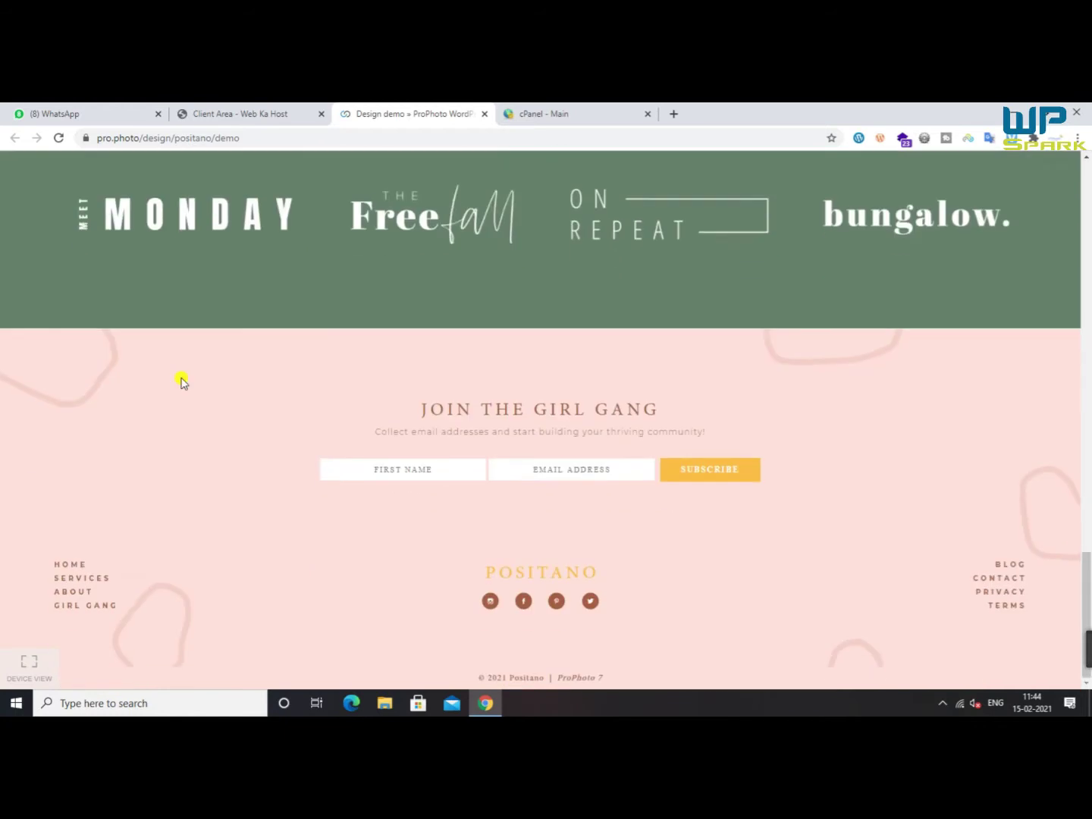
Look through the Positano design demo page, from its header to the footer sign-up form
{"action": "scroll", "coordinate": [181, 379], "scroll_direction": "up", "scroll_amount": 3}
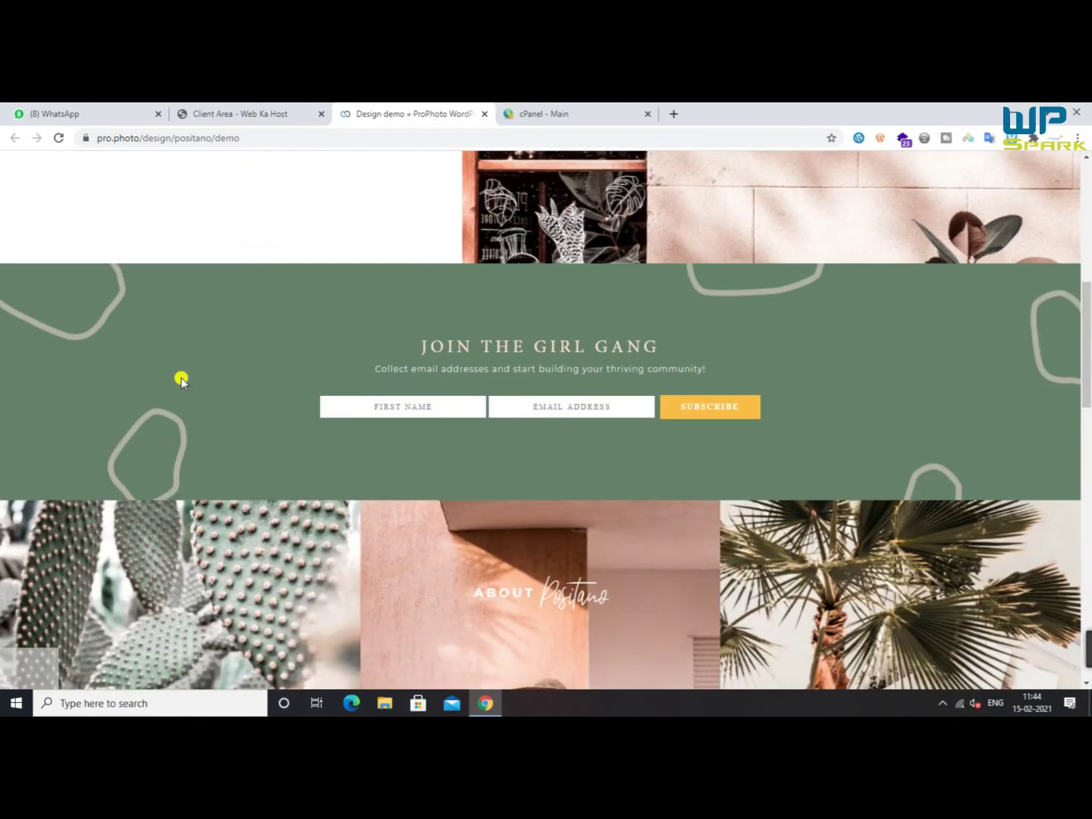
{"action": "scroll", "coordinate": [181, 379], "scroll_direction": "up", "scroll_amount": 6}
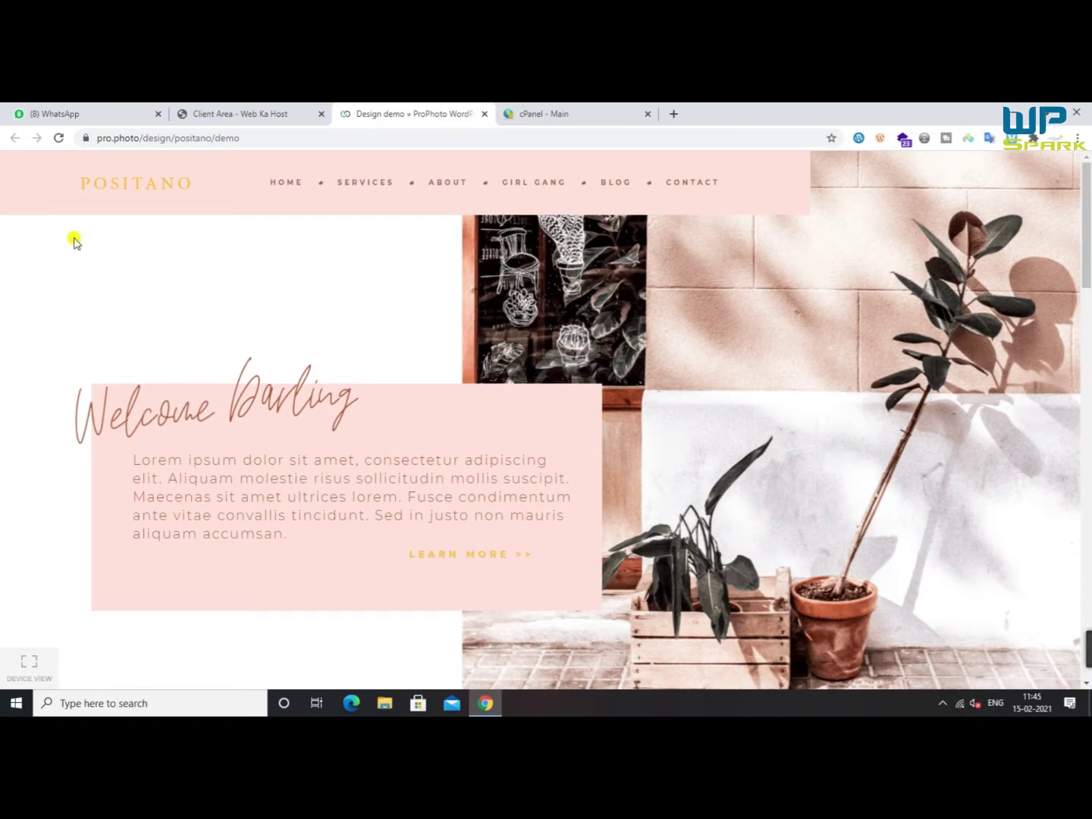
{"action": "scroll", "coordinate": [120, 300], "scroll_direction": "down", "scroll_amount": 10}
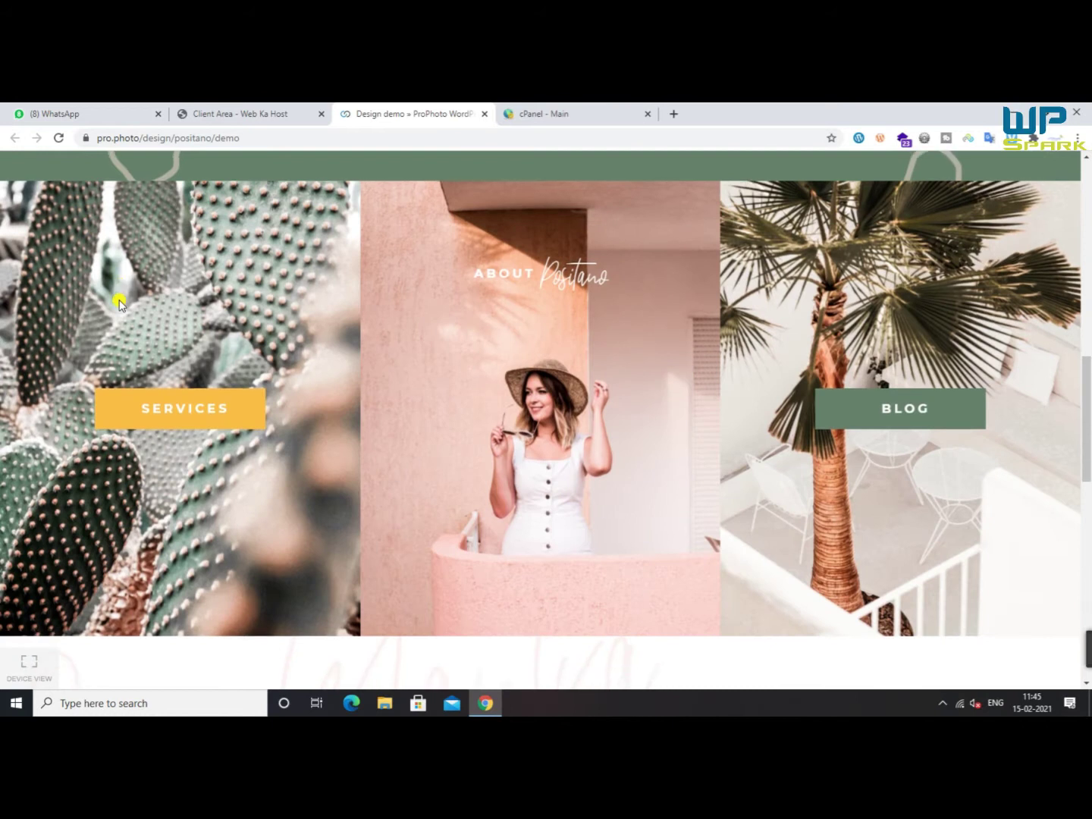
{"action": "scroll", "coordinate": [120, 300], "scroll_direction": "down", "scroll_amount": 3}
{"action": "scroll", "coordinate": [120, 299], "scroll_direction": "up", "scroll_amount": 5}
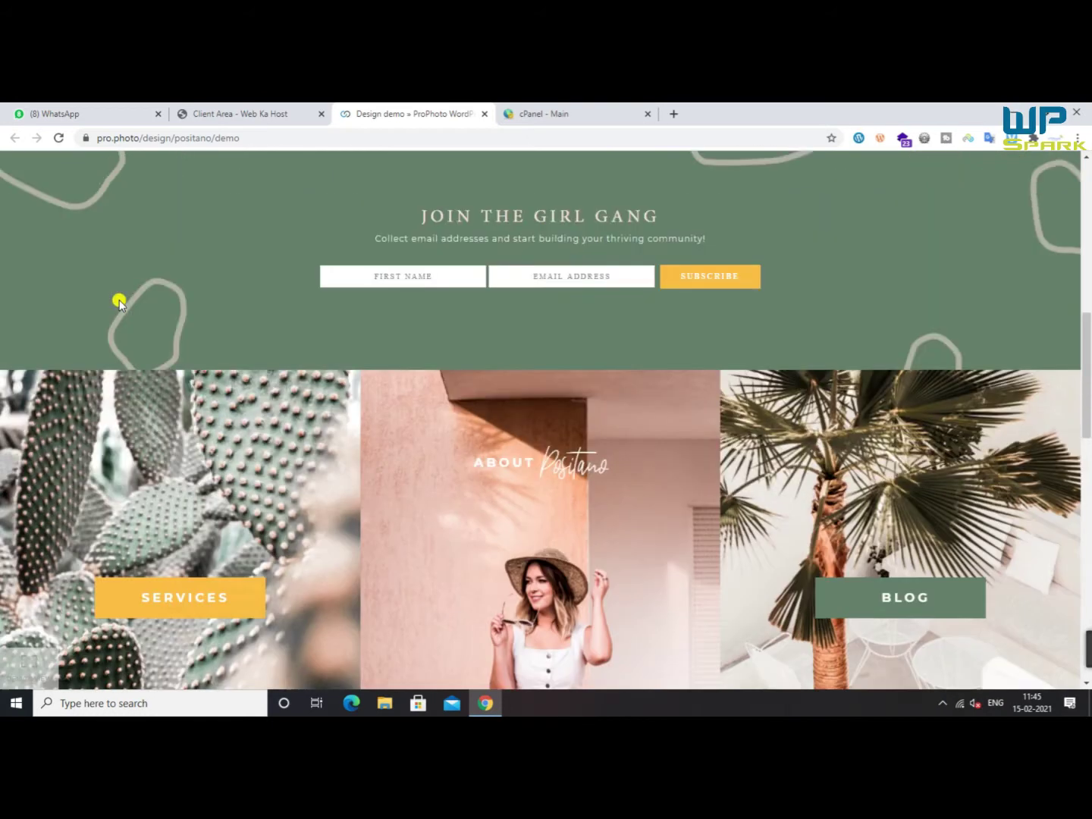
{"action": "scroll", "coordinate": [120, 300], "scroll_direction": "up", "scroll_amount": 10}
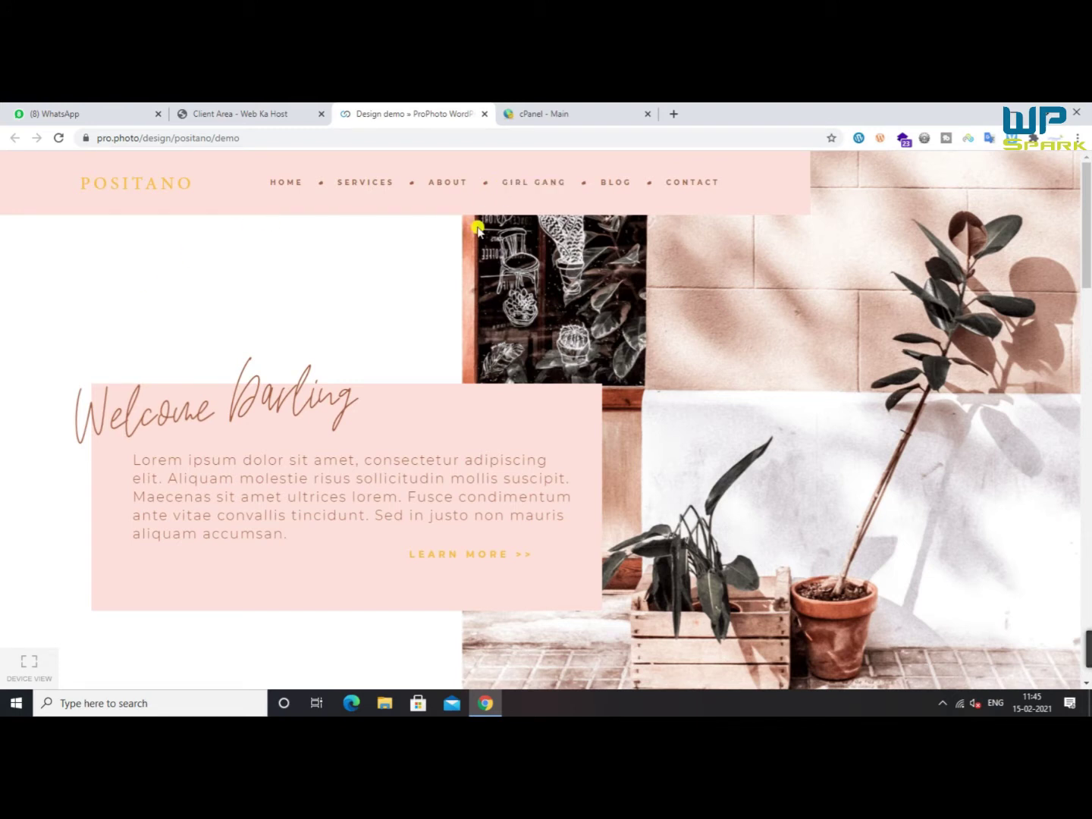
Switch to the cPanel page and look through its function sections, including Software and Softaculous Apps Installer
{"action": "left_click", "coordinate": [539, 113]}
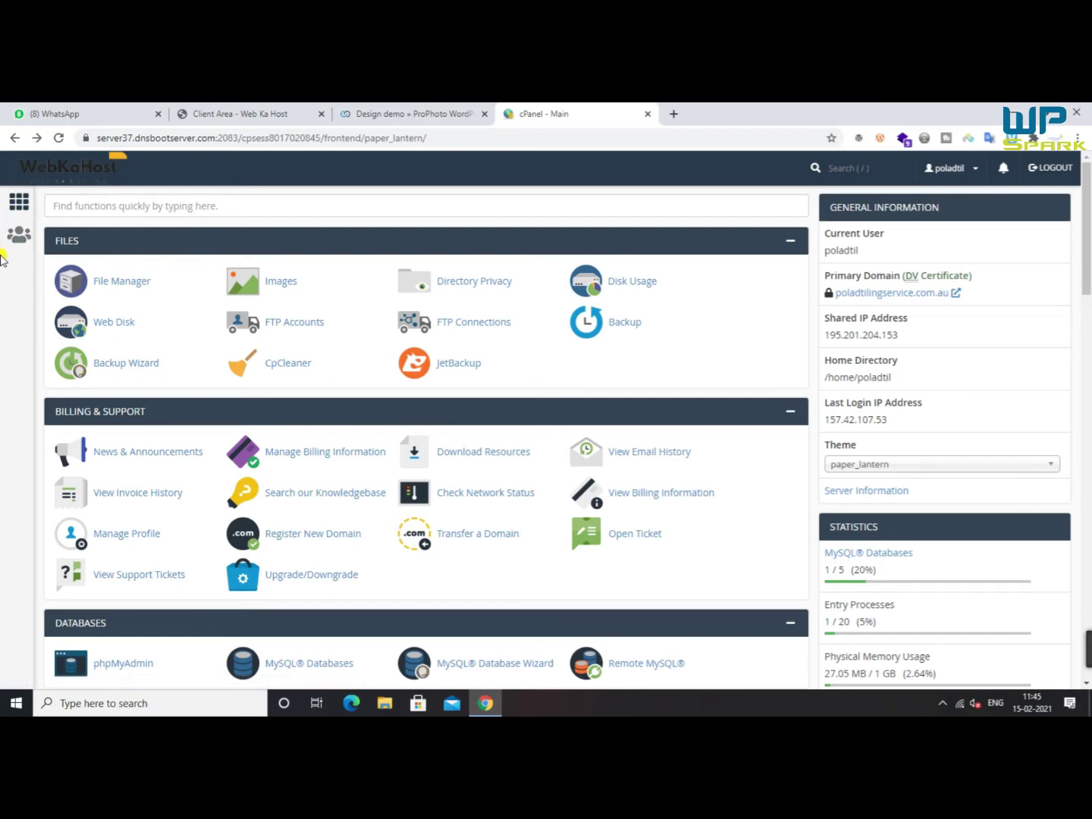
{"action": "left_click", "coordinate": [157, 204]}
{"action": "left_click", "coordinate": [1, 431]}
{"action": "left_click", "coordinate": [234, 202]}
{"action": "scroll", "coordinate": [361, 398], "scroll_direction": "down", "scroll_amount": 5}
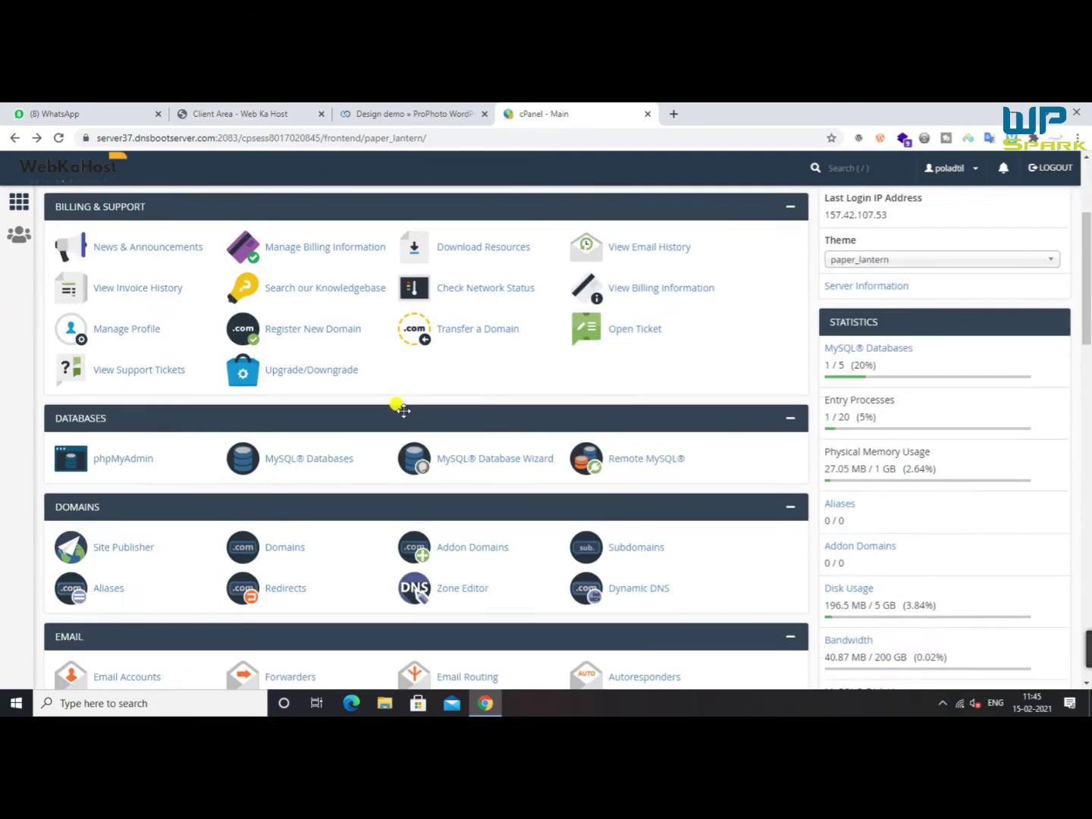
{"action": "scroll", "coordinate": [398, 409], "scroll_direction": "up", "scroll_amount": 3}
{"action": "scroll", "coordinate": [399, 416], "scroll_direction": "down", "scroll_amount": 15}
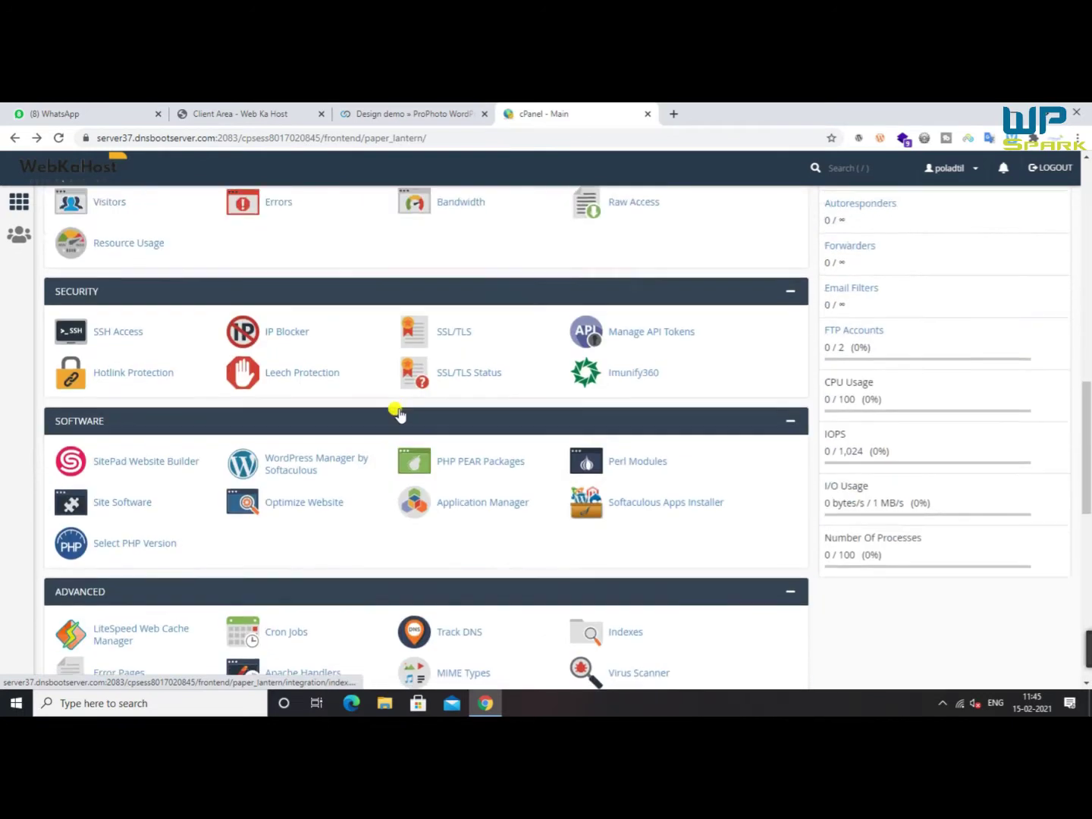
{"action": "scroll", "coordinate": [224, 366], "scroll_direction": "down", "scroll_amount": 3}
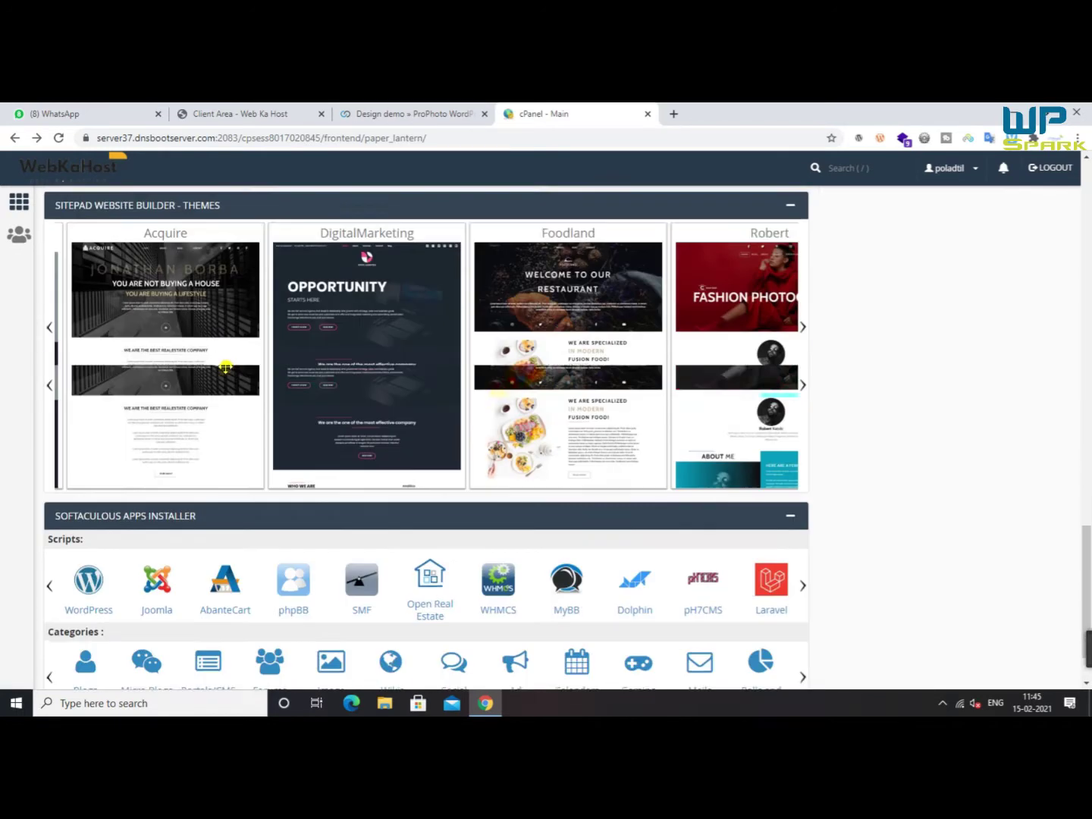
{"action": "scroll", "coordinate": [713, 556], "scroll_direction": "up", "scroll_amount": 6}
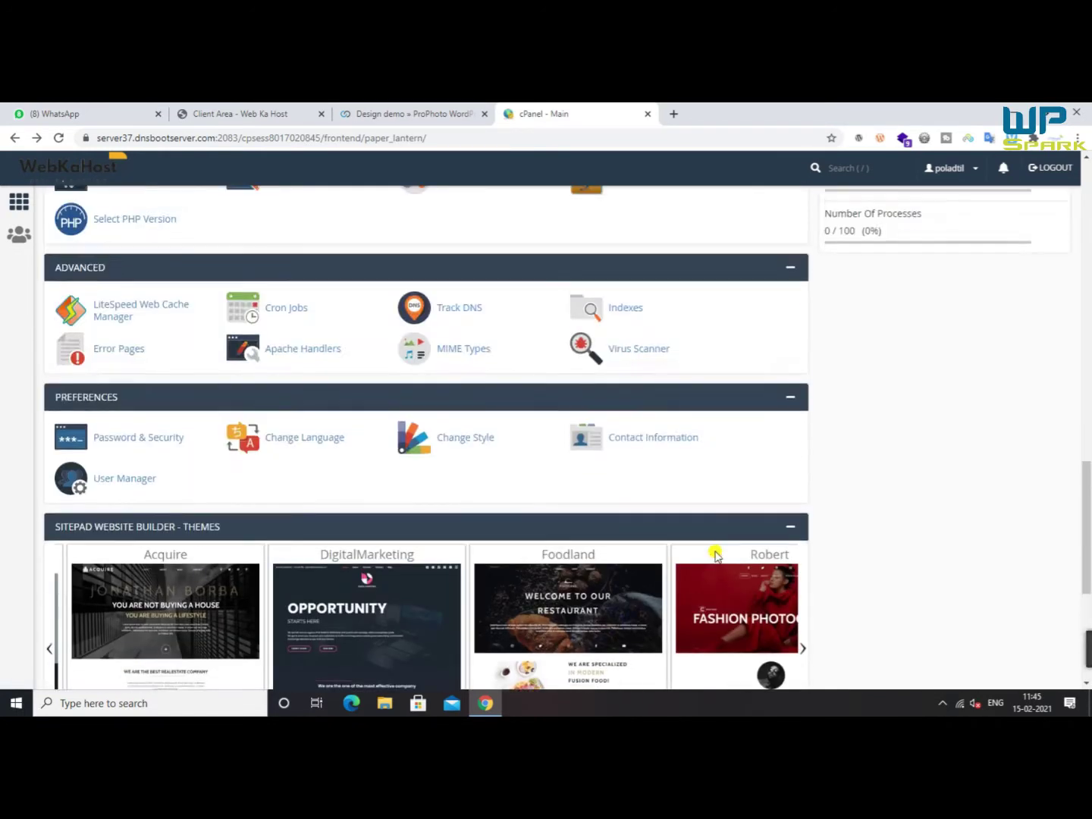
{"action": "scroll", "coordinate": [652, 537], "scroll_direction": "up", "scroll_amount": 3}
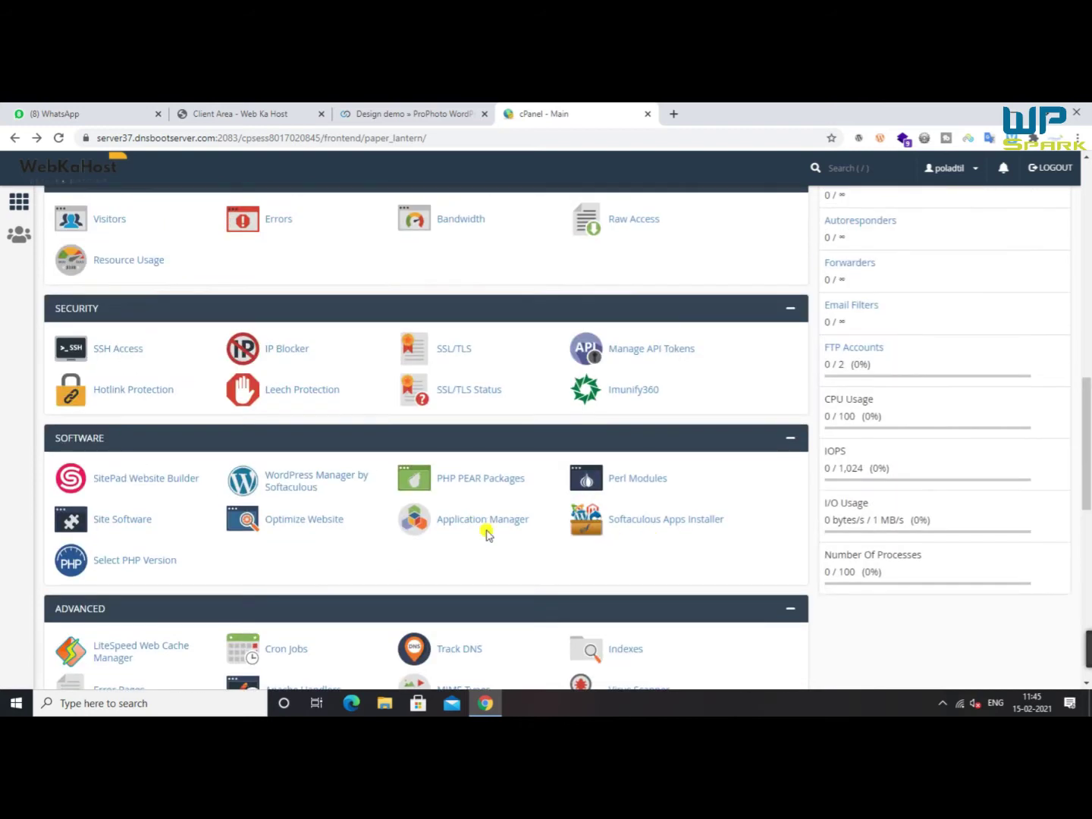
{"action": "scroll", "coordinate": [543, 478], "scroll_direction": "up", "scroll_amount": 12}
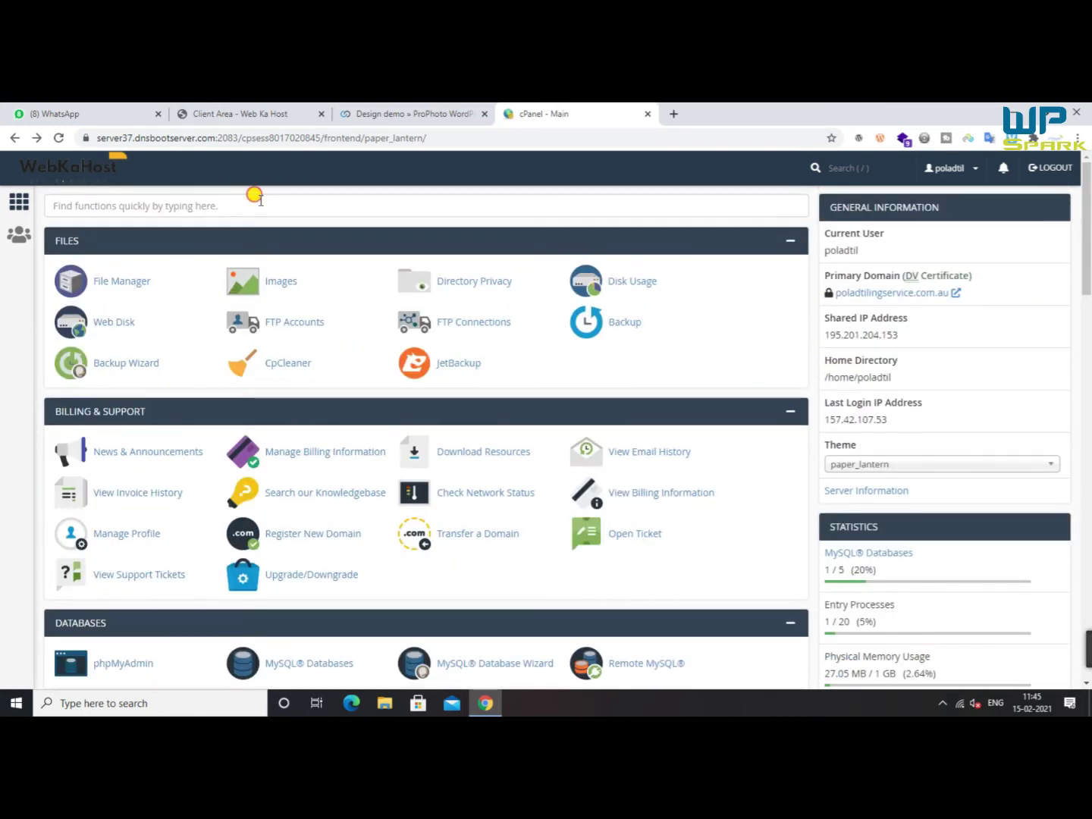
Search the cPanel functions for "soft" and open the Softaculous Apps Installer
{"action": "left_click", "coordinate": [254, 199]}
{"action": "type", "text": "softr"}
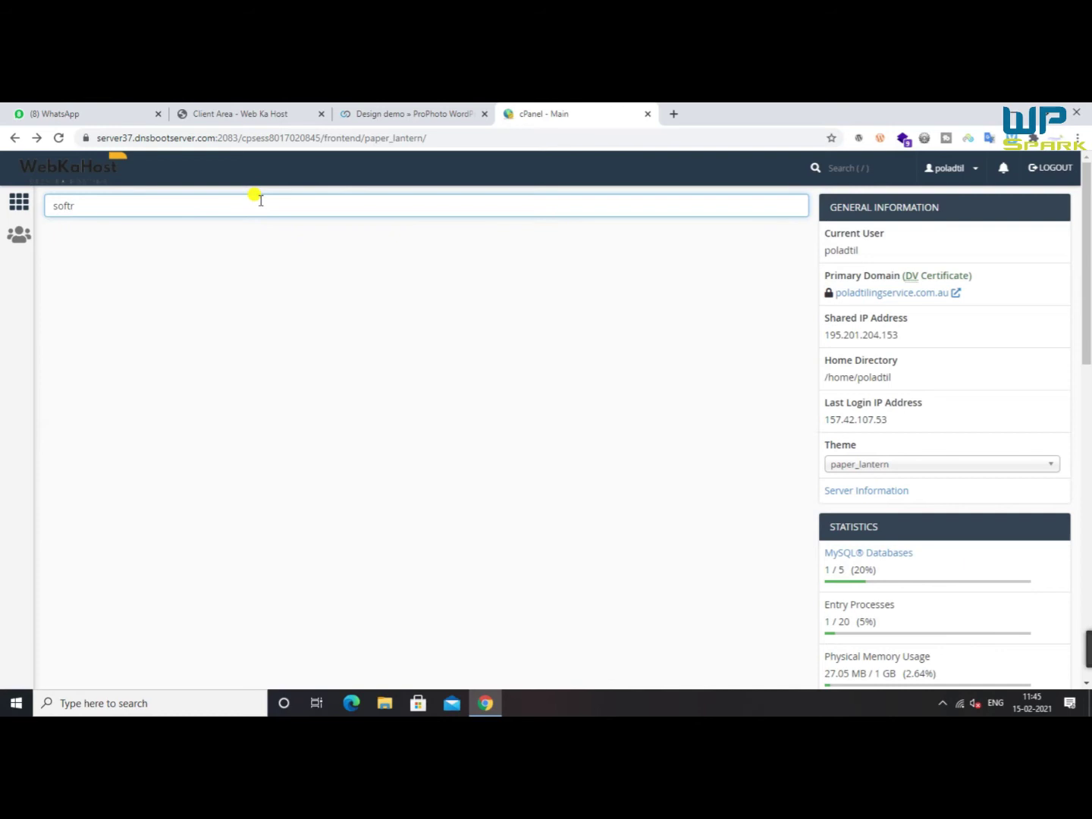
{"action": "key", "text": "BackSpace"}
{"action": "key", "text": "BackSpace"}
{"action": "left_click", "coordinate": [519, 281]}
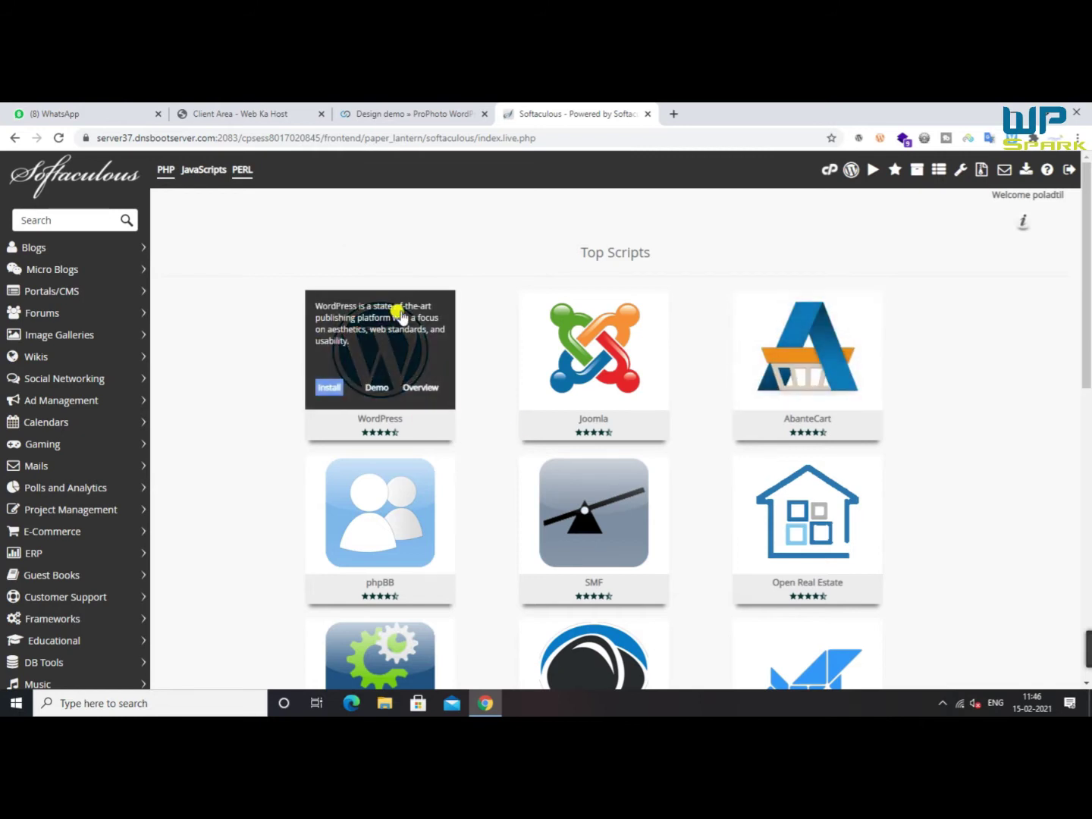
Look over the Top Scripts offered in Softaculous, from WordPress down to the news section
{"action": "scroll", "coordinate": [829, 411], "scroll_direction": "down", "scroll_amount": 3}
{"action": "scroll", "coordinate": [829, 411], "scroll_direction": "up", "scroll_amount": 3}
{"action": "mouse_move", "coordinate": [374, 363]}
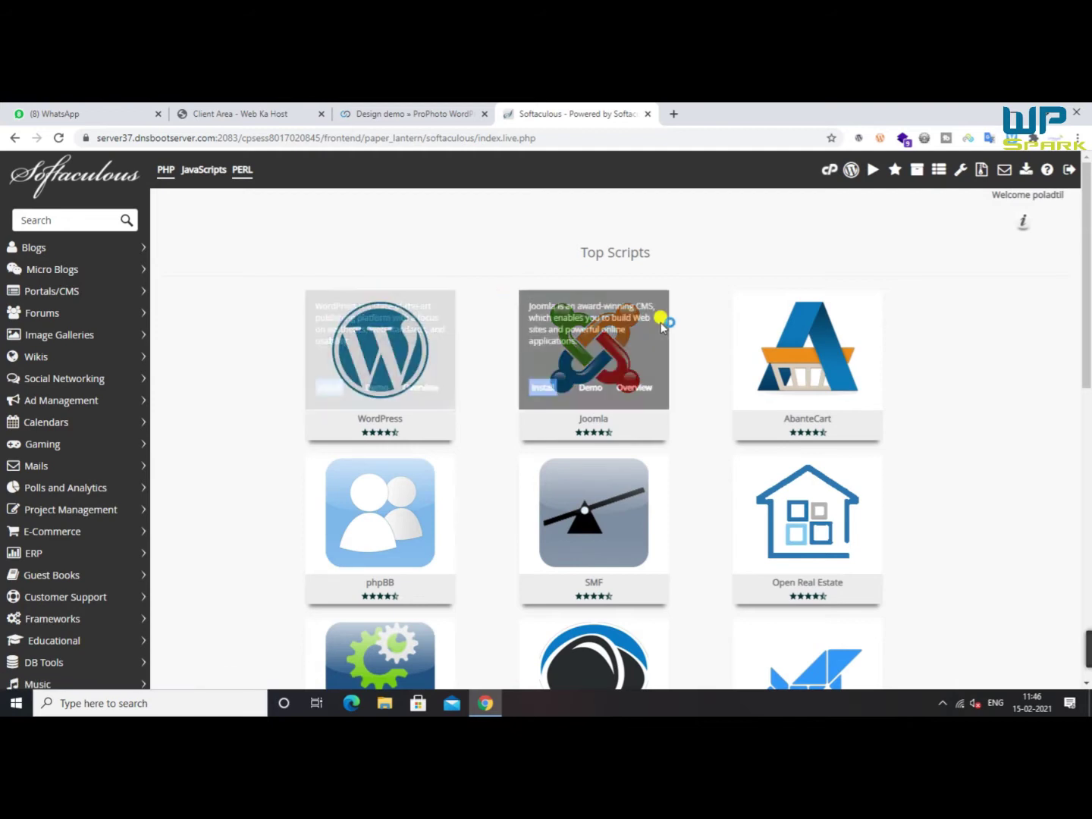
{"action": "scroll", "coordinate": [822, 487], "scroll_direction": "down", "scroll_amount": 8}
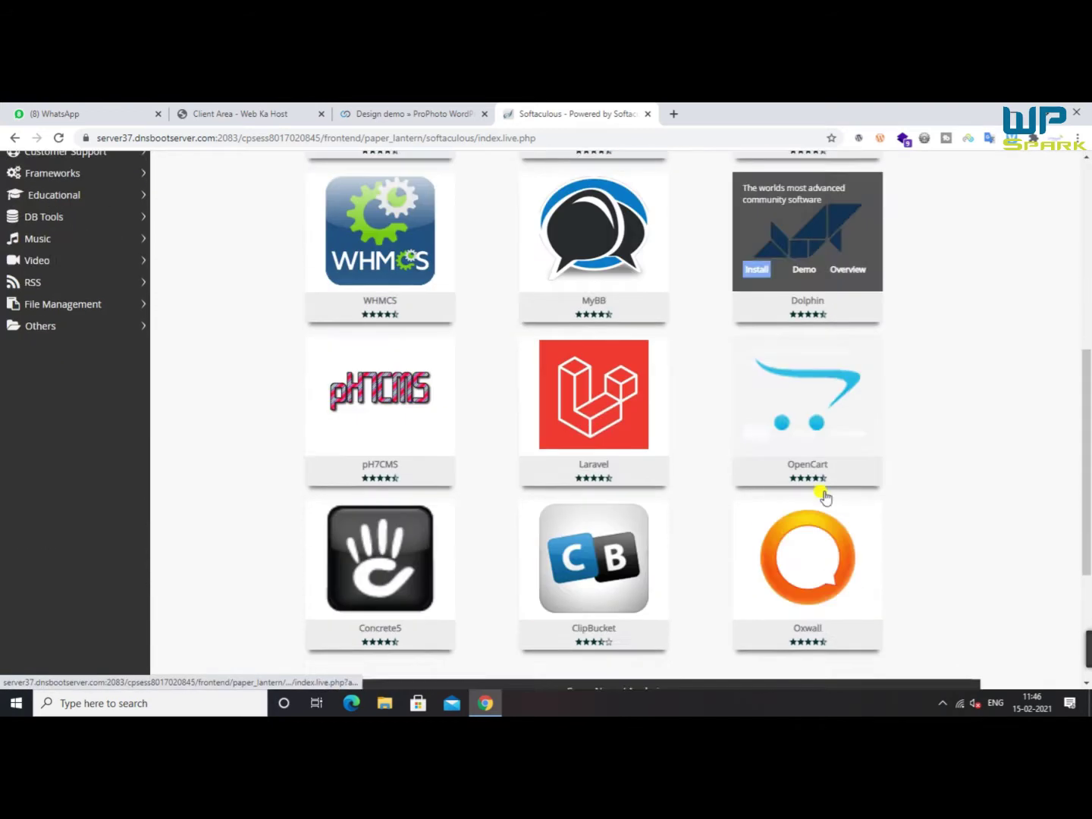
{"action": "scroll", "coordinate": [791, 488], "scroll_direction": "up", "scroll_amount": 8}
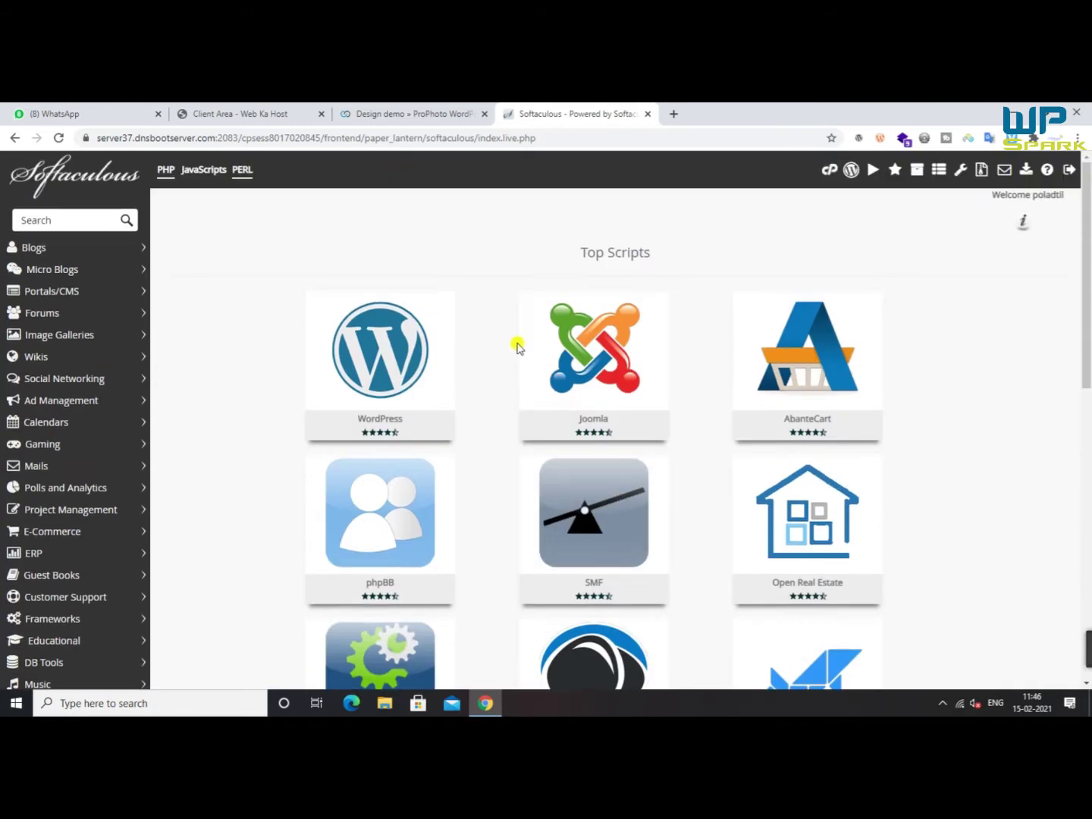
{"action": "scroll", "coordinate": [728, 463], "scroll_direction": "down", "scroll_amount": 8}
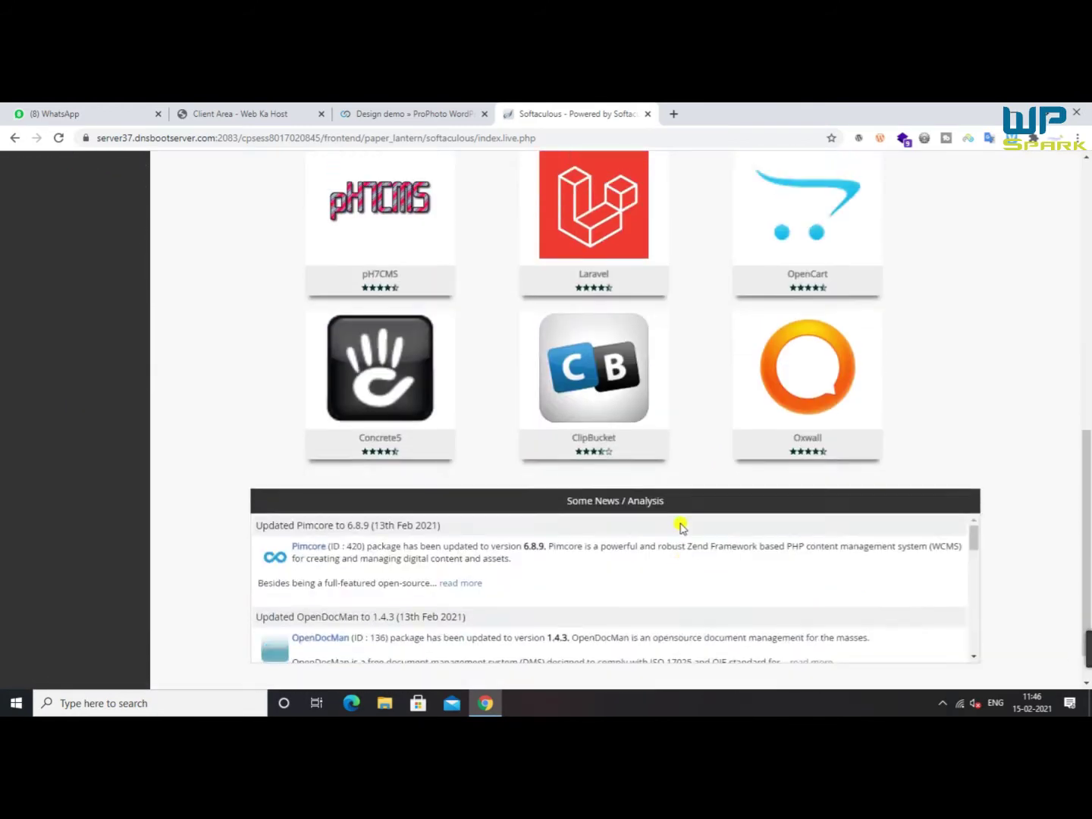
{"action": "scroll", "coordinate": [680, 525], "scroll_direction": "up", "scroll_amount": 8}
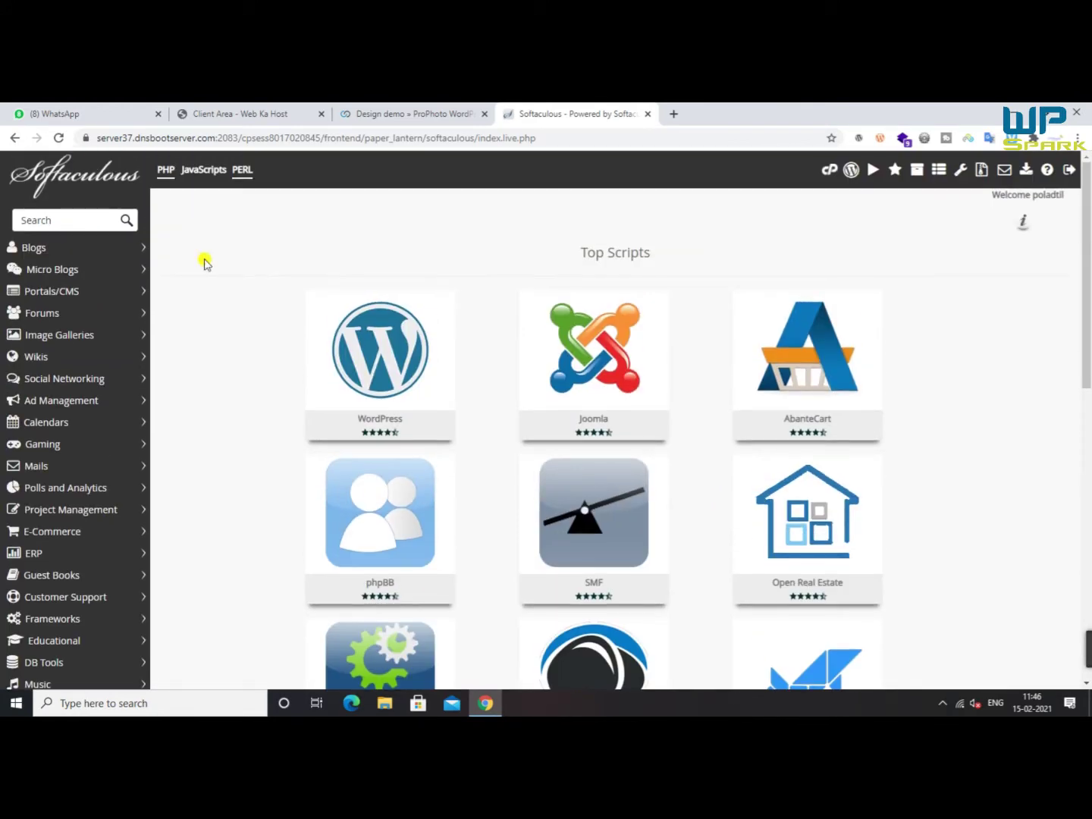
Search the Softaculous scripts for "mag"
{"action": "left_click", "coordinate": [81, 218]}
{"action": "type", "text": "mag"}
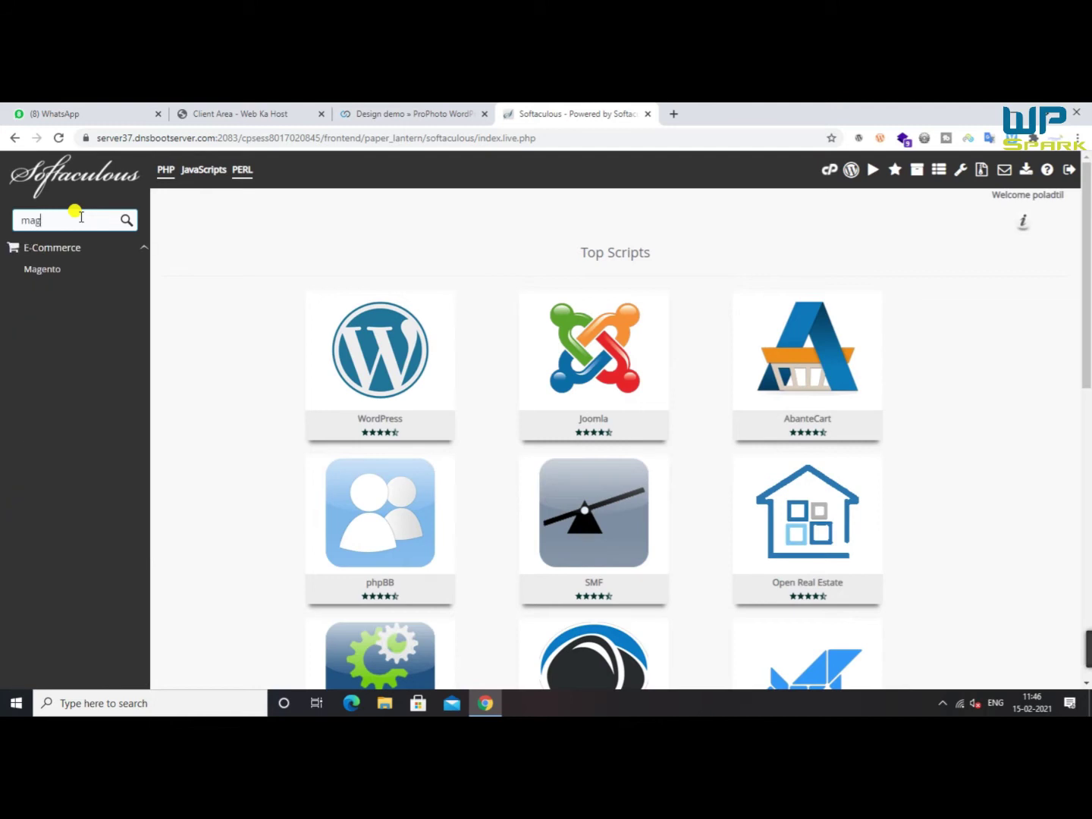
{"action": "left_click", "coordinate": [264, 277]}
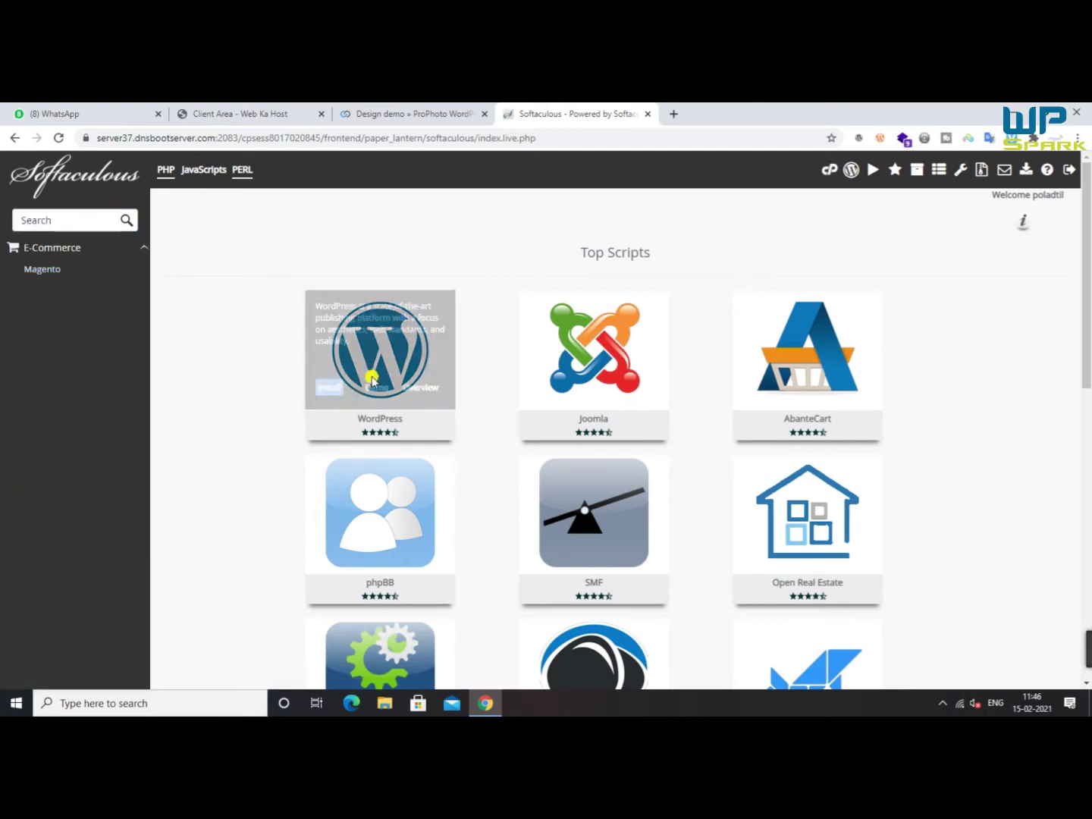
Open the WordPress script, review its overview description, and open its installation form
{"action": "left_click", "coordinate": [361, 357]}
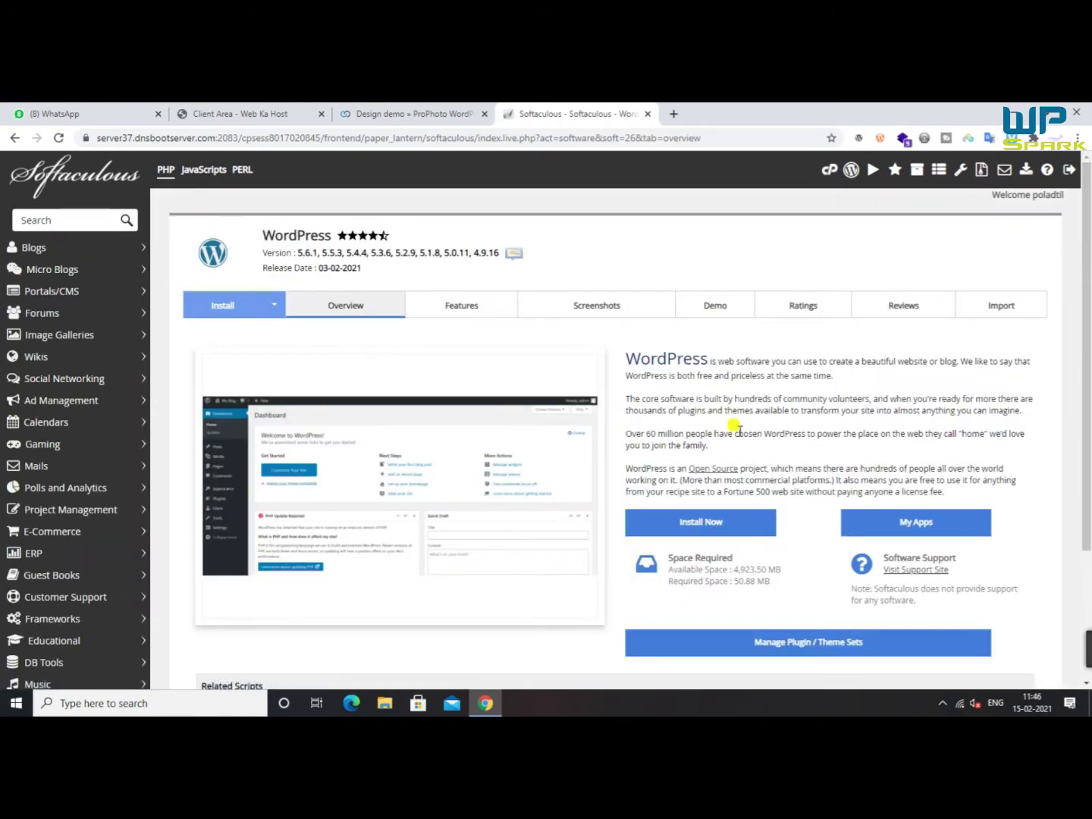
{"action": "left_click_drag", "start_coordinate": [628, 358], "coordinate": [957, 487]}
{"action": "scroll", "coordinate": [729, 443], "scroll_direction": "down", "scroll_amount": 1}
{"action": "left_click", "coordinate": [662, 294]}
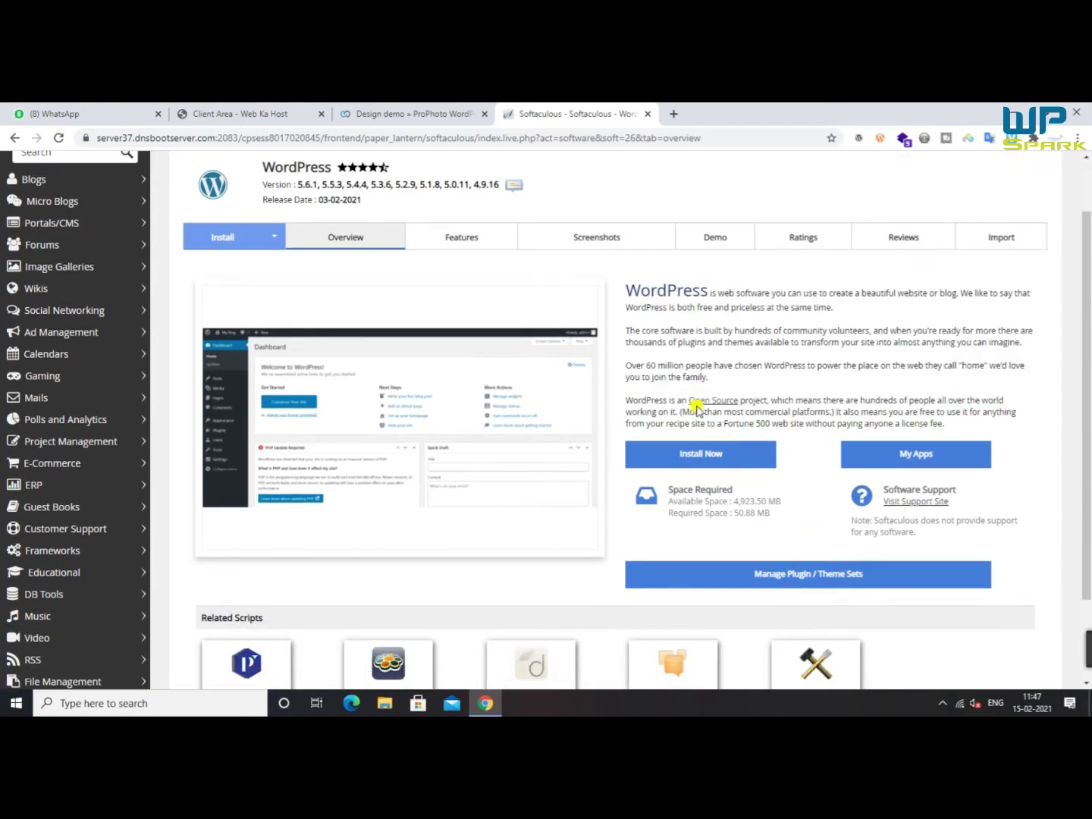
{"action": "left_click", "coordinate": [685, 458]}
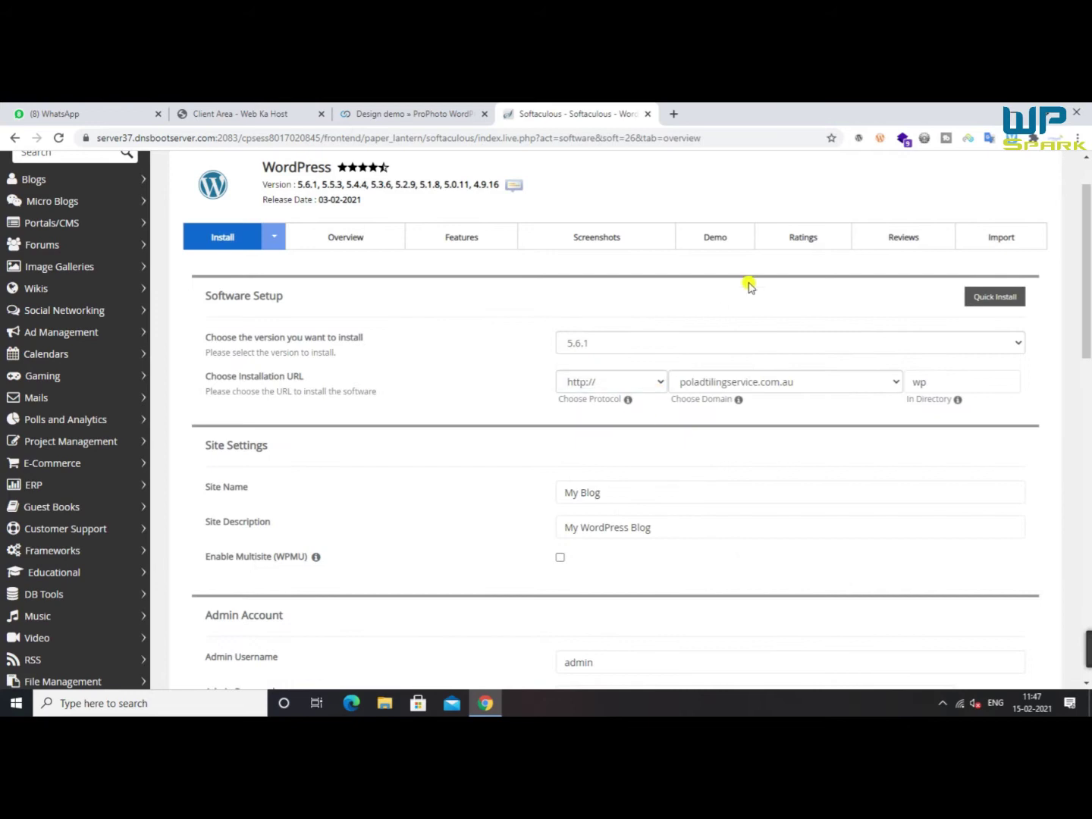
{"action": "left_click", "coordinate": [641, 384]}
{"action": "left_click", "coordinate": [599, 427]}
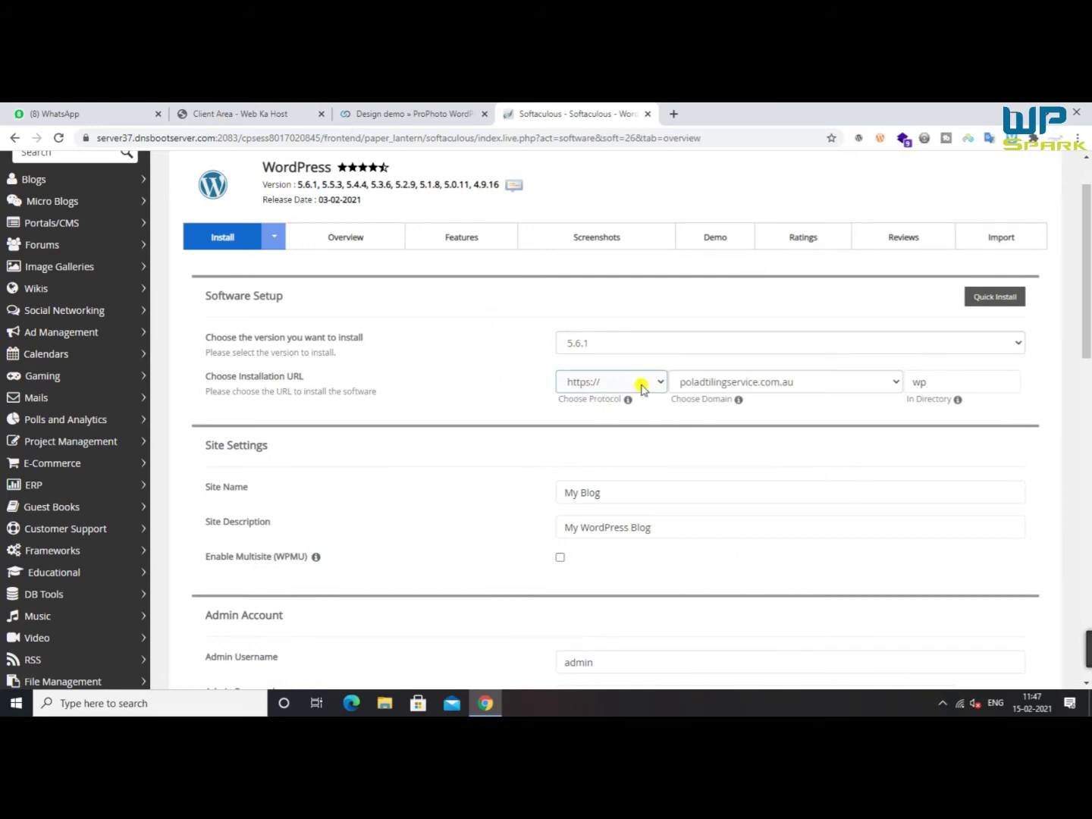
{"action": "left_click", "coordinate": [414, 395]}
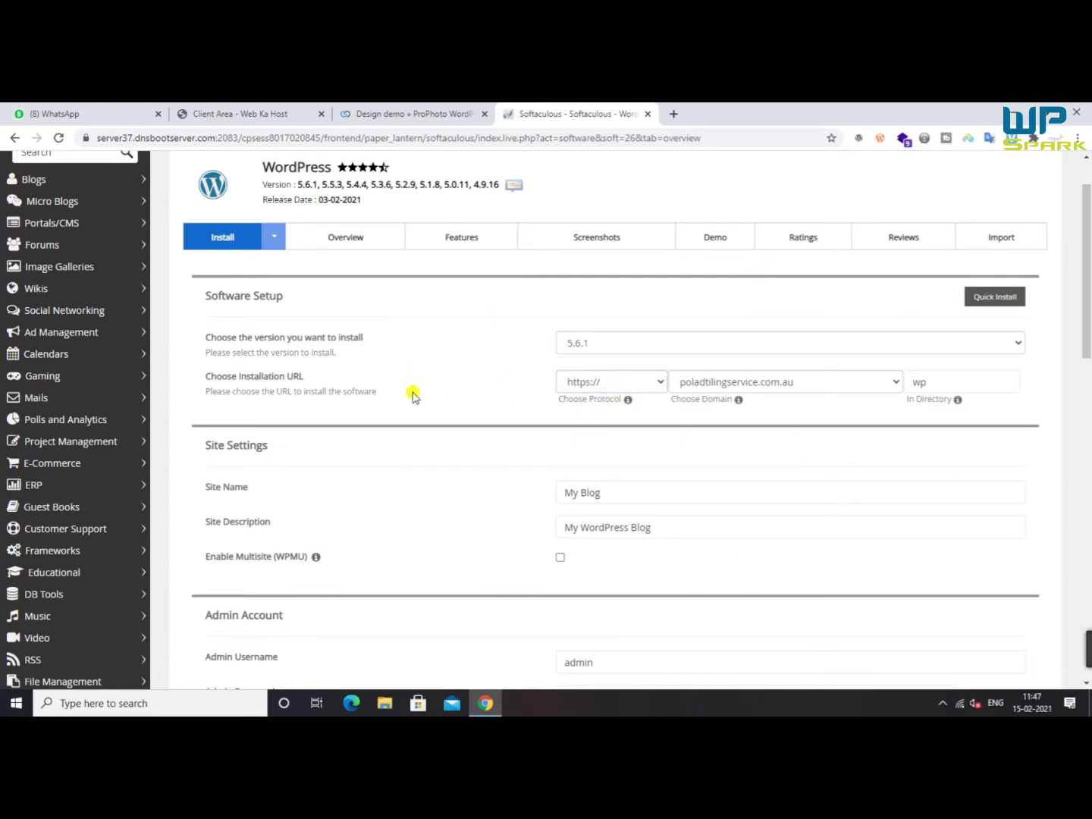
Choose 5.6.1 as the WordPress version to install
{"action": "left_click", "coordinate": [604, 343]}
{"action": "left_click", "coordinate": [605, 343]}
{"action": "left_click", "coordinate": [632, 343]}
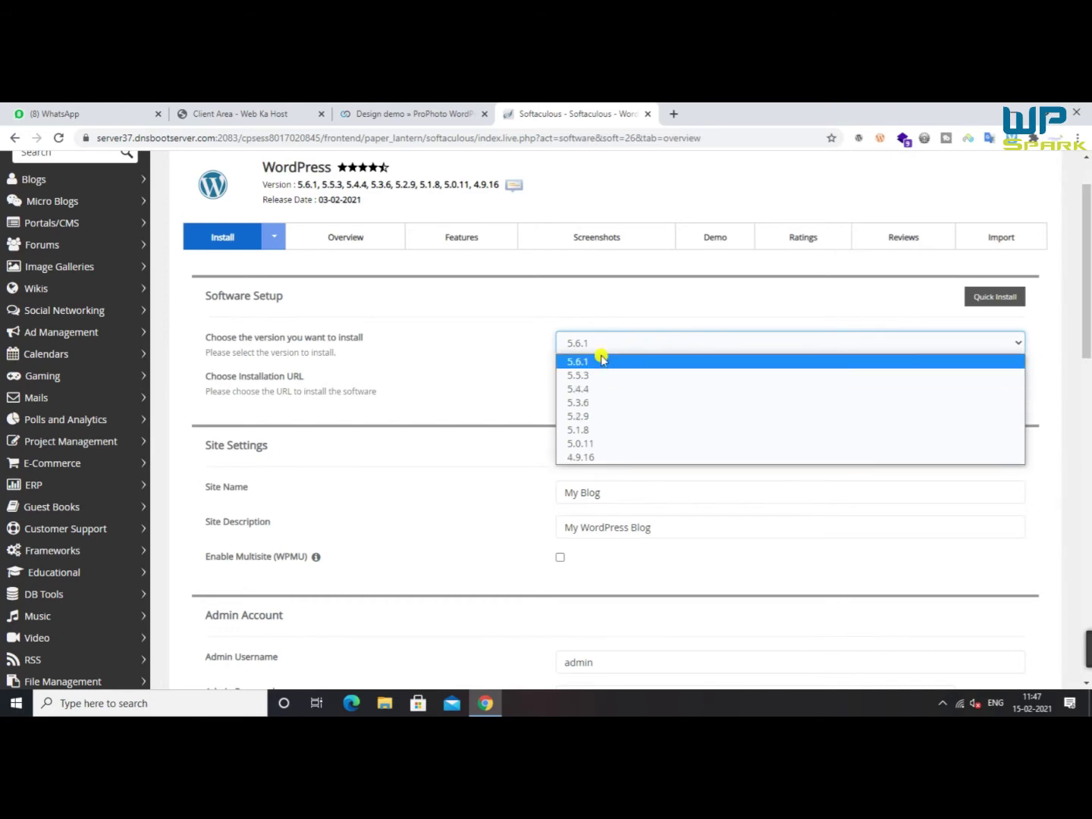
{"action": "left_click", "coordinate": [616, 361]}
{"action": "left_click", "coordinate": [590, 346]}
{"action": "left_click", "coordinate": [589, 365]}
{"action": "left_click", "coordinate": [627, 381]}
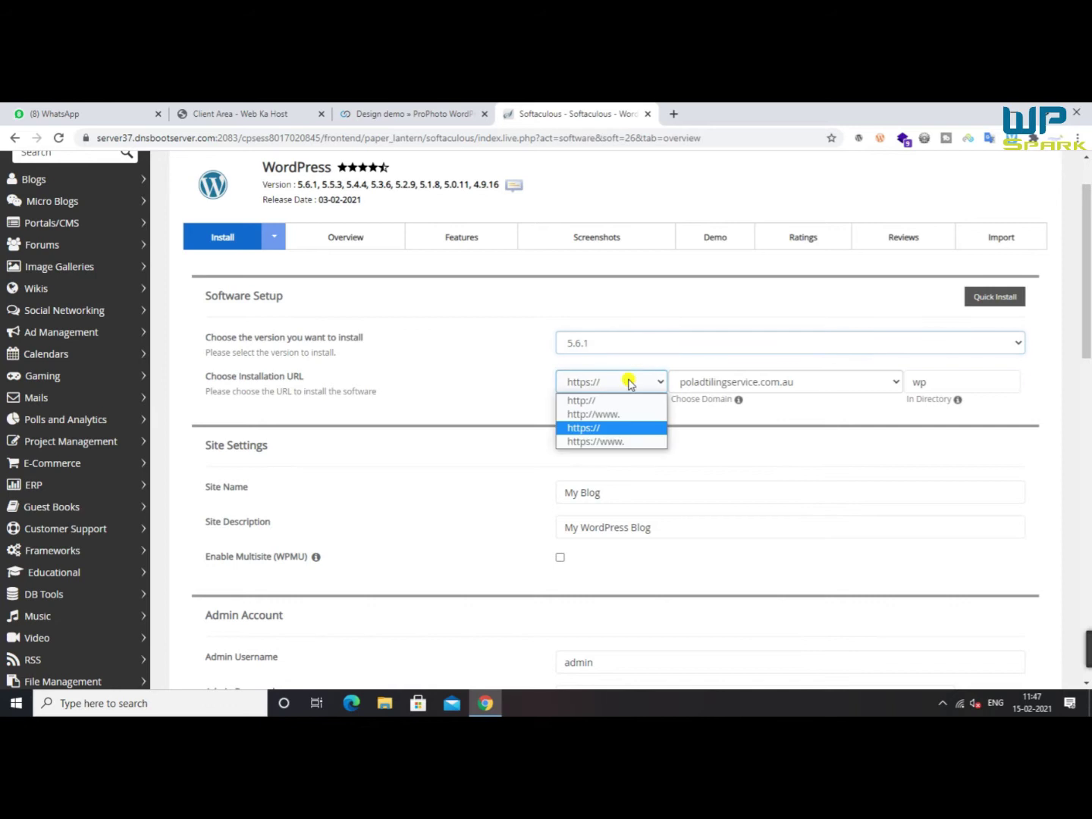
{"action": "left_click", "coordinate": [595, 441]}
{"action": "left_click", "coordinate": [937, 379]}
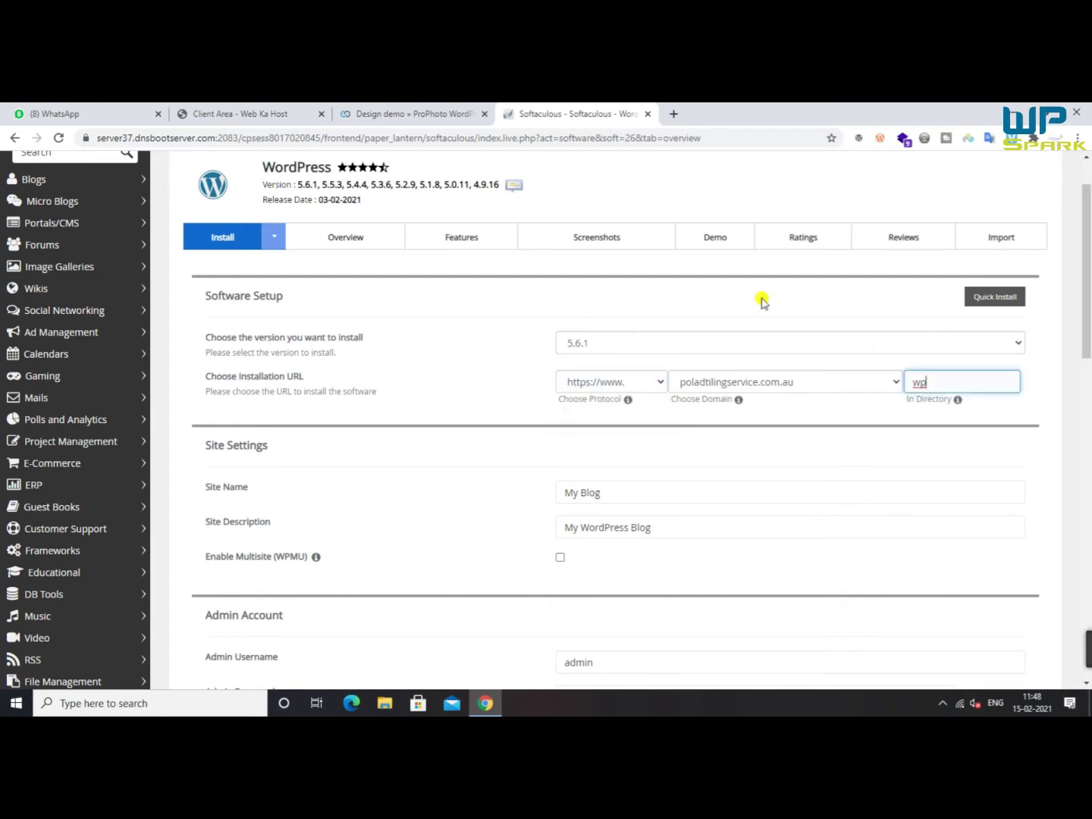
{"action": "left_click", "coordinate": [643, 379]}
{"action": "left_click", "coordinate": [595, 440]}
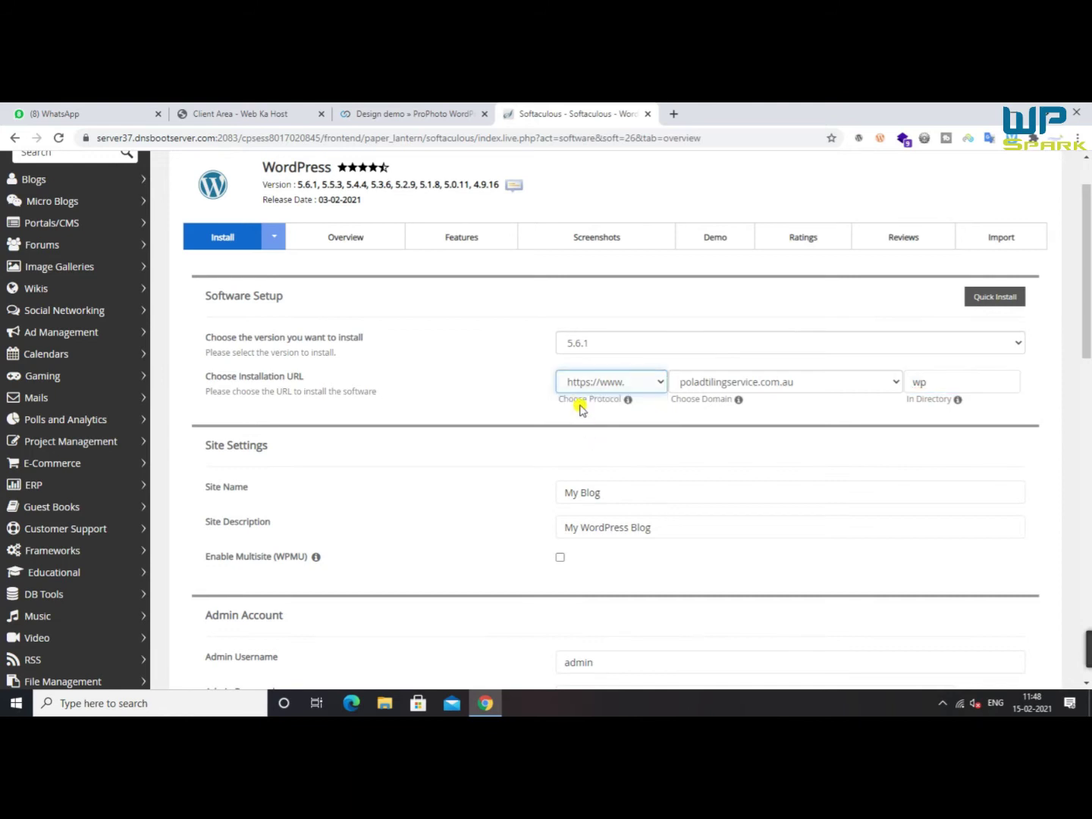
{"action": "left_click", "coordinate": [768, 379]}
{"action": "left_click", "coordinate": [736, 386]}
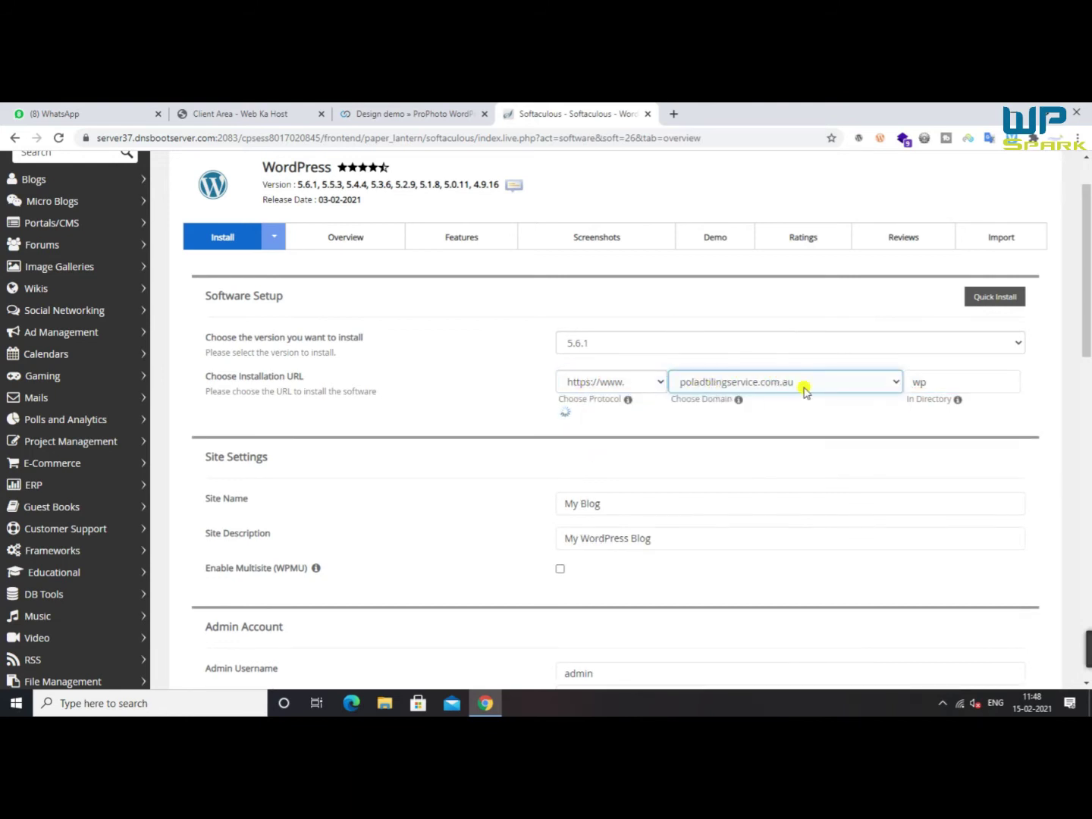
Clear the installation directory so that WordPress installs in the domain's root
{"action": "mouse_move", "coordinate": [932, 381]}
{"action": "left_mouse_down"}
{"action": "mouse_move", "coordinate": [902, 388]}
{"action": "mouse_move", "coordinate": [917, 383]}
{"action": "left_mouse_up"}
{"action": "left_click", "coordinate": [955, 380]}
{"action": "left_click_drag", "start_coordinate": [944, 381], "coordinate": [884, 377]}
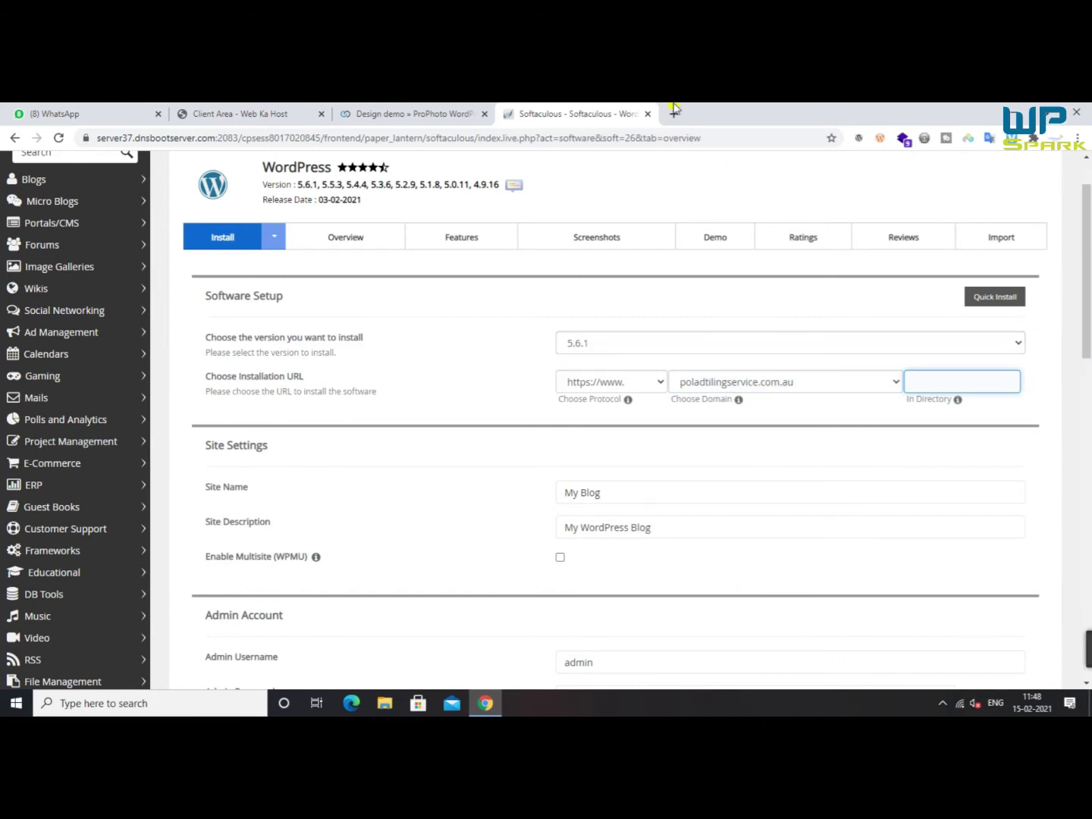
Load poladtilingservice.com.au in a new browser tab, then return to the WordPress installation form
{"action": "left_click", "coordinate": [674, 113]}
{"action": "left_click", "coordinate": [667, 137]}
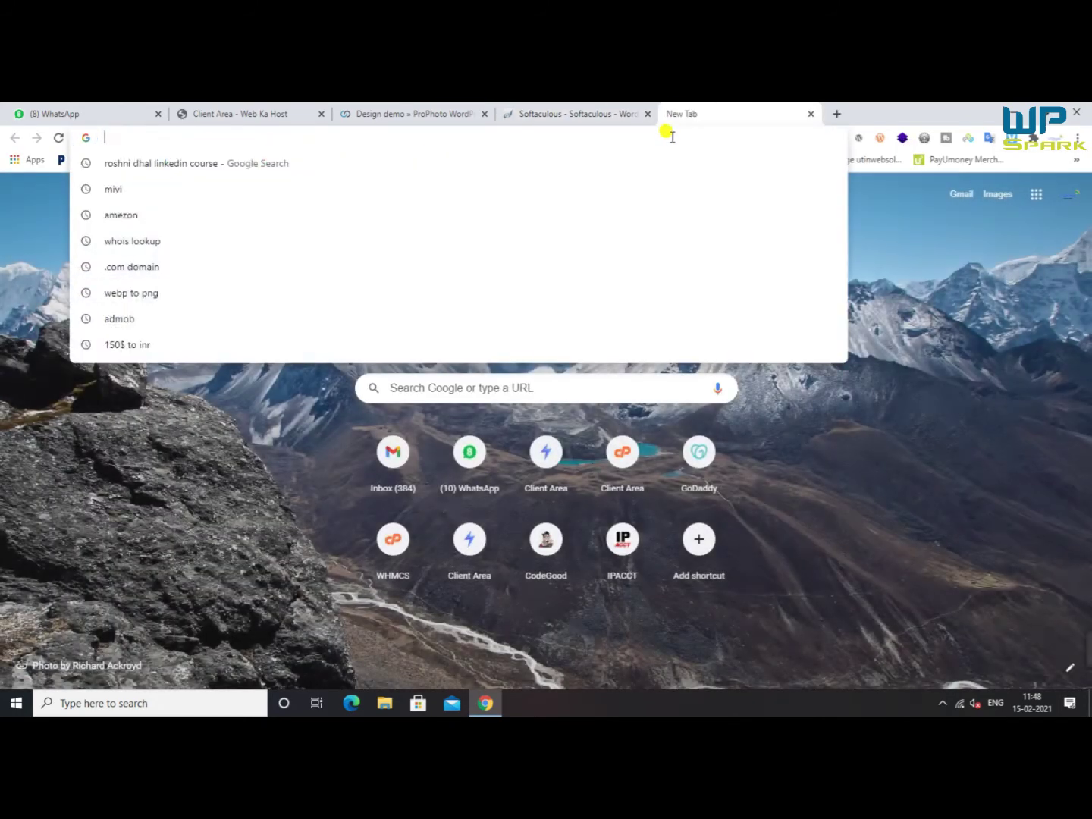
{"action": "type", "text": "poladti"}
{"action": "key", "text": "Return"}
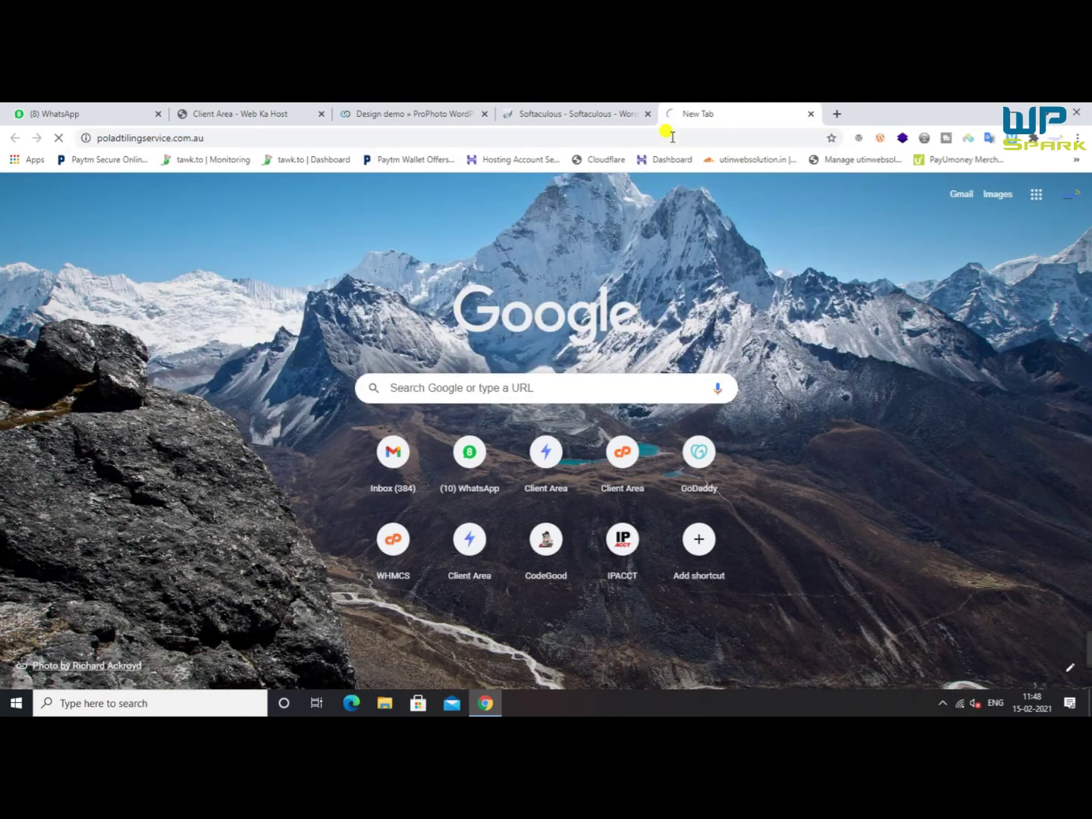
{"action": "left_click", "coordinate": [615, 107]}
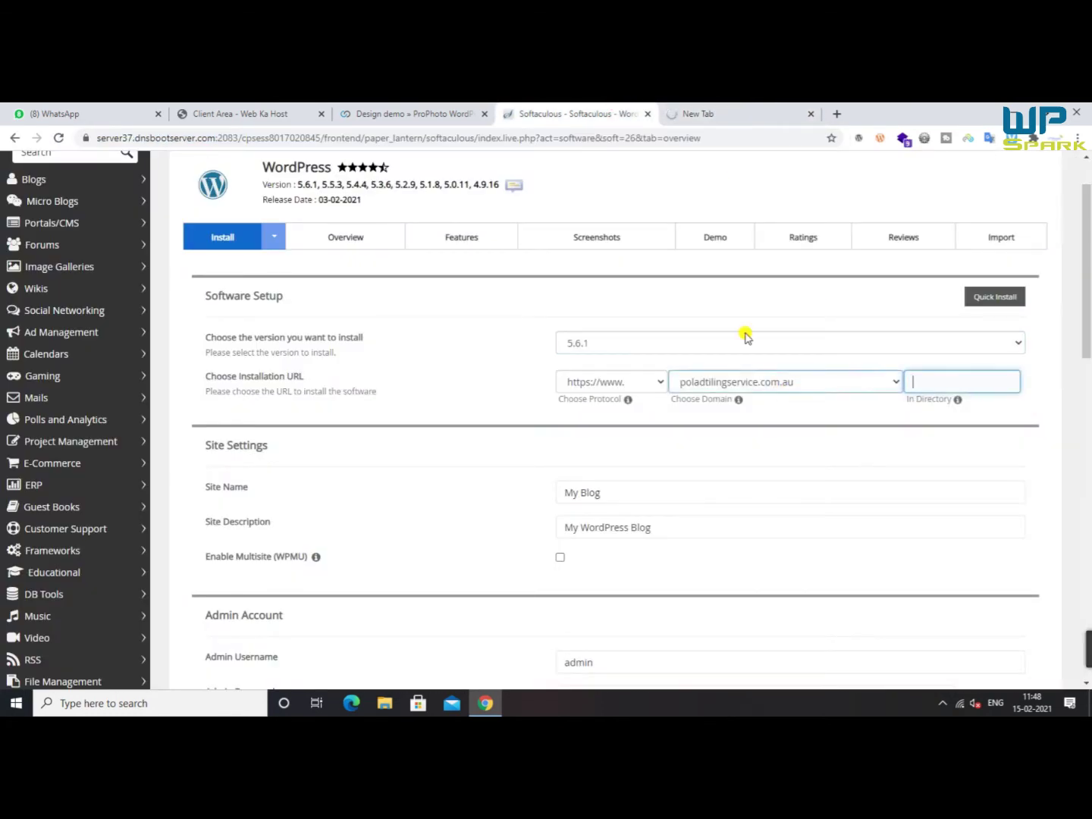
Set the installation directory to kitchen so that WordPress installs in that subfolder of the domain
{"action": "left_click", "coordinate": [916, 382]}
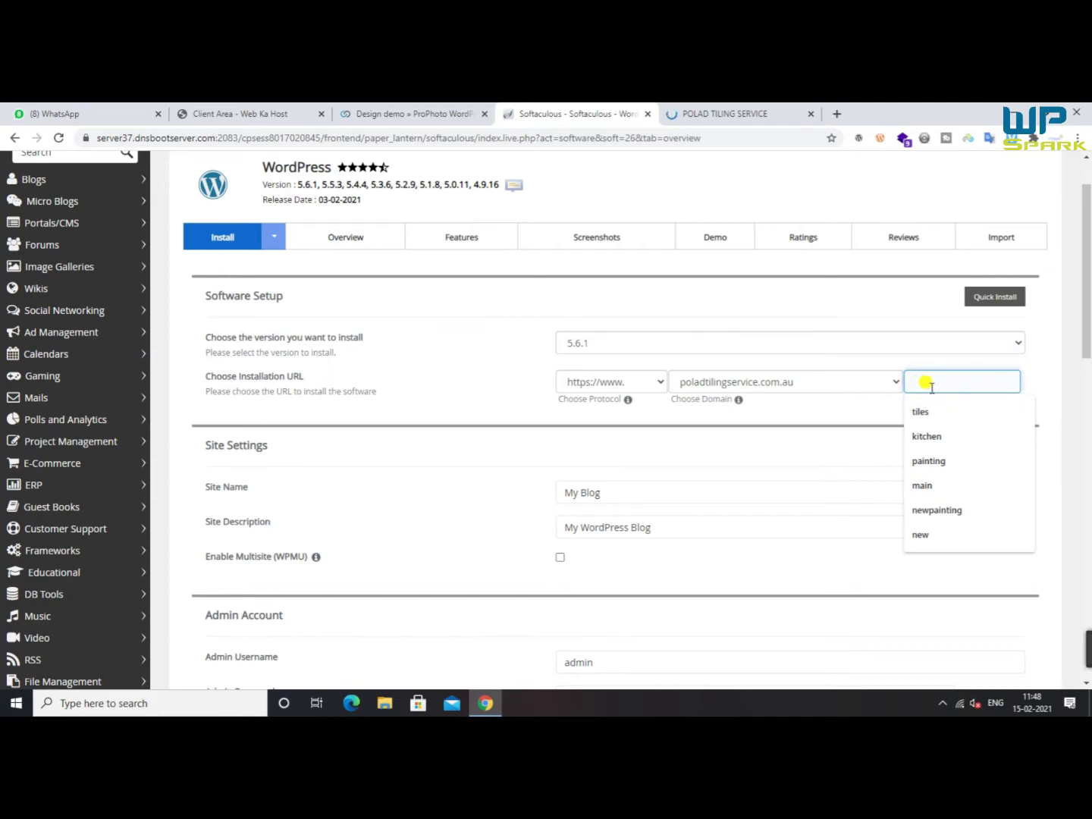
{"action": "left_click", "coordinate": [886, 346]}
{"action": "left_click", "coordinate": [512, 402]}
{"action": "left_click", "coordinate": [990, 387]}
{"action": "left_click", "coordinate": [930, 430]}
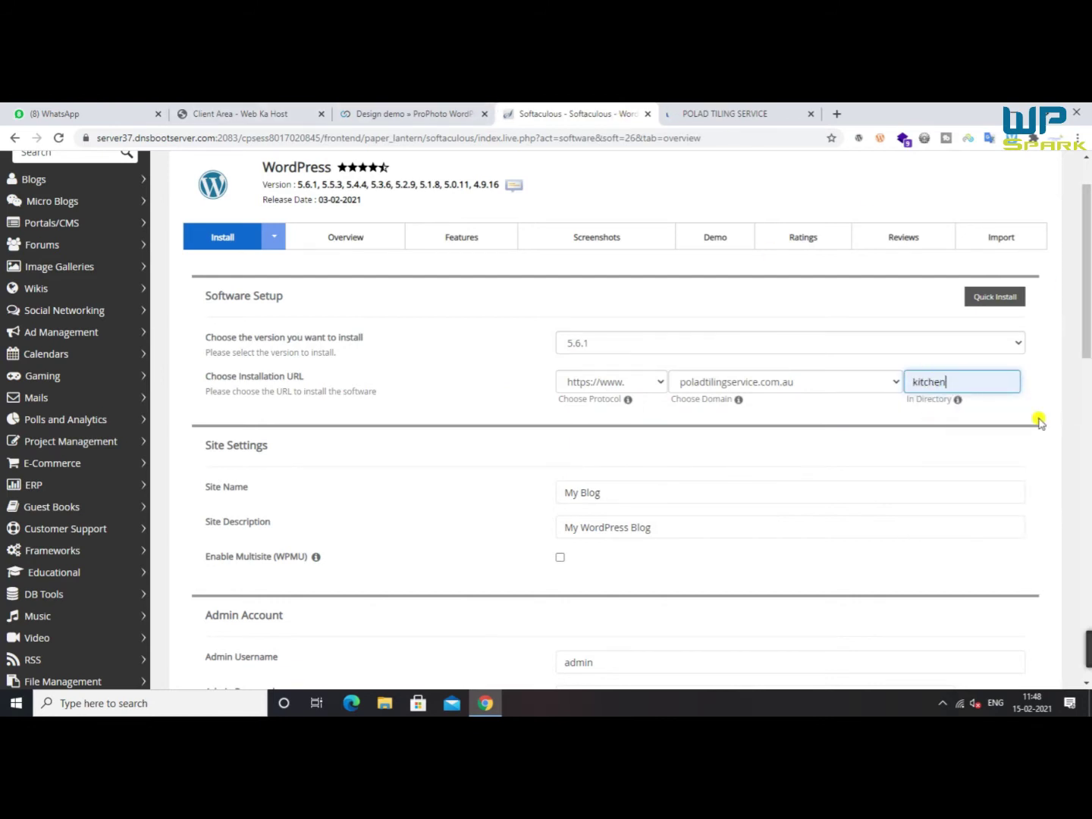
Change the site name to "kitchen Designer Website"
{"action": "scroll", "coordinate": [986, 419], "scroll_direction": "down", "scroll_amount": 5}
{"action": "scroll", "coordinate": [644, 408], "scroll_direction": "up", "scroll_amount": 4}
{"action": "left_click_drag", "start_coordinate": [657, 427], "coordinate": [488, 429]}
{"action": "left_click", "coordinate": [950, 307]}
{"action": "left_click_drag", "start_coordinate": [616, 423], "coordinate": [507, 452]}
{"action": "type", "text": "Kit"}
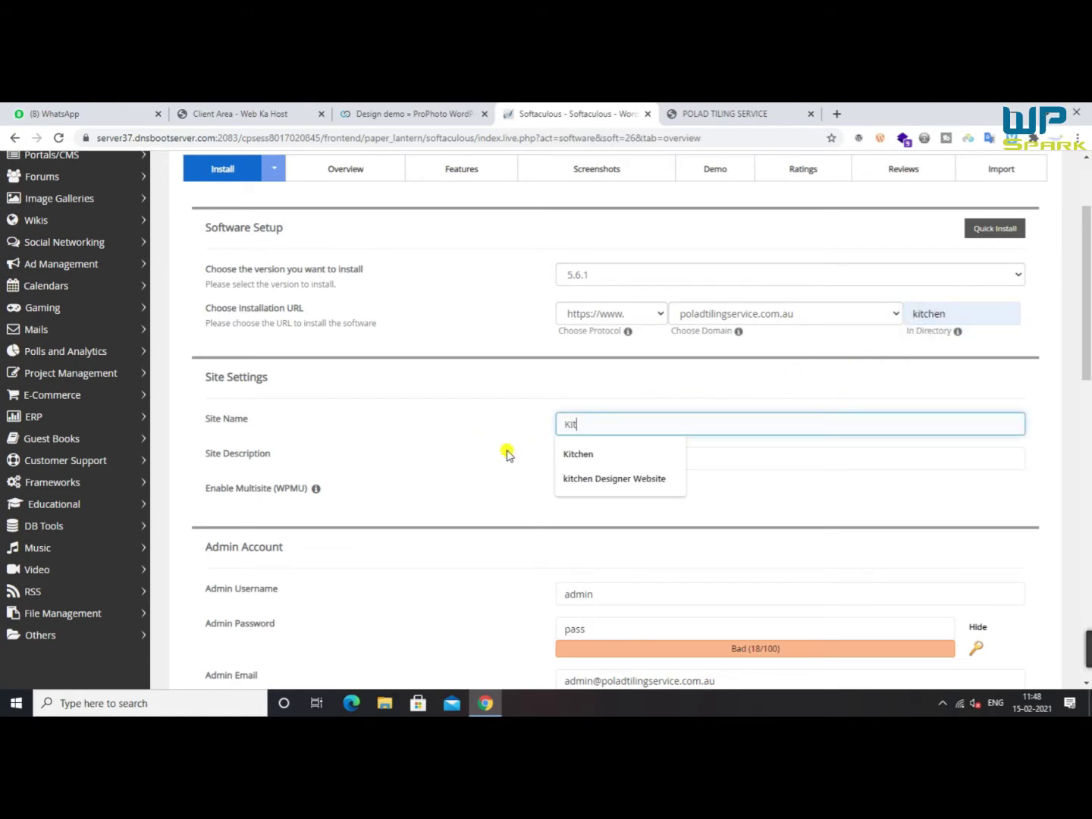
{"action": "key", "text": "Down"}
{"action": "key", "text": "Down"}
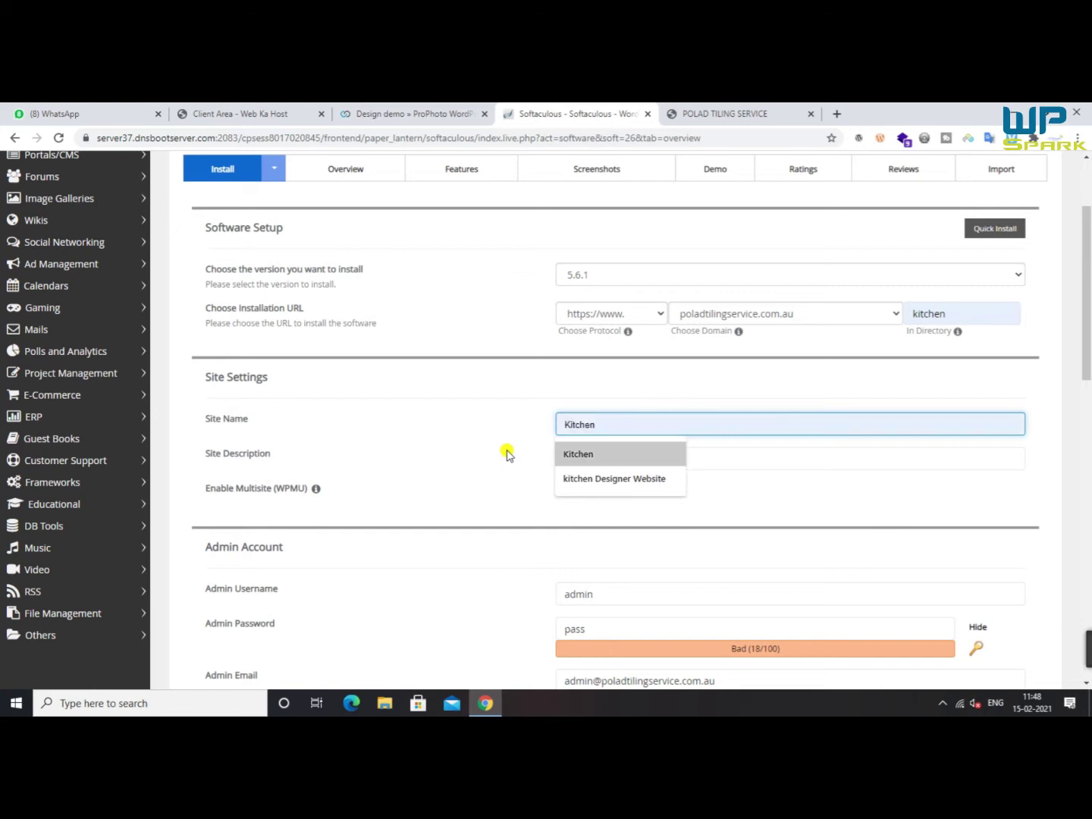
{"action": "key", "text": "Return"}
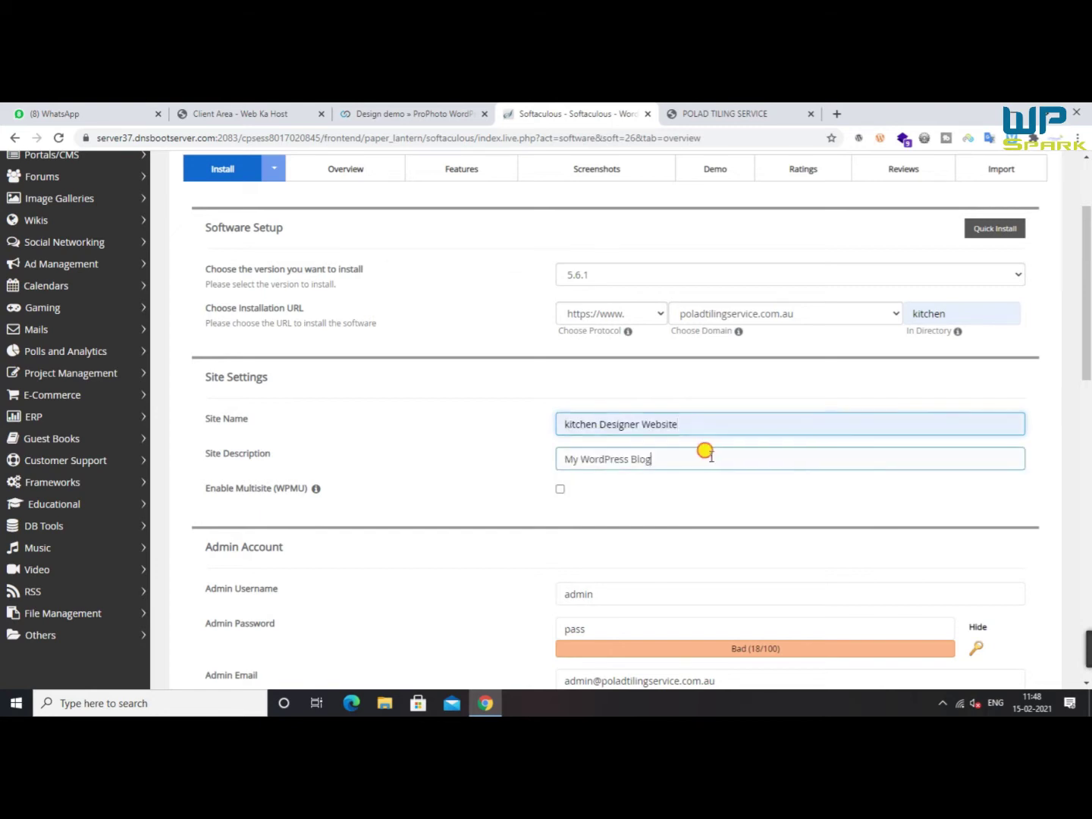
Look over the existing POLAD TILING SERVICE site down to its gallery, then close it and return to the installation form
{"action": "triple_click", "coordinate": [595, 460]}
{"action": "left_click", "coordinate": [686, 485]}
{"action": "left_click_drag", "start_coordinate": [671, 461], "coordinate": [529, 463]}
{"action": "left_click", "coordinate": [726, 113]}
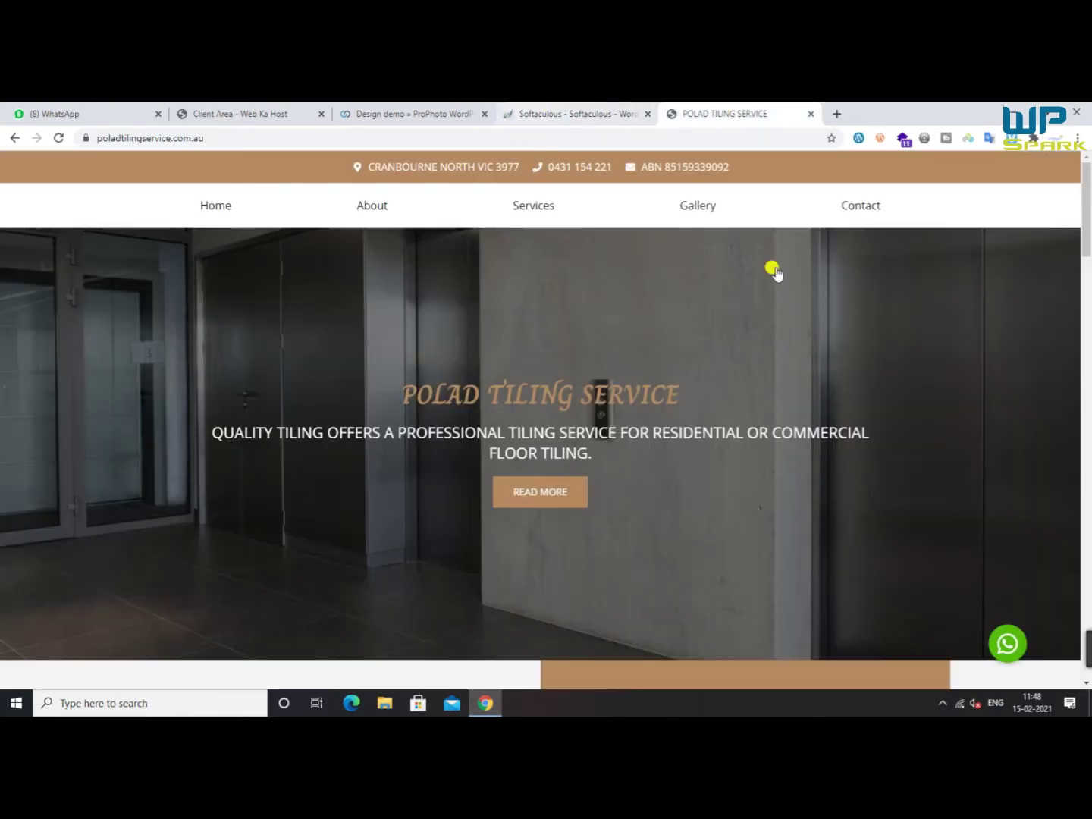
{"action": "left_click_drag", "start_coordinate": [1085, 190], "coordinate": [1086, 644]}
{"action": "scroll", "coordinate": [757, 235], "scroll_direction": "up", "scroll_amount": 4}
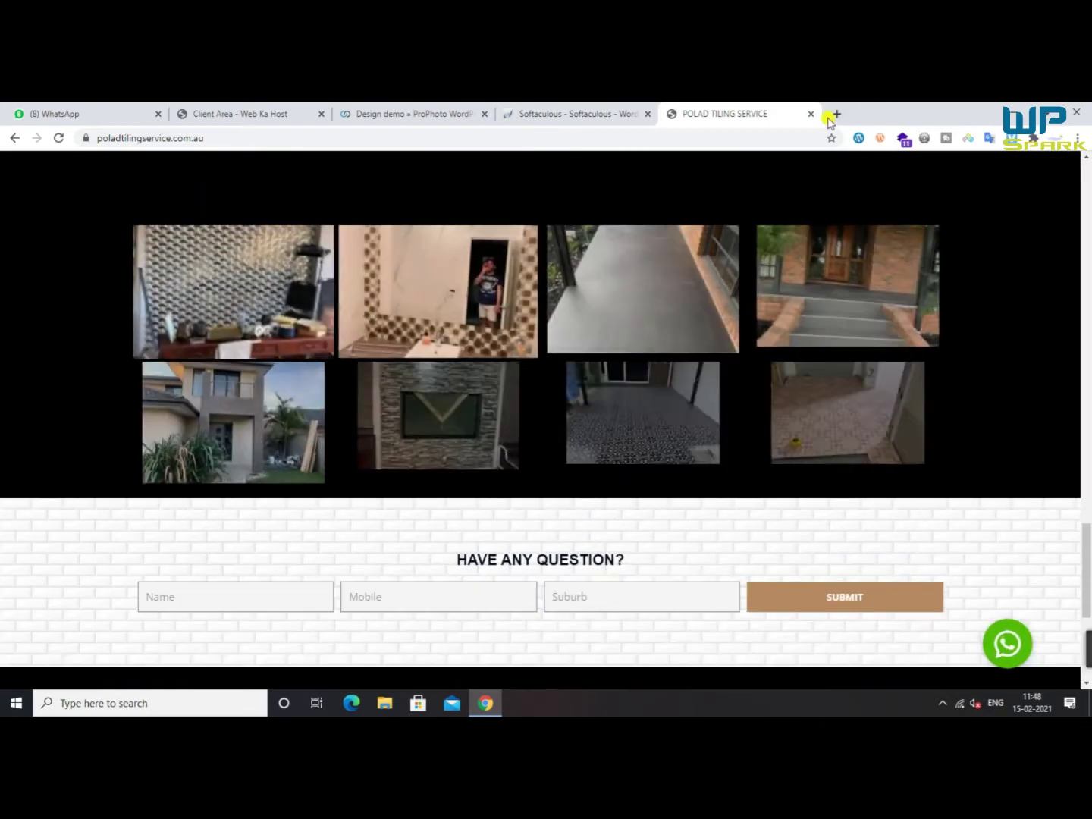
{"action": "left_click", "coordinate": [811, 114]}
{"action": "double_click", "coordinate": [734, 445]}
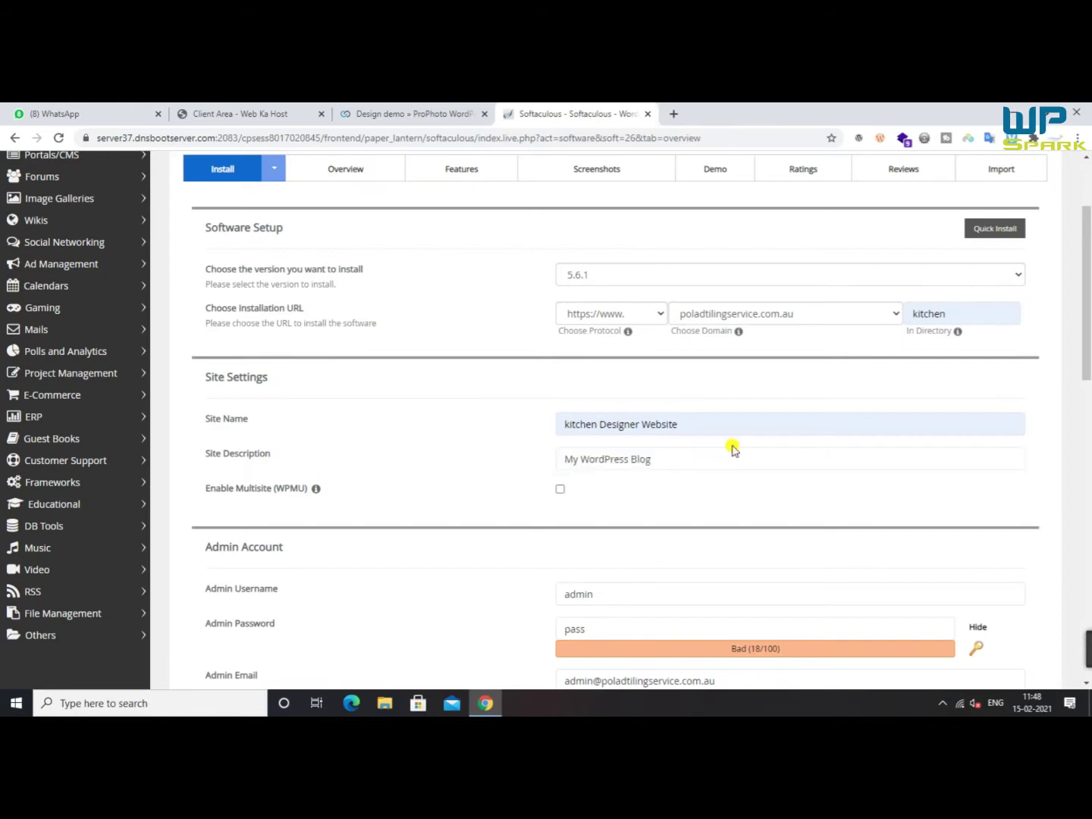
Examine the site description and the admin username, password and email fields in the installation form
{"action": "left_click_drag", "start_coordinate": [682, 459], "coordinate": [556, 463]}
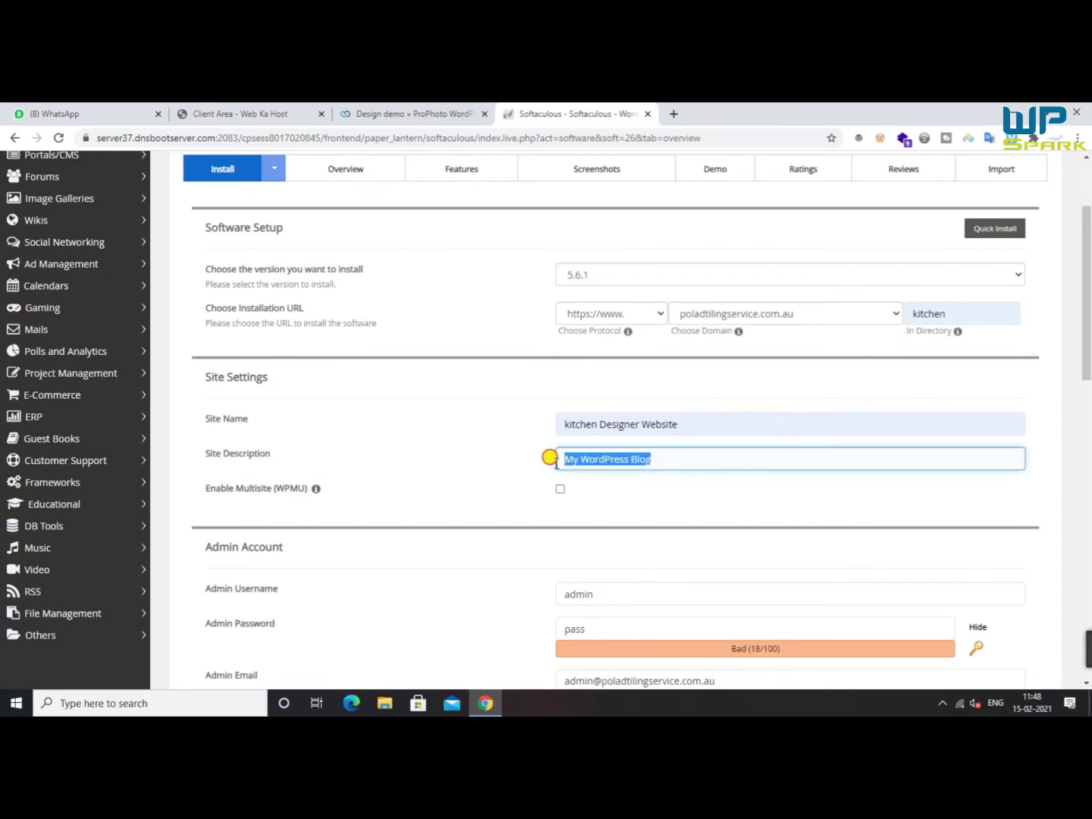
{"action": "left_click", "coordinate": [747, 455]}
{"action": "scroll", "coordinate": [747, 456], "scroll_direction": "down", "scroll_amount": 5}
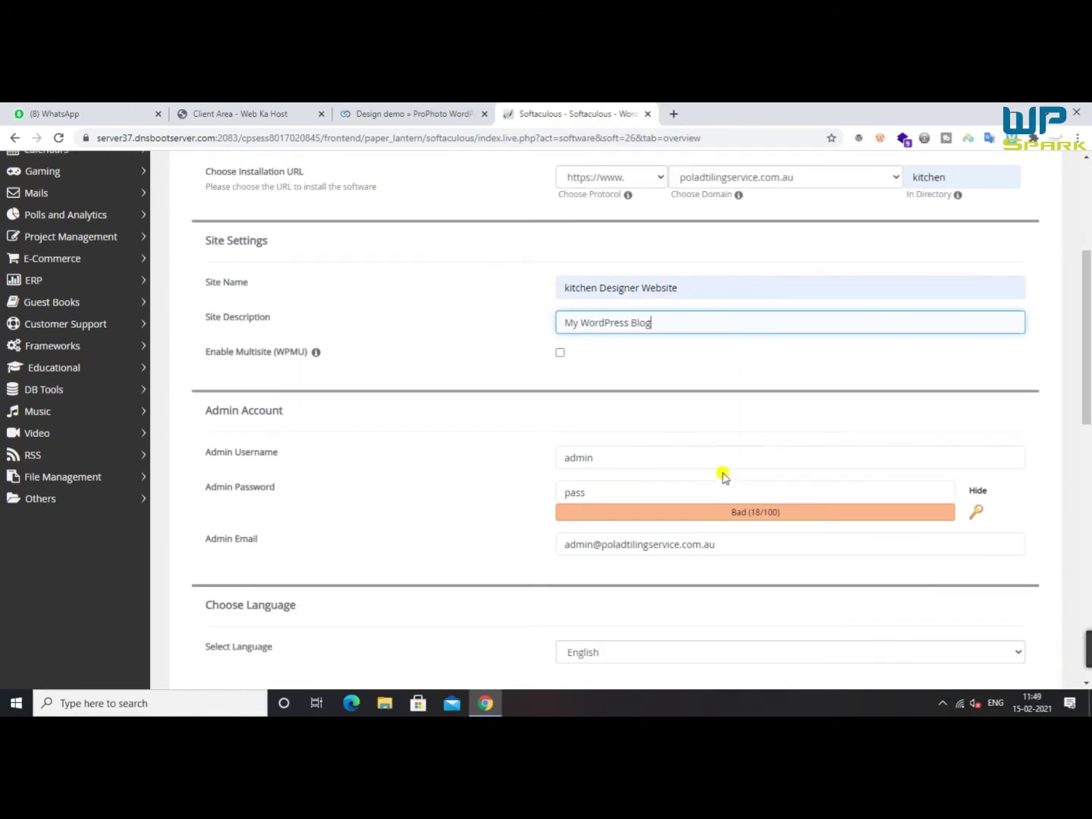
{"action": "left_click_drag", "start_coordinate": [619, 251], "coordinate": [560, 246]}
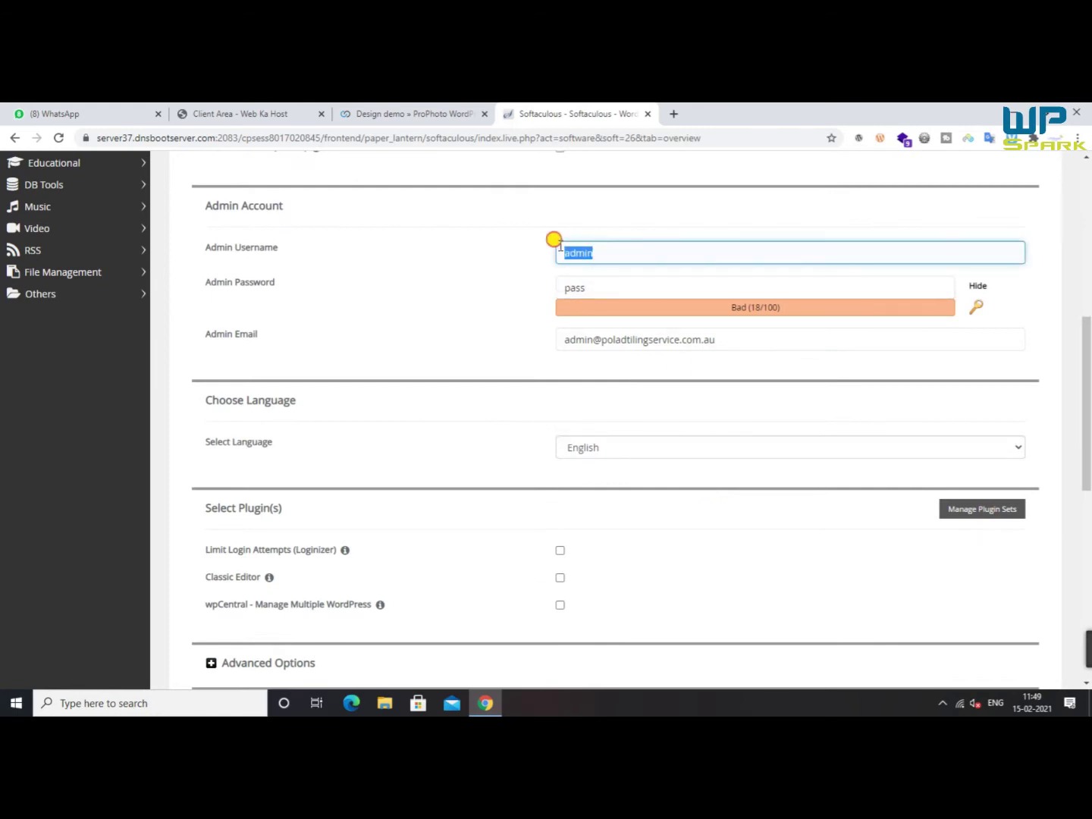
{"action": "double_click", "coordinate": [609, 284]}
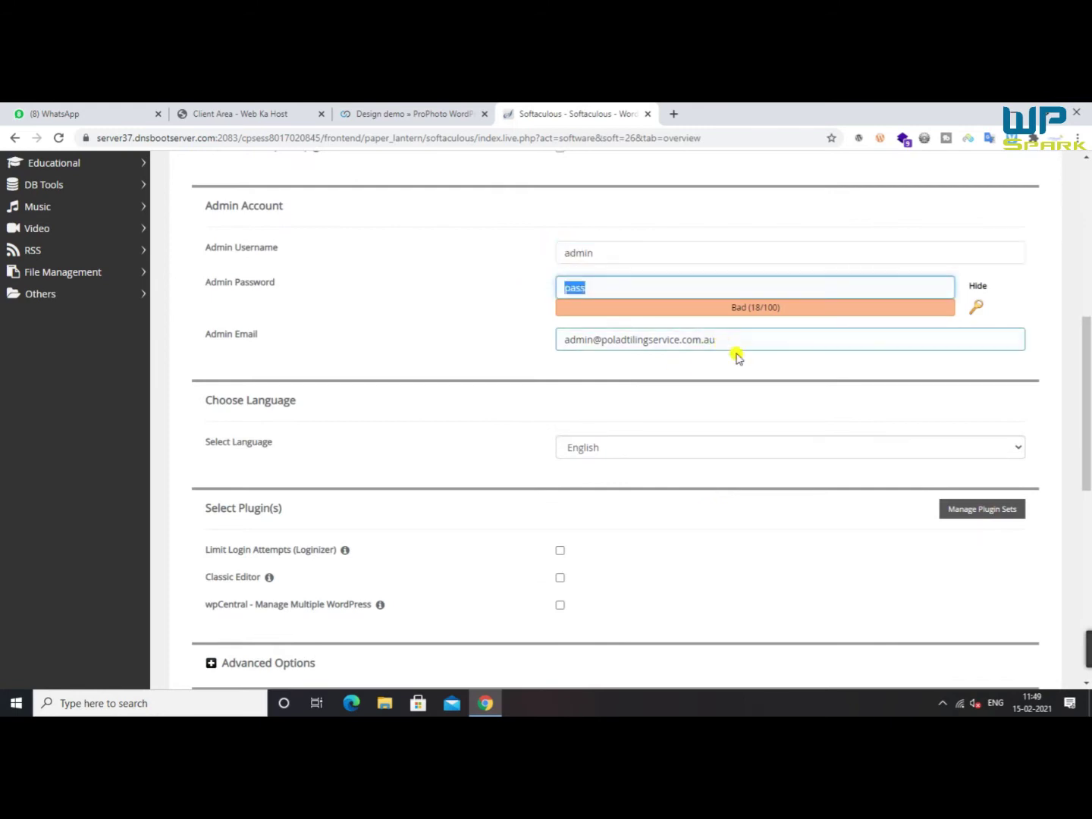
{"action": "left_click_drag", "start_coordinate": [759, 339], "coordinate": [529, 342]}
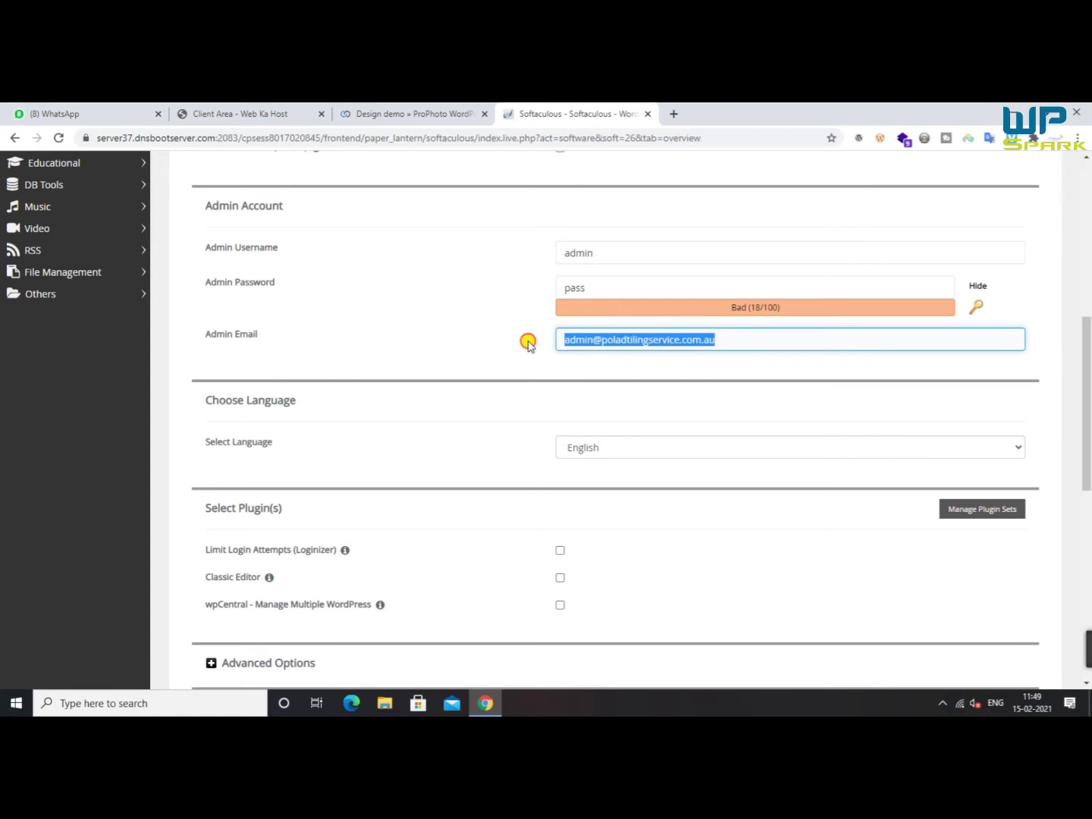
{"action": "scroll", "coordinate": [631, 388], "scroll_direction": "down", "scroll_amount": 5}
{"action": "scroll", "coordinate": [619, 531], "scroll_direction": "up", "scroll_amount": 8}
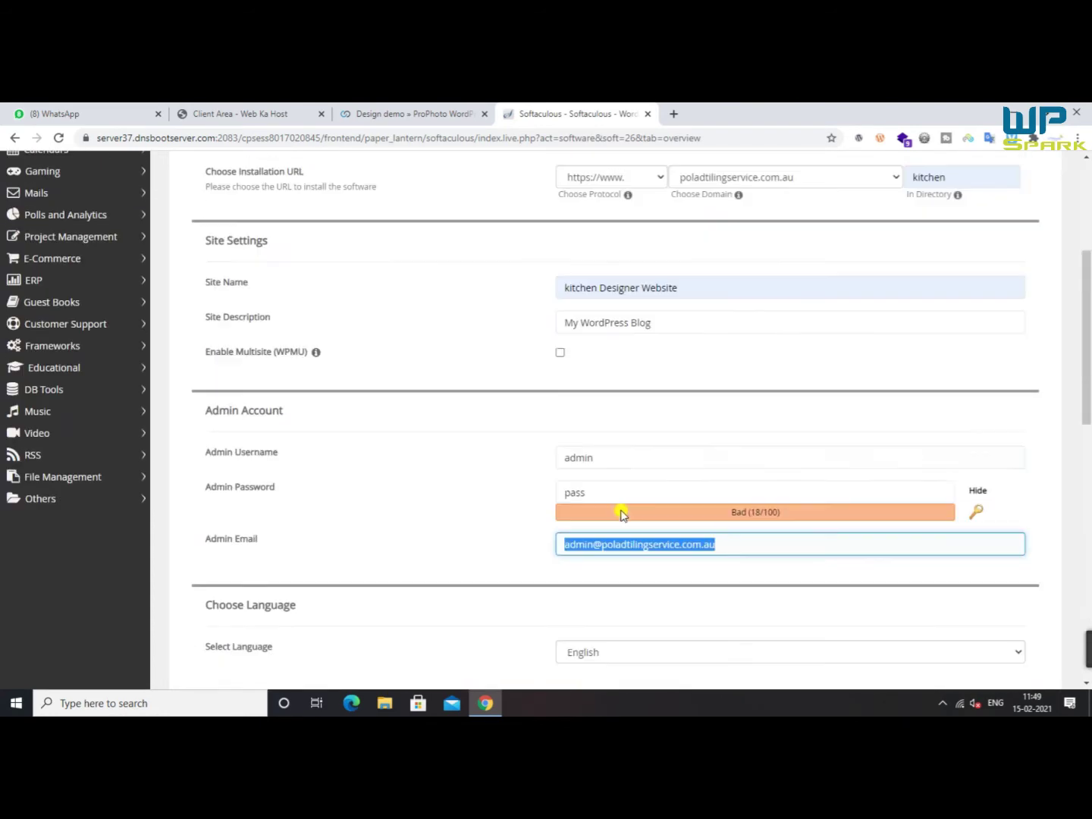
{"action": "left_click", "coordinate": [692, 538]}
{"action": "left_click_drag", "start_coordinate": [727, 539], "coordinate": [509, 548]}
{"action": "left_click", "coordinate": [712, 544]}
{"action": "scroll", "coordinate": [626, 597], "scroll_direction": "down", "scroll_amount": 5}
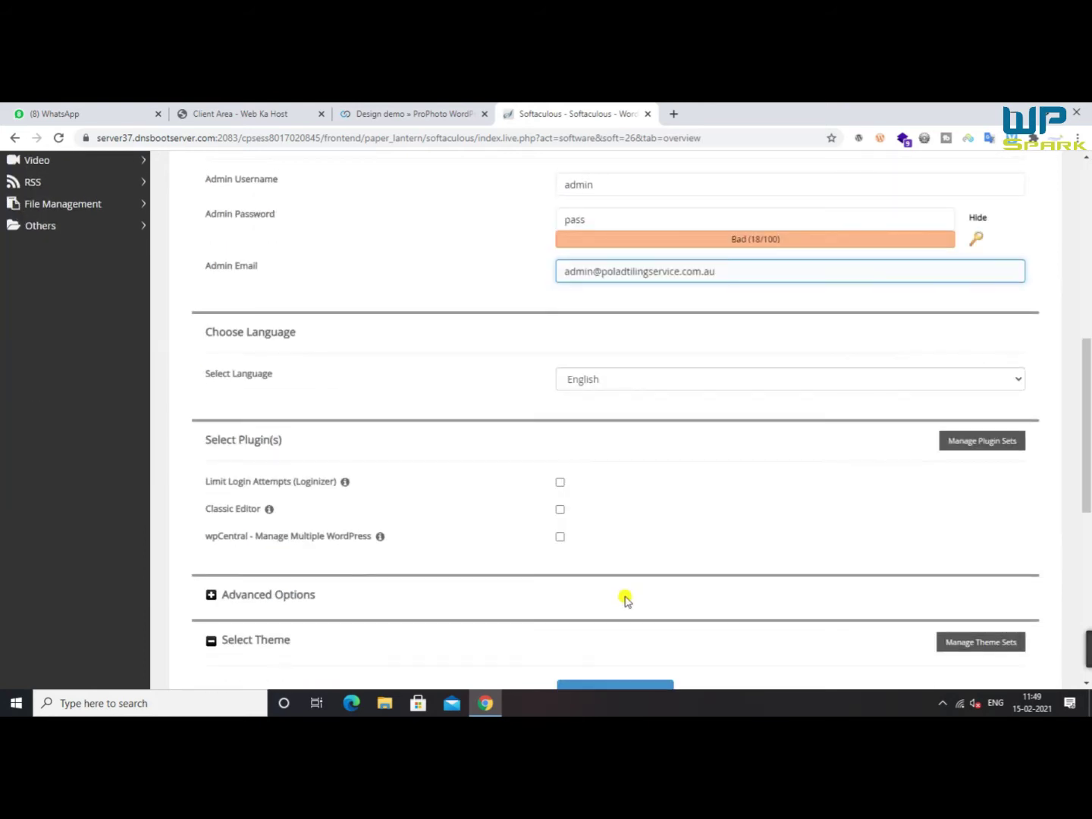
Keep English as the site language and start the WordPress installation
{"action": "left_click", "coordinate": [667, 245]}
{"action": "left_click", "coordinate": [671, 243]}
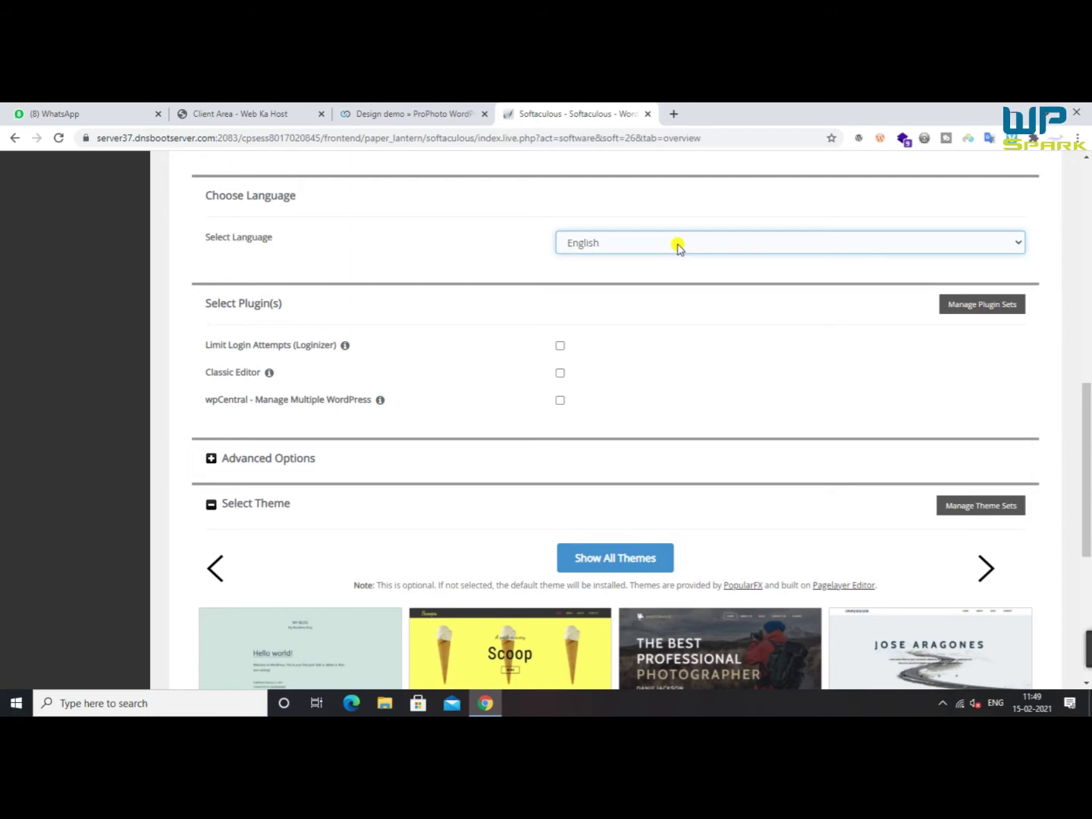
{"action": "scroll", "coordinate": [750, 486], "scroll_direction": "down", "scroll_amount": 1}
{"action": "scroll", "coordinate": [661, 246], "scroll_direction": "up", "scroll_amount": 2}
{"action": "left_click", "coordinate": [641, 383]}
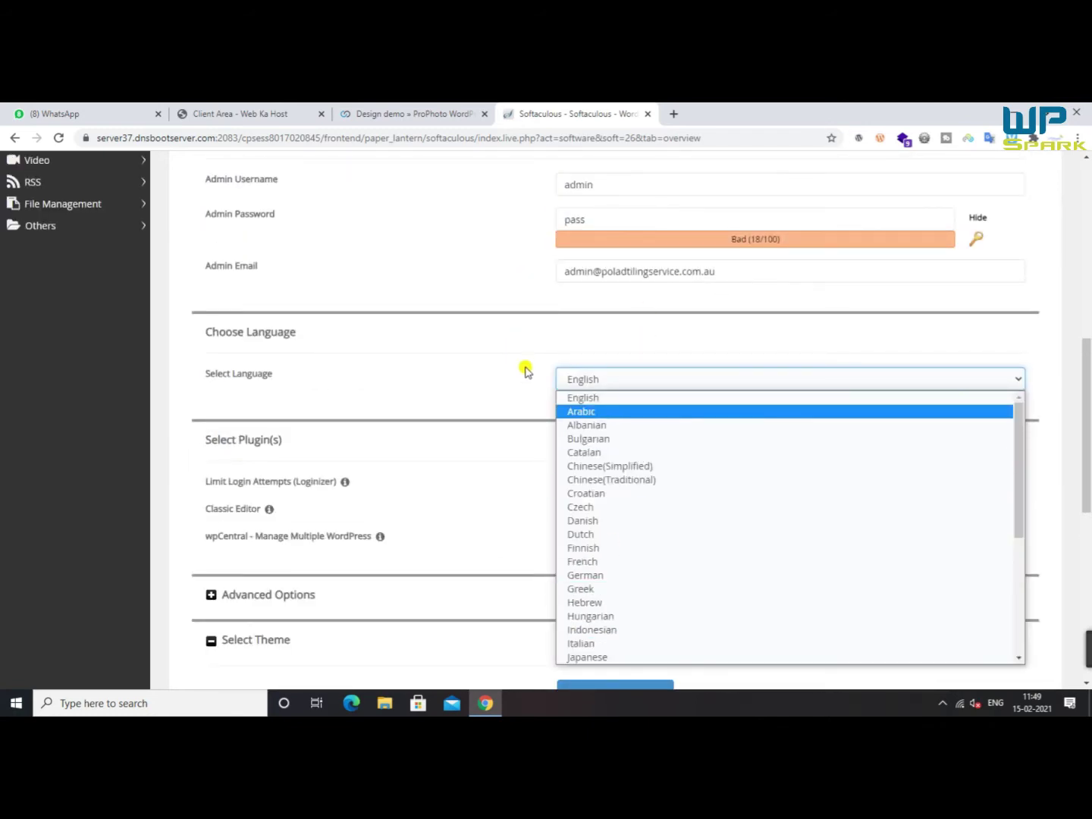
{"action": "scroll", "coordinate": [531, 372], "scroll_direction": "down", "scroll_amount": 7}
{"action": "left_click", "coordinate": [606, 517]}
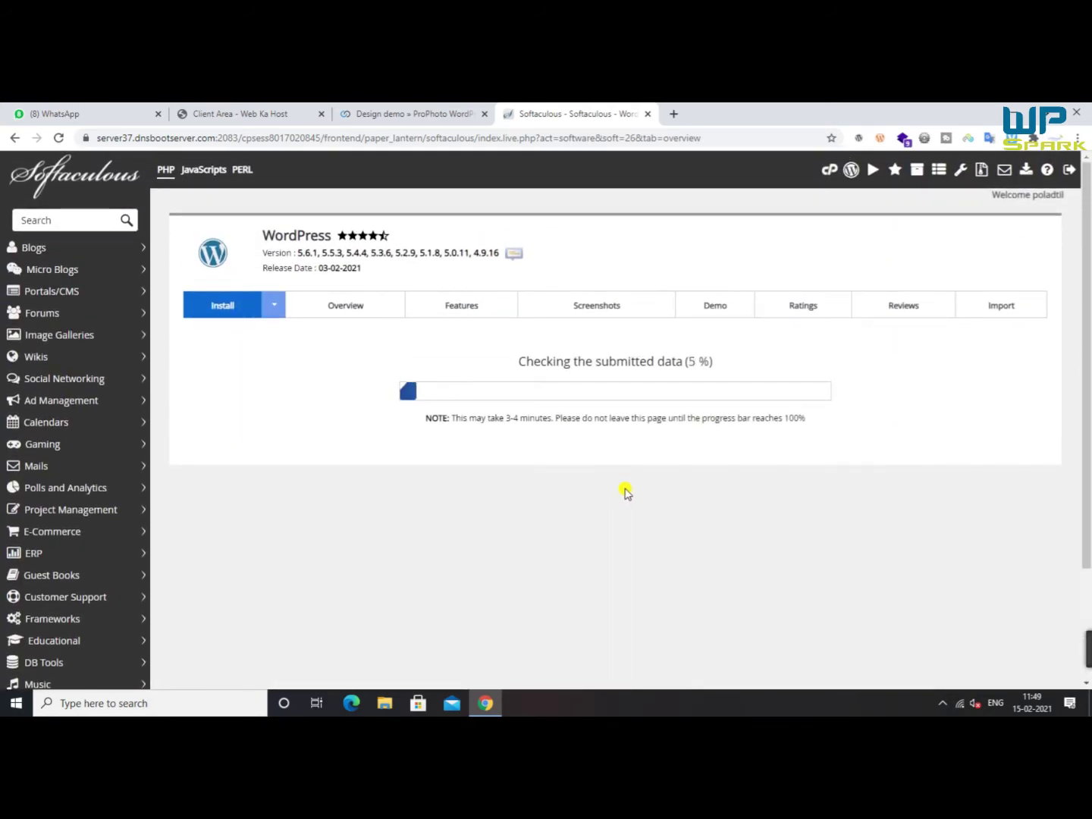
{"action": "left_click_drag", "start_coordinate": [508, 363], "coordinate": [829, 426]}
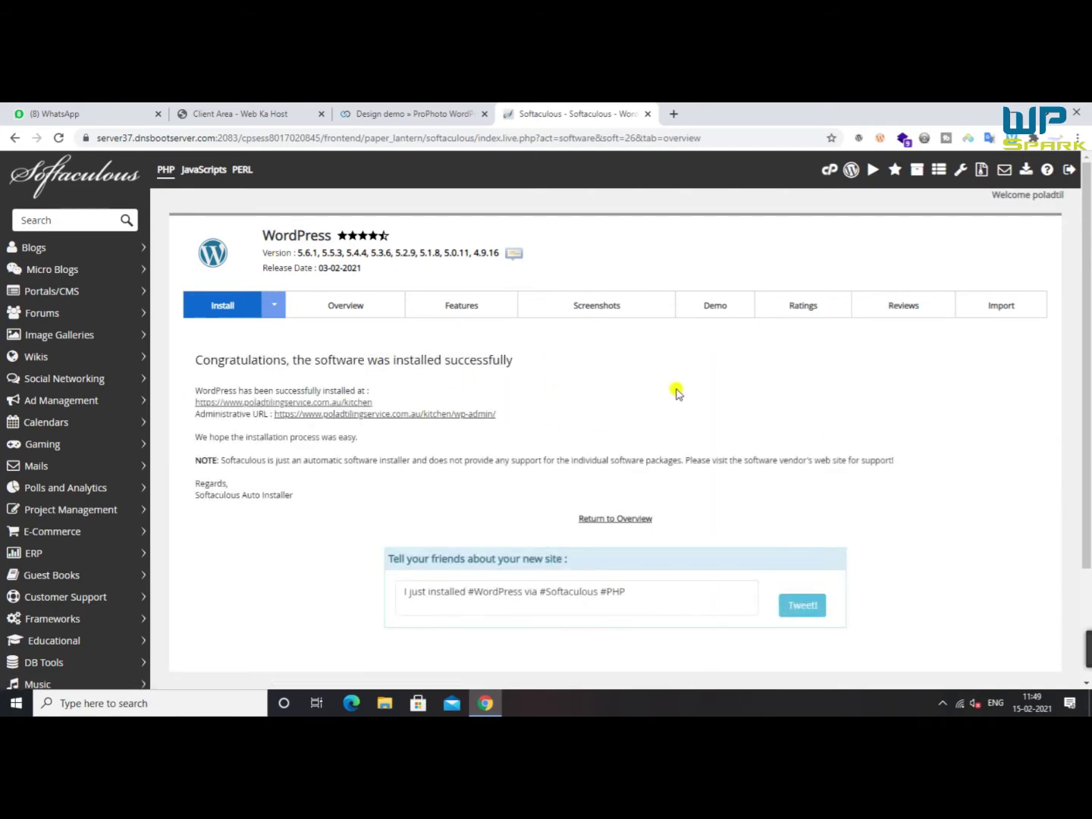
Open the new installation's administrative URL to load its WordPress dashboard
{"action": "left_click", "coordinate": [408, 416]}
{"action": "left_click", "coordinate": [589, 111]}
{"action": "left_click", "coordinate": [713, 108]}
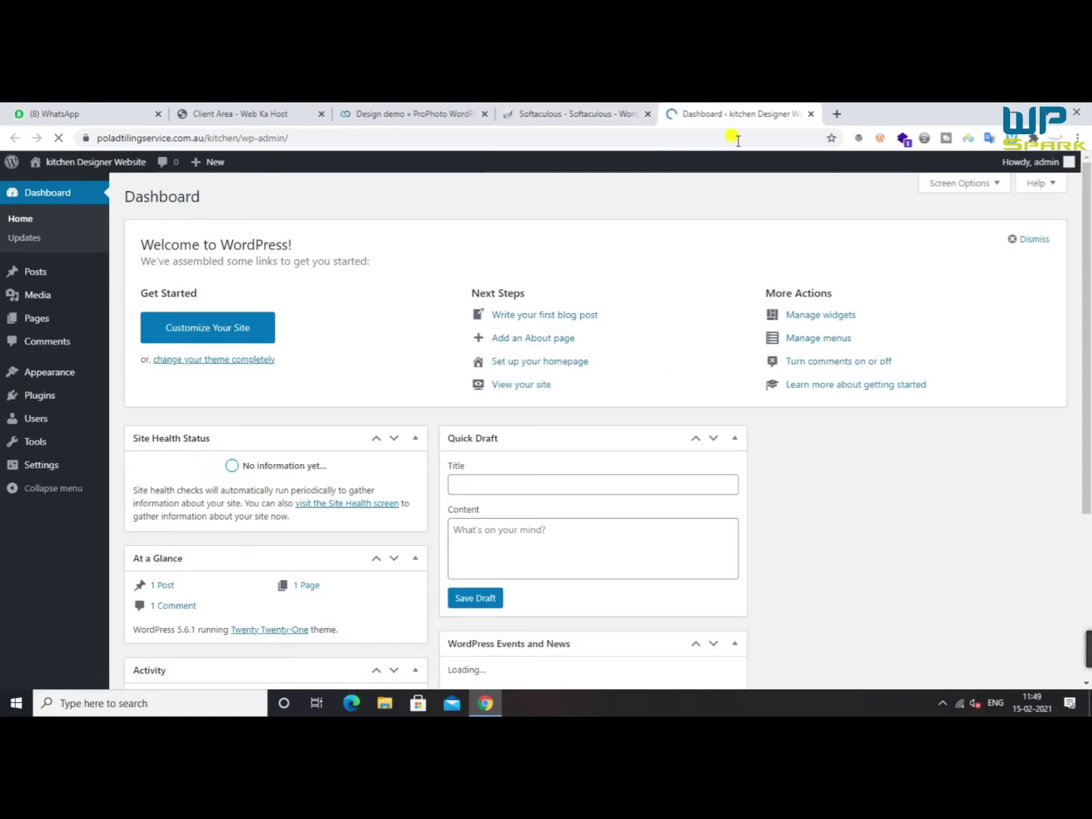
{"action": "left_click", "coordinate": [535, 112]}
{"action": "left_click", "coordinate": [728, 114]}
View the front page and address of kitchen Designer Website in a separate tab, then close it and return to the dashboard
{"action": "mouse_move", "coordinate": [93, 165]}
{"action": "right_click", "coordinate": [69, 190]}
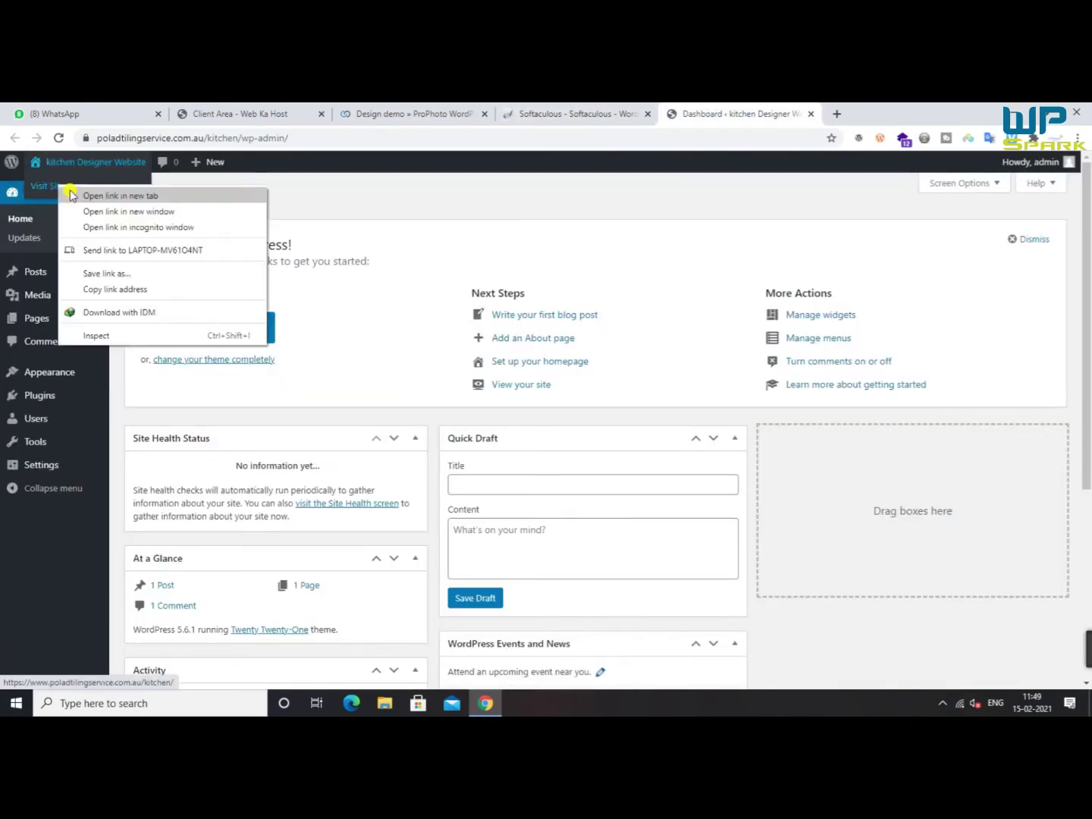
{"action": "left_click", "coordinate": [114, 195]}
{"action": "left_click", "coordinate": [810, 109]}
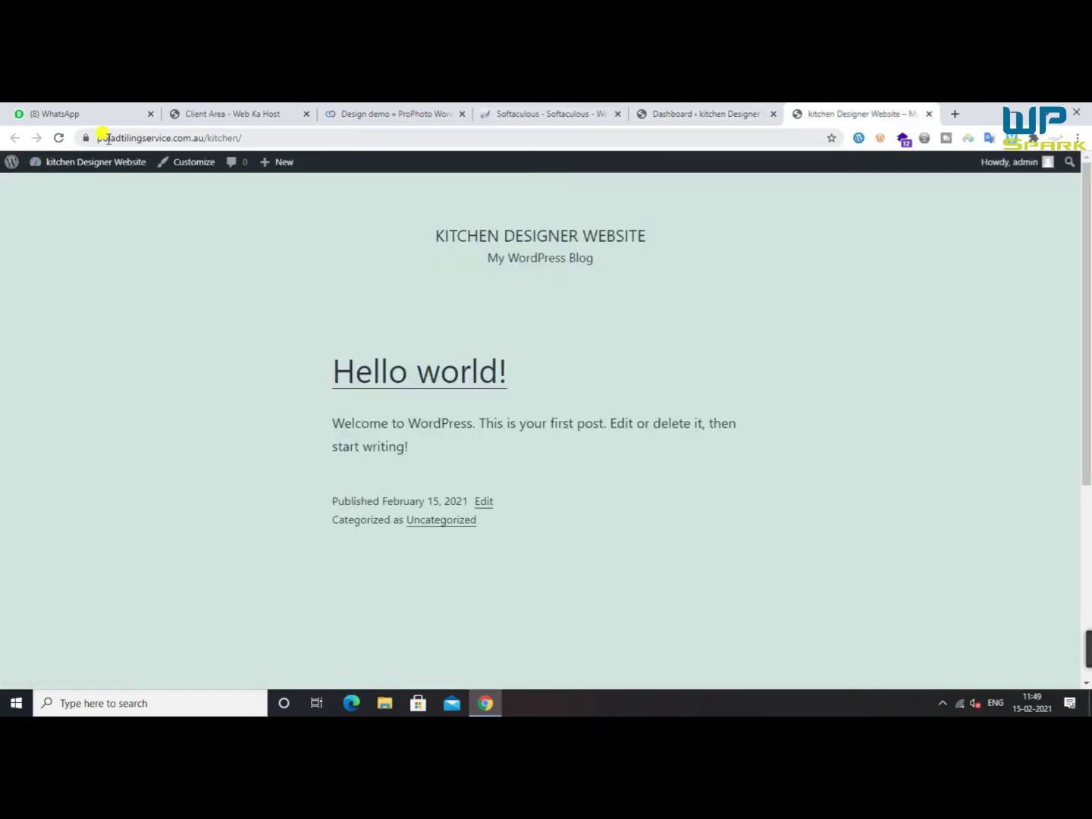
{"action": "left_click_drag", "start_coordinate": [109, 139], "coordinate": [55, 141]}
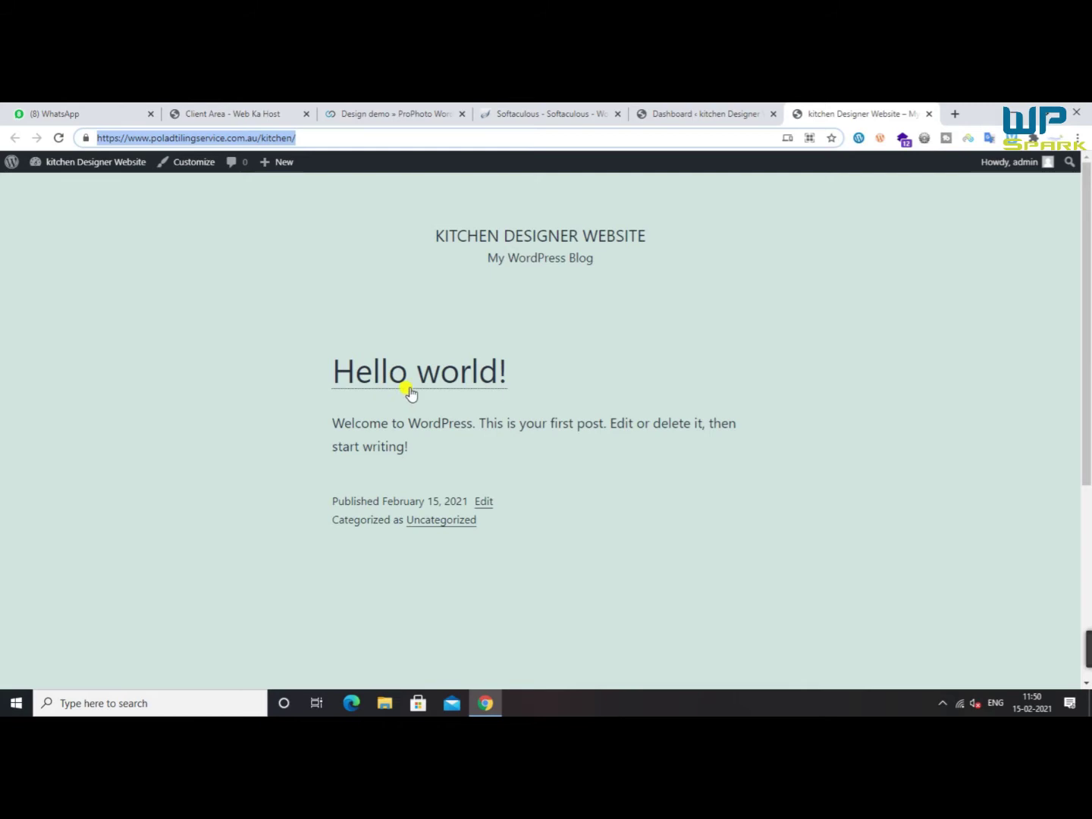
{"action": "left_click", "coordinate": [303, 135]}
{"action": "scroll", "coordinate": [228, 497], "scroll_direction": "down", "scroll_amount": 1}
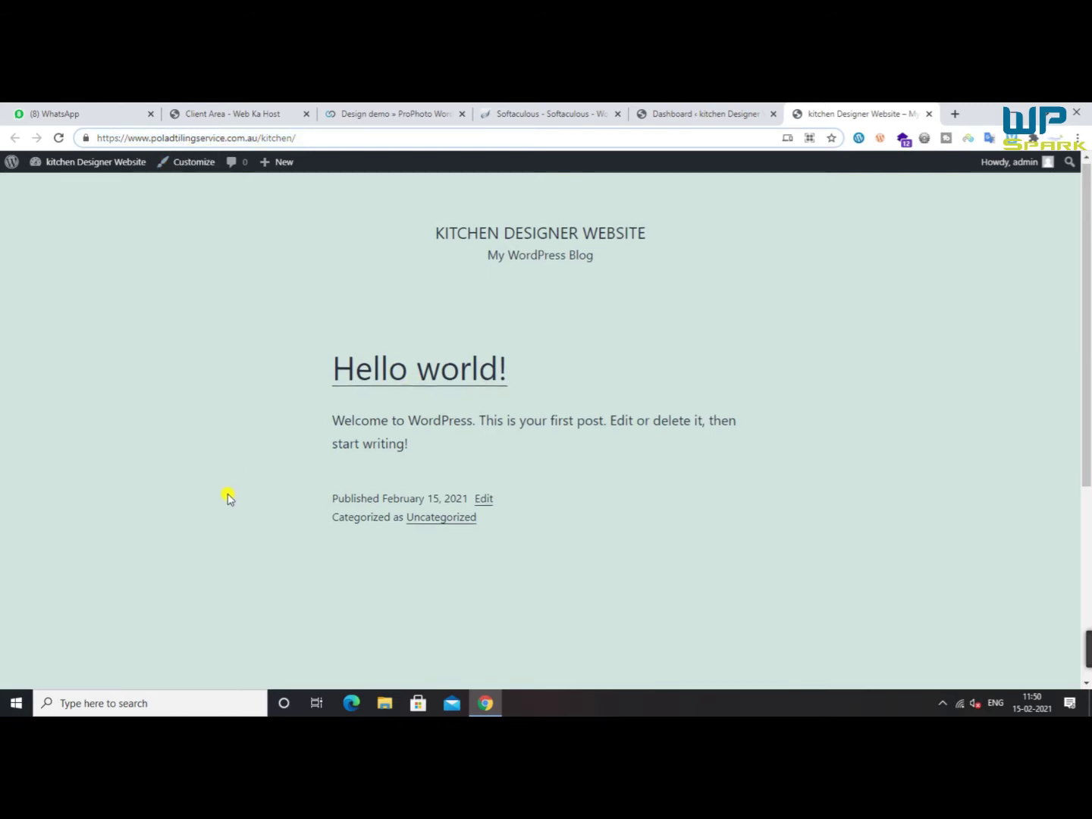
{"action": "scroll", "coordinate": [228, 497], "scroll_direction": "down", "scroll_amount": 3}
{"action": "left_click", "coordinate": [707, 114]}
{"action": "left_click", "coordinate": [936, 114]}
{"action": "left_click", "coordinate": [930, 114]}
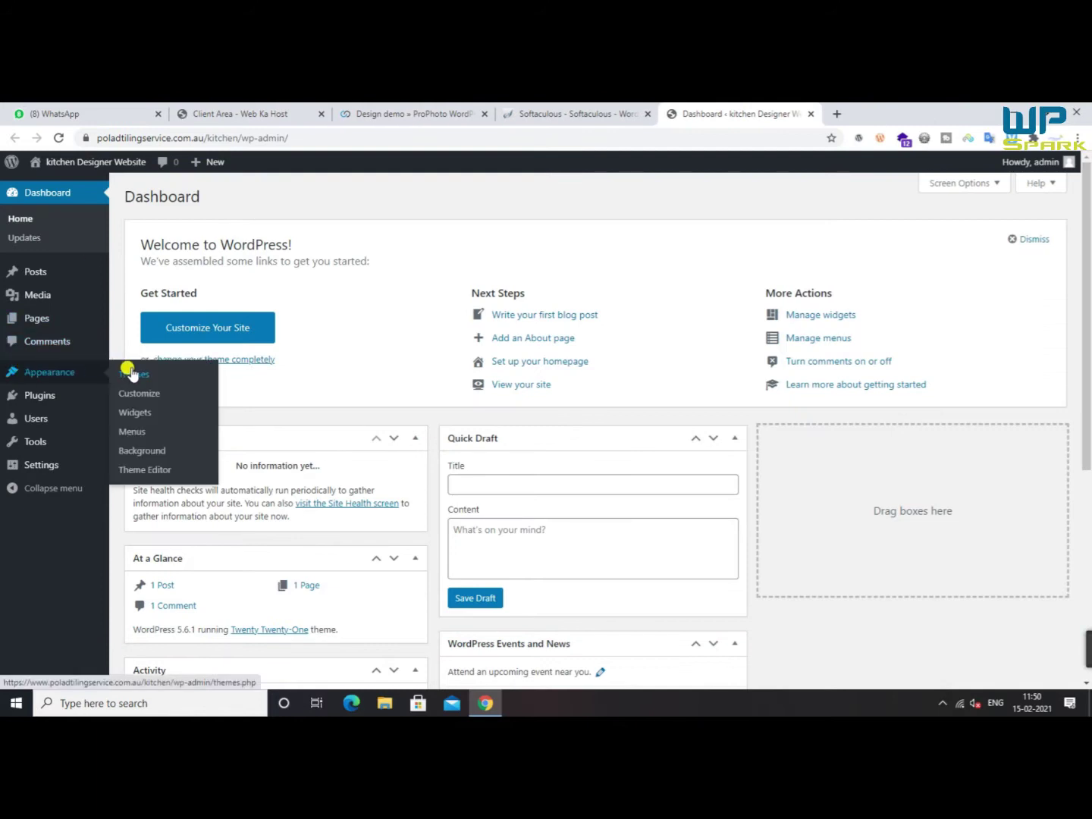
Open the page of installed themes from the WordPress dashboard and show it at 100% zoom
{"action": "left_click", "coordinate": [130, 373]}
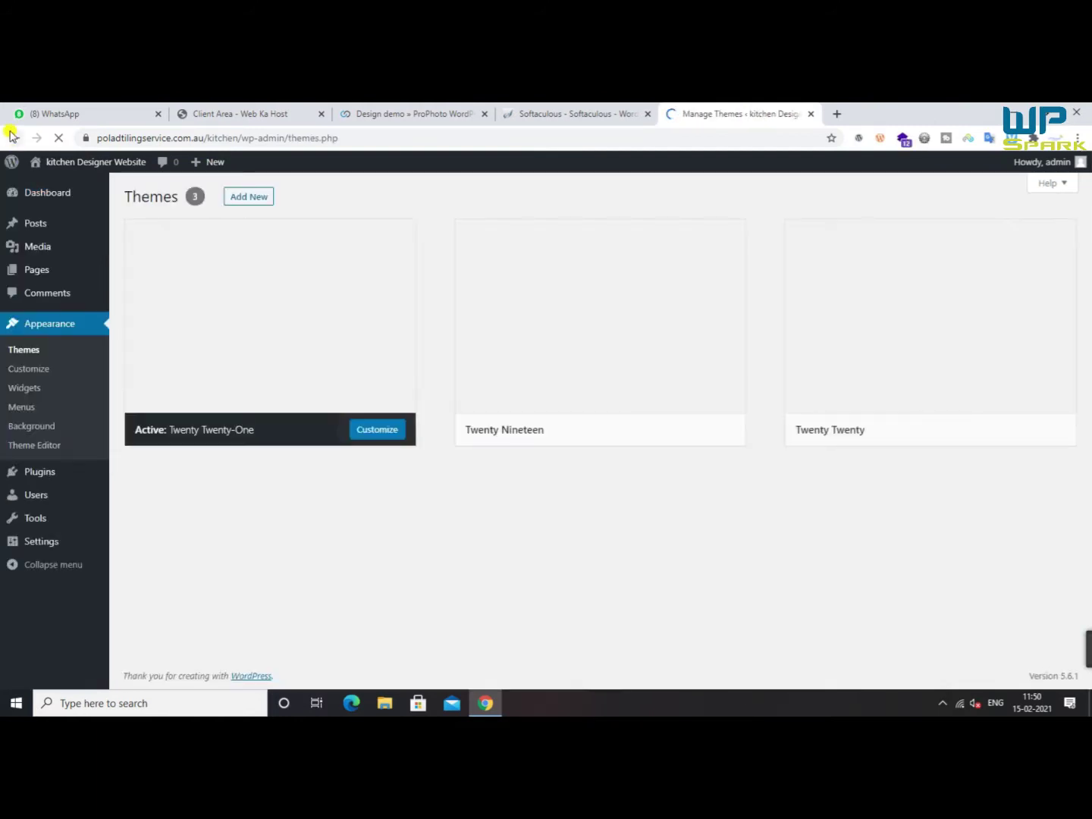
{"action": "left_click", "coordinate": [14, 138]}
{"action": "mouse_move", "coordinate": [54, 377]}
{"action": "key", "text": "ctrl+plus"}
{"action": "scroll", "coordinate": [62, 384], "scroll_direction": "up", "scroll_amount": 4}
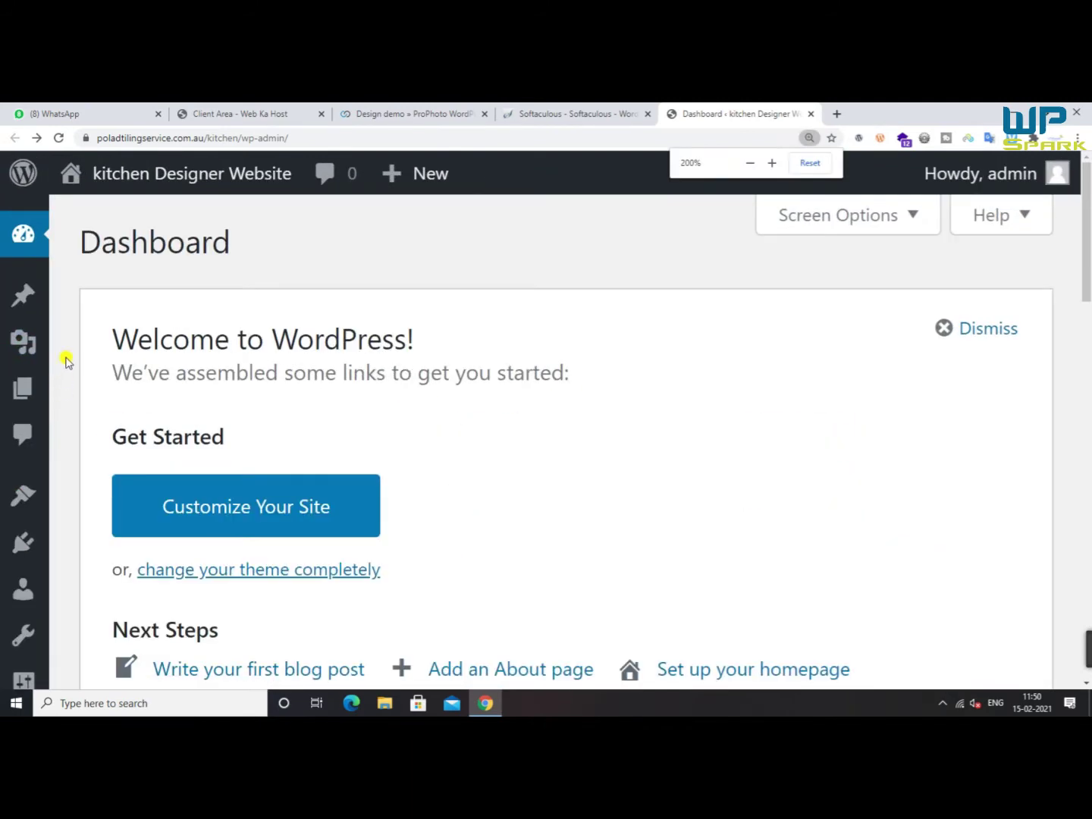
{"action": "scroll", "coordinate": [54, 326], "scroll_direction": "down", "scroll_amount": 1}
{"action": "scroll", "coordinate": [35, 283], "scroll_direction": "down", "scroll_amount": 3}
{"action": "mouse_move", "coordinate": [76, 431]}
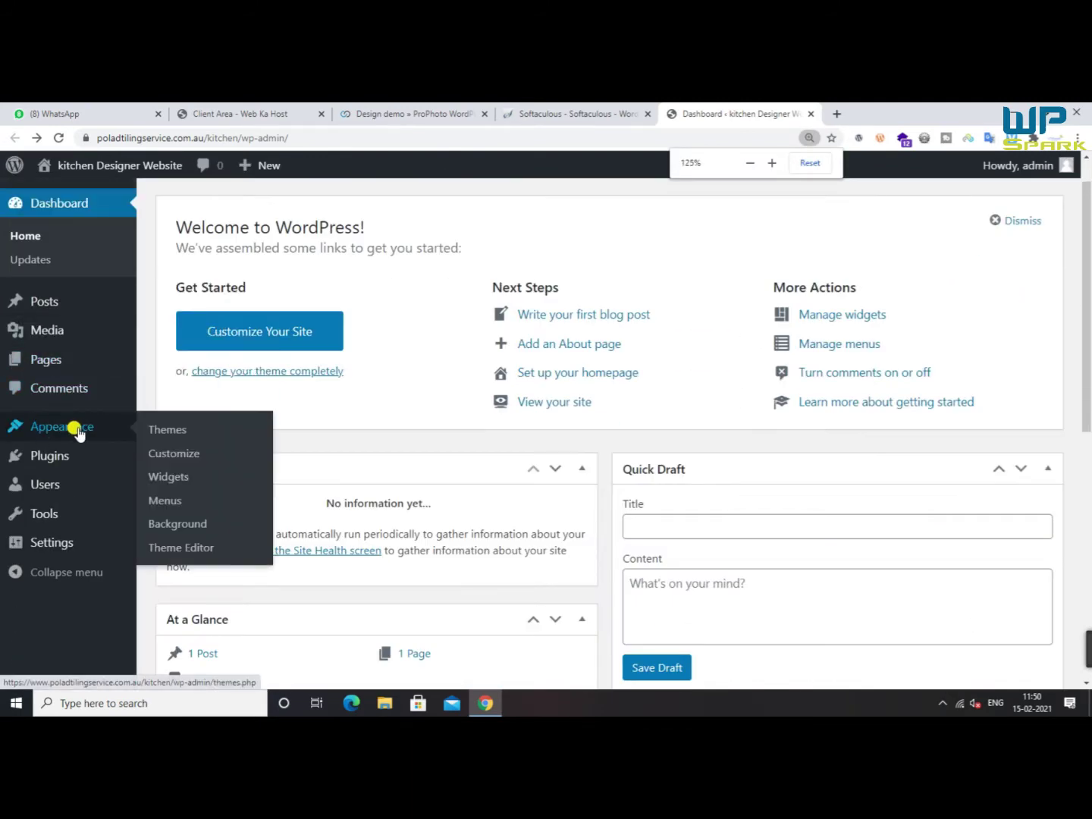
{"action": "left_click", "coordinate": [159, 430]}
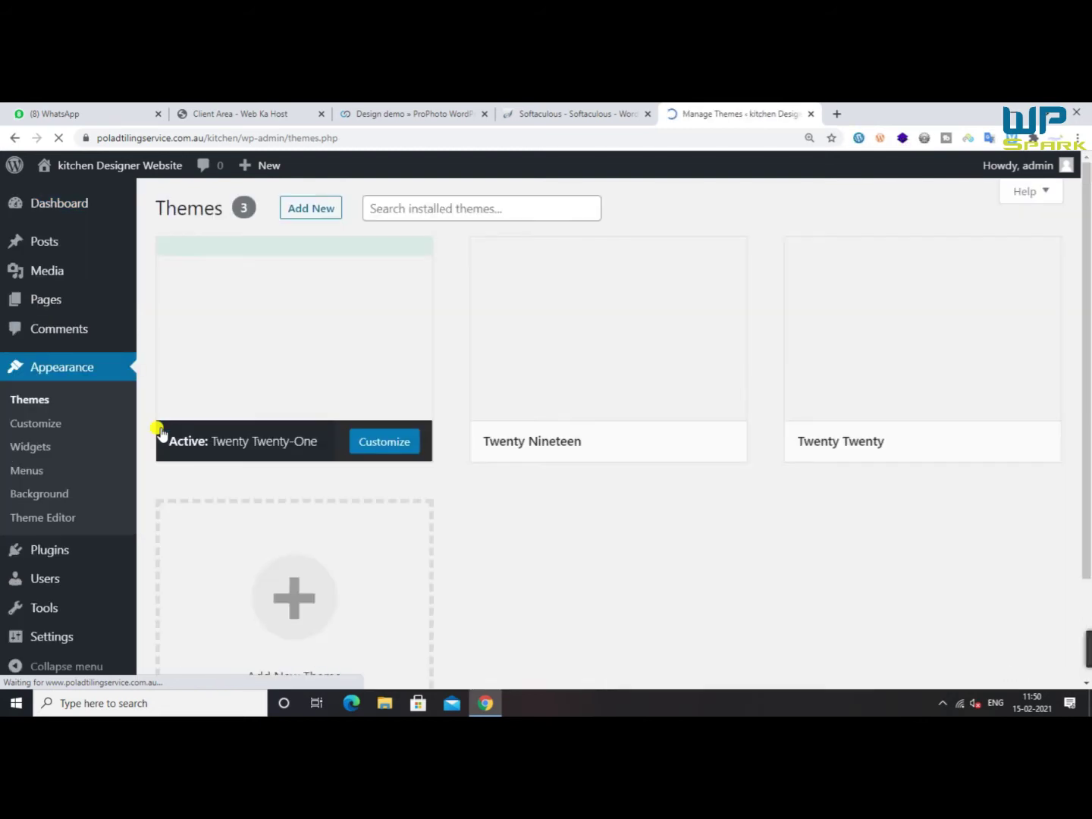
{"action": "mouse_move", "coordinate": [611, 358]}
{"action": "scroll", "coordinate": [610, 358], "scroll_direction": "down", "scroll_amount": 2}
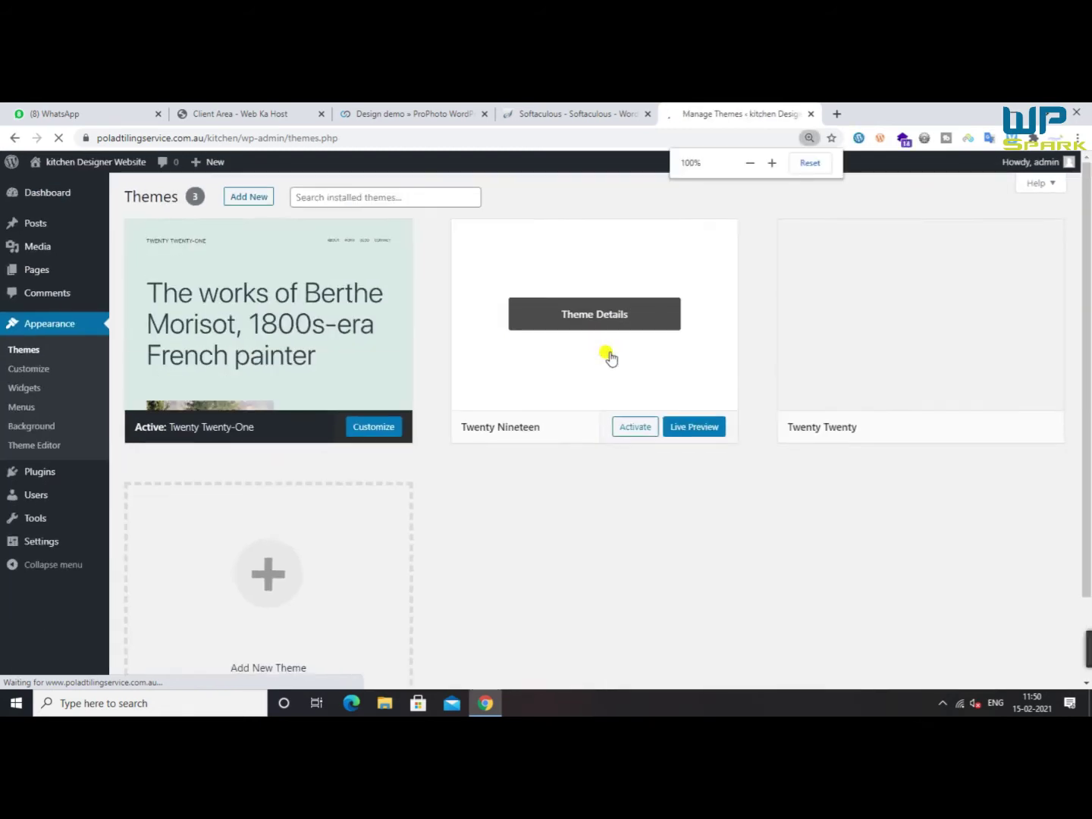
Delete the inactive Twenty Nineteen and Twenty Twenty themes
{"action": "left_click", "coordinate": [607, 348]}
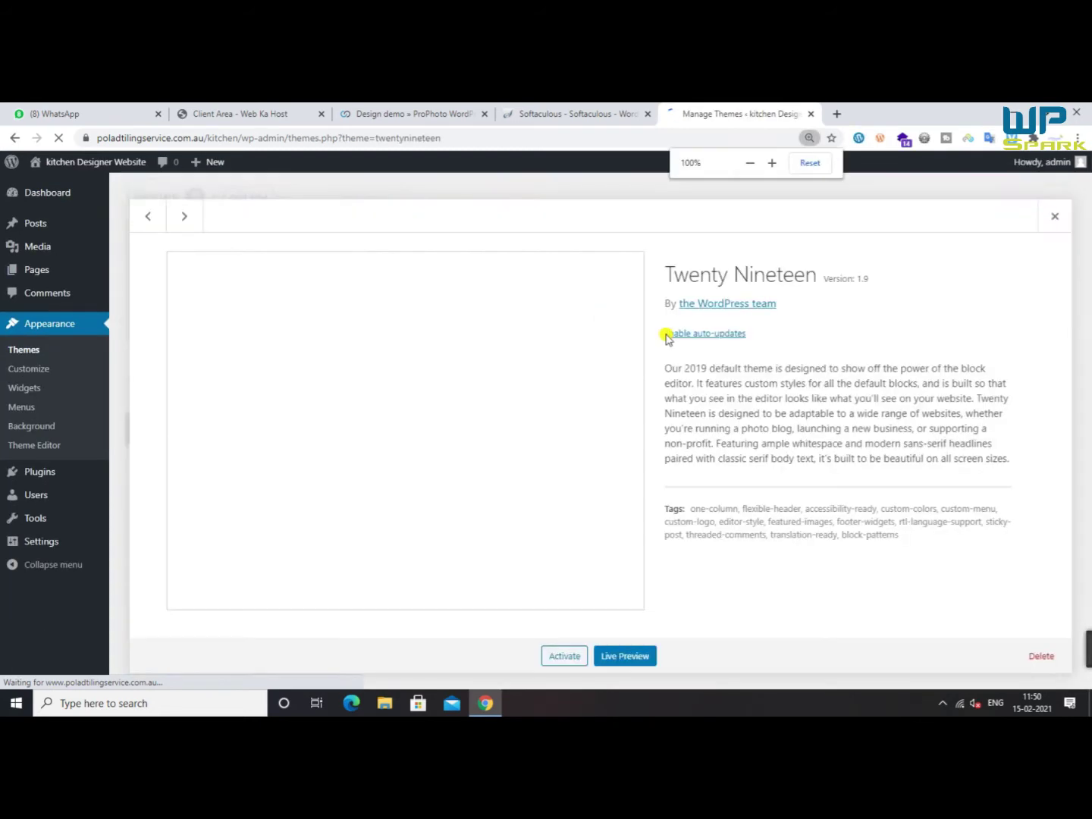
{"action": "left_click", "coordinate": [1042, 655]}
{"action": "left_click", "coordinate": [612, 239]}
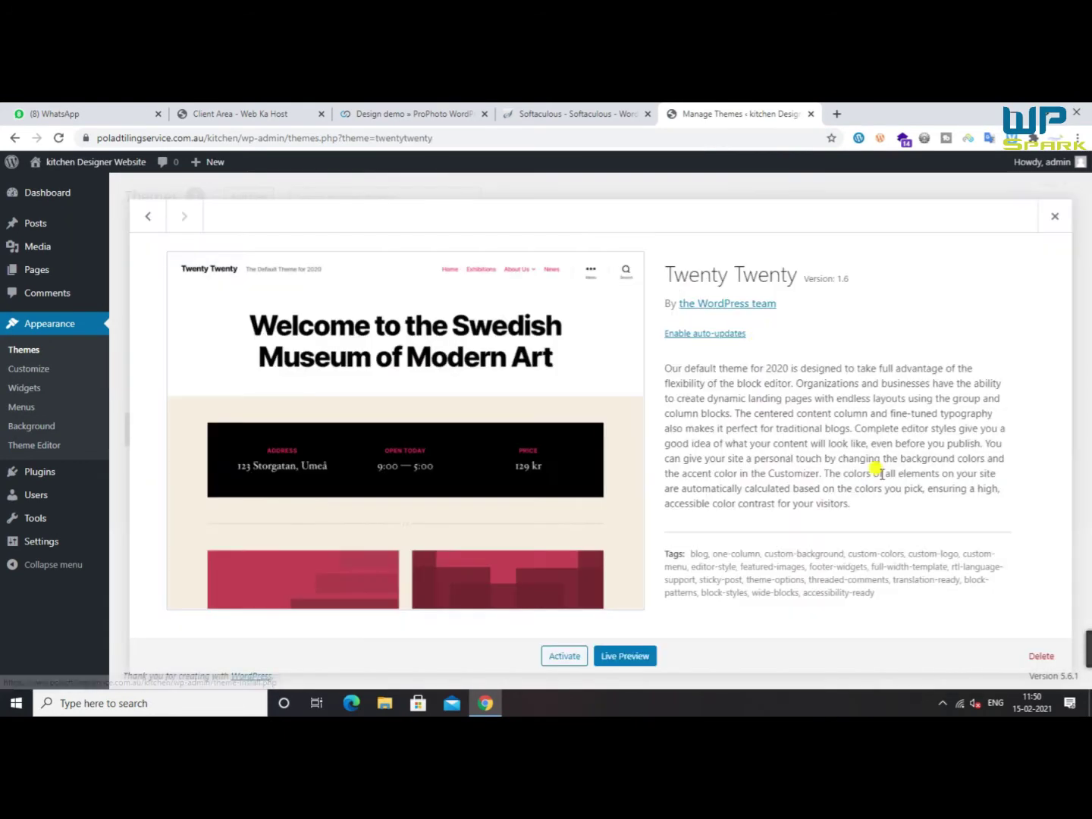
{"action": "left_click", "coordinate": [1042, 655]}
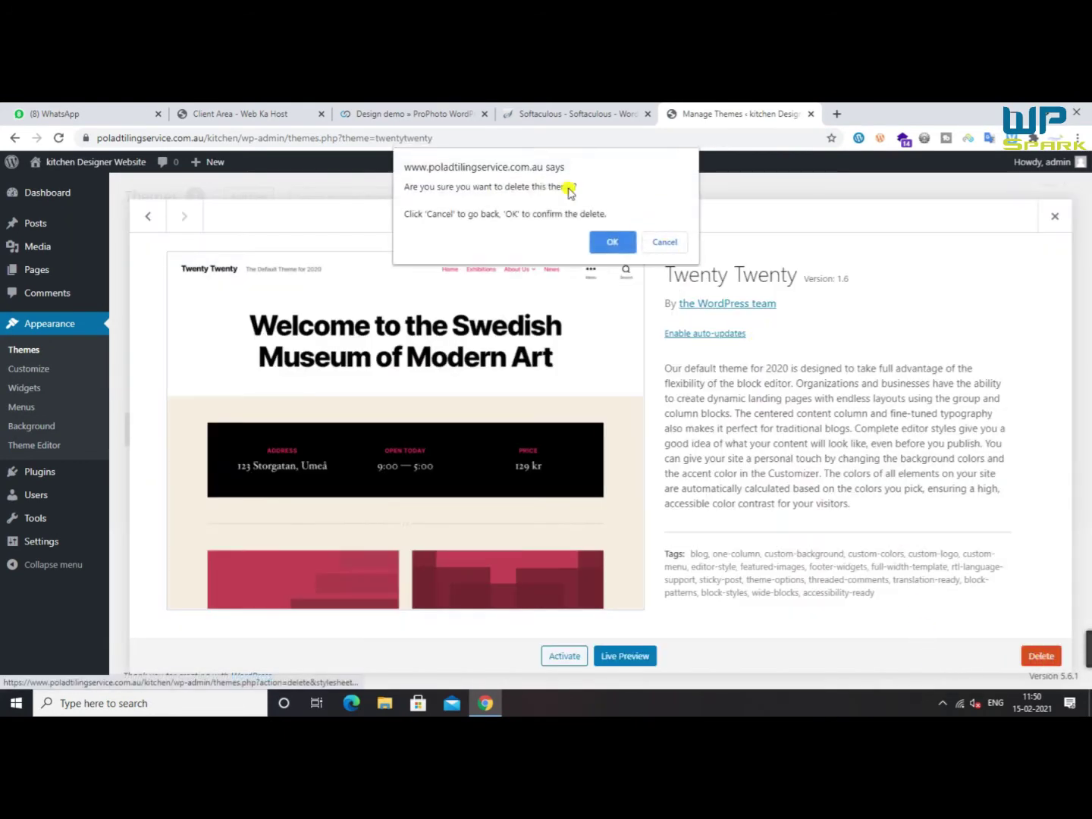
{"action": "left_click", "coordinate": [610, 239]}
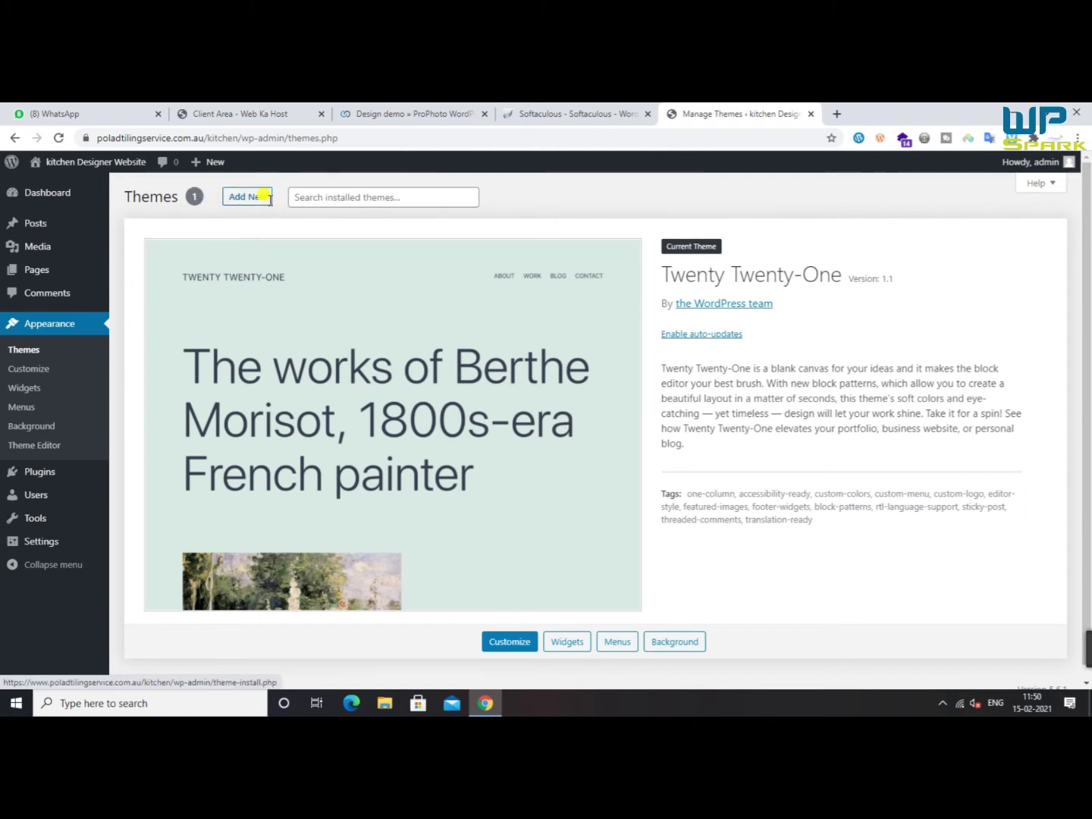
Examine the option for adding a new theme at 500% page zoom
{"action": "key", "text": "ctrl+plus"}
{"action": "key", "text": "ctrl+plus"}
{"action": "key", "text": "ctrl+plus"}
{"action": "key", "text": "ctrl+plus"}
{"action": "key", "text": "ctrl+plus"}
{"action": "key", "text": "ctrl+plus"}
{"action": "key", "text": "ctrl+plus"}
{"action": "key", "text": "ctrl+plus"}
{"action": "key", "text": "ctrl+plus"}
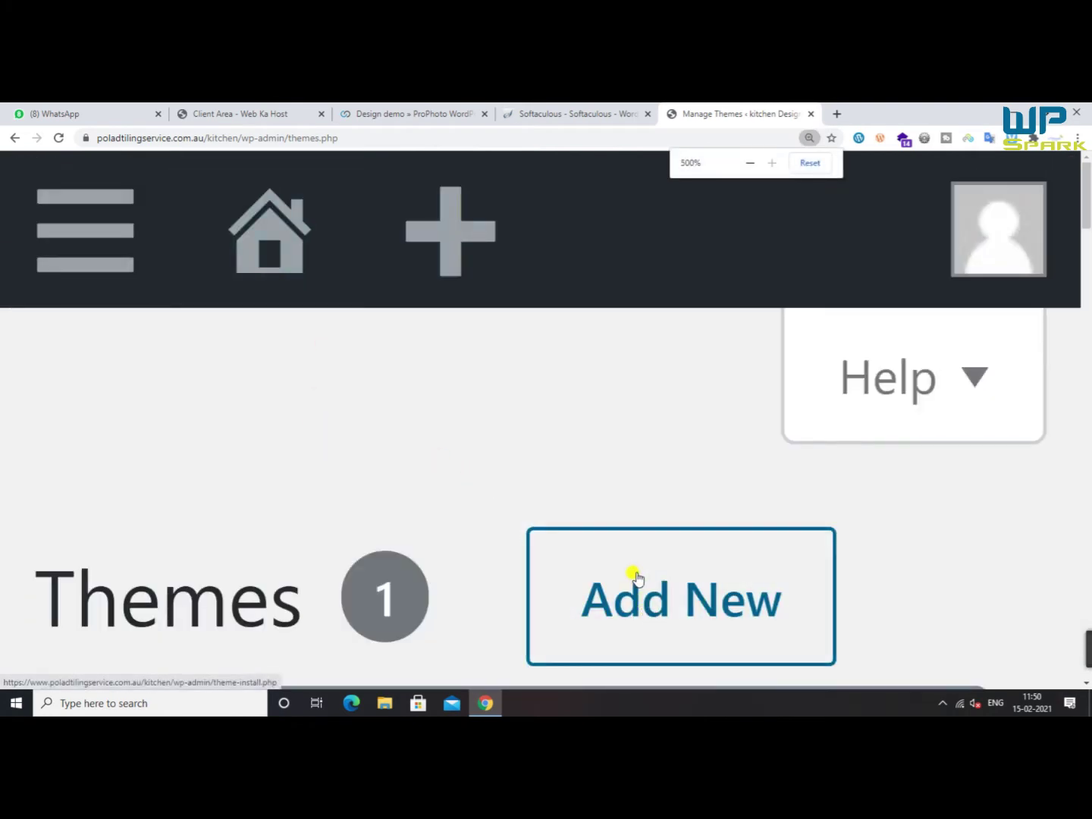
Reduce the page zoom to a normal size and open the page for adding themes
{"action": "key", "text": "ctrl+minus"}
{"action": "key", "text": "ctrl+minus"}
{"action": "key", "text": "ctrl+minus"}
{"action": "key", "text": "ctrl+minus"}
{"action": "key", "text": "ctrl+minus"}
{"action": "key", "text": "ctrl+minus"}
{"action": "key", "text": "ctrl+minus"}
{"action": "key", "text": "ctrl+minus"}
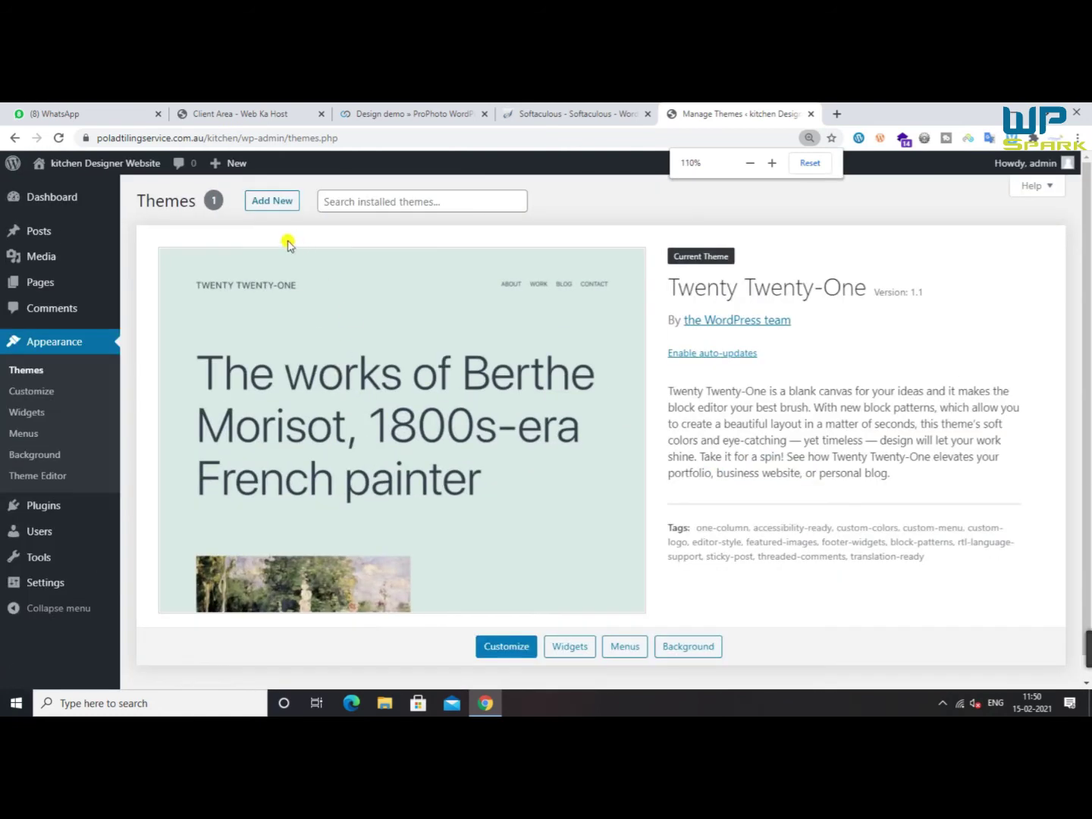
{"action": "left_click", "coordinate": [277, 202]}
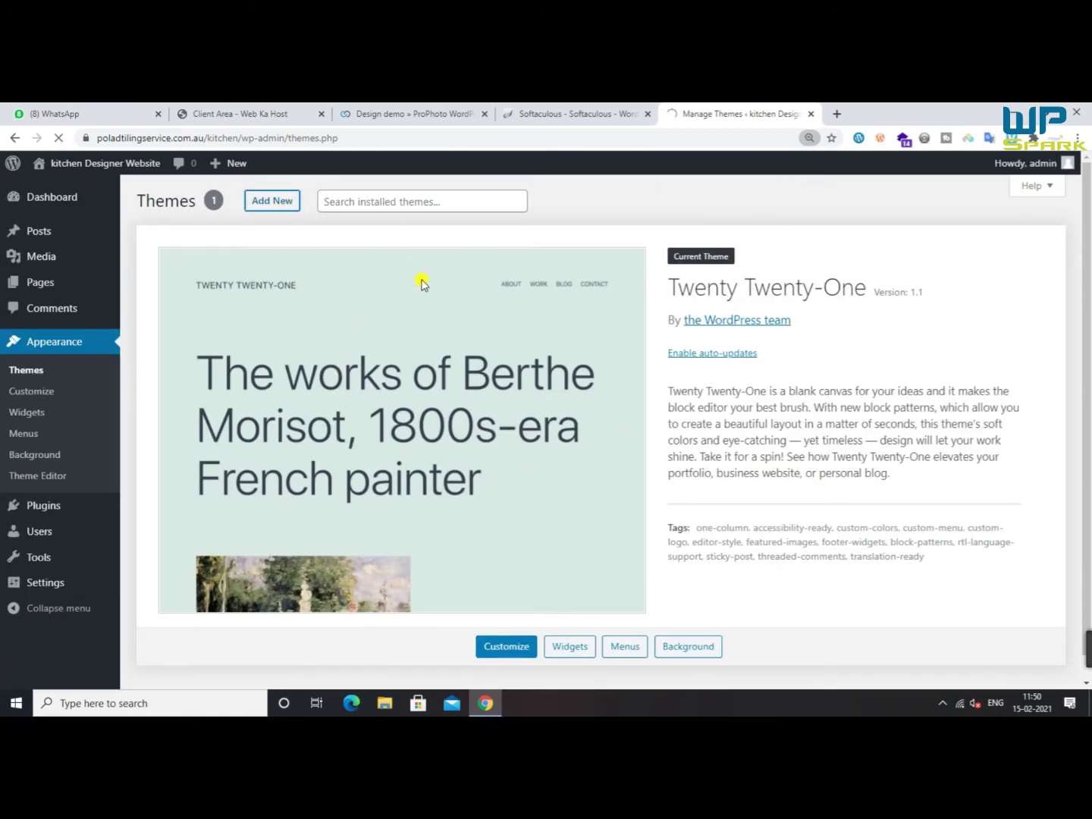
{"action": "key", "text": "ctrl+plus"}
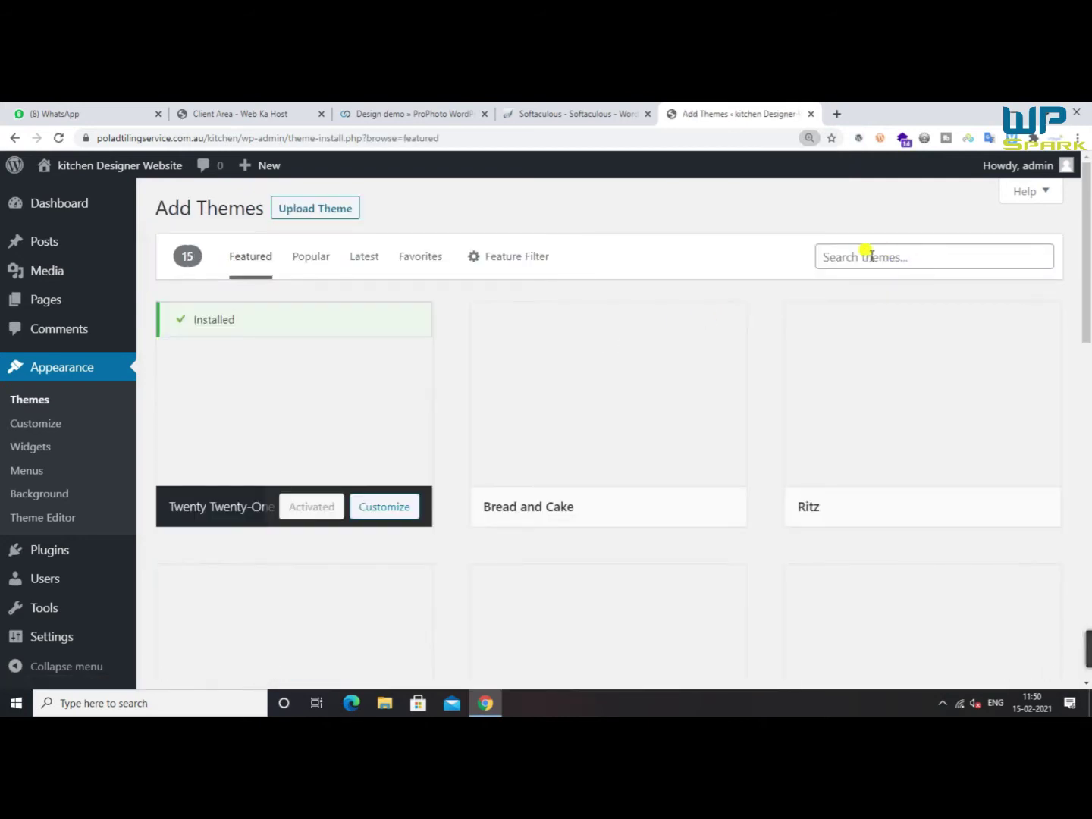
Search the theme library for astra, then install and activate the Astra theme
{"action": "left_click", "coordinate": [895, 261]}
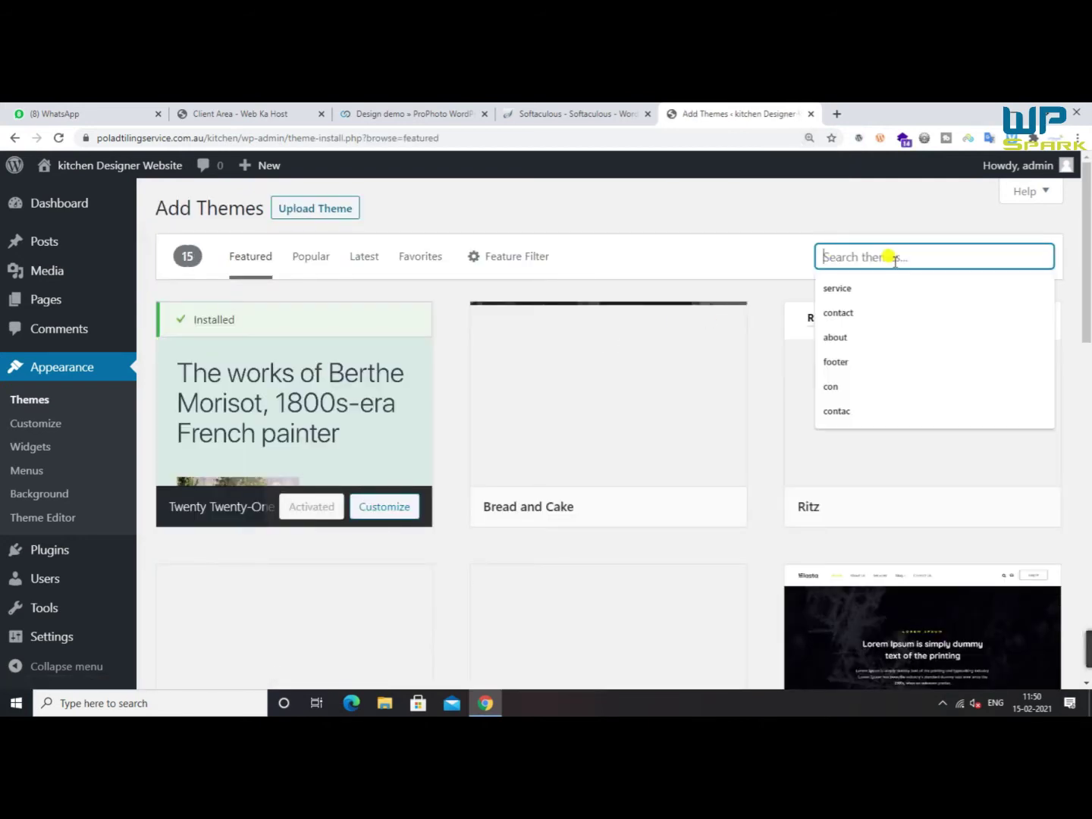
{"action": "type", "text": "astra"}
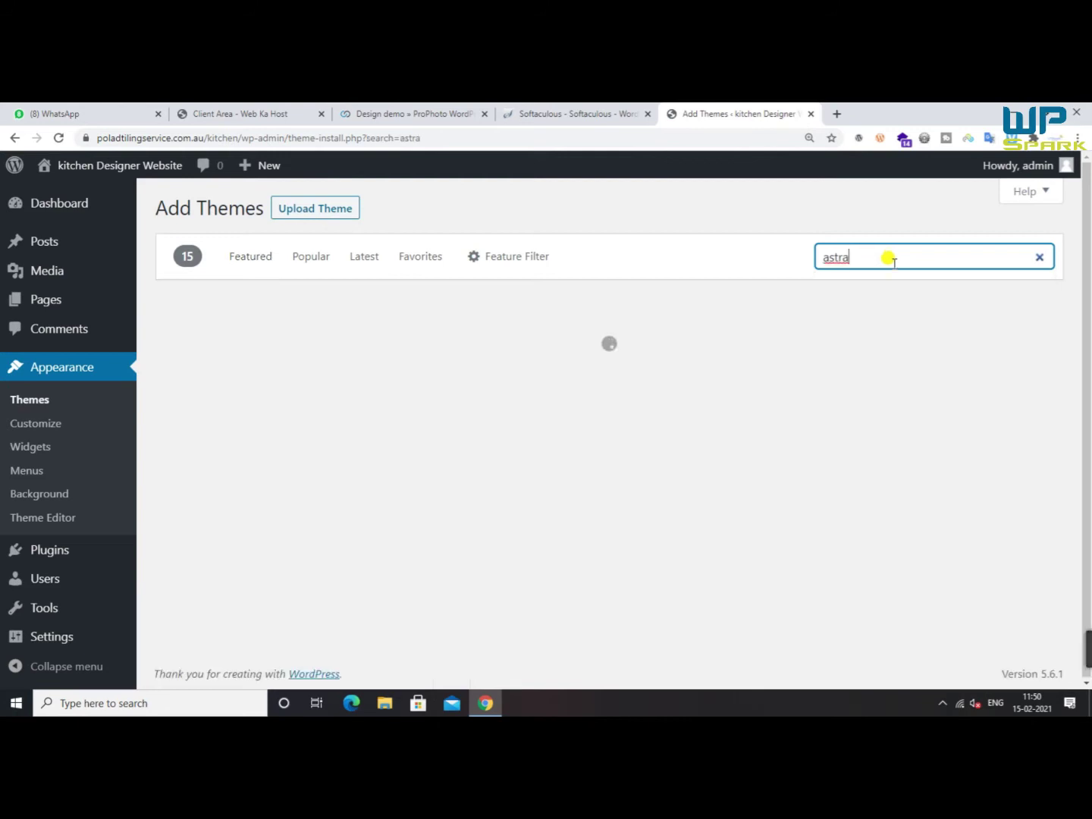
{"action": "left_click", "coordinate": [804, 234]}
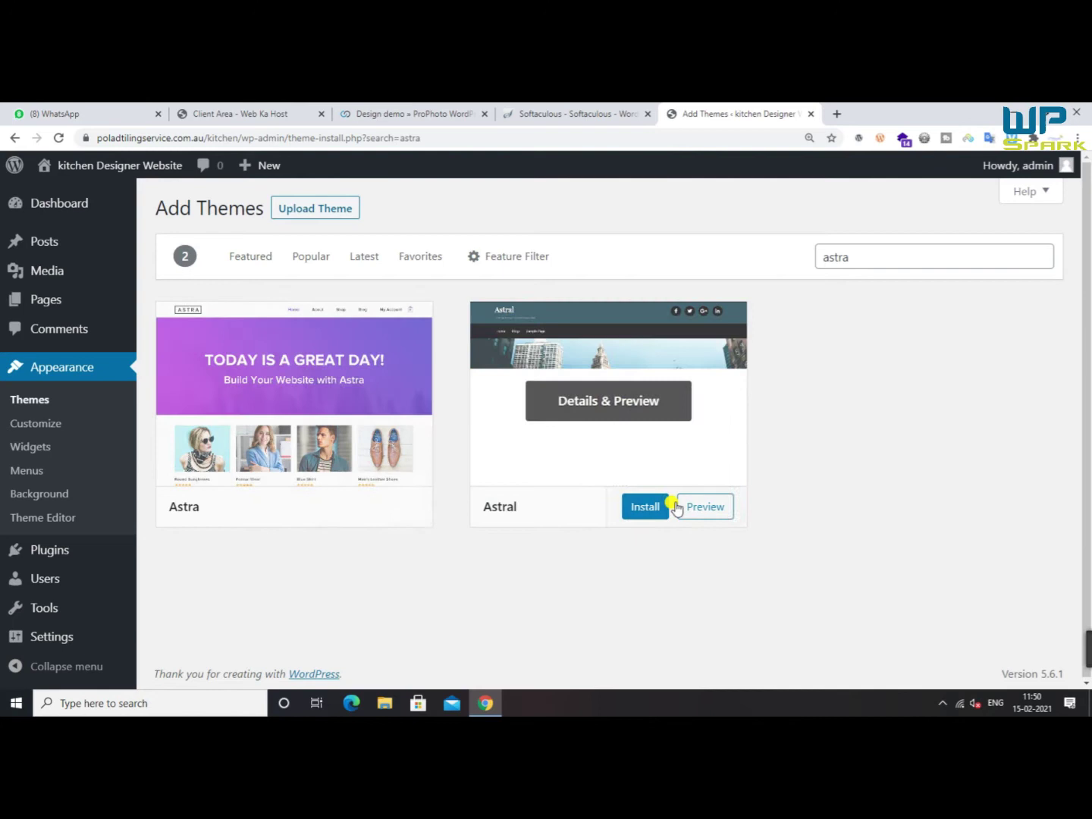
{"action": "mouse_move", "coordinate": [296, 465]}
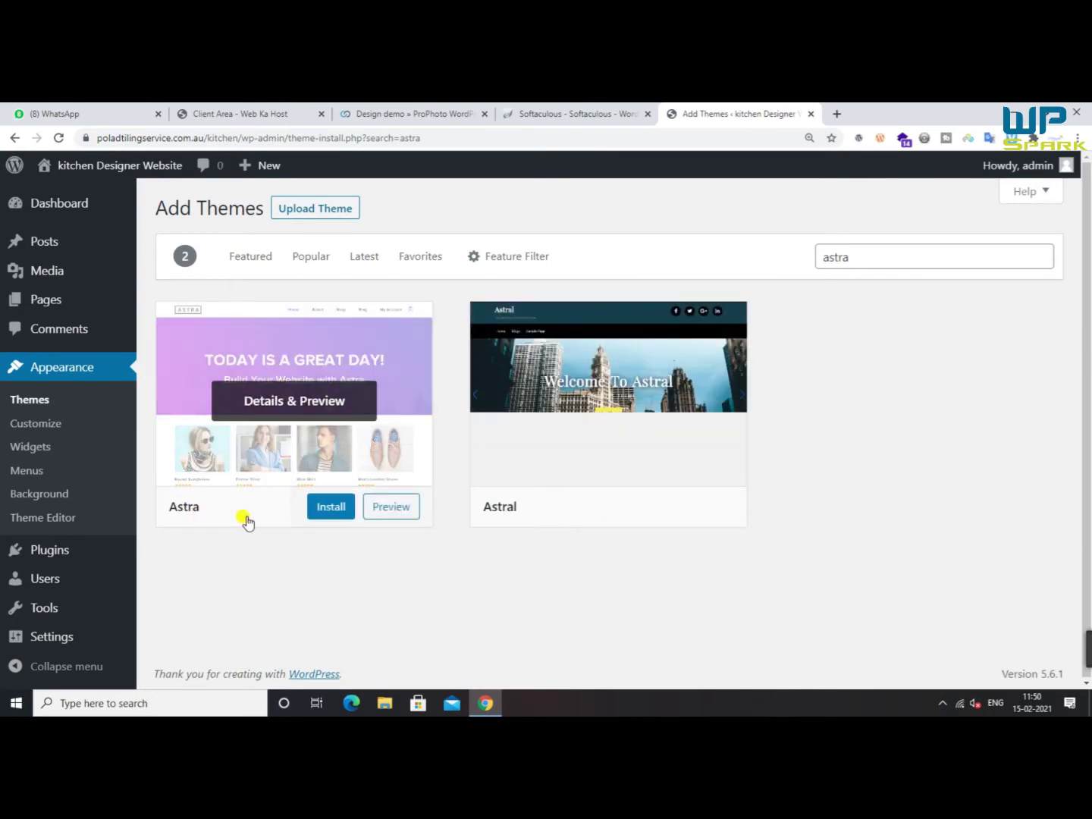
{"action": "left_click", "coordinate": [325, 509]}
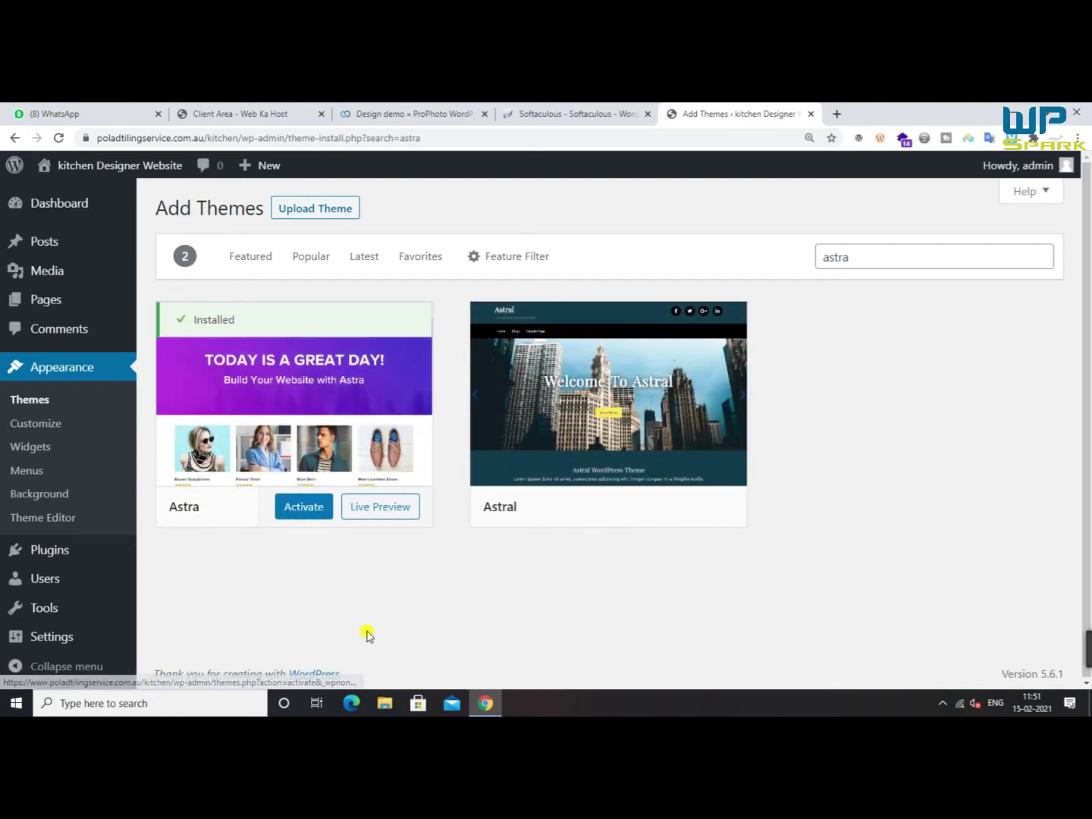
{"action": "left_click", "coordinate": [295, 514]}
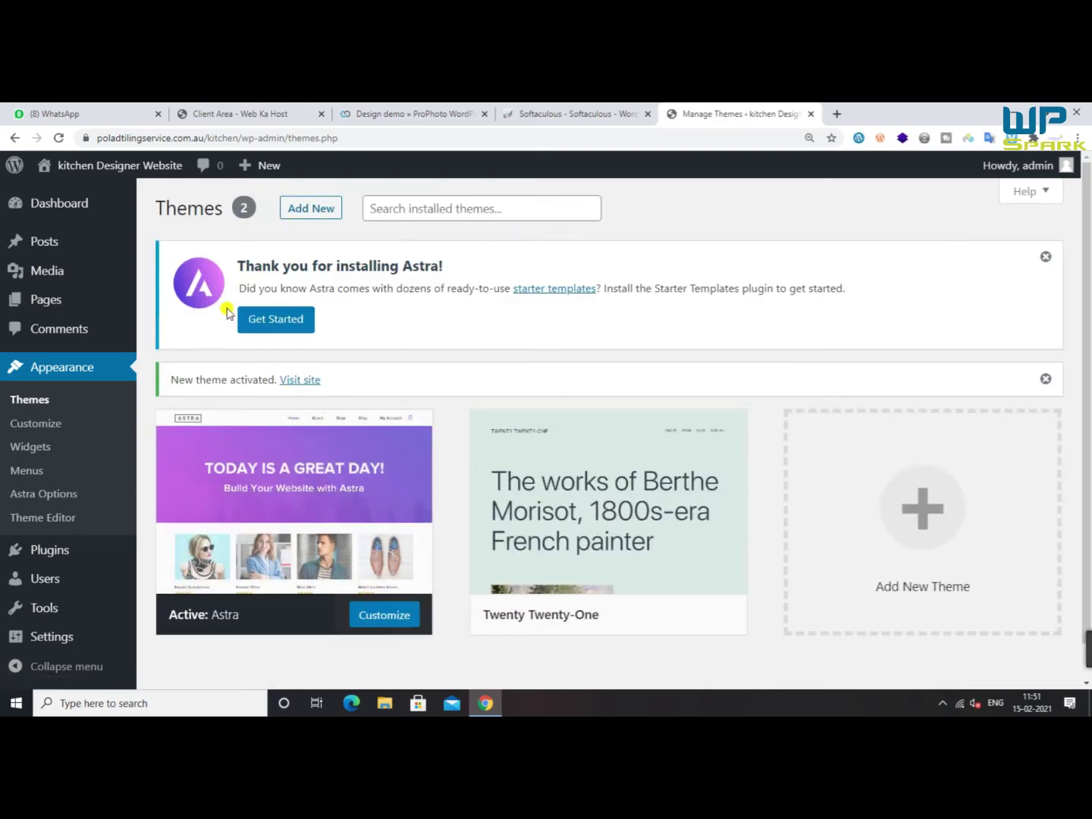
Dismiss the Astra starter templates notice and delete the inactive Twenty Twenty-One theme
{"action": "scroll", "coordinate": [482, 410], "scroll_direction": "down", "scroll_amount": 1}
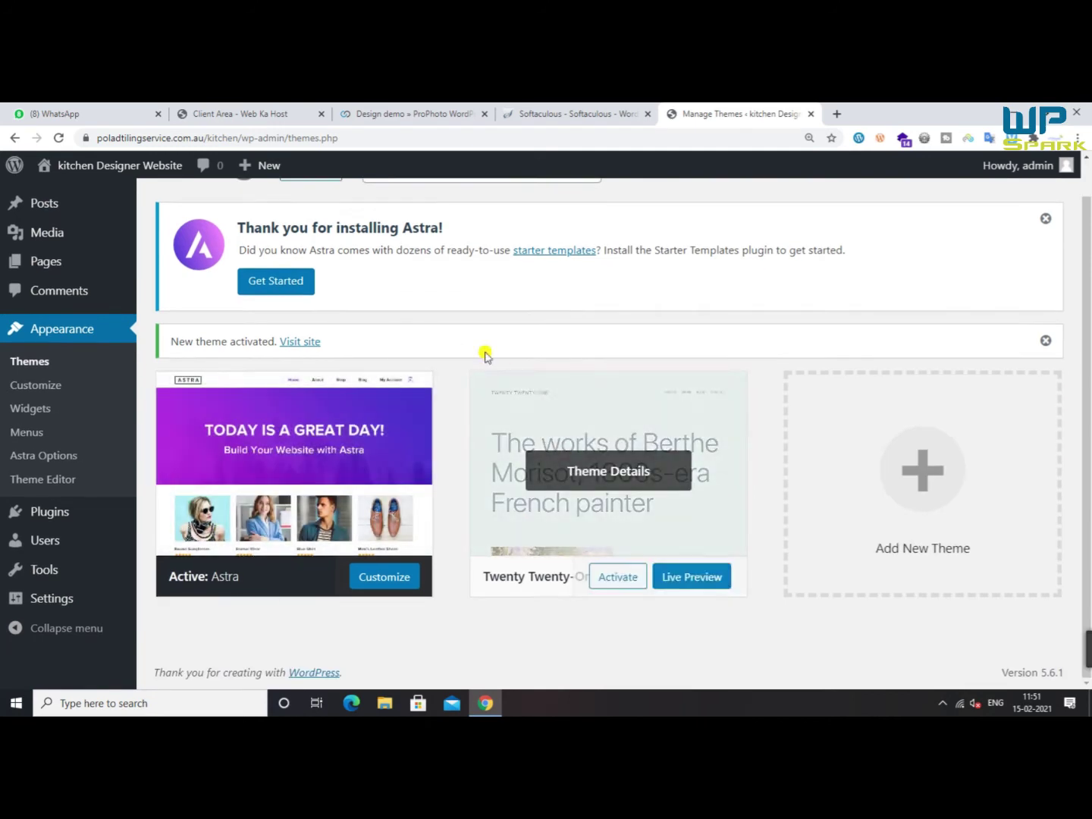
{"action": "left_click", "coordinate": [1050, 222]}
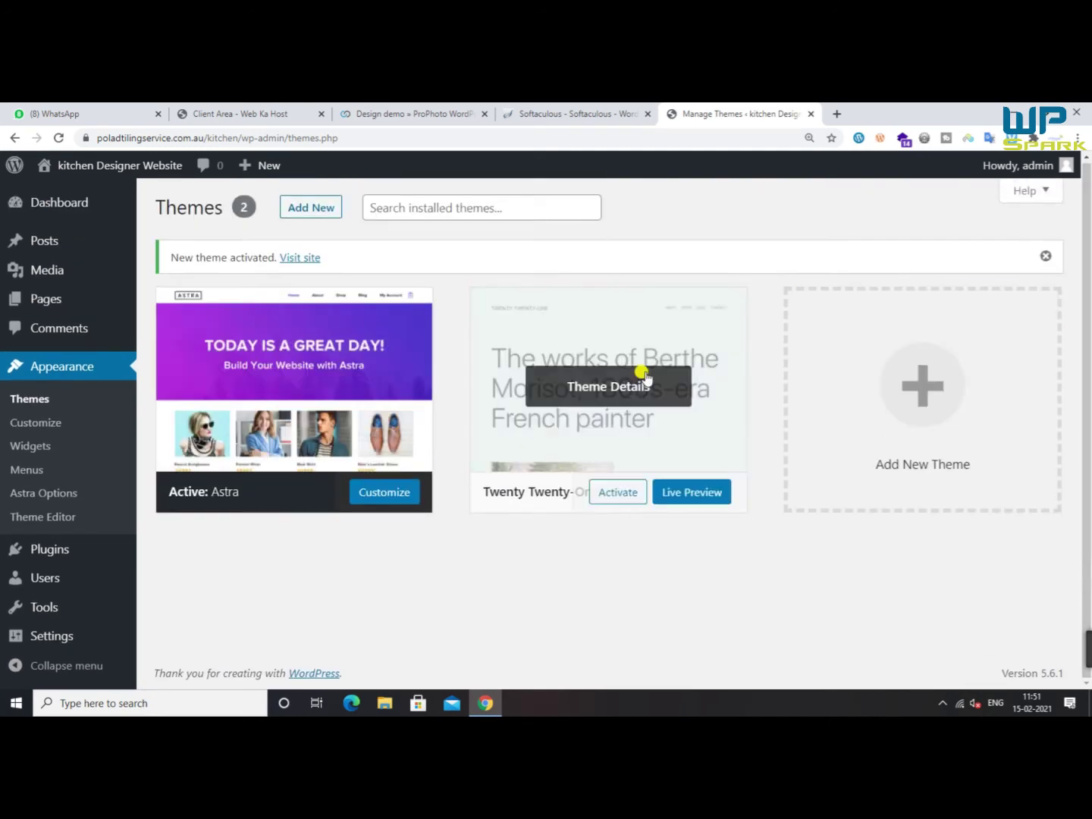
{"action": "left_click", "coordinate": [641, 383]}
{"action": "left_click", "coordinate": [1019, 654]}
{"action": "left_click", "coordinate": [611, 242]}
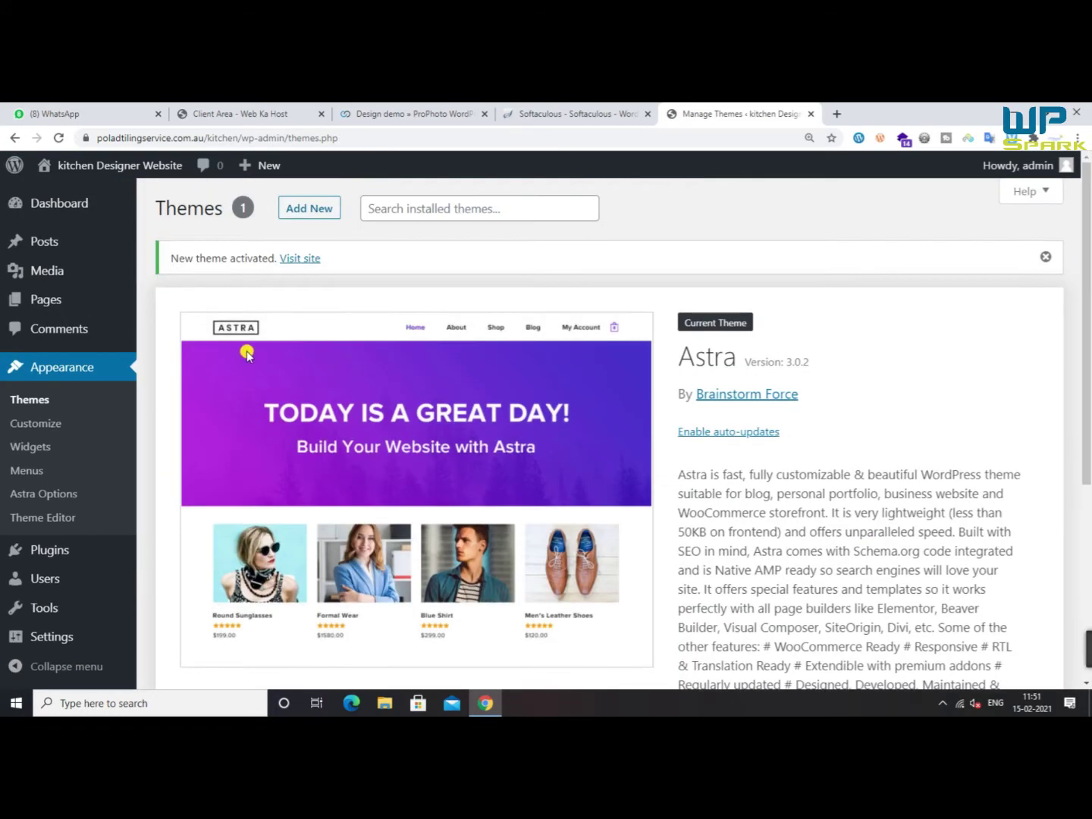
{"action": "scroll", "coordinate": [247, 353], "scroll_direction": "down", "scroll_amount": 1}
{"action": "scroll", "coordinate": [247, 353], "scroll_direction": "up", "scroll_amount": 1}
{"action": "scroll", "coordinate": [248, 353], "scroll_direction": "down", "scroll_amount": 1}
Open the page for adding plugins and search for elementor
{"action": "mouse_move", "coordinate": [53, 483]}
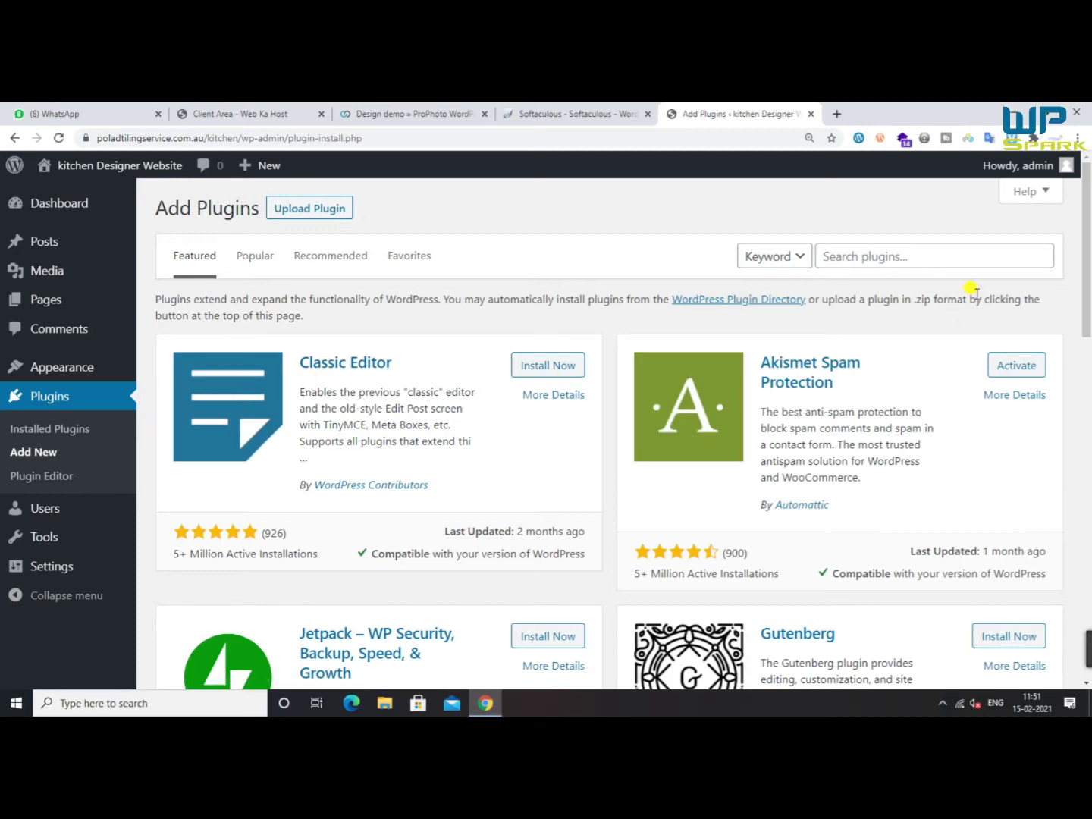
{"action": "left_click", "coordinate": [821, 258]}
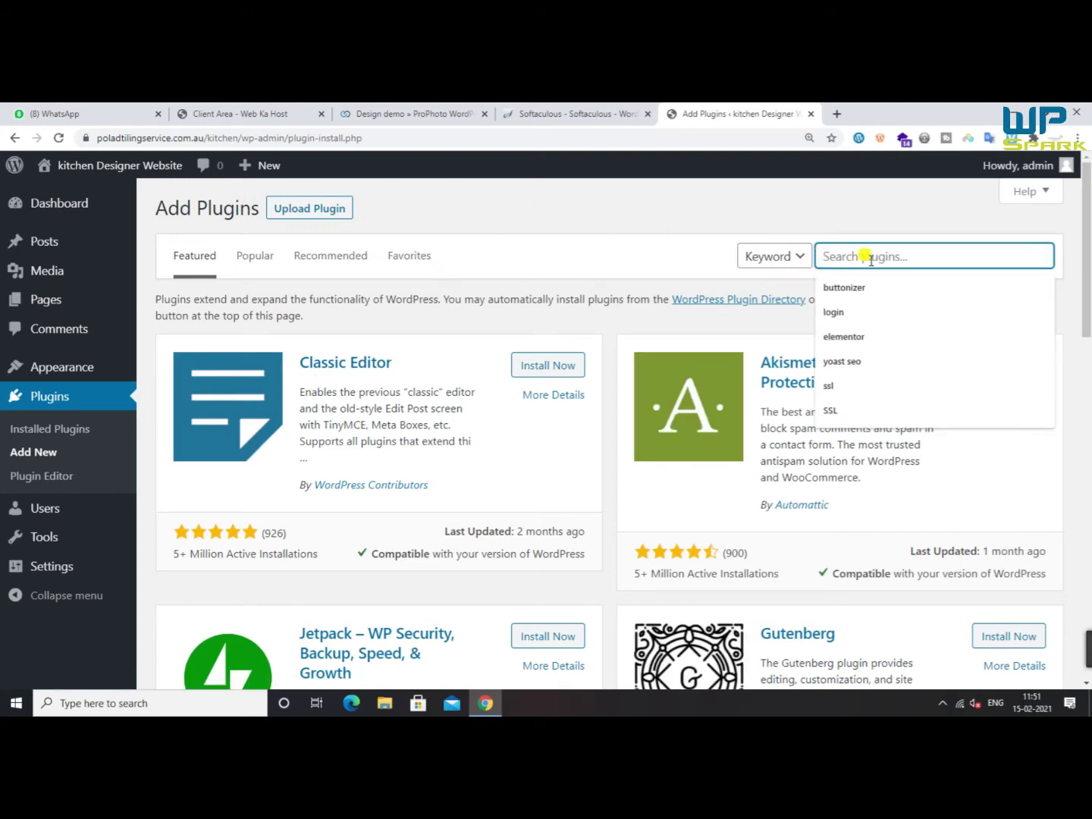
{"action": "type", "text": "le"}
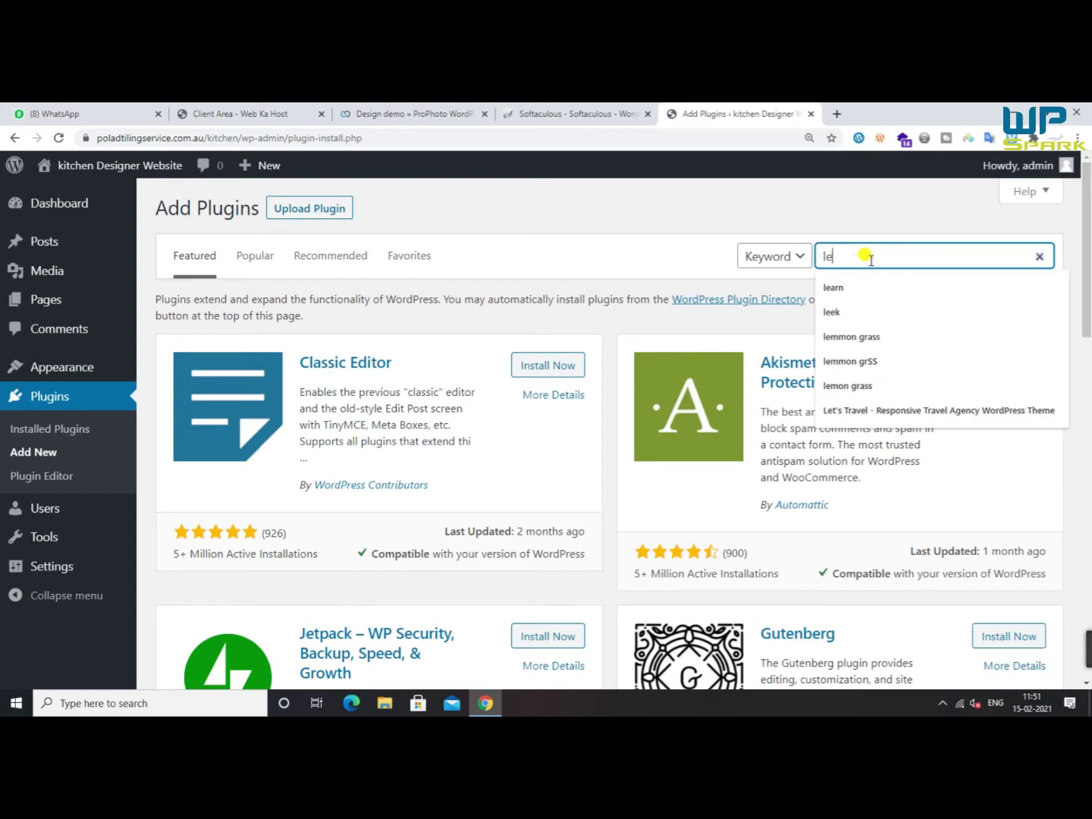
{"action": "key", "text": "BackSpace"}
{"action": "key", "text": "BackSpace"}
{"action": "type", "text": "el"}
{"action": "key", "text": "Down"}
{"action": "type", "text": "ementor"}
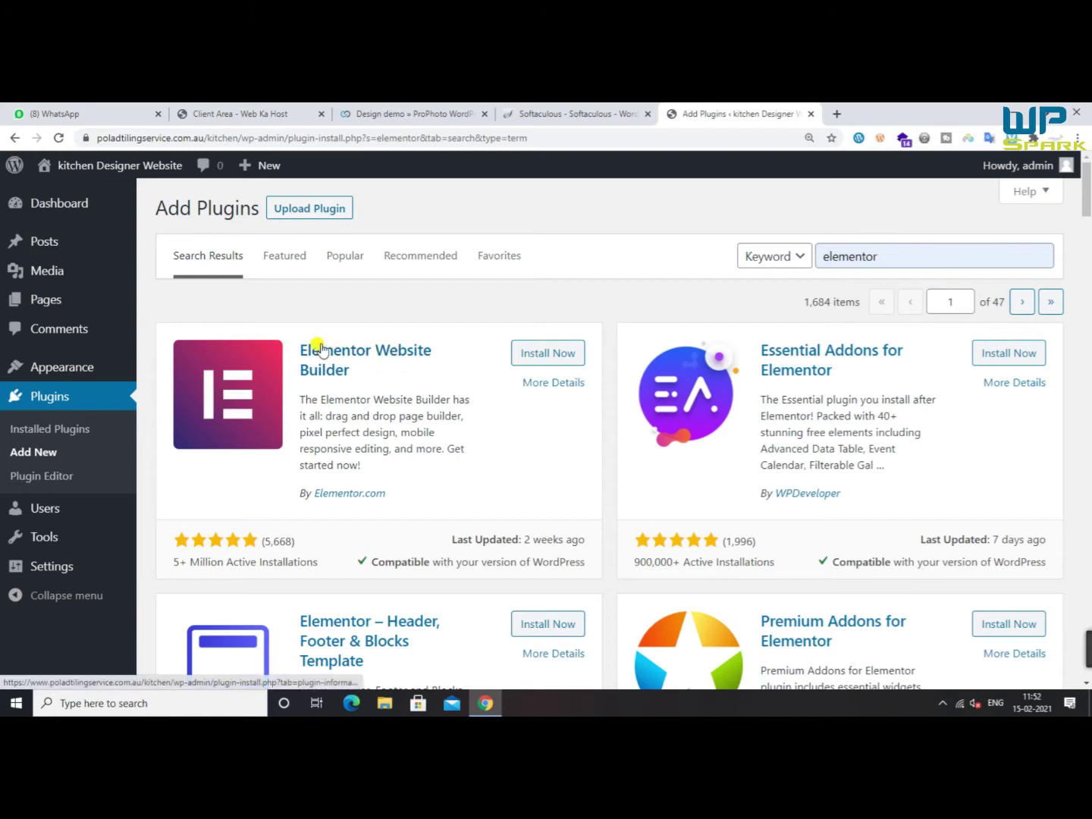
Install and activate the Elementor Website Builder plugin
{"action": "left_click", "coordinate": [548, 354]}
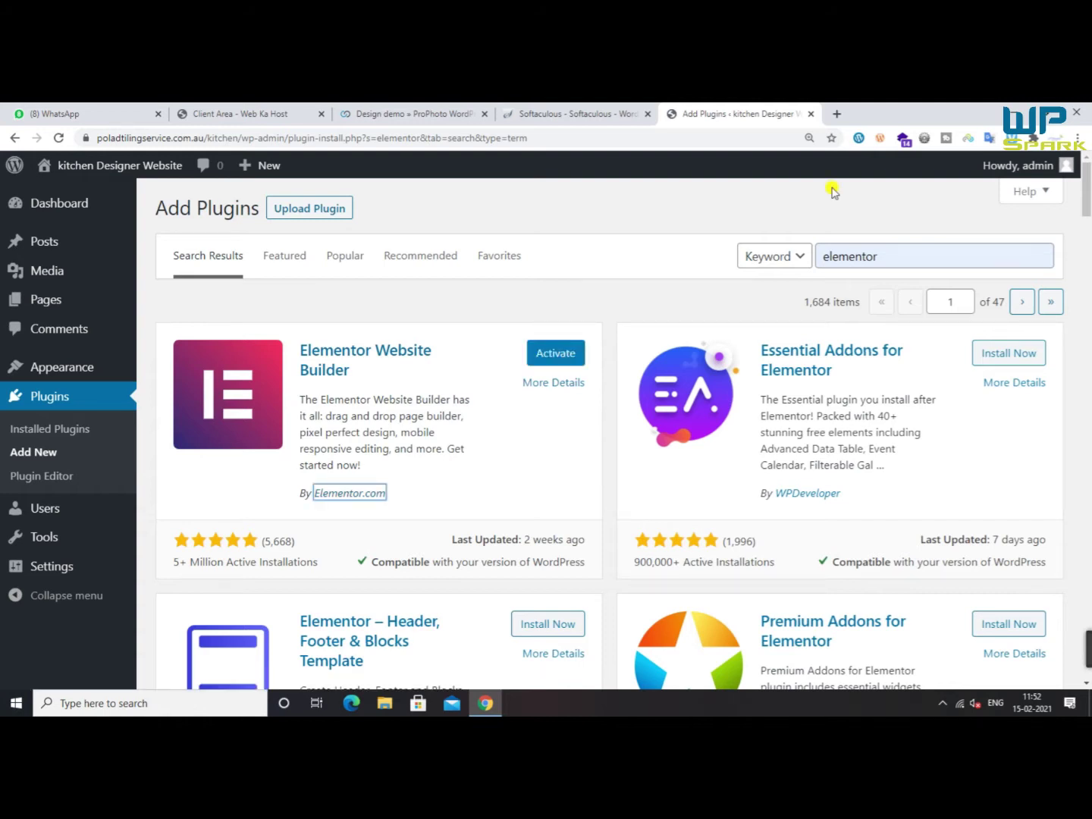
{"action": "left_click", "coordinate": [536, 358]}
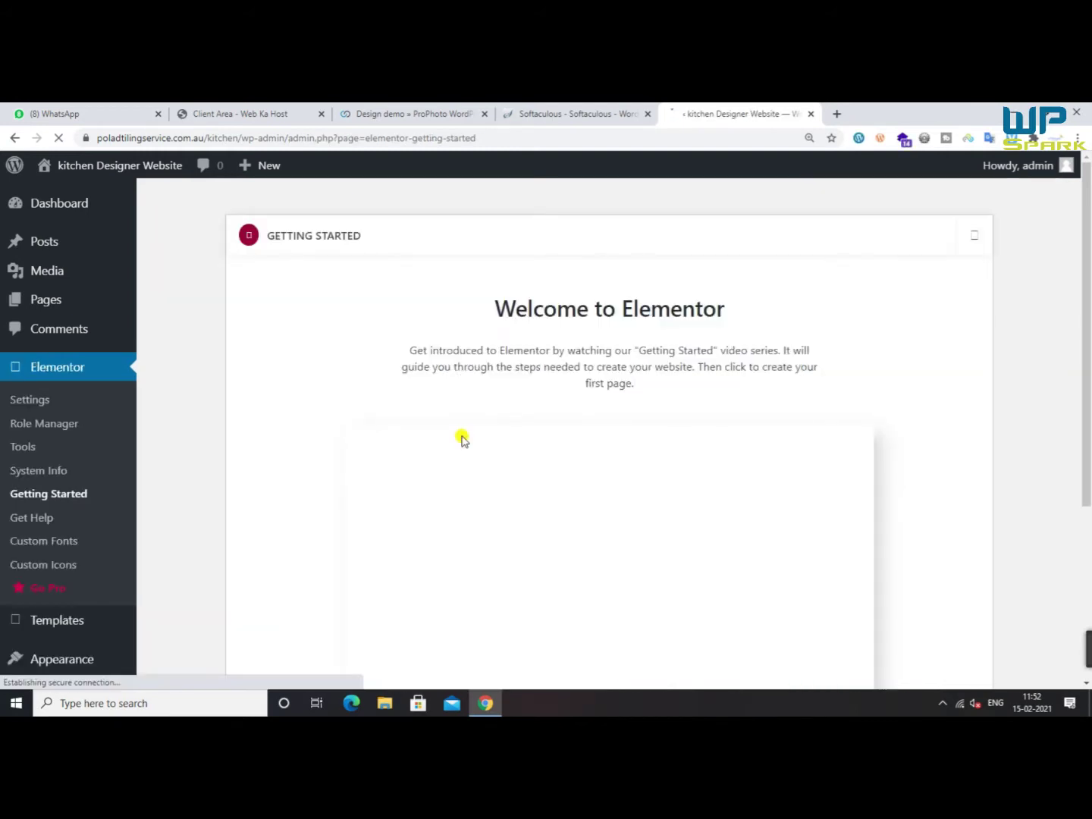
{"action": "left_click_drag", "start_coordinate": [448, 296], "coordinate": [673, 379]}
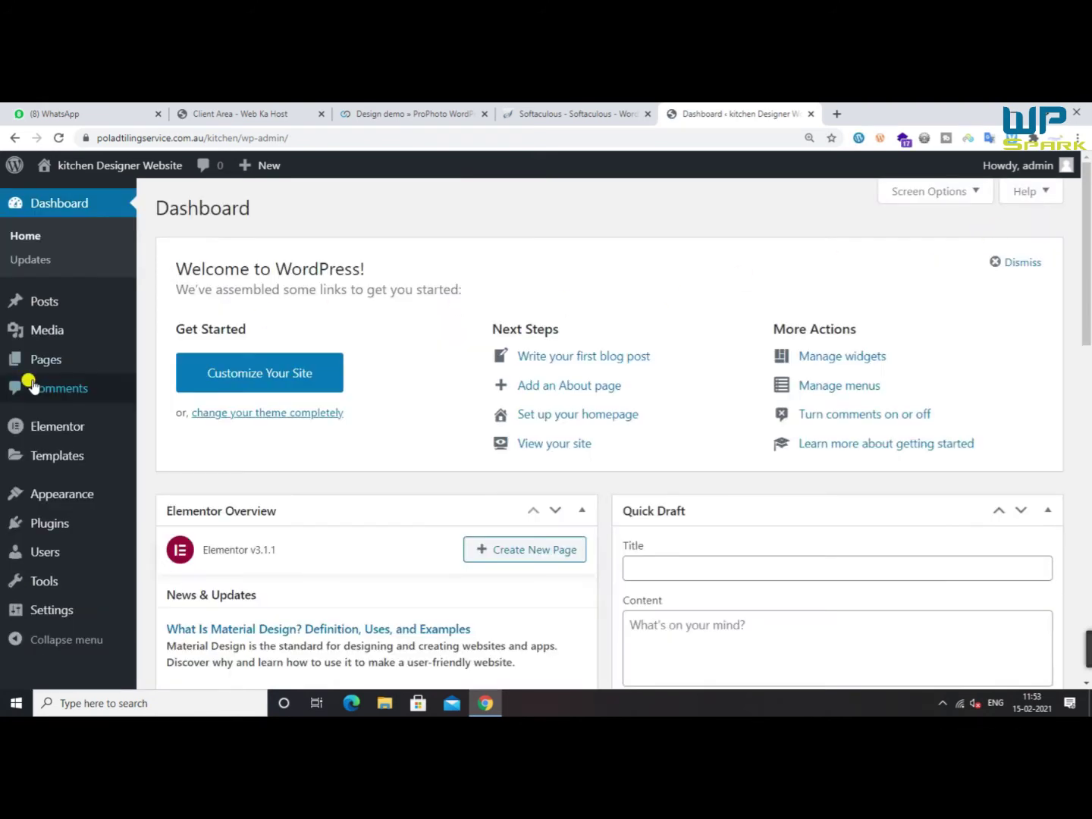
Return to the page for adding plugins and search for elementor header
{"action": "mouse_move", "coordinate": [131, 525]}
{"action": "left_click", "coordinate": [177, 556]}
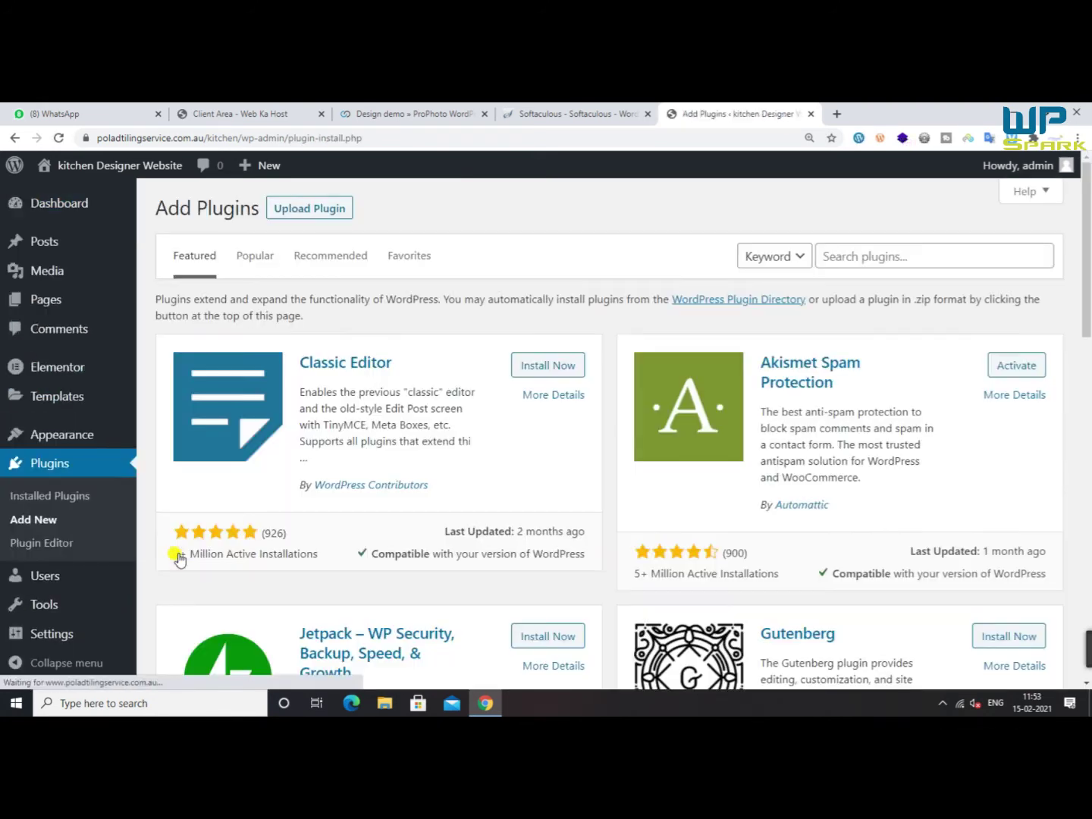
{"action": "left_click", "coordinate": [849, 255]}
{"action": "type", "text": "E"}
{"action": "key", "text": "BackSpace"}
{"action": "type", "text": "ele"}
{"action": "key", "text": "Down"}
{"action": "key", "text": "BackSpace"}
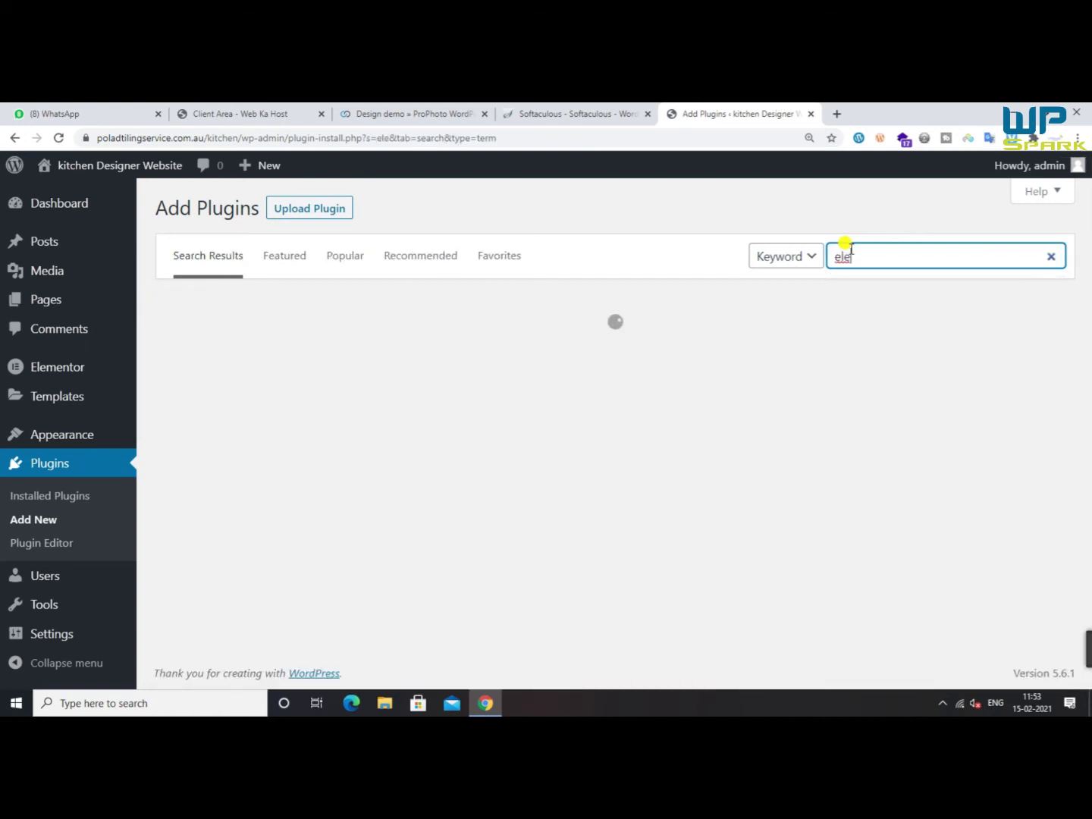
{"action": "type", "text": "mentor "}
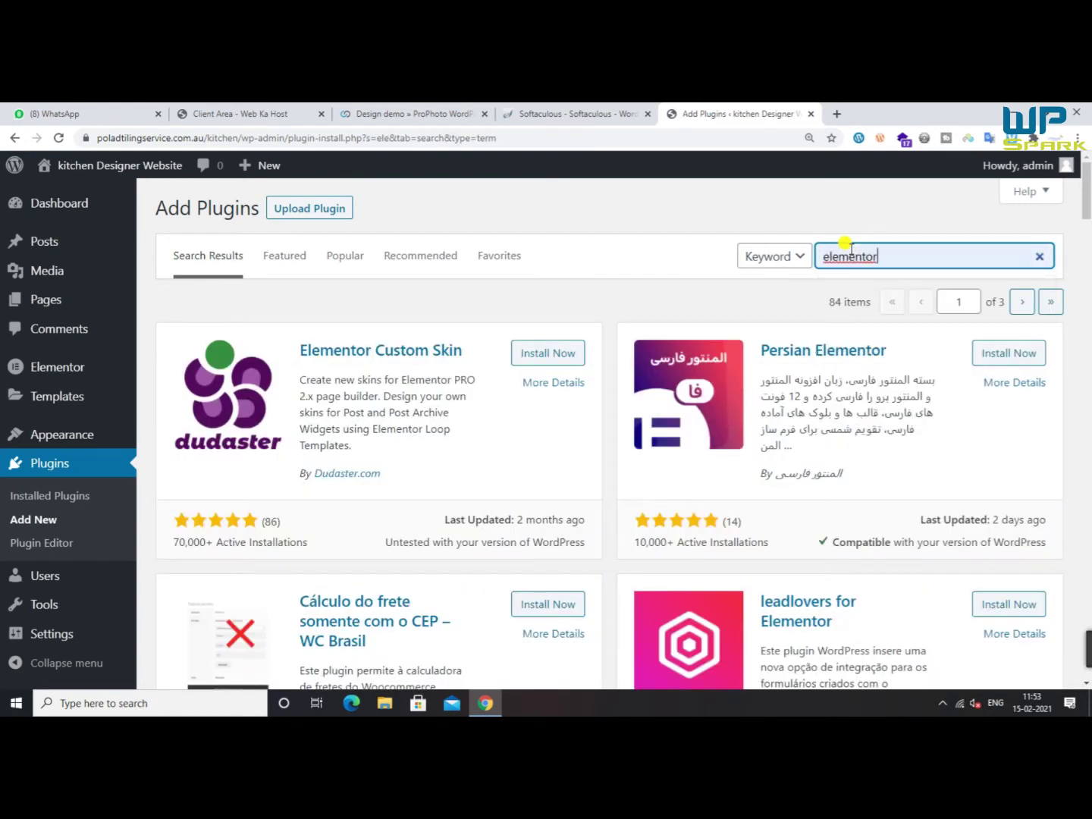
{"action": "type", "text": "header"}
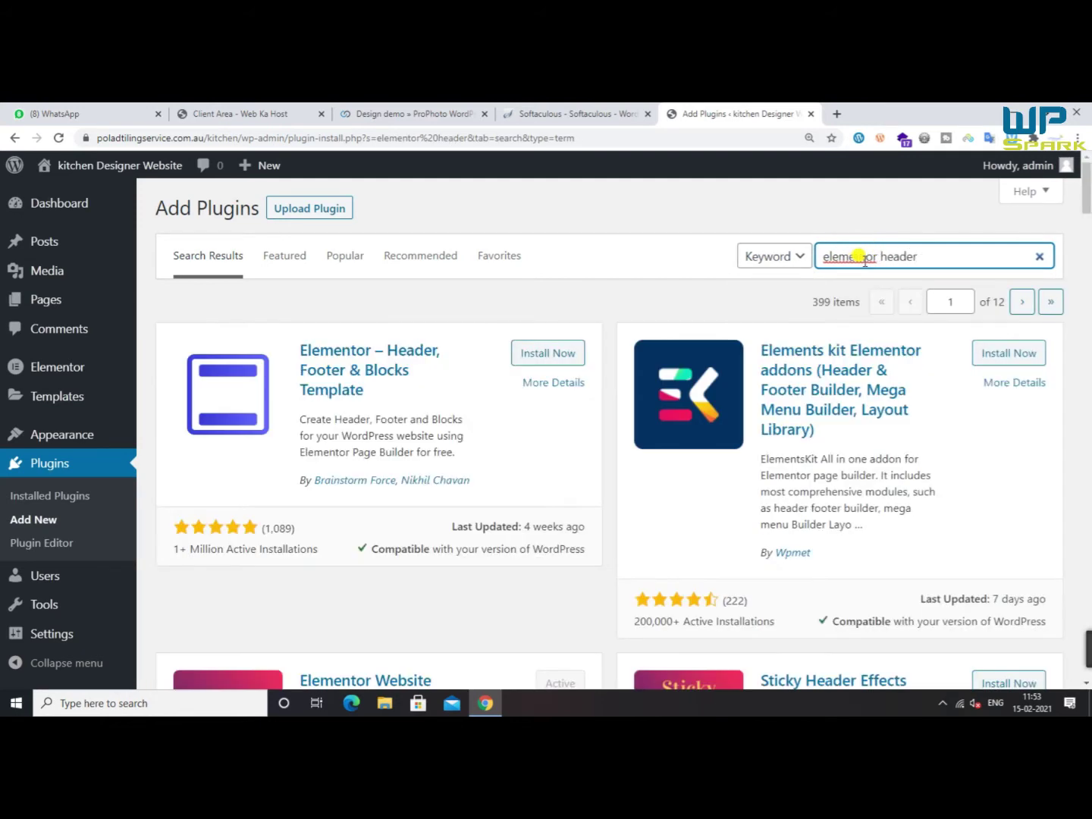
Install and activate the Elementor – Header, Footer & Blocks Template plugin
{"action": "scroll", "coordinate": [558, 353], "scroll_direction": "down", "scroll_amount": 1}
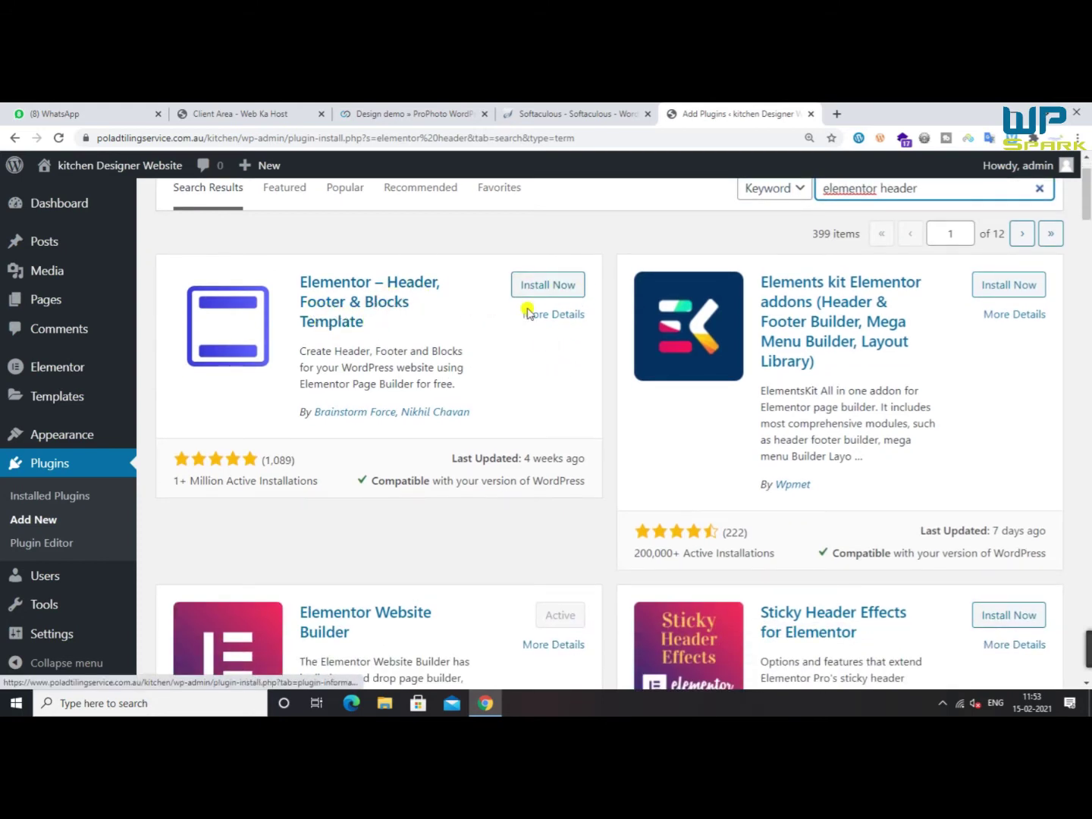
{"action": "left_click", "coordinate": [564, 286]}
{"action": "scroll", "coordinate": [566, 292], "scroll_direction": "down", "scroll_amount": 2}
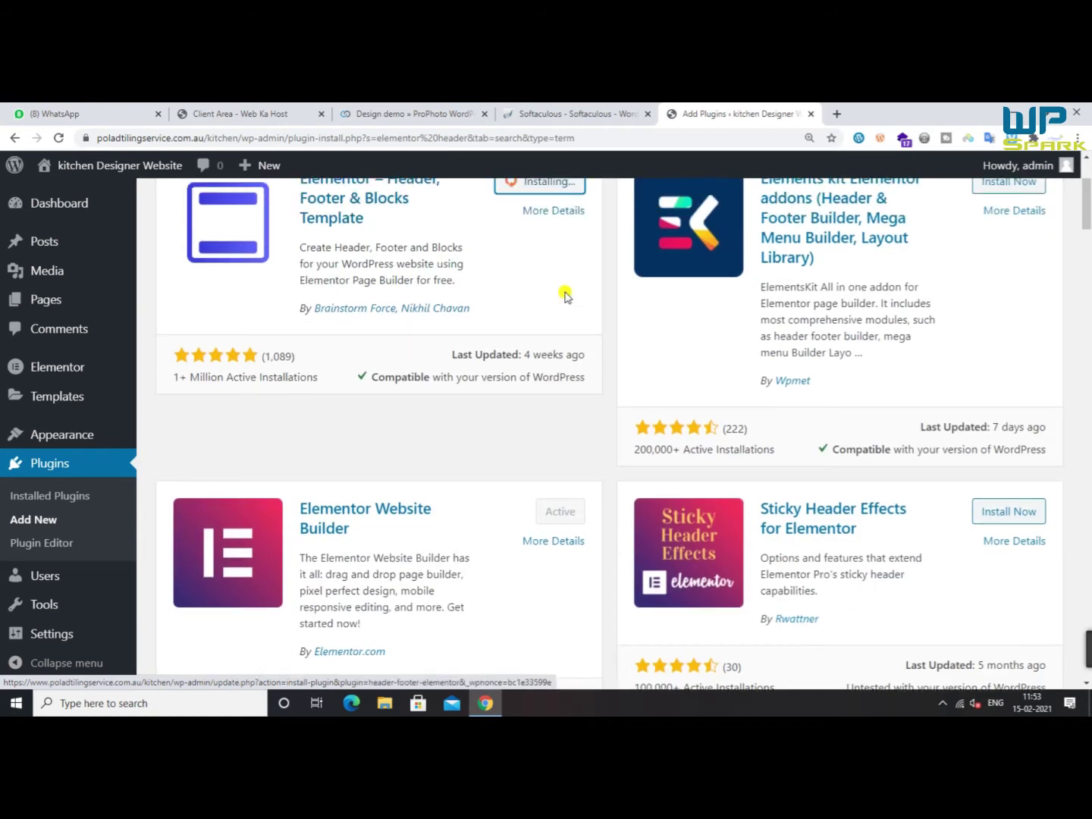
{"action": "scroll", "coordinate": [564, 294], "scroll_direction": "up", "scroll_amount": 3}
{"action": "scroll", "coordinate": [543, 357], "scroll_direction": "down", "scroll_amount": 1}
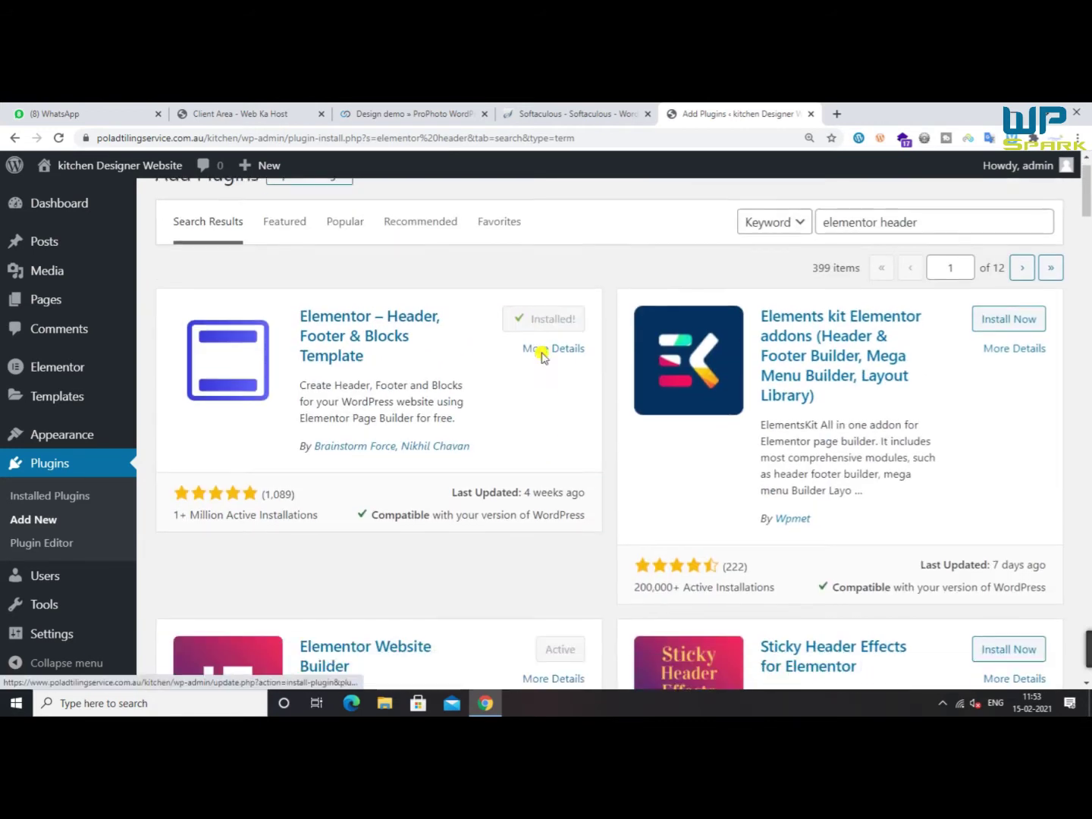
{"action": "scroll", "coordinate": [543, 356], "scroll_direction": "down", "scroll_amount": 1}
{"action": "left_click", "coordinate": [563, 282]}
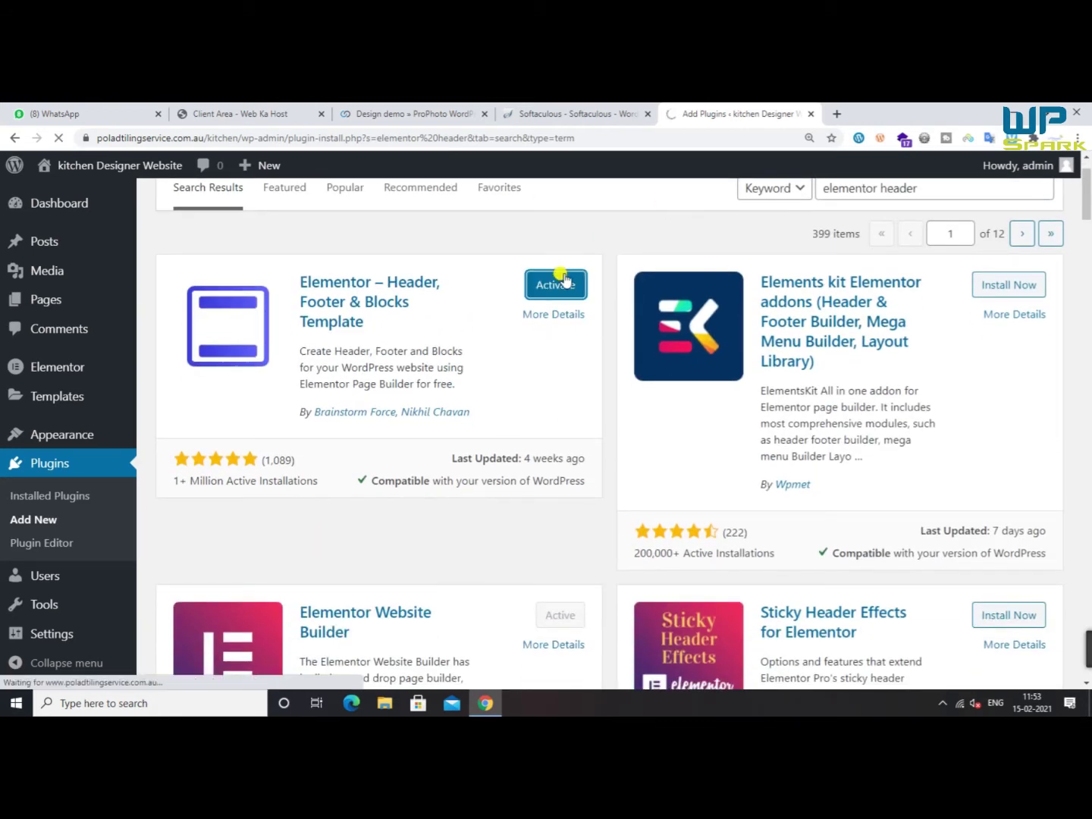
Delete the inactive Akismet Anti-Spam and Hello Dolly plugins from the installed plugins
{"action": "scroll", "coordinate": [517, 323], "scroll_direction": "down", "scroll_amount": 2}
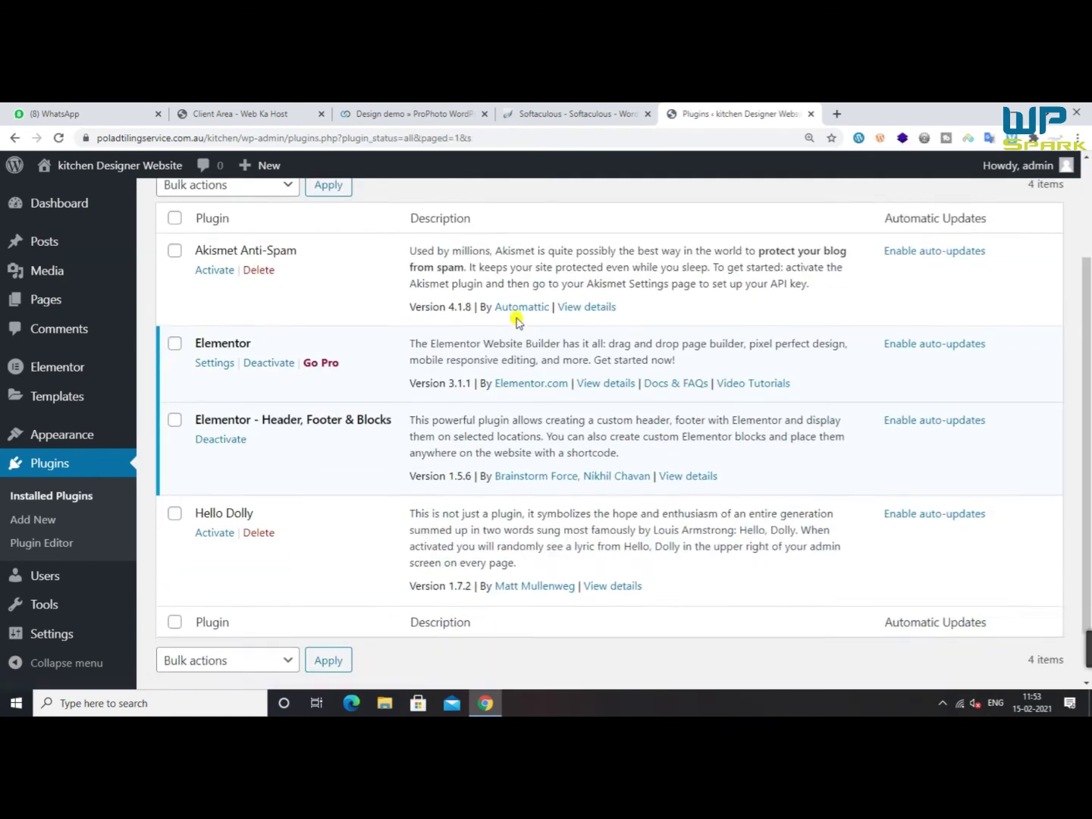
{"action": "left_click", "coordinate": [260, 270]}
{"action": "left_click", "coordinate": [612, 211]}
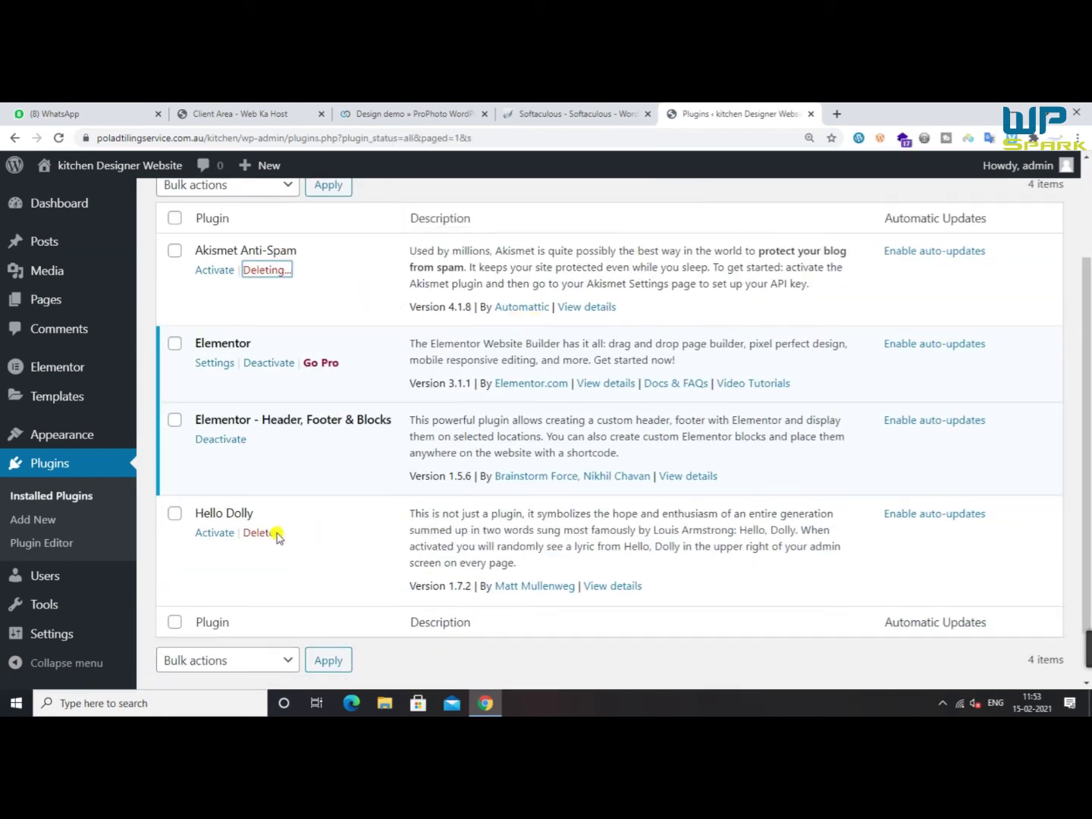
{"action": "left_click", "coordinate": [259, 533]}
{"action": "left_click", "coordinate": [613, 213]}
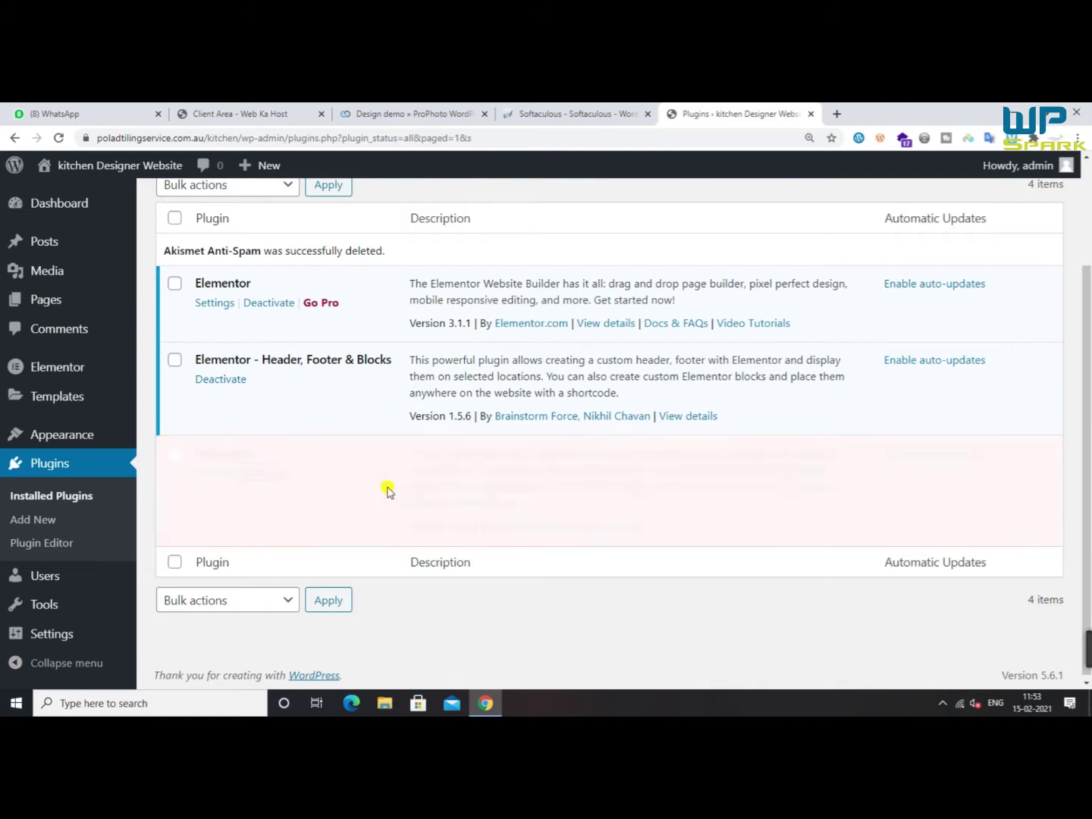
Search the plugins to add for Wpforms and install Contact Form by WPForms
{"action": "left_click", "coordinate": [33, 522]}
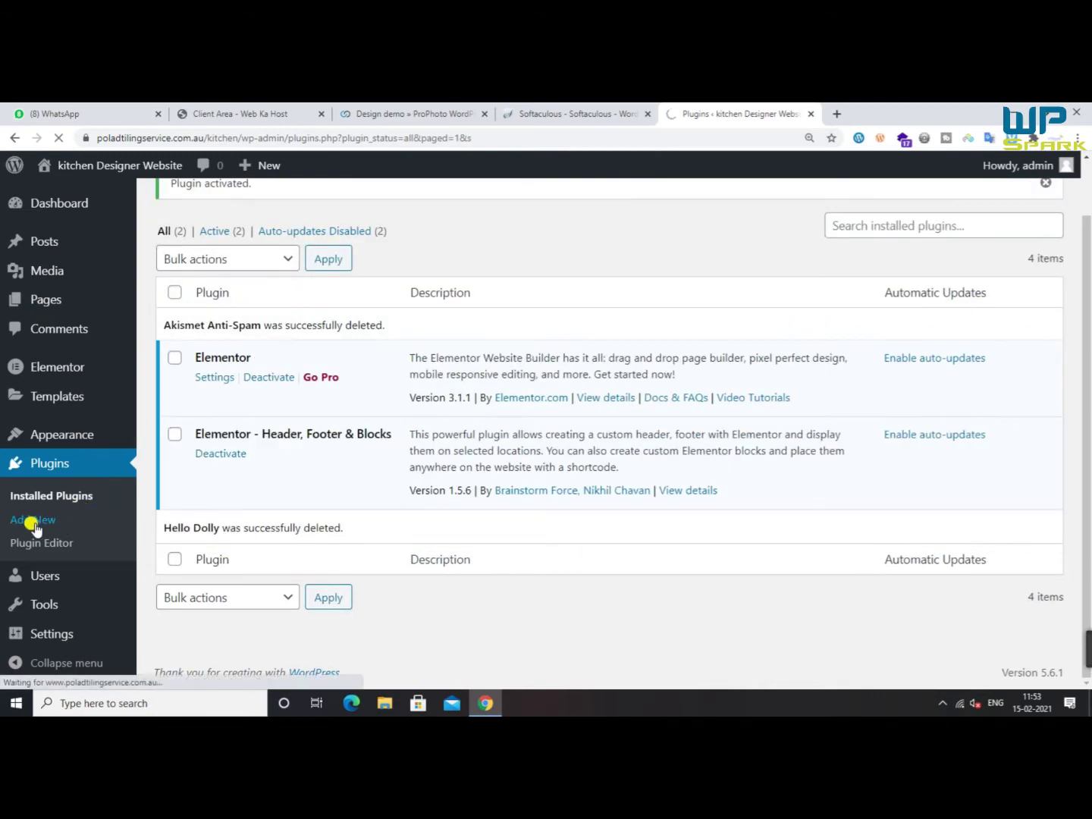
{"action": "left_click", "coordinate": [938, 258]}
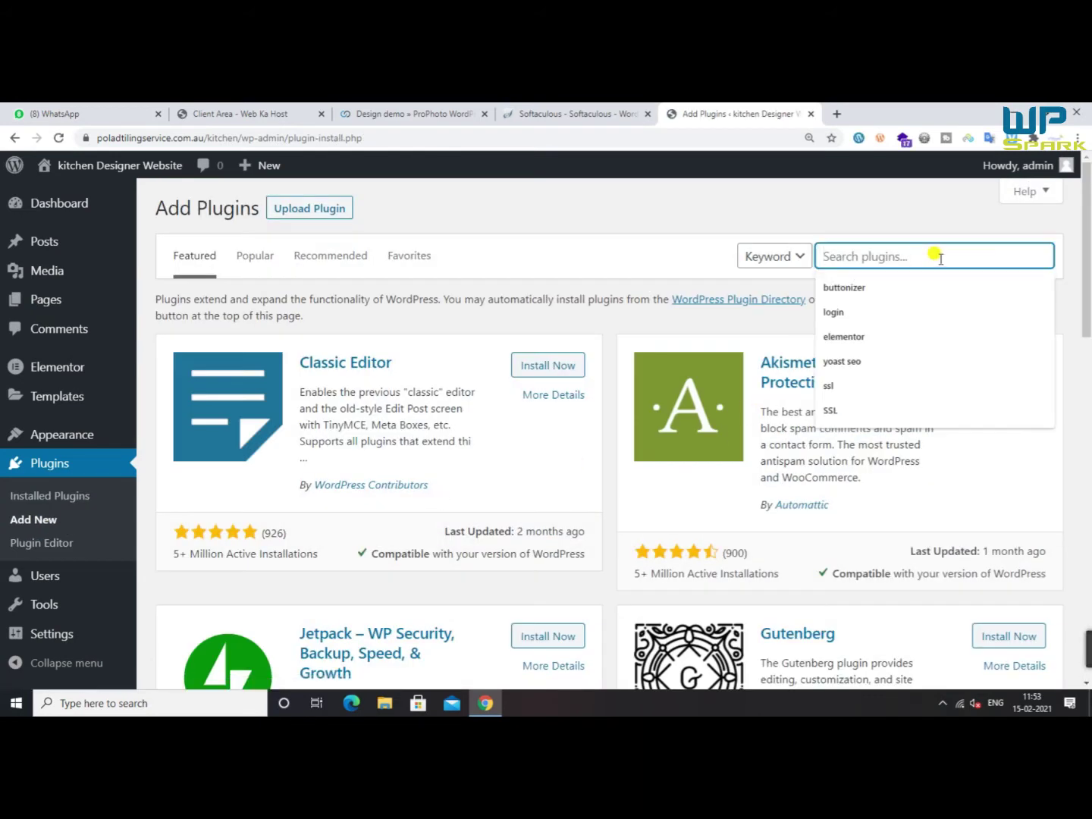
{"action": "type", "text": "Wpforms"}
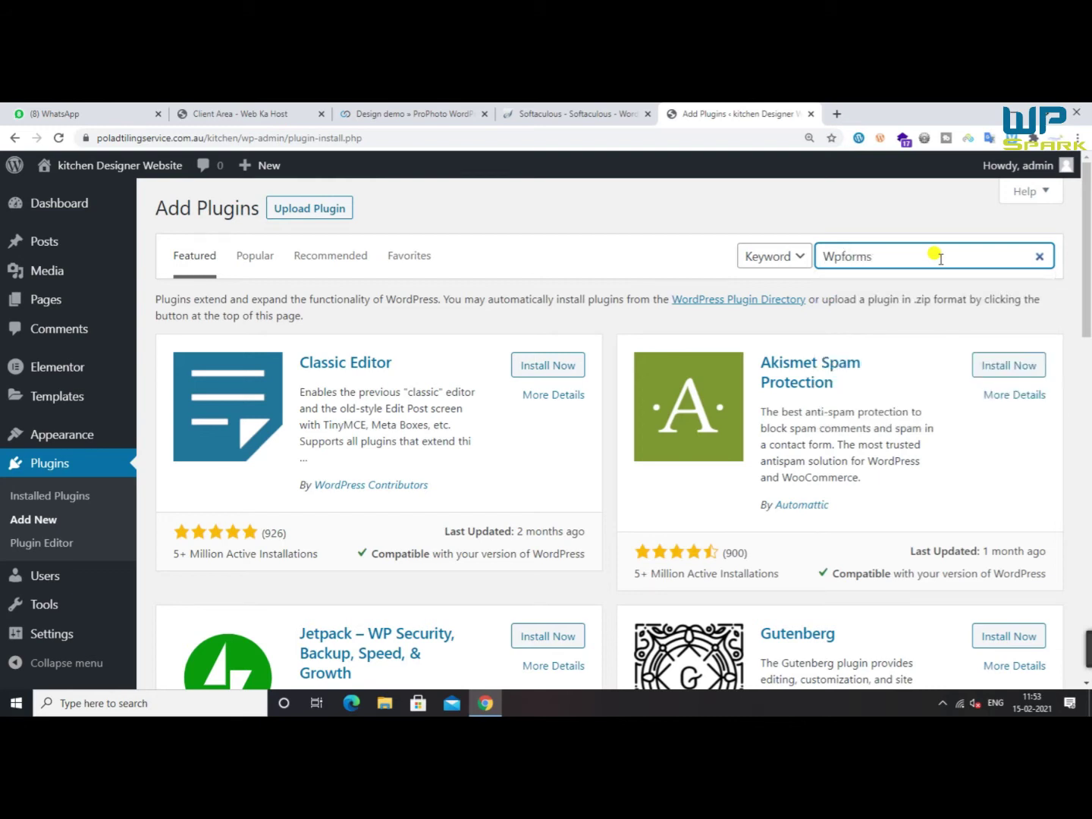
{"action": "left_click", "coordinate": [829, 258]}
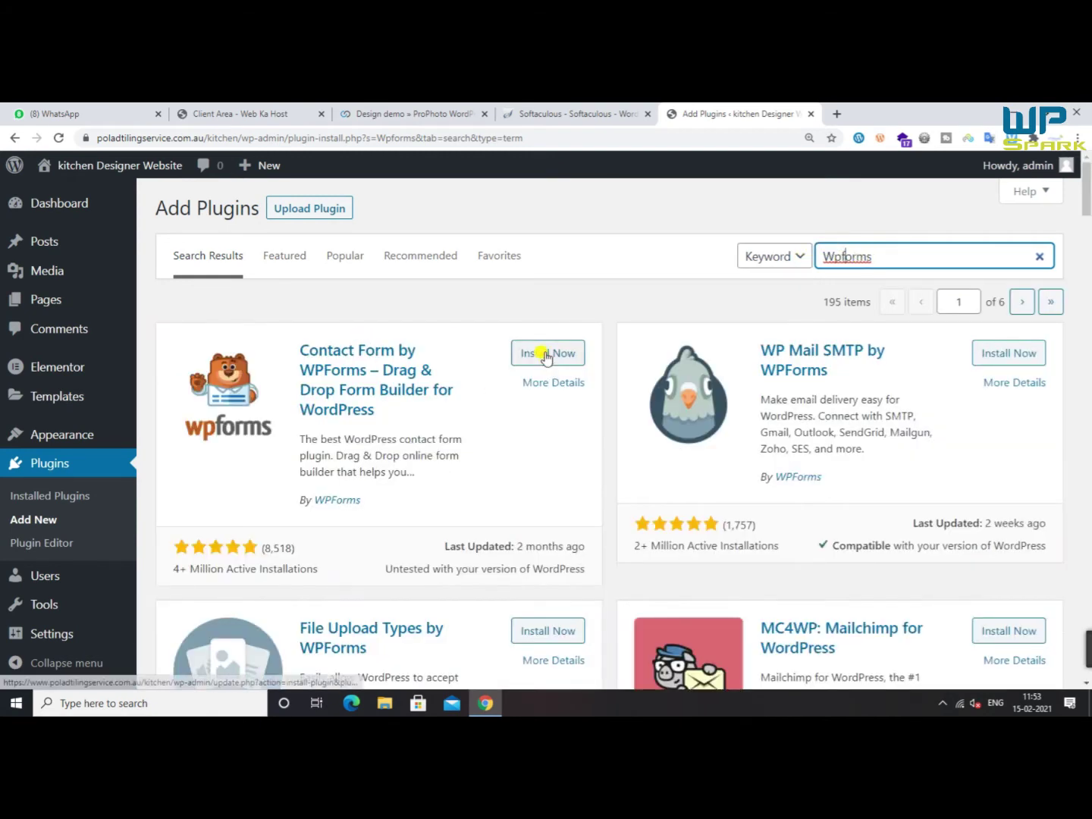
{"action": "left_click", "coordinate": [543, 353]}
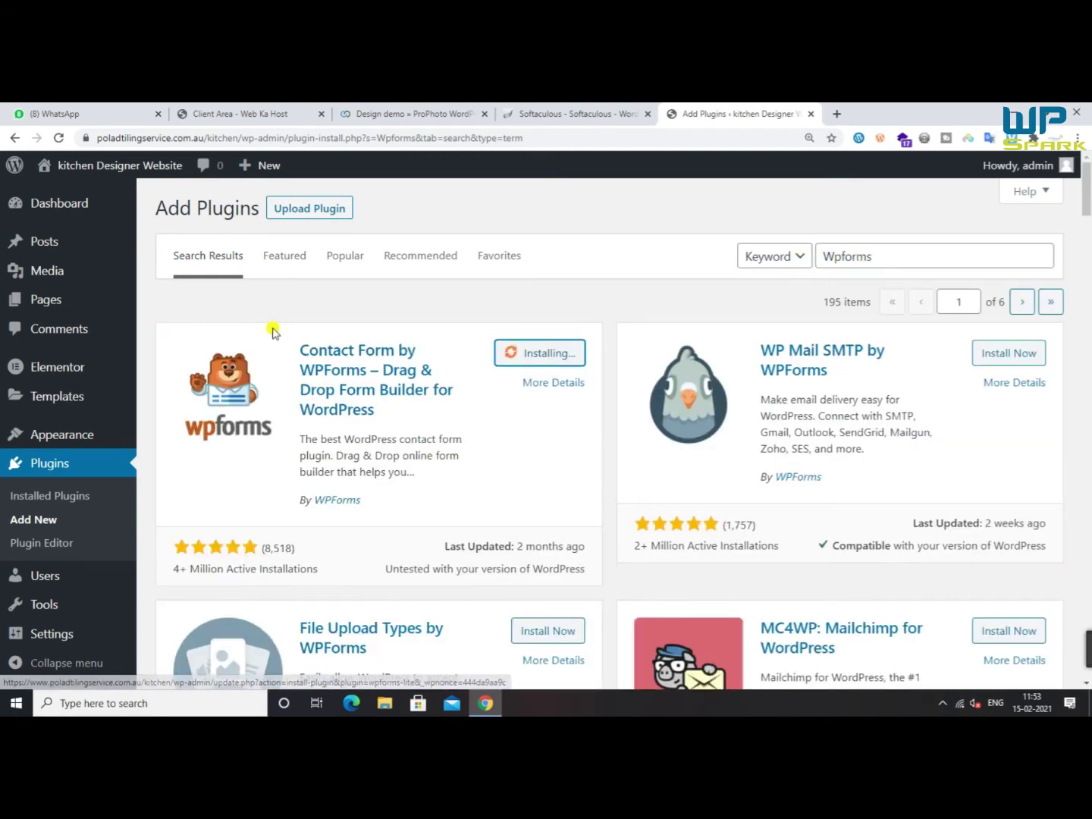
Activate the Contact Form by WPForms plugin
{"action": "scroll", "coordinate": [531, 363], "scroll_direction": "up", "scroll_amount": 2}
{"action": "left_click", "coordinate": [541, 368]}
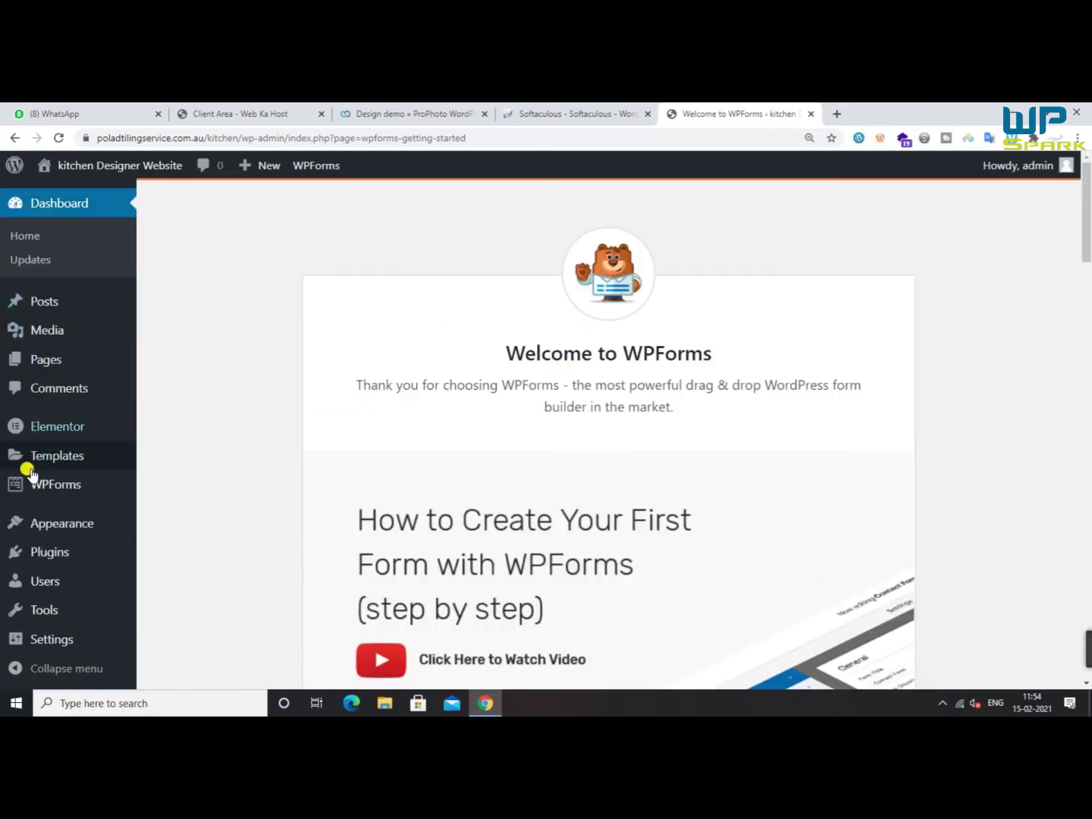
Set the site's permalink structure to Post name in the permalink settings and save the changes
{"action": "scroll", "coordinate": [31, 478], "scroll_direction": "down", "scroll_amount": 4}
{"action": "mouse_move", "coordinate": [50, 645]}
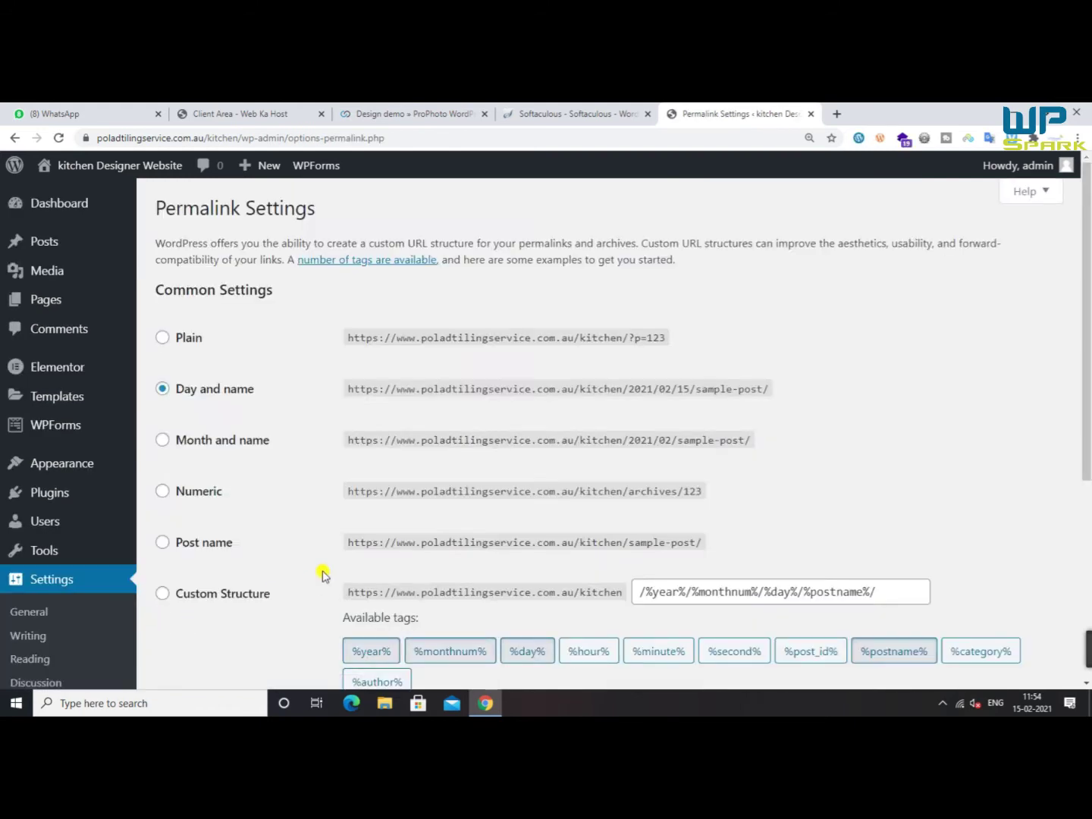
{"action": "scroll", "coordinate": [252, 385], "scroll_direction": "down", "scroll_amount": 2}
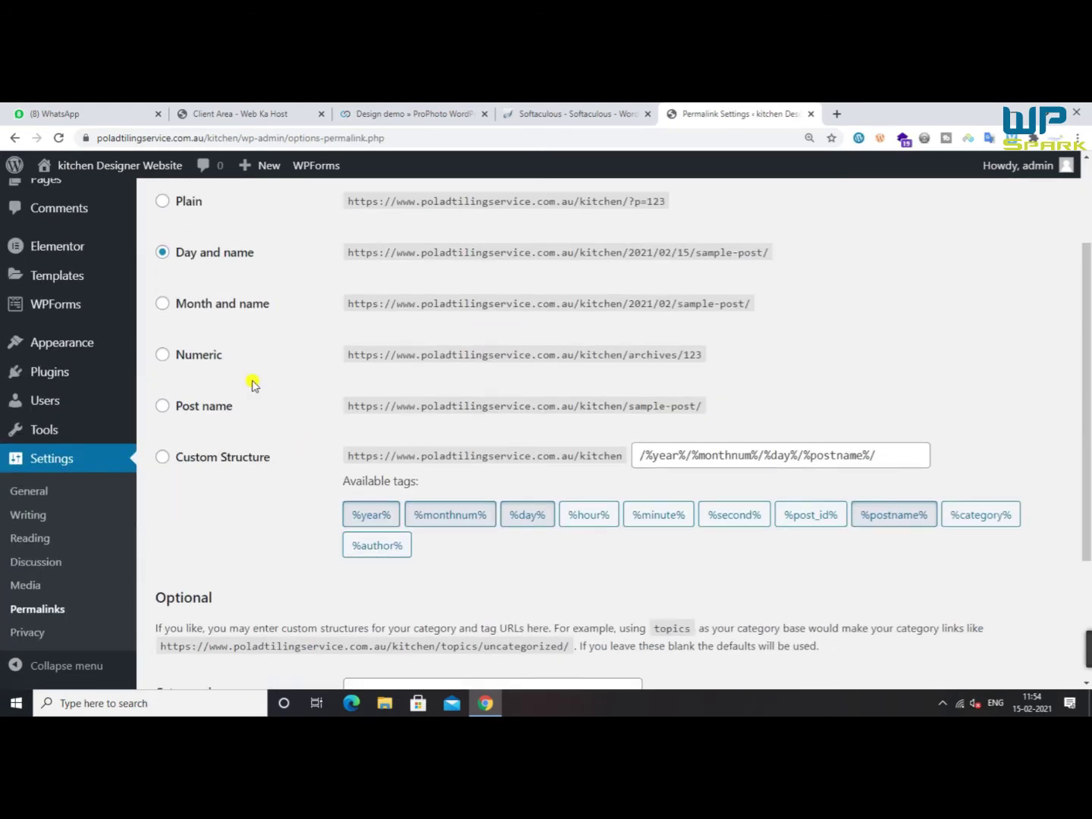
{"action": "left_click", "coordinate": [199, 415]}
{"action": "left_click_drag", "start_coordinate": [336, 405], "coordinate": [732, 412]}
{"action": "scroll", "coordinate": [671, 502], "scroll_direction": "down", "scroll_amount": 3}
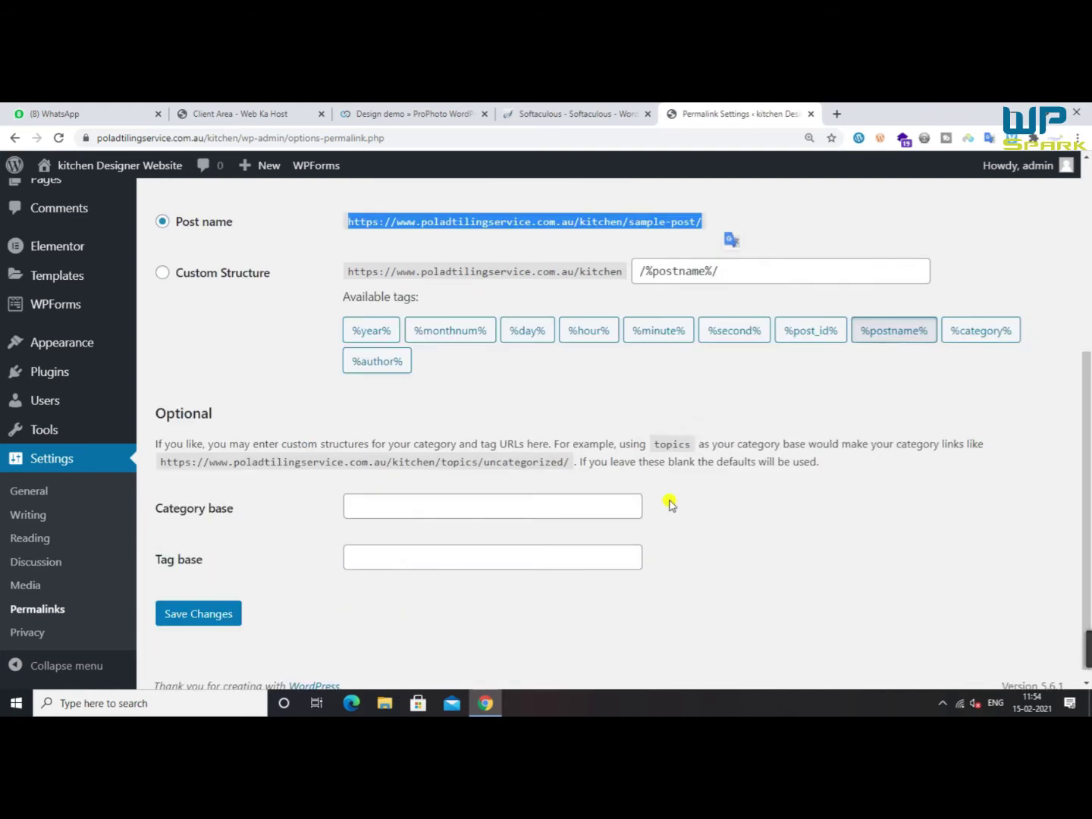
{"action": "left_click", "coordinate": [207, 608]}
{"action": "left_click", "coordinate": [206, 607]}
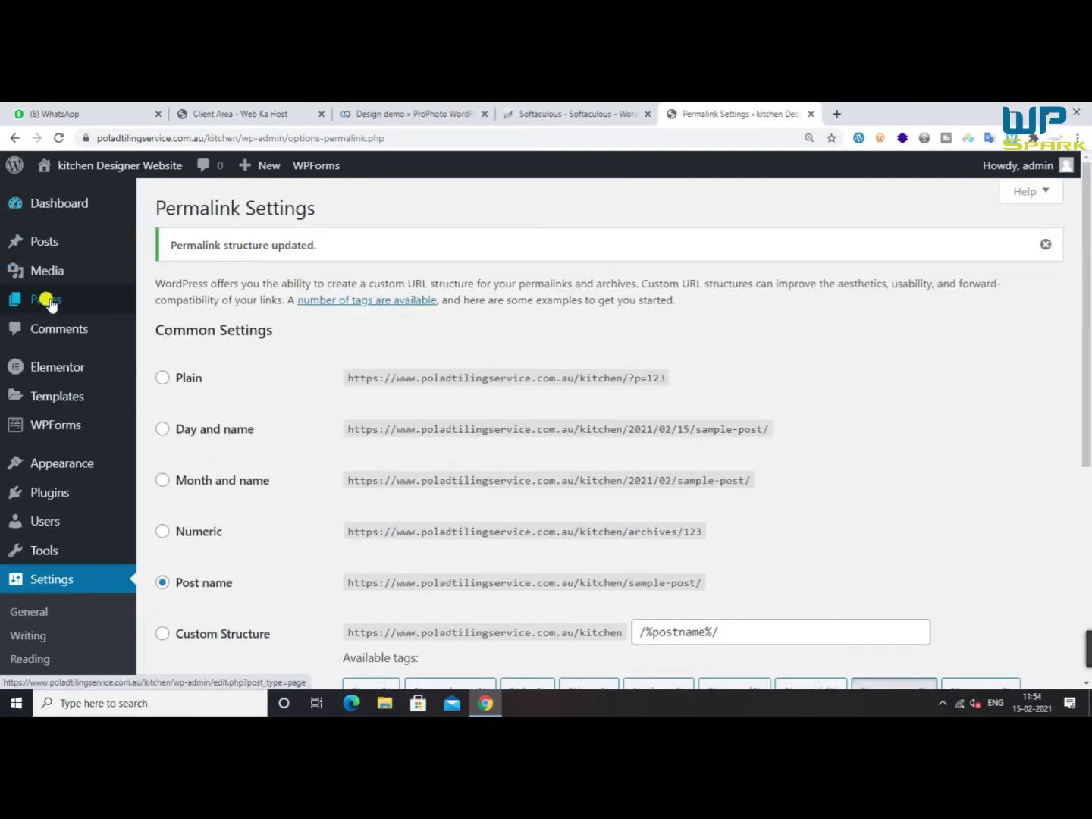
Move all existing pages, Privacy Policy and Sample Page, to the trash with a bulk action
{"action": "mouse_move", "coordinate": [46, 299]}
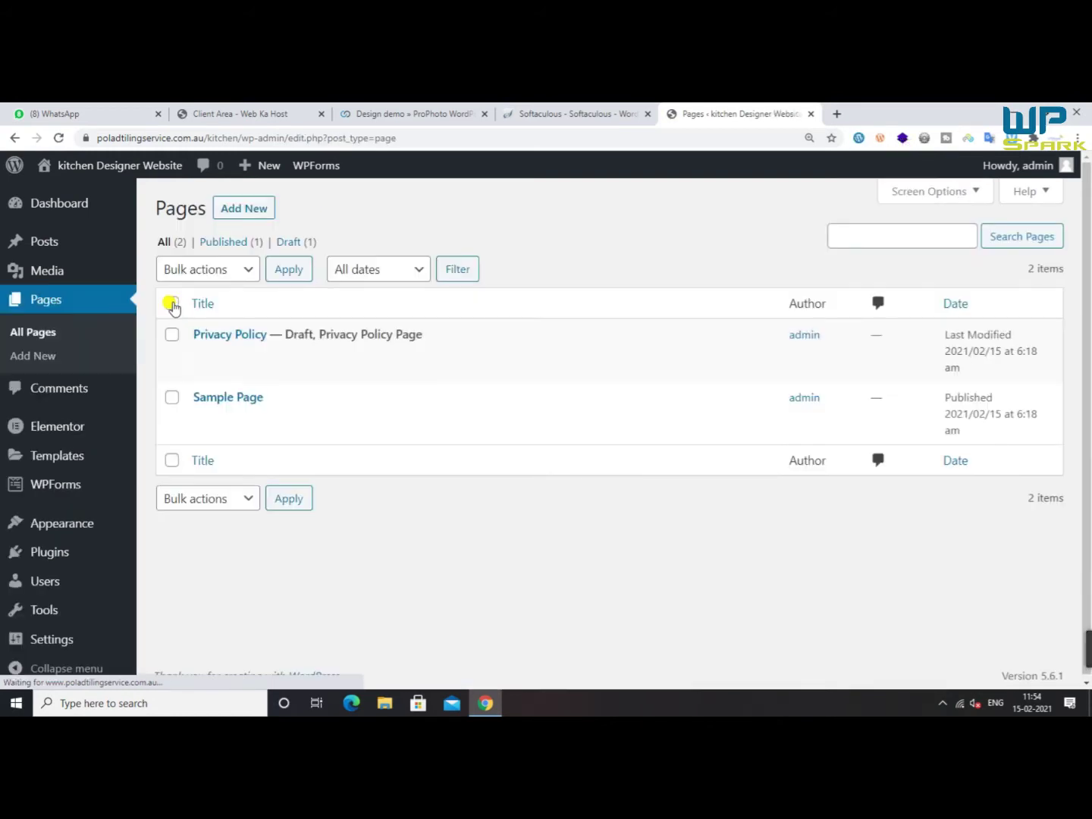
{"action": "left_click", "coordinate": [171, 304]}
{"action": "left_click", "coordinate": [207, 269]}
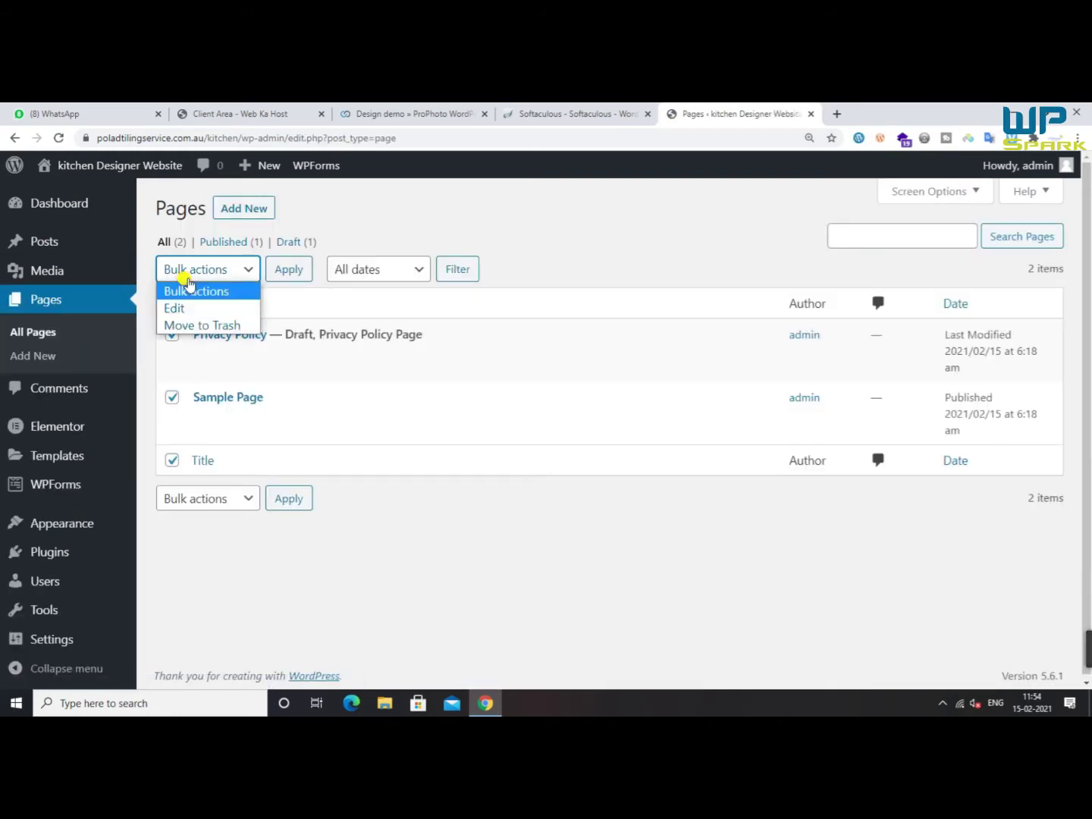
{"action": "left_click", "coordinate": [182, 324]}
{"action": "left_click", "coordinate": [270, 276]}
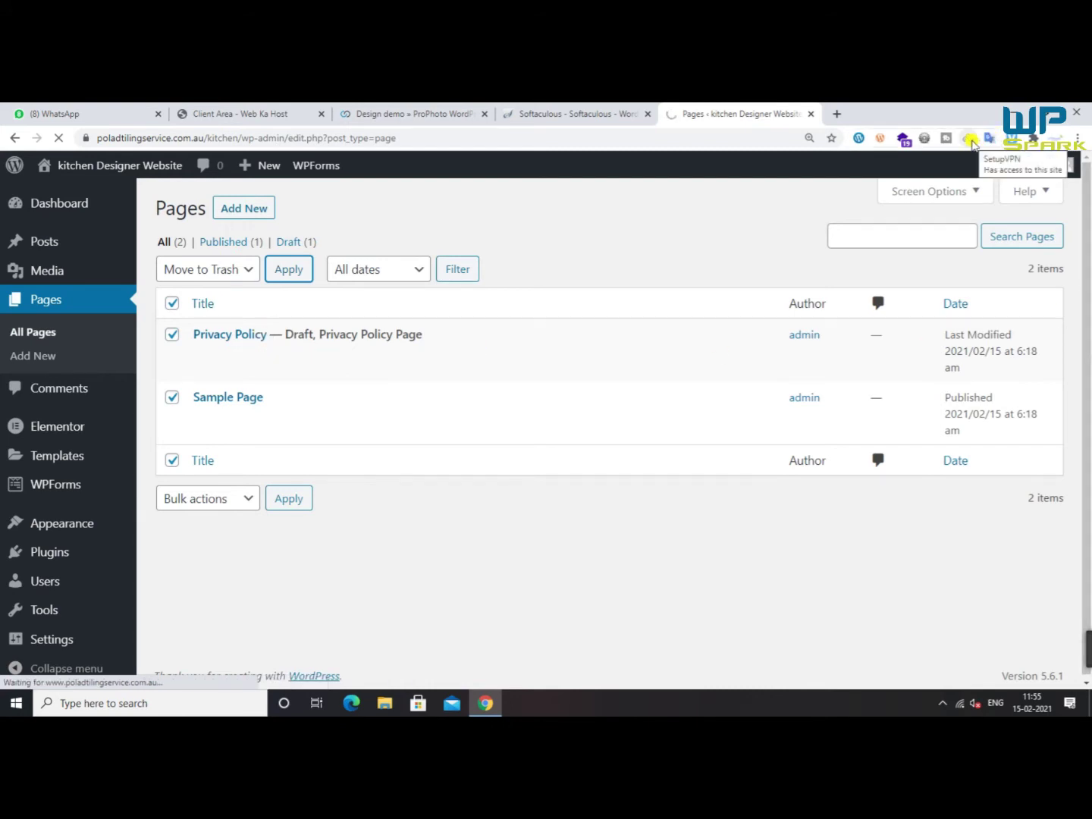
Close the Softaculous and Web Ka Host client area tabs, and open the SetupVPN extension from the Pages tab
{"action": "left_click", "coordinate": [605, 112]}
{"action": "left_click", "coordinate": [645, 117]}
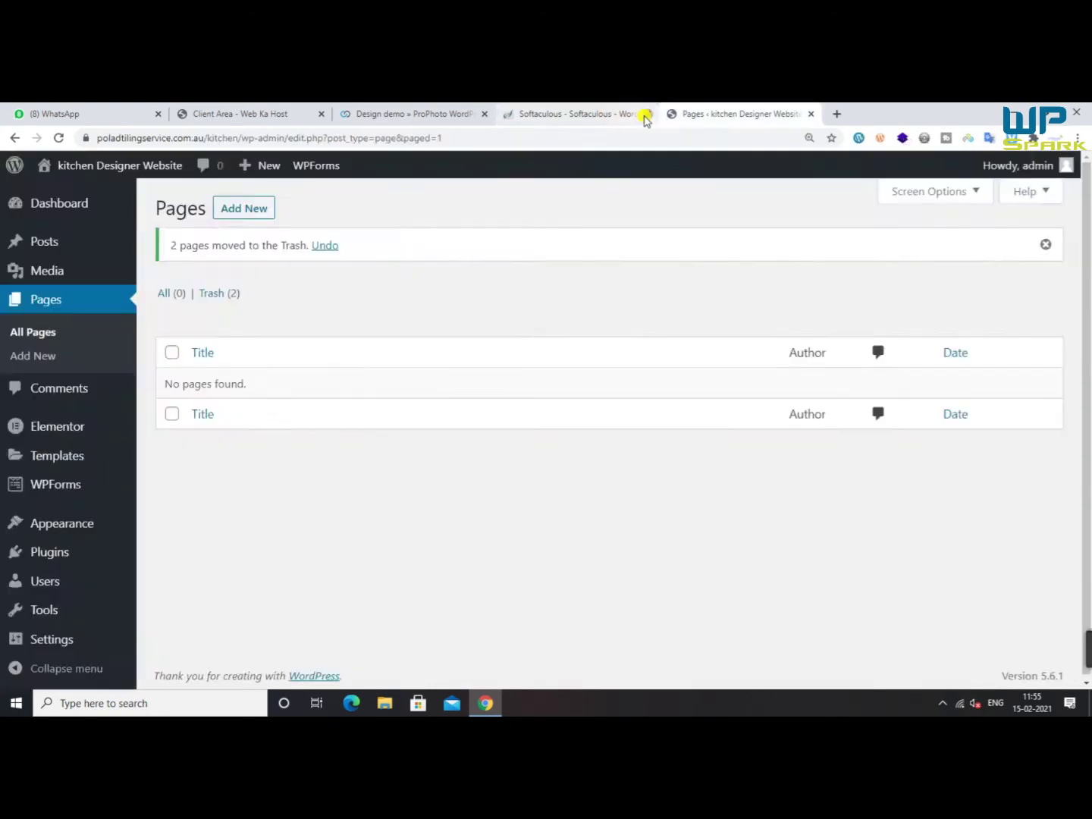
{"action": "left_click", "coordinate": [645, 117]}
{"action": "left_click", "coordinate": [462, 114]}
{"action": "left_click", "coordinate": [241, 114]}
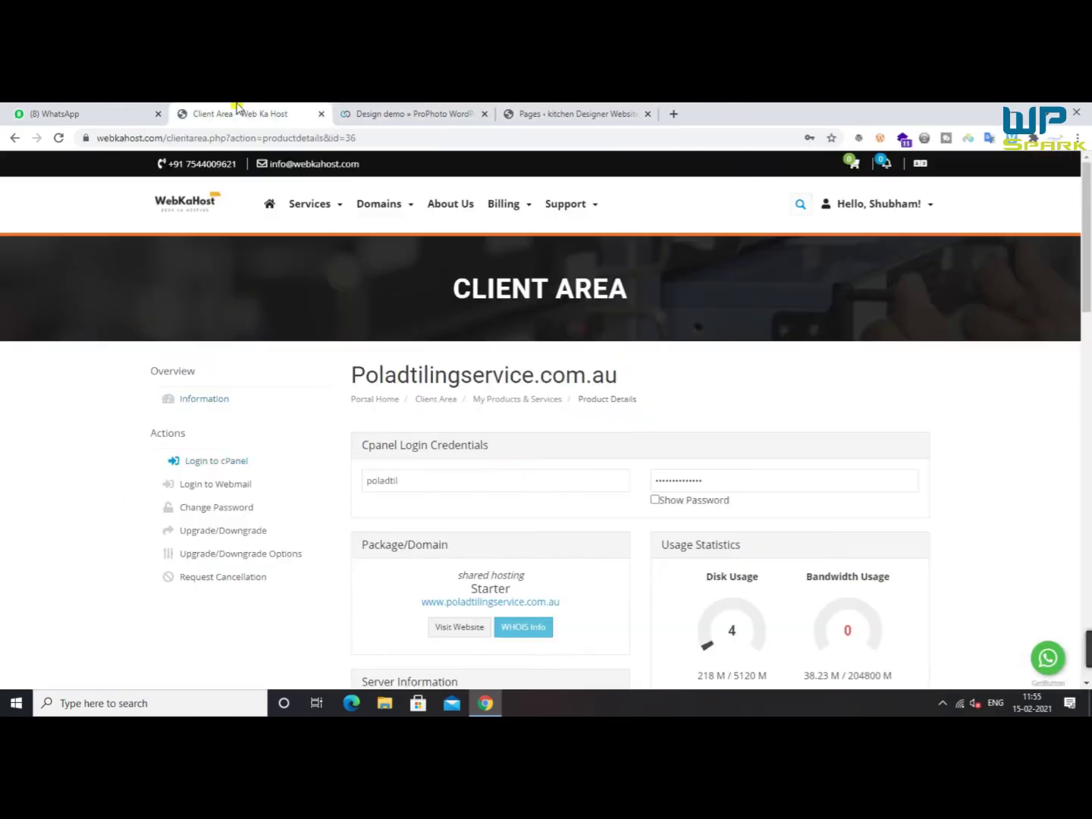
{"action": "left_click", "coordinate": [320, 114]}
{"action": "left_click", "coordinate": [402, 114]}
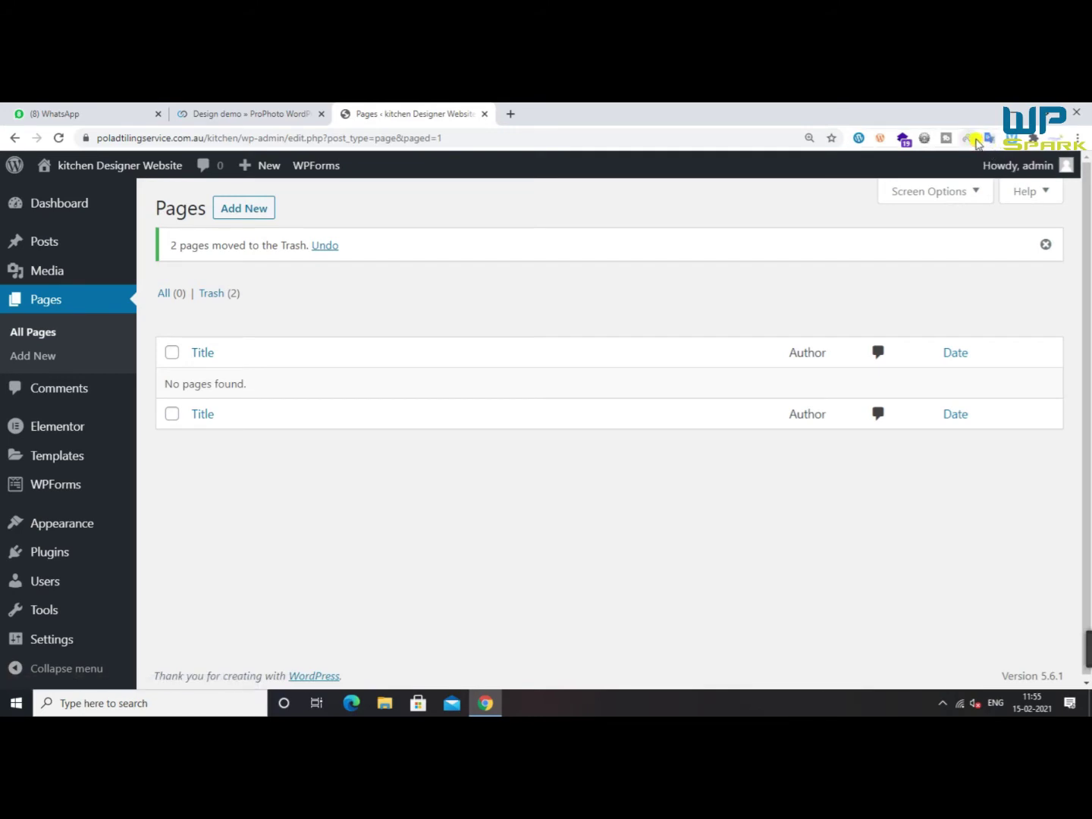
{"action": "left_click", "coordinate": [968, 138]}
{"action": "left_click", "coordinate": [866, 421]}
Add a new page, dismiss the block editor welcome guide and title the page Home
{"action": "left_click", "coordinate": [226, 210]}
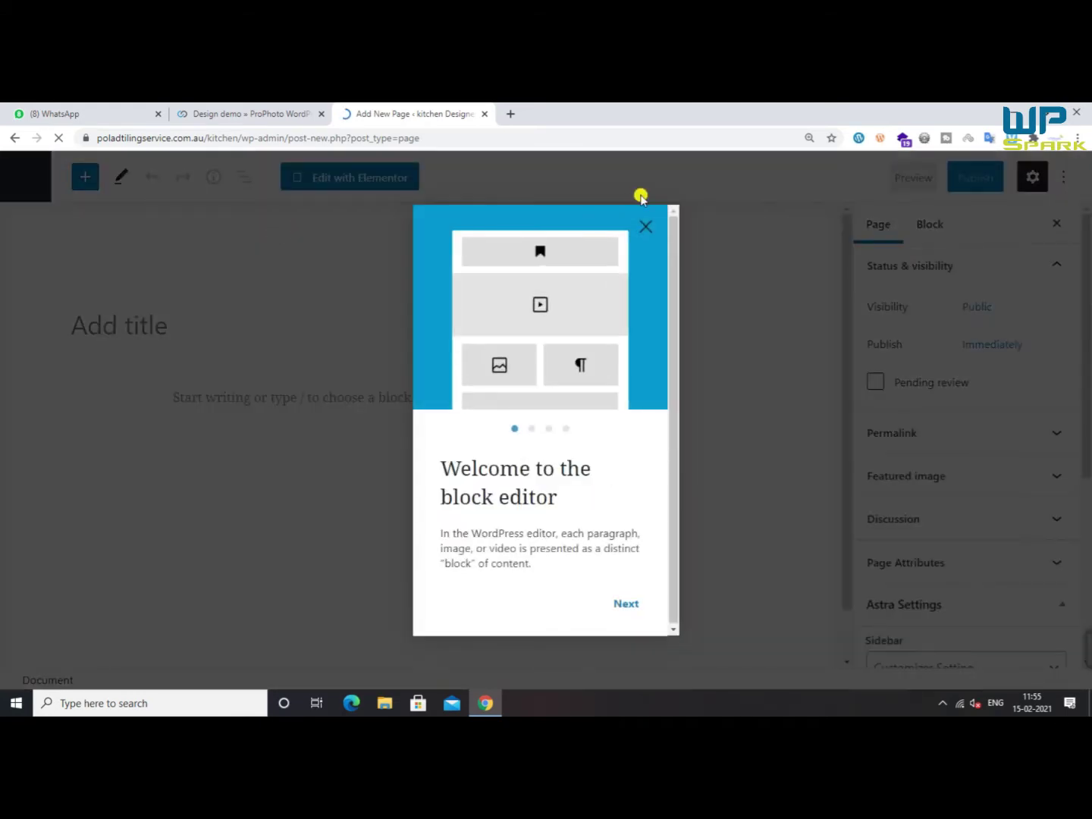
{"action": "left_click", "coordinate": [644, 226]}
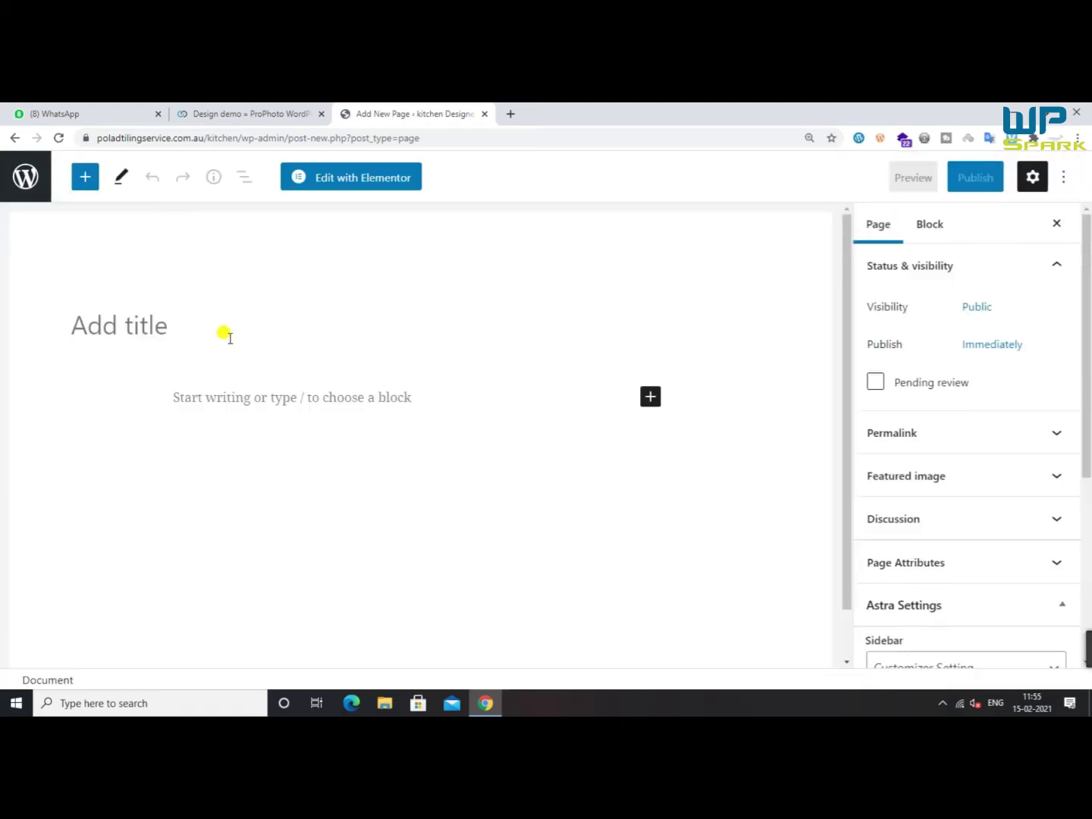
{"action": "type", "text": "Home"}
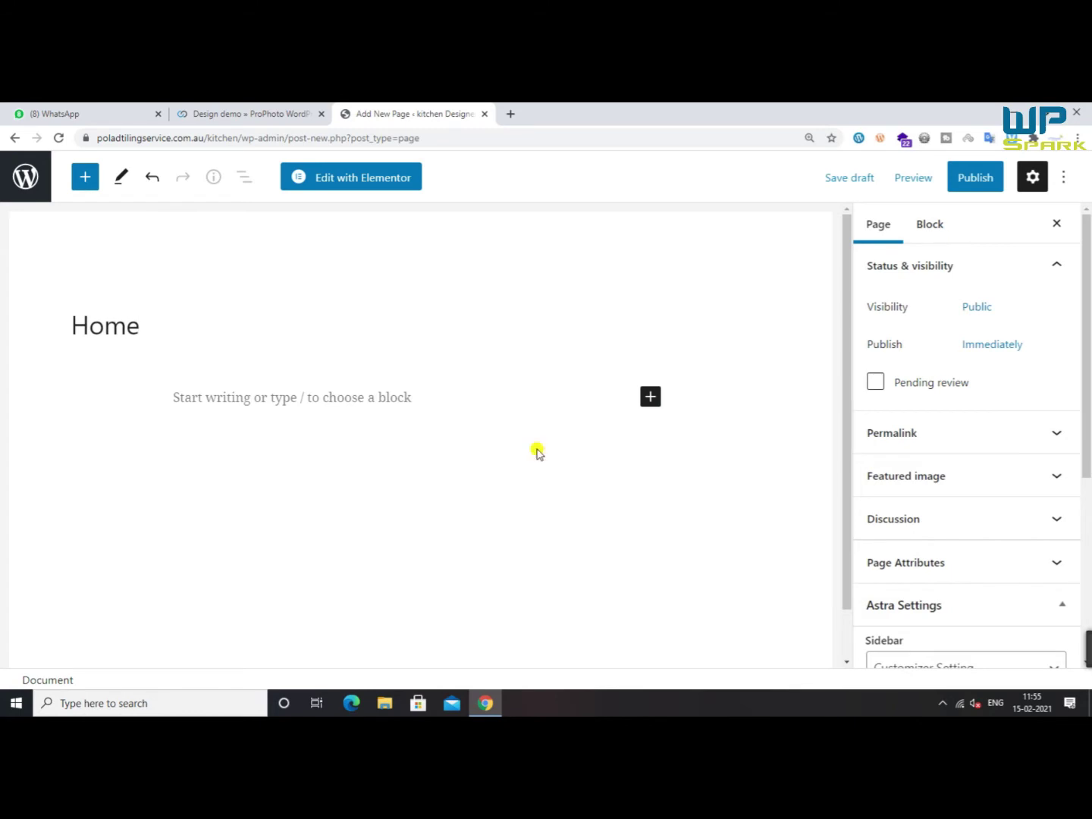
{"action": "scroll", "coordinate": [955, 421], "scroll_direction": "down", "scroll_amount": 4}
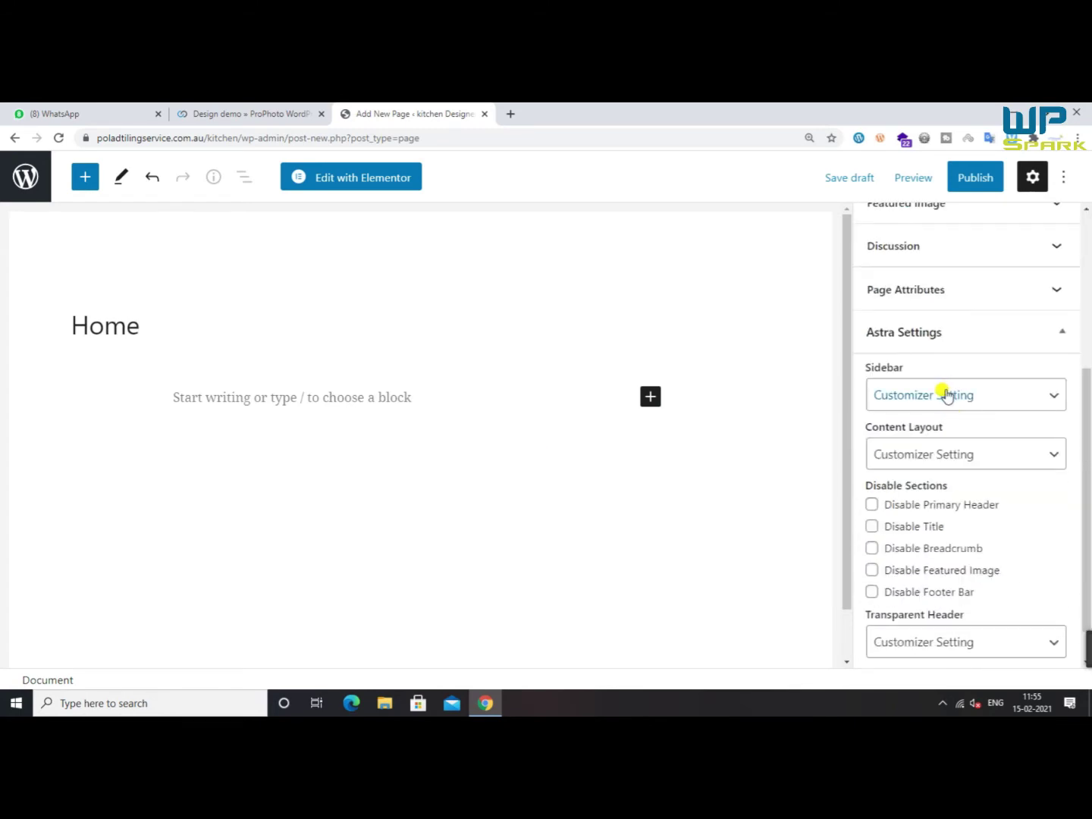
{"action": "left_click", "coordinate": [947, 394]}
{"action": "left_click", "coordinate": [939, 419]}
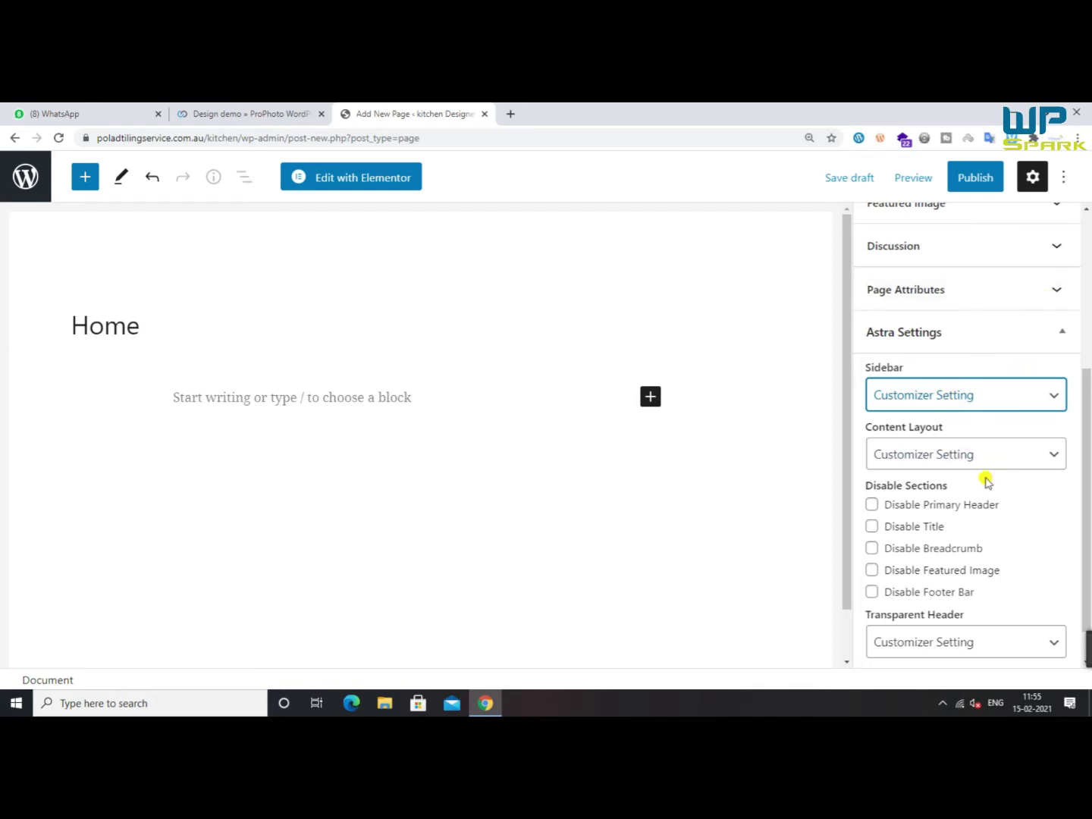
Set the Home page's template to Elementor Full Width and publish the page
{"action": "scroll", "coordinate": [987, 478], "scroll_direction": "down", "scroll_amount": 1}
{"action": "left_click", "coordinate": [1056, 249]}
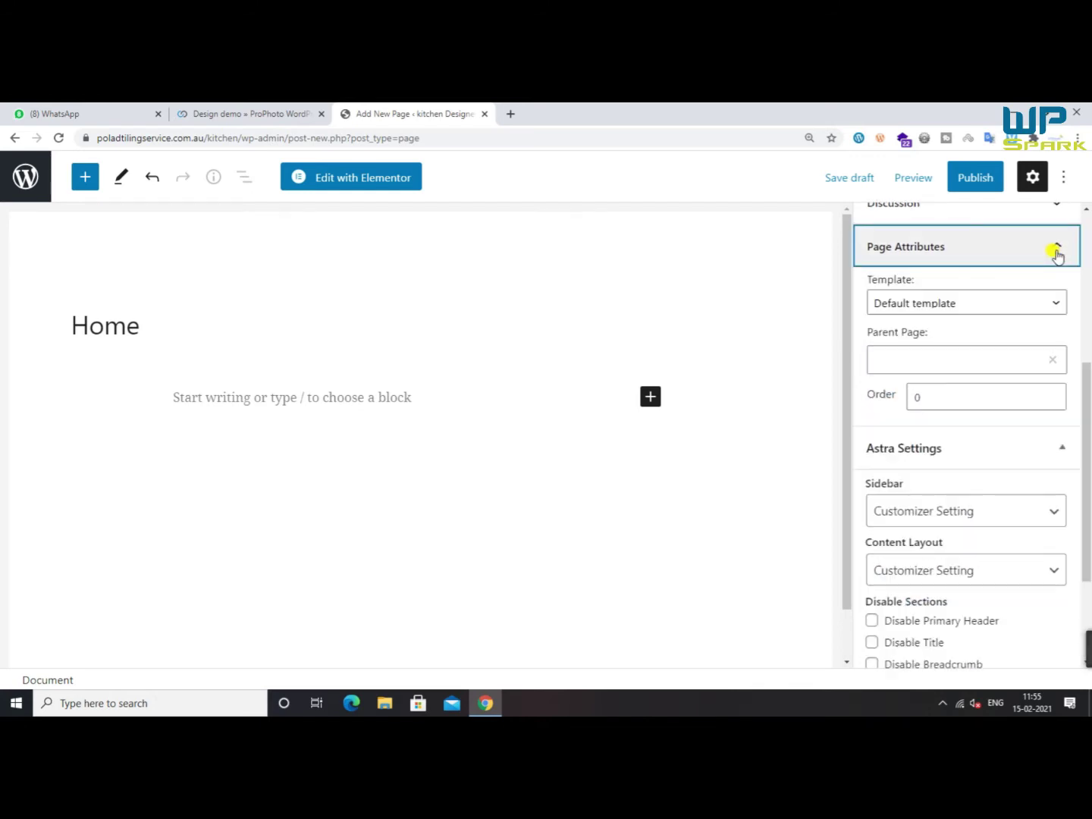
{"action": "left_click", "coordinate": [903, 303]}
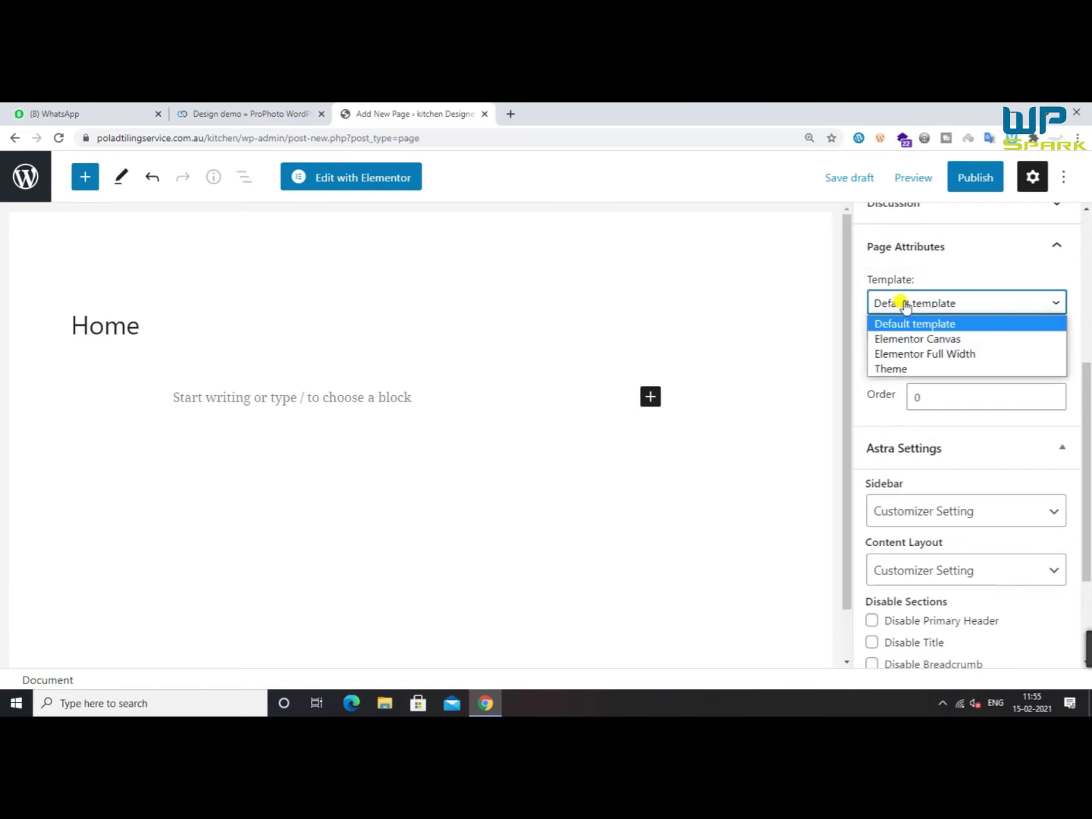
{"action": "left_click", "coordinate": [904, 305]}
{"action": "left_click", "coordinate": [955, 251]}
{"action": "left_click", "coordinate": [956, 252]}
{"action": "left_click", "coordinate": [945, 305]}
{"action": "left_click", "coordinate": [928, 355]}
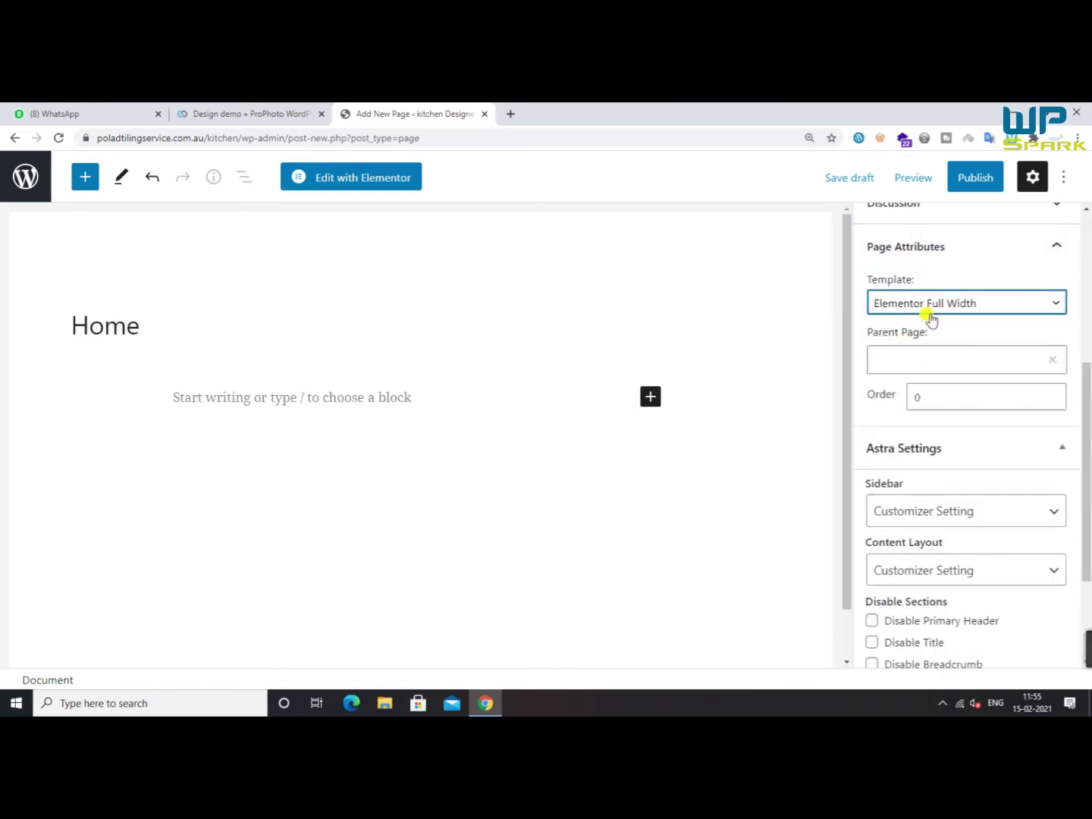
{"action": "left_click", "coordinate": [971, 184]}
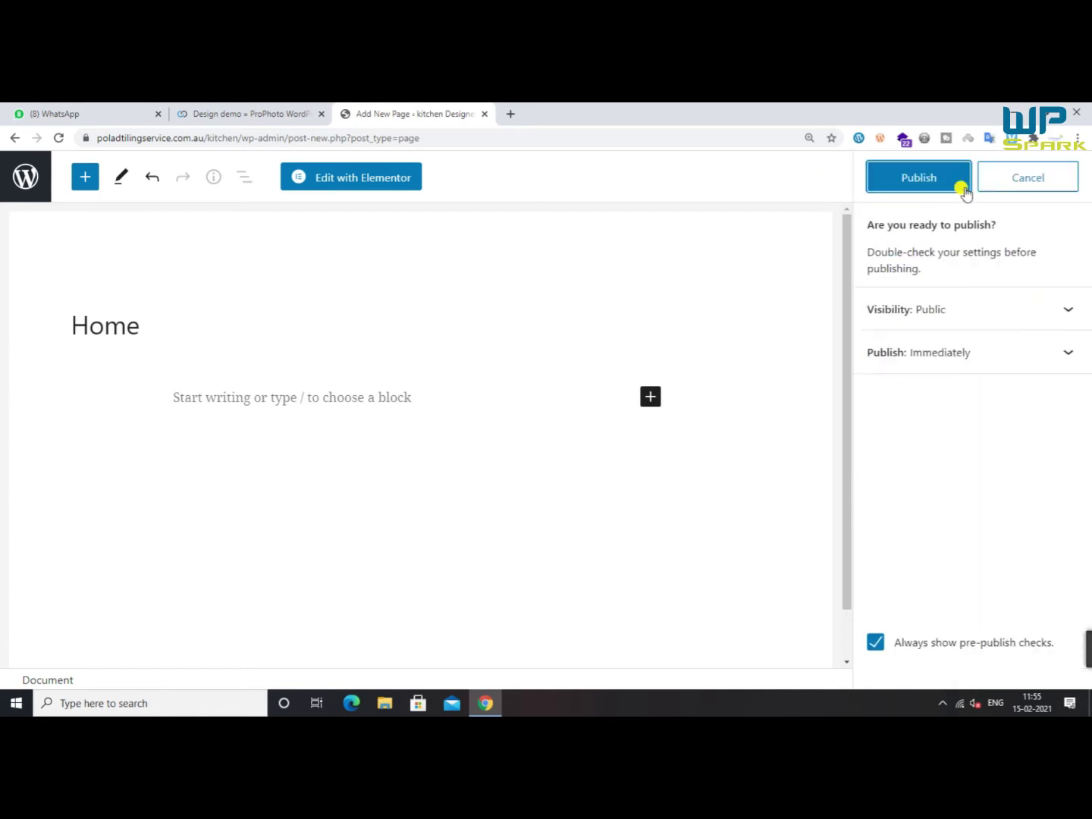
{"action": "left_click", "coordinate": [927, 191]}
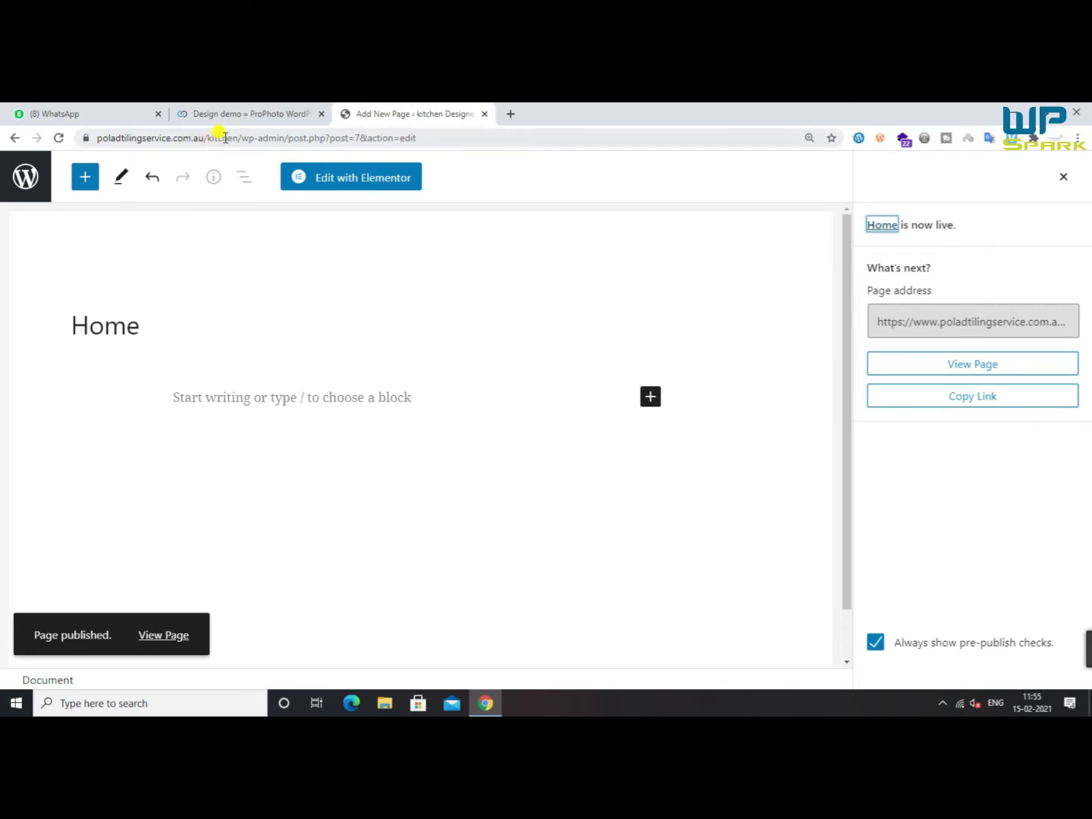
Copy the site's wp-admin address and open the WordPress dashboard with it in a new browser tab
{"action": "left_click_drag", "start_coordinate": [284, 138], "coordinate": [68, 144]}
{"action": "key", "text": "ctrl+c"}
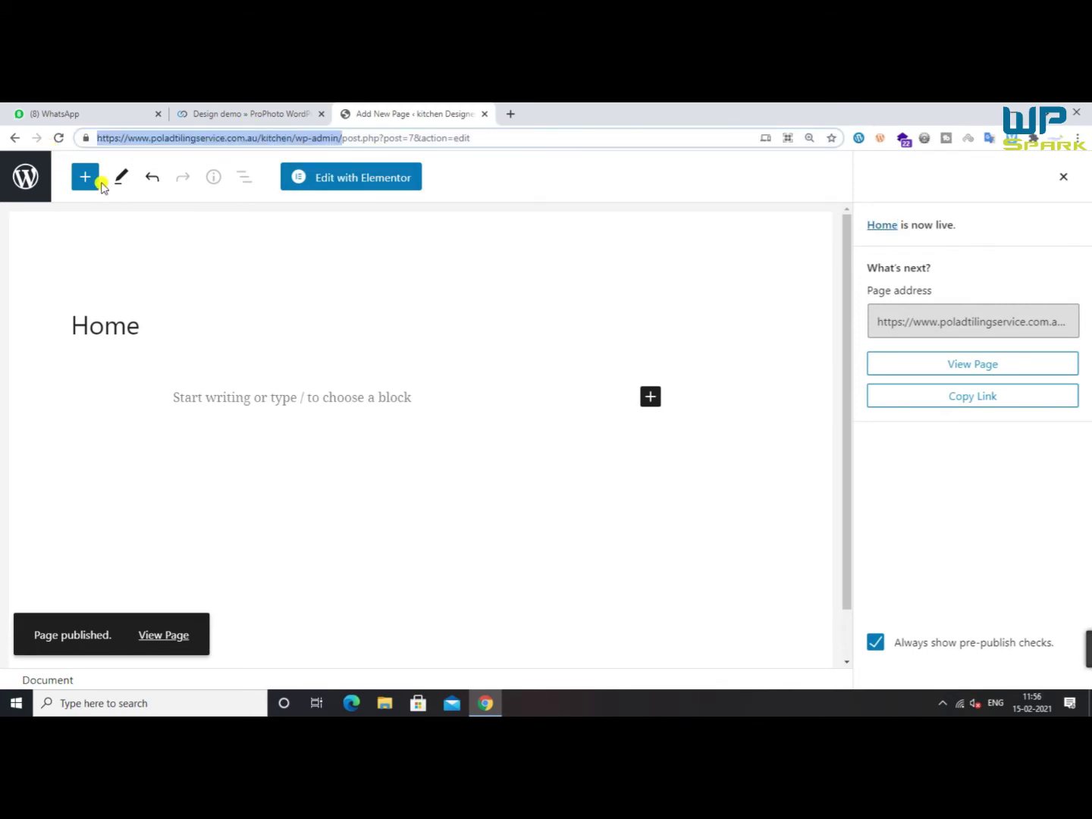
{"action": "left_click", "coordinate": [511, 114]}
{"action": "key", "text": "ctrl+v"}
{"action": "key", "text": "Return"}
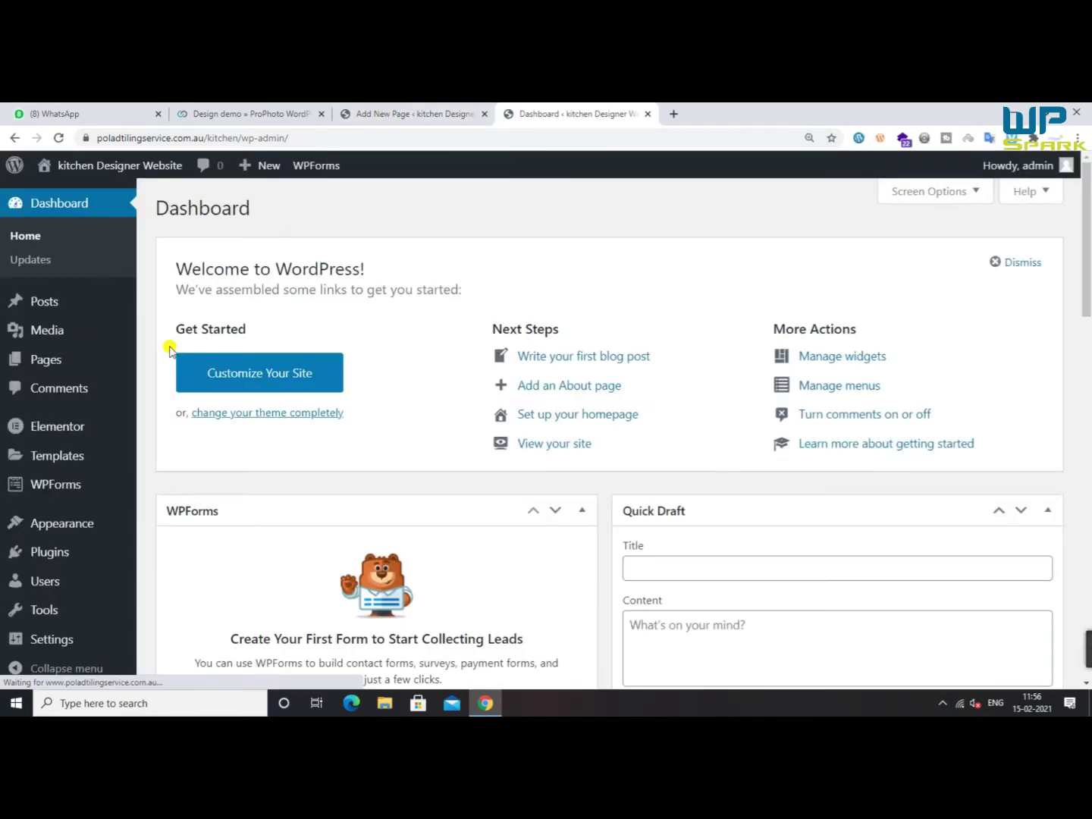
Make the homepage display a static page, choose Home as the homepage, and save the reading settings
{"action": "scroll", "coordinate": [77, 608], "scroll_direction": "down", "scroll_amount": 2}
{"action": "mouse_move", "coordinate": [73, 634]}
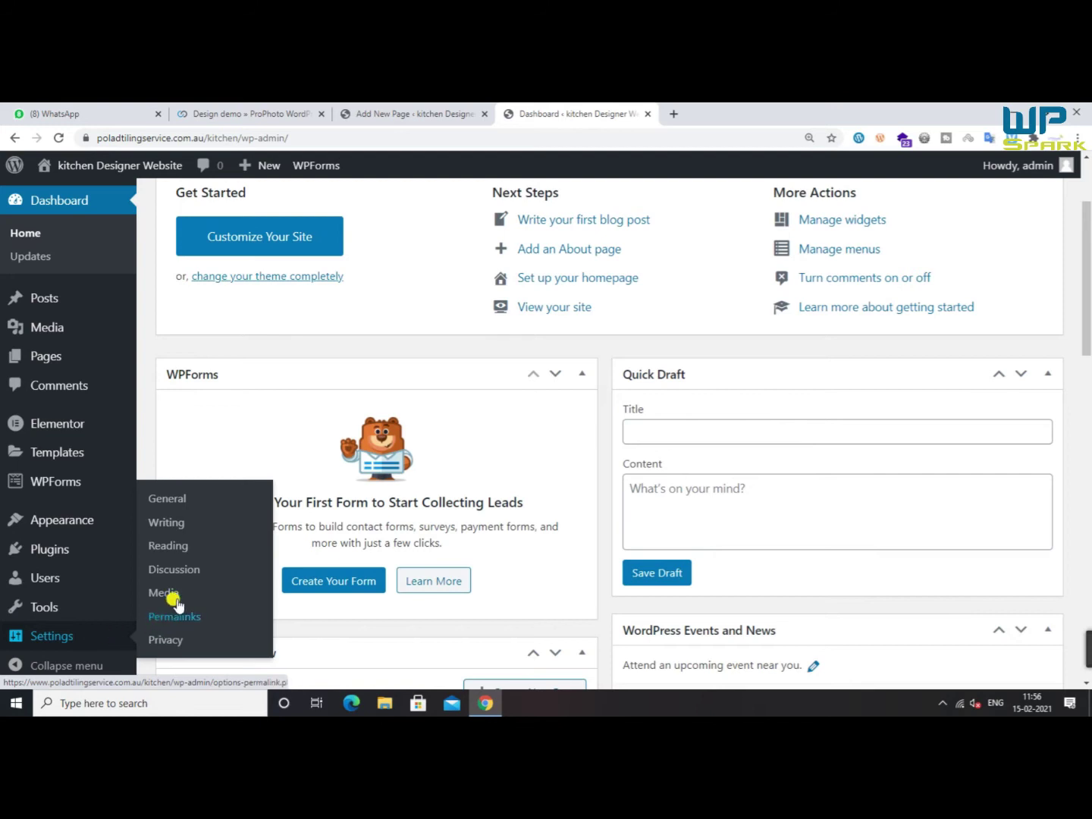
{"action": "left_click", "coordinate": [161, 548]}
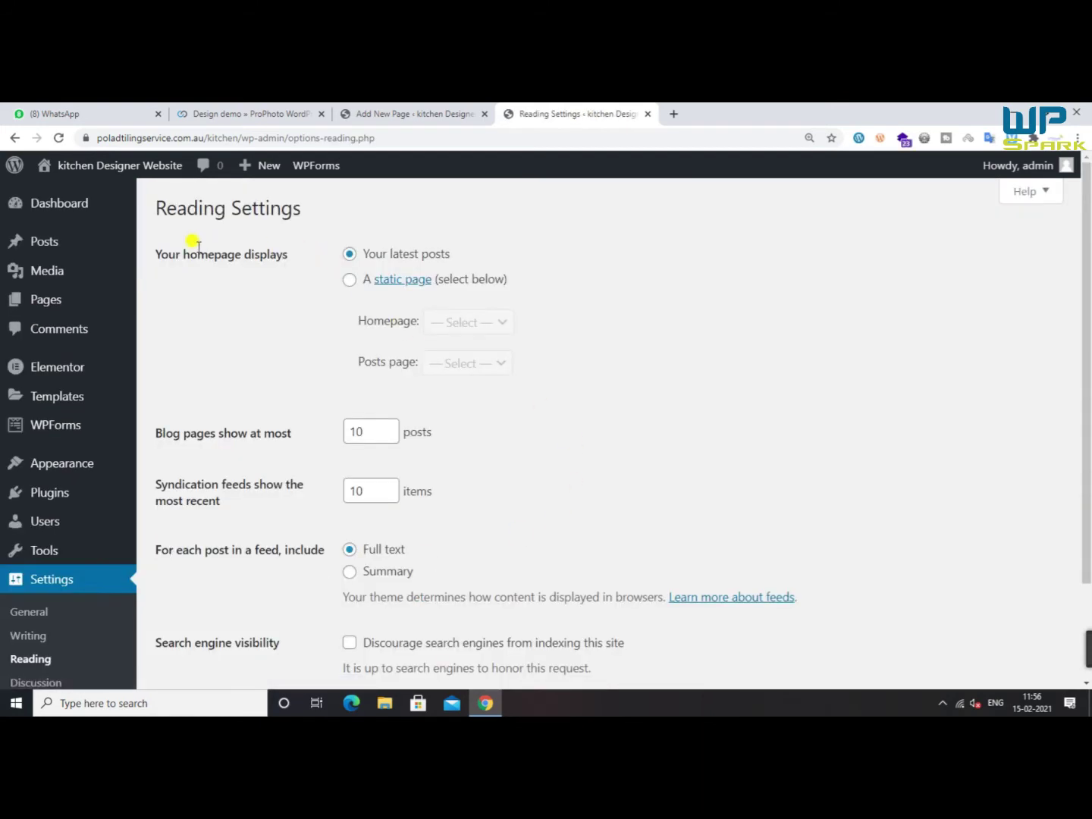
{"action": "left_click_drag", "start_coordinate": [180, 255], "coordinate": [282, 266]}
{"action": "left_click", "coordinate": [345, 280]}
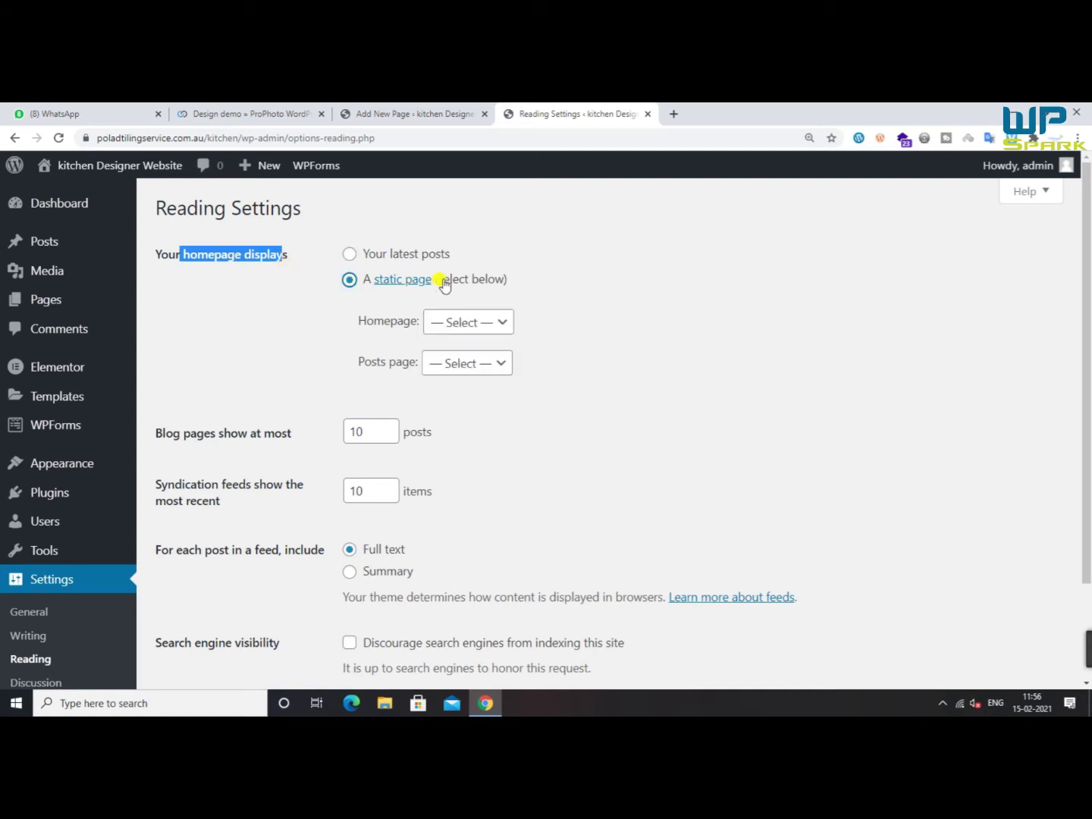
{"action": "left_click", "coordinate": [465, 325]}
{"action": "left_click", "coordinate": [444, 358]}
{"action": "scroll", "coordinate": [366, 613], "scroll_direction": "down", "scroll_amount": 2}
{"action": "left_click", "coordinate": [231, 599]}
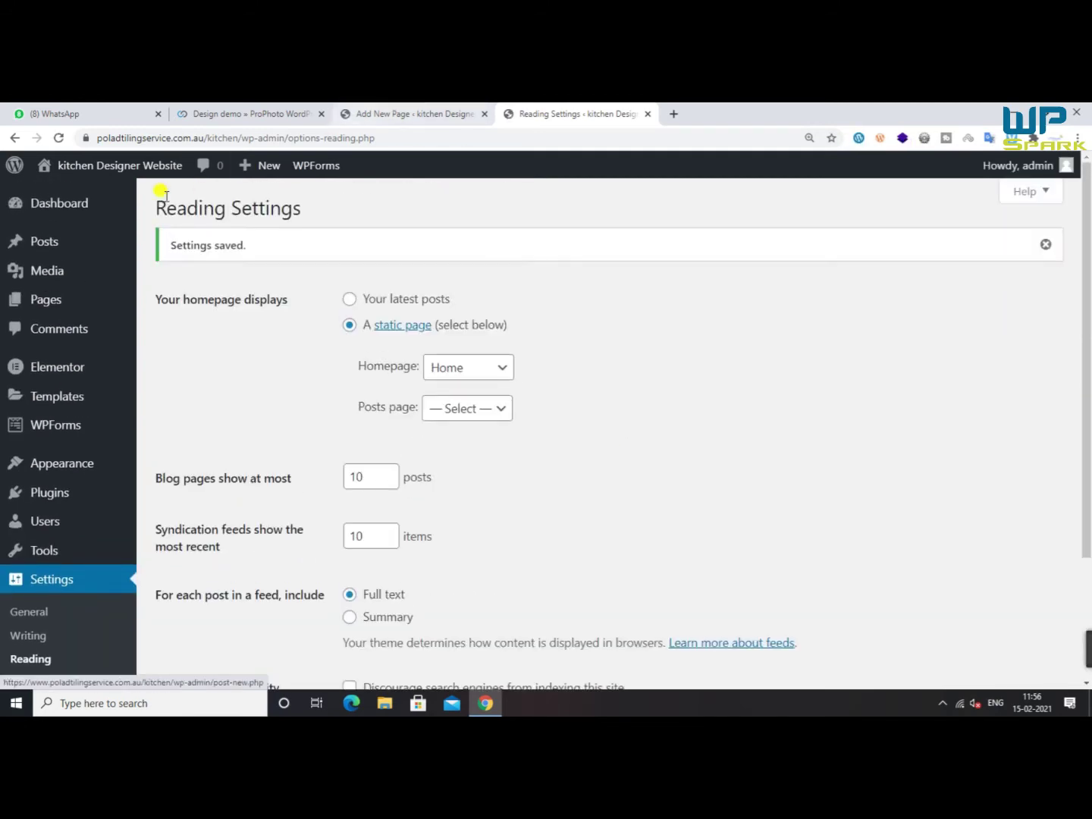
View the kitchen Designer Website front page in a new tab placed before the Reading Settings tab
{"action": "right_click", "coordinate": [114, 182]}
{"action": "left_click", "coordinate": [129, 212]}
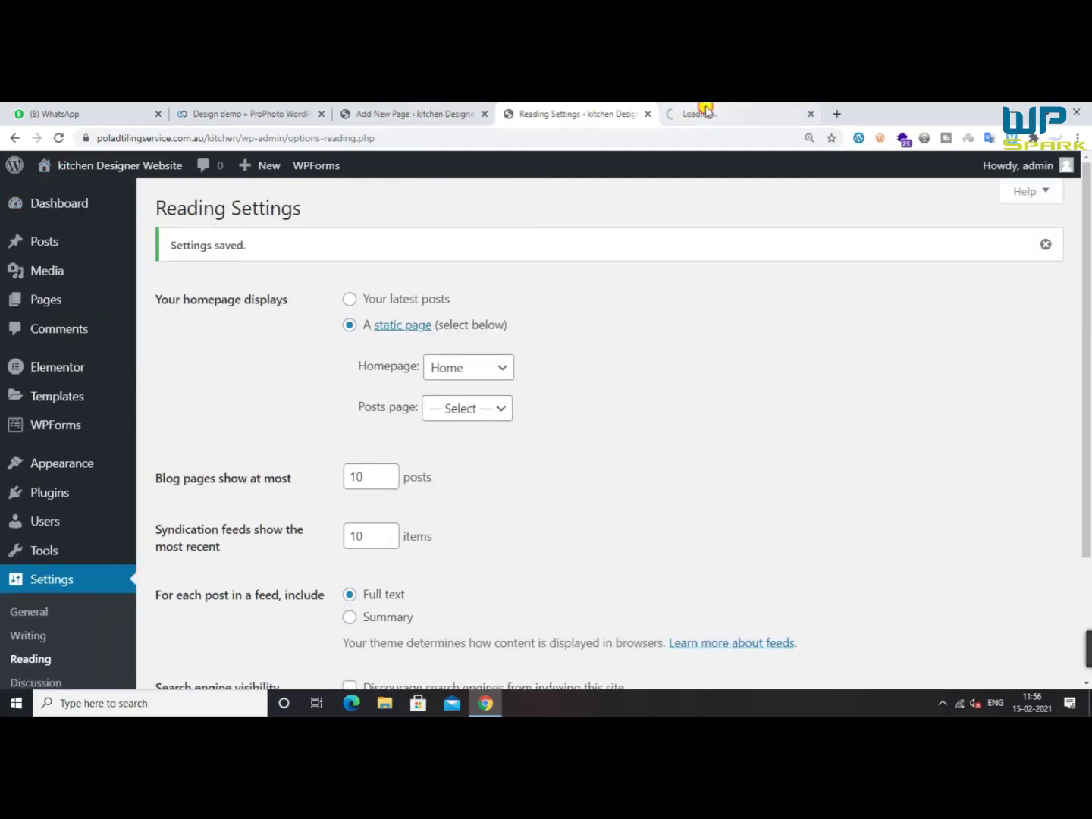
{"action": "left_click_drag", "start_coordinate": [693, 113], "coordinate": [558, 120]}
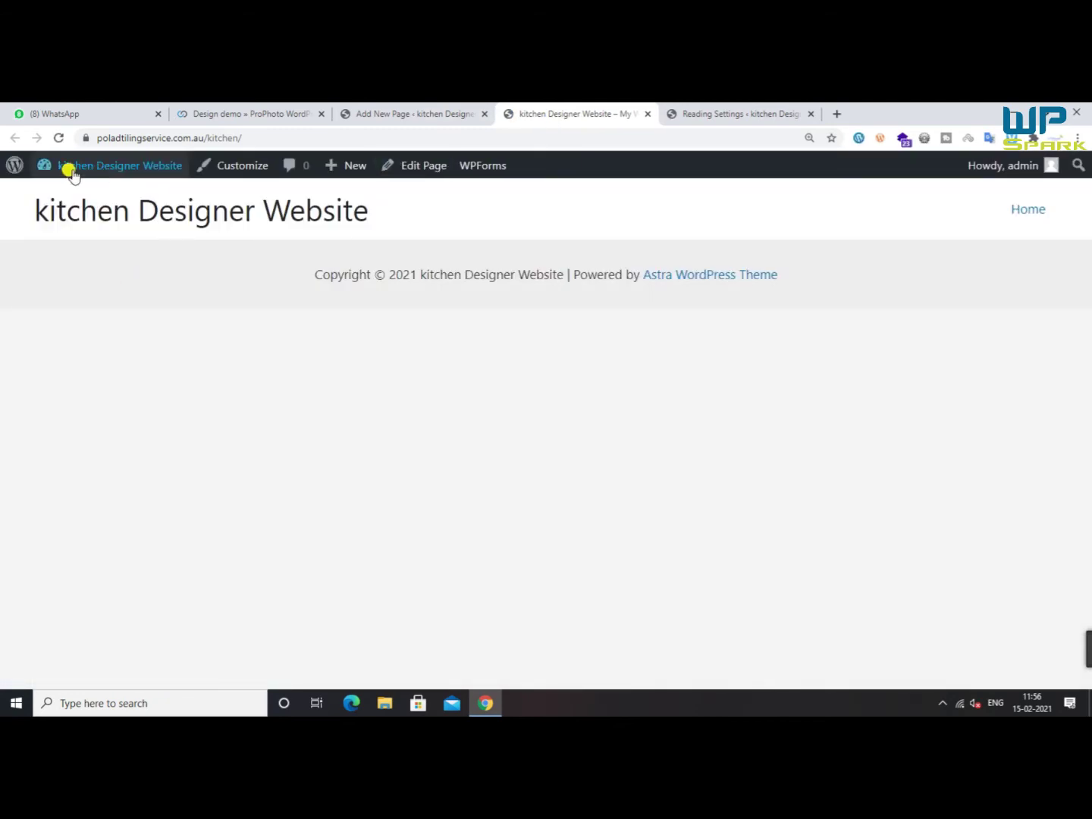
Close the site preview and open the published Home page for editing with Elementor
{"action": "left_click", "coordinate": [648, 114]}
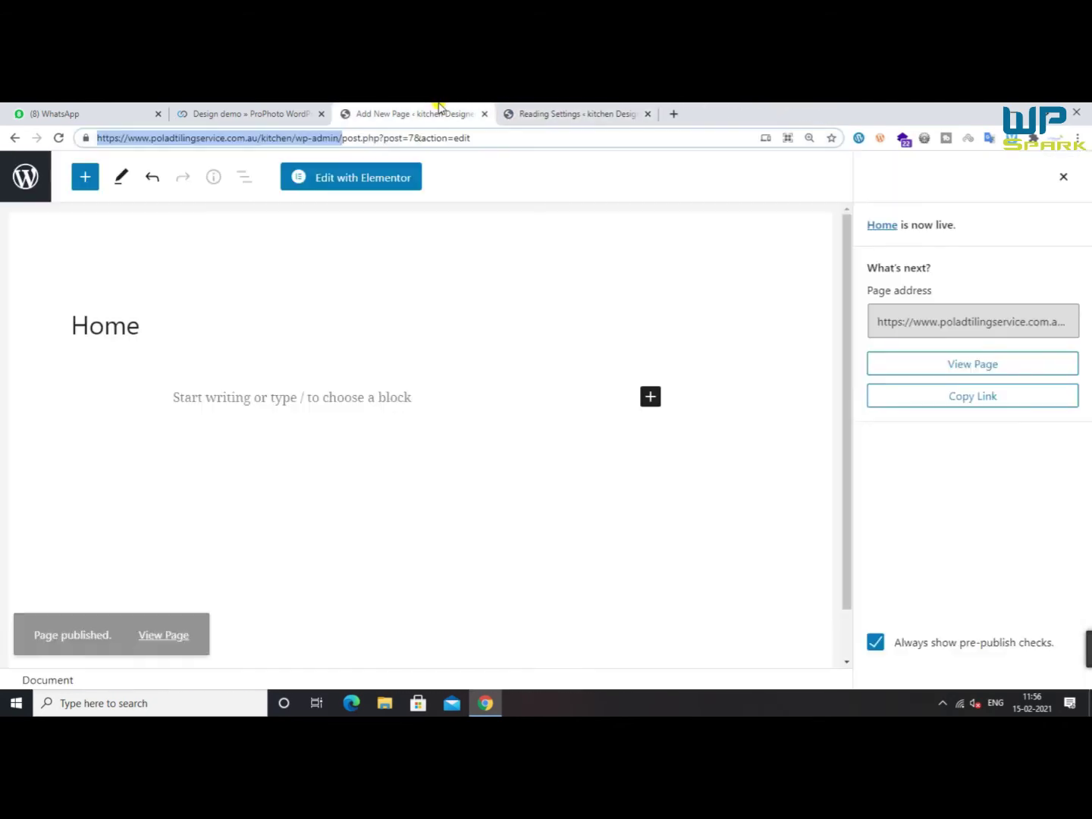
{"action": "left_click", "coordinate": [325, 180]}
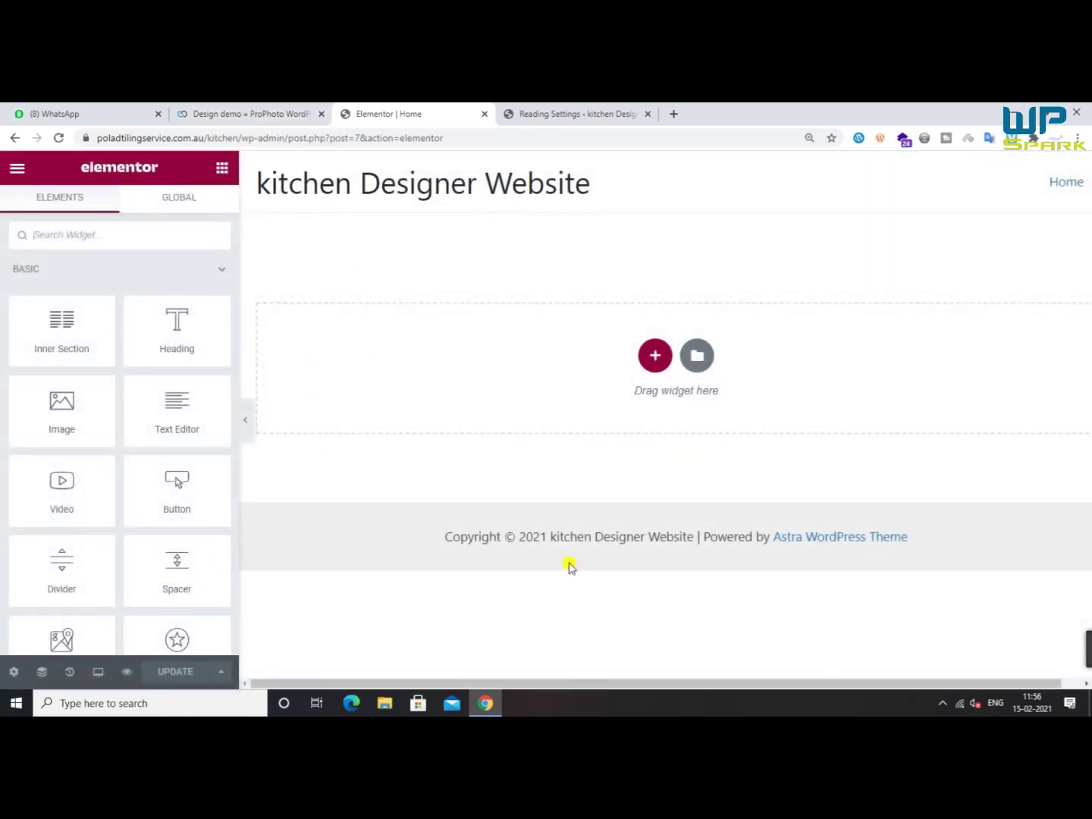
Review the header and welcome section of the Positano demo design, and return to the Elementor editor
{"action": "left_click", "coordinate": [270, 109]}
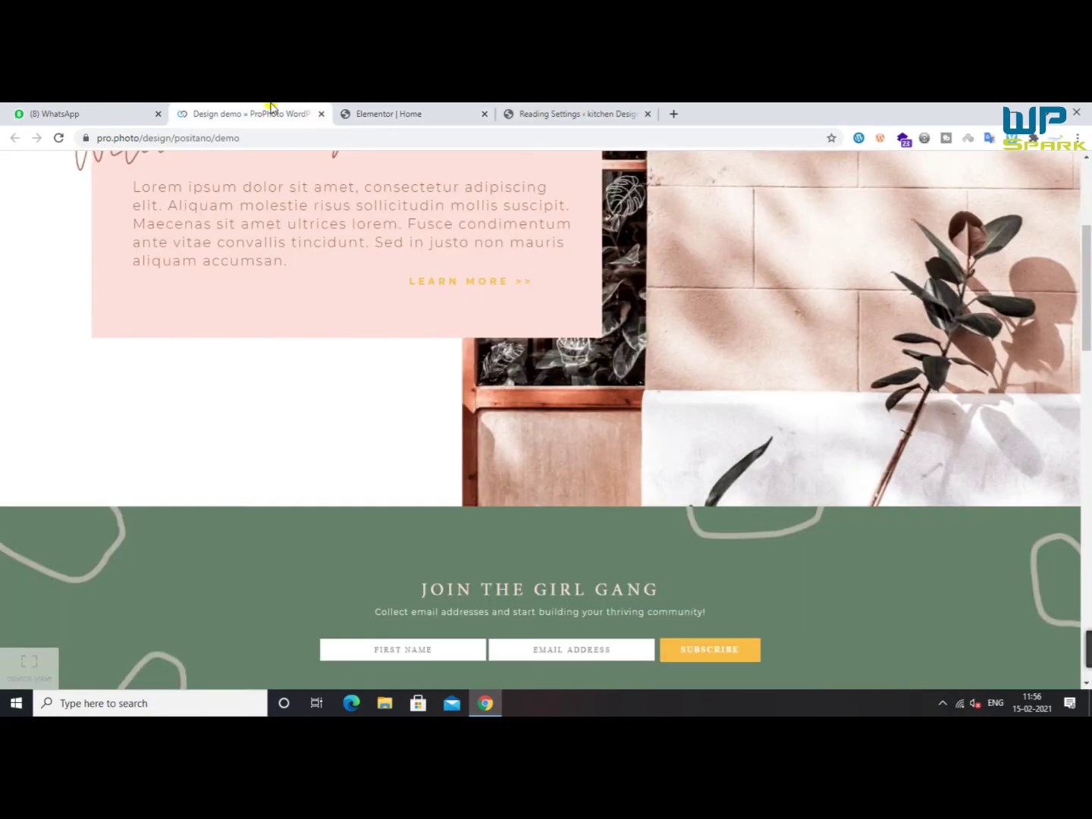
{"action": "scroll", "coordinate": [483, 362], "scroll_direction": "up", "scroll_amount": 4}
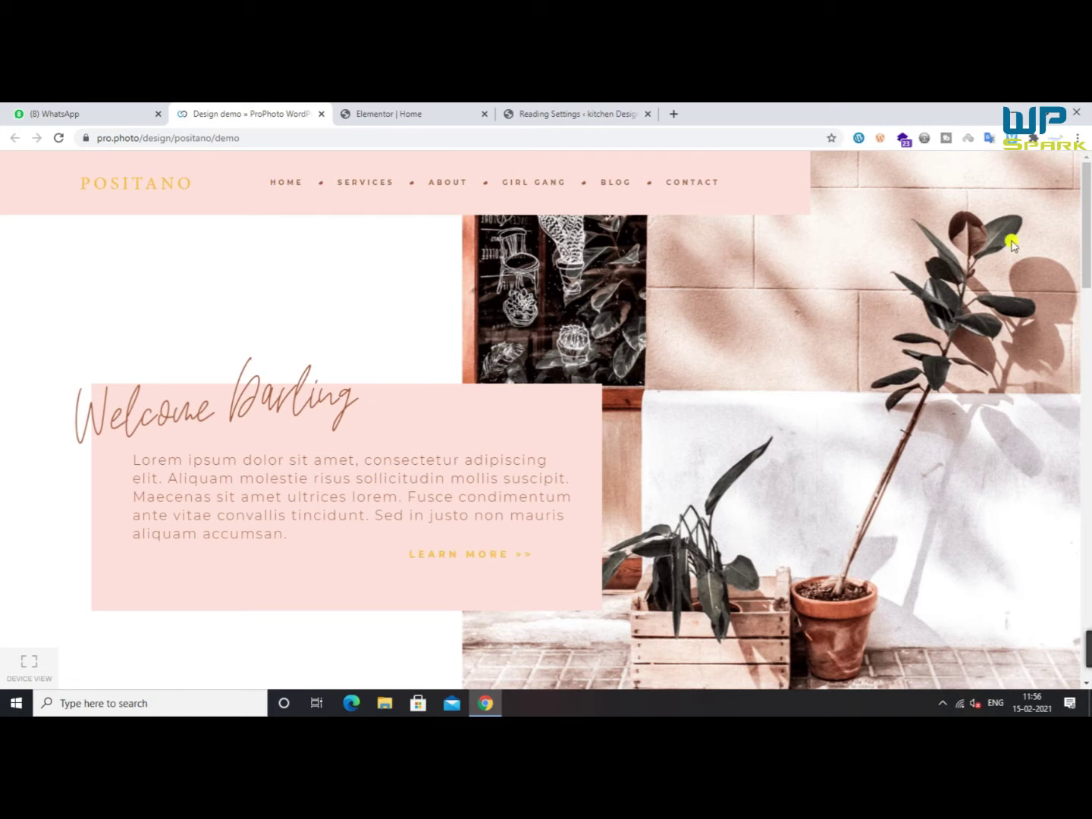
{"action": "scroll", "coordinate": [500, 414], "scroll_direction": "down", "scroll_amount": 3}
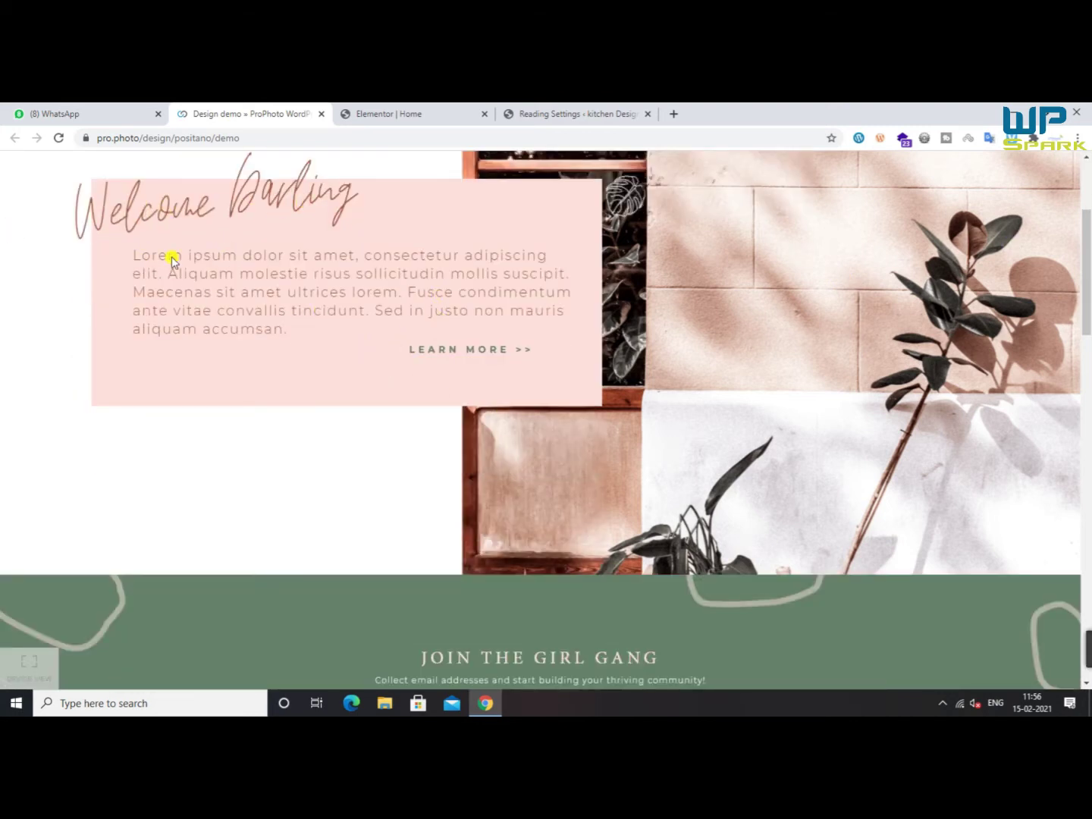
{"action": "left_click", "coordinate": [408, 112]}
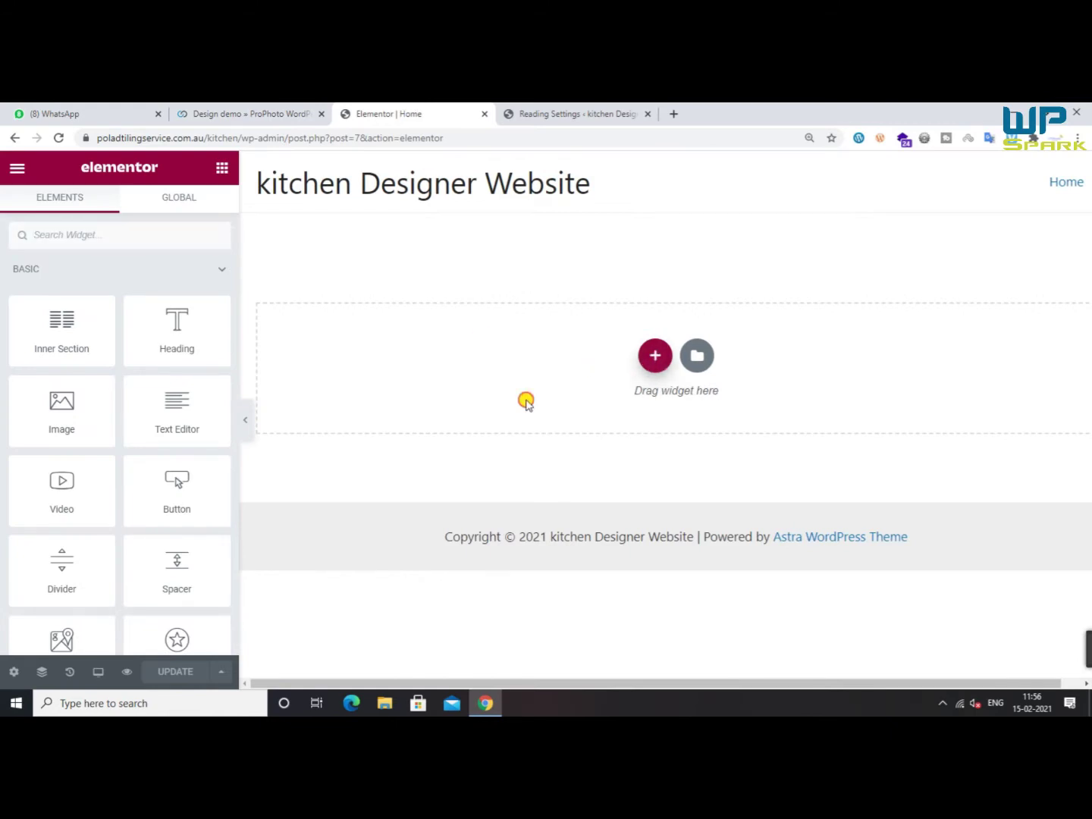
Add a section with two equal columns to the Home page and check the Positano demo's welcome section
{"action": "left_click", "coordinate": [660, 363]}
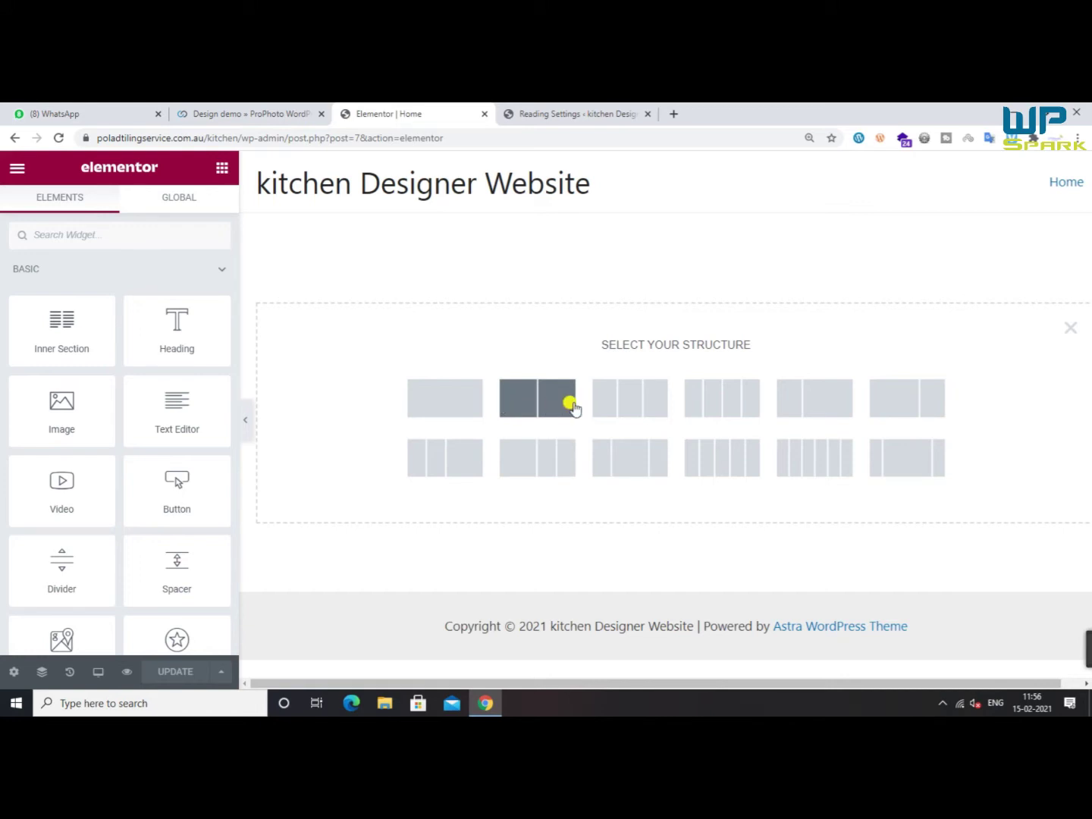
{"action": "left_click", "coordinate": [528, 405]}
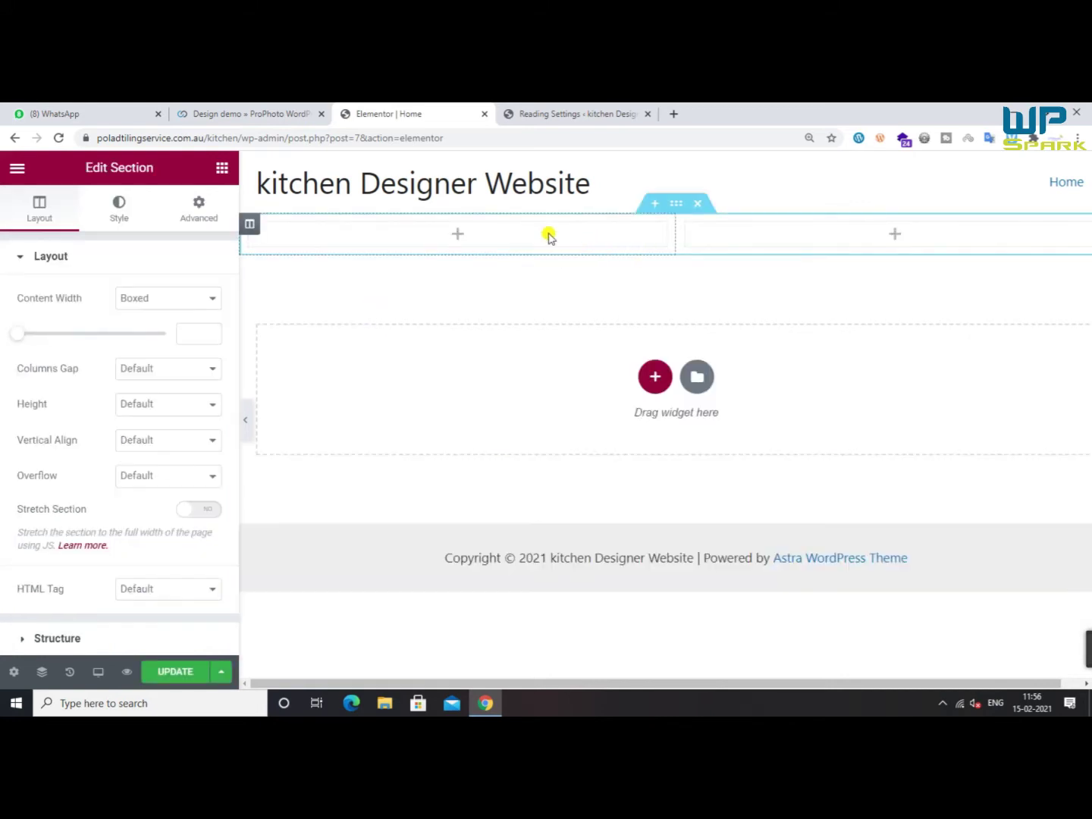
{"action": "left_click", "coordinate": [251, 114]}
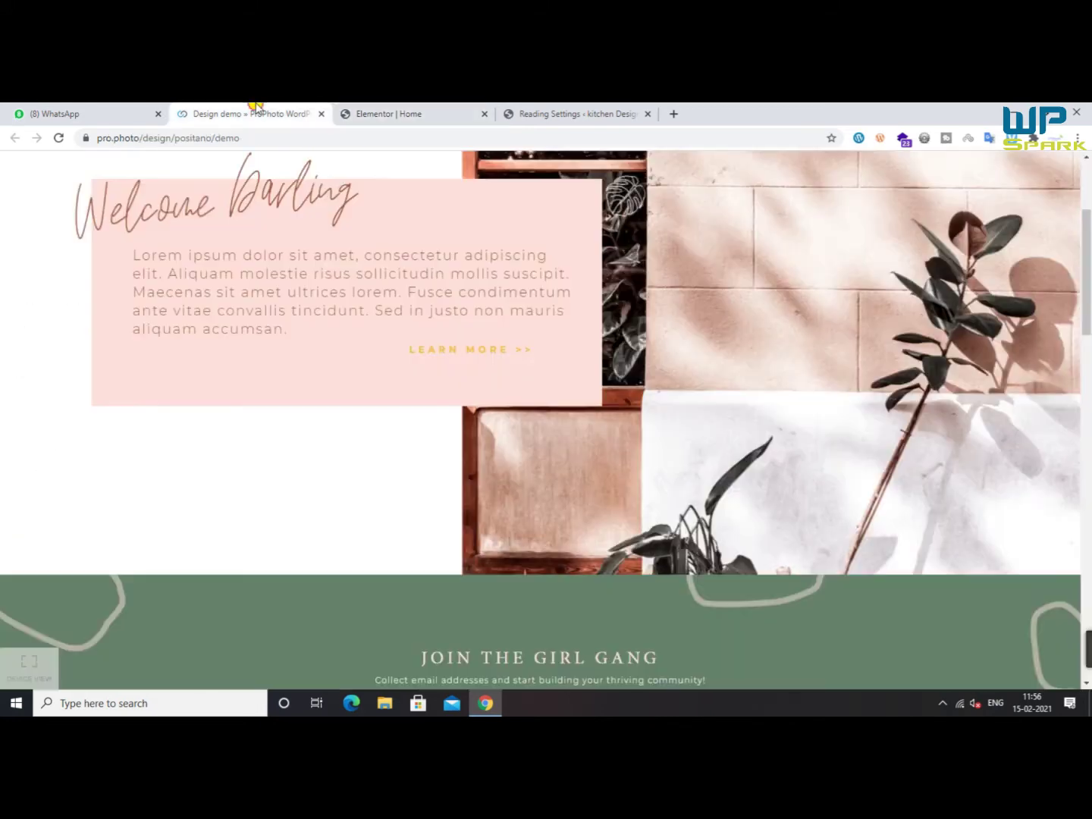
{"action": "scroll", "coordinate": [748, 369], "scroll_direction": "up", "scroll_amount": 3}
{"action": "right_click", "coordinate": [569, 296]}
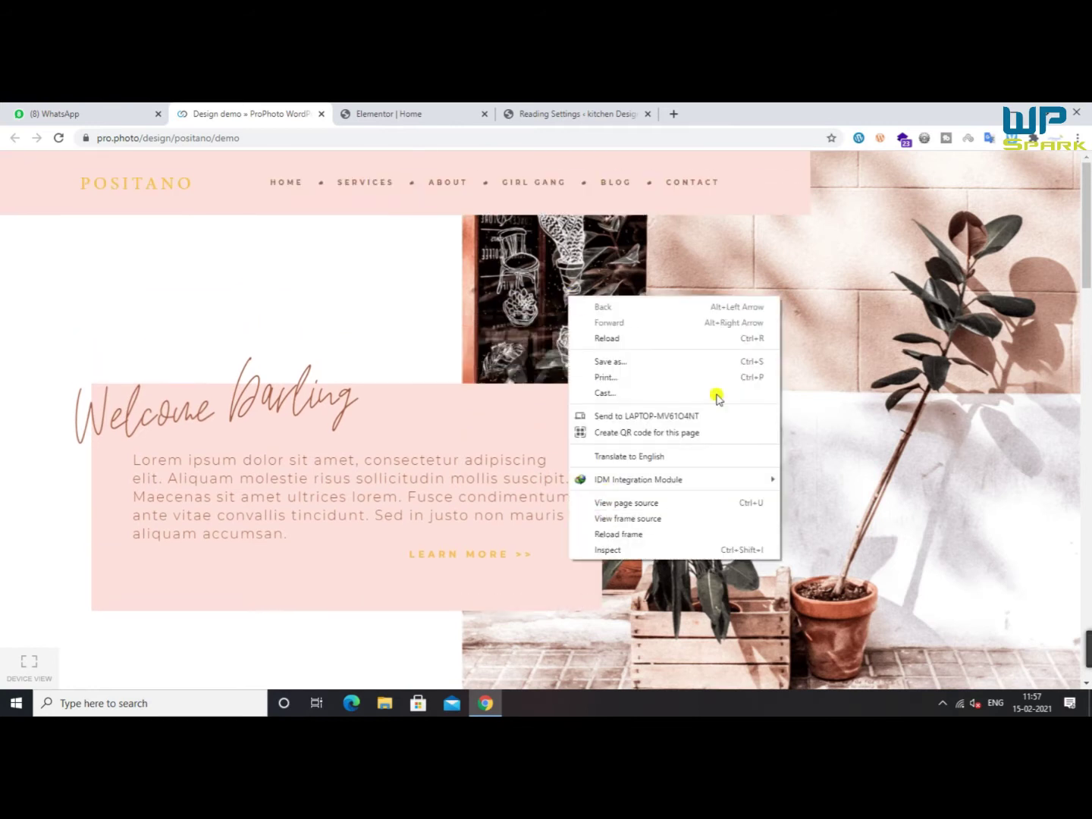
Open pixabay.com in a new tab and search its images for kitchen
{"action": "left_click", "coordinate": [673, 115]}
{"action": "type", "text": "pi"}
{"action": "key", "text": "BackSpace"}
{"action": "key", "text": "BackSpace"}
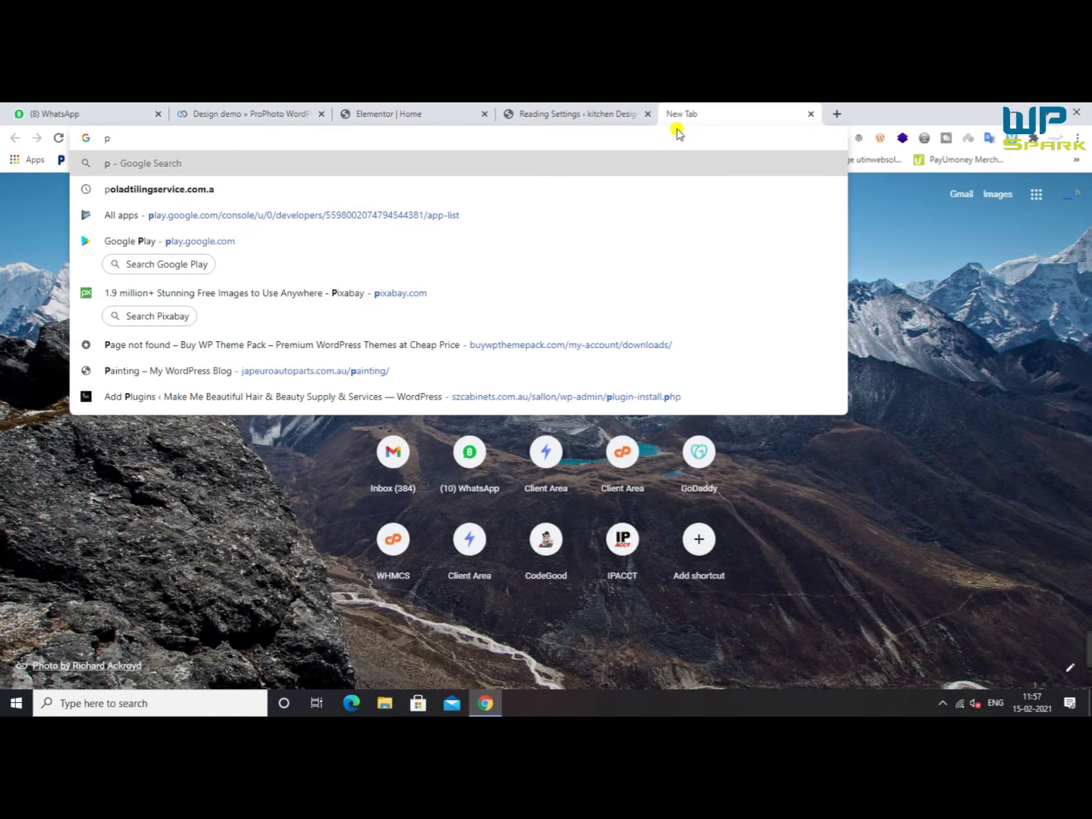
{"action": "type", "text": "i"}
{"action": "key", "text": "Return"}
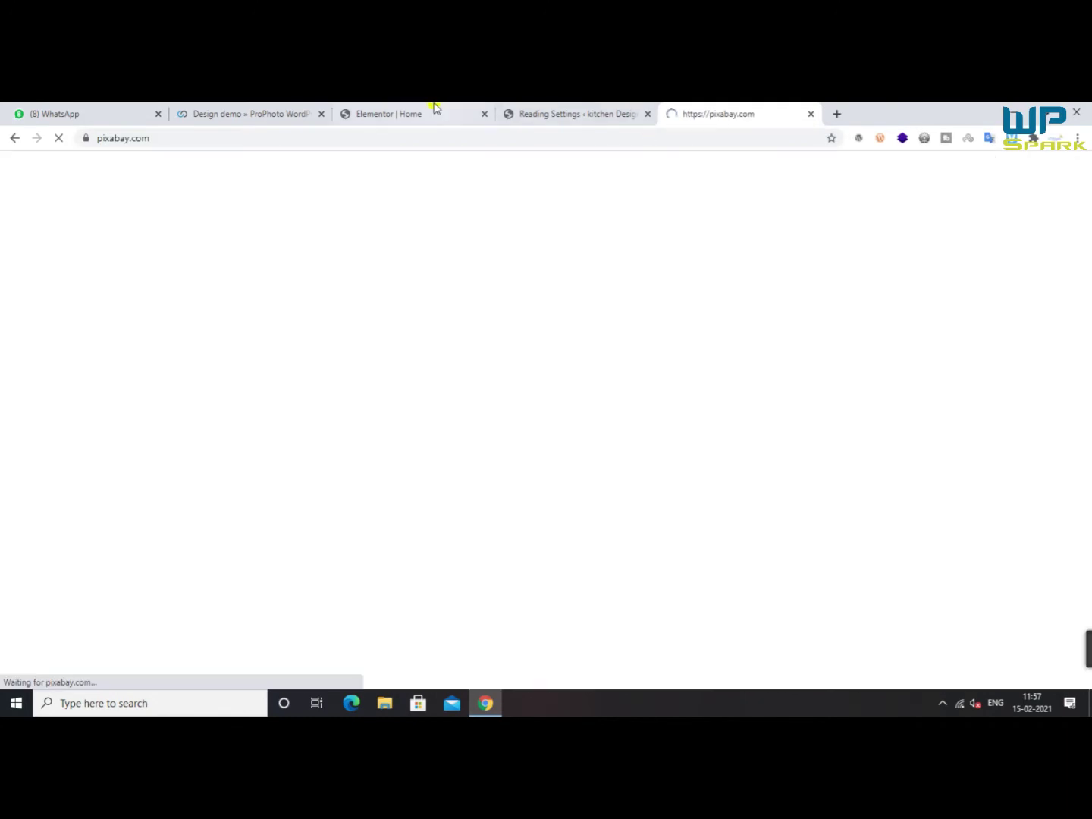
{"action": "left_click", "coordinate": [267, 107]}
{"action": "left_click", "coordinate": [683, 108]}
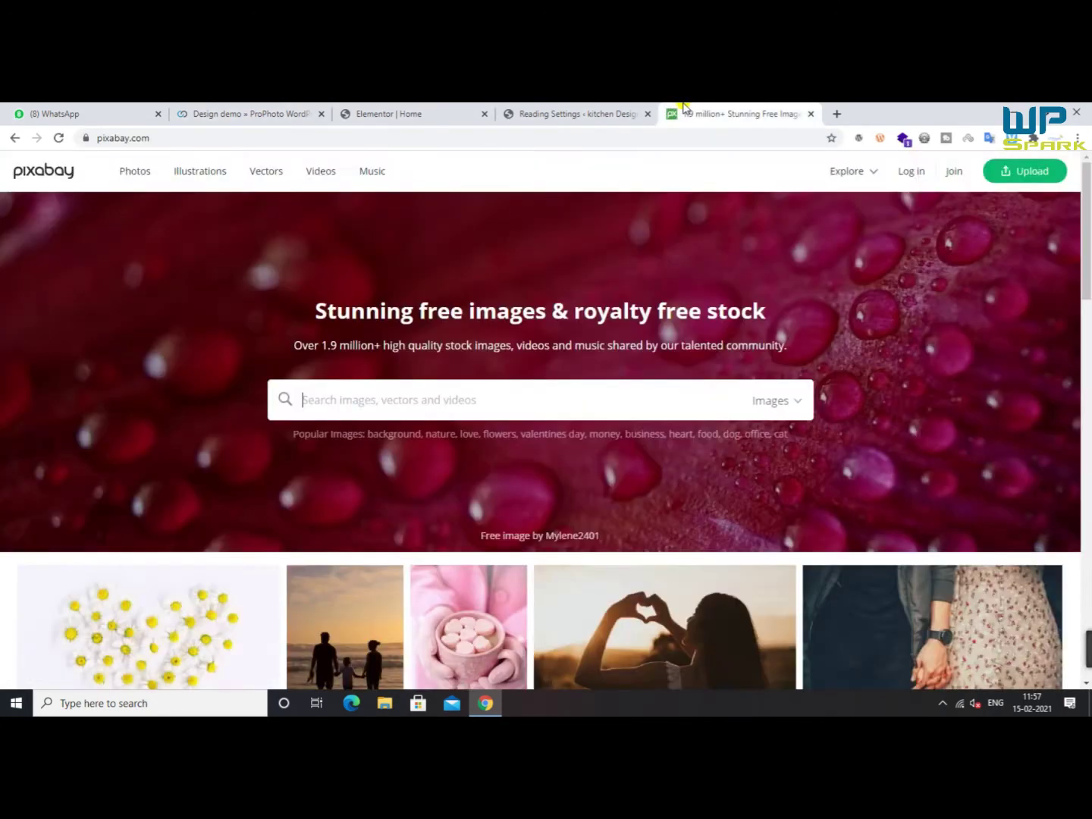
{"action": "type", "text": "kit"}
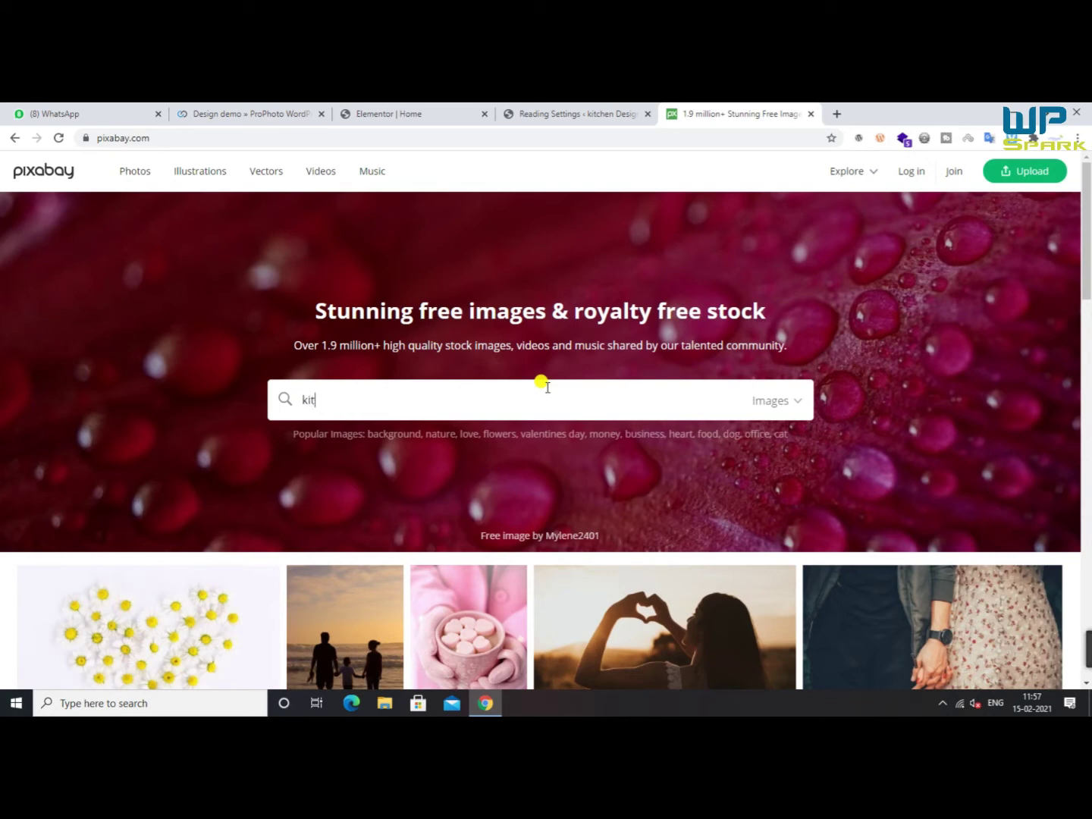
{"action": "type", "text": "chen"}
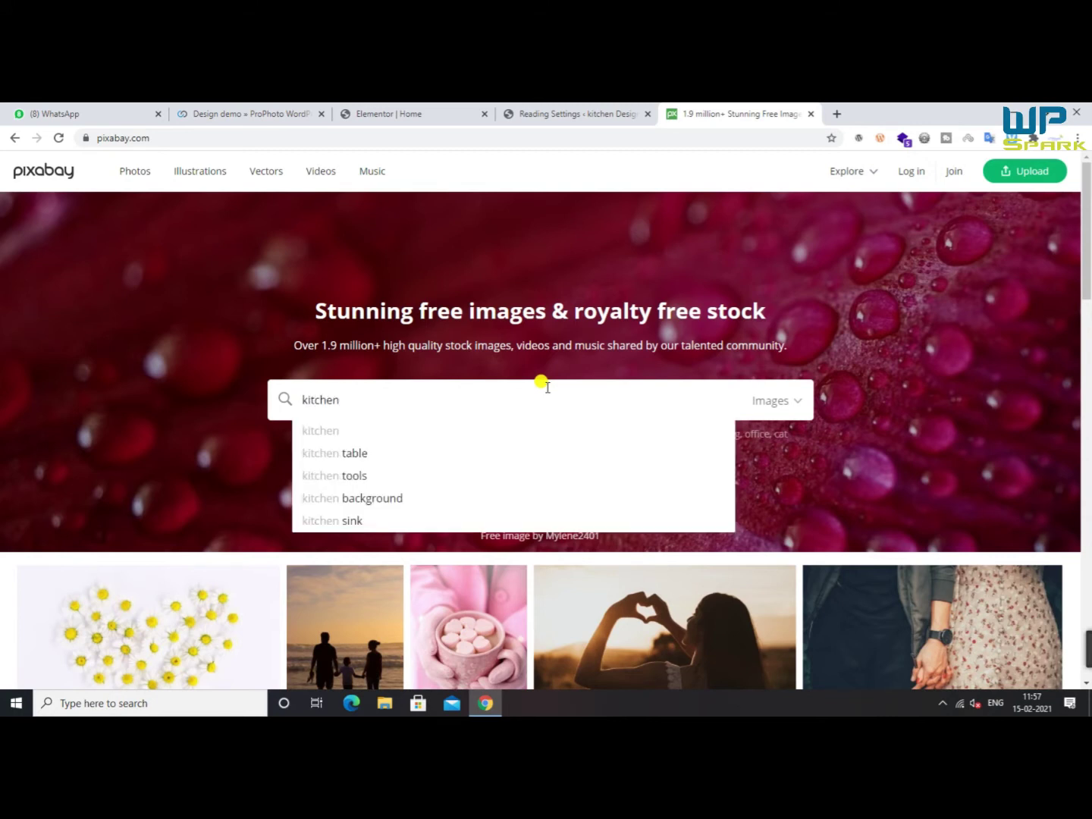
{"action": "key", "text": "Return"}
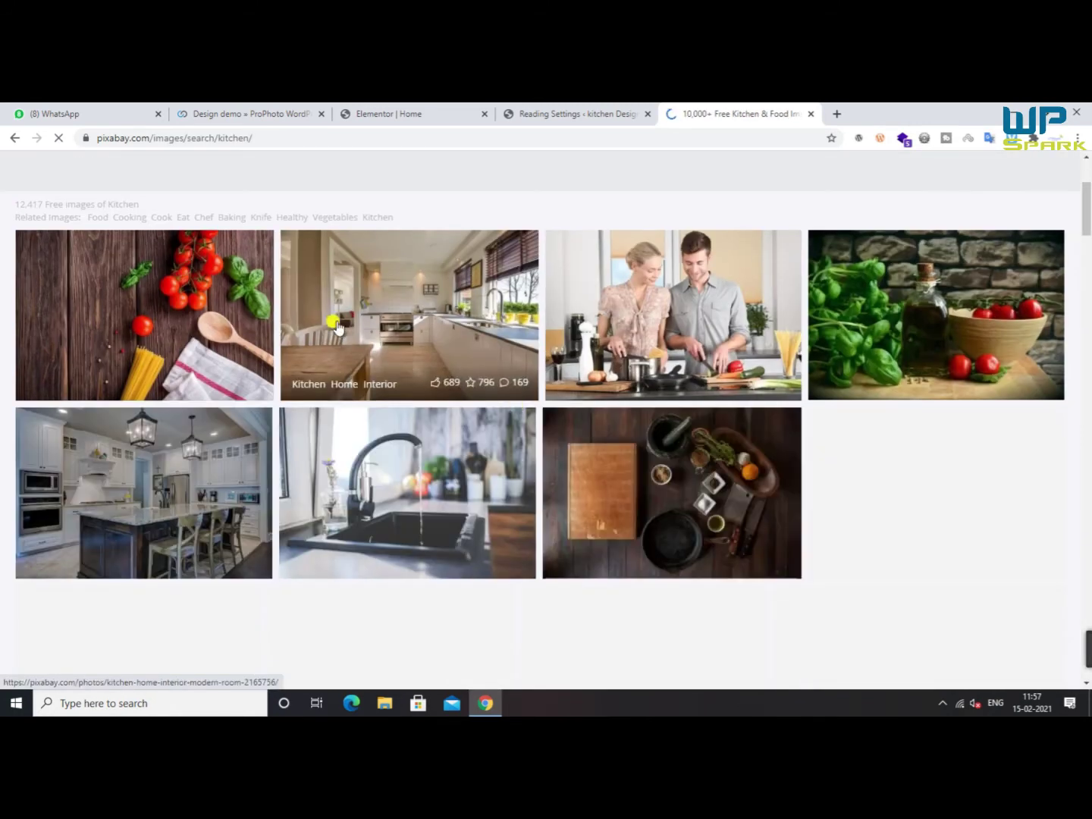
Browse the kitchen results and open the photo of a white kitchen with four wire bar stools
{"action": "scroll", "coordinate": [864, 497], "scroll_direction": "down", "scroll_amount": 1}
{"action": "scroll", "coordinate": [865, 497], "scroll_direction": "down", "scroll_amount": 5}
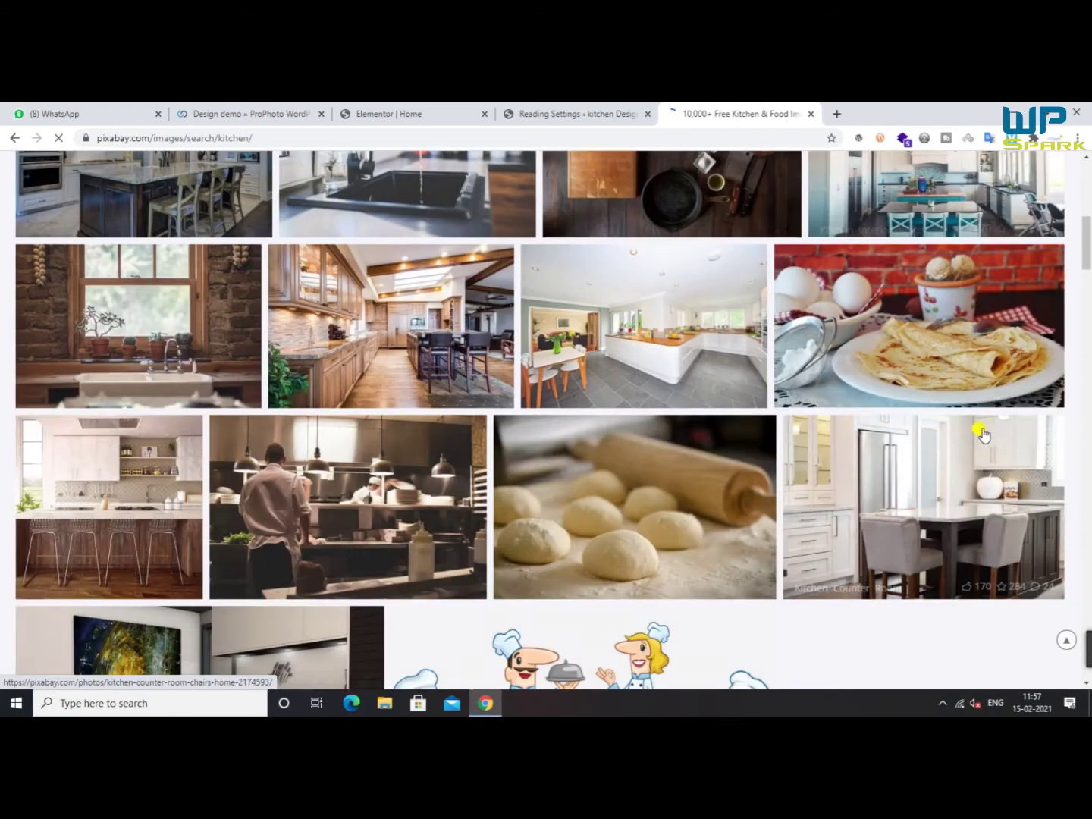
{"action": "scroll", "coordinate": [870, 311], "scroll_direction": "down", "scroll_amount": 4}
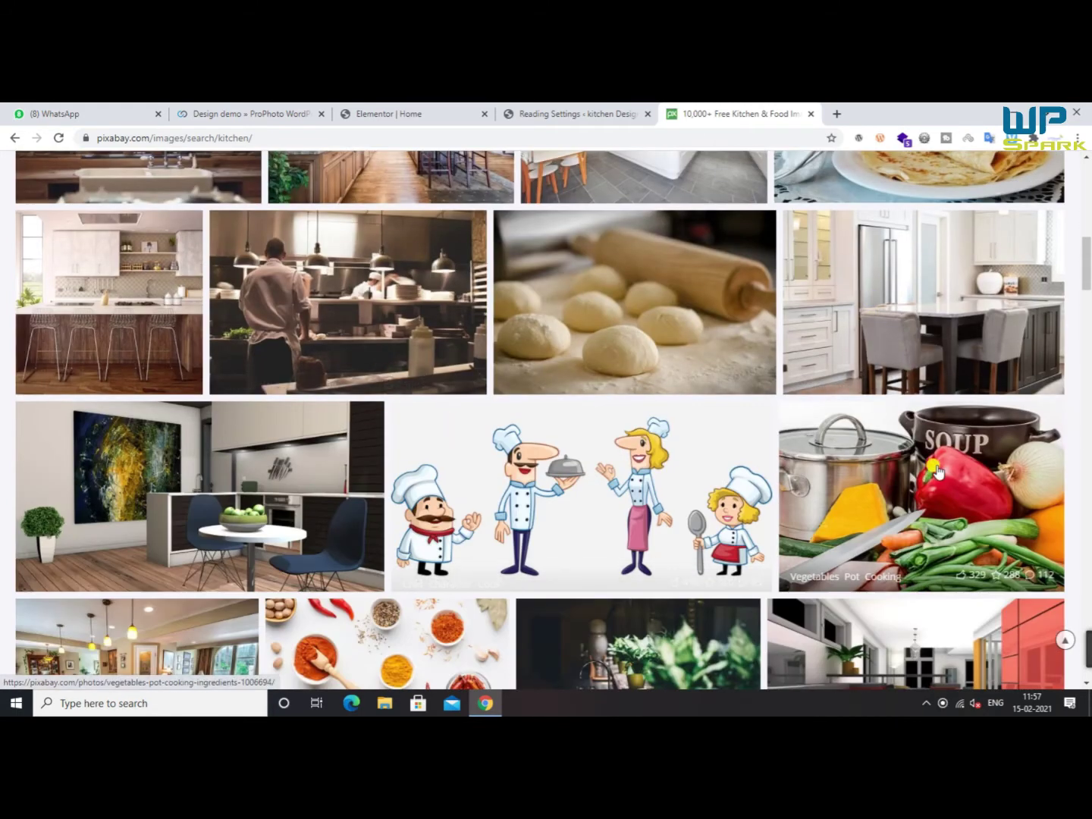
{"action": "scroll", "coordinate": [428, 403], "scroll_direction": "up", "scroll_amount": 2}
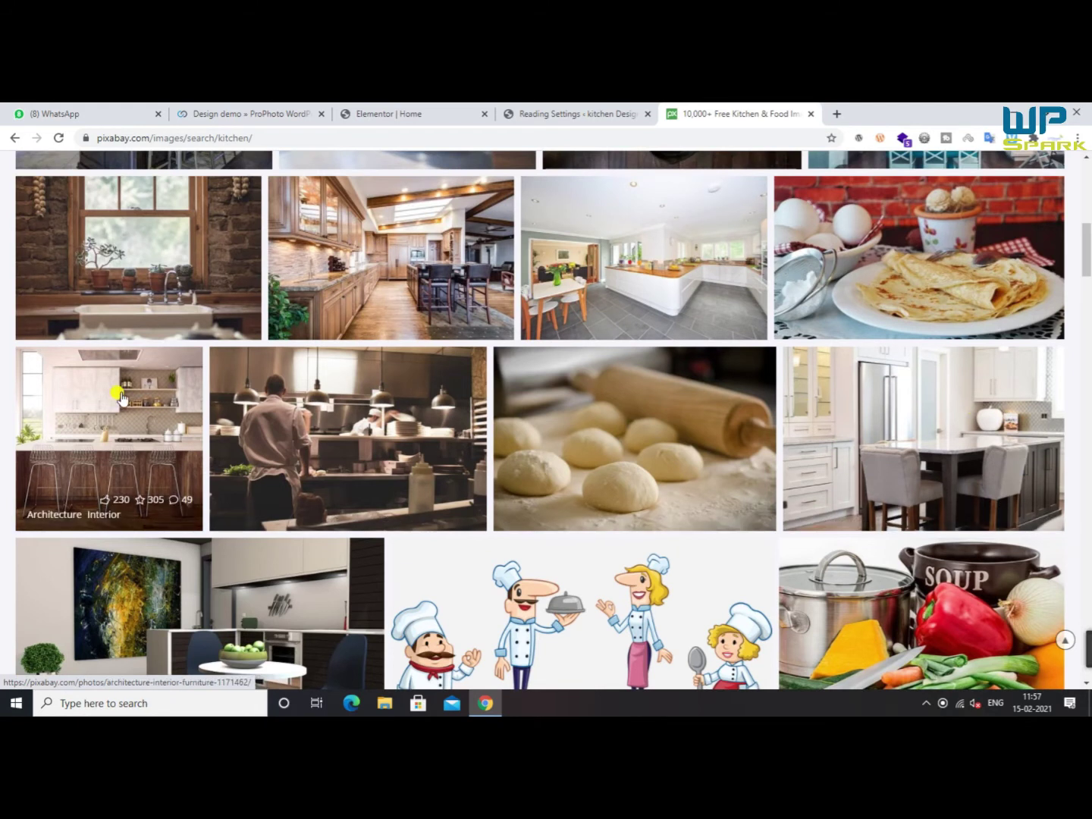
{"action": "left_click", "coordinate": [170, 414]}
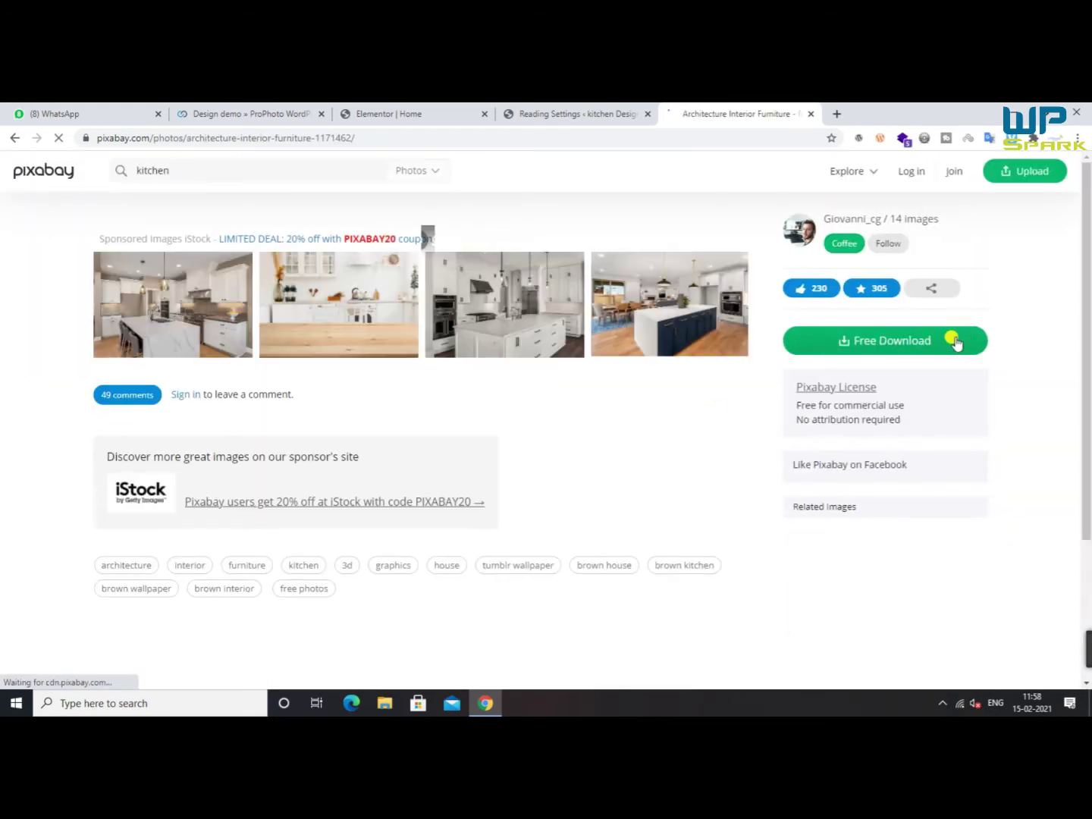
Download the bar-stool kitchen photo as a 1280×1262 JPG, completing the captcha check
{"action": "left_click", "coordinate": [872, 342]}
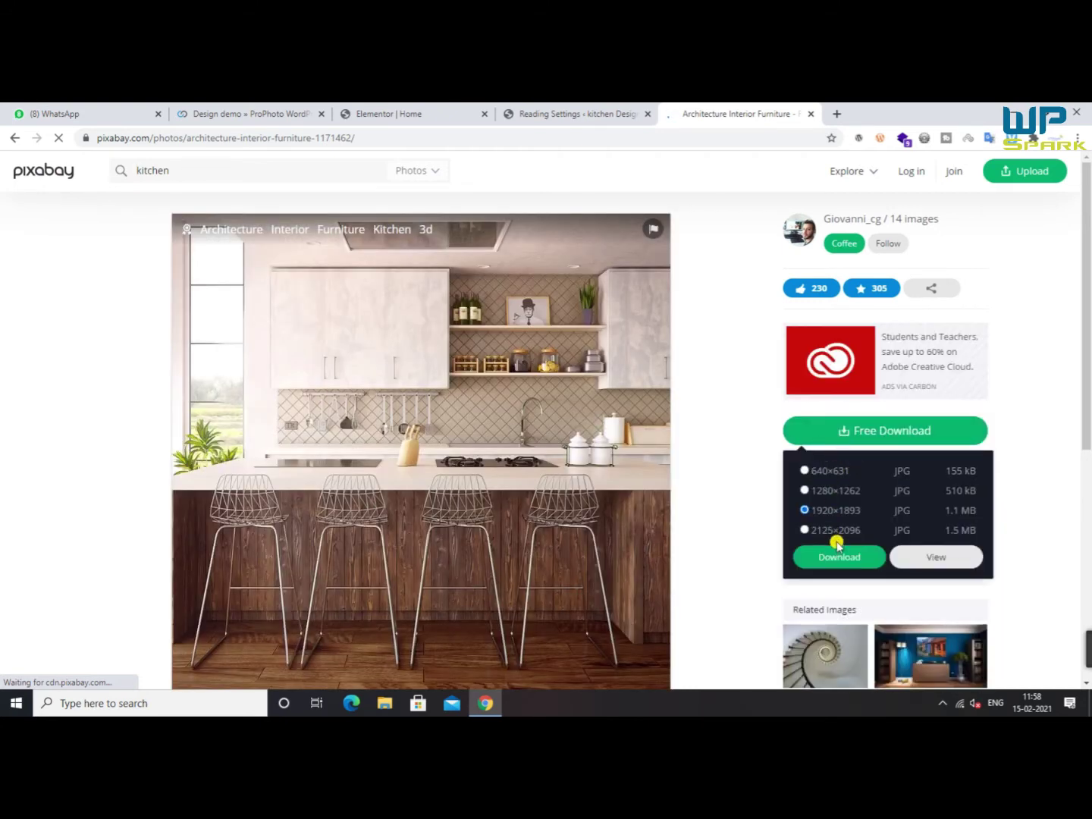
{"action": "left_click", "coordinate": [820, 492]}
{"action": "left_click", "coordinate": [835, 559]}
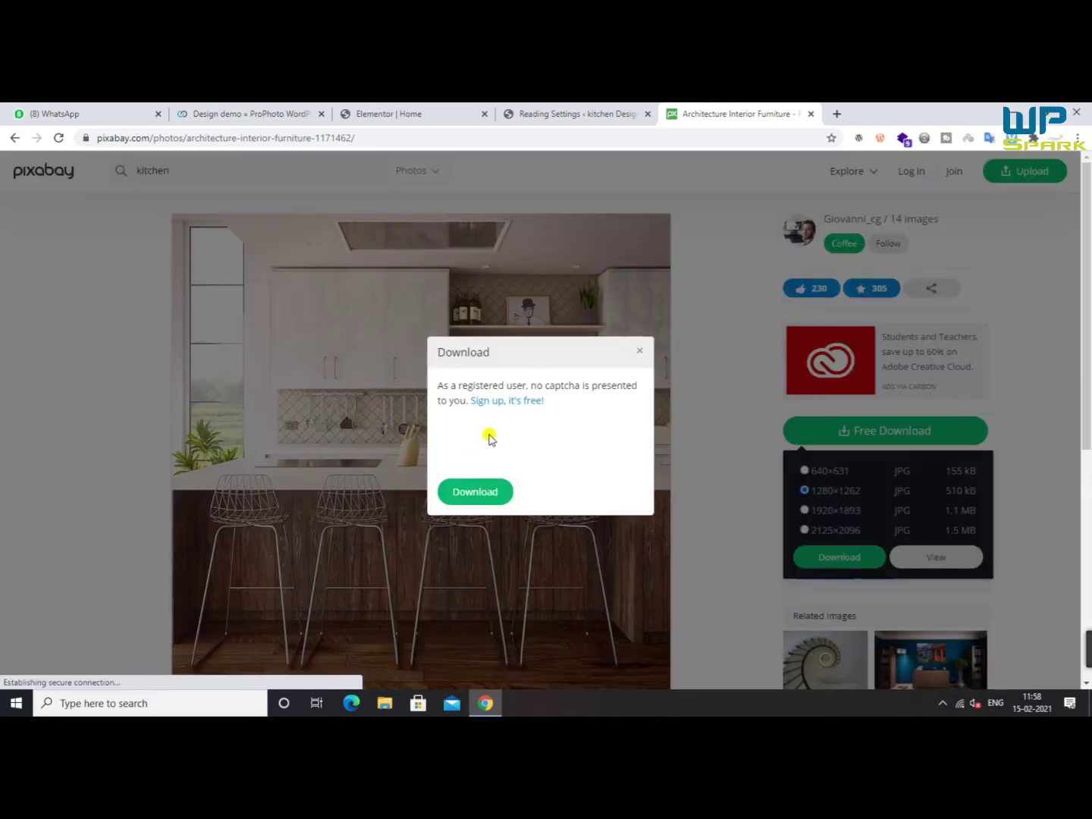
{"action": "left_click", "coordinate": [452, 441]}
{"action": "left_click", "coordinate": [475, 493]}
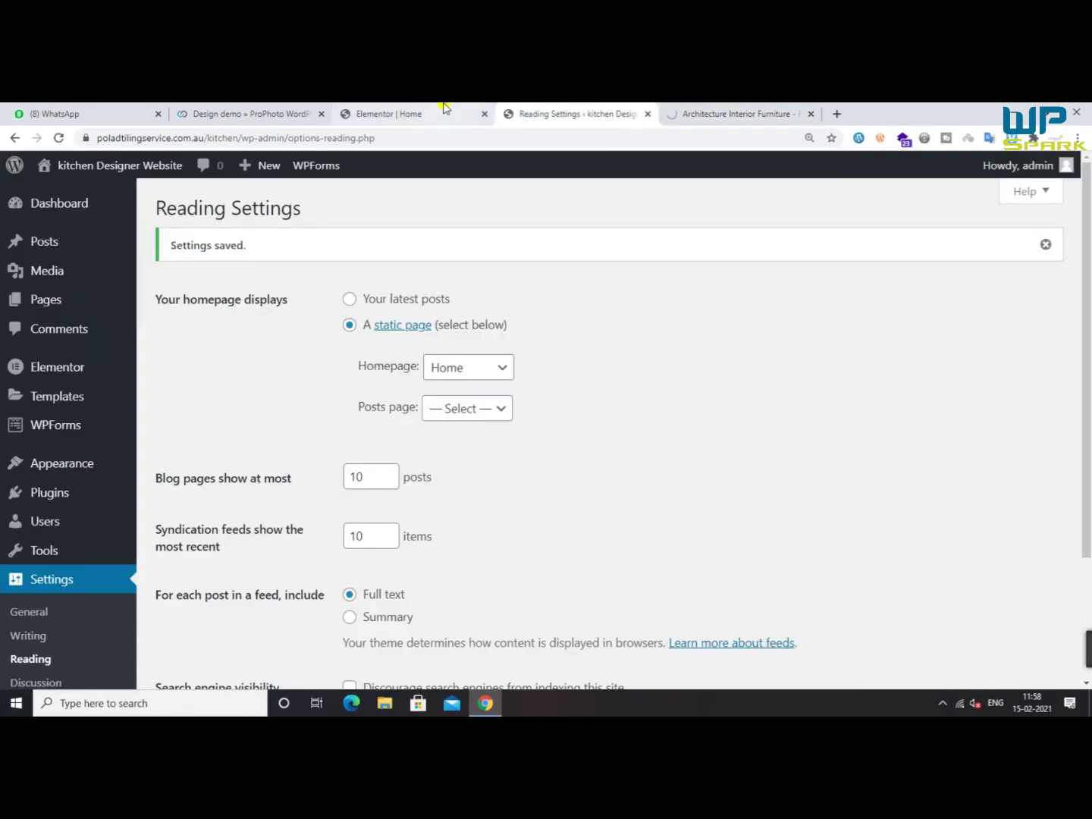
Return to the Elementor editor, dismiss the Meet Right Click tip and open the two-column section's settings
{"action": "left_click", "coordinate": [455, 114]}
{"action": "left_click", "coordinate": [686, 112]}
{"action": "left_click", "coordinate": [314, 108]}
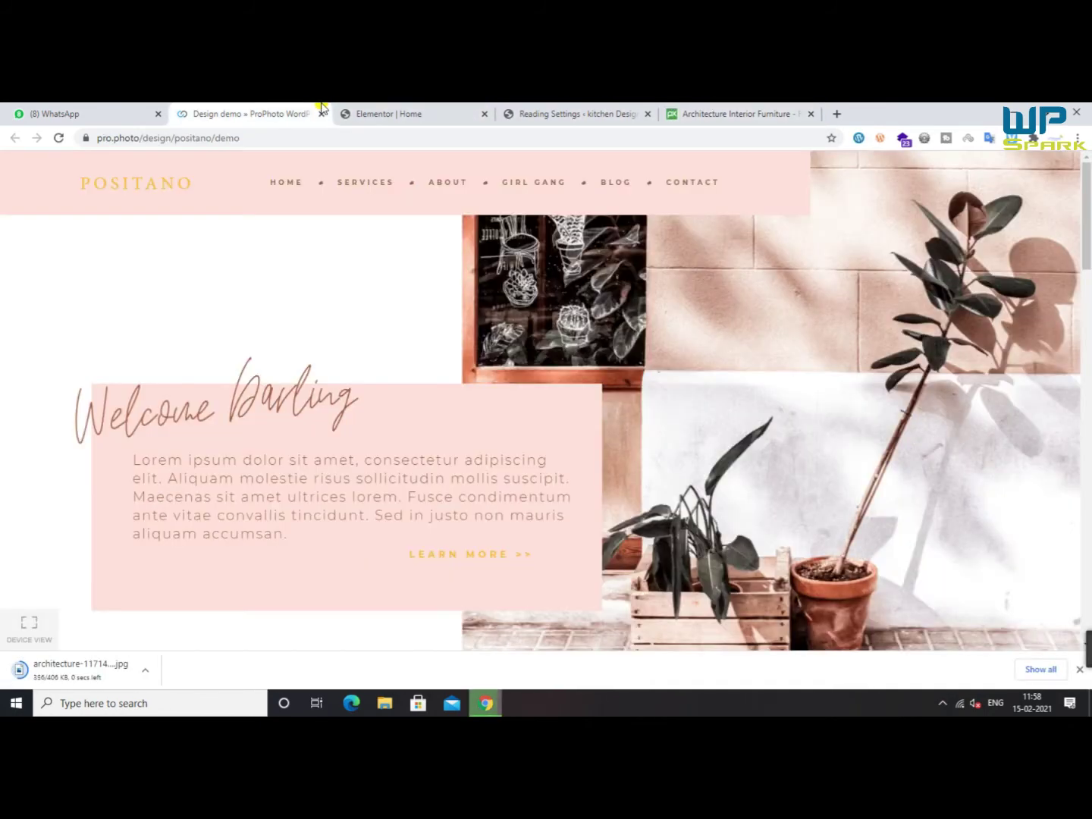
{"action": "left_click", "coordinate": [395, 114]}
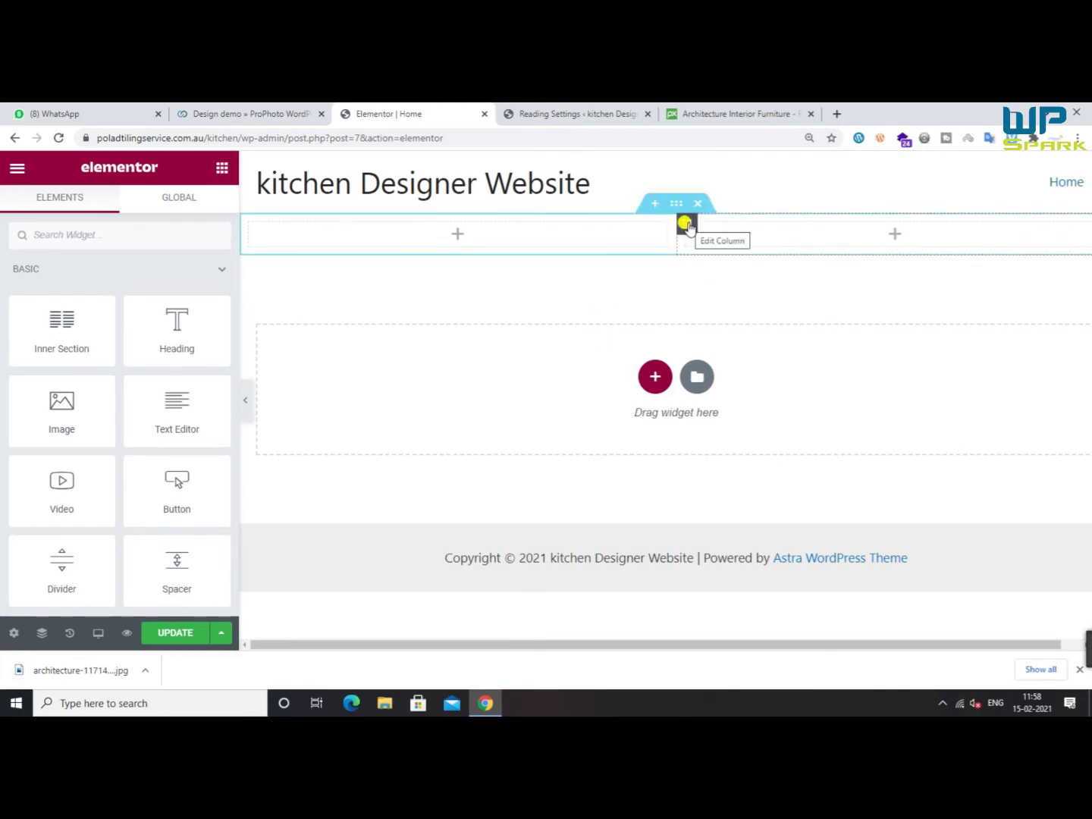
{"action": "left_click", "coordinate": [686, 226]}
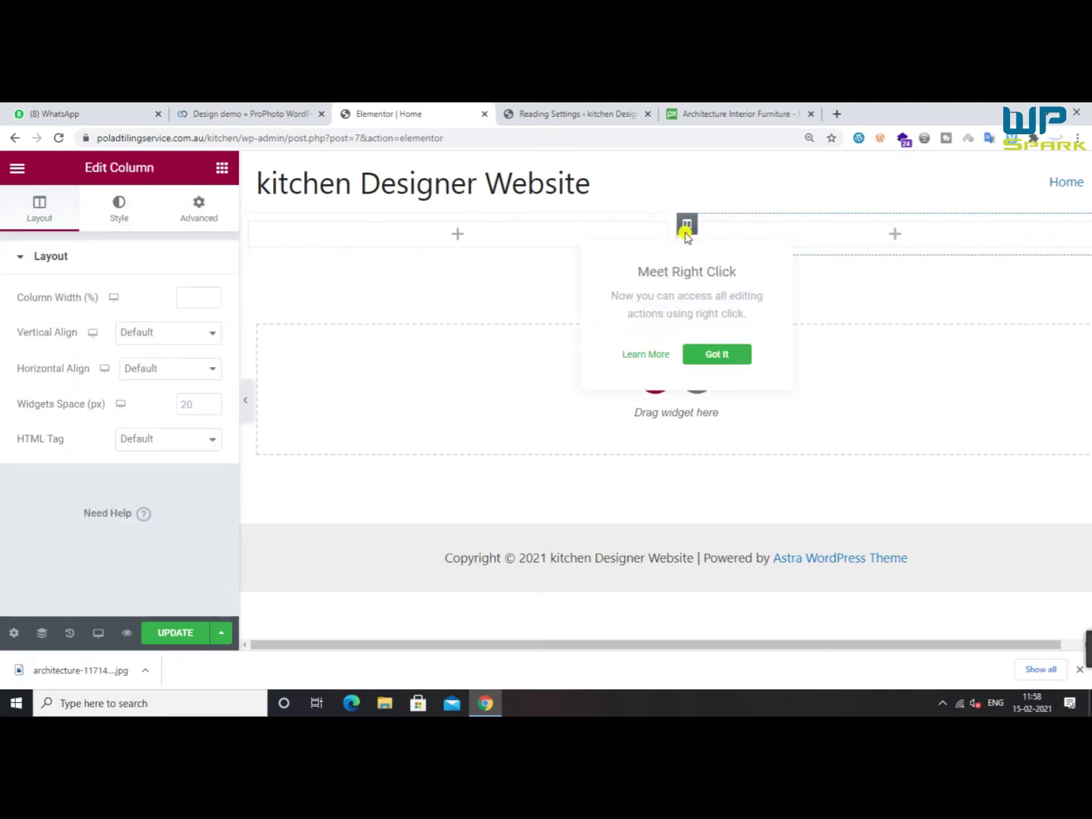
{"action": "left_click", "coordinate": [716, 354]}
{"action": "left_click", "coordinate": [672, 205]}
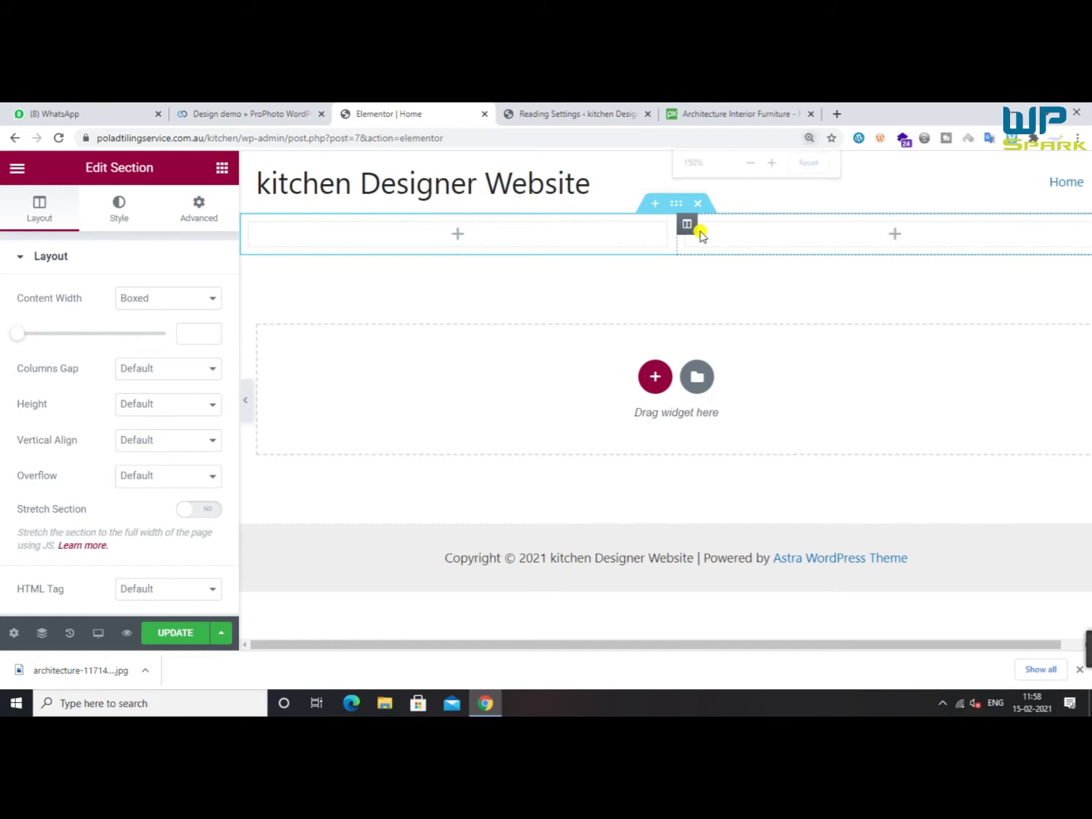
{"action": "scroll", "coordinate": [702, 236], "scroll_direction": "up", "scroll_amount": 2}
{"action": "left_click", "coordinate": [841, 293]}
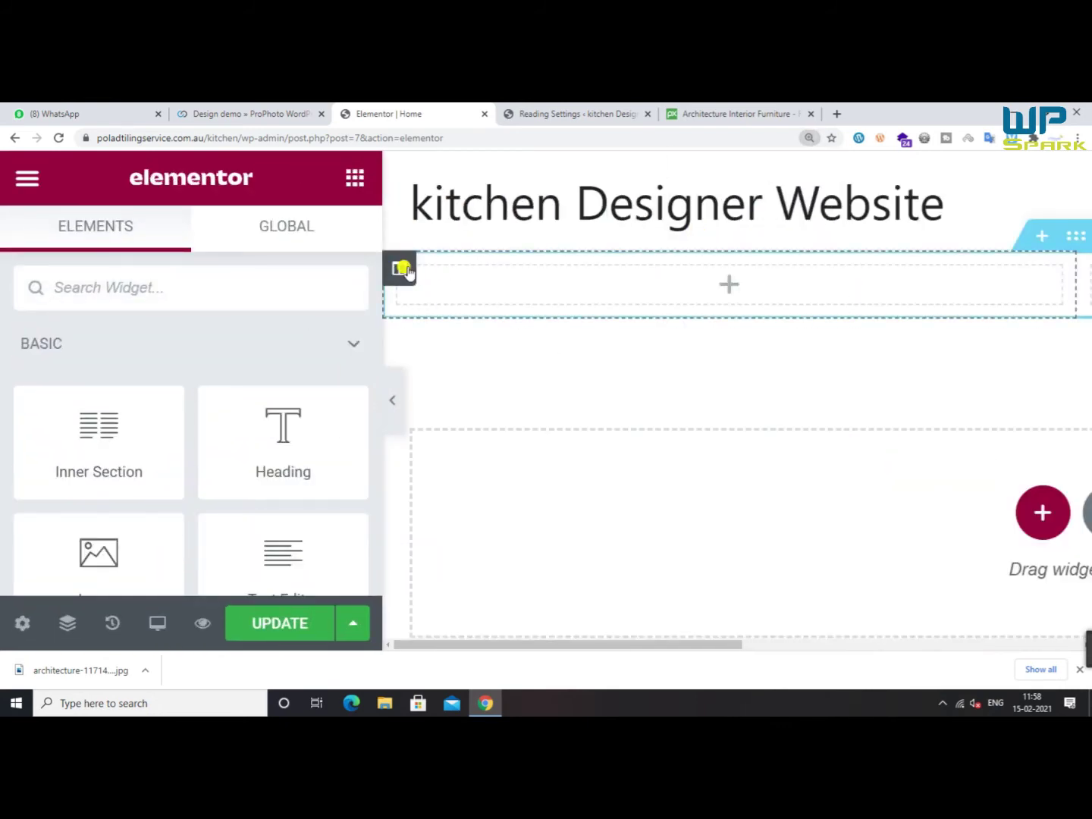
{"action": "scroll", "coordinate": [403, 269], "scroll_direction": "down", "scroll_amount": 4}
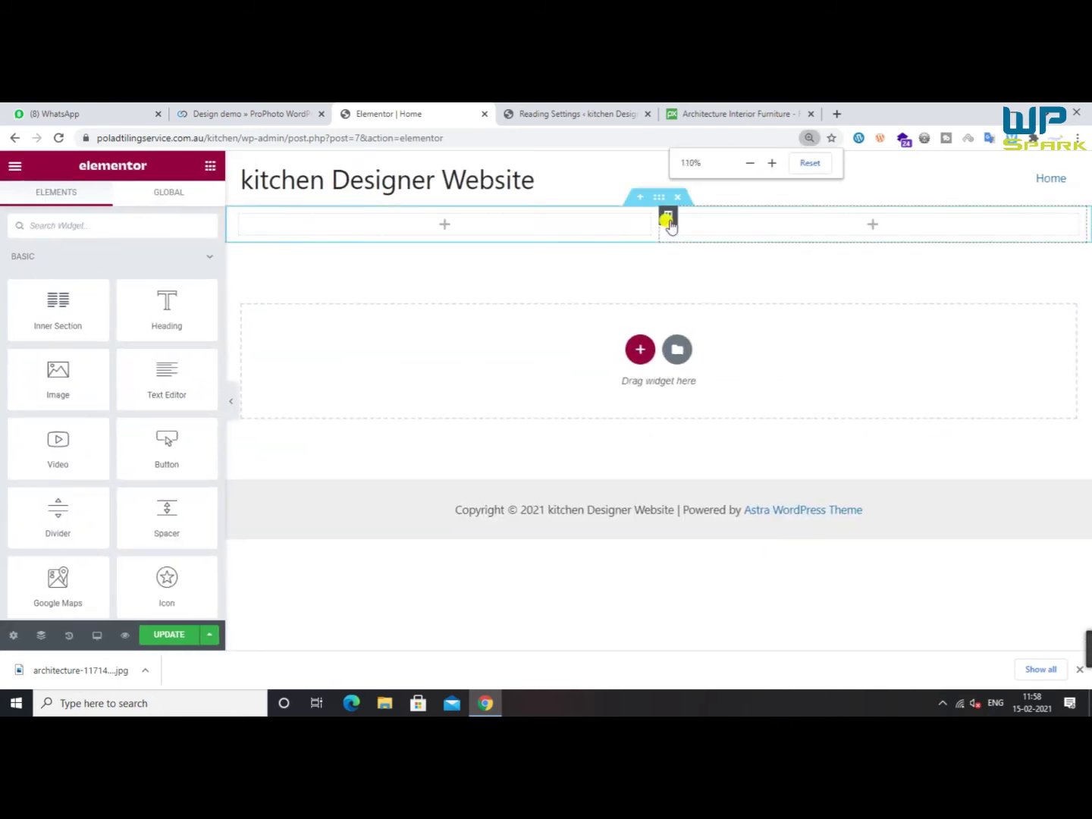
{"action": "left_click", "coordinate": [668, 220]}
{"action": "scroll", "coordinate": [622, 390], "scroll_direction": "up", "scroll_amount": 2}
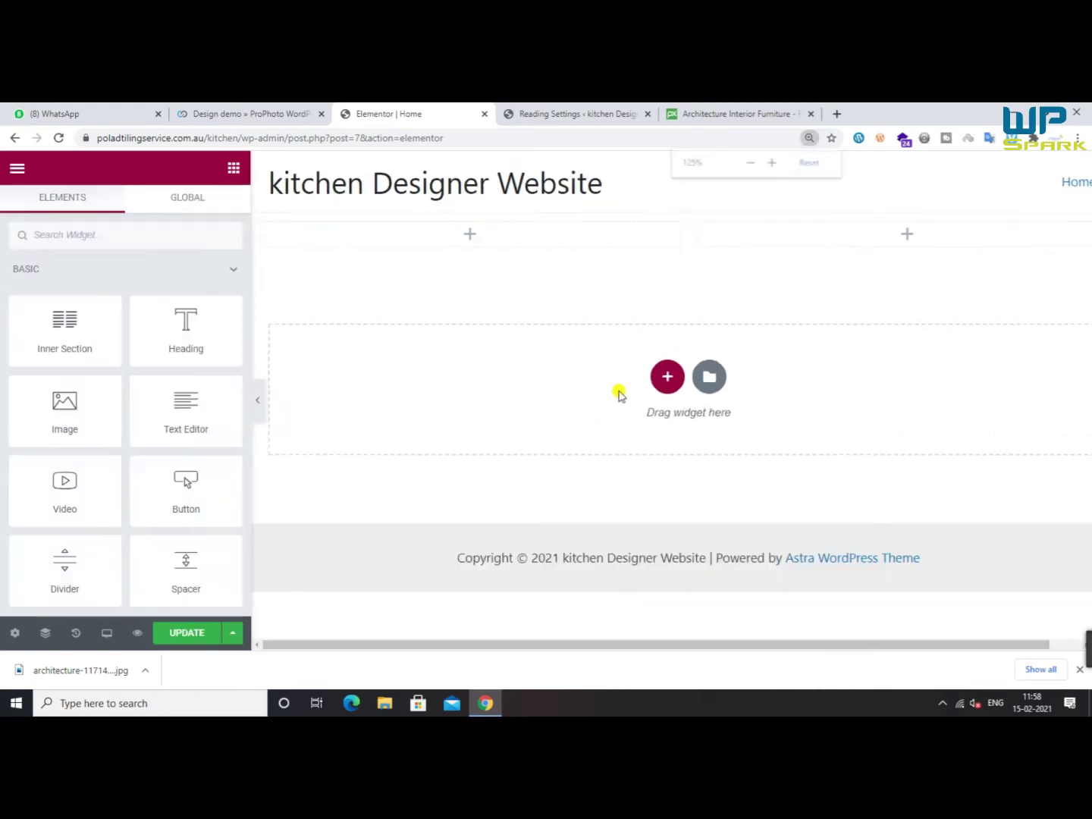
{"action": "scroll", "coordinate": [588, 498], "scroll_direction": "down", "scroll_amount": 1}
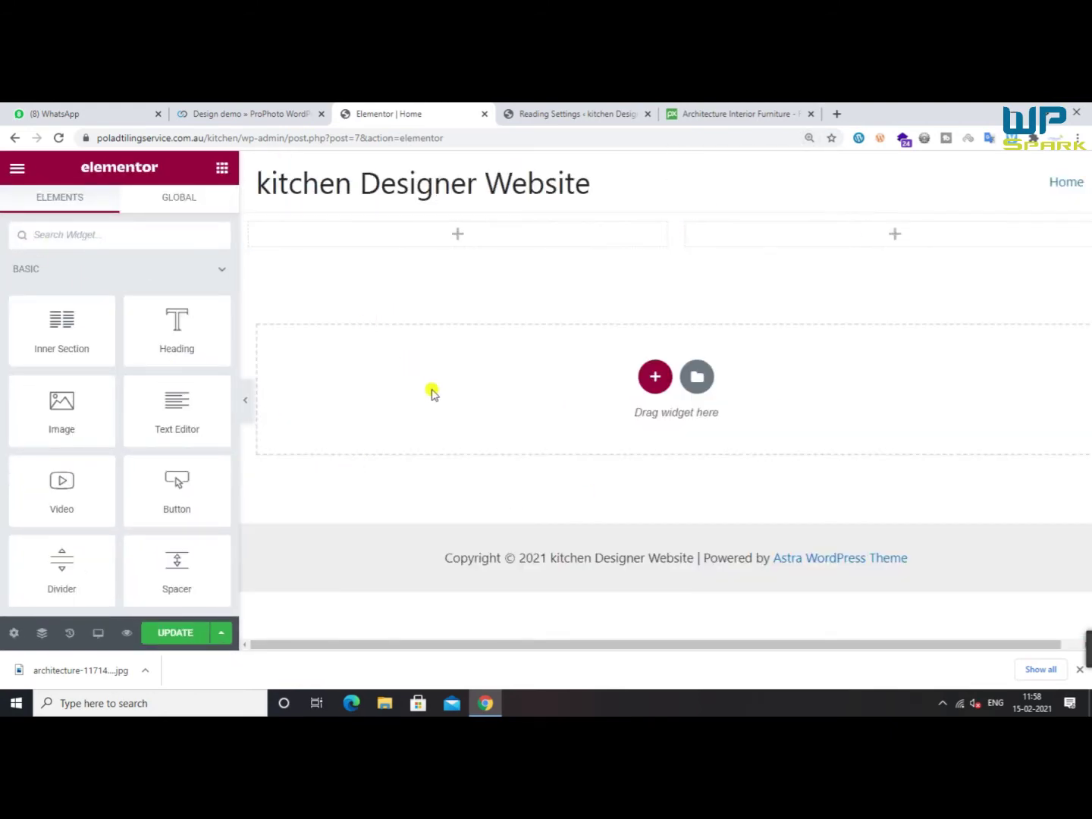
{"action": "scroll", "coordinate": [431, 390], "scroll_direction": "down", "scroll_amount": 1}
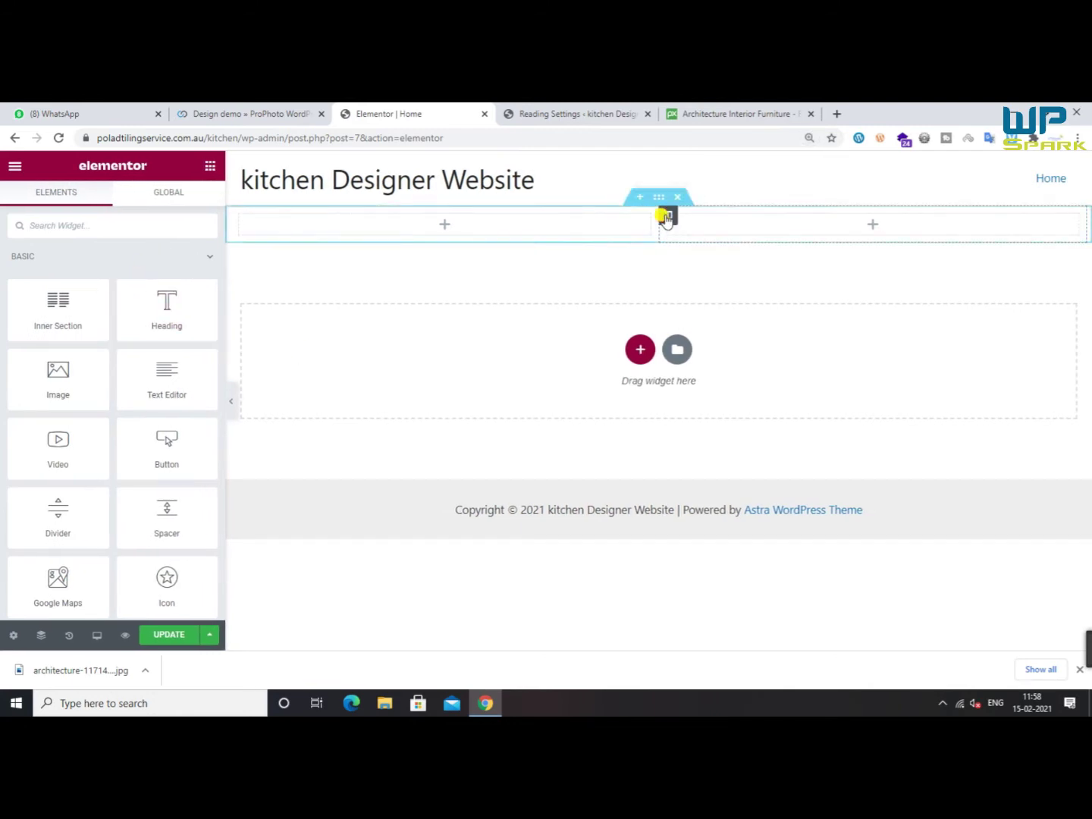
Give the right column a classic background with the downloaded kitchen photo, uploading architecture-1171462_1280.jpg to the media library
{"action": "left_click", "coordinate": [667, 218]}
{"action": "left_click", "coordinate": [131, 207]}
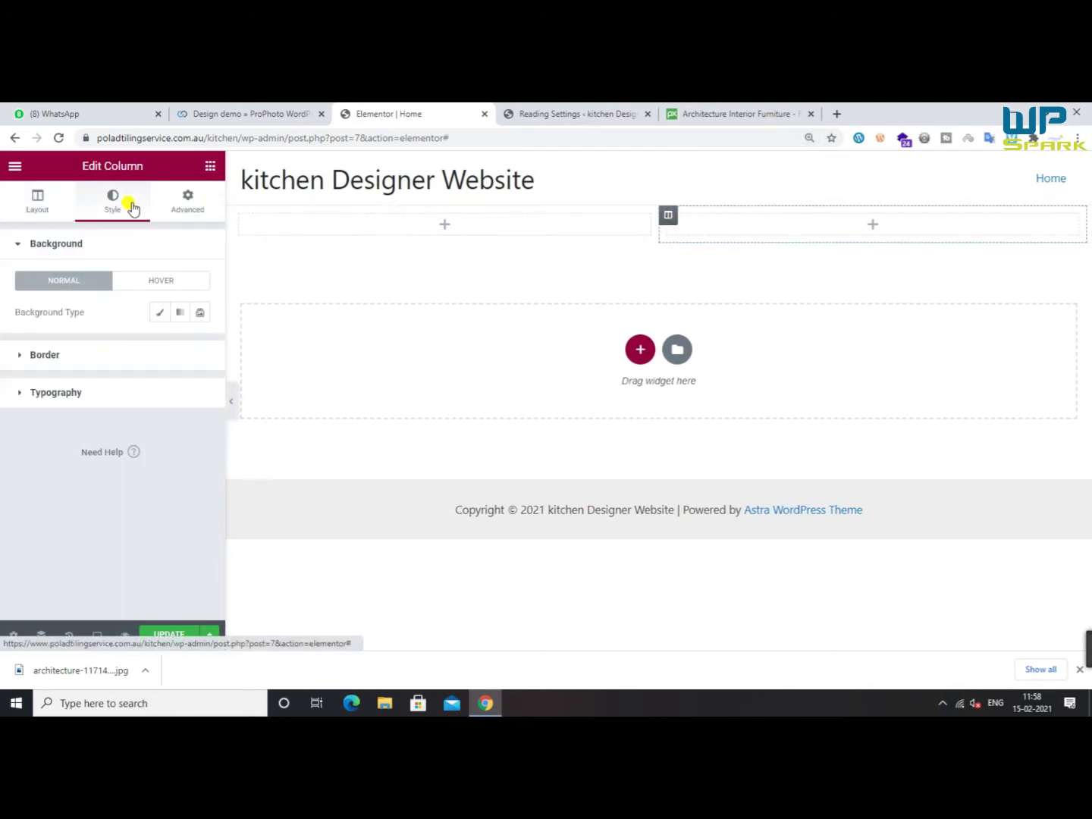
{"action": "left_click", "coordinate": [159, 312]}
{"action": "left_click", "coordinate": [87, 402]}
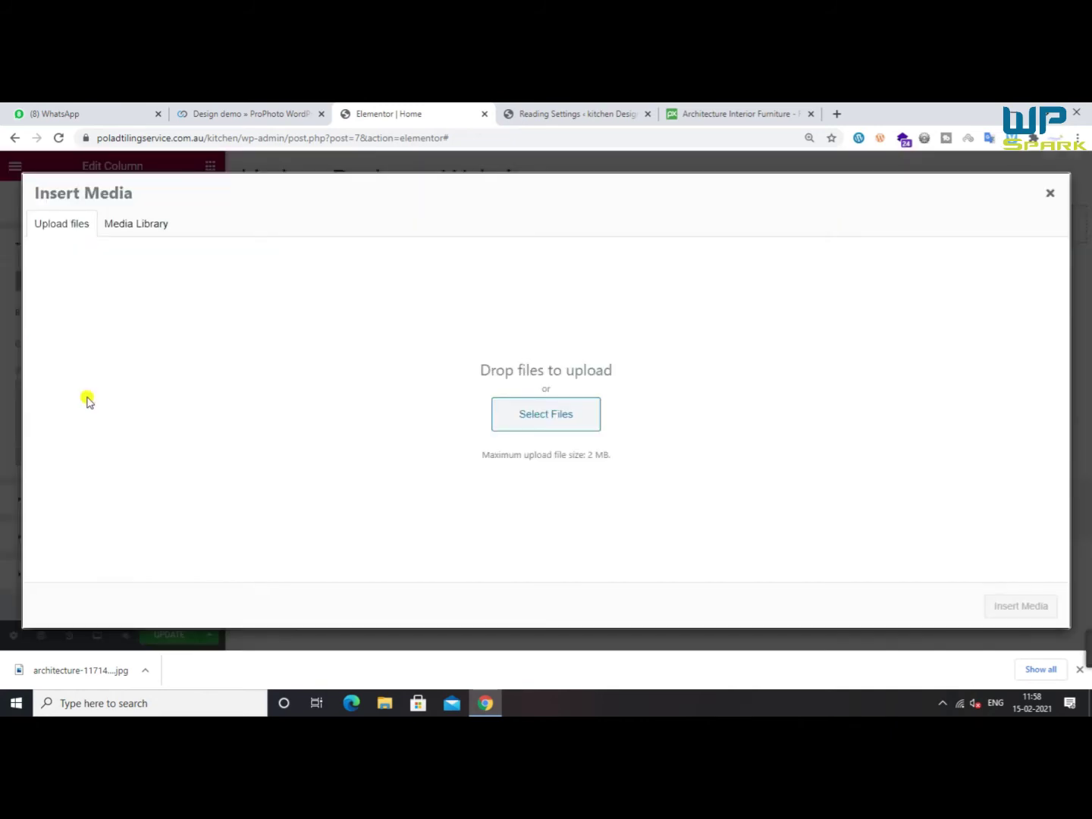
{"action": "left_click_drag", "start_coordinate": [76, 670], "coordinate": [531, 434]}
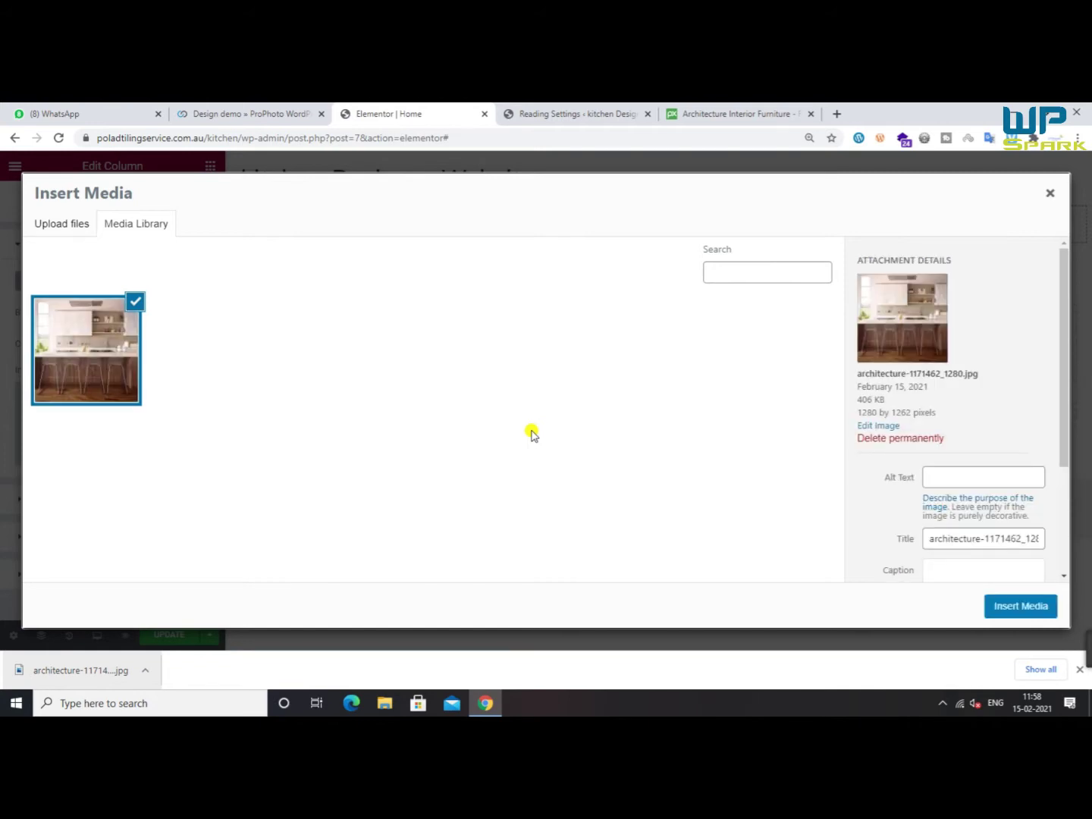
{"action": "left_click", "coordinate": [1026, 606]}
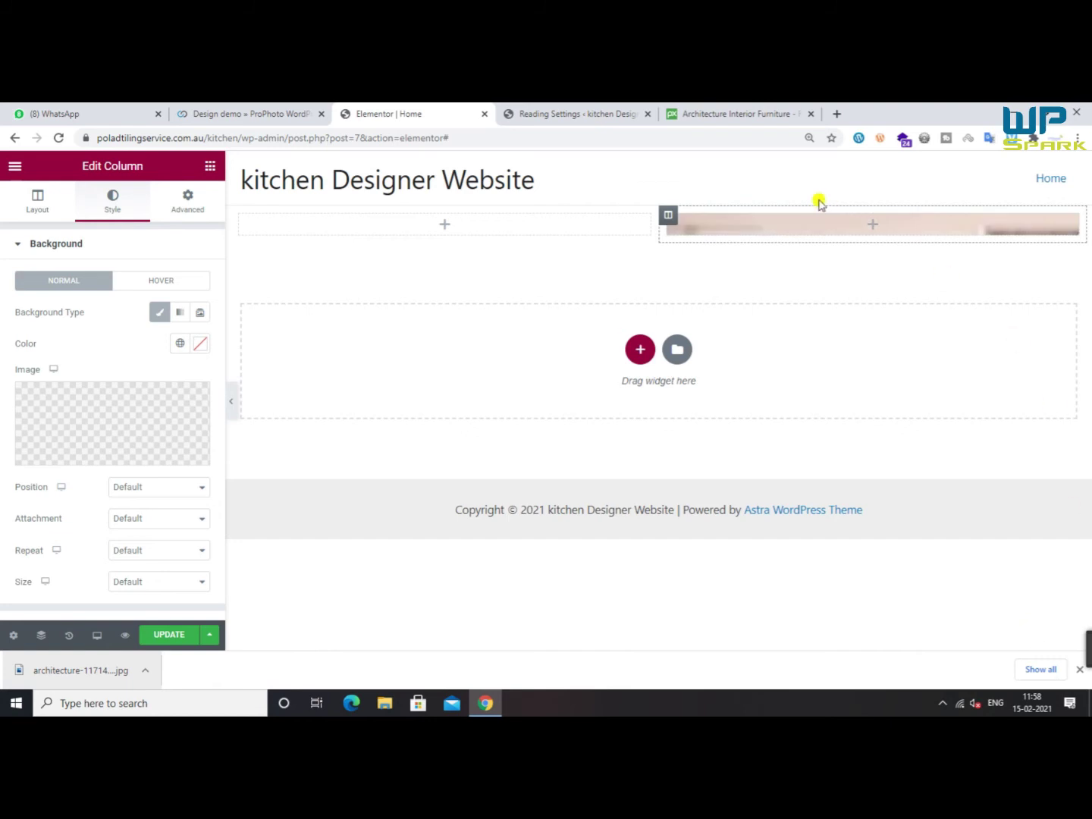
Unlink the right column's padding and set it to 100 px top and bottom, 0 right and left
{"action": "left_click", "coordinate": [188, 211]}
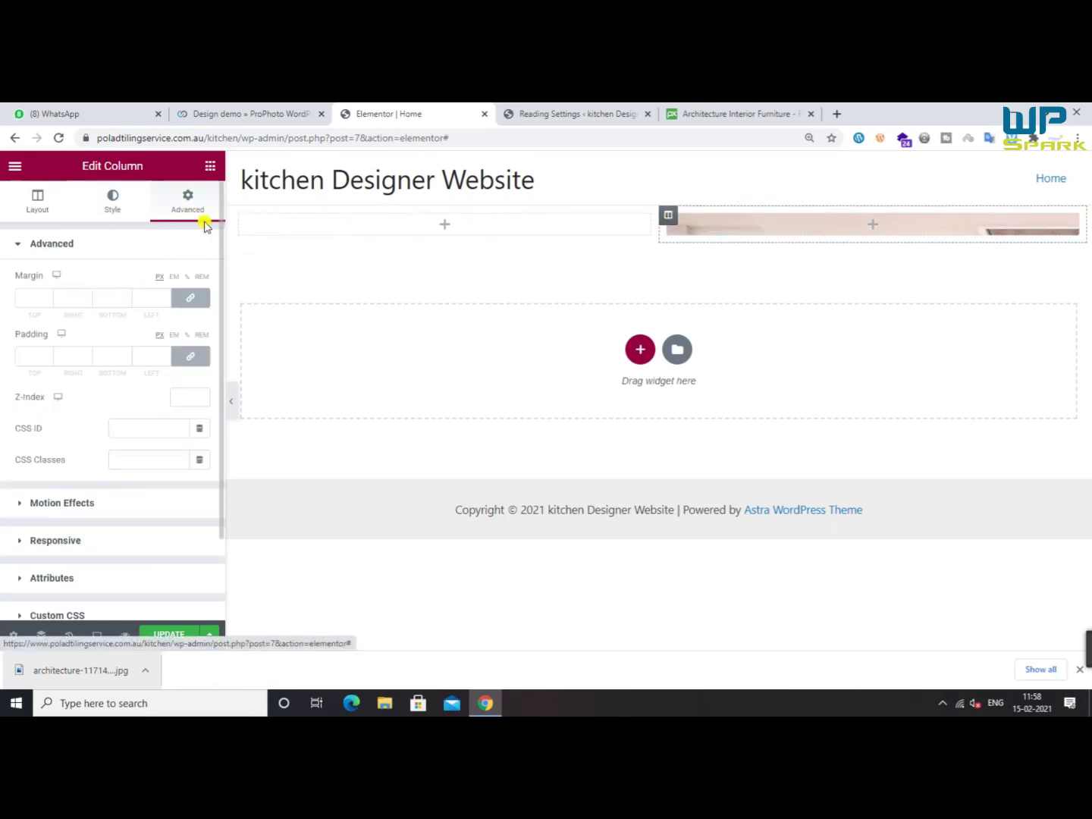
{"action": "left_click", "coordinate": [190, 355]}
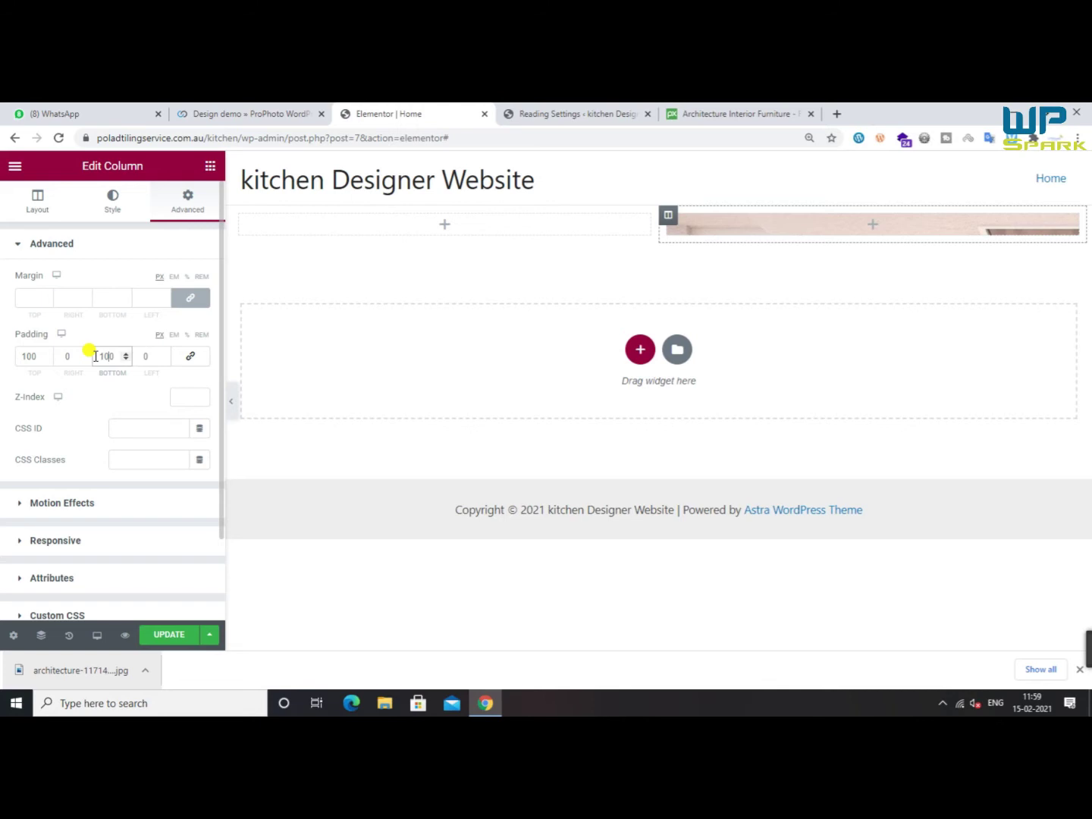
{"action": "left_click", "coordinate": [452, 225]}
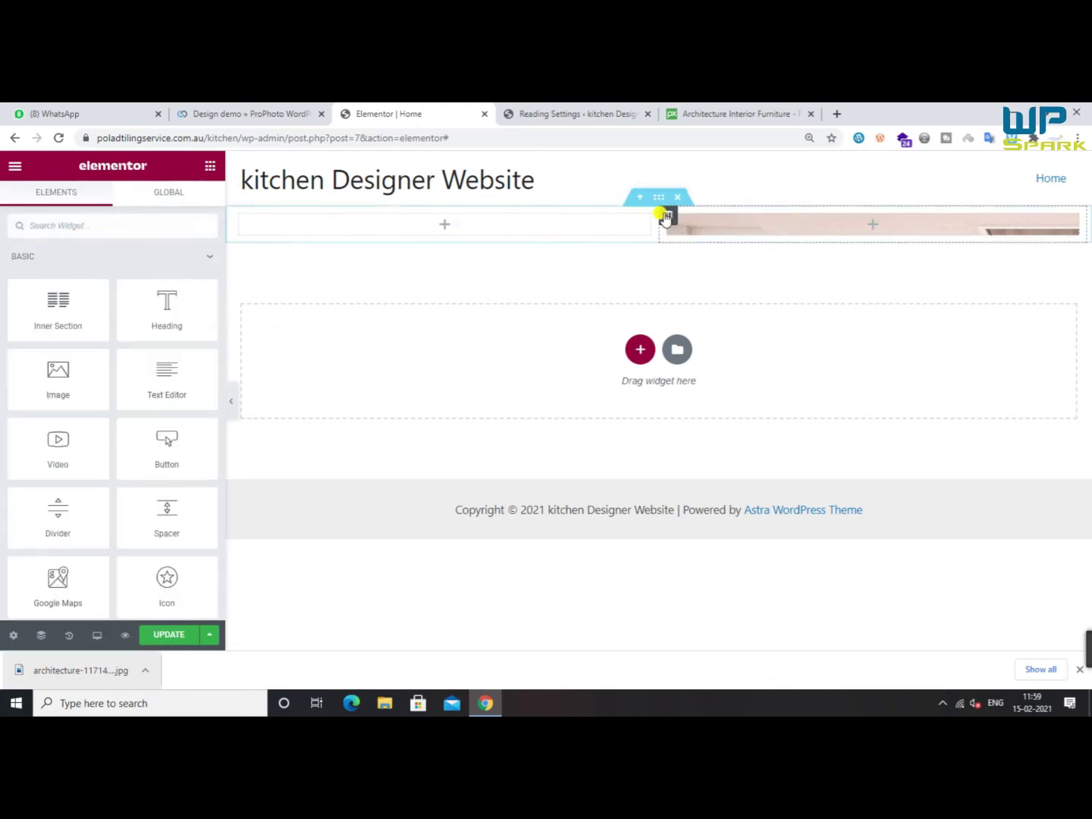
Set the two-column section's content width to Full Width
{"action": "left_click", "coordinate": [558, 220]}
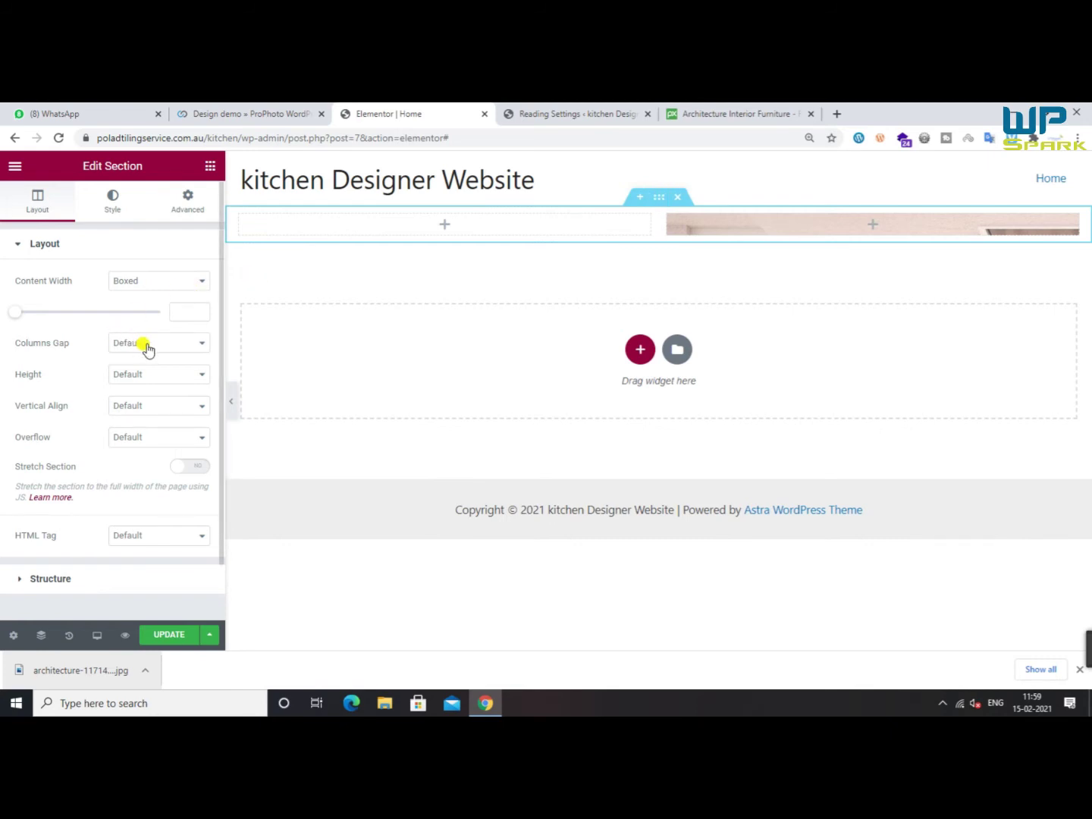
{"action": "left_click", "coordinate": [130, 282]}
{"action": "left_click", "coordinate": [133, 309]}
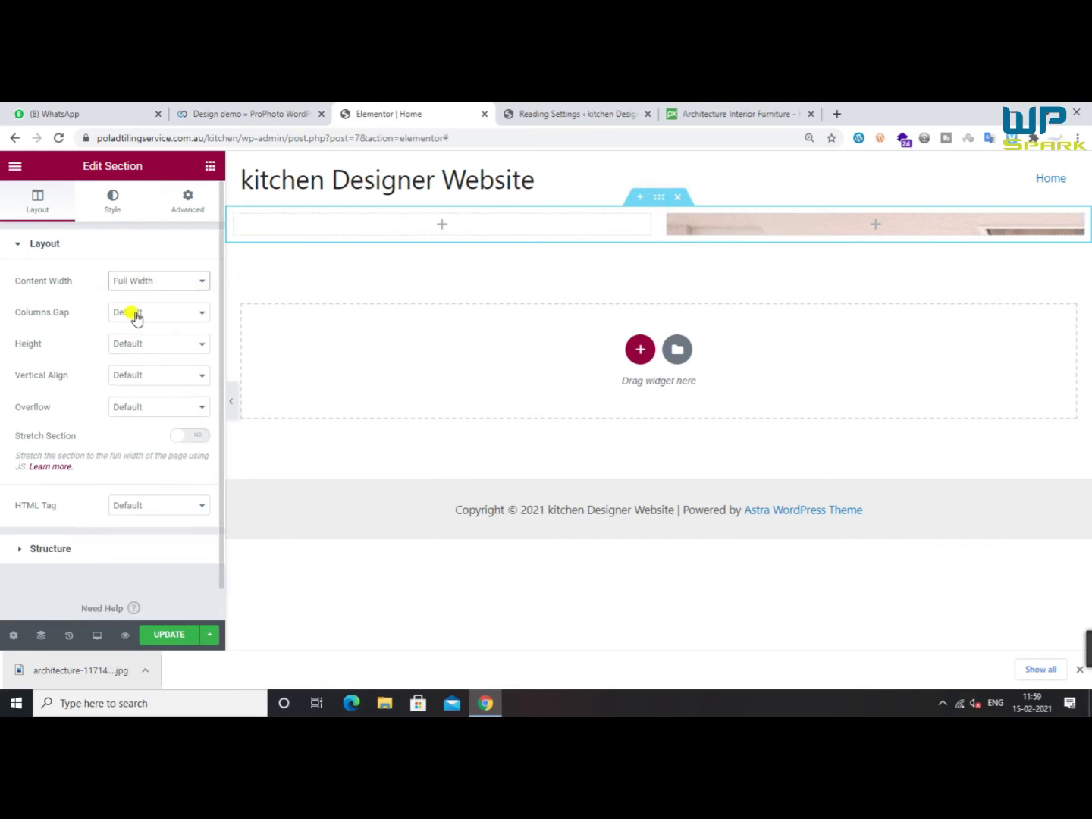
{"action": "left_click", "coordinate": [136, 343]}
{"action": "left_click", "coordinate": [136, 383]}
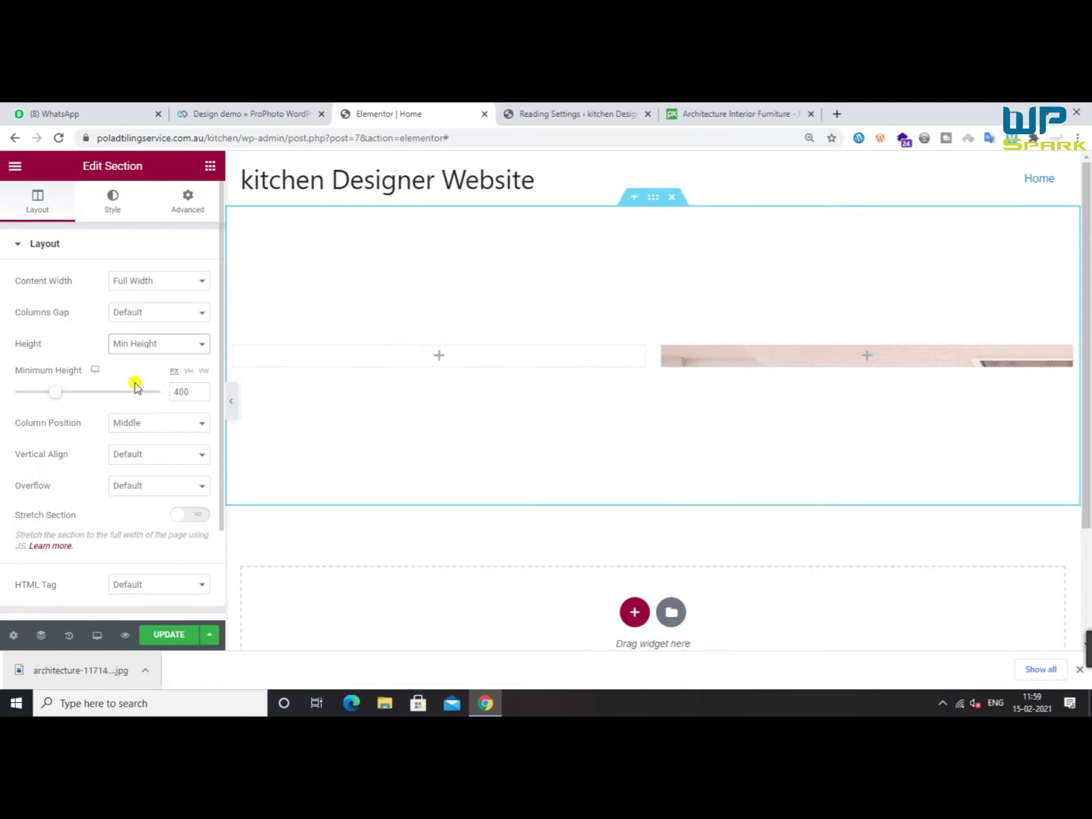
{"action": "left_click", "coordinate": [144, 343]}
{"action": "left_click", "coordinate": [127, 357]}
{"action": "left_click", "coordinate": [666, 218]}
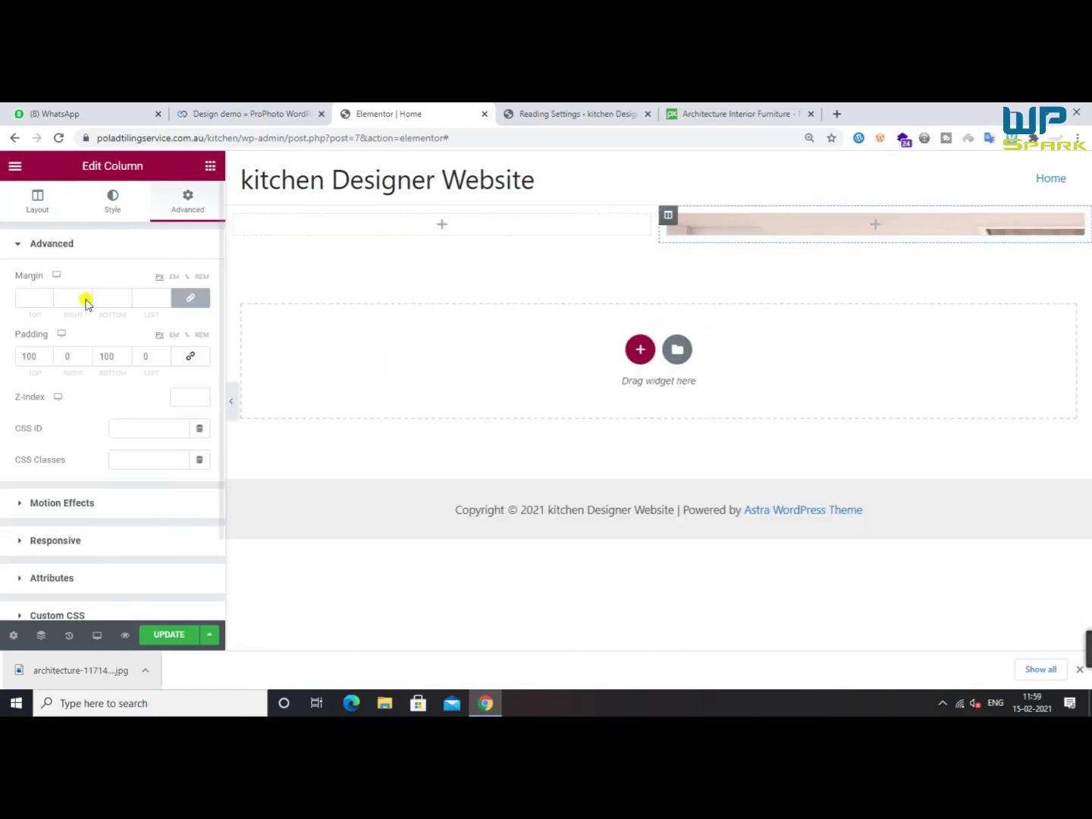
Add an inner section to the hero section's empty left column and delete one of its two columns
{"action": "left_click", "coordinate": [210, 165]}
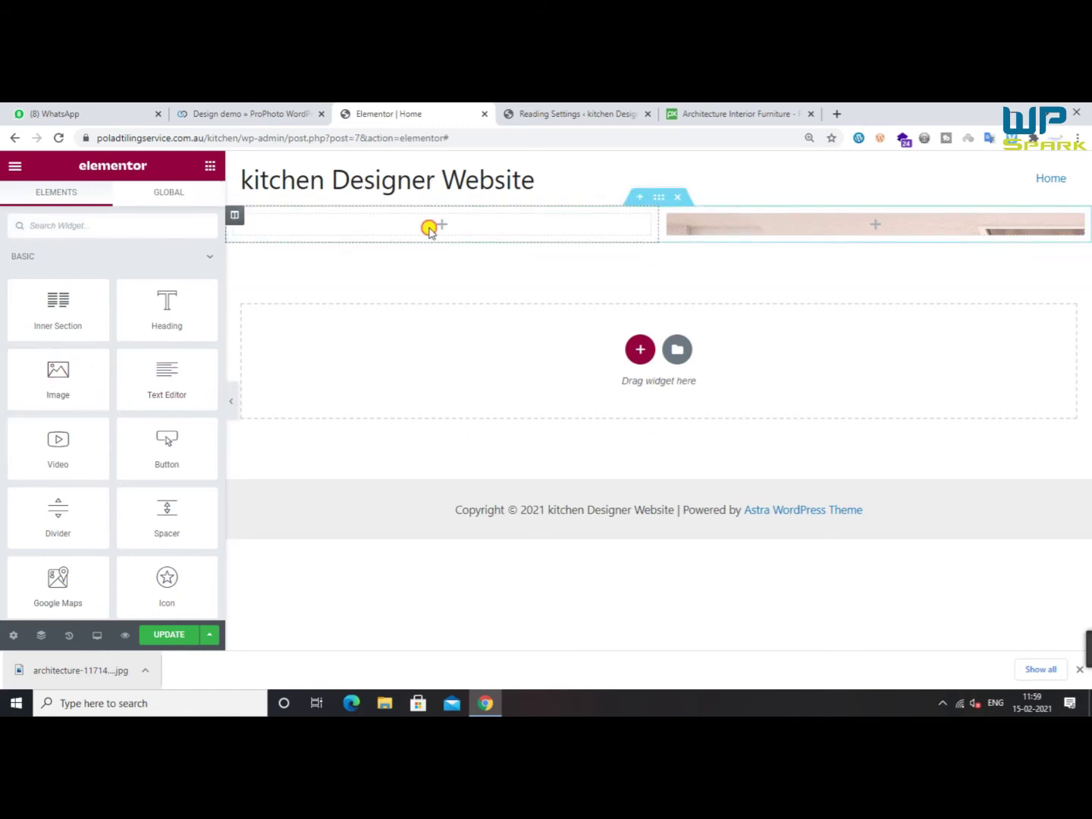
{"action": "left_click", "coordinate": [315, 110]}
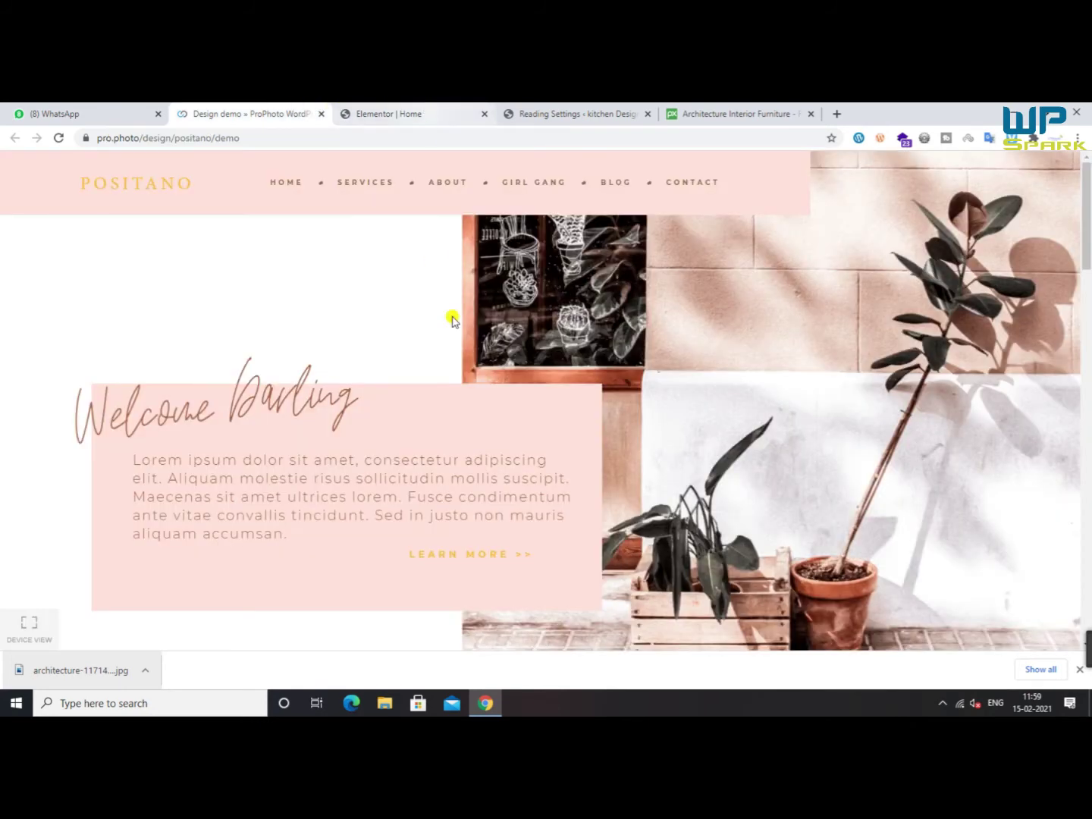
{"action": "left_click", "coordinate": [332, 111]}
{"action": "left_click_drag", "start_coordinate": [33, 307], "coordinate": [463, 289]}
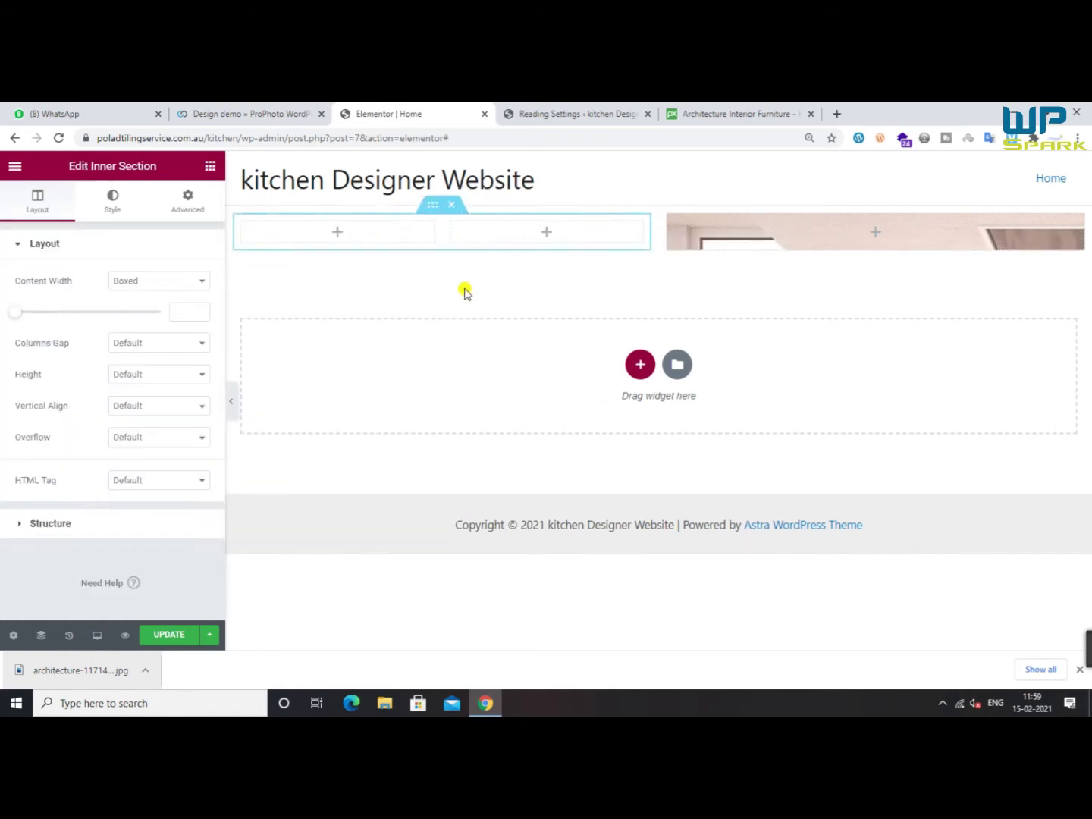
{"action": "right_click", "coordinate": [449, 227]}
{"action": "left_click", "coordinate": [483, 433]}
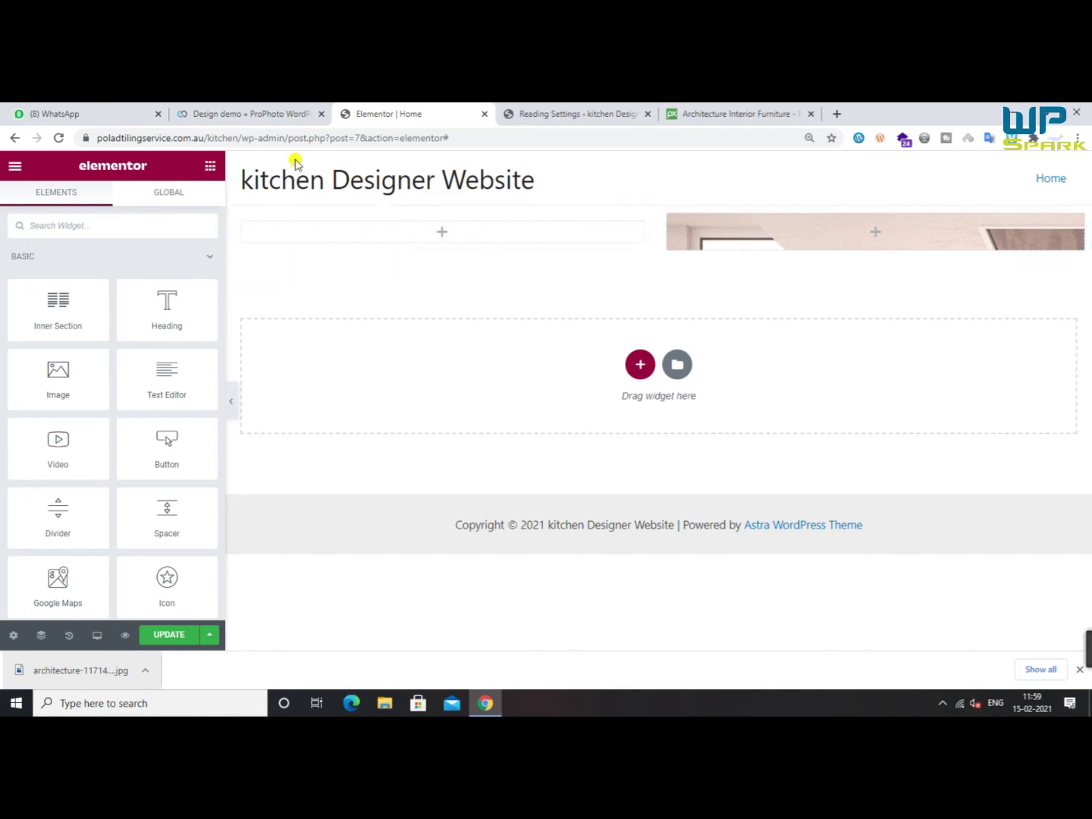
Inspect the markup of the Learn More text layer in the Positano demo's welcome box, and close the inspector
{"action": "left_click", "coordinate": [267, 114]}
{"action": "right_click", "coordinate": [233, 474]}
{"action": "left_click", "coordinate": [250, 463]}
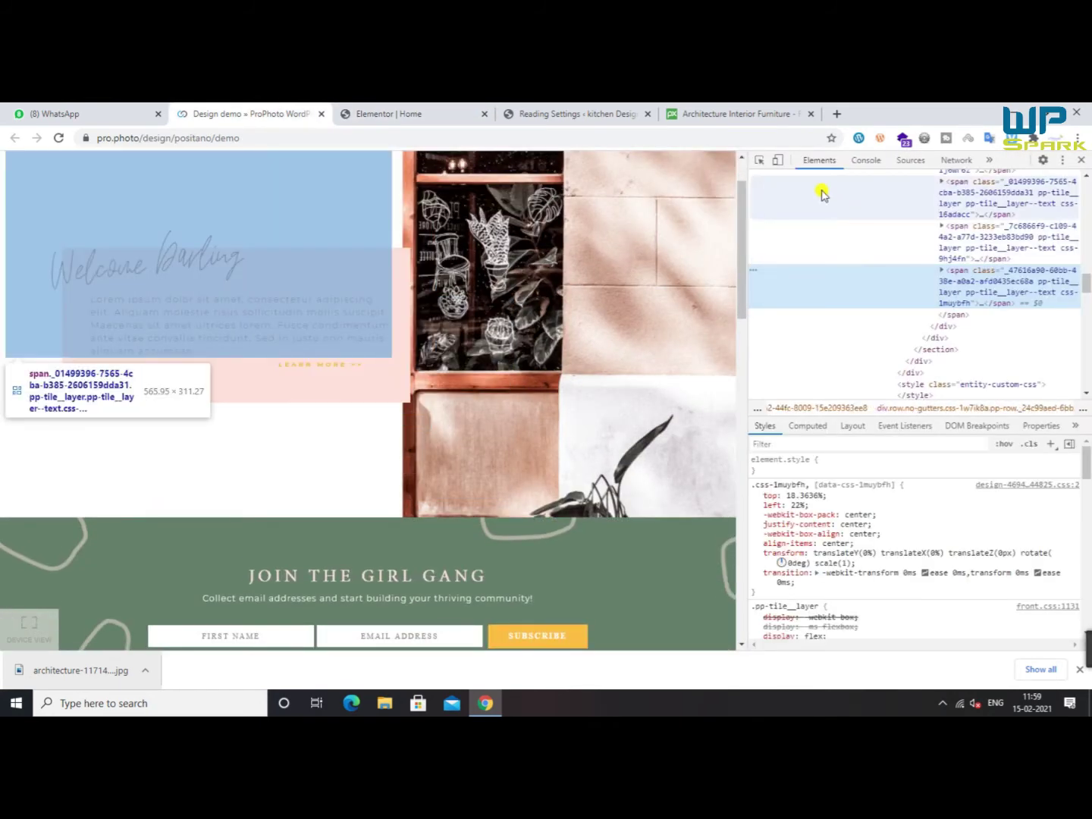
{"action": "left_click", "coordinate": [944, 271]}
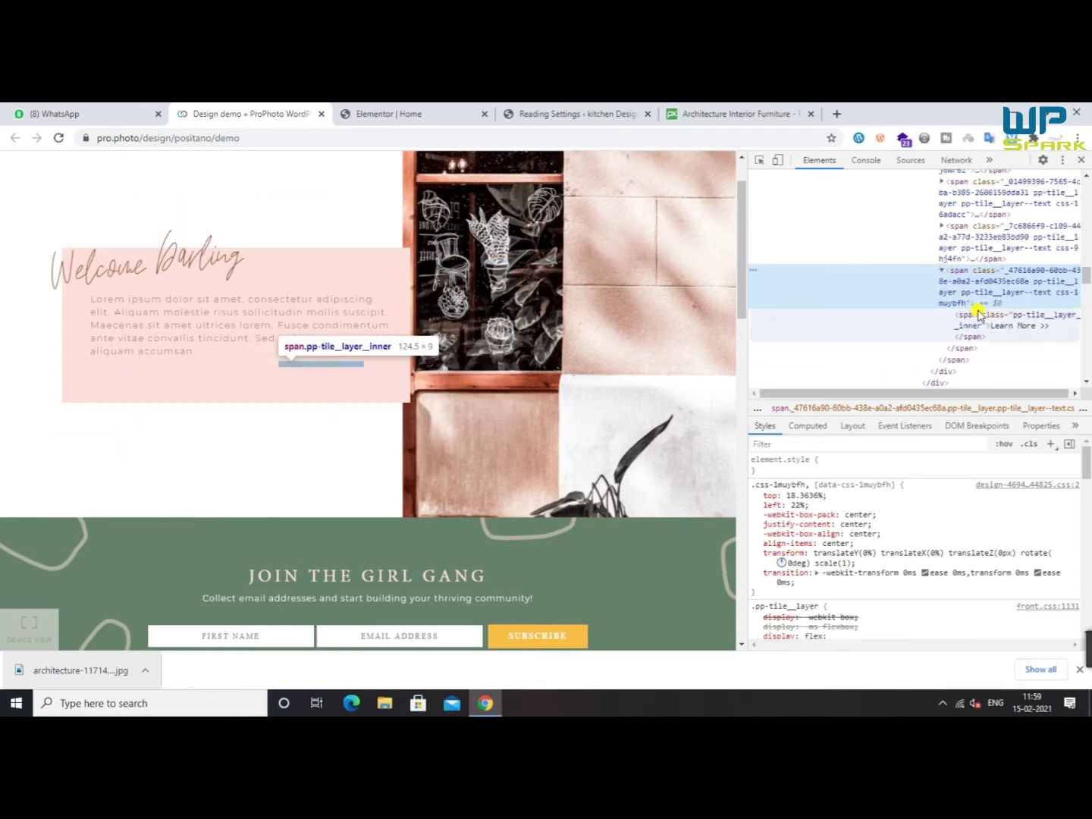
{"action": "left_click", "coordinate": [1082, 162]}
Search the web for lorem ipsum in place of the Pixabay page, open lipsum.com and put its tab beside the Elementor one
{"action": "left_click", "coordinate": [747, 113]}
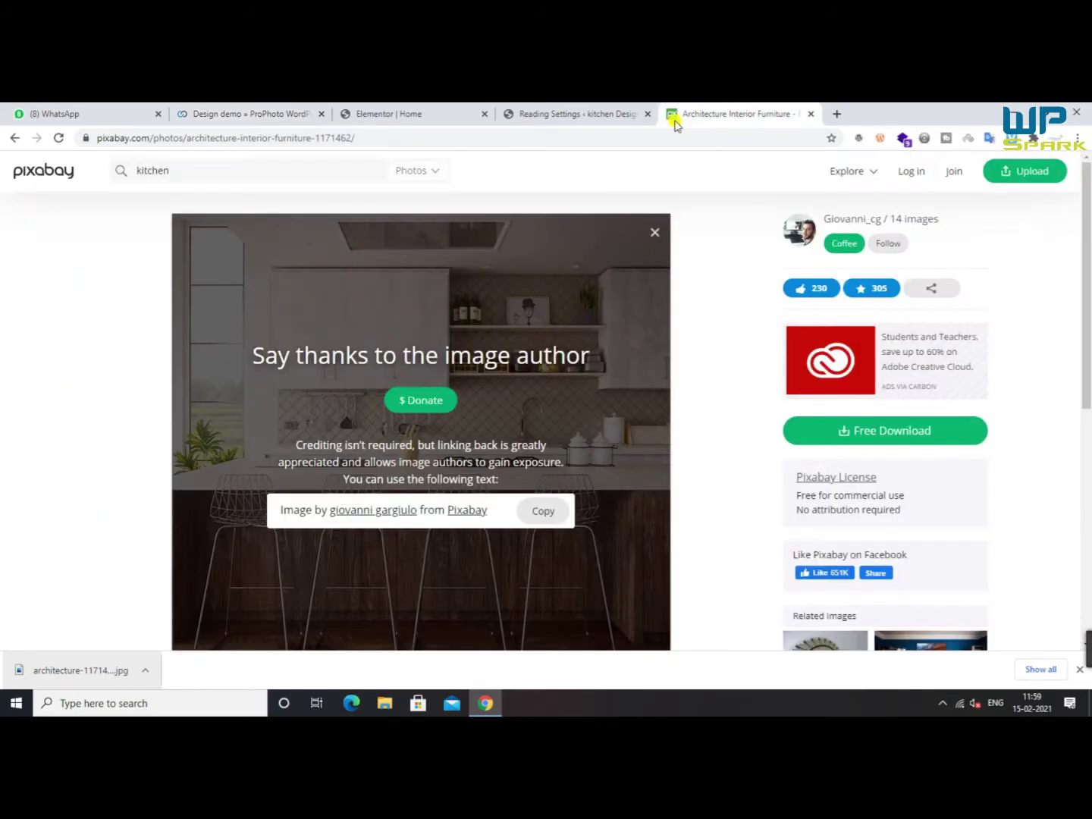
{"action": "left_click", "coordinate": [657, 138]}
{"action": "type", "text": "loren"}
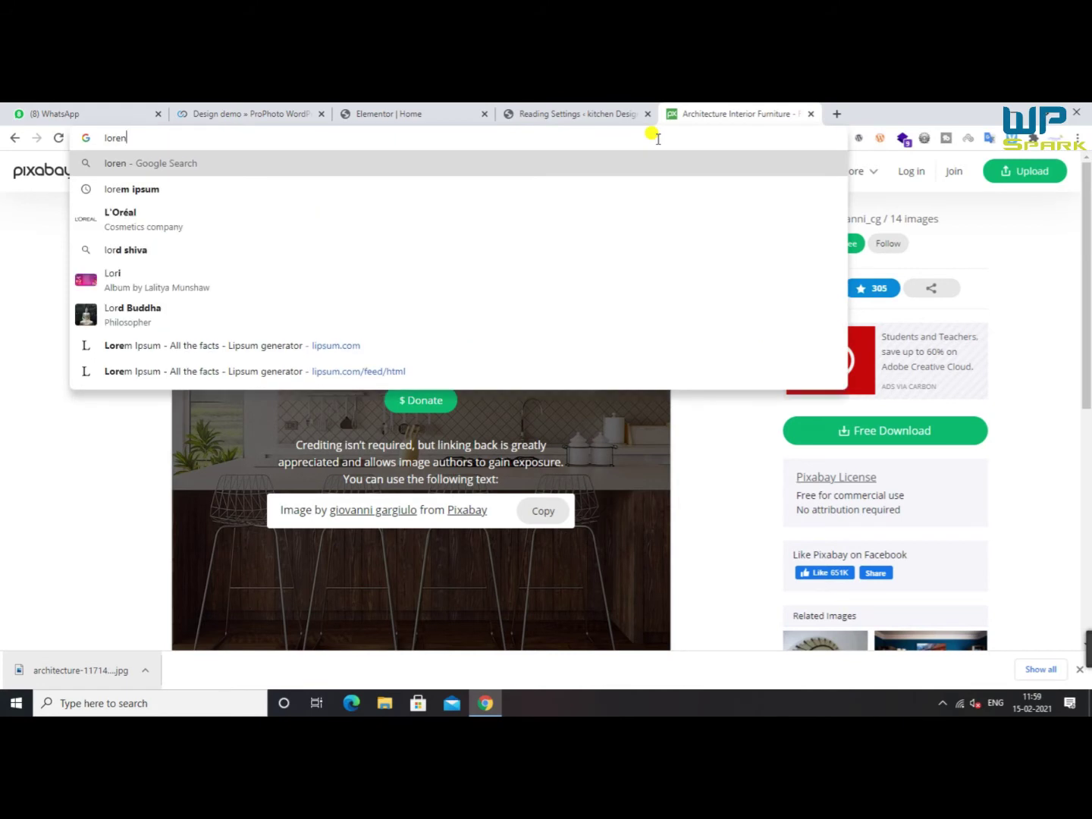
{"action": "type", "text": " ip"}
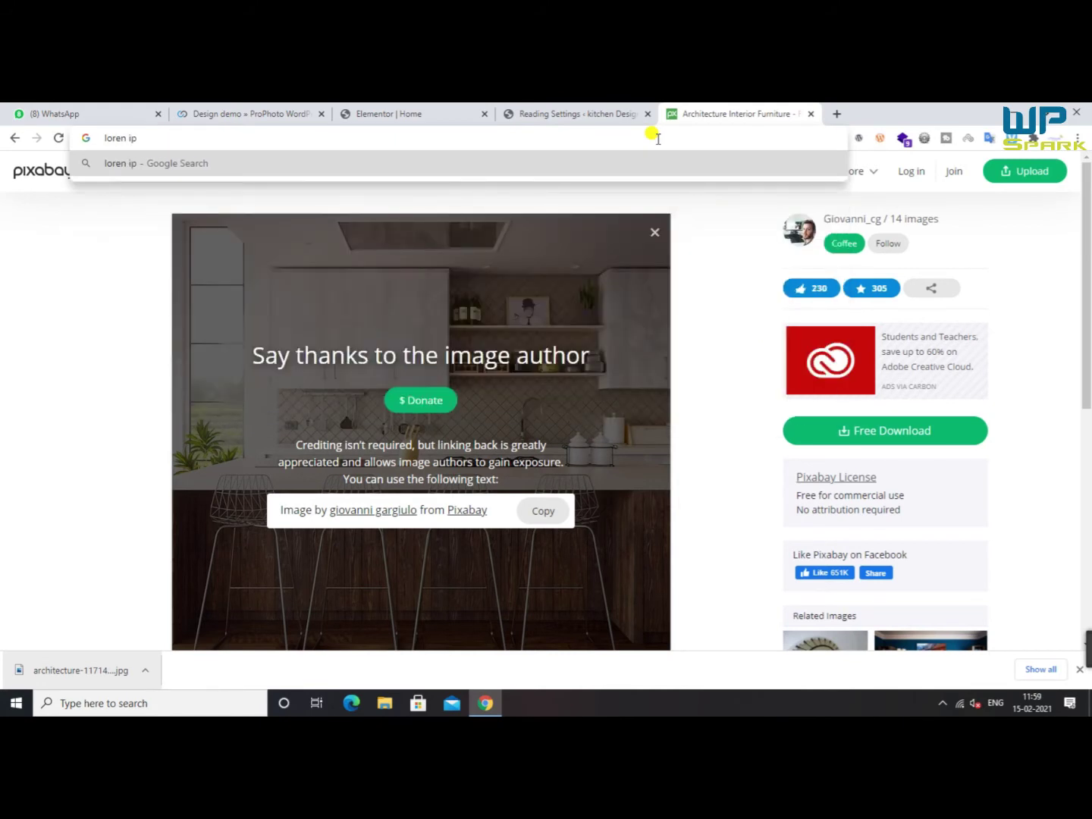
{"action": "key", "text": "BackSpace"}
{"action": "key", "text": "Down"}
{"action": "key", "text": "Return"}
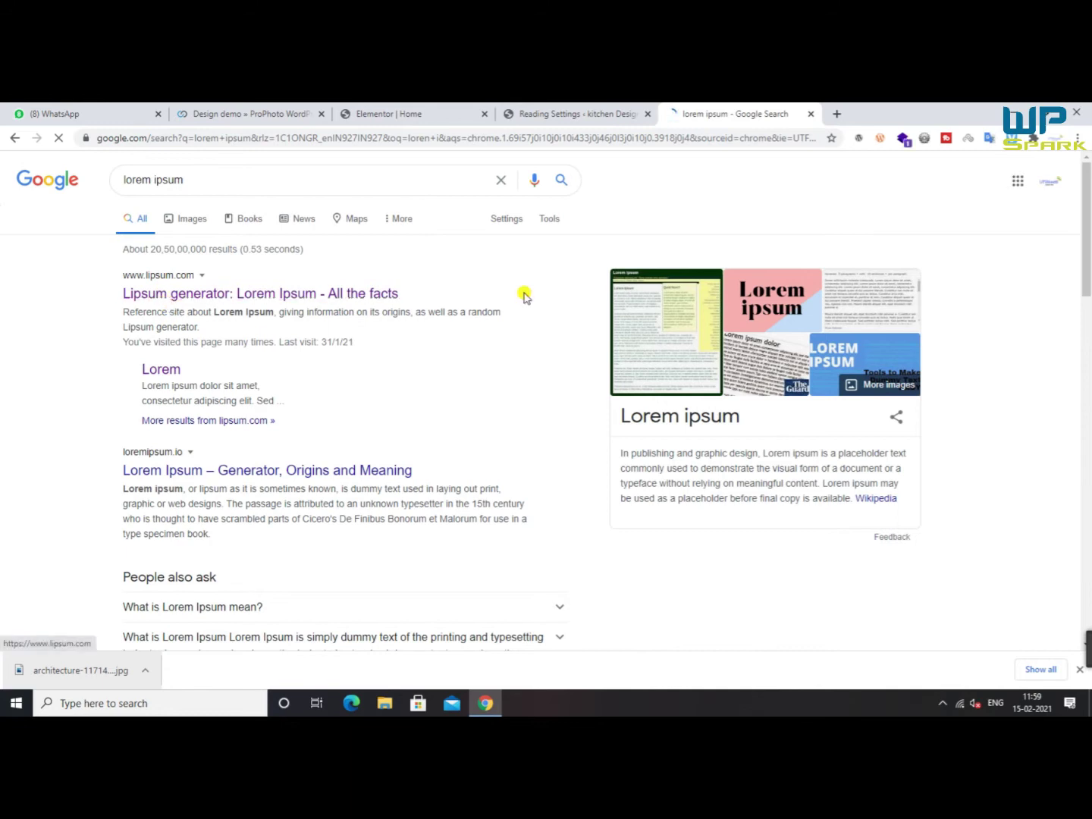
{"action": "left_click", "coordinate": [524, 296]}
{"action": "left_click_drag", "start_coordinate": [731, 107], "coordinate": [571, 114]}
Generate five paragraphs of Lorem Ipsum and copy one paragraph
{"action": "scroll", "coordinate": [592, 447], "scroll_direction": "down", "scroll_amount": 1}
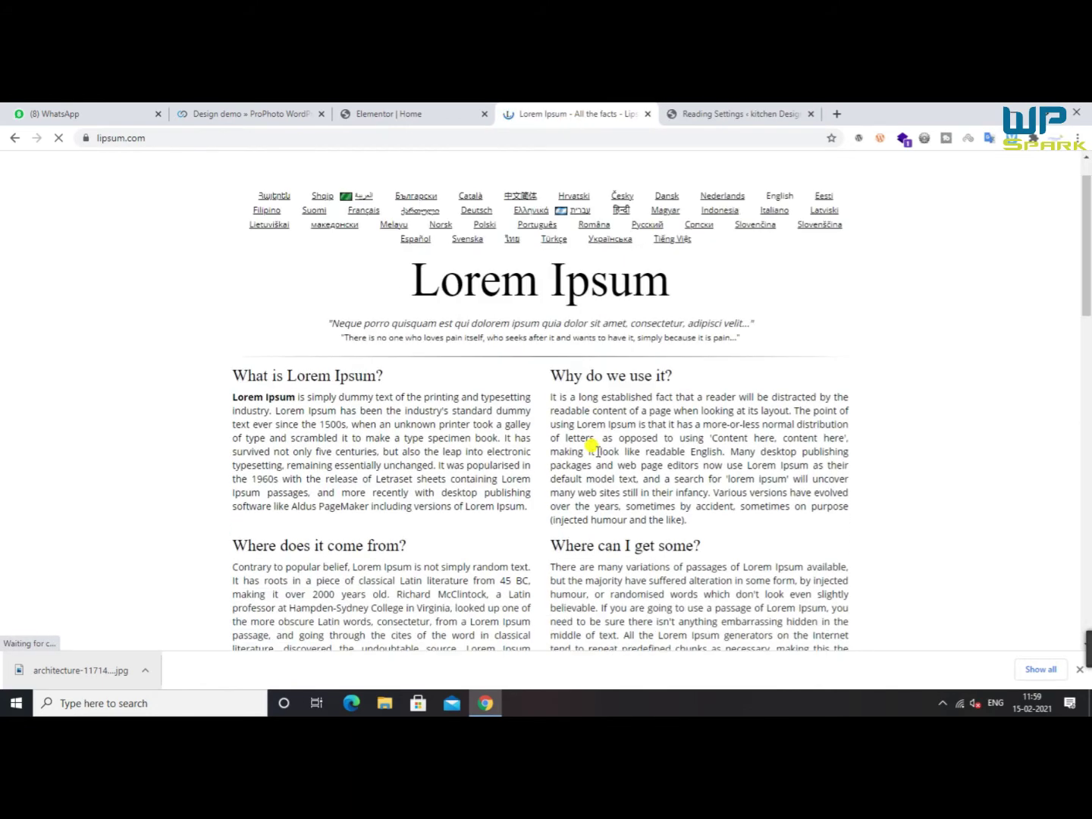
{"action": "scroll", "coordinate": [593, 447], "scroll_direction": "down", "scroll_amount": 8}
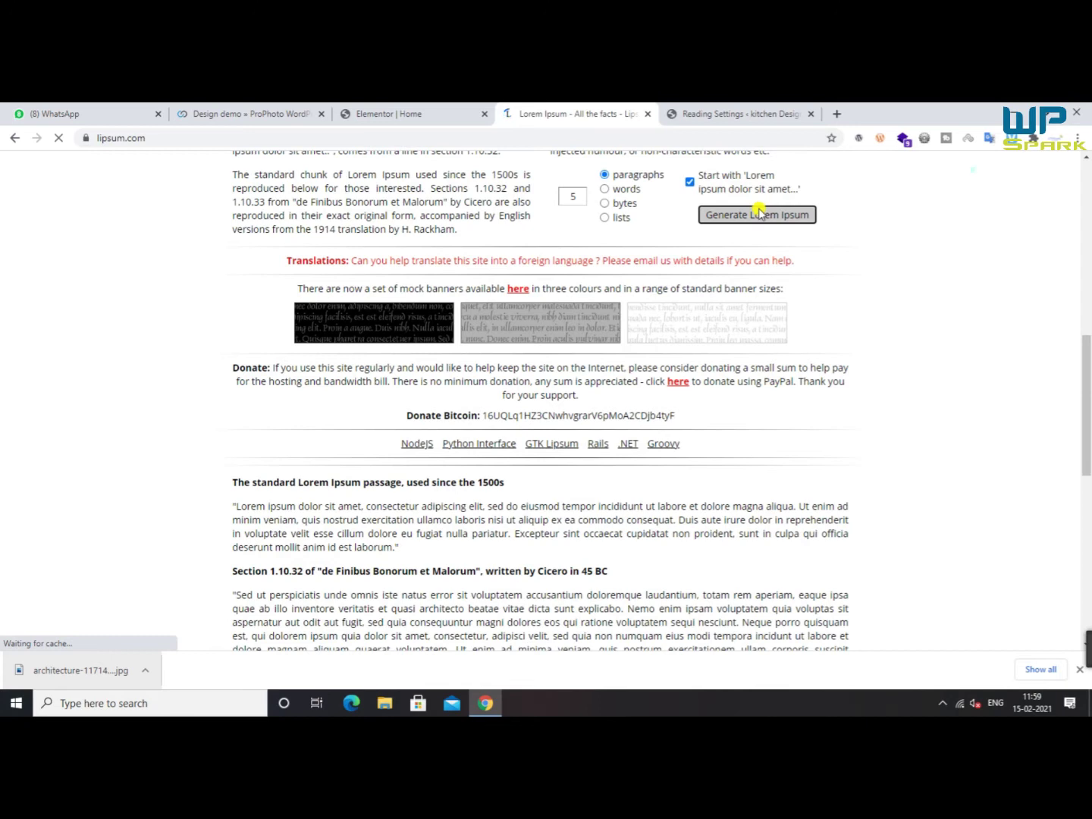
{"action": "scroll", "coordinate": [312, 385], "scroll_direction": "down", "scroll_amount": 3}
{"action": "scroll", "coordinate": [251, 349], "scroll_direction": "up", "scroll_amount": 3}
{"action": "left_click_drag", "start_coordinate": [230, 349], "coordinate": [443, 430]}
Place a Text Editor widget in the left column's inner section and replace its text with the copied Lorem Ipsum paragraph
{"action": "left_click", "coordinate": [367, 106]}
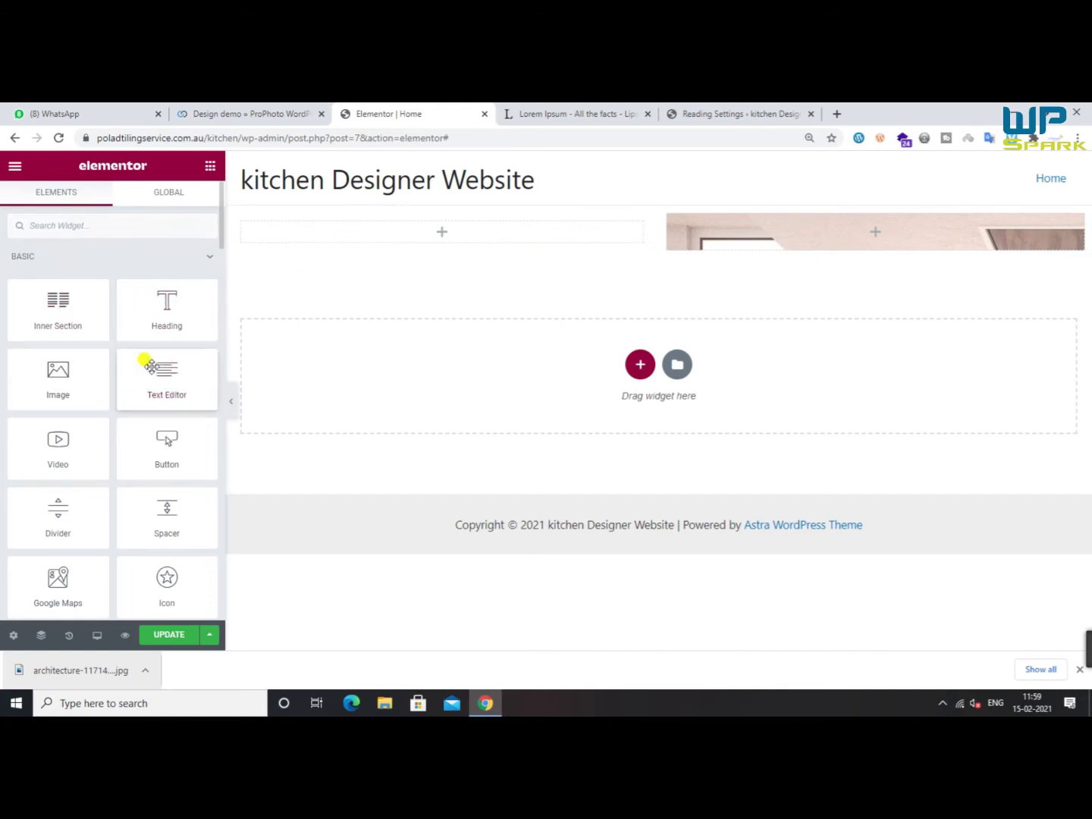
{"action": "left_click_drag", "start_coordinate": [146, 385], "coordinate": [454, 234]}
{"action": "left_click", "coordinate": [182, 289]}
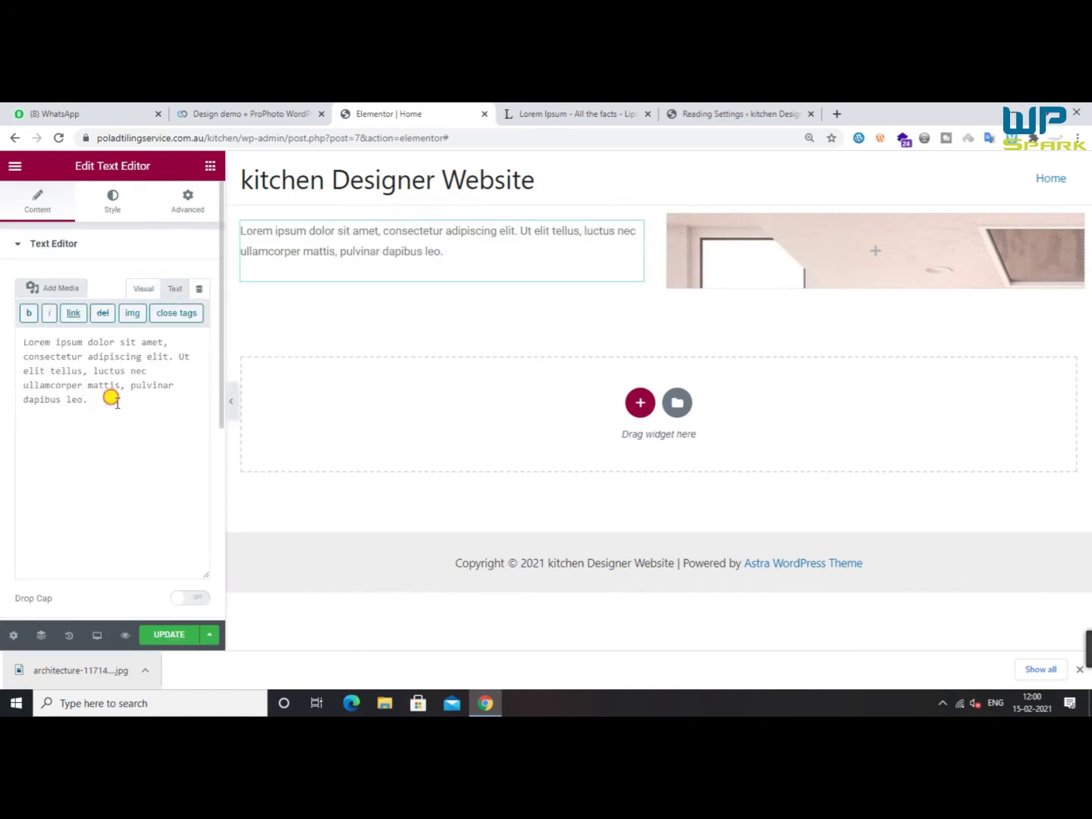
{"action": "key", "text": "ctrl+a"}
{"action": "type", "text": "Lorem ipsum dolor sit amet, consectetur adipiscing elit. Etiam vel dolor enim. Nullam ut mauris et lorem rhoncus bibendum. Etiam maximus, purus quis malesuada rhoncus, nunc metus posuere ligula, ut scelerisque erat purus non mauris. Donec vulputate leo ut nisl tincidunt consectetur. Mauris vulputate neque nec iaculis pretium. Maecenas ut accumsan tellus. Mauris vitae nisi quis orci efficitur dignissim blandit in sapien. Vestibulum in augue gravida, maximus odio vel, euismod libero. Pellentesque sed nulla sit amet nunc sagittis sagittis non sed neque. Sed aliquet est dui, eu tristique urna pharetra id. Nullam ligula arcu, sagittis id purus sit amet, sodales malesuada ligula. Proin elit leo, sagittis eget sodales nec, sagittis vel velit. Ut elementum sed orci vulputate sagittis. Nunc tristique faucibus fringilla. Praesent vestibulum vel nisl at mollis."}
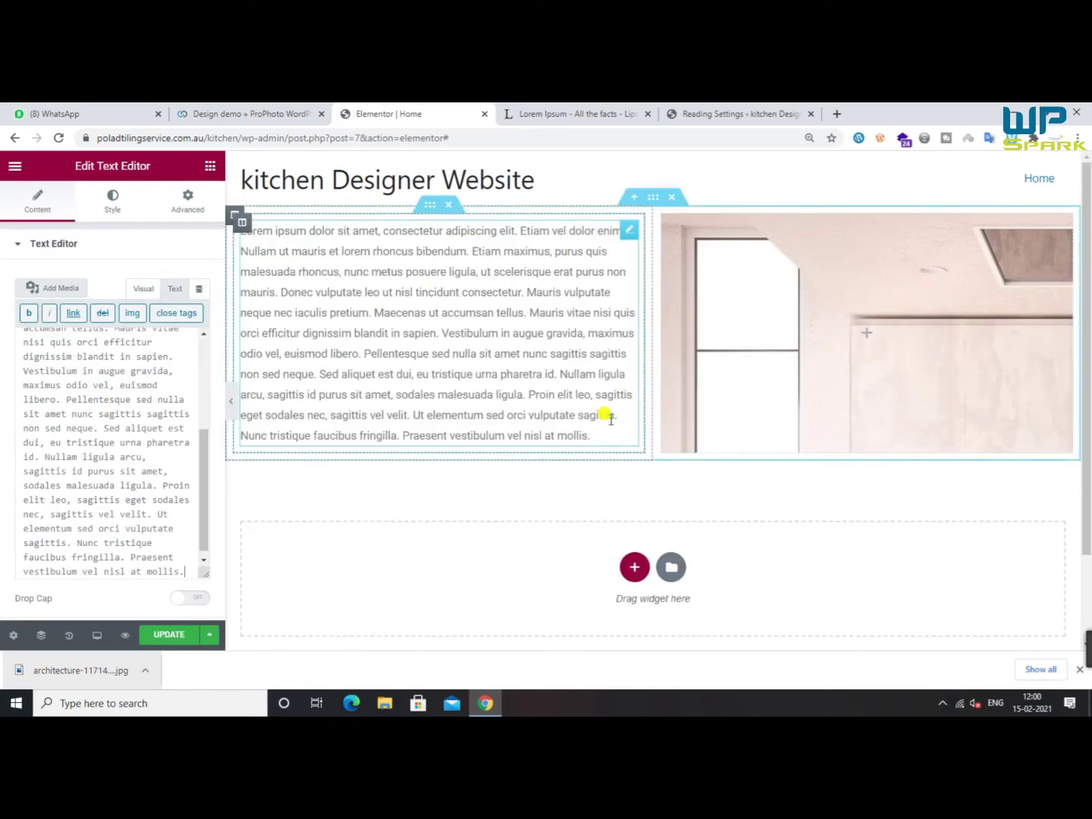
{"action": "scroll", "coordinate": [610, 417], "scroll_direction": "down", "scroll_amount": 3}
{"action": "scroll", "coordinate": [610, 416], "scroll_direction": "up", "scroll_amount": 3}
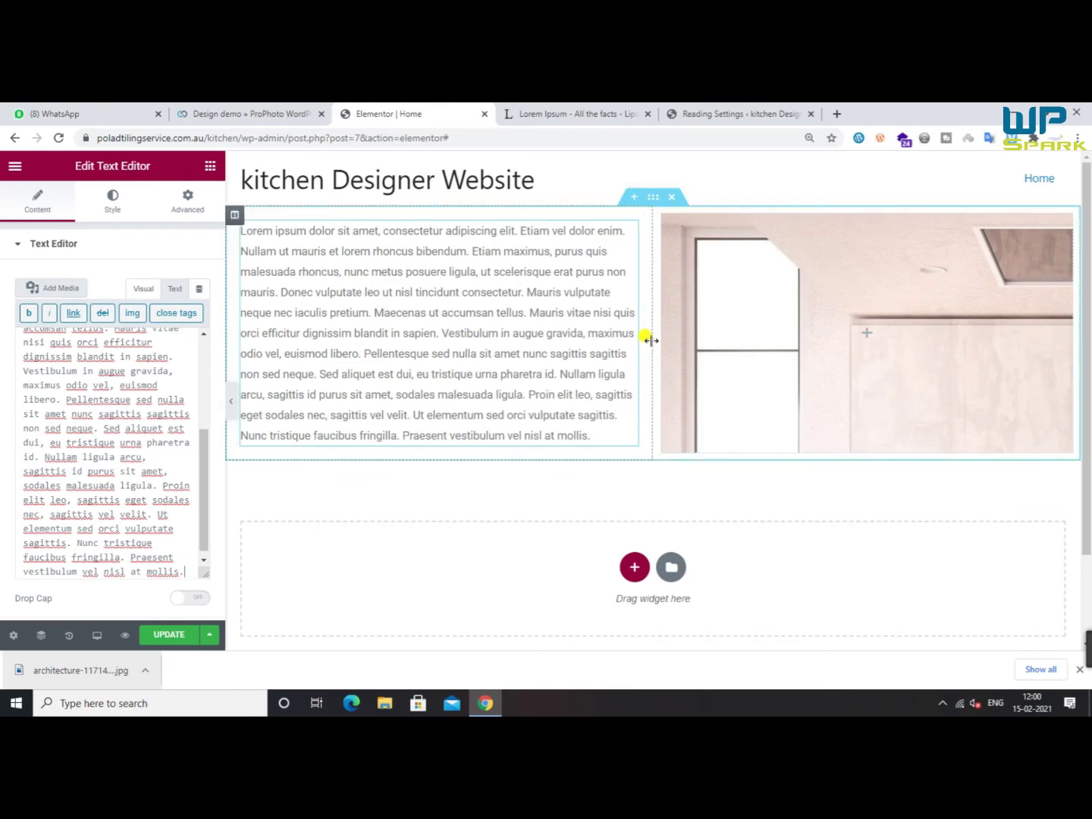
Unlink the outer left column's padding and set it to 100 px top and bottom, 0 right and left
{"action": "left_click", "coordinate": [234, 215]}
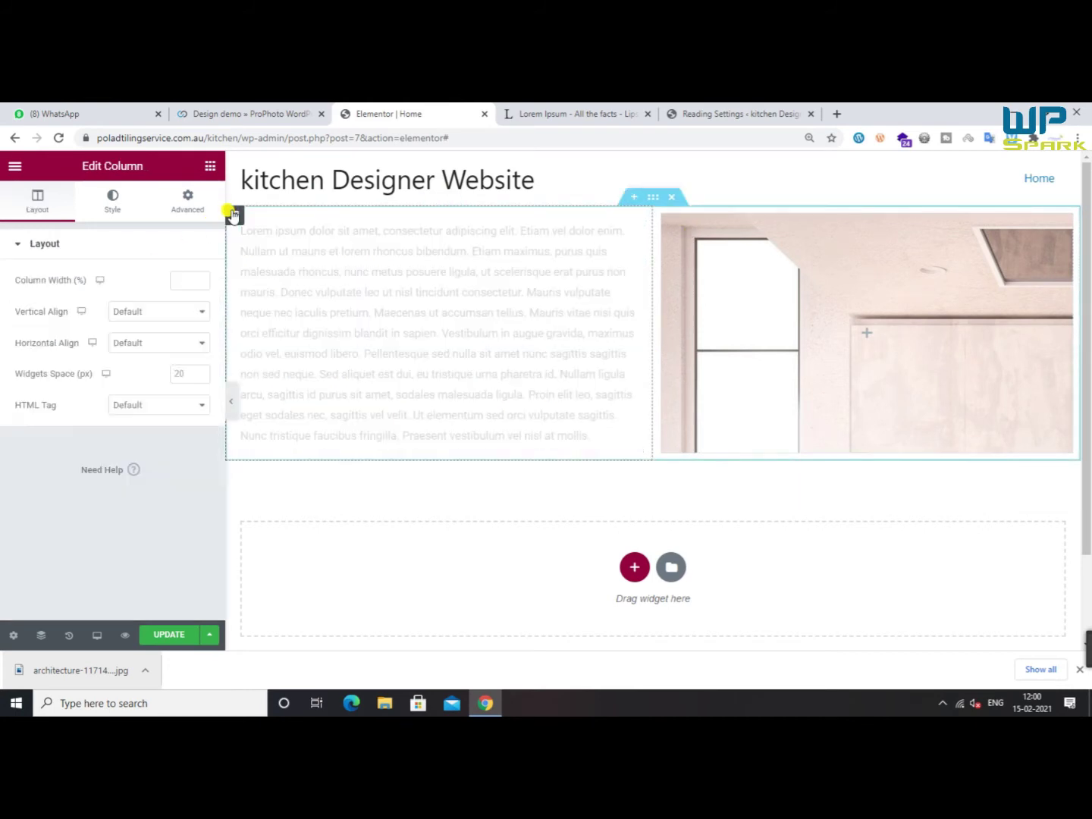
{"action": "left_click", "coordinate": [210, 203]}
{"action": "left_click", "coordinate": [201, 363]}
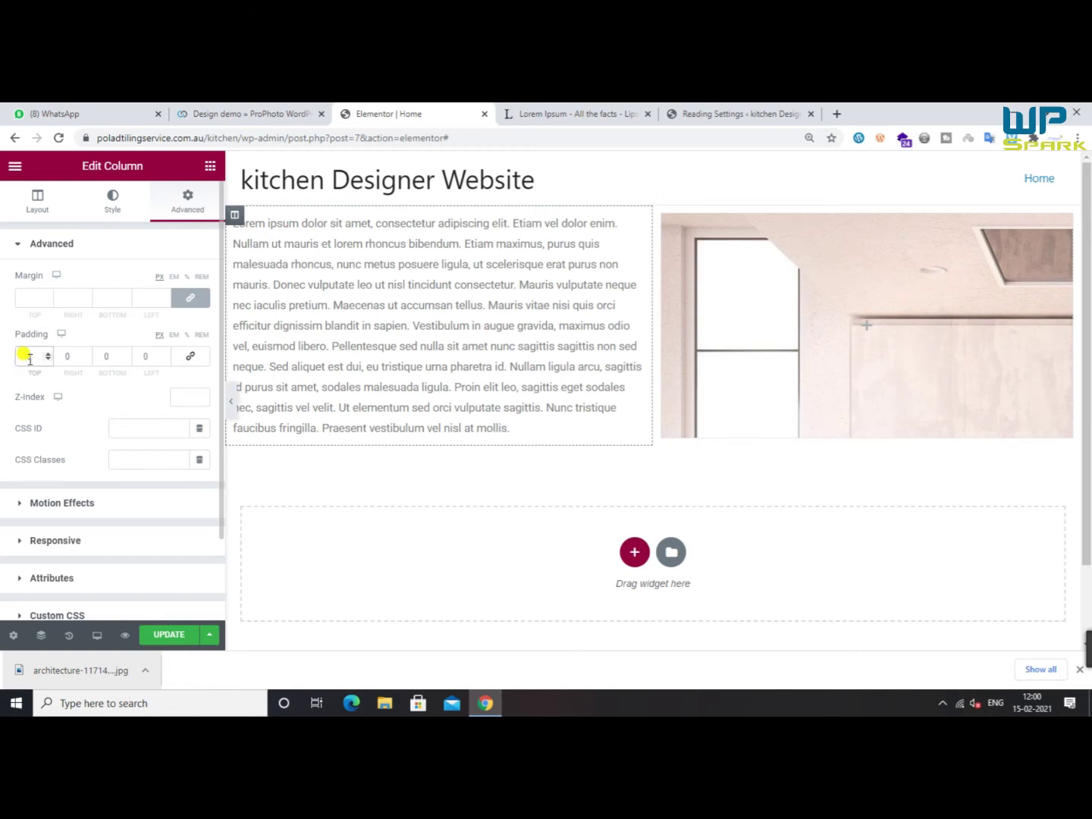
{"action": "type", "text": "100100"}
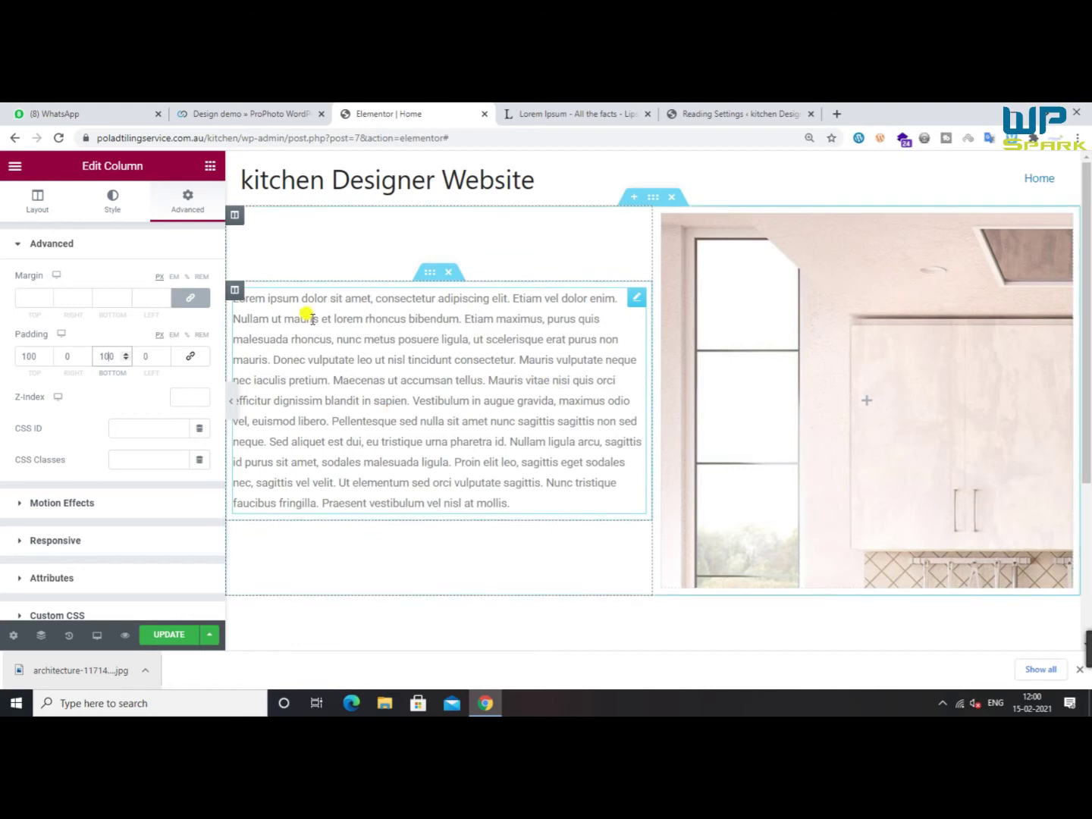
Open the inner column's settings, and examine the Positano demo's welcome box styles in the inspector for its background colour
{"action": "left_click", "coordinate": [233, 290]}
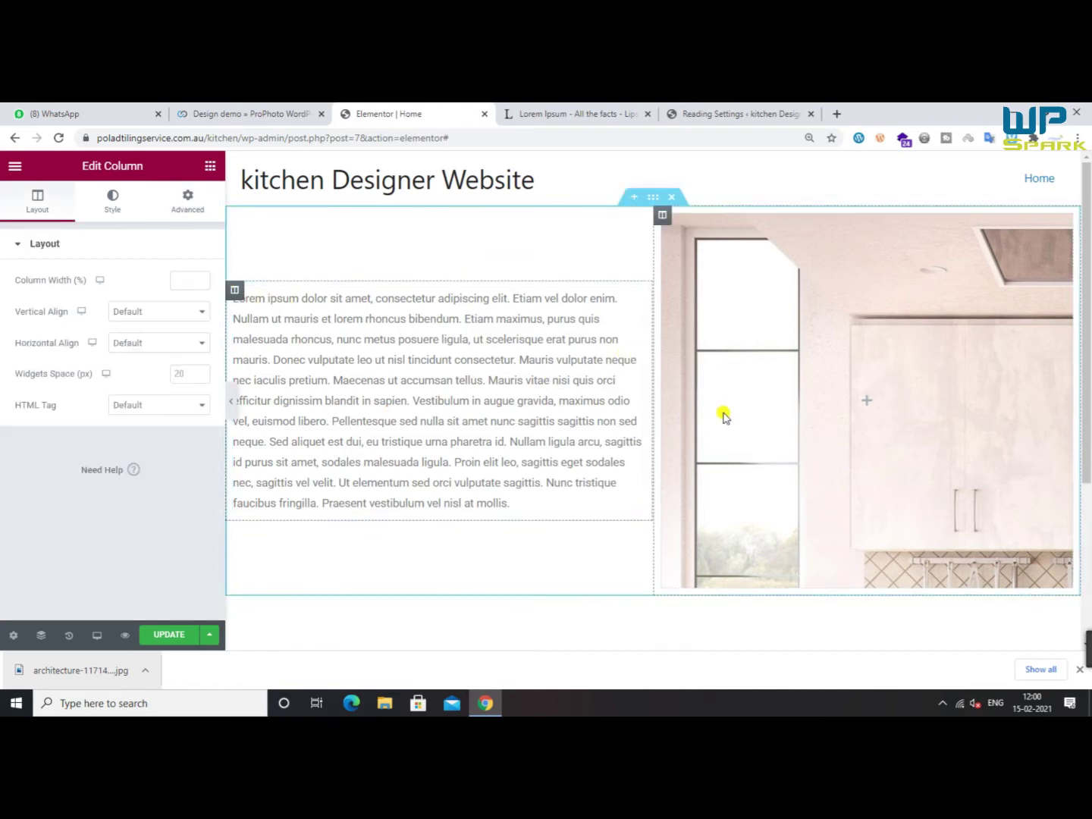
{"action": "left_click", "coordinate": [307, 115]}
{"action": "right_click", "coordinate": [543, 308]}
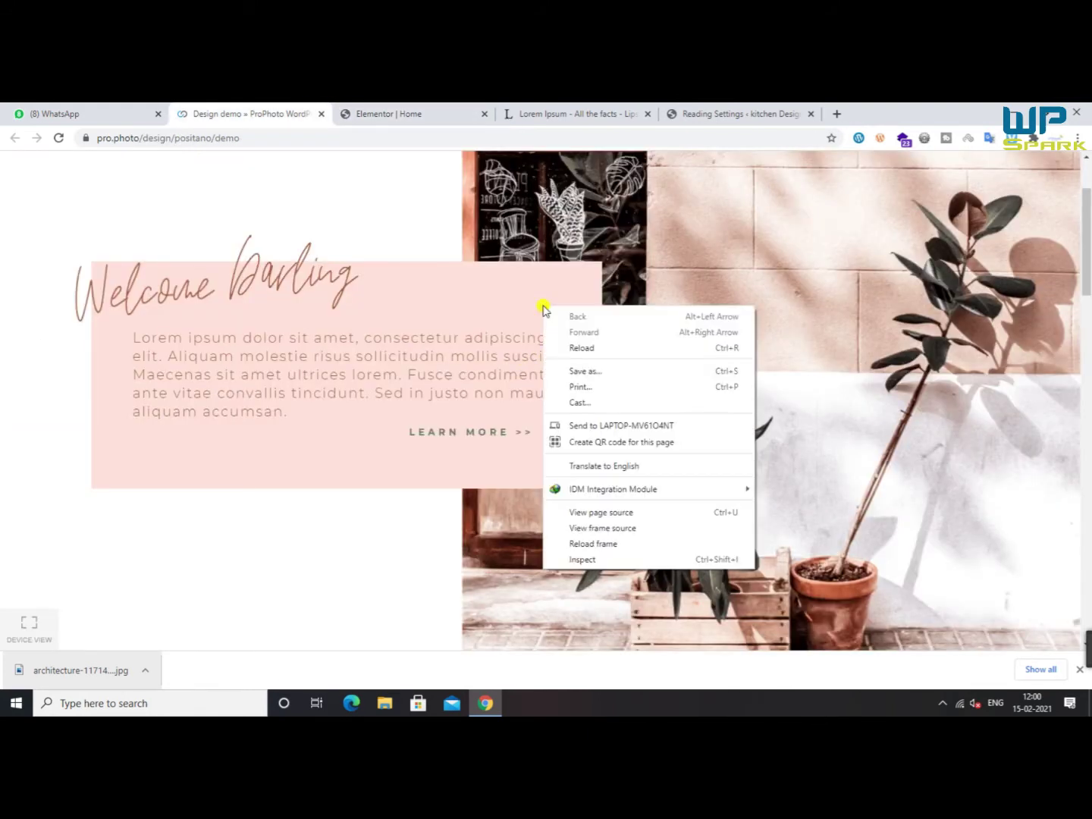
{"action": "left_click", "coordinate": [578, 559]}
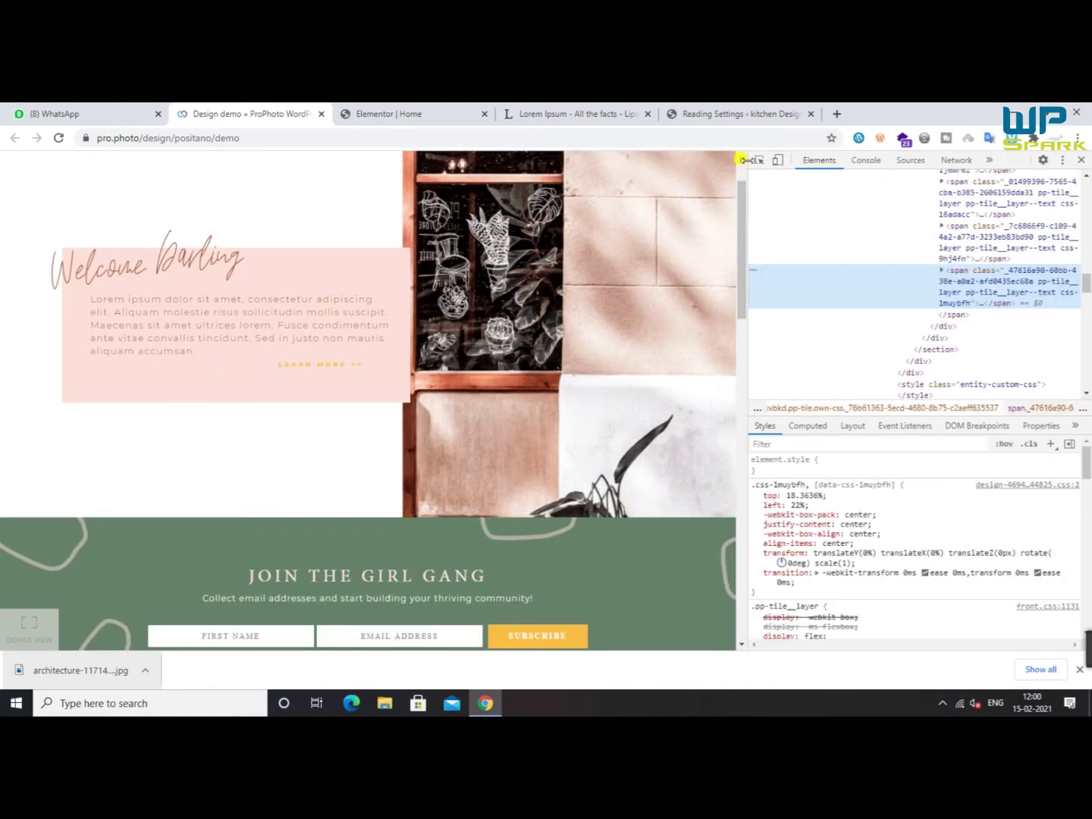
{"action": "scroll", "coordinate": [941, 554], "scroll_direction": "down", "scroll_amount": 1}
{"action": "scroll", "coordinate": [941, 554], "scroll_direction": "down", "scroll_amount": 8}
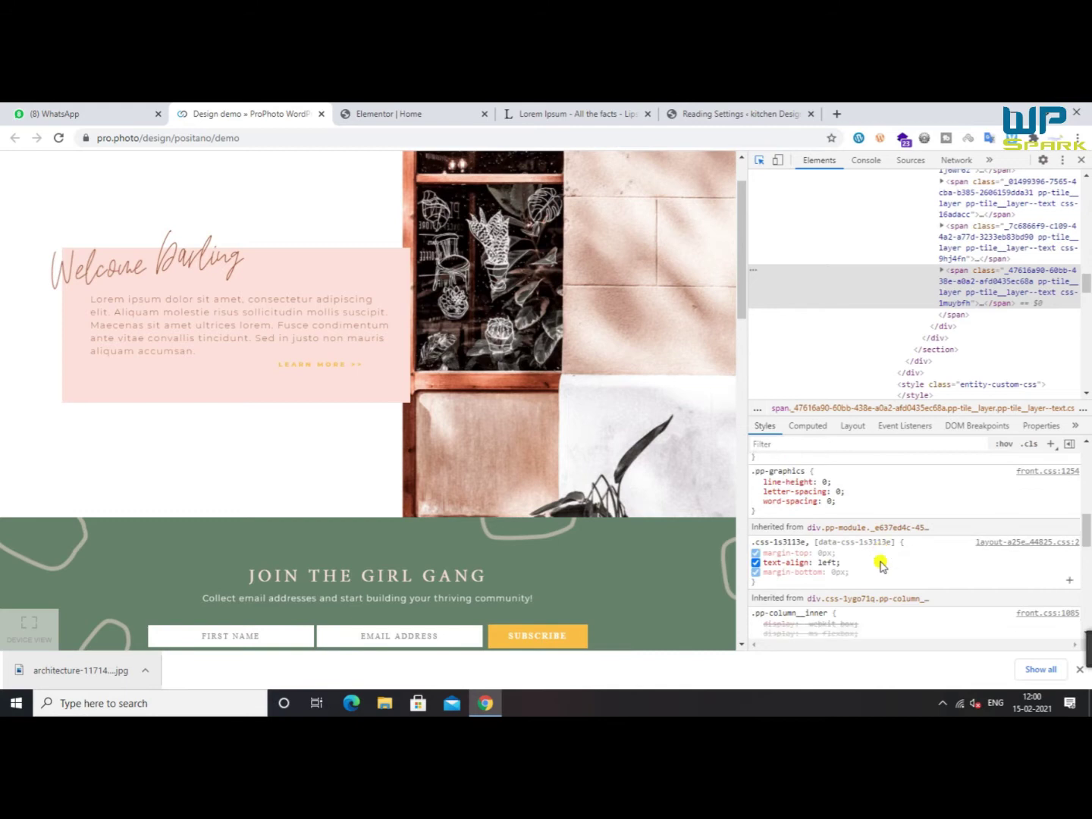
{"action": "left_click", "coordinate": [986, 247]}
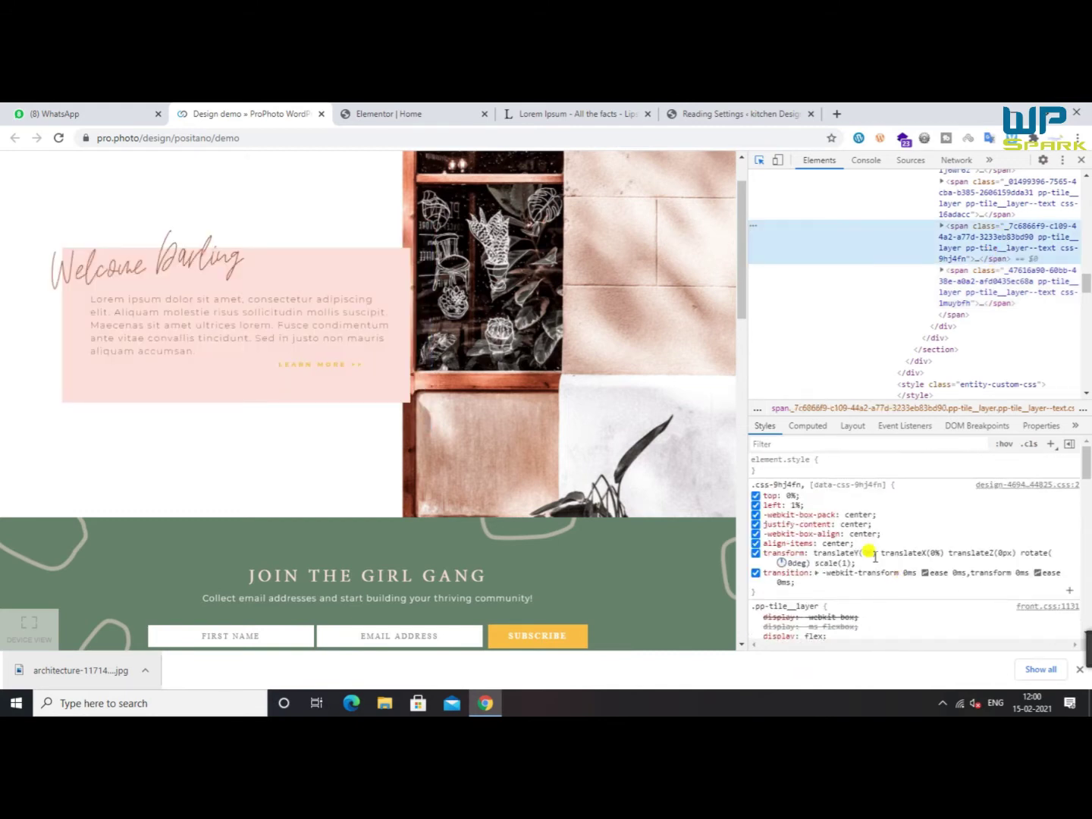
{"action": "left_click", "coordinate": [320, 365]}
{"action": "left_click", "coordinate": [759, 161]}
{"action": "left_click", "coordinate": [91, 377]}
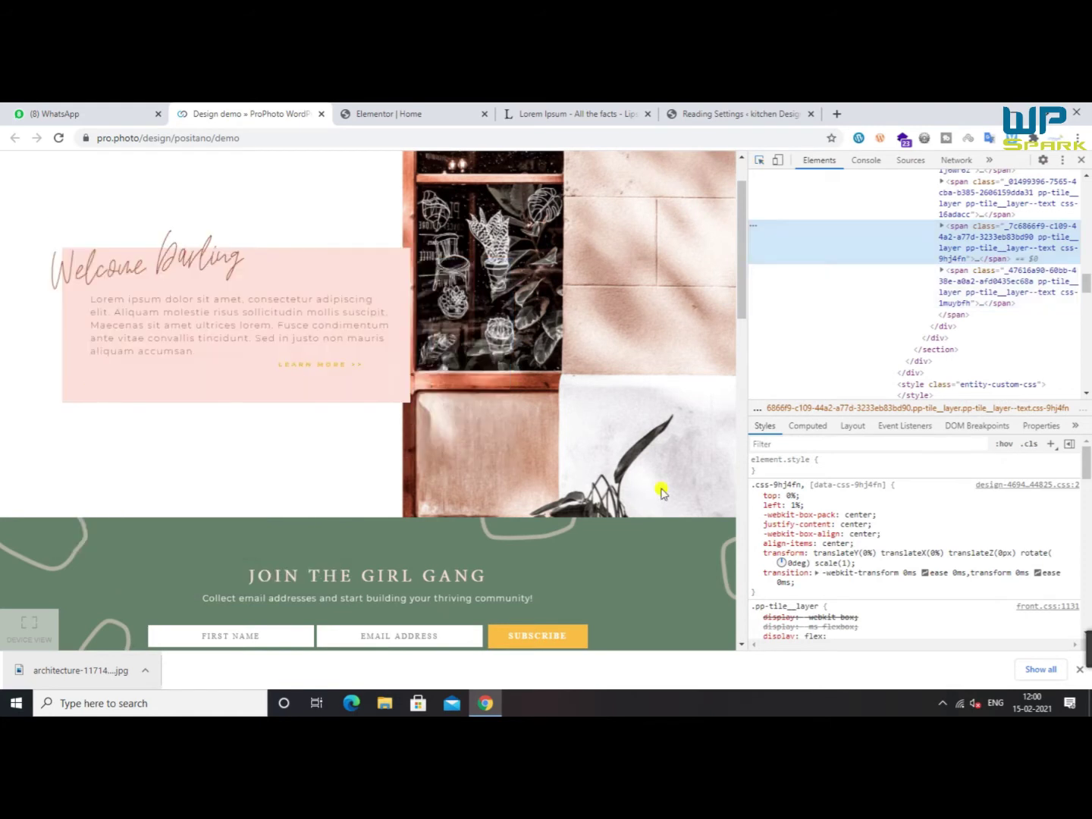
{"action": "scroll", "coordinate": [869, 554], "scroll_direction": "down", "scroll_amount": 1}
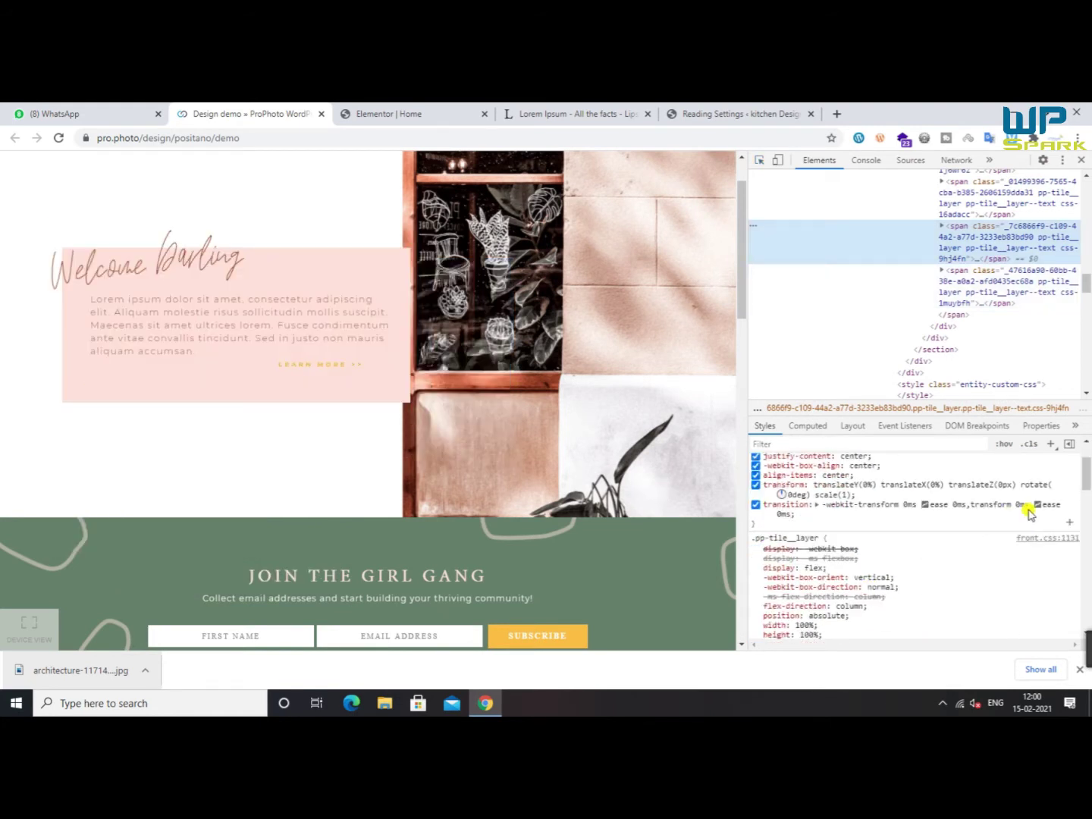
{"action": "scroll", "coordinate": [994, 550], "scroll_direction": "down", "scroll_amount": 3}
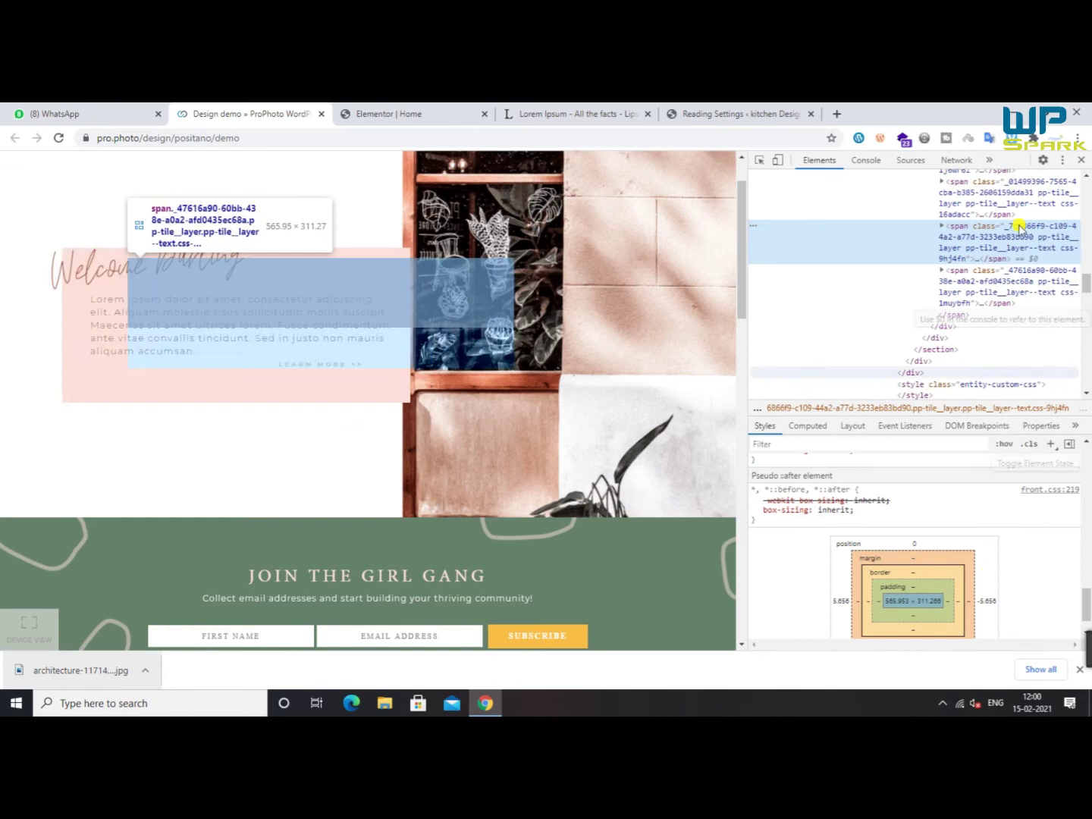
Sample the demo welcome box's pink, #fce0d9, with the inspector's colour picker on a colour value
{"action": "left_click", "coordinate": [979, 201]}
{"action": "scroll", "coordinate": [946, 466], "scroll_direction": "up", "scroll_amount": 8}
{"action": "scroll", "coordinate": [946, 467], "scroll_direction": "down", "scroll_amount": 4}
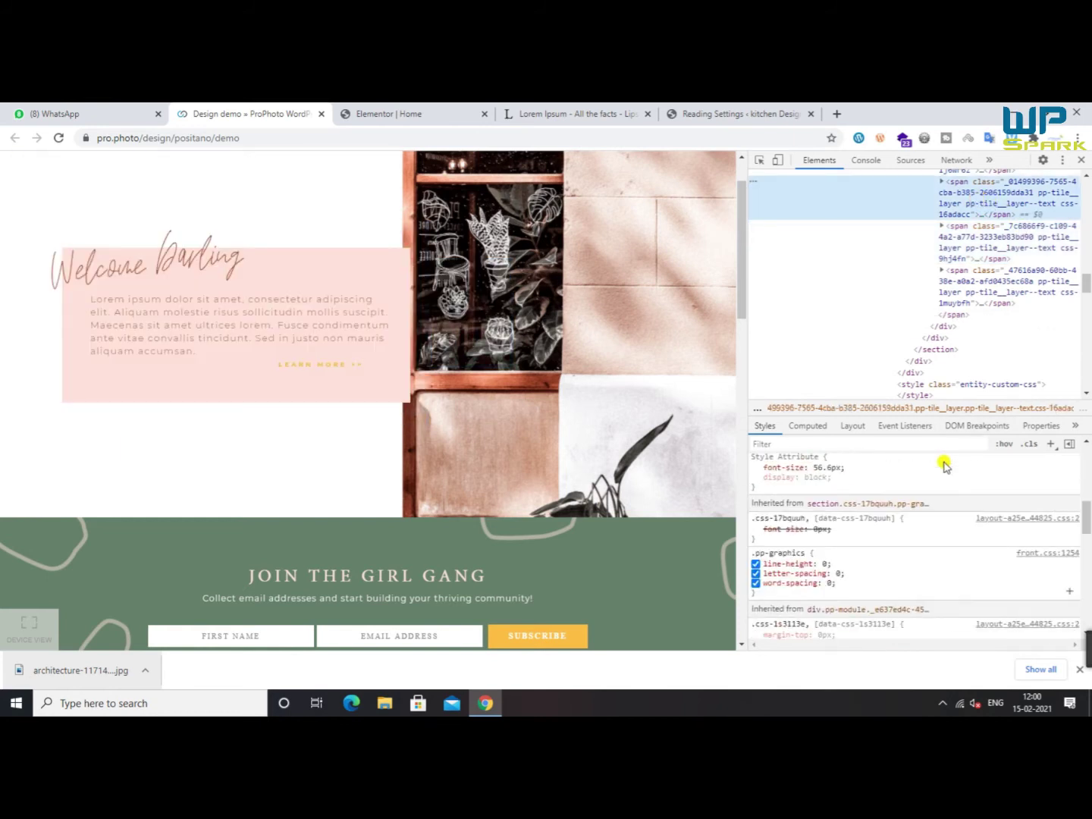
{"action": "scroll", "coordinate": [945, 465], "scroll_direction": "down", "scroll_amount": 4}
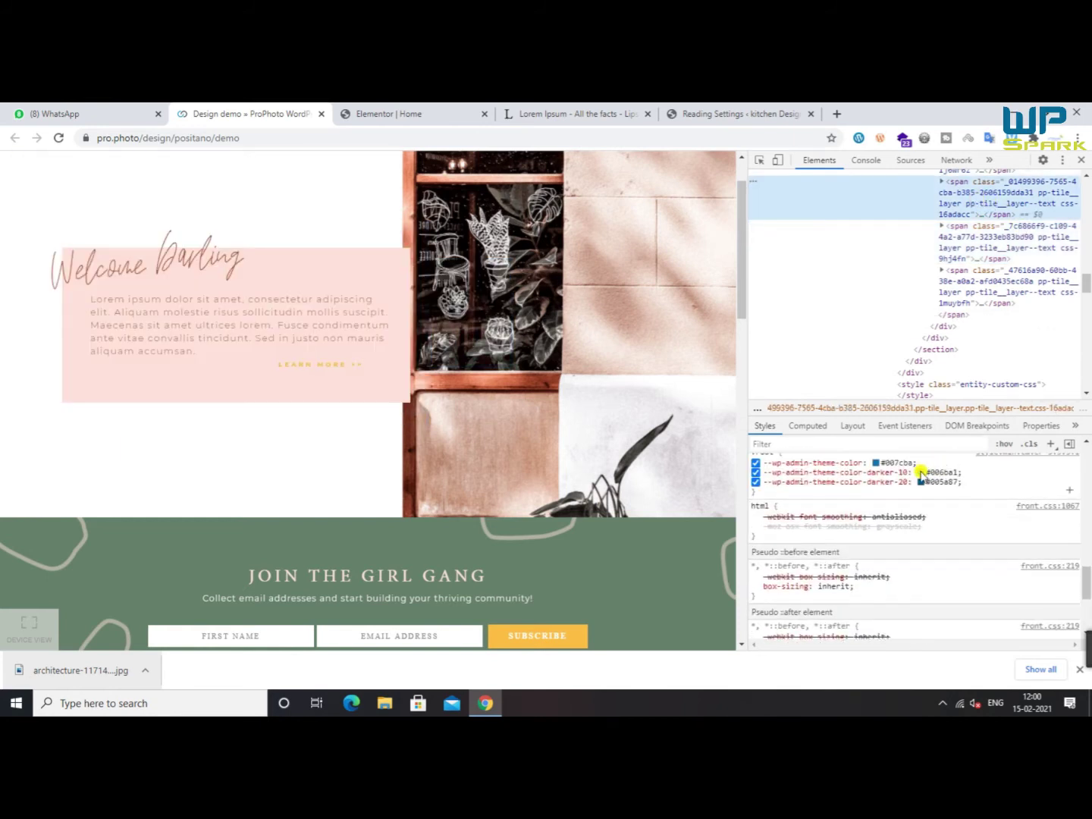
{"action": "left_click", "coordinate": [921, 473]}
{"action": "left_click", "coordinate": [384, 367]}
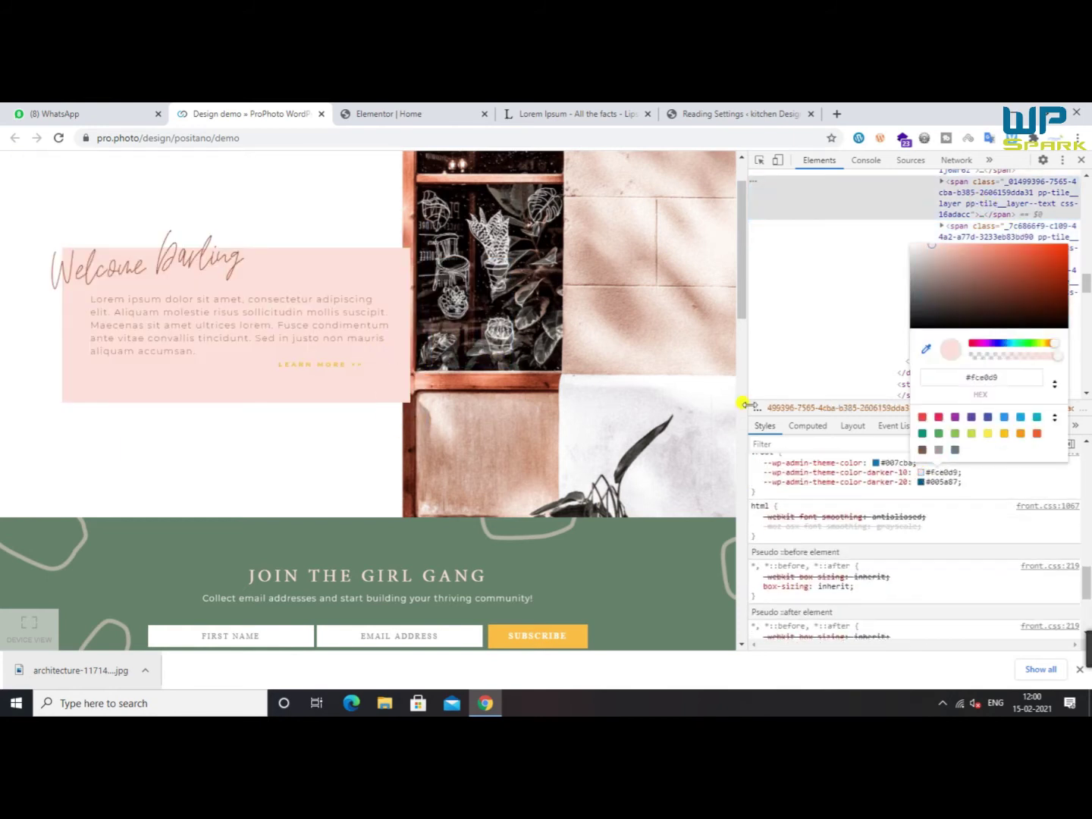
Give the inner column of the hero's left side a classic background in #fce0d9 and update the Home page
{"action": "left_click", "coordinate": [429, 108]}
{"action": "left_click", "coordinate": [111, 209]}
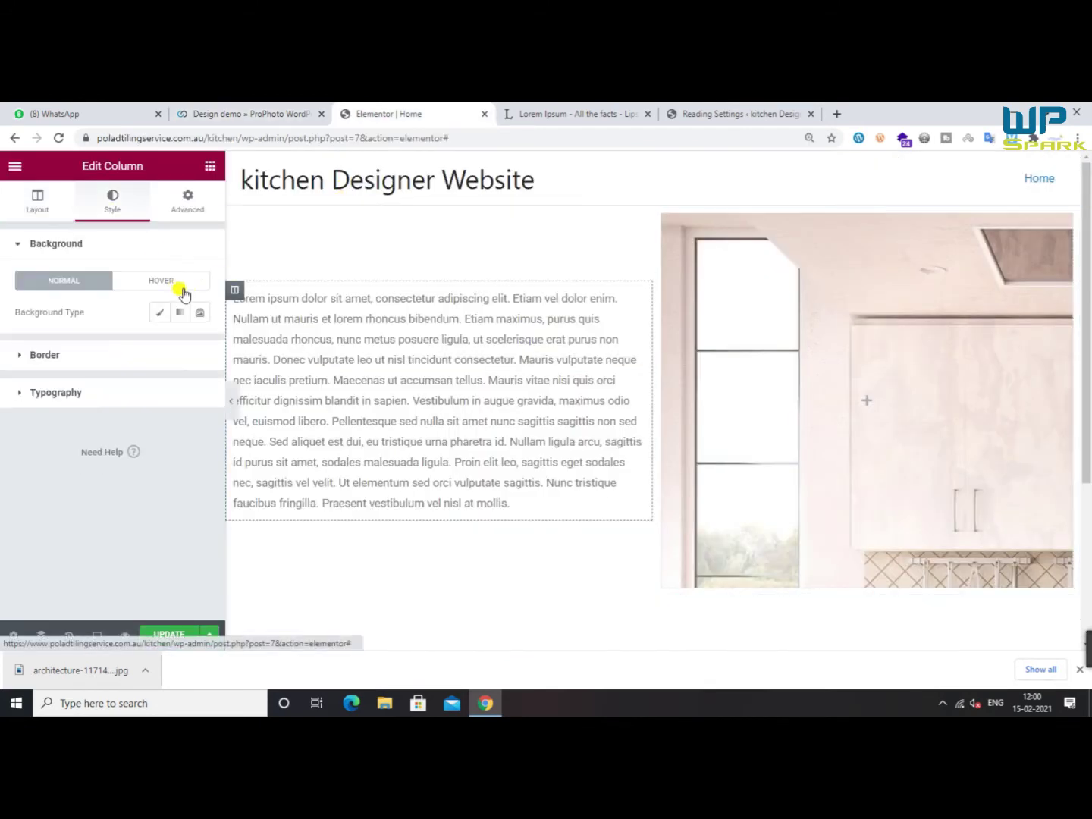
{"action": "left_click", "coordinate": [159, 312]}
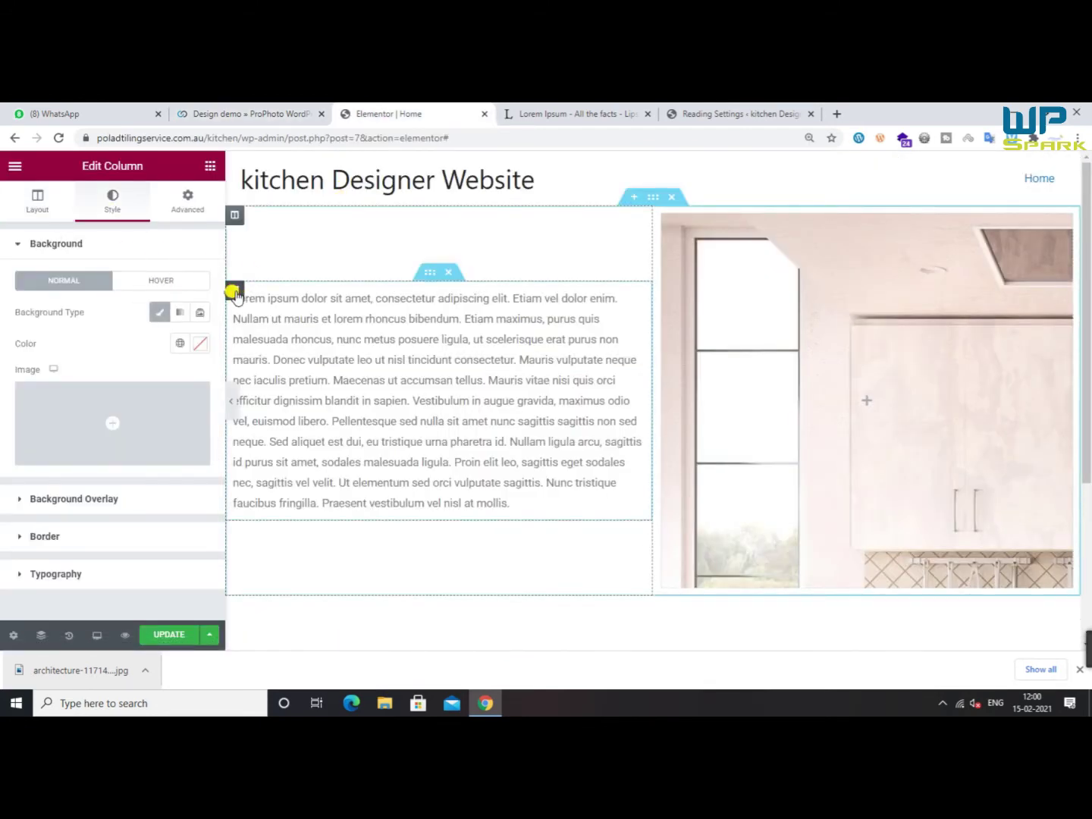
{"action": "left_click", "coordinate": [235, 291]}
{"action": "left_click", "coordinate": [121, 208]}
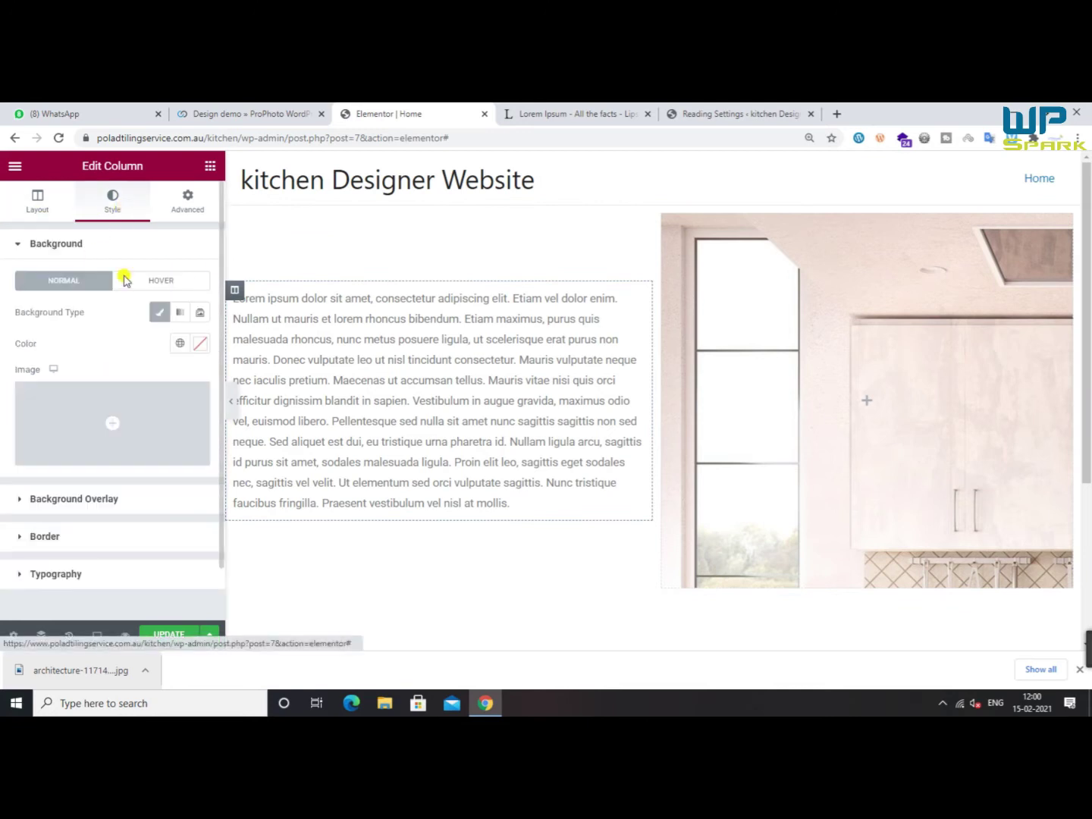
{"action": "left_click", "coordinate": [199, 344]}
{"action": "left_click", "coordinate": [137, 463]}
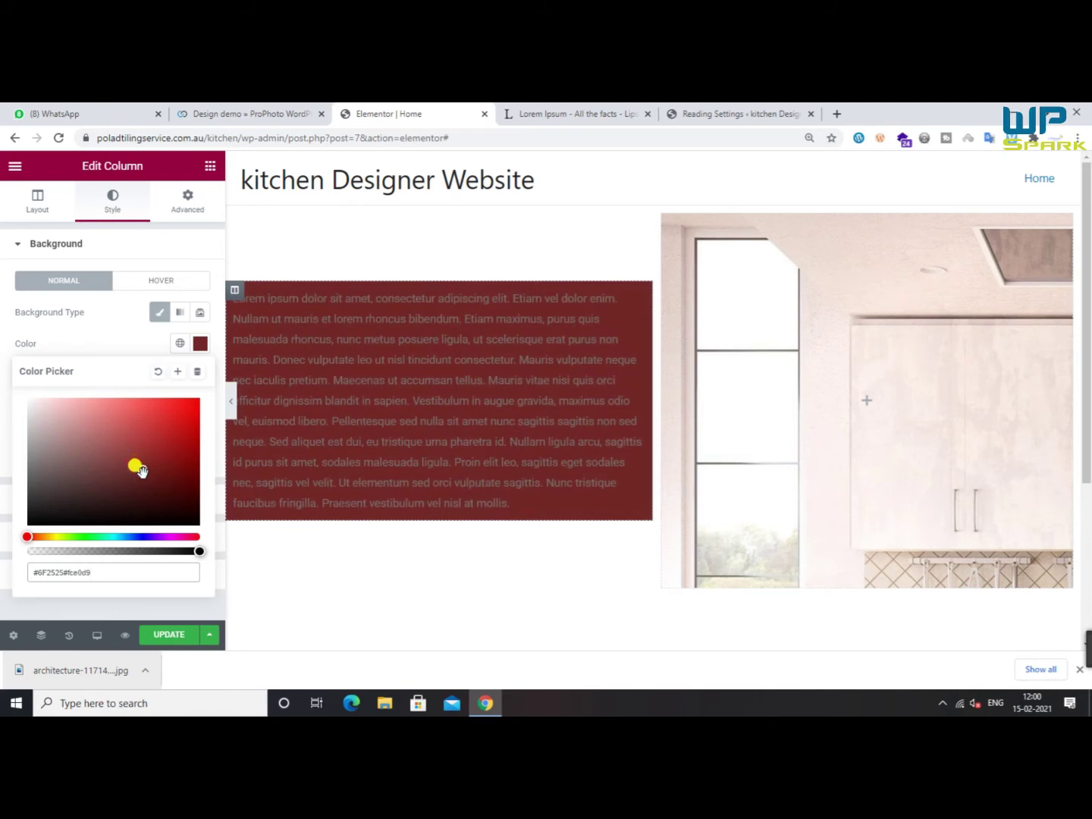
{"action": "left_click_drag", "start_coordinate": [114, 572], "coordinate": [30, 572]}
{"action": "type", "text": "#fce0d9"}
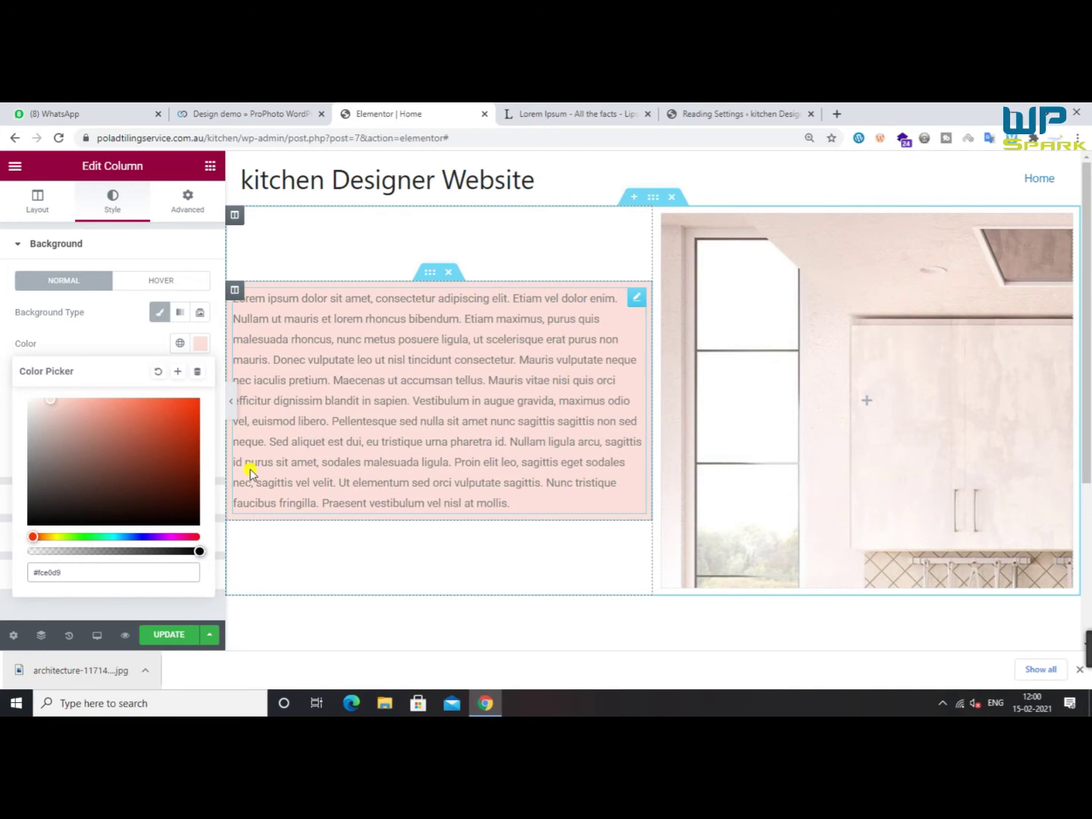
{"action": "left_click", "coordinate": [167, 635]}
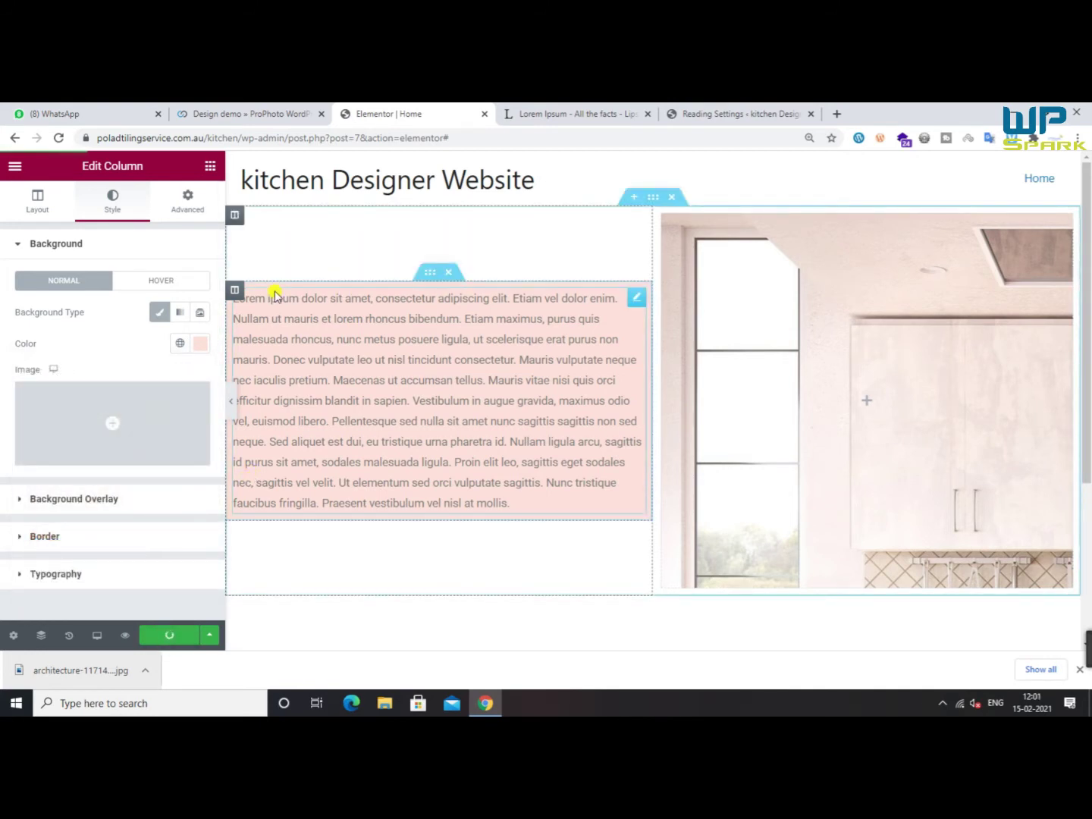
Set the inner column's padding to 10 px on all sides, and its unlinked left margin to 80 px with the other margins at 0
{"action": "left_click", "coordinate": [186, 203]}
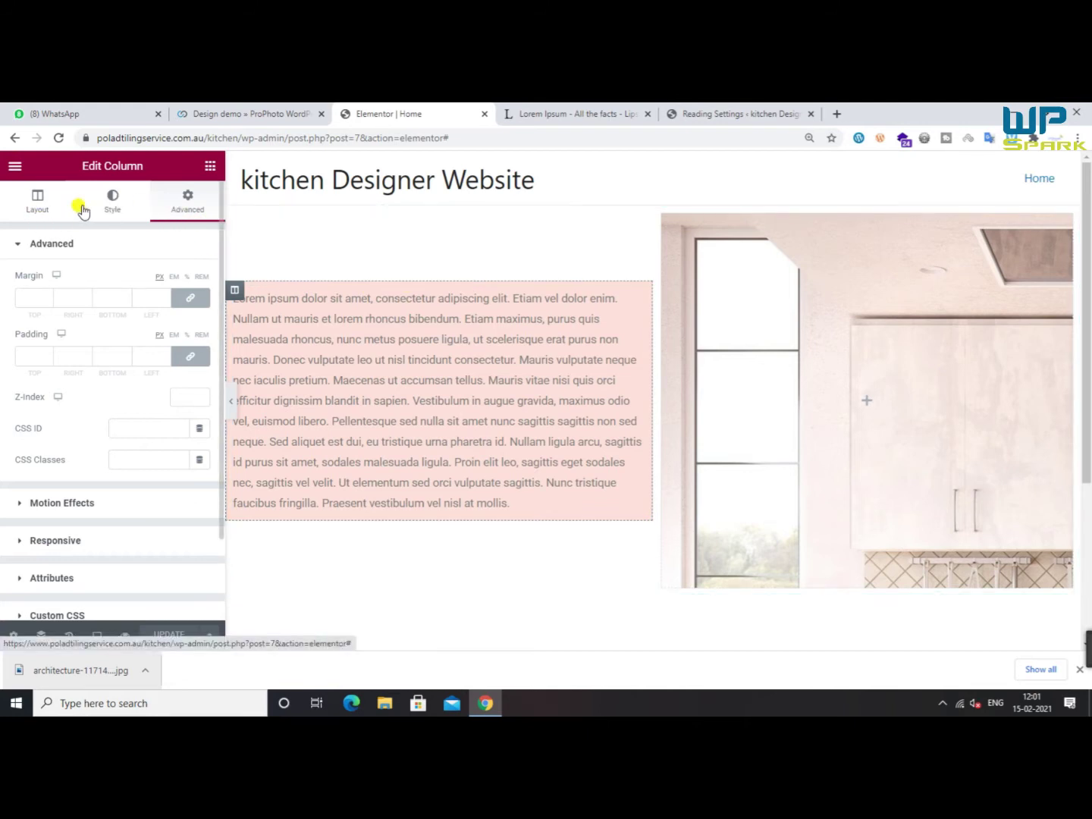
{"action": "left_click", "coordinate": [191, 356]}
{"action": "left_click", "coordinate": [191, 356]}
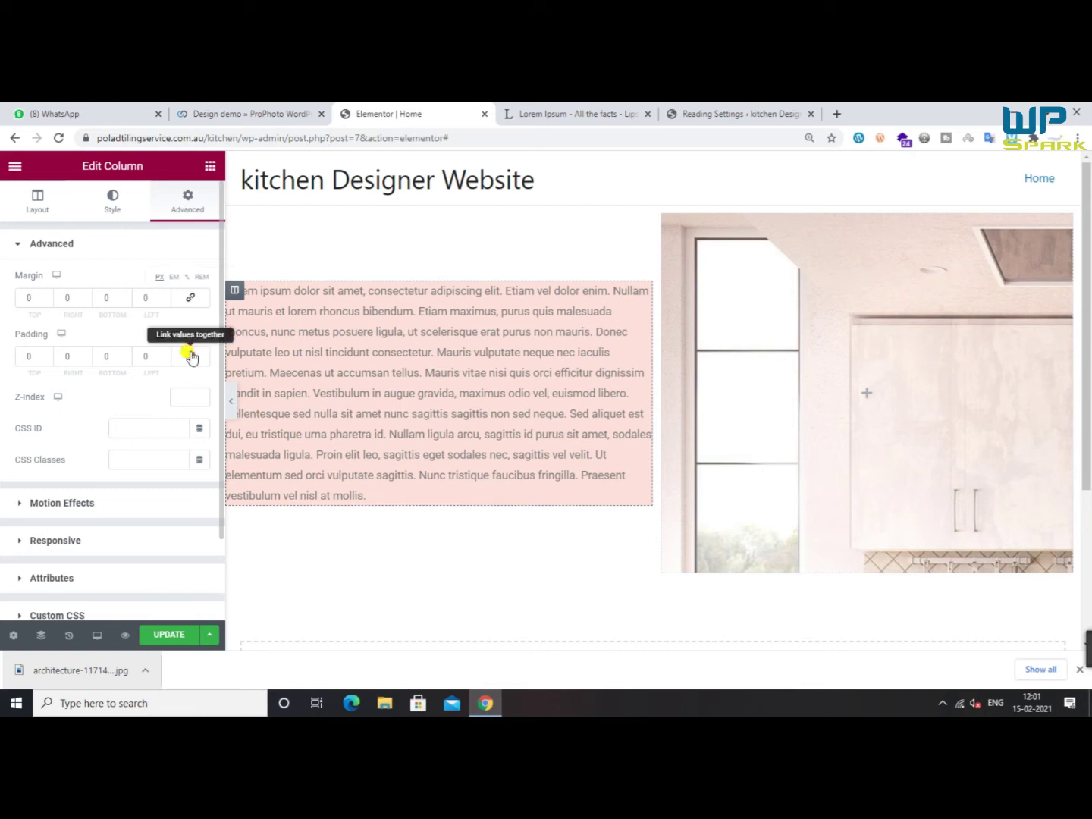
{"action": "type", "text": "1"}
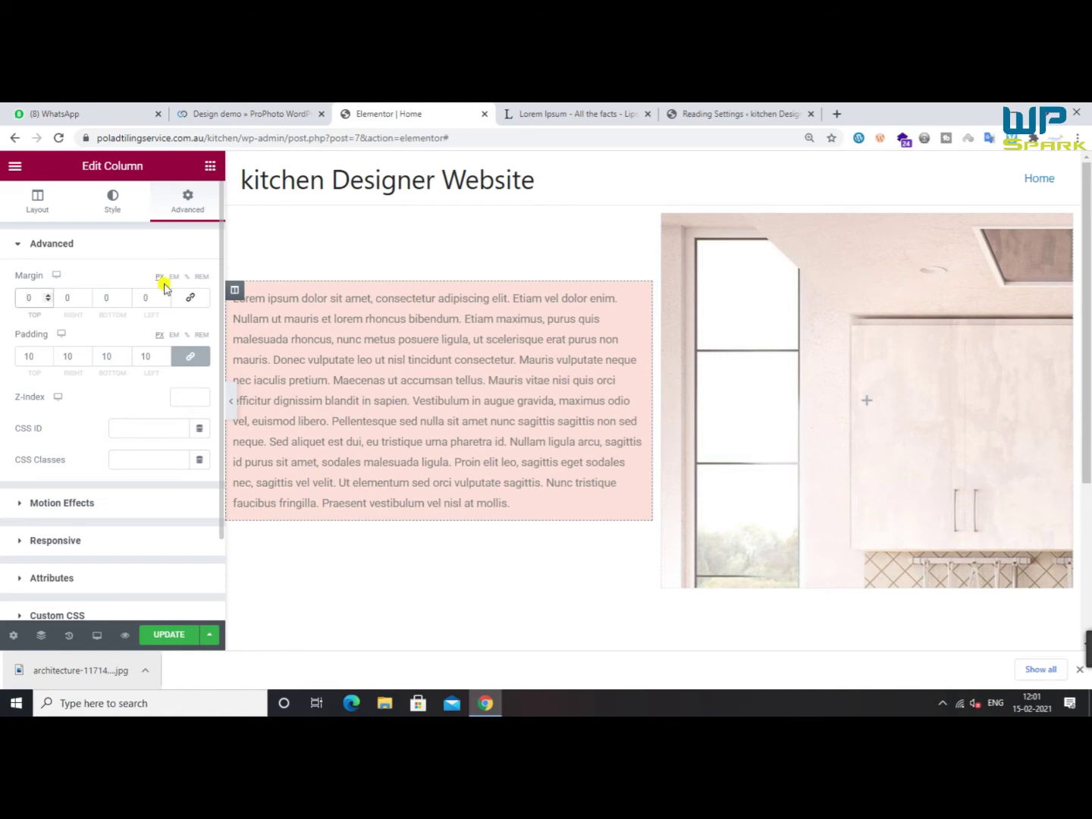
{"action": "left_click", "coordinate": [66, 298]}
{"action": "type", "text": "1"}
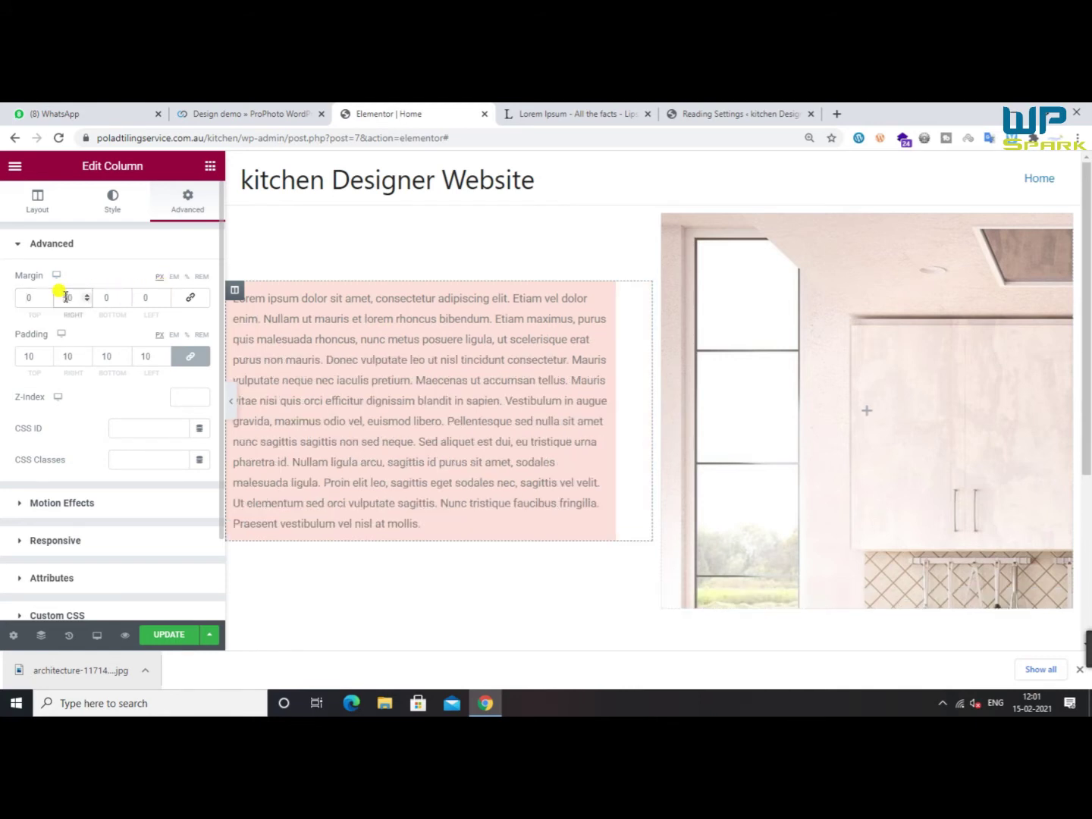
{"action": "key", "text": "Delete"}
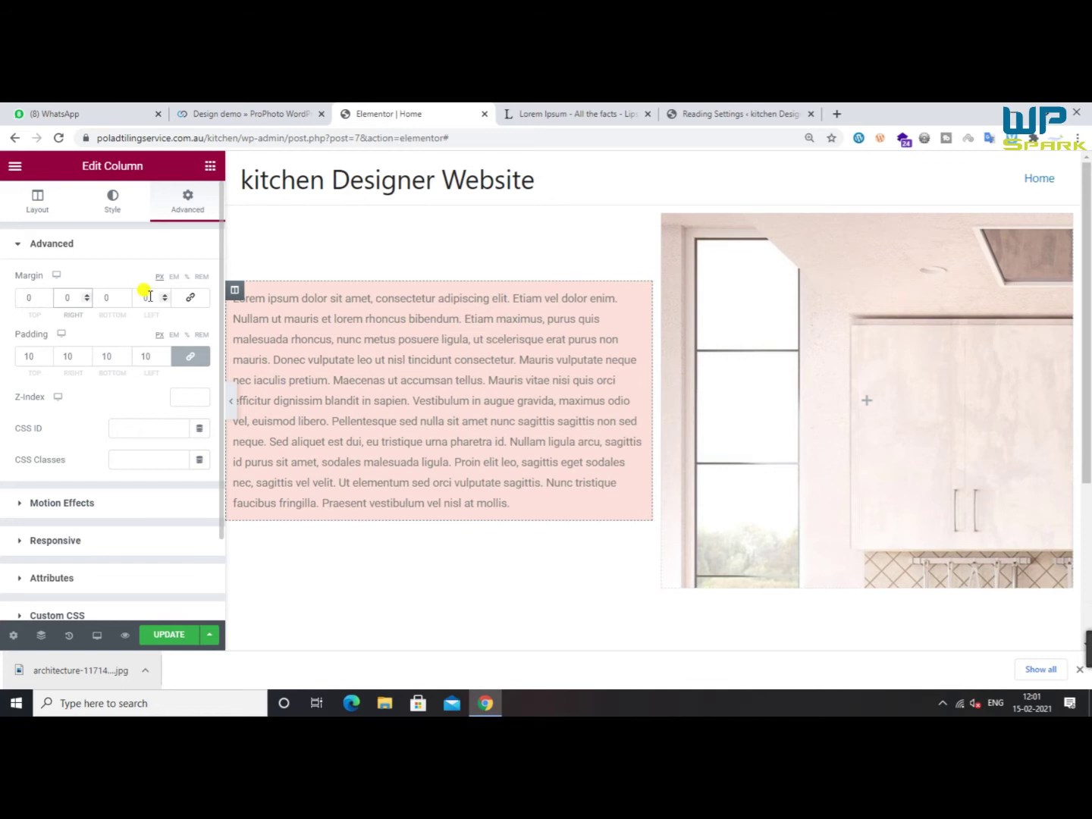
{"action": "type", "text": "0"}
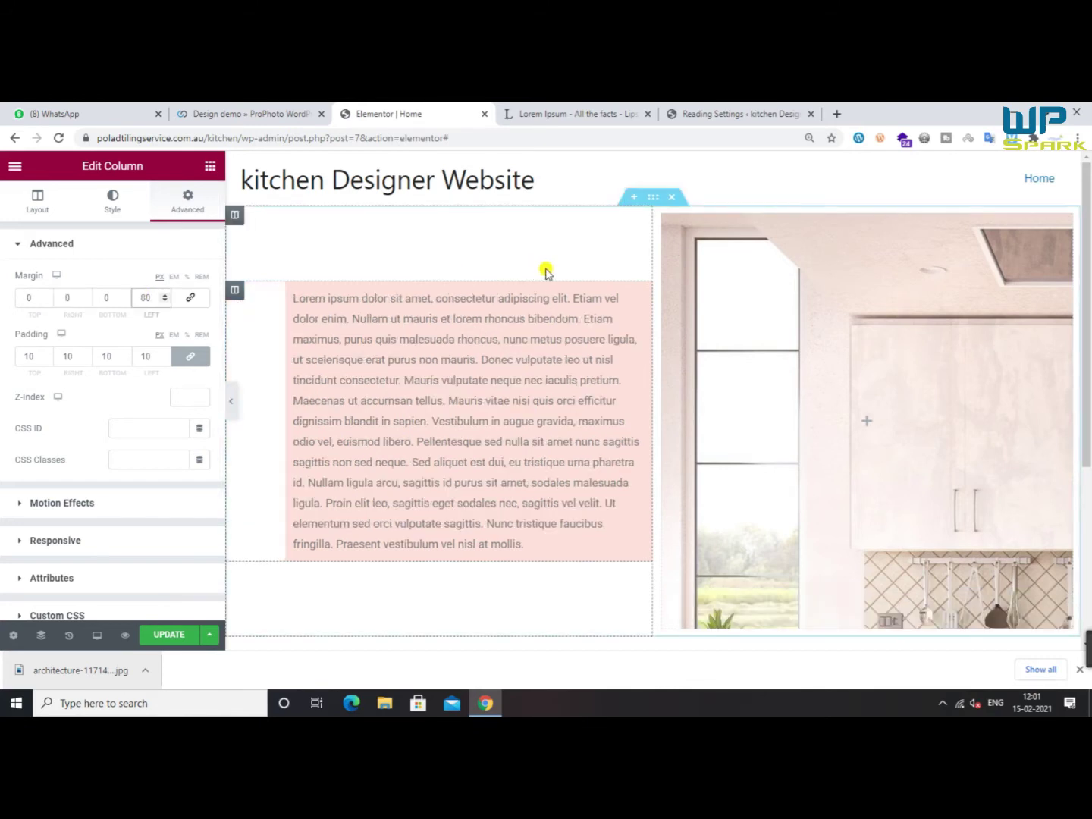
Extend the pink column over the kitchen photo with a right margin of -102 px and a Z-index of 2
{"action": "left_click", "coordinate": [88, 300]}
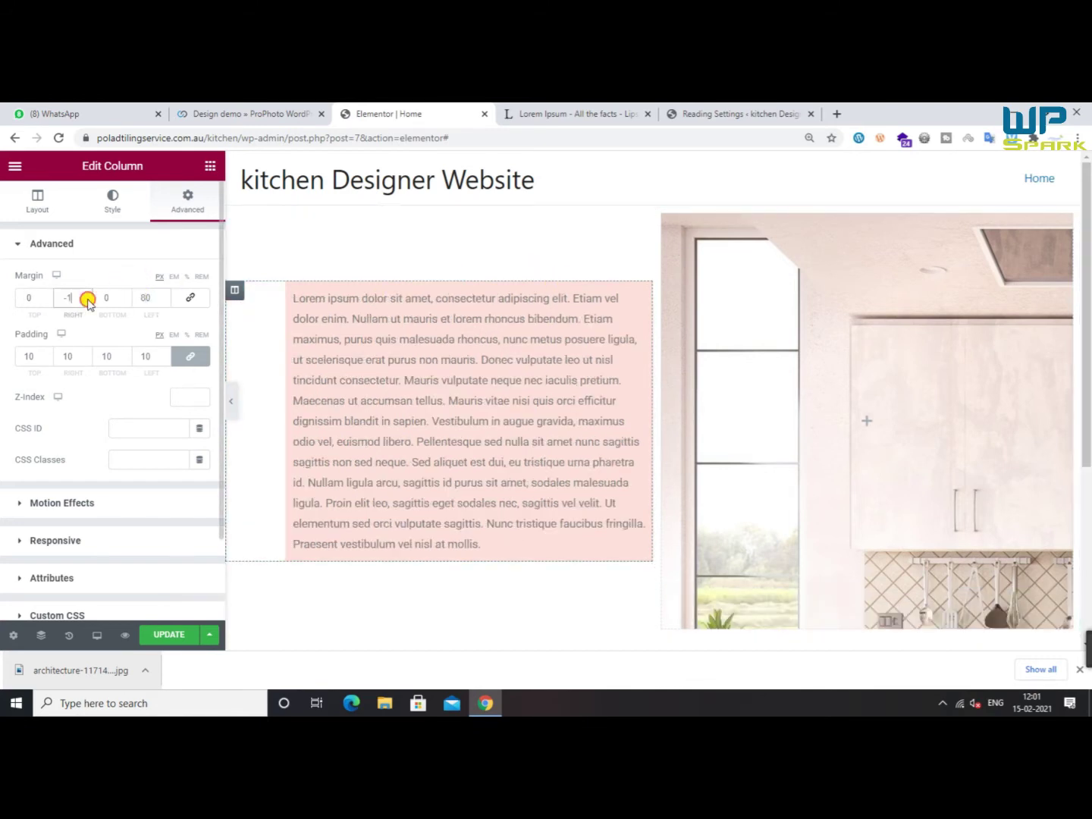
{"action": "left_click_drag", "start_coordinate": [88, 301], "coordinate": [88, 300]}
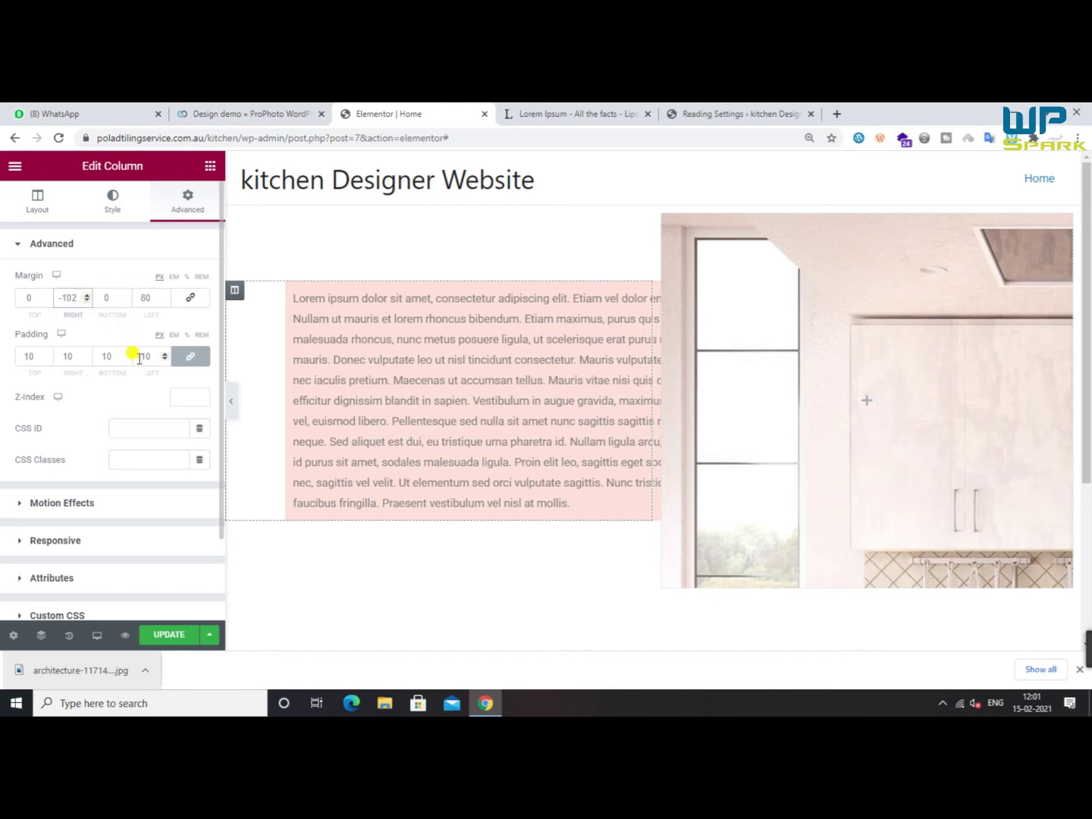
{"action": "left_click", "coordinate": [46, 402]}
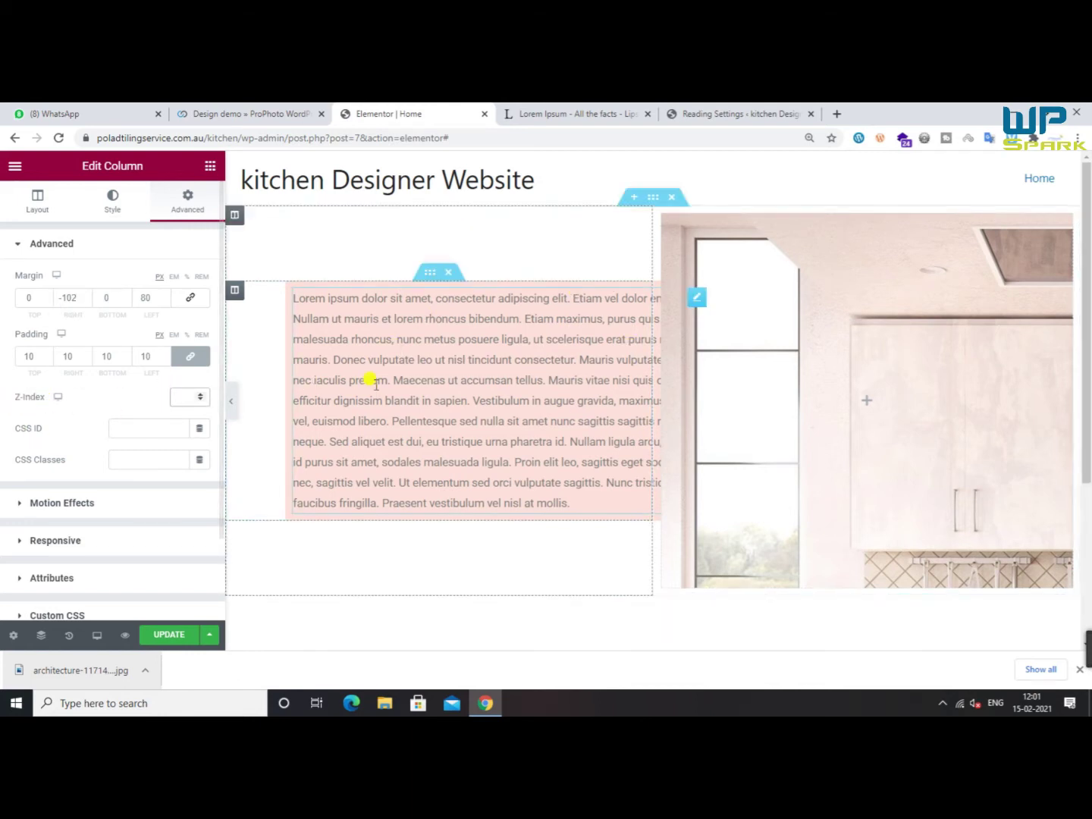
{"action": "type", "text": "2"}
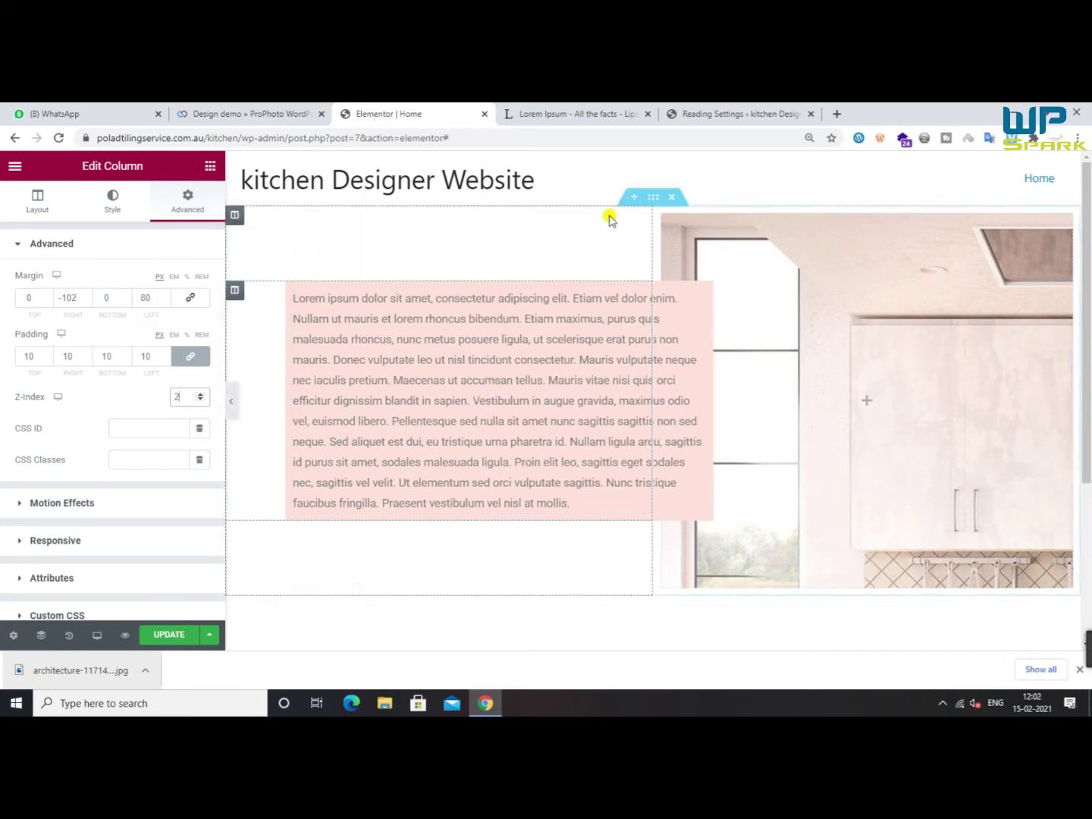
Close the inspector on the Positano demo, then cut the pink box's paragraph after "Mauris vulputate neque nec" and update the Home page
{"action": "left_click", "coordinate": [273, 114]}
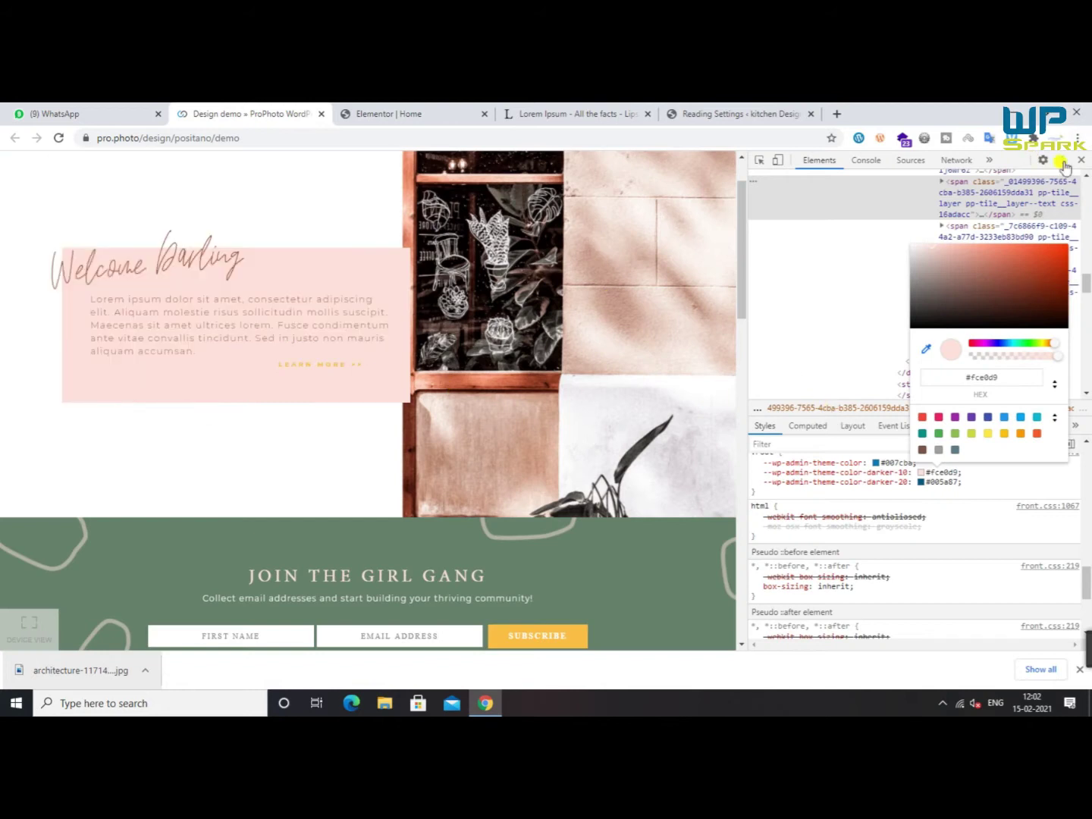
{"action": "left_click", "coordinate": [1082, 160]}
{"action": "left_click", "coordinate": [464, 113]}
{"action": "left_click", "coordinate": [588, 357]}
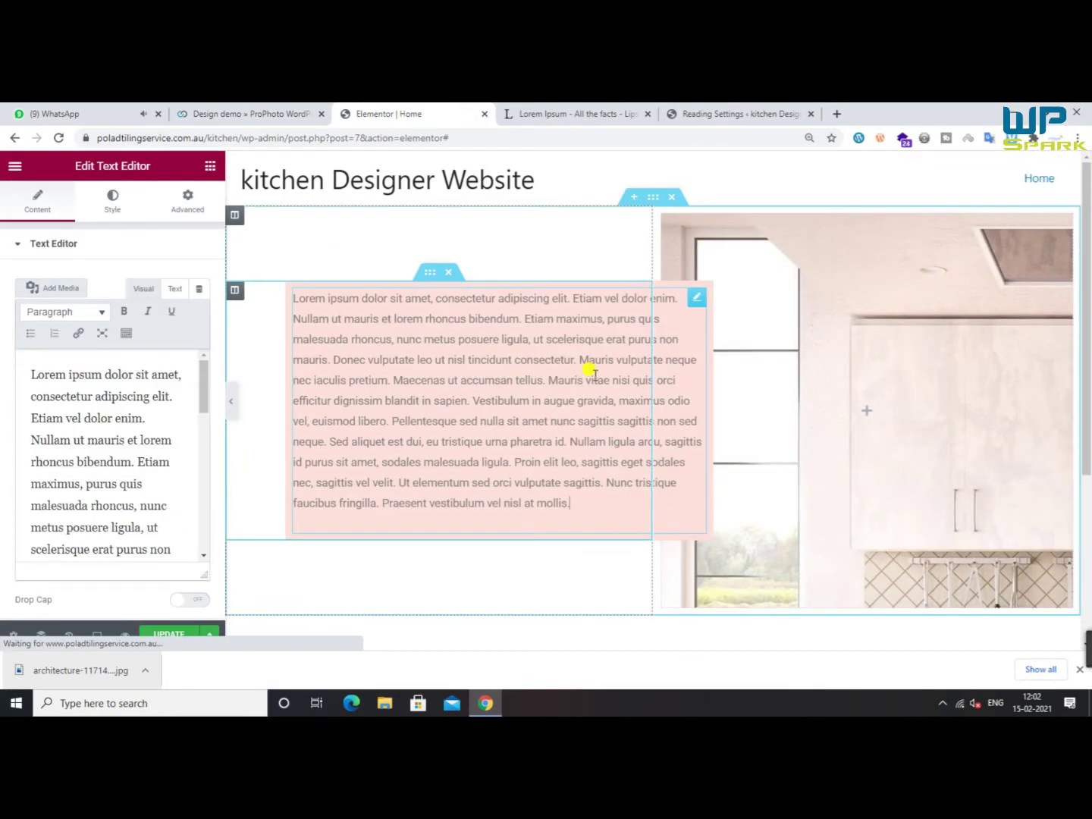
{"action": "scroll", "coordinate": [114, 417], "scroll_direction": "down", "scroll_amount": 5}
{"action": "left_click", "coordinate": [175, 289]}
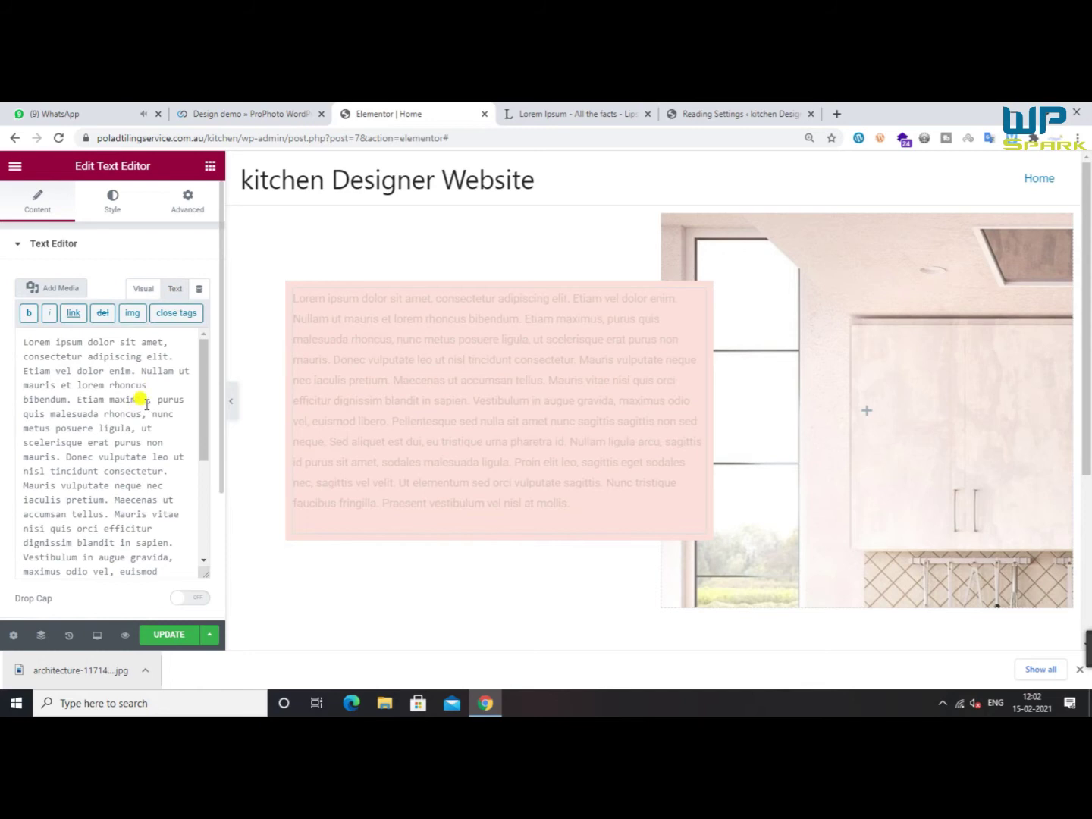
{"action": "left_click_drag", "start_coordinate": [167, 479], "coordinate": [189, 609]}
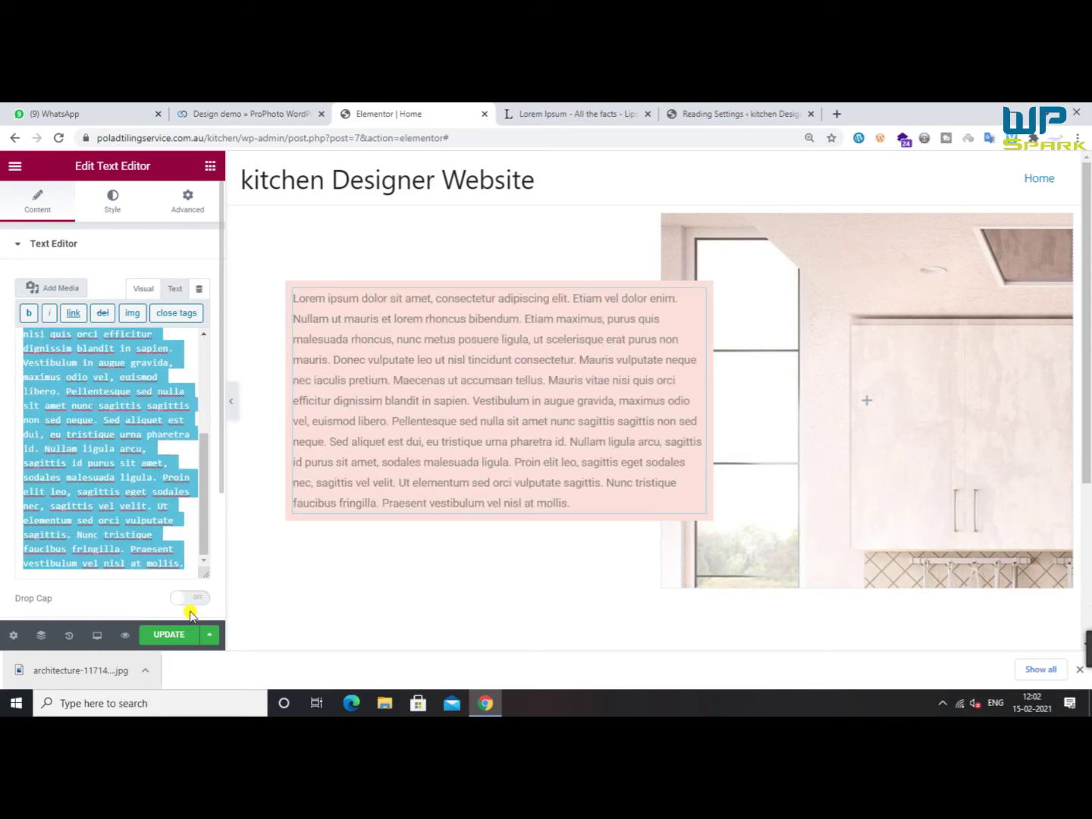
{"action": "key", "text": "BackSpace"}
{"action": "left_click", "coordinate": [155, 632]}
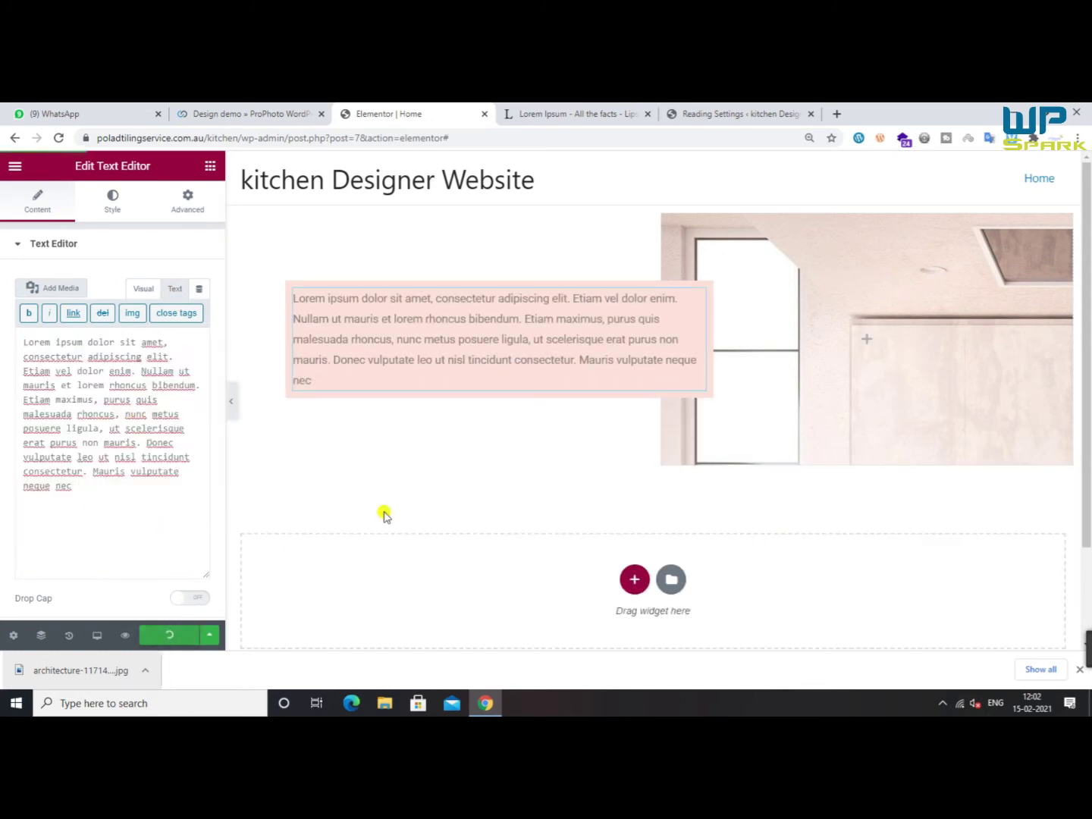
Add a Heading widget above the paragraph in the pink box with the title "Welcome To Our Site"
{"action": "left_click", "coordinate": [210, 166]}
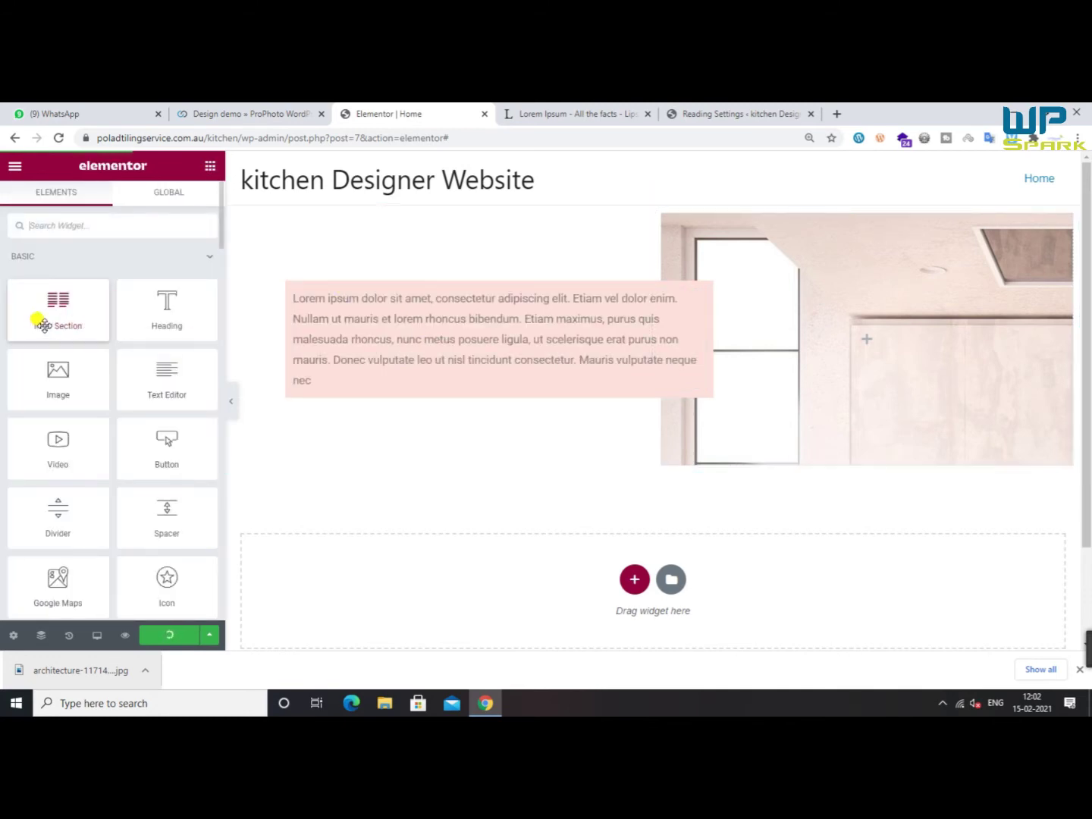
{"action": "left_click", "coordinate": [220, 114]}
{"action": "left_click", "coordinate": [377, 116]}
{"action": "left_click_drag", "start_coordinate": [141, 321], "coordinate": [387, 307]}
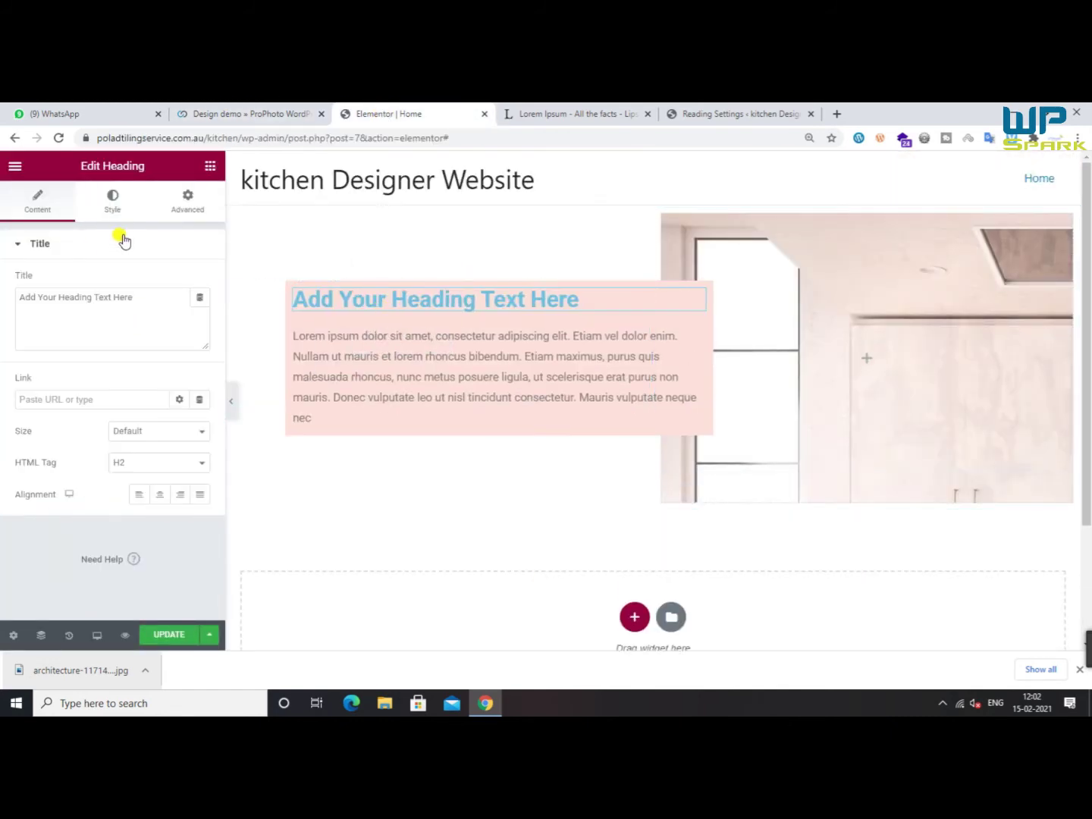
{"action": "left_click", "coordinate": [282, 111]}
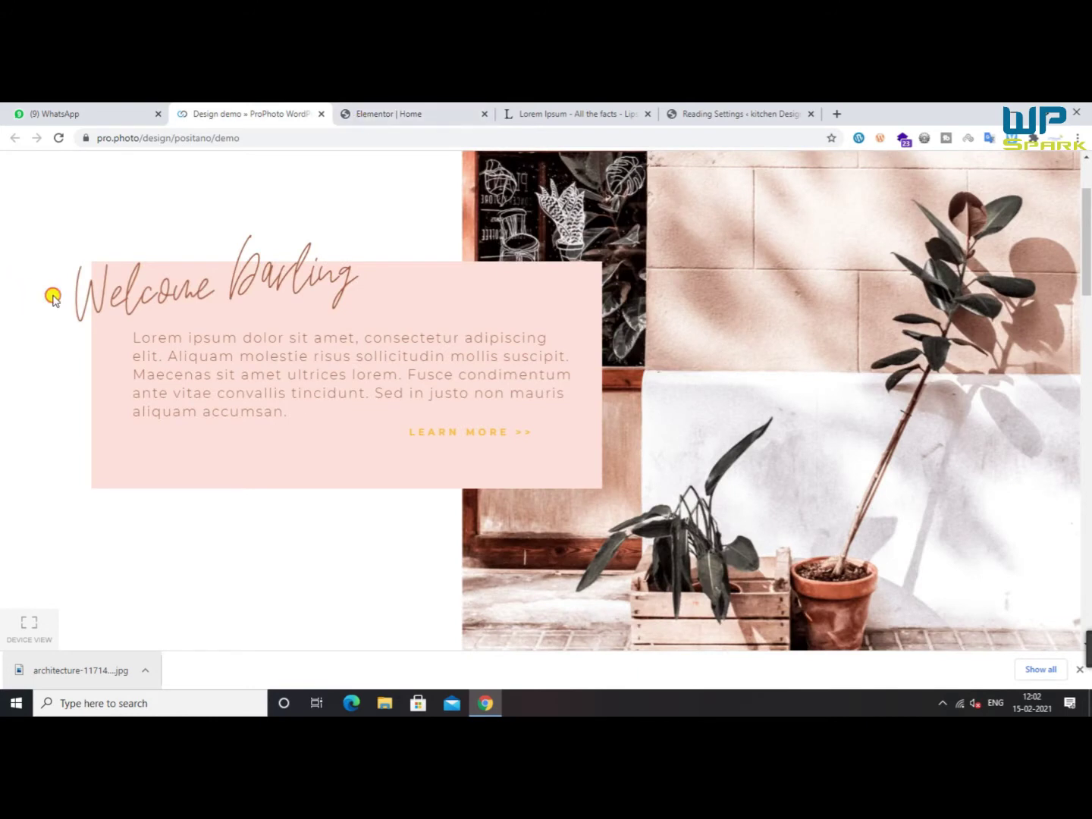
{"action": "left_click", "coordinate": [364, 106]}
{"action": "left_click_drag", "start_coordinate": [134, 297], "coordinate": [58, 298]}
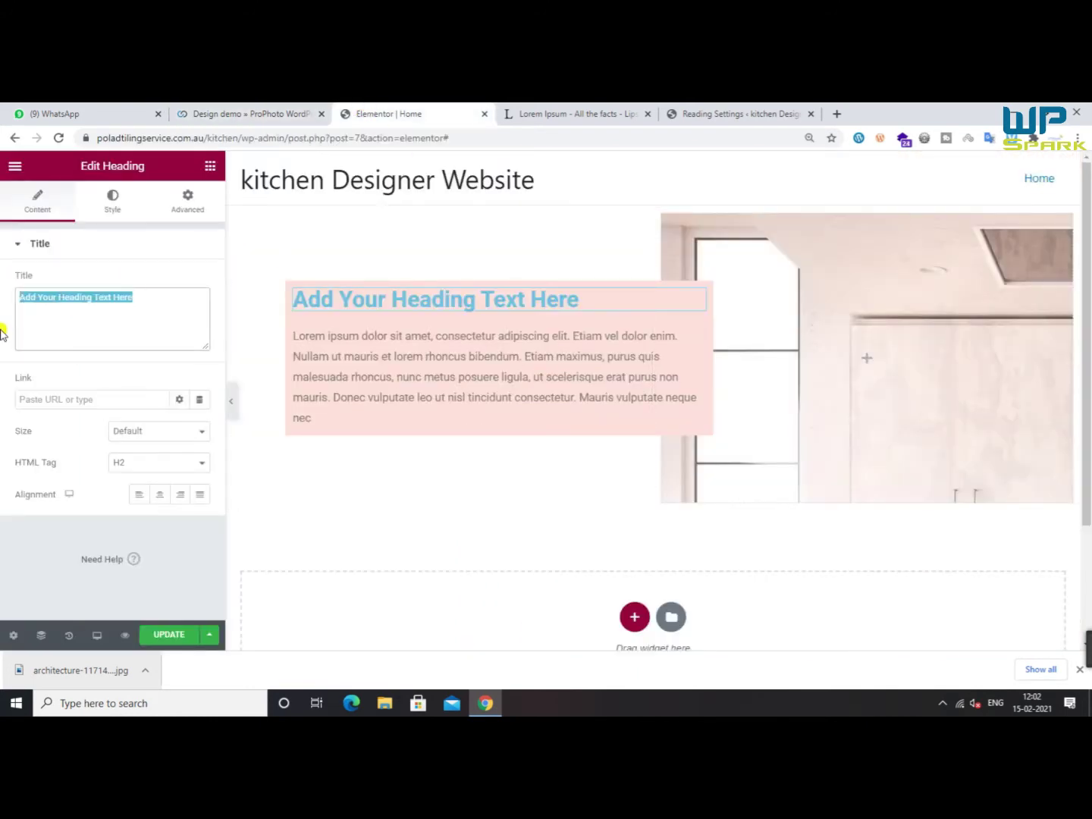
{"action": "type", "text": "Welcome To Our Site"}
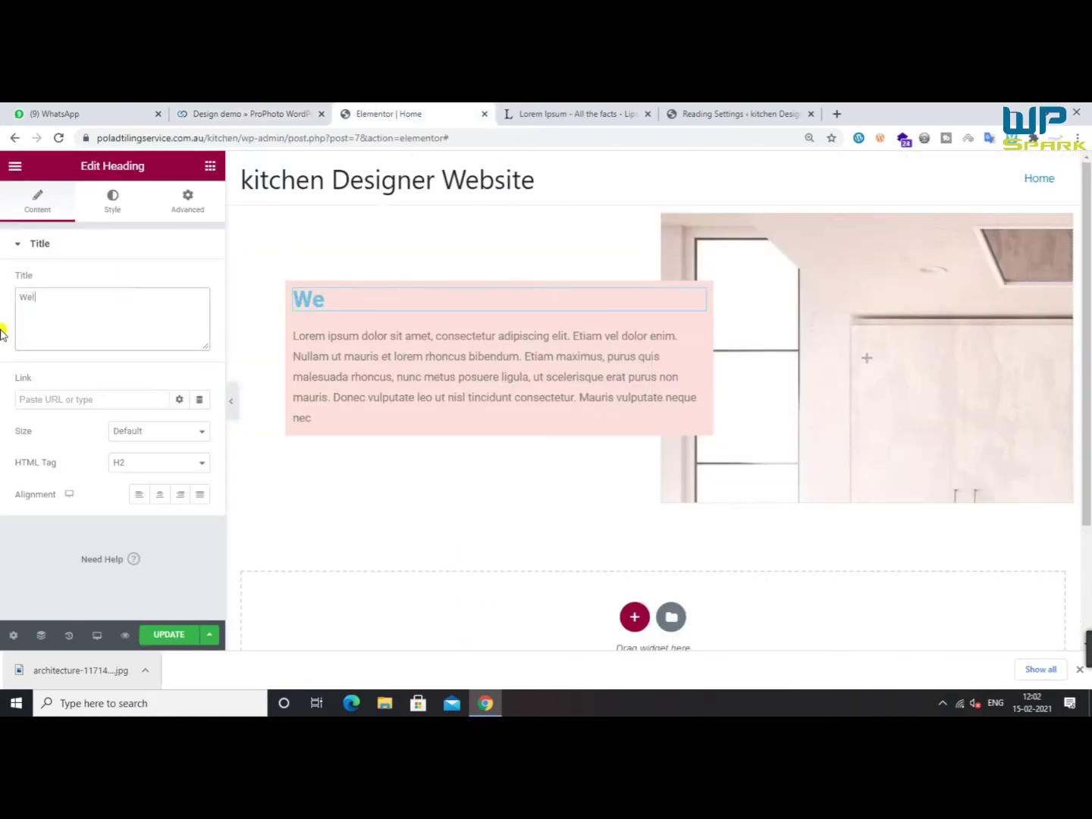
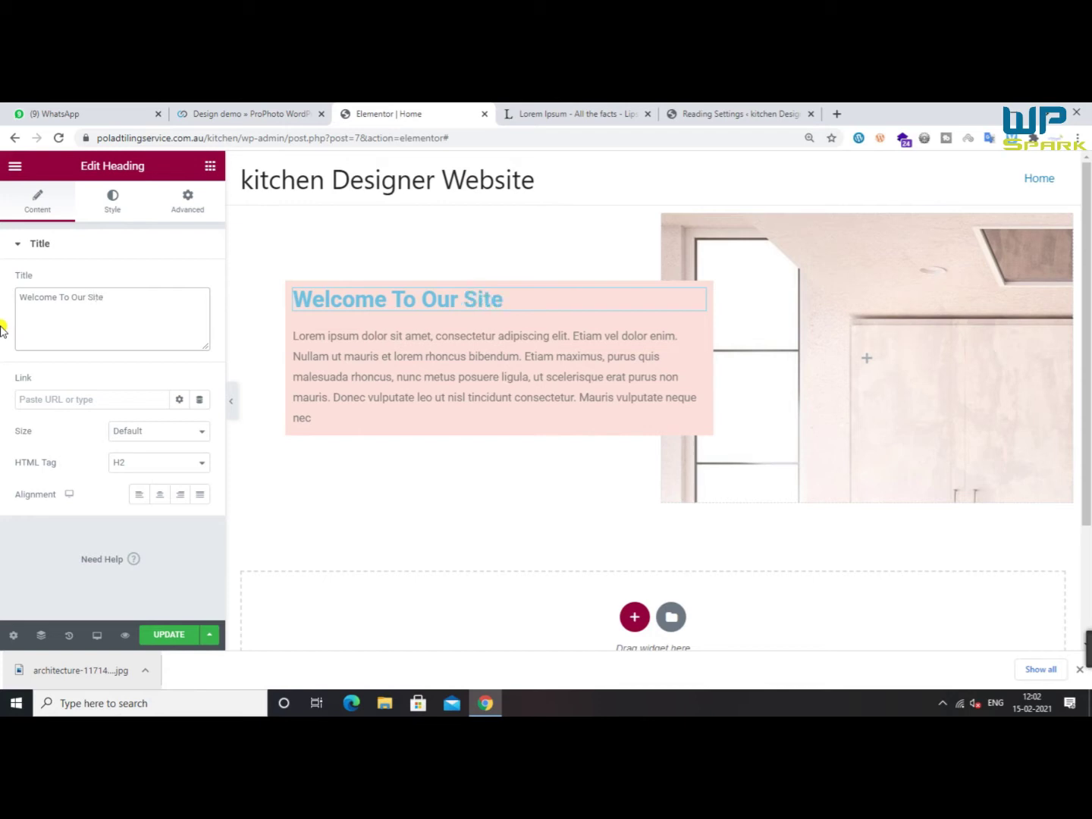
Inspect the Positano demo's "Welcome Darling" heading, sample its brown #b1775d with the inspector's colour picker, and return to the Elementor page
{"action": "left_click", "coordinate": [250, 113]}
{"action": "left_click", "coordinate": [363, 118]}
{"action": "left_click", "coordinate": [223, 115]}
{"action": "right_click", "coordinate": [256, 286]}
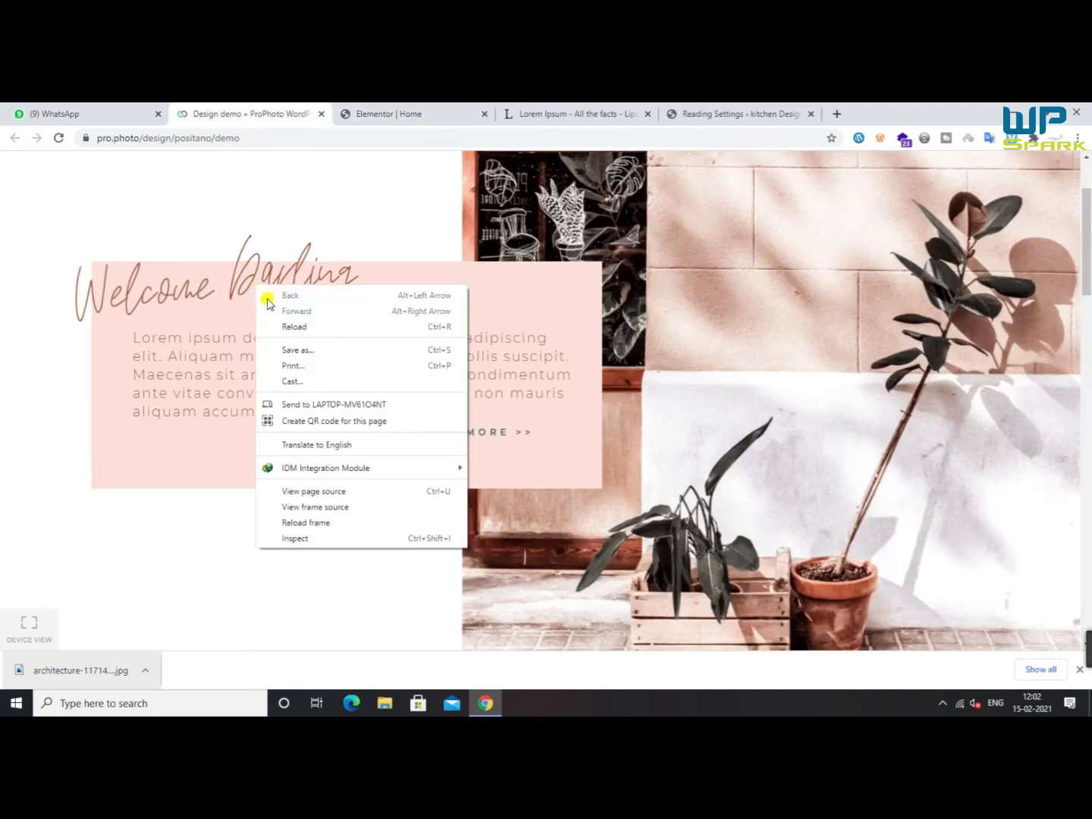
{"action": "left_click", "coordinate": [292, 539]}
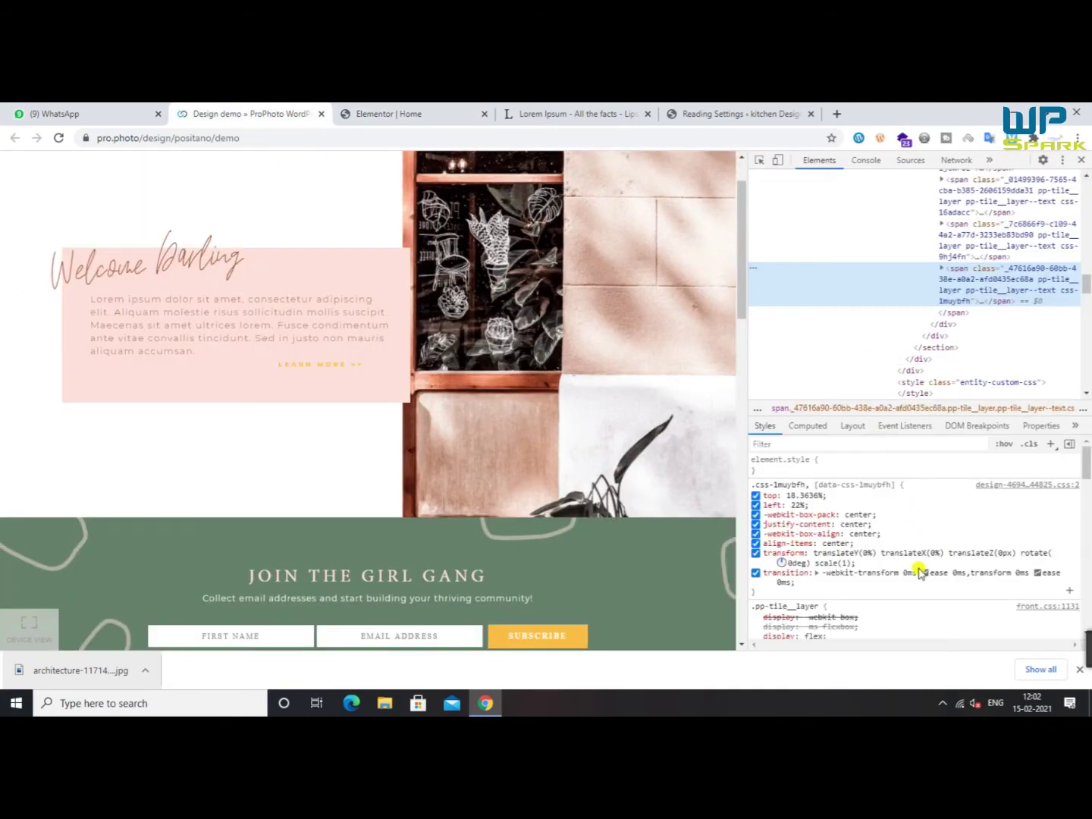
{"action": "scroll", "coordinate": [919, 573], "scroll_direction": "down", "scroll_amount": 2}
{"action": "left_click", "coordinate": [964, 195]}
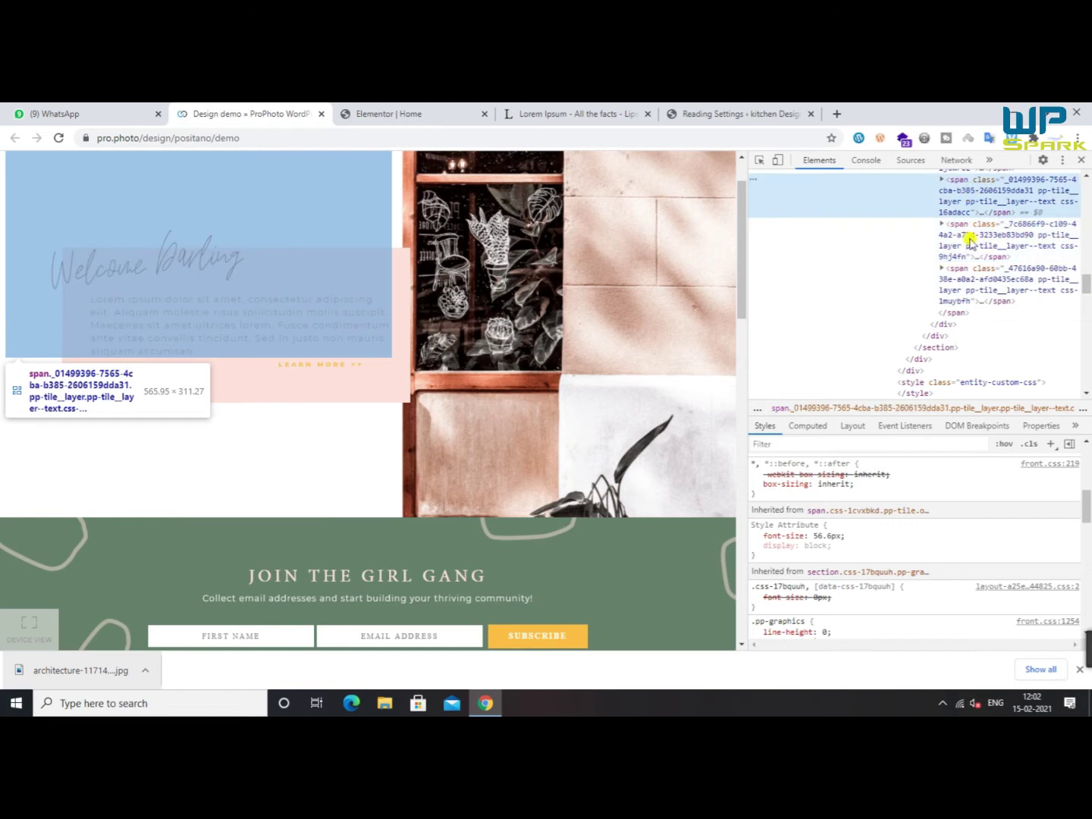
{"action": "scroll", "coordinate": [898, 536], "scroll_direction": "down", "scroll_amount": 5}
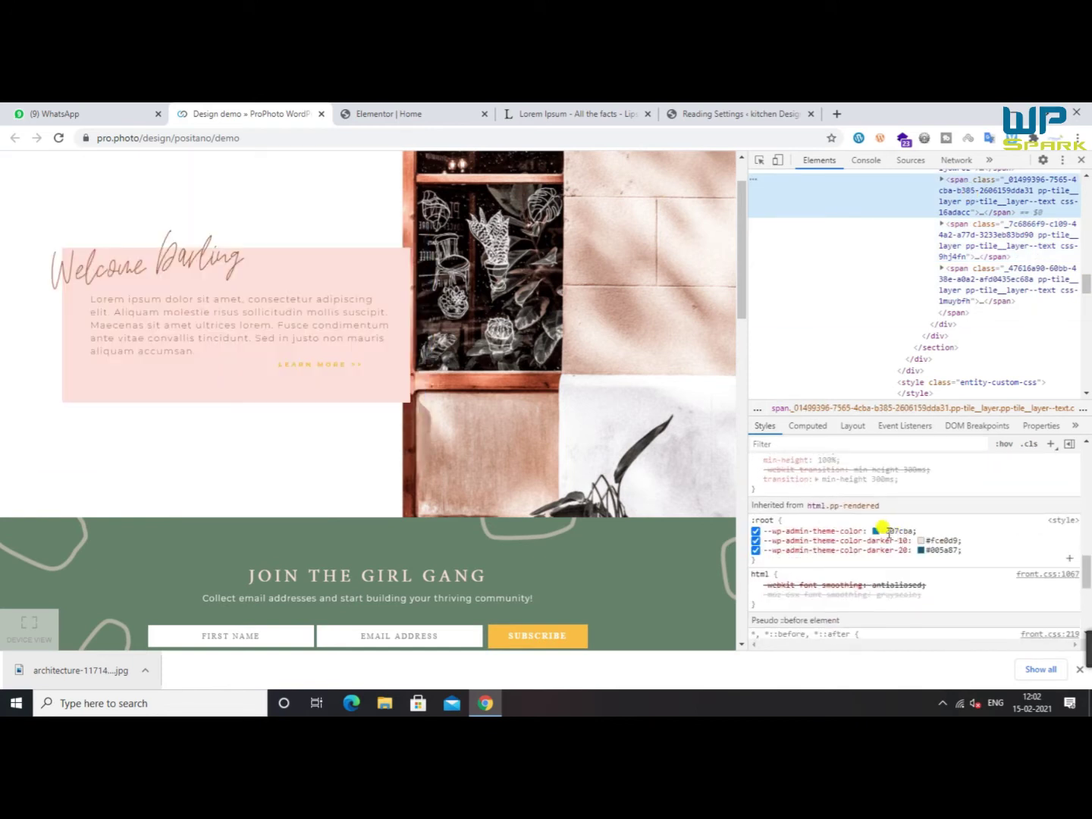
{"action": "left_click", "coordinate": [921, 541]}
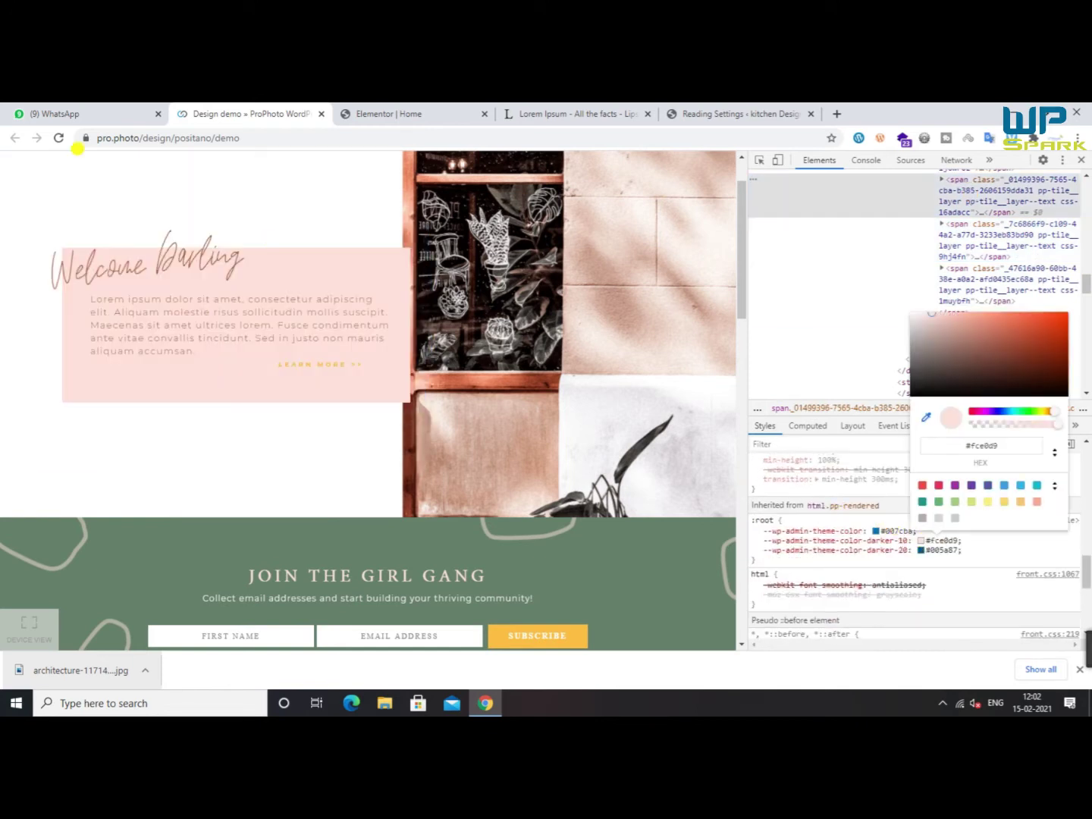
{"action": "left_click", "coordinate": [71, 259]}
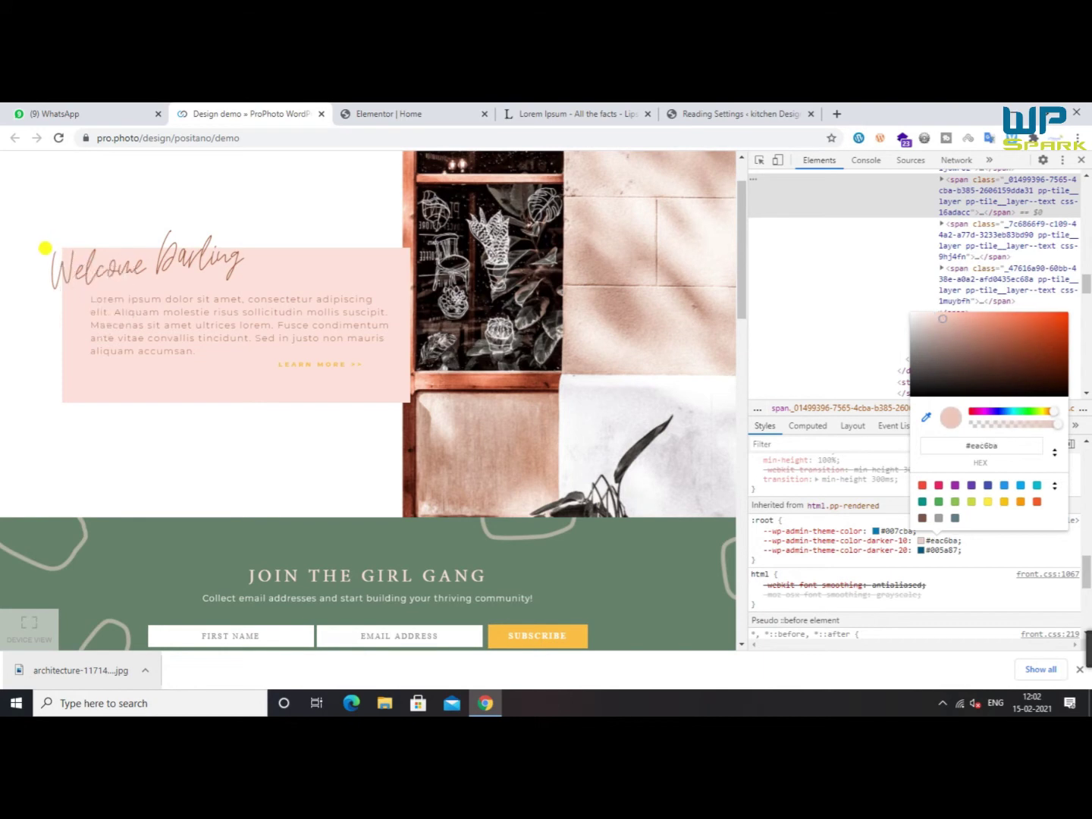
{"action": "left_click", "coordinate": [46, 250]}
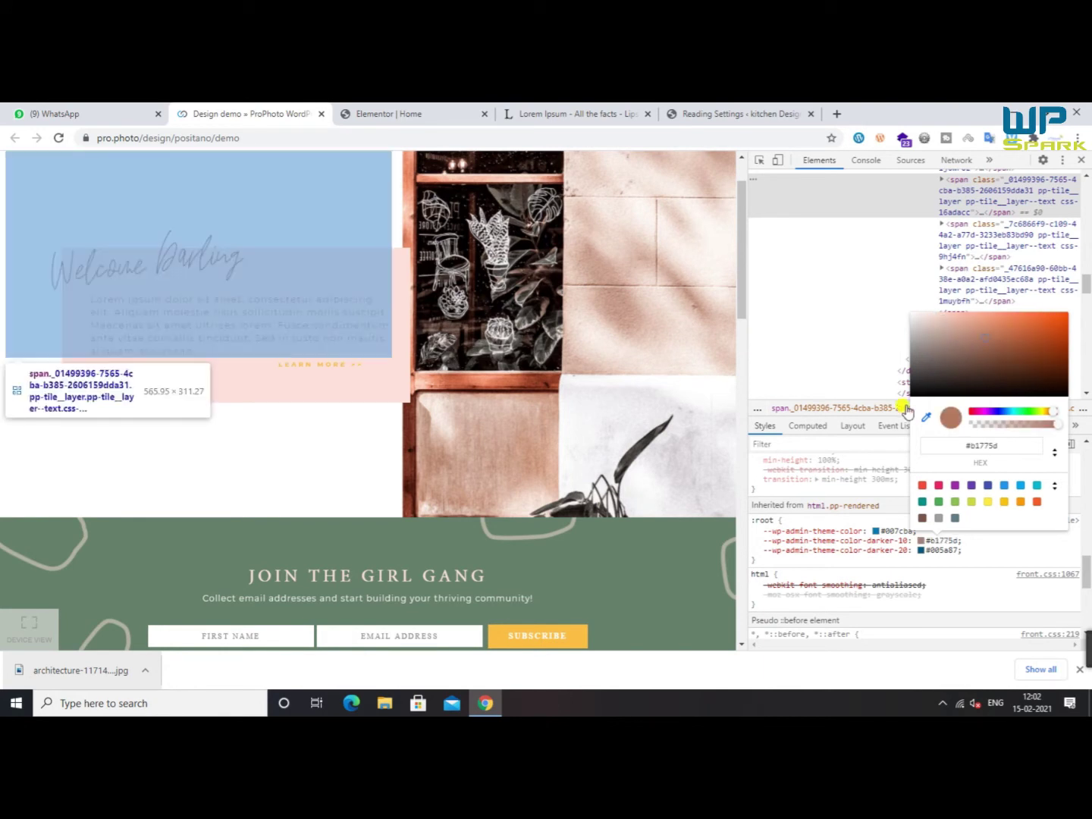
{"action": "left_click", "coordinate": [379, 113]}
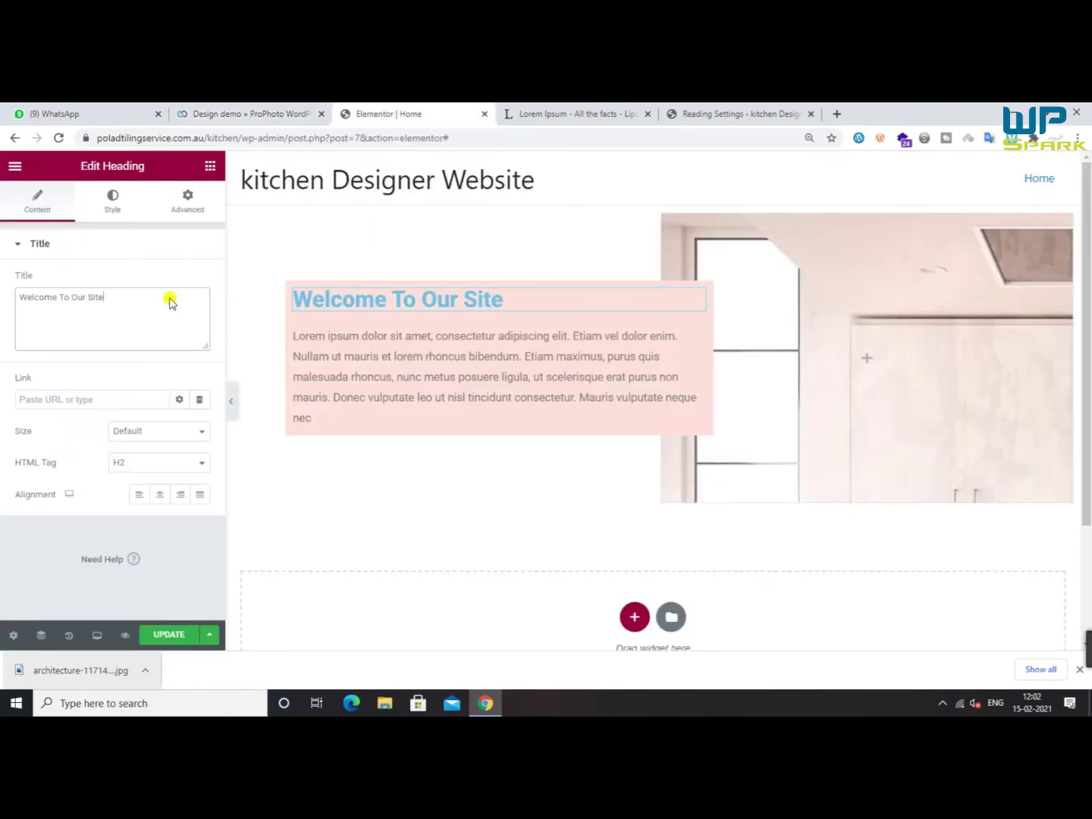
Set the text colour of the "Welcome To Our Site" heading to #b1775d
{"action": "left_click", "coordinate": [116, 214]}
{"action": "left_click", "coordinate": [43, 209]}
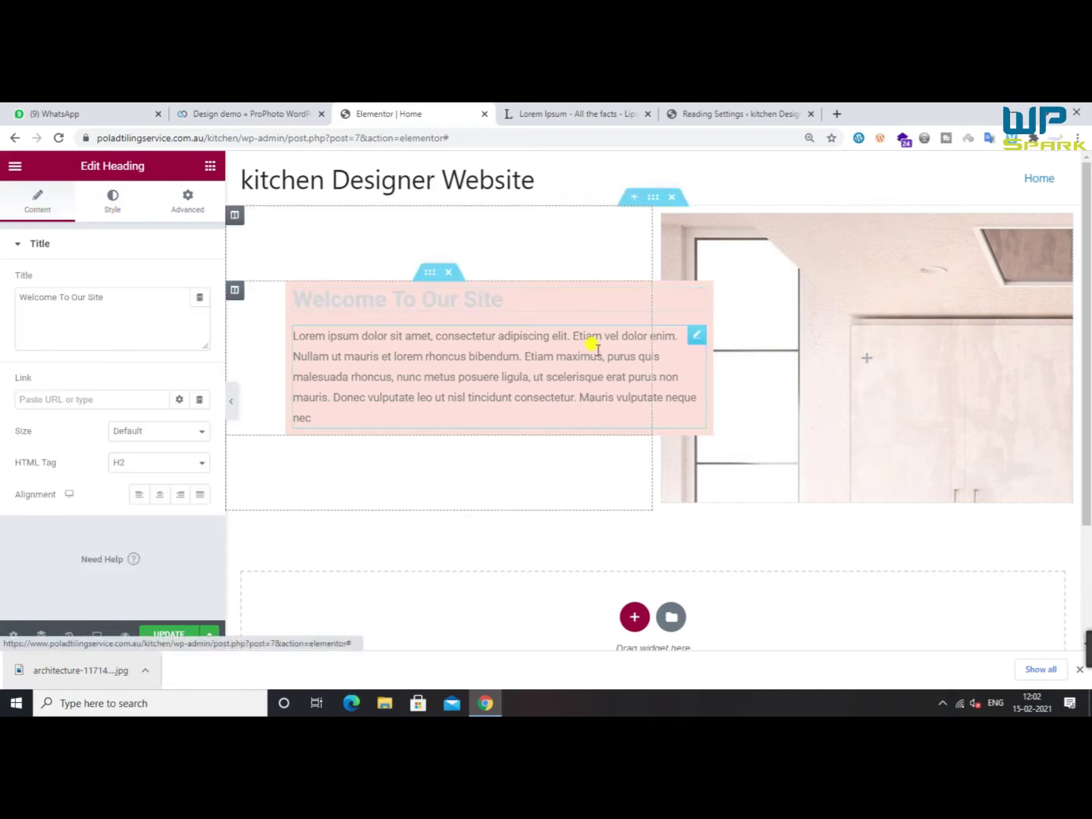
{"action": "left_click", "coordinate": [114, 210]}
{"action": "left_click", "coordinate": [199, 283]}
{"action": "type", "text": "#b1775d"}
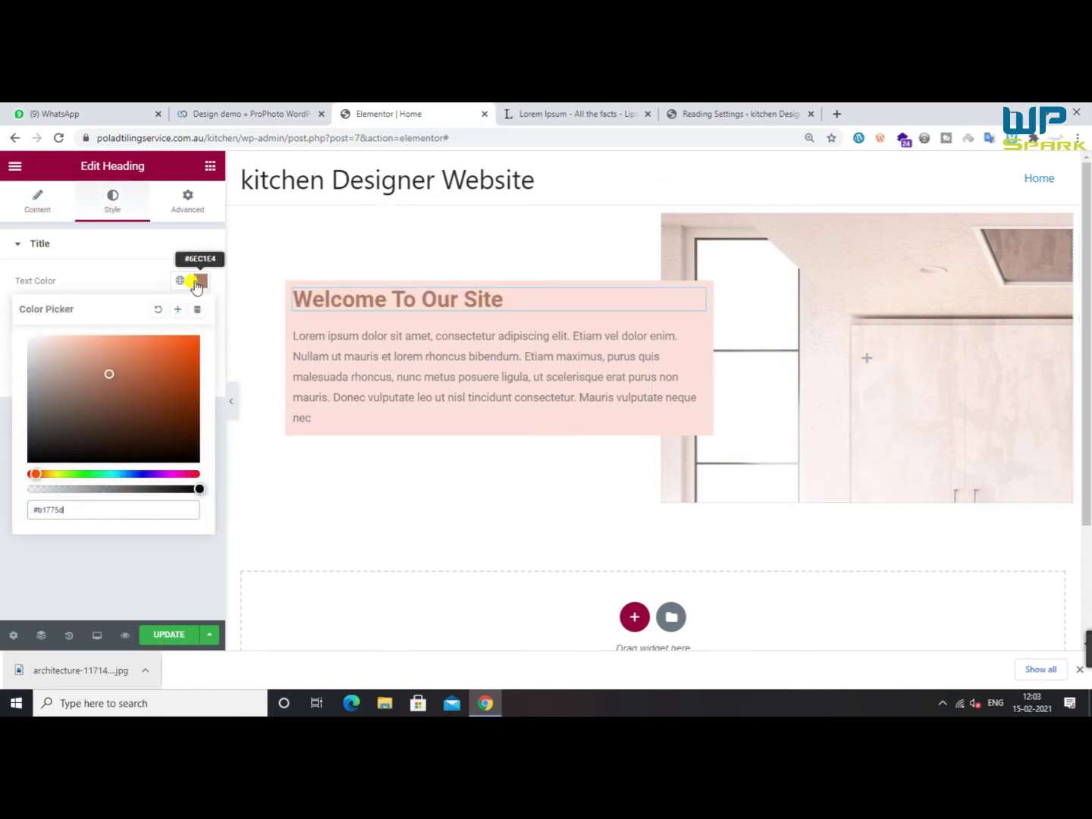
{"action": "left_click", "coordinate": [169, 559]}
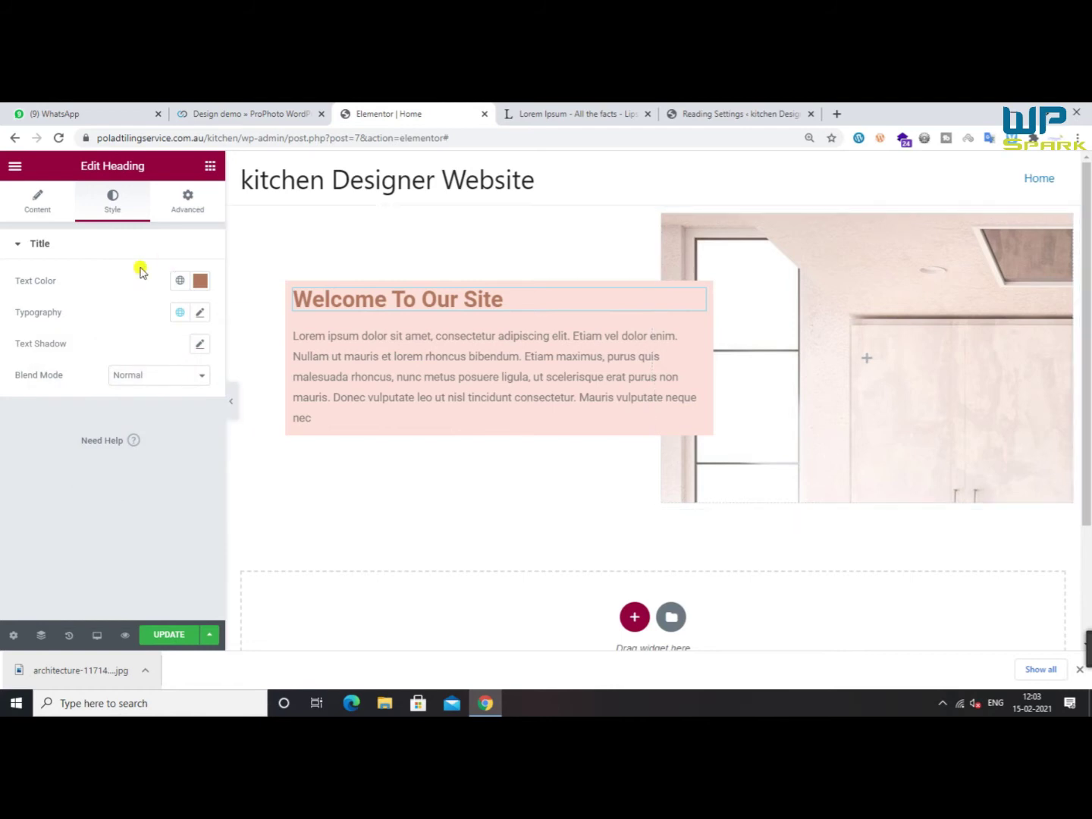
Try Cedarville Cursive on the welcome heading, and settle on Caveat as its font family
{"action": "left_click", "coordinate": [200, 313]}
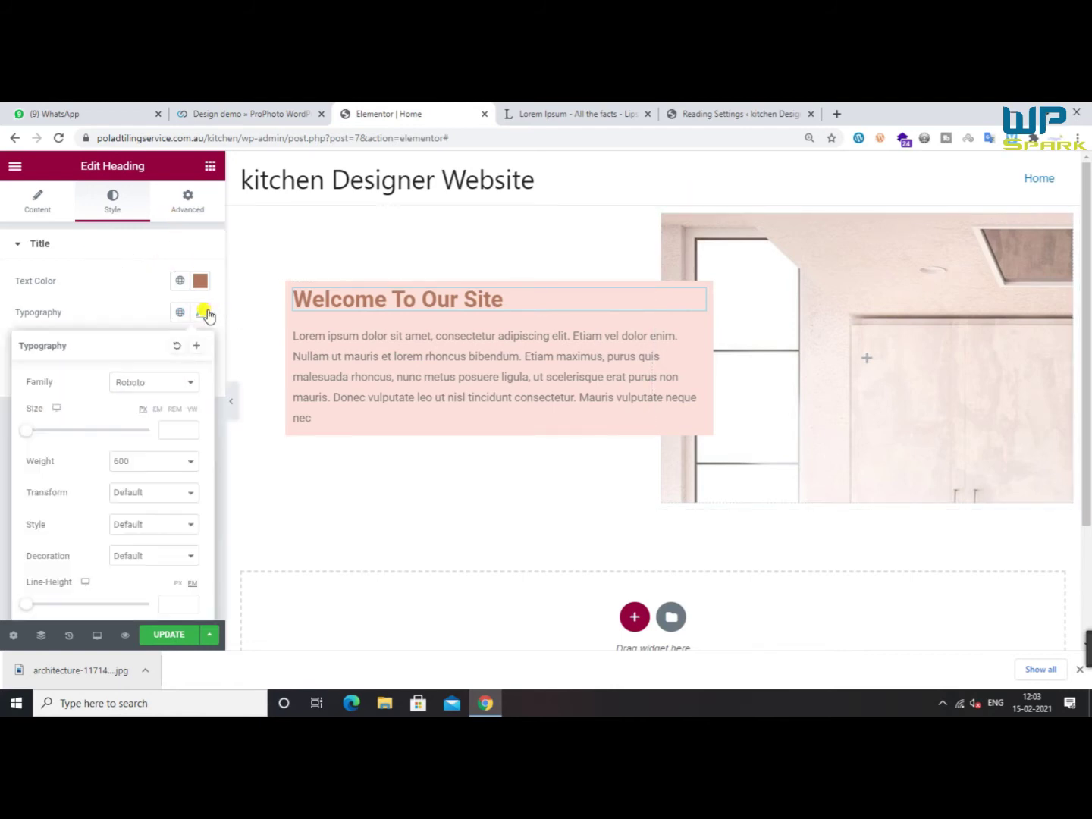
{"action": "left_click", "coordinate": [176, 390]}
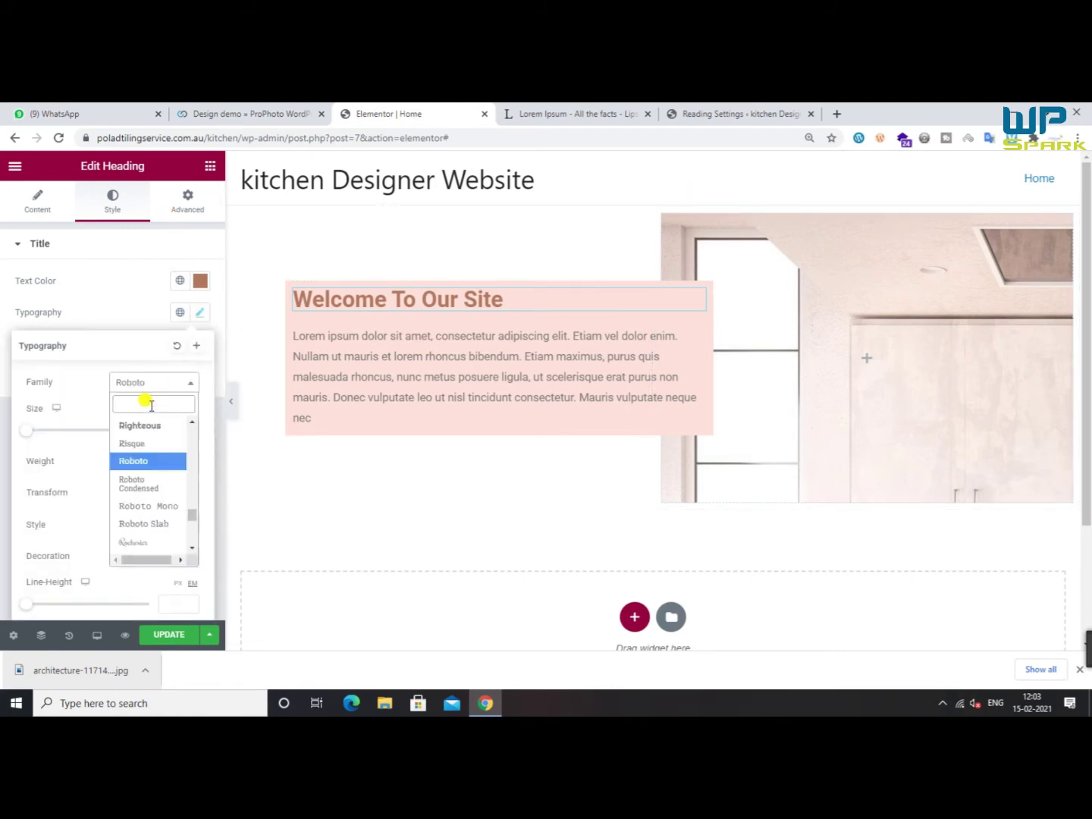
{"action": "left_click", "coordinate": [83, 379]}
{"action": "left_click", "coordinate": [198, 314]}
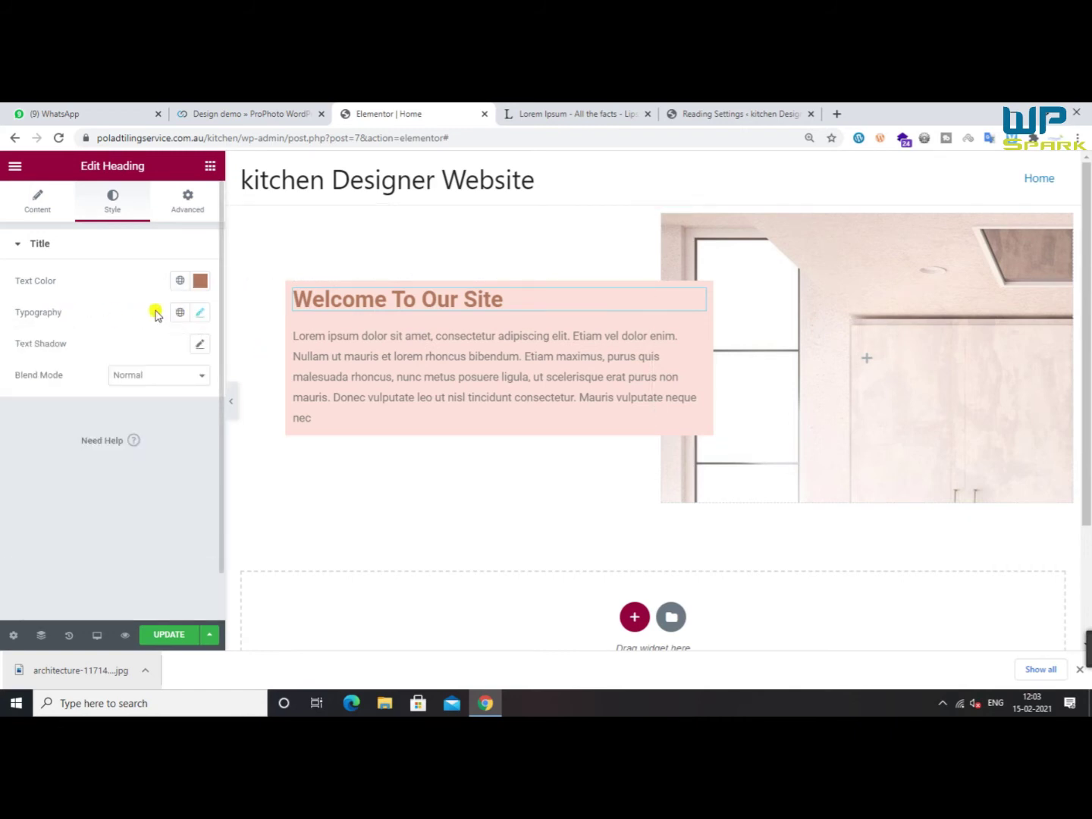
{"action": "left_click", "coordinate": [200, 314]}
{"action": "left_click", "coordinate": [157, 386]}
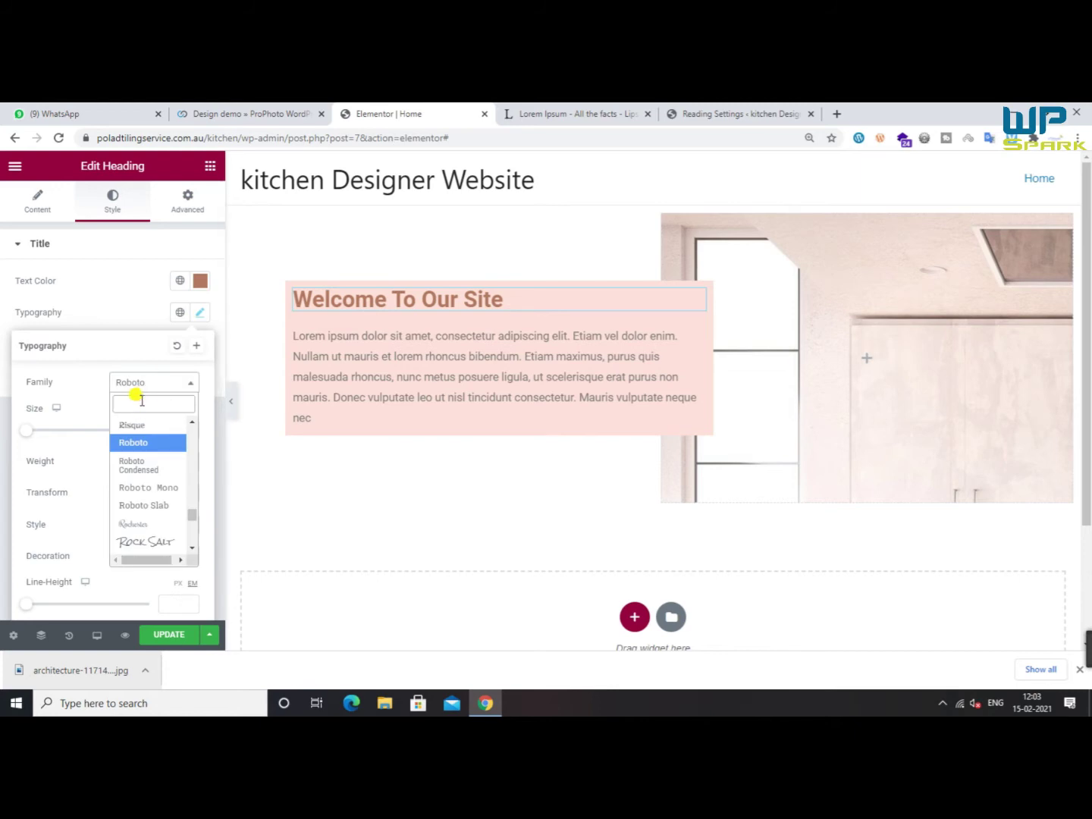
{"action": "type", "text": "cur"}
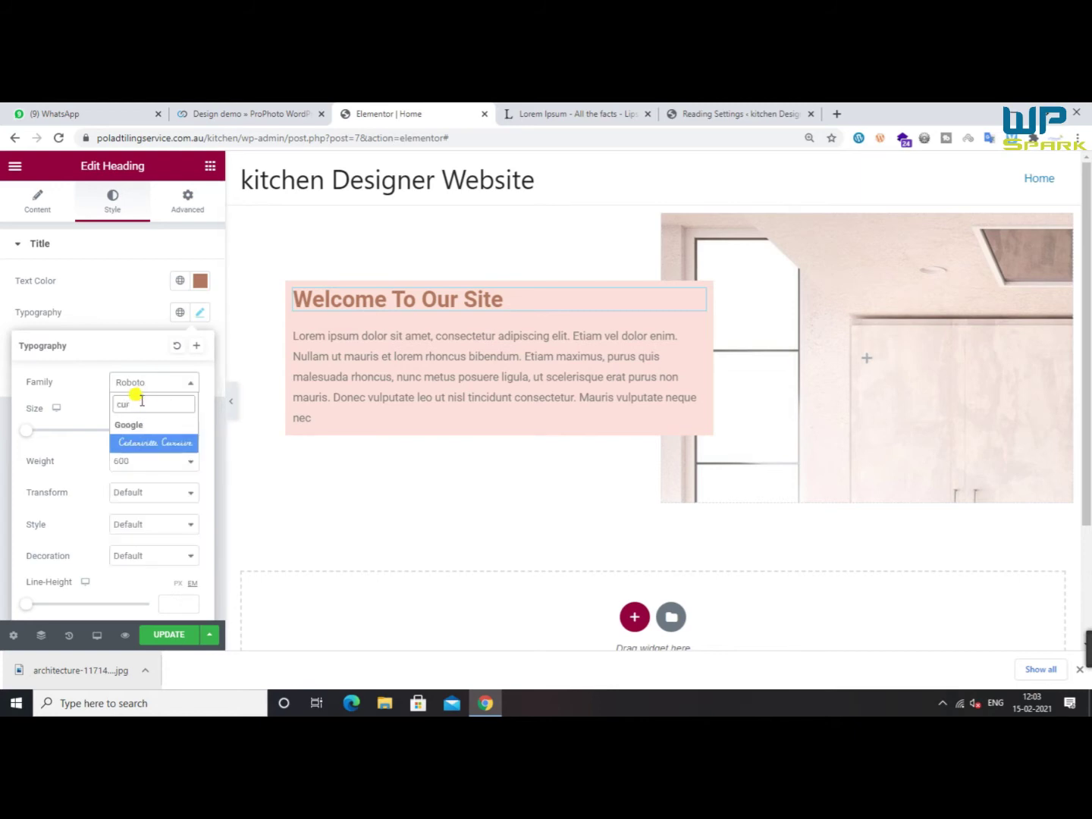
{"action": "left_click", "coordinate": [147, 442]}
{"action": "left_click", "coordinate": [161, 386]}
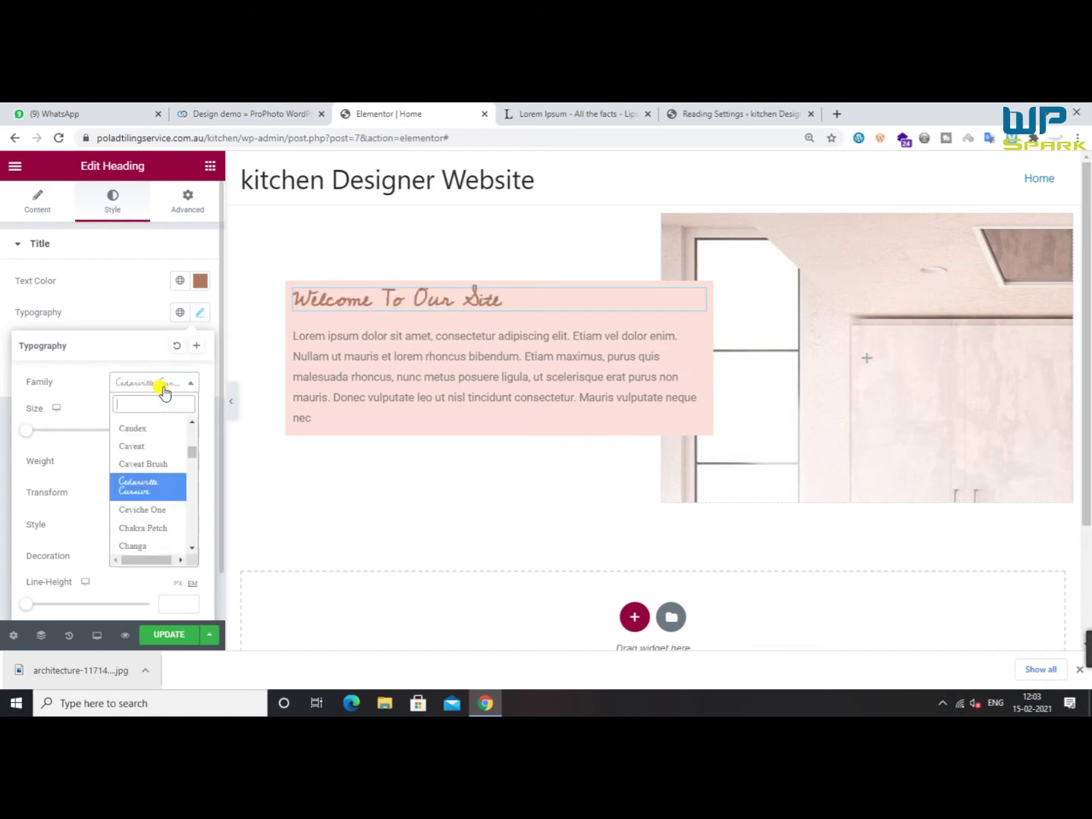
{"action": "left_click", "coordinate": [140, 447]}
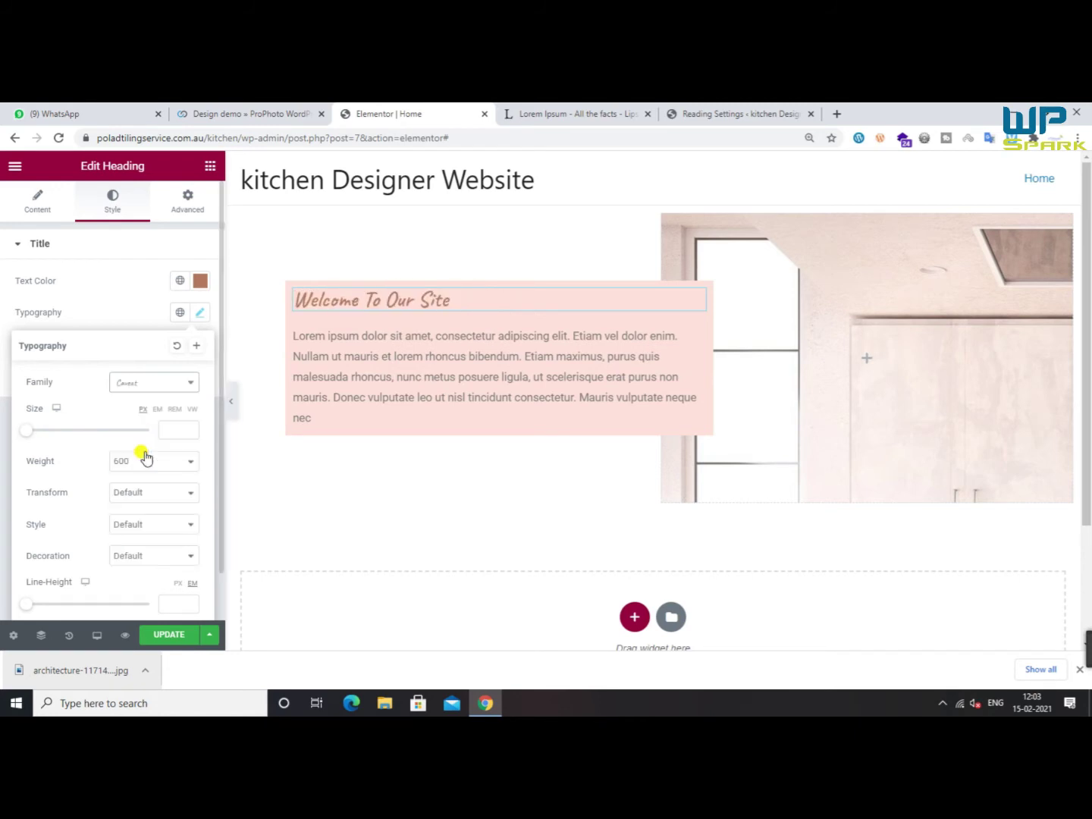
Set the welcome heading's font size to 33 px and its weight to Bold
{"action": "left_click", "coordinate": [179, 430]}
{"action": "type", "text": "33"}
{"action": "left_click", "coordinate": [175, 462]}
{"action": "left_click", "coordinate": [158, 462]}
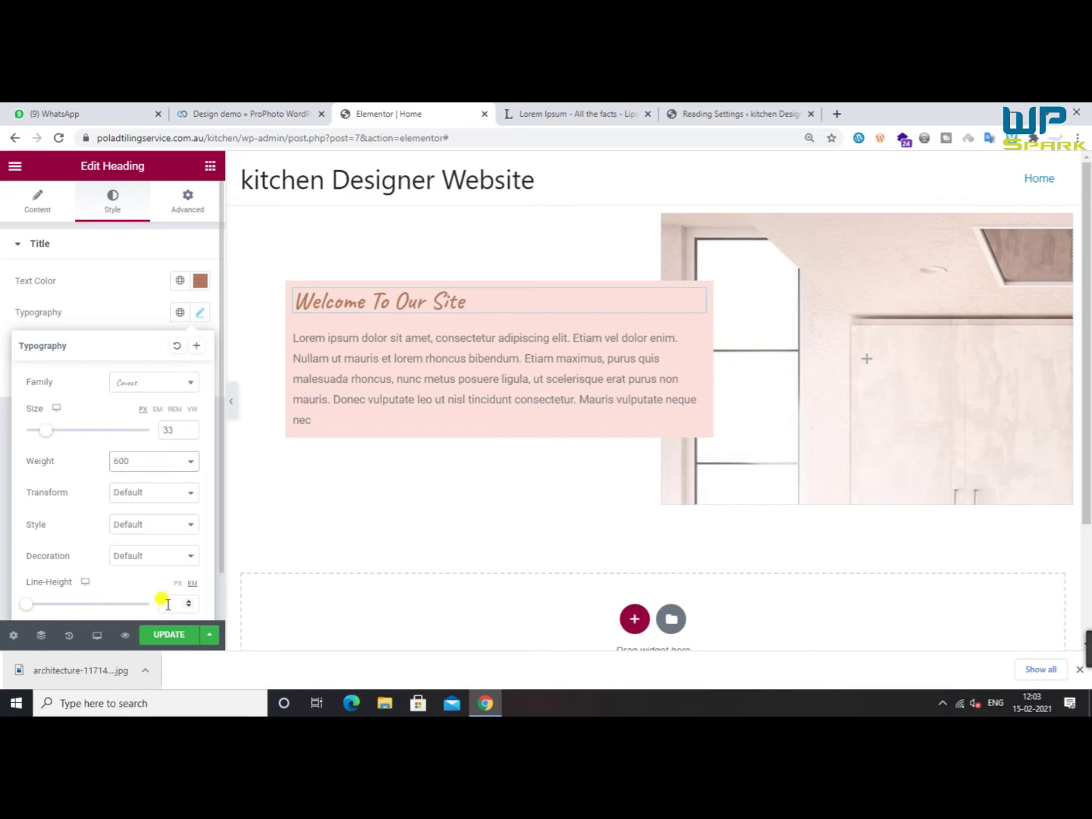
{"action": "left_click", "coordinate": [154, 460]}
{"action": "left_click", "coordinate": [145, 605]}
{"action": "left_click", "coordinate": [150, 465]}
{"action": "left_click", "coordinate": [148, 462]}
Set the welcome heading's text transform to Capitalize and its font style to Italic
{"action": "left_click", "coordinate": [151, 491]}
{"action": "left_click", "coordinate": [147, 492]}
{"action": "left_click", "coordinate": [151, 492]}
{"action": "left_click", "coordinate": [145, 542]}
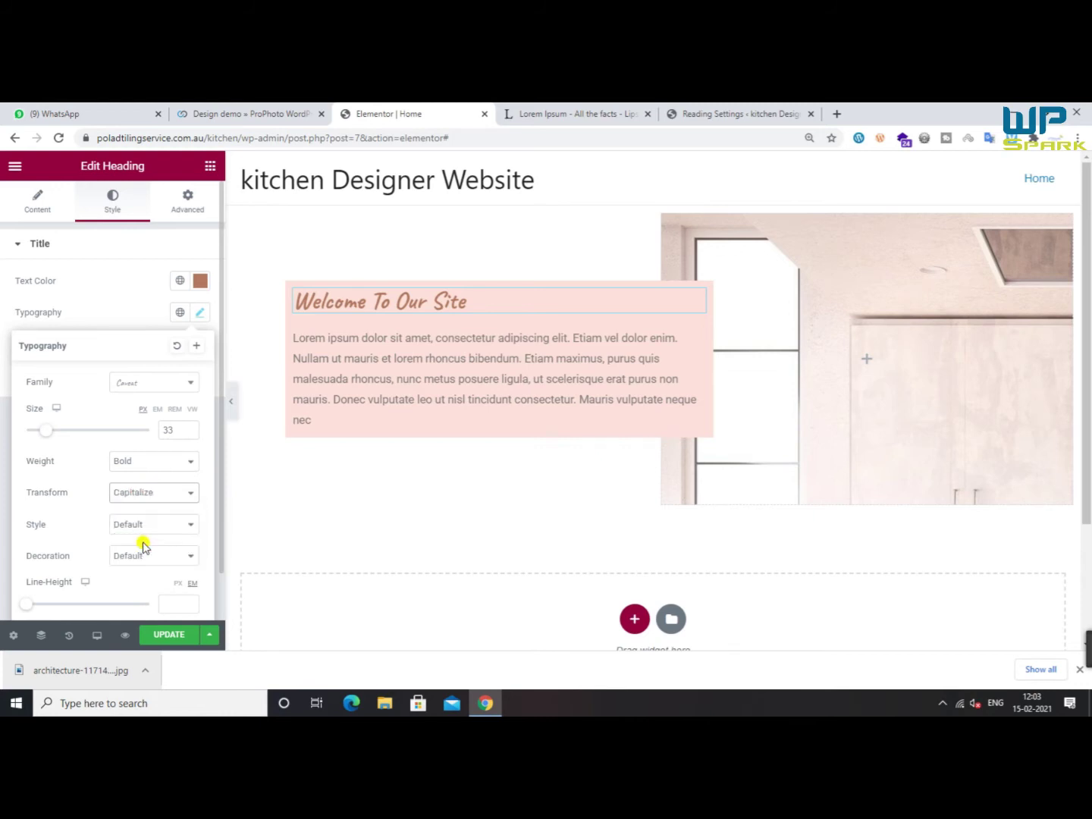
{"action": "left_click", "coordinate": [142, 523]}
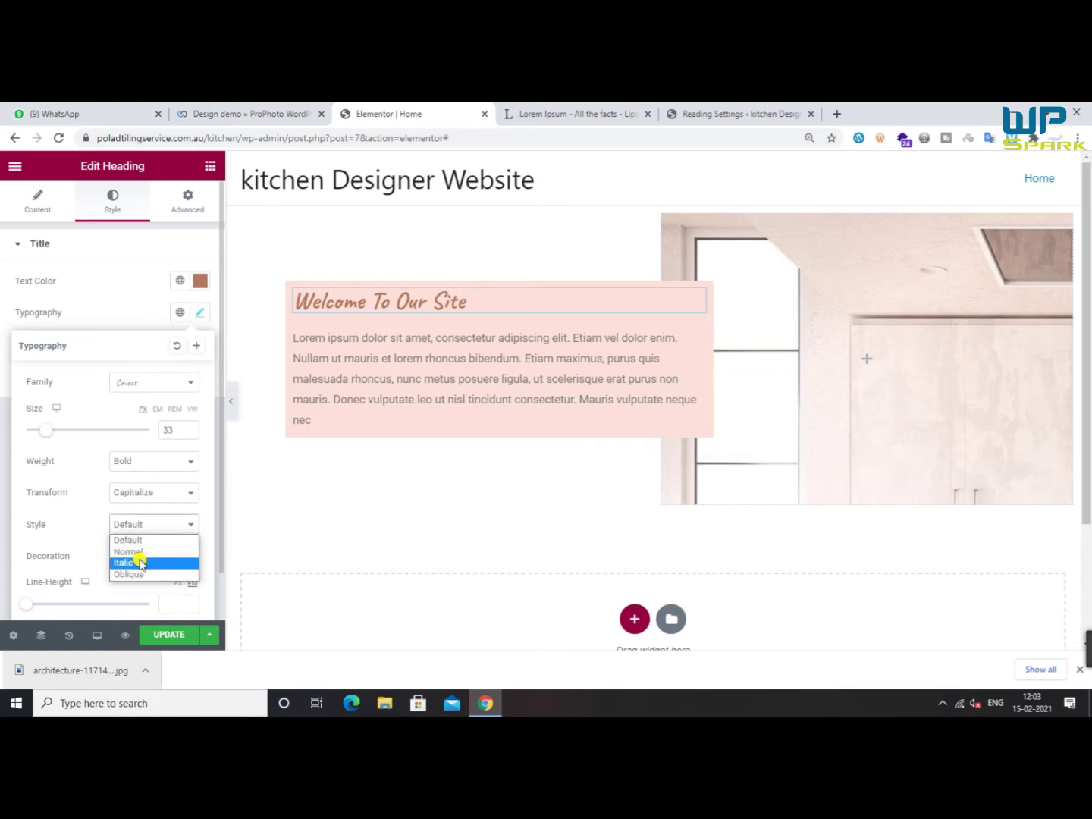
{"action": "left_click", "coordinate": [137, 563]}
{"action": "left_click", "coordinate": [140, 558]}
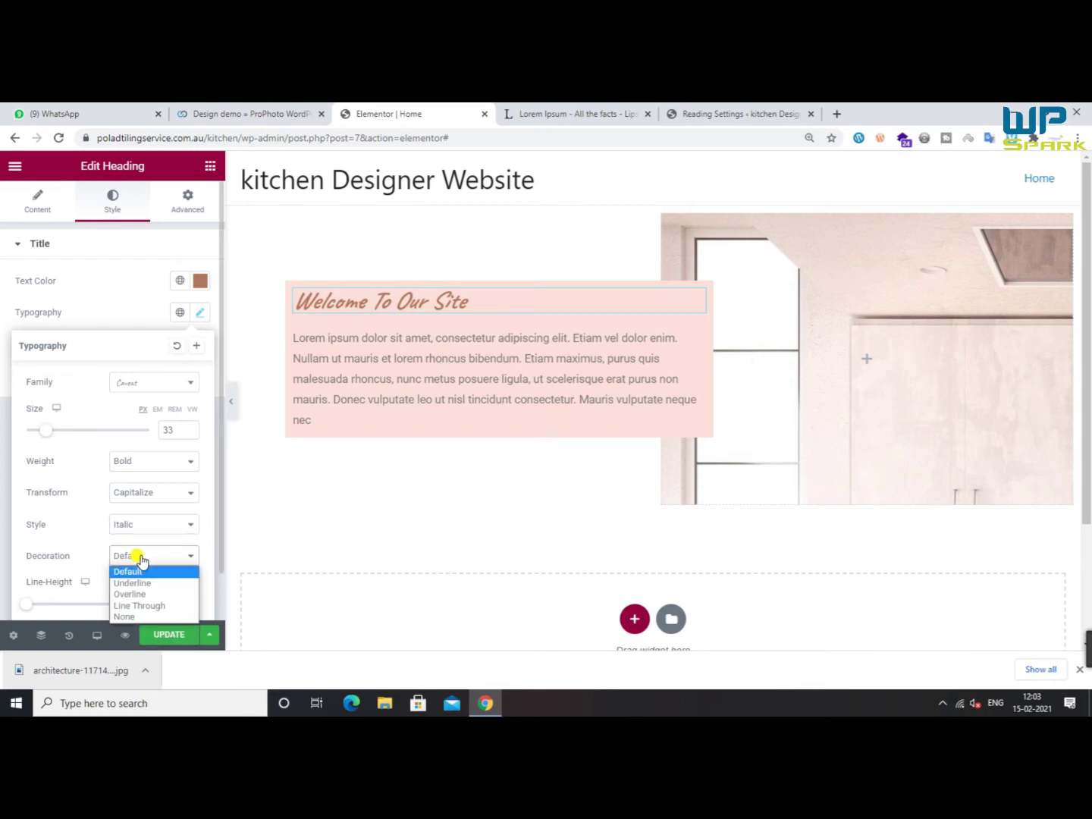
Set the heading's line height to 0.9 em and letter spacing to 0.7, and update the Home page
{"action": "scroll", "coordinate": [141, 558], "scroll_direction": "down", "scroll_amount": 1}
{"action": "mouse_move", "coordinate": [21, 560]}
{"action": "left_mouse_down"}
{"action": "mouse_move", "coordinate": [132, 553]}
{"action": "mouse_move", "coordinate": [6, 557]}
{"action": "mouse_move", "coordinate": [33, 555]}
{"action": "left_mouse_up"}
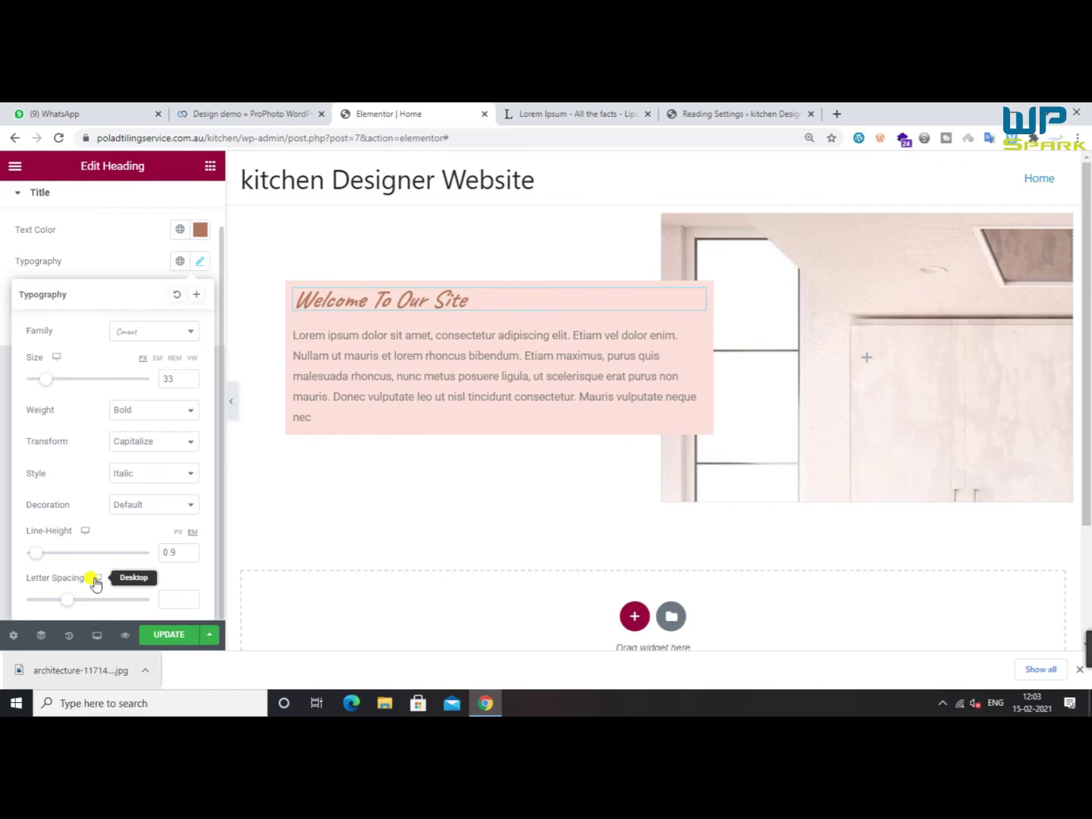
{"action": "mouse_move", "coordinate": [69, 599]}
{"action": "left_mouse_down"}
{"action": "mouse_move", "coordinate": [149, 592]}
{"action": "mouse_move", "coordinate": [38, 593]}
{"action": "mouse_move", "coordinate": [78, 598]}
{"action": "left_mouse_up"}
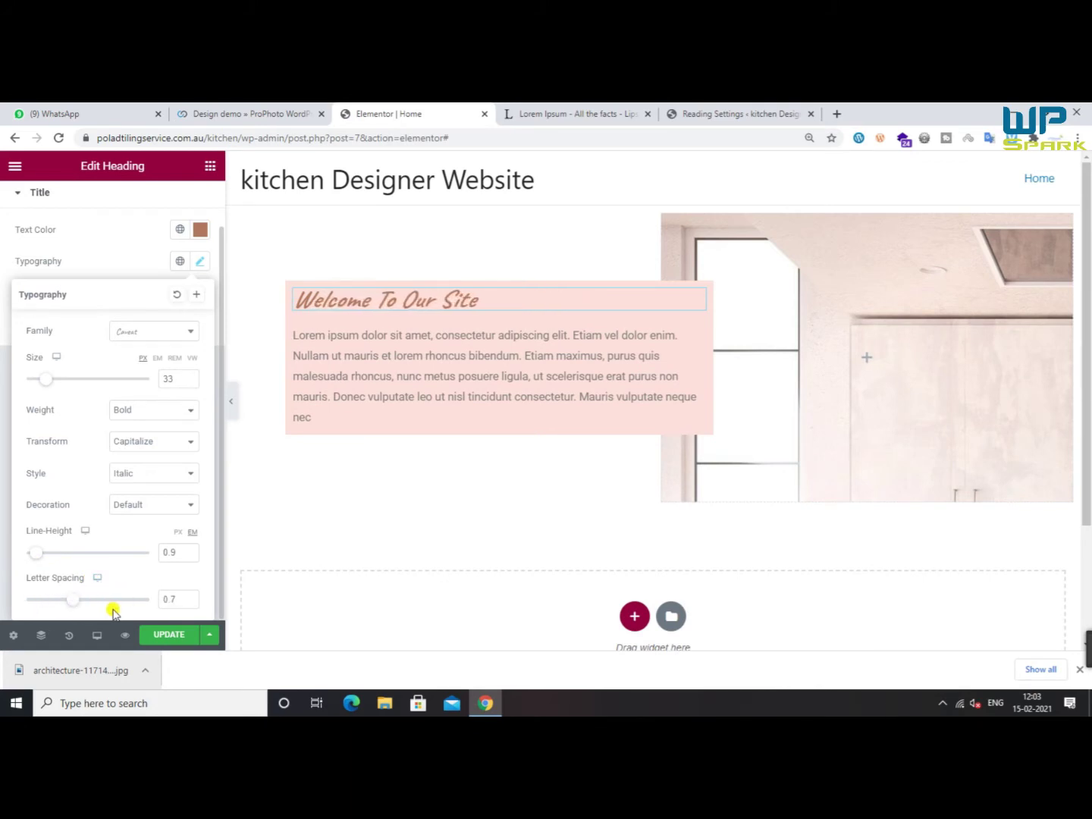
{"action": "left_click", "coordinate": [160, 635]}
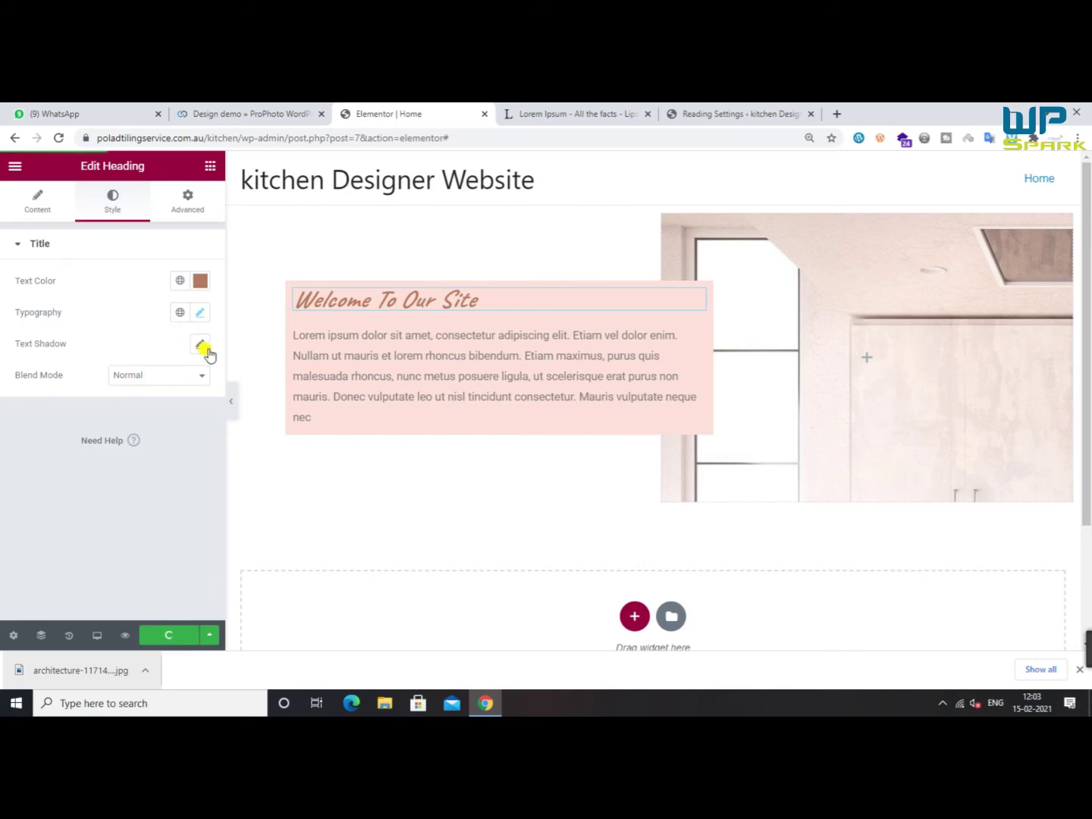
Try a text shadow on the heading, reset it, and set the heading's width to Full Width (100%)
{"action": "left_click", "coordinate": [199, 346]}
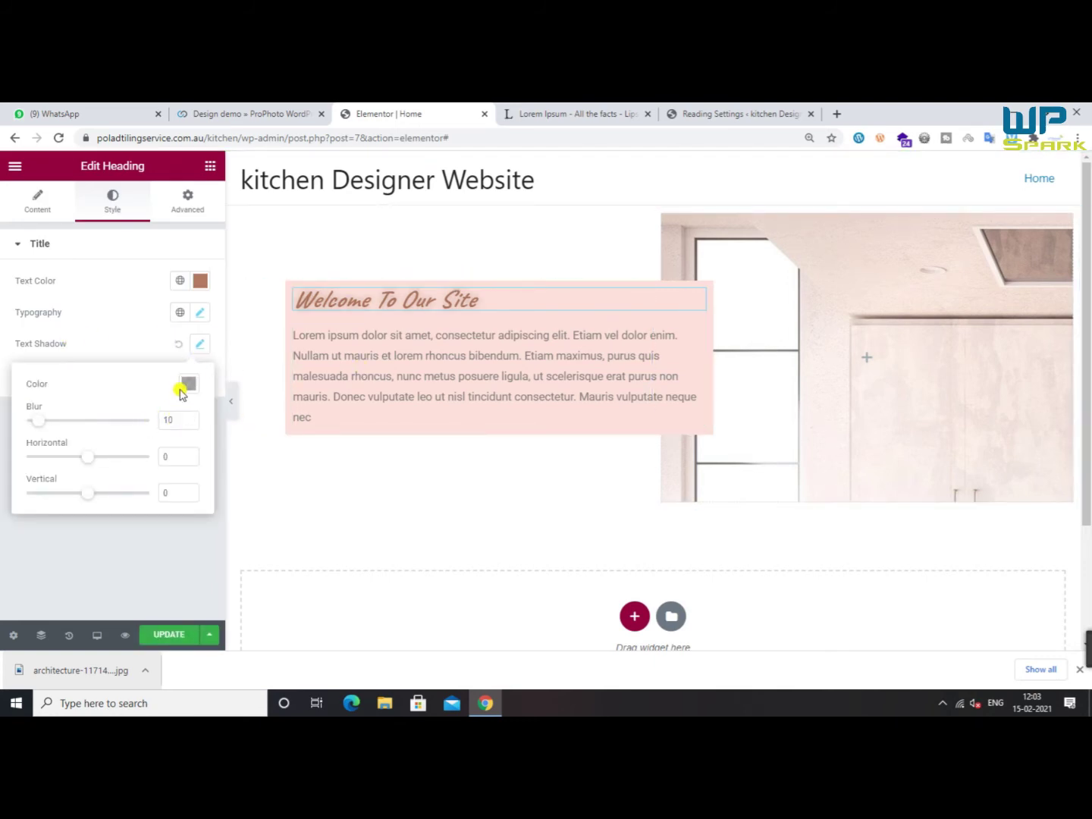
{"action": "left_click", "coordinate": [177, 345]}
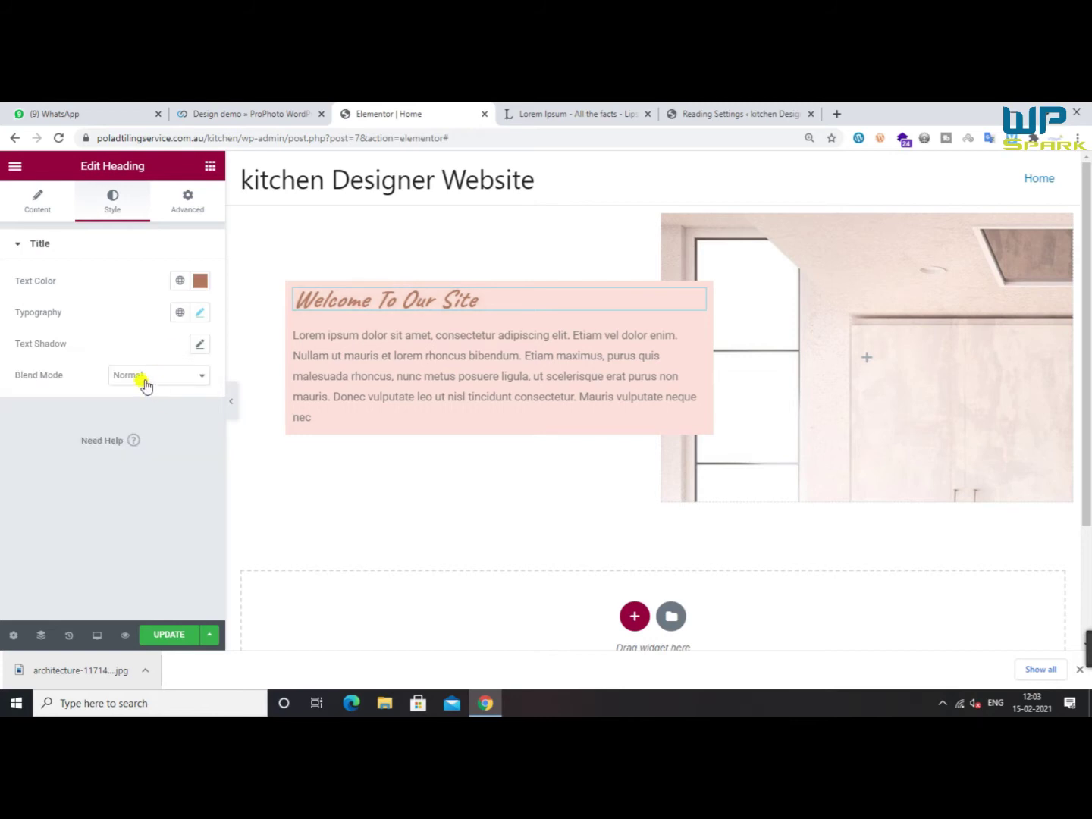
{"action": "left_click", "coordinate": [182, 202]}
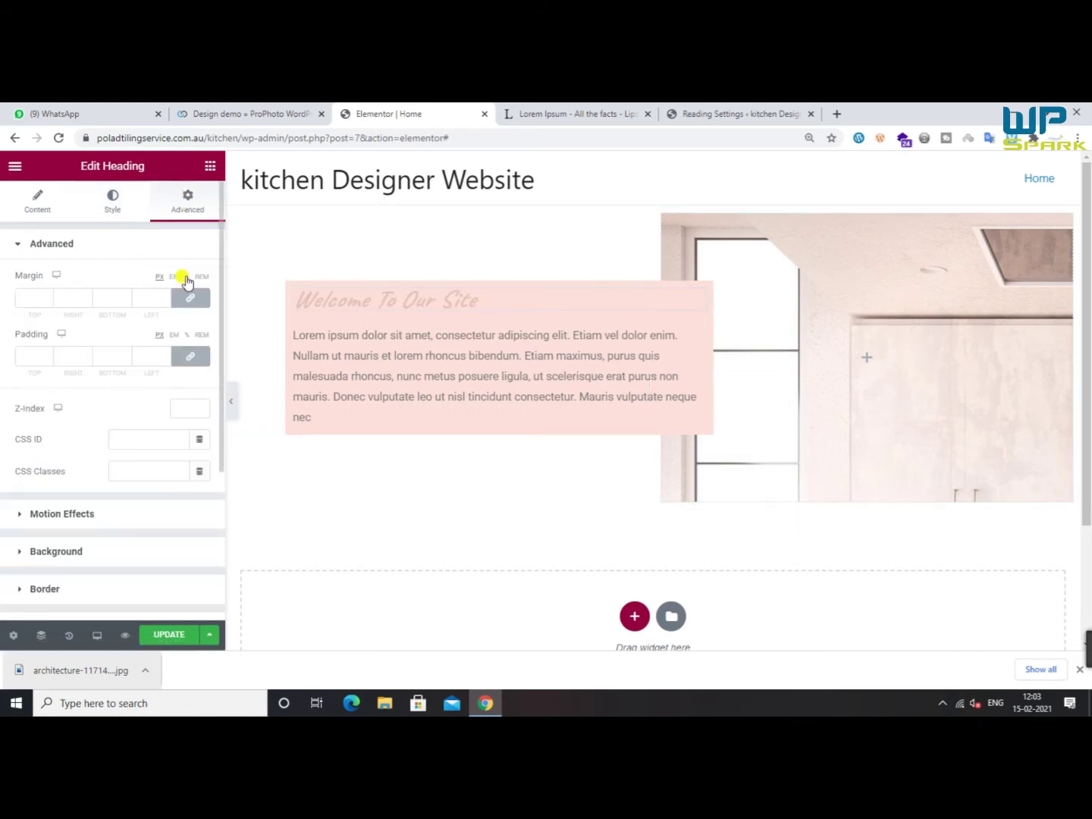
{"action": "scroll", "coordinate": [123, 472], "scroll_direction": "down", "scroll_amount": 3}
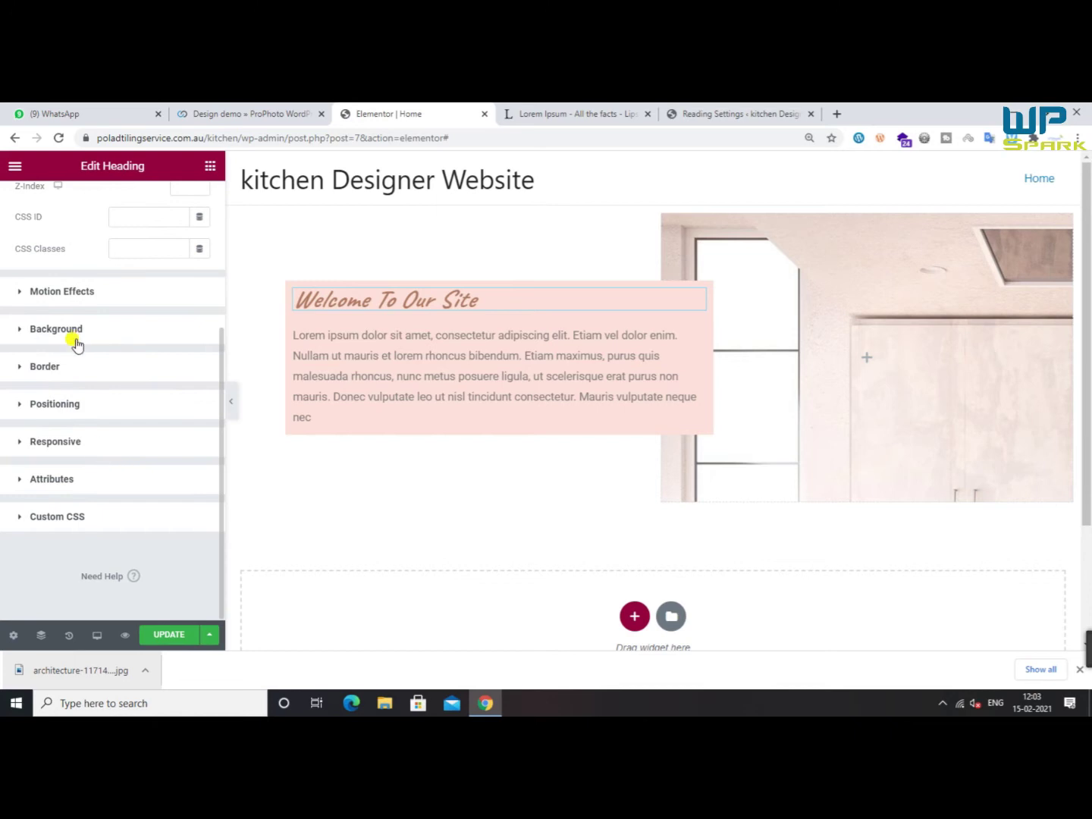
{"action": "left_click", "coordinate": [58, 406]}
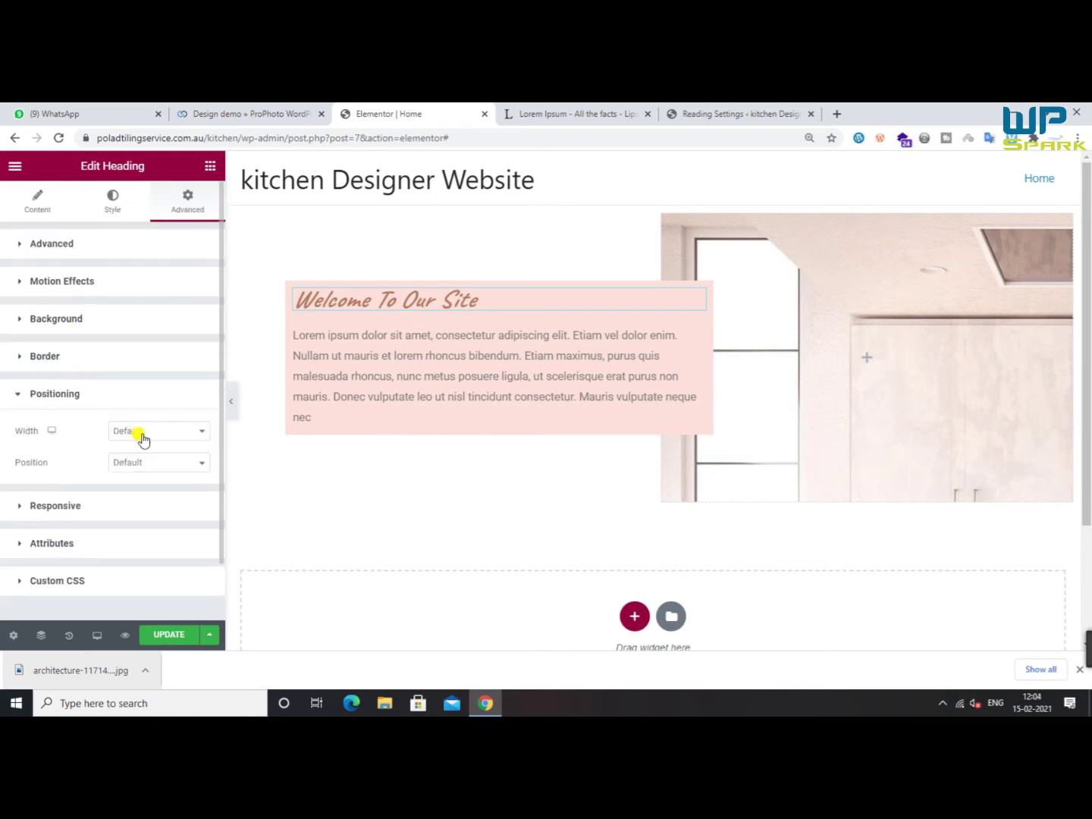
{"action": "left_click", "coordinate": [143, 440]}
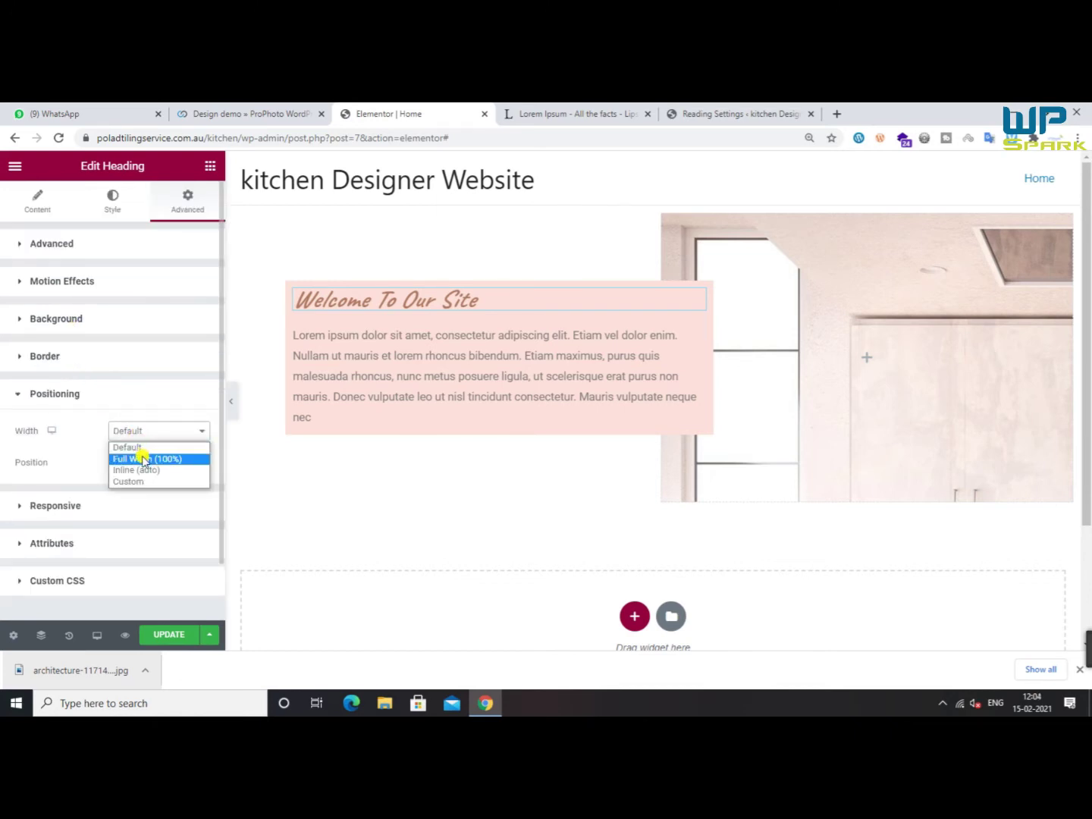
{"action": "left_click", "coordinate": [144, 459]}
Give the heading an Absolute position and move it so it overhangs the pink box's upper-left corner
{"action": "left_click", "coordinate": [134, 496]}
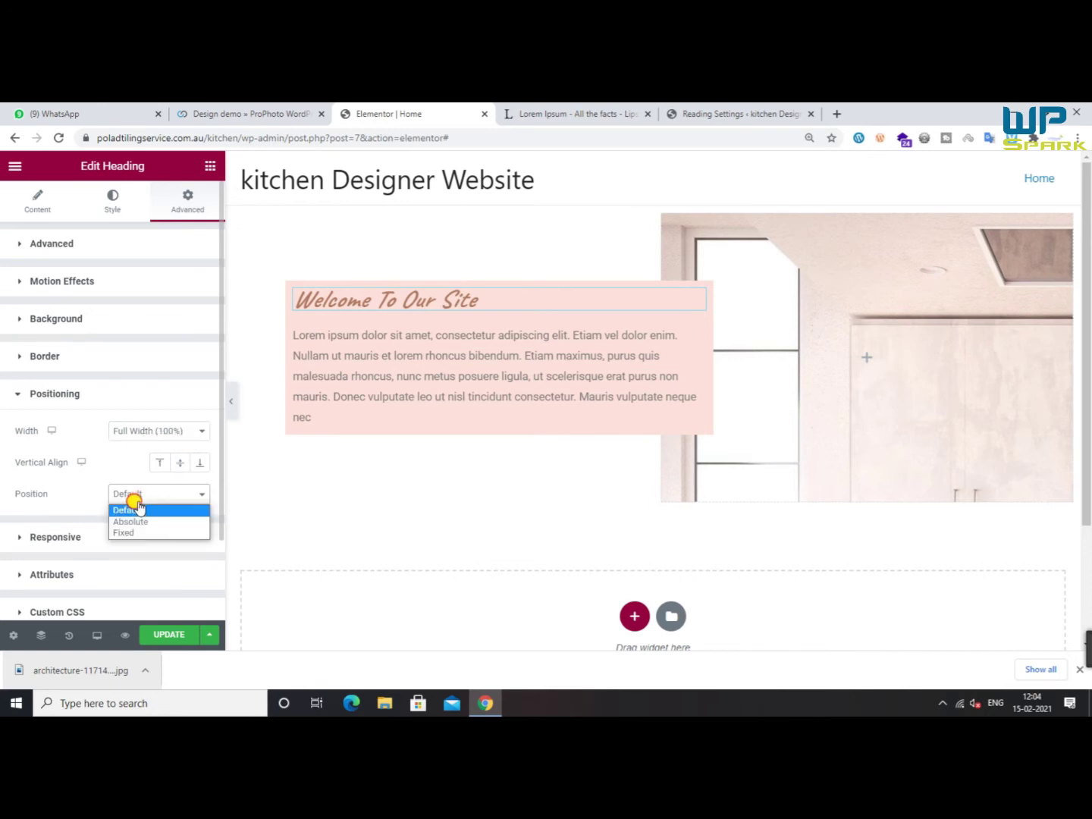
{"action": "left_click", "coordinate": [137, 522]}
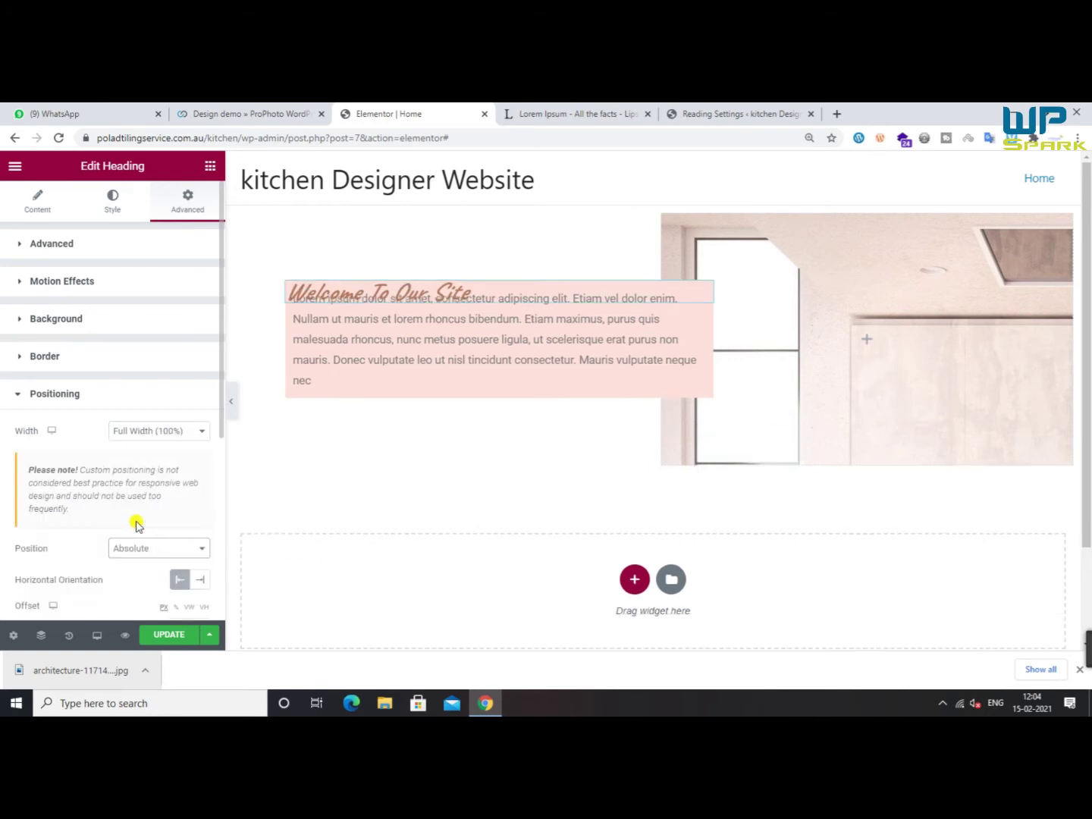
{"action": "scroll", "coordinate": [152, 518], "scroll_direction": "down", "scroll_amount": 3}
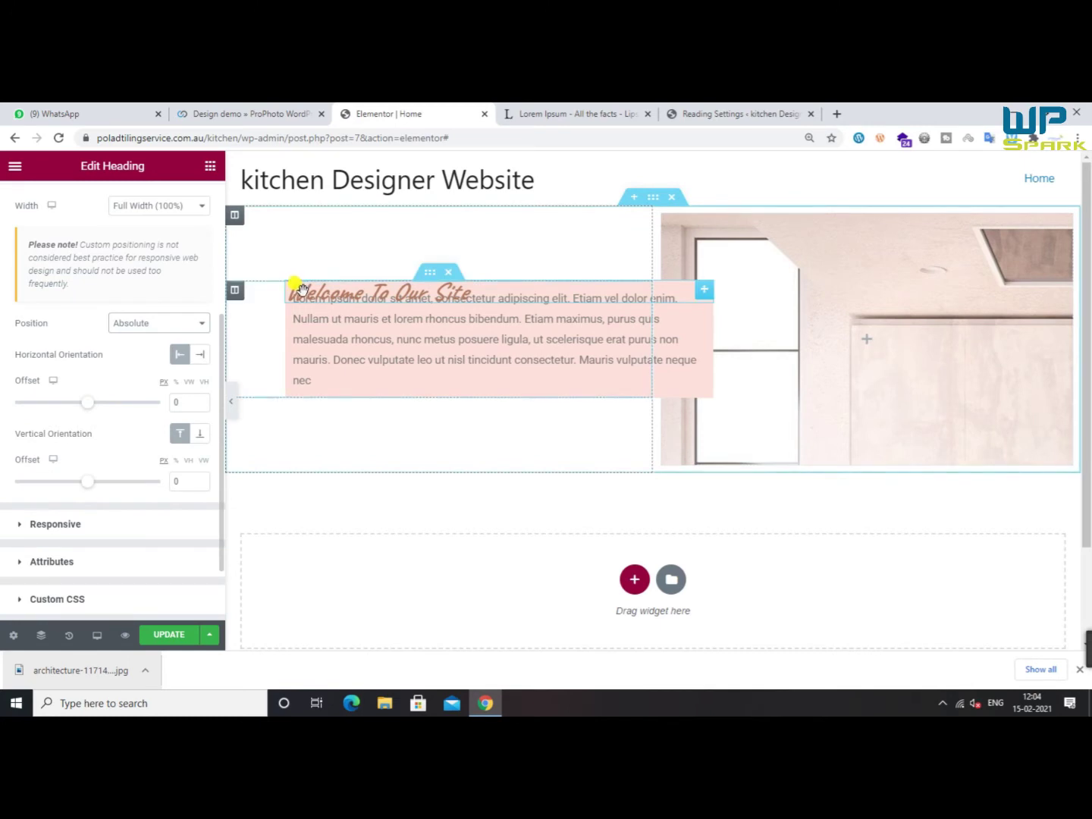
{"action": "left_click_drag", "start_coordinate": [702, 287], "coordinate": [650, 280]}
Set the pink column's padding to 20 px on all sides and update the Home page
{"action": "left_click", "coordinate": [417, 372]}
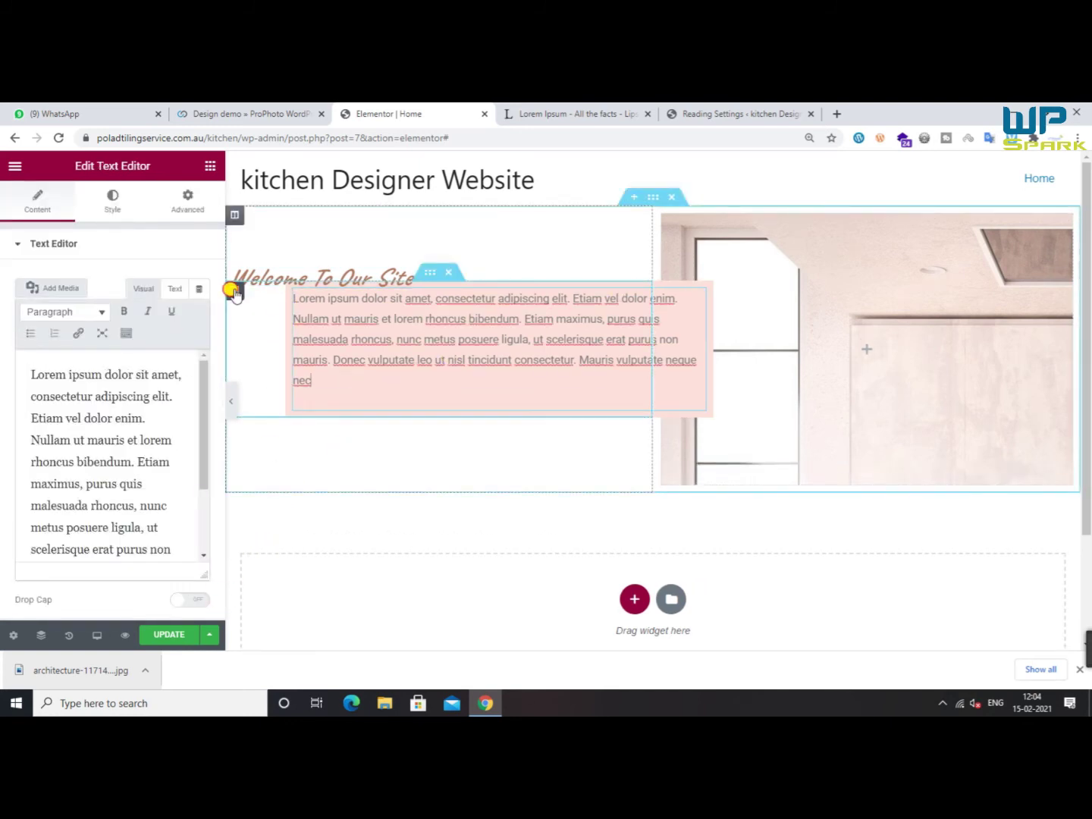
{"action": "left_click", "coordinate": [235, 290]}
{"action": "left_click", "coordinate": [188, 201]}
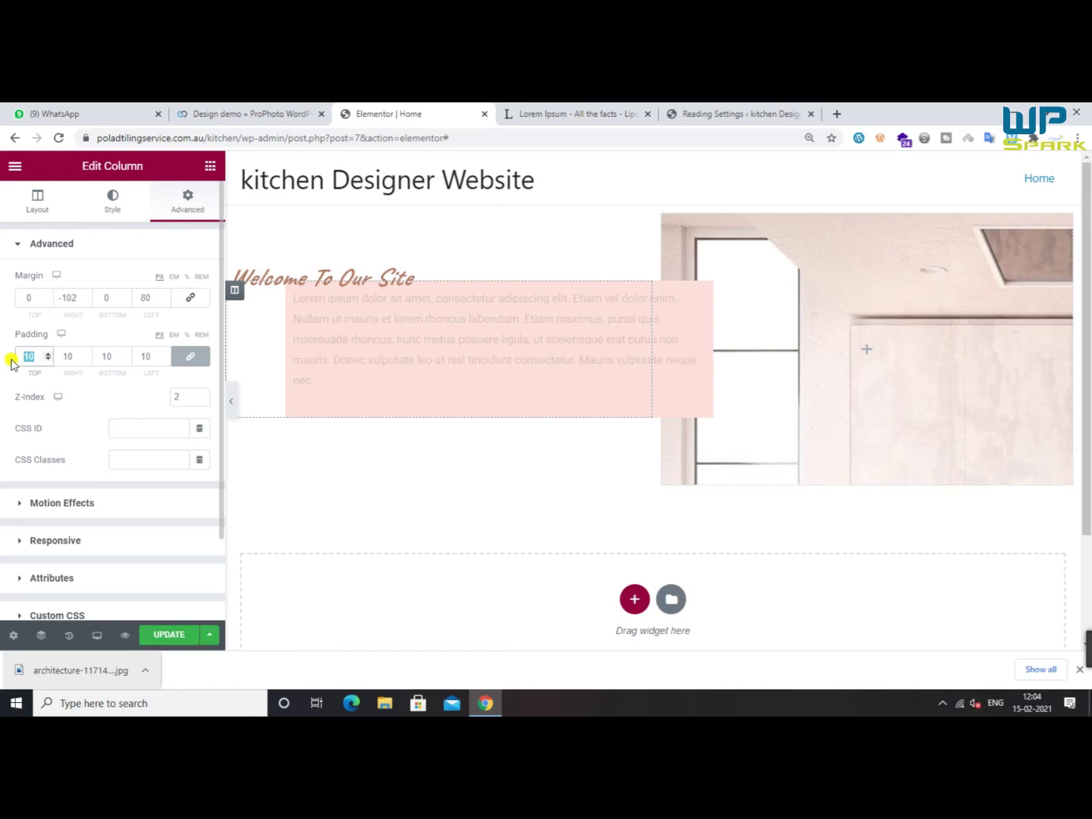
{"action": "type", "text": "20"}
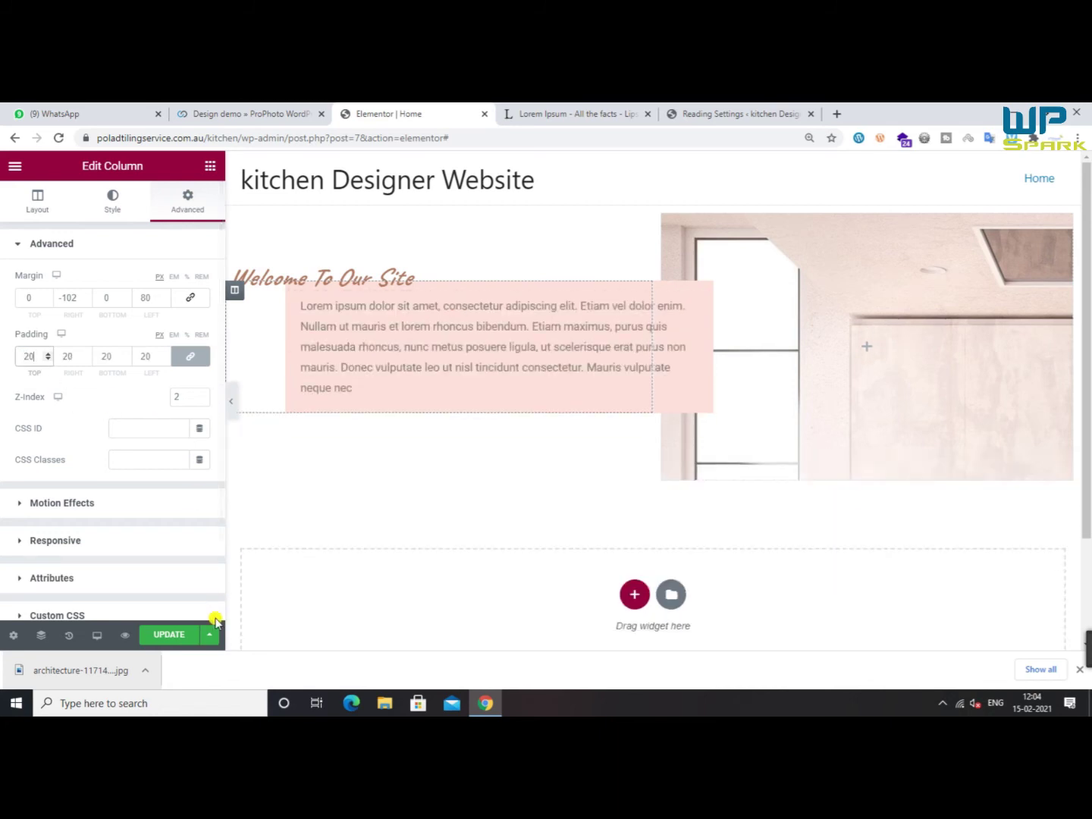
{"action": "left_click", "coordinate": [191, 636]}
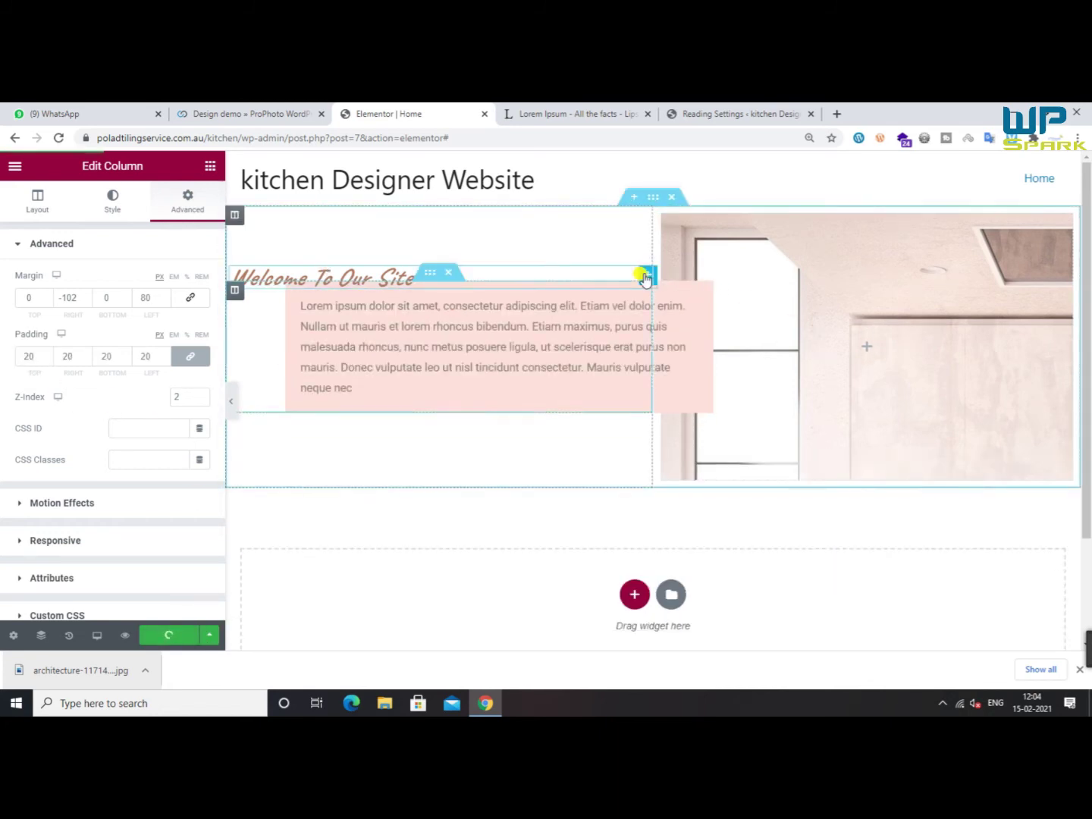
Nudge the heading slightly down and right over the pink box's corner, and compare its placement with the Positano demo
{"action": "left_click", "coordinate": [662, 281]}
{"action": "left_click_drag", "start_coordinate": [664, 282], "coordinate": [662, 282]}
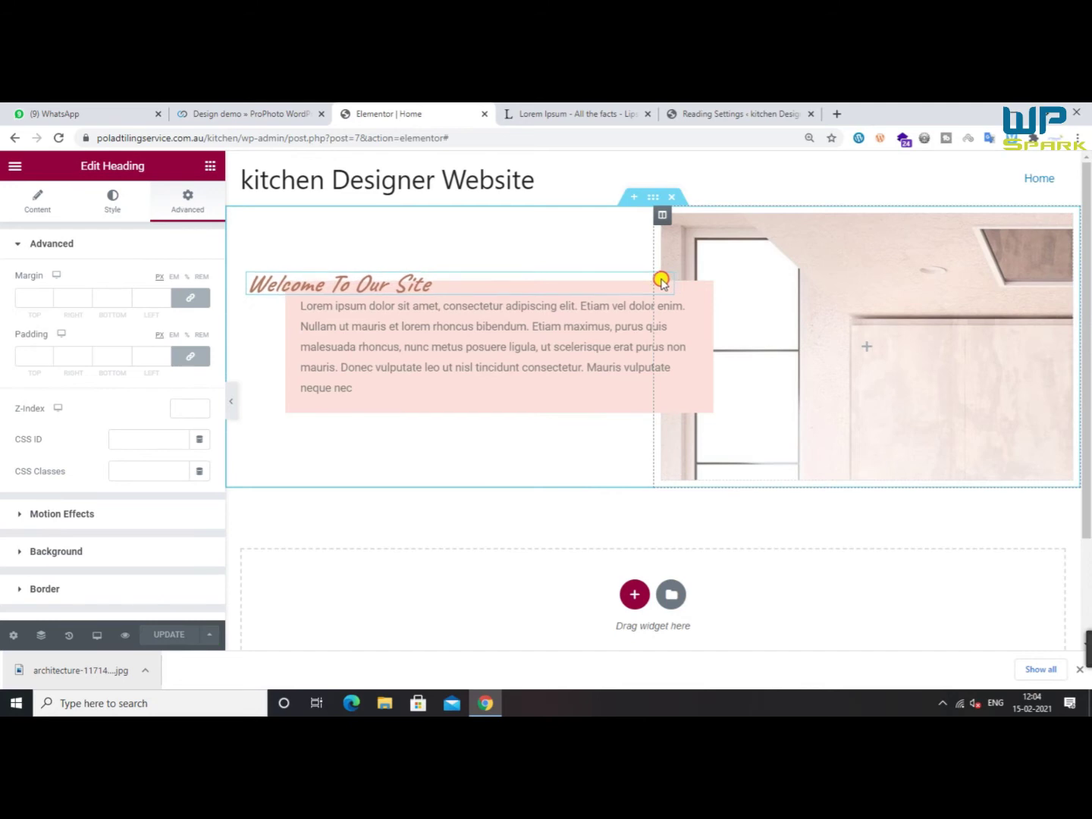
{"action": "left_click", "coordinate": [278, 115]}
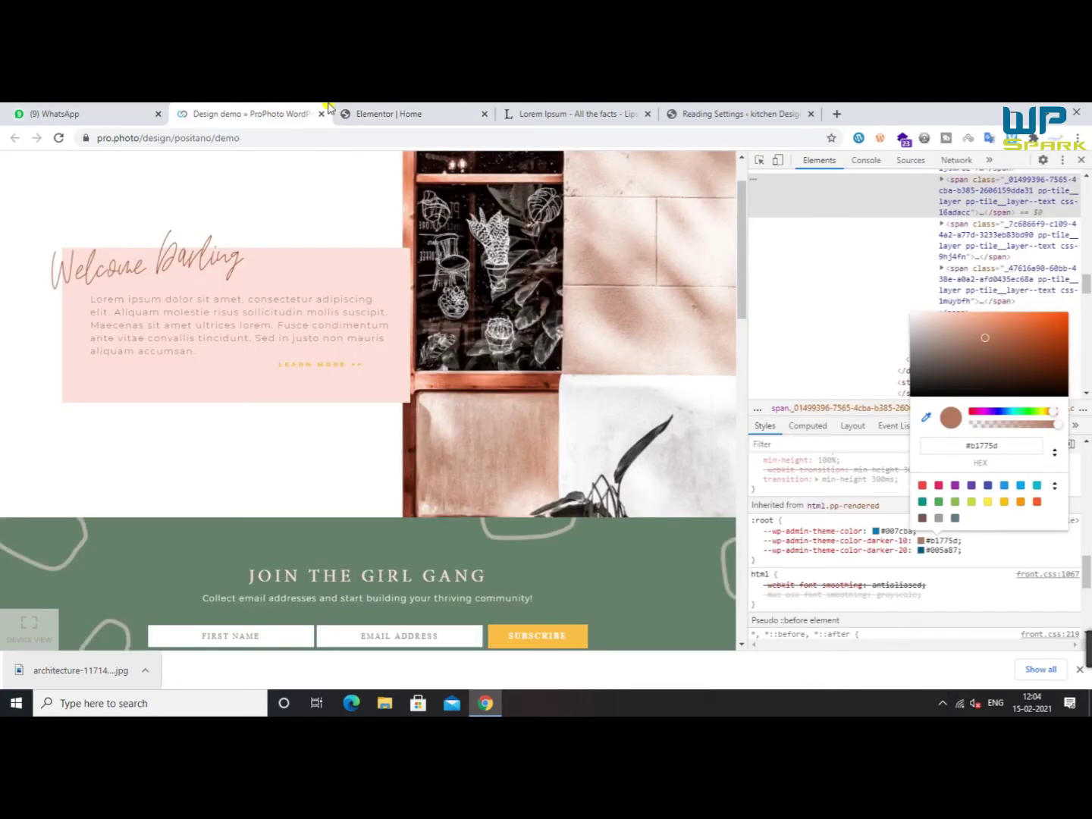
{"action": "left_click", "coordinate": [374, 113]}
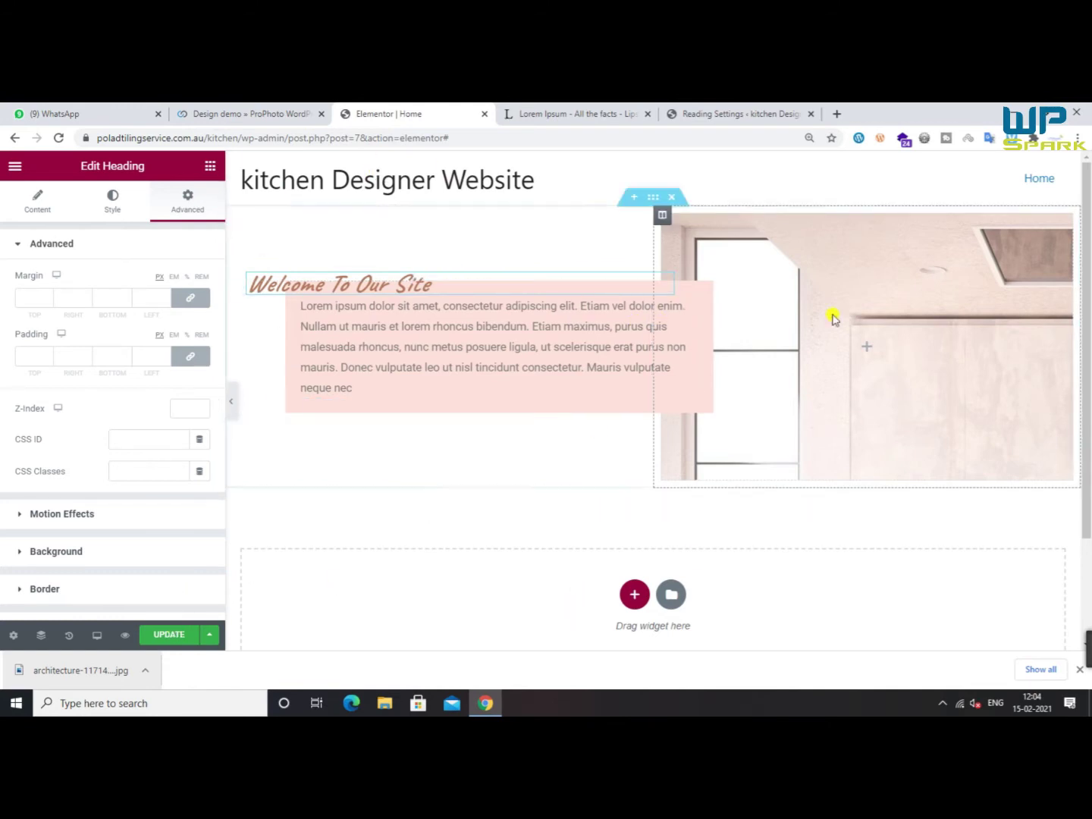
Set the Columns Gap of the welcome section to No Gap
{"action": "left_click", "coordinate": [429, 242]}
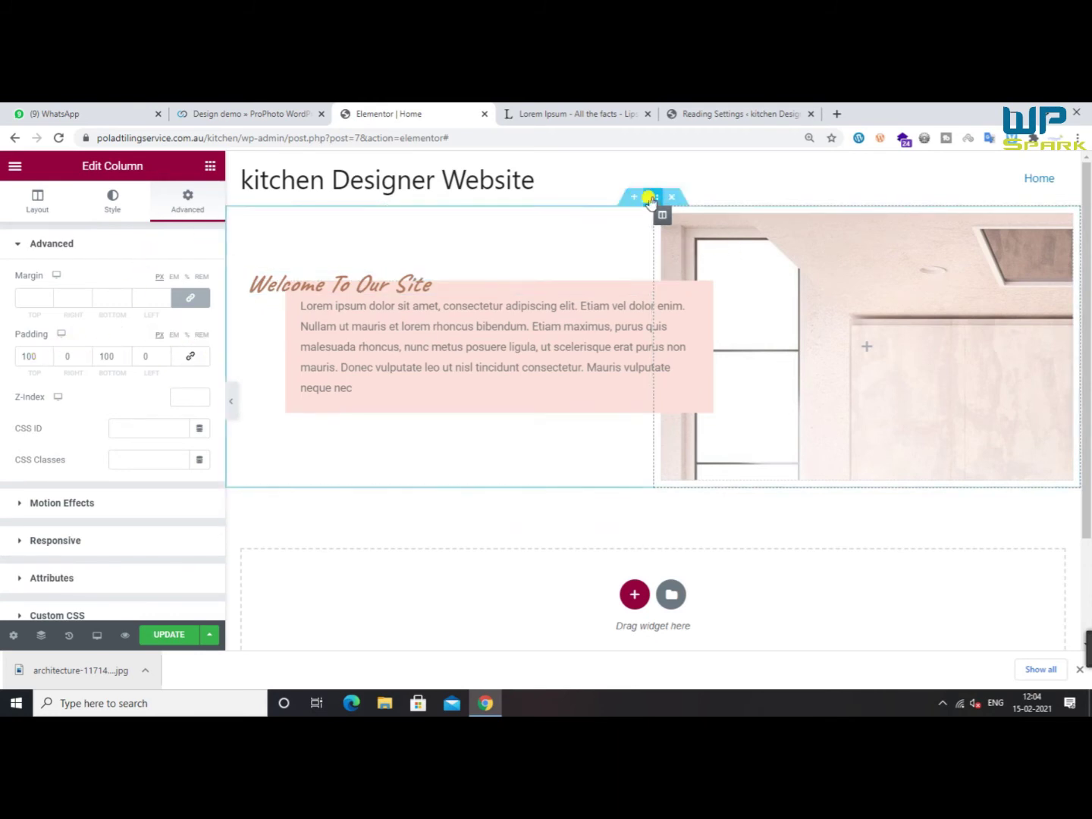
{"action": "left_click", "coordinate": [653, 197]}
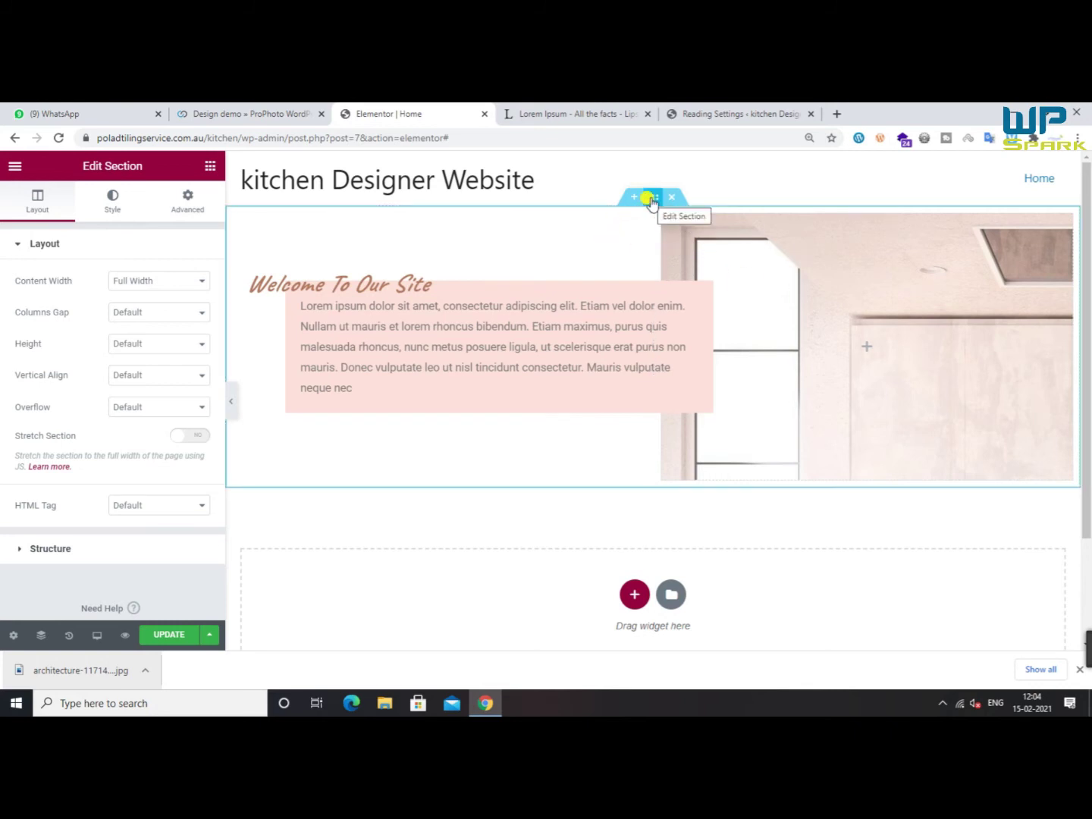
{"action": "left_click", "coordinate": [154, 316]}
{"action": "left_click", "coordinate": [142, 340]}
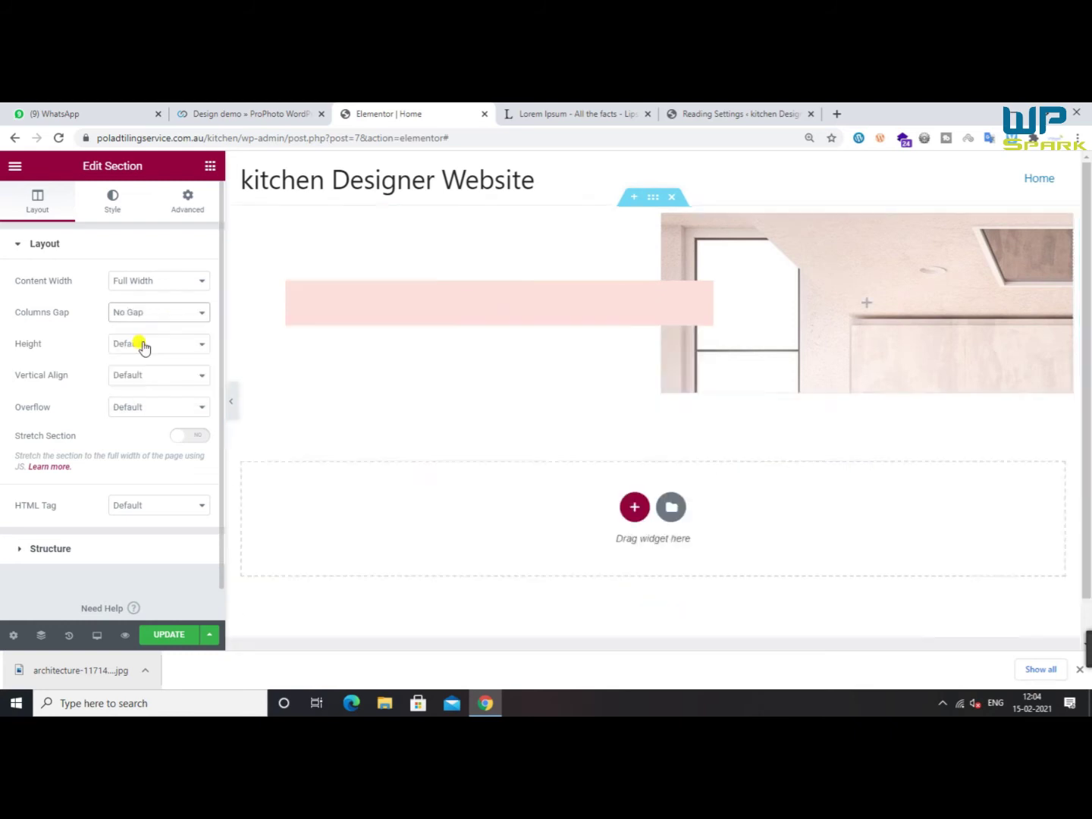
{"action": "left_click", "coordinate": [661, 216]}
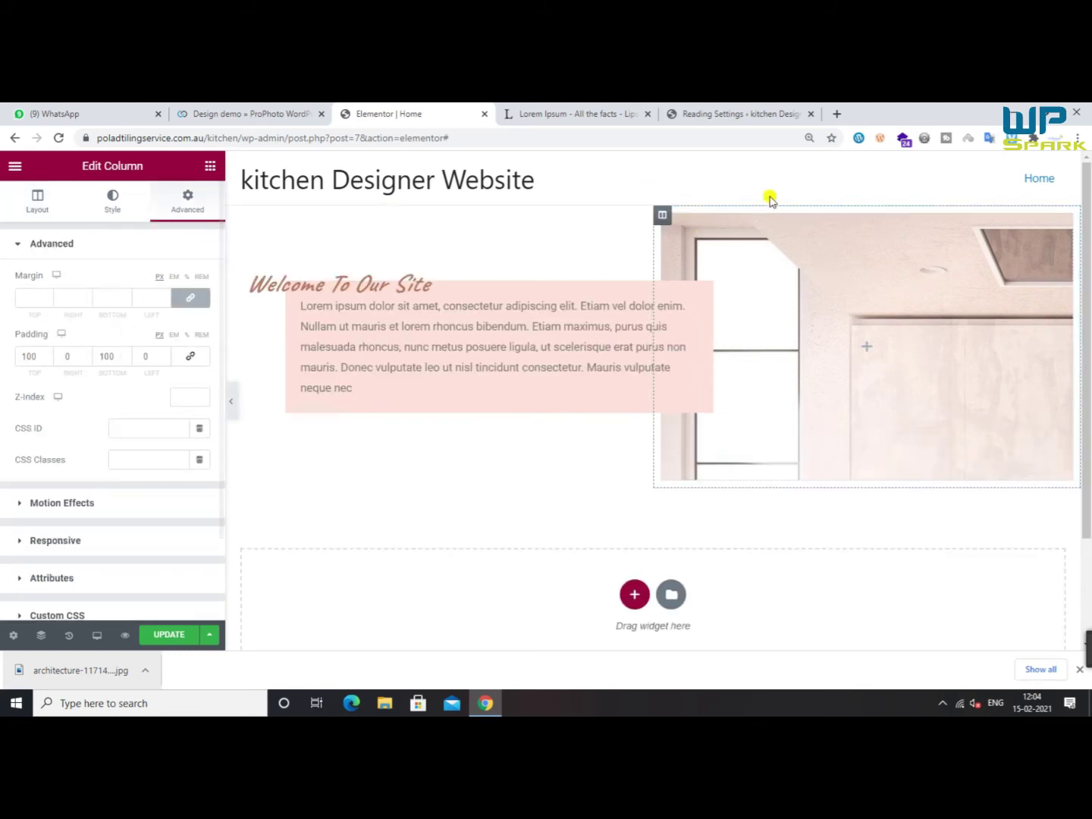
{"action": "left_click", "coordinate": [652, 195]}
{"action": "left_click", "coordinate": [188, 207]}
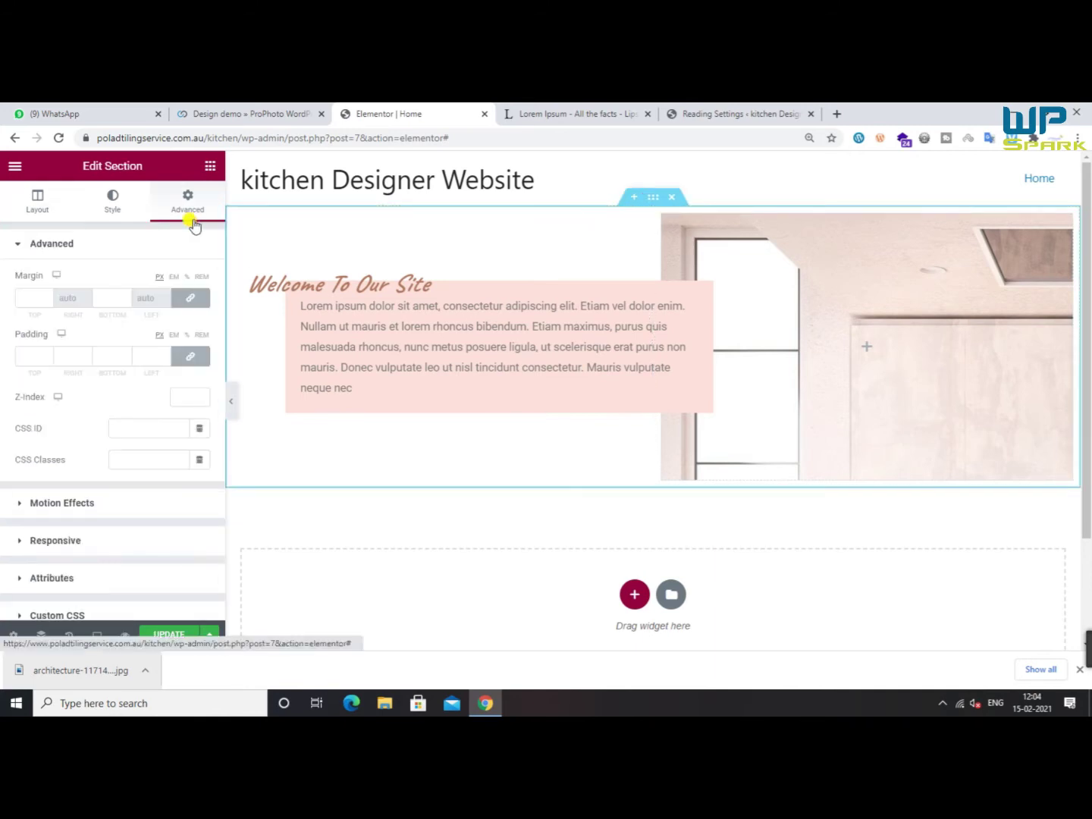
Add a Spacer widget to the kitchen photo column and increase its height so more of the photo shows
{"action": "left_click", "coordinate": [663, 215]}
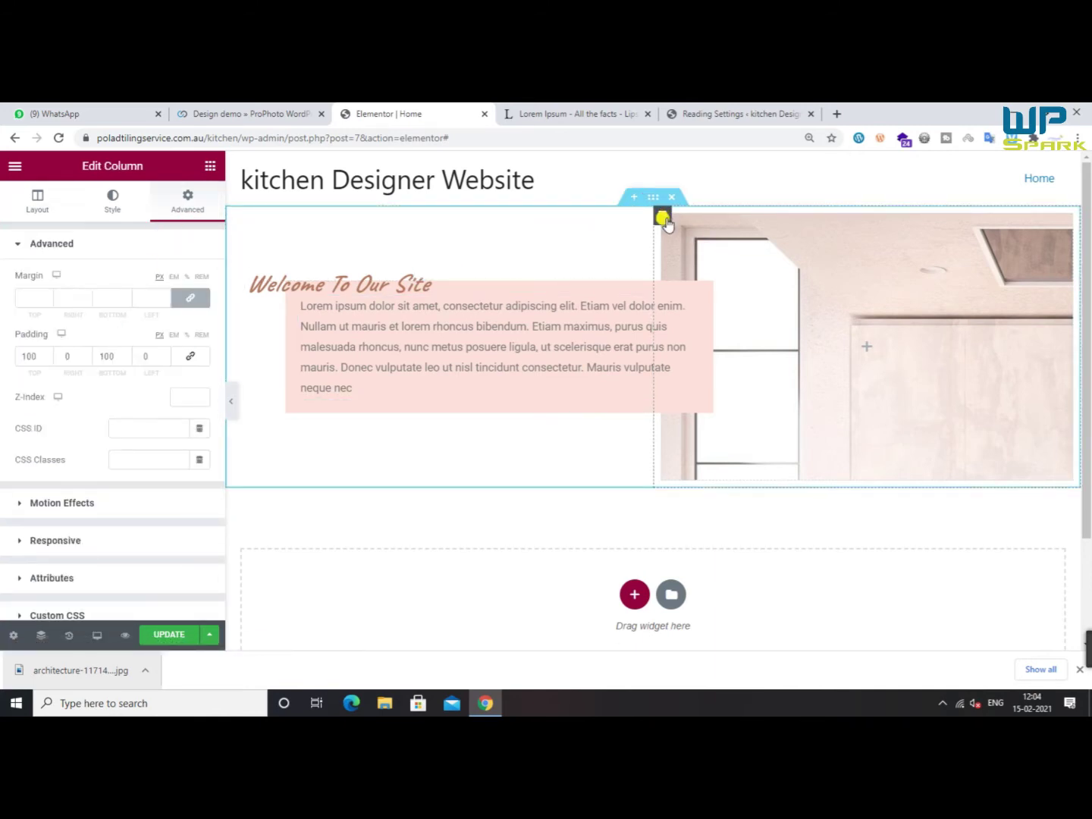
{"action": "left_click", "coordinate": [210, 165]}
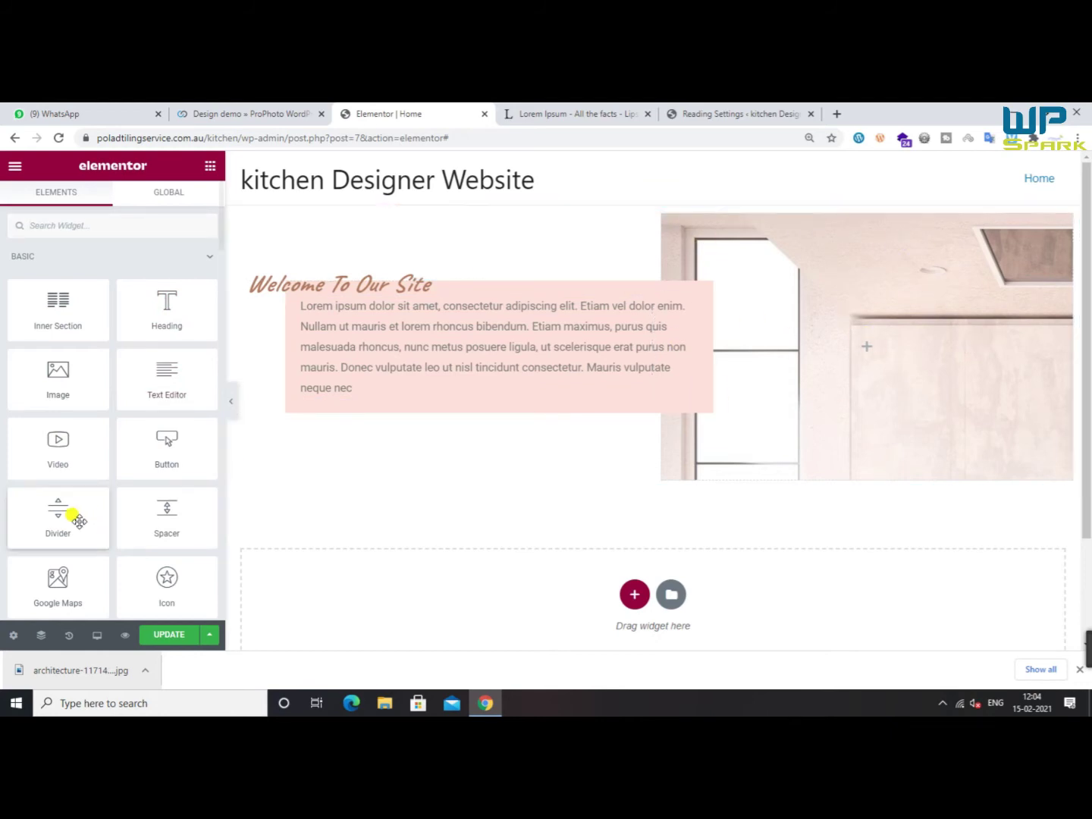
{"action": "left_click_drag", "start_coordinate": [62, 516], "coordinate": [23, 500]}
{"action": "left_click_drag", "start_coordinate": [137, 501], "coordinate": [914, 325]}
{"action": "left_click_drag", "start_coordinate": [27, 298], "coordinate": [114, 297]}
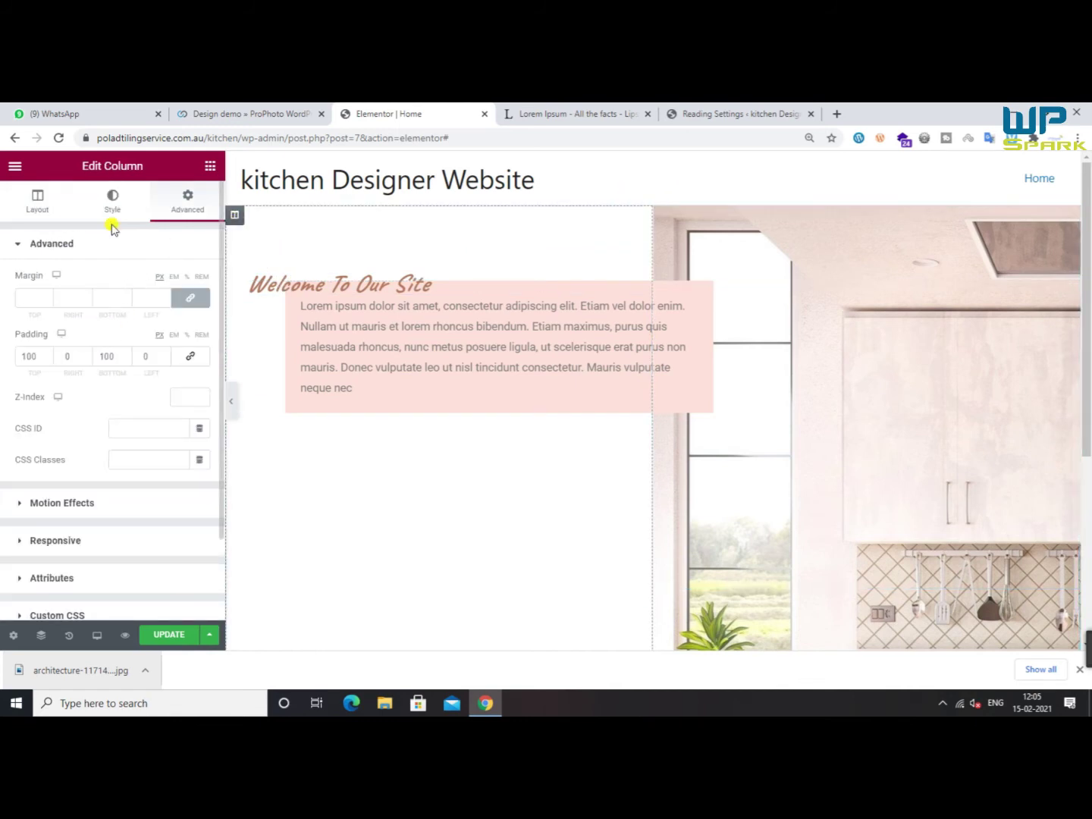
Set the Vertical Align of the welcome text column to Middle
{"action": "left_click", "coordinate": [38, 207]}
{"action": "left_click", "coordinate": [135, 313]}
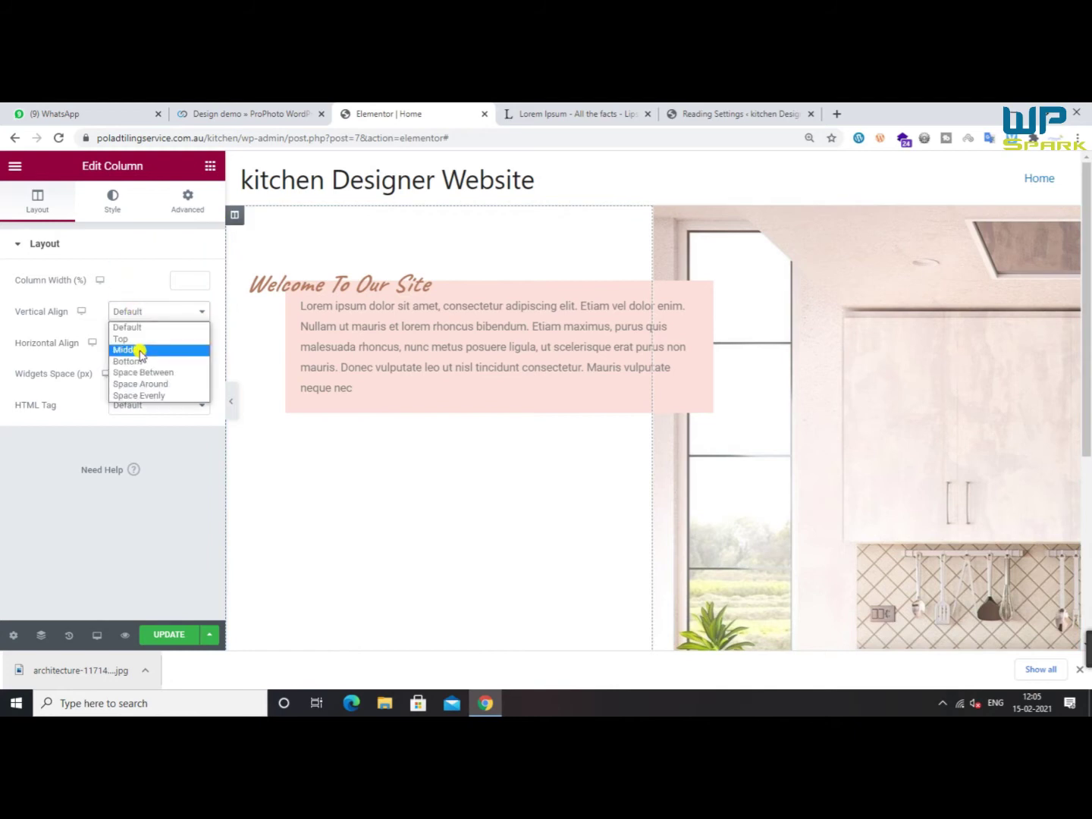
{"action": "left_click", "coordinate": [136, 349]}
{"action": "scroll", "coordinate": [531, 352], "scroll_direction": "down", "scroll_amount": 2}
{"action": "scroll", "coordinate": [651, 250], "scroll_direction": "up", "scroll_amount": 3}
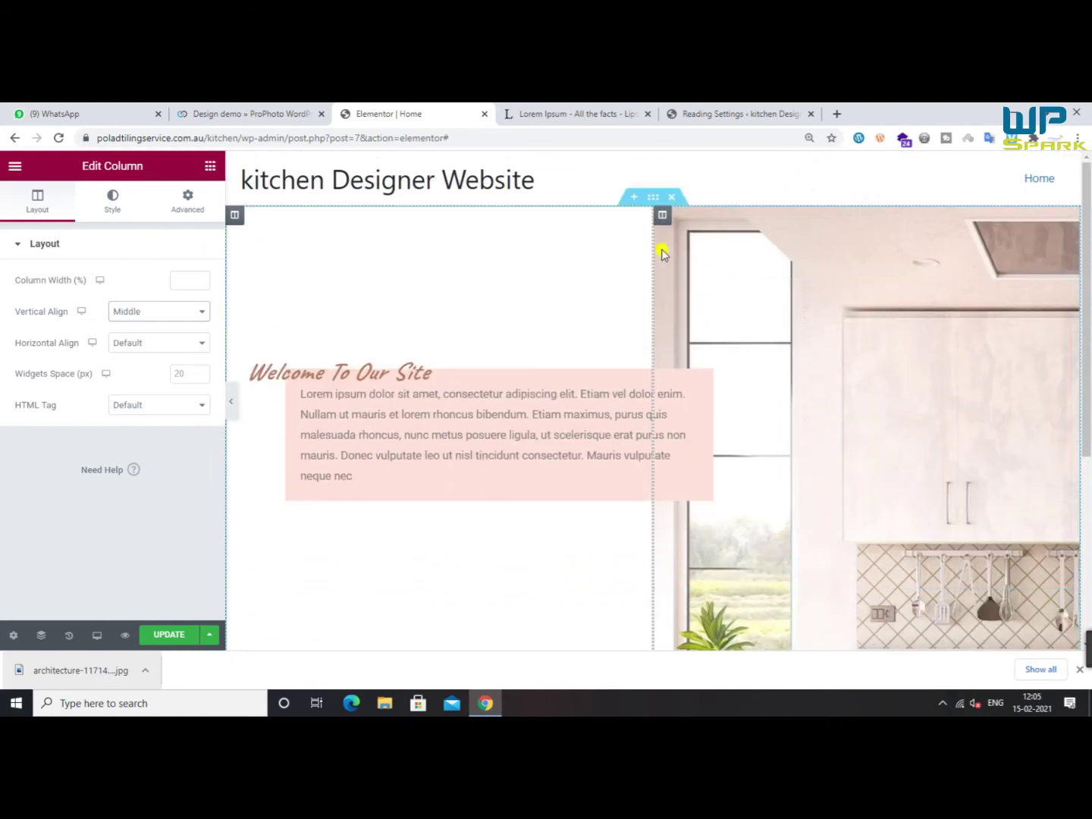
Set the background image size of the kitchen photo column to Cover, leaving its position, attachment and repeat at Default
{"action": "left_click", "coordinate": [187, 201]}
{"action": "left_click", "coordinate": [121, 215]}
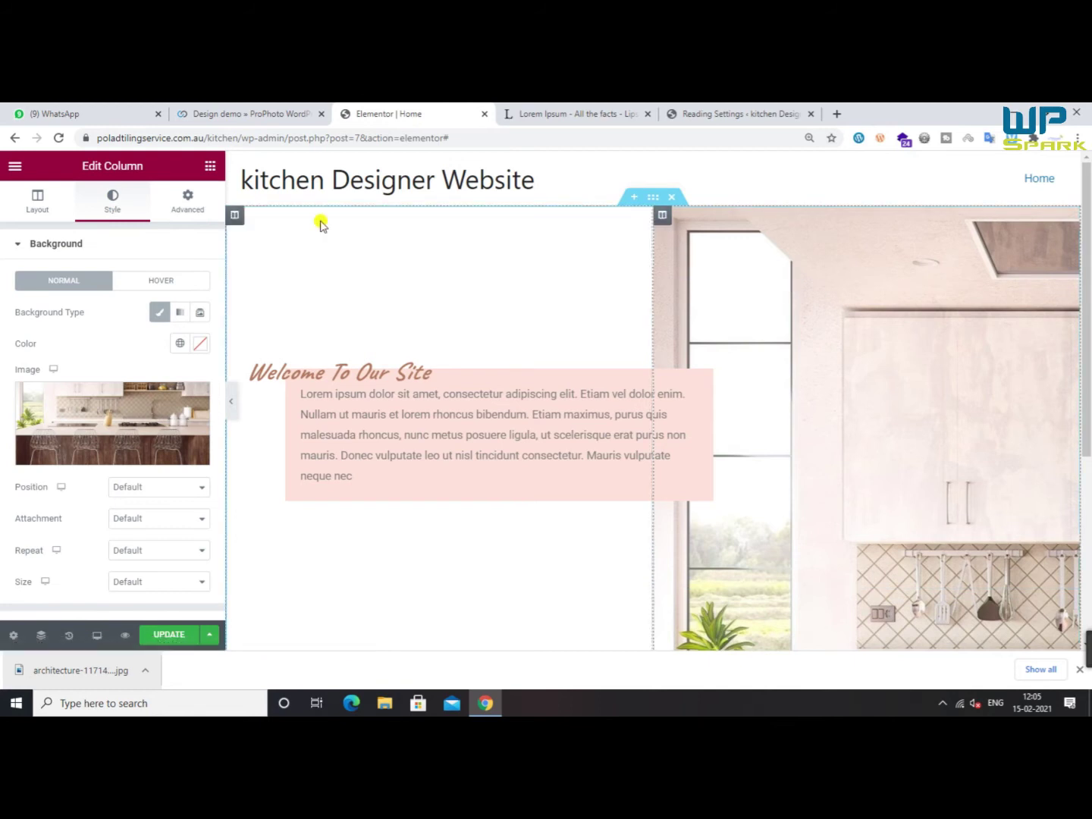
{"action": "scroll", "coordinate": [102, 353], "scroll_direction": "down", "scroll_amount": 2}
{"action": "left_click", "coordinate": [152, 336]}
{"action": "left_click", "coordinate": [154, 340]}
{"action": "left_click", "coordinate": [147, 366]}
{"action": "left_click", "coordinate": [147, 369]}
{"action": "left_click", "coordinate": [150, 396]}
{"action": "left_click", "coordinate": [151, 396]}
{"action": "left_click", "coordinate": [150, 398]}
{"action": "left_click", "coordinate": [126, 439]}
{"action": "scroll", "coordinate": [1013, 399], "scroll_direction": "down", "scroll_amount": 1}
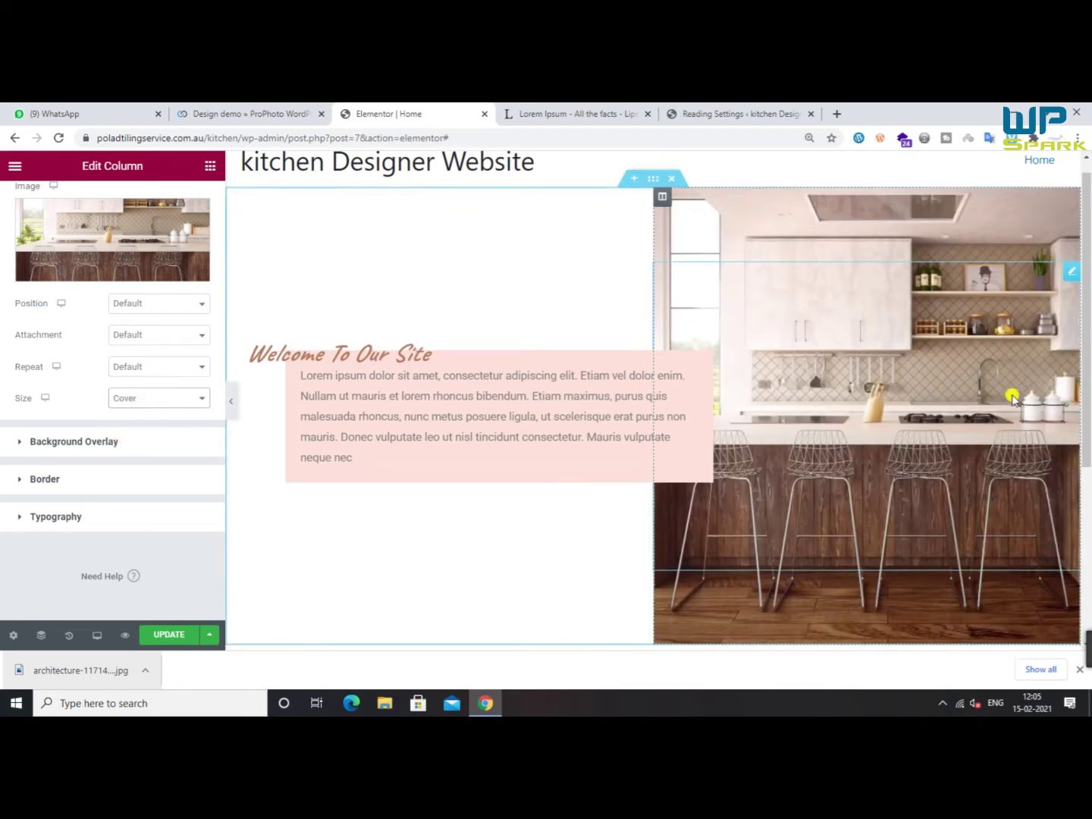
{"action": "scroll", "coordinate": [1013, 399], "scroll_direction": "down", "scroll_amount": 1}
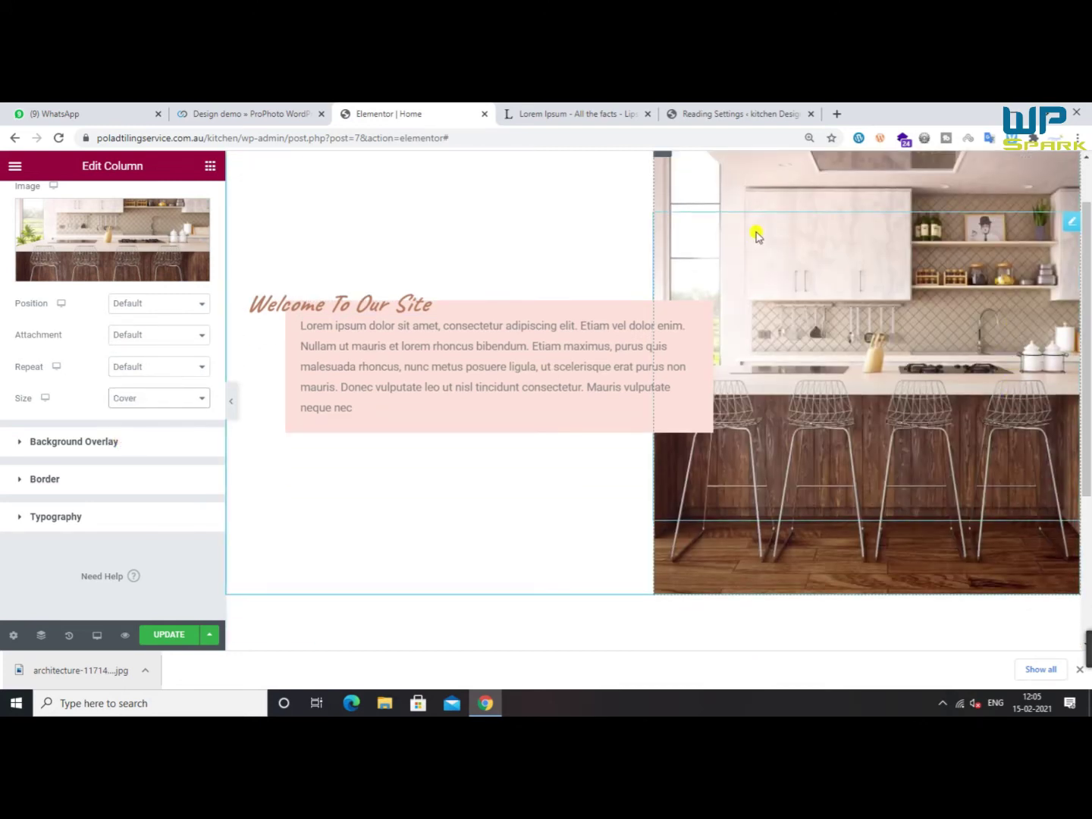
Update the Home page and check the welcome section in a preview
{"action": "left_click", "coordinate": [174, 638]}
{"action": "scroll", "coordinate": [829, 461], "scroll_direction": "up", "scroll_amount": 2}
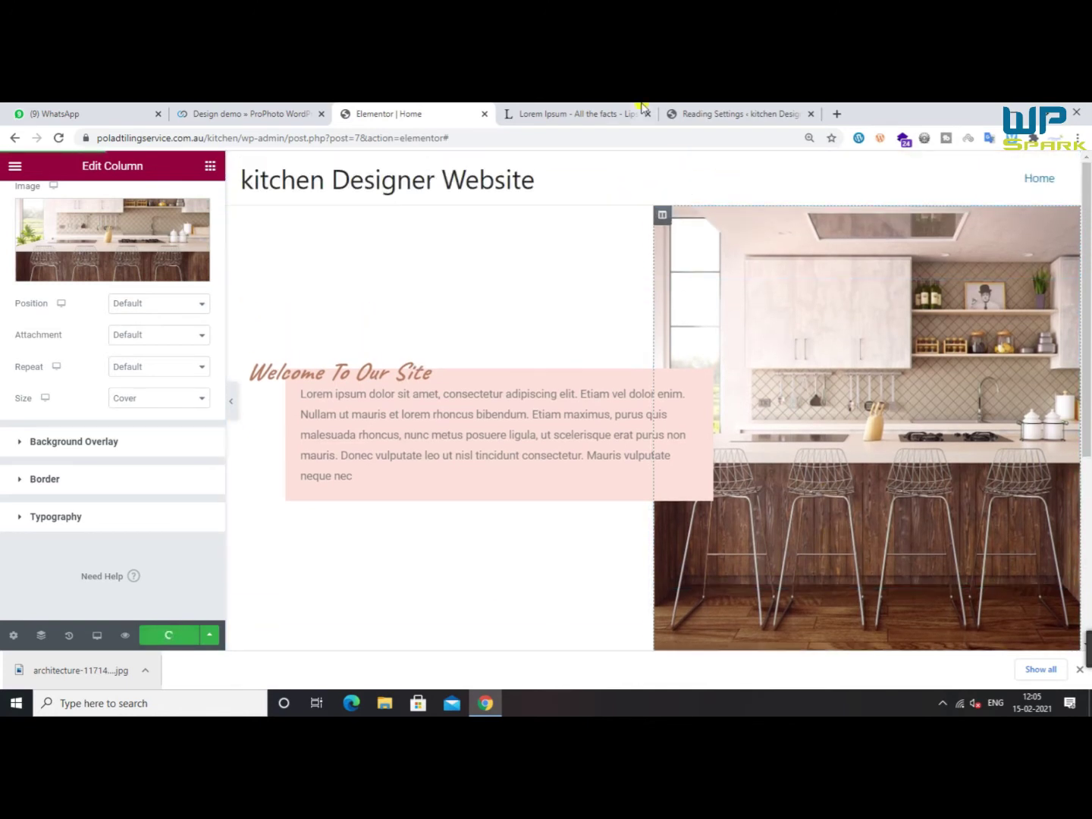
{"action": "left_click", "coordinate": [124, 639]}
{"action": "left_click", "coordinate": [377, 113]}
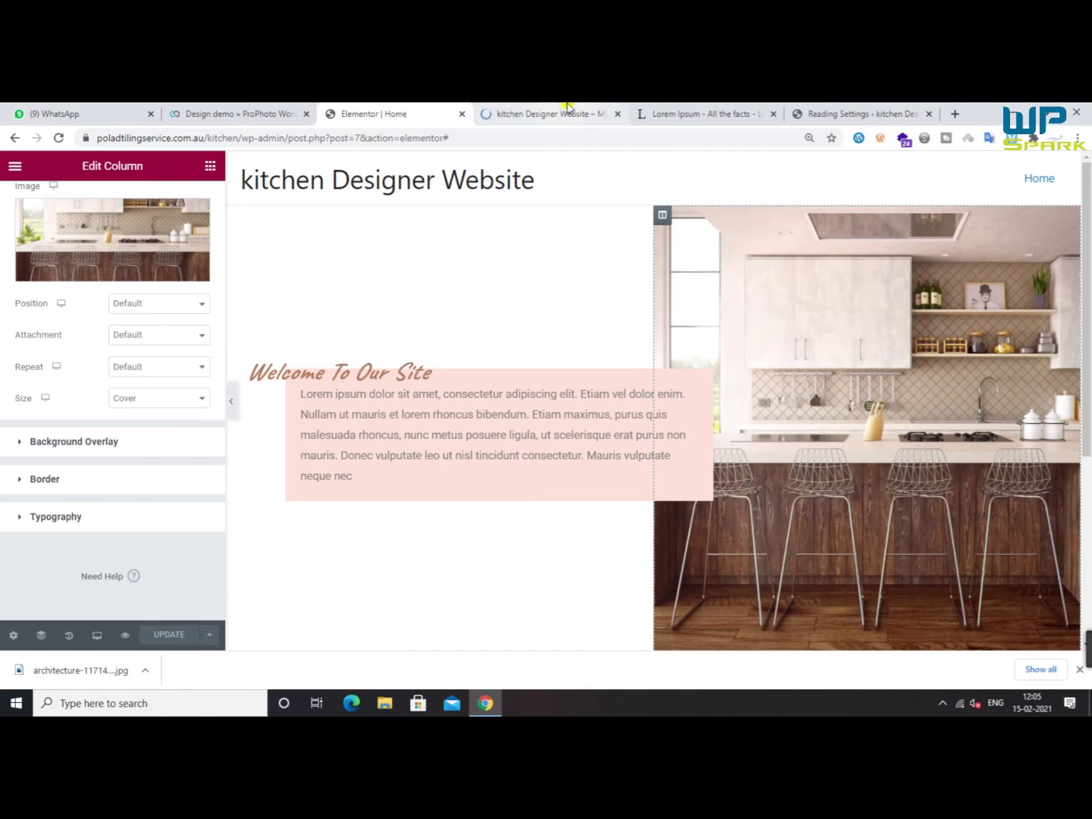
{"action": "left_click", "coordinate": [568, 110]}
{"action": "scroll", "coordinate": [569, 342], "scroll_direction": "down", "scroll_amount": 1}
{"action": "scroll", "coordinate": [569, 342], "scroll_direction": "up", "scroll_amount": 1}
{"action": "left_click", "coordinate": [377, 113]}
Review the green email sign-up section of the Positano demo with the developer tools closed
{"action": "left_click", "coordinate": [272, 113]}
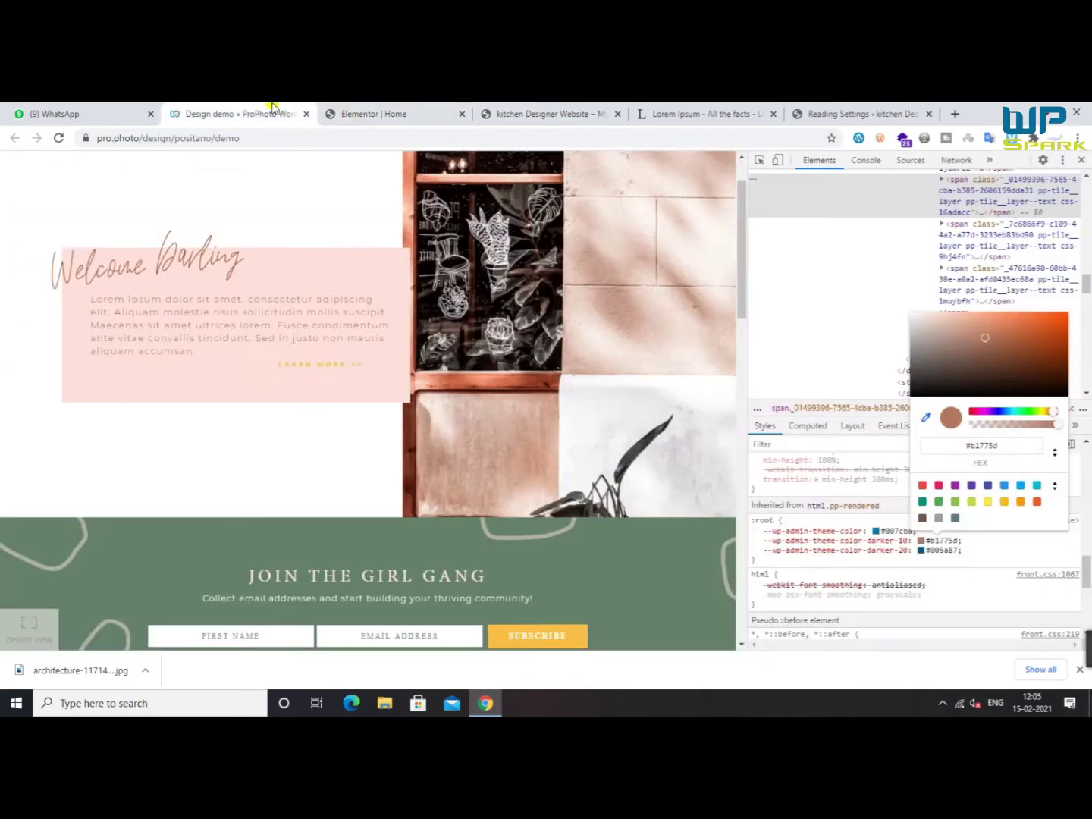
{"action": "scroll", "coordinate": [623, 410], "scroll_direction": "down", "scroll_amount": 3}
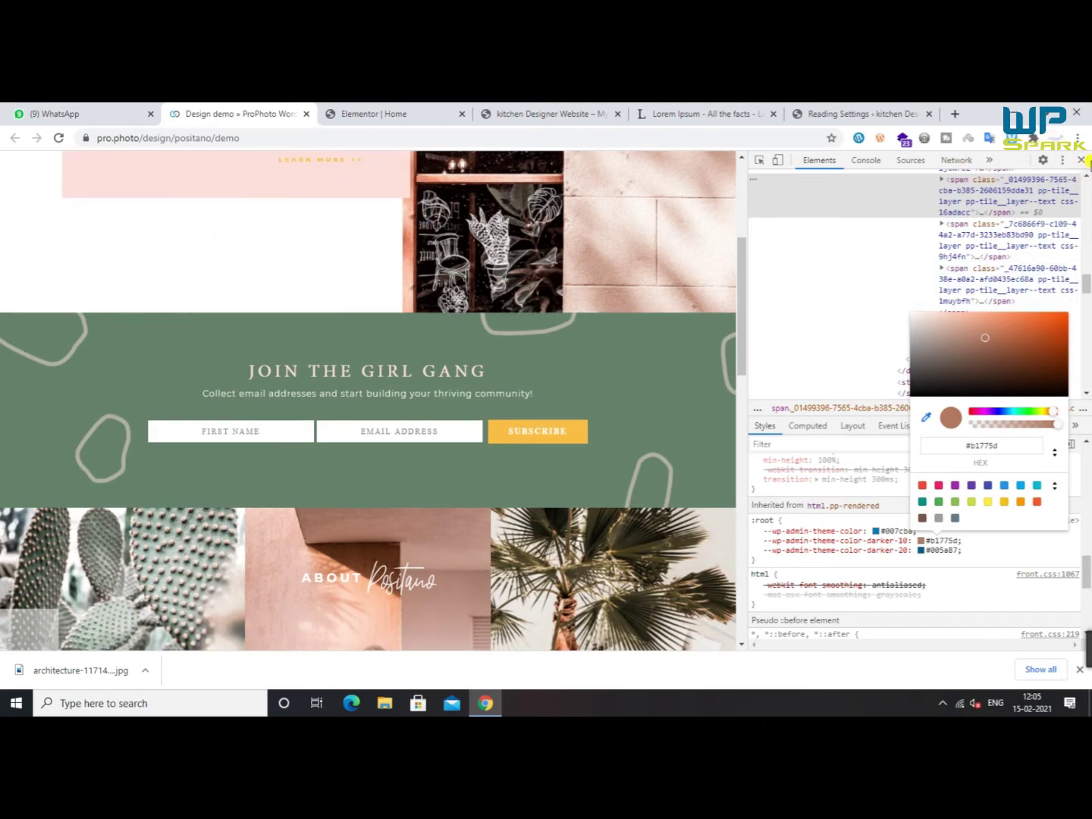
{"action": "scroll", "coordinate": [453, 410], "scroll_direction": "down", "scroll_amount": 2}
{"action": "left_click", "coordinate": [1080, 160]}
{"action": "scroll", "coordinate": [645, 441], "scroll_direction": "down", "scroll_amount": 1}
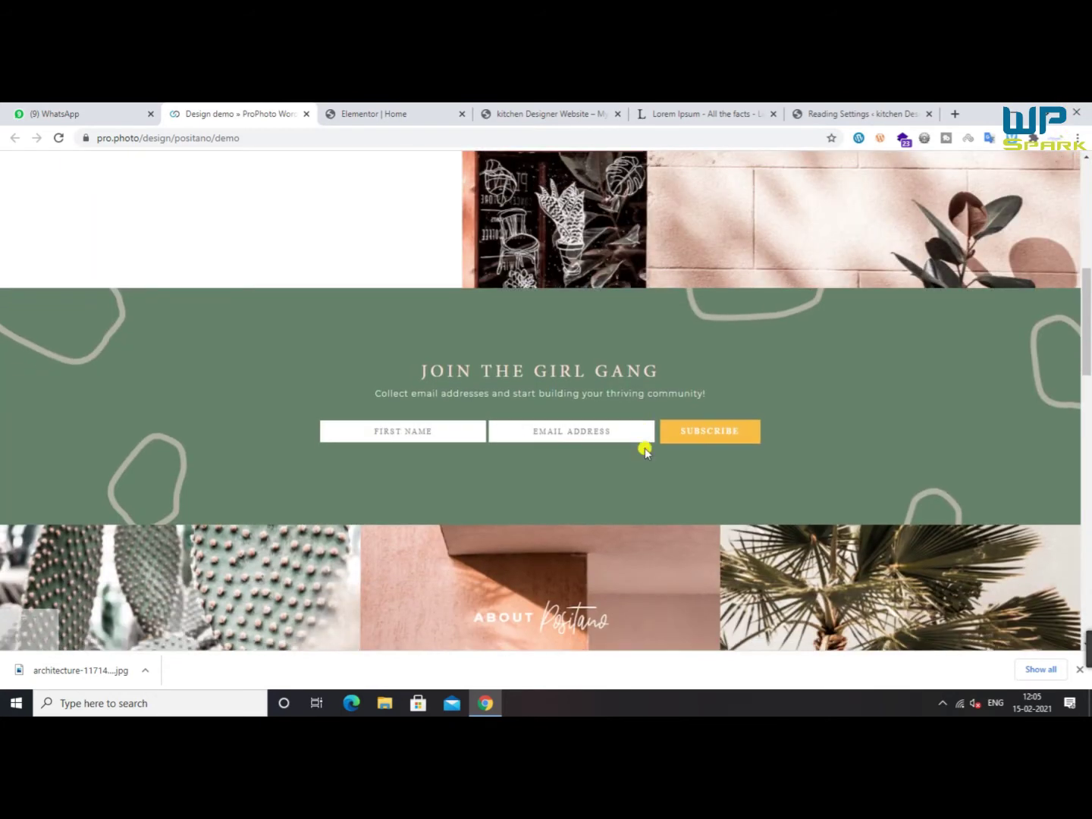
Inspect the demo's green sign-up section and save its background image EmailBackground.png from a new tab
{"action": "right_click", "coordinate": [106, 347]}
{"action": "left_click", "coordinate": [147, 603]}
{"action": "left_click", "coordinate": [759, 160]}
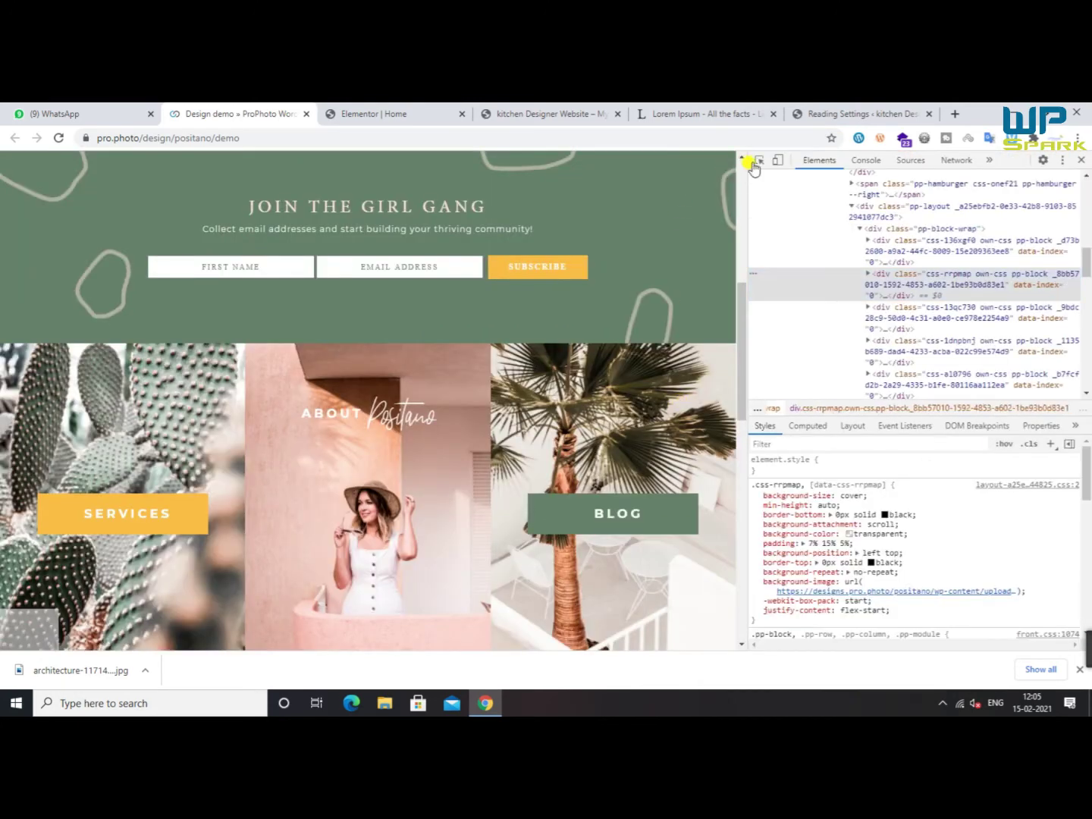
{"action": "right_click", "coordinate": [969, 591]}
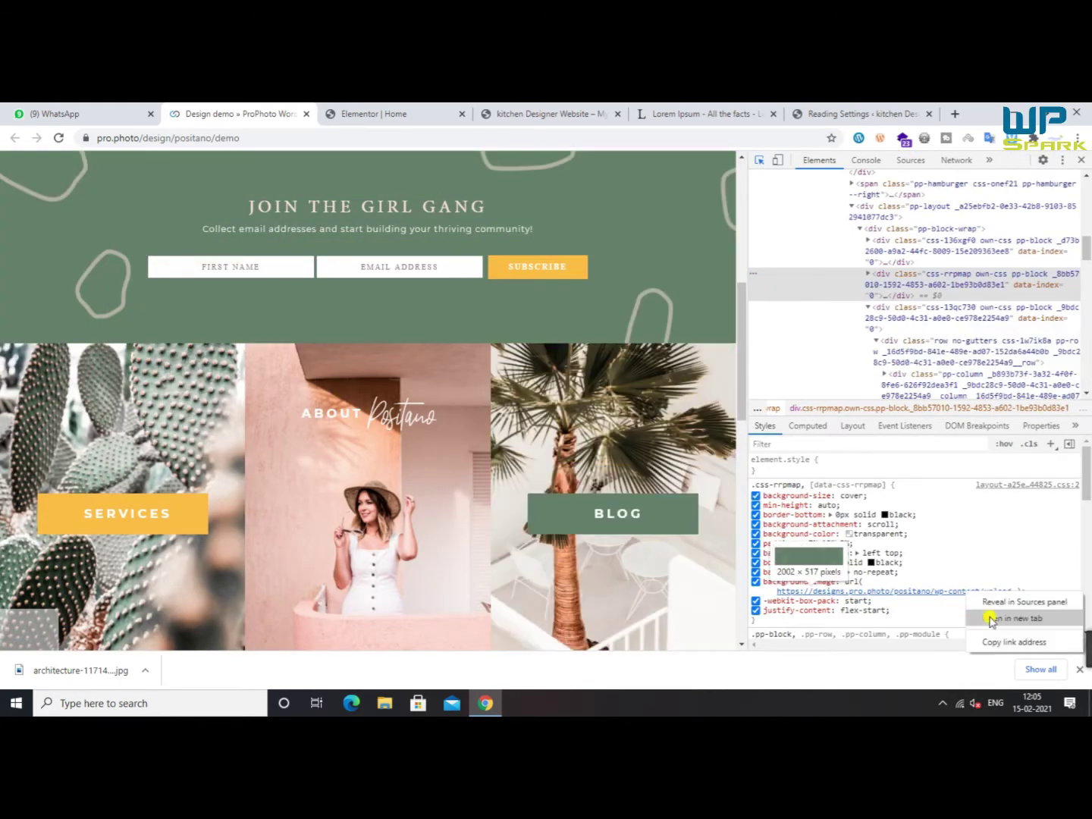
{"action": "left_click", "coordinate": [987, 616]}
{"action": "right_click", "coordinate": [595, 338]}
{"action": "left_click", "coordinate": [616, 366]}
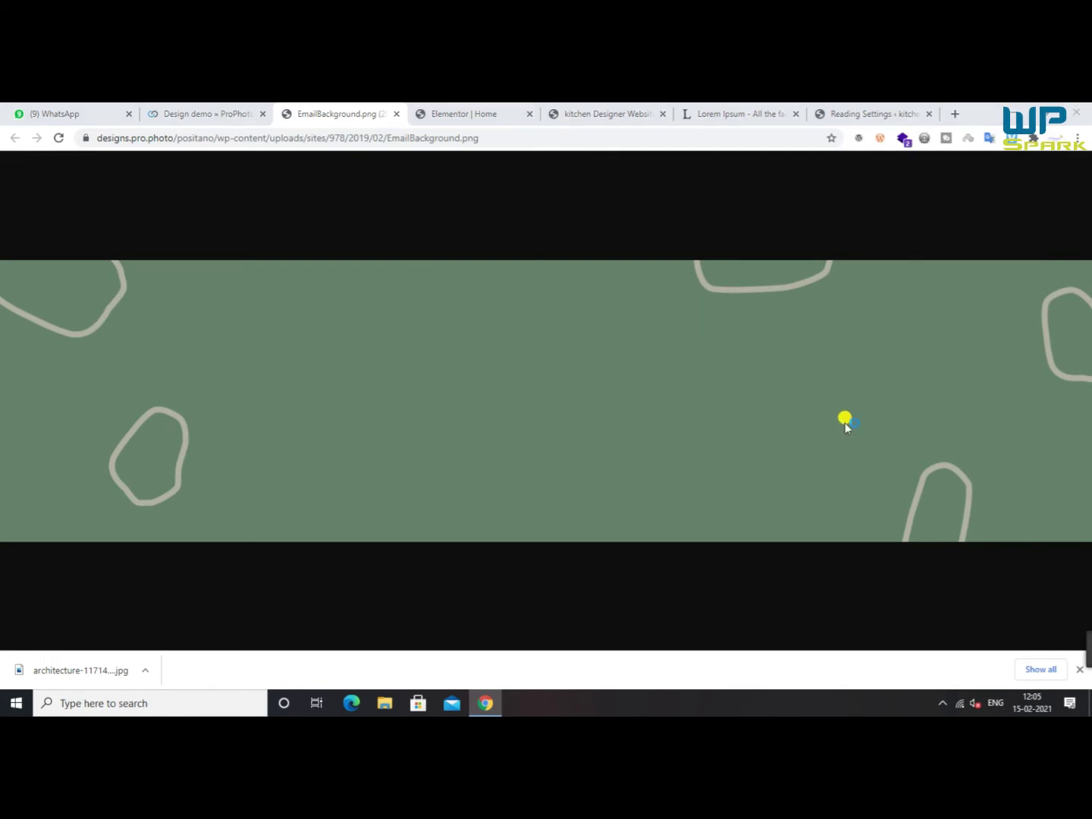
{"action": "left_click", "coordinate": [851, 579]}
Add a new single-column section below the welcome section on the Elementor Home page
{"action": "left_click", "coordinate": [465, 114]}
{"action": "scroll", "coordinate": [651, 387], "scroll_direction": "down", "scroll_amount": 4}
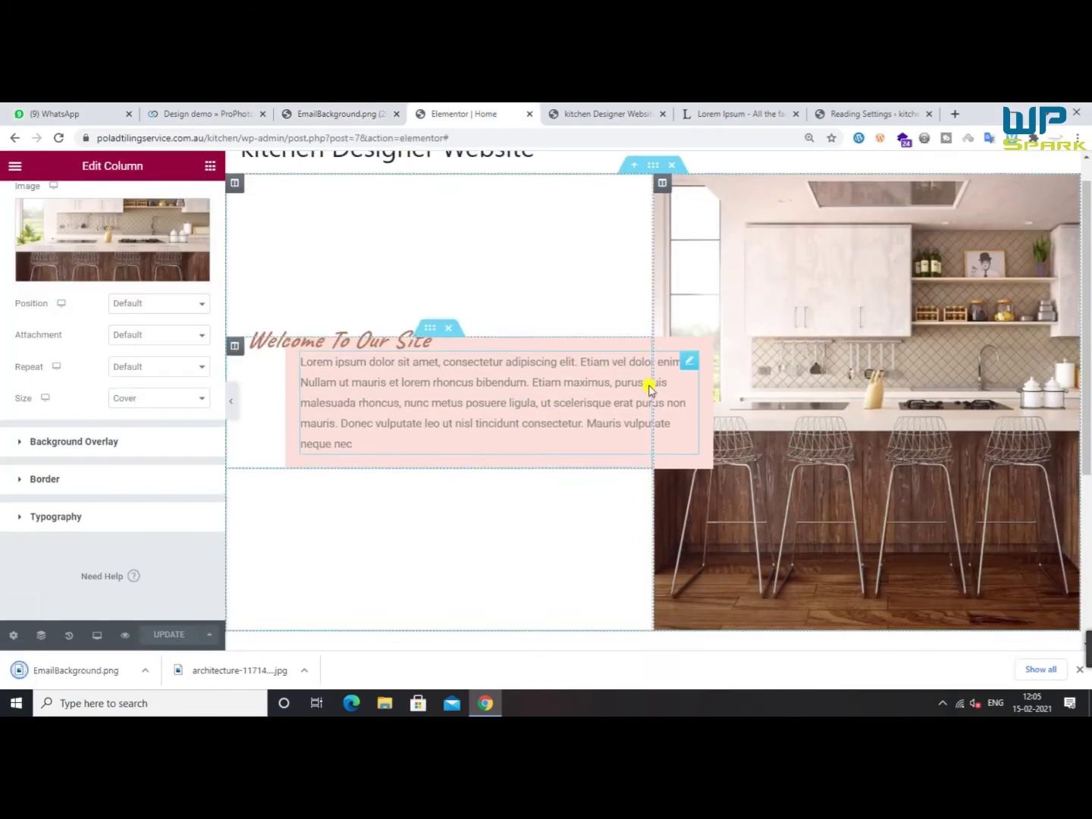
{"action": "scroll", "coordinate": [630, 426], "scroll_direction": "down", "scroll_amount": 1}
{"action": "left_click", "coordinate": [634, 459]}
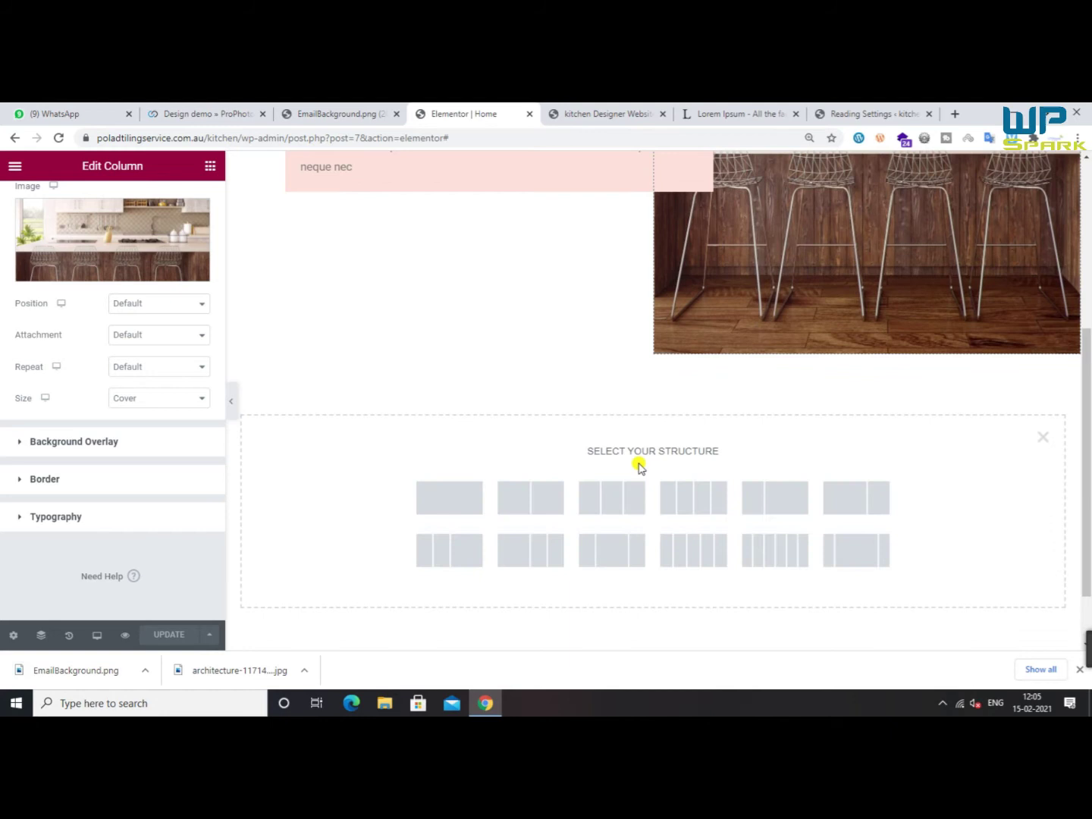
{"action": "left_click", "coordinate": [455, 508]}
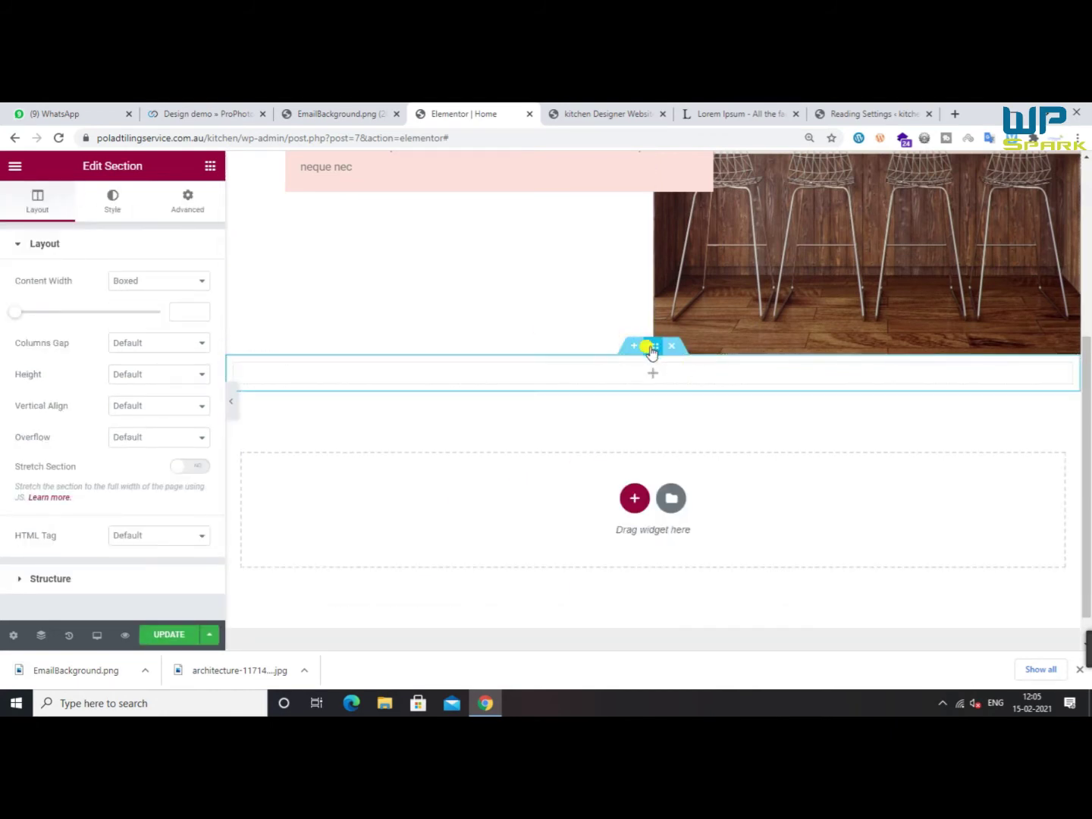
Upload EmailBackground.png and insert it as the new section's classic background image
{"action": "left_click", "coordinate": [113, 201]}
{"action": "left_click", "coordinate": [133, 311]}
{"action": "left_click", "coordinate": [91, 503]}
{"action": "left_click_drag", "start_coordinate": [66, 681], "coordinate": [422, 445]}
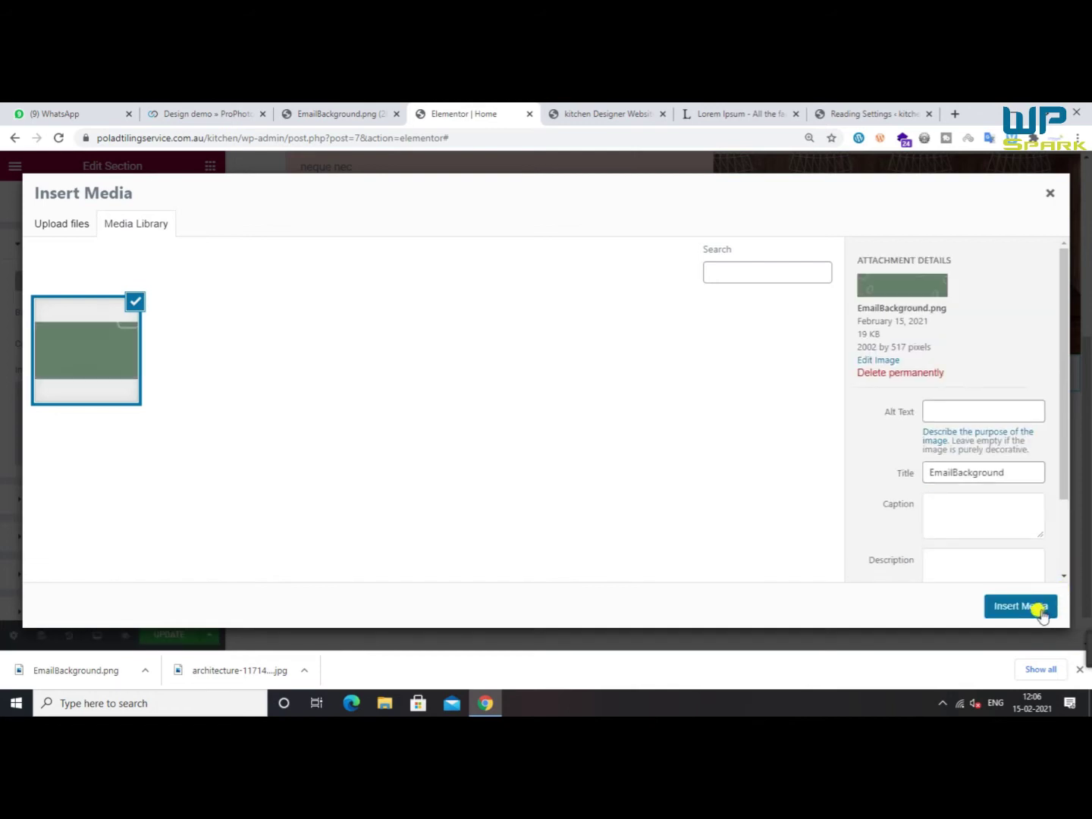
{"action": "left_click", "coordinate": [1021, 606]}
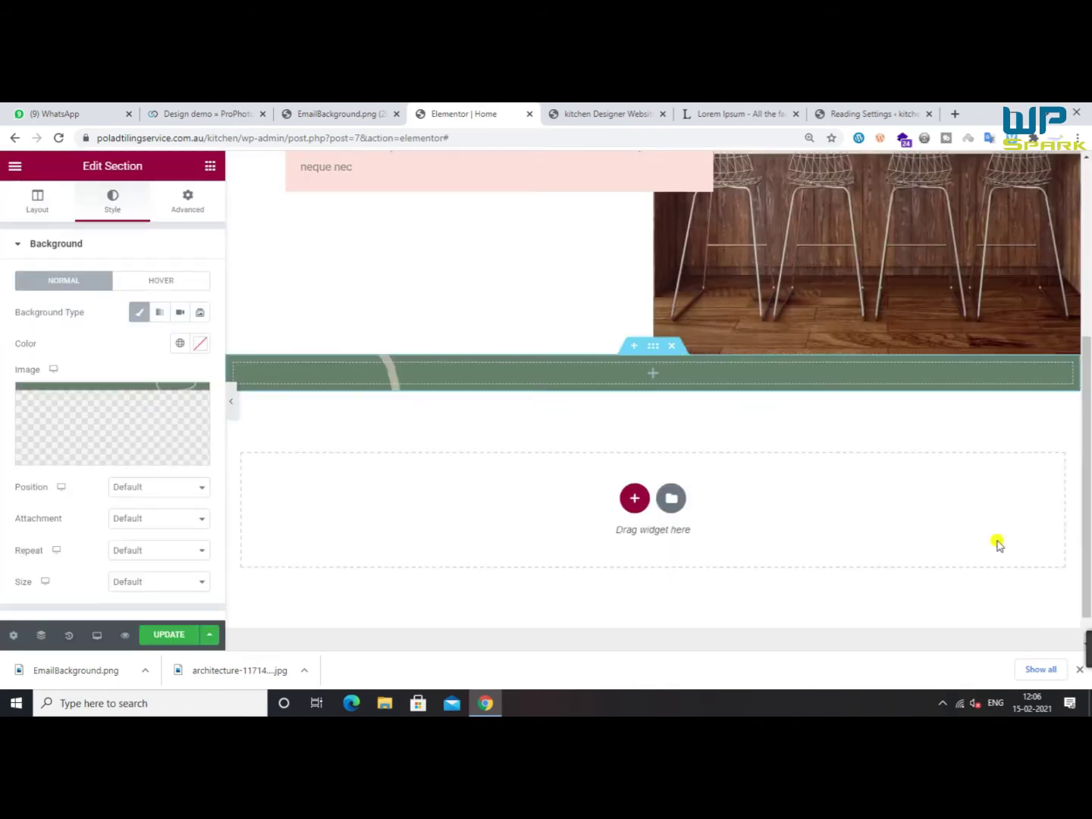
Set the new section's height to Min Height with a minimum height of 311 px
{"action": "left_click", "coordinate": [35, 213]}
{"action": "left_click", "coordinate": [155, 344]}
{"action": "left_click", "coordinate": [53, 385]}
{"action": "left_click", "coordinate": [122, 376]}
{"action": "left_click", "coordinate": [127, 410]}
{"action": "left_click_drag", "start_coordinate": [47, 418], "coordinate": [43, 430]}
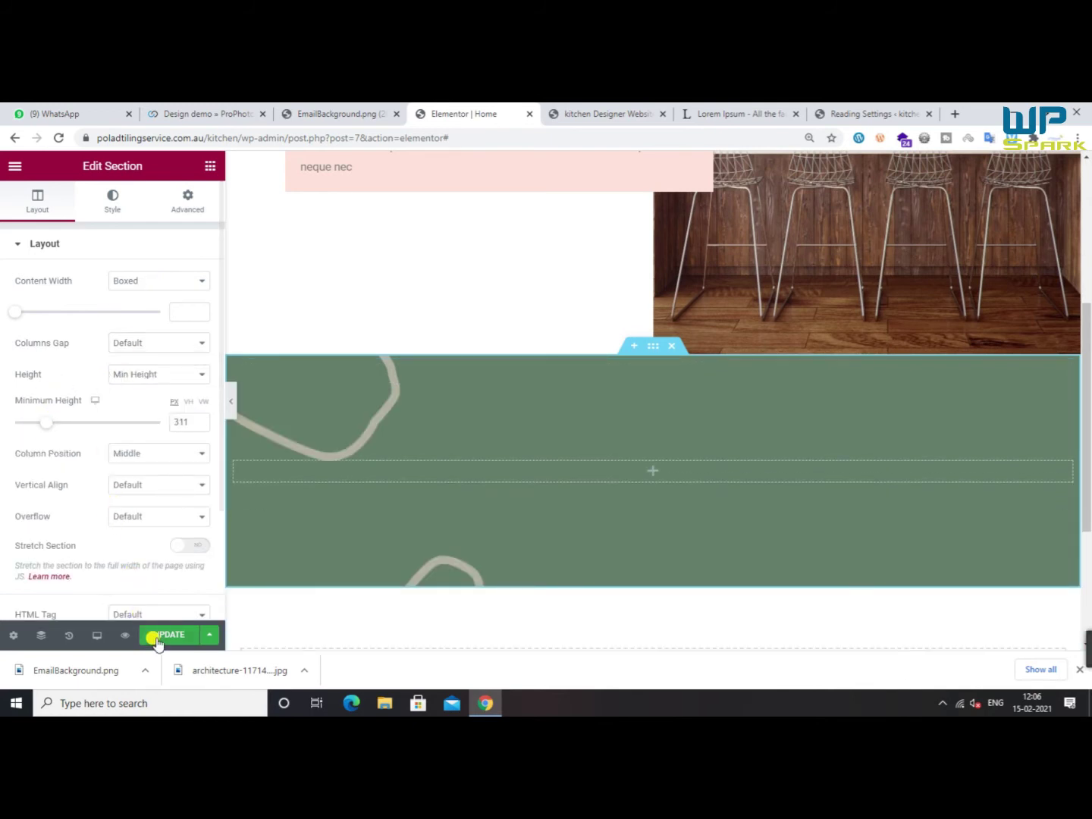
Set the green section's background image size to Cover
{"action": "left_click", "coordinate": [113, 197]}
{"action": "scroll", "coordinate": [128, 423], "scroll_direction": "down", "scroll_amount": 5}
{"action": "left_click", "coordinate": [145, 365]}
{"action": "left_click", "coordinate": [143, 400]}
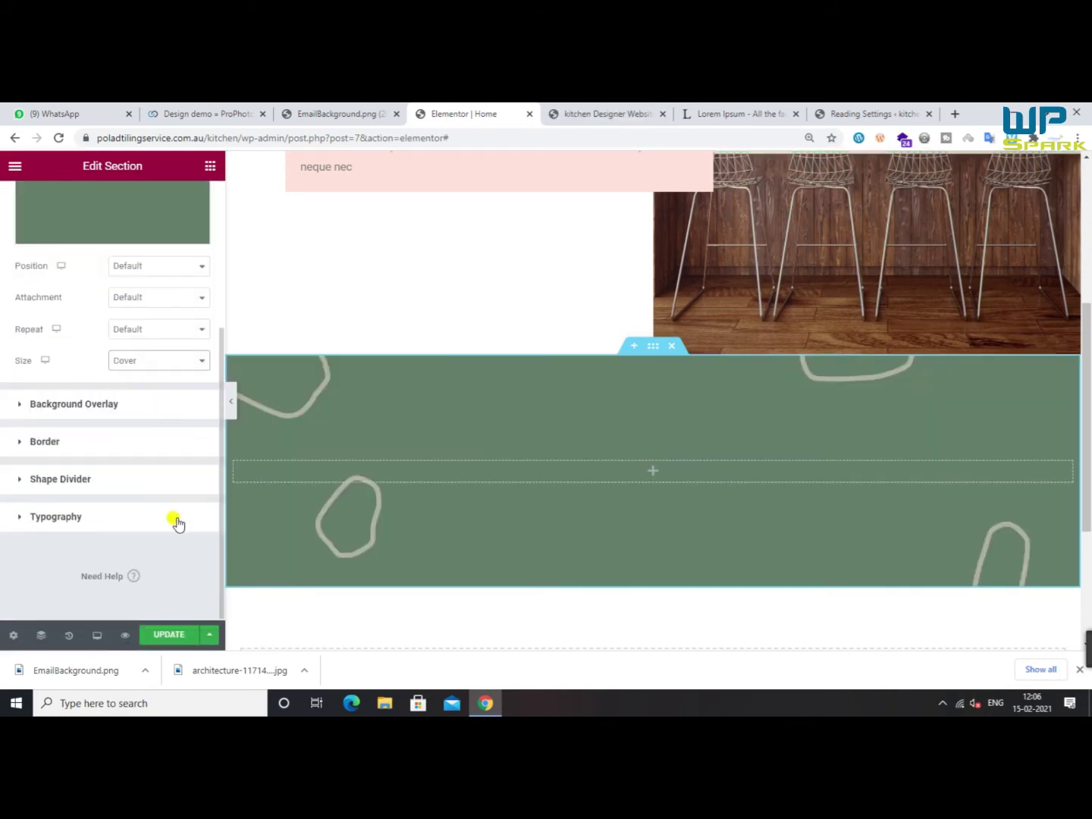
Close the EmailBackground.png tab and copy the heading text "Join the Girl Gang" from the inspected Positano demo
{"action": "left_click", "coordinate": [333, 113]}
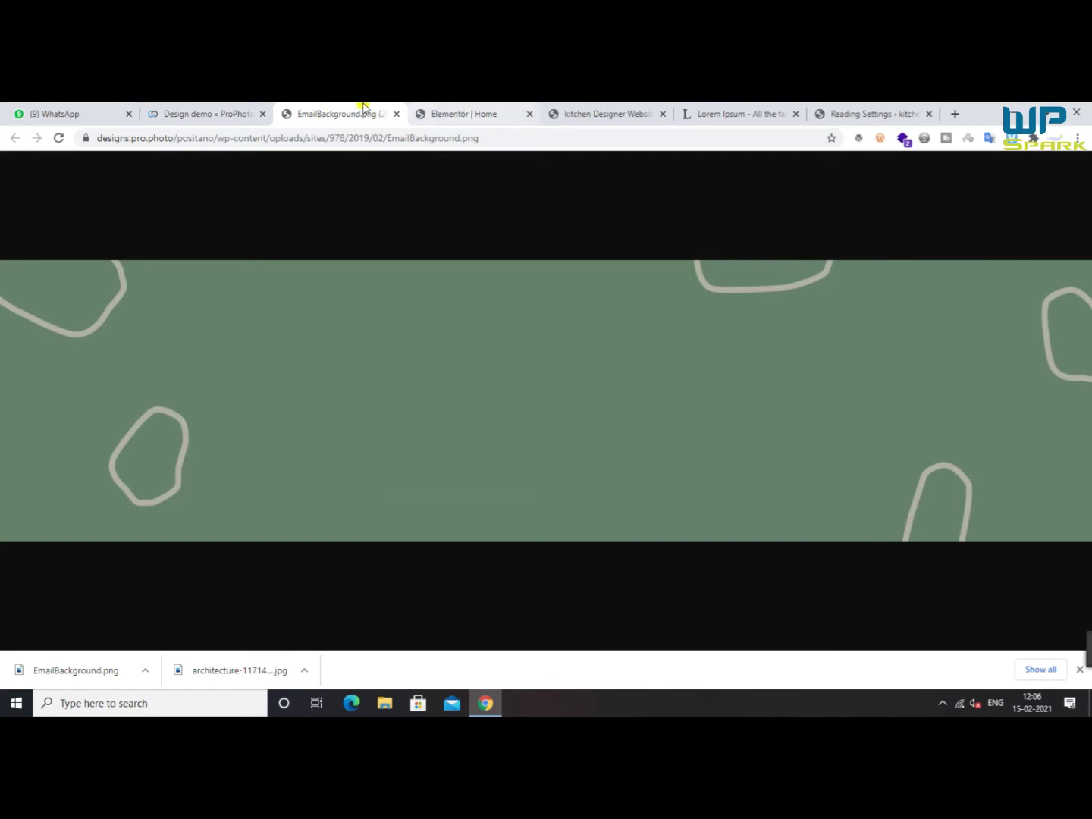
{"action": "left_click", "coordinate": [396, 114]}
{"action": "left_click", "coordinate": [208, 114]}
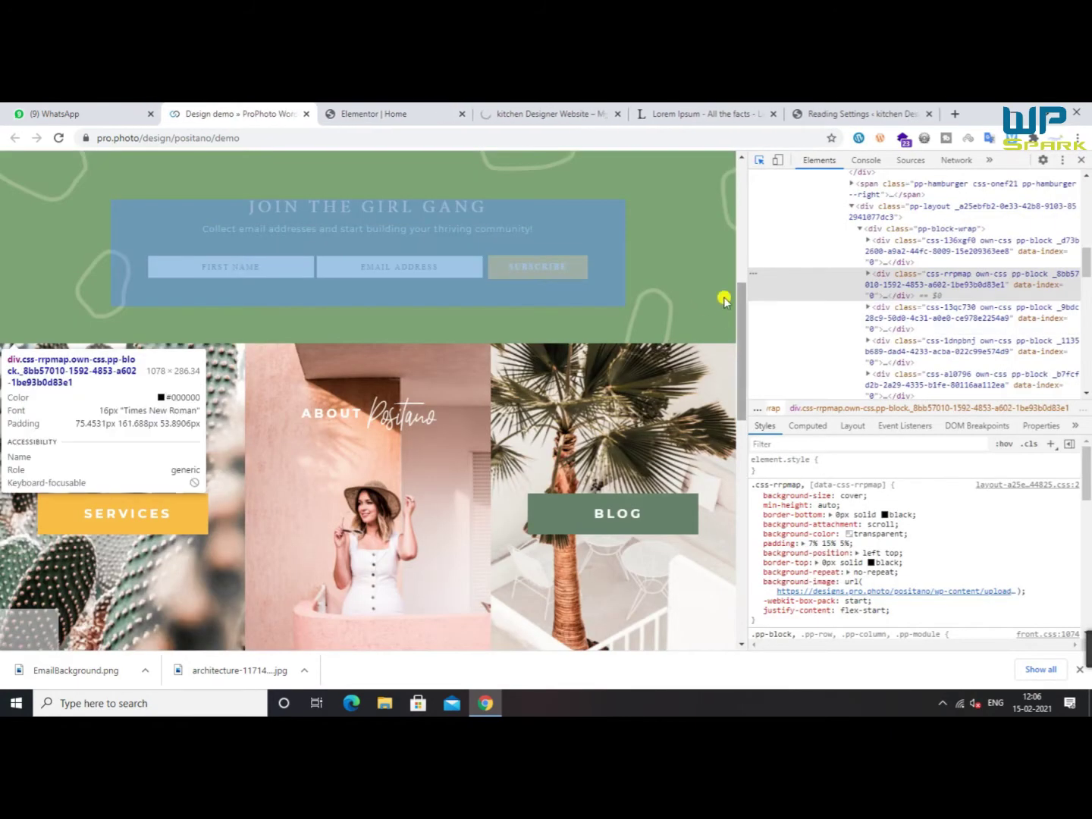
{"action": "left_click", "coordinate": [760, 161]}
{"action": "left_click", "coordinate": [377, 212]}
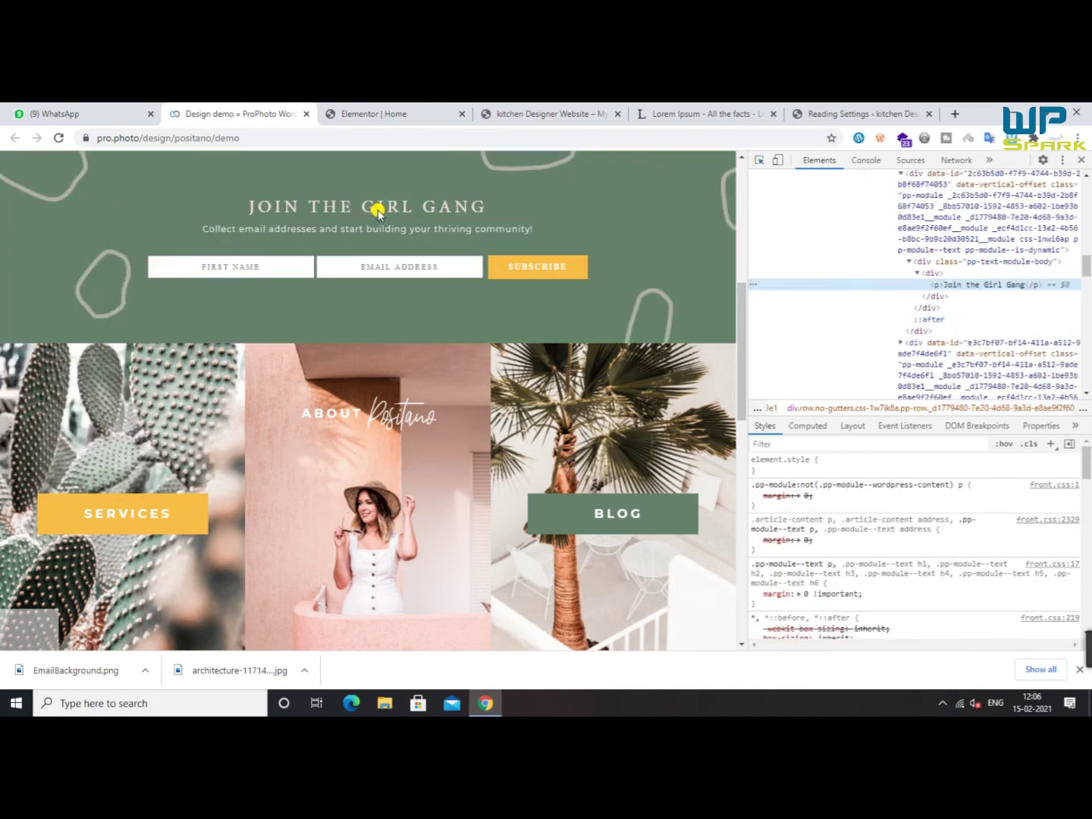
{"action": "double_click", "coordinate": [978, 285]}
{"action": "key", "text": "ctrl+c"}
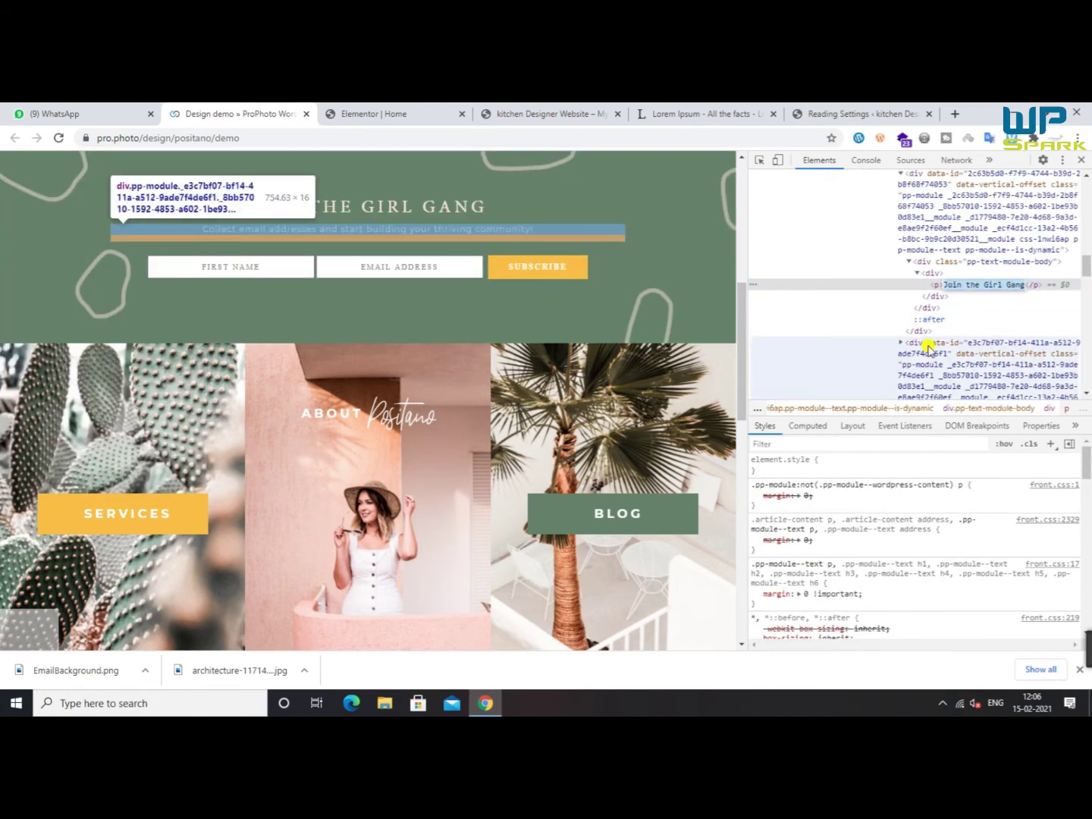
Add a centred Heading widget to the green section with the title "Join the Girl Gang"
{"action": "left_click", "coordinate": [386, 113]}
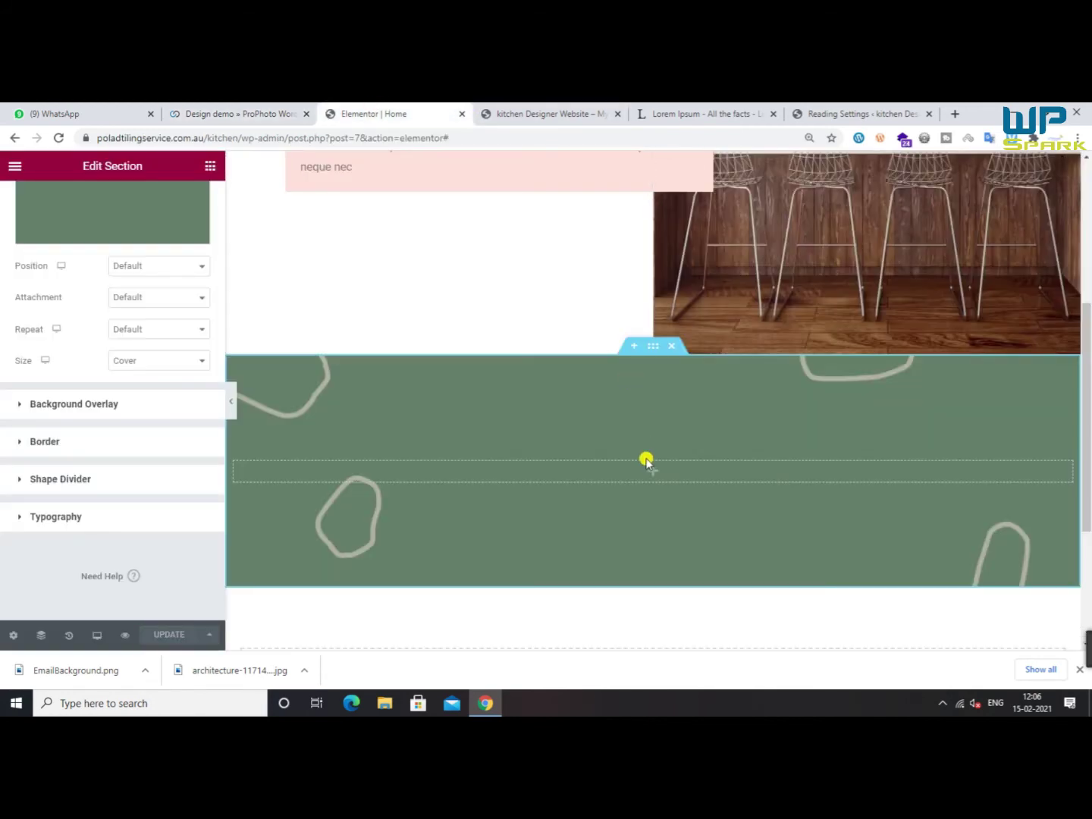
{"action": "left_click", "coordinate": [206, 164]}
{"action": "left_click_drag", "start_coordinate": [154, 285], "coordinate": [599, 469]}
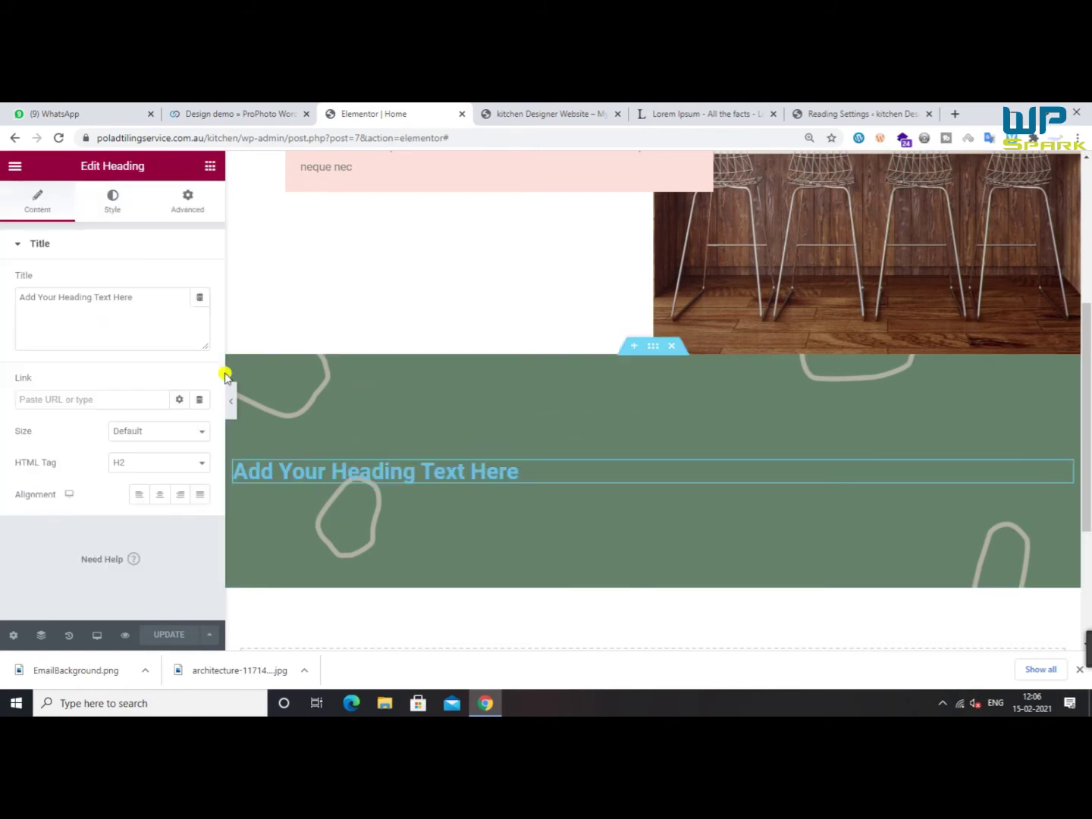
{"action": "left_click", "coordinate": [161, 494]}
{"action": "left_click_drag", "start_coordinate": [6, 299], "coordinate": [5, 299]}
{"action": "key", "text": "ctrl+v"}
Look up the text colour of the "Join the Girl Gang" heading in the Positano demo's inspected styles
{"action": "left_click", "coordinate": [228, 113]}
{"action": "left_click", "coordinate": [357, 113]}
{"action": "left_click", "coordinate": [102, 208]}
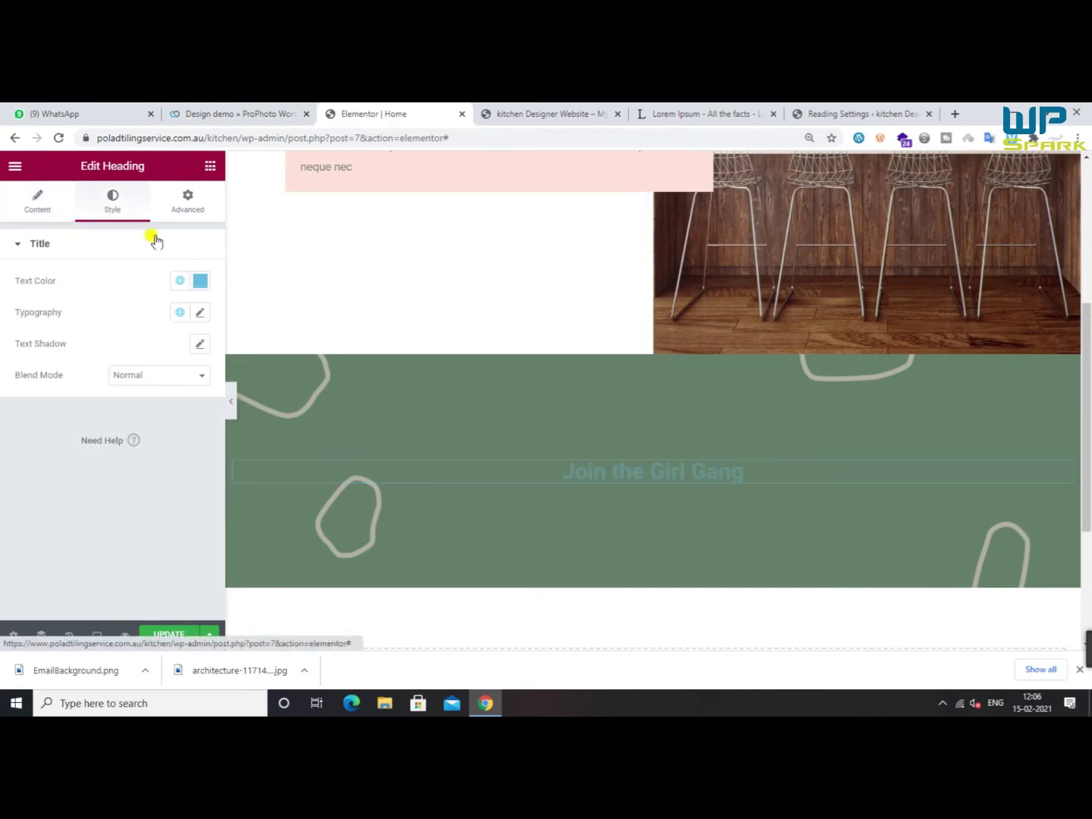
{"action": "left_click", "coordinate": [247, 109]}
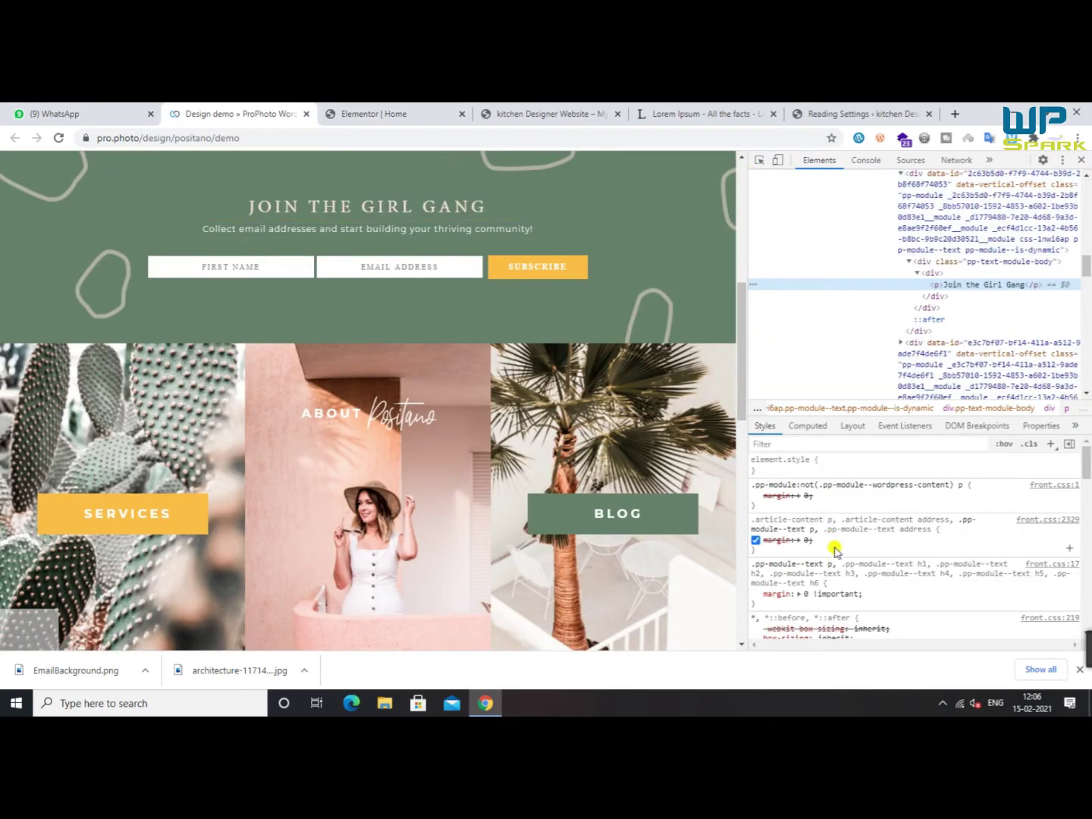
{"action": "scroll", "coordinate": [834, 554], "scroll_direction": "down", "scroll_amount": 5}
{"action": "scroll", "coordinate": [842, 563], "scroll_direction": "down", "scroll_amount": 5}
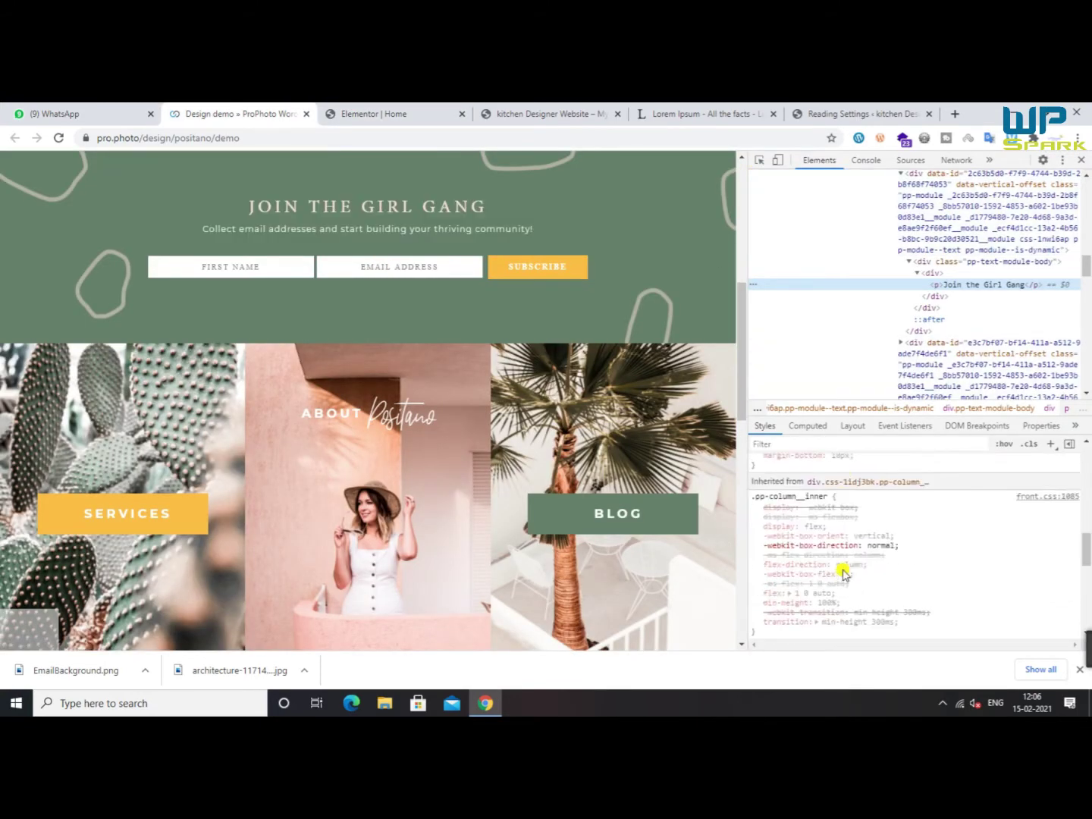
{"action": "left_click", "coordinate": [798, 468]}
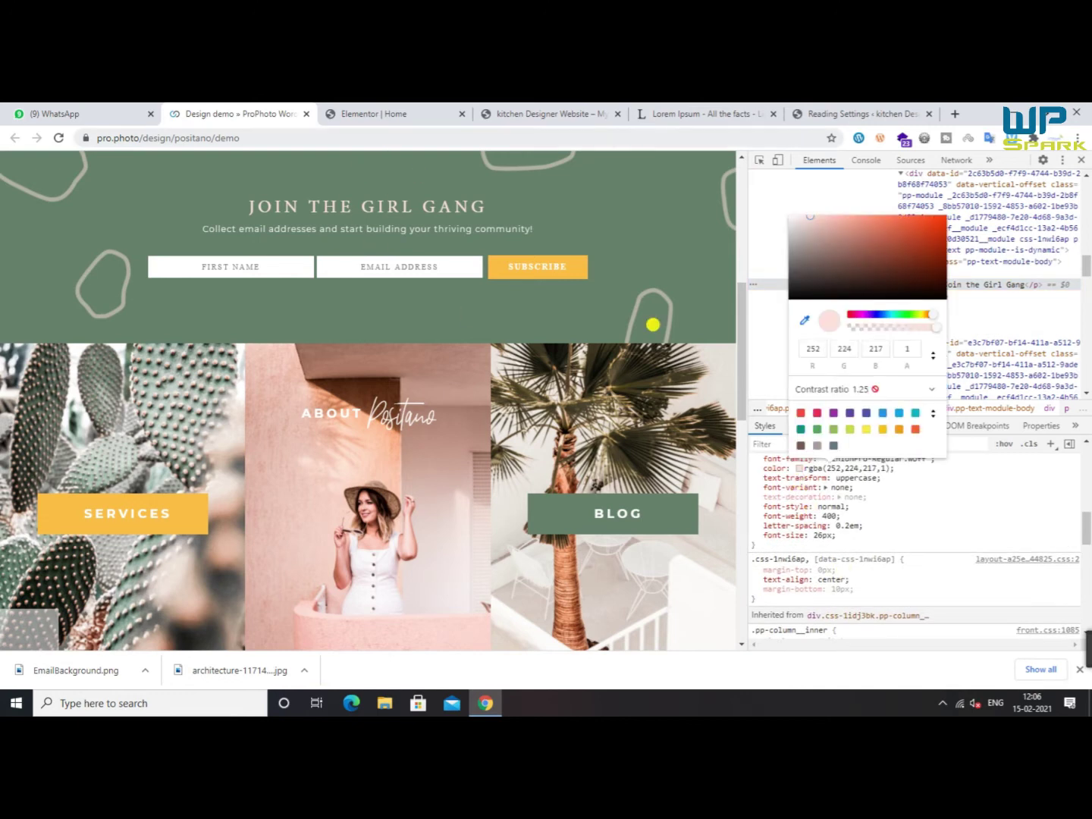
{"action": "left_click", "coordinate": [446, 110]}
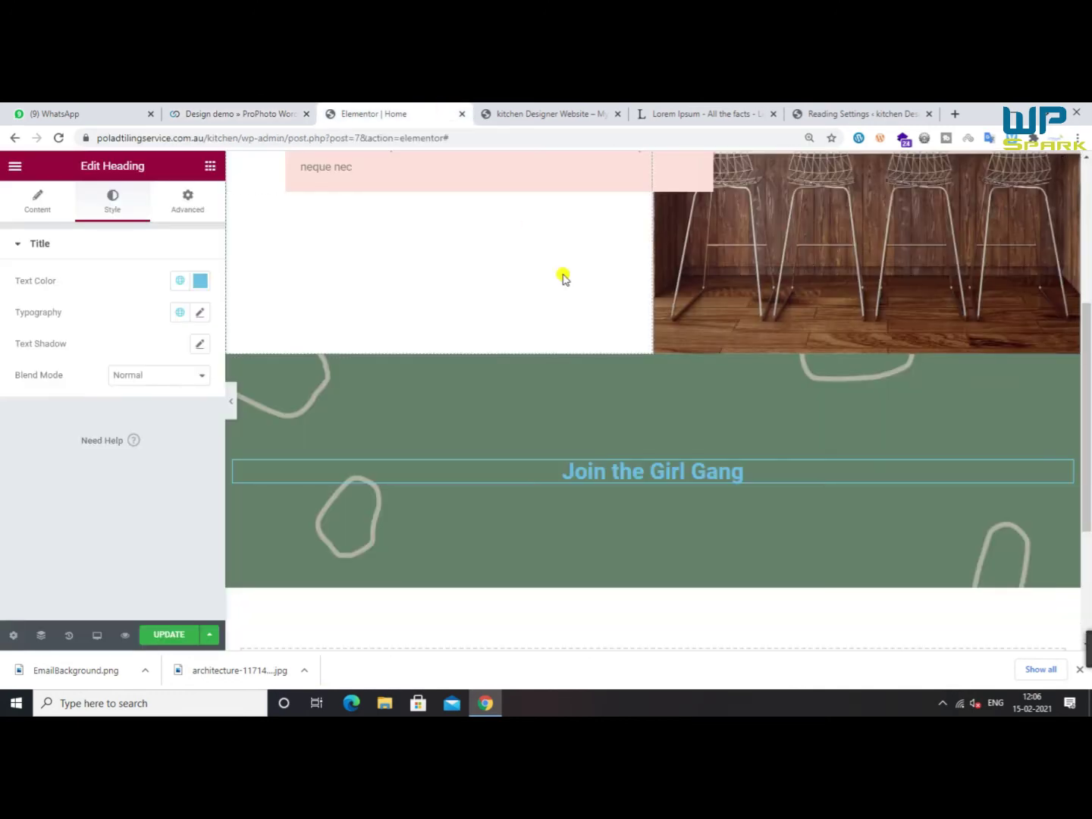
Set the "Join the Girl Gang" heading's text colour to the demo's pale pink, RGB 252, 224, 217
{"action": "left_click", "coordinate": [197, 282]}
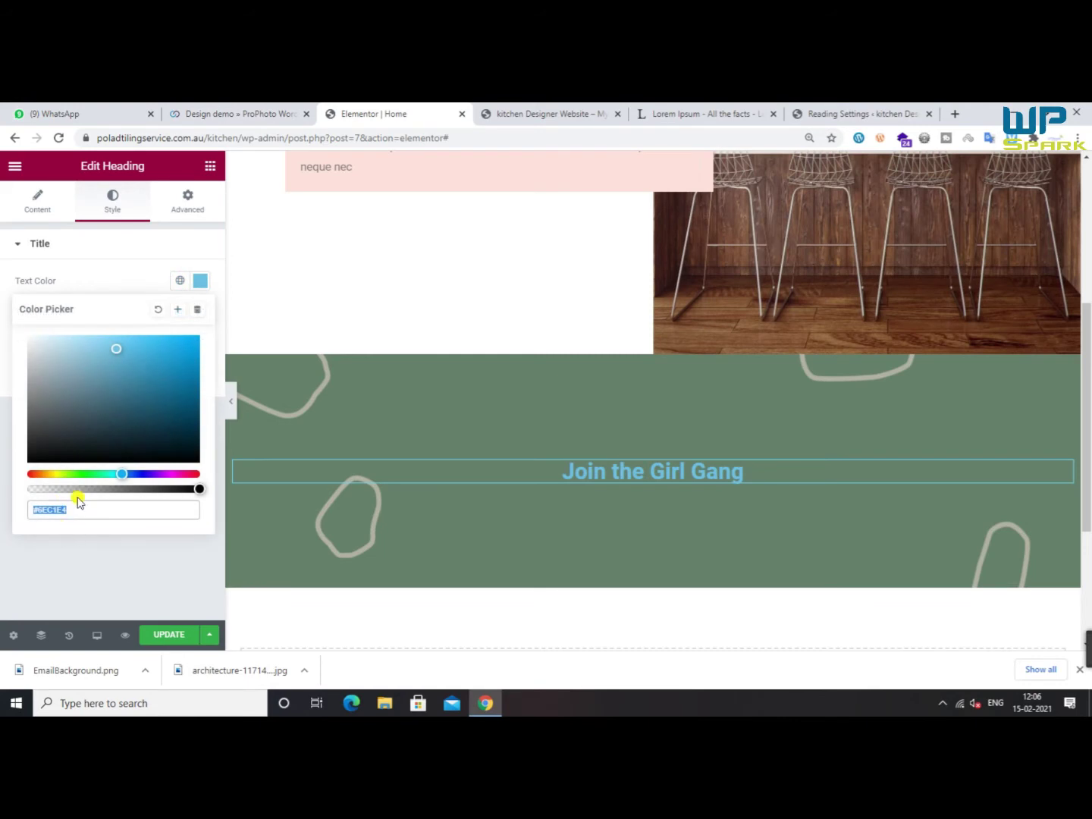
{"action": "type", "text": "rgb(252 224 217)"}
{"action": "left_click_drag", "start_coordinate": [69, 358], "coordinate": [99, 508]}
{"action": "left_click", "coordinate": [200, 283]}
{"action": "left_click", "coordinate": [201, 284]}
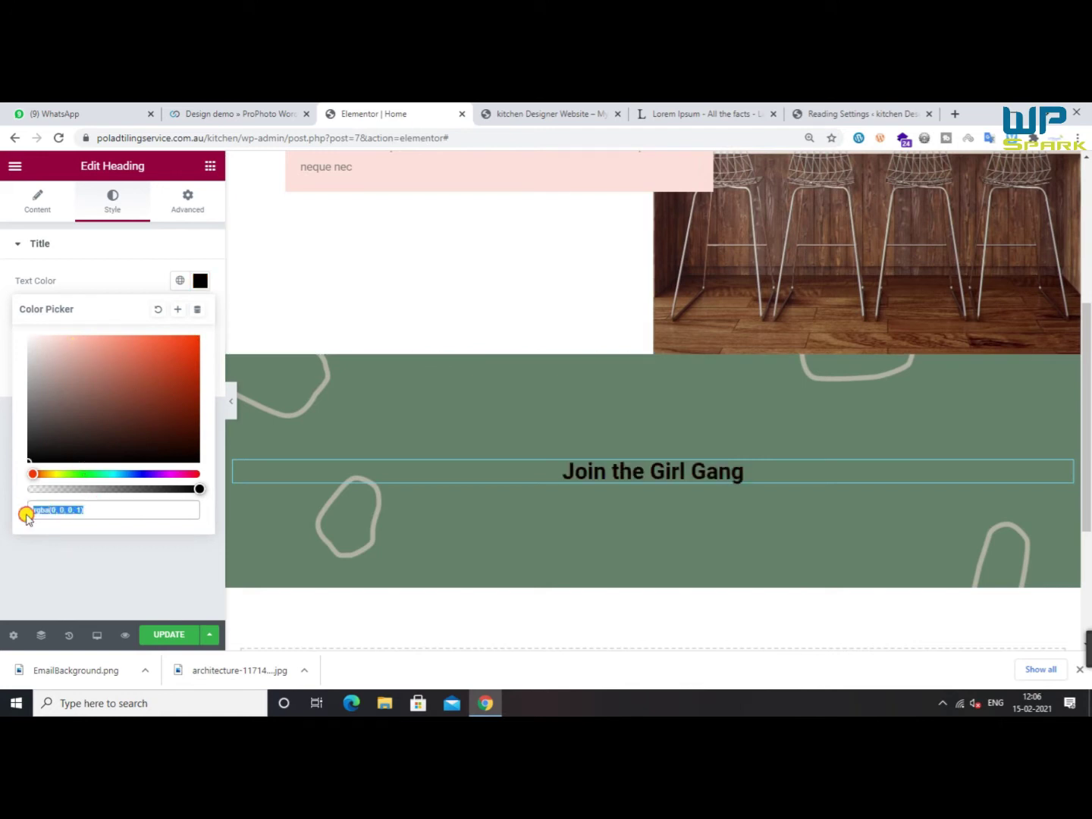
{"action": "key", "text": "ctrl+v"}
{"action": "left_click", "coordinate": [106, 569]}
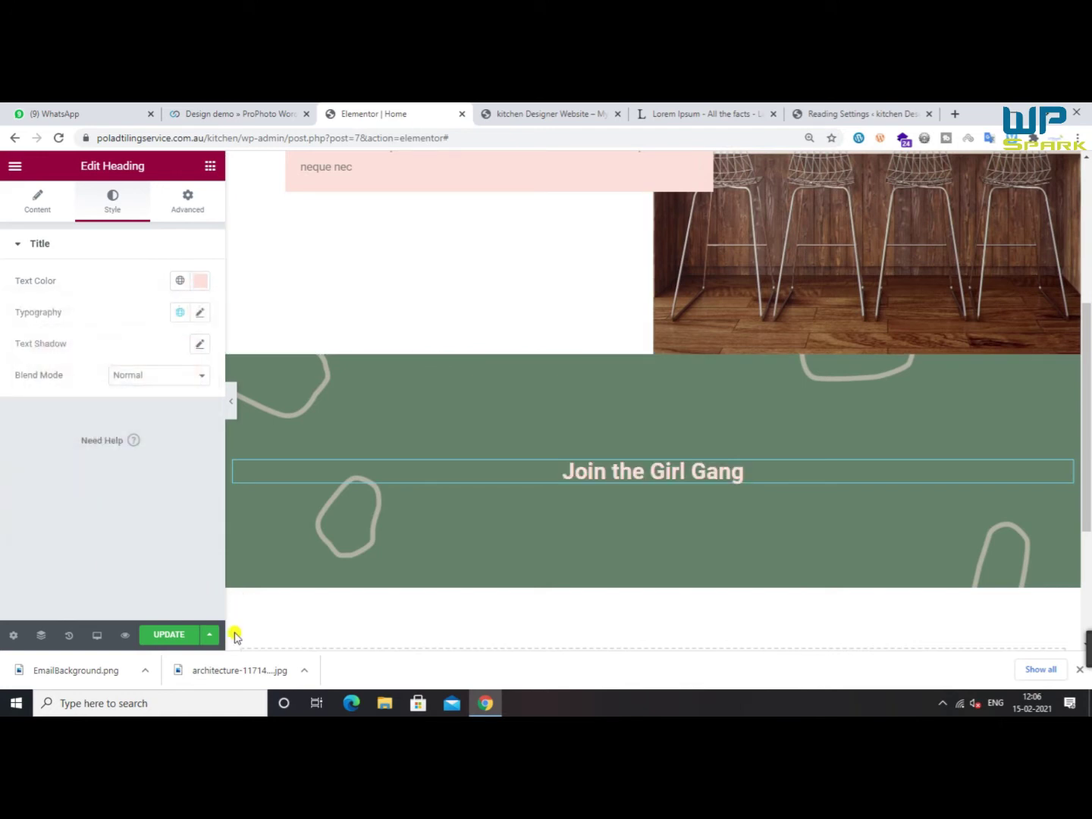
Set the font family in the heading's typography to Roboto
{"action": "left_click", "coordinate": [198, 313]}
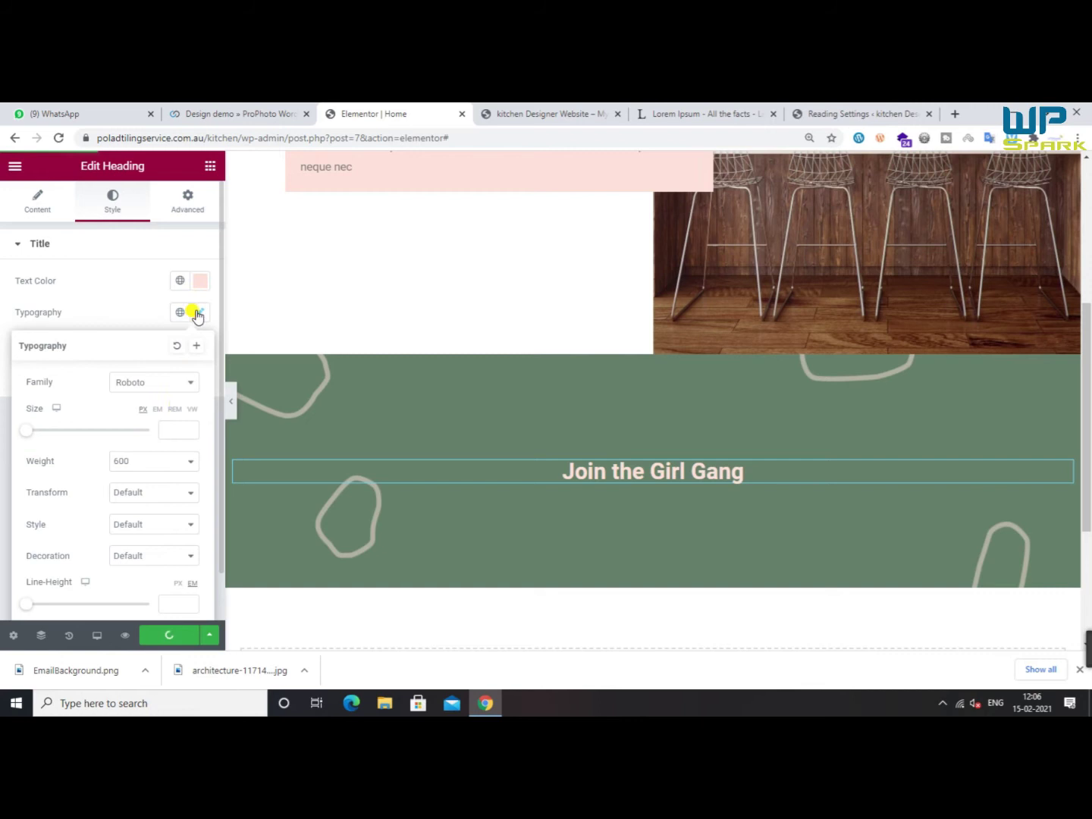
{"action": "left_click", "coordinate": [144, 382]}
{"action": "left_click", "coordinate": [138, 442]}
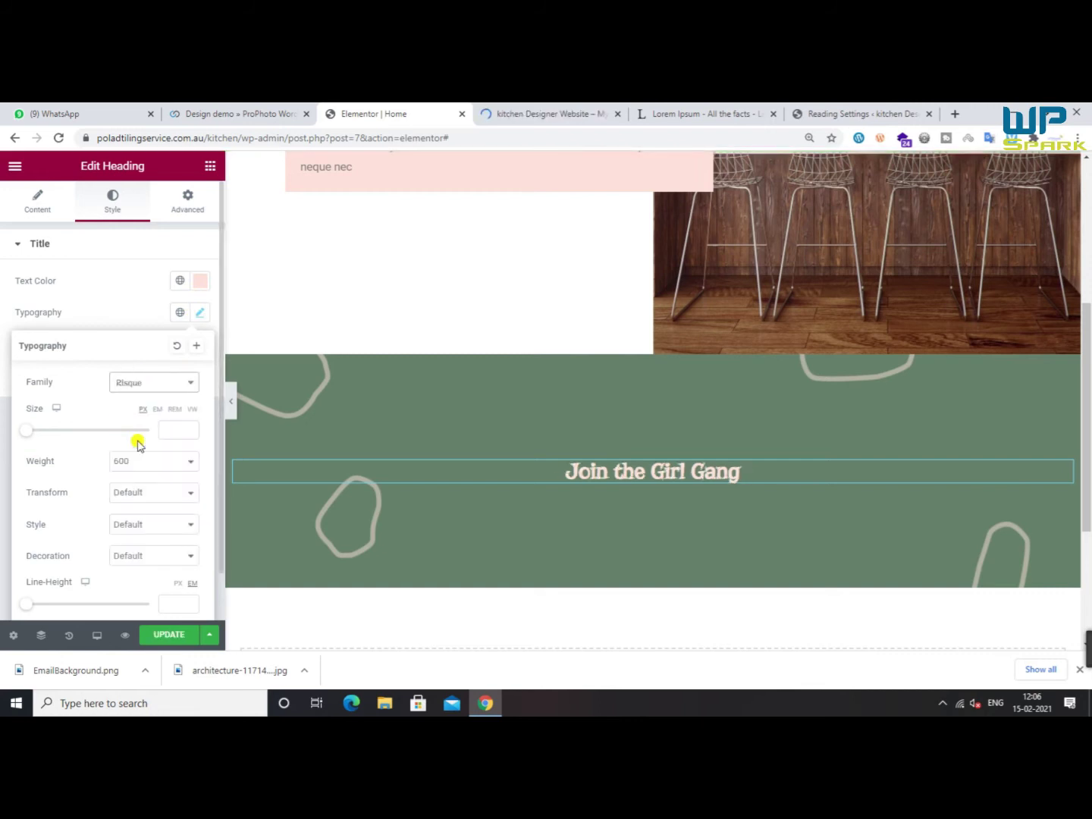
{"action": "left_click", "coordinate": [147, 383]}
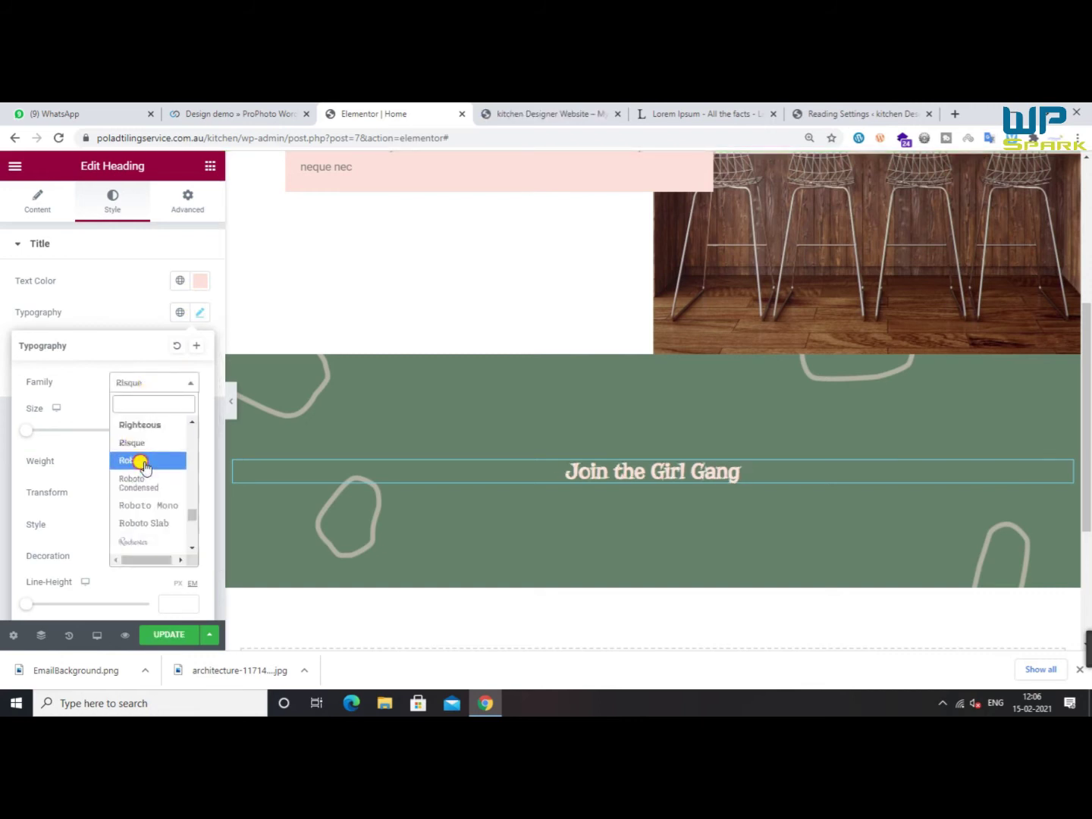
{"action": "left_click", "coordinate": [141, 461]}
Set the heading's font size to 31 px and its weight to 400
{"action": "left_click", "coordinate": [189, 431]}
{"action": "type", "text": "5"}
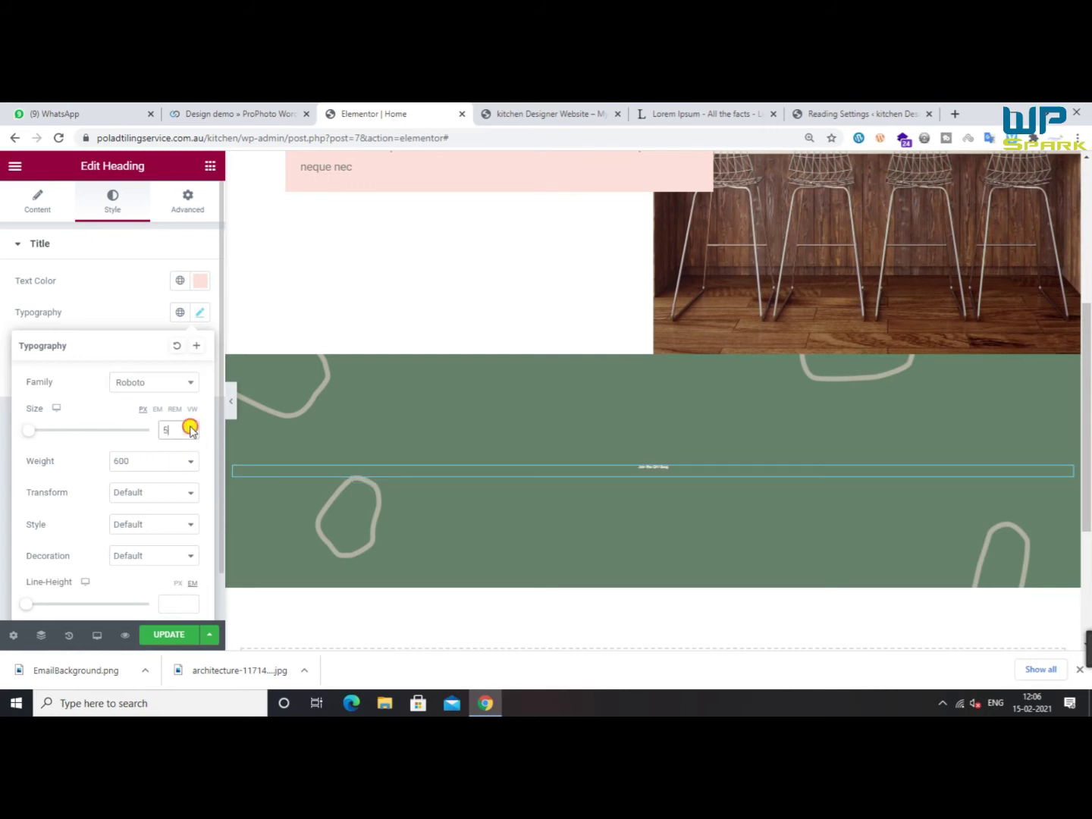
{"action": "left_click_drag", "start_coordinate": [189, 430], "coordinate": [190, 430]}
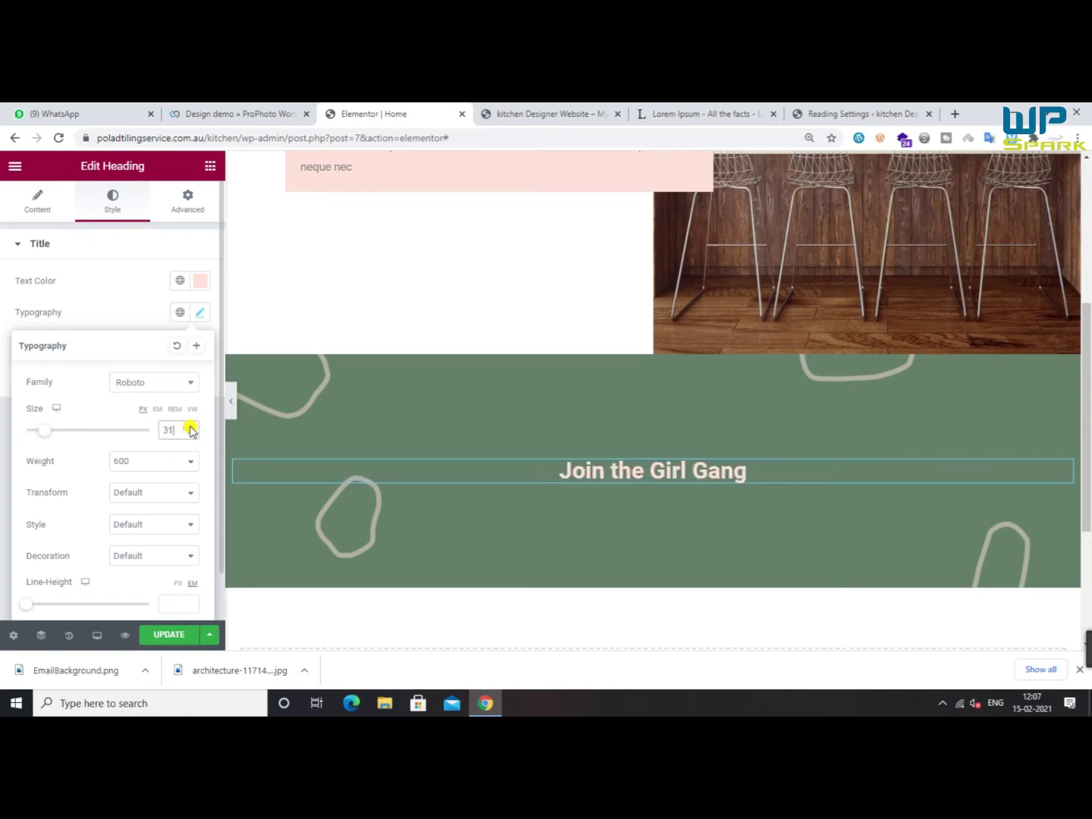
{"action": "left_click", "coordinate": [148, 463]}
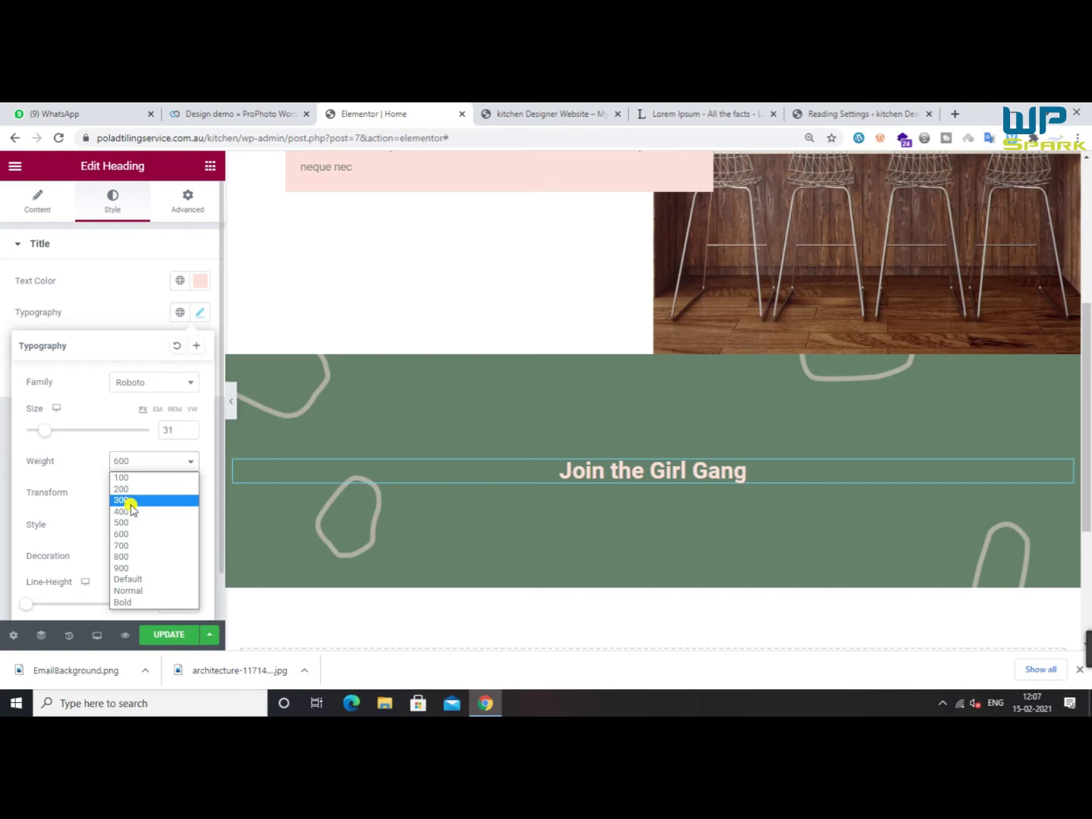
{"action": "left_click", "coordinate": [129, 510]}
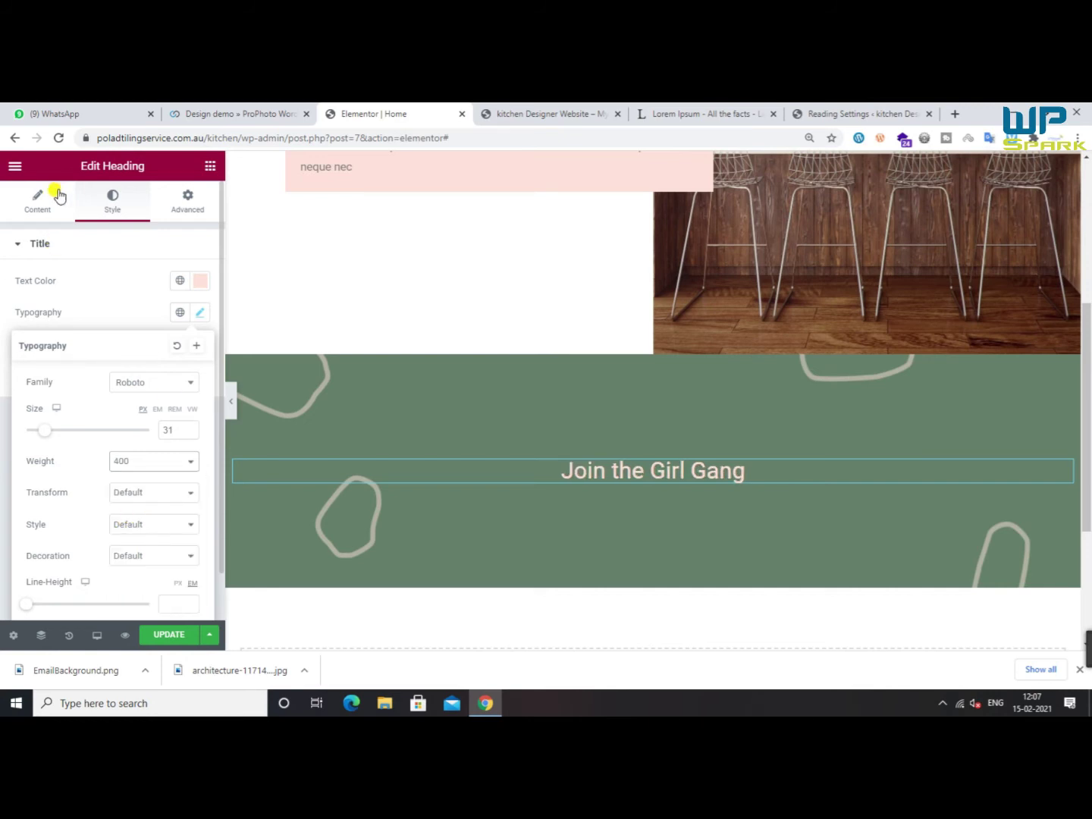
Inspect the line "Collect email addresses and start building your thriving community!" below the heading in the Positano demo
{"action": "left_click", "coordinate": [235, 113]}
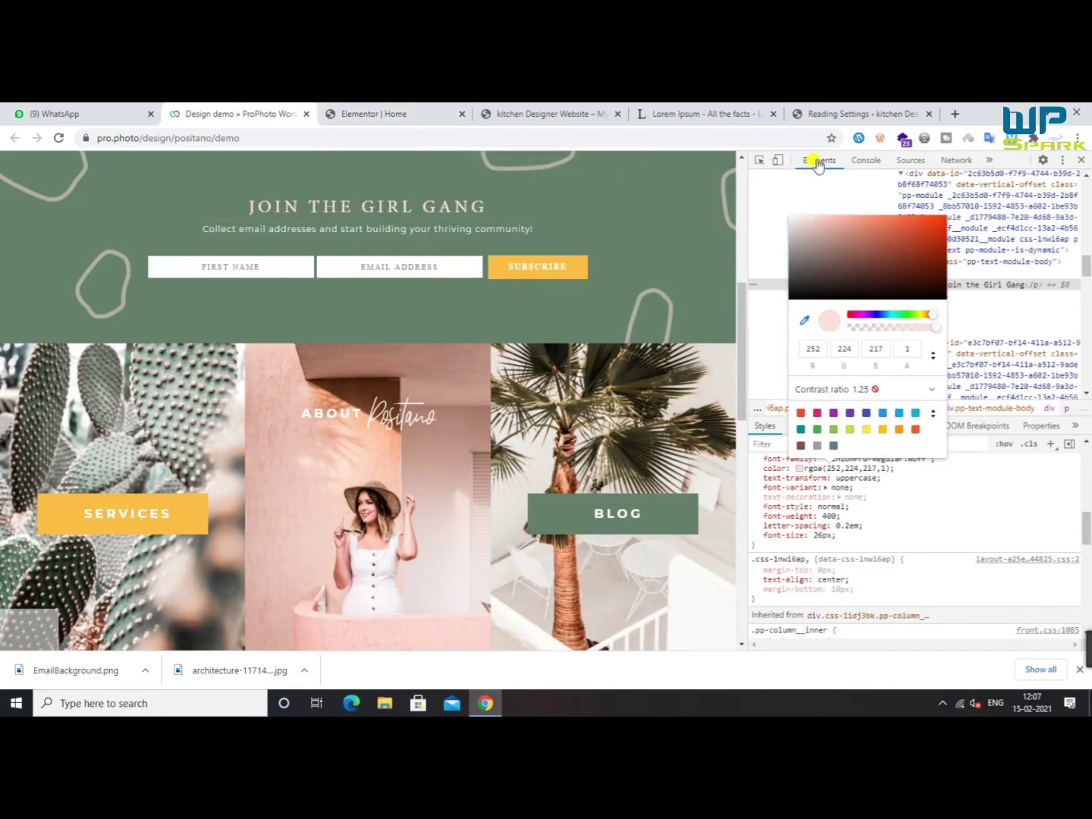
{"action": "left_click", "coordinate": [760, 161]}
{"action": "left_click", "coordinate": [409, 229]}
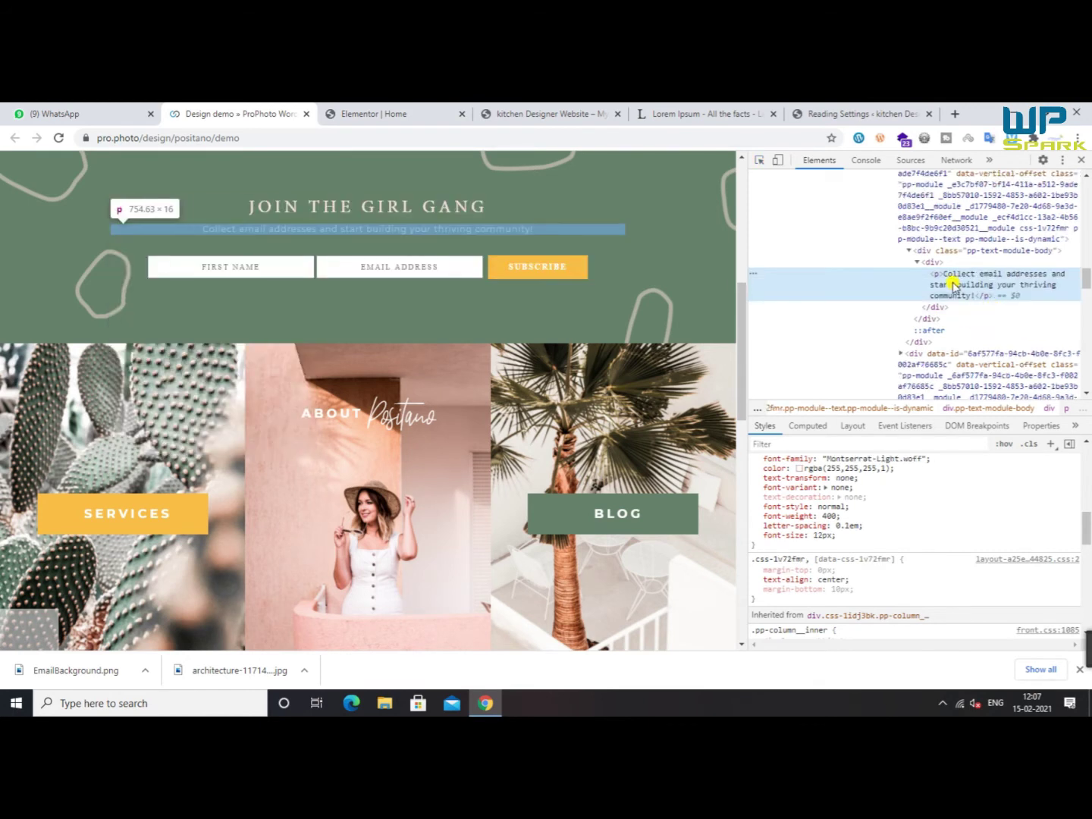
Switch to the Elementor page and add a centred heading below "Join the Girl Gang" reading "Collect email addresses and start building your thriving community!"
{"action": "left_click", "coordinate": [363, 110]}
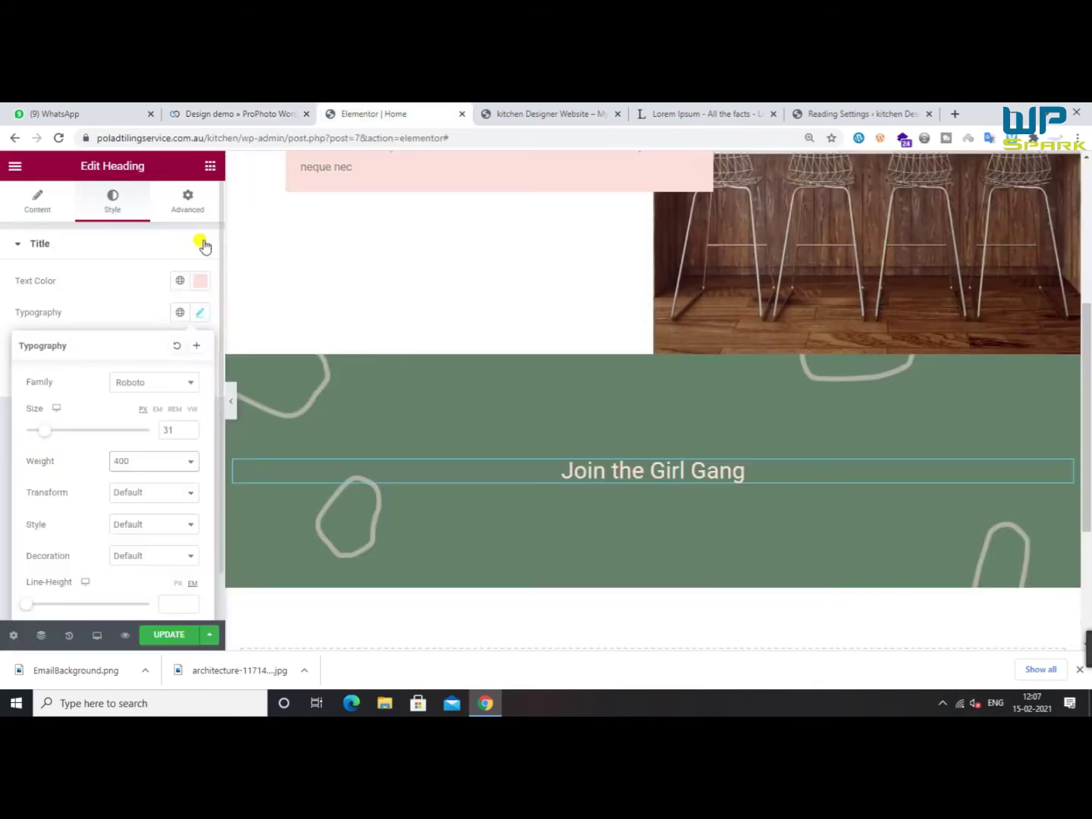
{"action": "left_click", "coordinate": [210, 165]}
{"action": "left_click_drag", "start_coordinate": [169, 308], "coordinate": [625, 472]}
{"action": "left_click", "coordinate": [160, 495]}
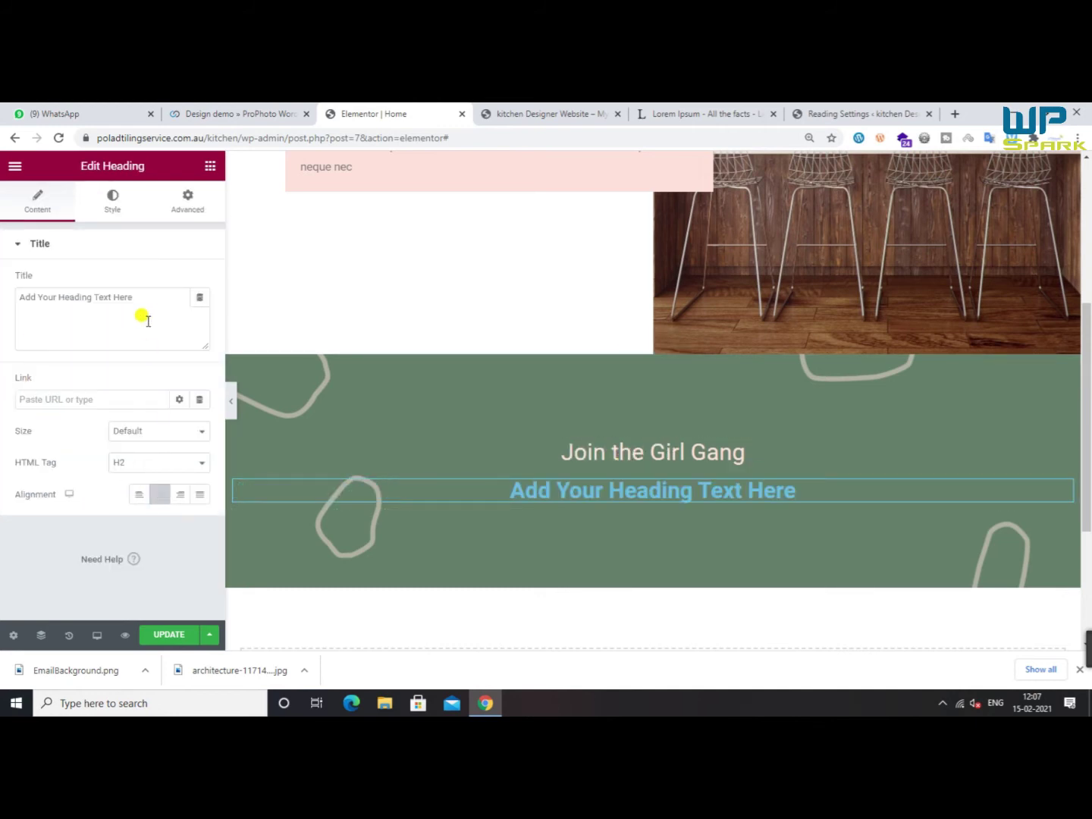
{"action": "left_click", "coordinate": [141, 311]}
{"action": "key", "text": "ctrl+a"}
{"action": "type", "text": "Collect email addresses and start building your thriving community!"}
Set the new subheading's typography size to 14 px
{"action": "left_click", "coordinate": [112, 200]}
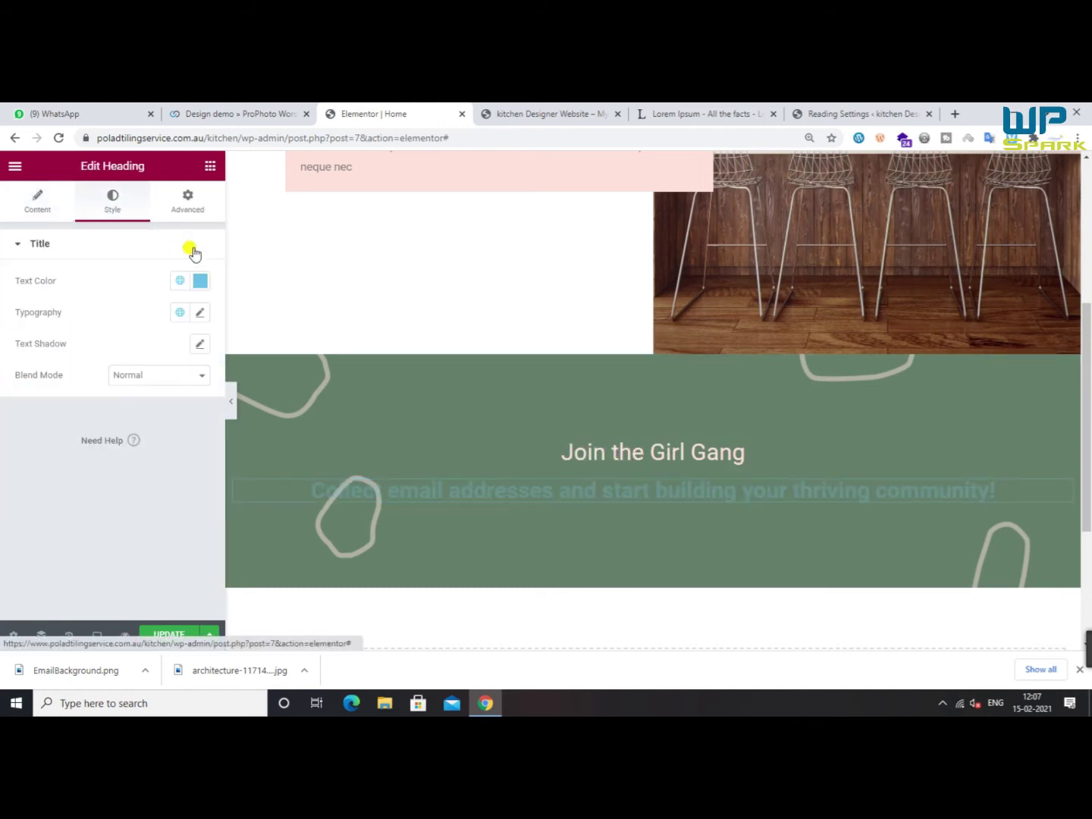
{"action": "left_click", "coordinate": [199, 312]}
{"action": "left_click", "coordinate": [189, 430]}
{"action": "type", "text": "14"}
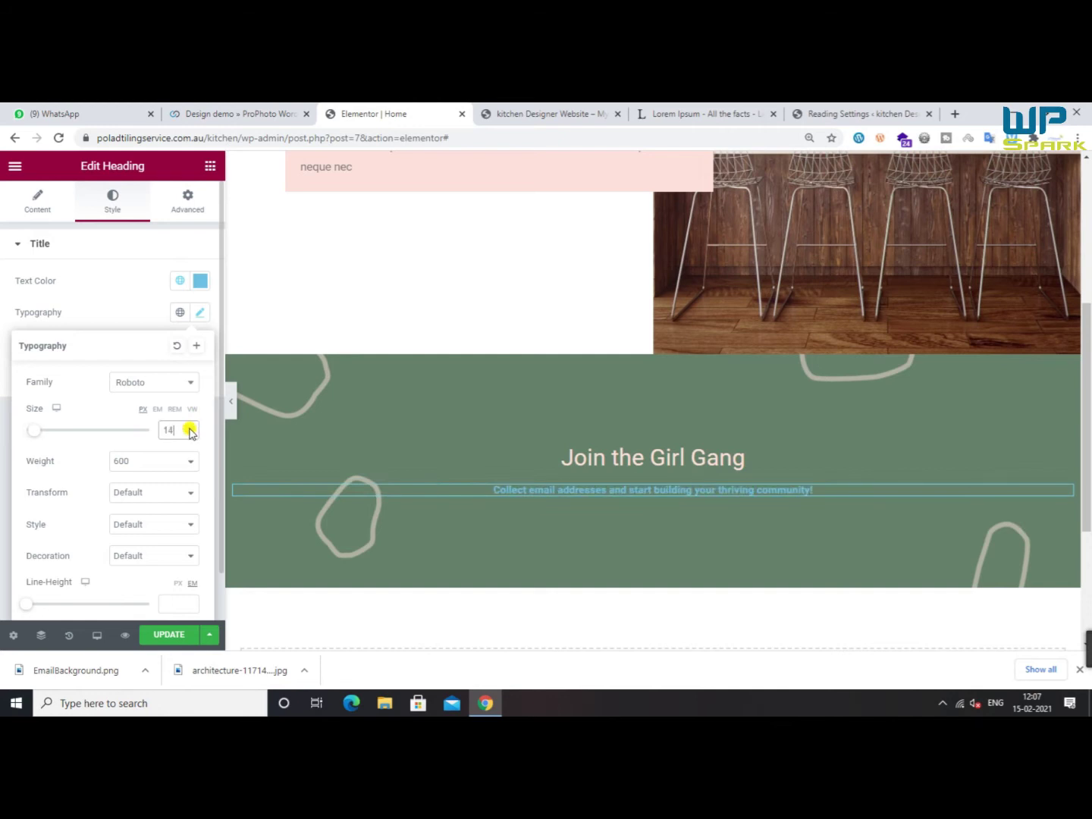
Check the design demo, give the subheading the "Join the Girl Gang" heading's text color #FCE0D9, and update the page
{"action": "left_click", "coordinate": [314, 108]}
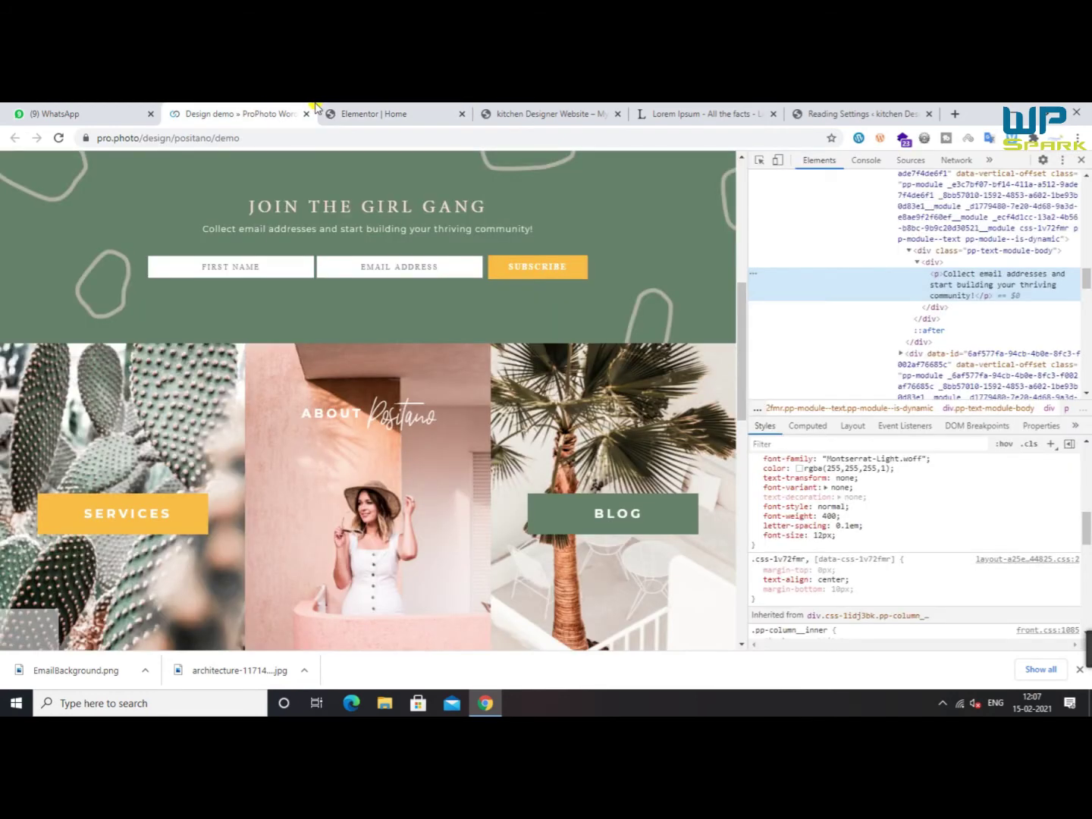
{"action": "left_click", "coordinate": [380, 114]}
{"action": "left_click", "coordinate": [276, 349]}
{"action": "left_click", "coordinate": [201, 281]}
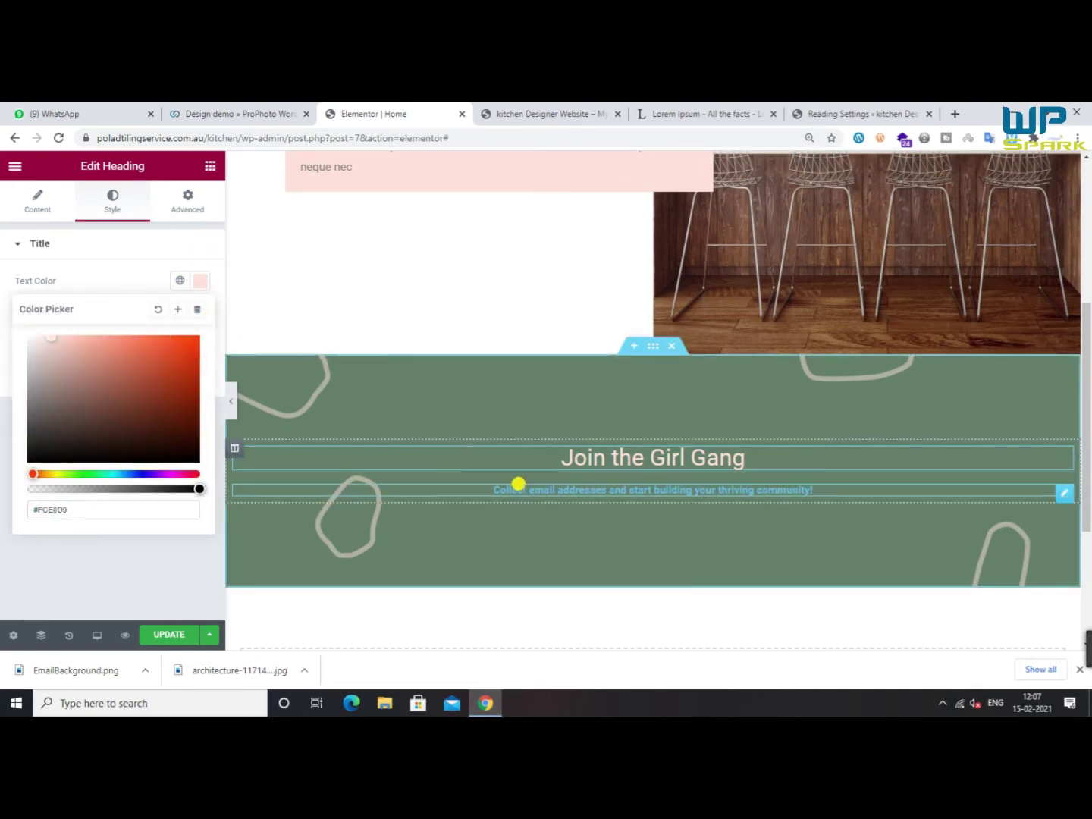
{"action": "left_click", "coordinate": [516, 486]}
{"action": "left_click", "coordinate": [201, 281]}
{"action": "type", "text": "#FCE0D9"}
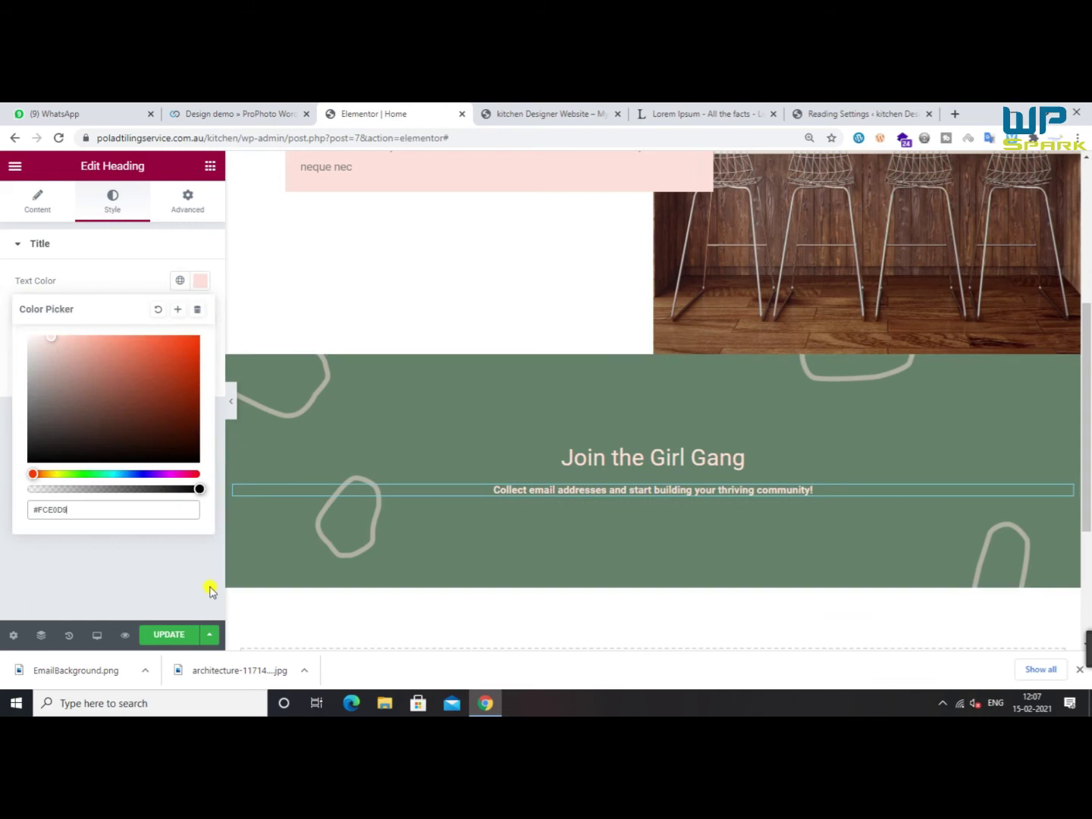
{"action": "left_click", "coordinate": [174, 651]}
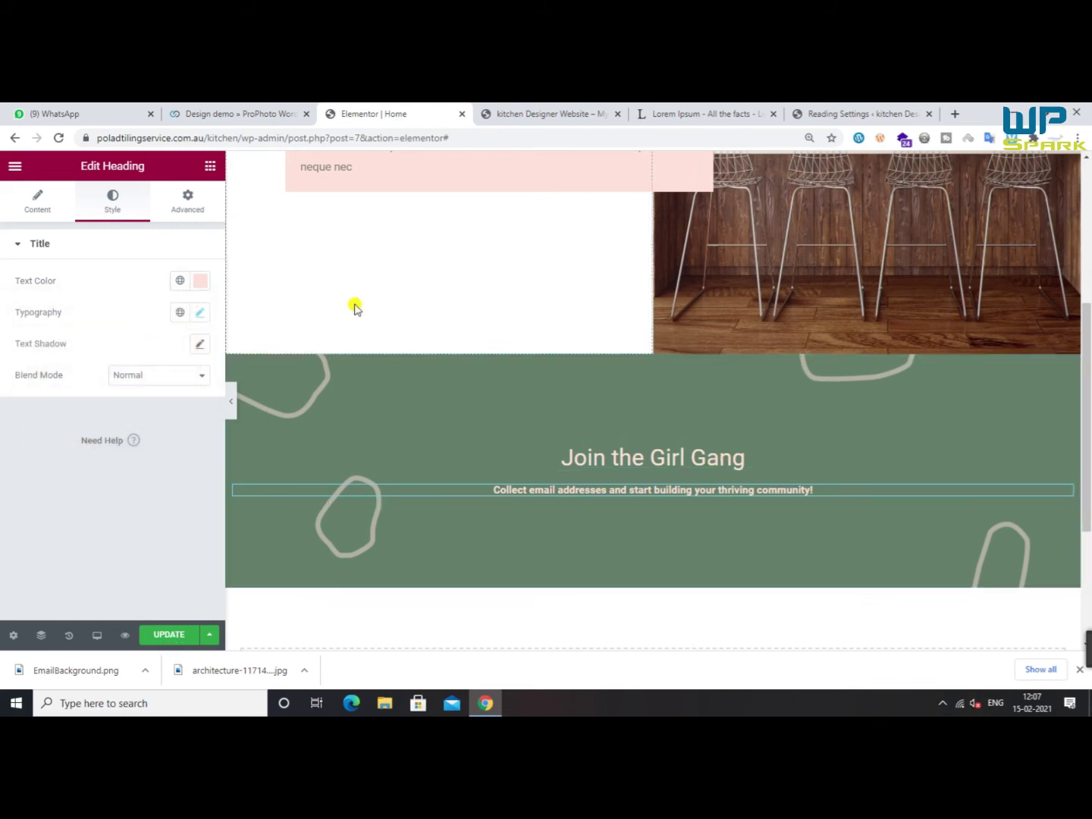
Search the widgets for "wp" and place a WPForms widget below the subheading in the green section
{"action": "left_click", "coordinate": [216, 167]}
{"action": "scroll", "coordinate": [182, 507], "scroll_direction": "down", "scroll_amount": 4}
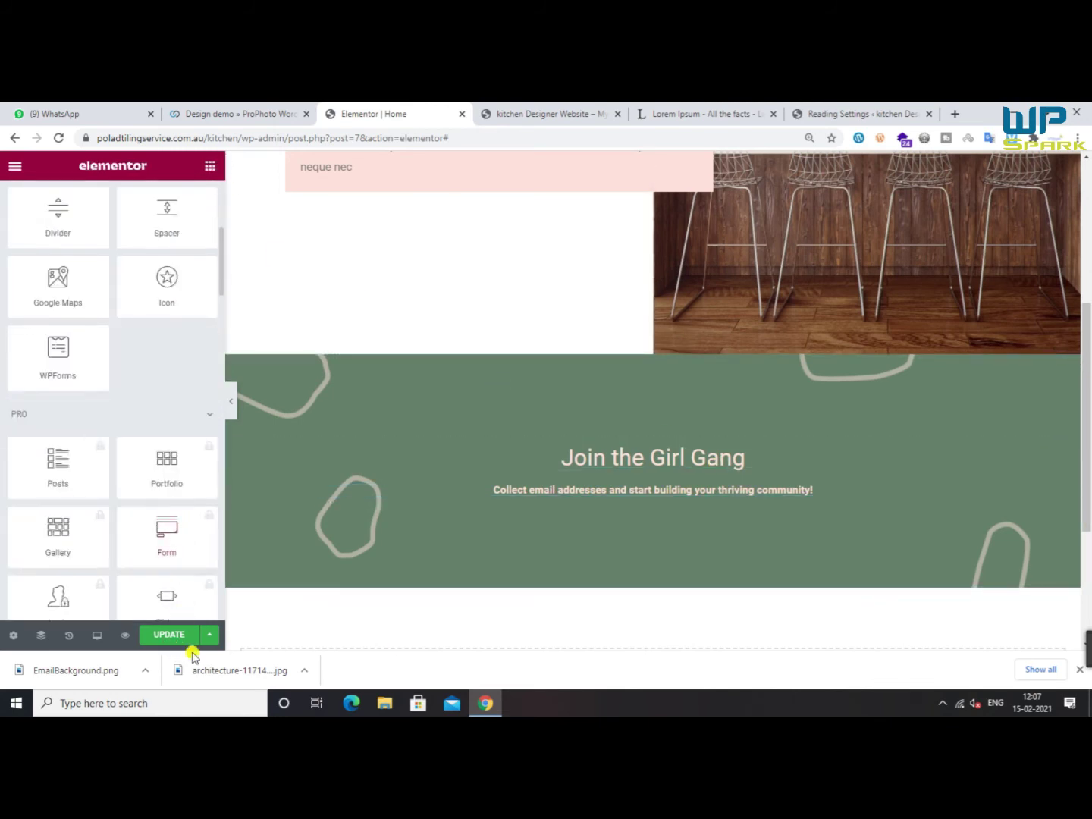
{"action": "scroll", "coordinate": [129, 394], "scroll_direction": "up", "scroll_amount": 4}
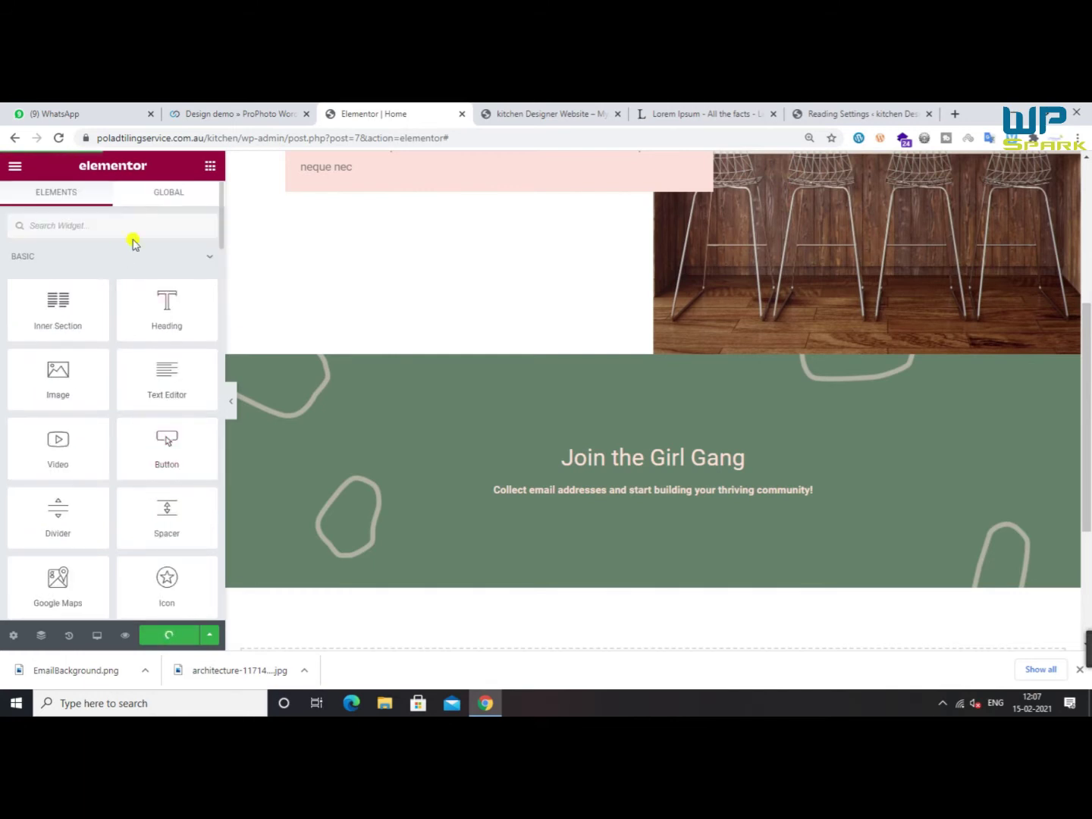
{"action": "type", "text": "wp"}
{"action": "left_click_drag", "start_coordinate": [126, 258], "coordinate": [699, 500]}
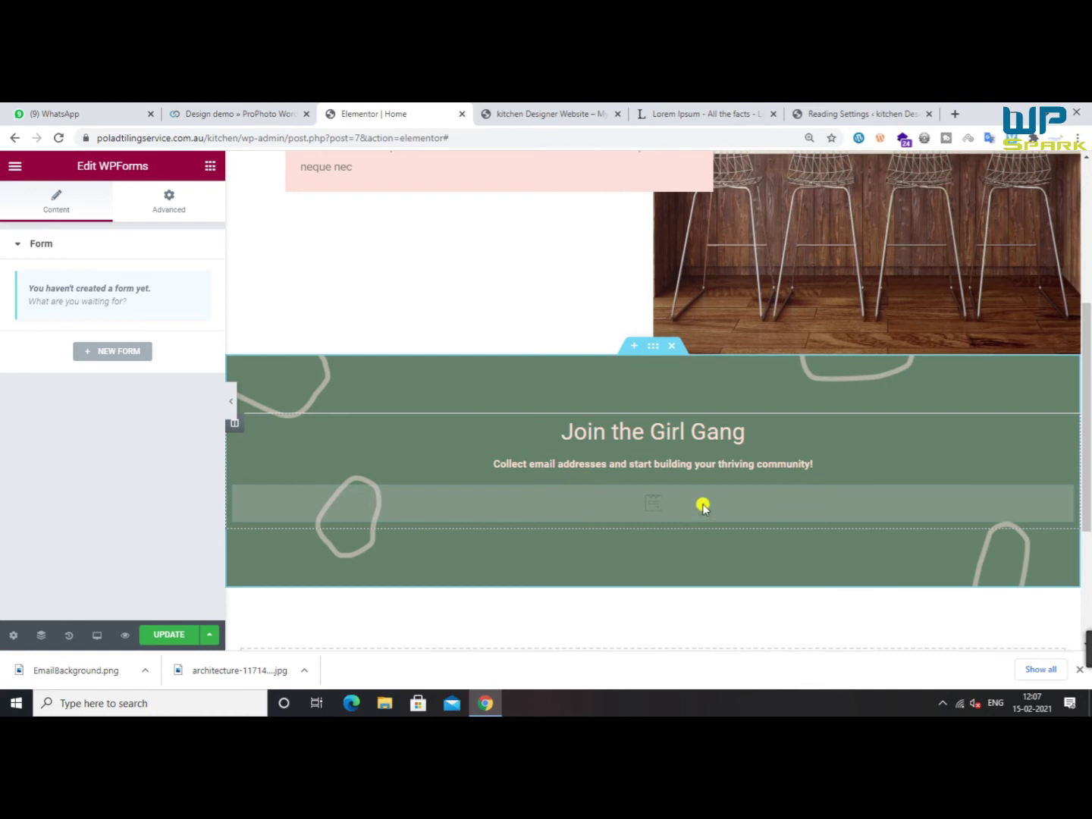
Create a new form named "Contact Form" from the Blank Form template
{"action": "scroll", "coordinate": [633, 426], "scroll_direction": "down", "scroll_amount": 2}
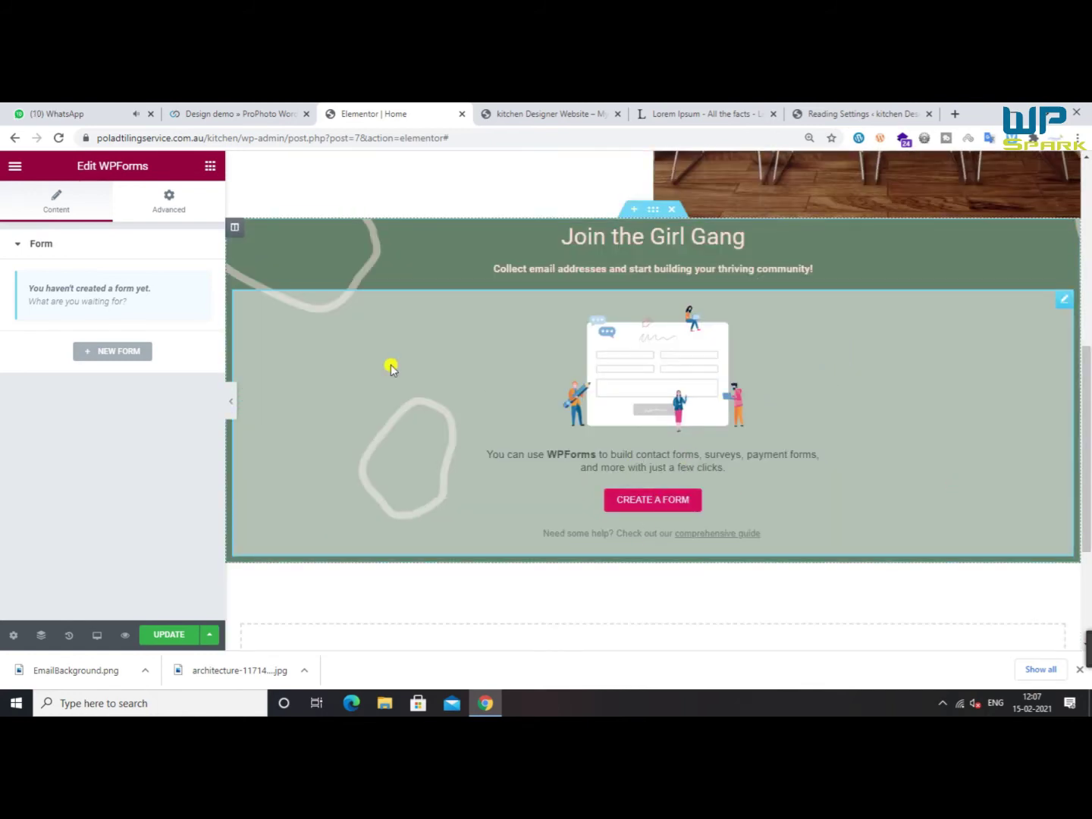
{"action": "left_click", "coordinate": [692, 501]}
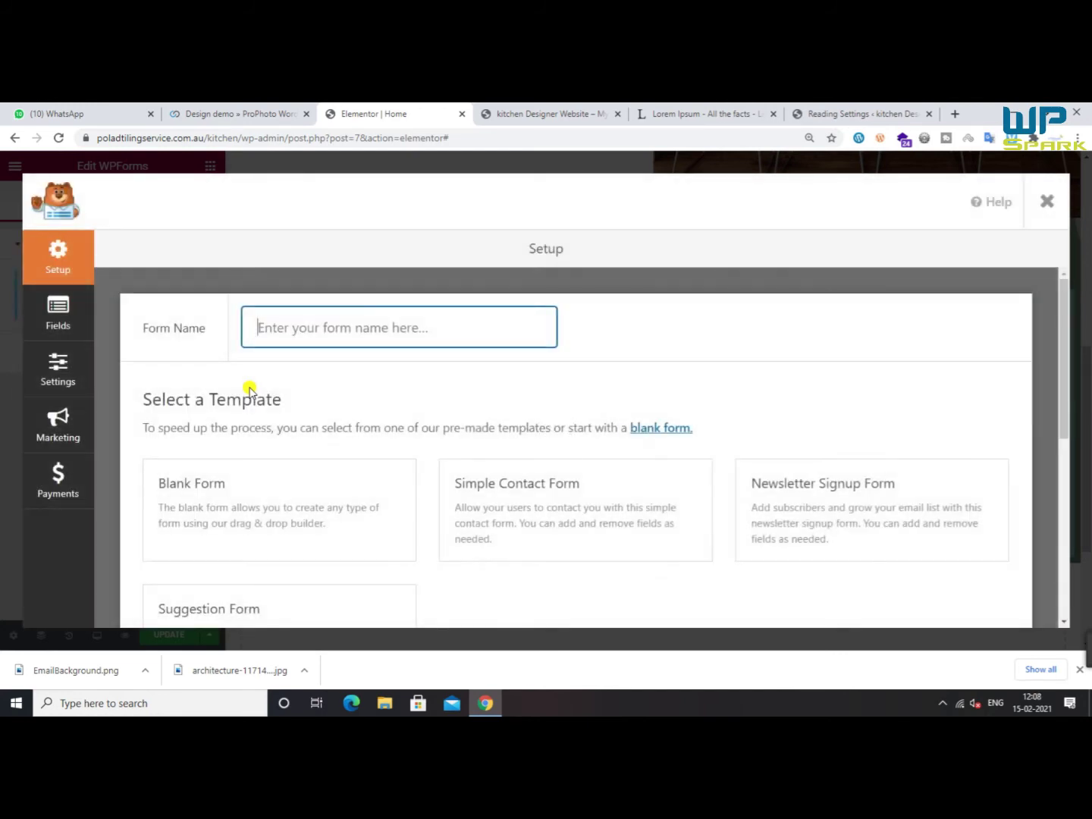
{"action": "scroll", "coordinate": [331, 399], "scroll_direction": "down", "scroll_amount": 2}
{"action": "scroll", "coordinate": [327, 365], "scroll_direction": "up", "scroll_amount": 2}
{"action": "left_click", "coordinate": [326, 328]}
{"action": "type", "text": "Contact Form"}
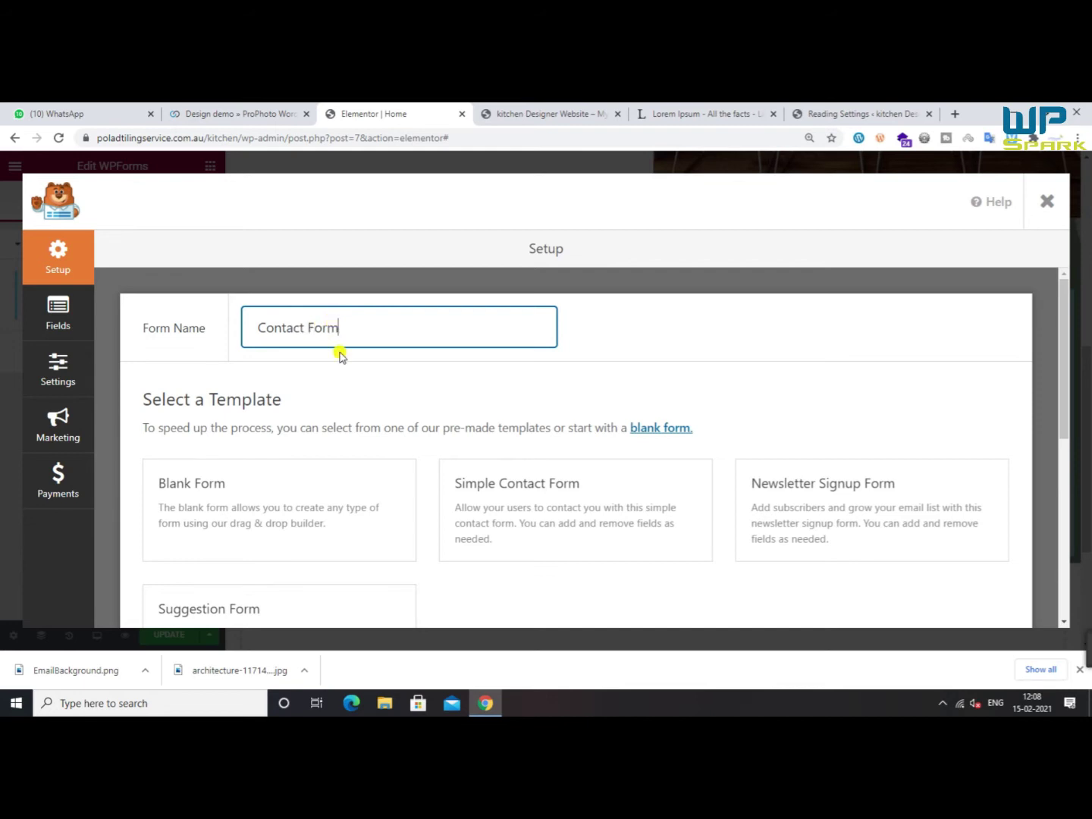
{"action": "scroll", "coordinate": [345, 359], "scroll_direction": "down", "scroll_amount": 4}
{"action": "scroll", "coordinate": [348, 366], "scroll_direction": "up", "scroll_amount": 4}
{"action": "left_click", "coordinate": [242, 487]}
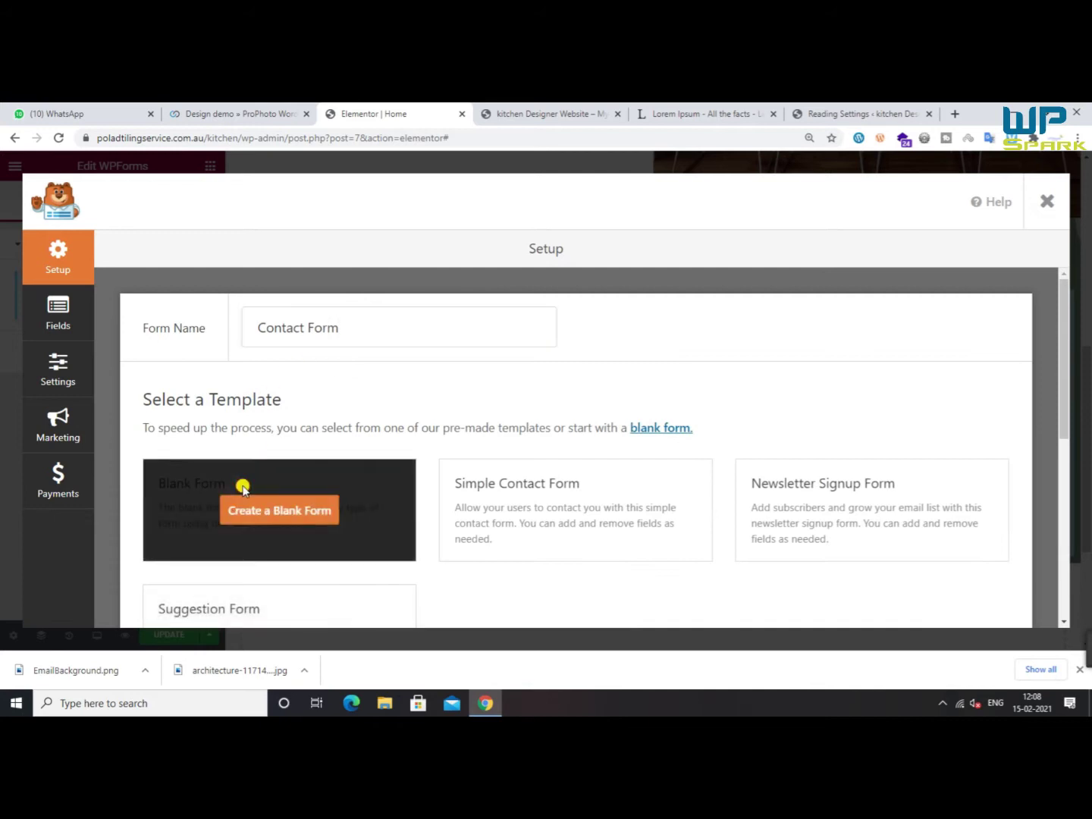
{"action": "left_click", "coordinate": [244, 501]}
{"action": "left_click", "coordinate": [386, 319]}
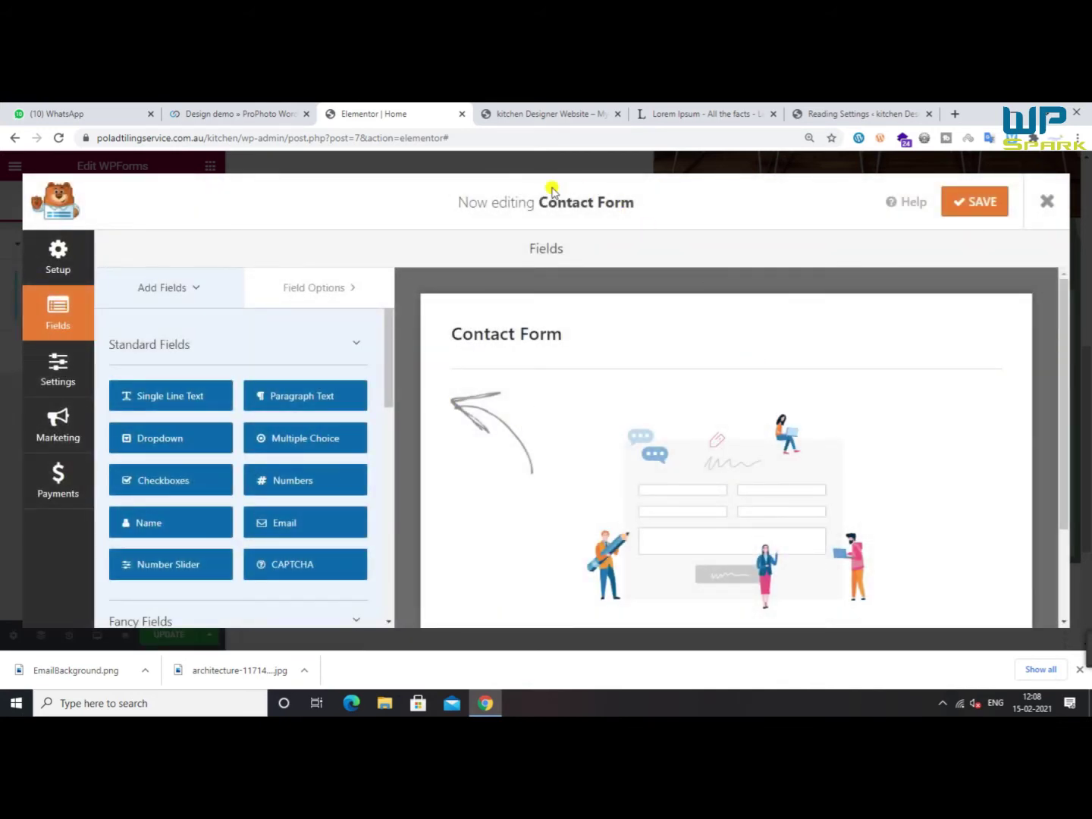
Add a Name field and an Email field beneath it to the Contact Form
{"action": "scroll", "coordinate": [714, 429], "scroll_direction": "down", "scroll_amount": 2}
{"action": "scroll", "coordinate": [748, 447], "scroll_direction": "up", "scroll_amount": 1}
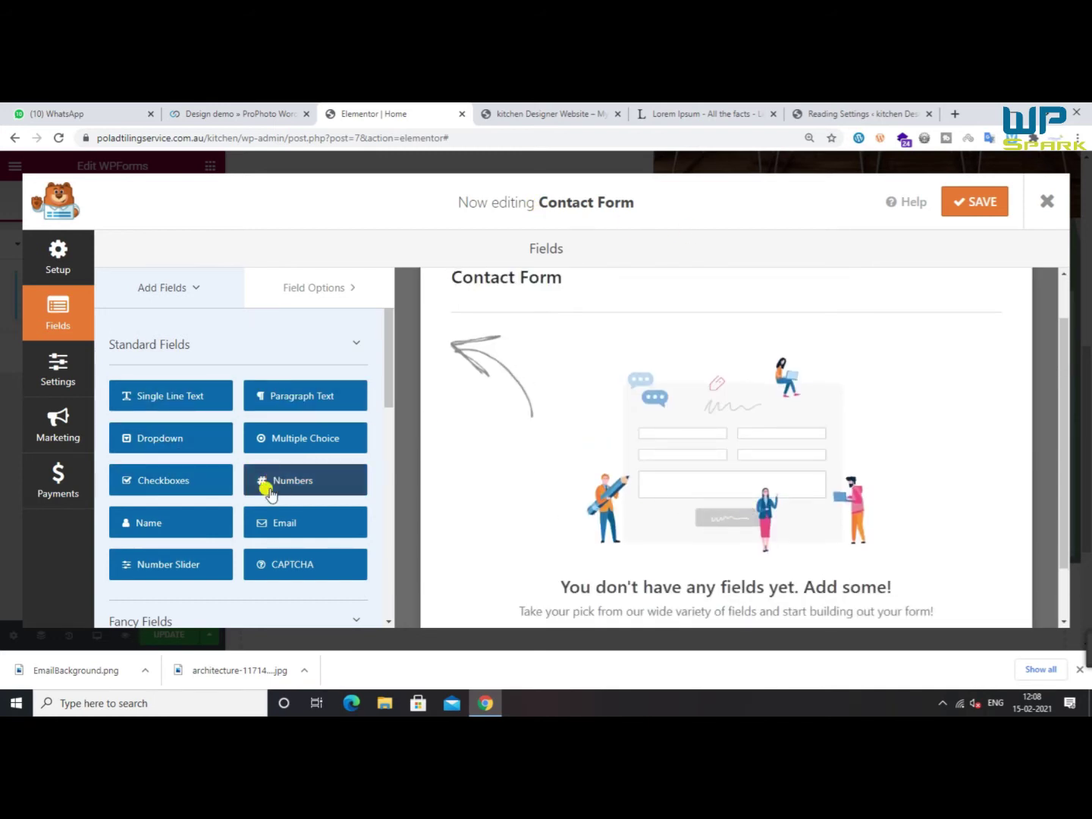
{"action": "left_click_drag", "start_coordinate": [129, 523], "coordinate": [526, 433]}
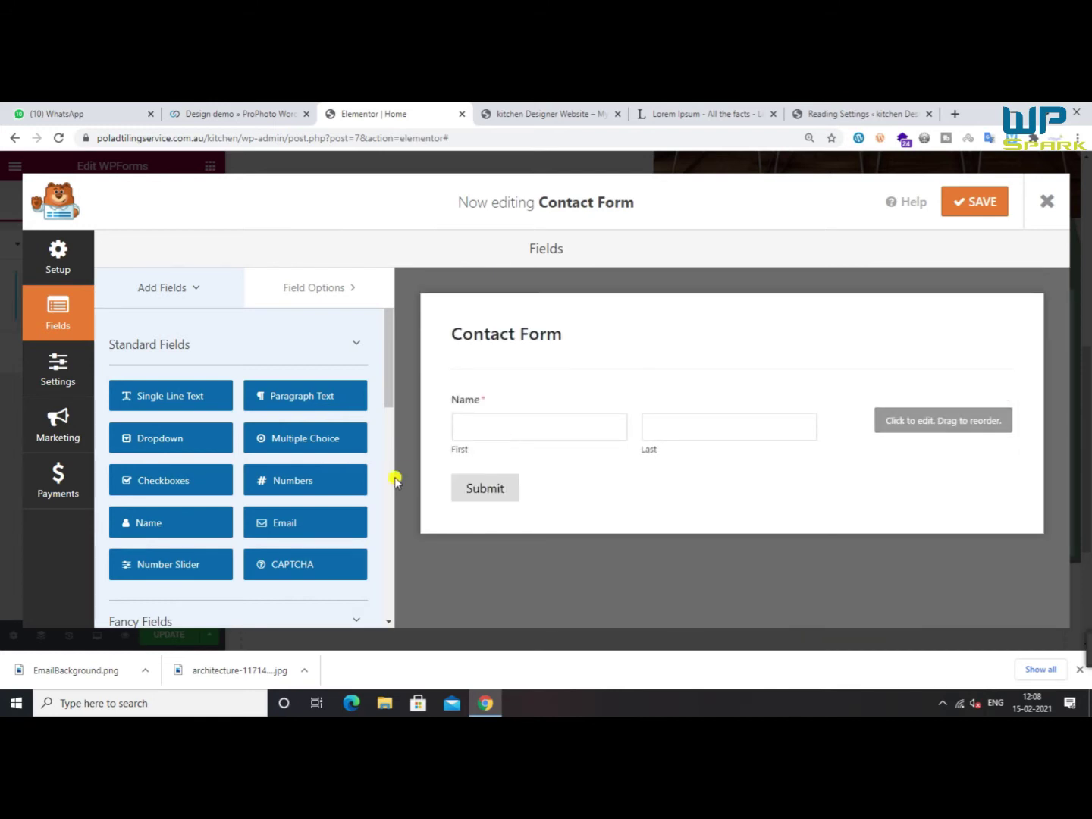
{"action": "left_click_drag", "start_coordinate": [276, 524], "coordinate": [490, 470]}
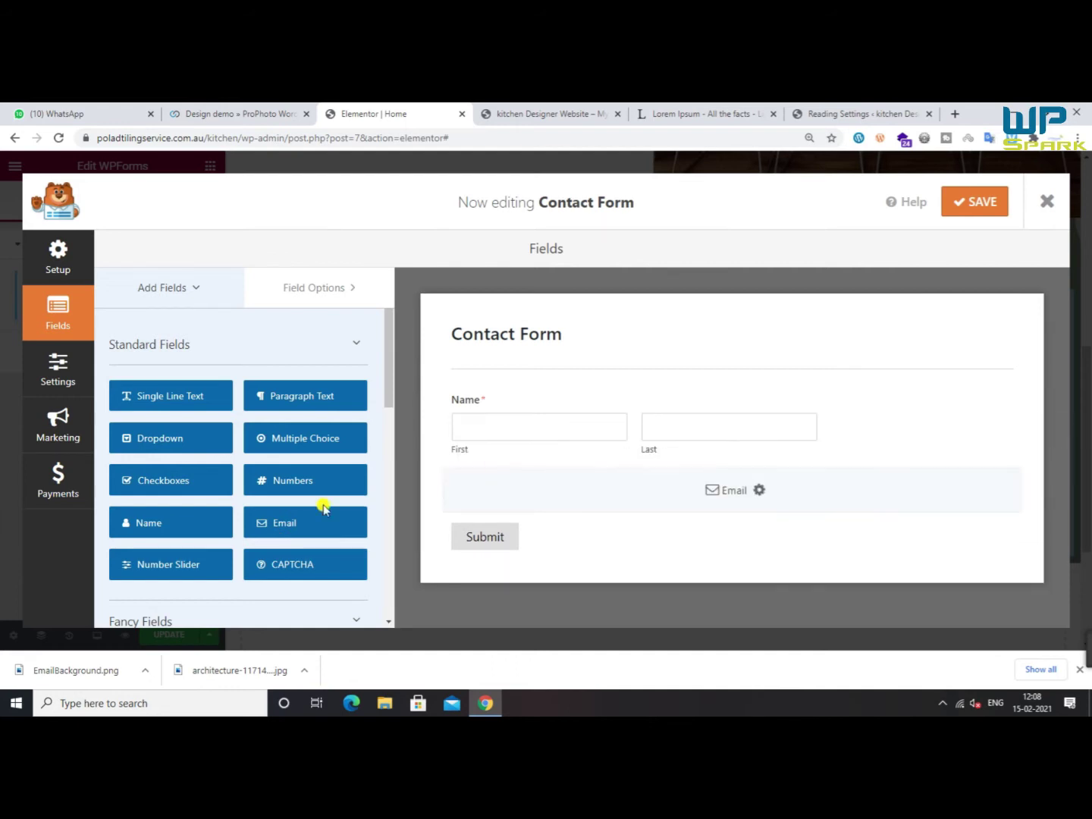
Add a Numbers field below Email and label it "Mobile Numbers"
{"action": "scroll", "coordinate": [258, 502], "scroll_direction": "down", "scroll_amount": 1}
{"action": "scroll", "coordinate": [281, 421], "scroll_direction": "up", "scroll_amount": 1}
{"action": "scroll", "coordinate": [289, 417], "scroll_direction": "down", "scroll_amount": 1}
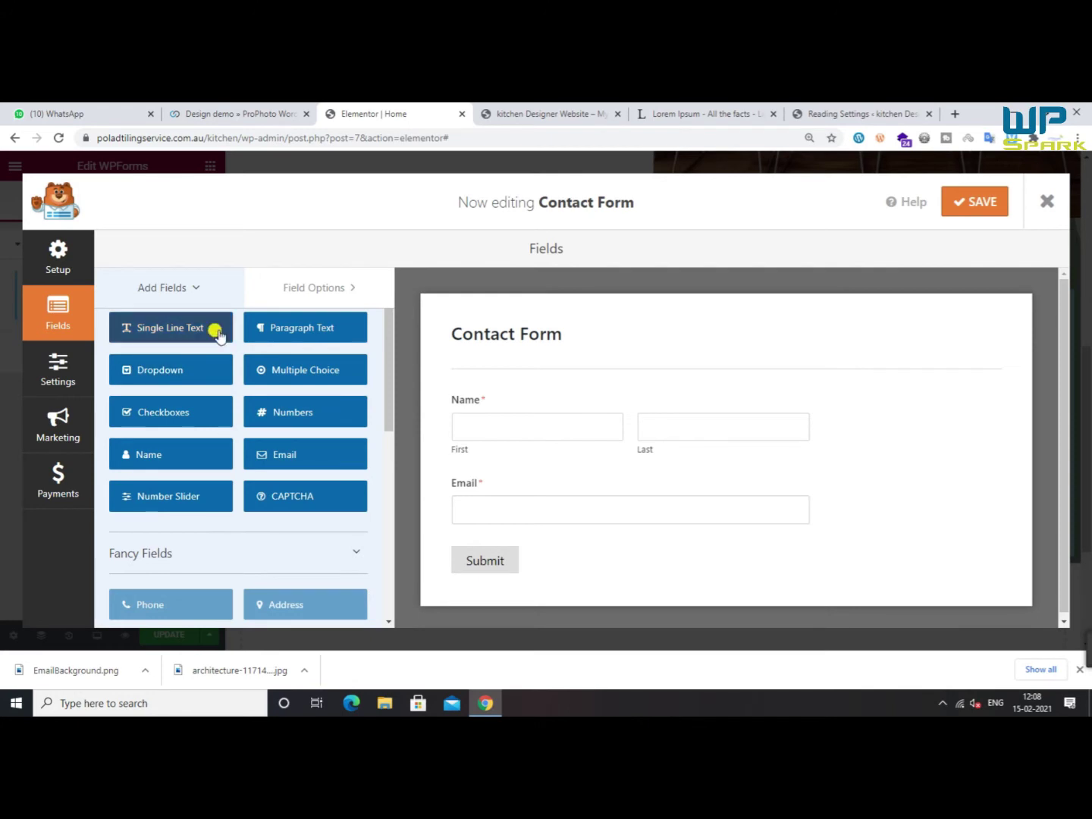
{"action": "scroll", "coordinate": [318, 434], "scroll_direction": "down", "scroll_amount": 2}
{"action": "scroll", "coordinate": [282, 458], "scroll_direction": "up", "scroll_amount": 3}
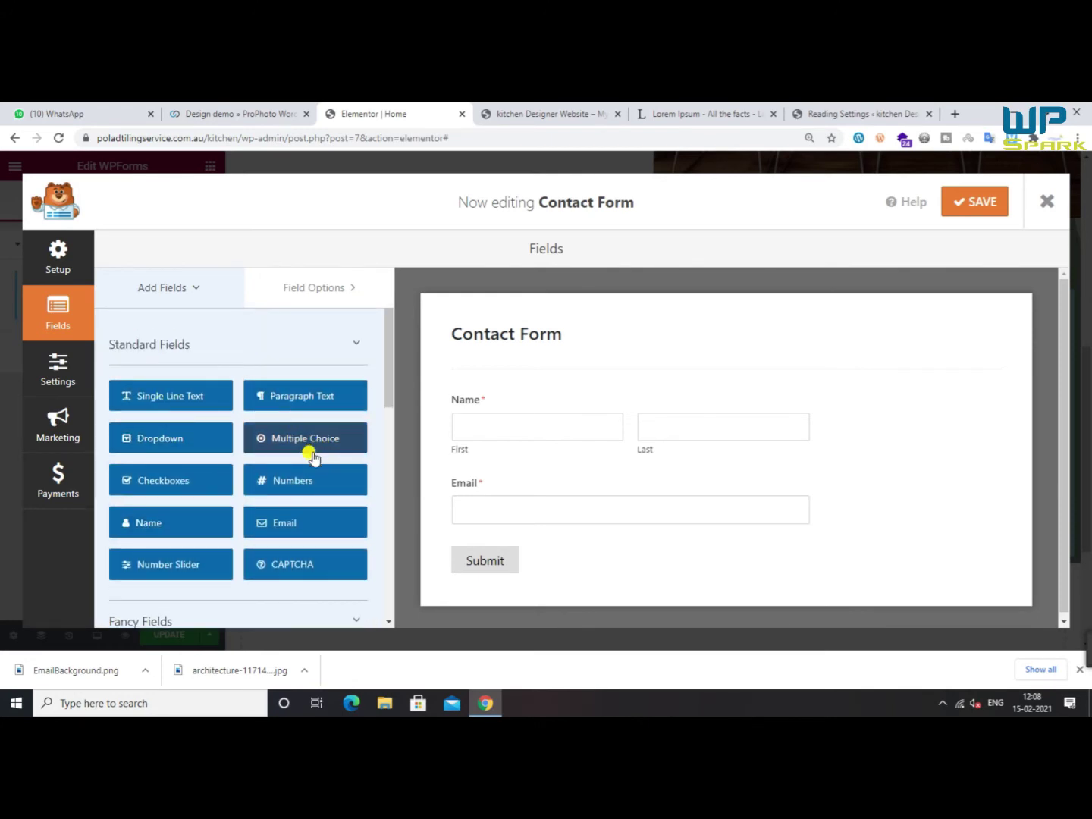
{"action": "left_click_drag", "start_coordinate": [299, 480], "coordinate": [522, 529]}
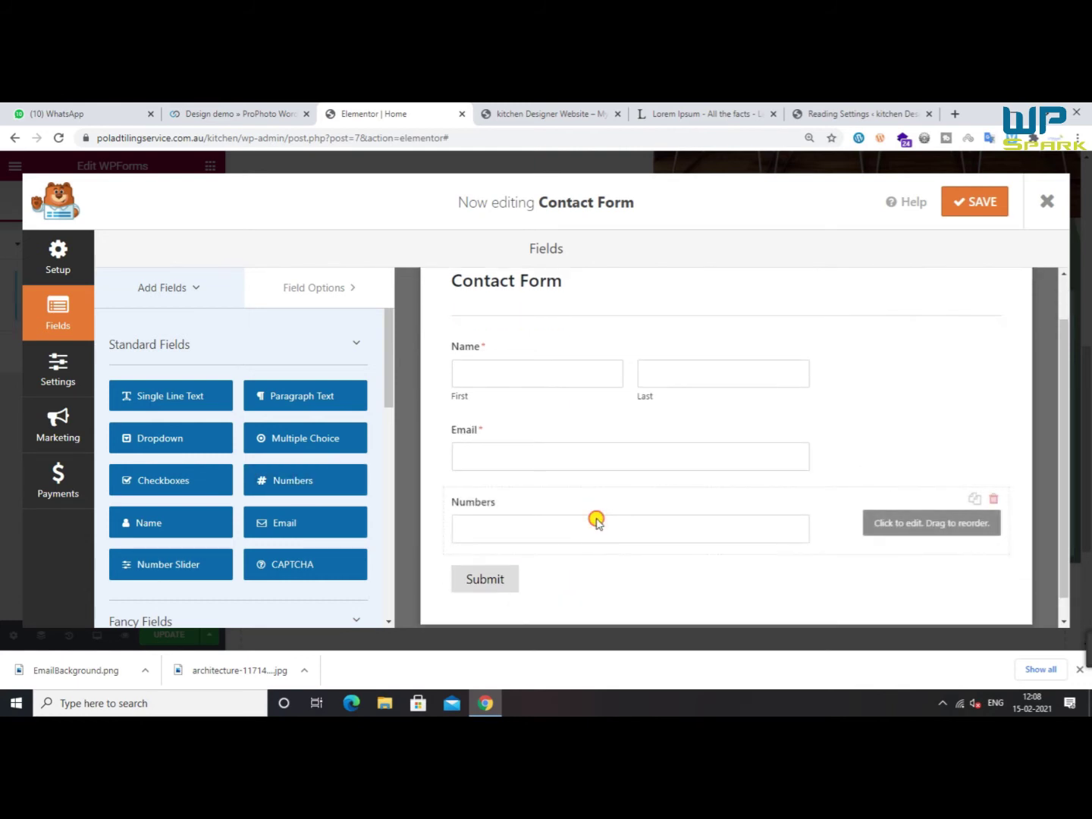
{"action": "left_click", "coordinate": [597, 520]}
{"action": "left_click", "coordinate": [110, 402]}
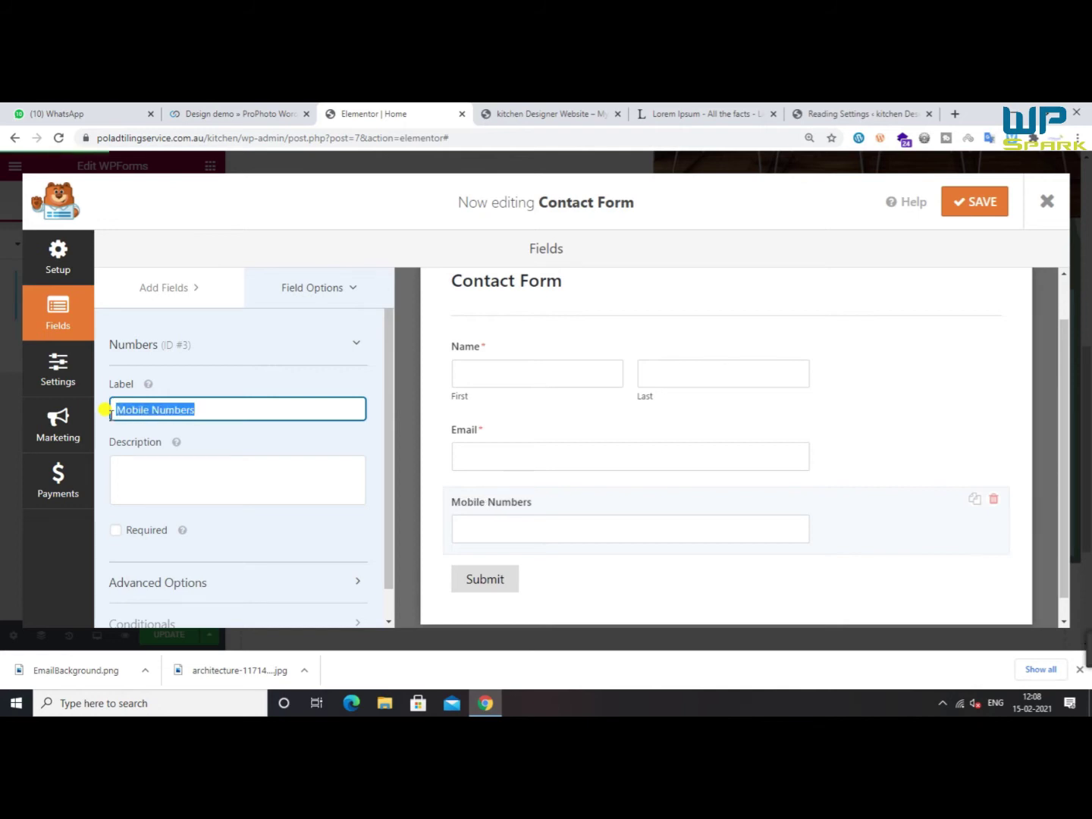
Set the number field's placeholder text to "Mobile Numbers" in its advanced options
{"action": "scroll", "coordinate": [163, 492], "scroll_direction": "down", "scroll_amount": 1}
{"action": "left_click", "coordinate": [171, 550]}
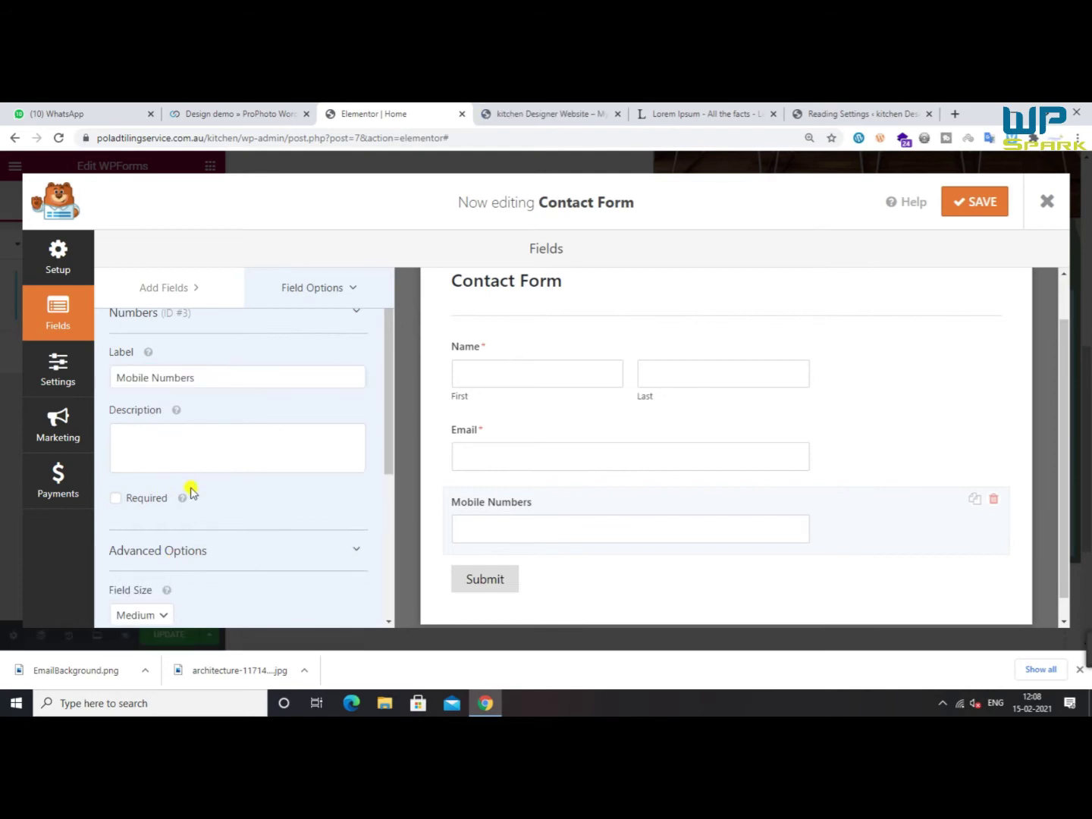
{"action": "scroll", "coordinate": [191, 489], "scroll_direction": "down", "scroll_amount": 4}
{"action": "left_click", "coordinate": [182, 400]}
{"action": "type", "text": "Mobile Numbers"}
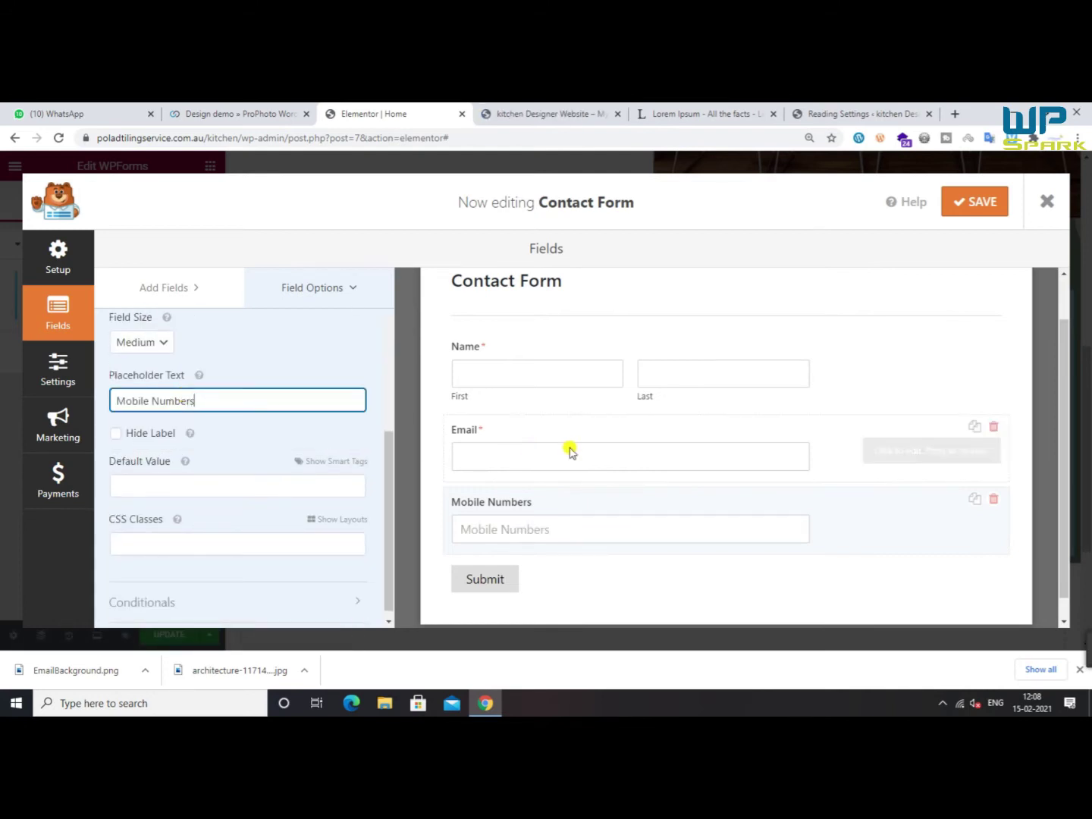
Copy the Email field's label into its placeholder text so the placeholder reads "Email"
{"action": "left_click", "coordinate": [556, 455]}
{"action": "triple_click", "coordinate": [168, 351]}
{"action": "key", "text": "ctrl+c"}
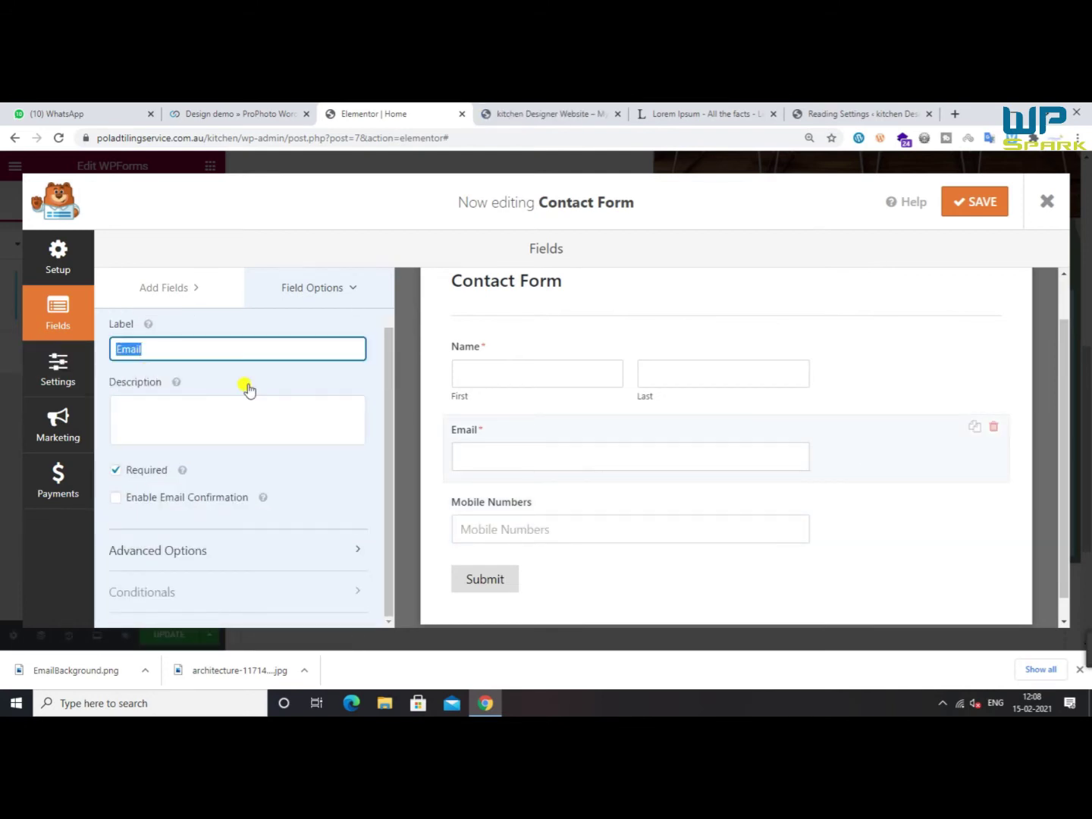
{"action": "left_click", "coordinate": [220, 555]}
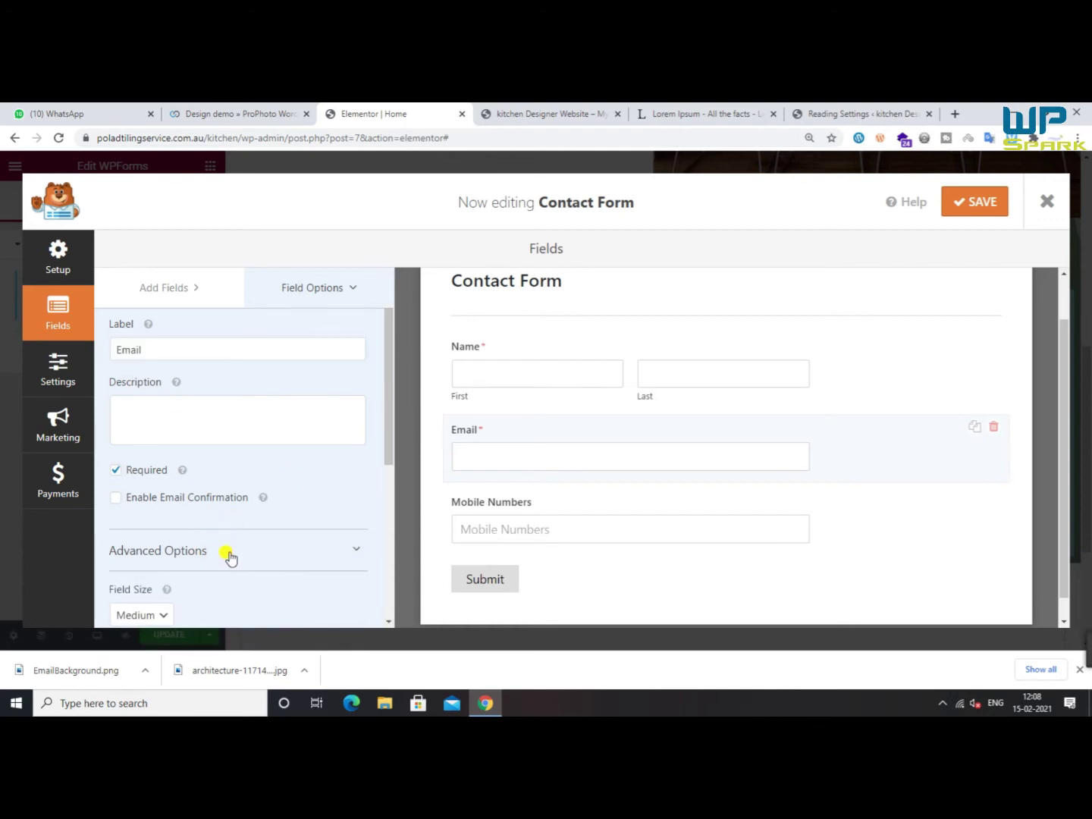
{"action": "scroll", "coordinate": [227, 556], "scroll_direction": "down", "scroll_amount": 3}
{"action": "left_click", "coordinate": [182, 472]}
{"action": "key", "text": "ctrl+v"}
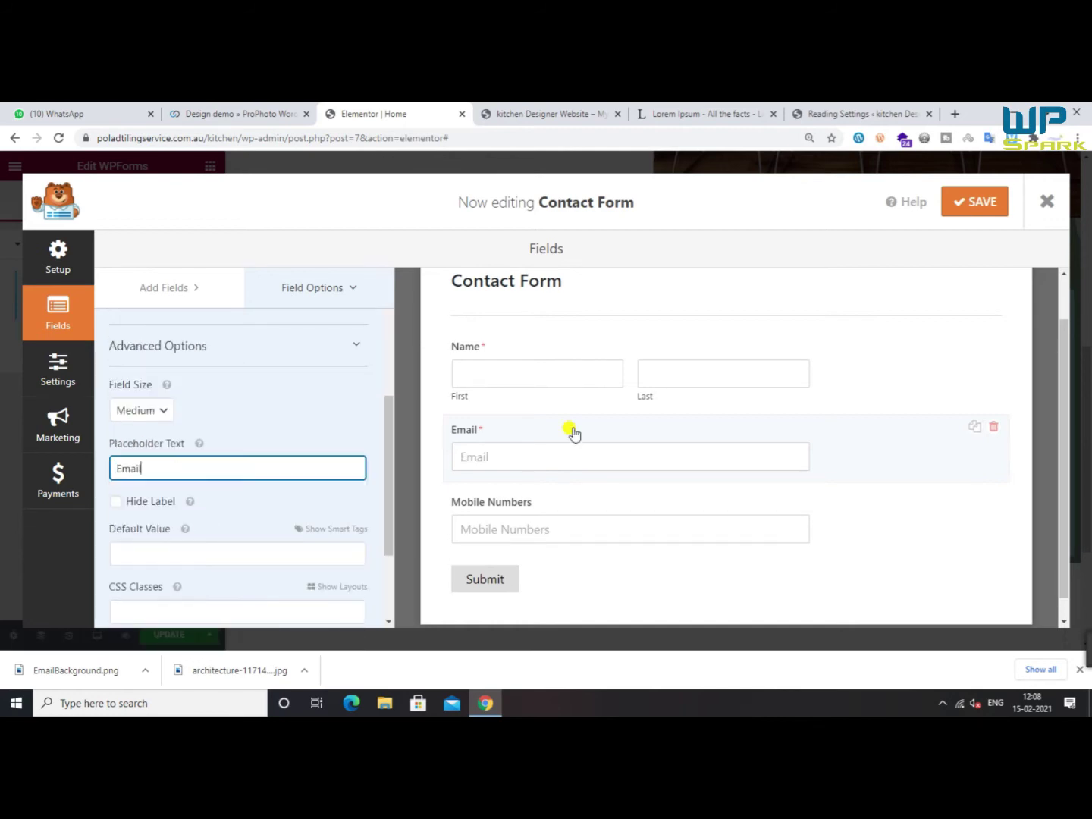
Change the Name field's format to Simple
{"action": "left_click", "coordinate": [541, 379]}
{"action": "scroll", "coordinate": [237, 365], "scroll_direction": "up", "scroll_amount": 2}
{"action": "left_click", "coordinate": [179, 467]}
{"action": "left_click", "coordinate": [147, 499]}
{"action": "left_click", "coordinate": [174, 477]}
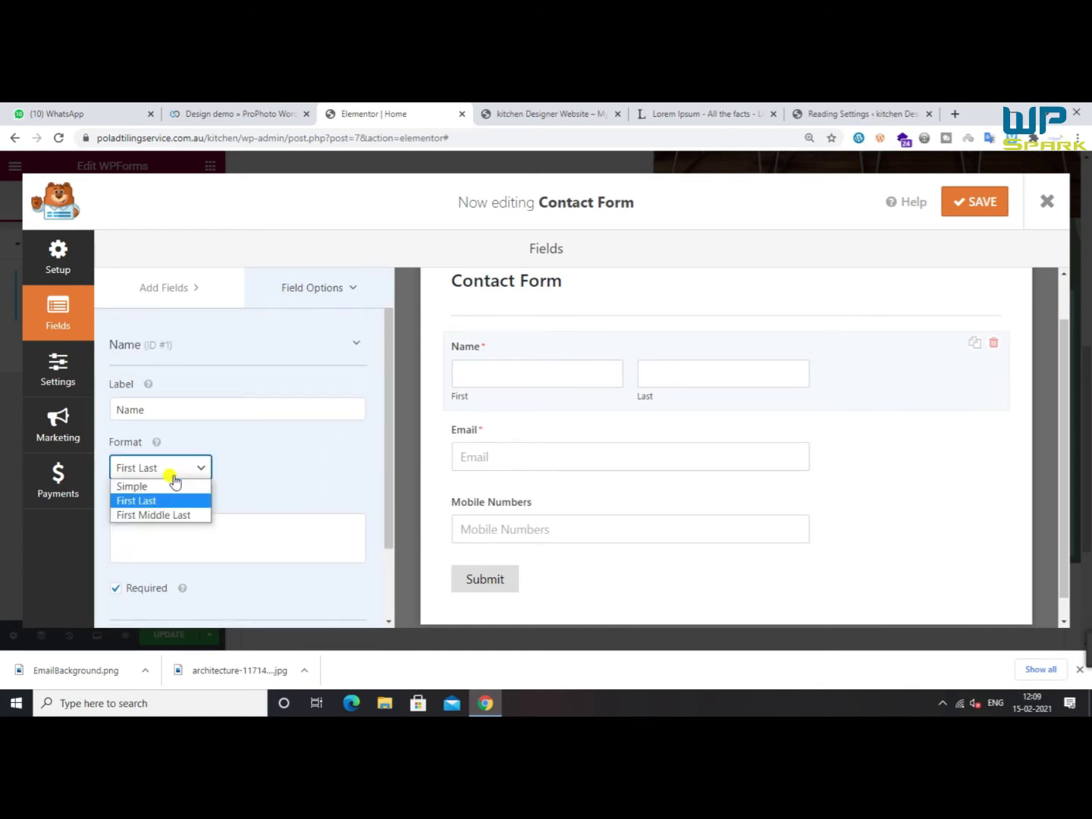
{"action": "left_click", "coordinate": [155, 487]}
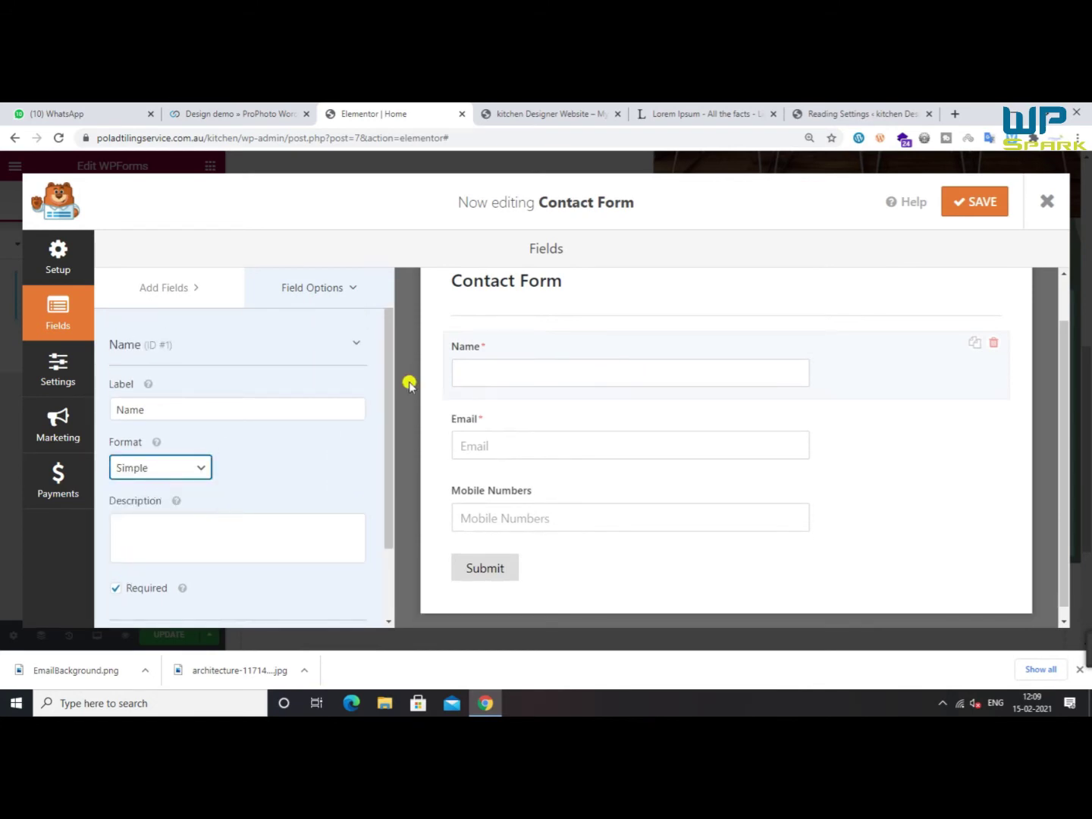
Set the Name field's placeholder to "Name" in its advanced options
{"action": "double_click", "coordinate": [106, 410]}
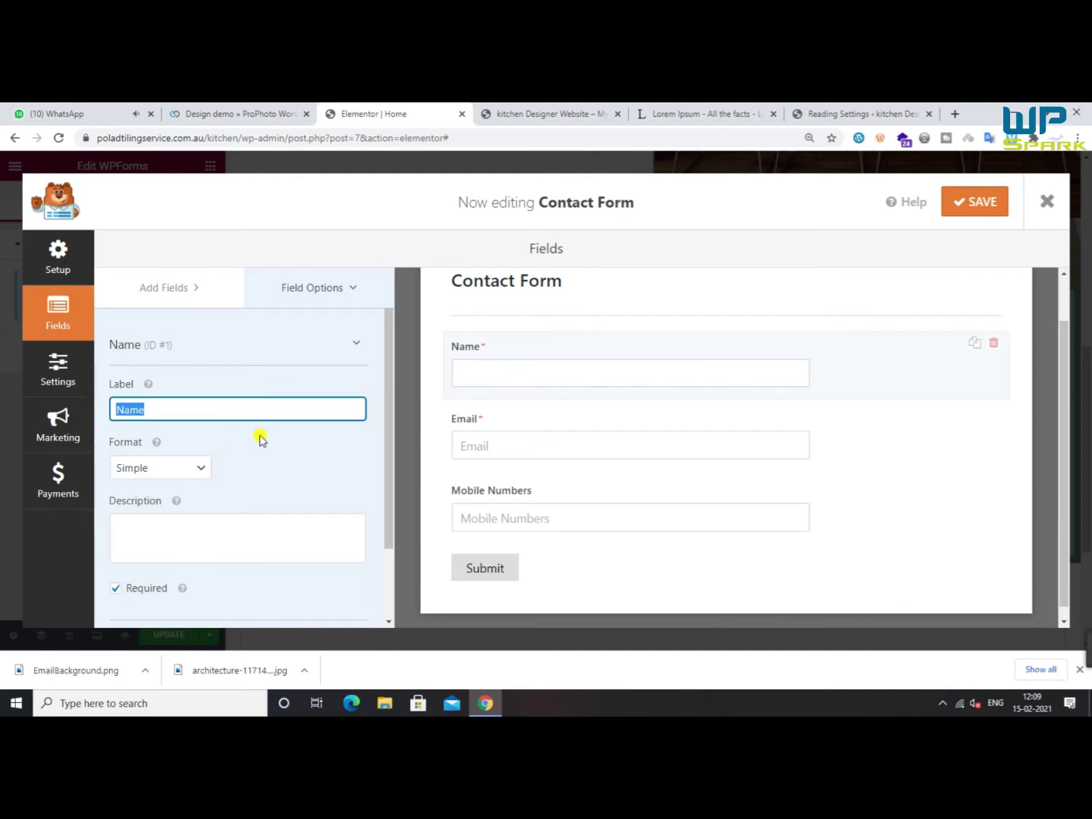
{"action": "scroll", "coordinate": [147, 503], "scroll_direction": "down", "scroll_amount": 2}
{"action": "left_click", "coordinate": [139, 553]}
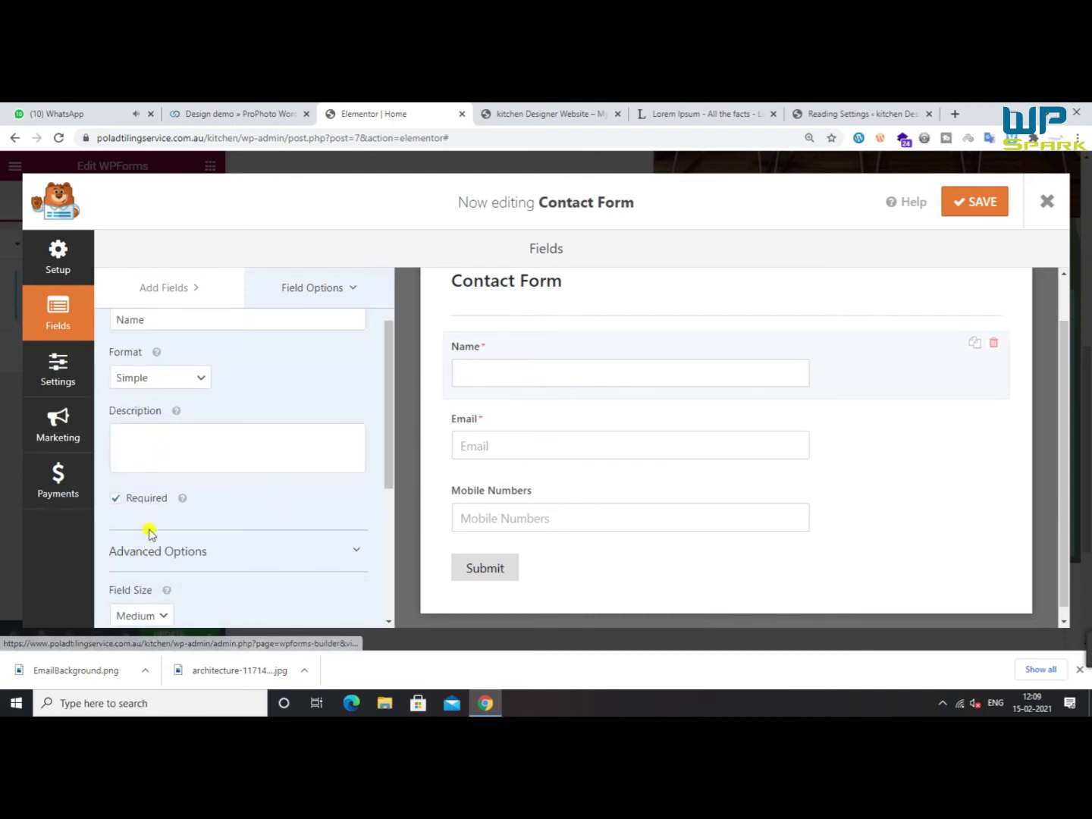
{"action": "scroll", "coordinate": [152, 535], "scroll_direction": "down", "scroll_amount": 3}
{"action": "left_click", "coordinate": [153, 468]}
{"action": "type", "text": "Name"}
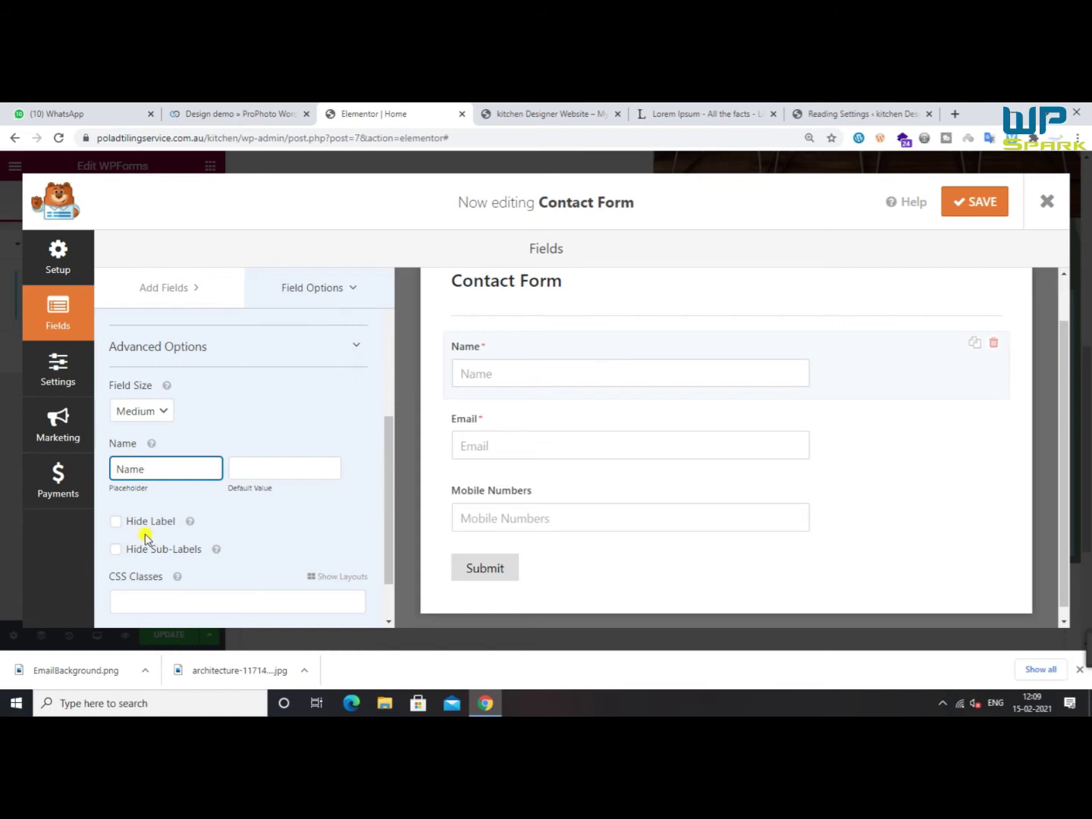
Hide the labels of the Name and Email fields
{"action": "left_click", "coordinate": [115, 523]}
{"action": "left_click", "coordinate": [475, 448]}
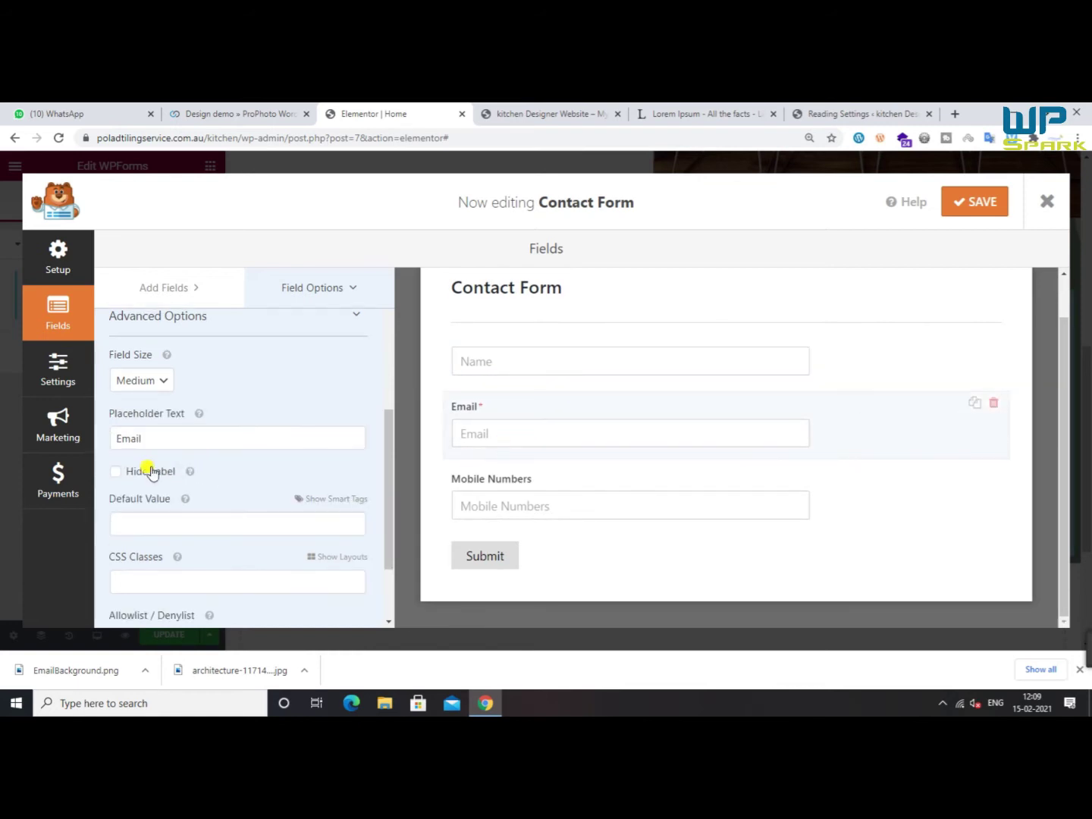
{"action": "scroll", "coordinate": [152, 466], "scroll_direction": "down", "scroll_amount": 1}
{"action": "left_click", "coordinate": [112, 371]}
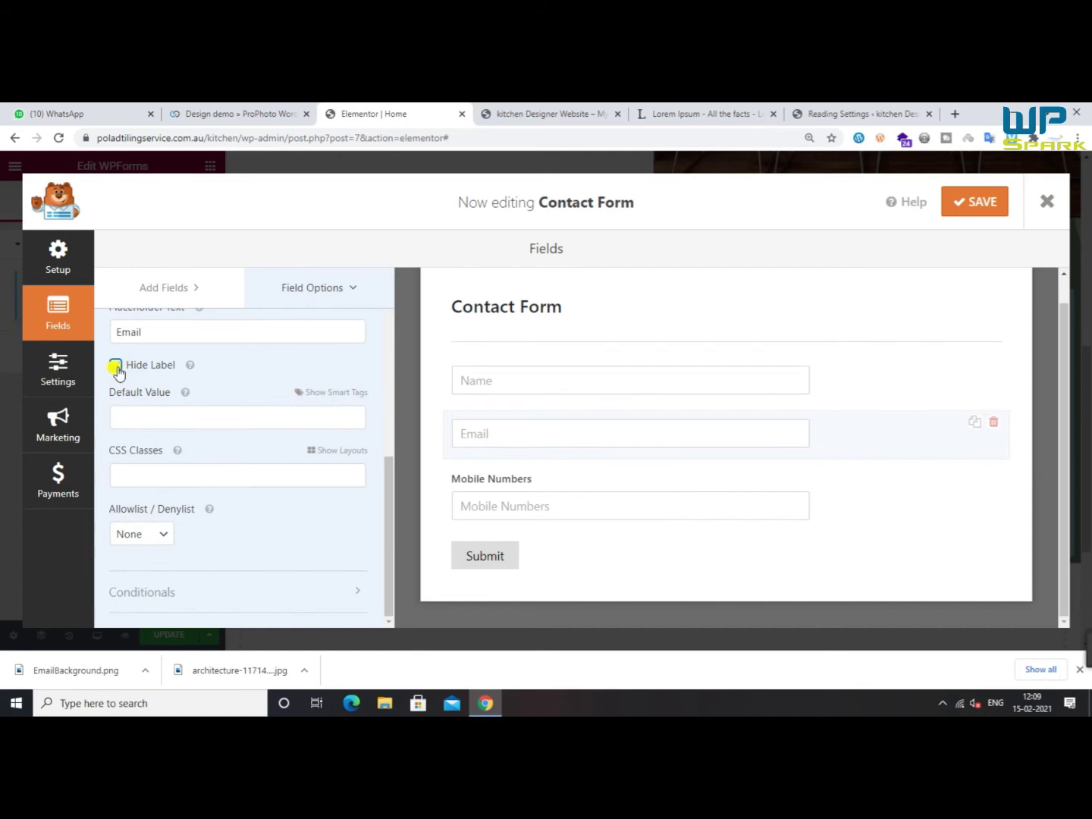
Hide the Mobile Numbers field's label and set the Name field's size to Large in its advanced options
{"action": "left_click", "coordinate": [561, 476]}
{"action": "left_click", "coordinate": [115, 423]}
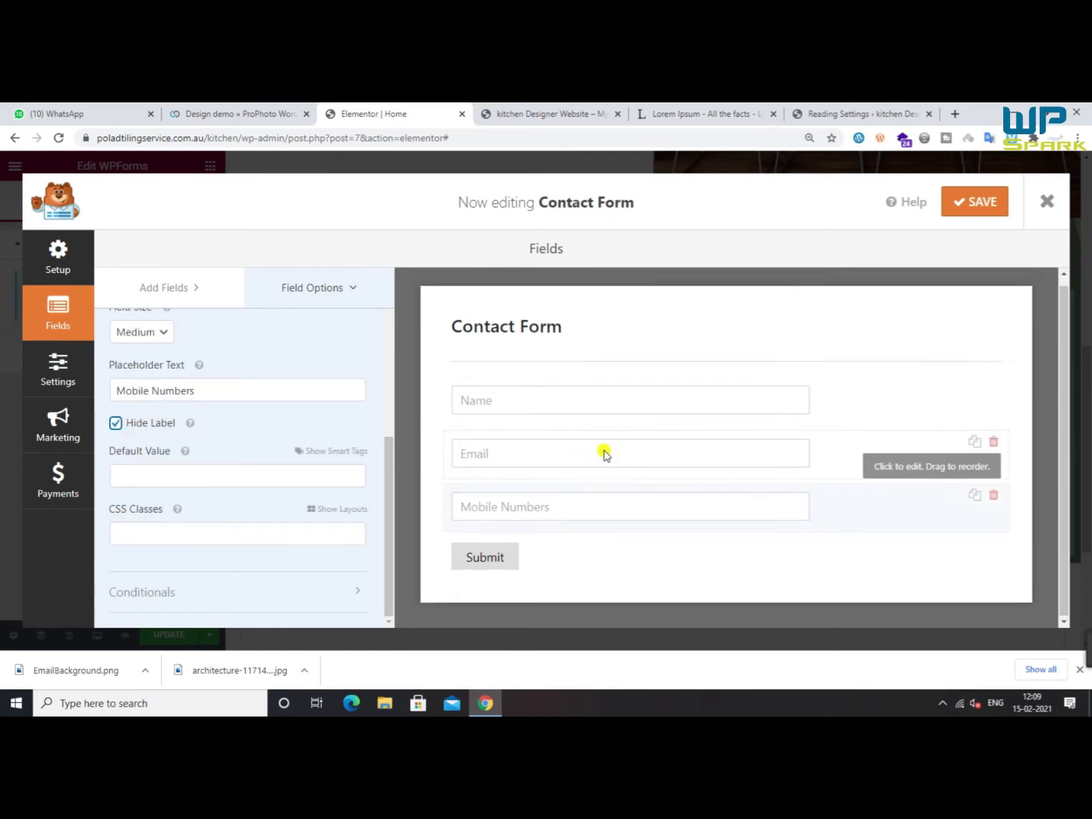
{"action": "left_click", "coordinate": [603, 409]}
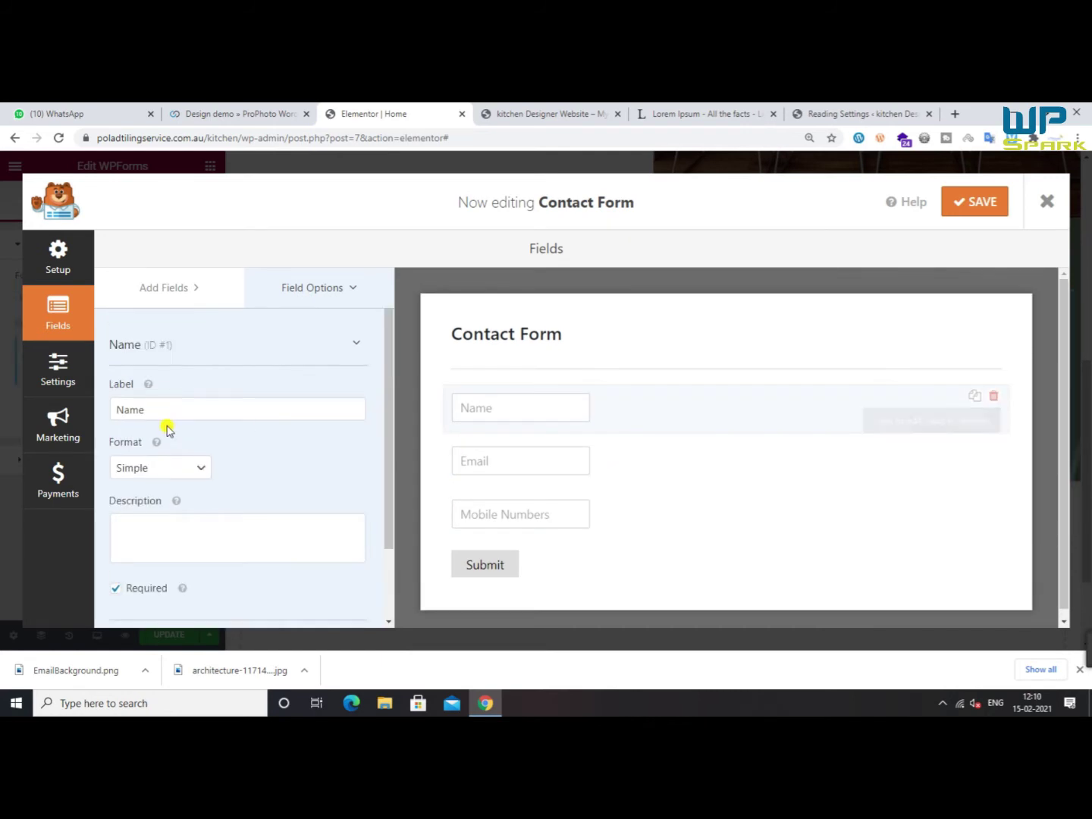
{"action": "scroll", "coordinate": [178, 486], "scroll_direction": "down", "scroll_amount": 1}
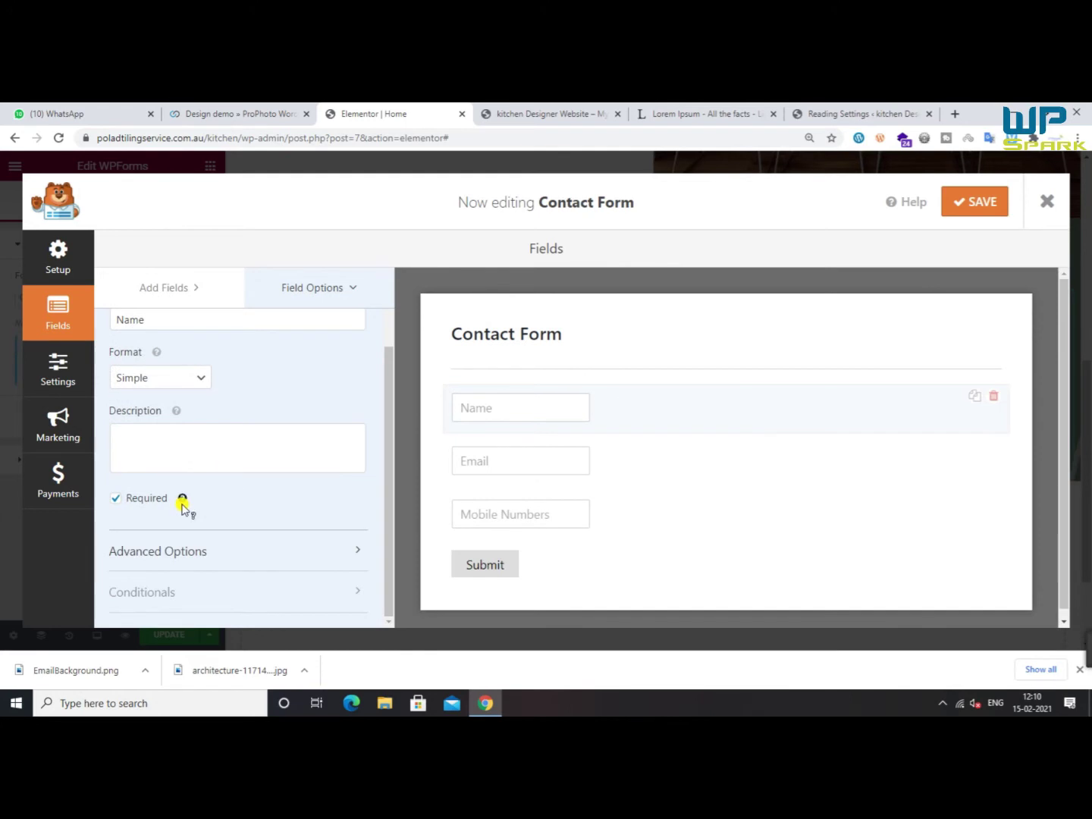
{"action": "left_click", "coordinate": [207, 553]}
{"action": "scroll", "coordinate": [182, 392], "scroll_direction": "down", "scroll_amount": 3}
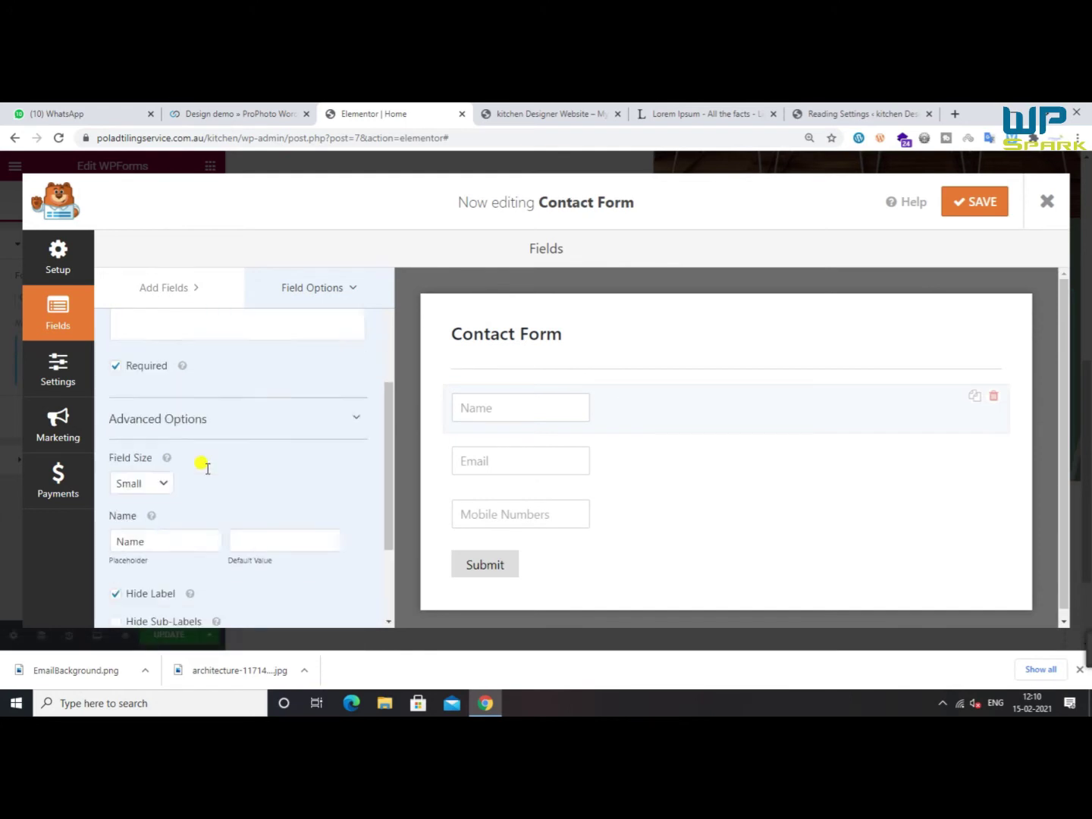
{"action": "left_click", "coordinate": [153, 411]}
{"action": "left_click", "coordinate": [147, 458]}
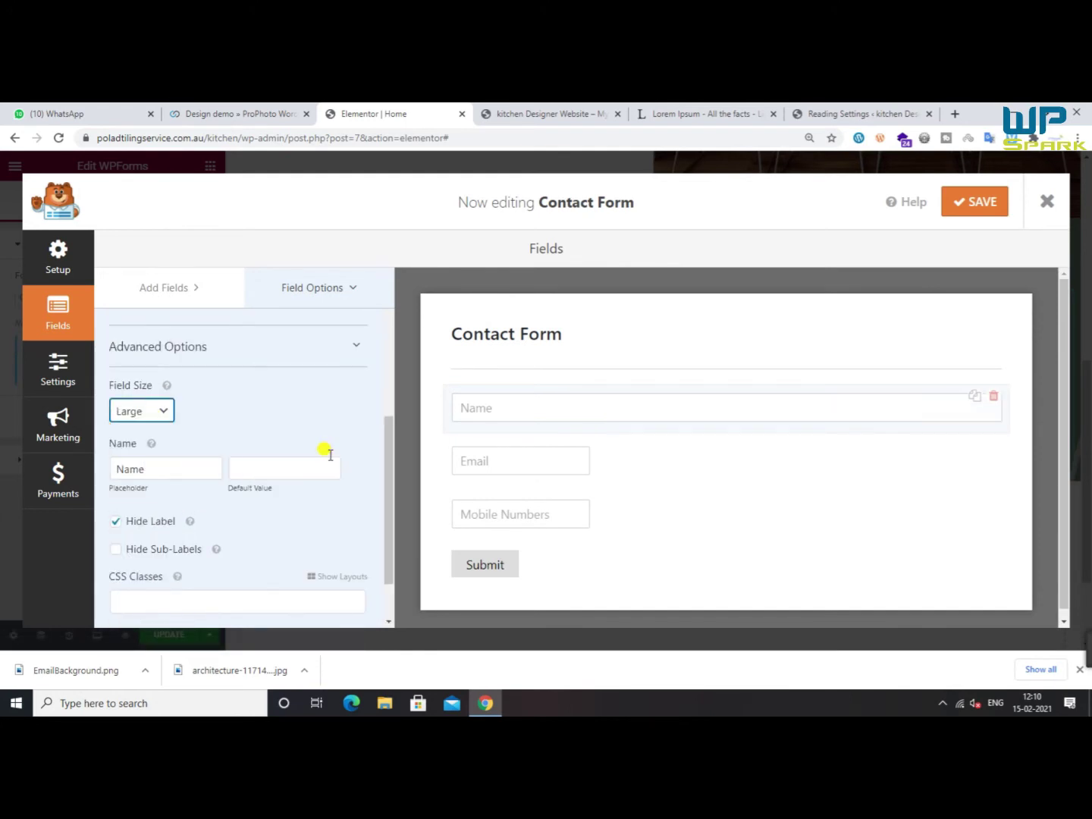
Set the Email field's size to Large in its advanced options
{"action": "left_click", "coordinate": [553, 459]}
{"action": "left_click", "coordinate": [209, 552]}
{"action": "scroll", "coordinate": [152, 478], "scroll_direction": "down", "scroll_amount": 3}
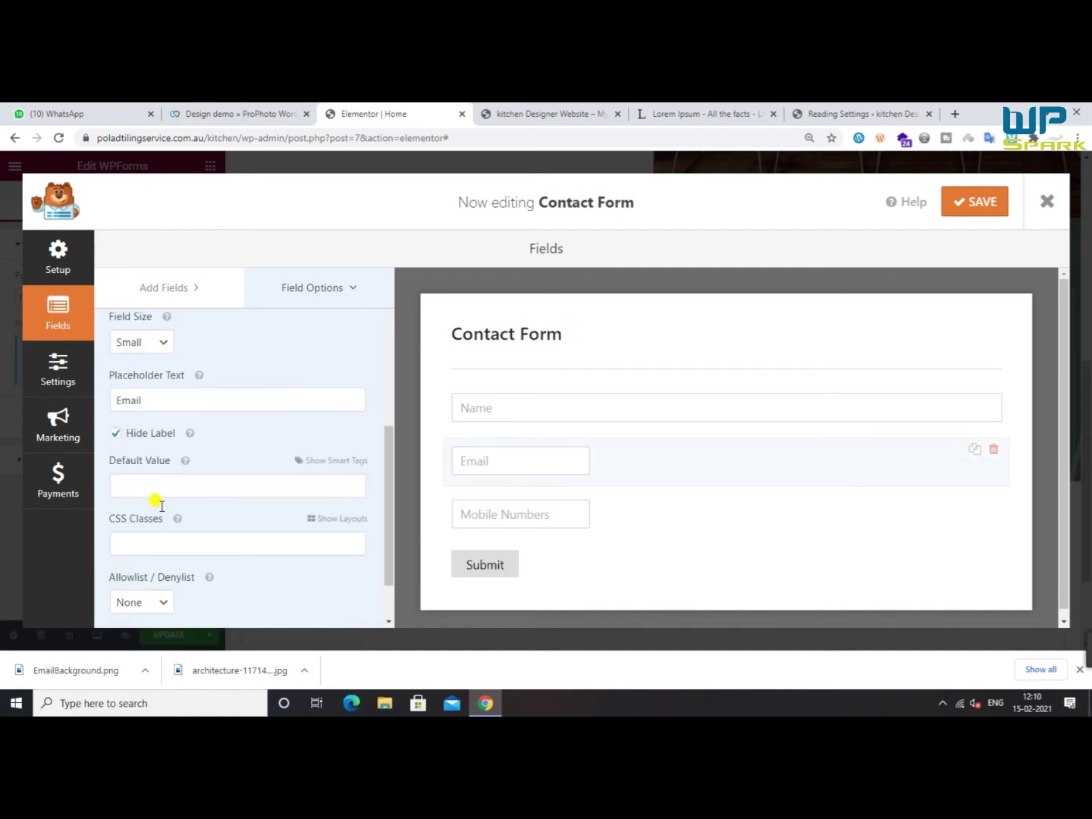
{"action": "left_click", "coordinate": [153, 342]}
{"action": "left_click", "coordinate": [147, 386]}
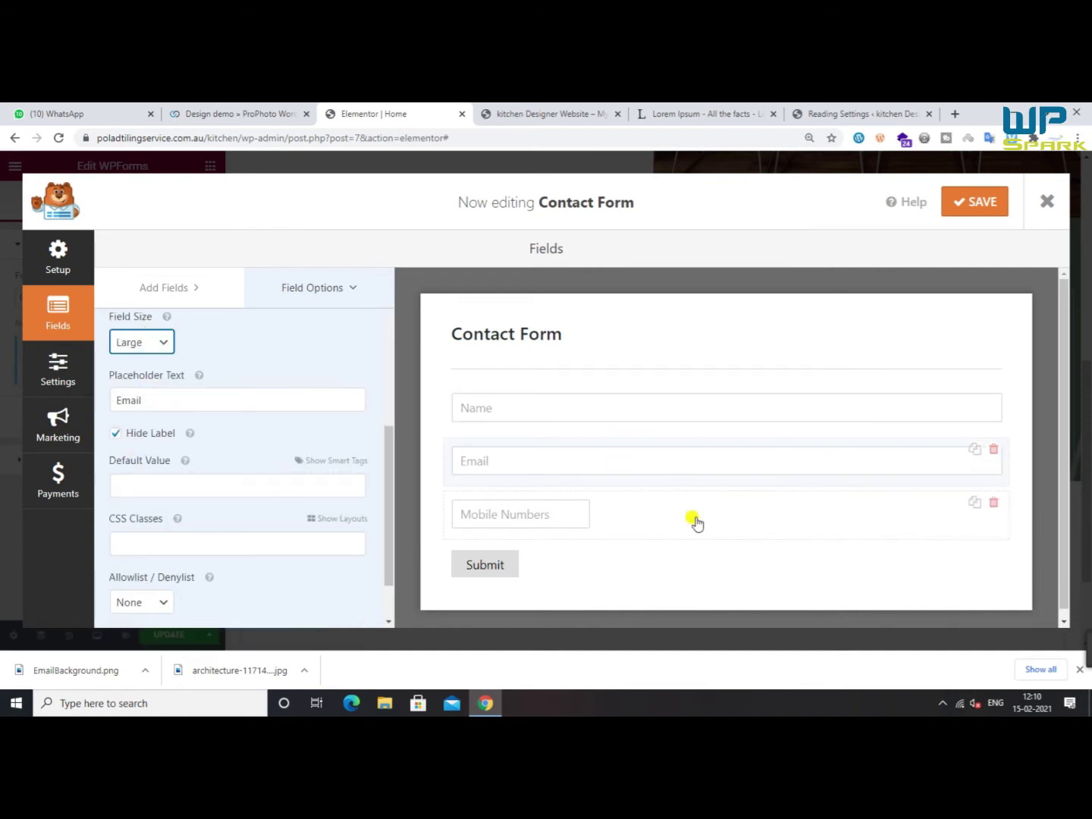
Set the Mobile Numbers field's size to Large in its advanced options
{"action": "left_click", "coordinate": [584, 520]}
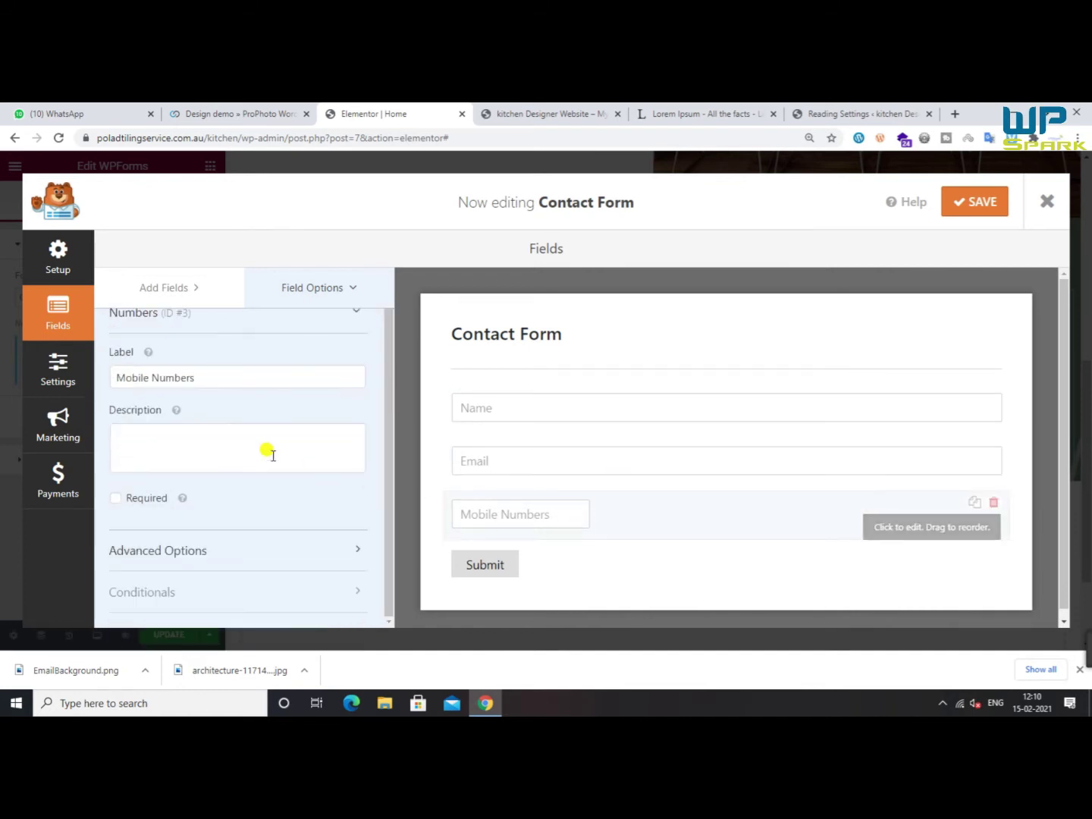
{"action": "left_click", "coordinate": [186, 552]}
{"action": "scroll", "coordinate": [219, 505], "scroll_direction": "down", "scroll_amount": 3}
{"action": "left_click", "coordinate": [147, 446]}
{"action": "scroll", "coordinate": [215, 490], "scroll_direction": "down", "scroll_amount": 1}
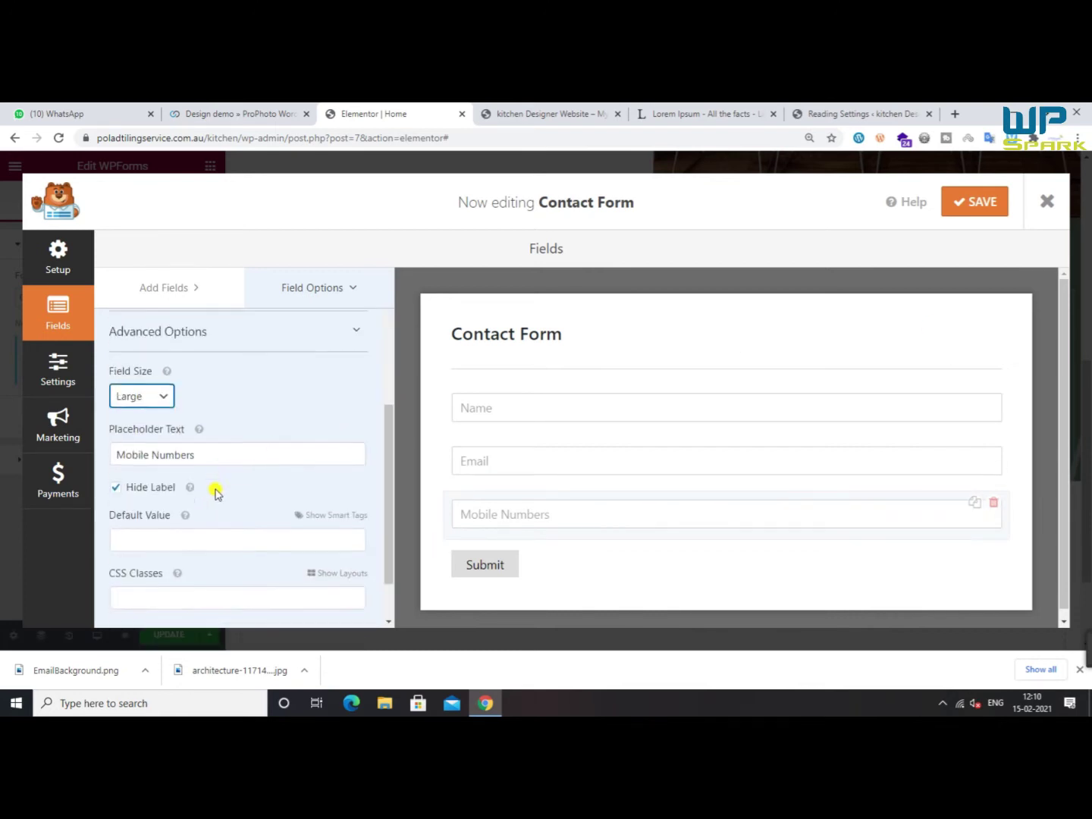
{"action": "left_click", "coordinate": [344, 297]}
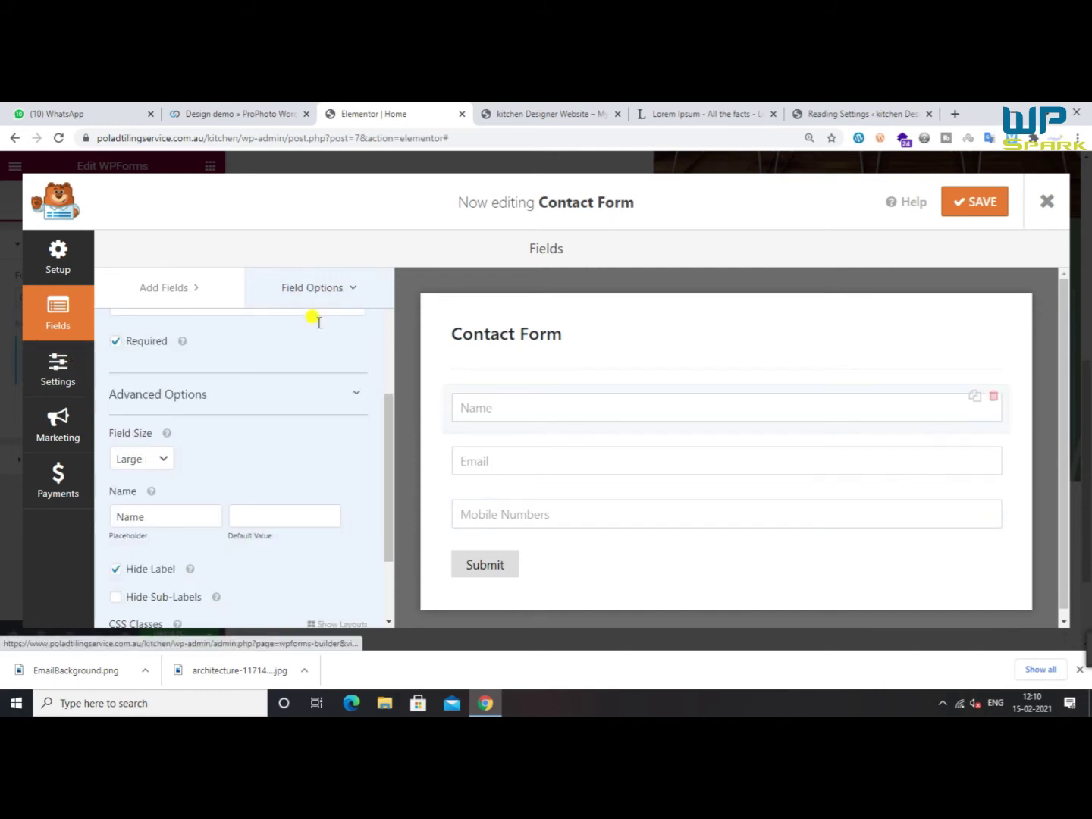
{"action": "scroll", "coordinate": [241, 470], "scroll_direction": "down", "scroll_amount": 2}
{"action": "scroll", "coordinate": [242, 470], "scroll_direction": "up", "scroll_amount": 5}
{"action": "scroll", "coordinate": [242, 470], "scroll_direction": "down", "scroll_amount": 3}
{"action": "scroll", "coordinate": [241, 470], "scroll_direction": "up", "scroll_amount": 3}
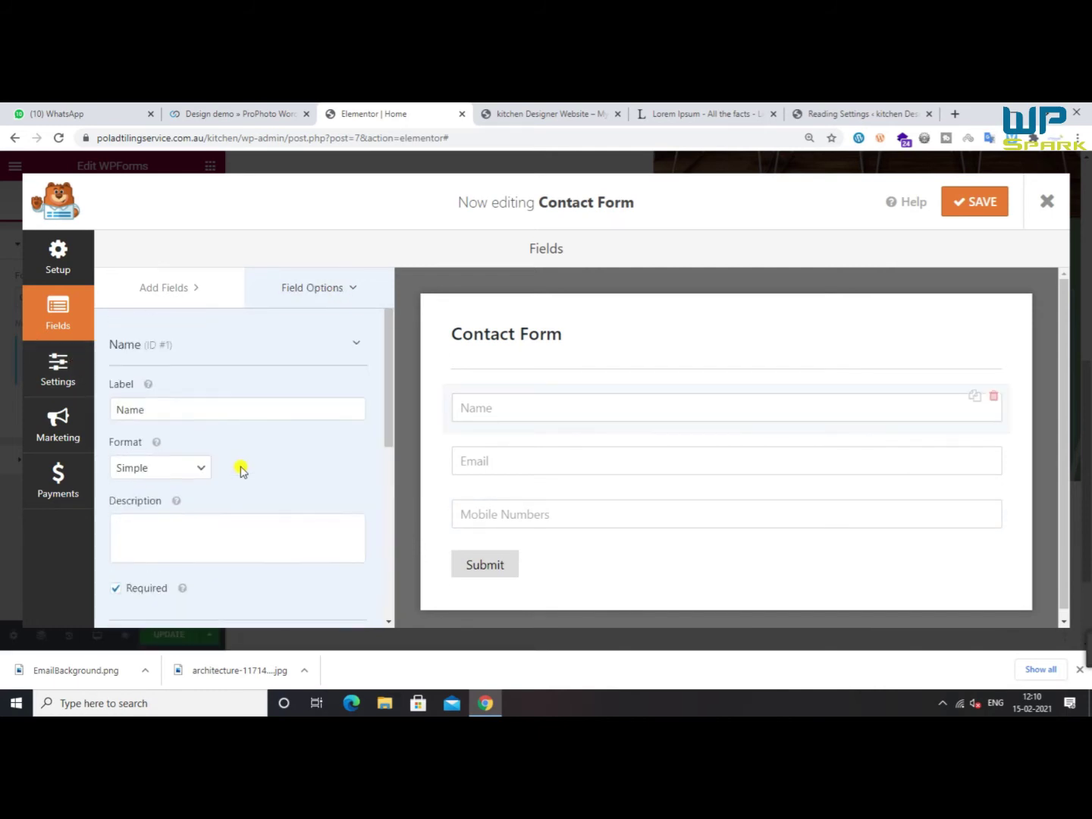
{"action": "left_click", "coordinate": [57, 262]}
{"action": "left_click", "coordinate": [82, 312]}
Review the form's default notification settings, including recipient address, email subject, sender name and message
{"action": "left_click", "coordinate": [57, 370]}
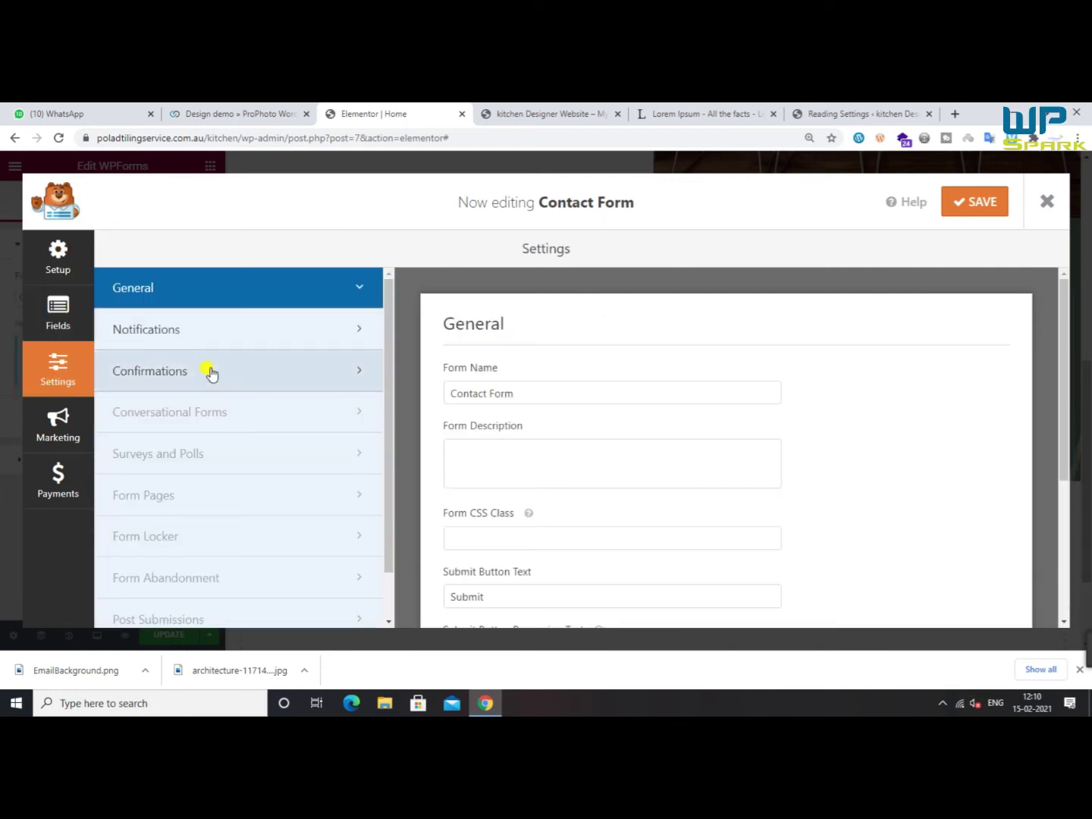
{"action": "left_click", "coordinate": [310, 345]}
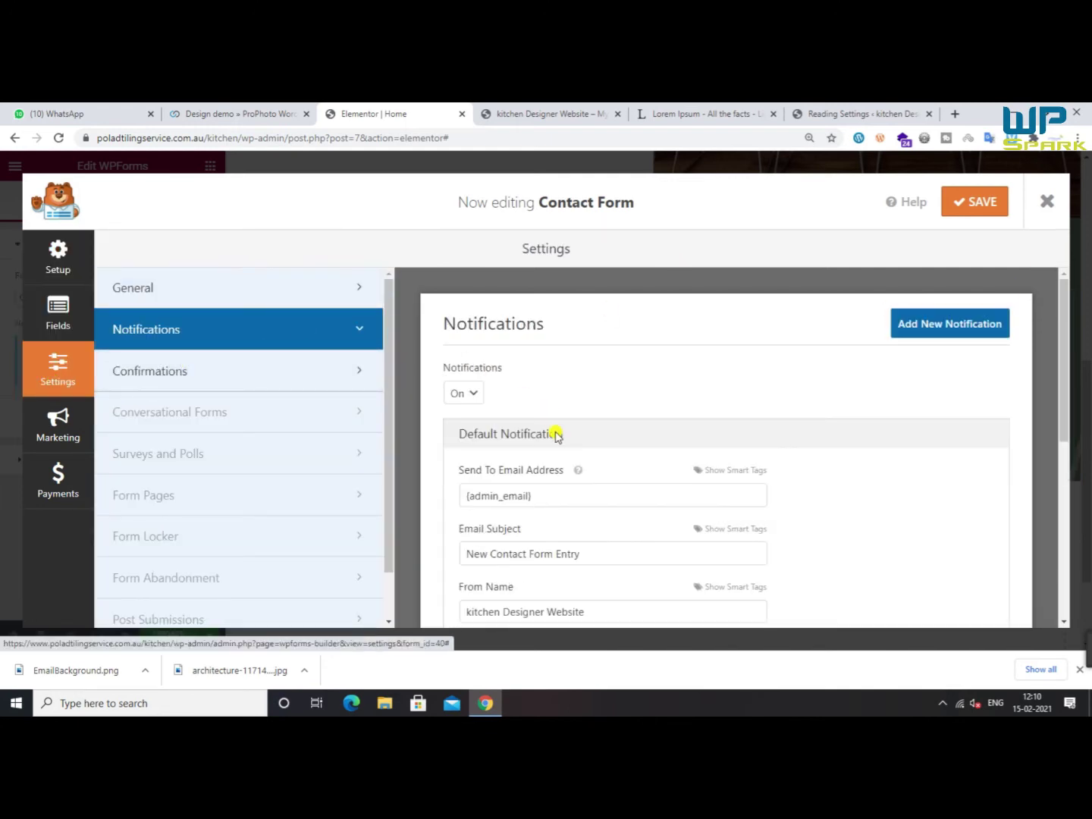
{"action": "scroll", "coordinate": [556, 440], "scroll_direction": "down", "scroll_amount": 2}
{"action": "left_click", "coordinate": [559, 358]}
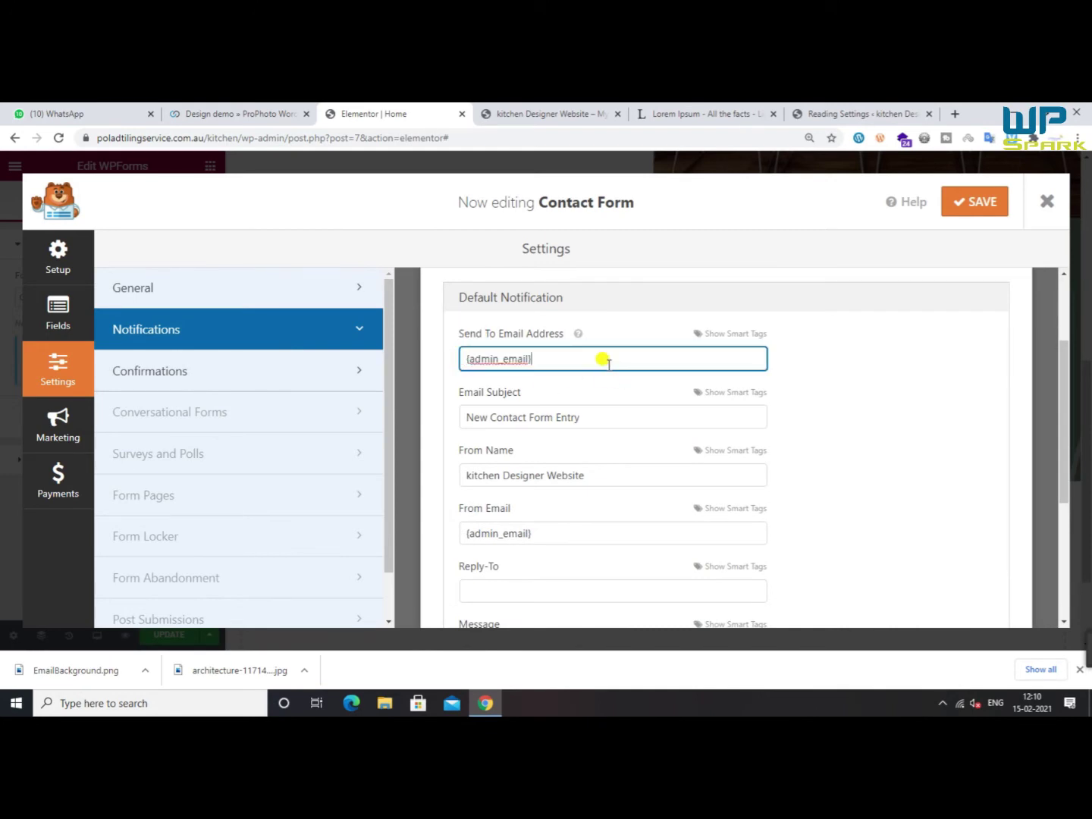
{"action": "left_click", "coordinate": [580, 417]}
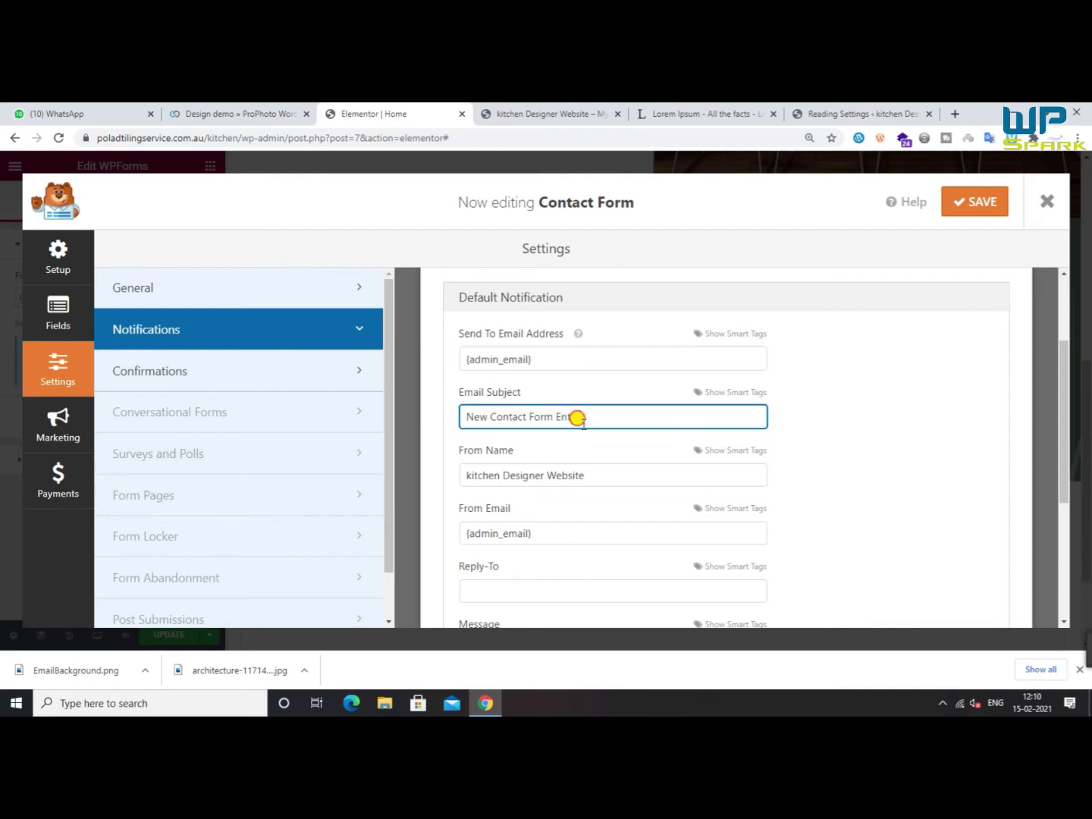
{"action": "left_click", "coordinate": [591, 477]}
{"action": "left_click_drag", "start_coordinate": [591, 477], "coordinate": [452, 480]}
{"action": "scroll", "coordinate": [616, 450], "scroll_direction": "down", "scroll_amount": 1}
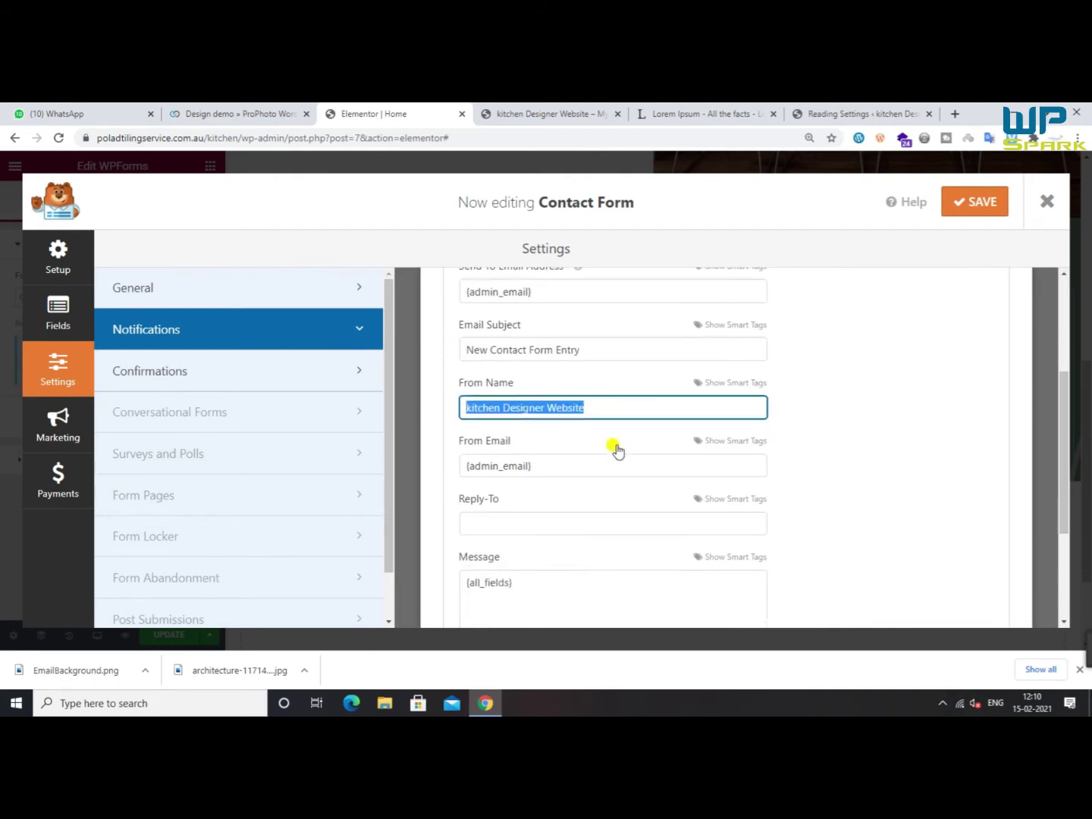
{"action": "scroll", "coordinate": [563, 468], "scroll_direction": "down", "scroll_amount": 3}
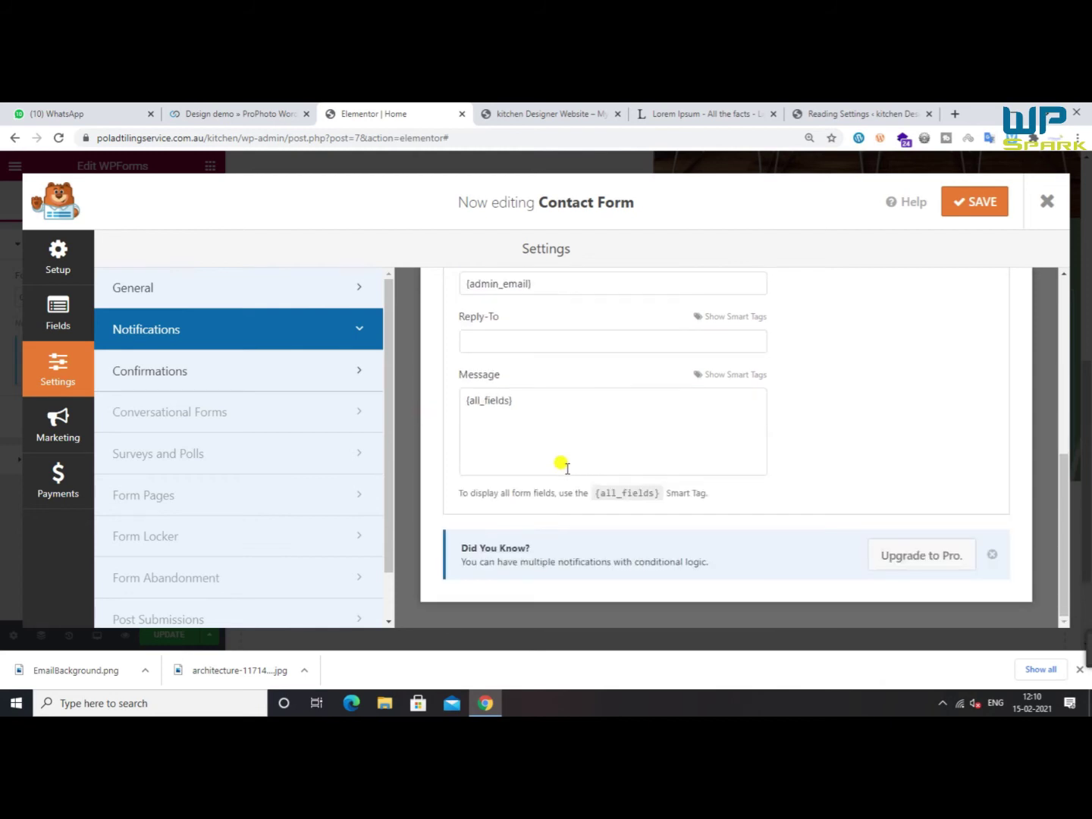
Review the form's confirmation type and confirmation message
{"action": "left_click", "coordinate": [211, 372]}
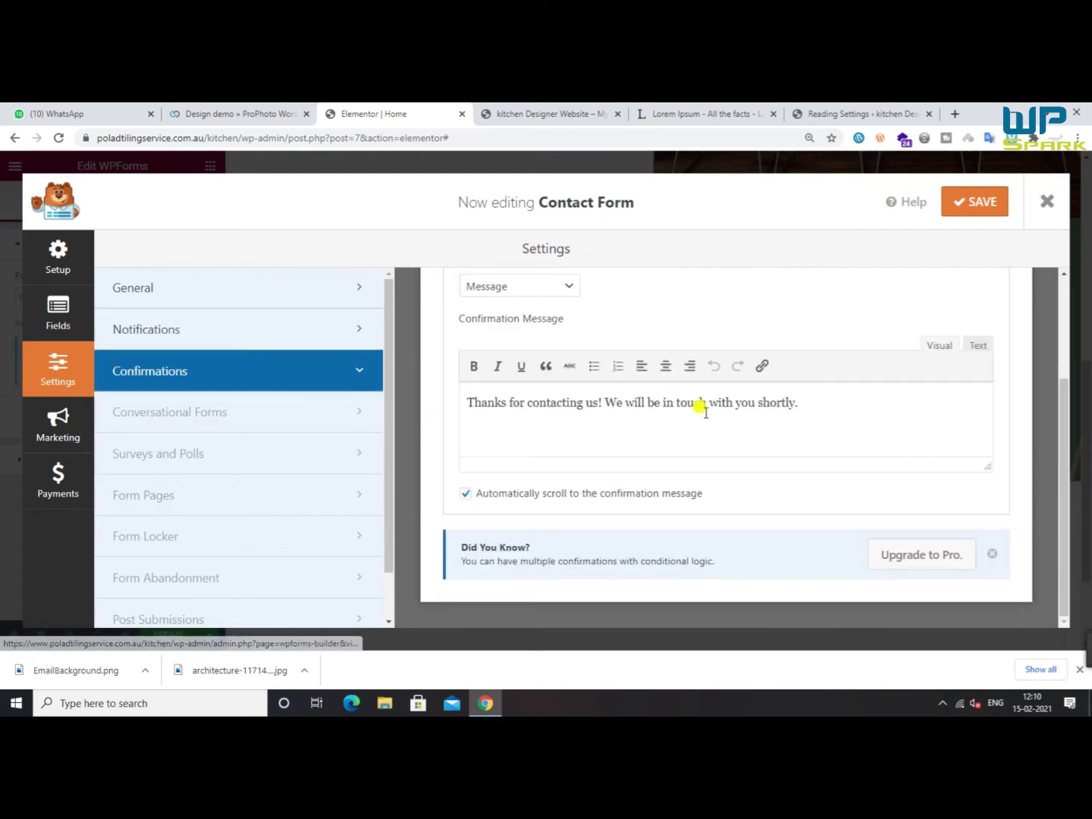
{"action": "scroll", "coordinate": [748, 425], "scroll_direction": "up", "scroll_amount": 2}
{"action": "scroll", "coordinate": [766, 417], "scroll_direction": "down", "scroll_amount": 2}
{"action": "left_click_drag", "start_coordinate": [799, 402], "coordinate": [466, 402]}
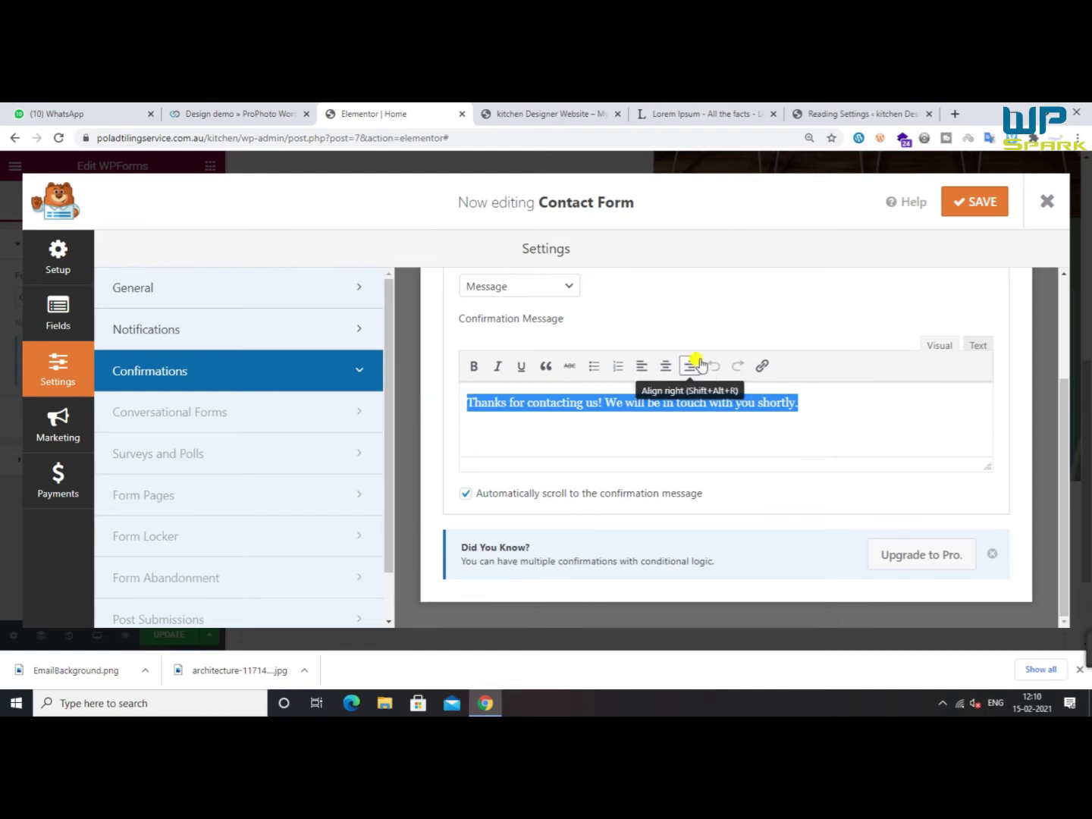
Save the contact form edits and update the page that contains the form
{"action": "left_click", "coordinate": [959, 199]}
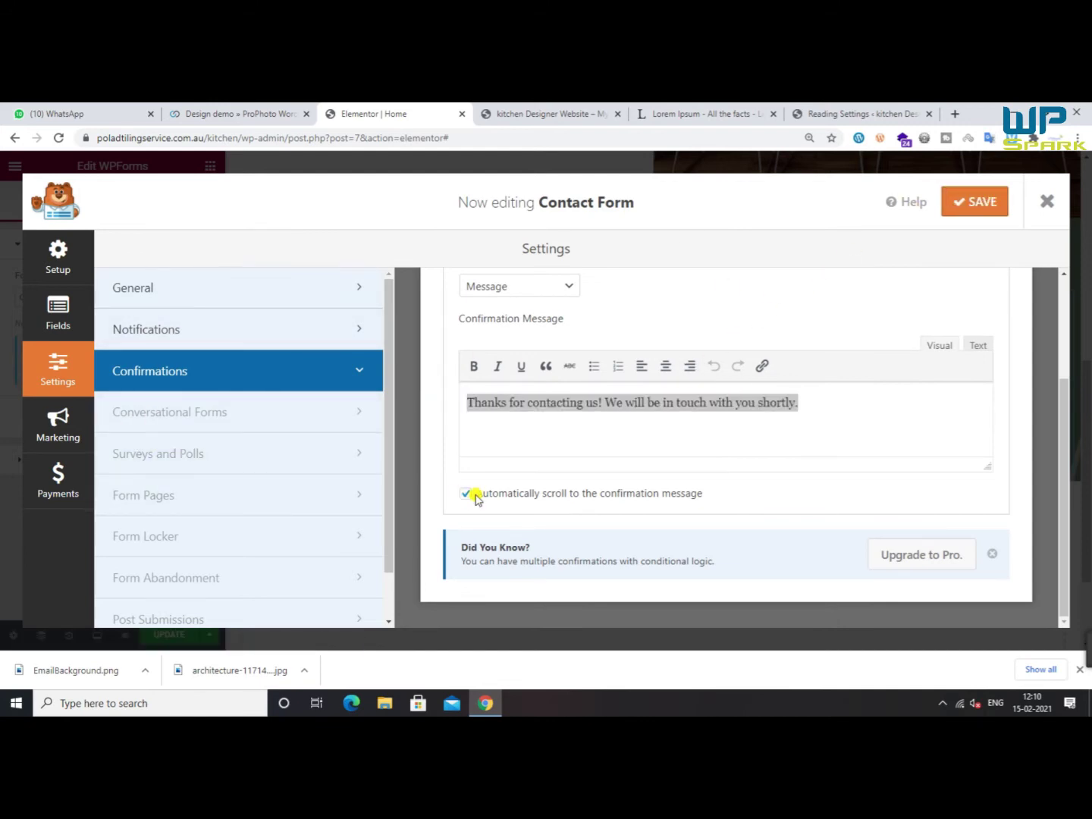
{"action": "left_click", "coordinate": [1048, 201]}
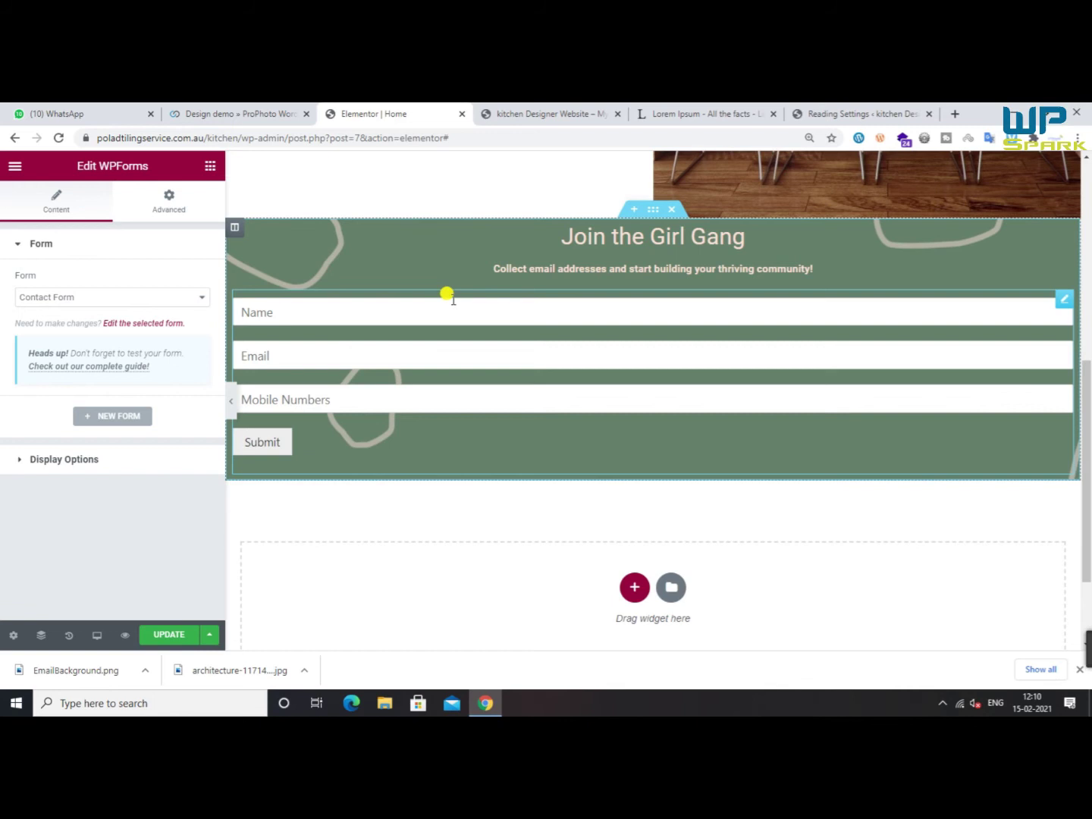
{"action": "left_click", "coordinate": [168, 634]}
Unlink the signup section's padding values and set its top and bottom padding to 30 px
{"action": "left_click", "coordinate": [653, 209]}
{"action": "left_click", "coordinate": [188, 202]}
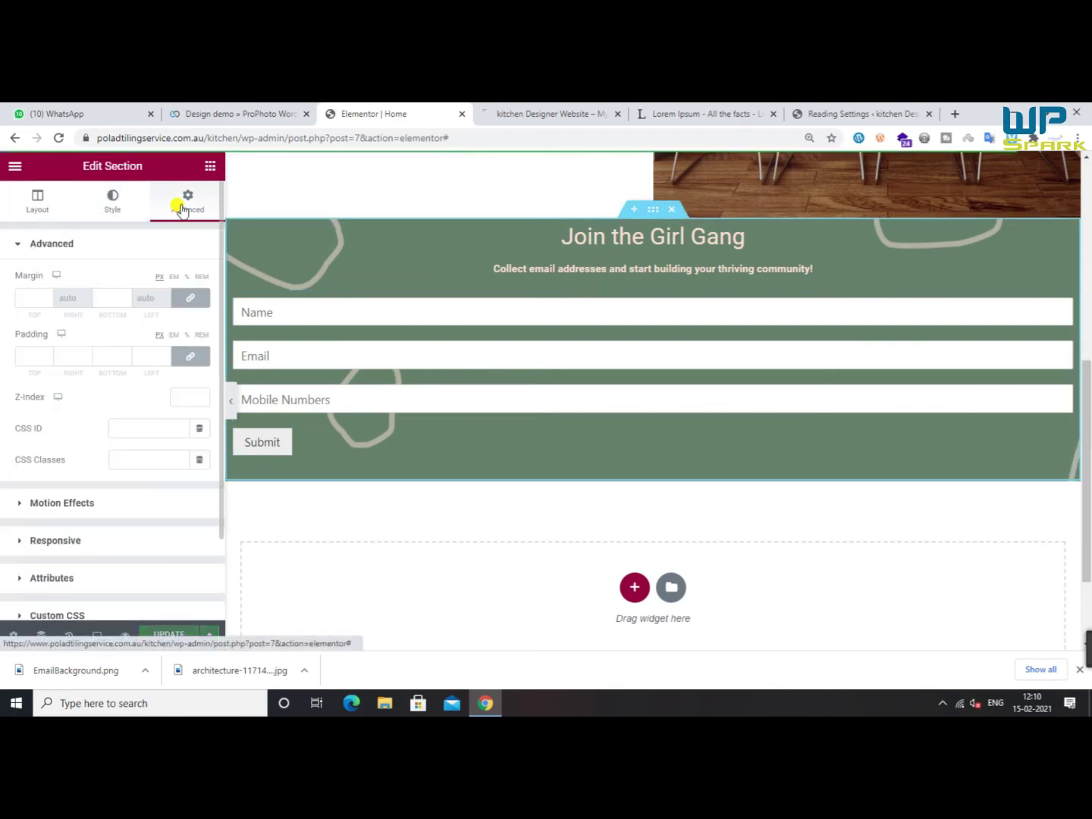
{"action": "left_click", "coordinate": [190, 356]}
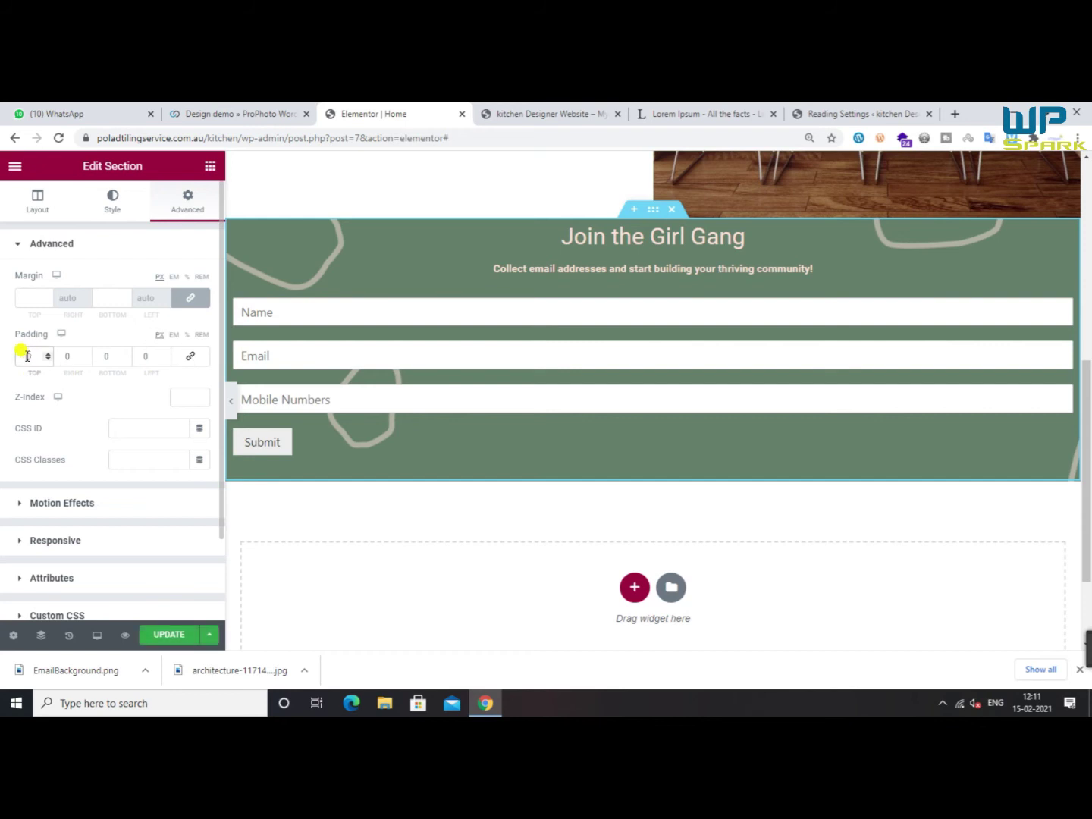
{"action": "type", "text": "30"}
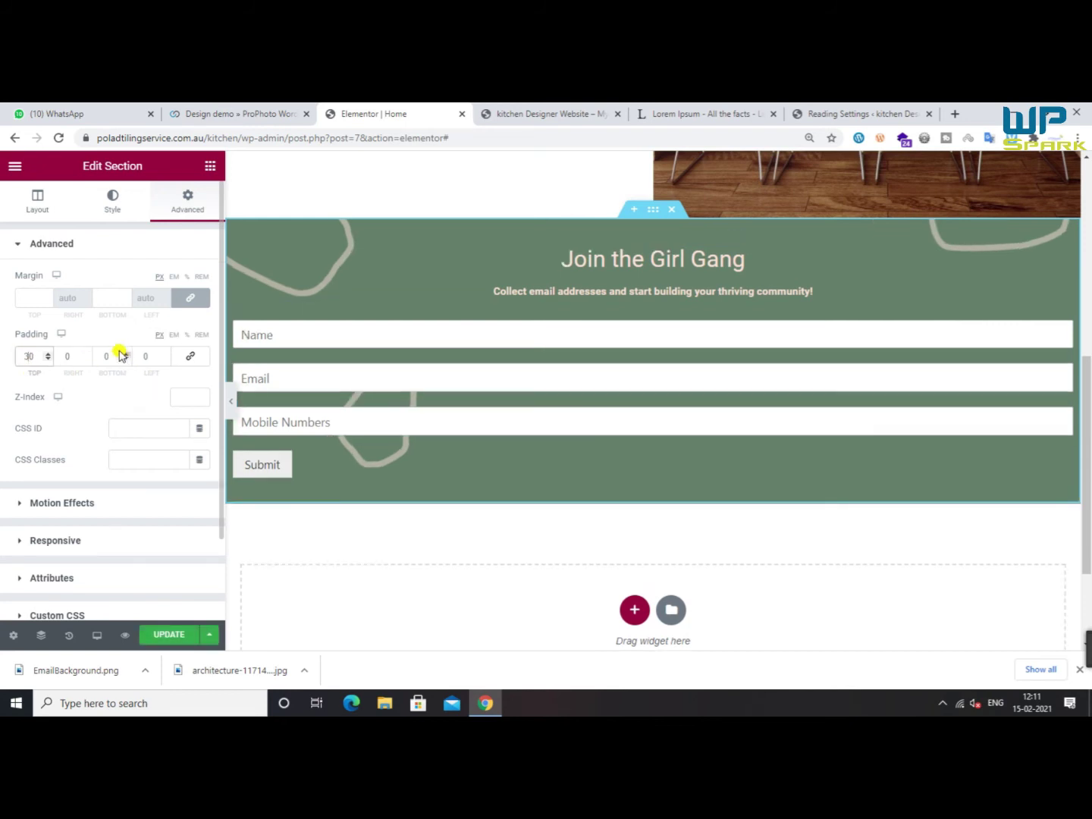
{"action": "type", "text": "30"}
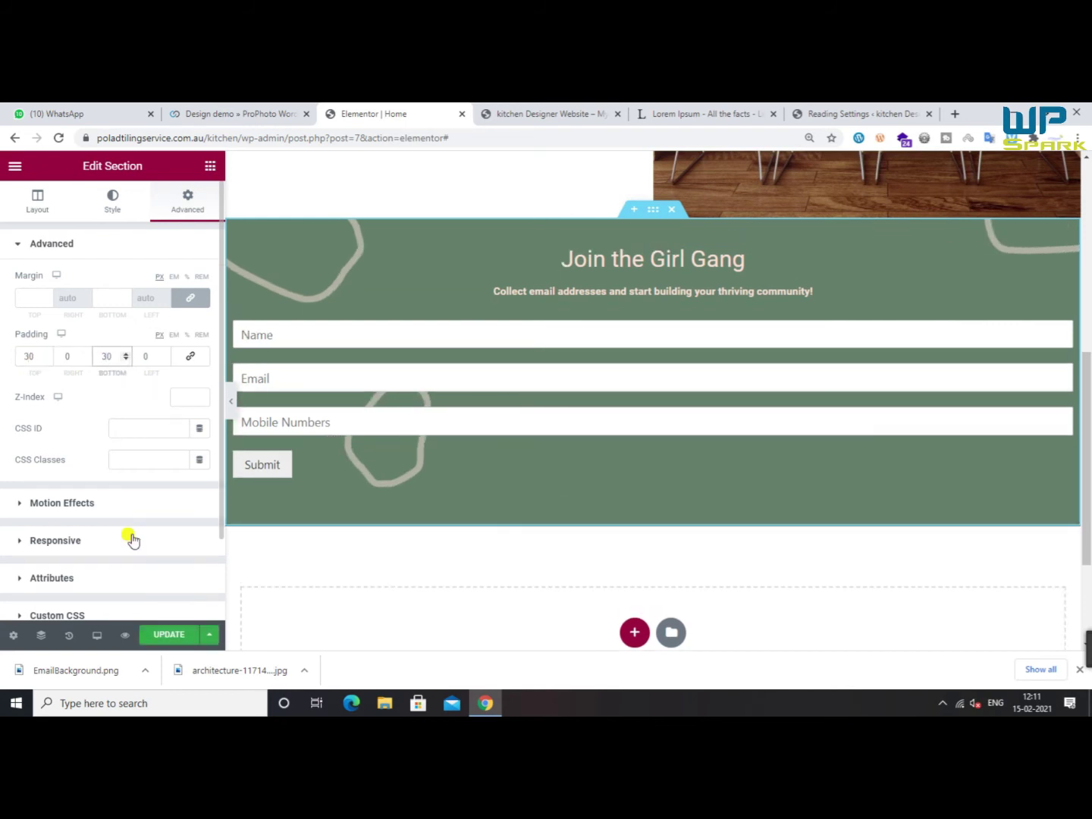
Compare the page's signup section with the demo site's version
{"action": "left_click", "coordinate": [283, 111]}
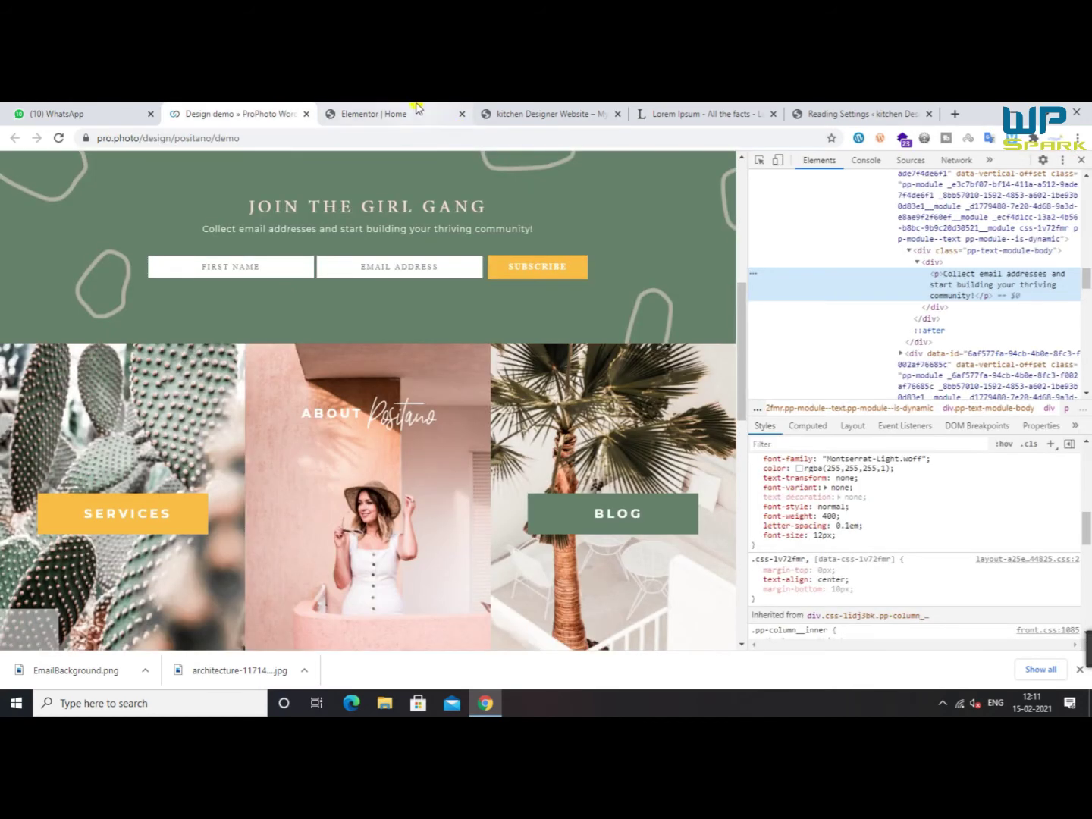
{"action": "left_click", "coordinate": [416, 108]}
{"action": "scroll", "coordinate": [680, 383], "scroll_direction": "up", "scroll_amount": 4}
{"action": "scroll", "coordinate": [686, 400], "scroll_direction": "down", "scroll_amount": 6}
{"action": "left_click", "coordinate": [349, 253]}
{"action": "left_click", "coordinate": [155, 109]}
{"action": "left_click", "coordinate": [314, 110]}
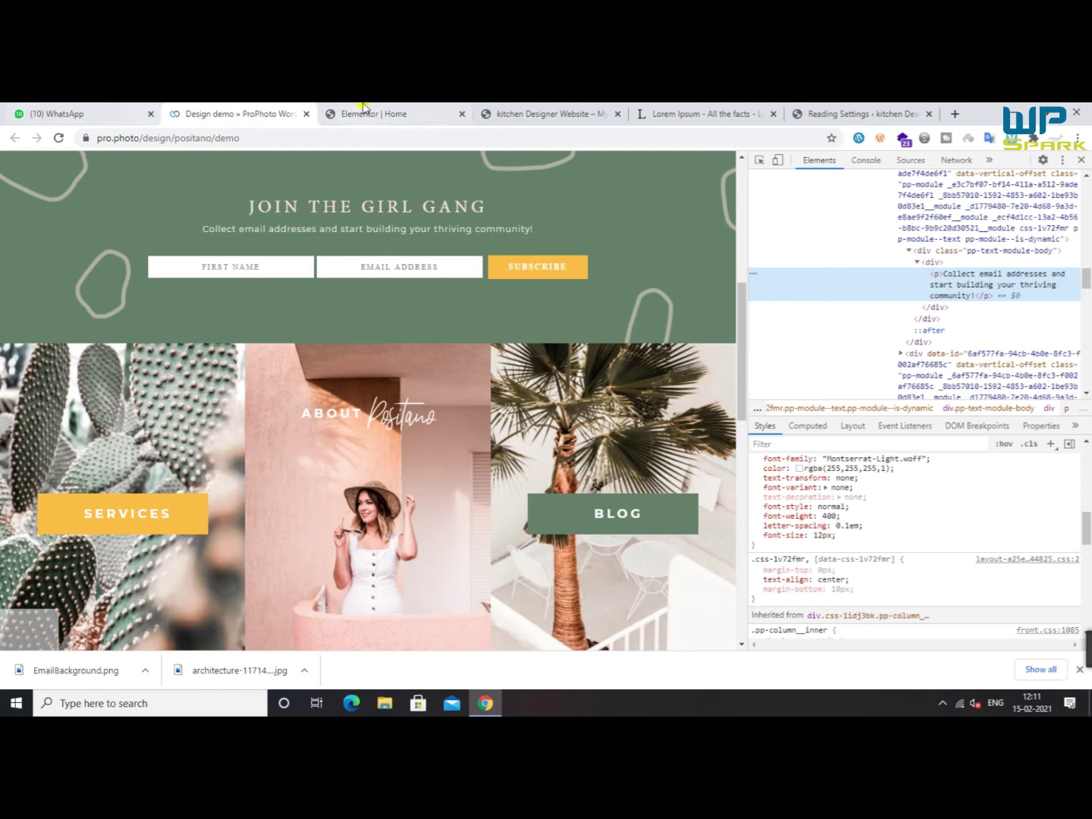
Inspect the demo page's Services column and open its cactus background image in a new tab
{"action": "scroll", "coordinate": [490, 456], "scroll_direction": "down", "scroll_amount": 2}
{"action": "key", "text": "F12"}
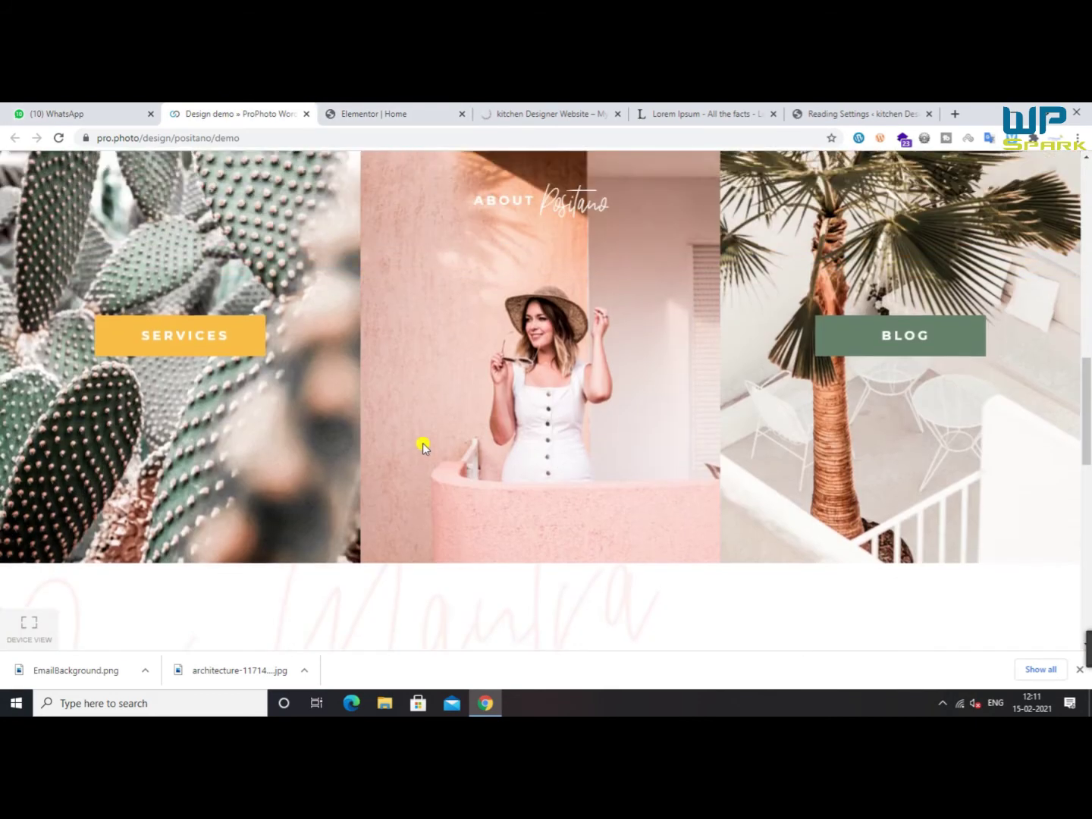
{"action": "scroll", "coordinate": [422, 443], "scroll_direction": "up", "scroll_amount": 2}
{"action": "right_click", "coordinate": [158, 398]}
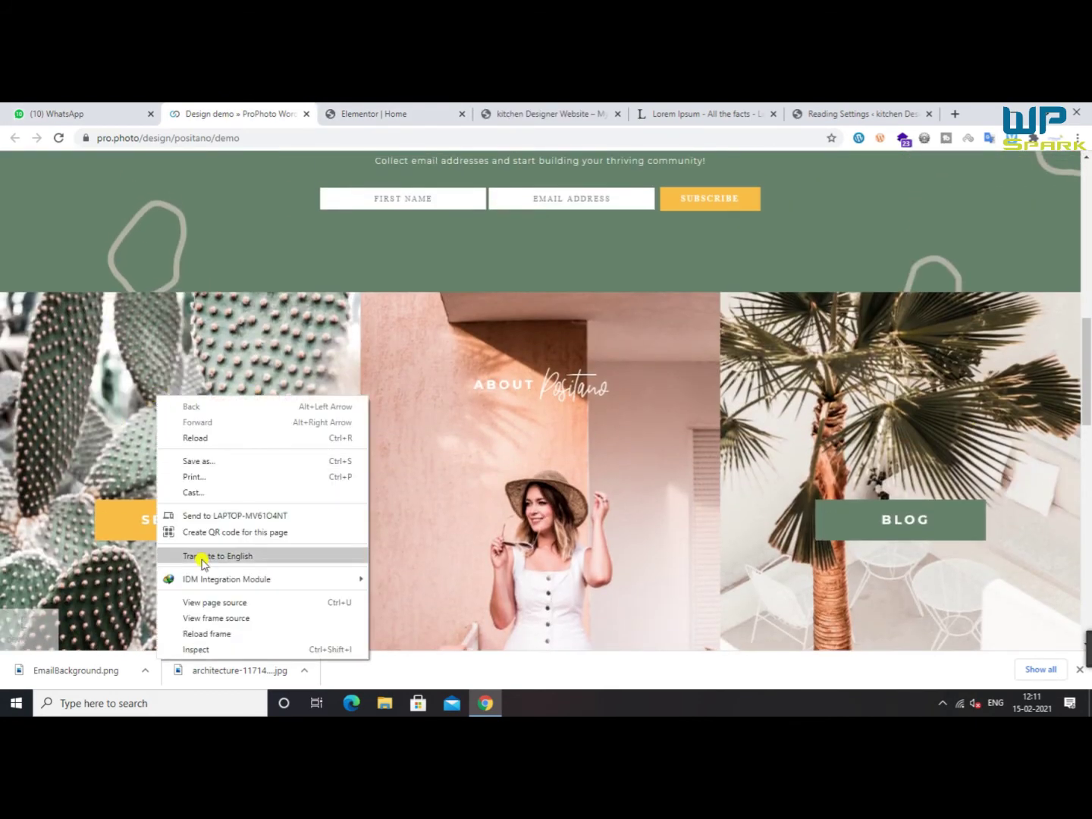
{"action": "left_click", "coordinate": [194, 641]}
{"action": "key", "text": "ctrl+shift+c"}
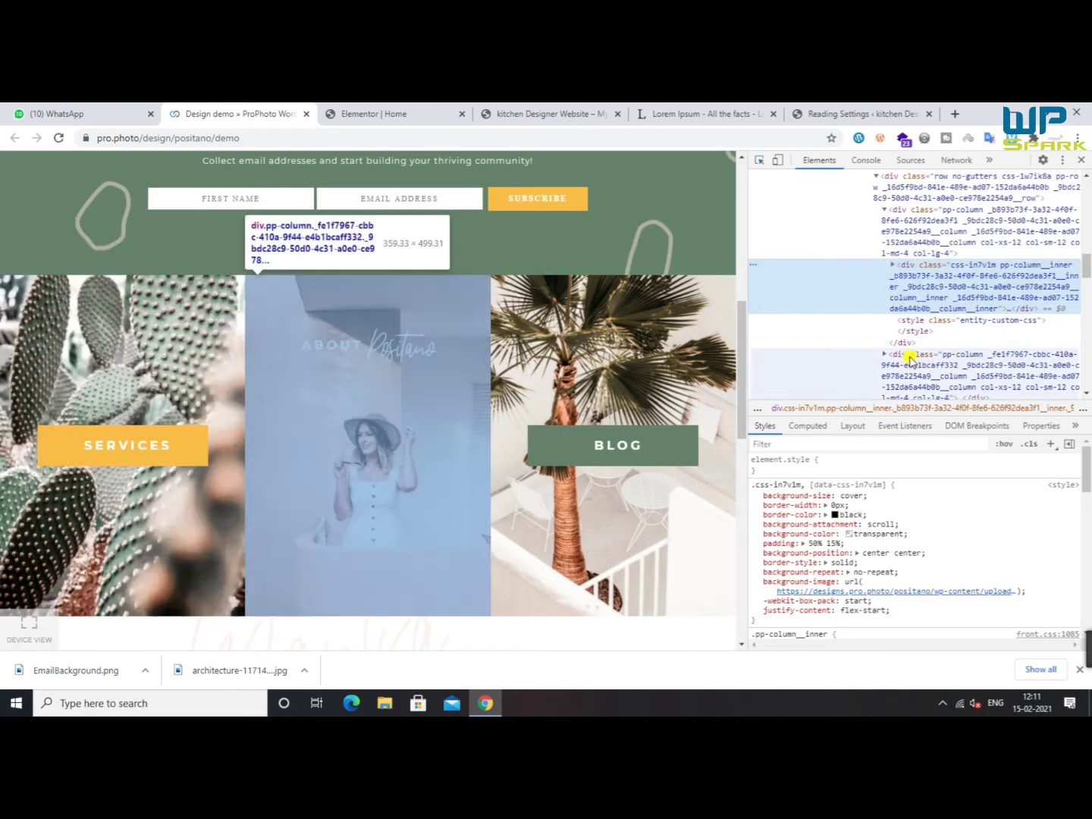
{"action": "right_click", "coordinate": [928, 569]}
{"action": "left_click", "coordinate": [948, 619]}
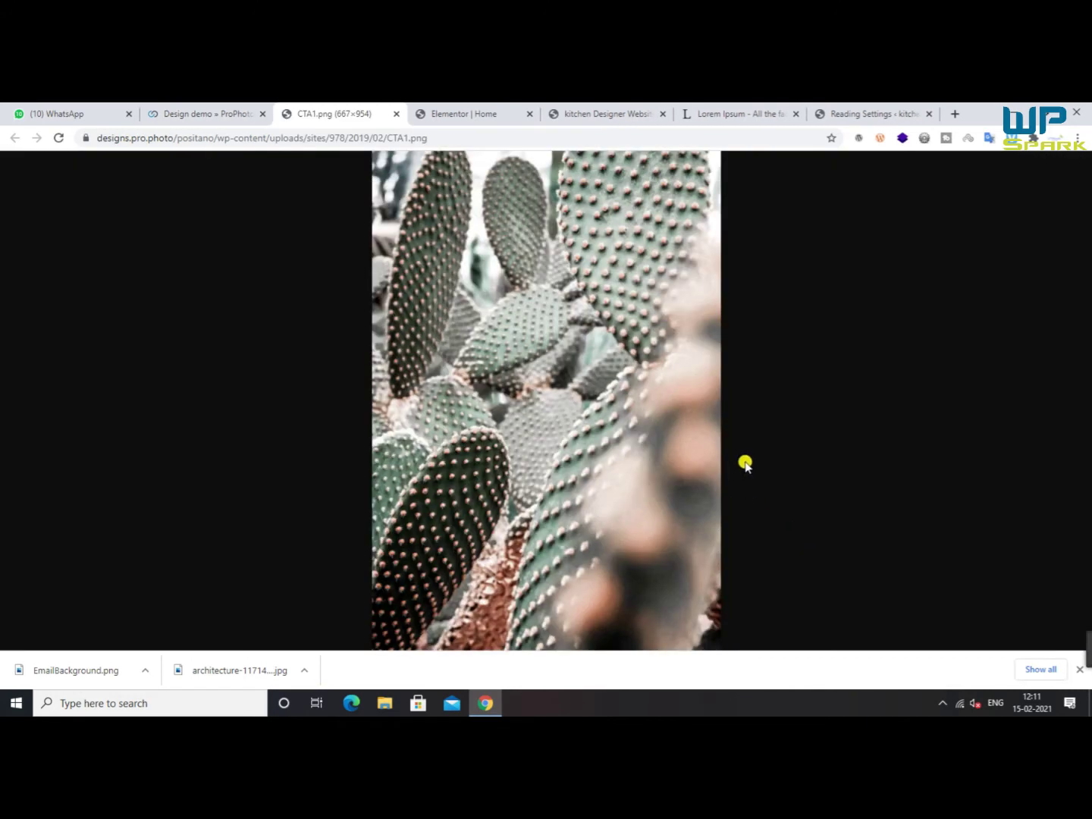
Save the cactus image to the Desktop as a PNG named CTA1 and close its tab
{"action": "right_click", "coordinate": [559, 331]}
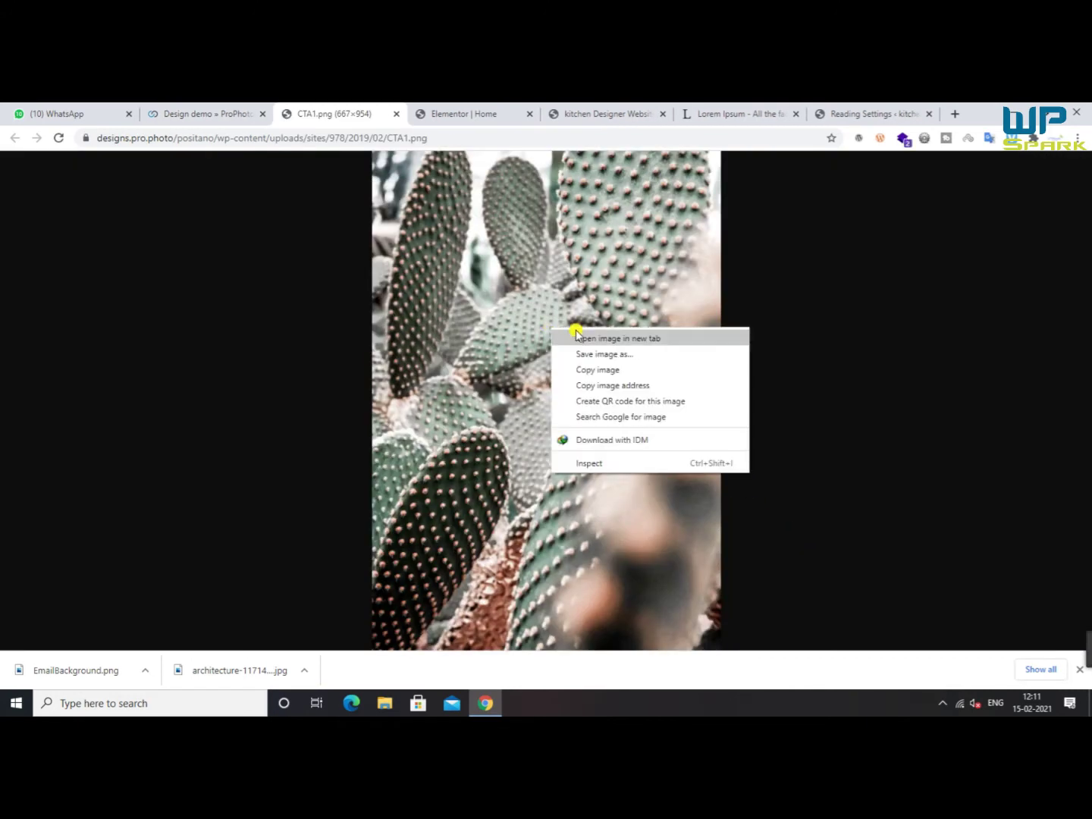
{"action": "left_click", "coordinate": [1081, 669]}
{"action": "right_click", "coordinate": [512, 312]}
{"action": "left_click", "coordinate": [538, 337]}
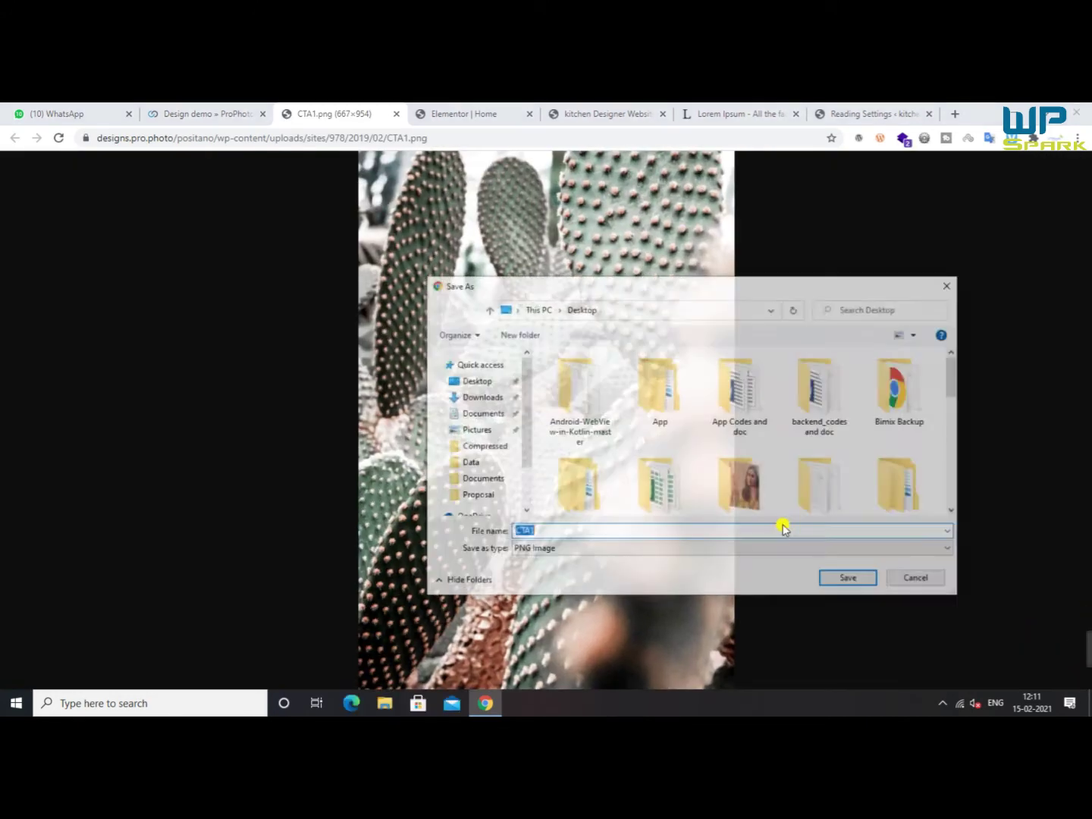
{"action": "left_click", "coordinate": [848, 577]}
{"action": "left_click", "coordinate": [395, 113]}
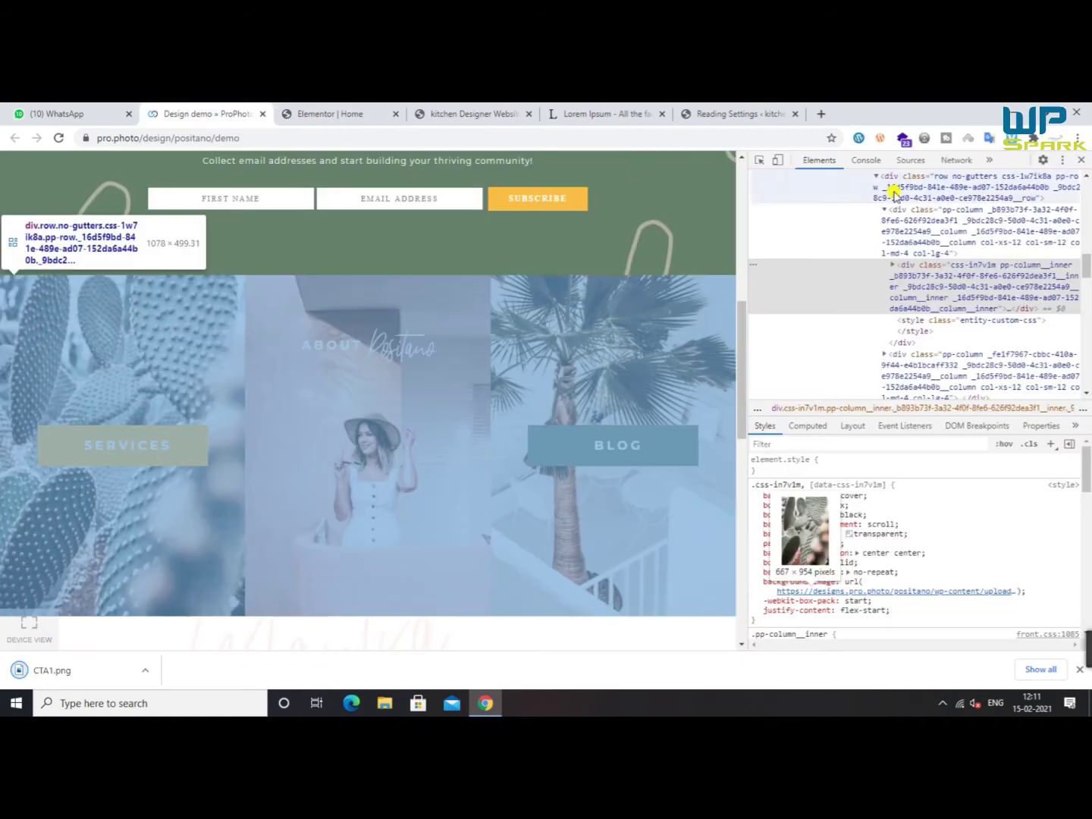
Open the demo page's About column background image in its own tab, save it as CTA2.png and close that tab
{"action": "left_click", "coordinate": [759, 160]}
{"action": "left_click", "coordinate": [281, 557]}
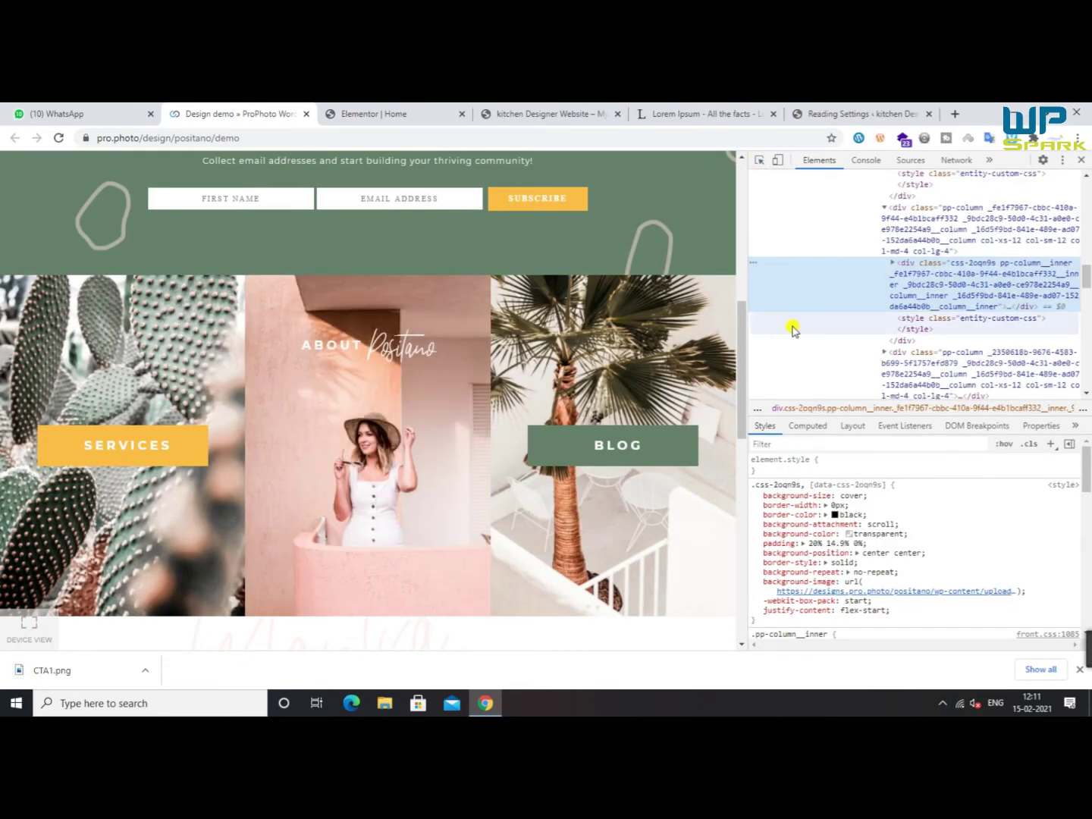
{"action": "right_click", "coordinate": [883, 591]}
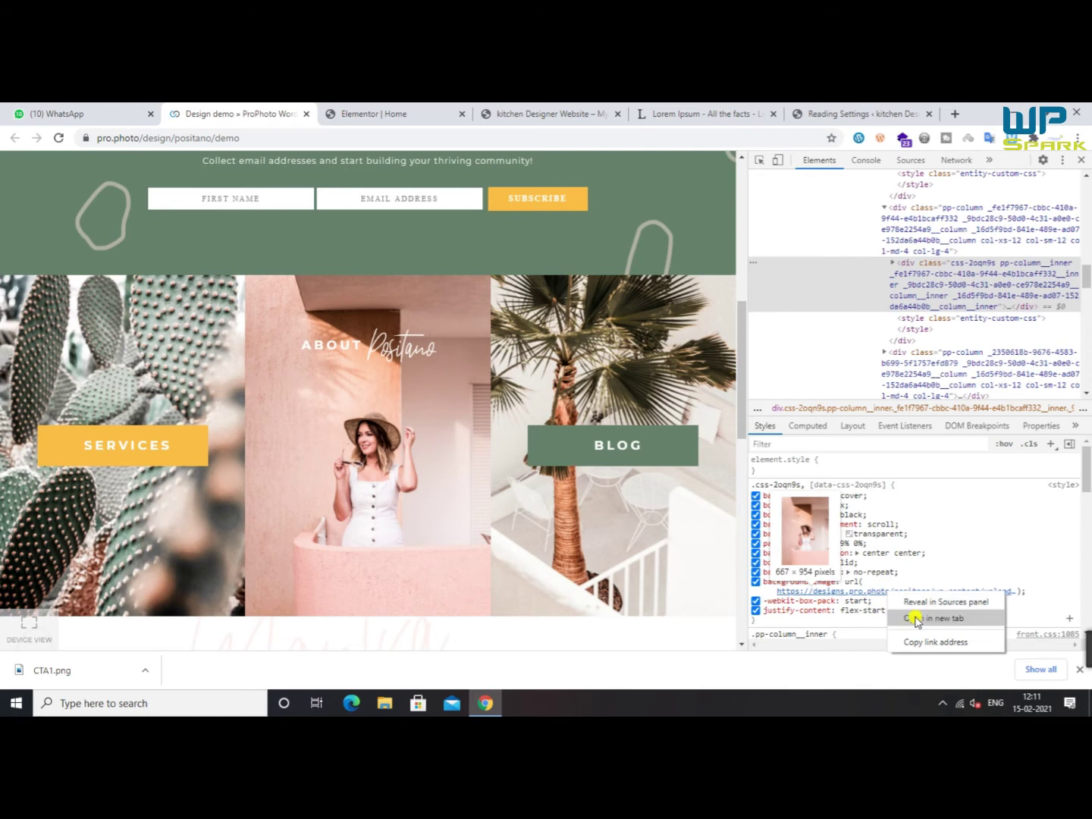
{"action": "left_click", "coordinate": [922, 617]}
{"action": "right_click", "coordinate": [481, 340]}
{"action": "left_click", "coordinate": [508, 363]}
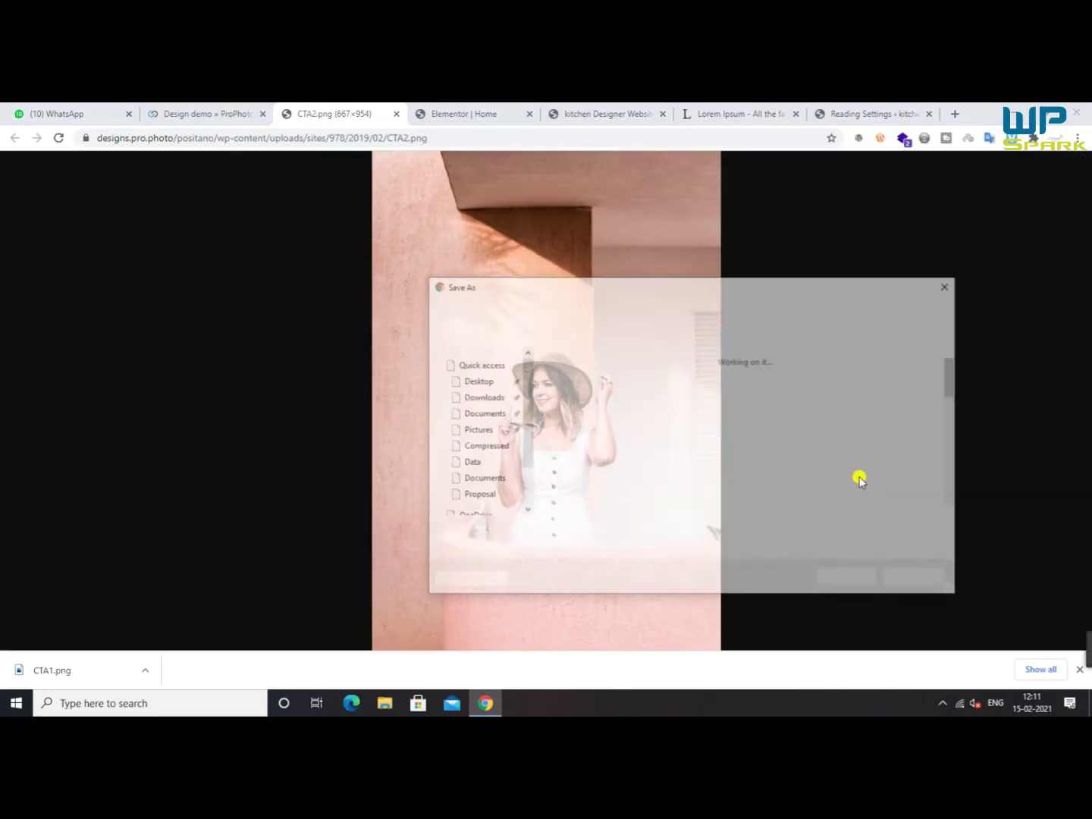
{"action": "left_click", "coordinate": [864, 578]}
{"action": "left_click", "coordinate": [396, 113]}
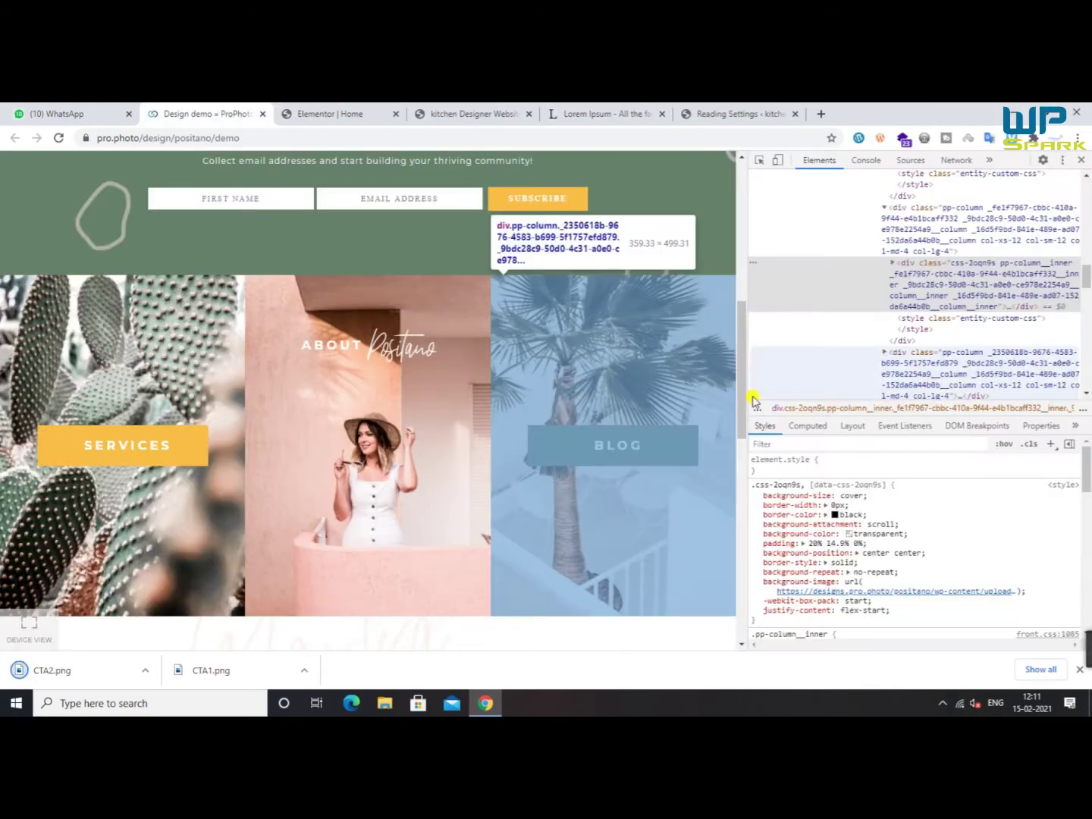
Open the Blog column's palm tree background image in its own tab, save it as CTA3.png and close that tab
{"action": "left_click", "coordinate": [598, 393]}
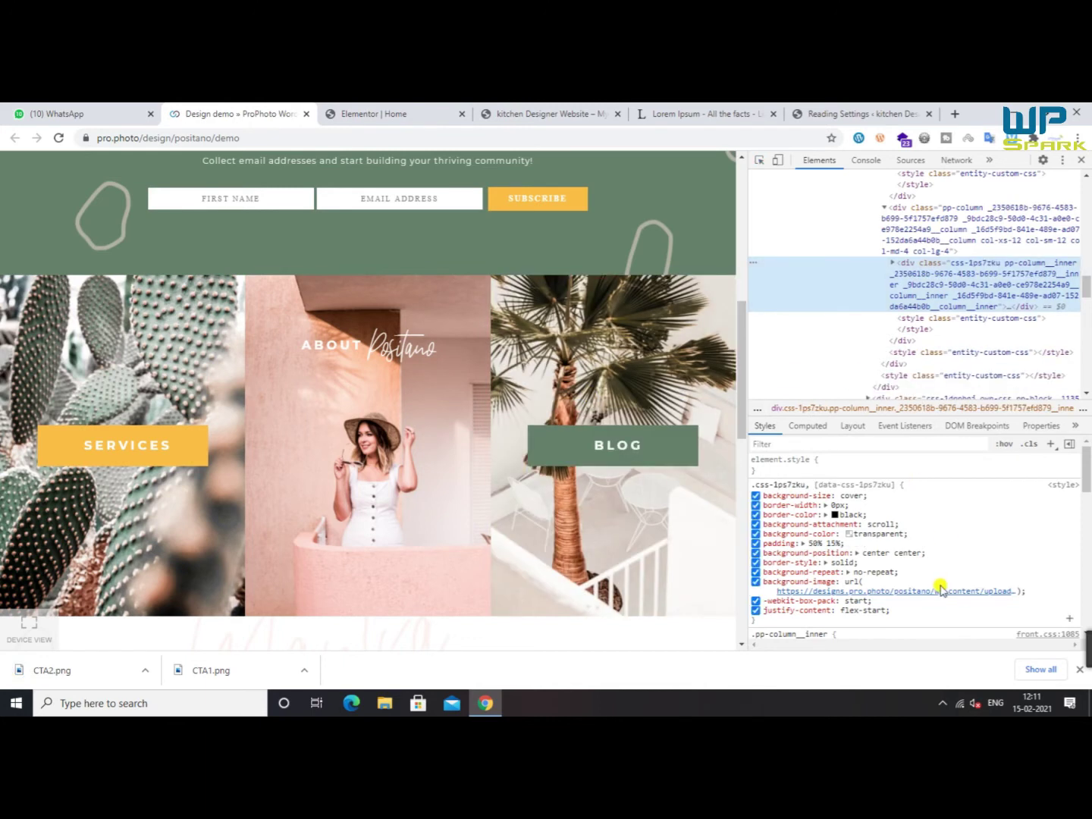
{"action": "right_click", "coordinate": [940, 590]}
{"action": "left_click", "coordinate": [968, 619]}
{"action": "right_click", "coordinate": [464, 292]}
{"action": "left_click", "coordinate": [516, 327]}
{"action": "left_click", "coordinate": [848, 579]}
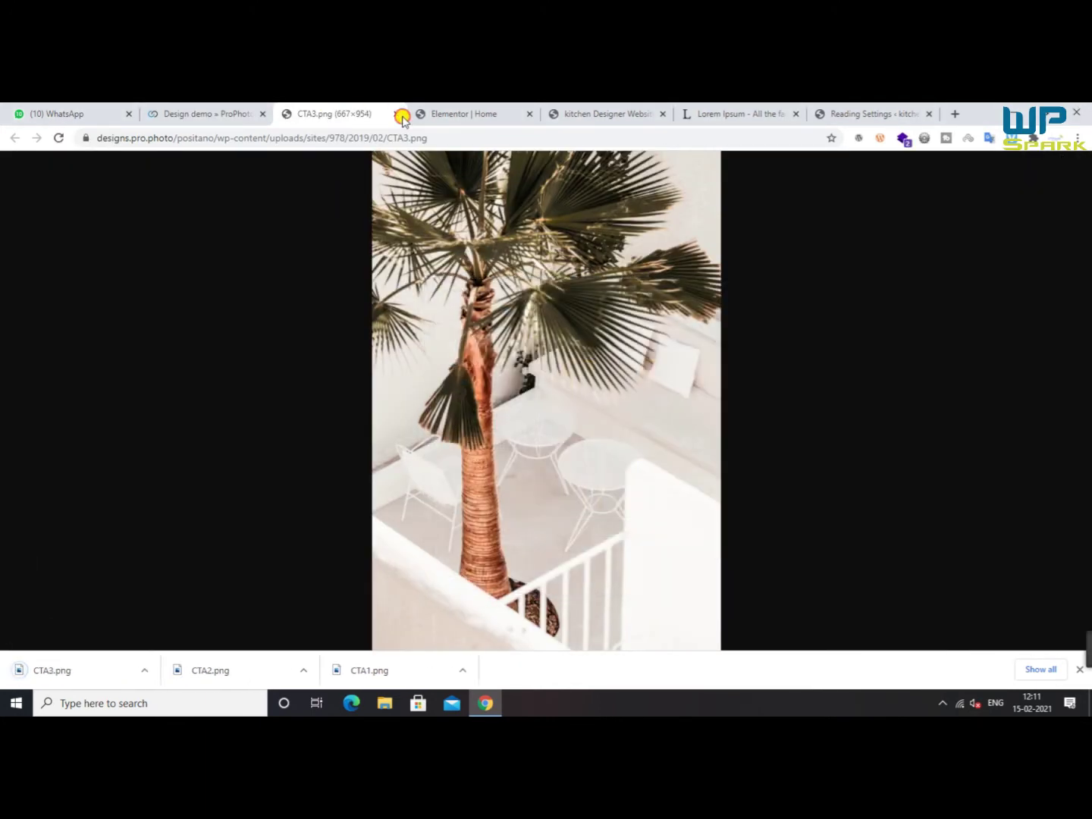
{"action": "left_click", "coordinate": [396, 114]}
Compare the demo site's signup and three-column sections with the page being built in Elementor
{"action": "left_click", "coordinate": [365, 113]}
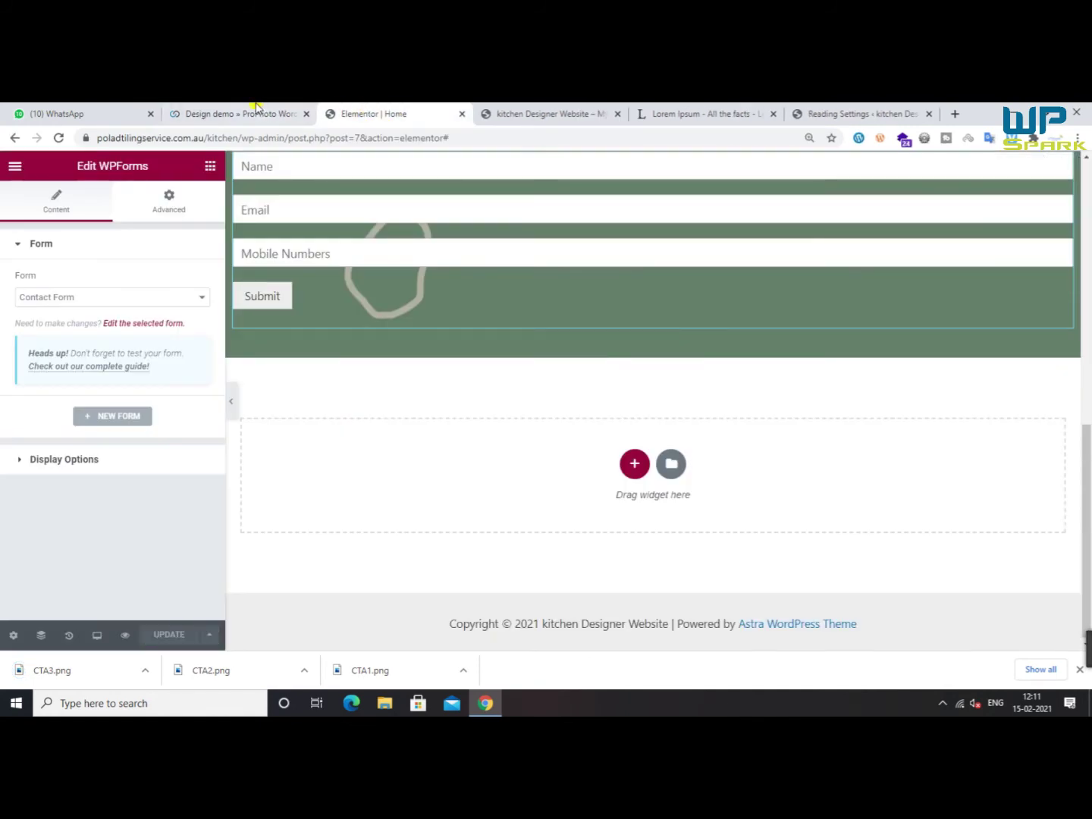
{"action": "left_click", "coordinate": [255, 106]}
{"action": "scroll", "coordinate": [467, 395], "scroll_direction": "down", "scroll_amount": 8}
{"action": "scroll", "coordinate": [468, 394], "scroll_direction": "up", "scroll_amount": 4}
{"action": "scroll", "coordinate": [467, 394], "scroll_direction": "down", "scroll_amount": 5}
{"action": "scroll", "coordinate": [467, 395], "scroll_direction": "up", "scroll_amount": 4}
{"action": "left_click", "coordinate": [372, 114]}
{"action": "scroll", "coordinate": [715, 485], "scroll_direction": "up", "scroll_amount": 4}
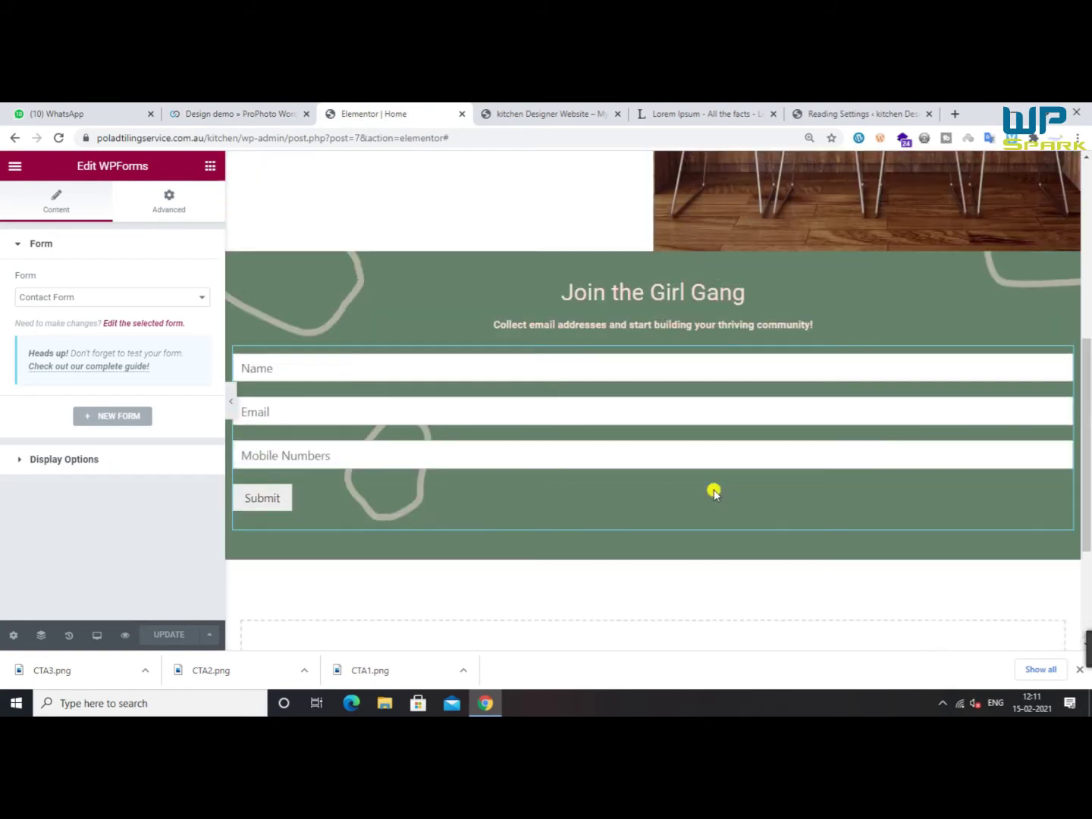
{"action": "right_click", "coordinate": [654, 244]}
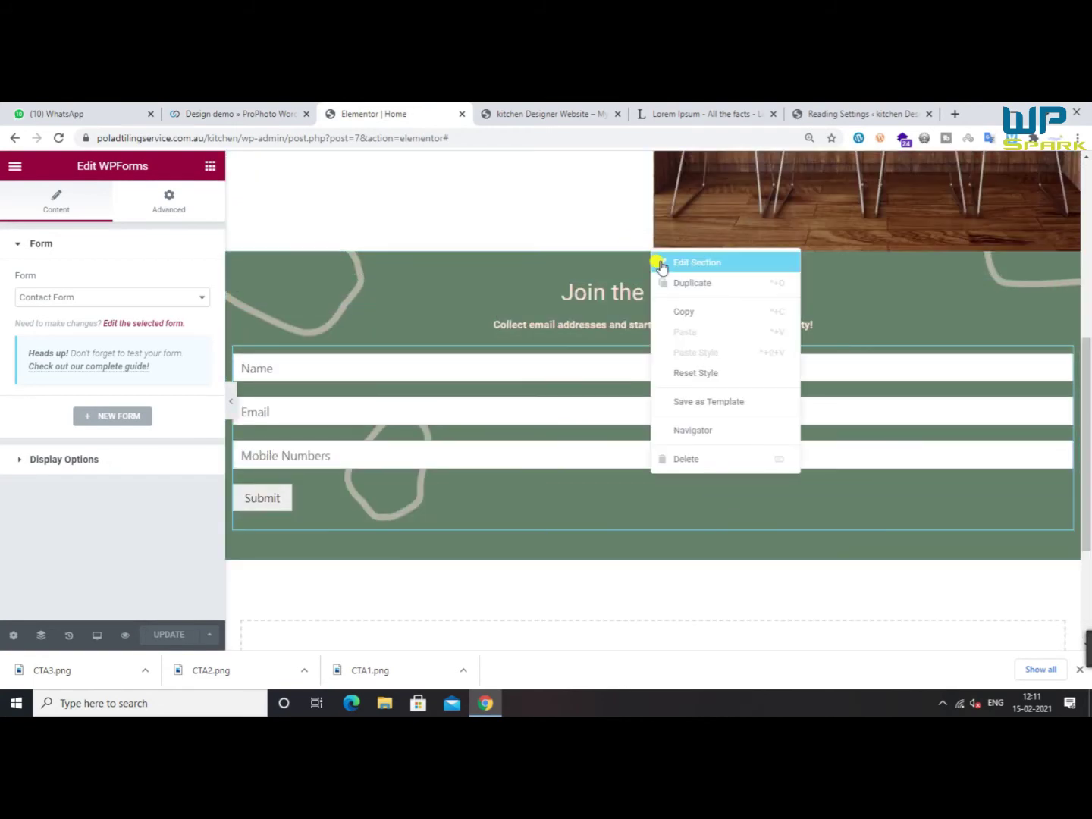
{"action": "left_click", "coordinate": [227, 113]}
{"action": "scroll", "coordinate": [387, 243], "scroll_direction": "up", "scroll_amount": 8}
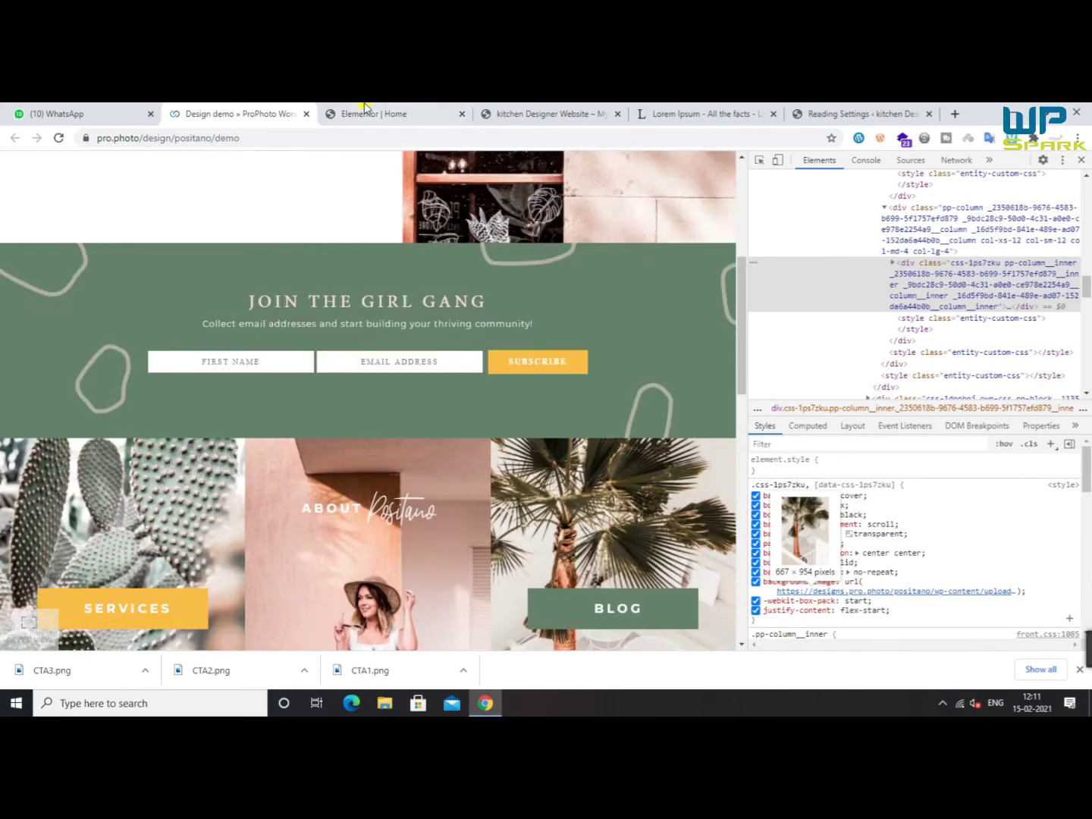
{"action": "left_click", "coordinate": [366, 107]}
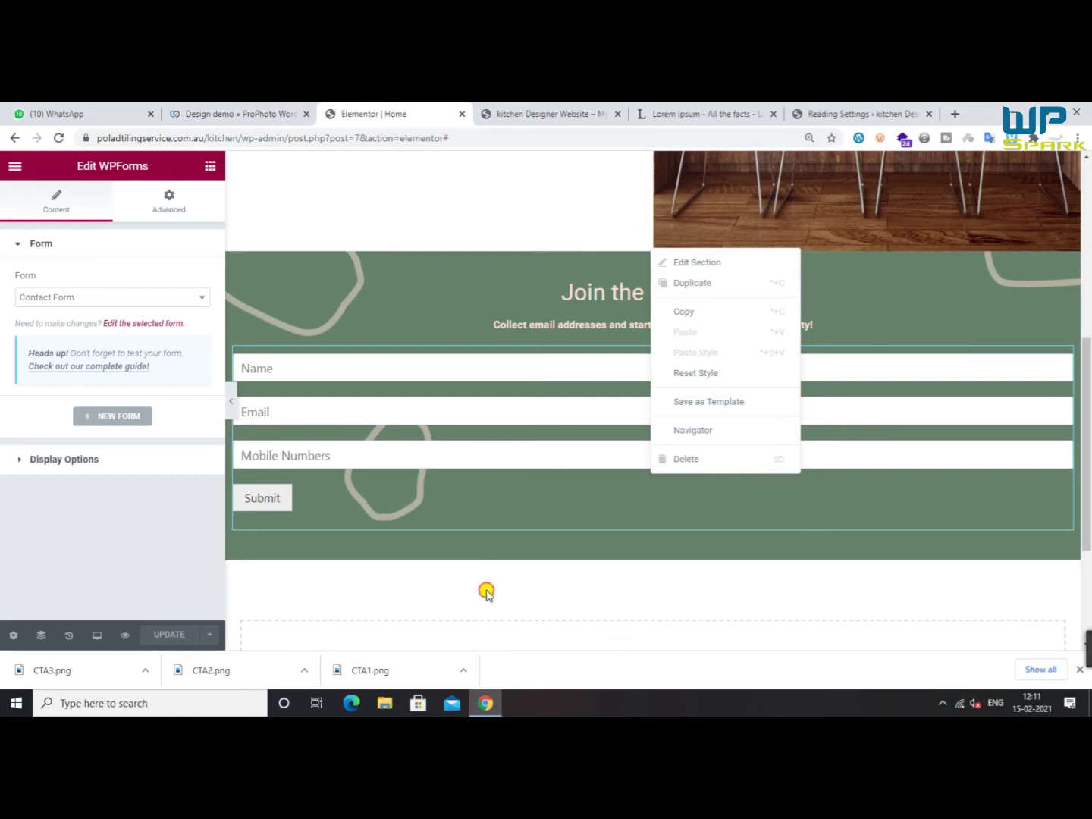
Add a new section with three equal columns below the signup section
{"action": "scroll", "coordinate": [660, 561], "scroll_direction": "down", "scroll_amount": 3}
{"action": "left_click", "coordinate": [632, 462]}
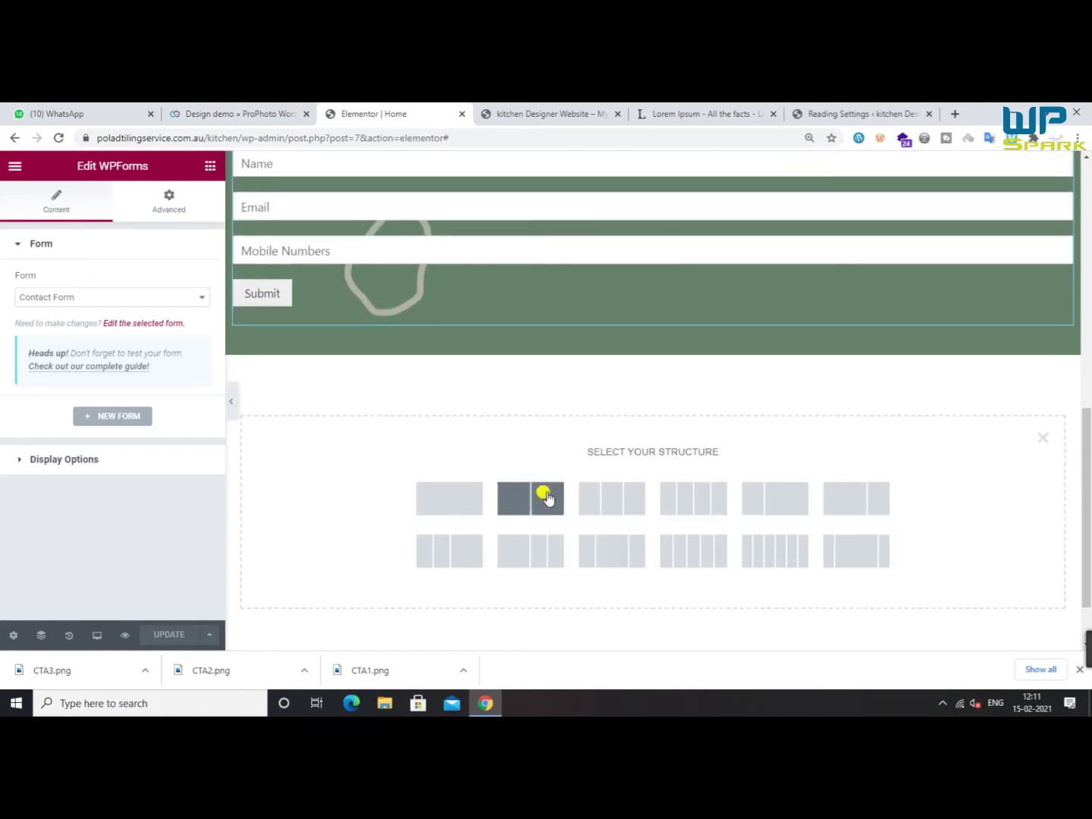
{"action": "left_click", "coordinate": [596, 494]}
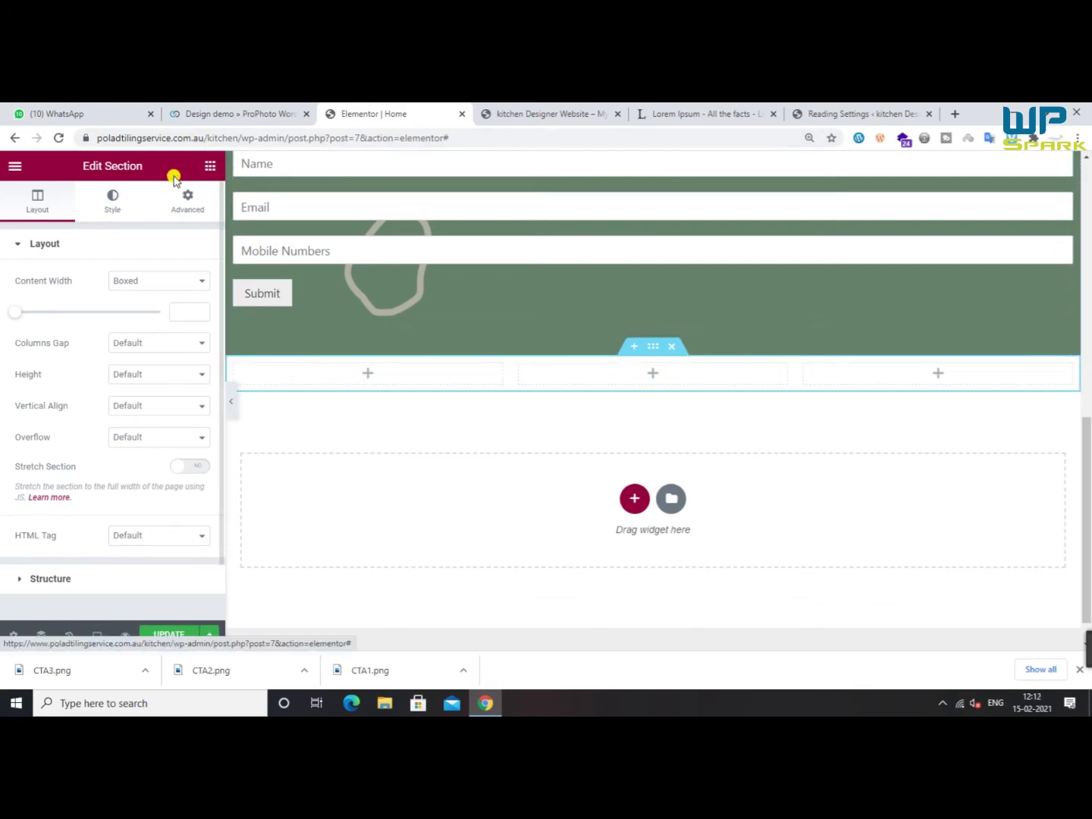
Give the first column a Classic background and upload CTA1.png, CTA2.png and CTA3.png through its image picker
{"action": "left_click", "coordinate": [113, 201]}
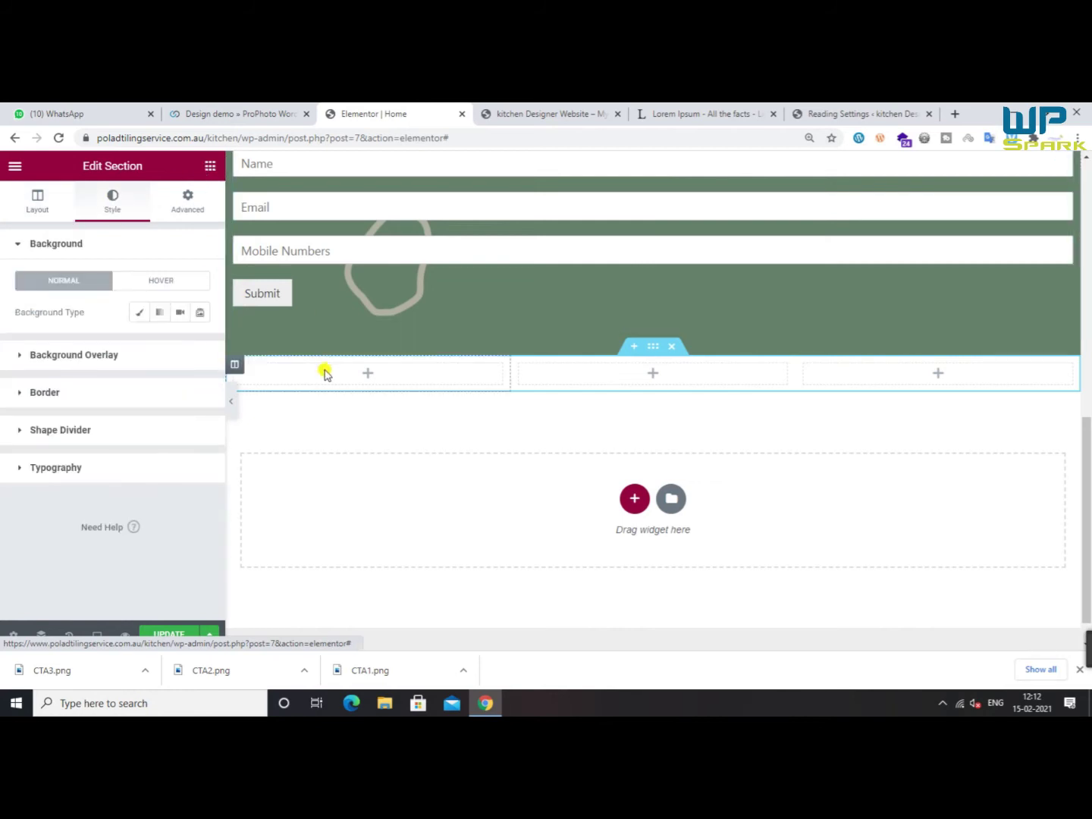
{"action": "left_click", "coordinate": [235, 366]}
{"action": "left_click", "coordinate": [118, 212]}
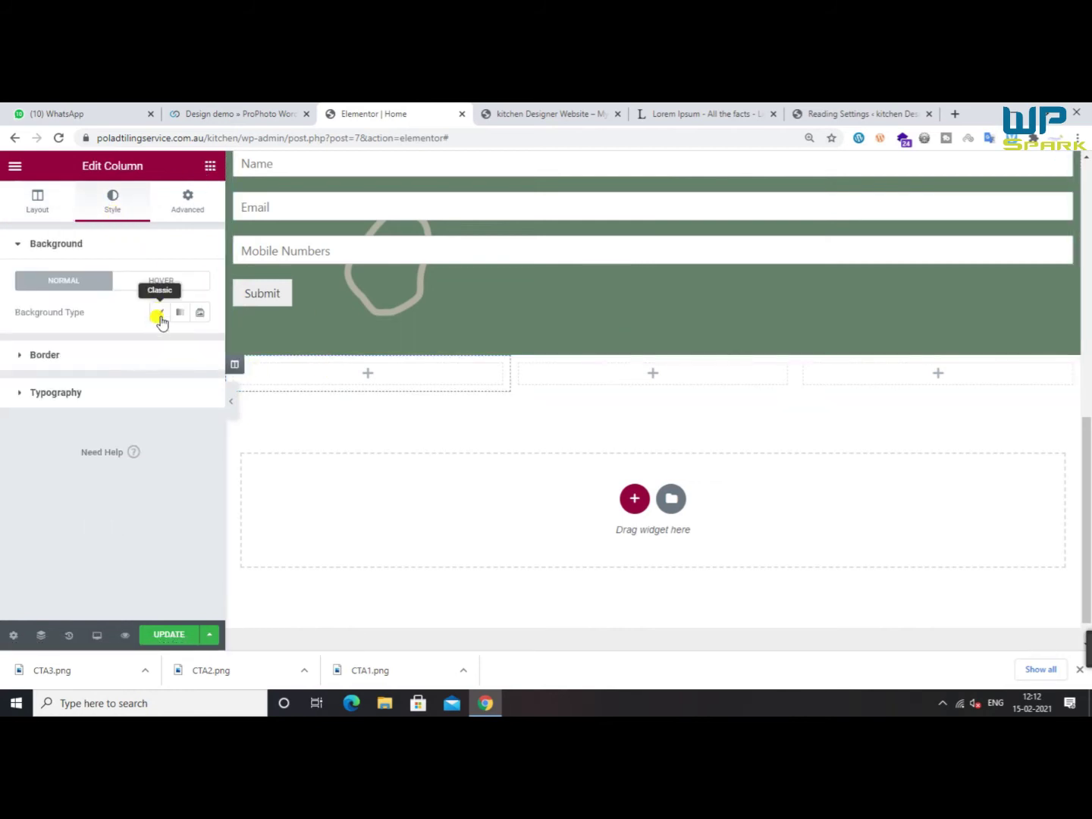
{"action": "left_click", "coordinate": [159, 311]}
{"action": "left_click", "coordinate": [98, 431]}
{"action": "left_click_drag", "start_coordinate": [379, 669], "coordinate": [289, 455]}
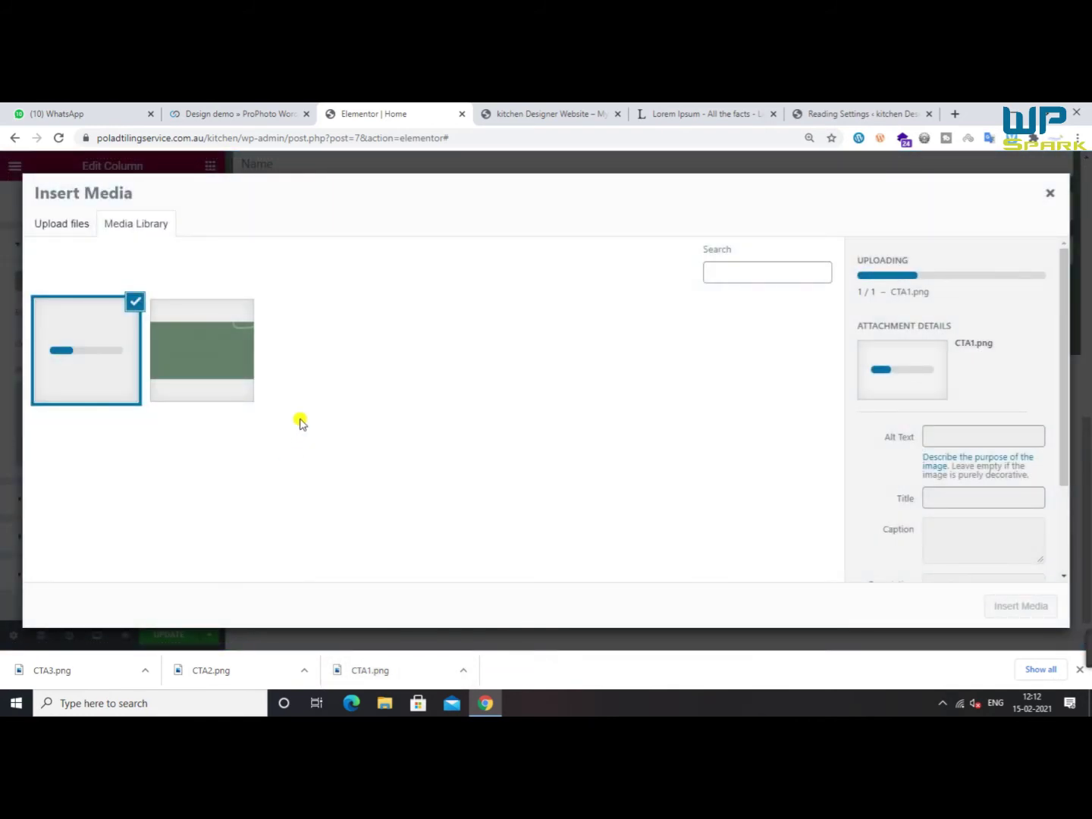
{"action": "left_click_drag", "start_coordinate": [278, 672], "coordinate": [177, 487]}
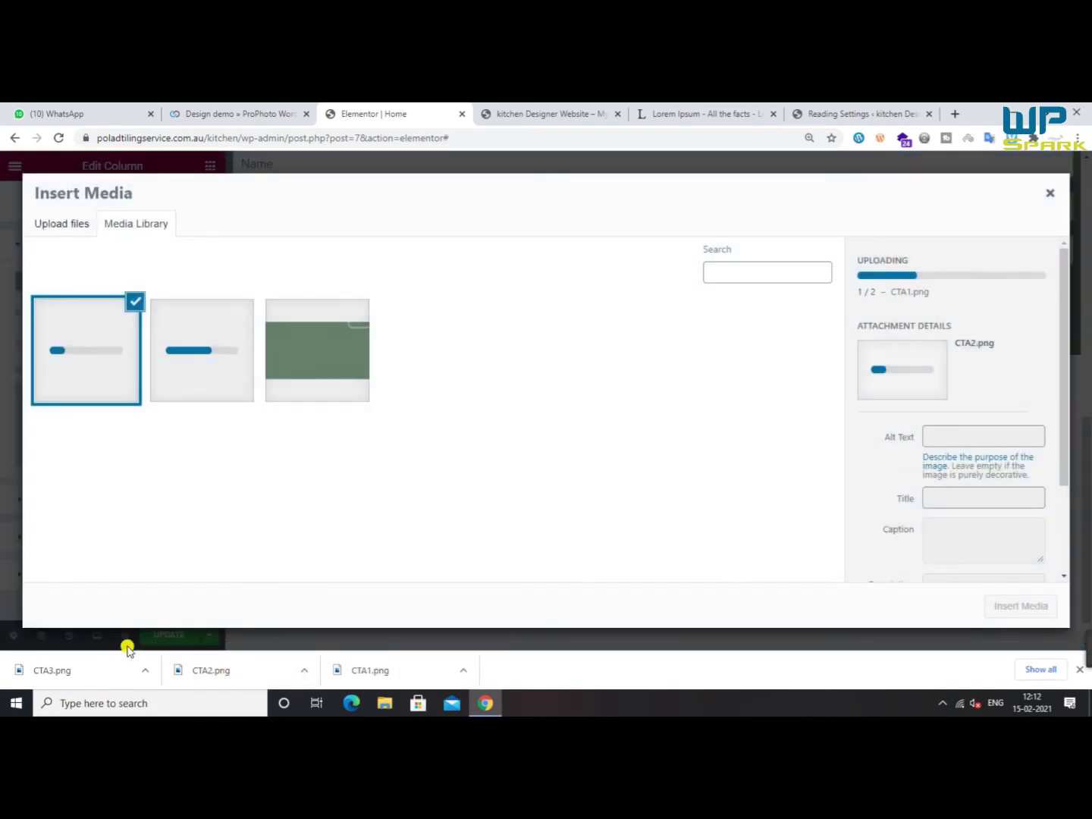
{"action": "left_click_drag", "start_coordinate": [126, 663], "coordinate": [134, 468]}
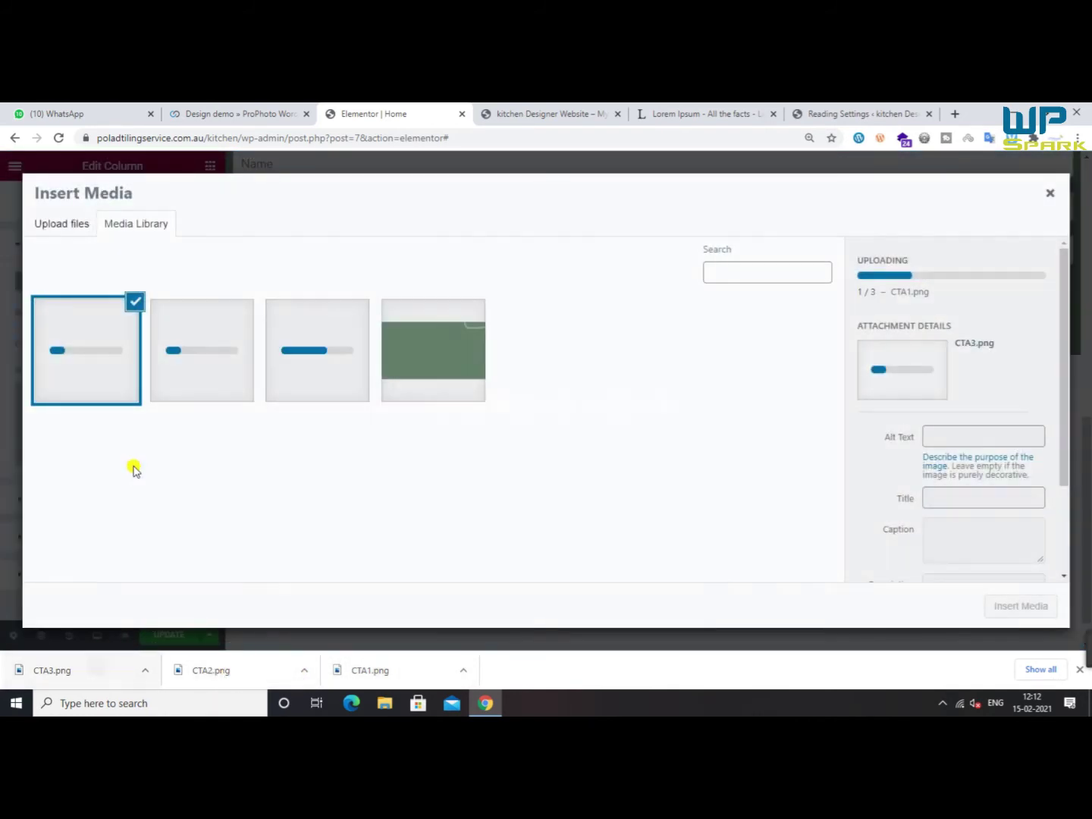
Insert the cactus image CTA1.png as the first column's background and reopen that column's style settings
{"action": "left_click", "coordinate": [1076, 667]}
{"action": "left_click", "coordinate": [343, 351]}
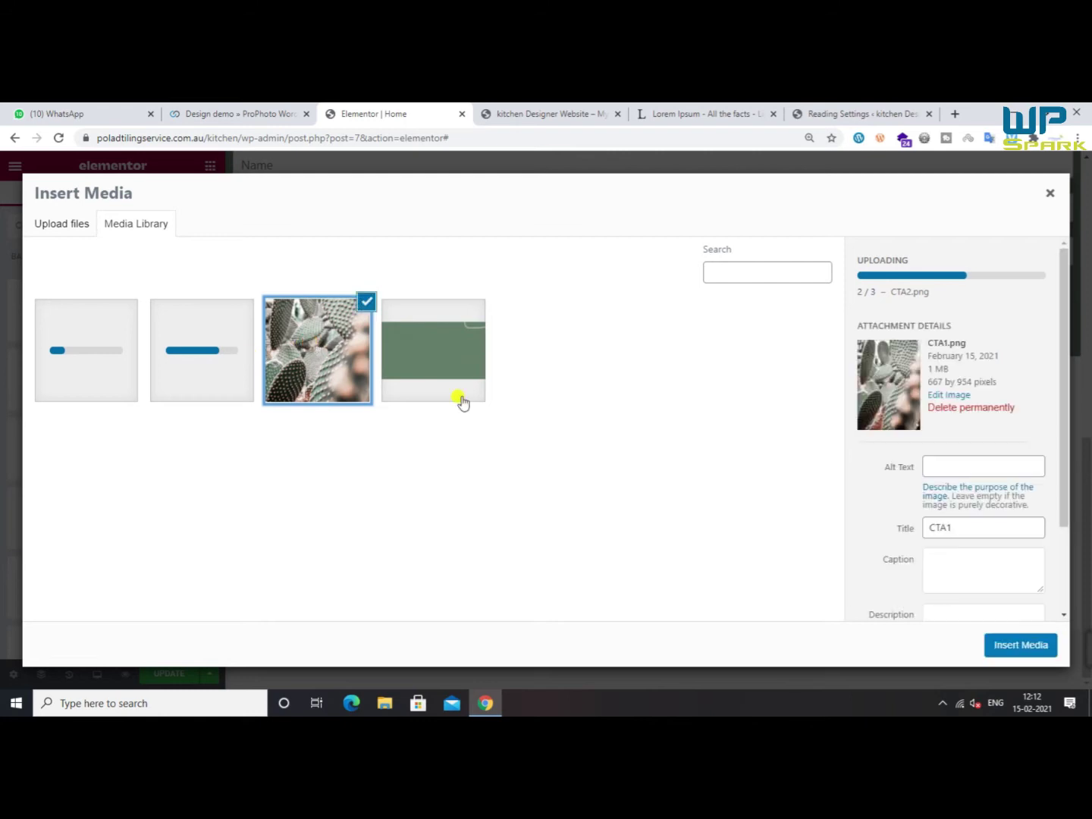
{"action": "left_click", "coordinate": [1021, 645]}
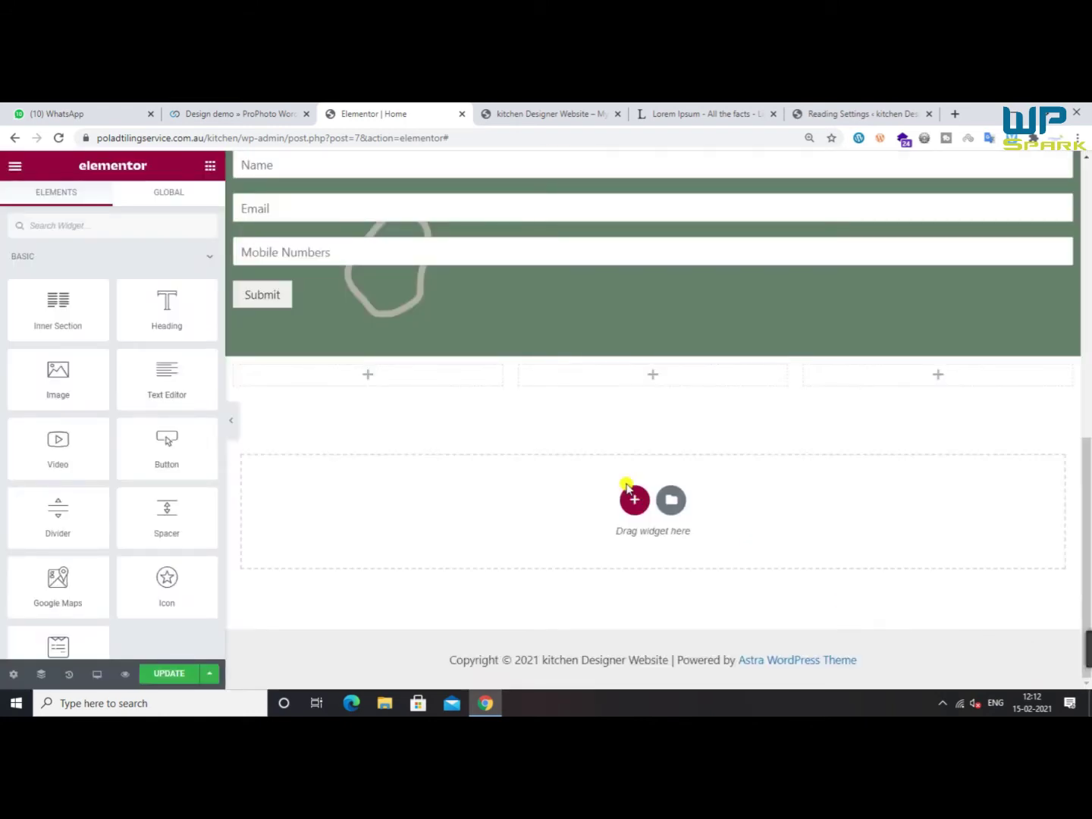
{"action": "left_click", "coordinate": [236, 367]}
{"action": "left_click", "coordinate": [210, 166]}
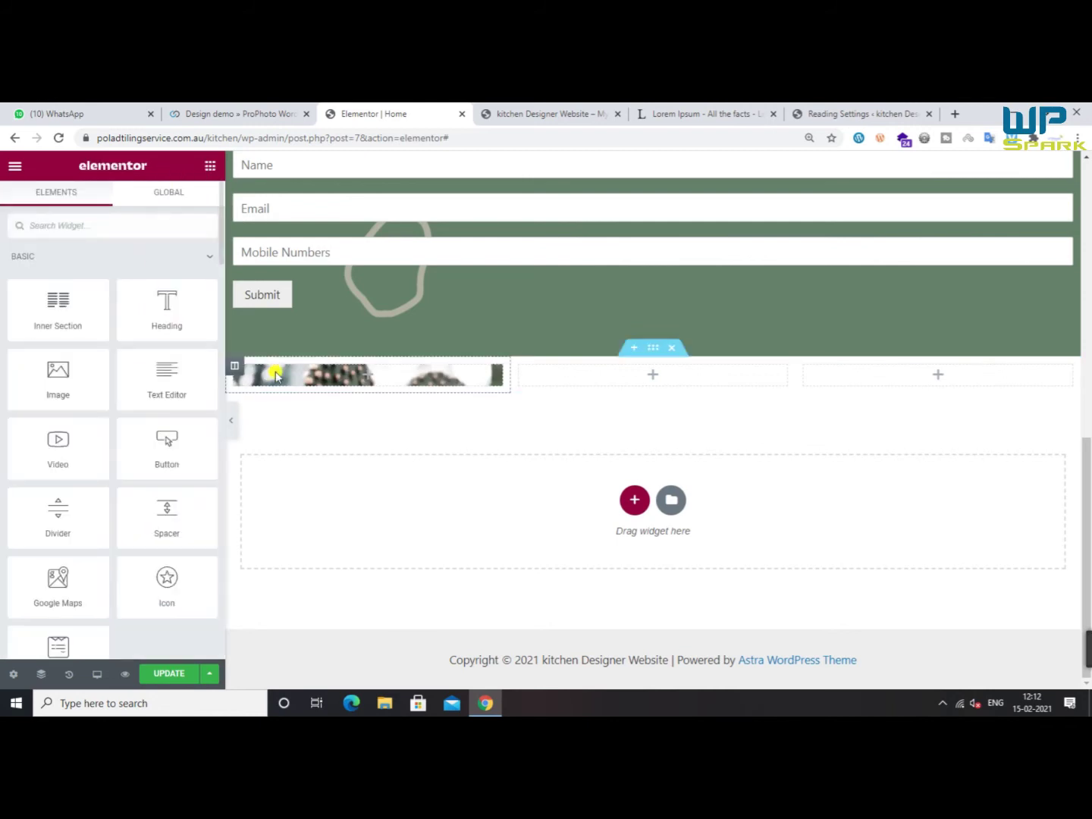
{"action": "left_click", "coordinate": [235, 366]}
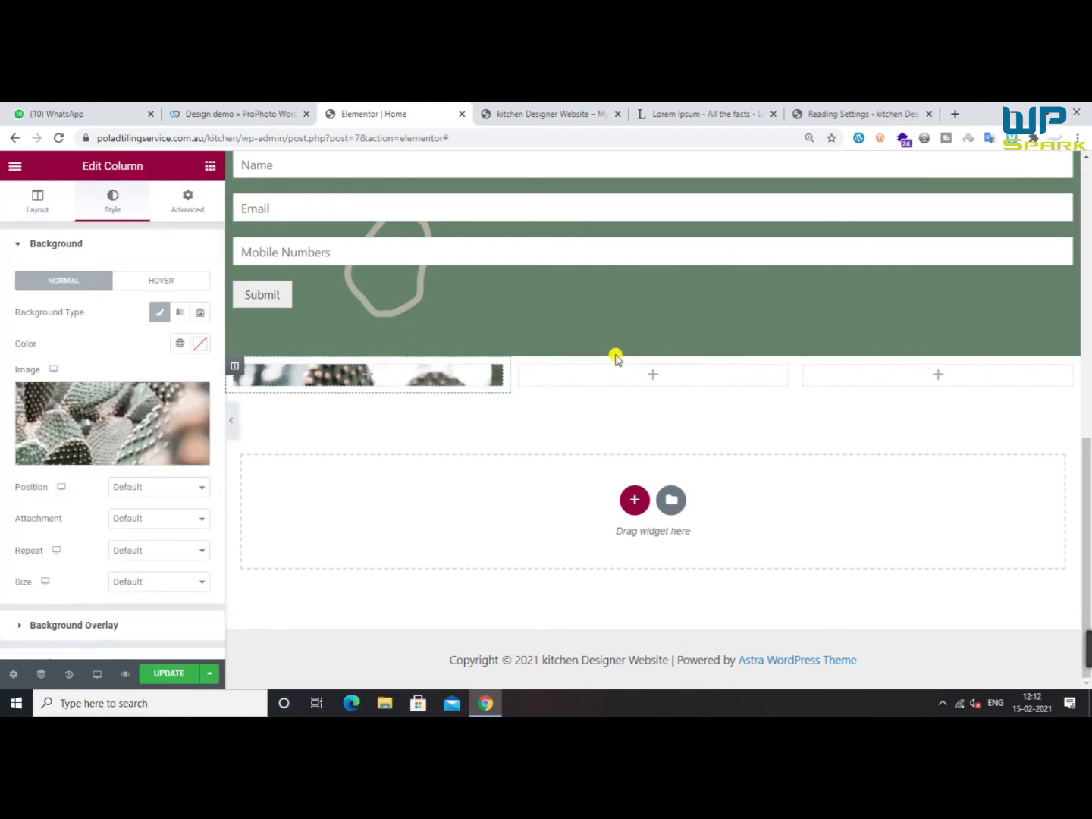
Set the three-column section's content width to Full Width and adjust its columns gap
{"action": "left_click", "coordinate": [654, 349]}
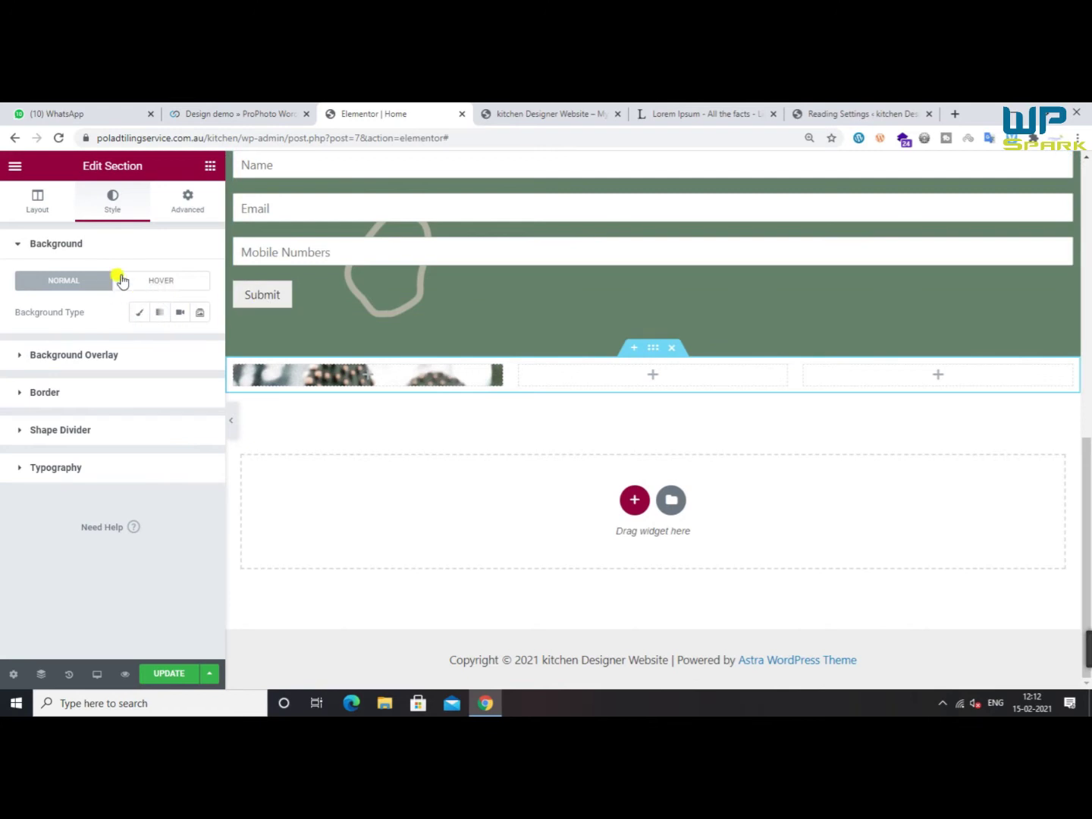
{"action": "left_click", "coordinate": [167, 283]}
{"action": "left_click", "coordinate": [152, 310]}
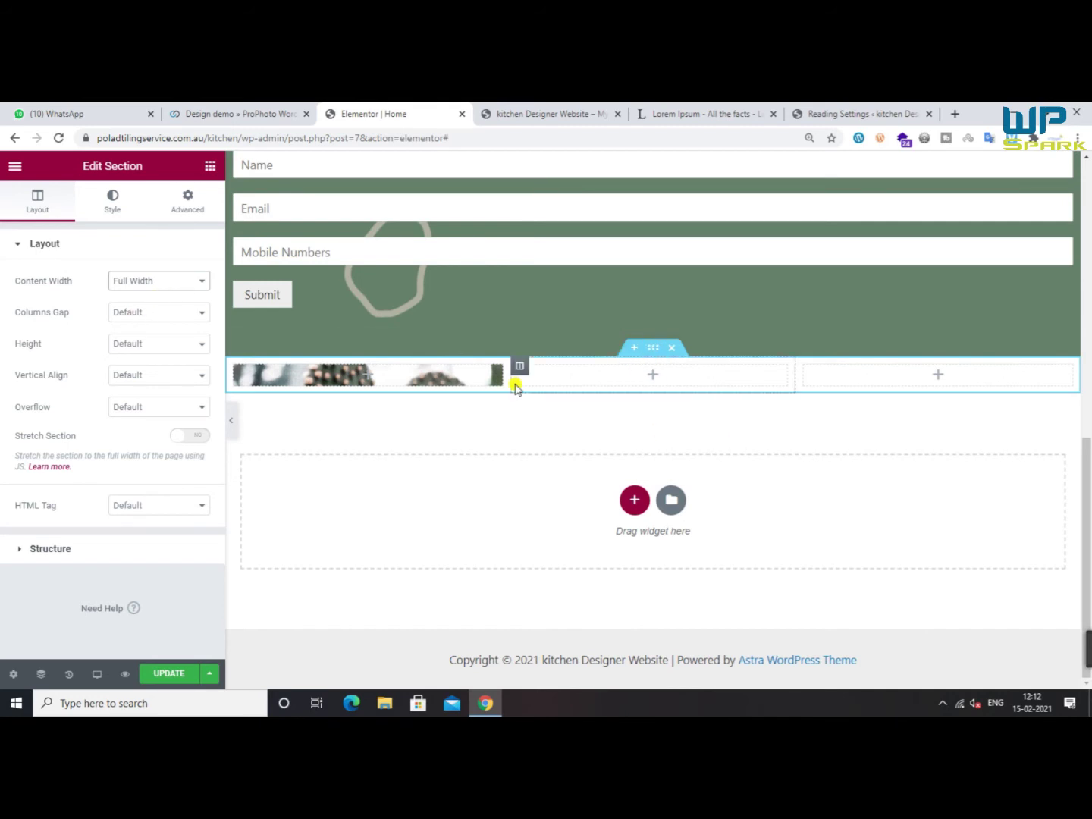
{"action": "left_click", "coordinate": [168, 281]}
{"action": "left_click", "coordinate": [151, 297]}
{"action": "left_click", "coordinate": [154, 281]}
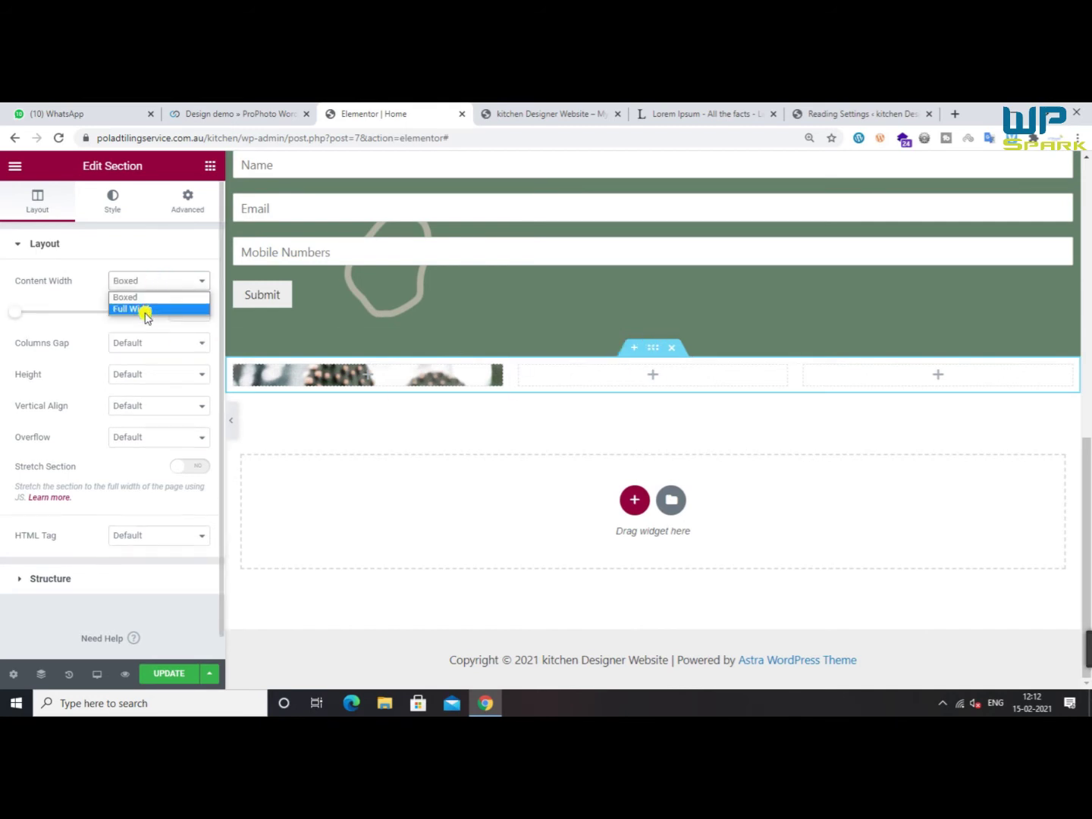
{"action": "left_click", "coordinate": [147, 309]}
{"action": "left_click", "coordinate": [132, 347]}
{"action": "left_click", "coordinate": [148, 312]}
{"action": "left_click", "coordinate": [139, 342]}
{"action": "left_click", "coordinate": [323, 376]}
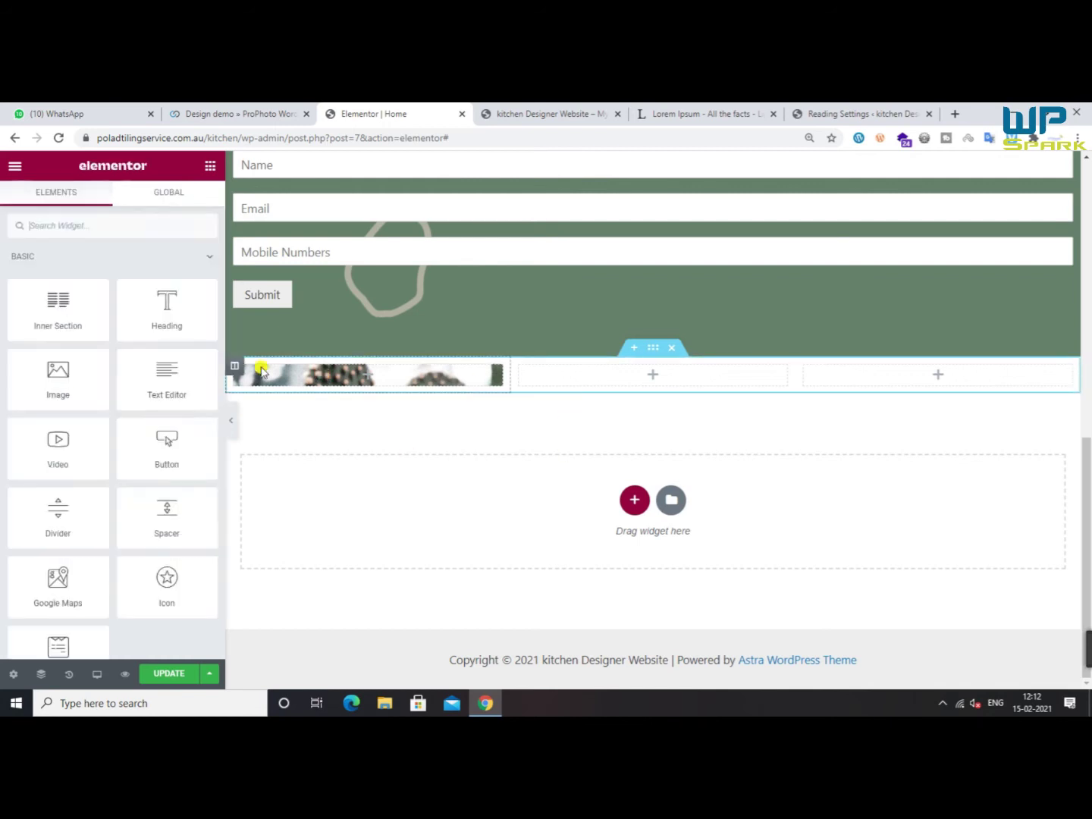
{"action": "scroll", "coordinate": [195, 451], "scroll_direction": "down", "scroll_amount": 3}
{"action": "scroll", "coordinate": [176, 431], "scroll_direction": "up", "scroll_amount": 2}
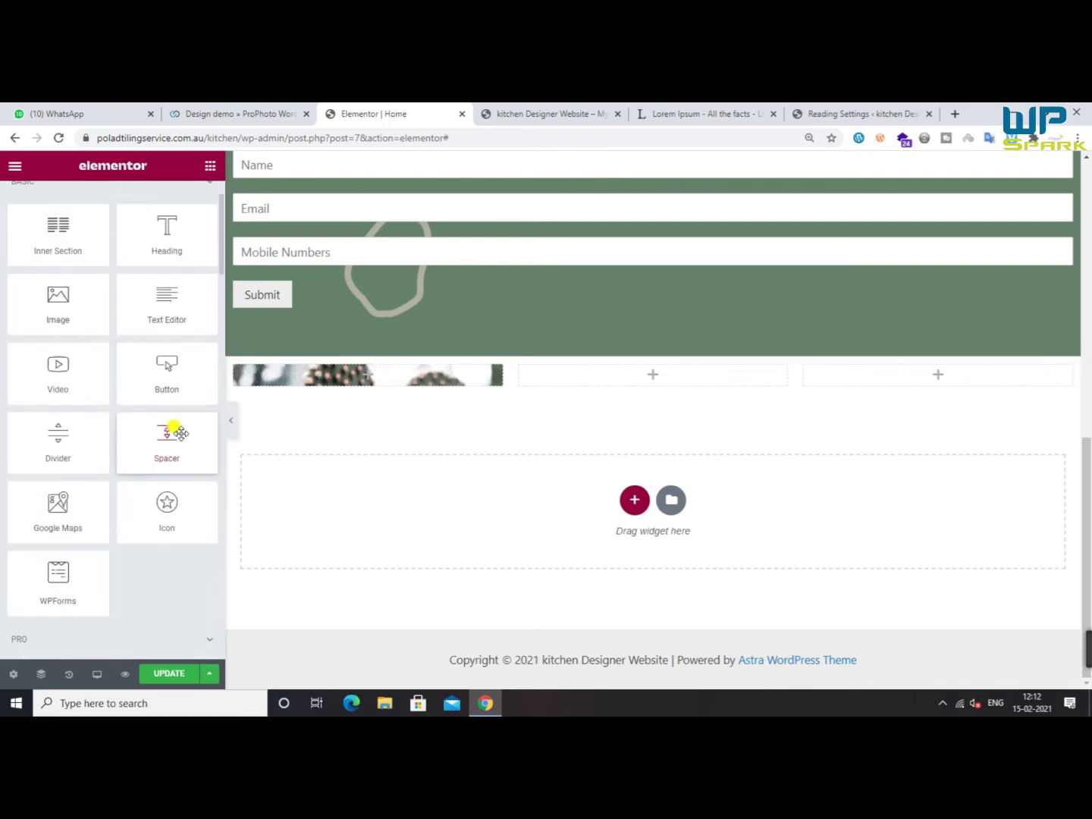
{"action": "scroll", "coordinate": [161, 341], "scroll_direction": "up", "scroll_amount": 1}
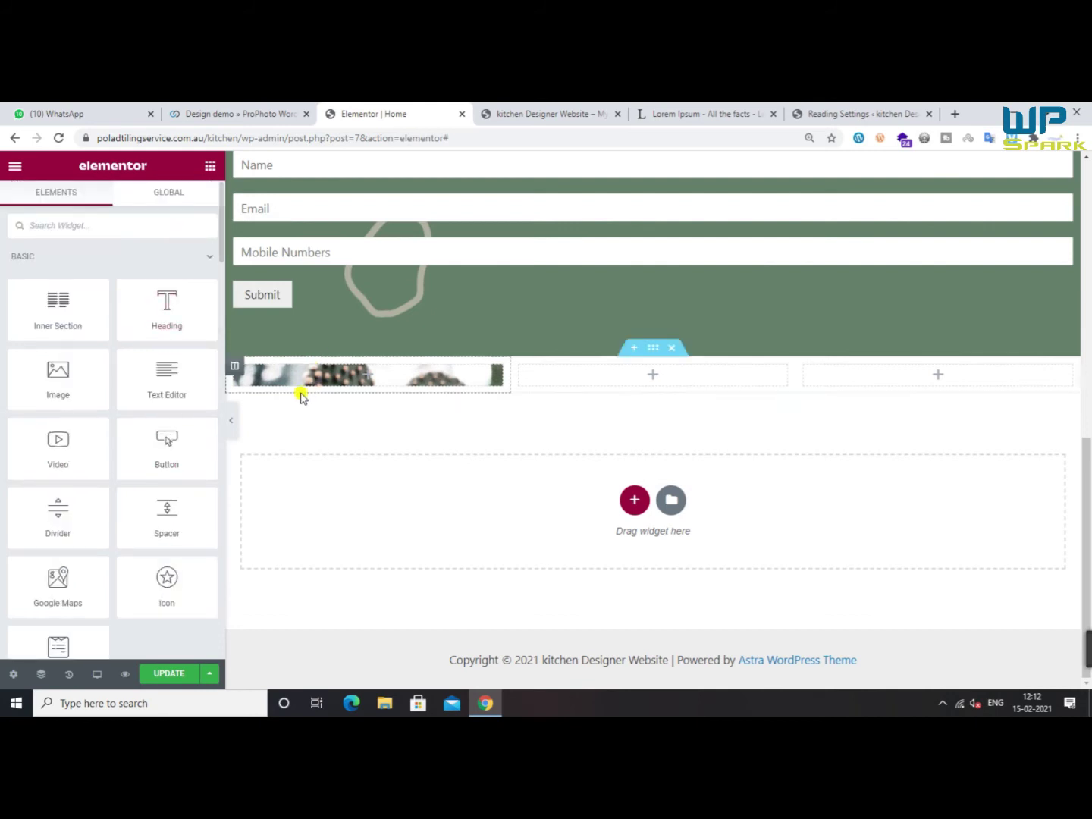
Unlink the cactus column's padding values and set its top and bottom padding to 150 px, keeping the sides at 0
{"action": "left_click", "coordinate": [233, 372]}
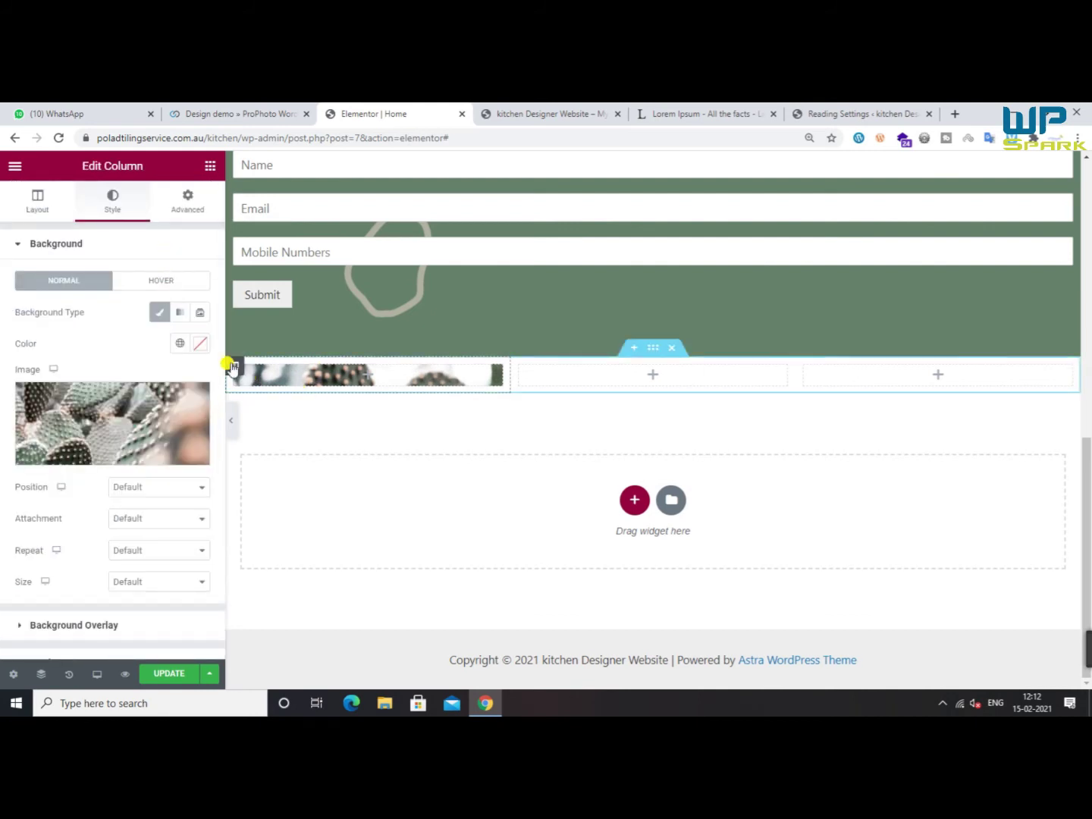
{"action": "left_click", "coordinate": [186, 202]}
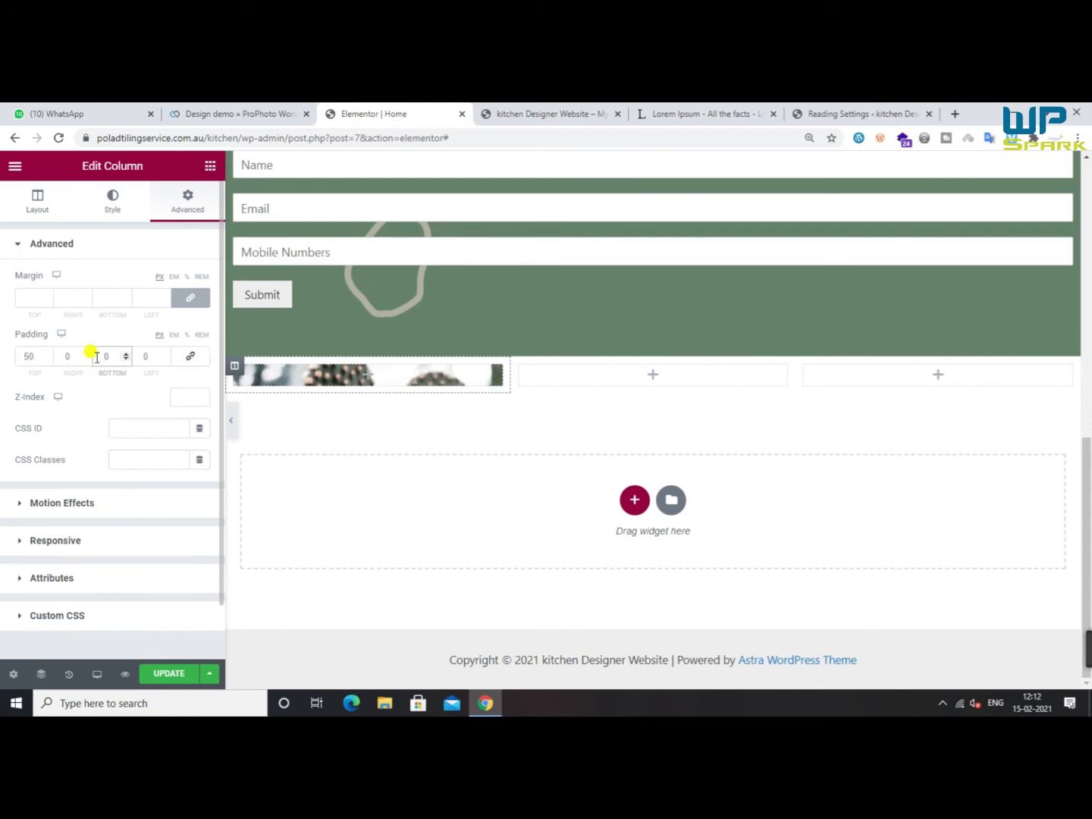
{"action": "key", "text": "F12"}
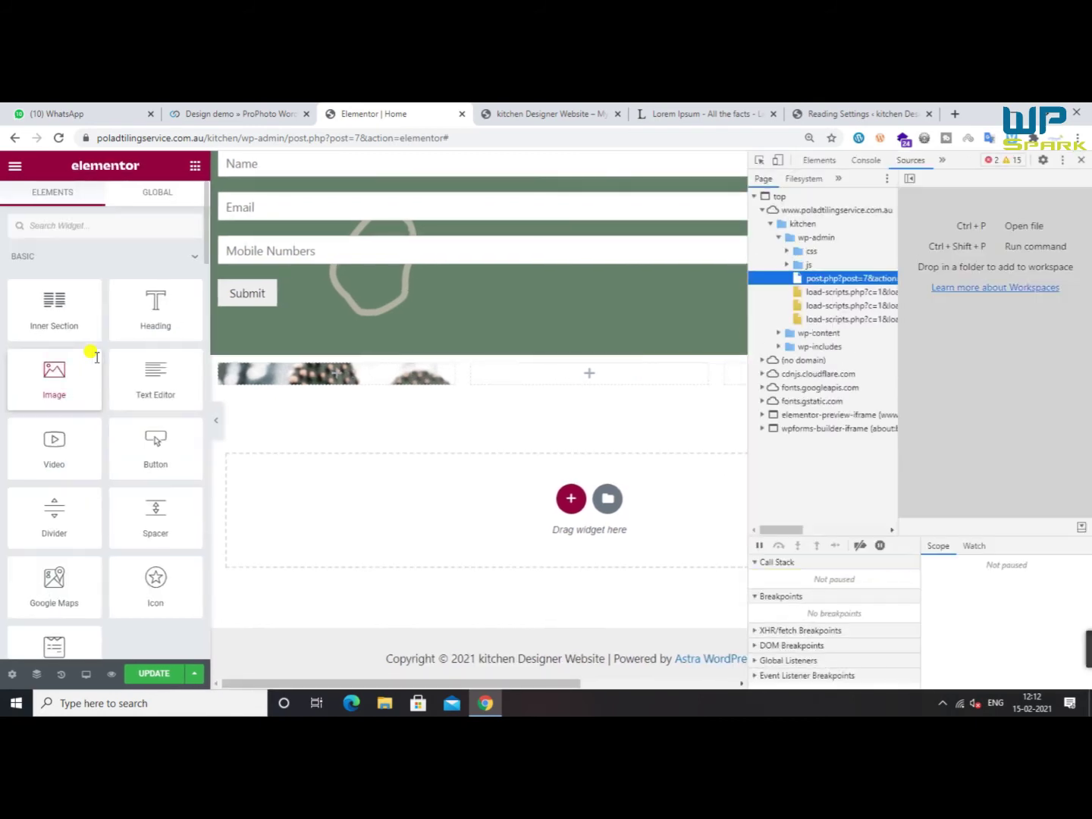
{"action": "left_click", "coordinate": [1081, 160]}
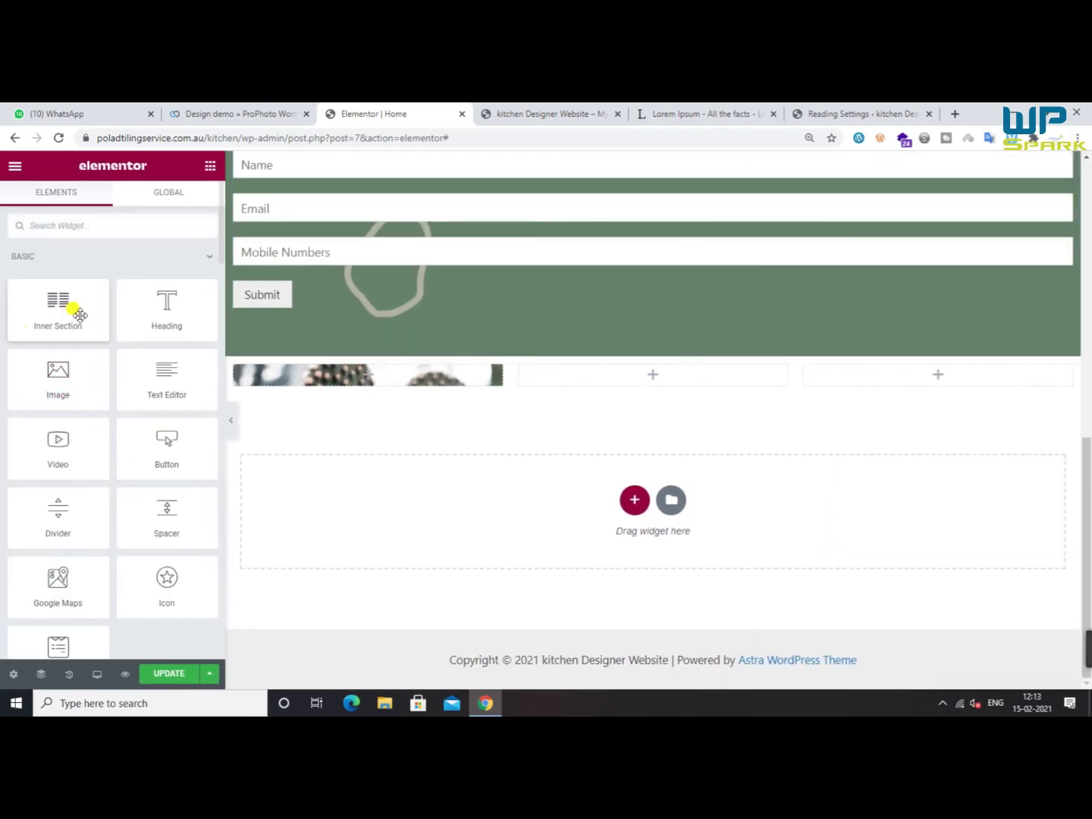
{"action": "left_click", "coordinate": [231, 365]}
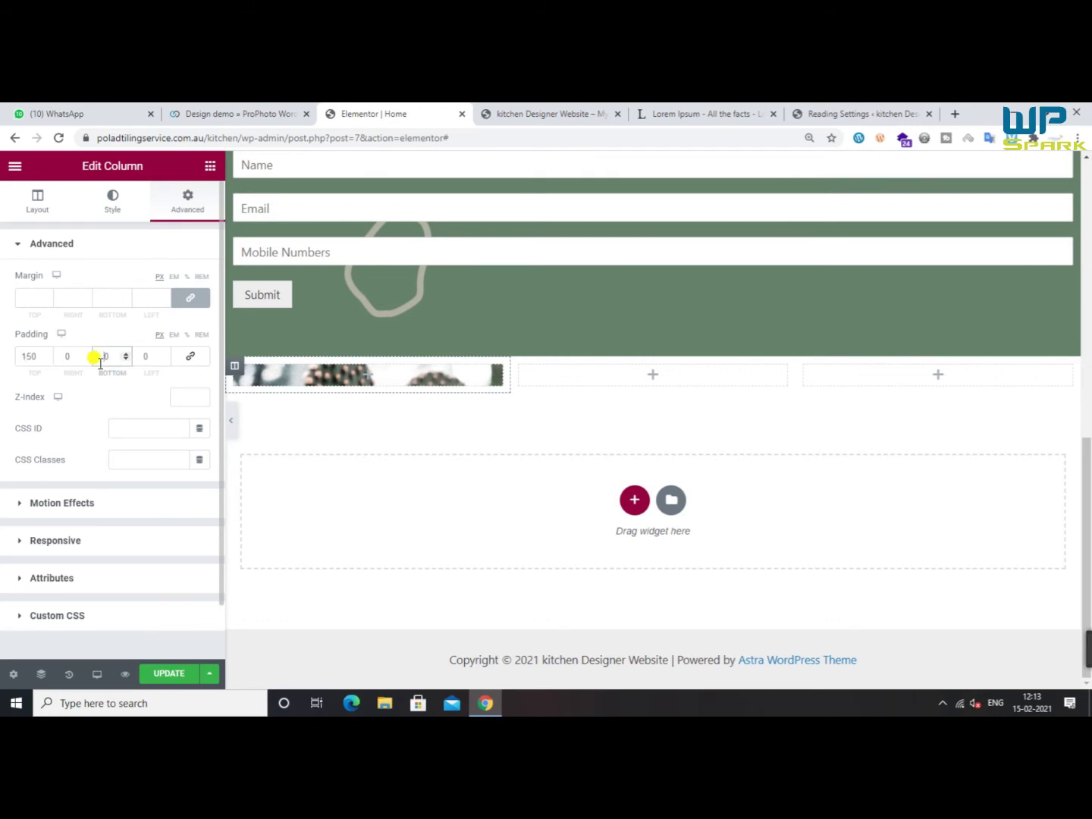
Add a Button widget to the cactus column and align it to the center
{"action": "left_click", "coordinate": [208, 166]}
{"action": "left_click_drag", "start_coordinate": [164, 443], "coordinate": [344, 376]}
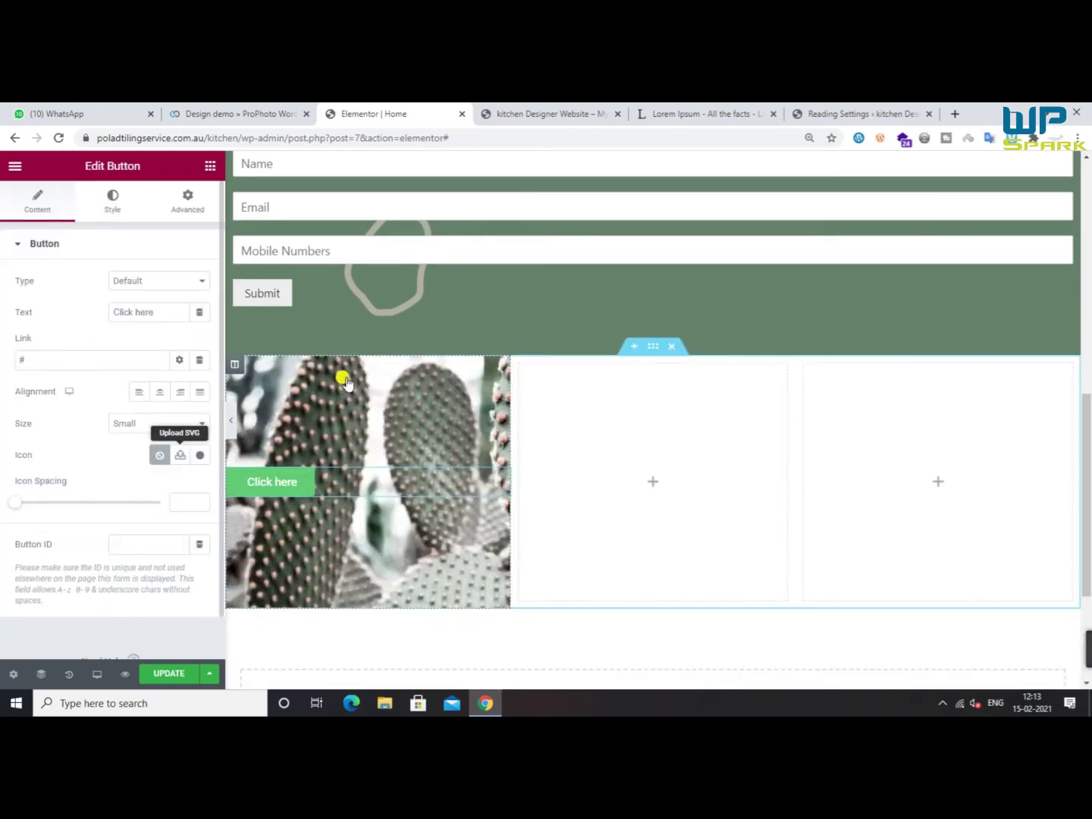
{"action": "left_click", "coordinate": [158, 392]}
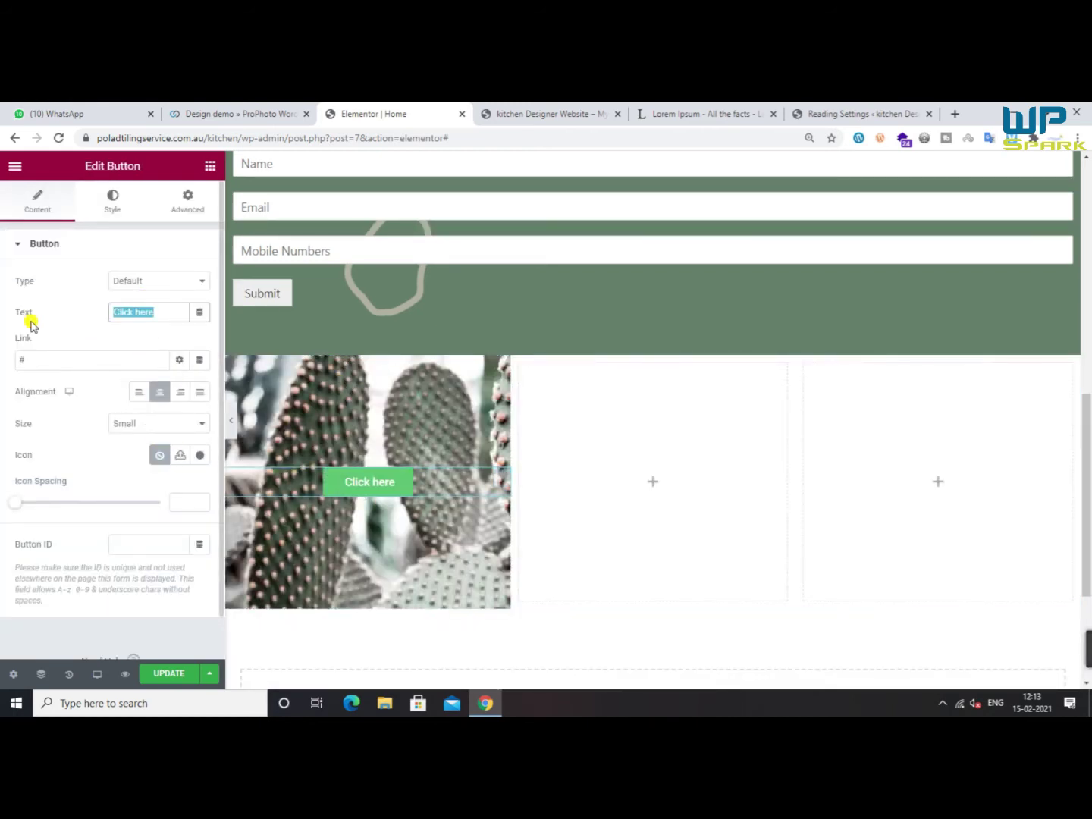
Set the text of the cactus column's button to Service 1
{"action": "type", "text": "Service 1"}
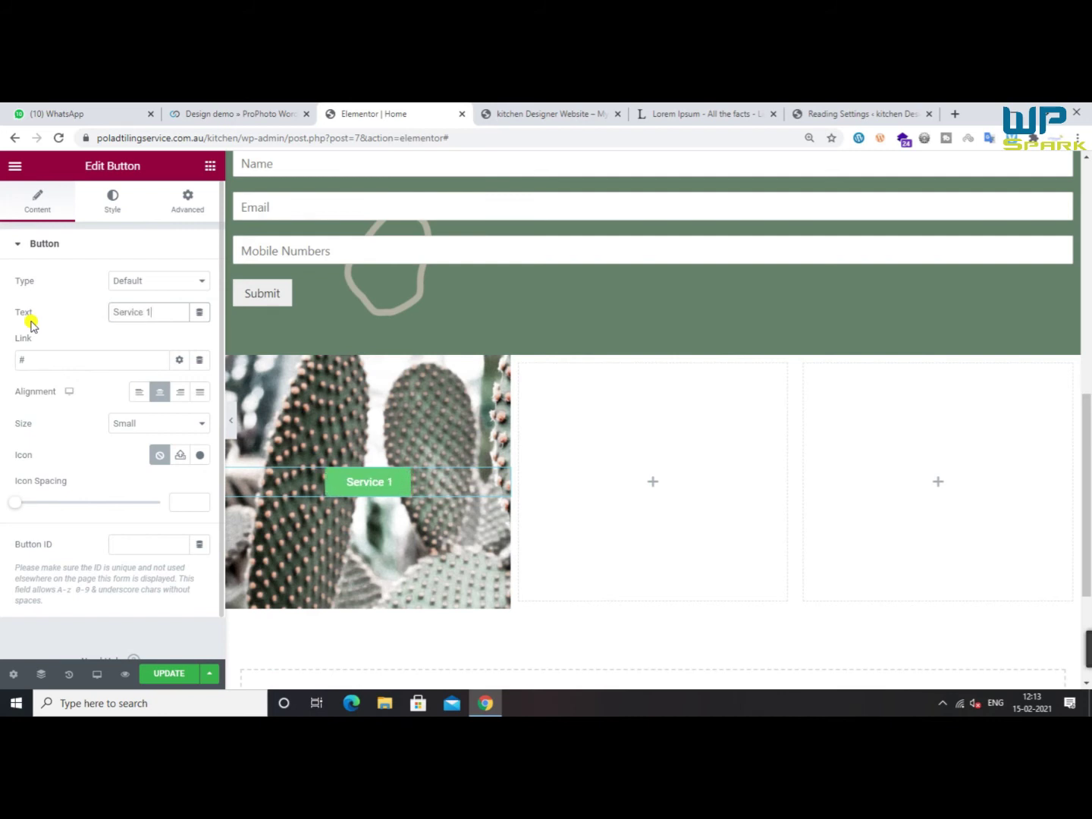
Sample the yellow #fabd40 from the demo site's Services button with the browser's element inspector and copy the colour code
{"action": "left_click", "coordinate": [287, 110]}
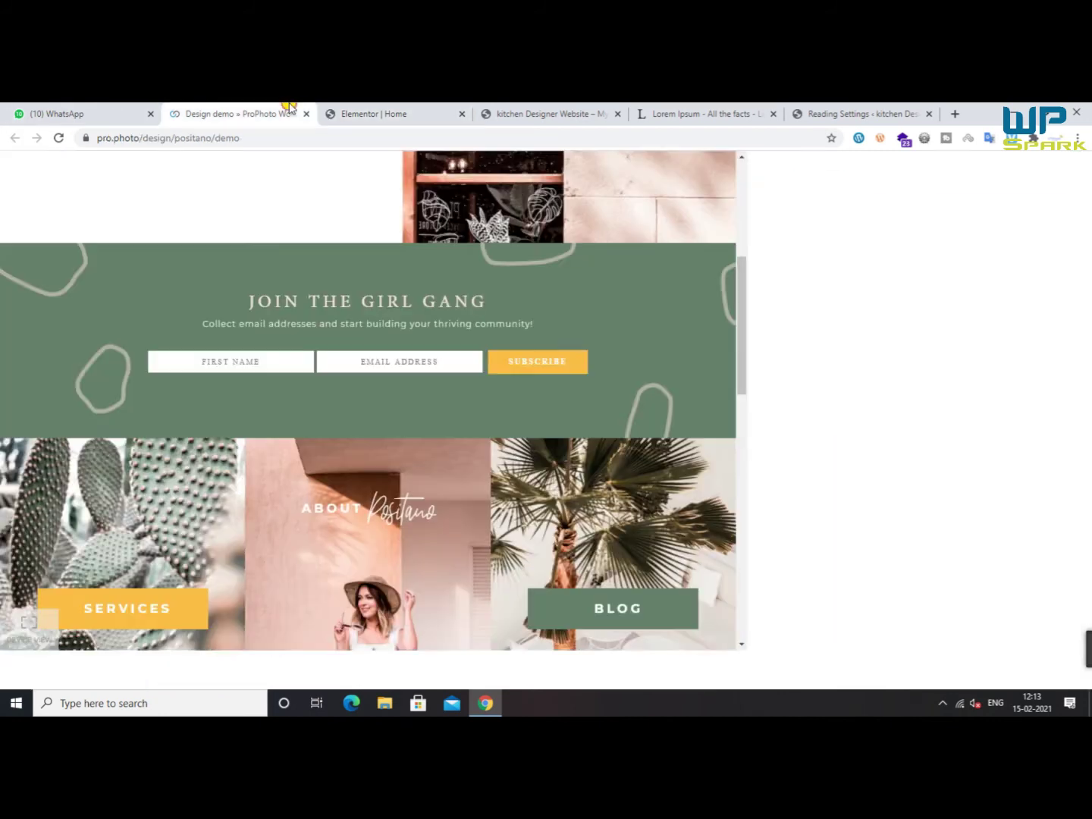
{"action": "scroll", "coordinate": [589, 432], "scroll_direction": "down", "scroll_amount": 3}
{"action": "left_click", "coordinate": [760, 161]}
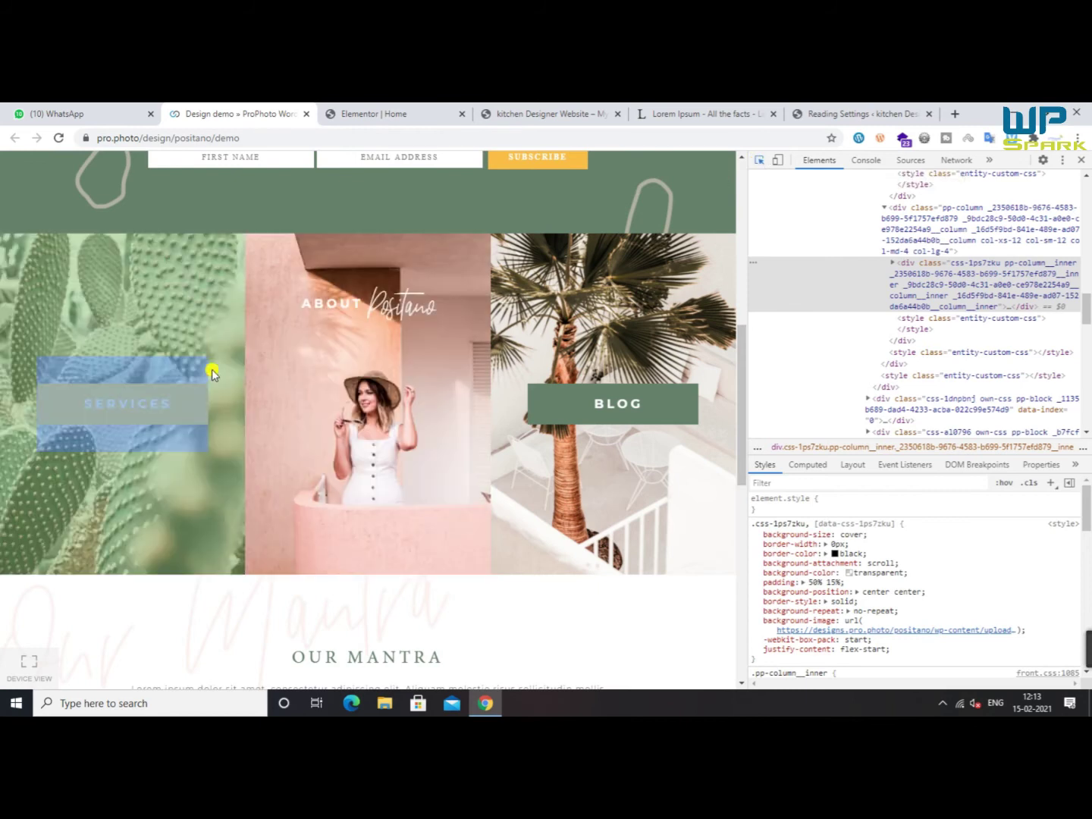
{"action": "left_click", "coordinate": [172, 400]}
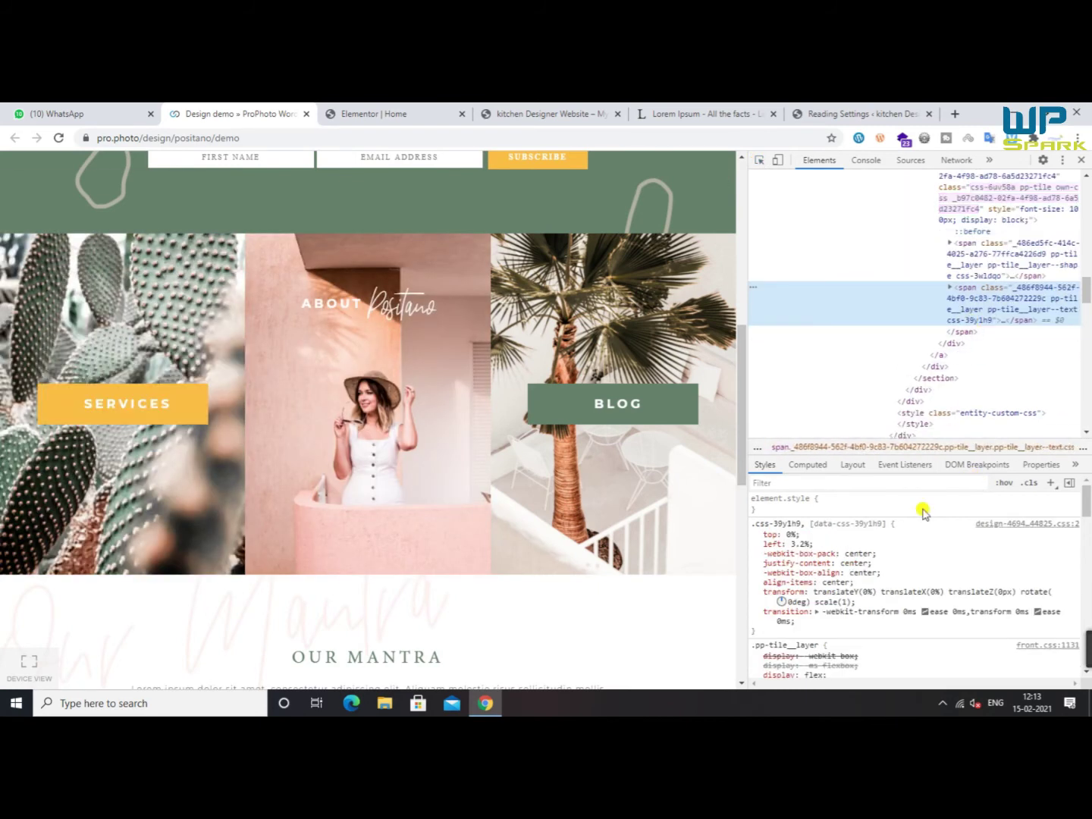
{"action": "scroll", "coordinate": [924, 546], "scroll_direction": "down", "scroll_amount": 2}
{"action": "left_click", "coordinate": [761, 162]}
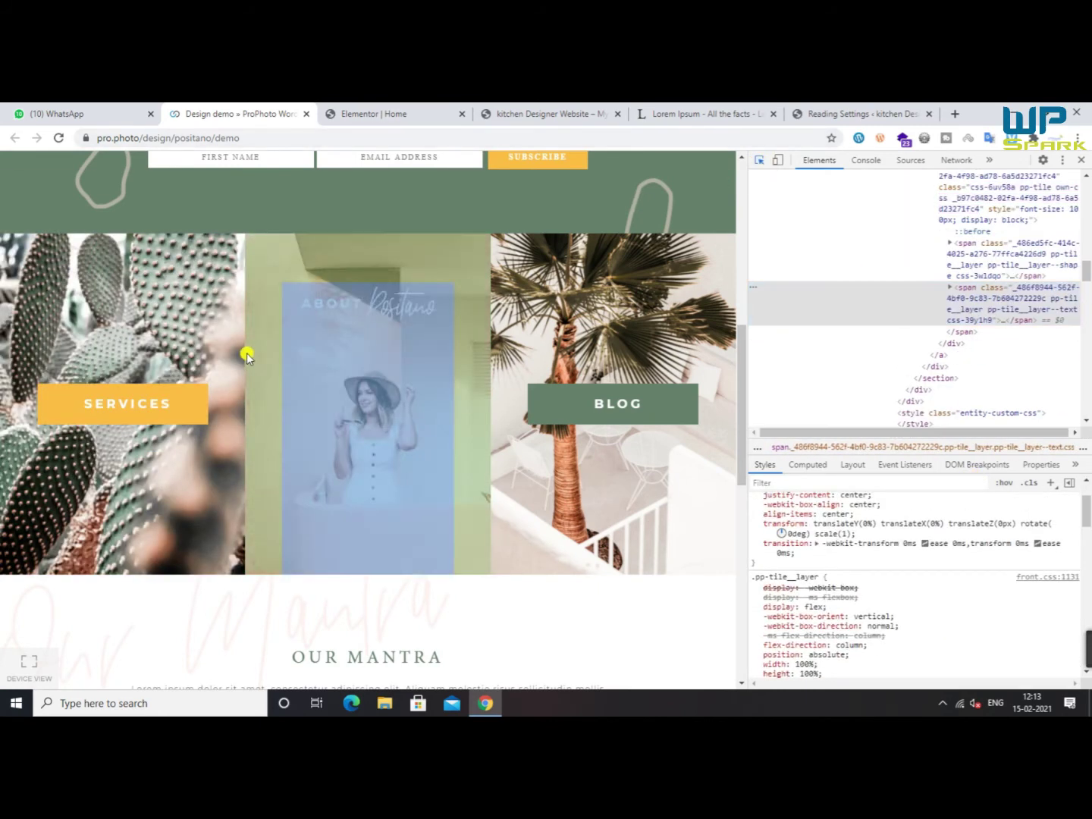
{"action": "left_click", "coordinate": [53, 372]}
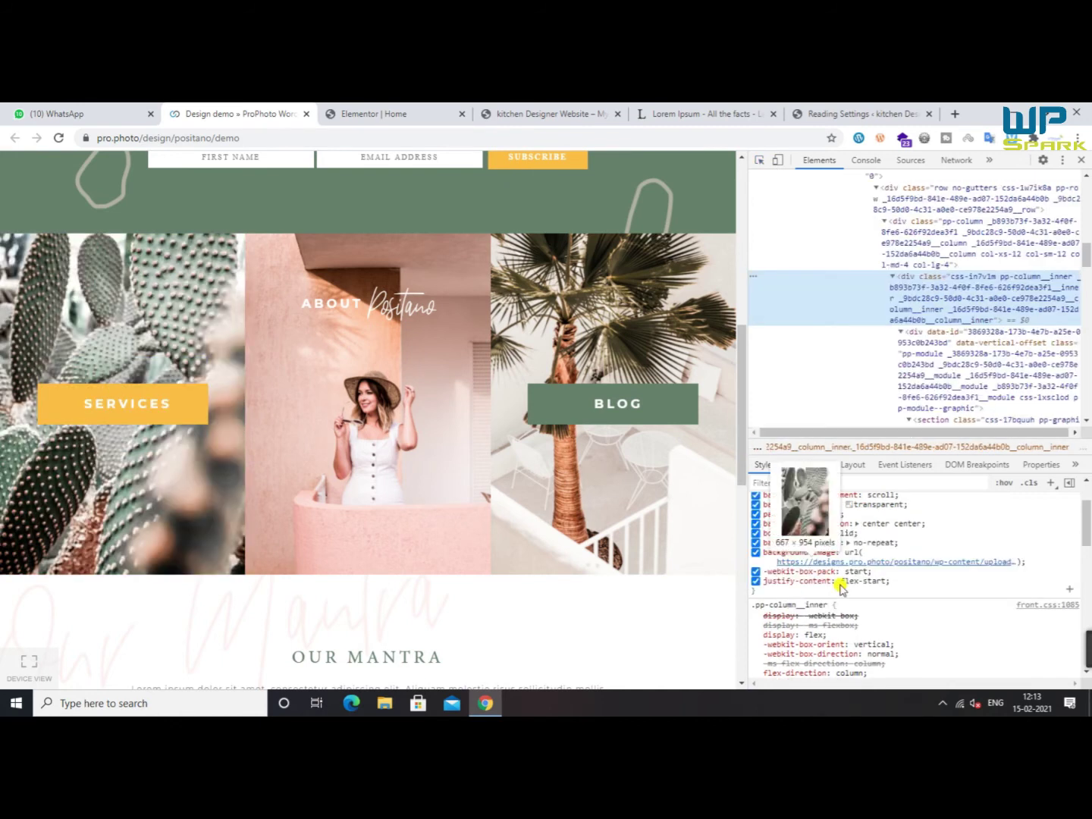
{"action": "scroll", "coordinate": [842, 583], "scroll_direction": "up", "scroll_amount": 3}
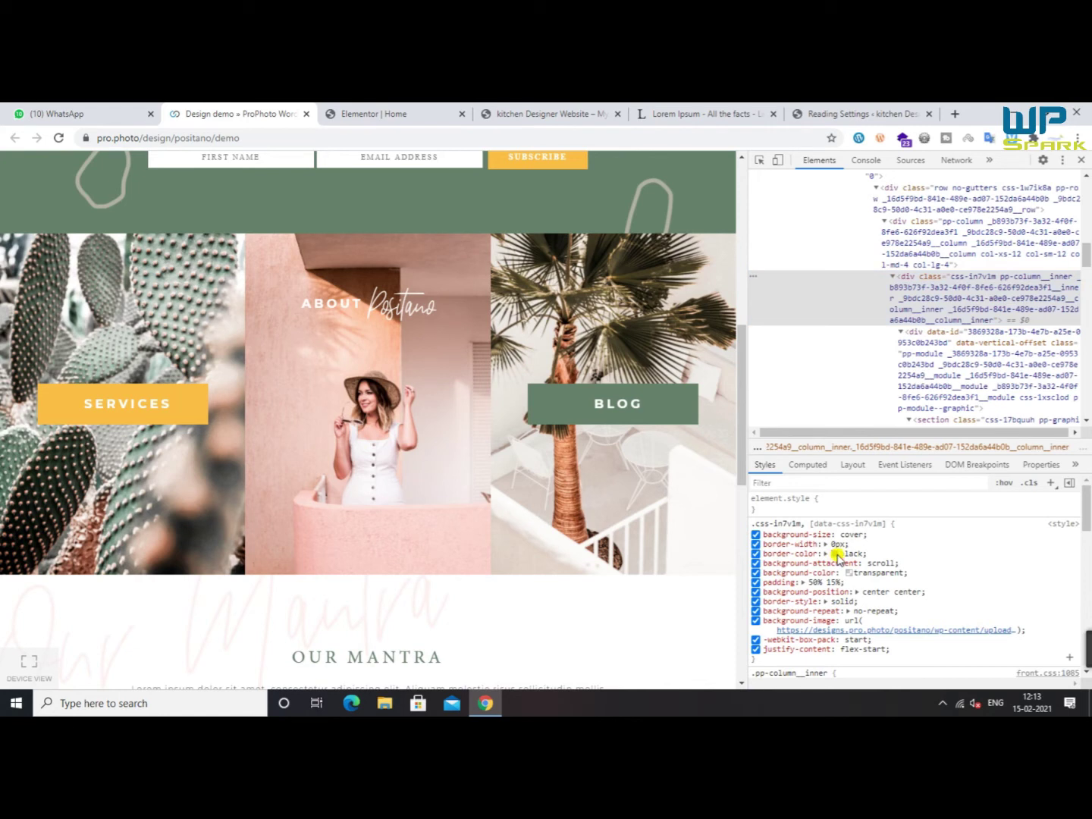
{"action": "left_click", "coordinate": [836, 556]}
{"action": "left_click", "coordinate": [196, 391]}
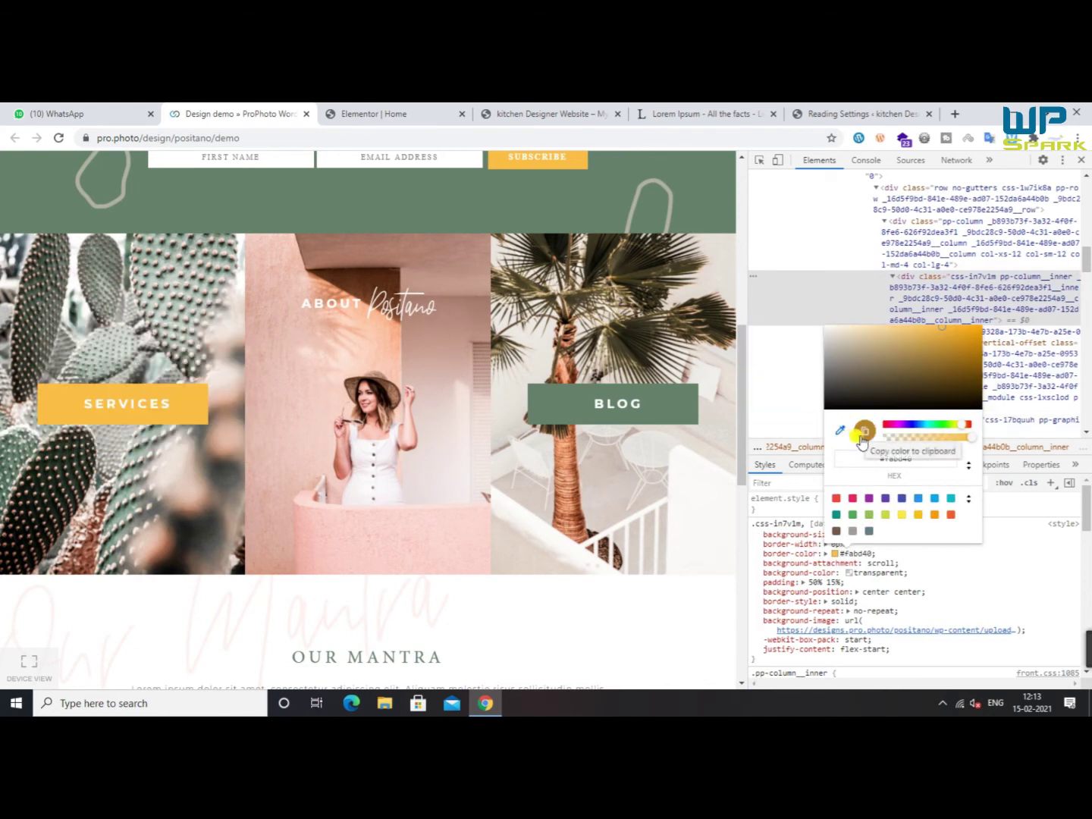
Return to the Elementor page and set the Service 1 button's background color to the copied #fabd40
{"action": "left_click", "coordinate": [414, 113]}
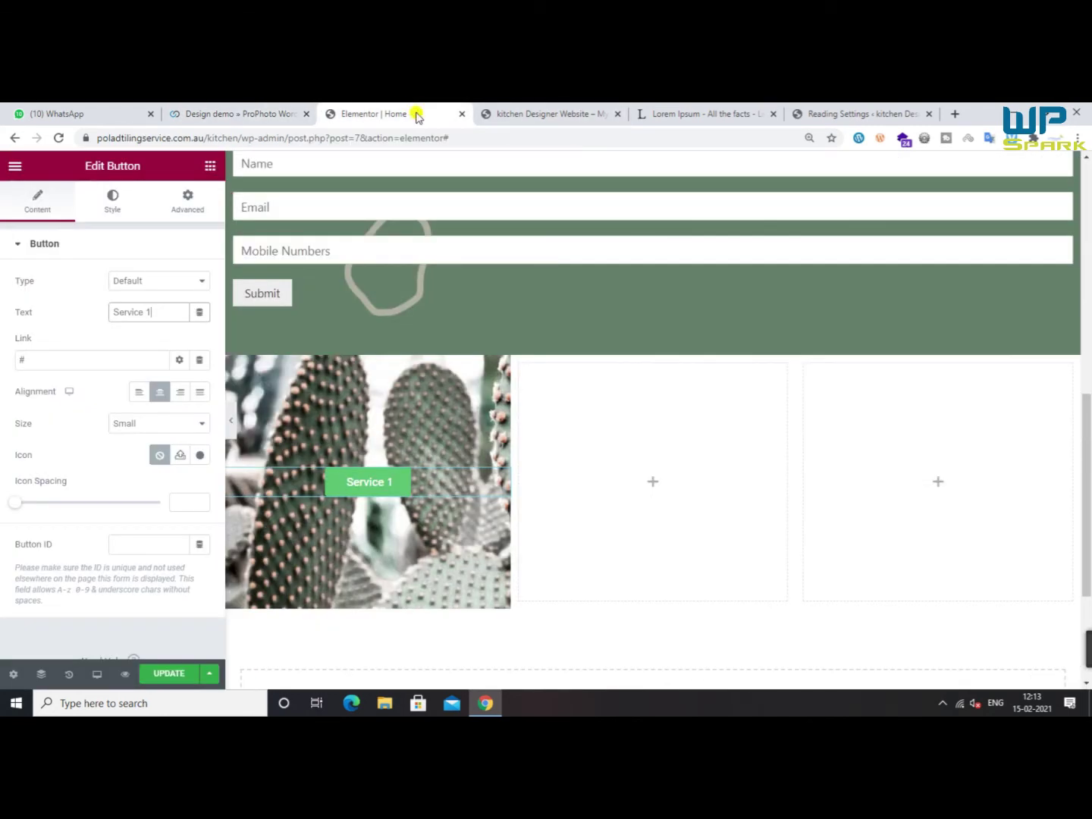
{"action": "left_click", "coordinate": [233, 366]}
{"action": "left_click", "coordinate": [358, 487]}
{"action": "left_click", "coordinate": [113, 201]}
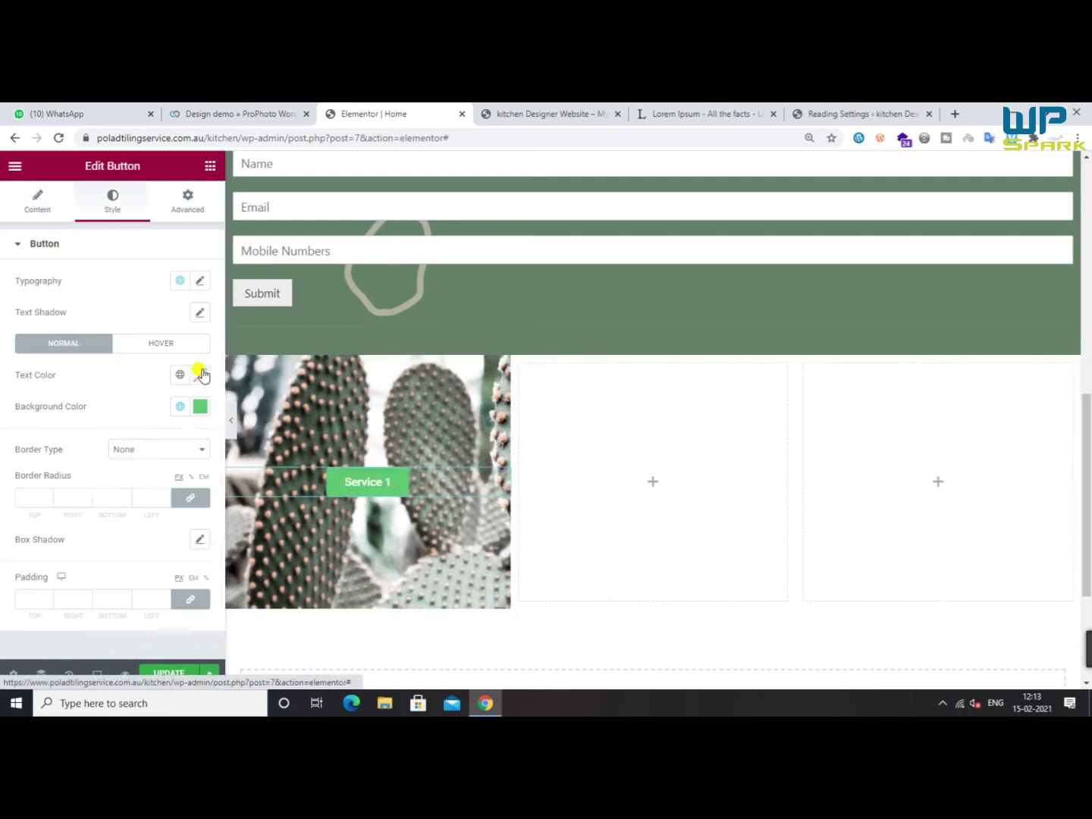
{"action": "left_click", "coordinate": [200, 408]}
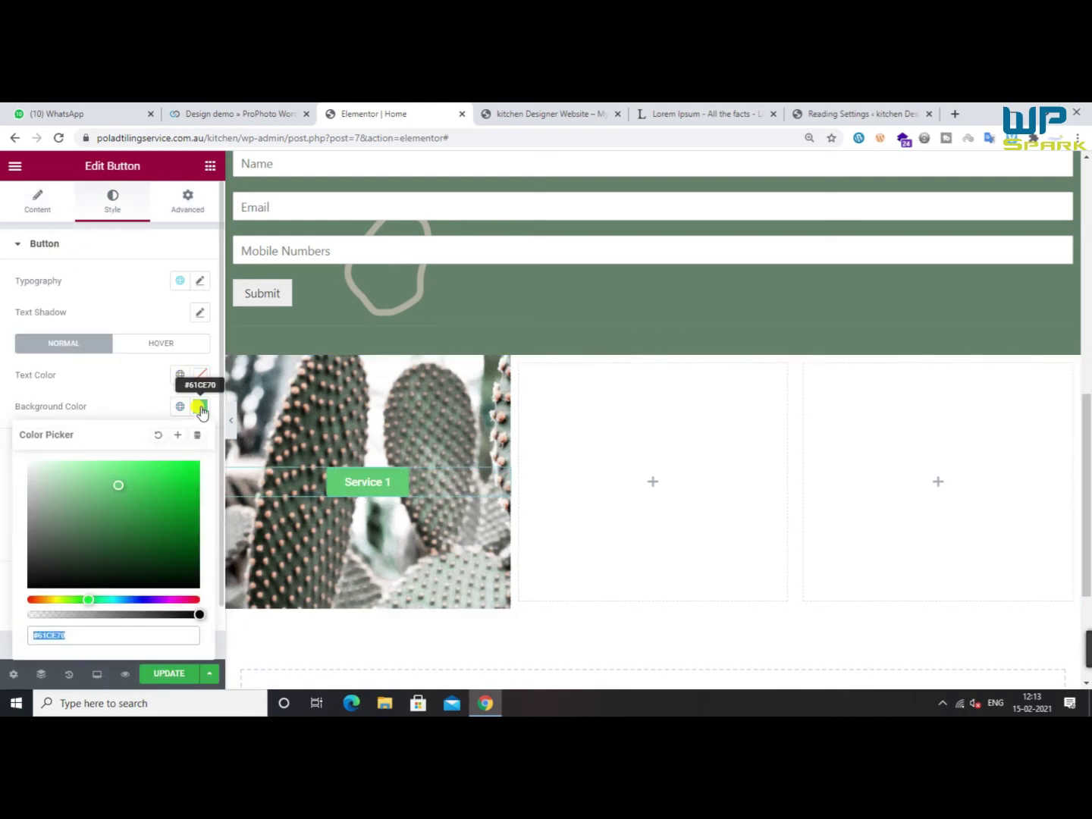
{"action": "key", "text": "ctrl+v"}
{"action": "left_click", "coordinate": [78, 389]}
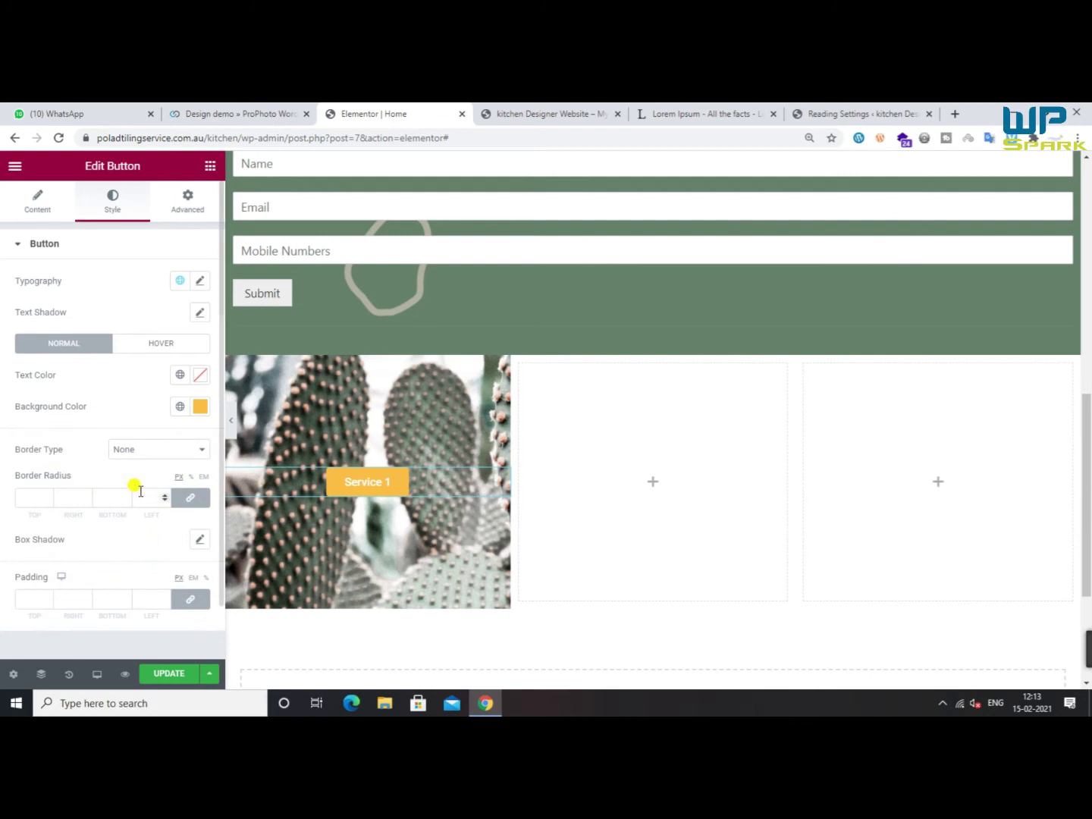
Set the Service 1 button's linked padding to 20 px on all sides
{"action": "scroll", "coordinate": [140, 492], "scroll_direction": "down", "scroll_amount": 1}
{"action": "left_click", "coordinate": [27, 539]}
{"action": "type", "text": "50"}
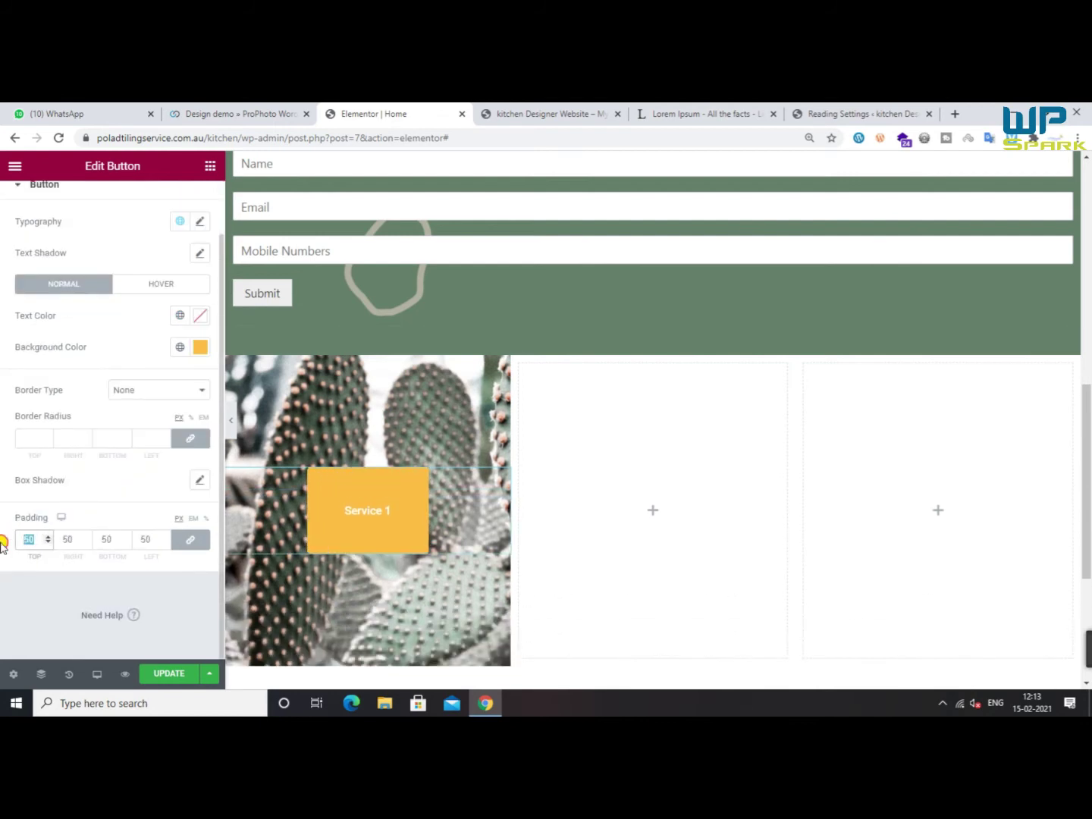
{"action": "type", "text": "20"}
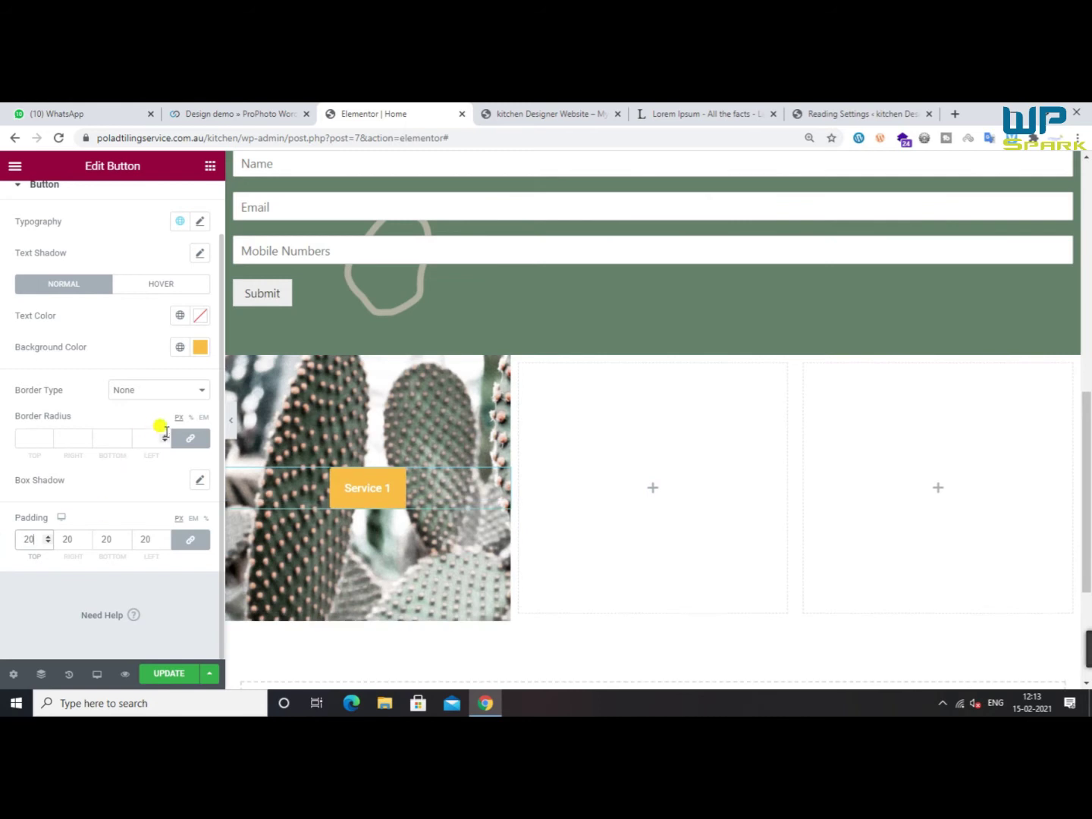
Set the Service 1 button's typography to size 23 px with the Uppercase transform
{"action": "scroll", "coordinate": [175, 421], "scroll_direction": "up", "scroll_amount": 1}
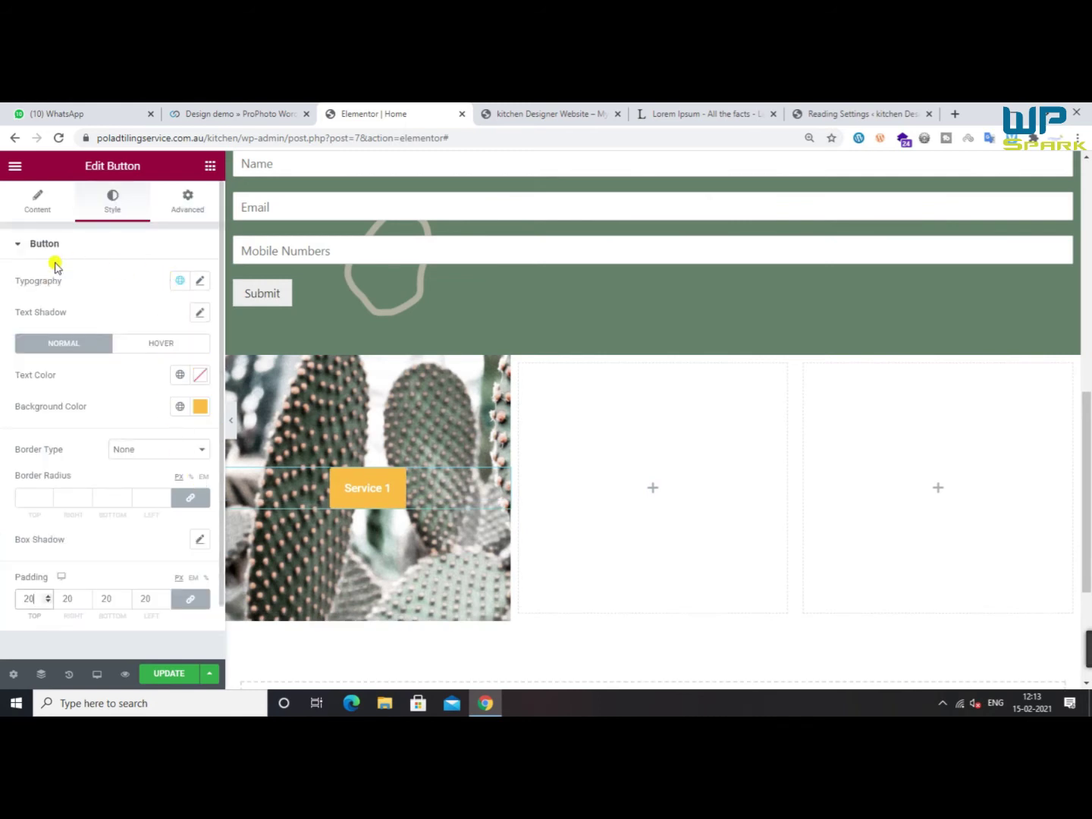
{"action": "left_click", "coordinate": [200, 281]}
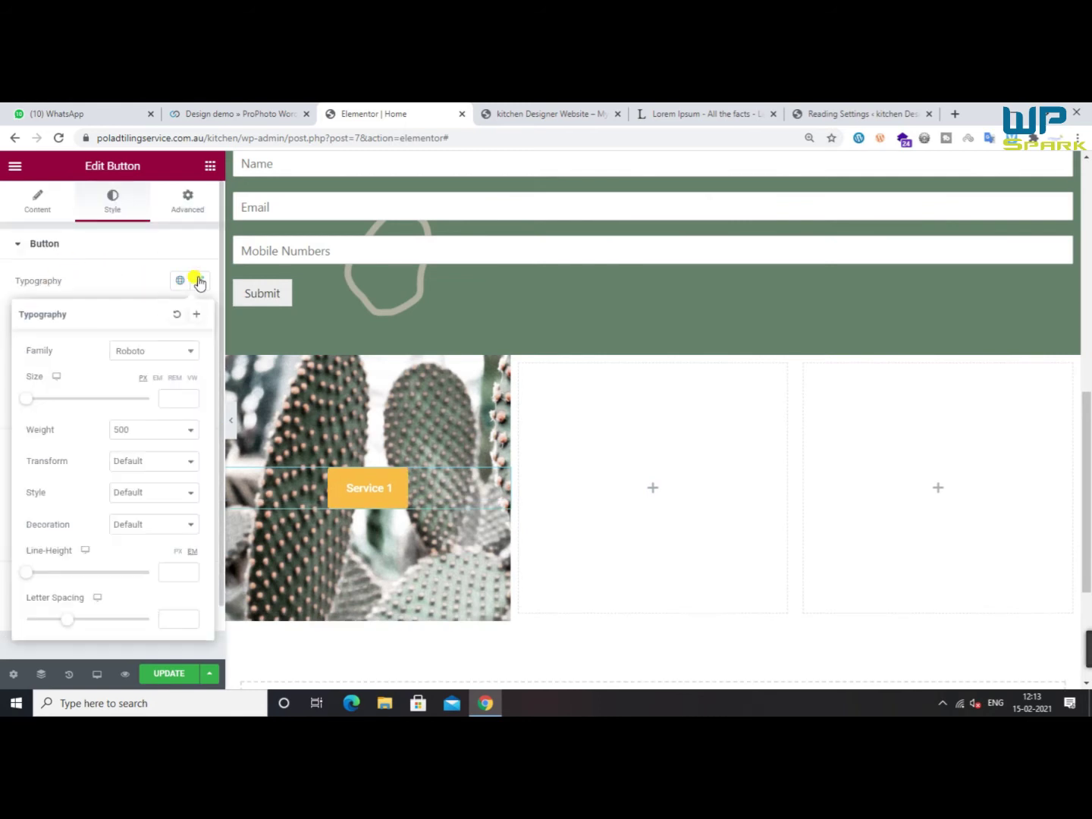
{"action": "left_click", "coordinate": [189, 399]}
{"action": "type", "text": "6"}
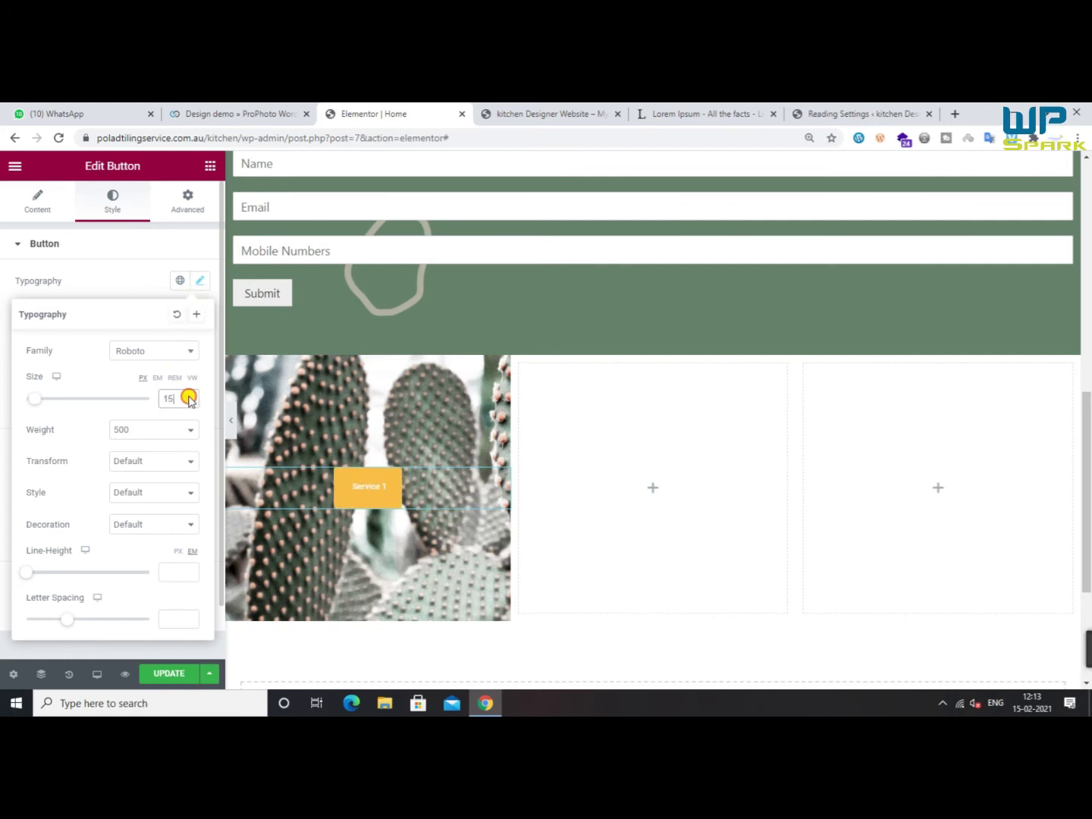
{"action": "left_click", "coordinate": [188, 398]}
{"action": "left_click", "coordinate": [153, 461]}
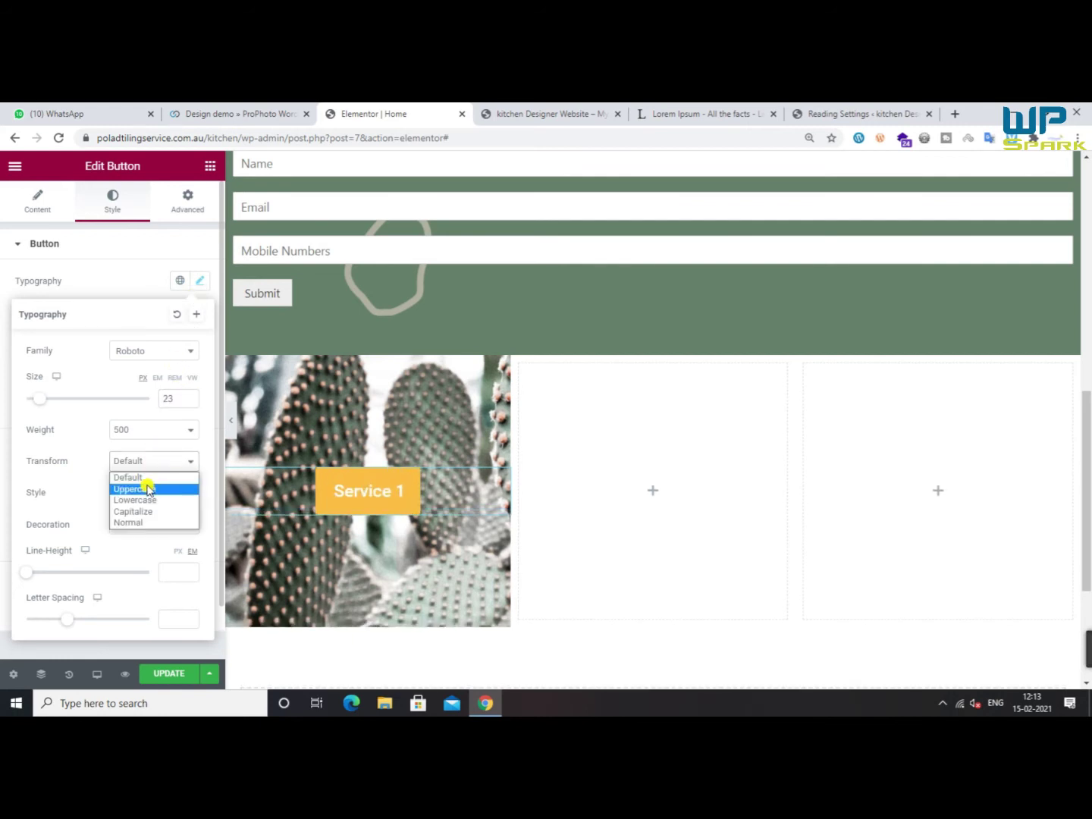
{"action": "left_click", "coordinate": [147, 487]}
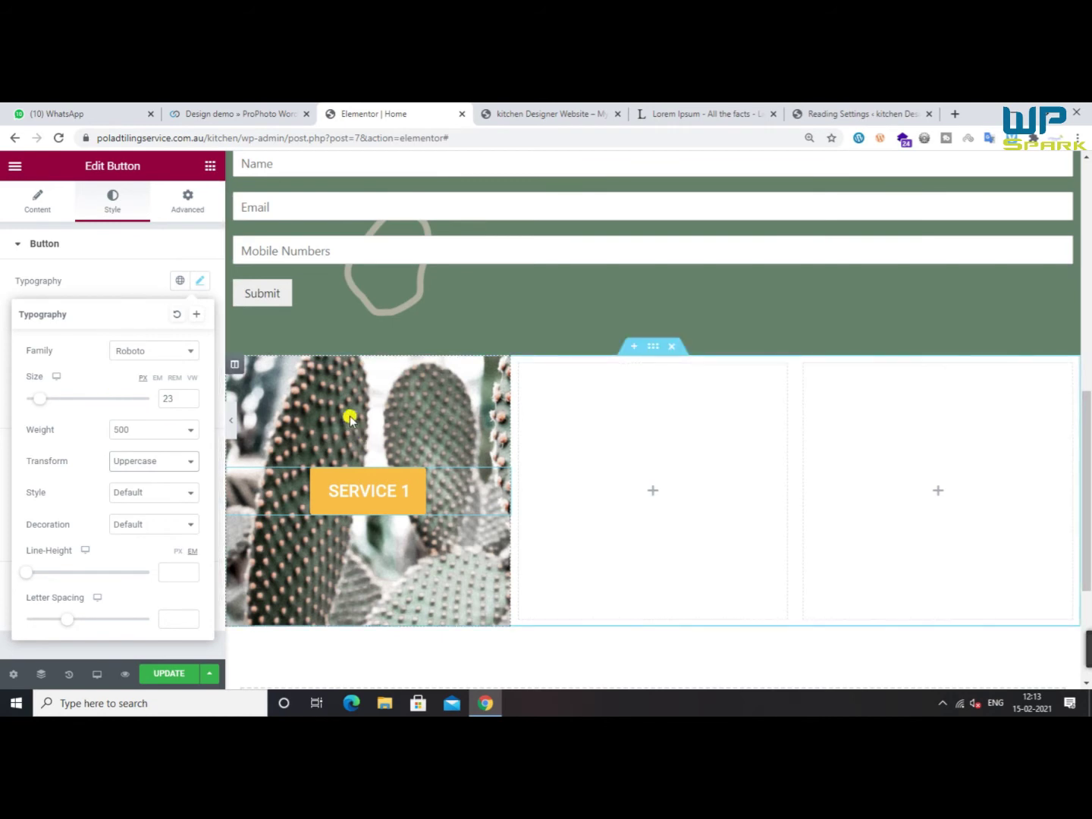
{"action": "left_click", "coordinate": [60, 288]}
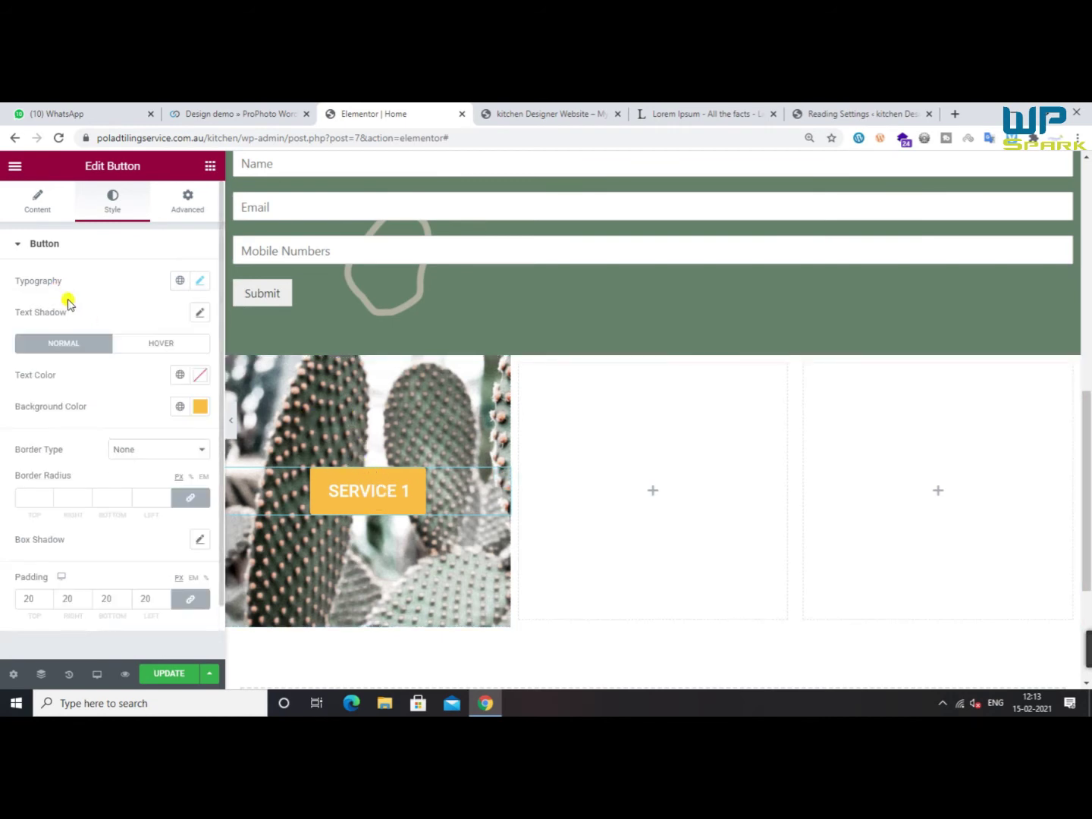
Unlink the button's padding, set its top and bottom to 10 px and its border radius to 0, and update the page
{"action": "scroll", "coordinate": [95, 525], "scroll_direction": "down", "scroll_amount": 2}
{"action": "left_click", "coordinate": [190, 540]}
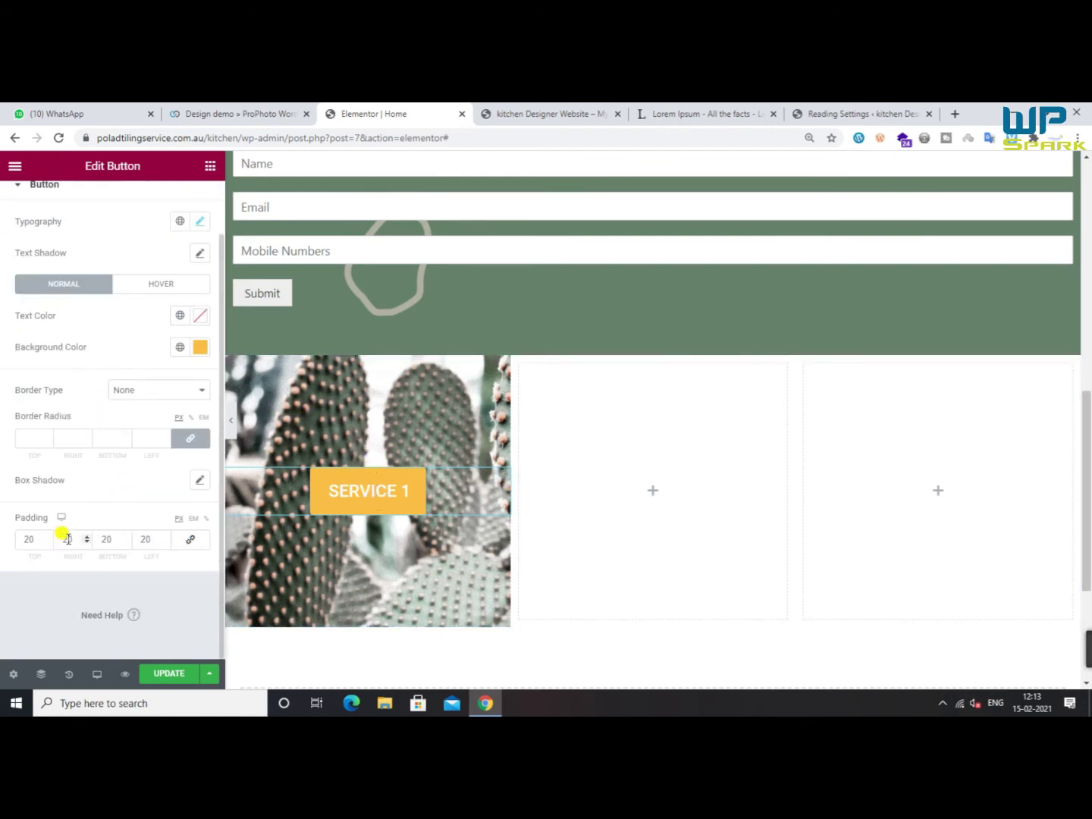
{"action": "type", "text": "1"}
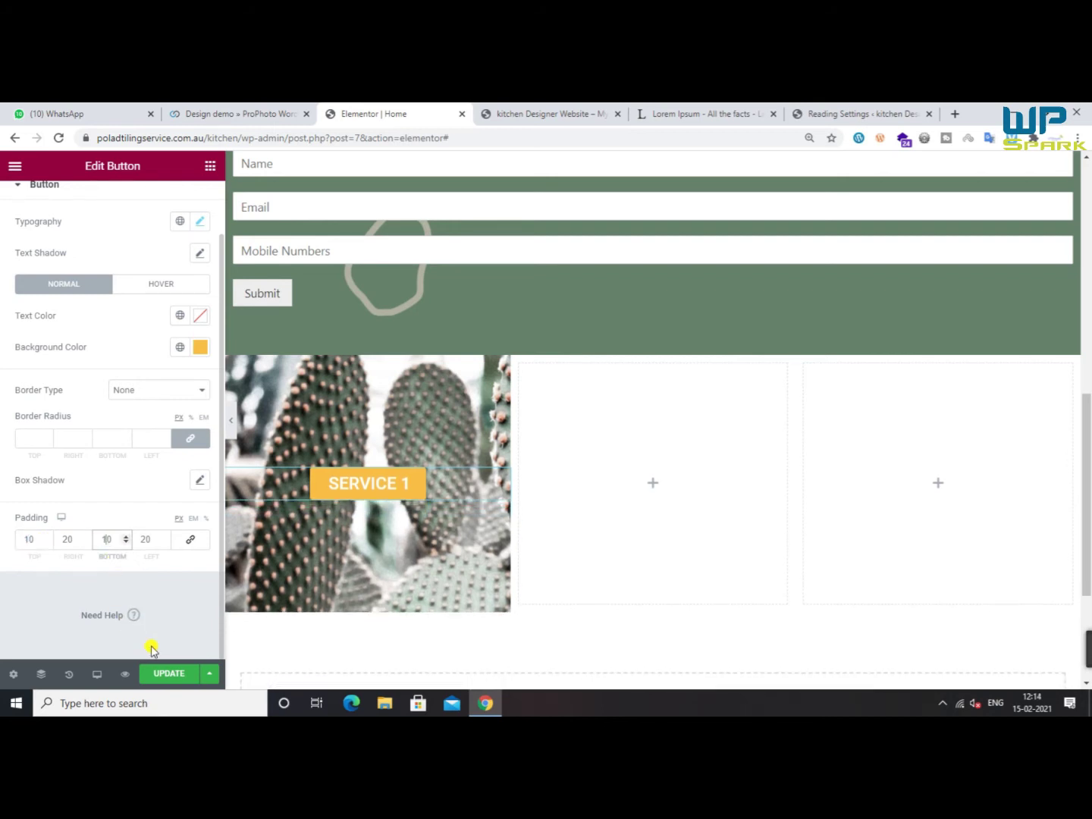
{"action": "left_click", "coordinate": [152, 674]}
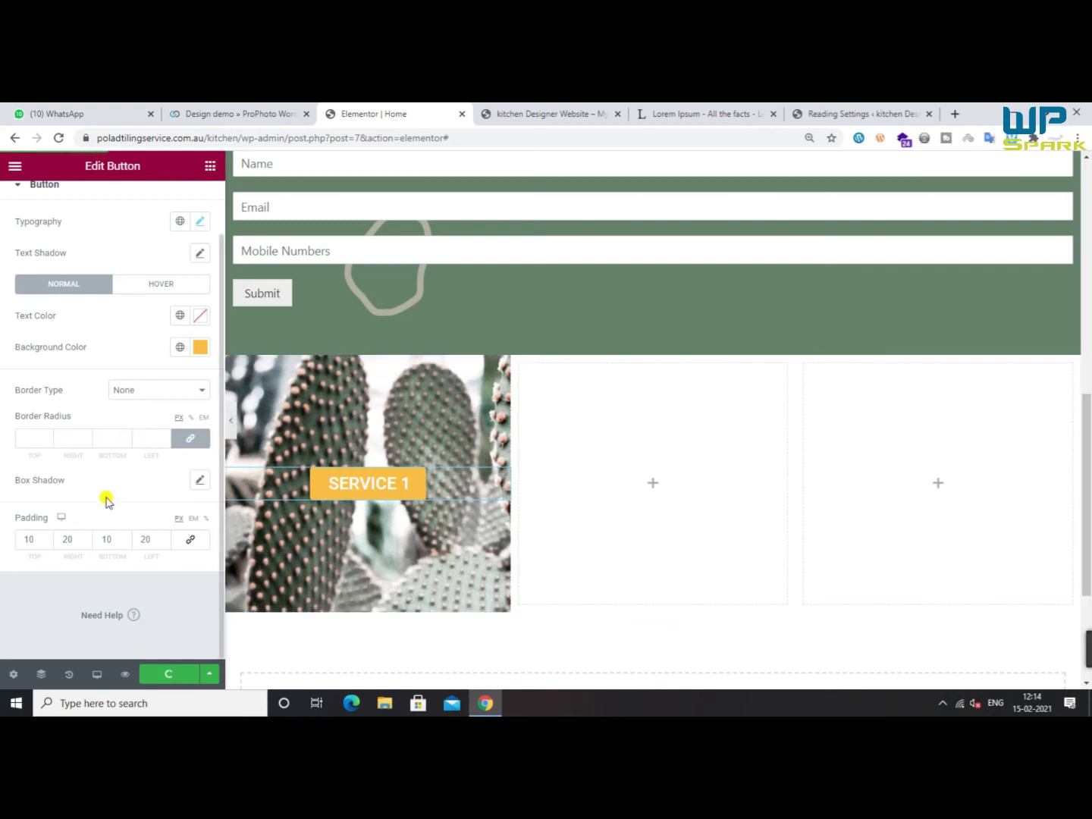
{"action": "left_click", "coordinate": [191, 439]}
{"action": "left_click", "coordinate": [168, 672]}
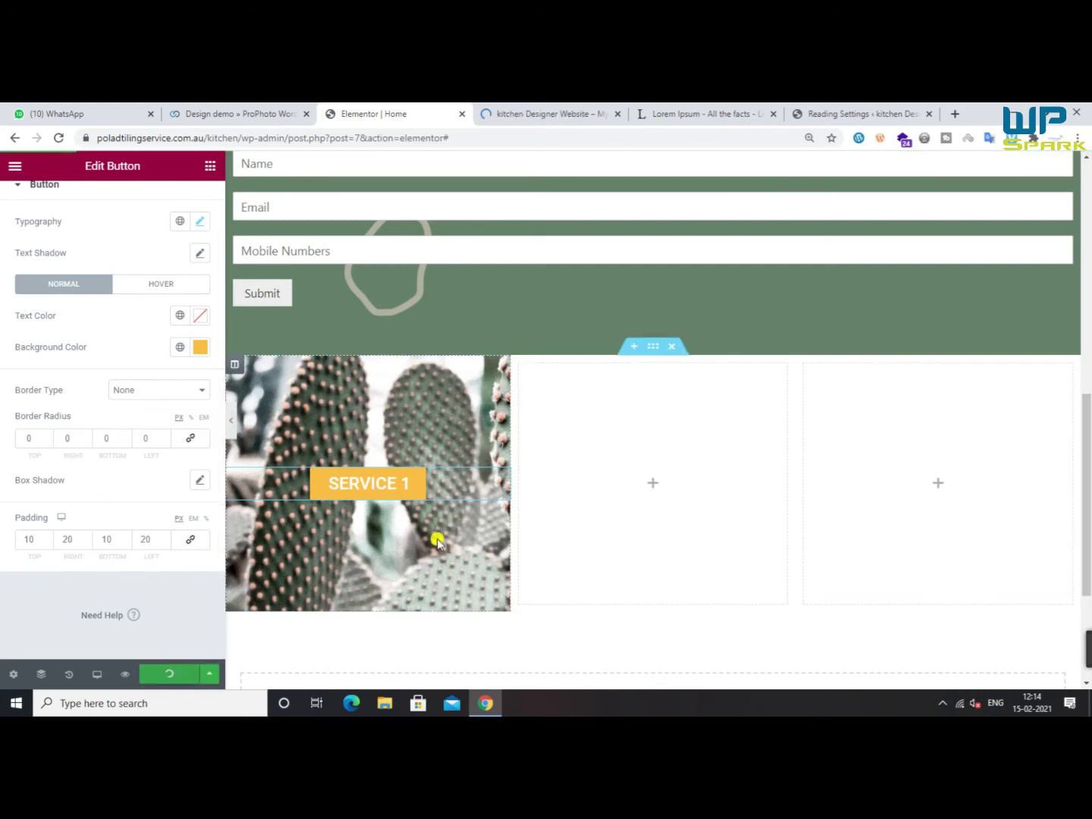
Set the cactus column's top and bottom padding to 200 px
{"action": "left_click", "coordinate": [236, 366]}
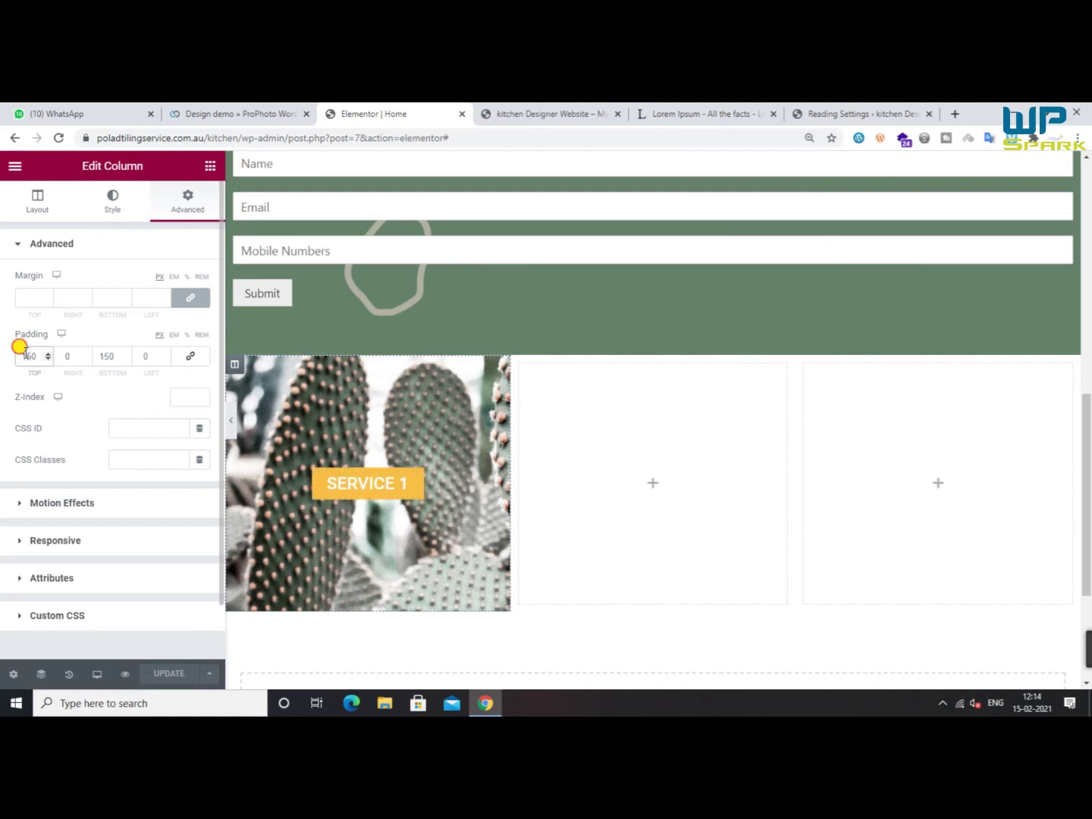
{"action": "type", "text": "2"}
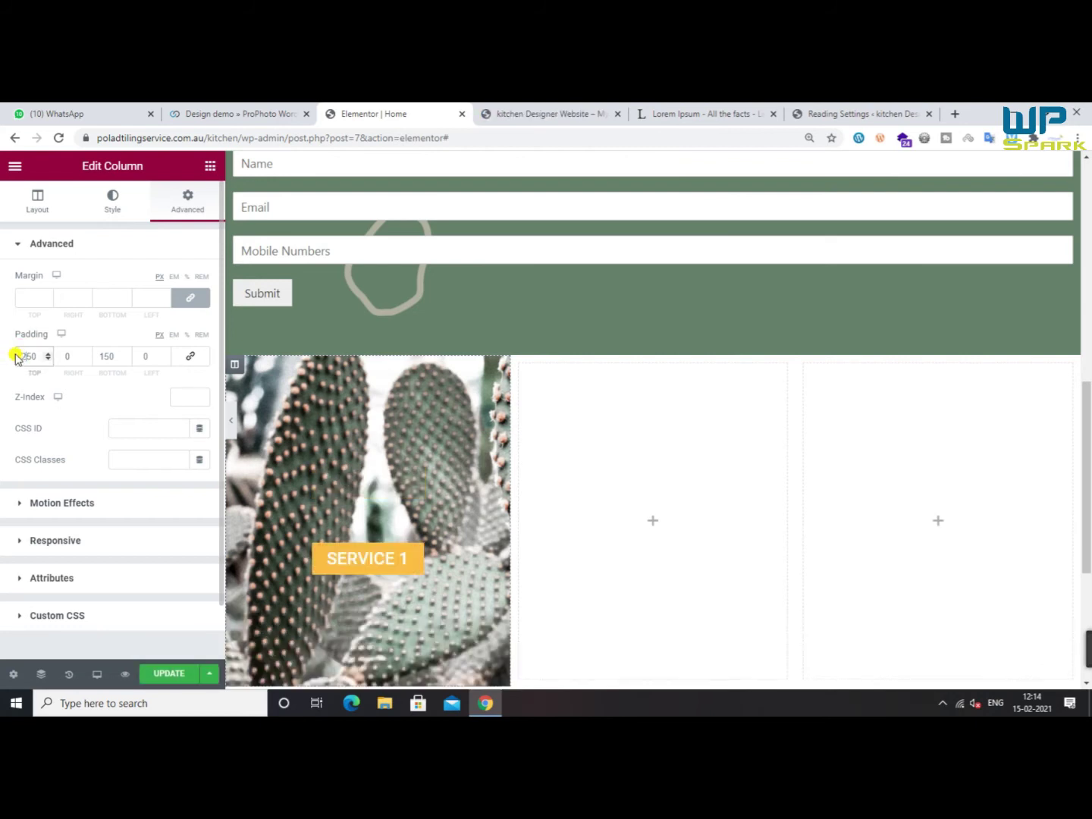
{"action": "type", "text": "0"}
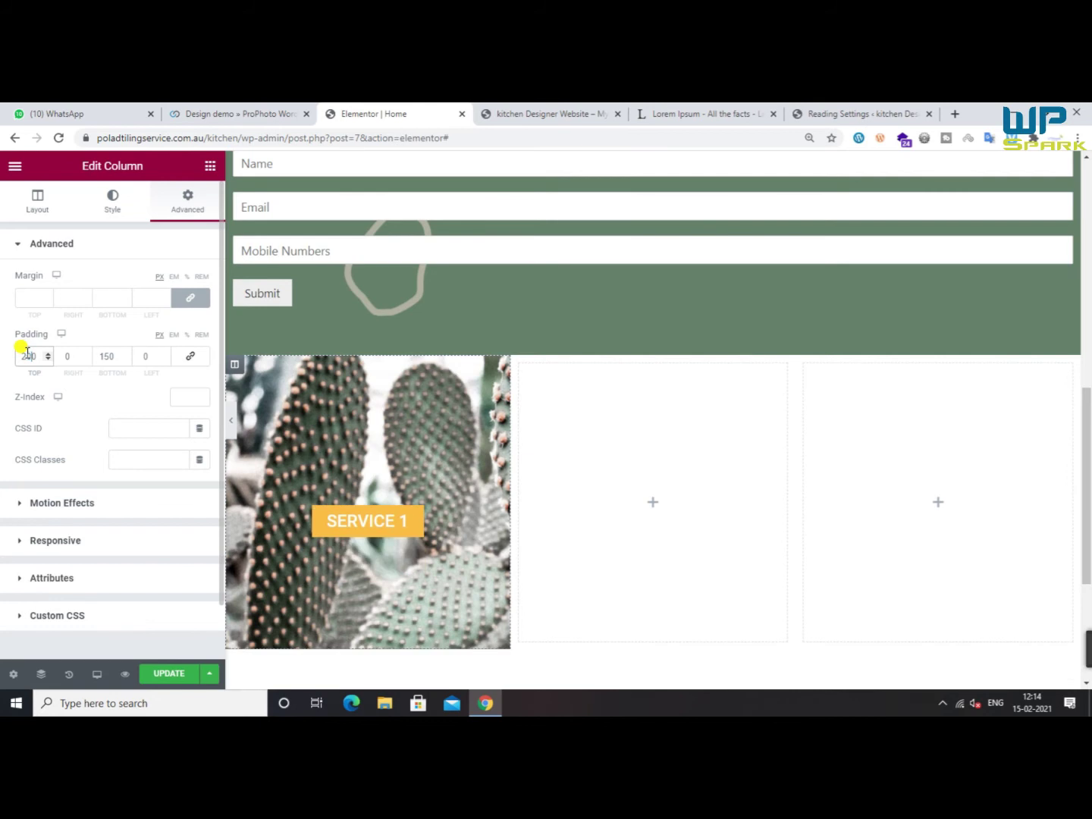
{"action": "type", "text": "200"}
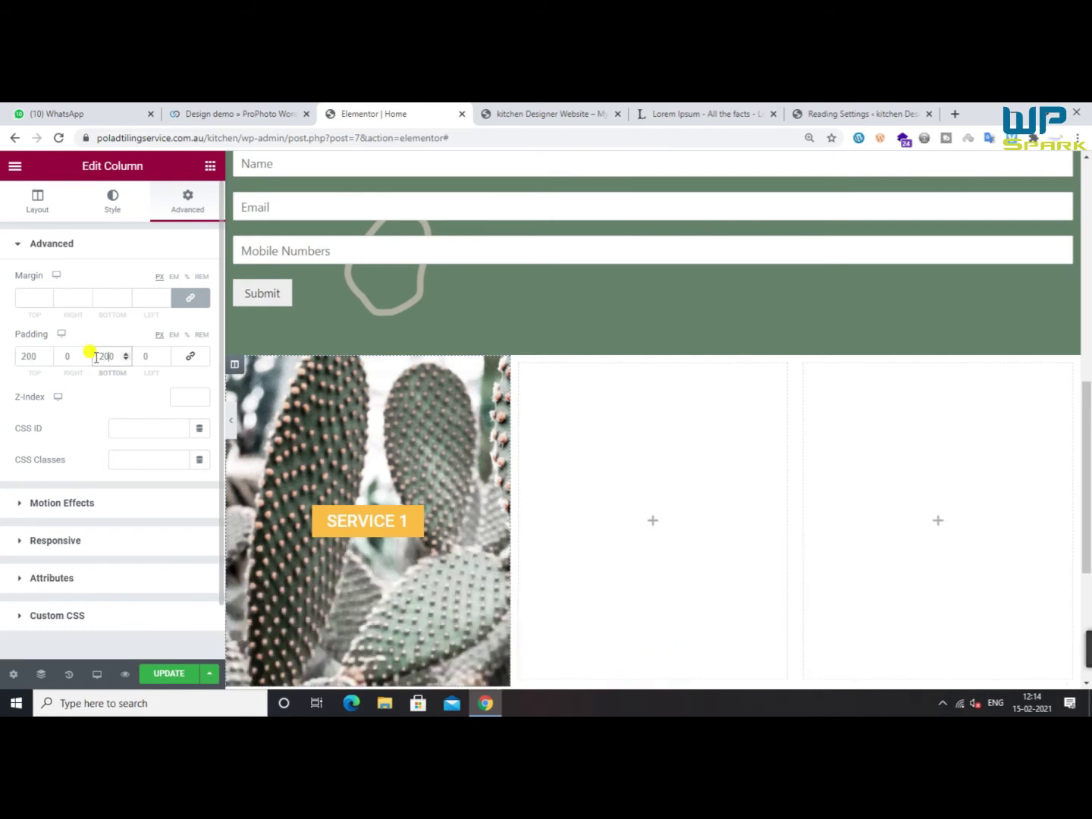
{"action": "scroll", "coordinate": [646, 386], "scroll_direction": "down", "scroll_amount": 3}
{"action": "scroll", "coordinate": [646, 387], "scroll_direction": "up", "scroll_amount": 3}
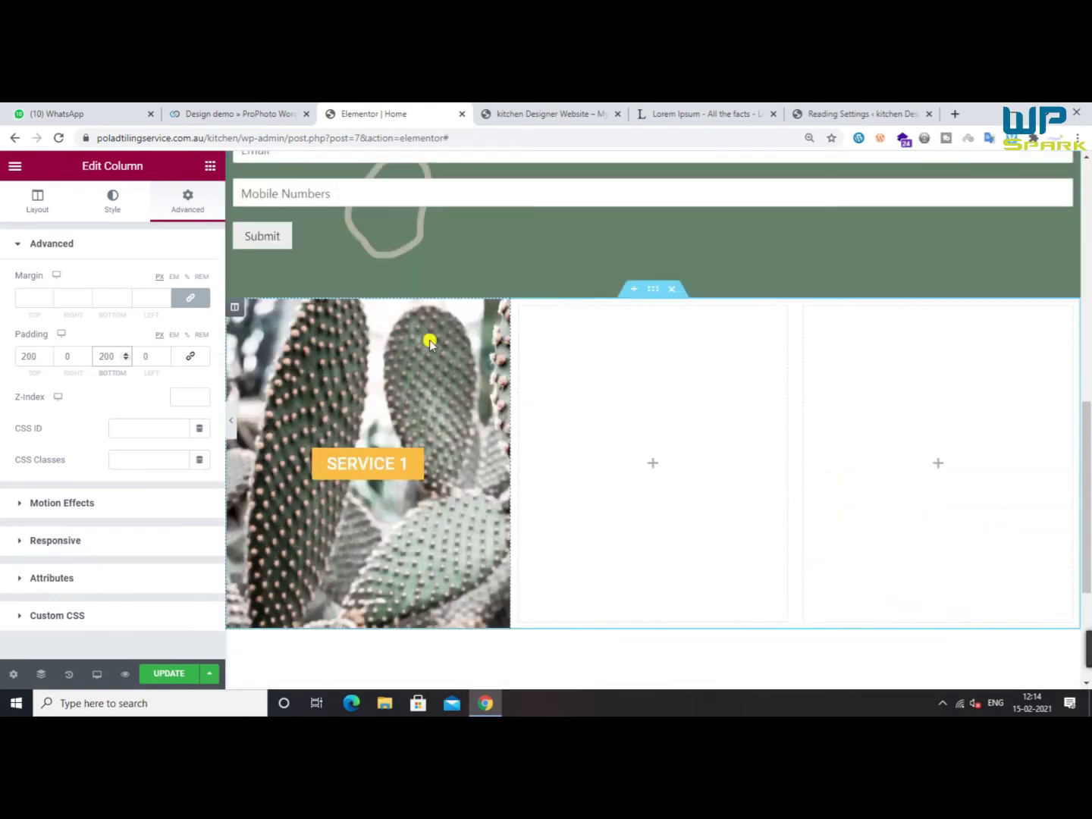
{"action": "scroll", "coordinate": [653, 500], "scroll_direction": "up", "scroll_amount": 1}
Review the demo site's welcome, signup and three-column sections for comparison, and return to the Elementor page
{"action": "left_click", "coordinate": [236, 113]}
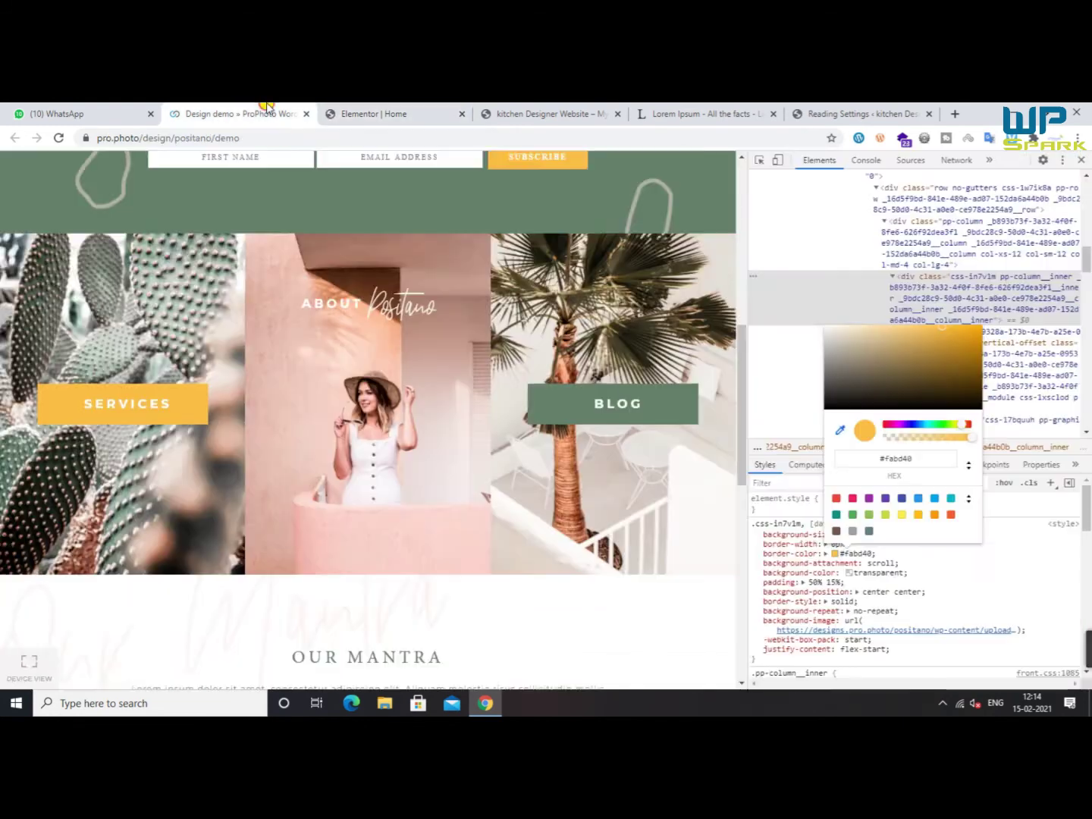
{"action": "scroll", "coordinate": [691, 599], "scroll_direction": "down", "scroll_amount": 3}
{"action": "scroll", "coordinate": [531, 493], "scroll_direction": "up", "scroll_amount": 8}
{"action": "scroll", "coordinate": [539, 493], "scroll_direction": "up", "scroll_amount": 1}
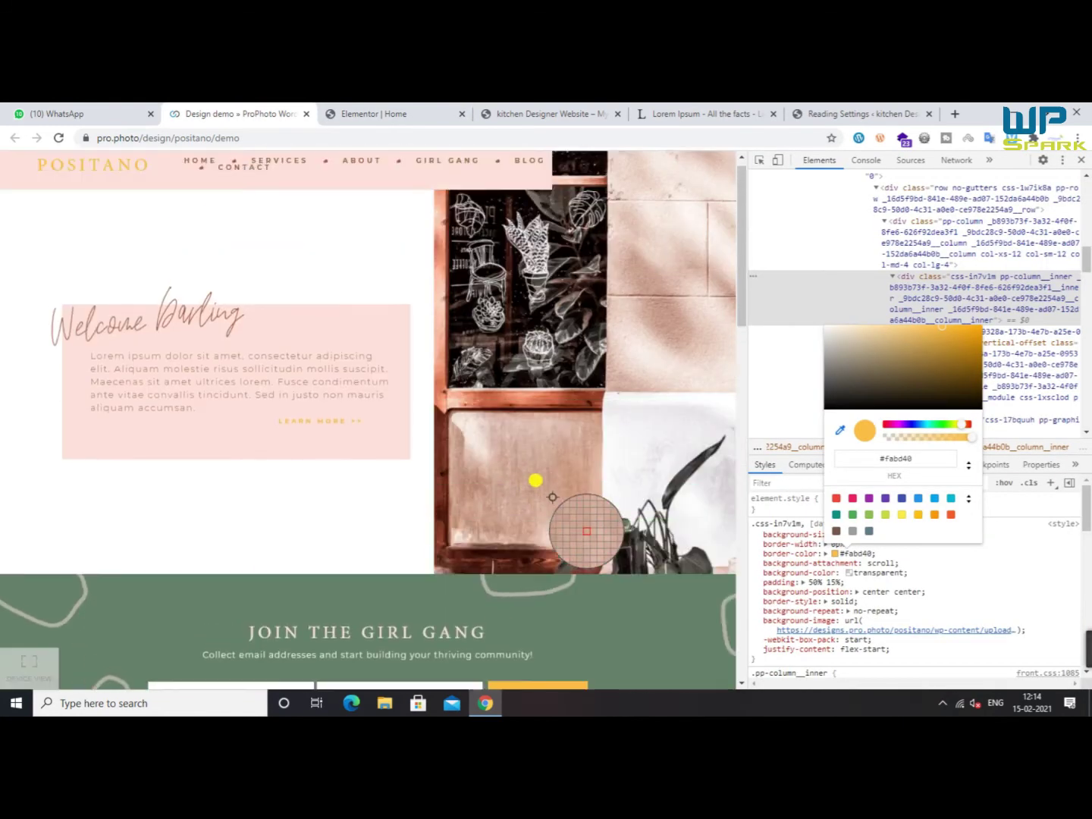
{"action": "scroll", "coordinate": [546, 478], "scroll_direction": "down", "scroll_amount": 3}
{"action": "scroll", "coordinate": [556, 463], "scroll_direction": "up", "scroll_amount": 4}
{"action": "scroll", "coordinate": [555, 450], "scroll_direction": "down", "scroll_amount": 4}
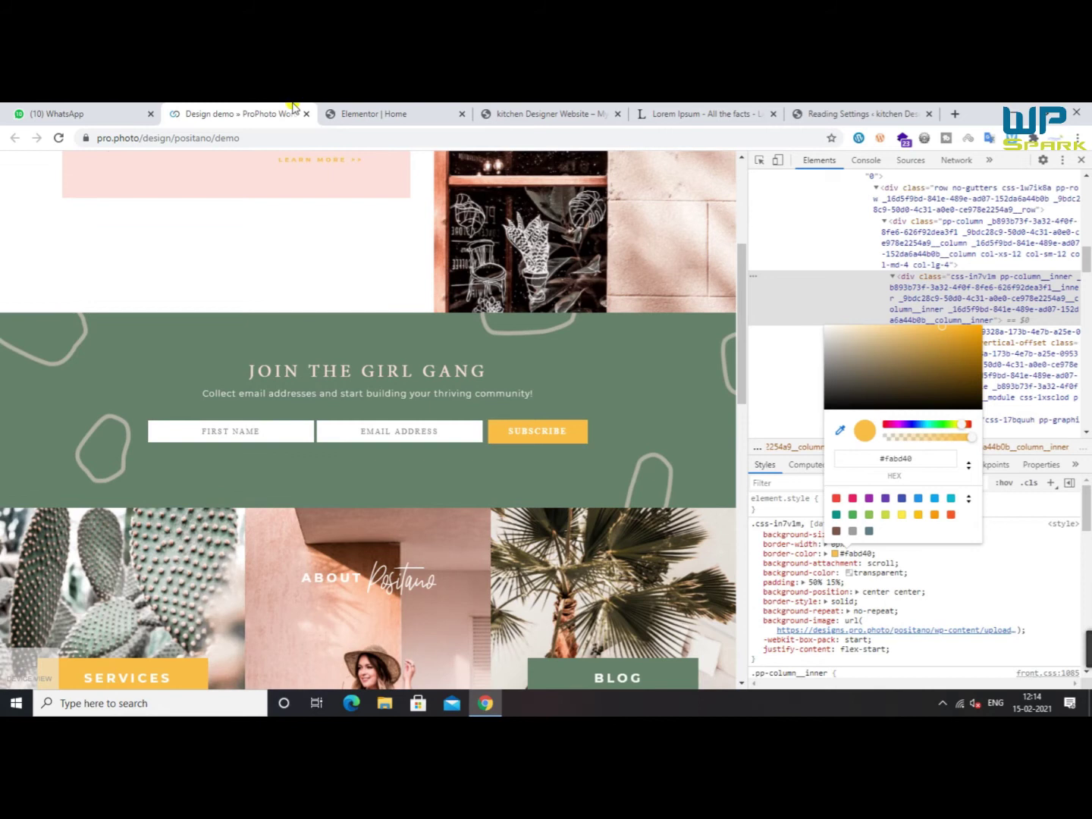
{"action": "key", "text": "ctrl+Tab"}
Delete the two empty columns beside the cactus column in the three-column section
{"action": "scroll", "coordinate": [714, 464], "scroll_direction": "down", "scroll_amount": 3}
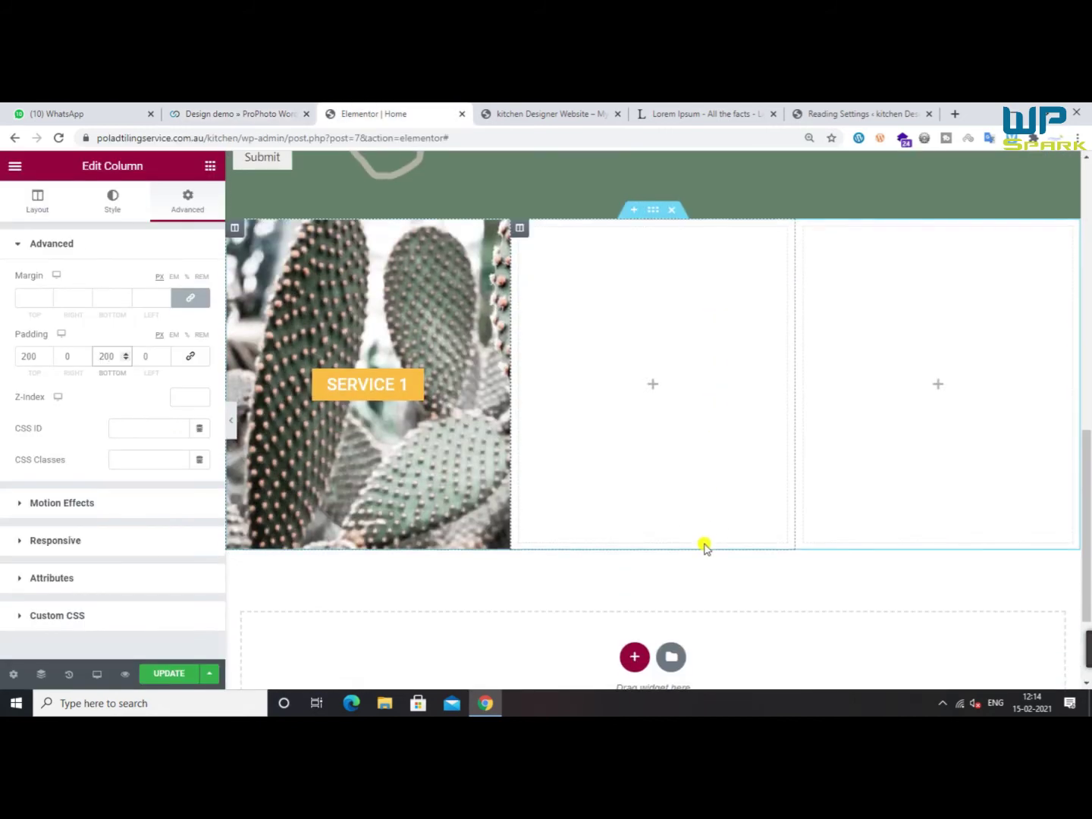
{"action": "right_click", "coordinate": [236, 237]}
{"action": "right_click", "coordinate": [521, 229]}
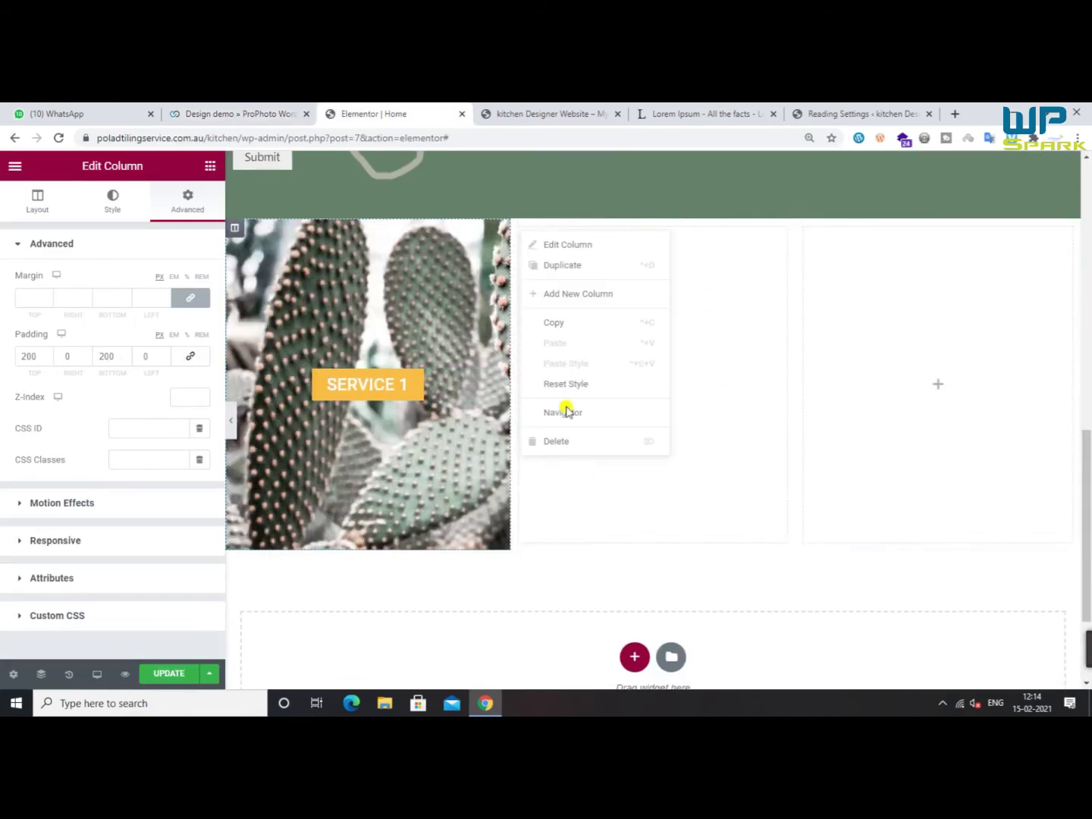
{"action": "left_click", "coordinate": [566, 441]}
{"action": "right_click", "coordinate": [665, 230]}
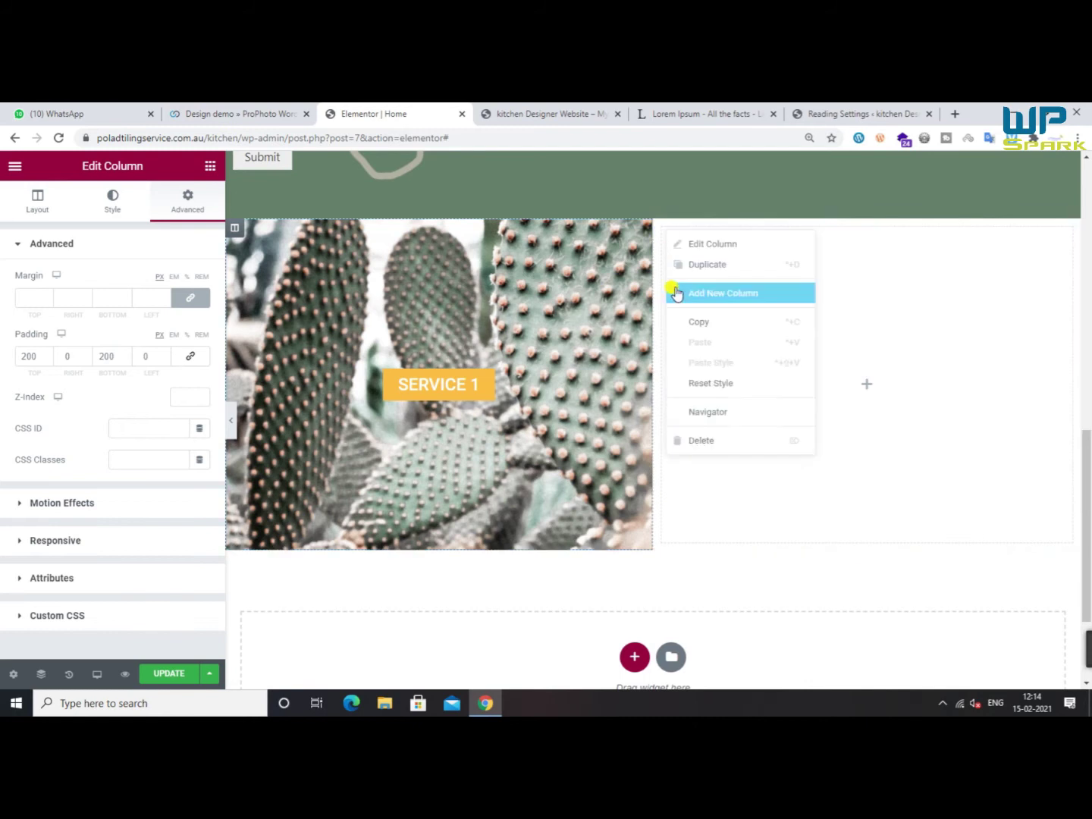
{"action": "left_click", "coordinate": [704, 443]}
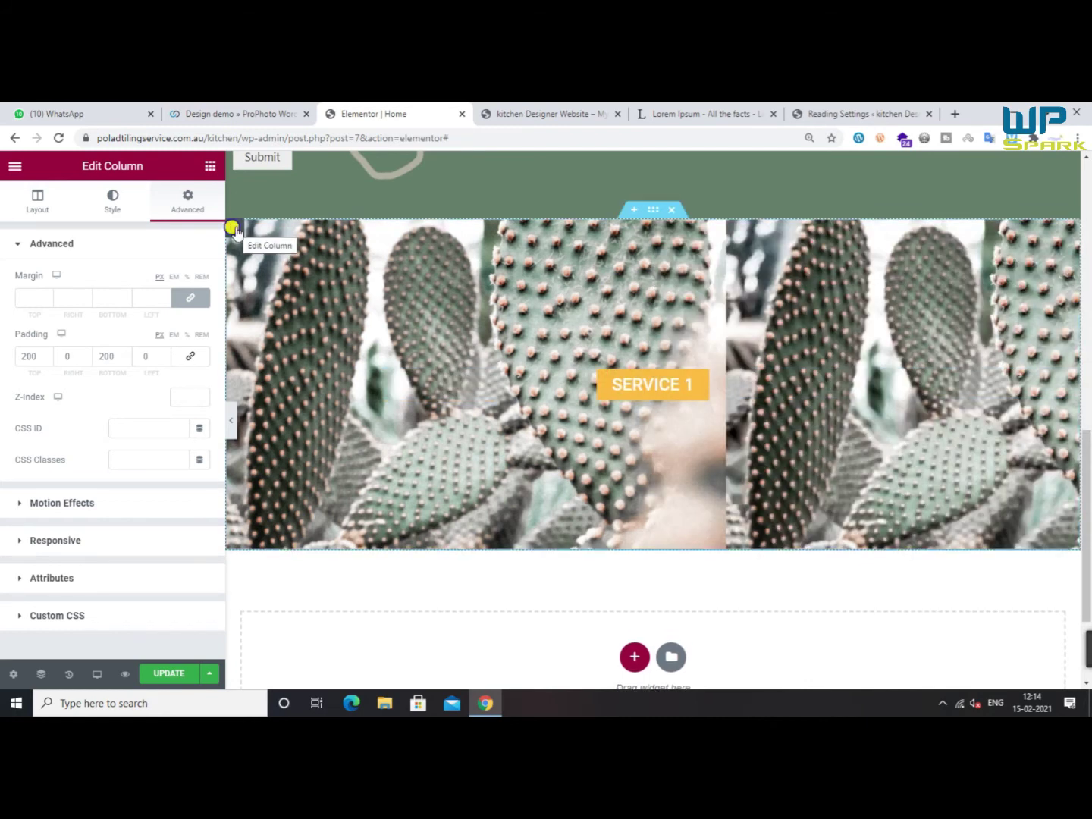
Duplicate the cactus column twice so the section has three identical columns
{"action": "right_click", "coordinate": [235, 232]}
{"action": "left_click", "coordinate": [257, 261]}
{"action": "right_click", "coordinate": [234, 231]}
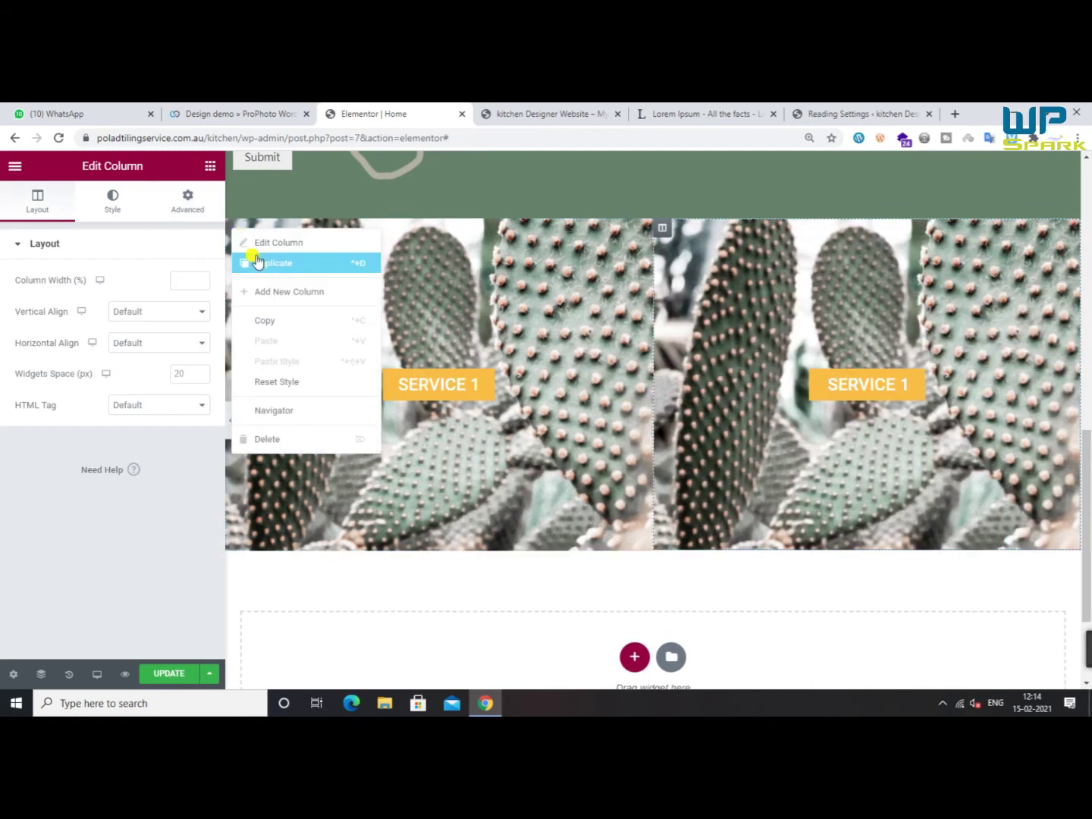
{"action": "left_click", "coordinate": [258, 262]}
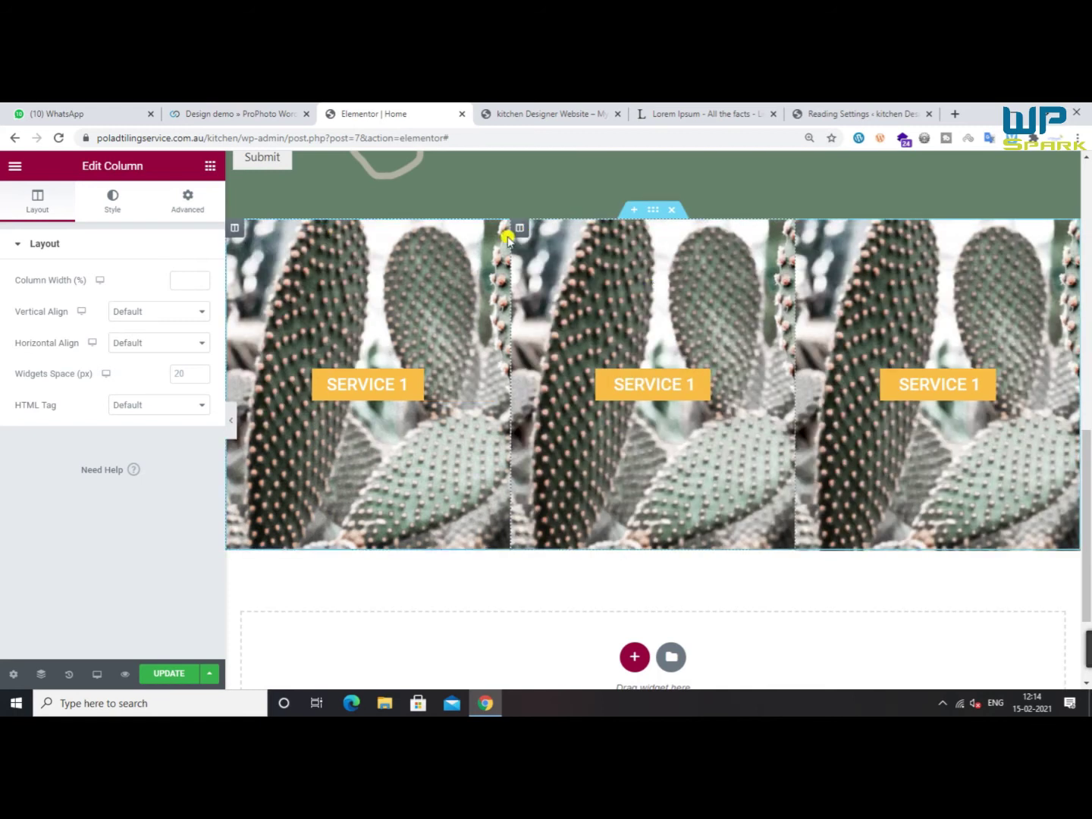
Replace the middle column's background image with CTA2.png from the media library
{"action": "left_click", "coordinate": [117, 198]}
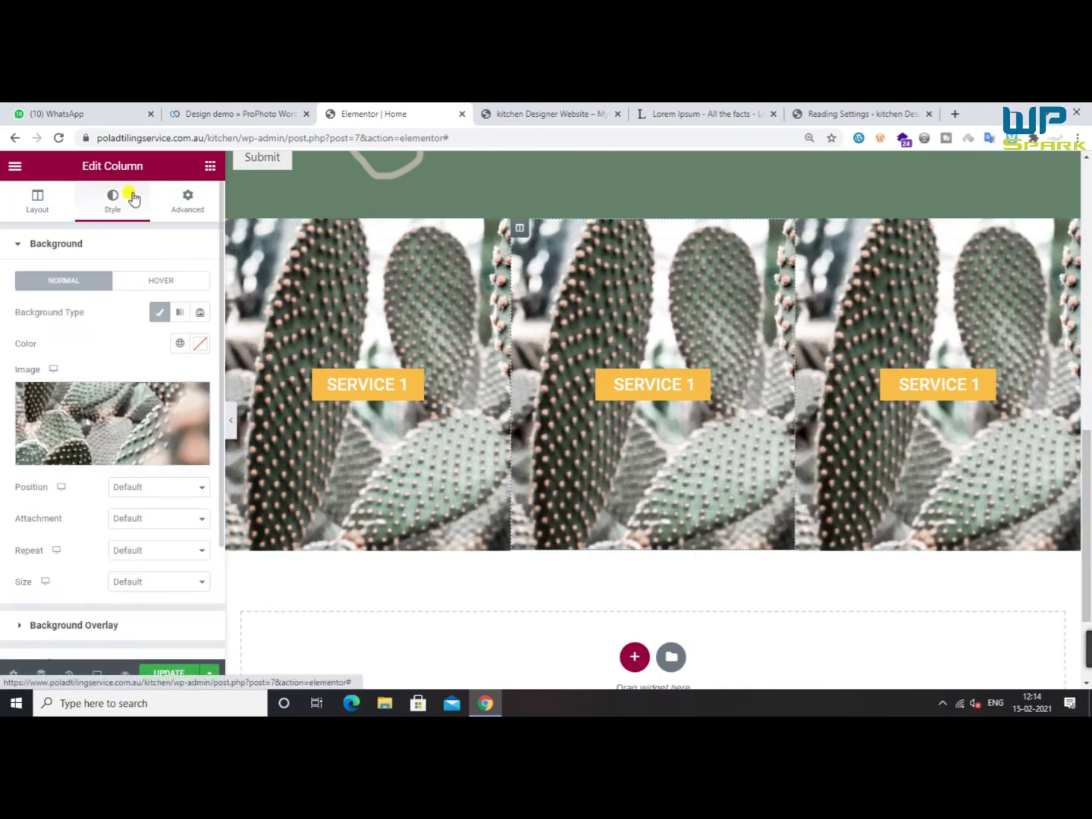
{"action": "left_click", "coordinate": [84, 410]}
{"action": "left_click", "coordinate": [160, 373]}
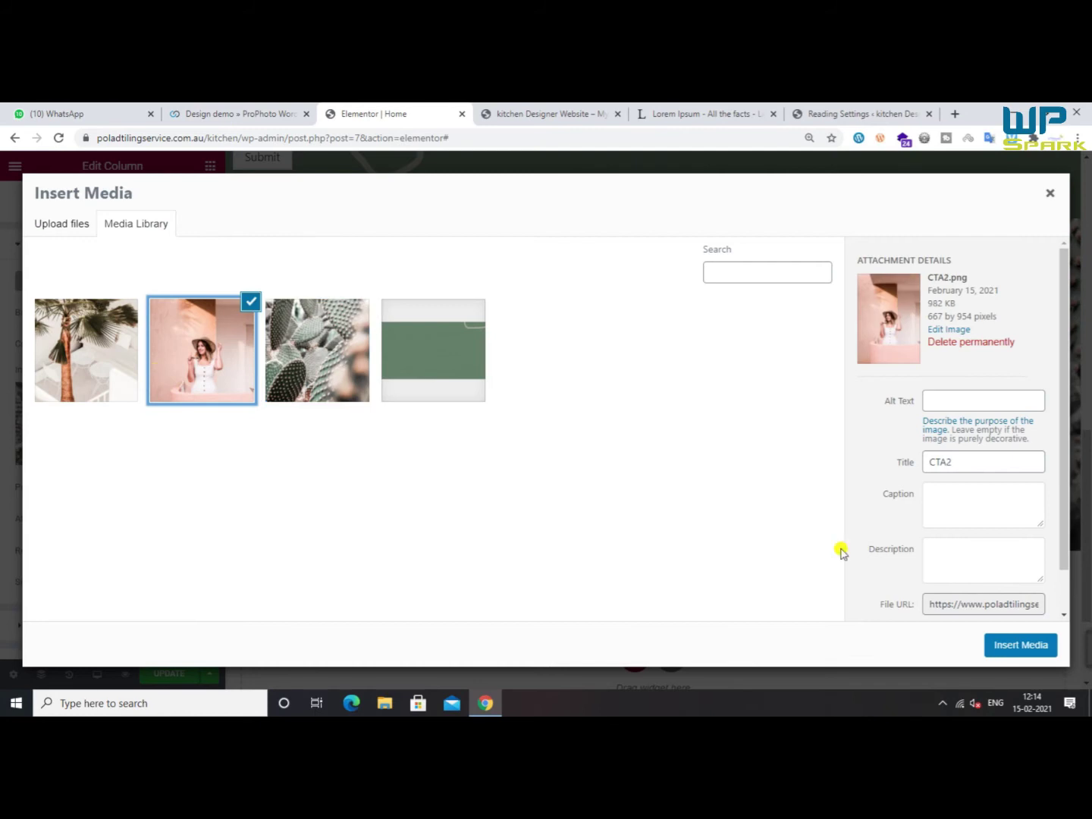
{"action": "left_click", "coordinate": [1021, 646]}
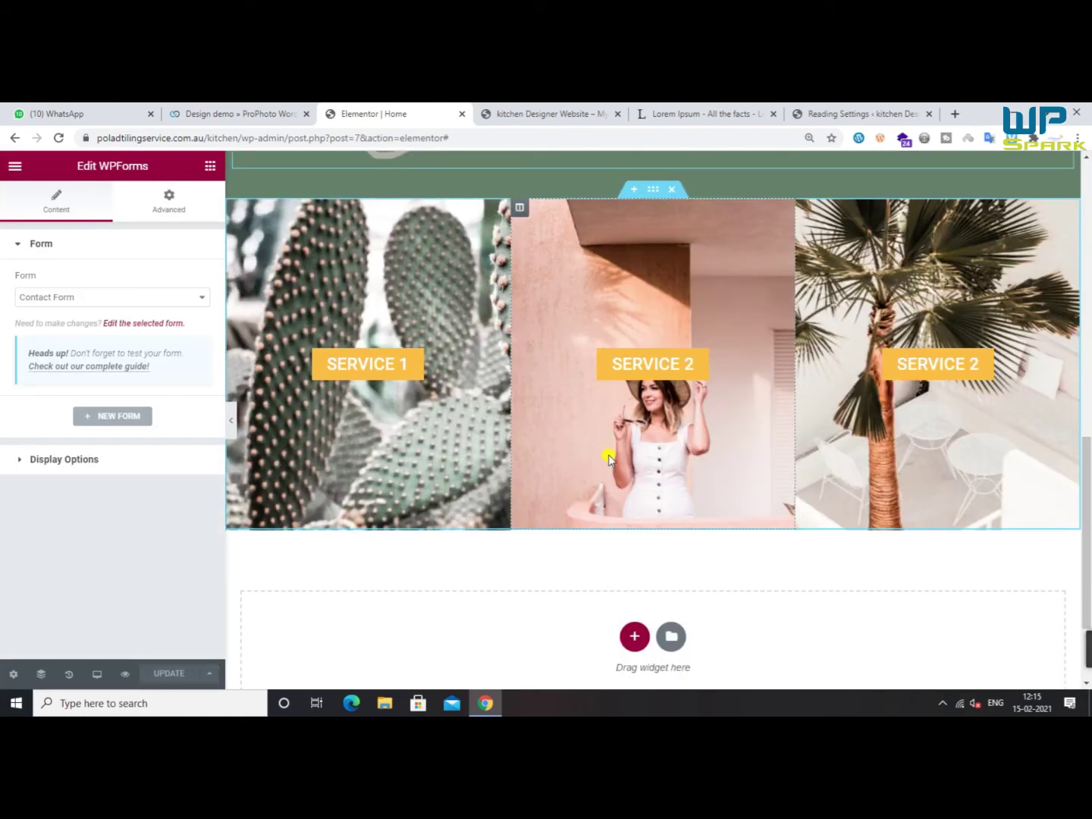
Change the text of the button in the palm tree column to "Service 3"
{"action": "left_click", "coordinate": [903, 365]}
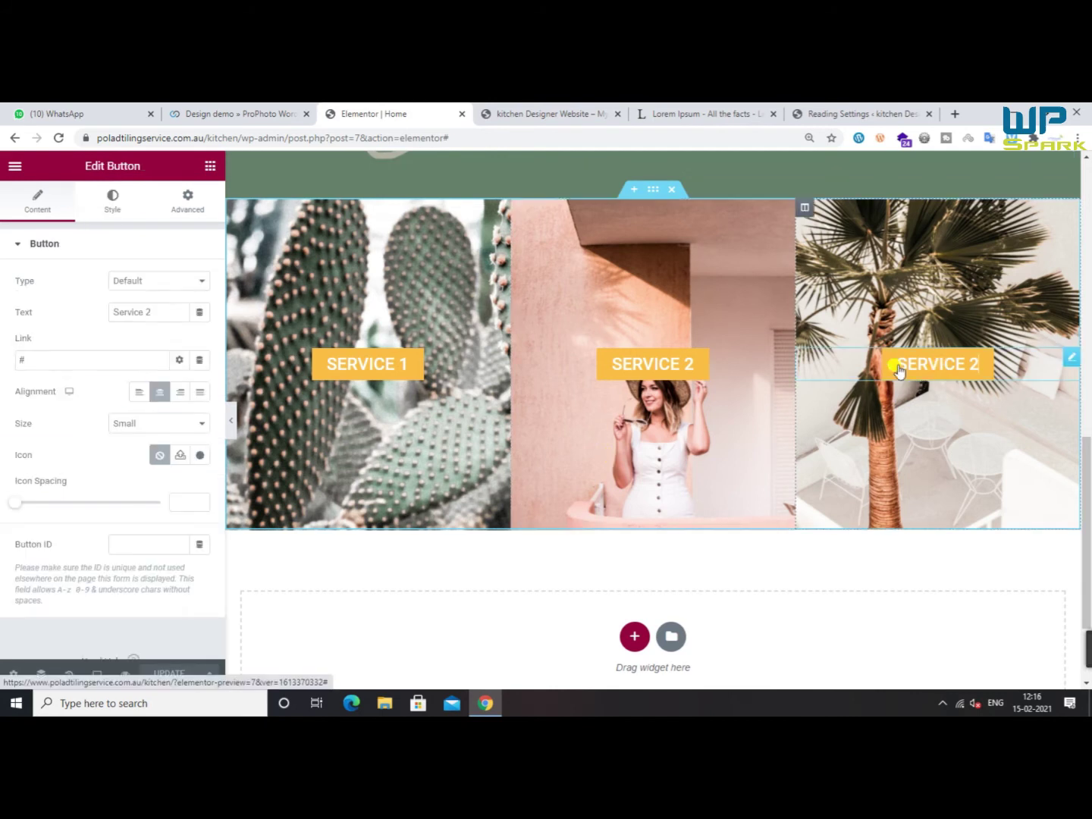
{"action": "left_click", "coordinate": [147, 310]}
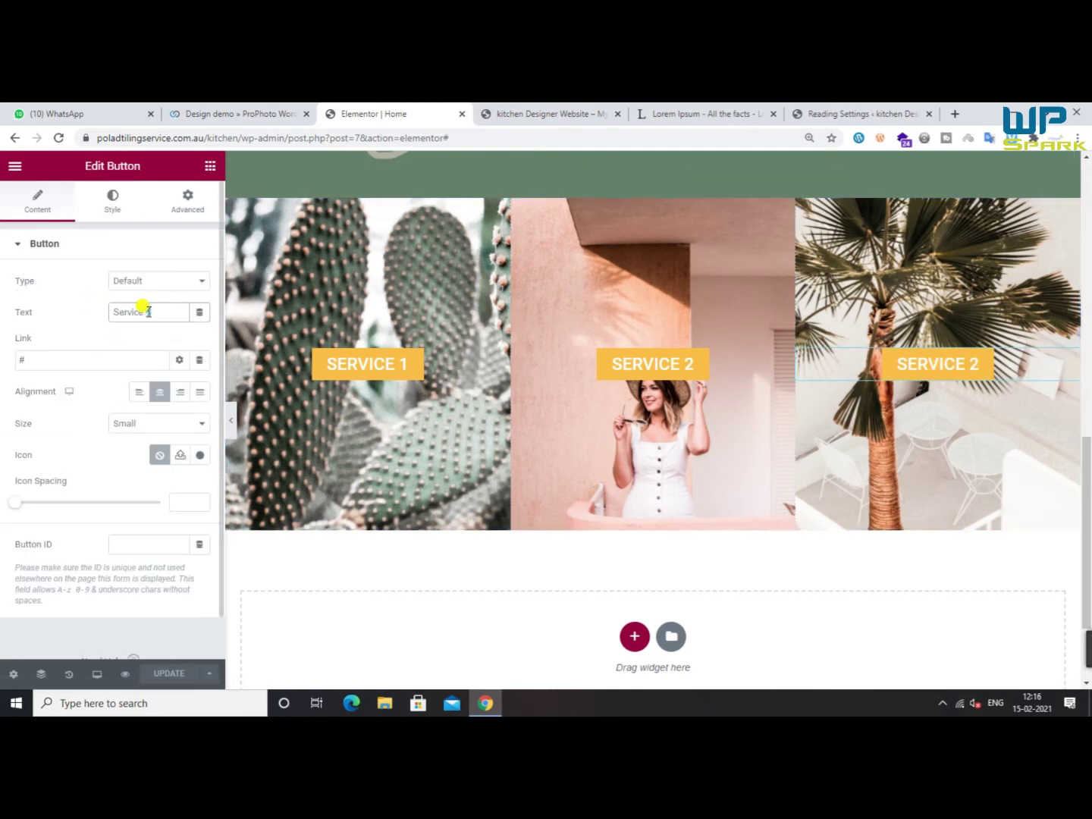
{"action": "key", "text": "BackSpace"}
{"action": "type", "text": "3"}
Review the signup form and the three service columns on the Elementor page
{"action": "scroll", "coordinate": [1048, 437], "scroll_direction": "up", "scroll_amount": 3}
{"action": "scroll", "coordinate": [672, 476], "scroll_direction": "up", "scroll_amount": 4}
{"action": "scroll", "coordinate": [663, 502], "scroll_direction": "down", "scroll_amount": 5}
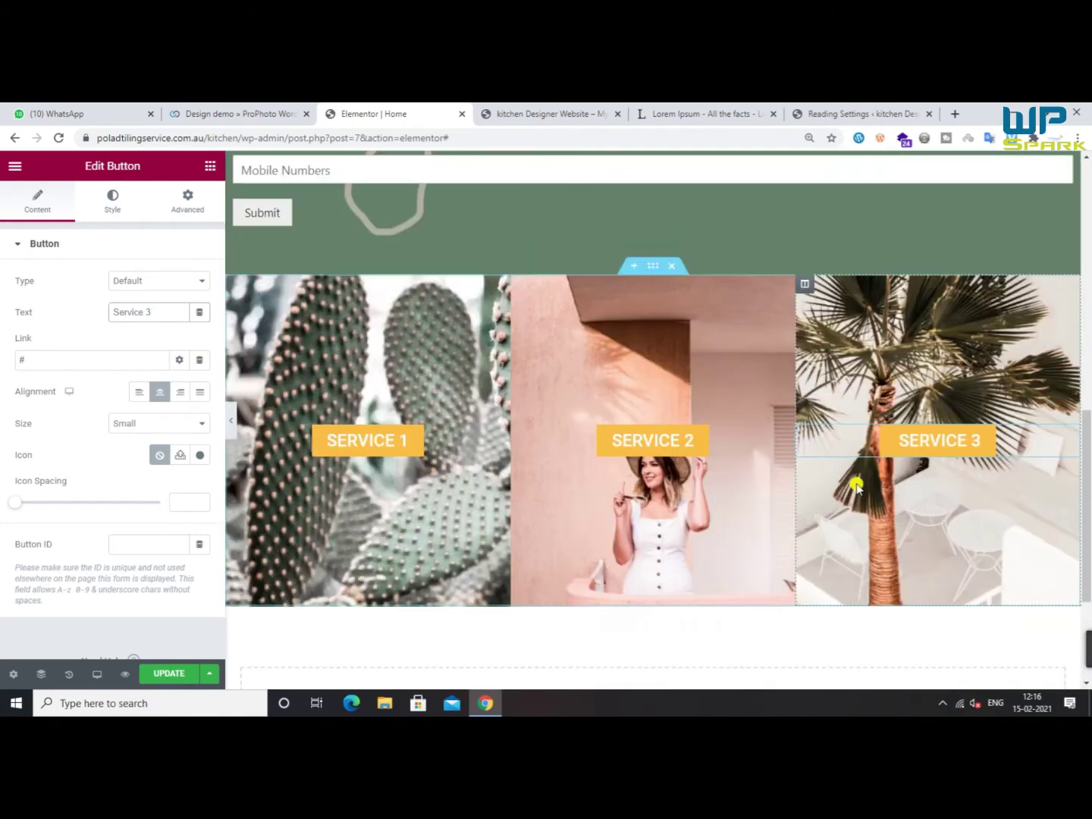
{"action": "scroll", "coordinate": [858, 487], "scroll_direction": "up", "scroll_amount": 3}
{"action": "scroll", "coordinate": [546, 504], "scroll_direction": "down", "scroll_amount": 1}
{"action": "scroll", "coordinate": [547, 504], "scroll_direction": "up", "scroll_amount": 1}
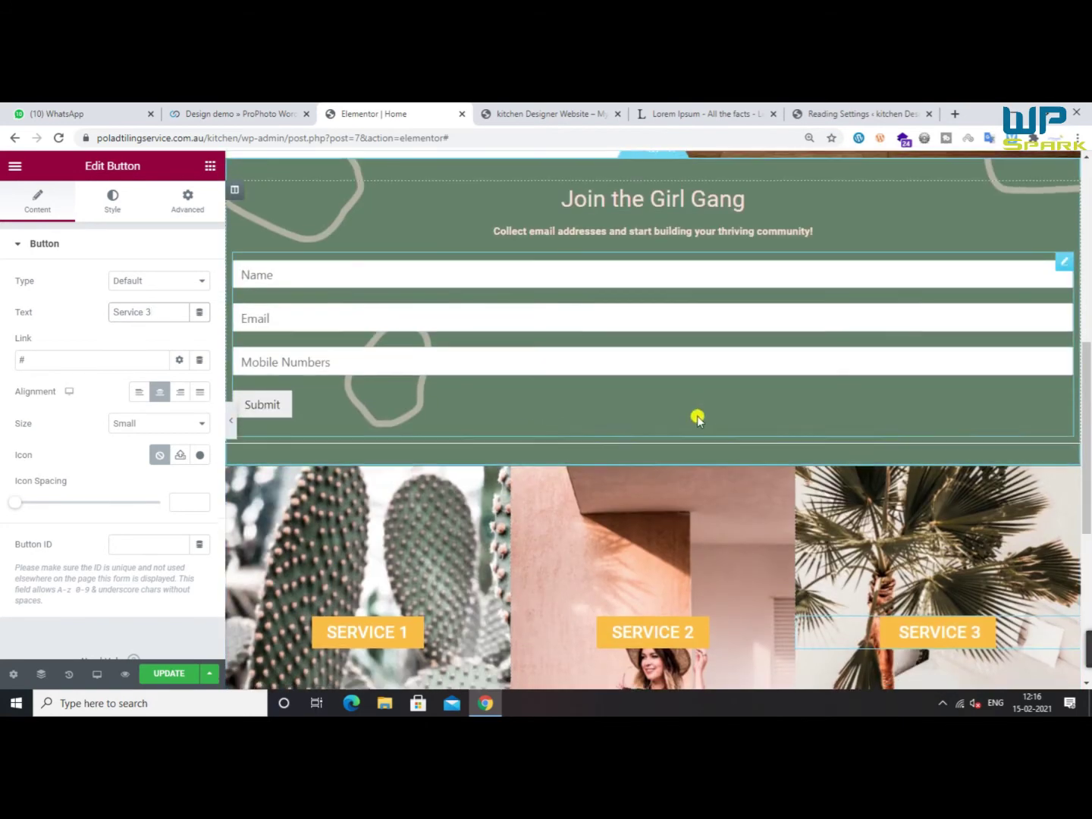
{"action": "scroll", "coordinate": [466, 440], "scroll_direction": "down", "scroll_amount": 2}
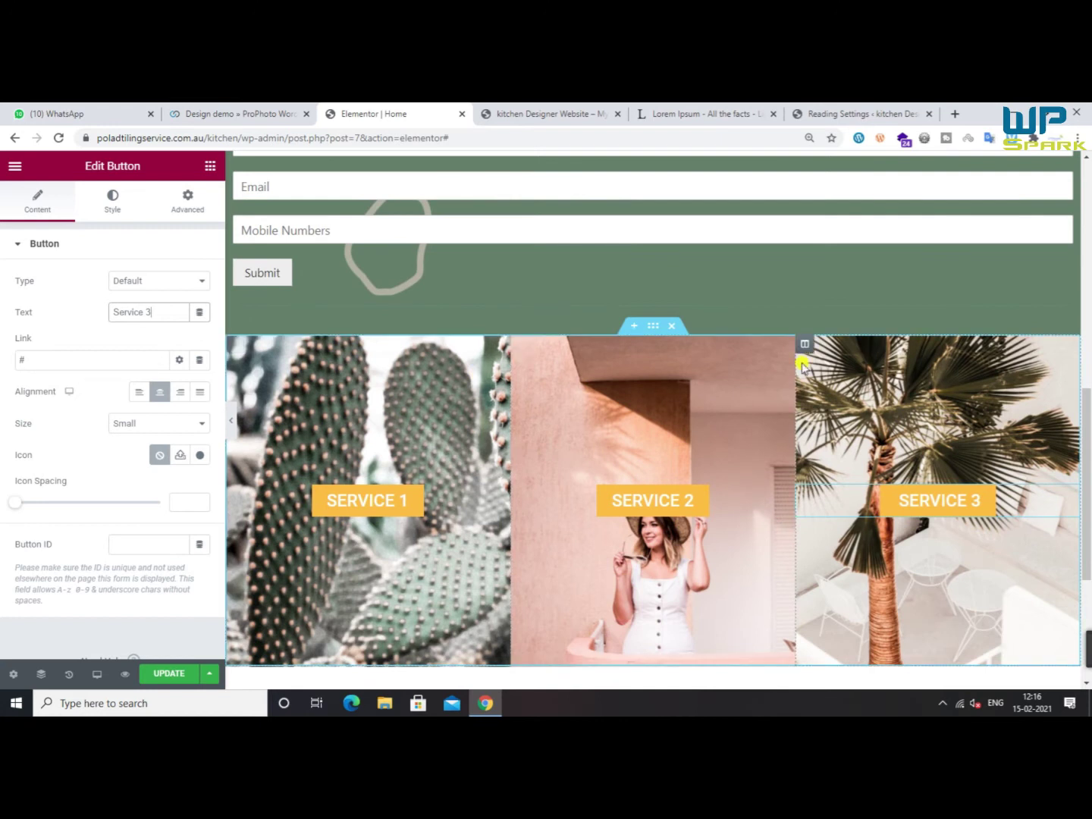
{"action": "scroll", "coordinate": [803, 367], "scroll_direction": "down", "scroll_amount": 4}
Switch to the demo site, close its developer tools and examine the Our Mantra heading, its paragraph and the Featured In section
{"action": "left_click", "coordinate": [270, 113]}
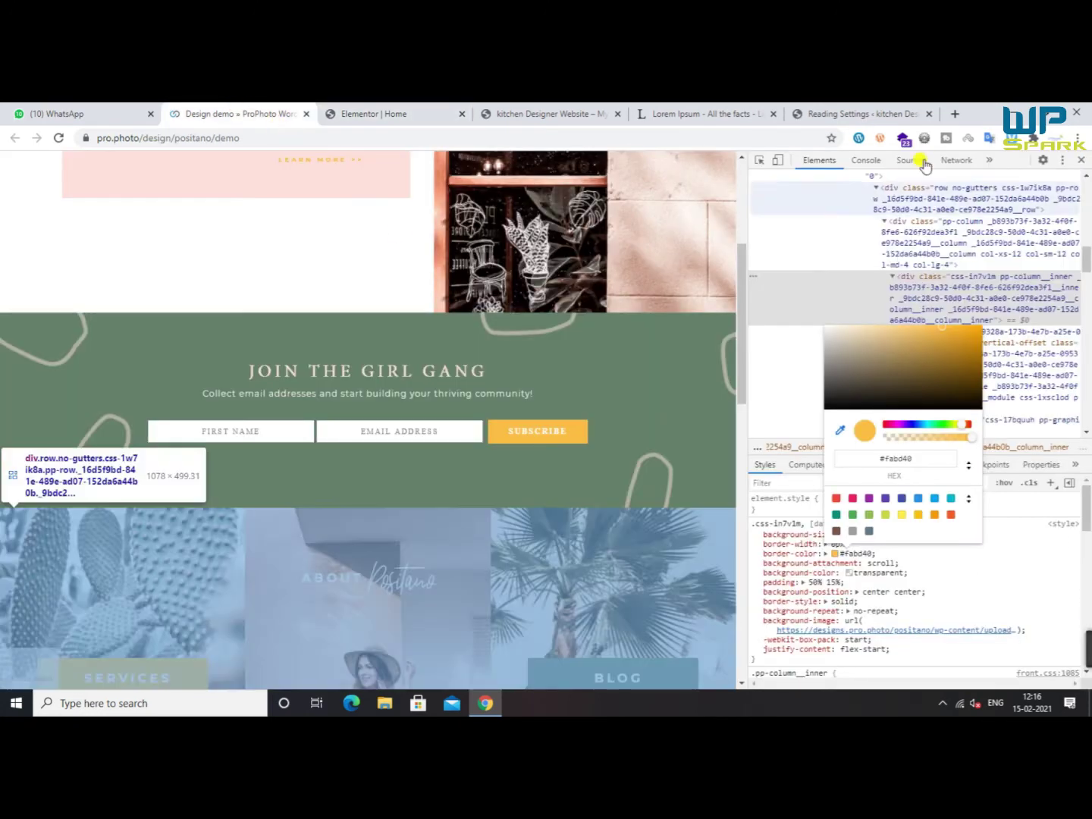
{"action": "left_click", "coordinate": [1081, 161]}
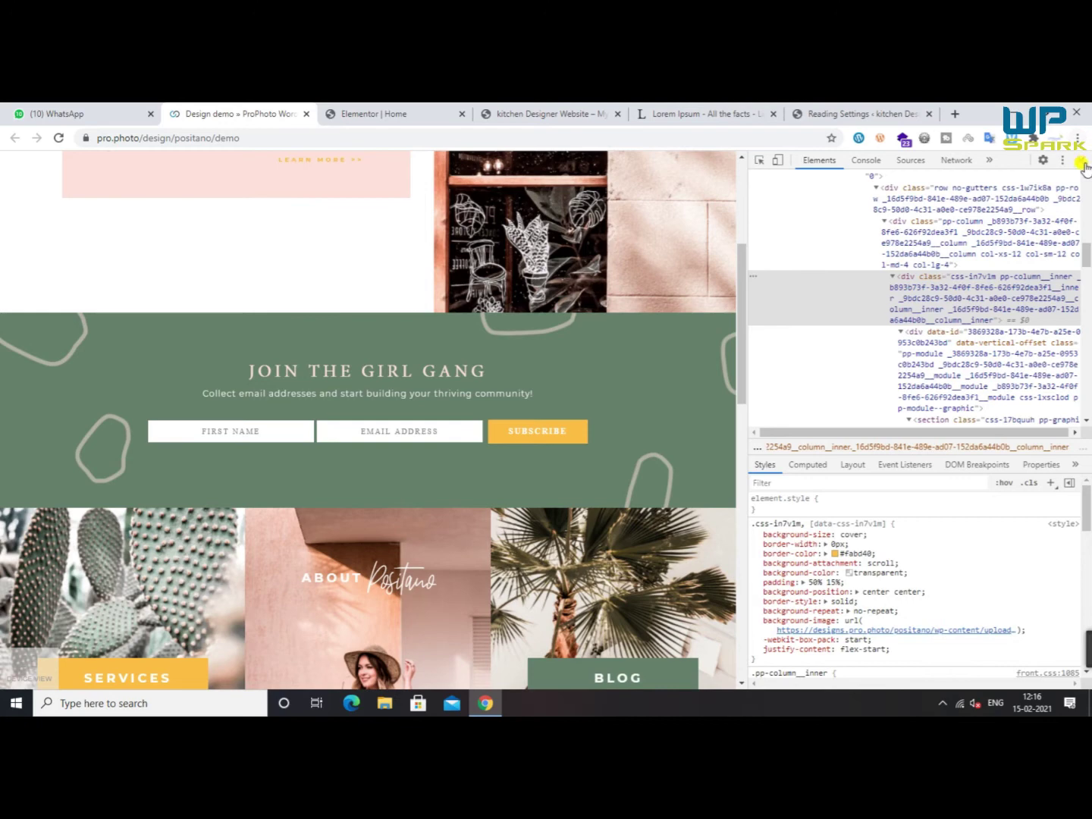
{"action": "left_click", "coordinate": [1082, 160]}
{"action": "scroll", "coordinate": [697, 448], "scroll_direction": "down", "scroll_amount": 3}
{"action": "scroll", "coordinate": [657, 468], "scroll_direction": "up", "scroll_amount": 5}
{"action": "scroll", "coordinate": [657, 469], "scroll_direction": "down", "scroll_amount": 14}
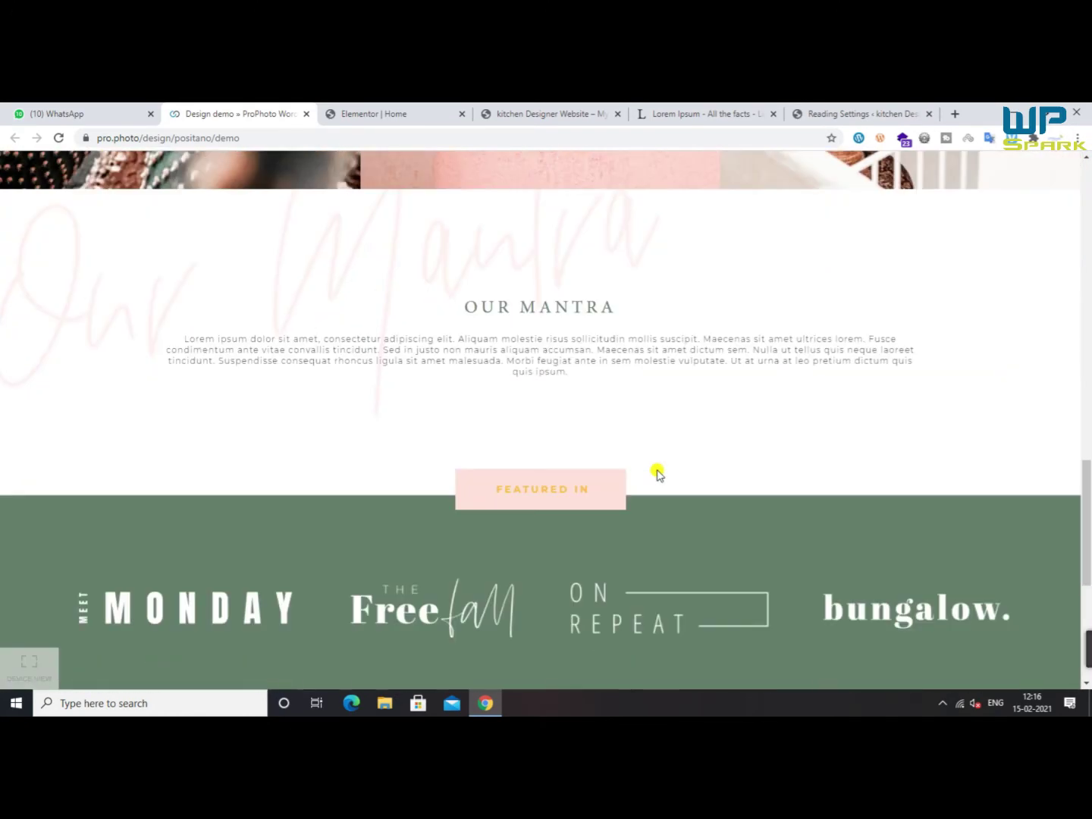
{"action": "left_click_drag", "start_coordinate": [459, 315], "coordinate": [657, 374]}
{"action": "right_click", "coordinate": [493, 344]}
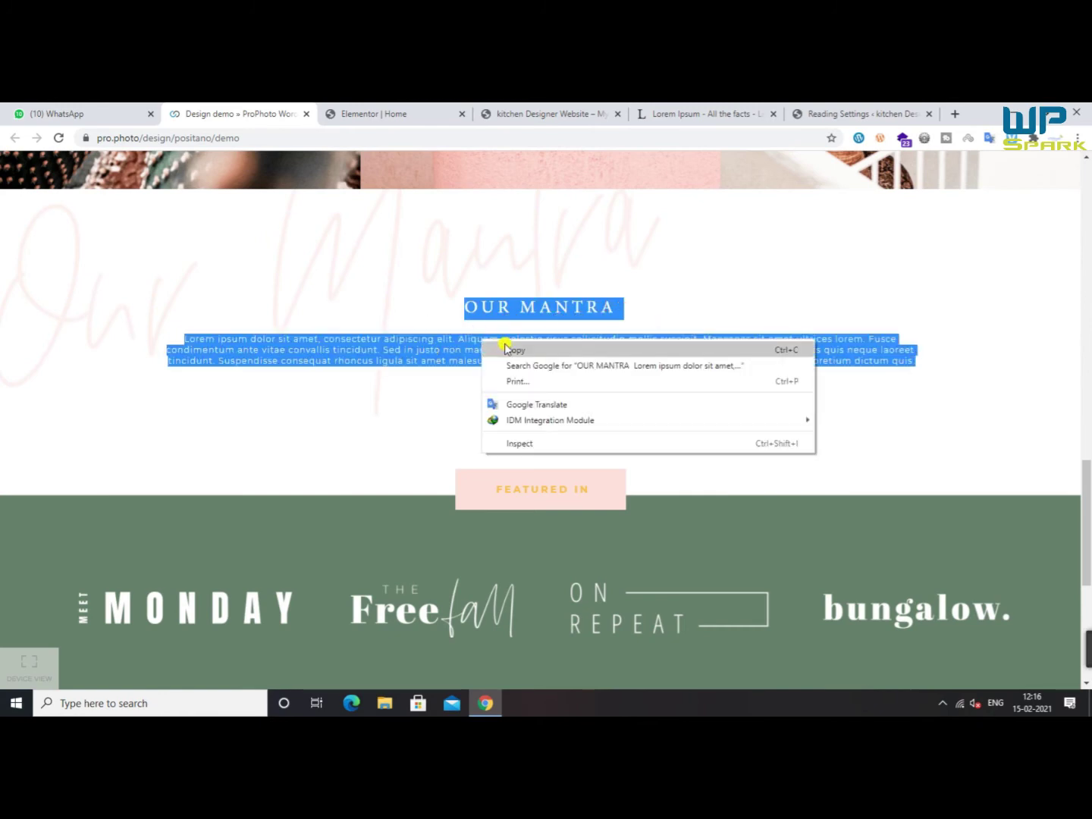
{"action": "left_click_drag", "start_coordinate": [468, 308], "coordinate": [584, 303]}
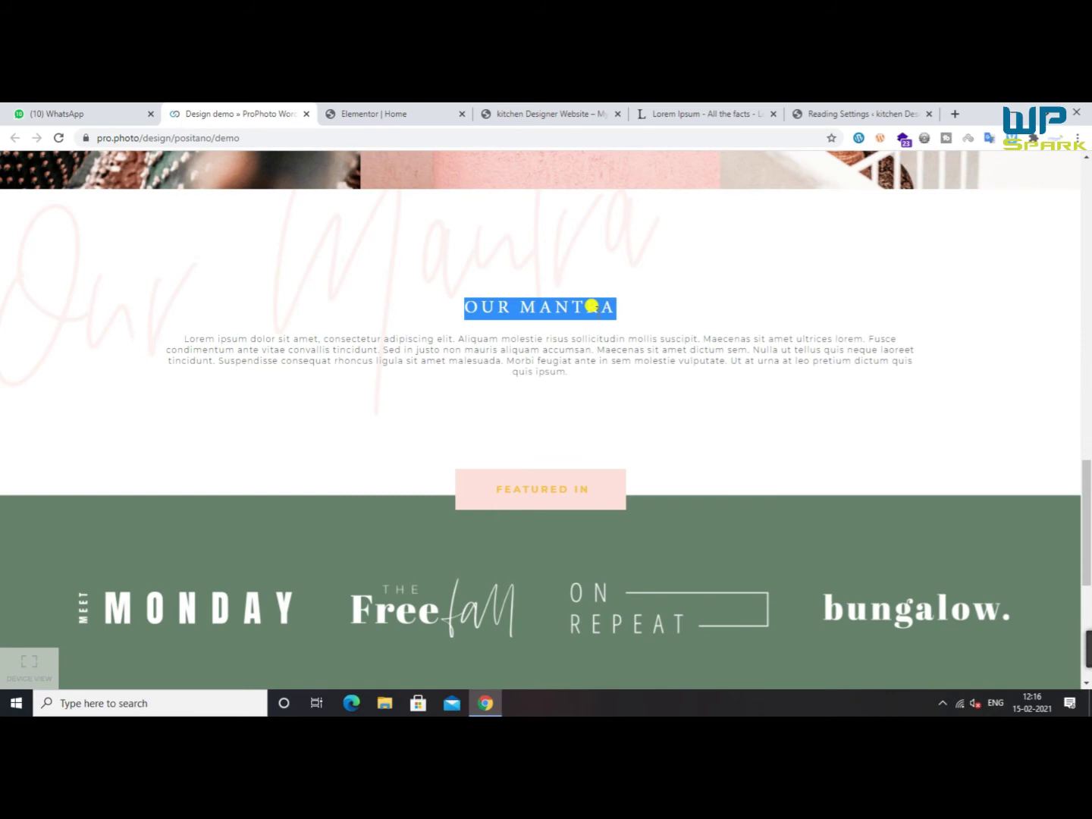
{"action": "scroll", "coordinate": [596, 413], "scroll_direction": "down", "scroll_amount": 5}
Return to the Elementor page and add a new single-column section below the three service columns
{"action": "left_click", "coordinate": [393, 113]}
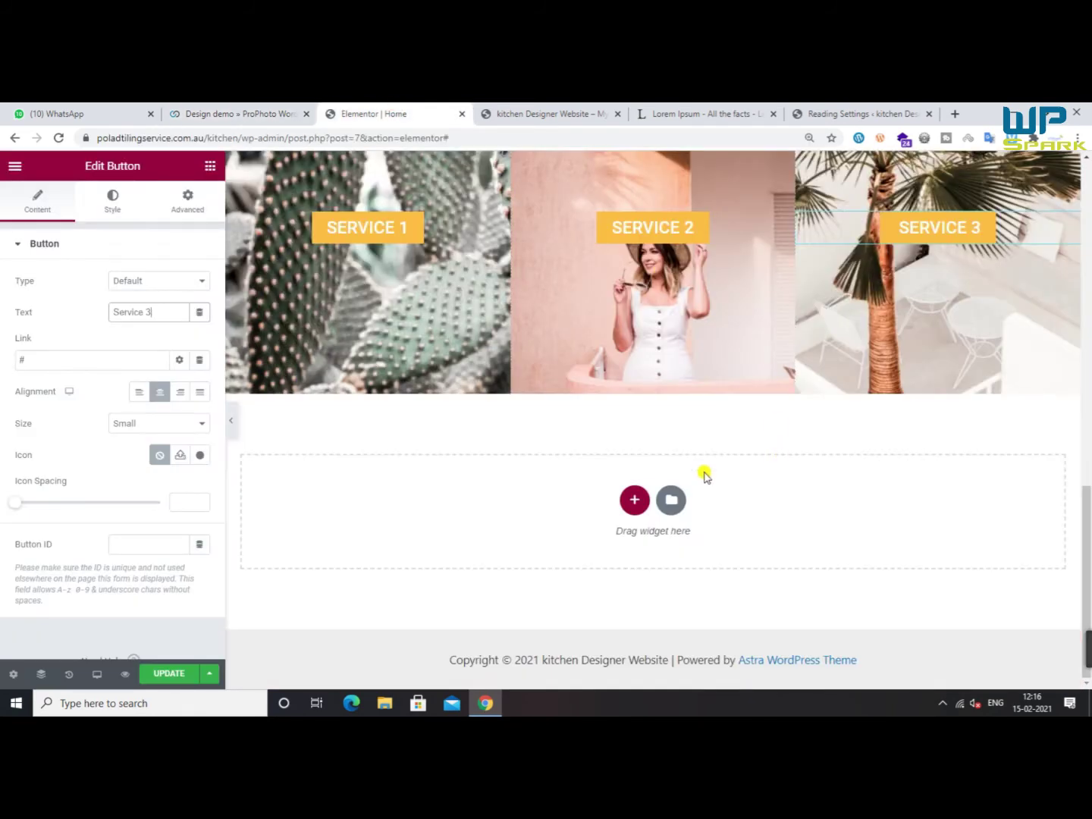
{"action": "left_click", "coordinate": [630, 502]}
{"action": "left_click", "coordinate": [450, 538]}
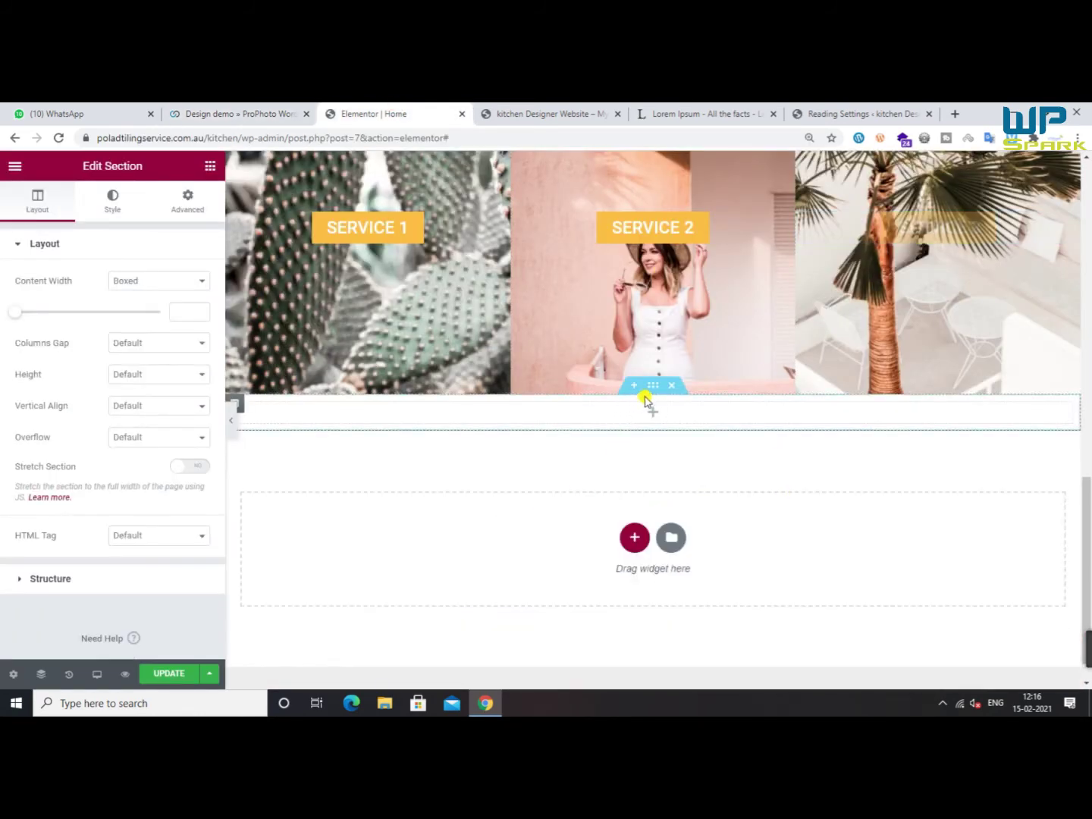
{"action": "left_click", "coordinate": [210, 166]}
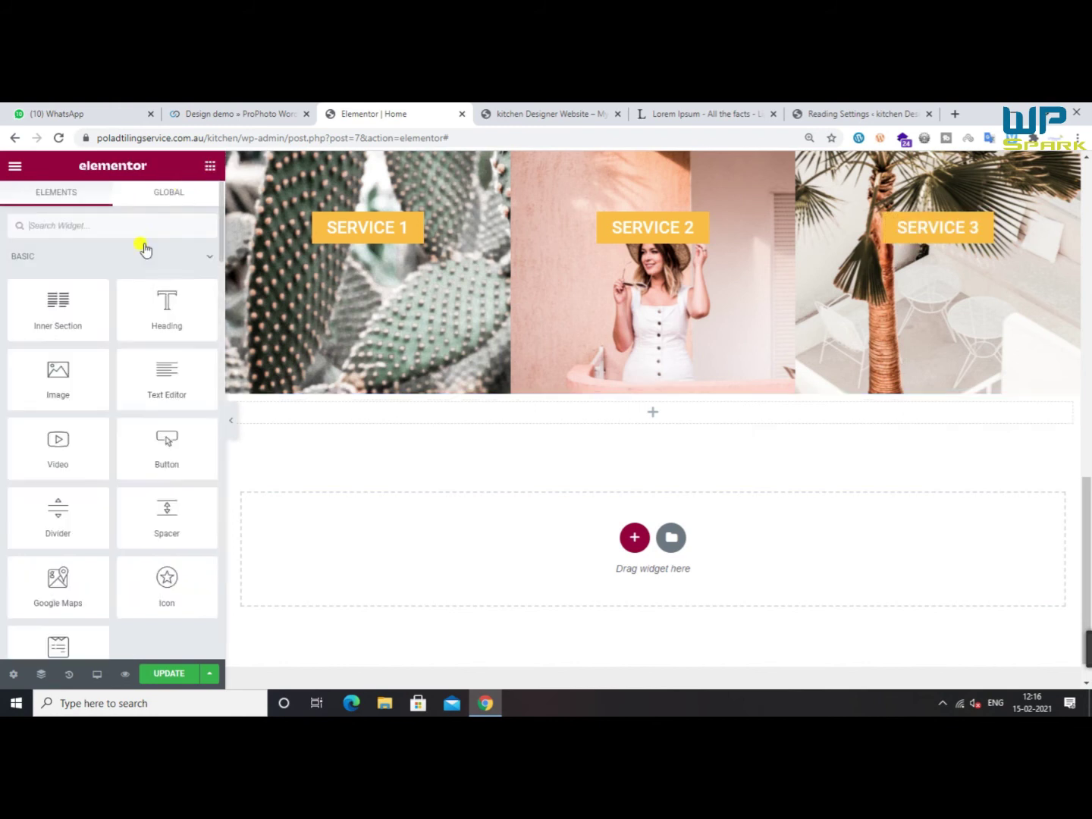
Unlink the new section's padding, set its top and bottom to 30 px and update the page
{"action": "left_click", "coordinate": [651, 386]}
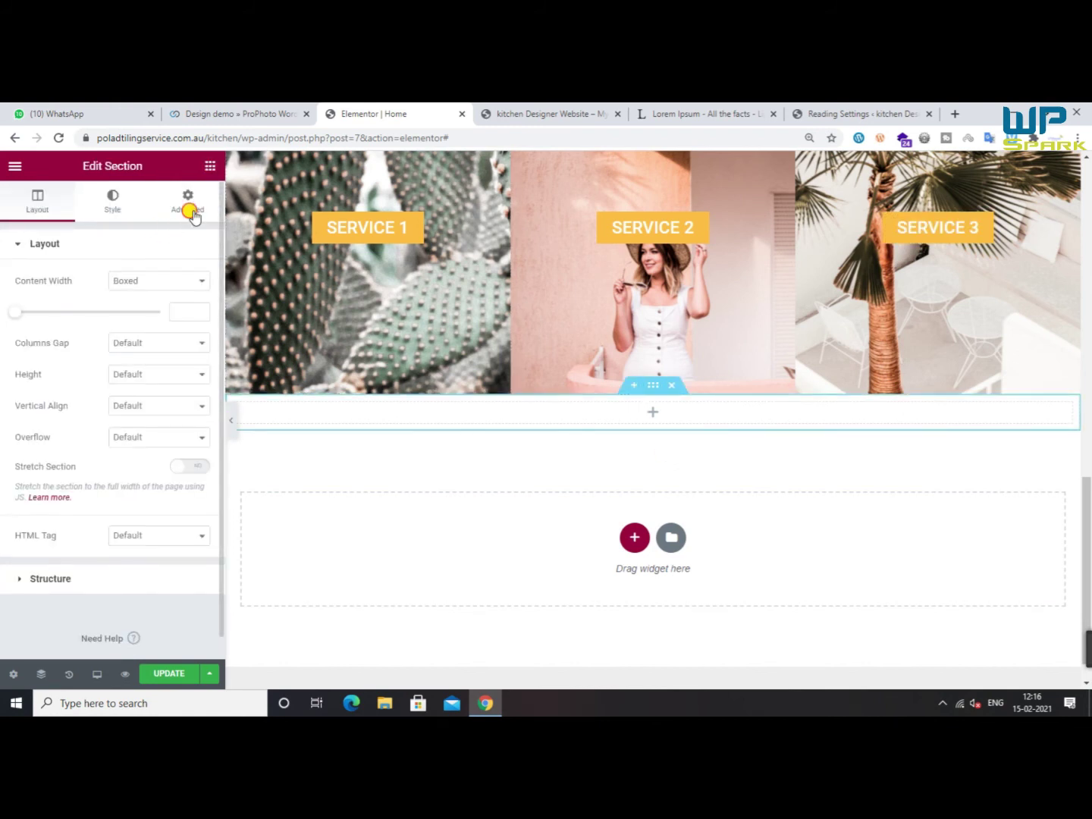
{"action": "left_click", "coordinate": [188, 206]}
{"action": "left_click", "coordinate": [190, 358]}
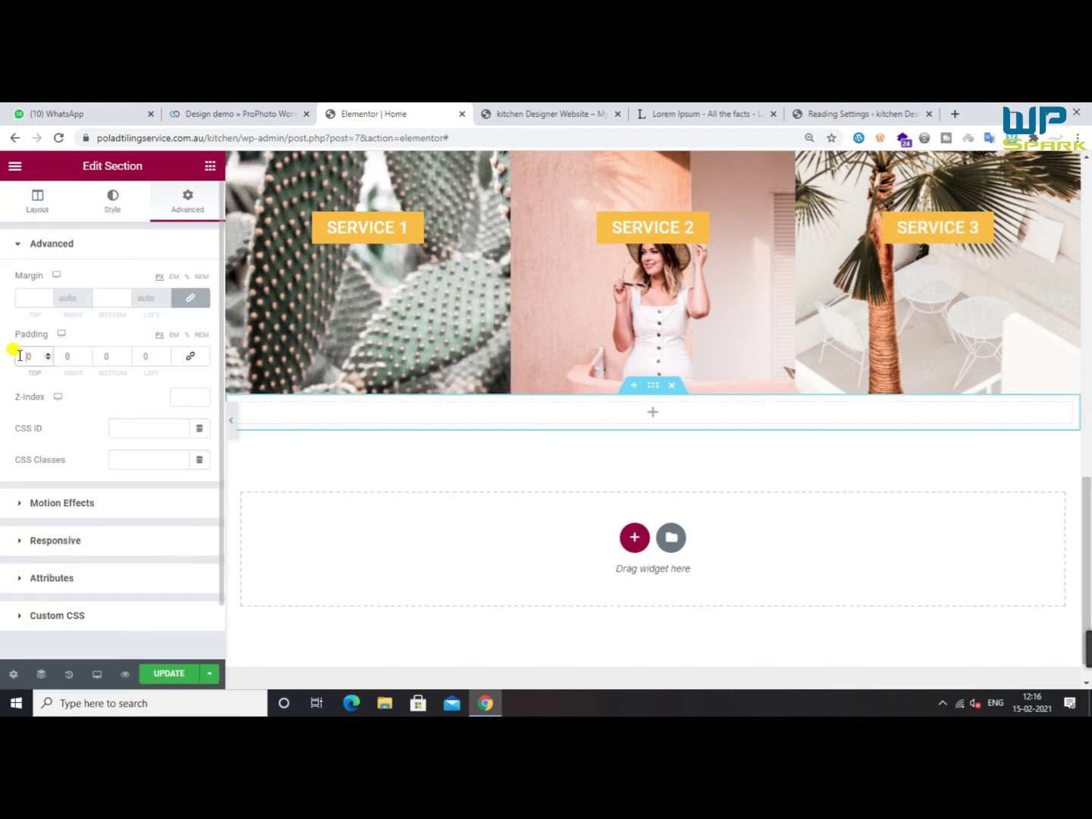
{"action": "left_click", "coordinate": [20, 356]}
{"action": "type", "text": "30"}
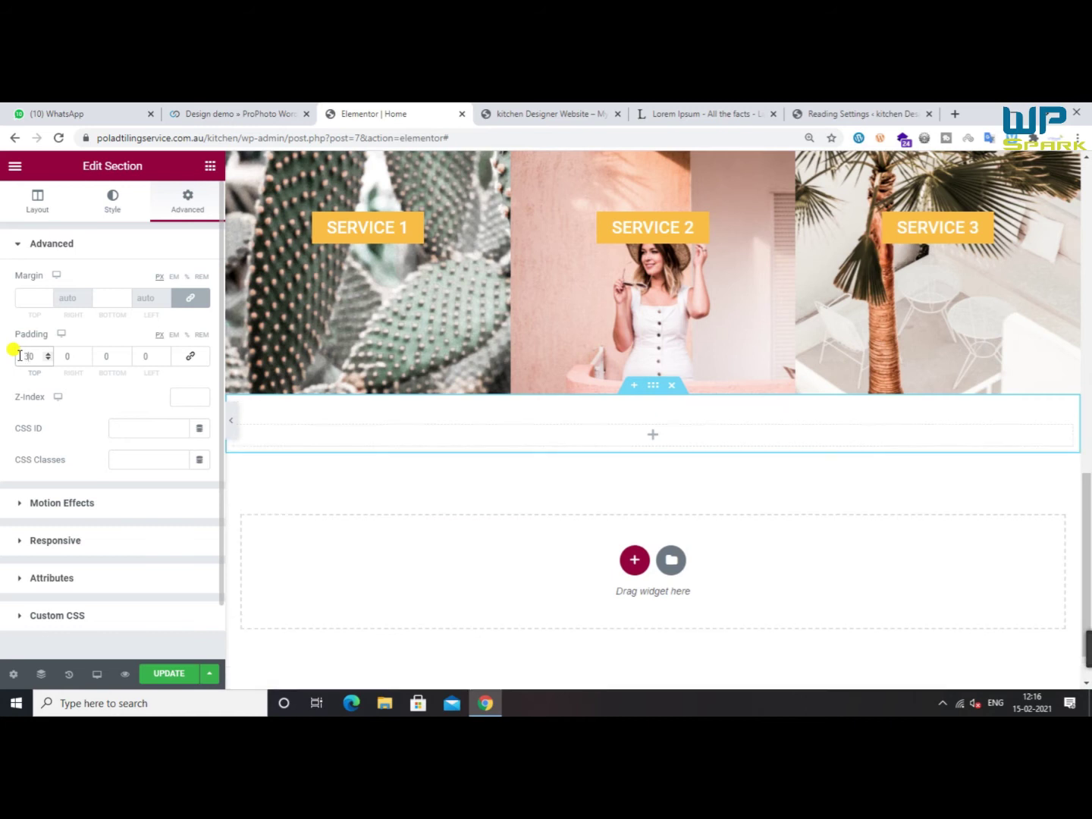
{"action": "left_click", "coordinate": [104, 357]}
{"action": "type", "text": "3"}
{"action": "left_click", "coordinate": [172, 672]}
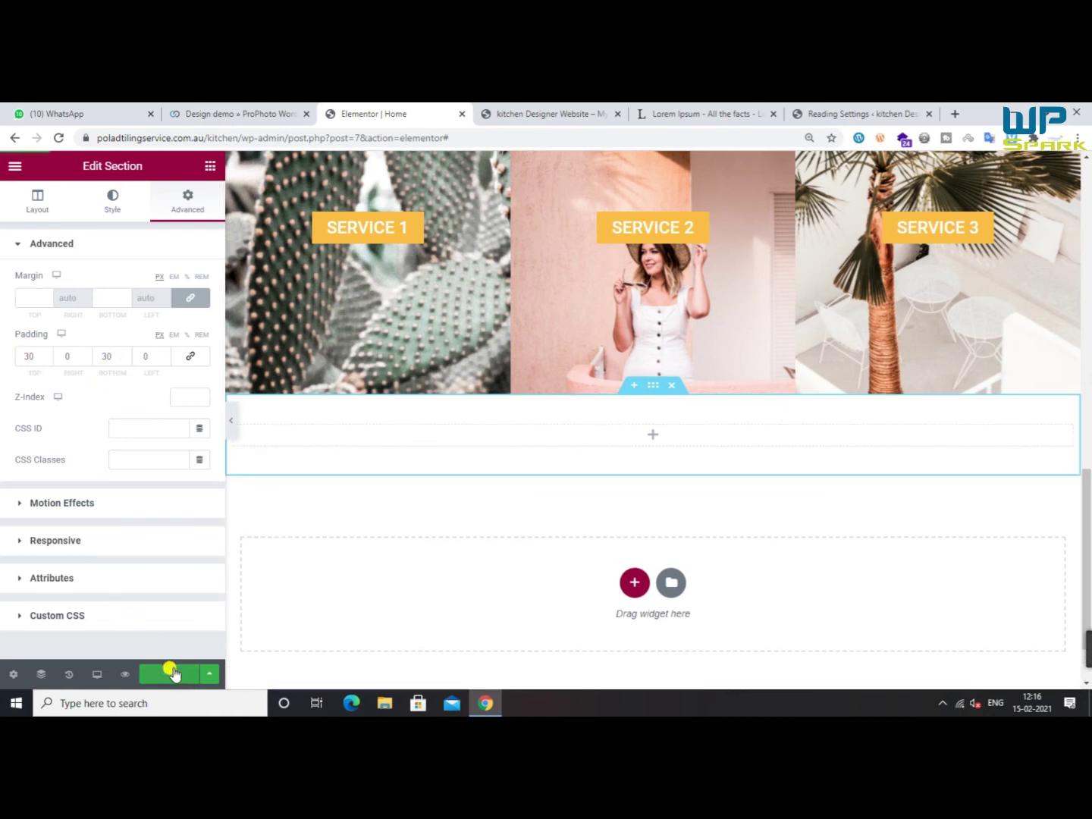
Inspect the styles and background colour of the demo site's Our Mantra section, and close the developer tools
{"action": "left_click", "coordinate": [183, 106]}
{"action": "scroll", "coordinate": [508, 456], "scroll_direction": "up", "scroll_amount": 10}
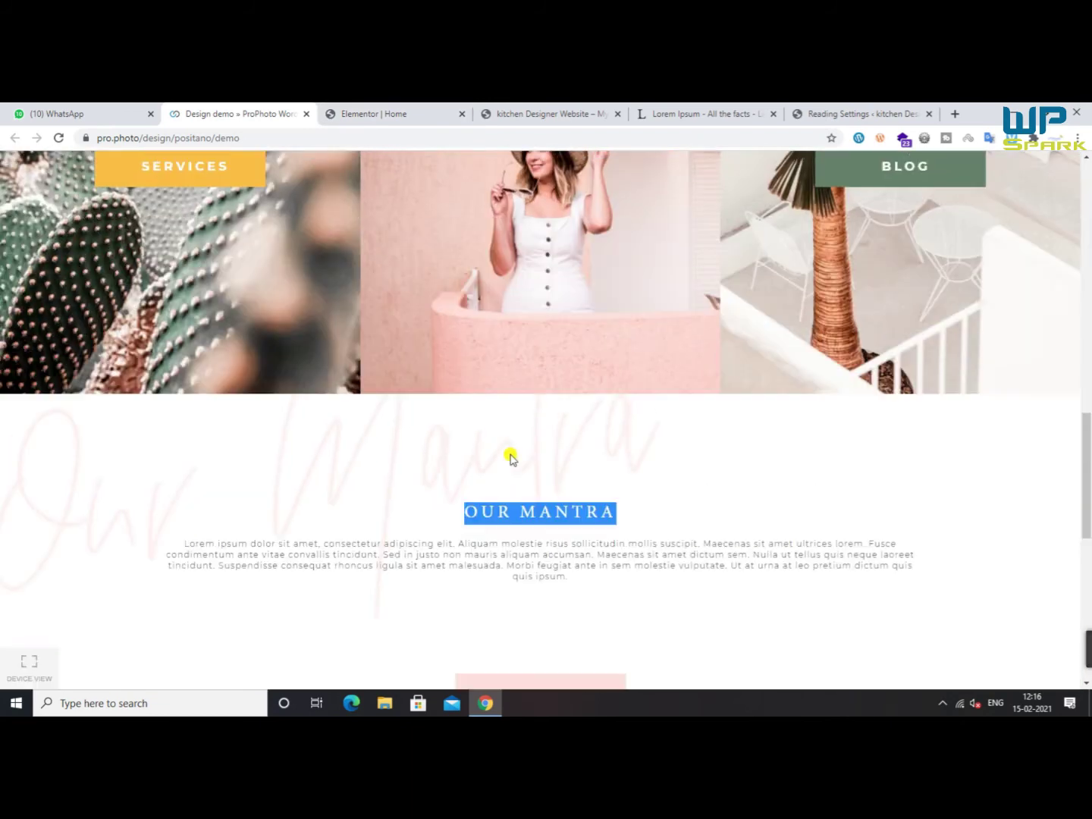
{"action": "scroll", "coordinate": [937, 531], "scroll_direction": "up", "scroll_amount": 5}
{"action": "scroll", "coordinate": [930, 577], "scroll_direction": "down", "scroll_amount": 4}
{"action": "right_click", "coordinate": [973, 564]}
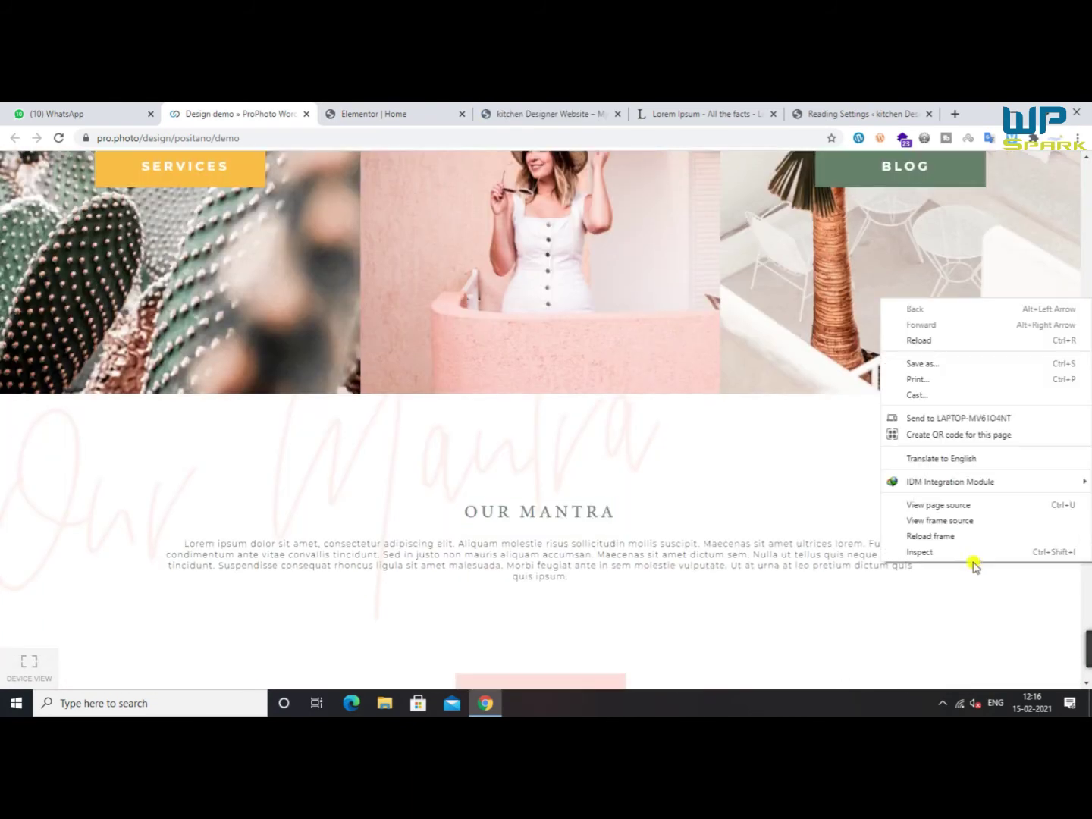
{"action": "left_click", "coordinate": [971, 561]}
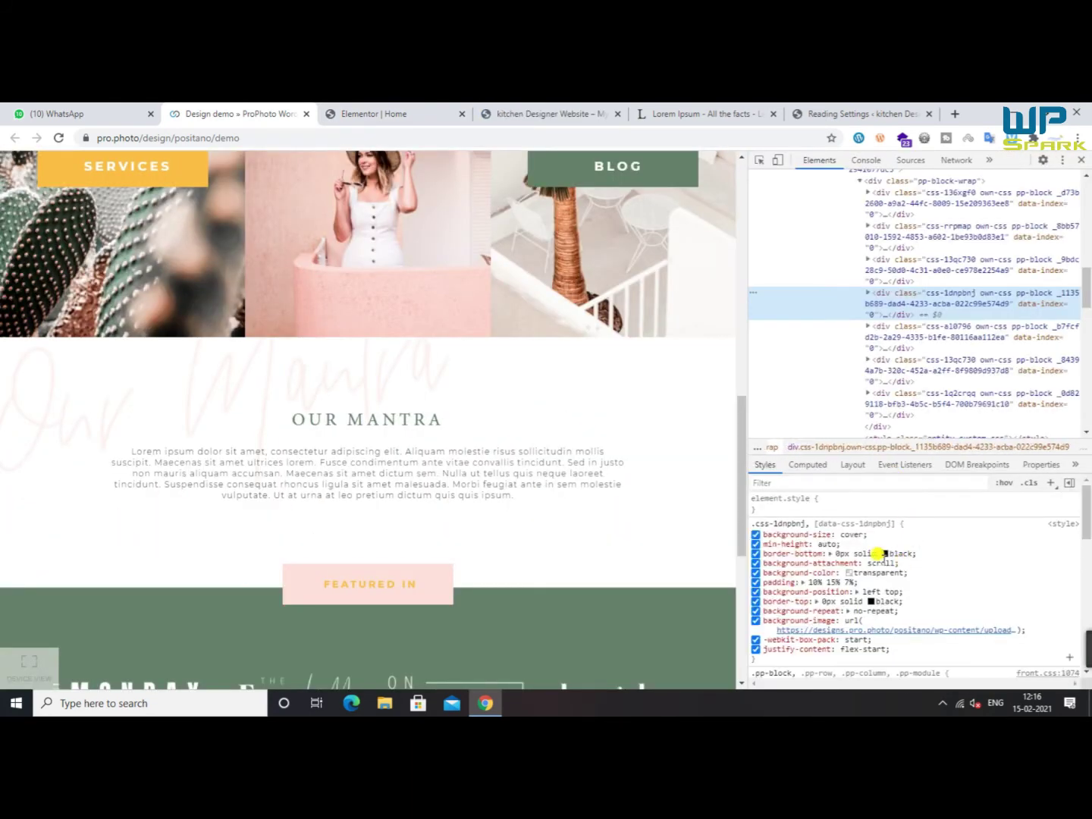
{"action": "left_click", "coordinate": [883, 554]}
{"action": "left_click", "coordinate": [661, 414]}
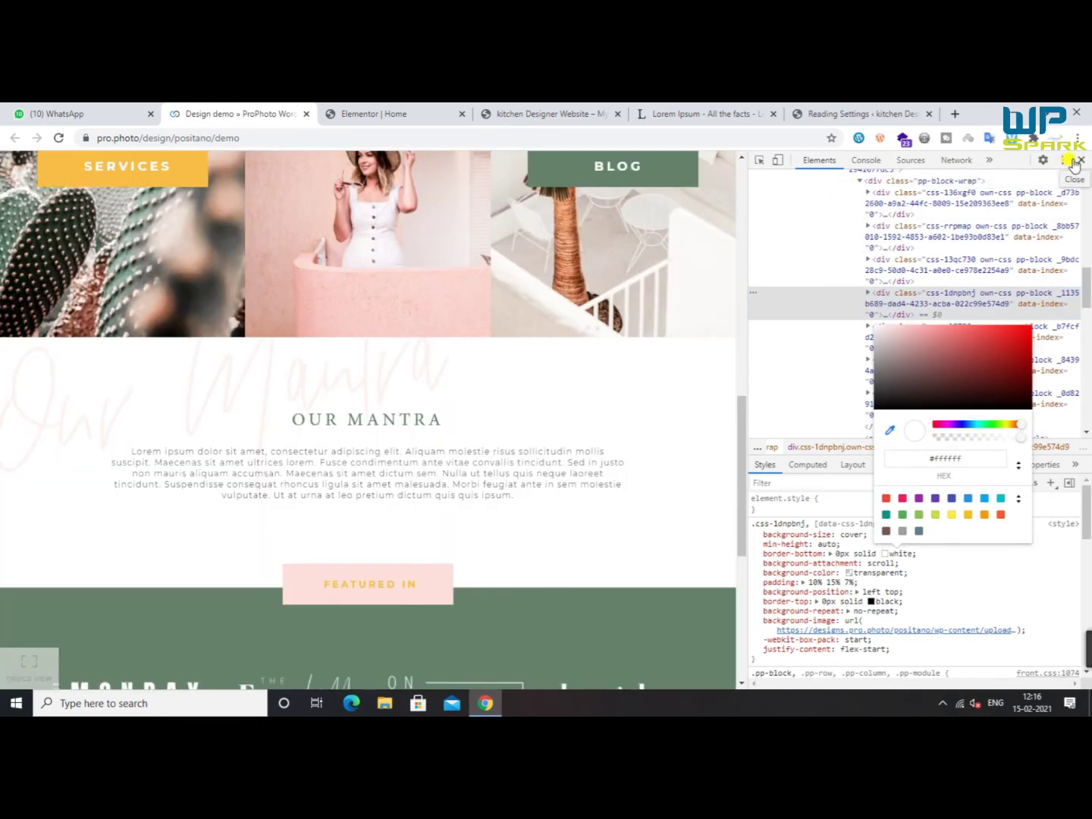
{"action": "left_click", "coordinate": [1082, 160]}
Copy the "OUR MANTRA" heading text from the demo site
{"action": "scroll", "coordinate": [657, 519], "scroll_direction": "down", "scroll_amount": 2}
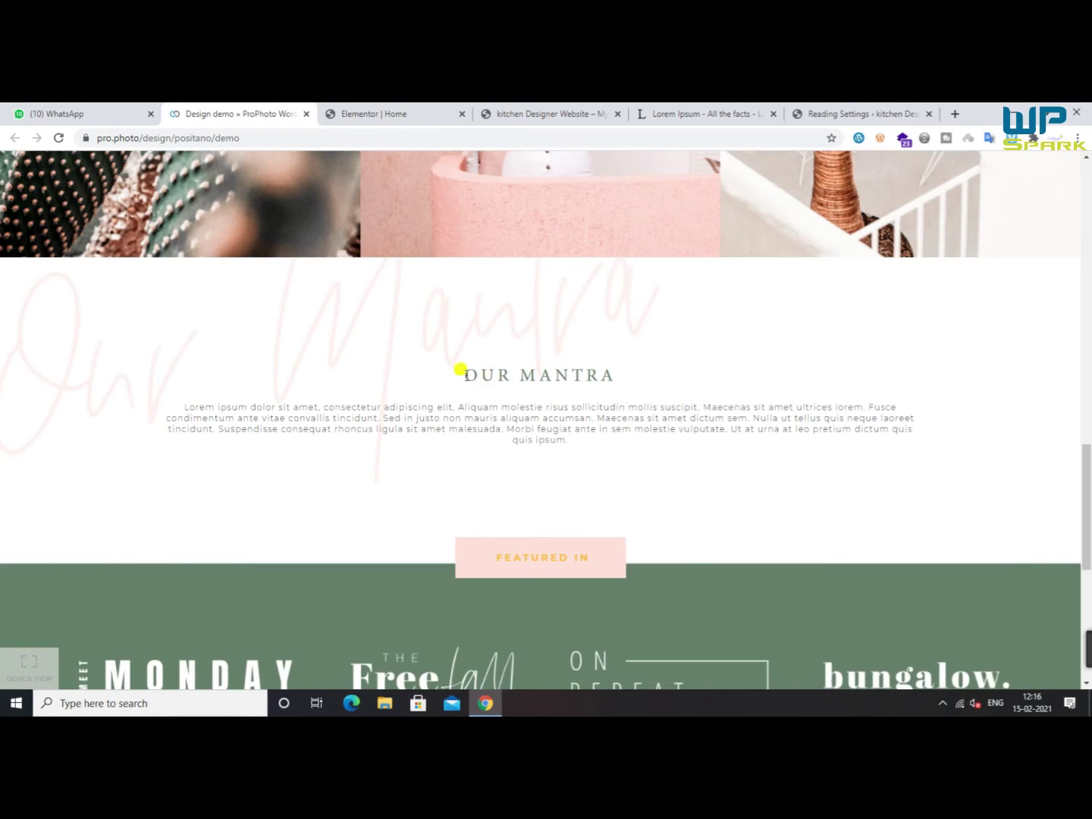
{"action": "left_click_drag", "start_coordinate": [462, 369], "coordinate": [624, 370]}
{"action": "key", "text": "ctrl+c"}
{"action": "right_click", "coordinate": [583, 370]}
Back on the Elementor page, set the new section's top and bottom padding to 50 px
{"action": "left_click", "coordinate": [357, 114]}
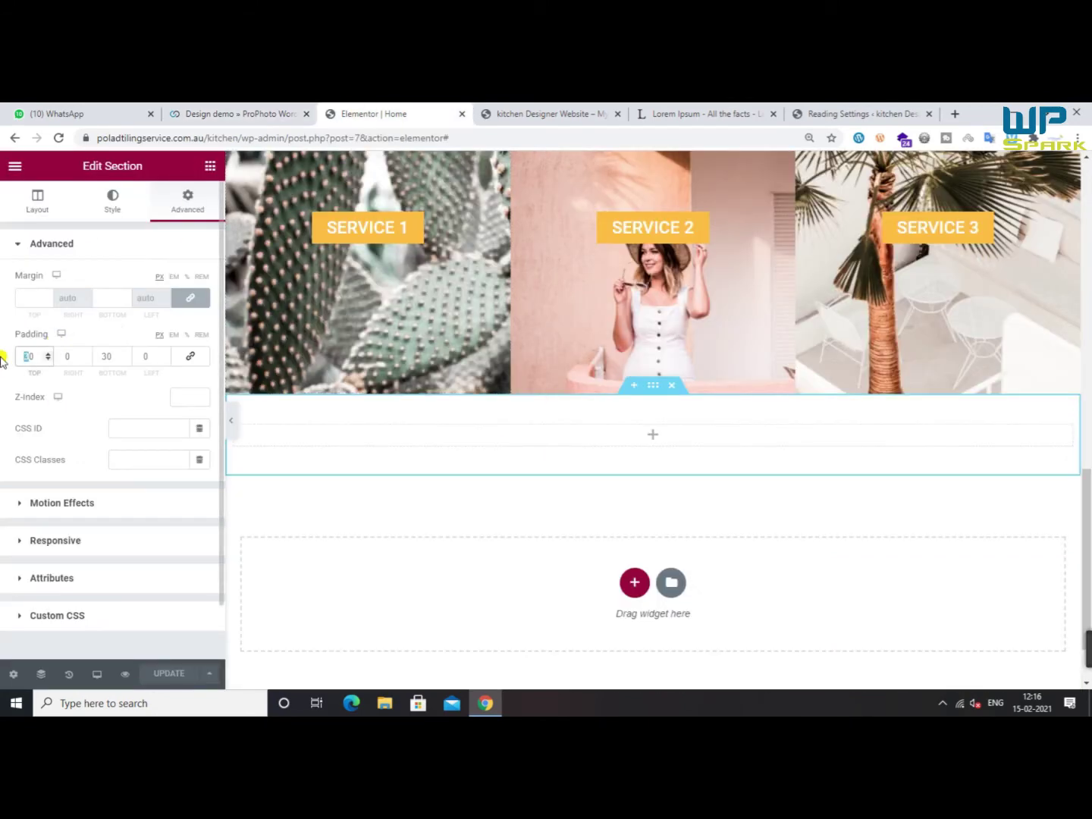
{"action": "type", "text": "5"}
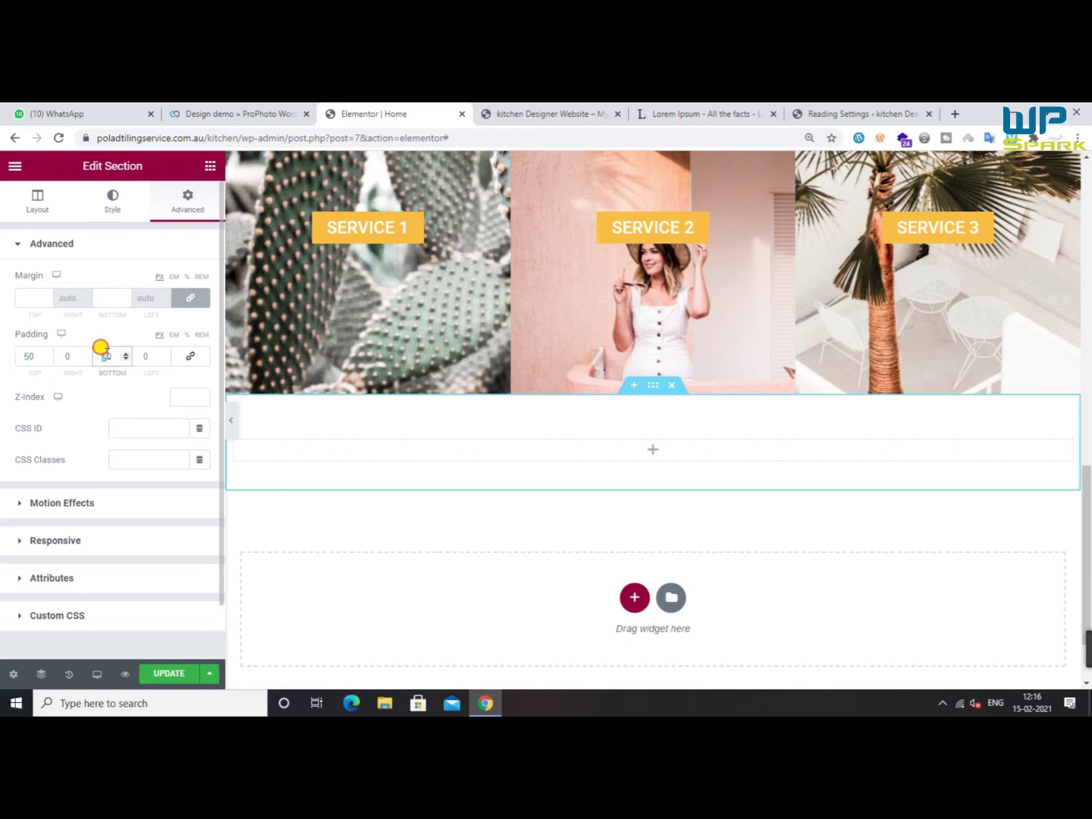
{"action": "type", "text": "5"}
Add a Heading widget to the new section below the service columns
{"action": "left_click", "coordinate": [209, 166]}
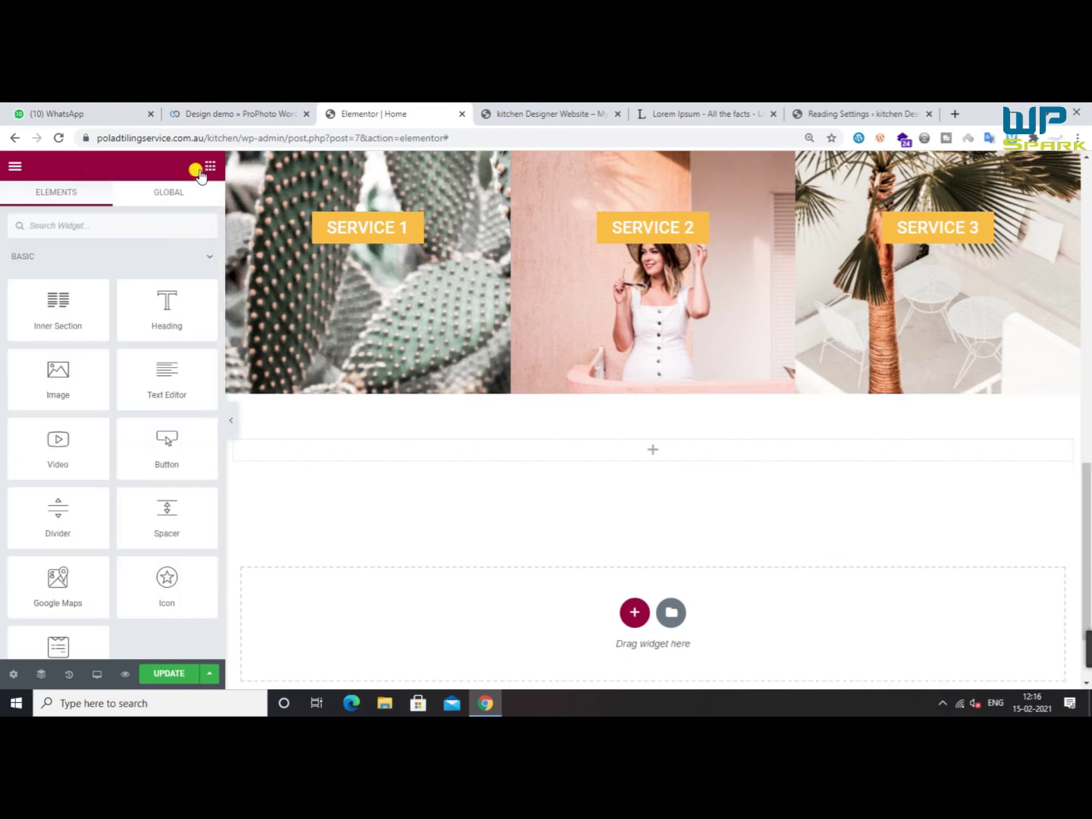
{"action": "left_click_drag", "start_coordinate": [548, 455], "coordinate": [565, 448]}
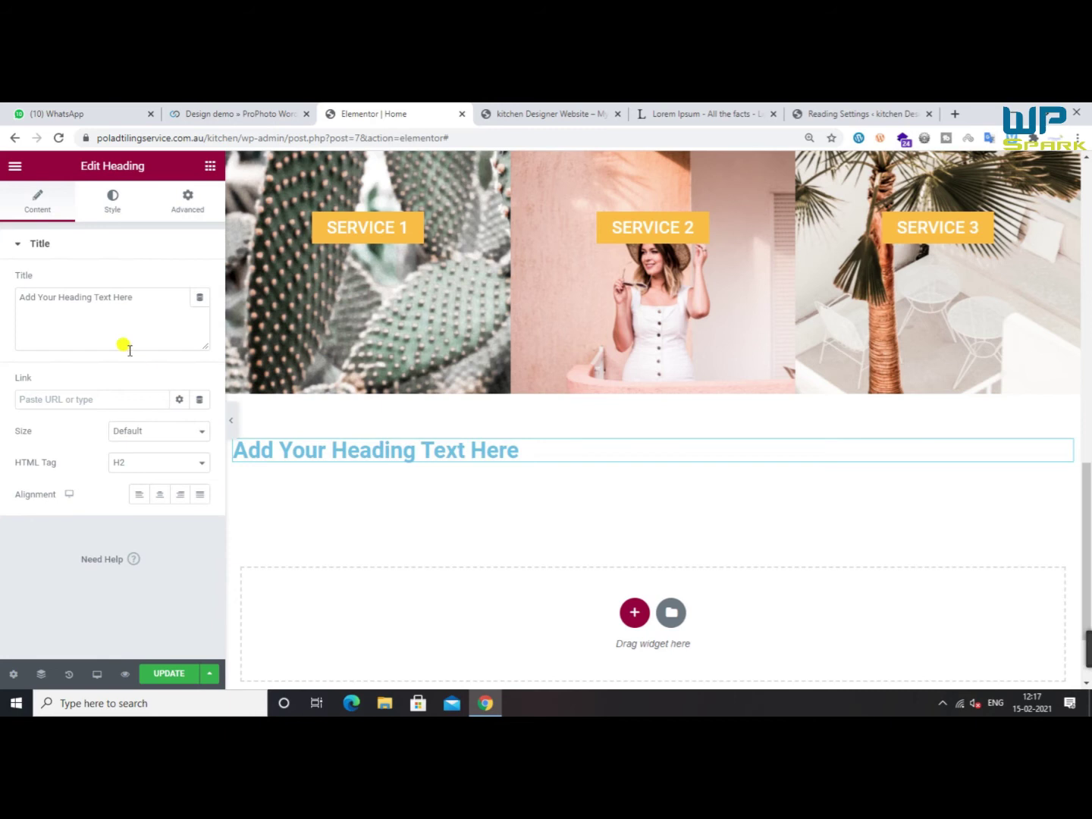
Centre the new heading, replace its text with the copied OUR MANTRA, and check the demo site's version
{"action": "left_click", "coordinate": [157, 496]}
{"action": "triple_click", "coordinate": [88, 296]}
{"action": "right_click", "coordinate": [88, 296]}
{"action": "left_click", "coordinate": [113, 367]}
{"action": "left_click", "coordinate": [281, 114]}
{"action": "left_click", "coordinate": [373, 114]}
Set the OUR MANTRA heading's font weight to 400
{"action": "left_click", "coordinate": [113, 203]}
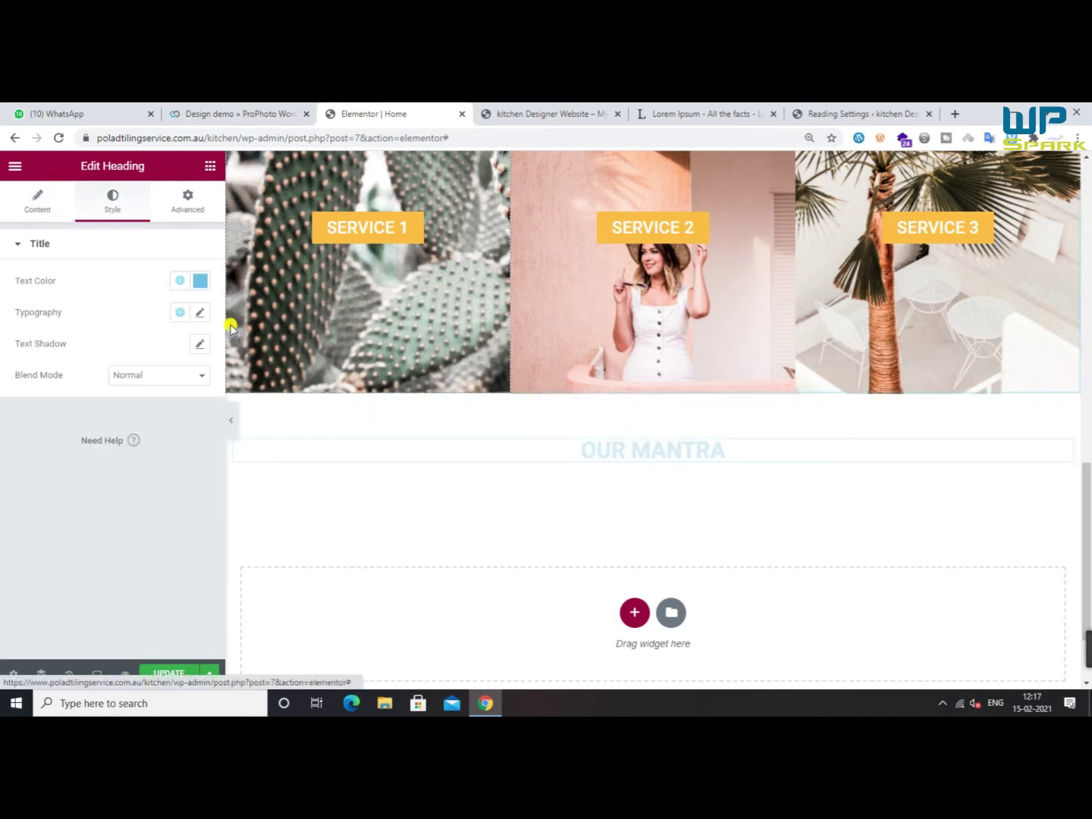
{"action": "left_click", "coordinate": [201, 312]}
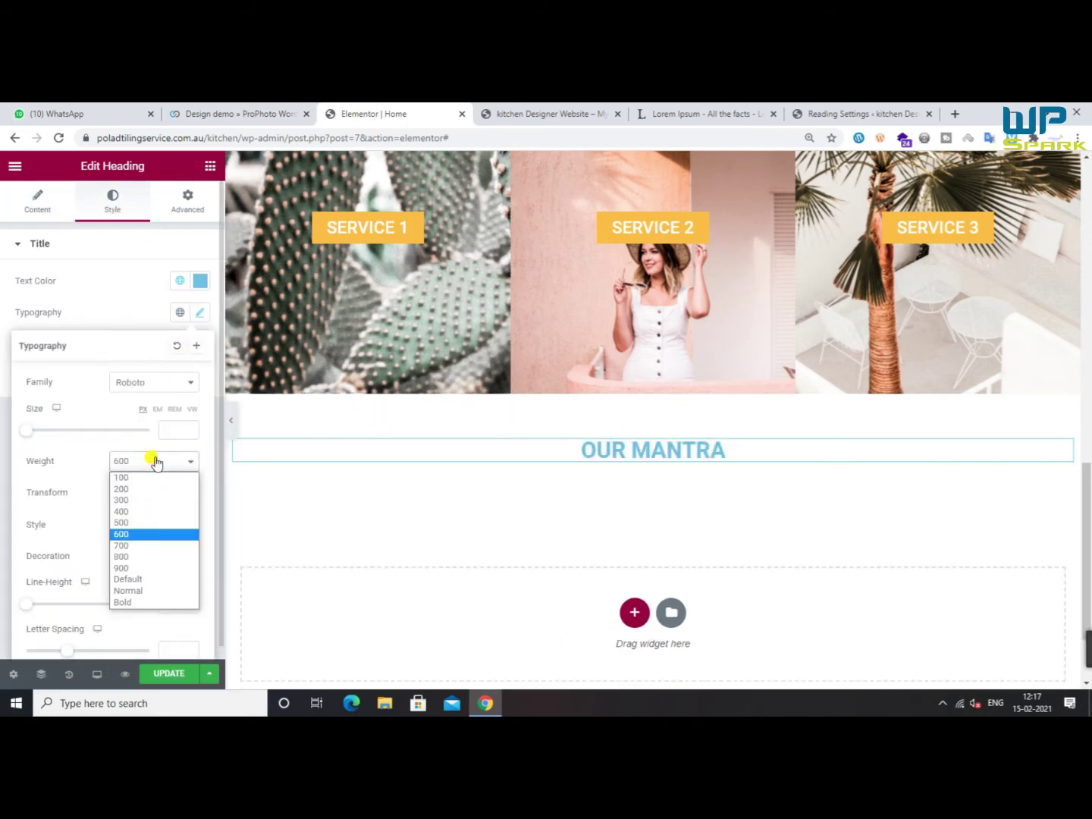
{"action": "left_click", "coordinate": [149, 489]}
{"action": "left_click", "coordinate": [151, 466]}
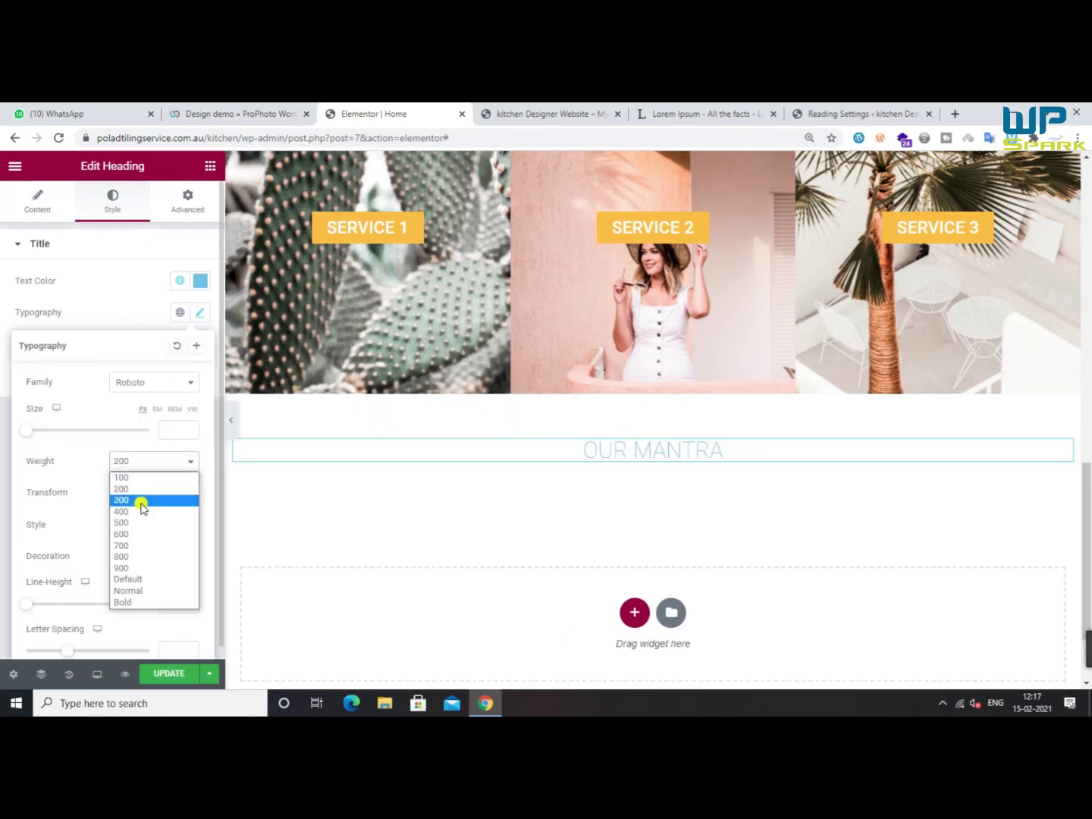
{"action": "left_click", "coordinate": [147, 508]}
{"action": "left_click", "coordinate": [153, 494]}
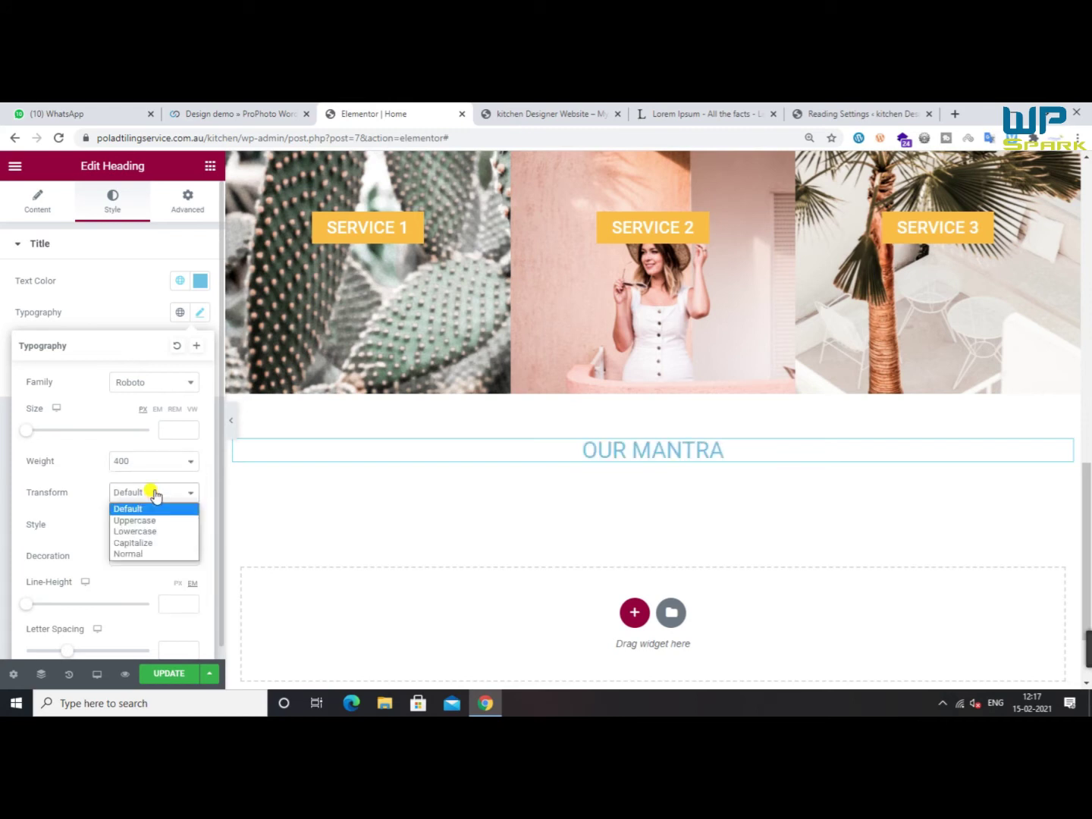
{"action": "left_click", "coordinate": [154, 495]}
Set the OUR MANTRA heading's font family to Roboto Condensed and compare it with the demo site's heading
{"action": "left_click", "coordinate": [151, 391]}
{"action": "left_click", "coordinate": [139, 420]}
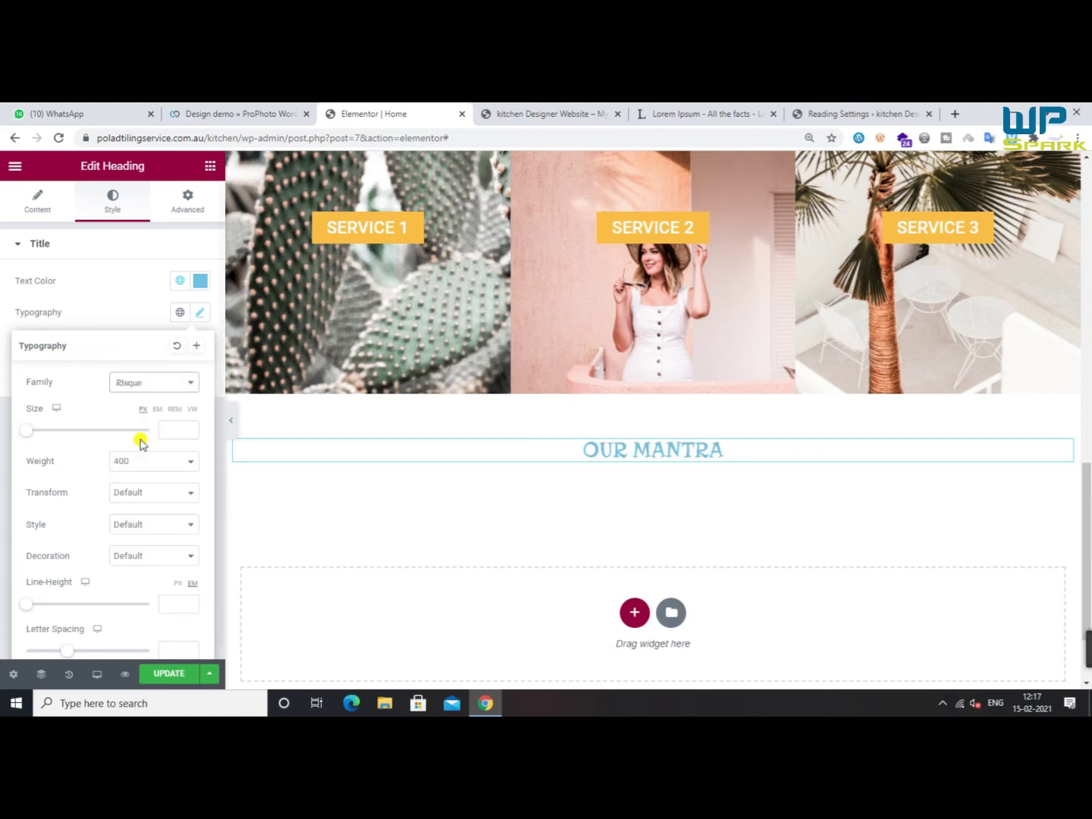
{"action": "left_click", "coordinate": [154, 393]}
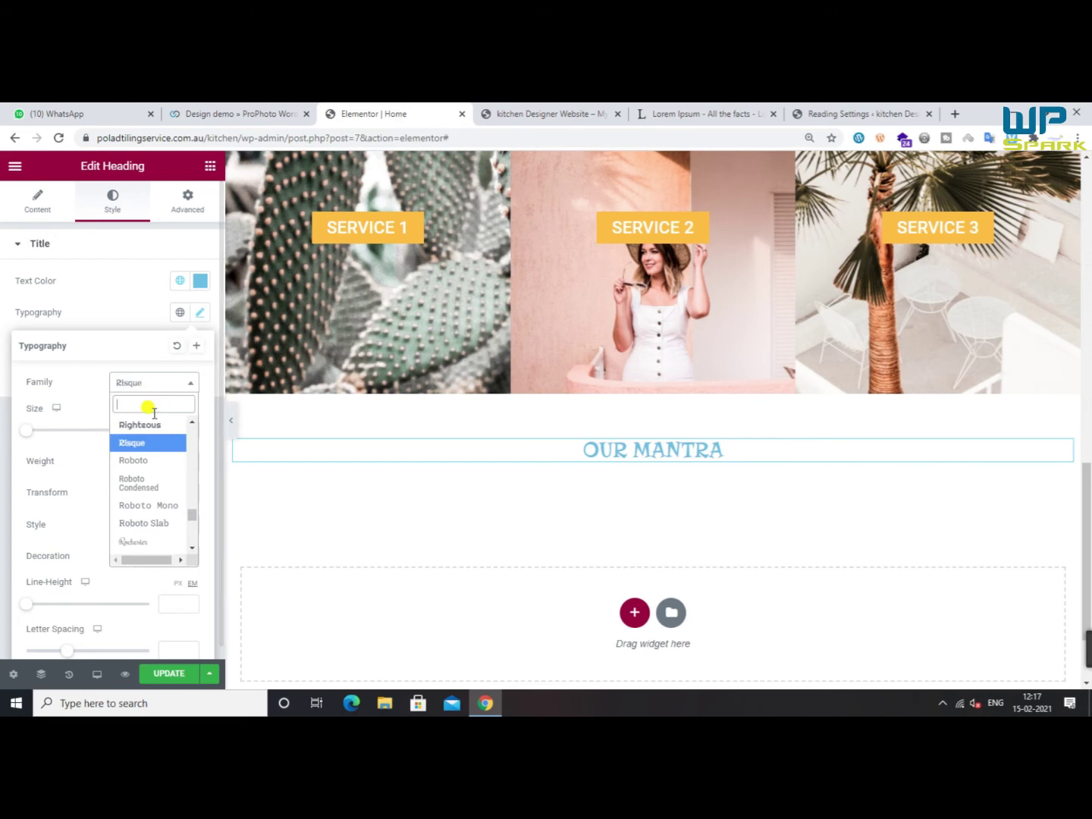
{"action": "left_click", "coordinate": [147, 488]}
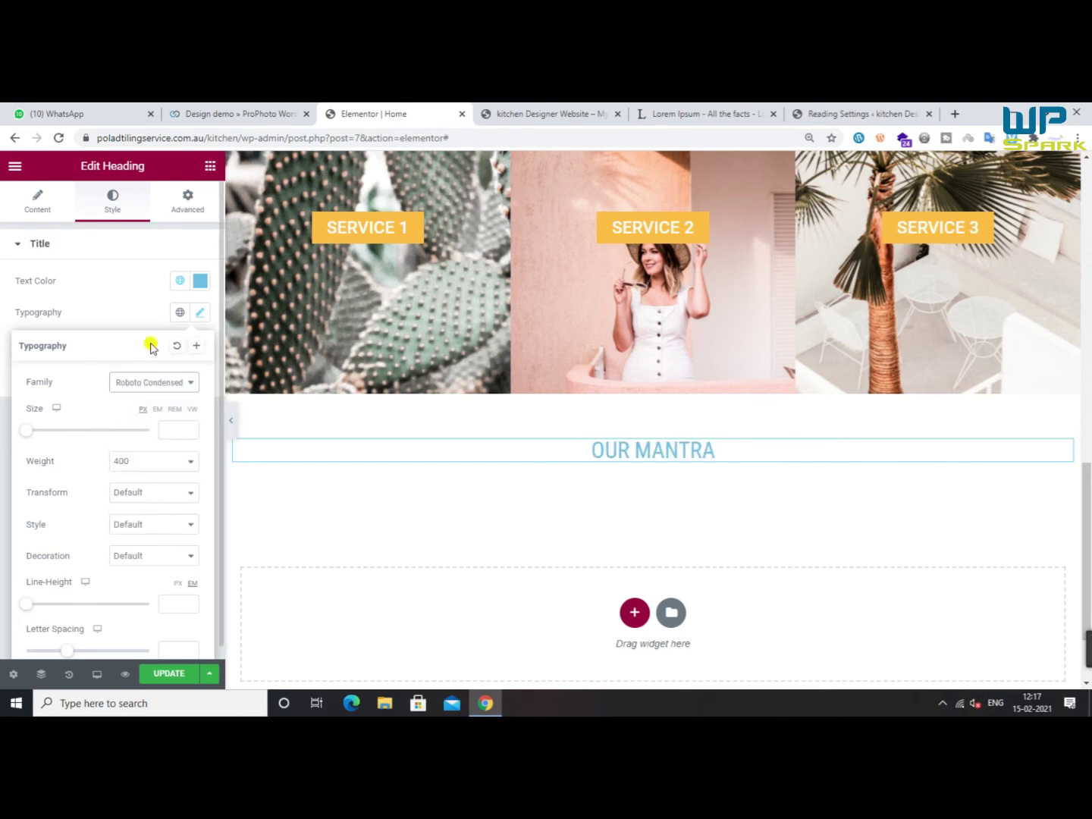
{"action": "left_click", "coordinate": [314, 109]}
{"action": "left_click", "coordinate": [376, 108]}
{"action": "left_click", "coordinate": [305, 110]}
{"action": "left_click", "coordinate": [376, 114]}
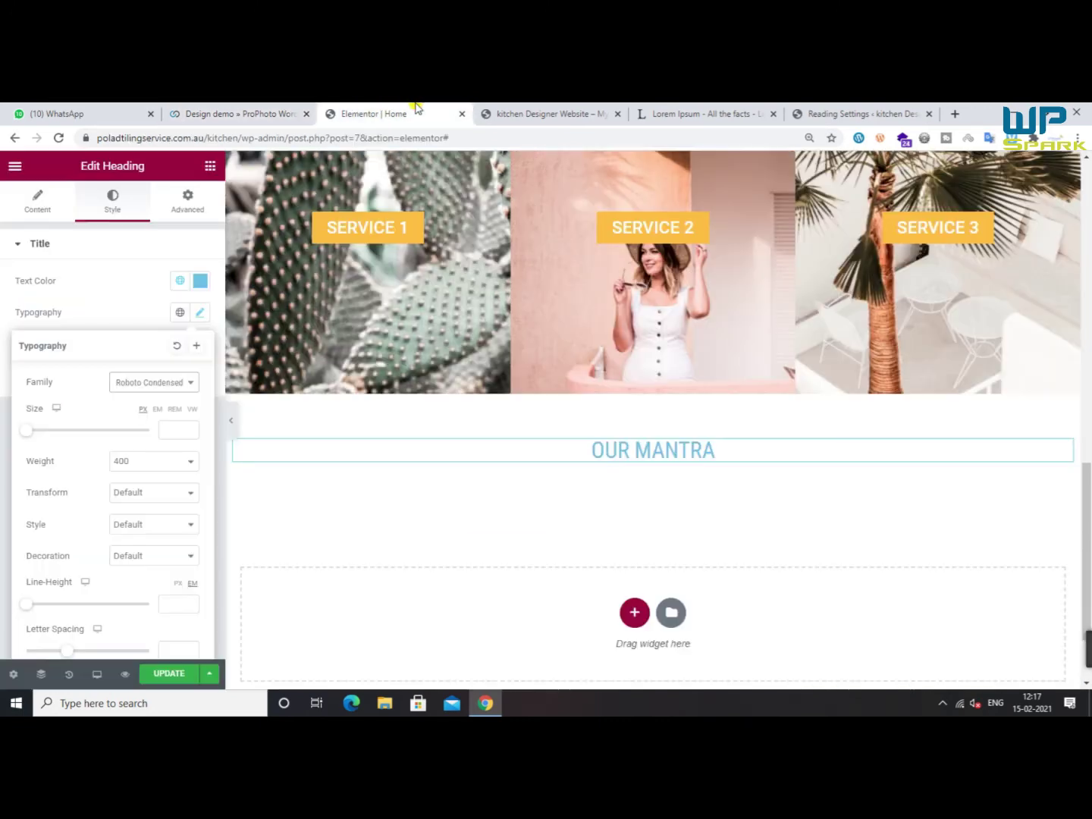
Change the OUR MANTRA heading's text colour to dark grey #595959, checking it against the demo site
{"action": "left_click", "coordinate": [200, 280]}
{"action": "left_click_drag", "start_coordinate": [67, 411], "coordinate": [15, 416]}
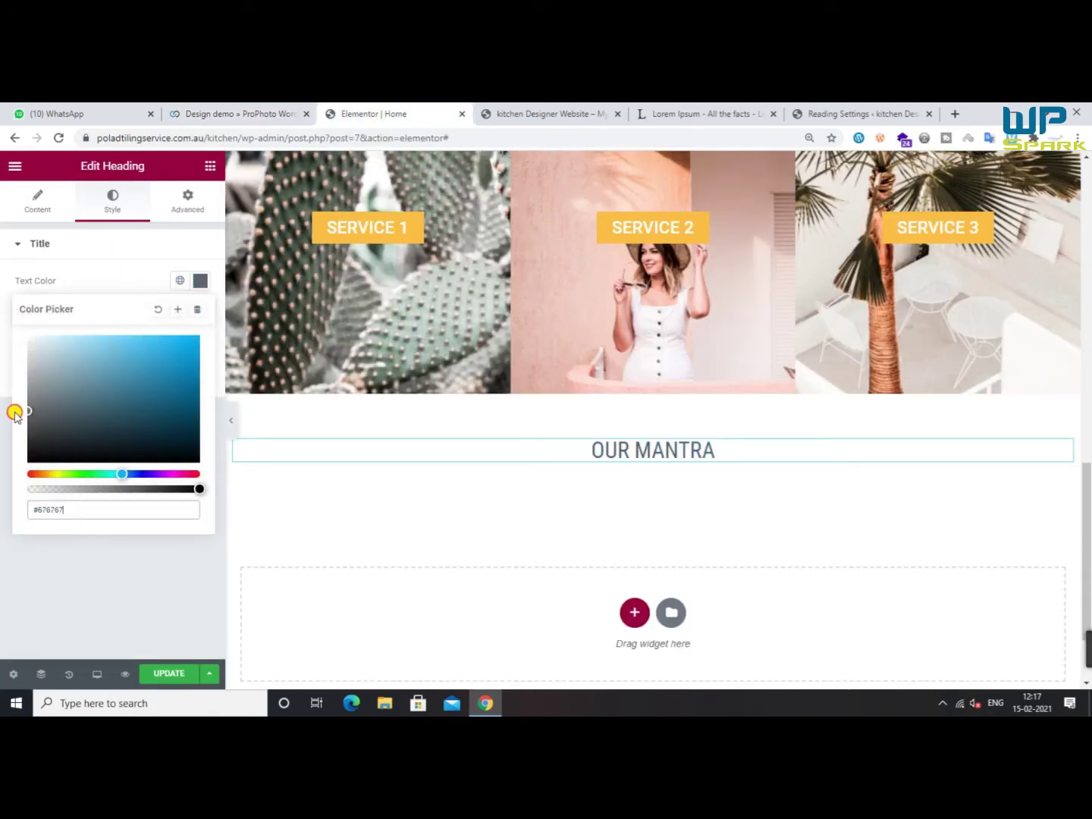
{"action": "left_click", "coordinate": [255, 110]}
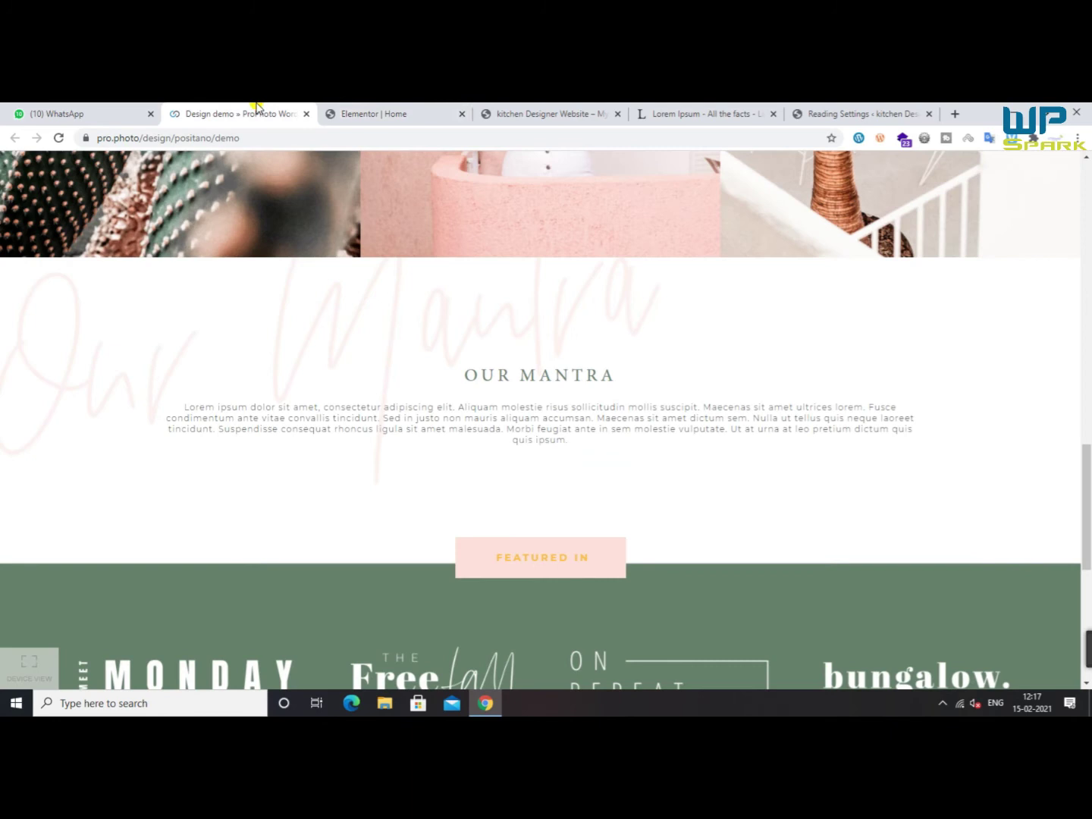
{"action": "left_click", "coordinate": [335, 110]}
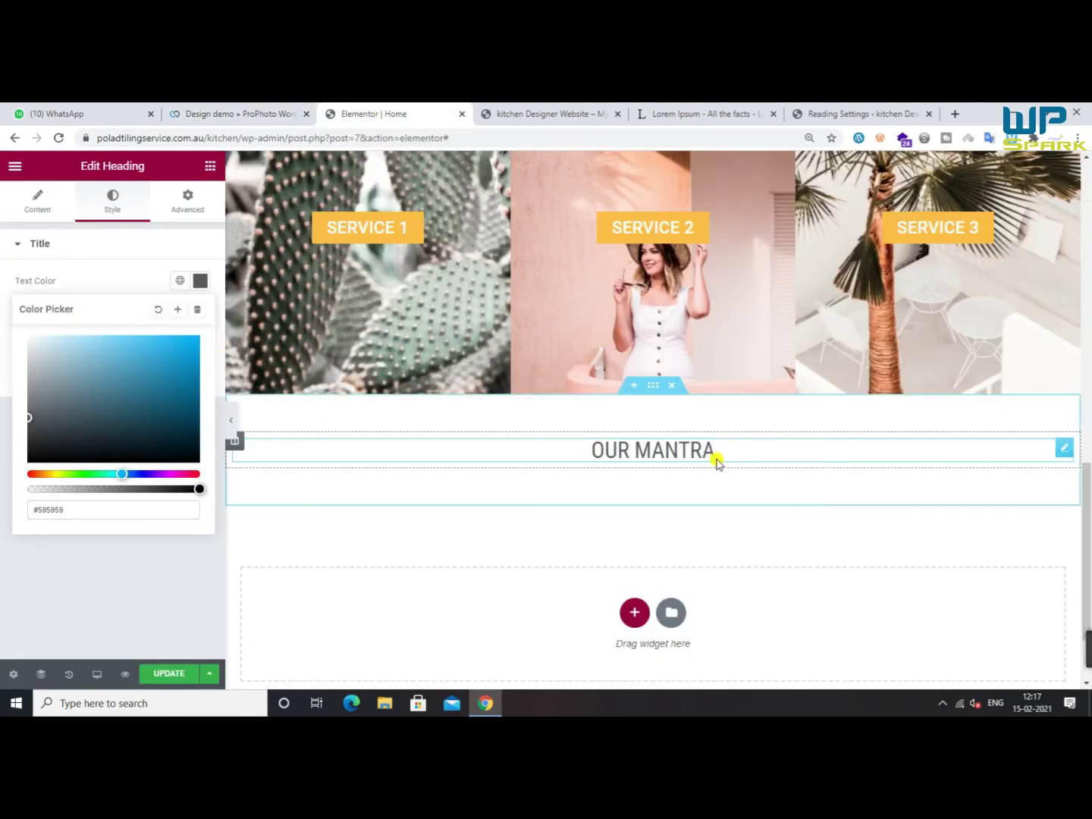
Copy the lorem ipsum paragraph below the OUR MANTRA heading on the demo site
{"action": "left_click", "coordinate": [301, 110]}
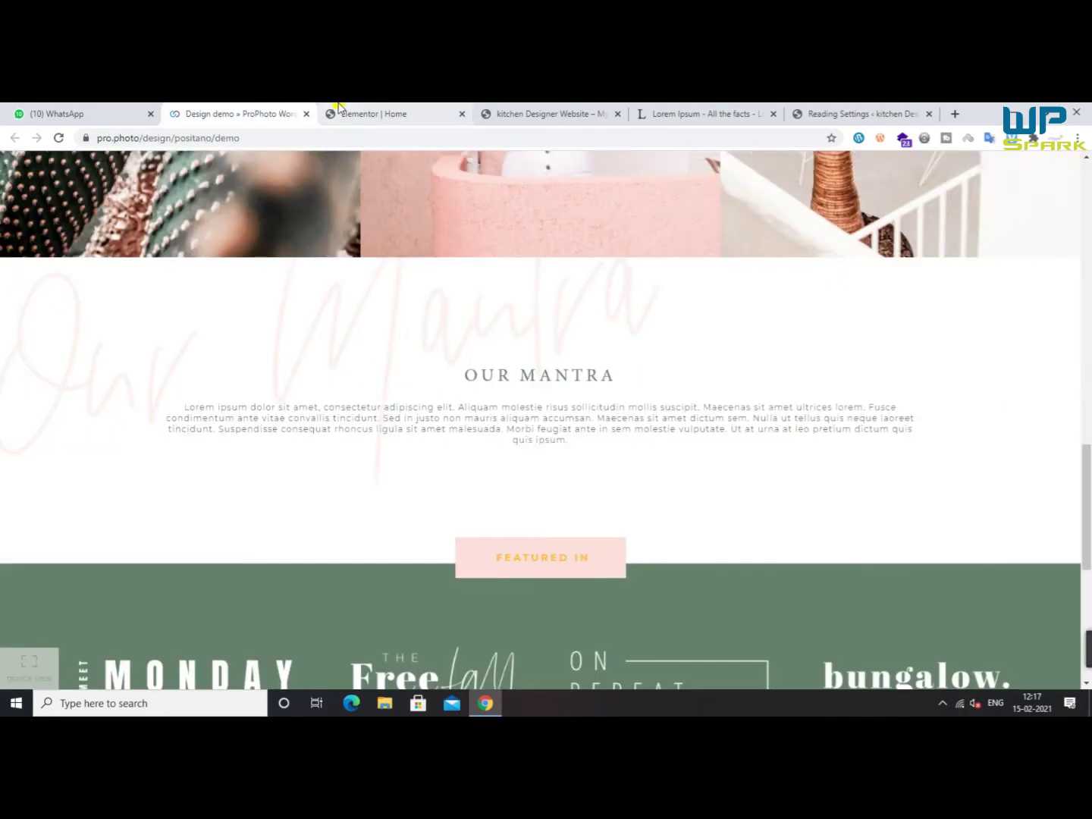
{"action": "left_click_drag", "start_coordinate": [182, 408], "coordinate": [659, 473]}
{"action": "right_click", "coordinate": [488, 441]}
{"action": "left_click", "coordinate": [521, 448]}
Back on the Elementor page, add a Text Editor widget and place it directly below the OUR MANTRA heading
{"action": "left_click", "coordinate": [342, 107]}
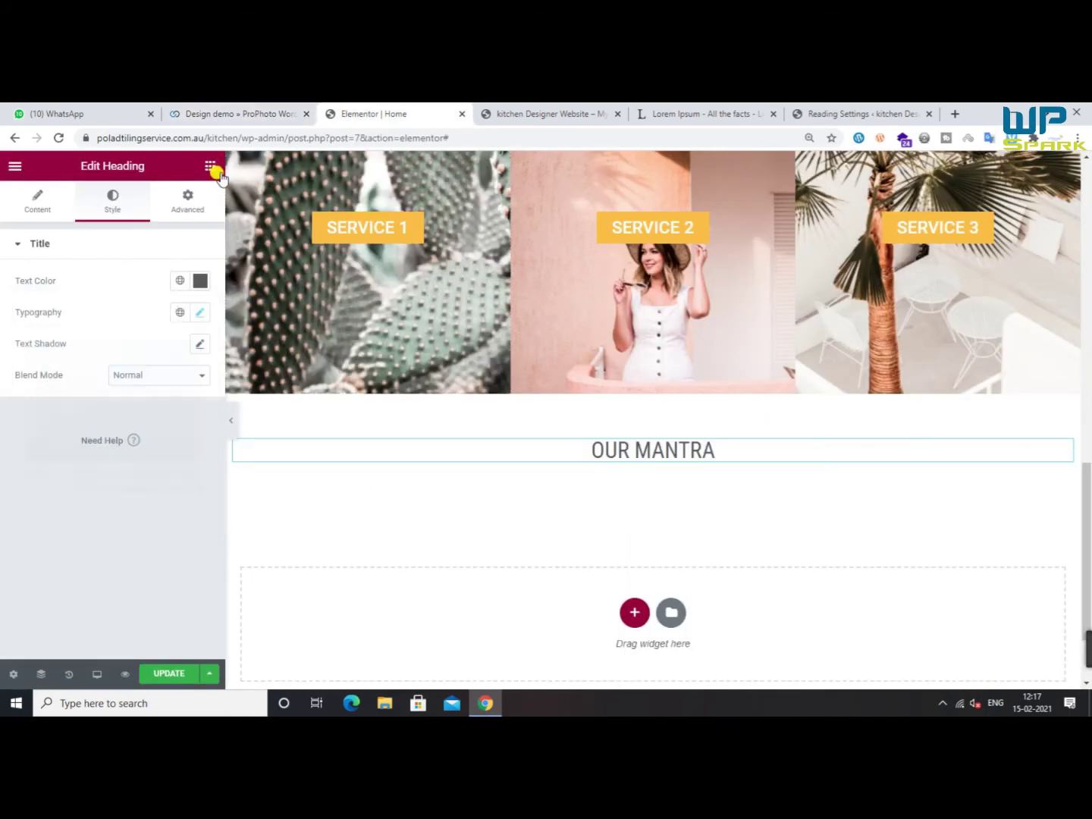
{"action": "left_click", "coordinate": [209, 165]}
{"action": "left_click_drag", "start_coordinate": [165, 378], "coordinate": [693, 447]}
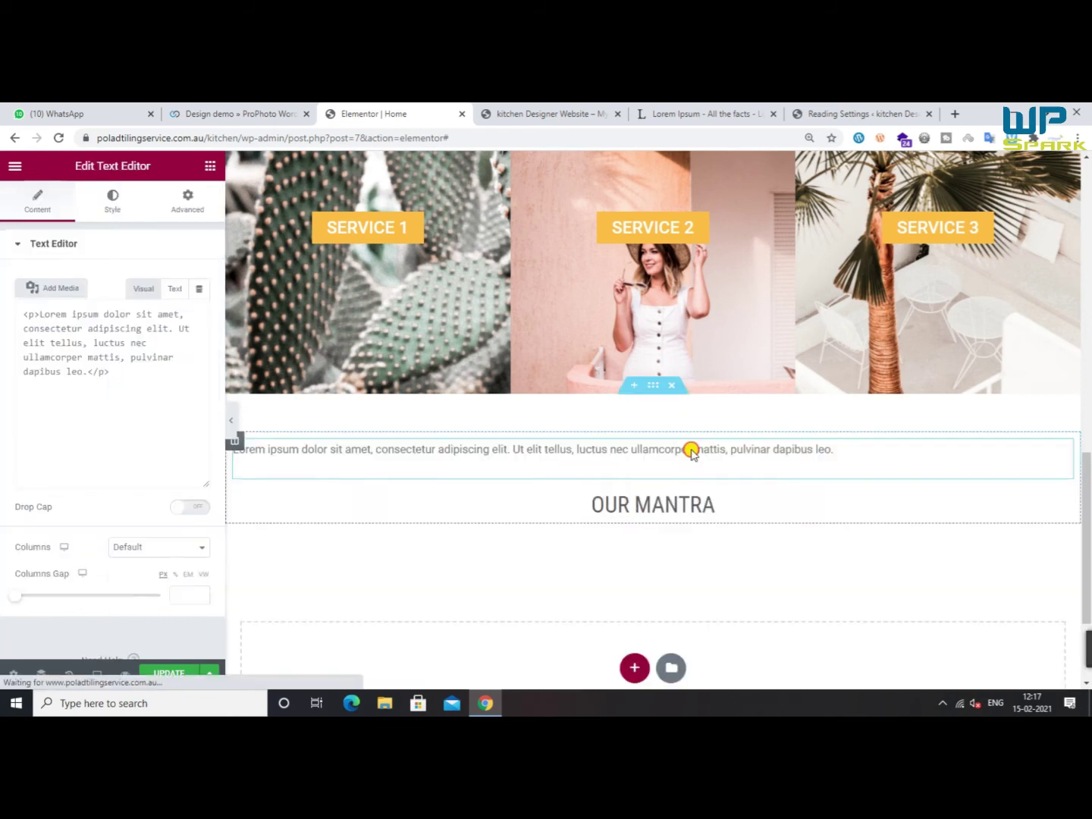
{"action": "left_click_drag", "start_coordinate": [1047, 448], "coordinate": [617, 480]}
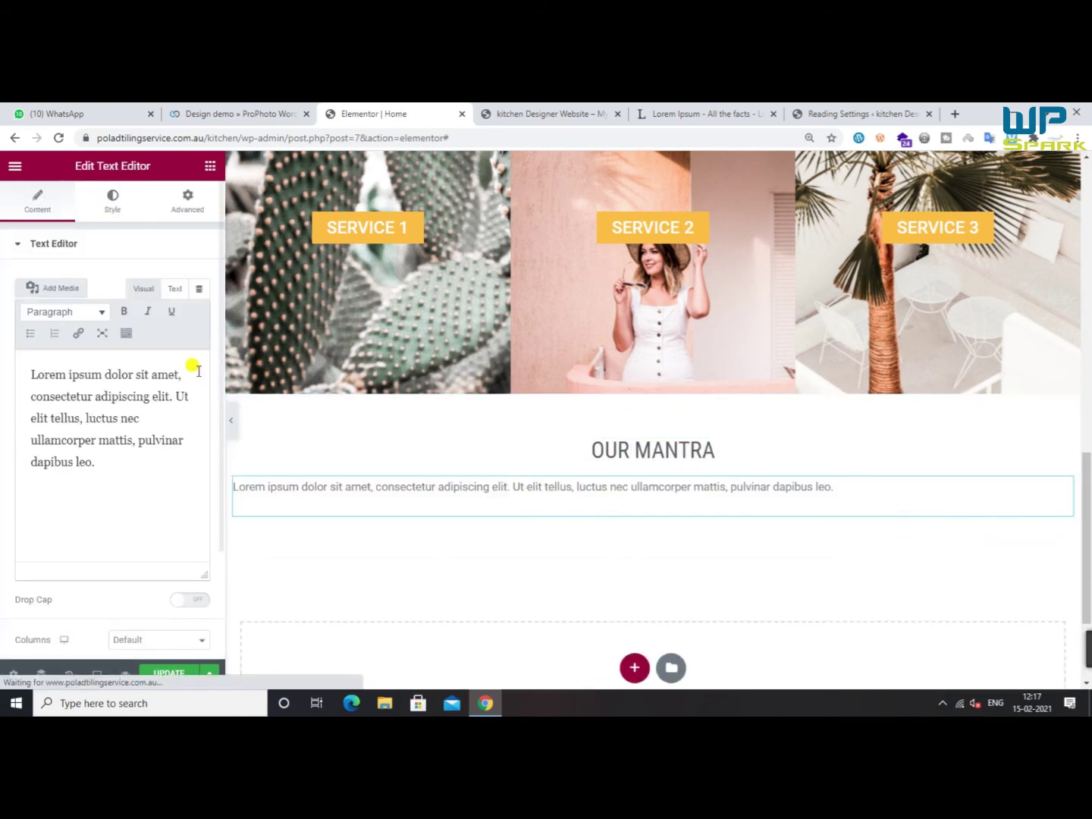
Replace the Text Editor's placeholder text with the copied paragraph and centre-align it
{"action": "left_click", "coordinate": [174, 290]}
{"action": "key", "text": "ctrl+a"}
{"action": "key", "text": "ctrl+v"}
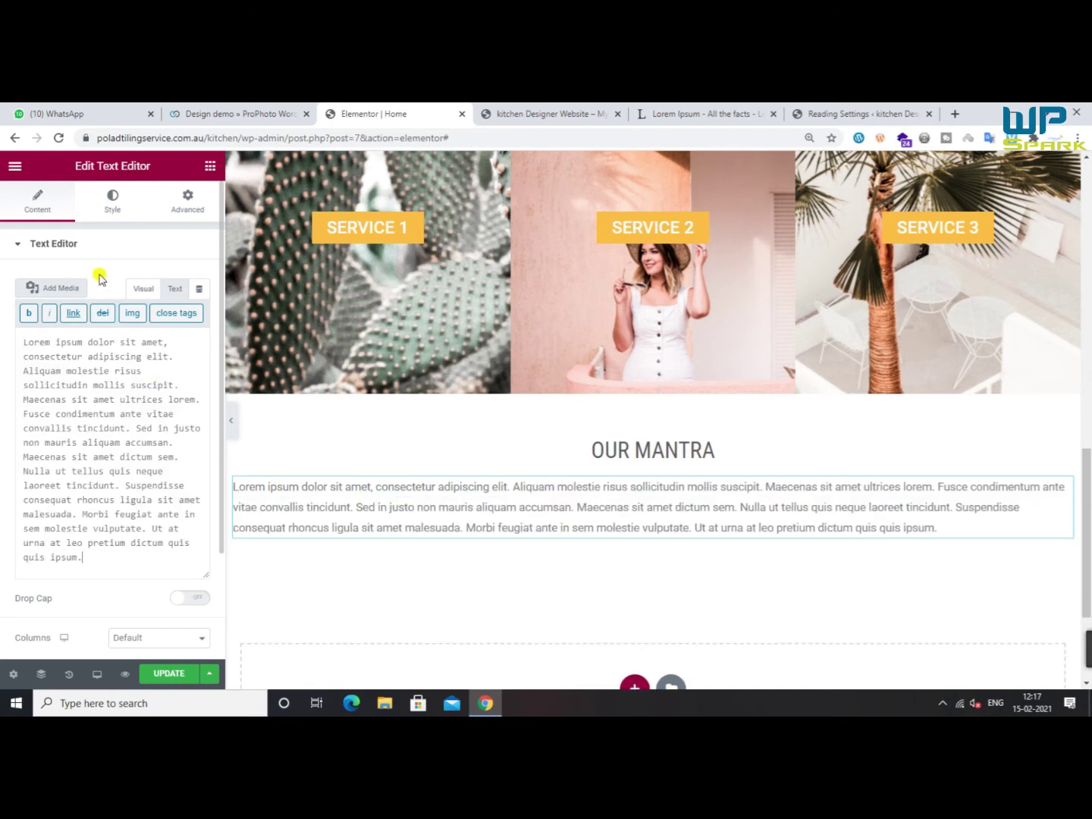
{"action": "left_click", "coordinate": [110, 216]}
{"action": "left_click", "coordinate": [158, 284]}
Compare the built section with the demo site's Our Mantra section, examining its heading and decorative script lettering
{"action": "left_click", "coordinate": [222, 116]}
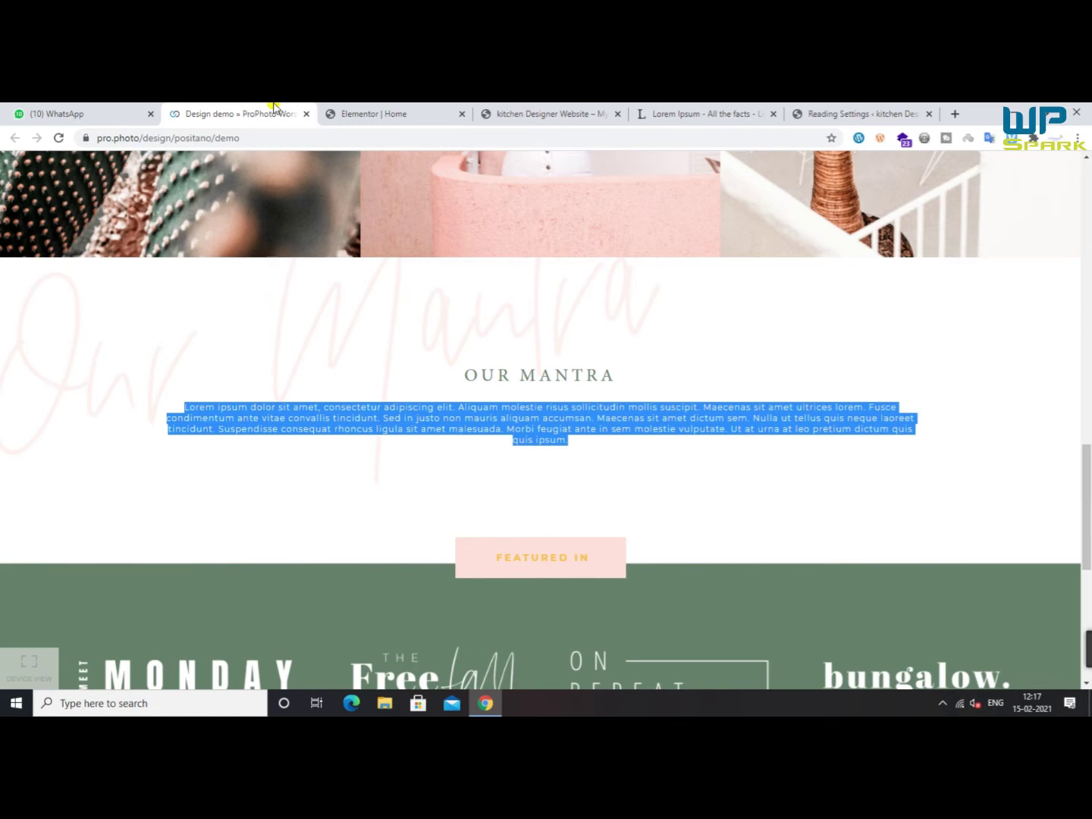
{"action": "left_click", "coordinate": [391, 113]}
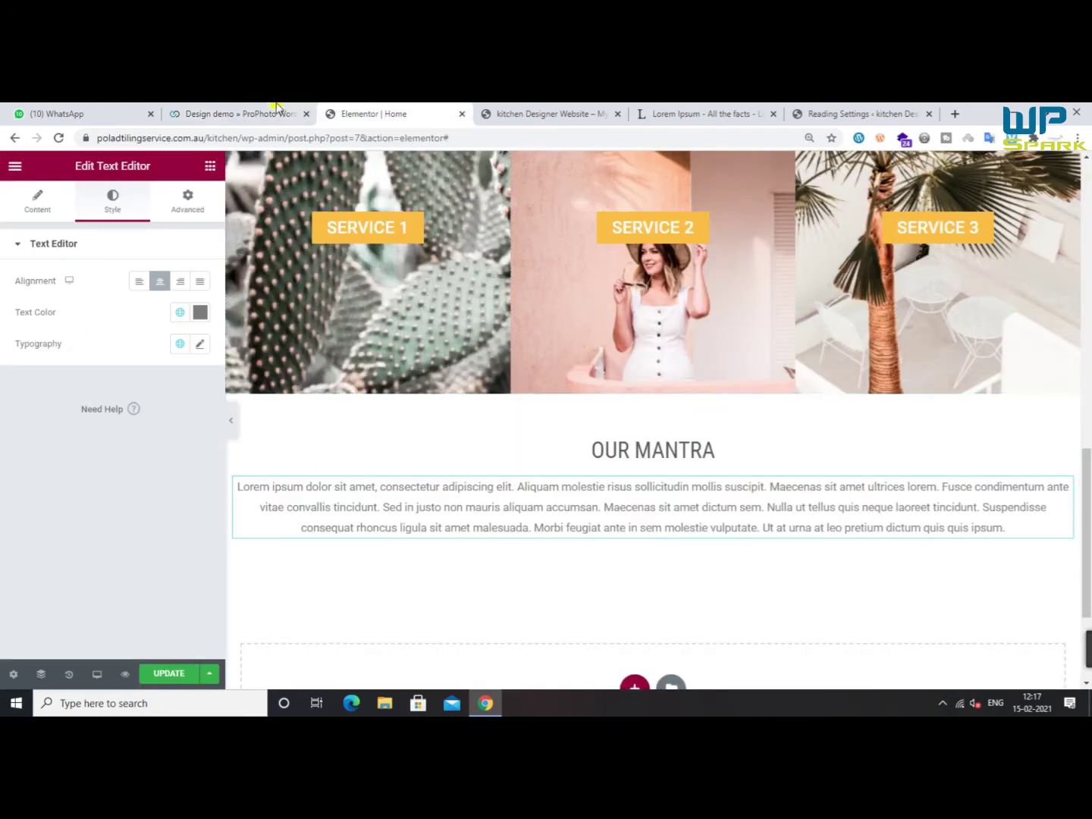
{"action": "left_click", "coordinate": [239, 114]}
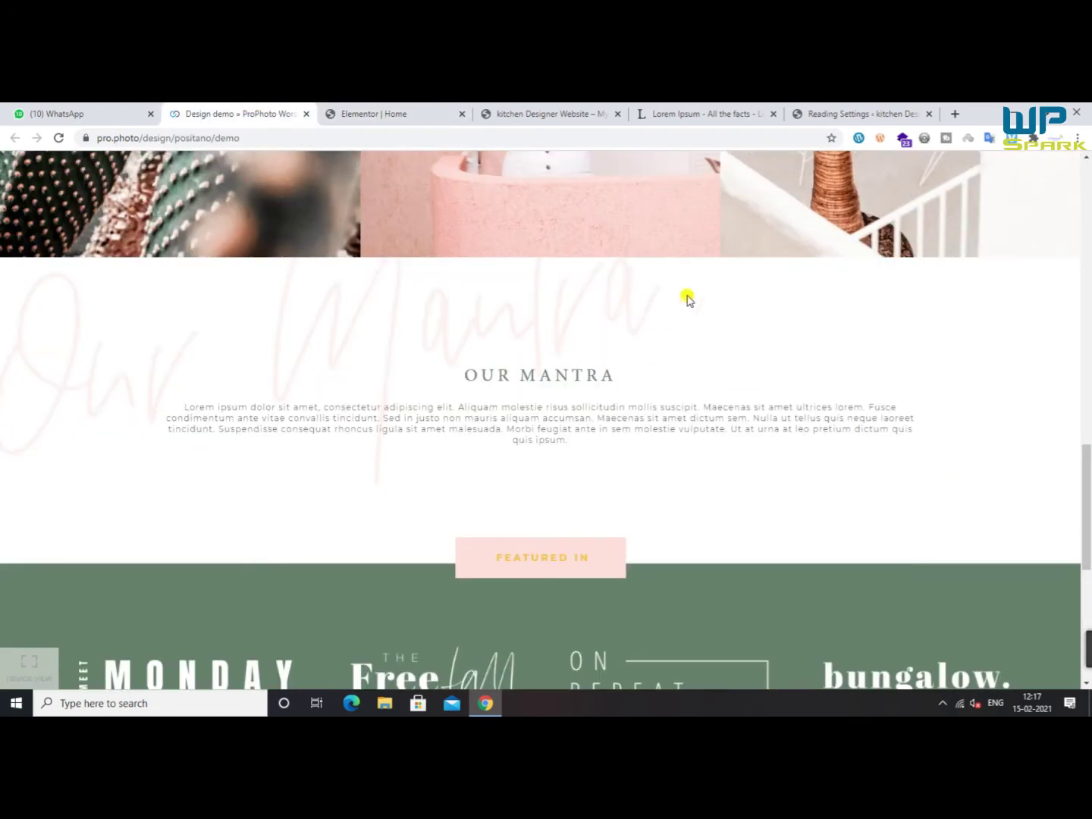
{"action": "scroll", "coordinate": [510, 312], "scroll_direction": "up", "scroll_amount": 4}
{"action": "scroll", "coordinate": [592, 420], "scroll_direction": "down", "scroll_amount": 3}
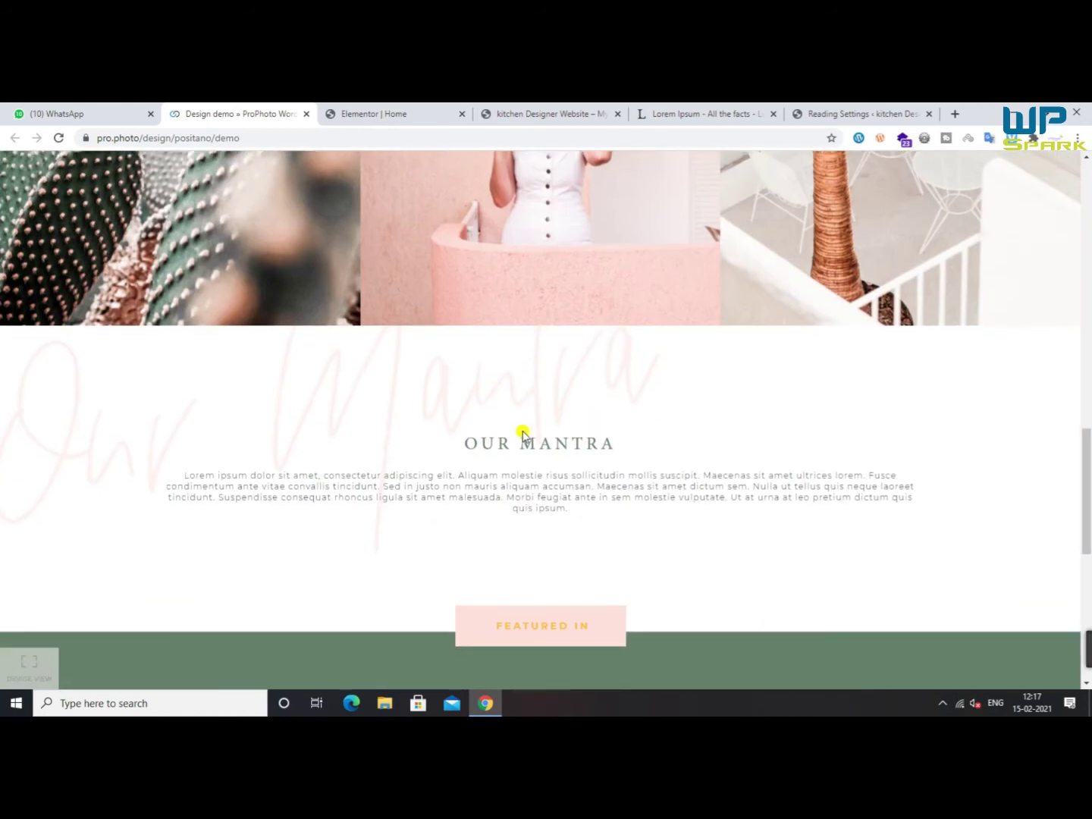
{"action": "left_click_drag", "start_coordinate": [430, 446], "coordinate": [601, 433]}
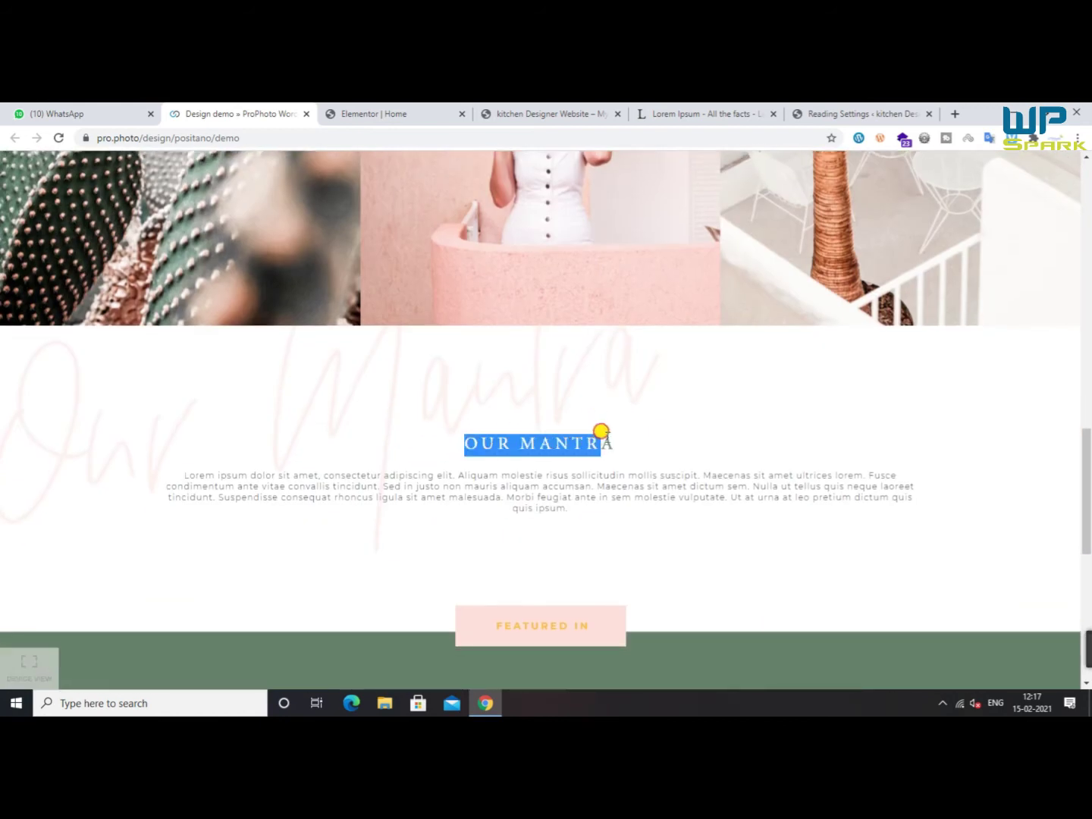
{"action": "left_click", "coordinate": [385, 106]}
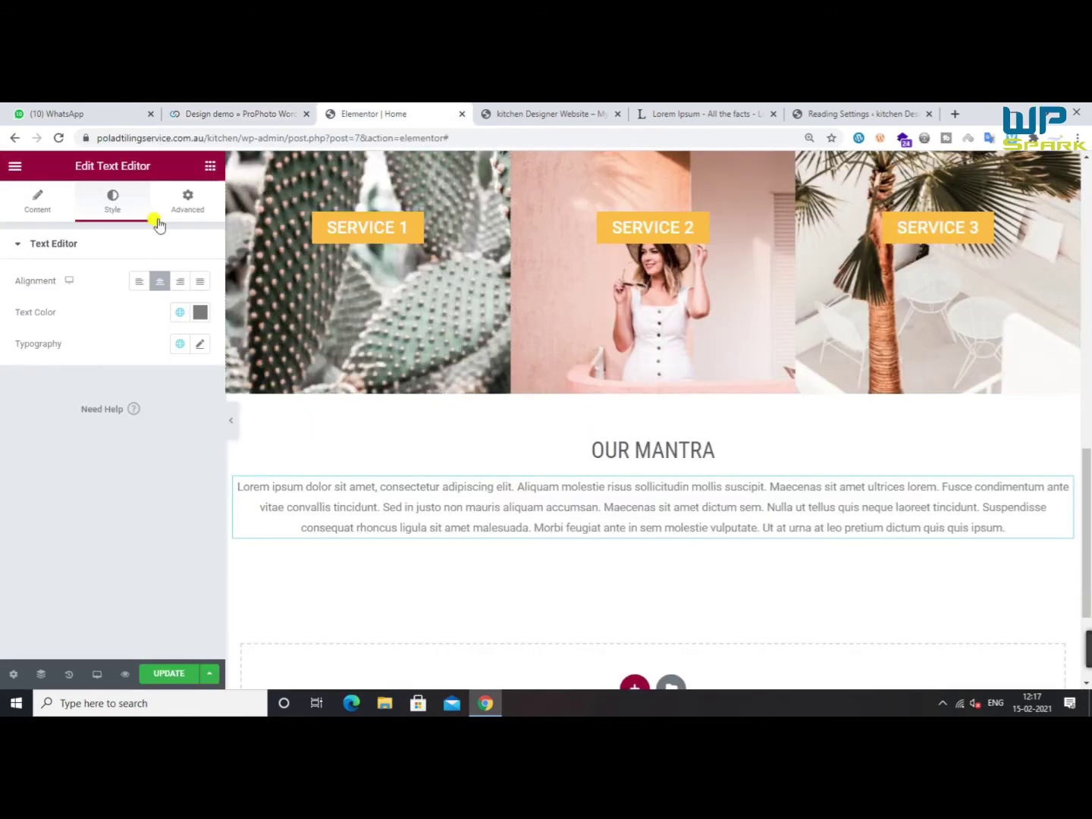
Duplicate the OUR MANTRA heading and open the style settings of the upper copy
{"action": "left_click", "coordinate": [205, 167]}
{"action": "right_click", "coordinate": [687, 481]}
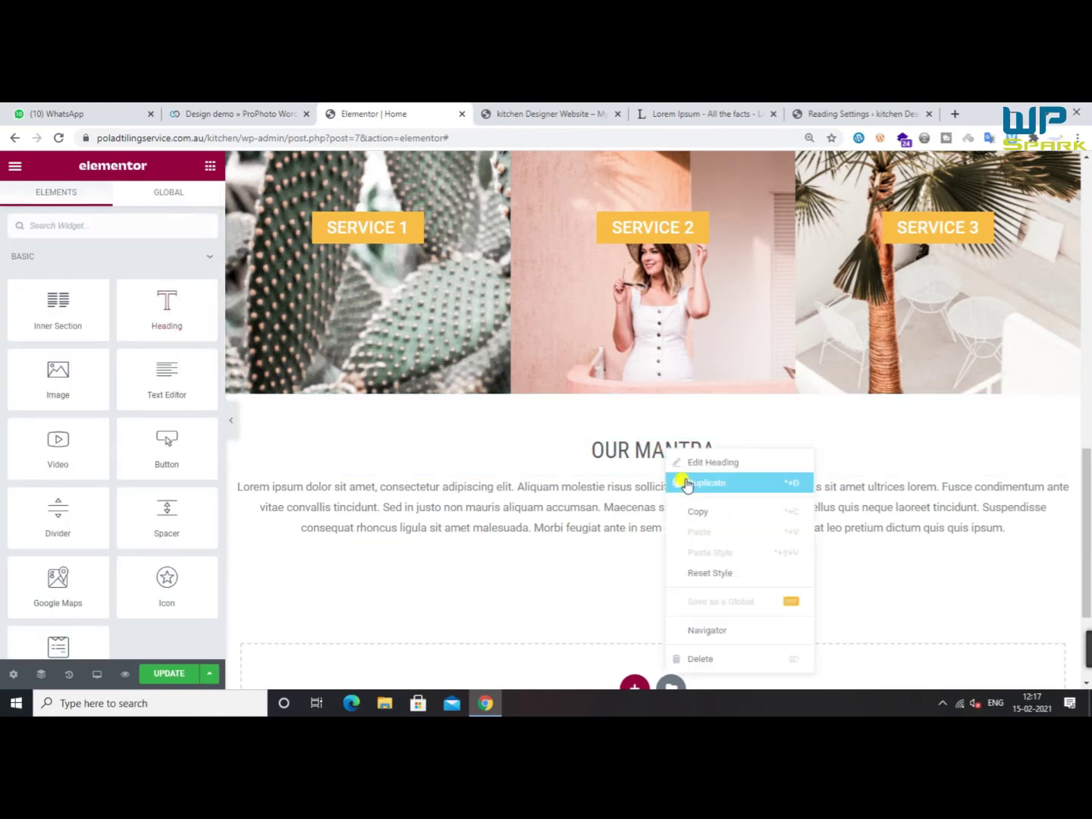
{"action": "left_click", "coordinate": [692, 491]}
{"action": "left_click", "coordinate": [652, 447]}
{"action": "left_click", "coordinate": [113, 202]}
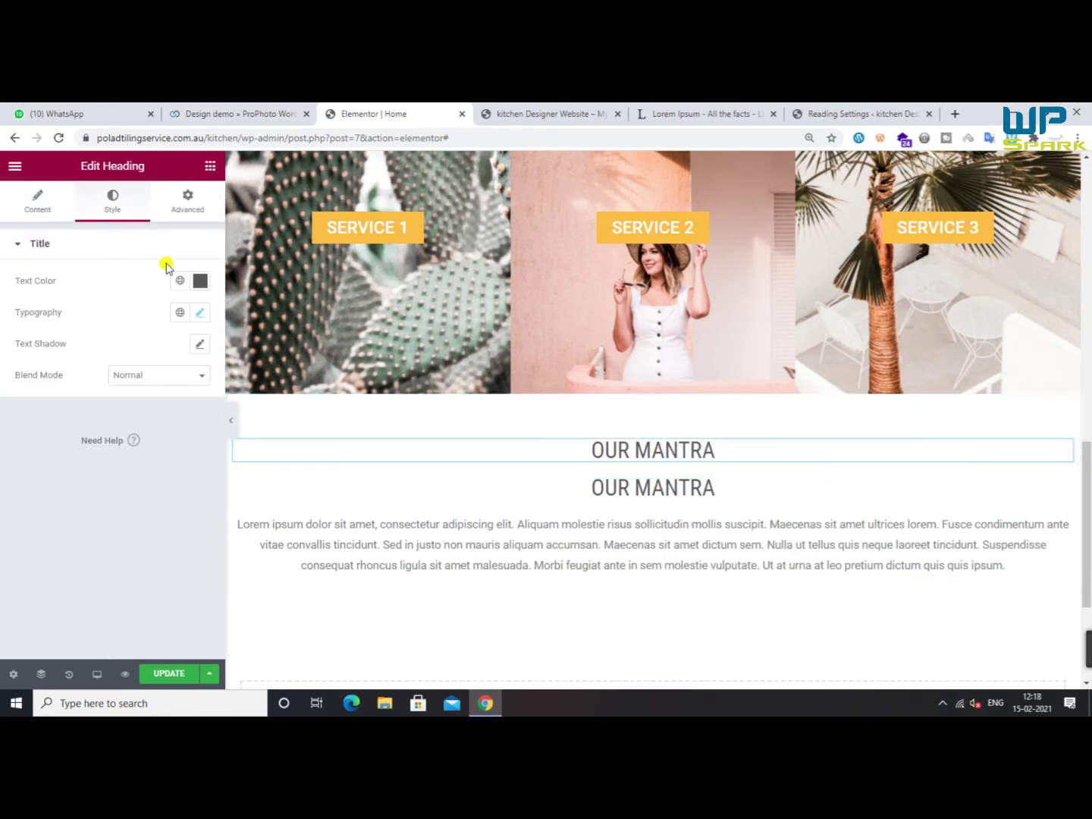
{"action": "left_click", "coordinate": [198, 281]}
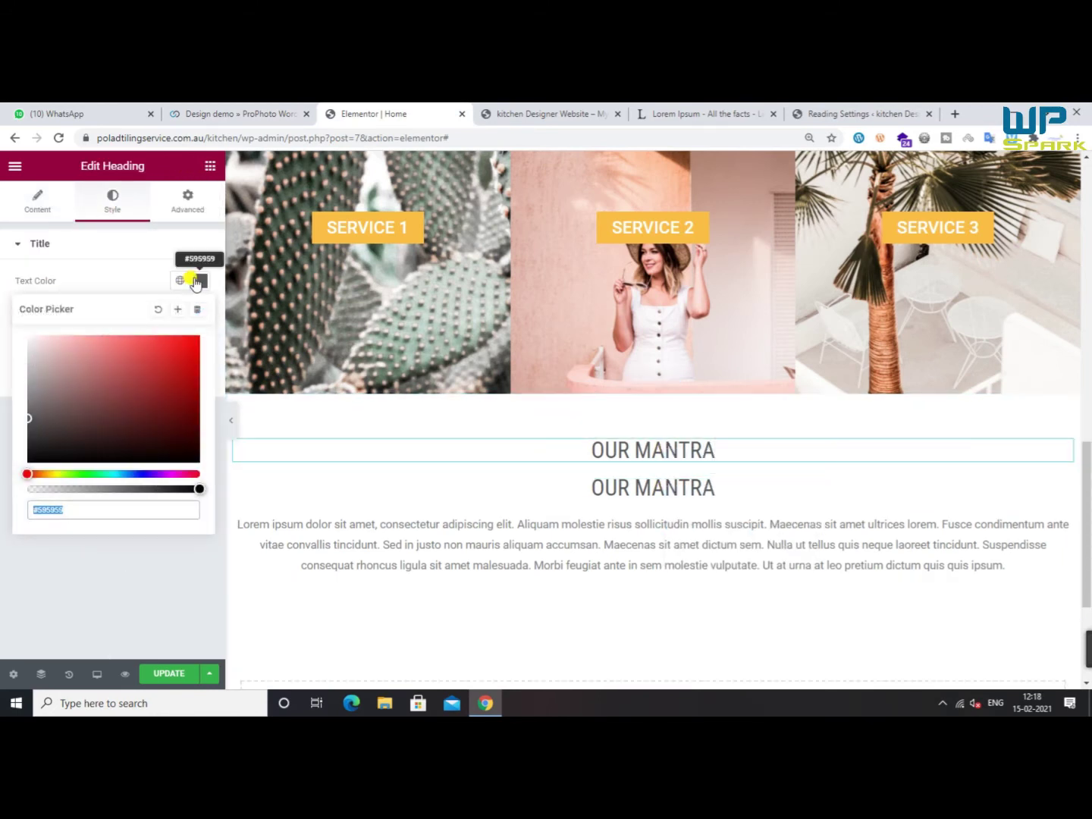
{"action": "left_click", "coordinate": [118, 269]}
{"action": "left_click", "coordinate": [147, 244]}
{"action": "left_click", "coordinate": [200, 282]}
{"action": "left_click", "coordinate": [200, 282]}
Try the Cedarville Cursive, Caudex and Ceviche One font families on the upper OUR MANTRA heading
{"action": "left_click", "coordinate": [199, 312]}
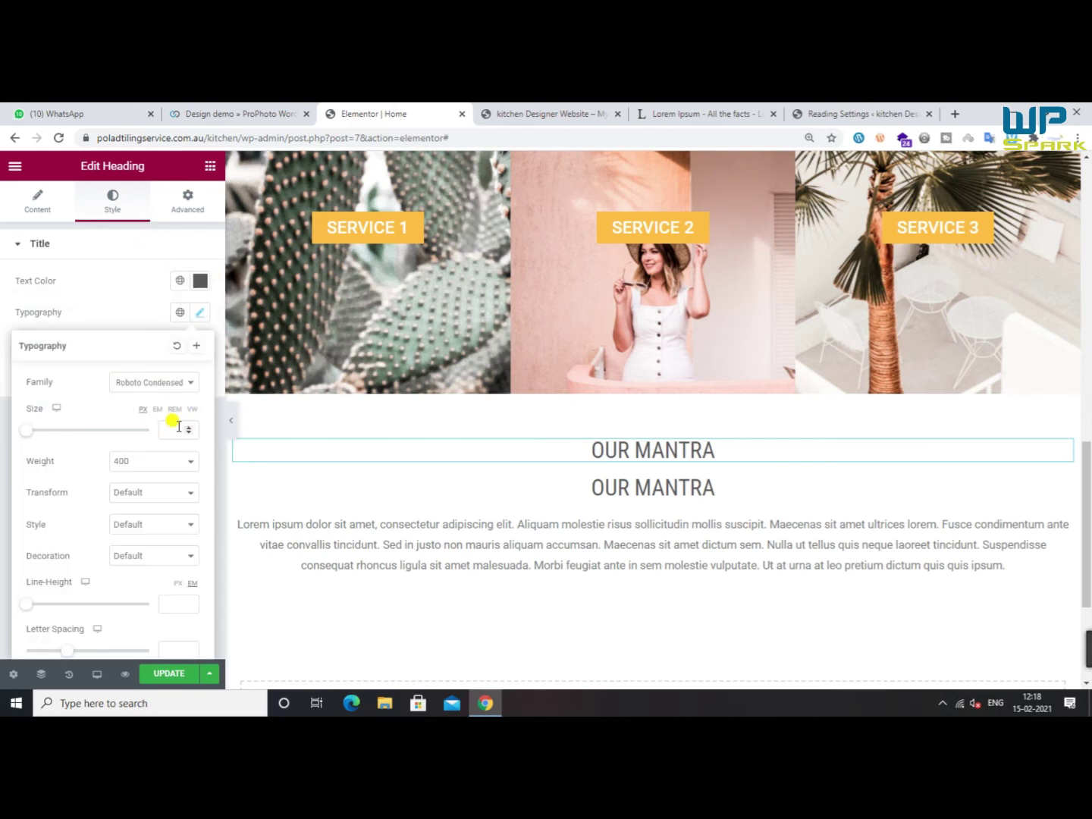
{"action": "left_click", "coordinate": [172, 383]}
{"action": "type", "text": "c"}
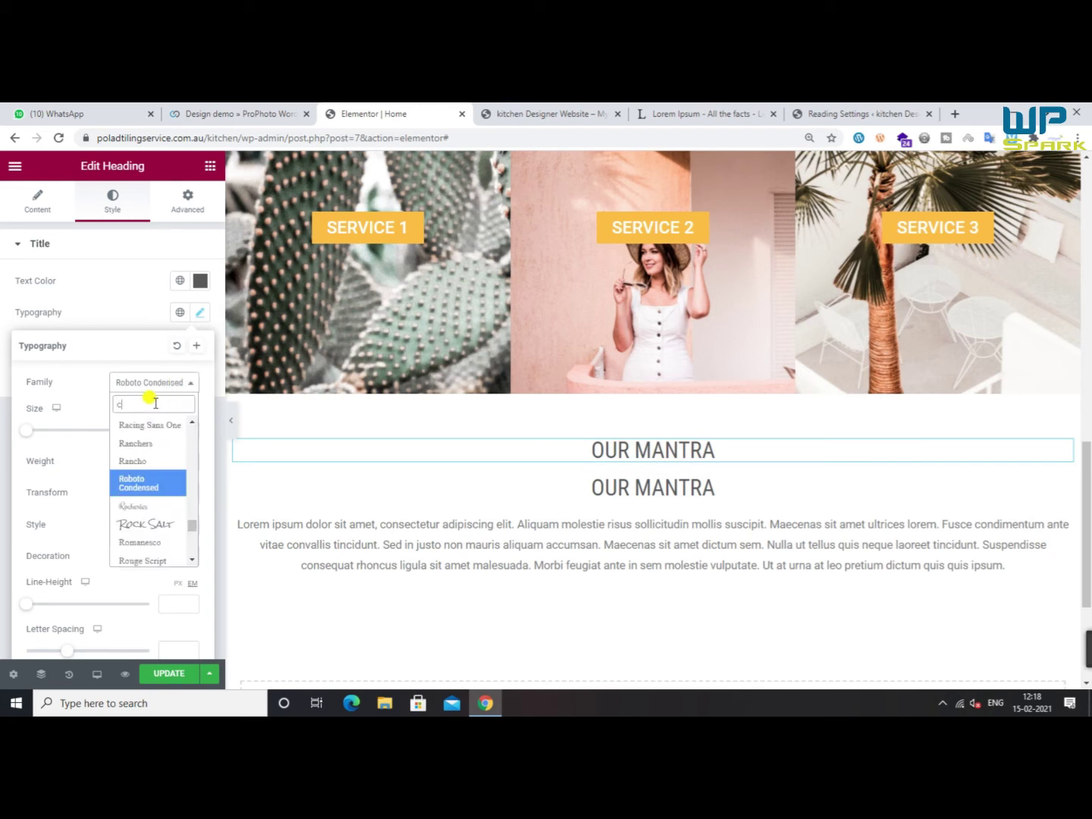
{"action": "type", "text": "ur"}
{"action": "left_click", "coordinate": [152, 443]}
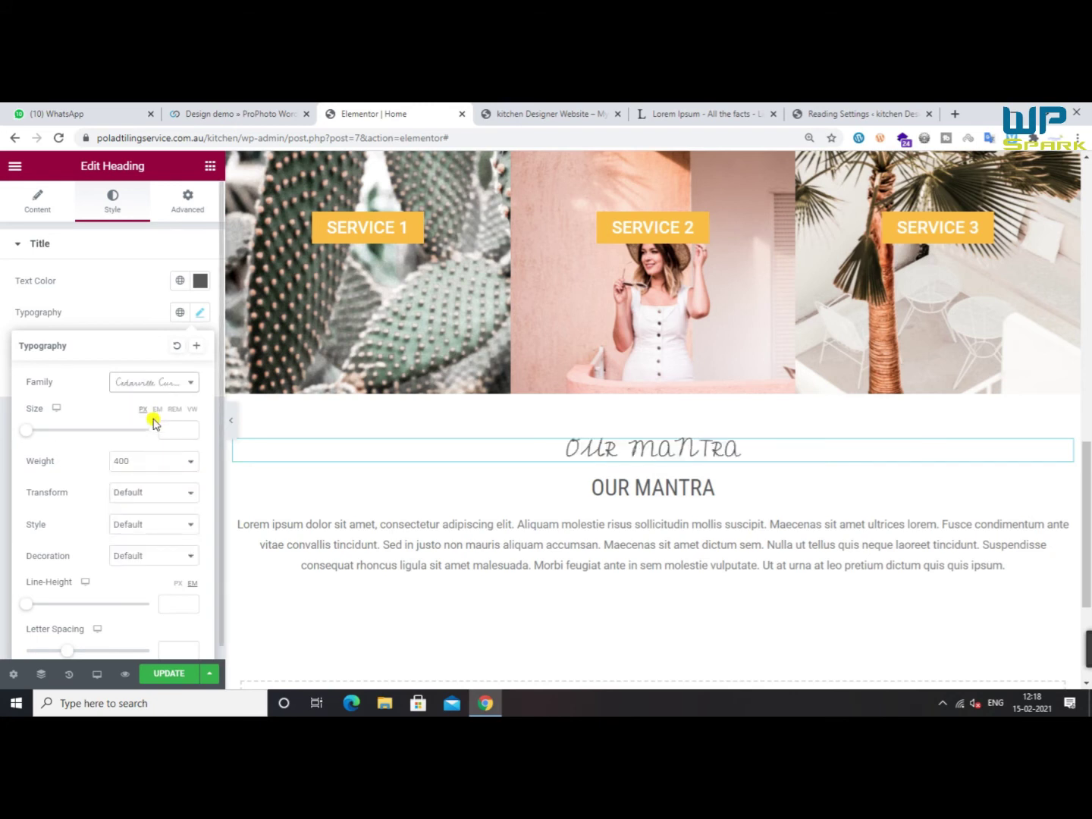
{"action": "left_click", "coordinate": [155, 393]}
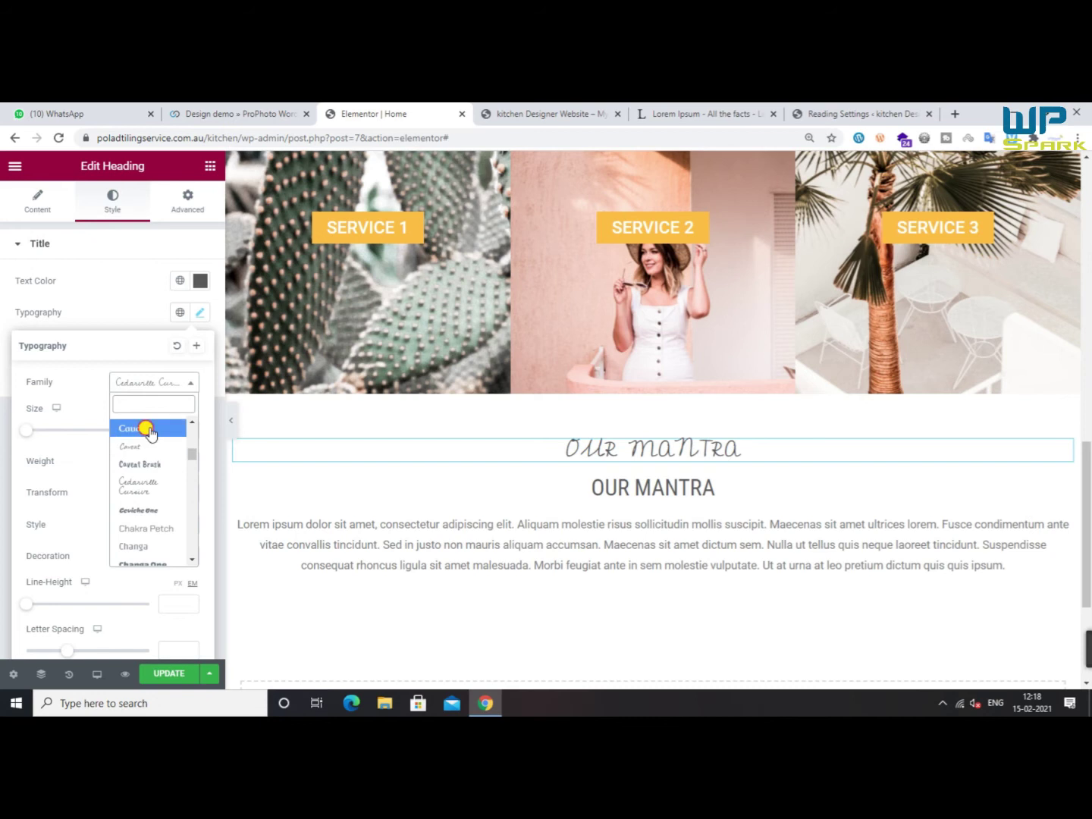
{"action": "left_click", "coordinate": [147, 428]}
{"action": "left_click", "coordinate": [153, 393]}
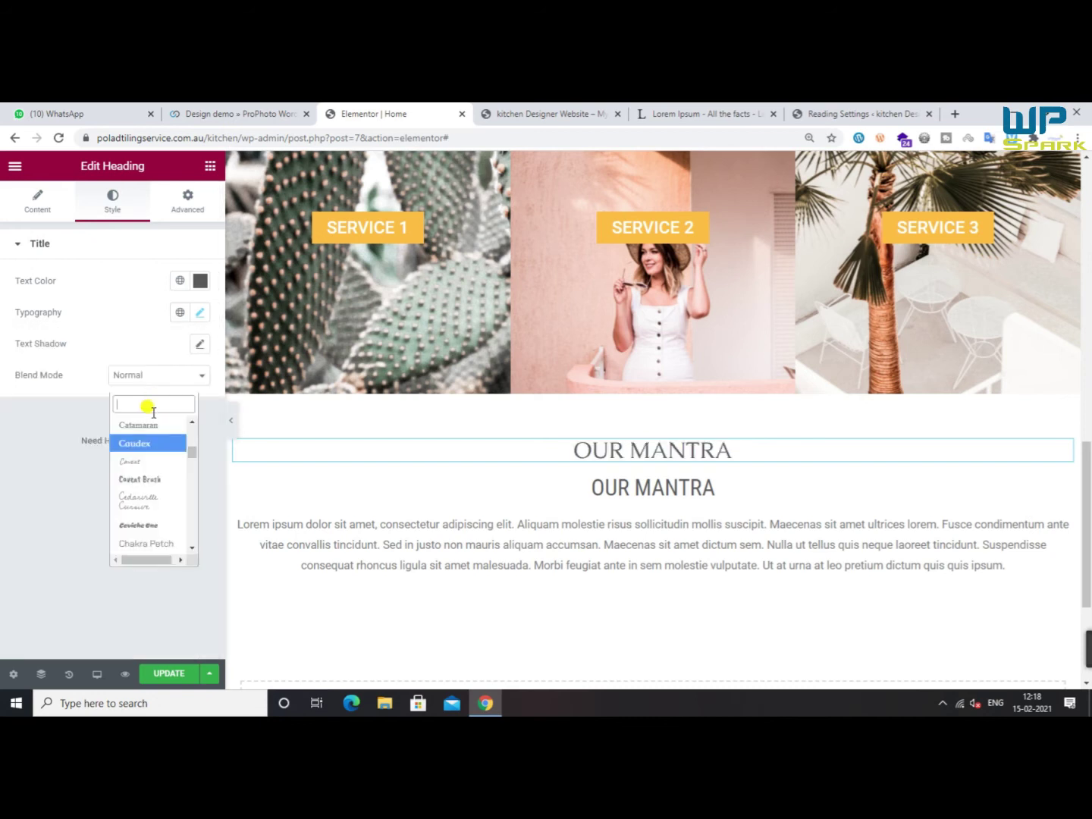
{"action": "left_click", "coordinate": [152, 504]}
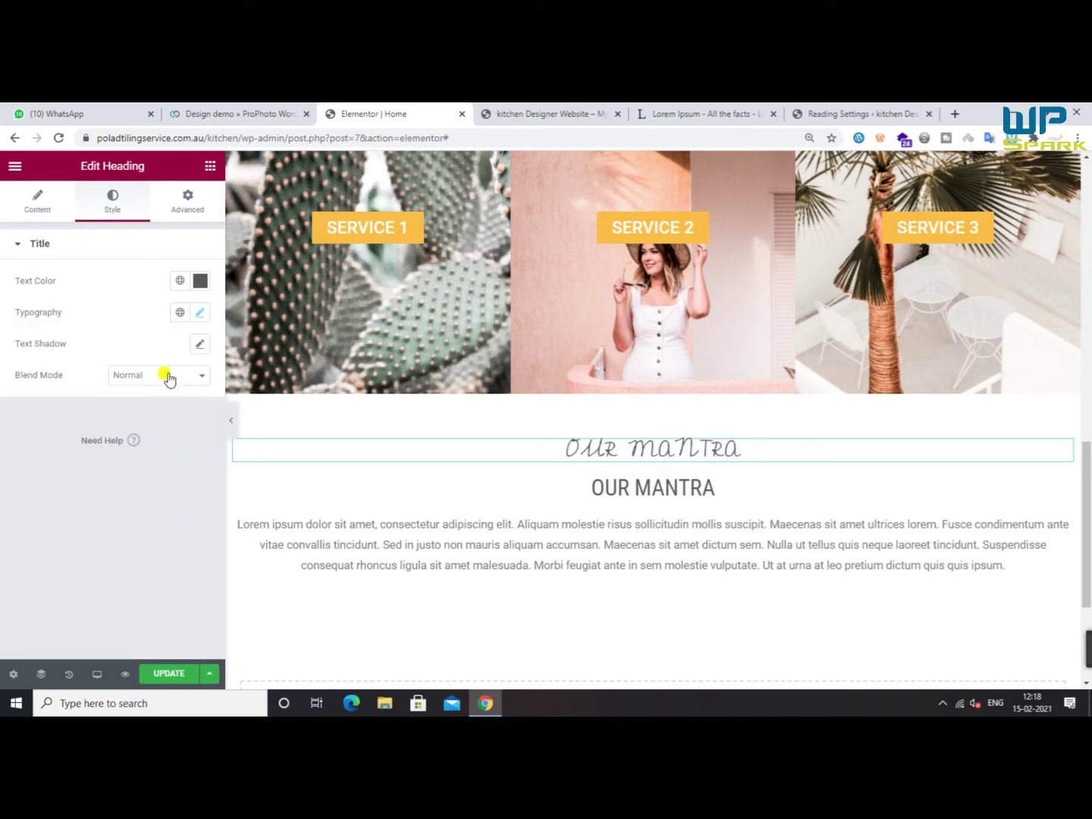
{"action": "left_click", "coordinate": [200, 311]}
{"action": "left_click", "coordinate": [146, 380]}
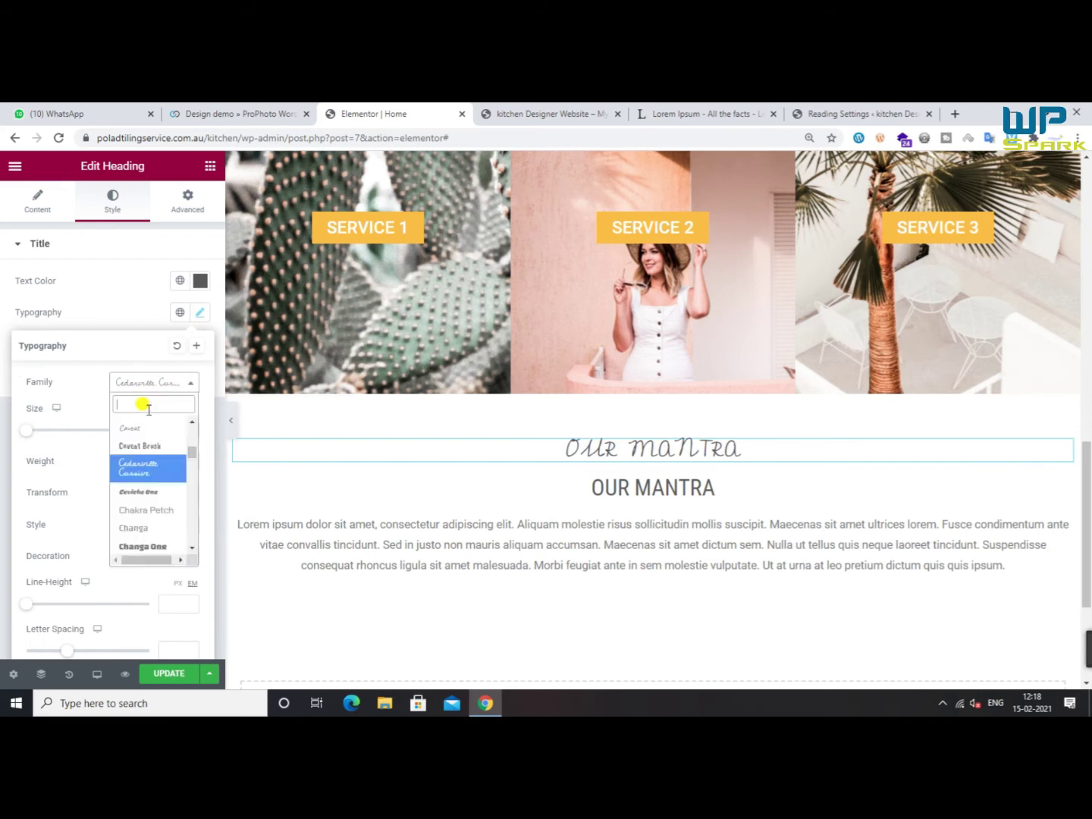
{"action": "left_click", "coordinate": [145, 491]}
Set the upper OUR MANTRA heading's font family to Charmonman
{"action": "left_click", "coordinate": [160, 389]}
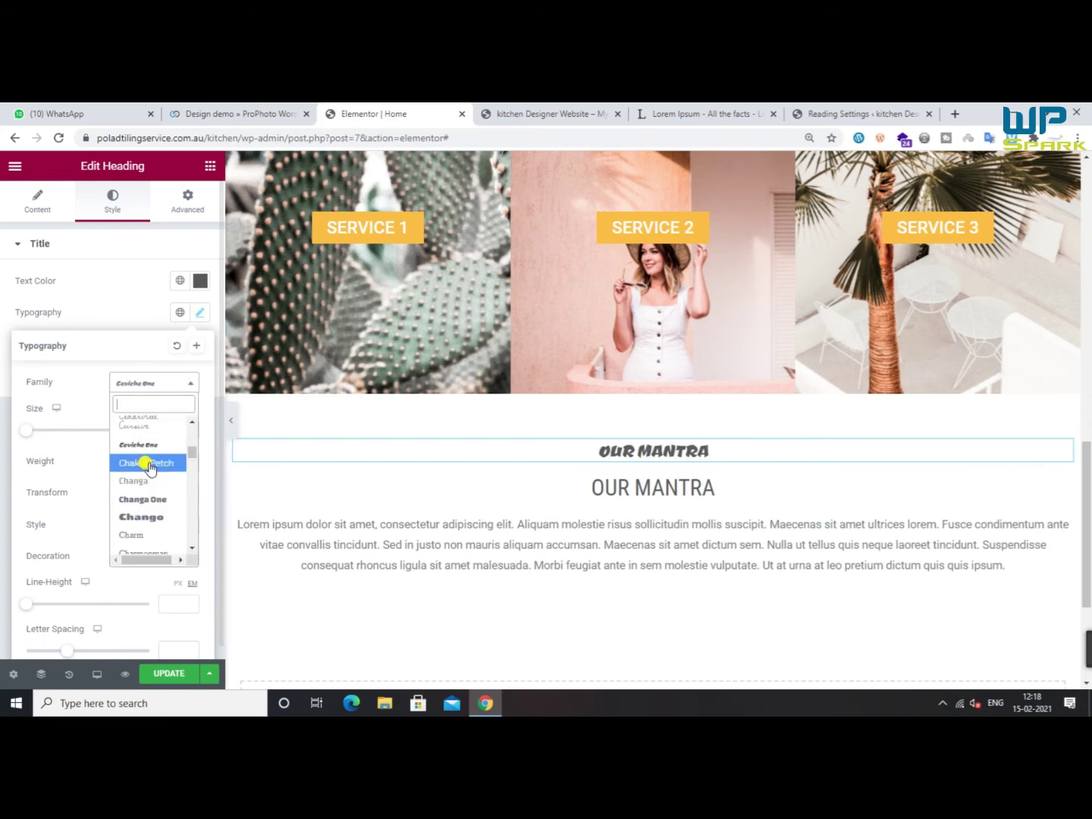
{"action": "scroll", "coordinate": [148, 501], "scroll_direction": "down", "scroll_amount": 2}
{"action": "left_click", "coordinate": [149, 487]}
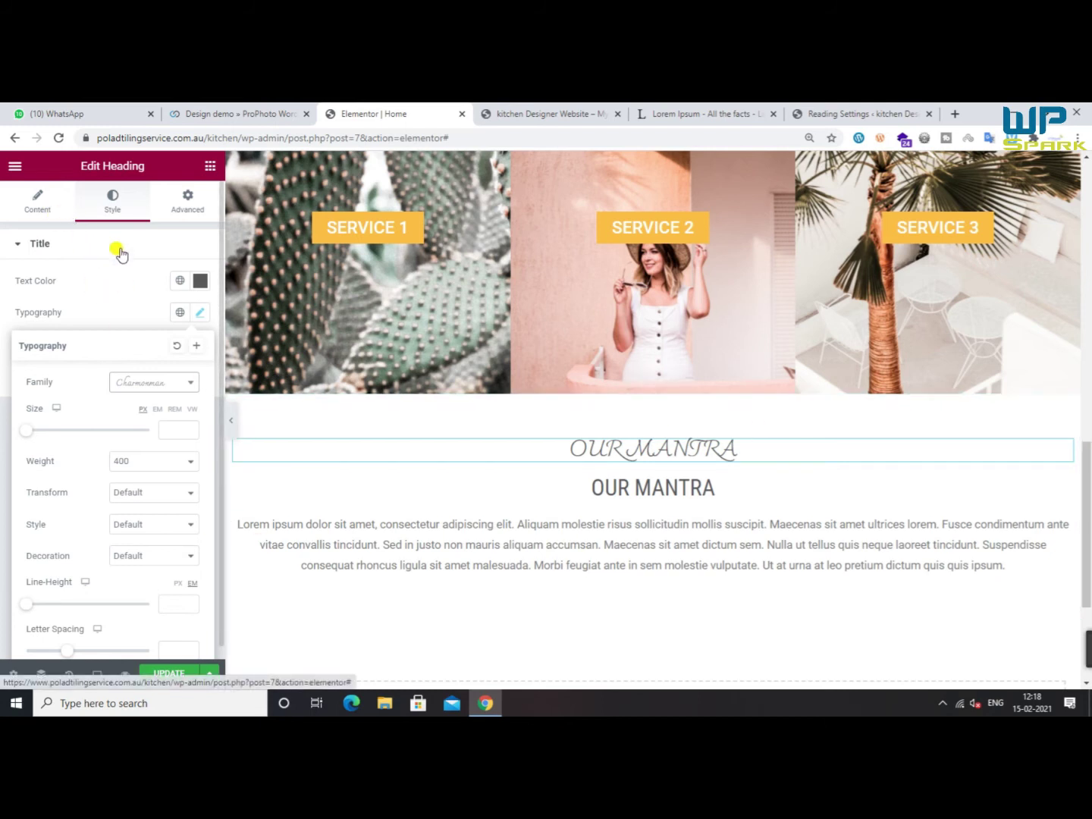
Set the upper OUR MANTRA heading's font size to 69 px
{"action": "left_click", "coordinate": [198, 313]}
{"action": "left_click", "coordinate": [198, 312]}
{"action": "left_click", "coordinate": [189, 431]}
{"action": "type", "text": "1"}
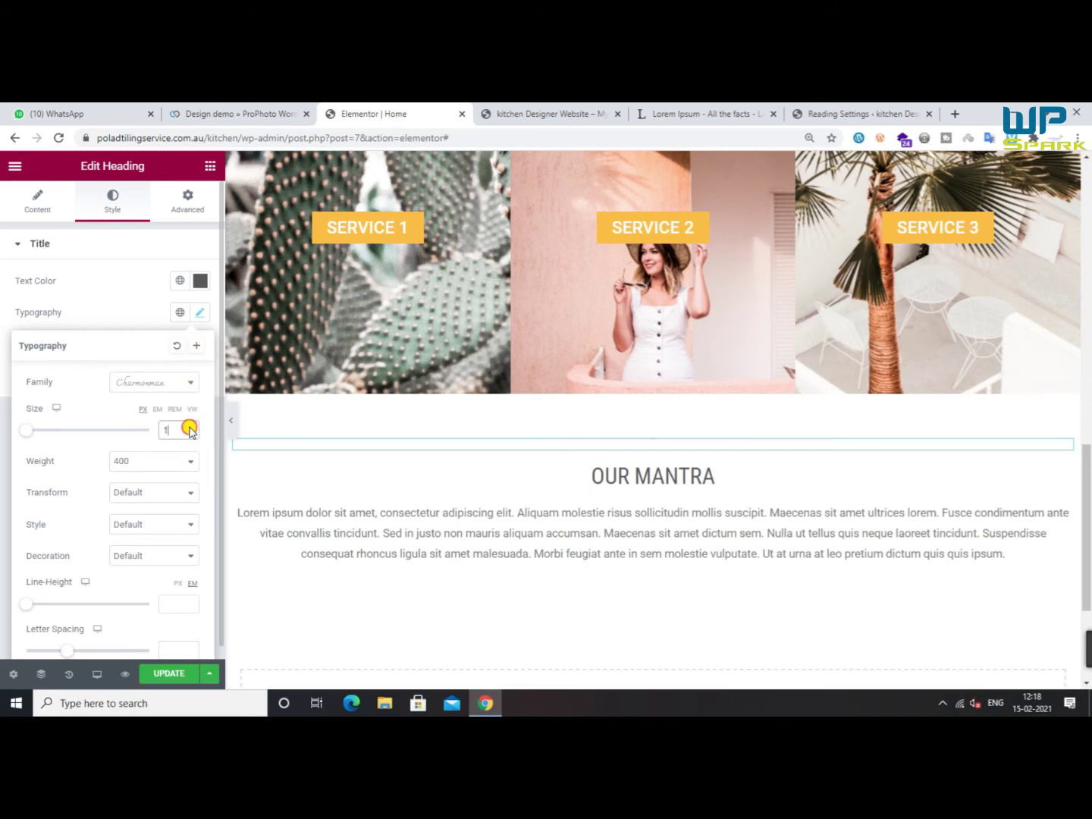
{"action": "left_click_drag", "start_coordinate": [190, 429], "coordinate": [190, 431]}
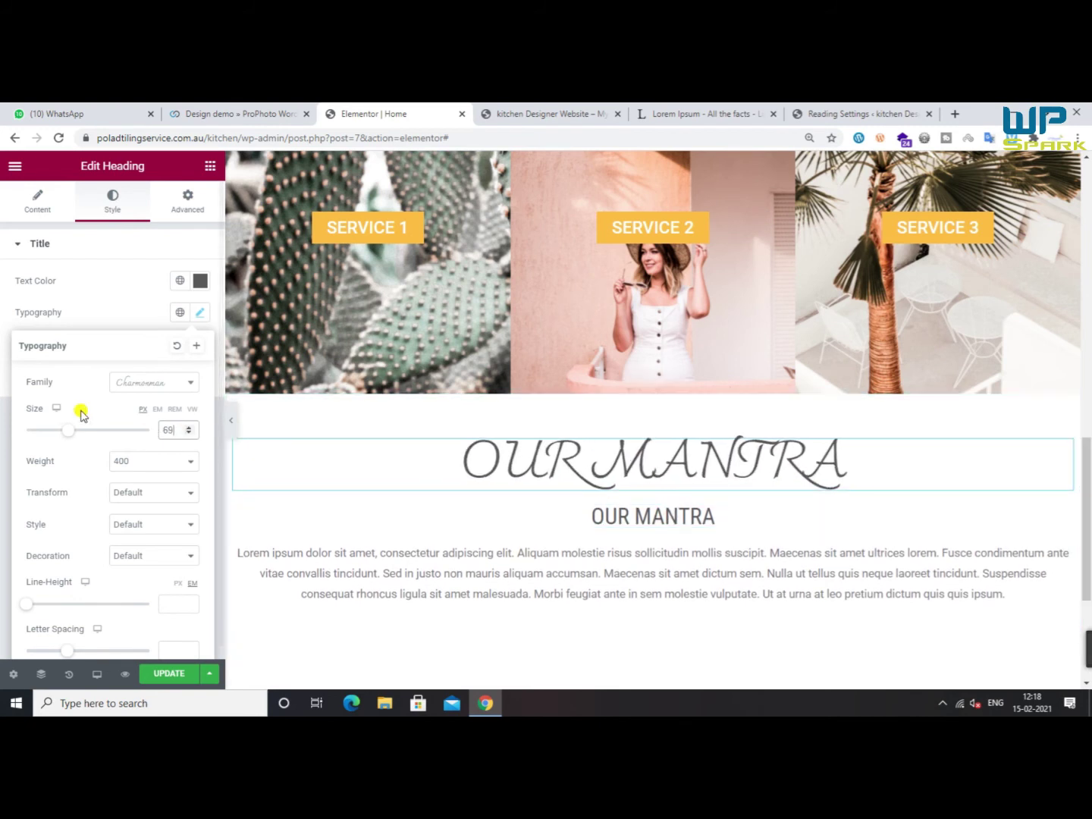
{"action": "left_click", "coordinate": [212, 166]}
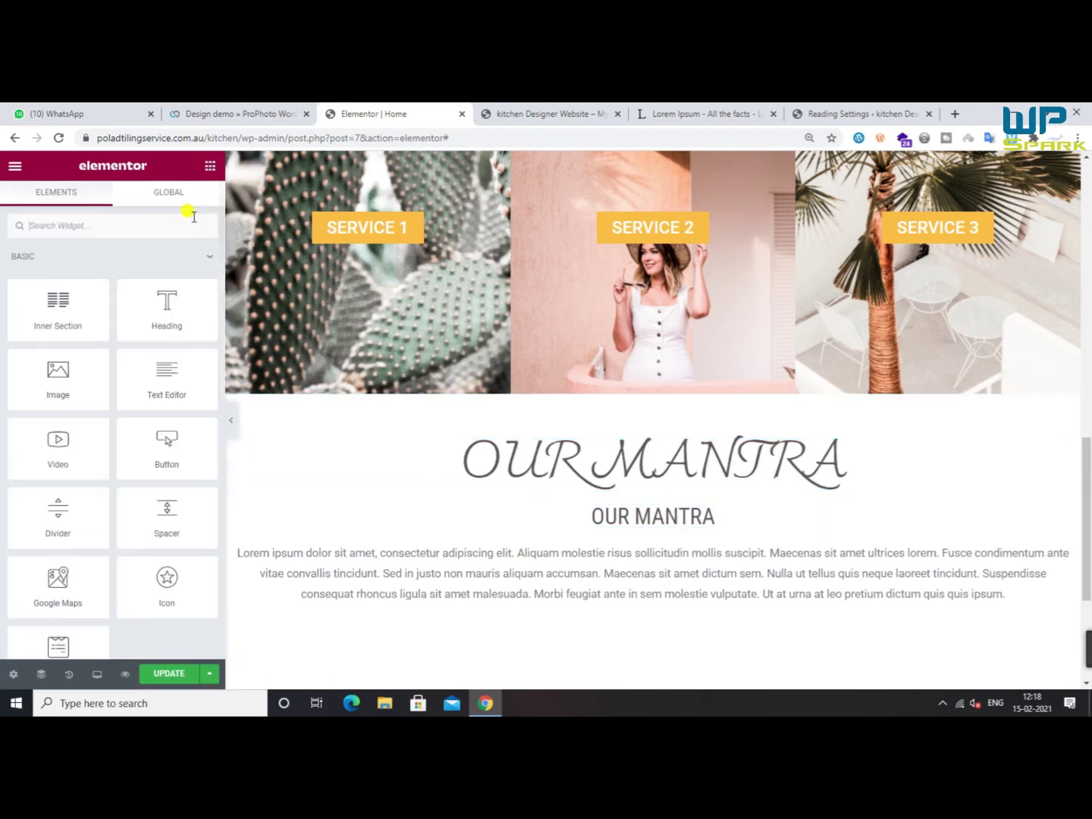
{"action": "left_click_drag", "start_coordinate": [41, 320], "coordinate": [702, 500]}
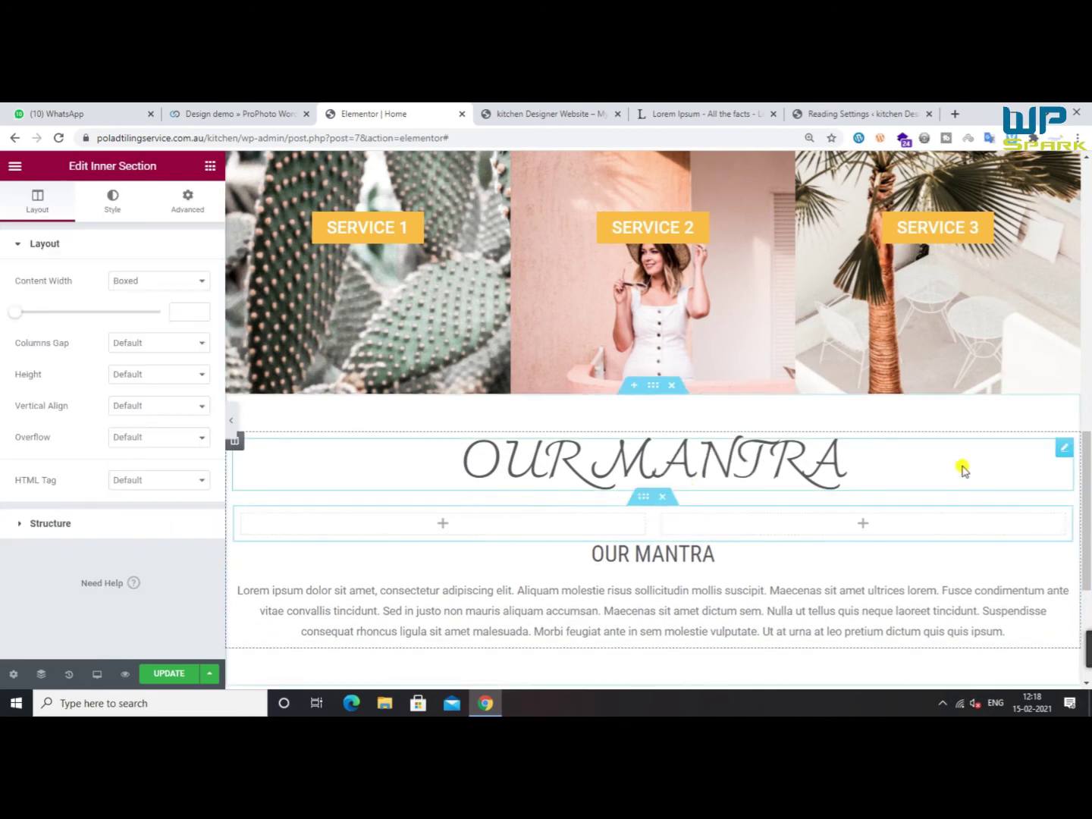
{"action": "right_click", "coordinate": [663, 516]}
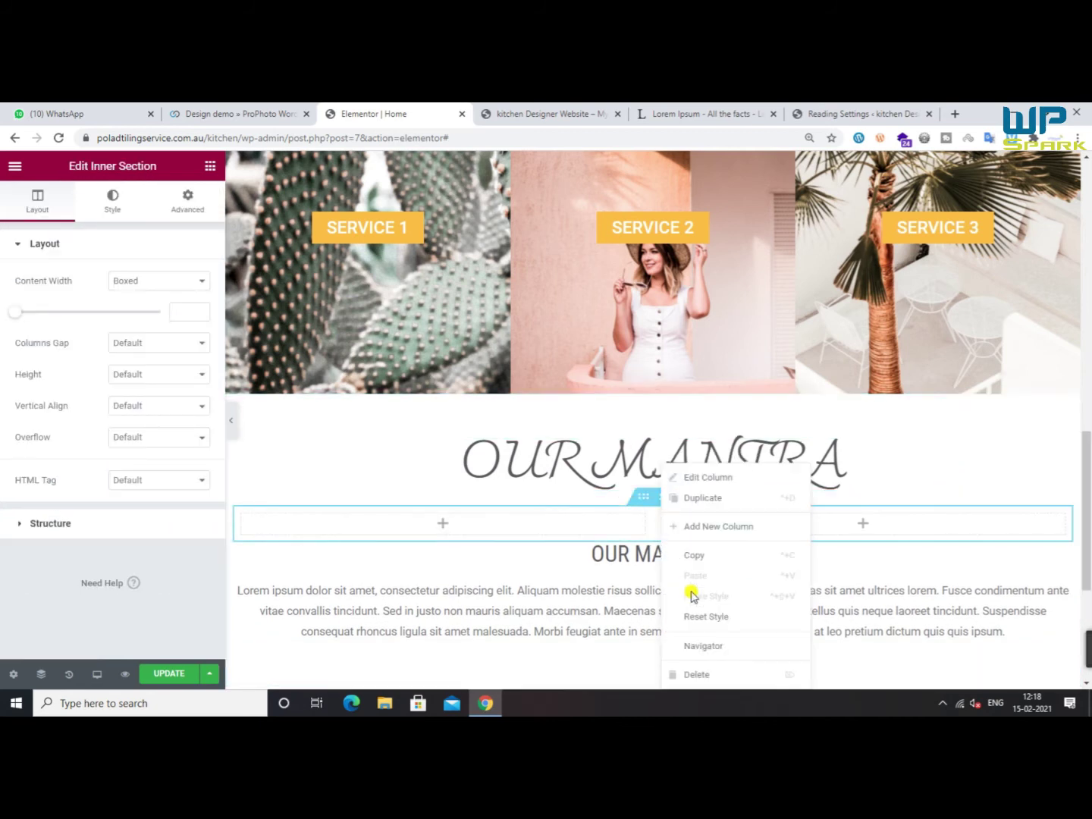
{"action": "left_click", "coordinate": [715, 679]}
{"action": "left_click_drag", "start_coordinate": [1063, 447], "coordinate": [629, 458]}
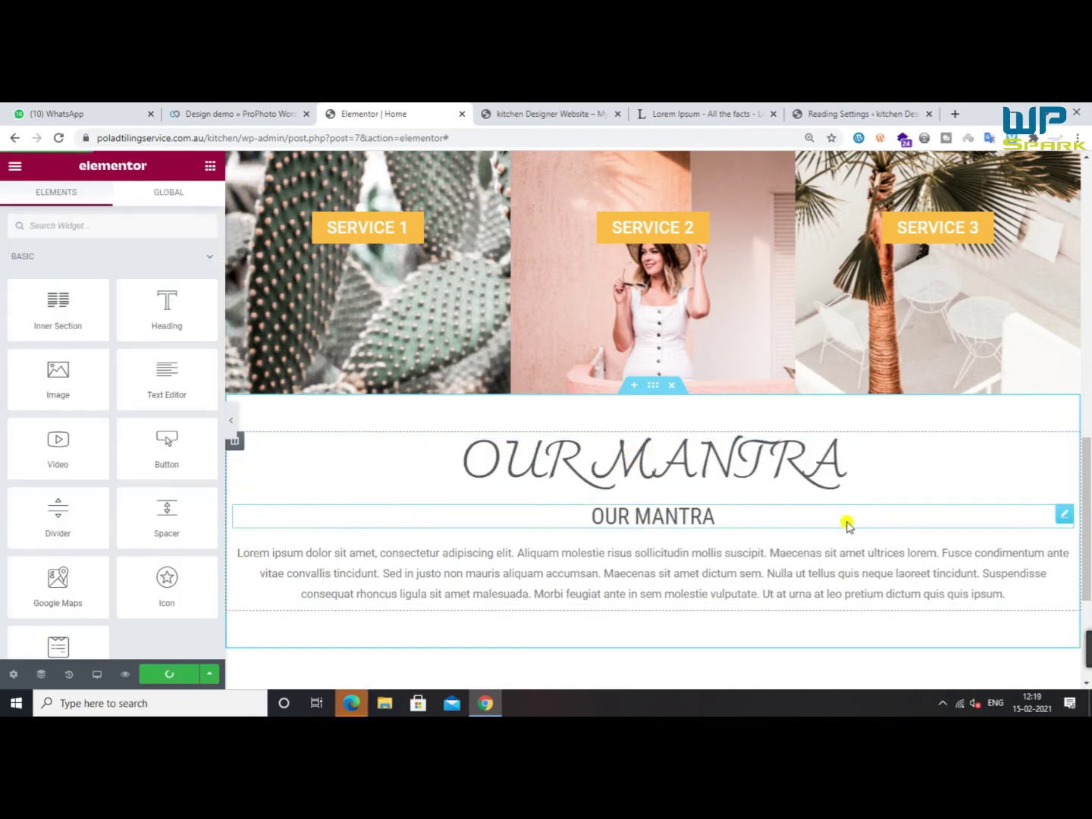
Fade the script OUR MANTRA heading's text colour to translucent grey #59595938 and align the heading left
{"action": "left_click", "coordinate": [875, 478]}
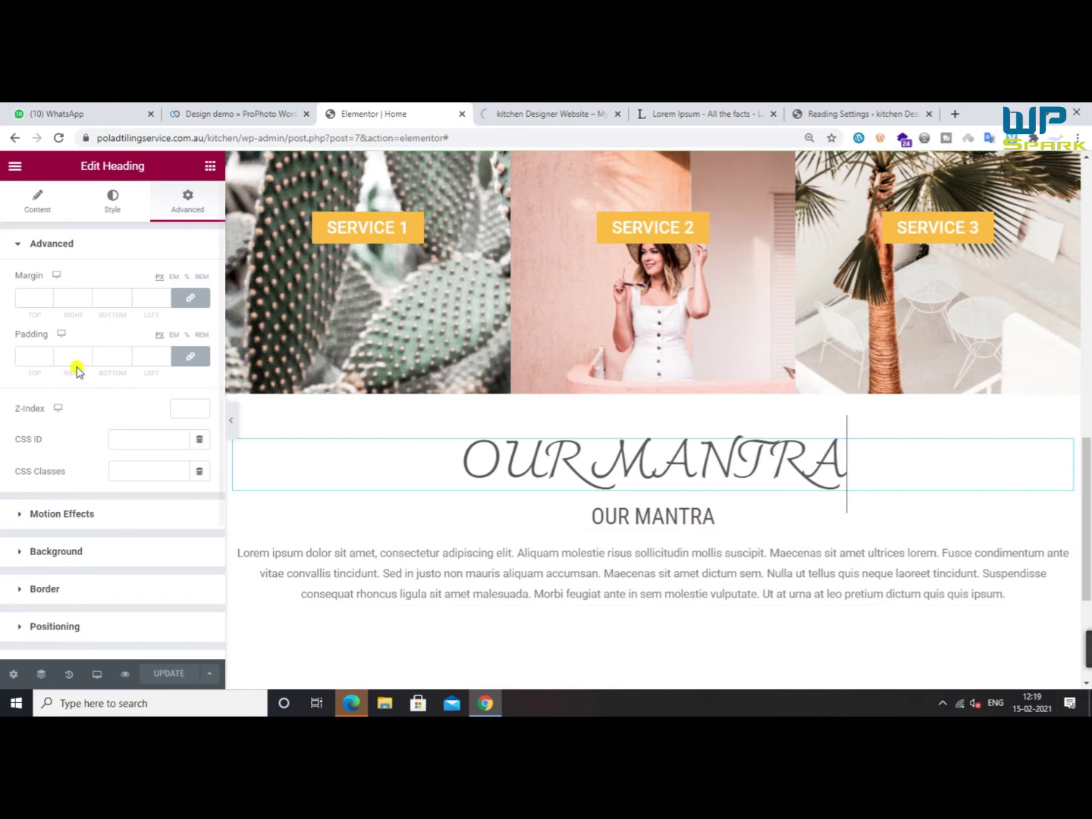
{"action": "left_click", "coordinate": [121, 213]}
{"action": "left_click", "coordinate": [201, 280]}
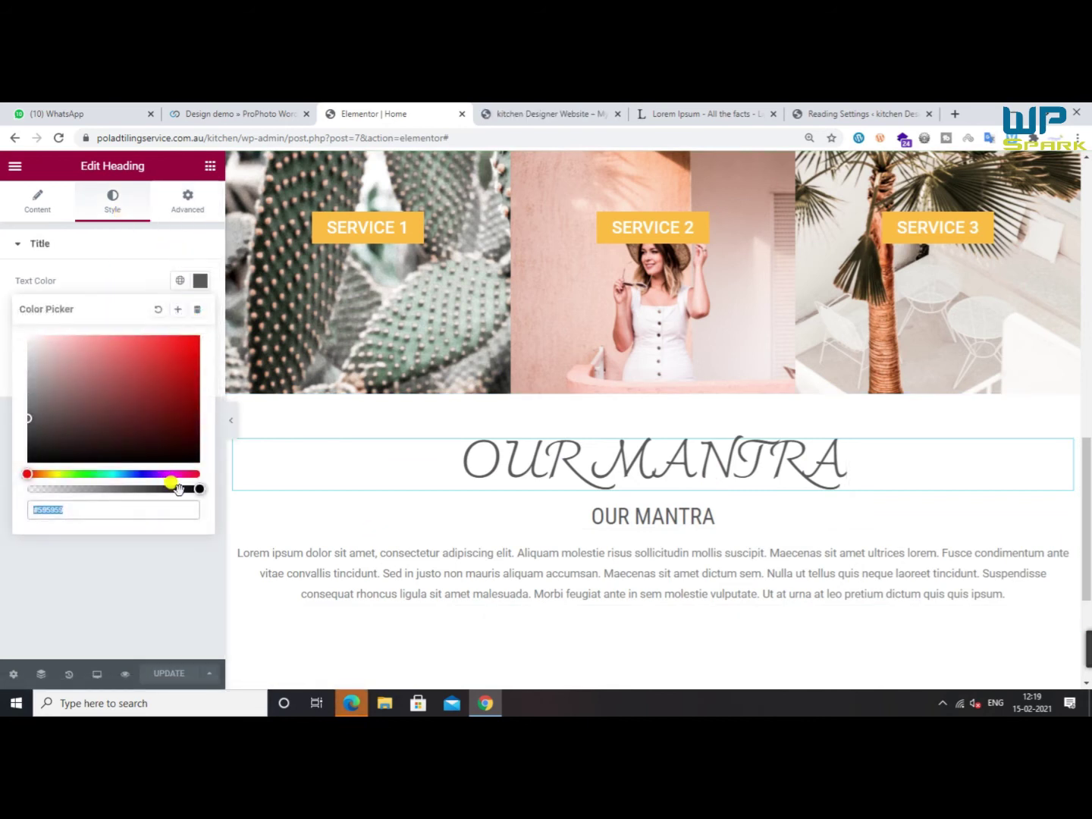
{"action": "left_click_drag", "start_coordinate": [196, 489], "coordinate": [65, 489]}
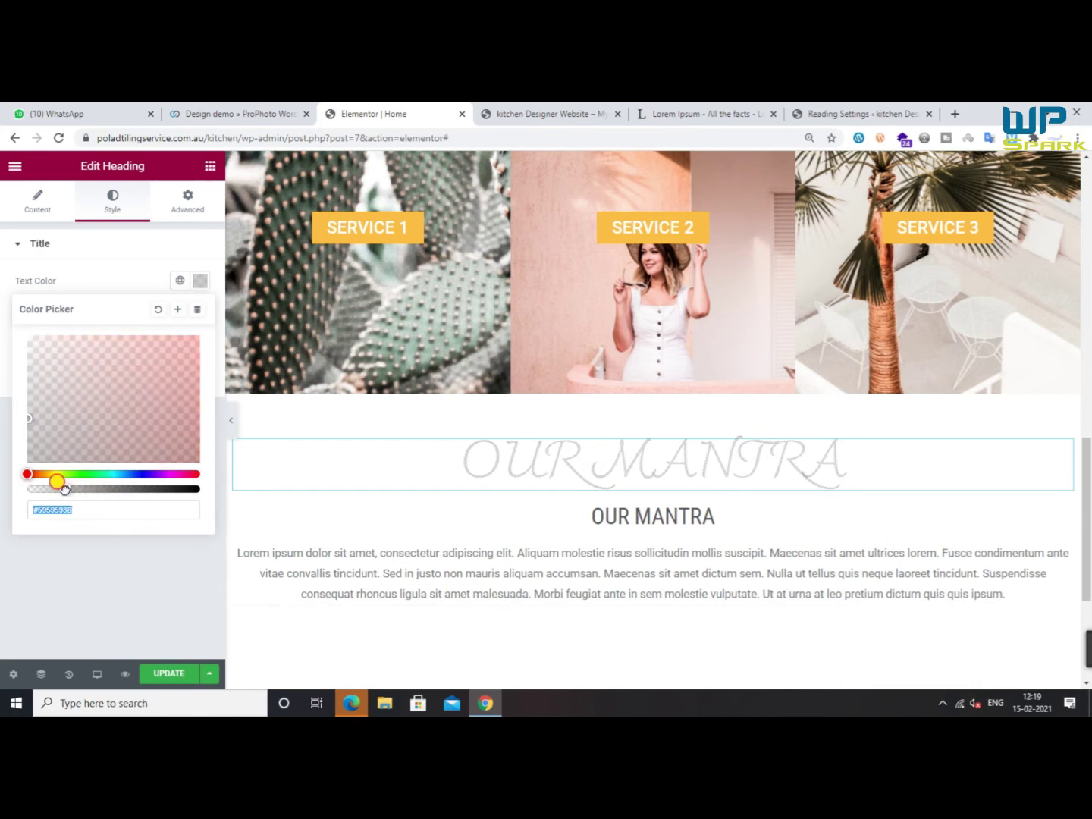
{"action": "left_click", "coordinate": [37, 205]}
{"action": "left_click", "coordinate": [148, 496]}
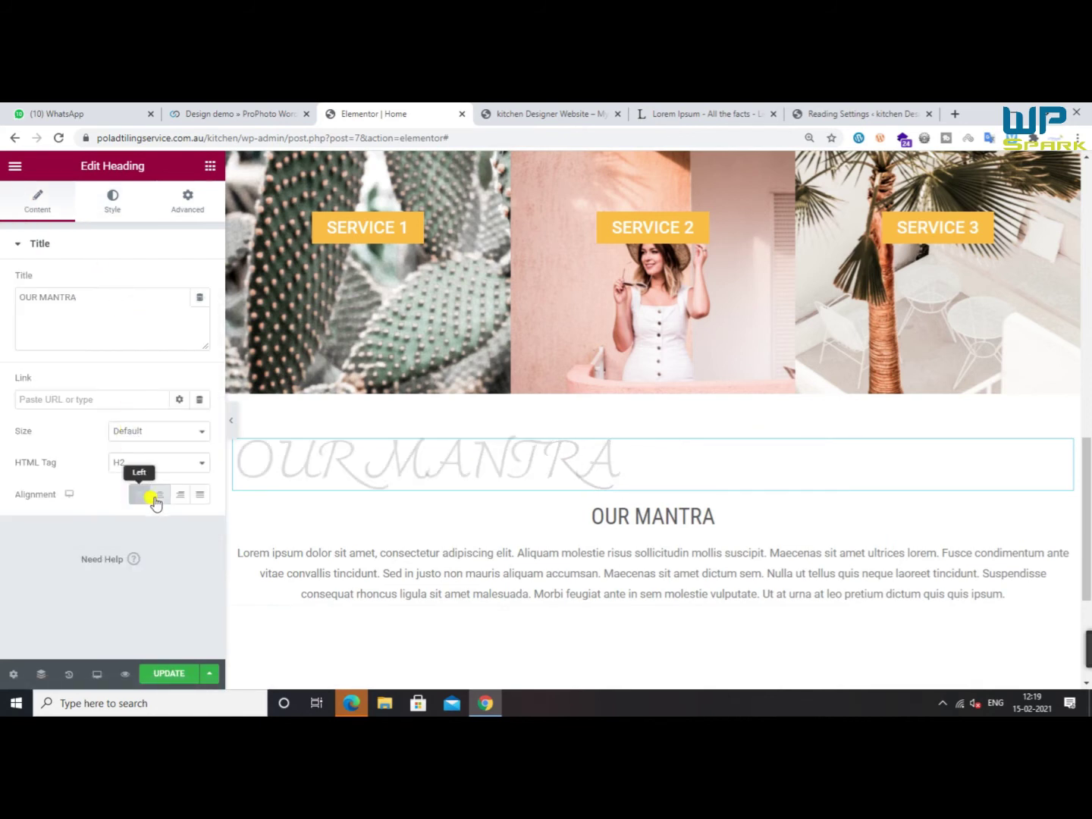
Insert an inner section directly below the script heading and reduce it to a single column
{"action": "left_click", "coordinate": [208, 172]}
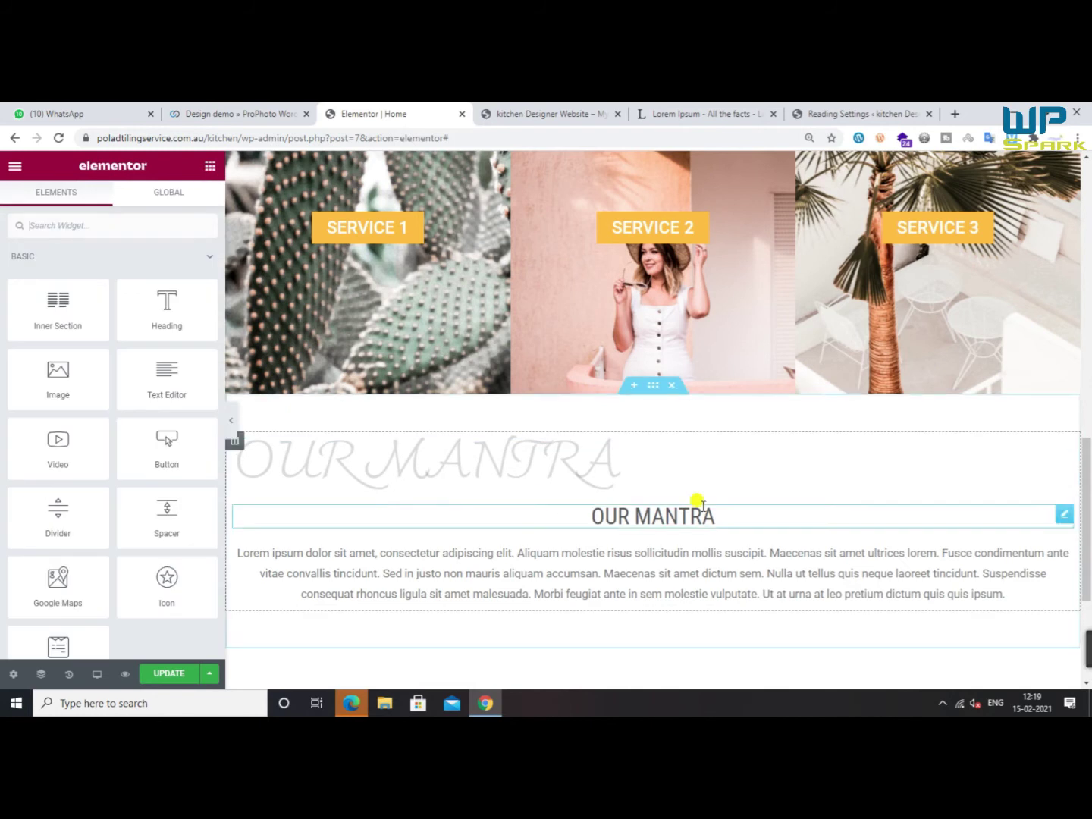
{"action": "left_click_drag", "start_coordinate": [57, 318], "coordinate": [652, 509]}
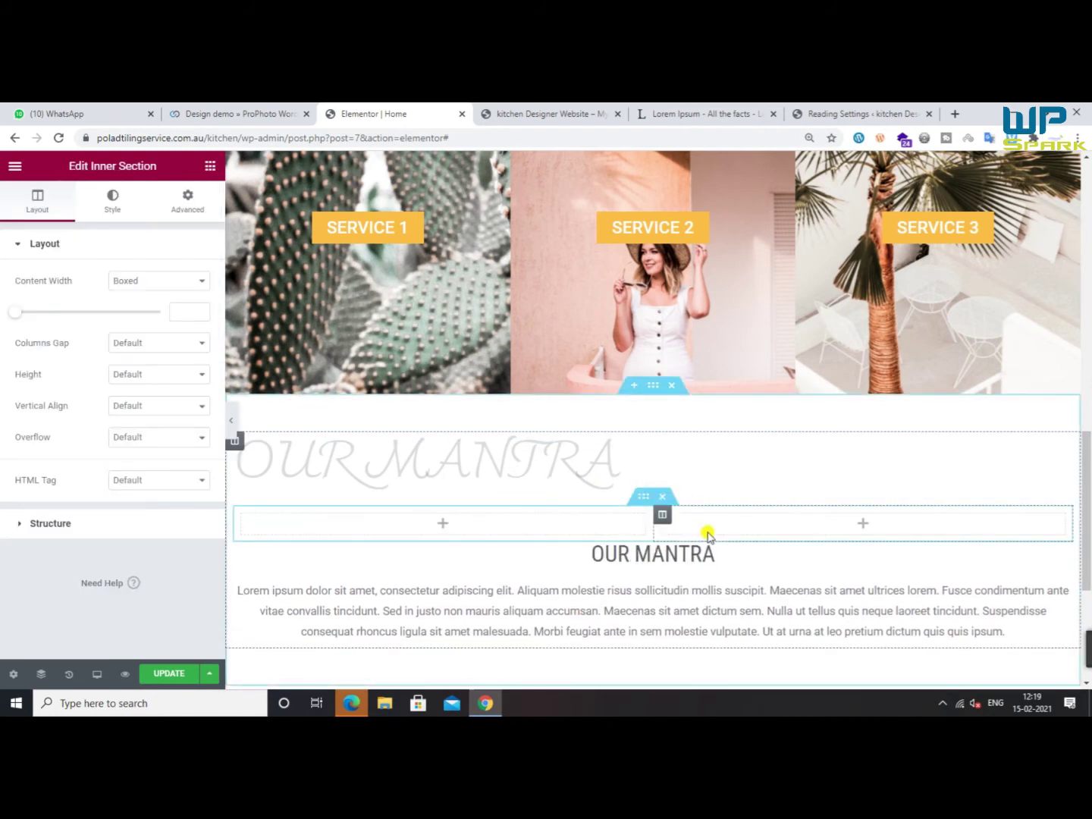
{"action": "left_click", "coordinate": [207, 176]}
{"action": "right_click", "coordinate": [660, 510]}
{"action": "left_click", "coordinate": [705, 672]}
{"action": "scroll", "coordinate": [1038, 477], "scroll_direction": "down", "scroll_amount": 3}
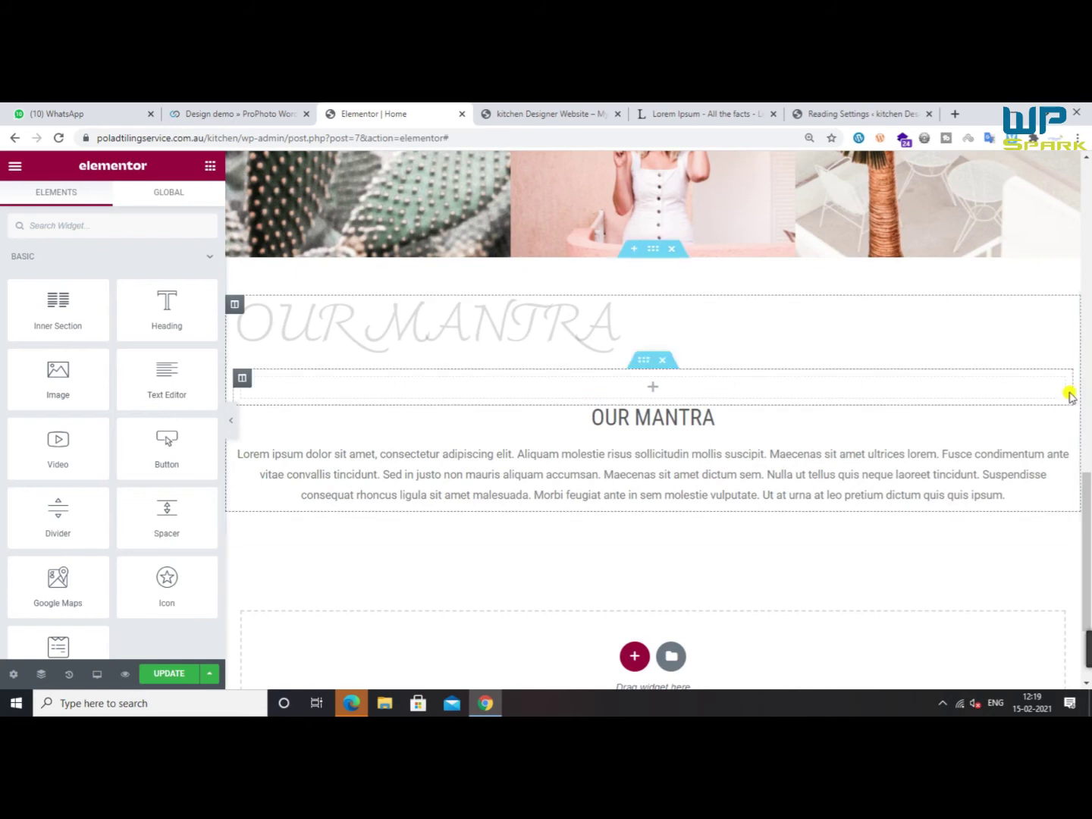
Move the centred OUR MANTRA heading and the Lorem ipsum paragraph into the empty inner section
{"action": "left_click_drag", "start_coordinate": [1061, 419], "coordinate": [698, 383]}
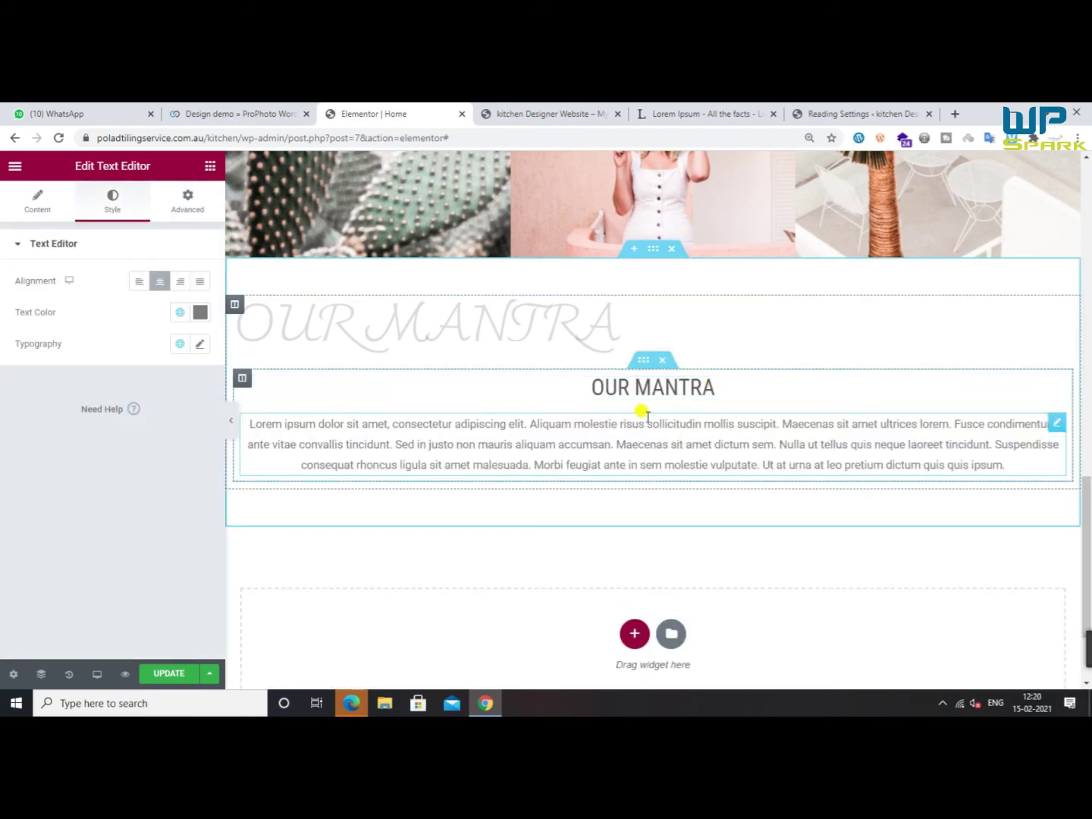
{"action": "scroll", "coordinate": [540, 493], "scroll_direction": "up", "scroll_amount": 3}
{"action": "scroll", "coordinate": [541, 494], "scroll_direction": "down", "scroll_amount": 2}
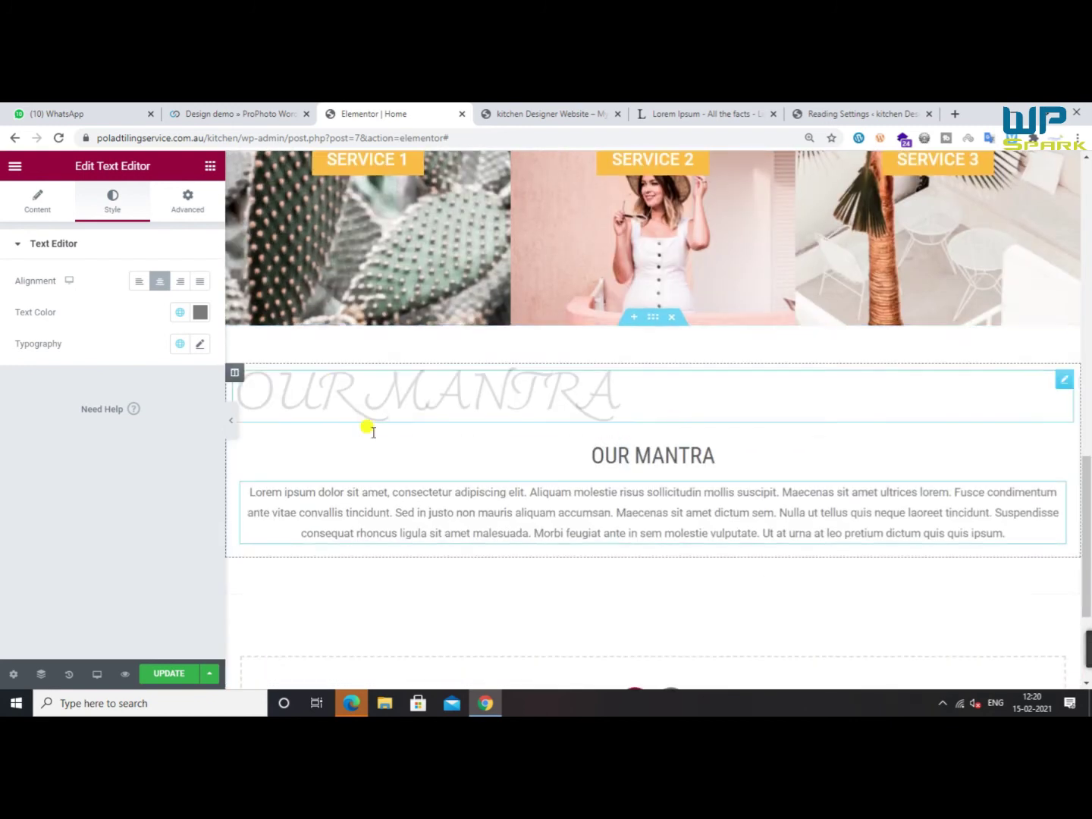
Set the inner section's Z-Index to 2 and update the page
{"action": "left_click", "coordinate": [442, 397]}
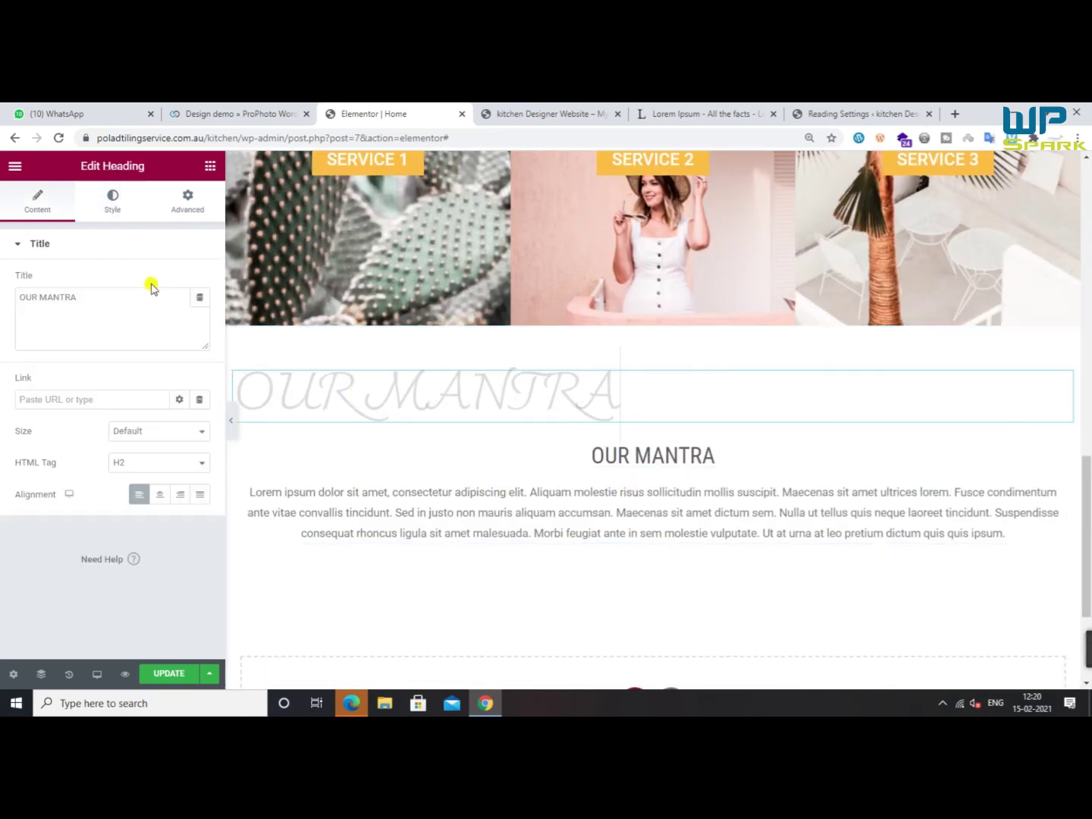
{"action": "left_click", "coordinate": [642, 429]}
{"action": "left_click", "coordinate": [199, 214]}
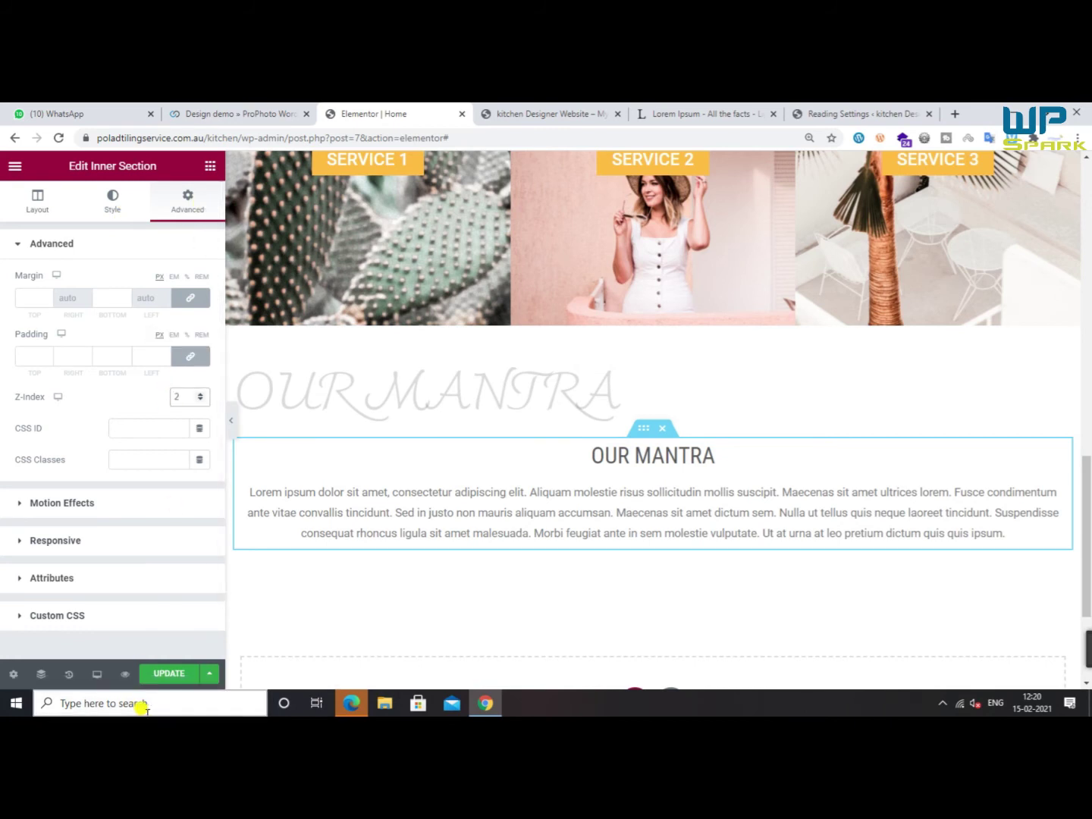
{"action": "left_click", "coordinate": [167, 674]}
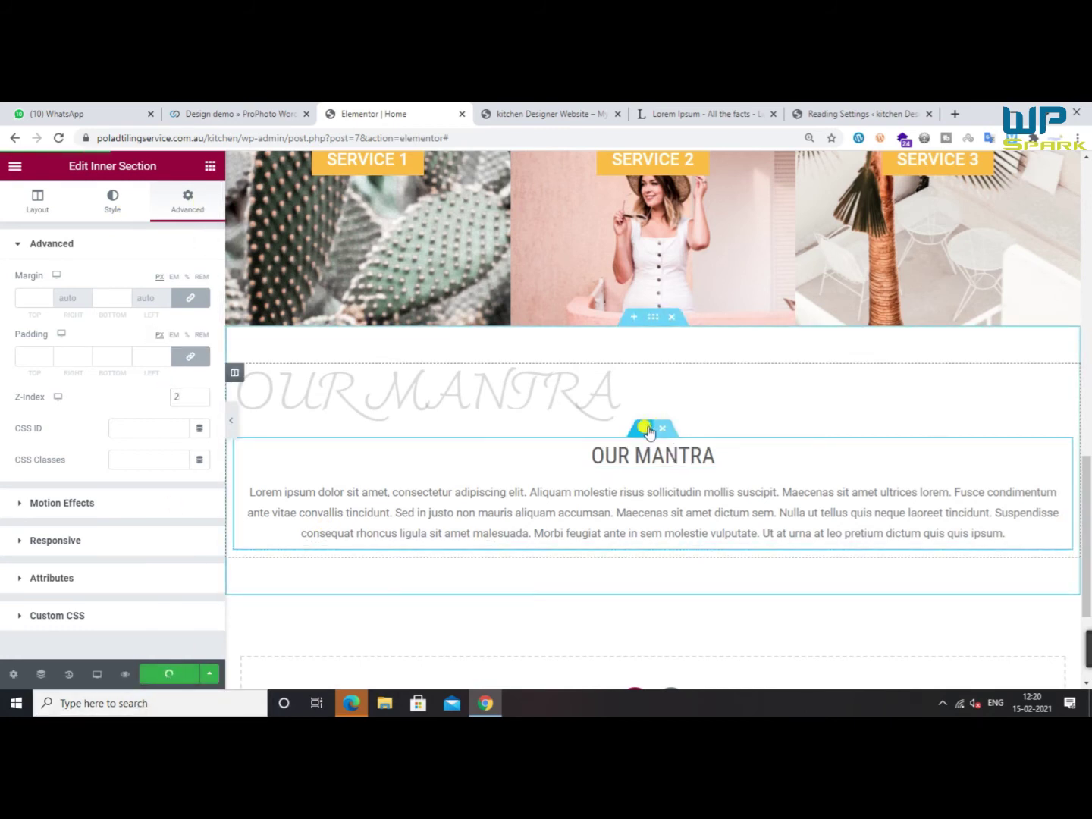
Reduce the script OUR MANTRA heading's font size to about 55 px
{"action": "left_click", "coordinate": [588, 383]}
{"action": "left_click", "coordinate": [121, 211]}
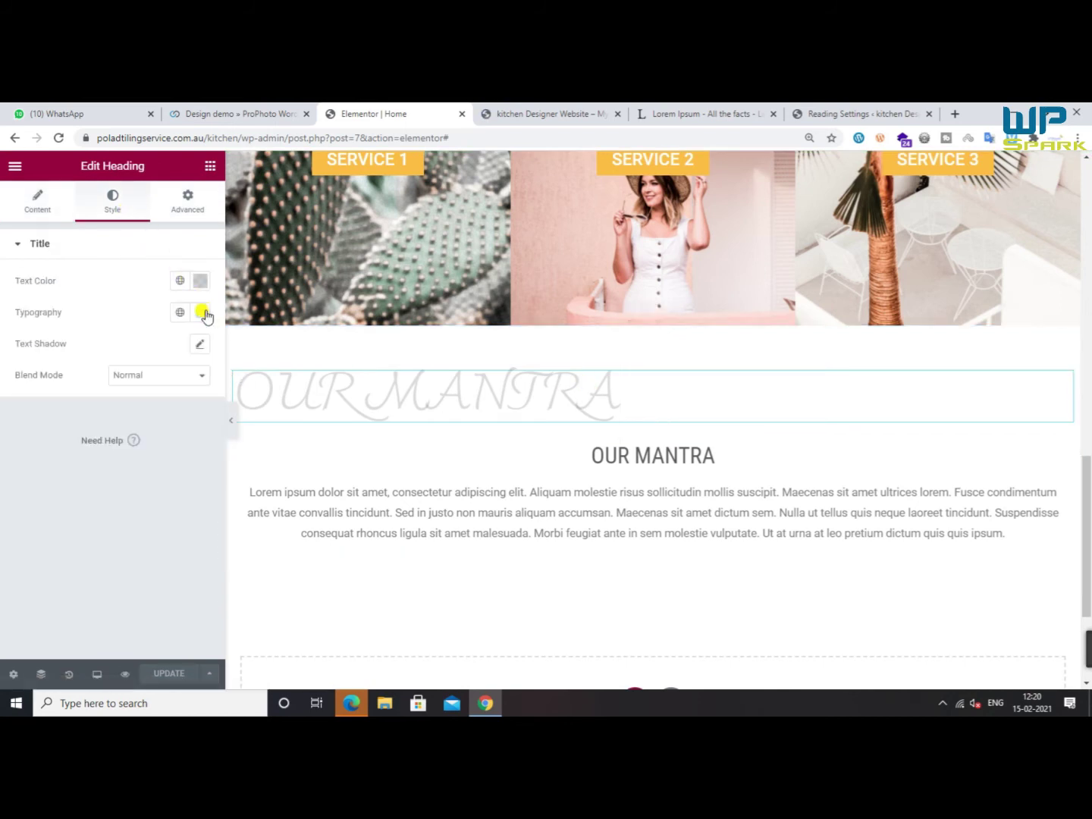
{"action": "left_click", "coordinate": [201, 312]}
{"action": "left_click", "coordinate": [189, 433]}
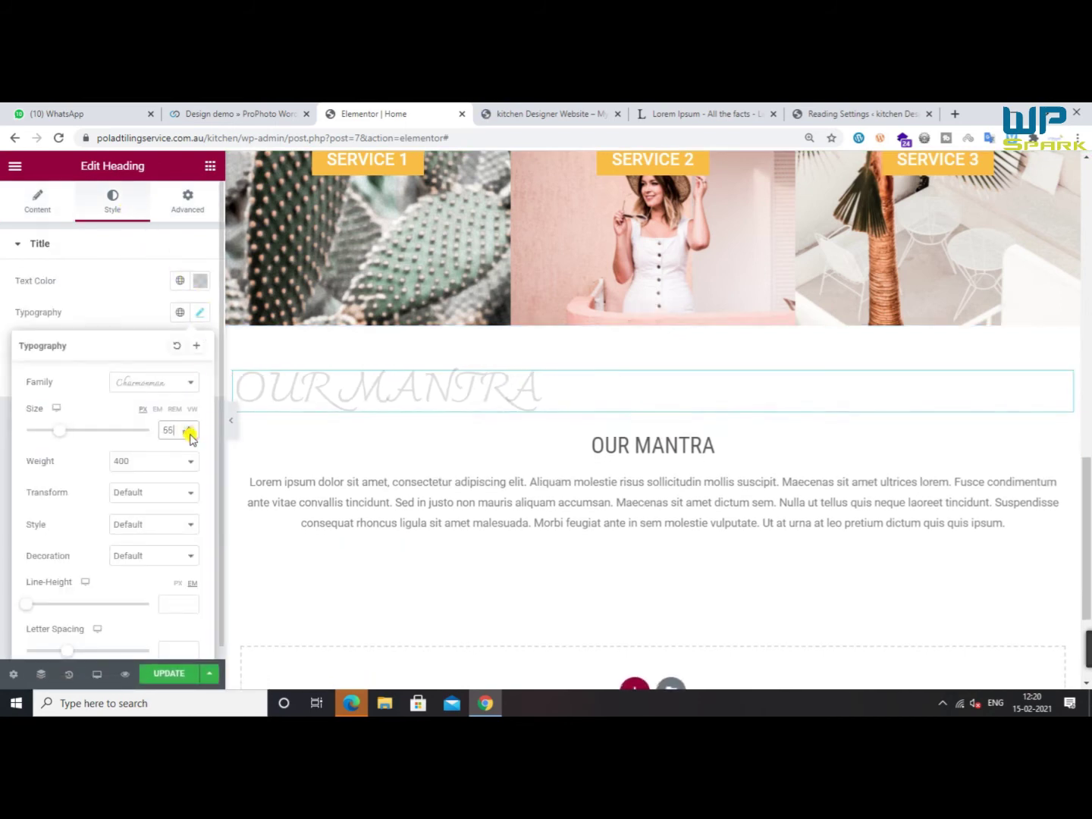
Unlink the inner section's margins and set its top margin to -84 px
{"action": "left_click", "coordinate": [633, 423]}
{"action": "left_click", "coordinate": [184, 204]}
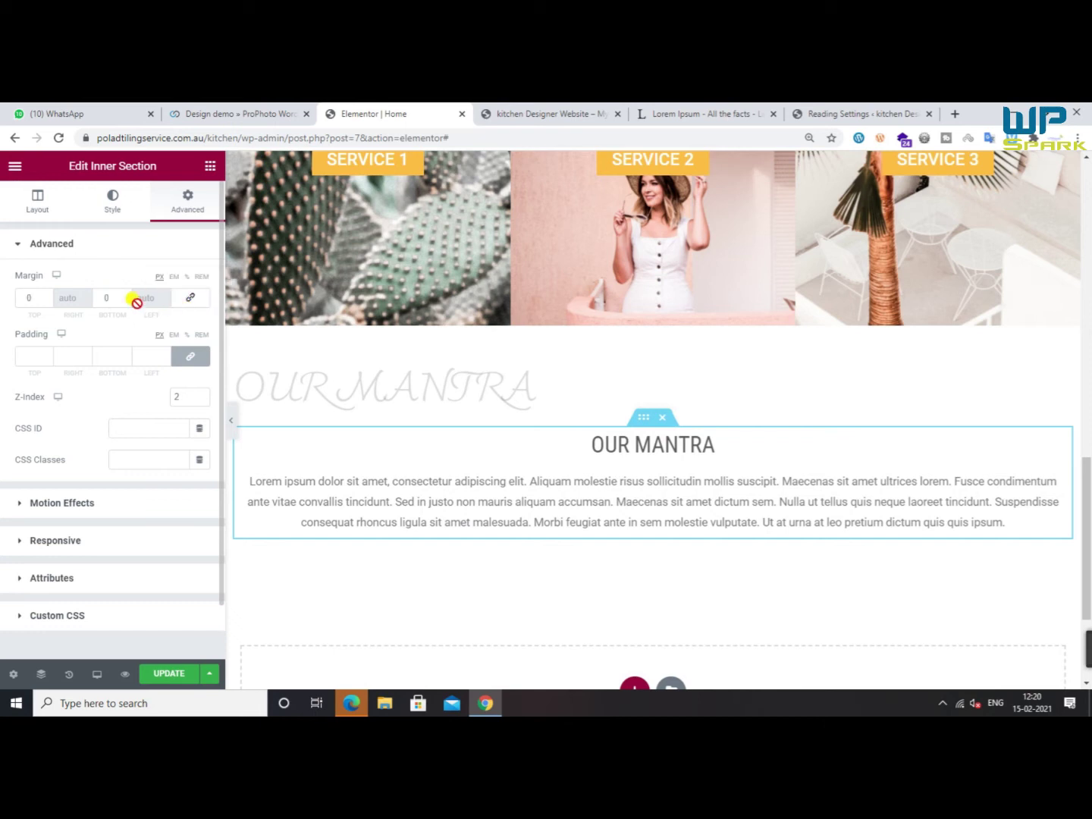
{"action": "left_click_drag", "start_coordinate": [50, 304], "coordinate": [47, 304]}
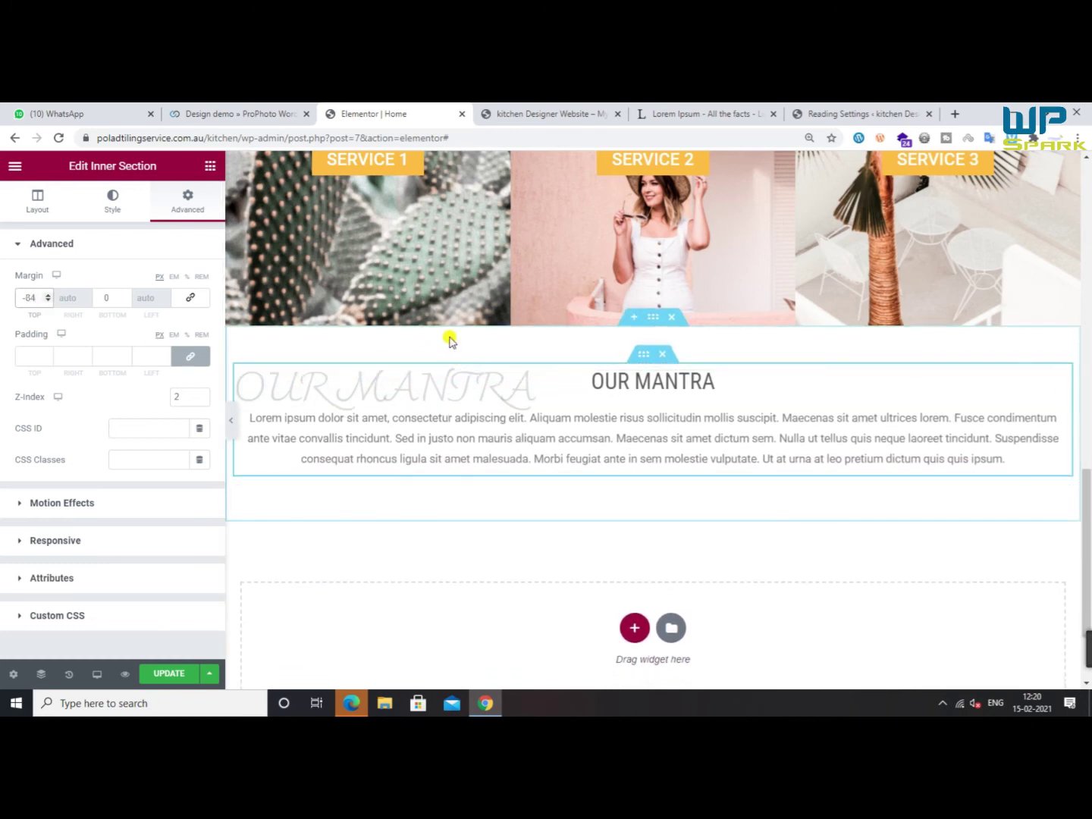
Try to adjust the text colour opacity of the centred OUR MANTRA heading inside the inner section
{"action": "left_click", "coordinate": [439, 391]}
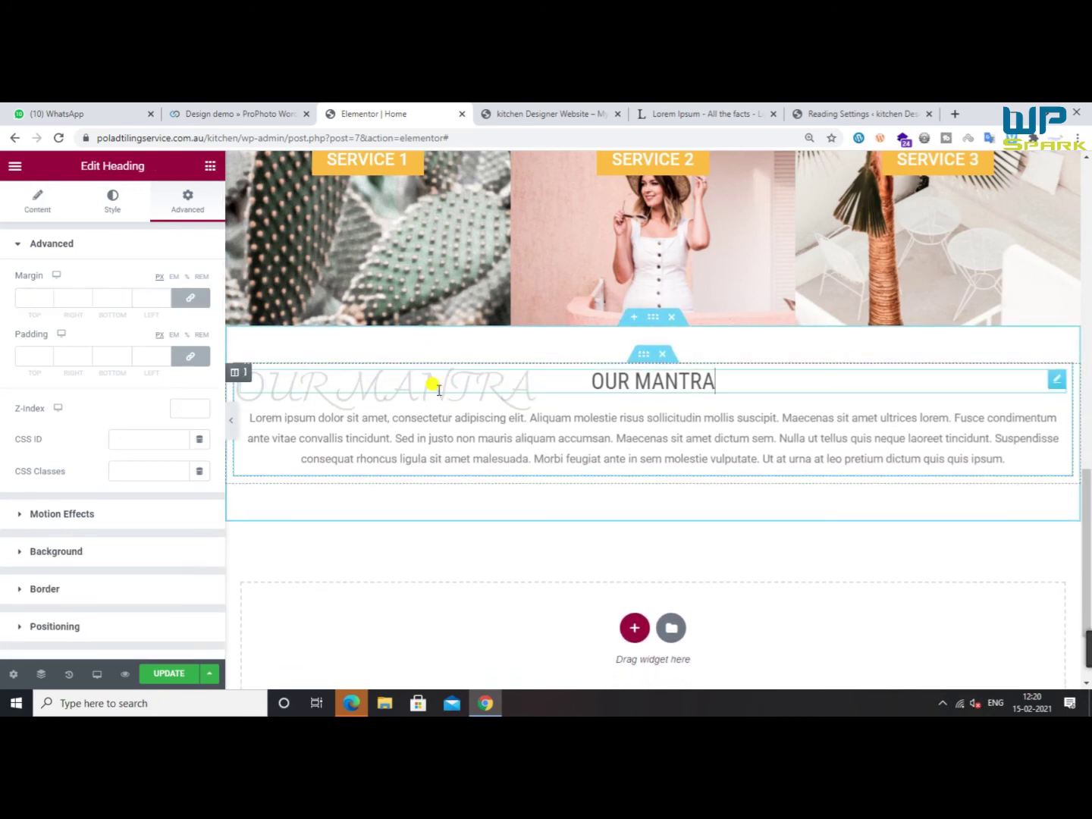
{"action": "left_click", "coordinate": [67, 212]}
{"action": "left_click", "coordinate": [173, 220]}
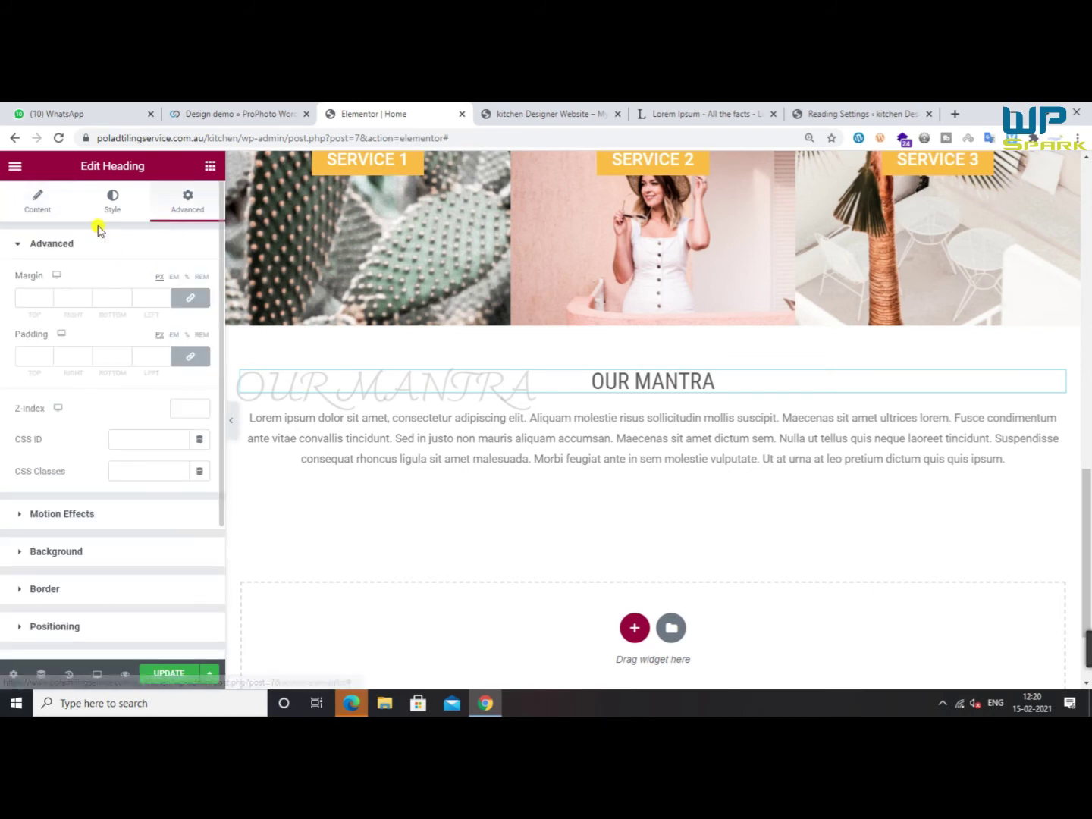
{"action": "left_click", "coordinate": [110, 203]}
{"action": "left_click", "coordinate": [200, 277]}
{"action": "left_click", "coordinate": [147, 475]}
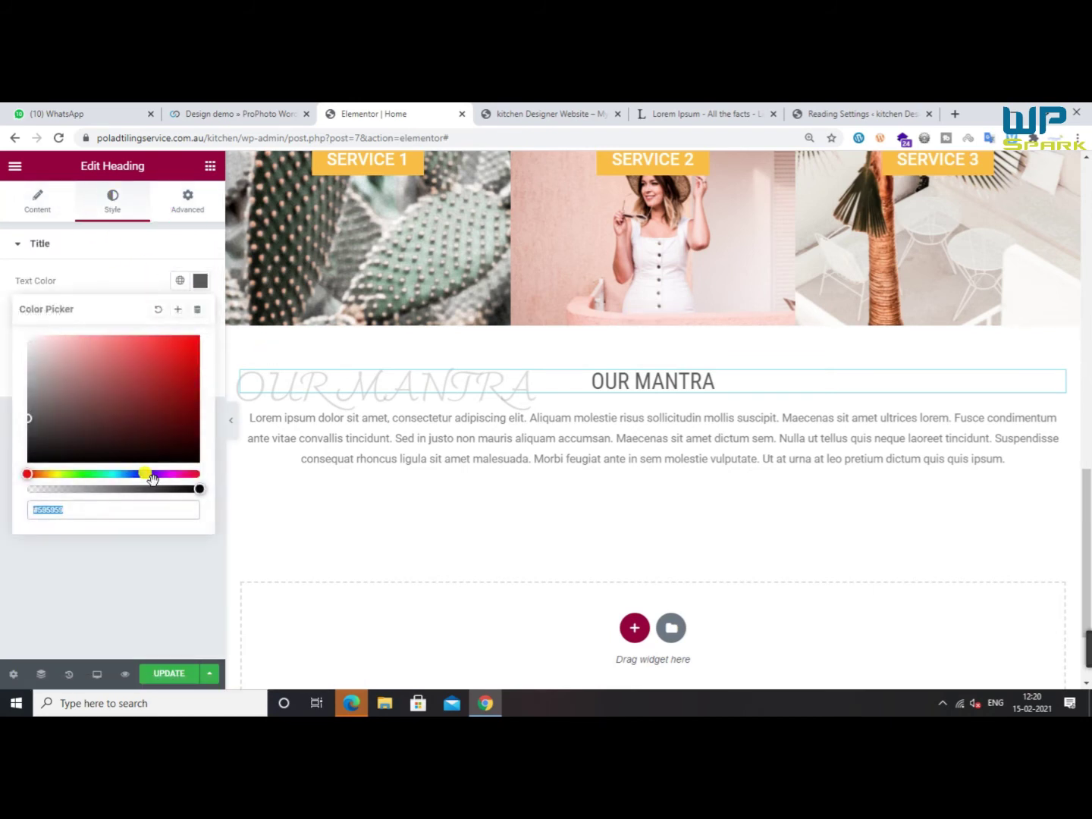
{"action": "mouse_move", "coordinate": [199, 487]}
{"action": "left_mouse_down"}
{"action": "mouse_move", "coordinate": [136, 488]}
{"action": "mouse_move", "coordinate": [216, 471]}
{"action": "left_mouse_up"}
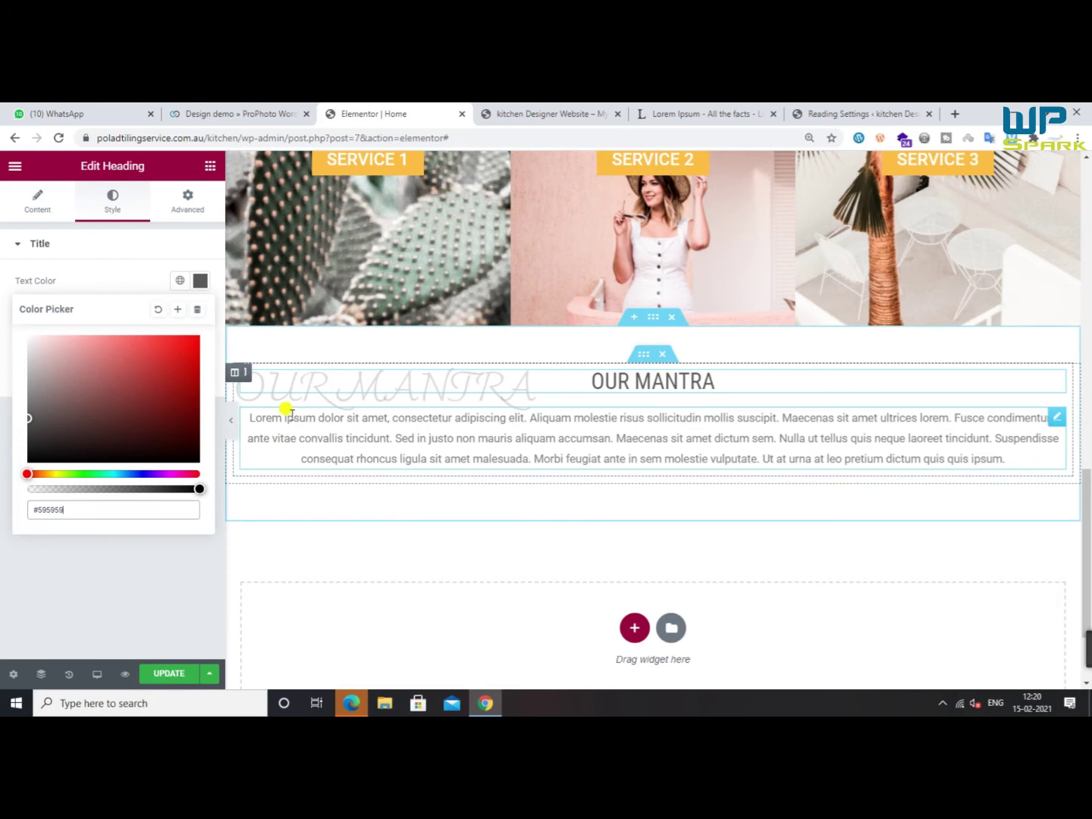
{"action": "left_click", "coordinate": [185, 205]}
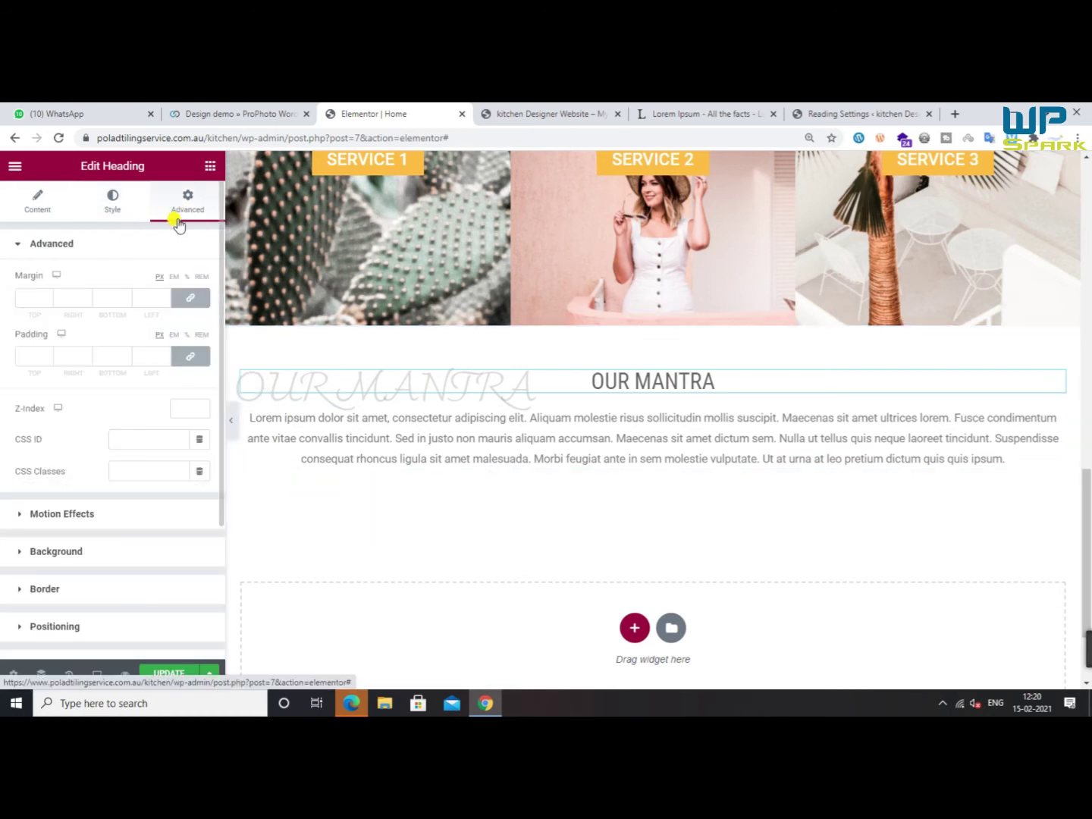
Restore an earlier state from the edit history, undoing the heading colour edits and the inner section's negative top margin
{"action": "left_click", "coordinate": [69, 674]}
{"action": "left_click", "coordinate": [139, 277]}
{"action": "left_click", "coordinate": [144, 304]}
{"action": "left_click", "coordinate": [151, 347]}
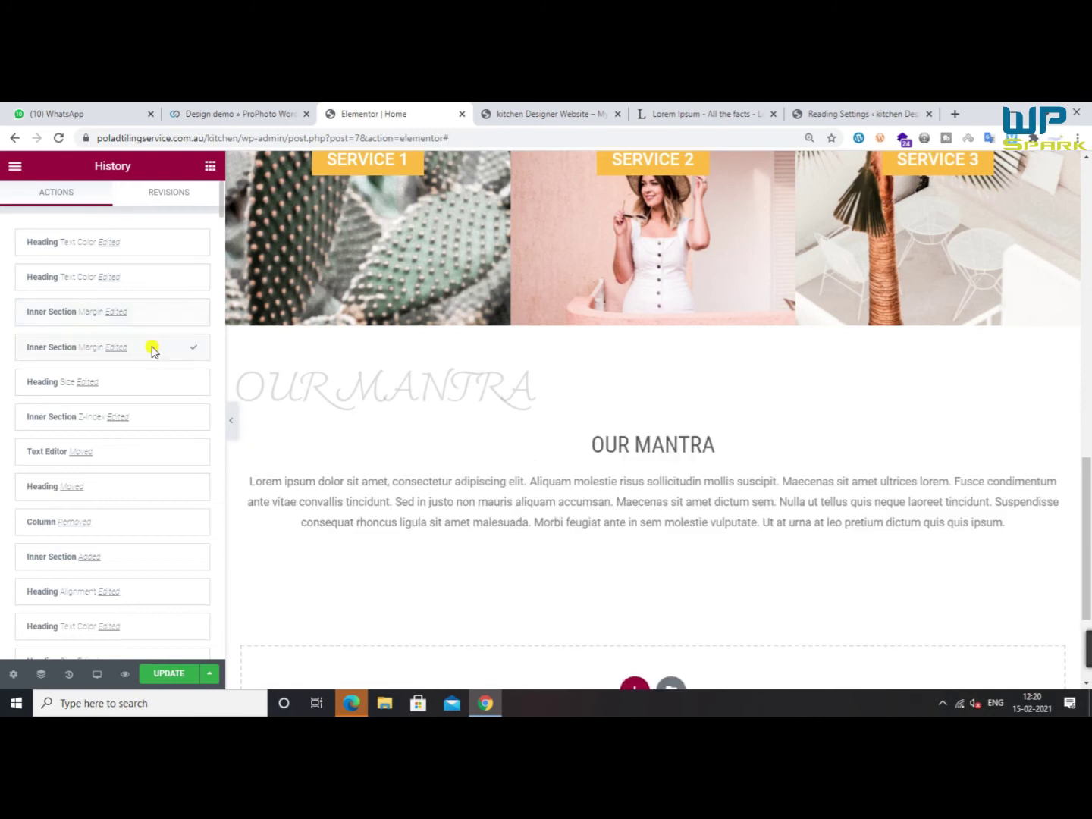
Fade the script heading's text colour further to #59595926 and compare it with the demo site's Our Mantra lettering
{"action": "left_click", "coordinate": [463, 407]}
{"action": "left_click", "coordinate": [201, 279]}
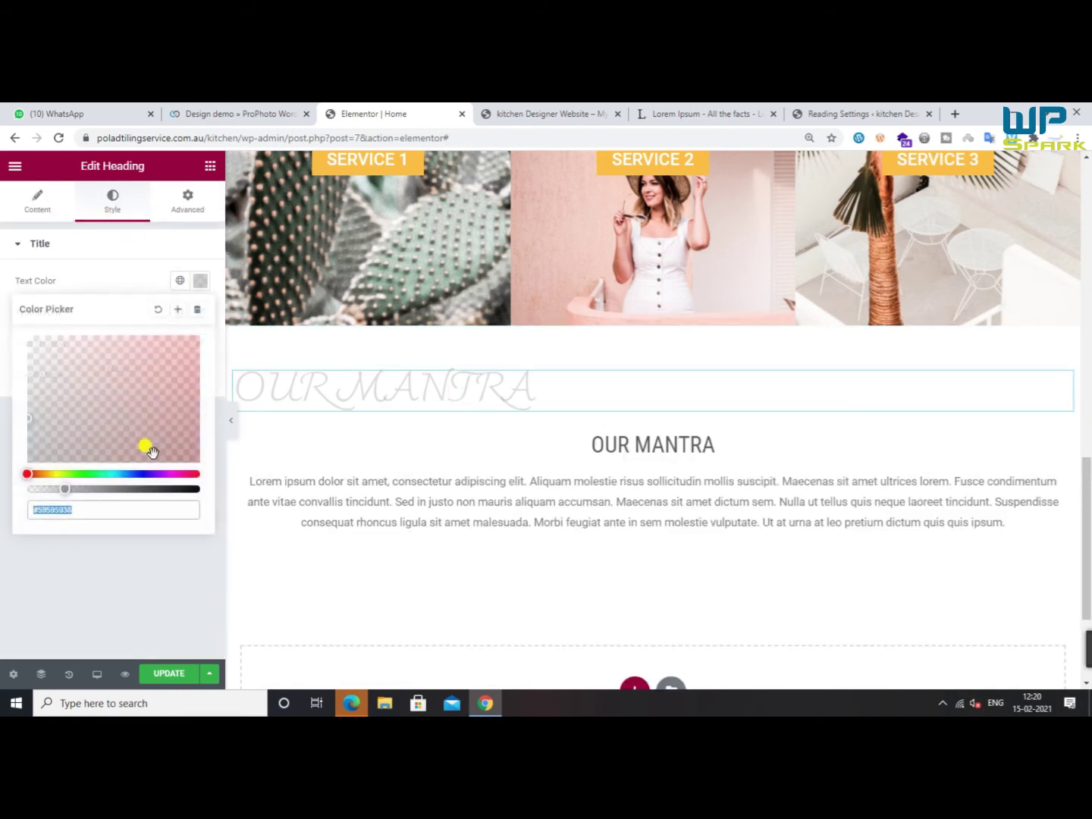
{"action": "left_click_drag", "start_coordinate": [62, 489], "coordinate": [51, 488]}
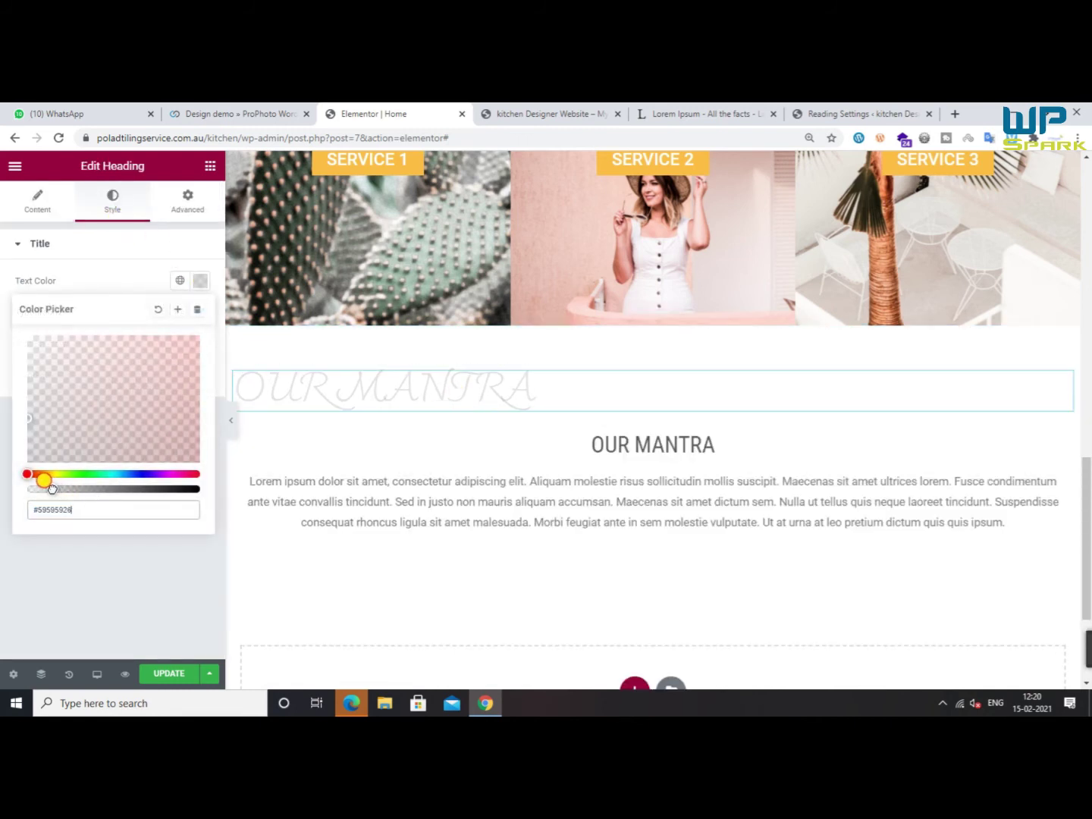
{"action": "left_click", "coordinate": [265, 112]}
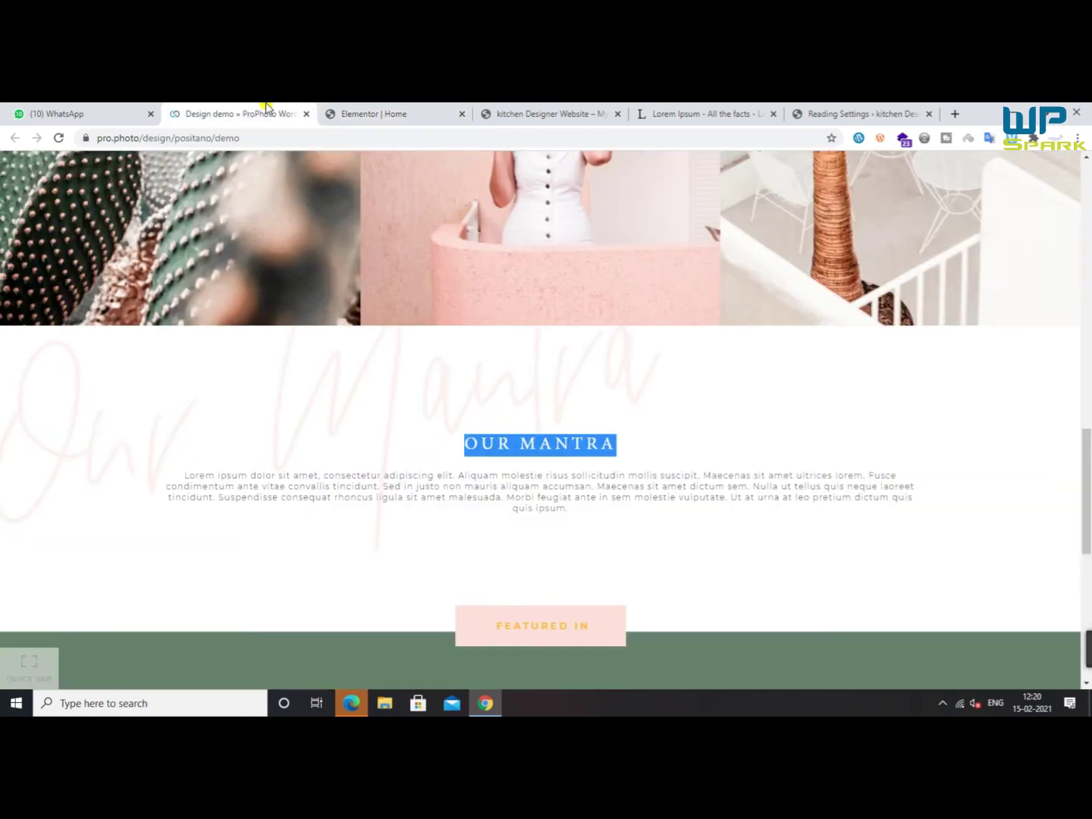
{"action": "left_click", "coordinate": [359, 111]}
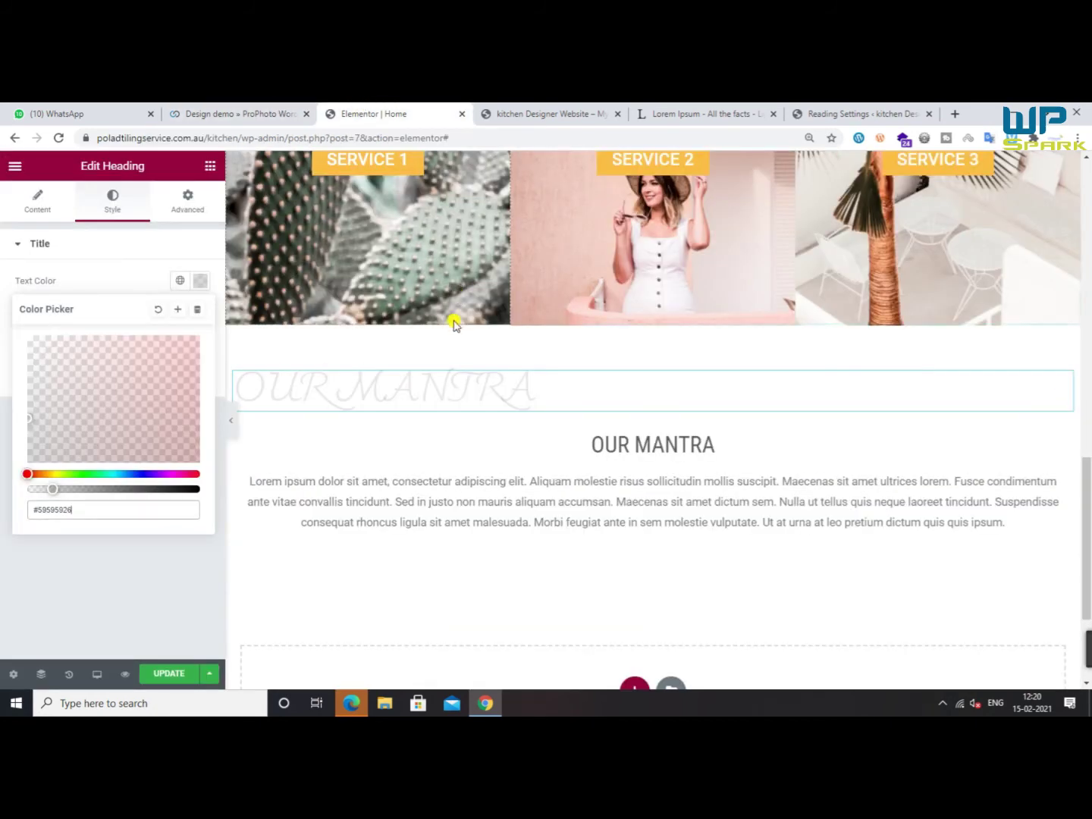
Try Full Width (100%) sizing with a Fixed position for the script heading
{"action": "left_click", "coordinate": [156, 213]}
{"action": "left_click", "coordinate": [71, 561]}
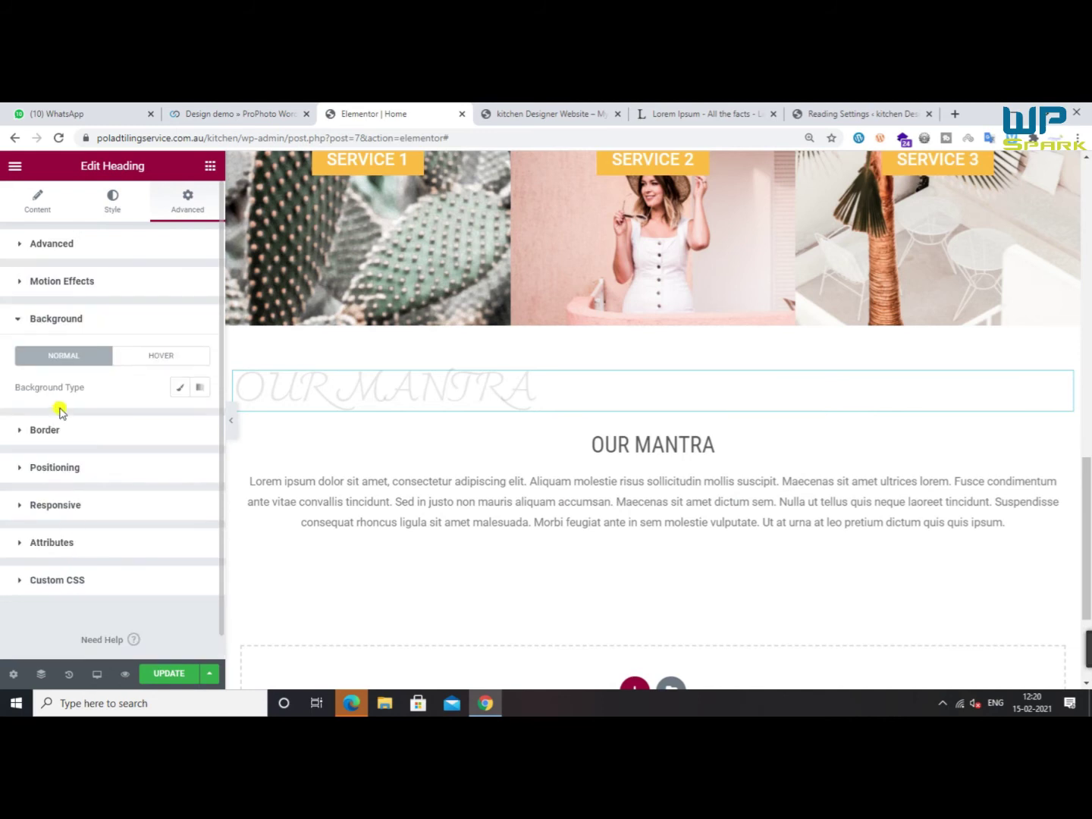
{"action": "left_click", "coordinate": [60, 469]}
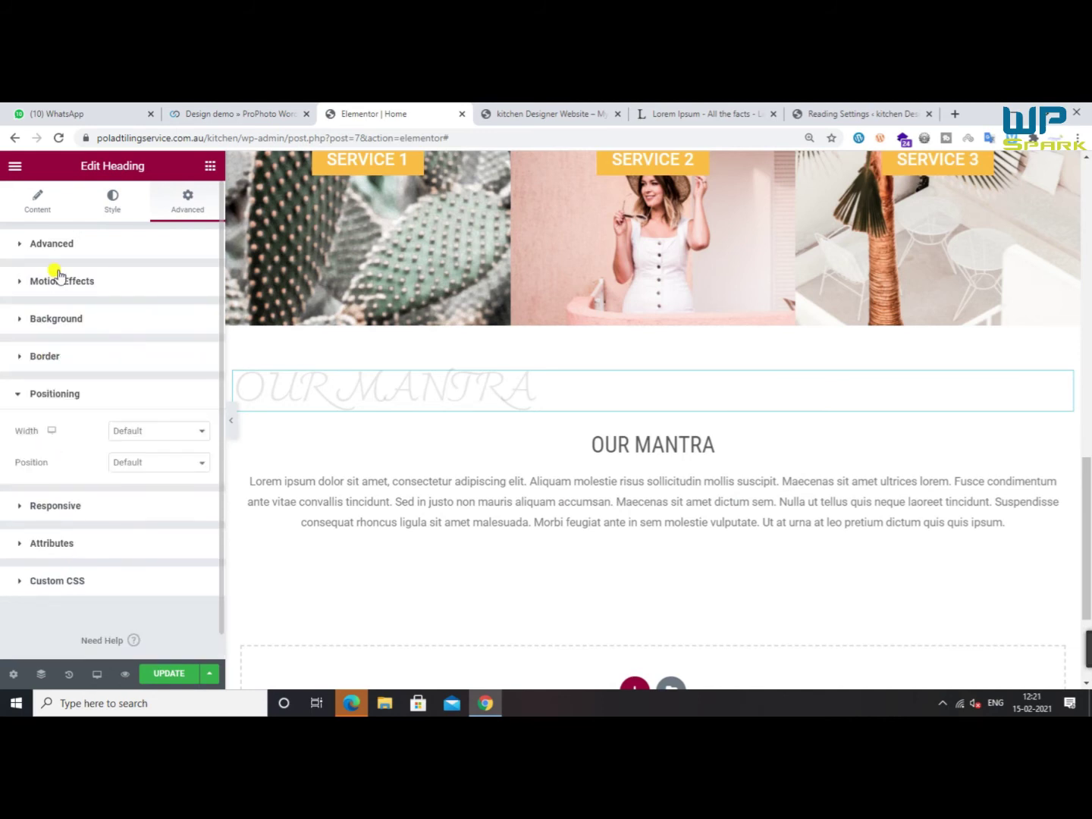
{"action": "left_click", "coordinate": [161, 436]}
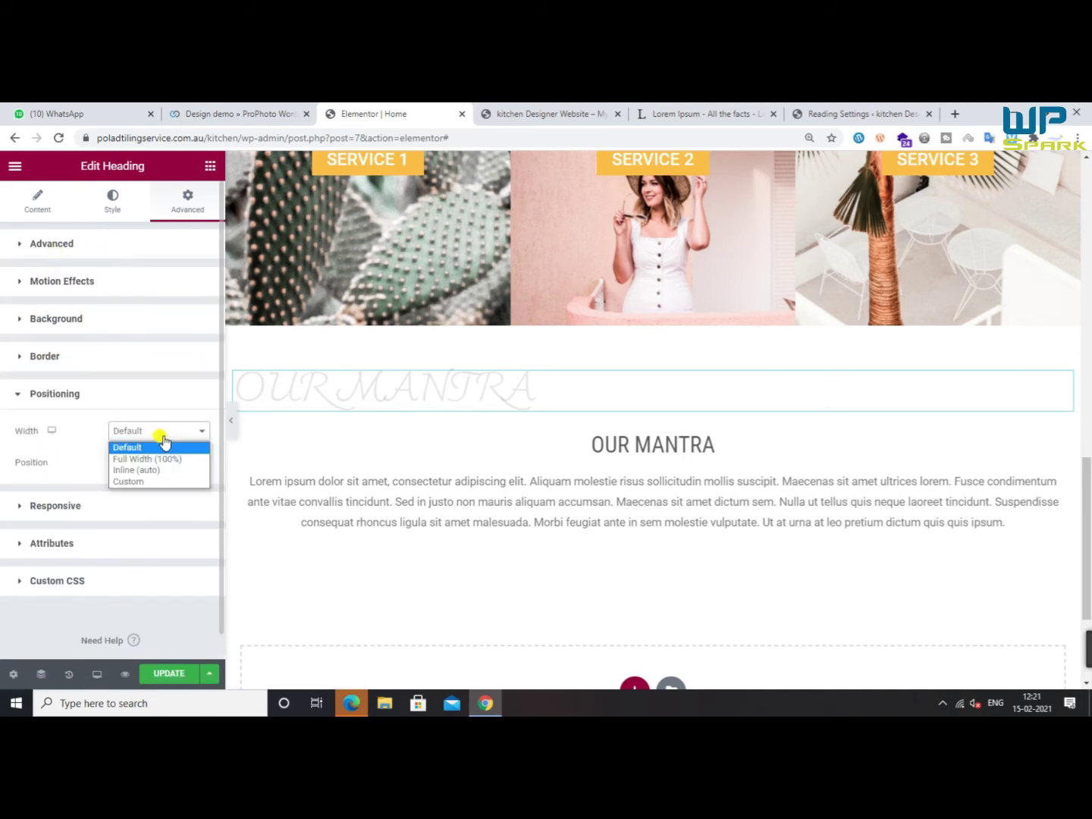
{"action": "left_click", "coordinate": [156, 459]}
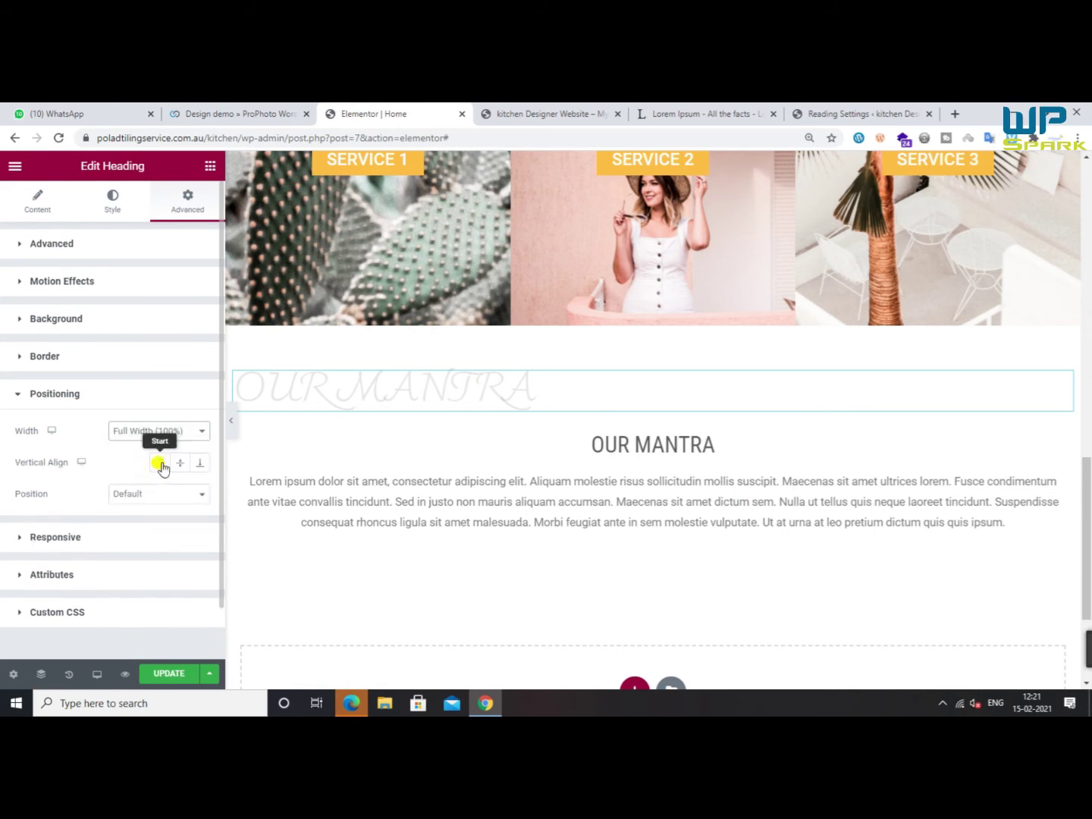
{"action": "left_click", "coordinate": [154, 495]}
{"action": "left_click", "coordinate": [126, 532]}
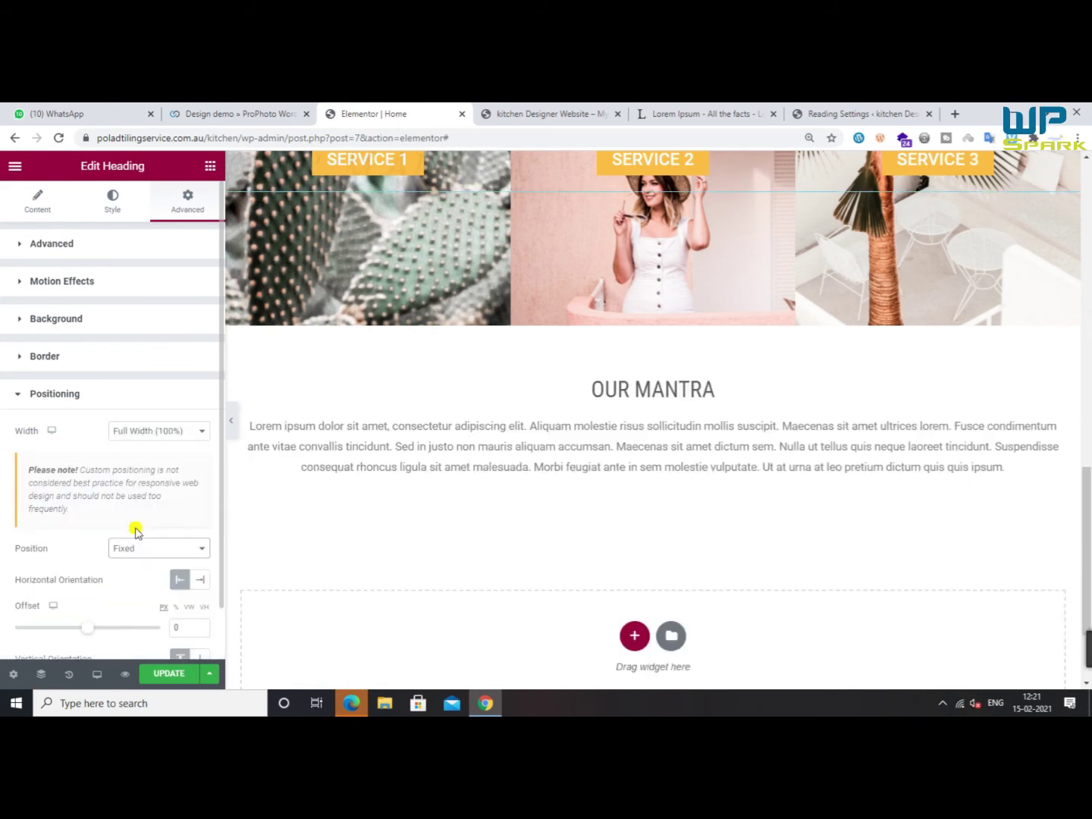
{"action": "scroll", "coordinate": [553, 313], "scroll_direction": "up", "scroll_amount": 1}
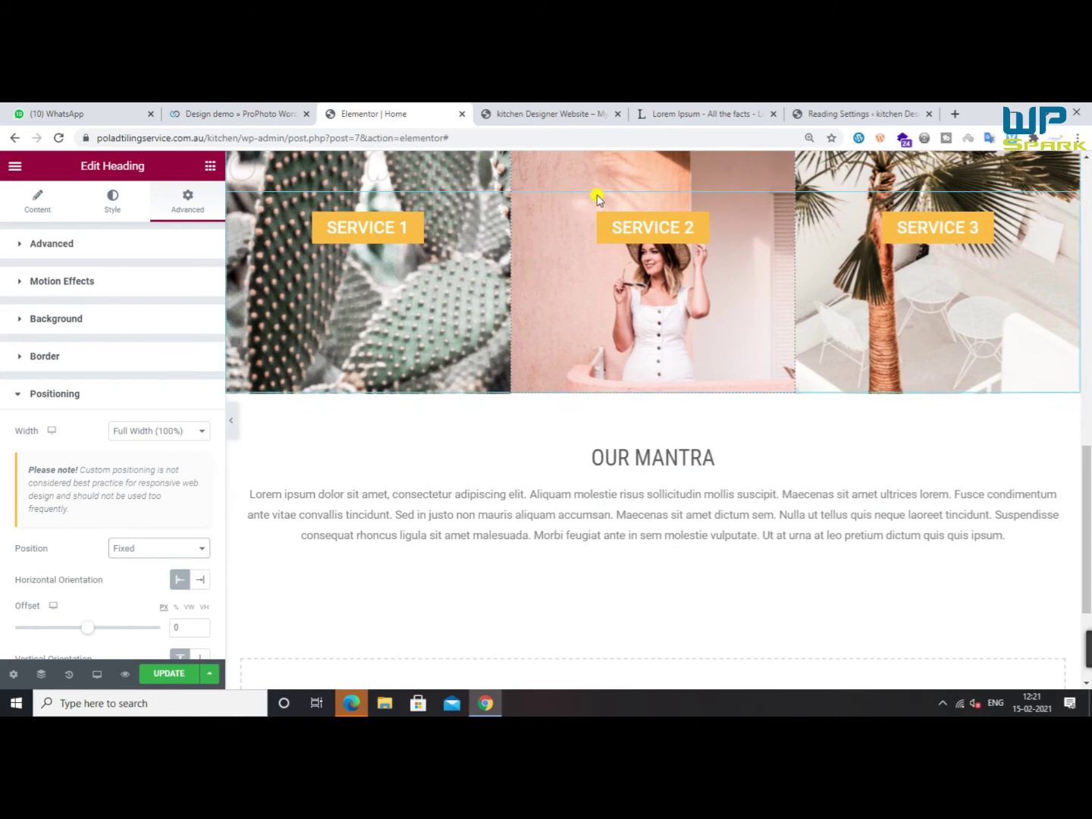
{"action": "left_click", "coordinate": [137, 433]}
{"action": "left_click", "coordinate": [130, 448]}
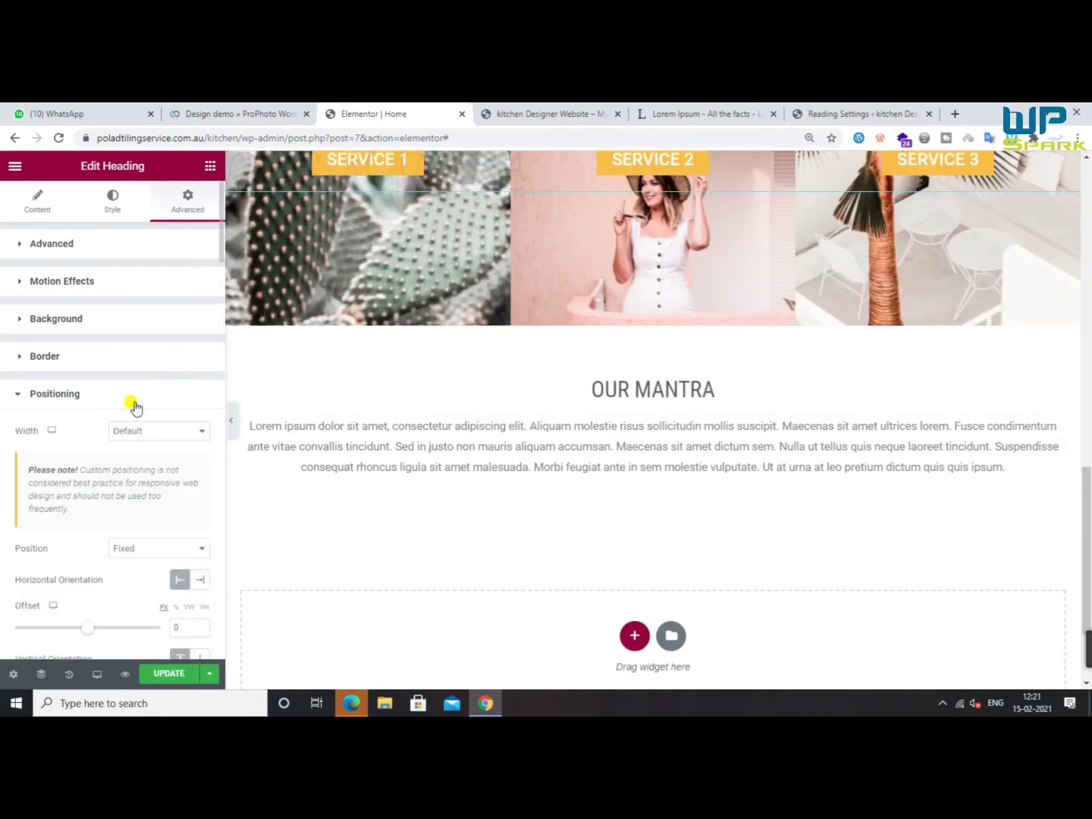
Set the script heading's position to Absolute and move it slightly above the centred OUR MANTRA heading
{"action": "left_click", "coordinate": [160, 439]}
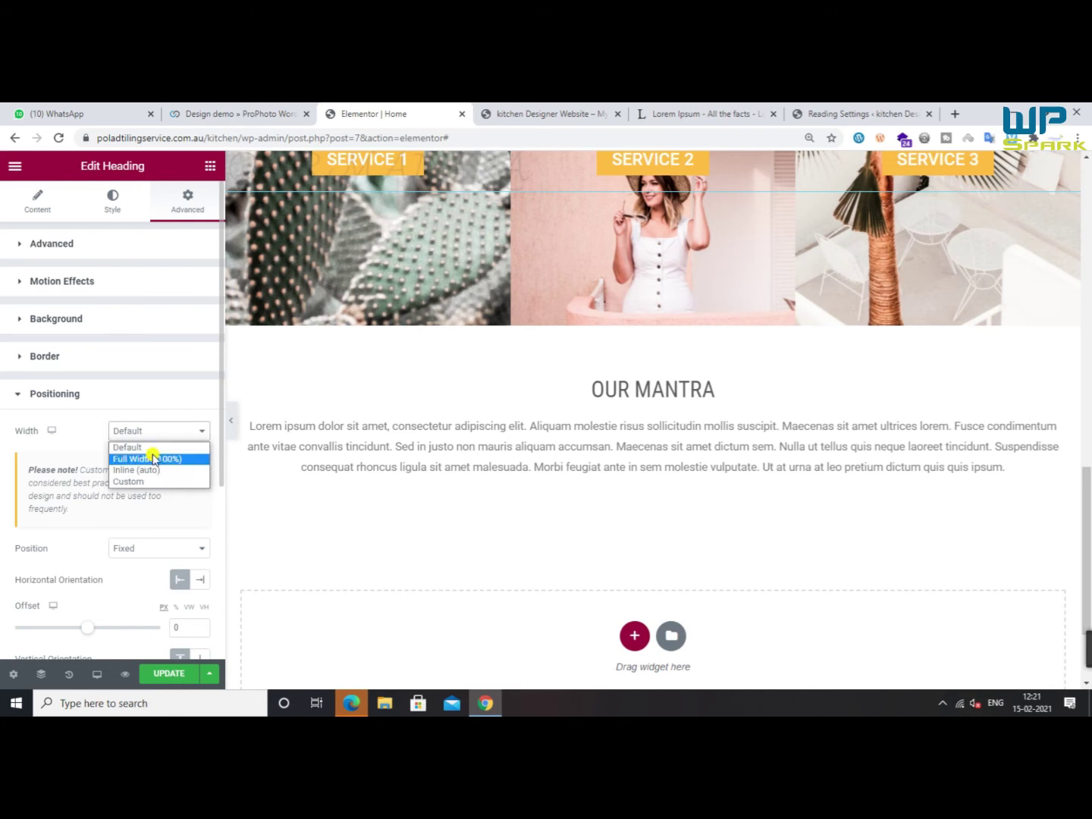
{"action": "left_click", "coordinate": [141, 560]}
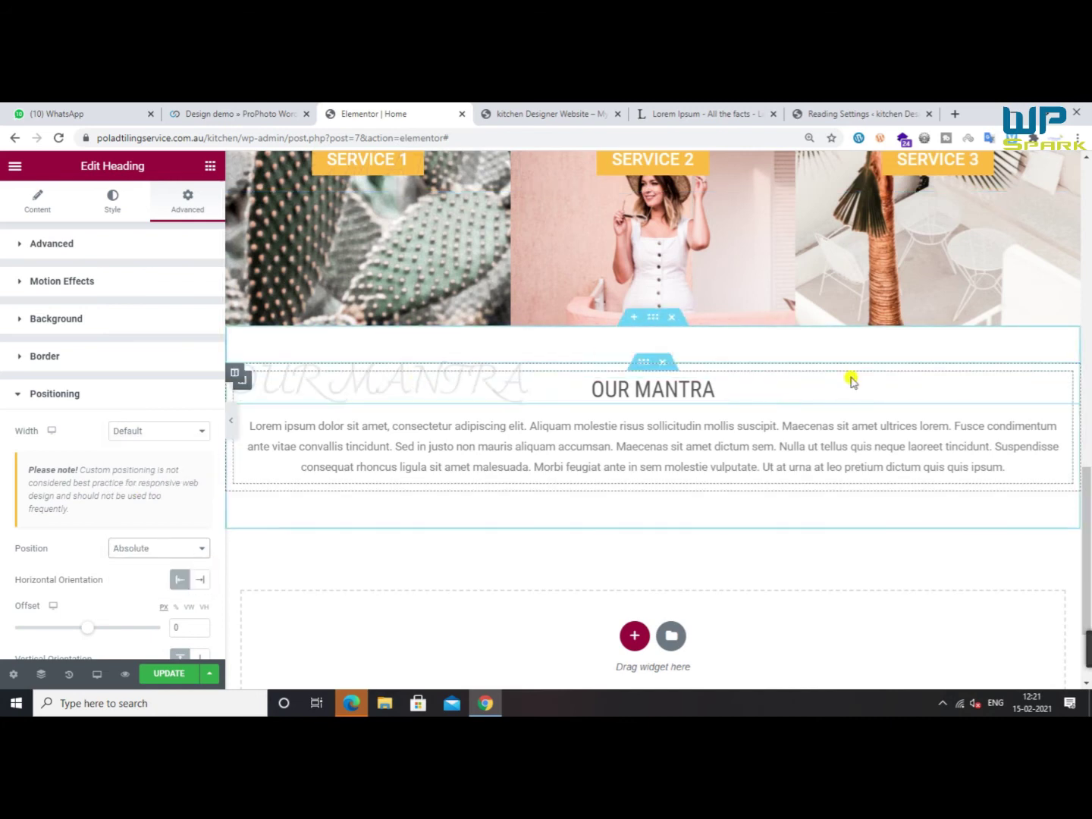
{"action": "mouse_move", "coordinate": [1070, 372]}
{"action": "left_mouse_down"}
{"action": "mouse_move", "coordinate": [1061, 359]}
{"action": "mouse_move", "coordinate": [1083, 384]}
{"action": "mouse_move", "coordinate": [1080, 353]}
{"action": "left_mouse_up"}
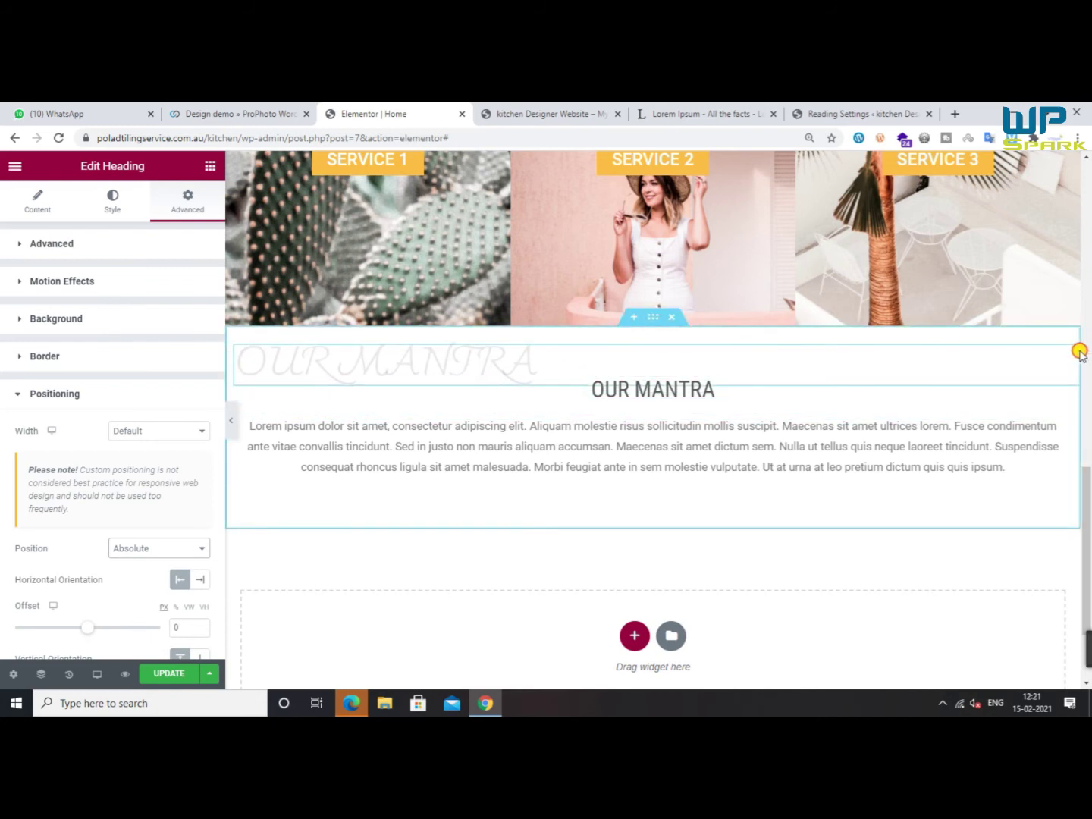
Set the Our Mantra section's top and bottom padding to 100 px
{"action": "left_click", "coordinate": [653, 317]}
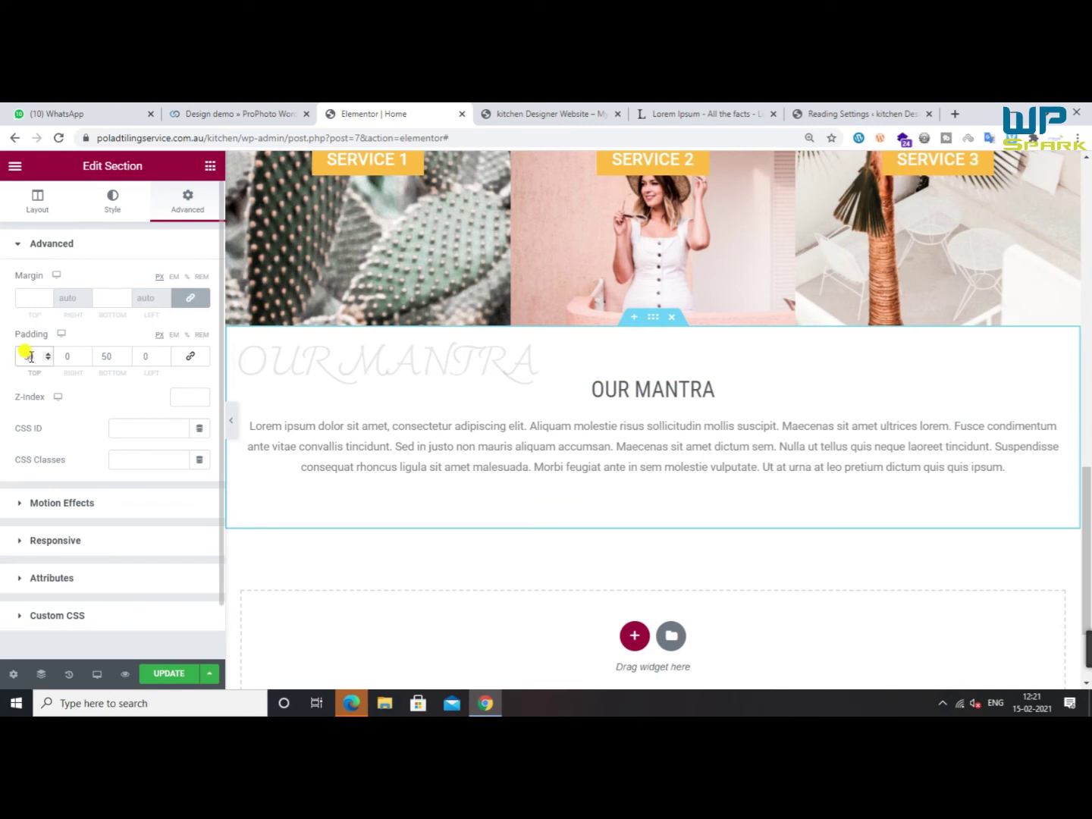
{"action": "type", "text": "100"}
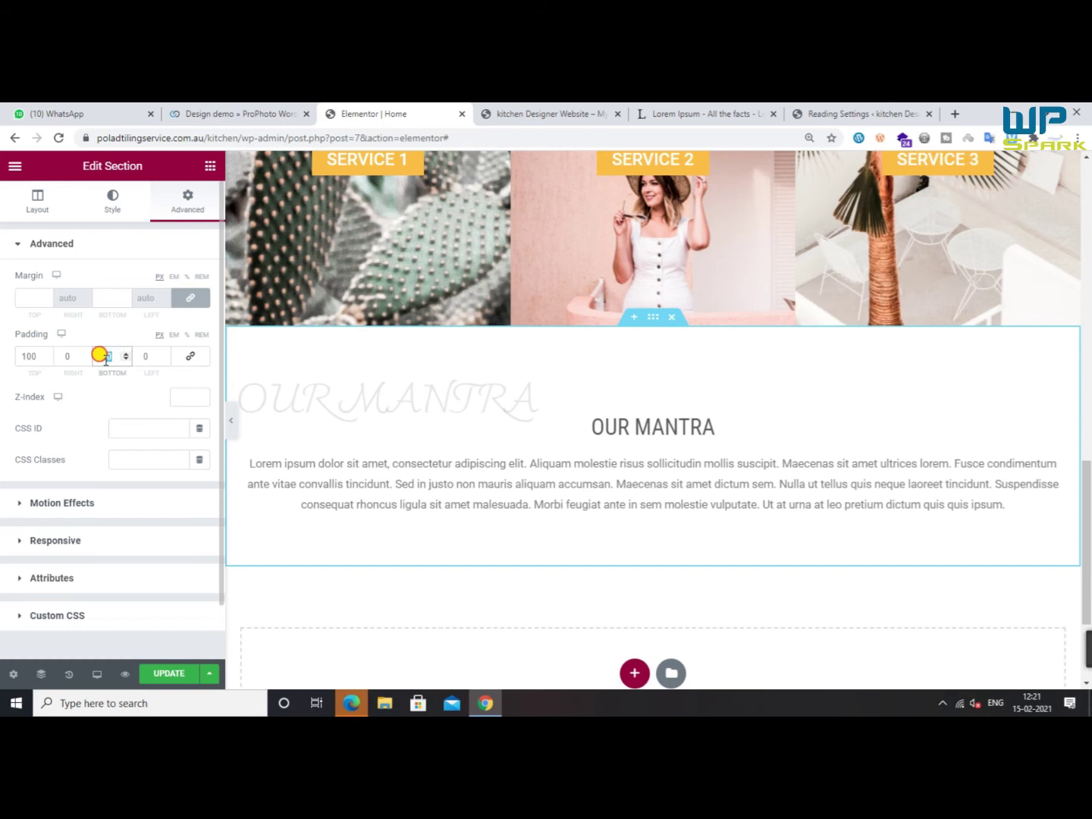
{"action": "type", "text": "100"}
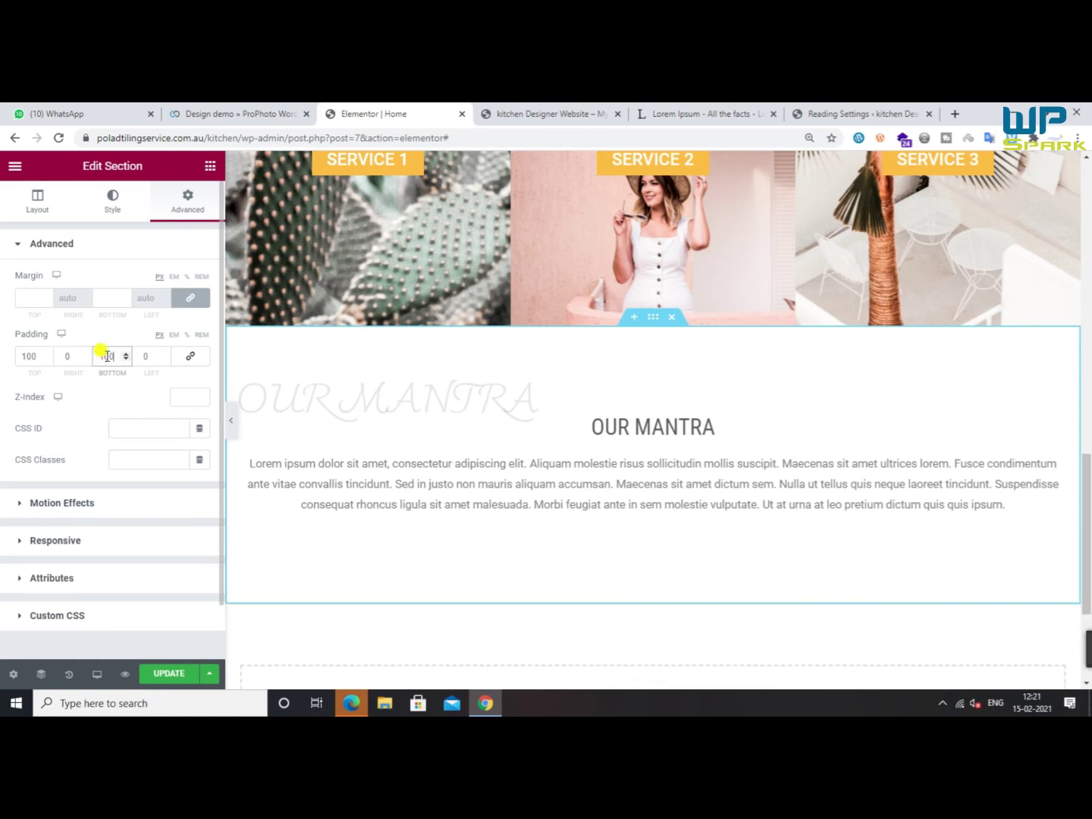
{"action": "left_click", "coordinate": [643, 400]}
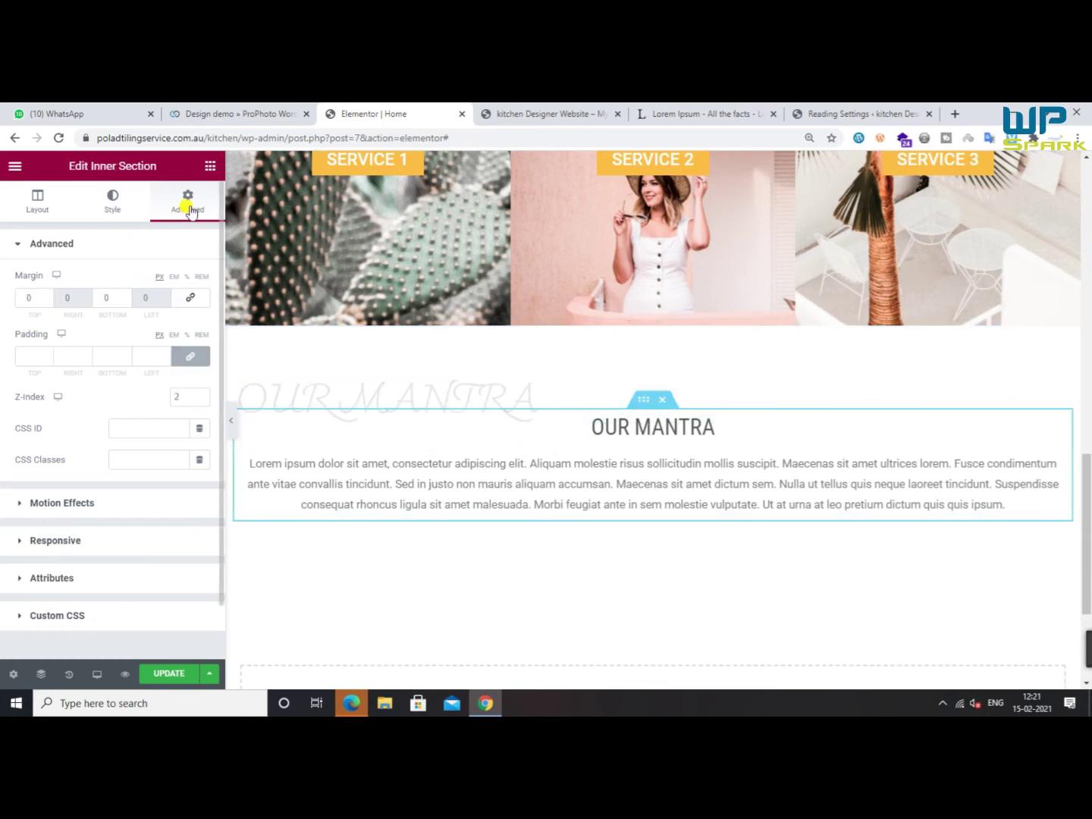
Move the script heading up to the section's upper edge and enlarge its font size to slightly over 72 px
{"action": "left_click", "coordinate": [359, 383]}
{"action": "left_click_drag", "start_coordinate": [366, 350], "coordinate": [360, 335]}
{"action": "left_click", "coordinate": [111, 198]}
{"action": "left_click", "coordinate": [196, 312]}
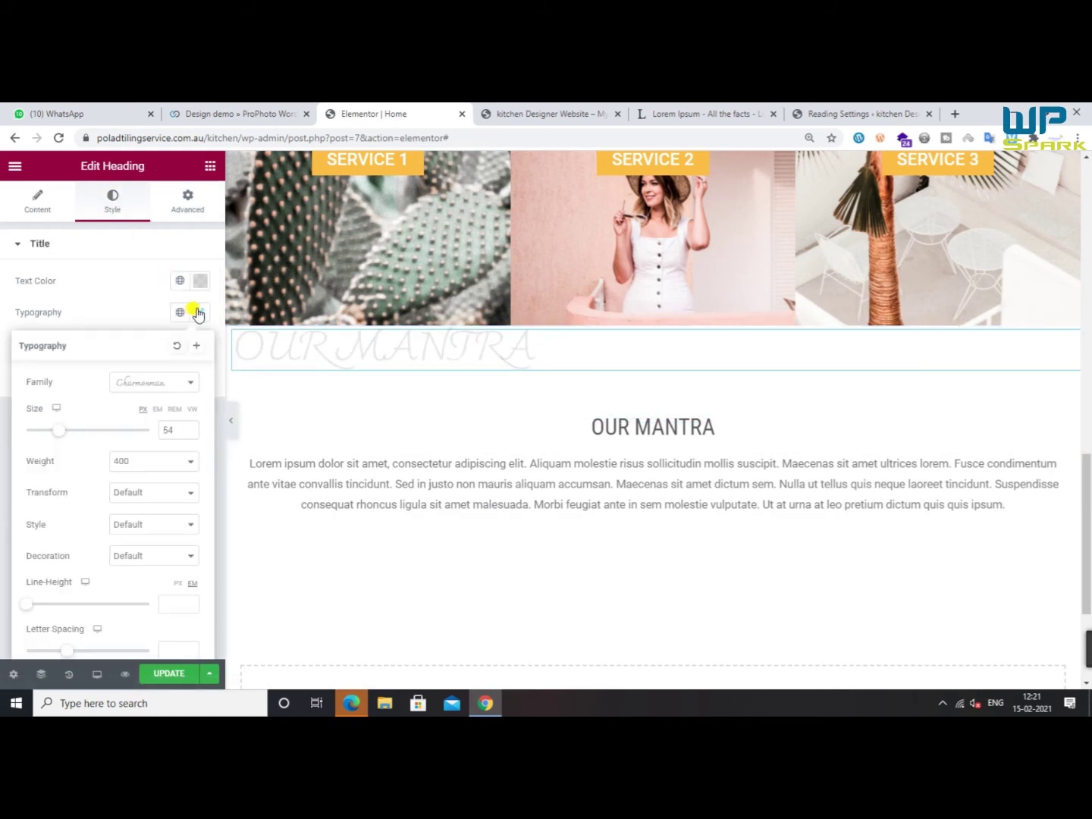
{"action": "left_click", "coordinate": [189, 427]}
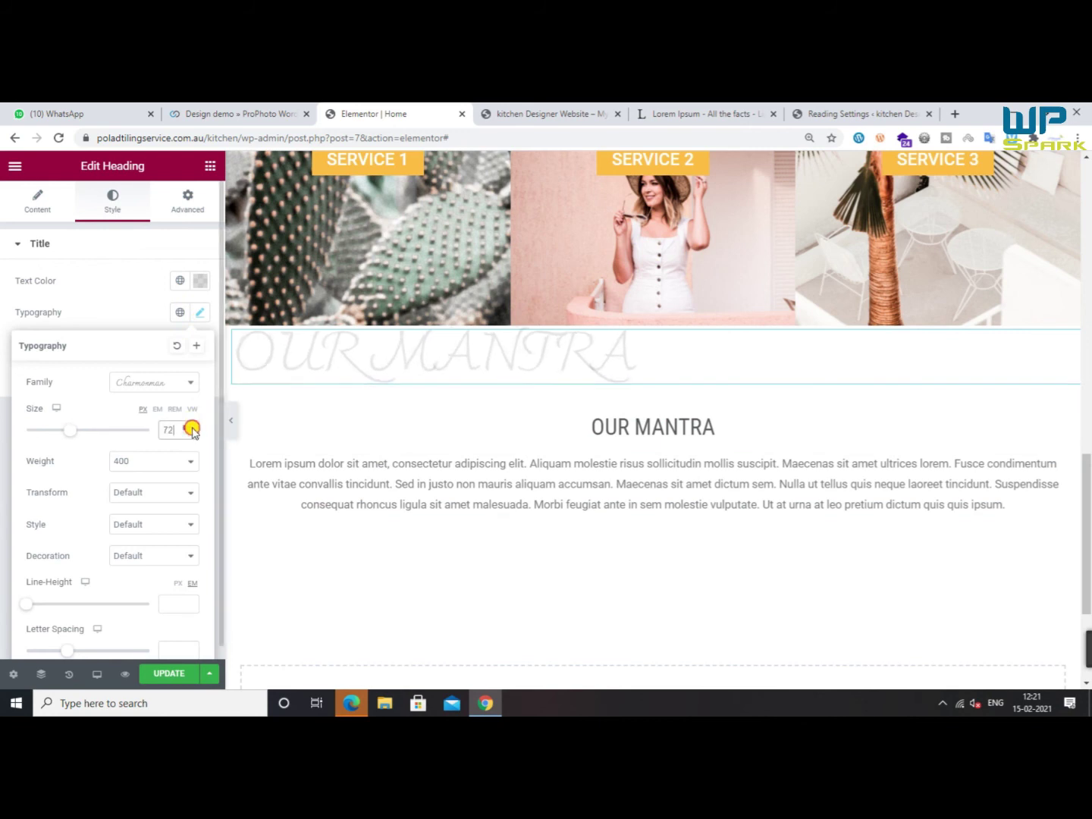
Fade the script heading's text colour to #59595914 and update the page
{"action": "left_click", "coordinate": [199, 282]}
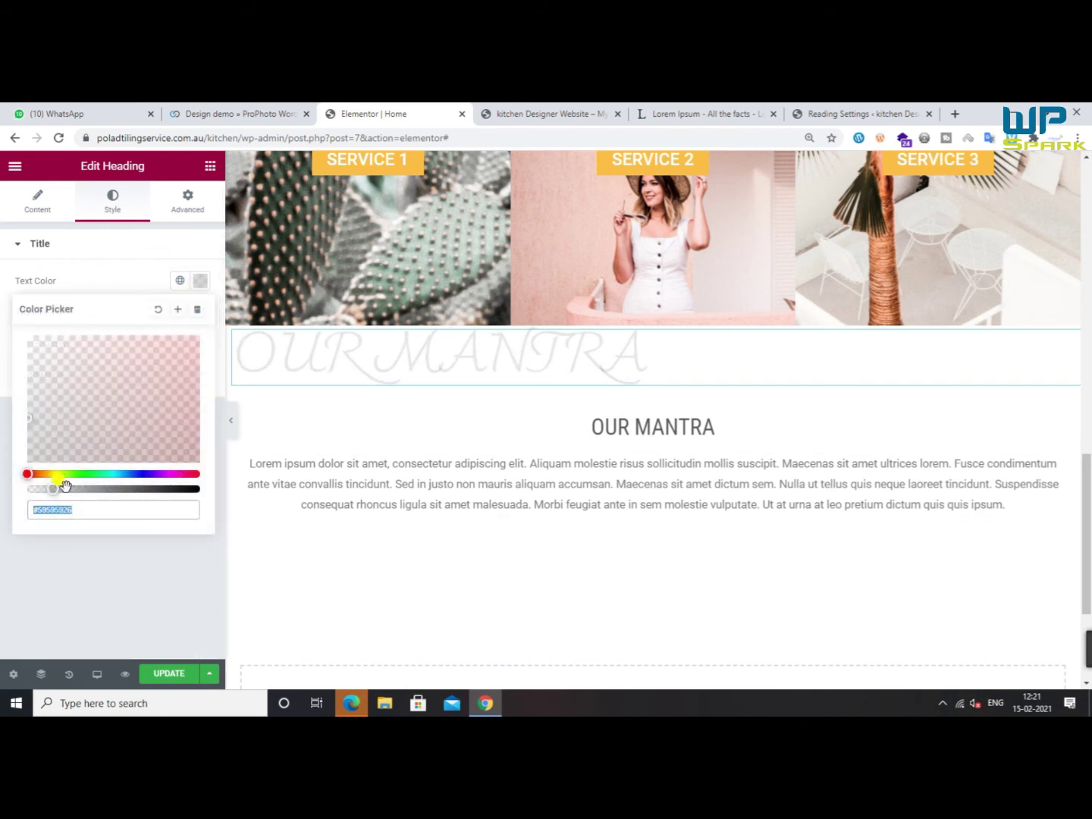
{"action": "left_click_drag", "start_coordinate": [47, 489], "coordinate": [40, 491]}
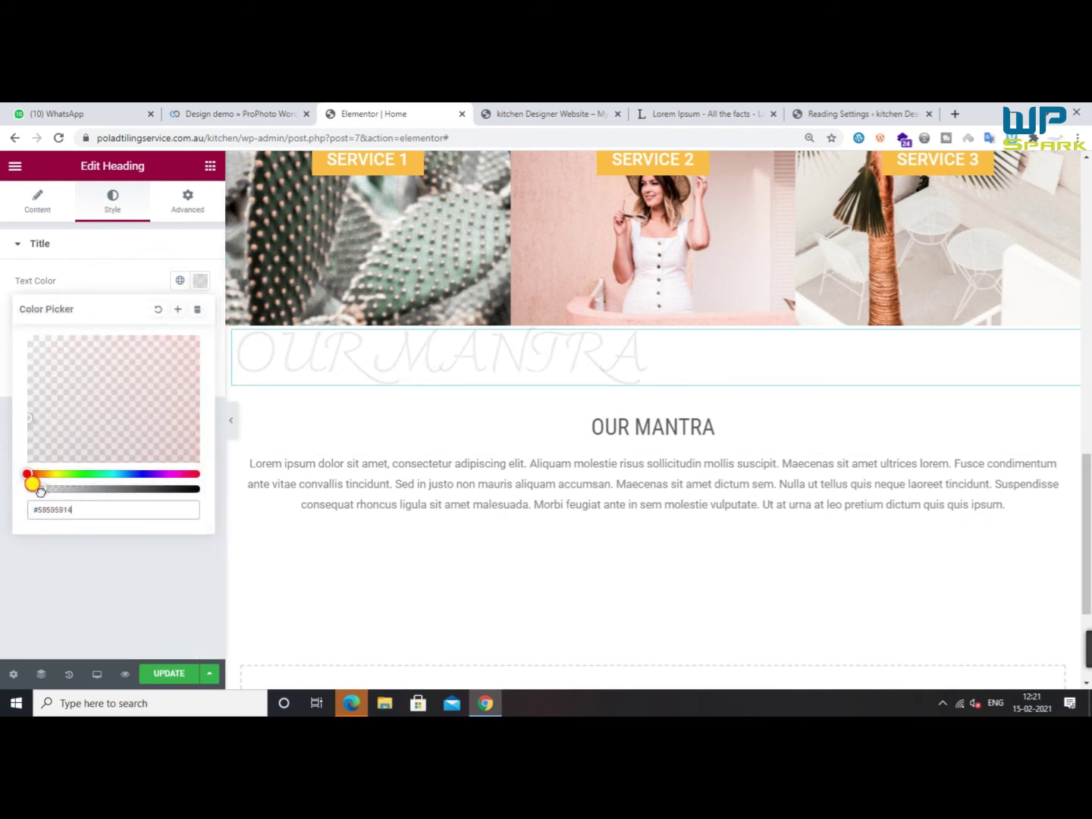
{"action": "left_click", "coordinate": [179, 681]}
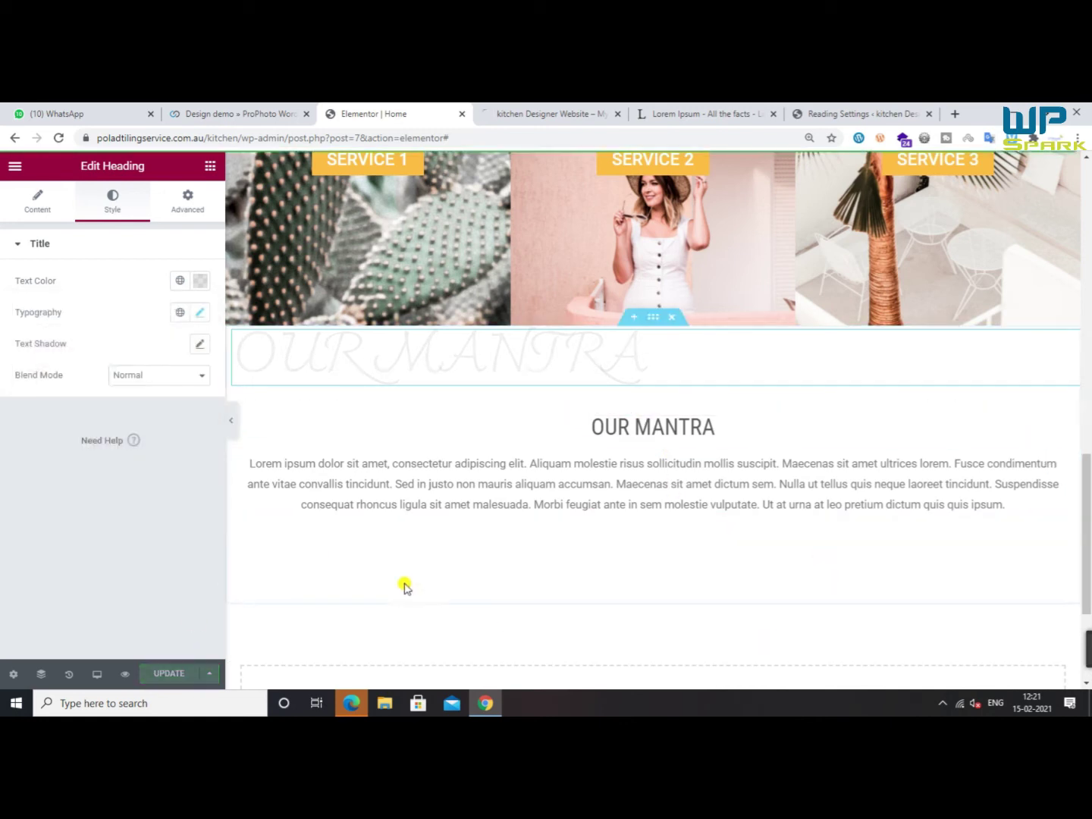
Compare the page with the demo site's Our Mantra section and examine the demo's Featured In band below it
{"action": "scroll", "coordinate": [405, 588], "scroll_direction": "down", "scroll_amount": 2}
{"action": "left_click", "coordinate": [304, 110]}
{"action": "scroll", "coordinate": [545, 373], "scroll_direction": "down", "scroll_amount": 3}
{"action": "scroll", "coordinate": [542, 385], "scroll_direction": "up", "scroll_amount": 1}
{"action": "left_click", "coordinate": [412, 110]}
{"action": "left_click", "coordinate": [275, 107]}
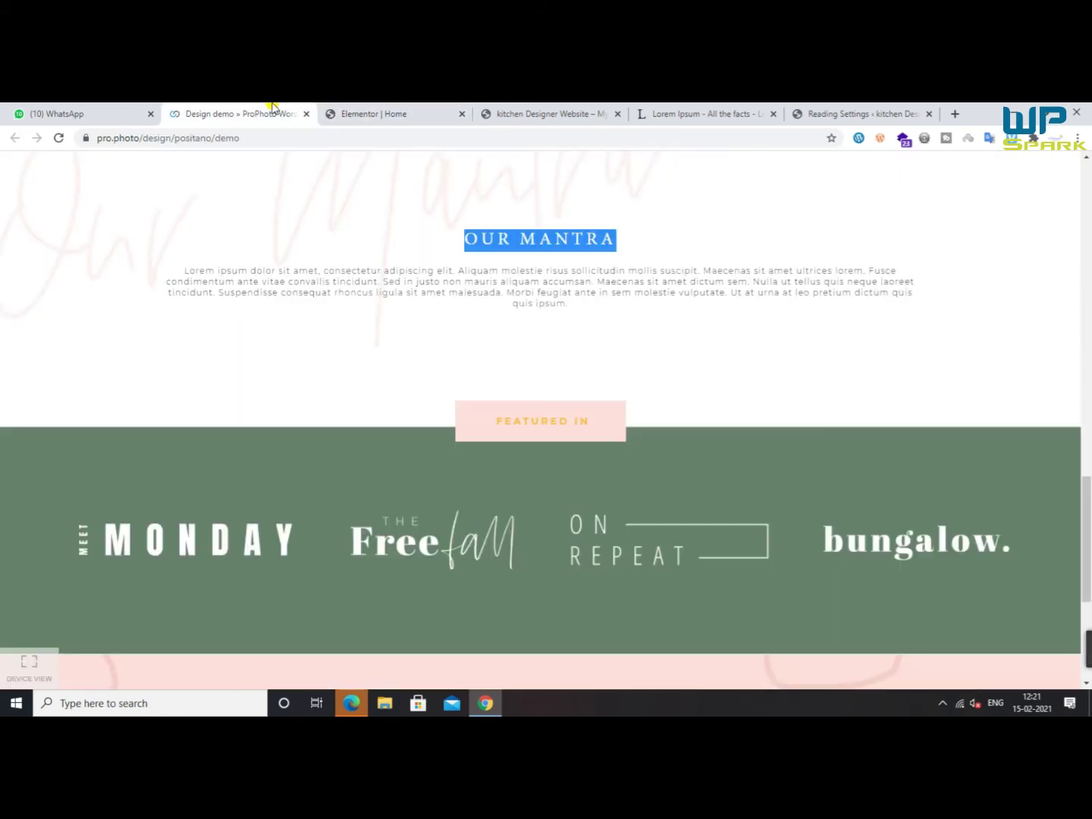
{"action": "left_click", "coordinate": [343, 113]}
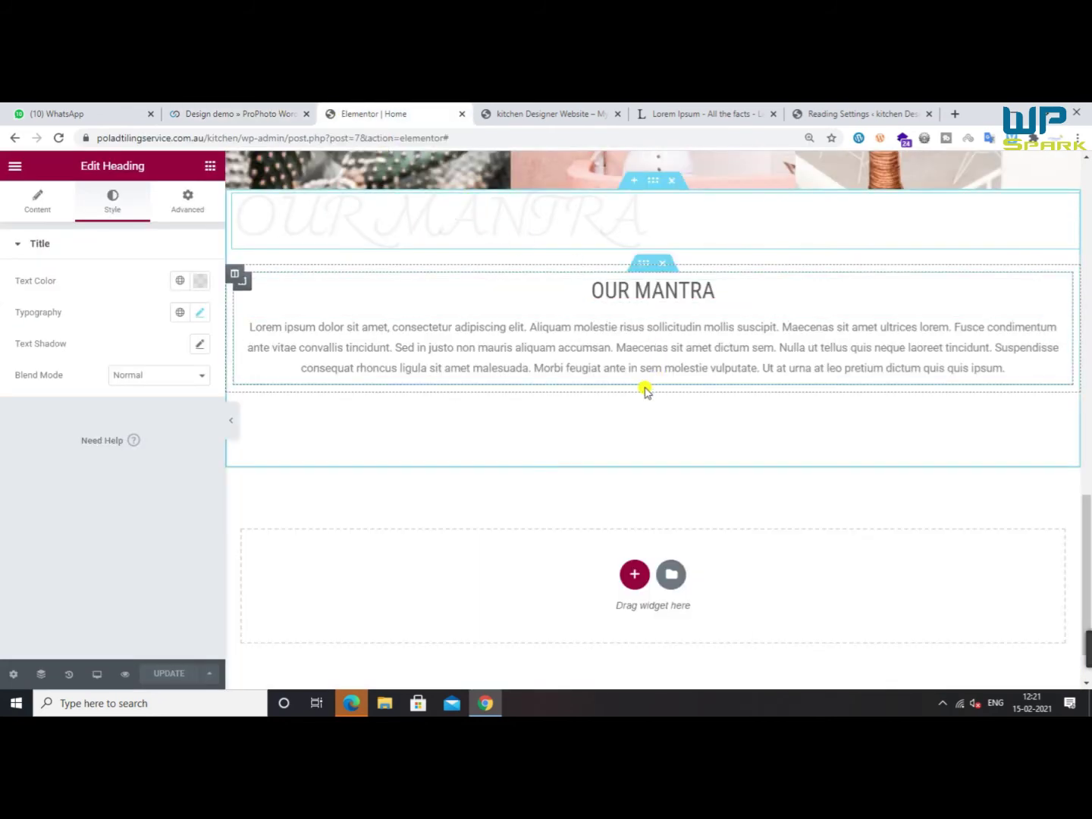
{"action": "scroll", "coordinate": [584, 451], "scroll_direction": "down", "scroll_amount": 1}
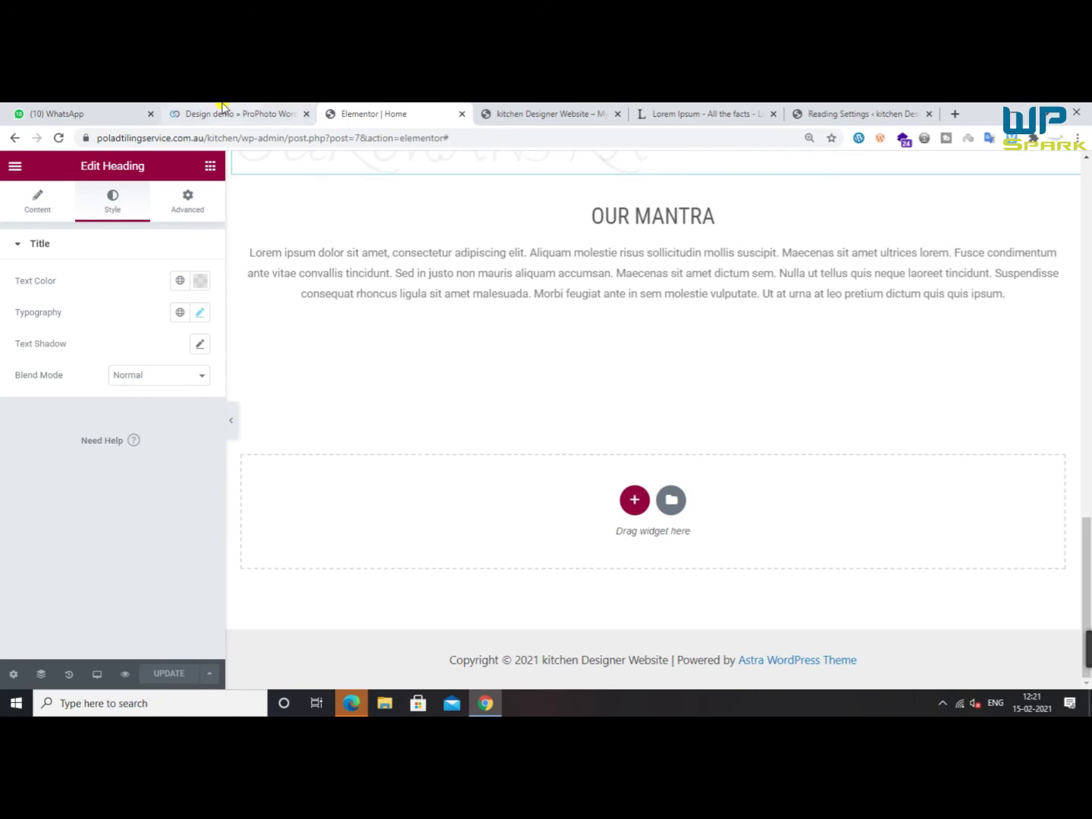
{"action": "left_click", "coordinate": [223, 108]}
{"action": "scroll", "coordinate": [638, 420], "scroll_direction": "down", "scroll_amount": 2}
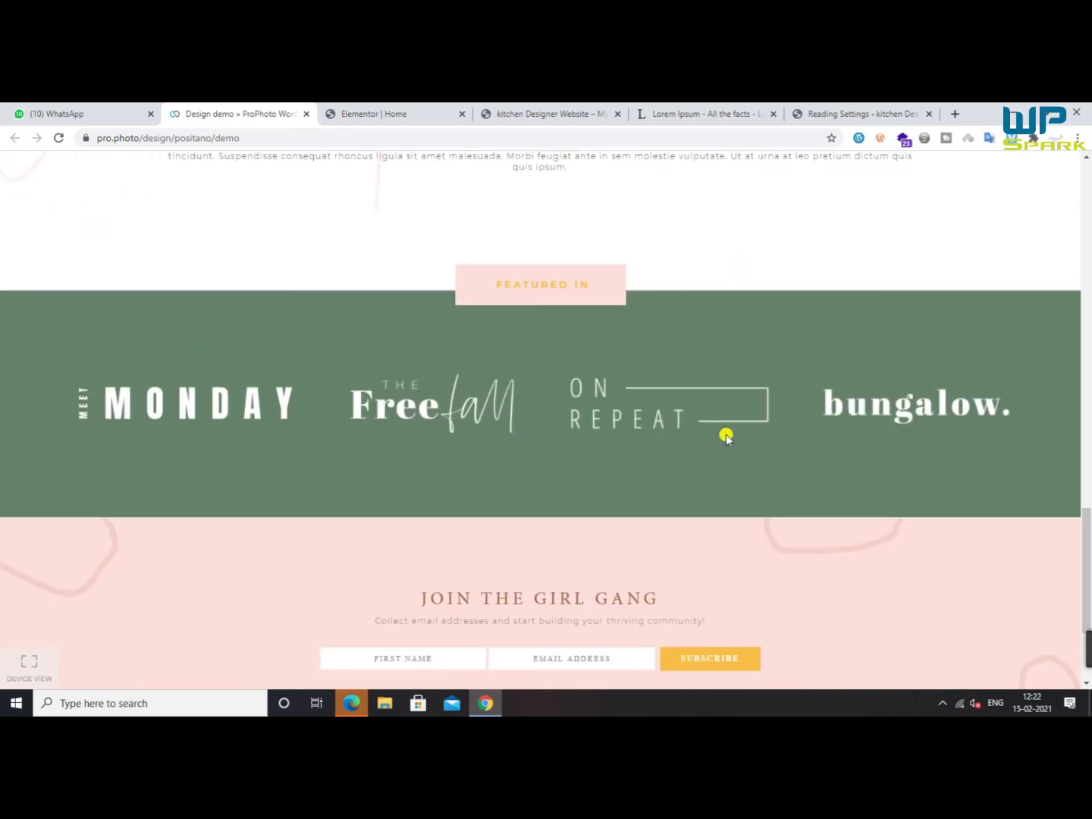
Inspect the demo site's Featured In area and save its background image as FeatureBackground.png
{"action": "right_click", "coordinate": [725, 222]}
{"action": "left_click", "coordinate": [779, 483]}
{"action": "right_click", "coordinate": [734, 221]}
{"action": "left_click", "coordinate": [773, 471]}
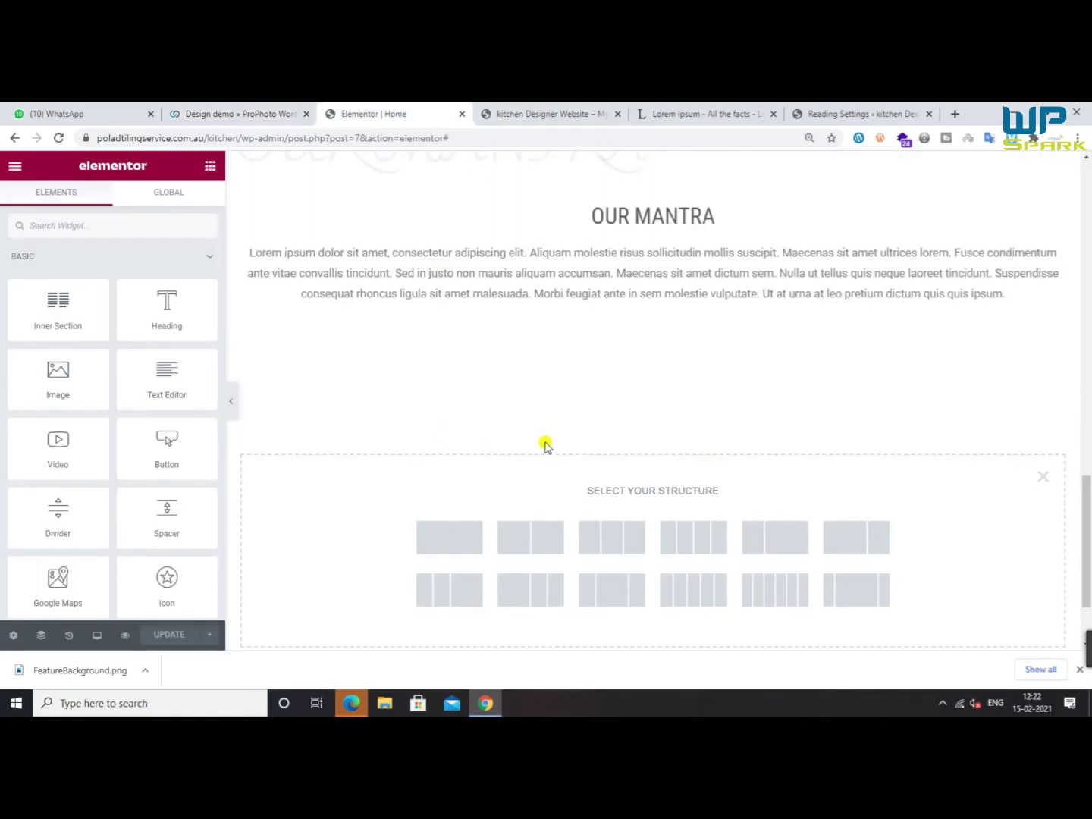
Add a one-column section below the Our Mantra section in the Elementor page
{"action": "left_click", "coordinate": [1046, 474]}
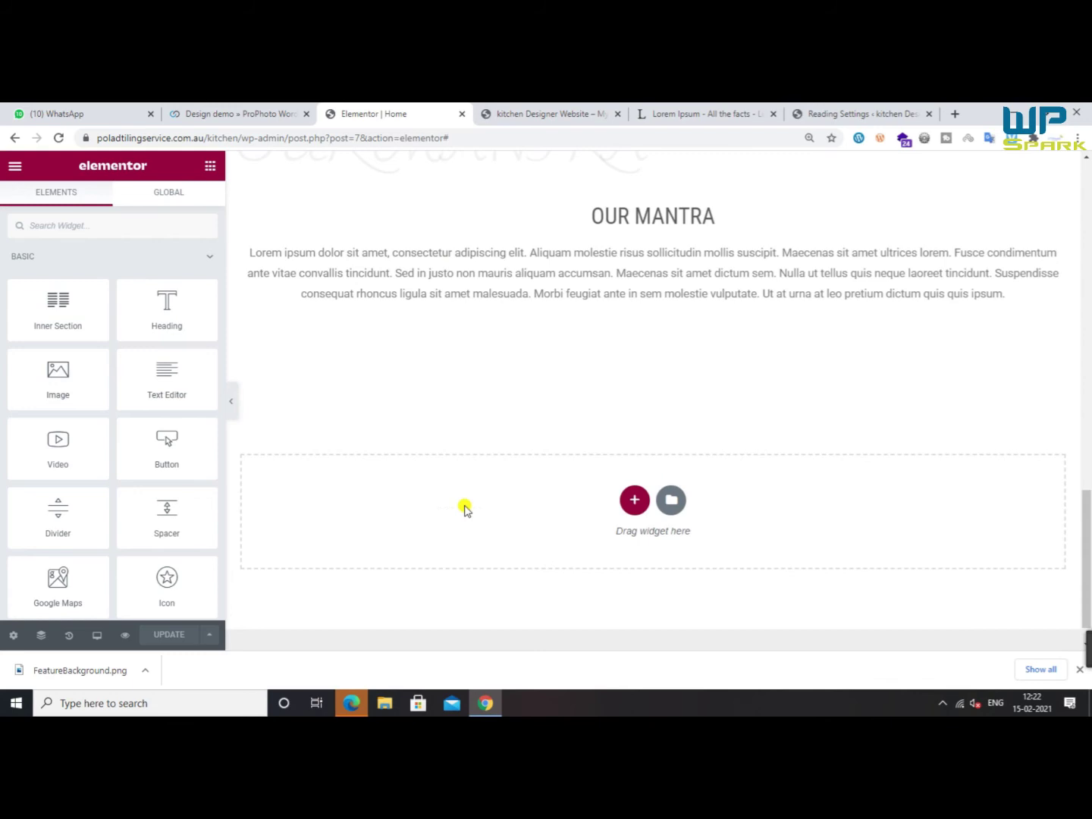
{"action": "left_click", "coordinate": [626, 506]}
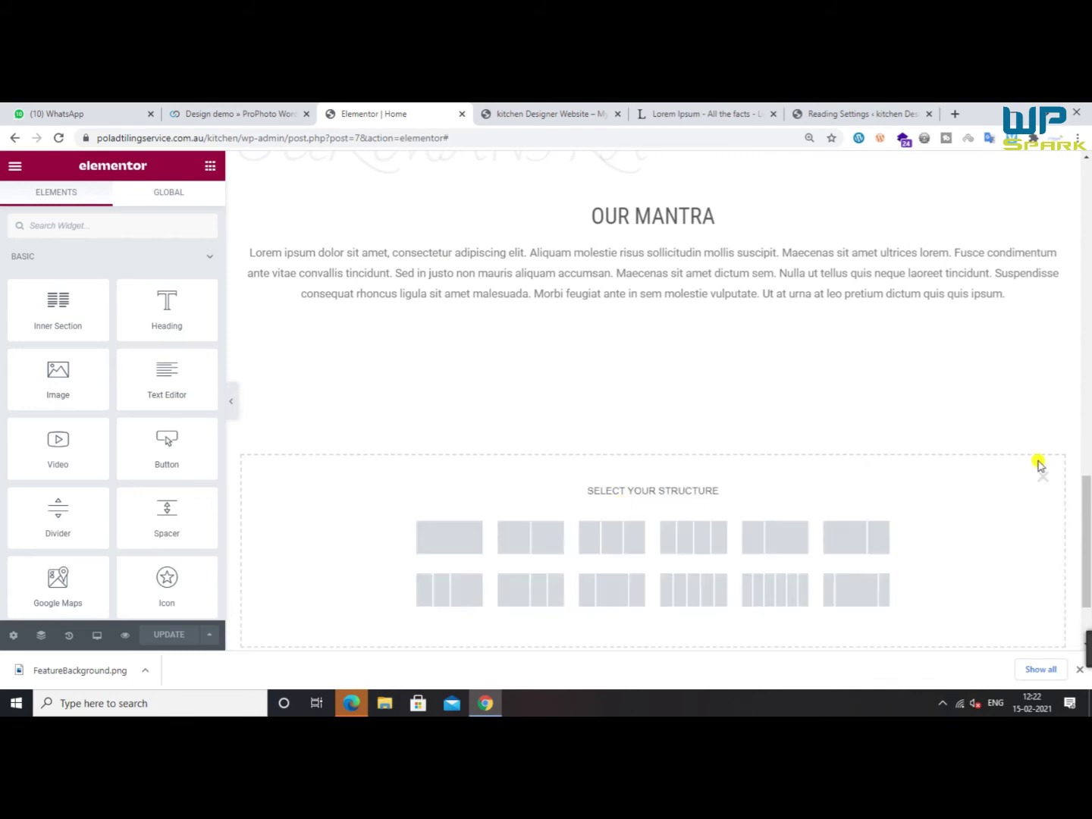
{"action": "left_click", "coordinate": [480, 537]}
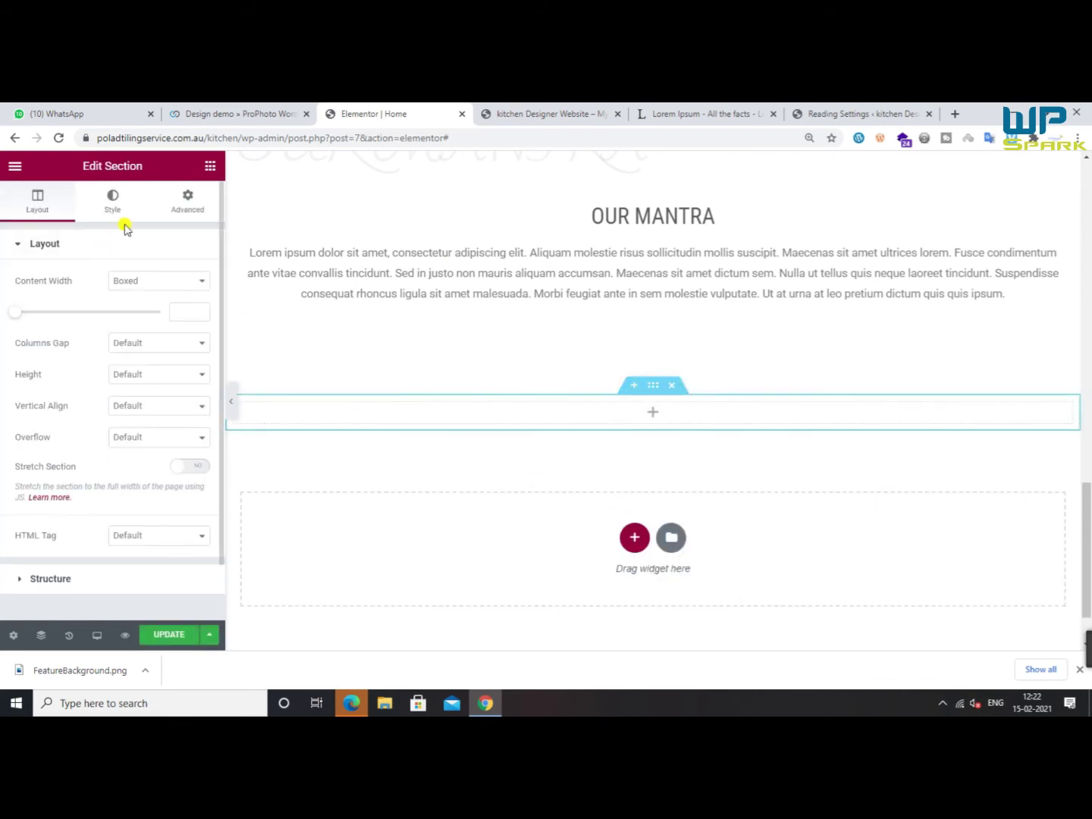
Check the demo's Featured In band and set the new section's background type to Classic
{"action": "left_click", "coordinate": [113, 205]}
{"action": "left_click", "coordinate": [270, 113]}
{"action": "left_click", "coordinate": [402, 114]}
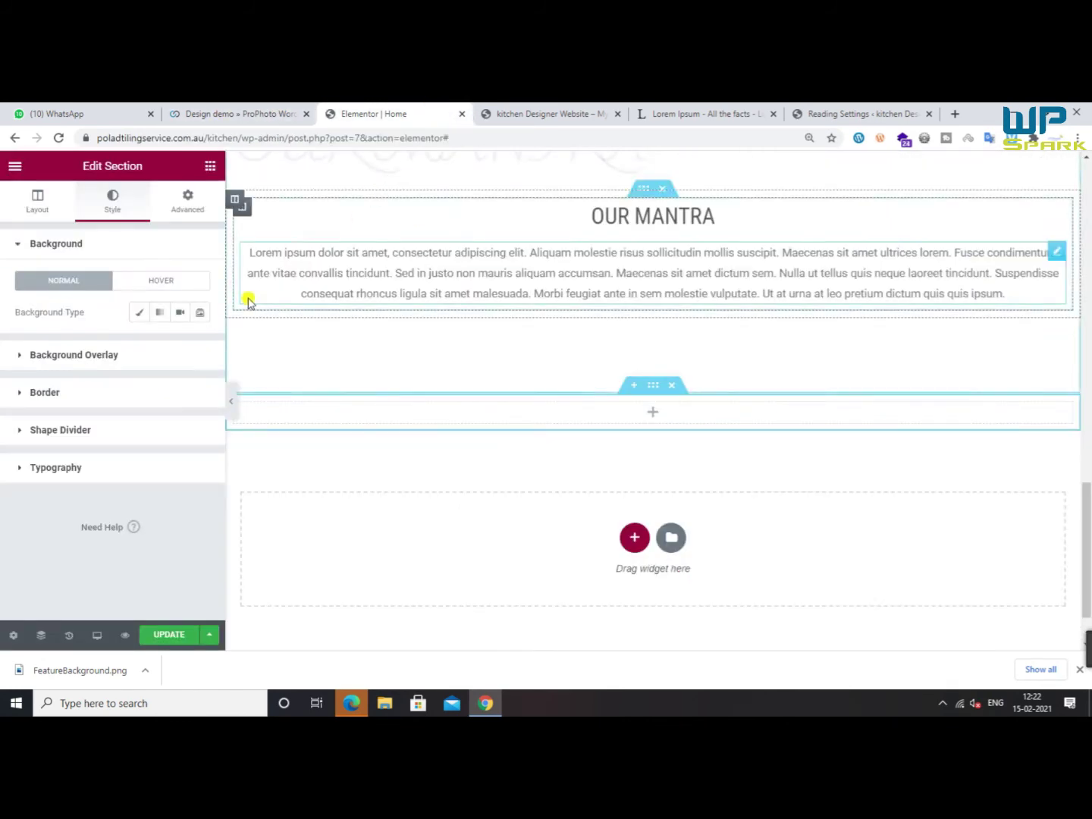
{"action": "left_click", "coordinate": [142, 312]}
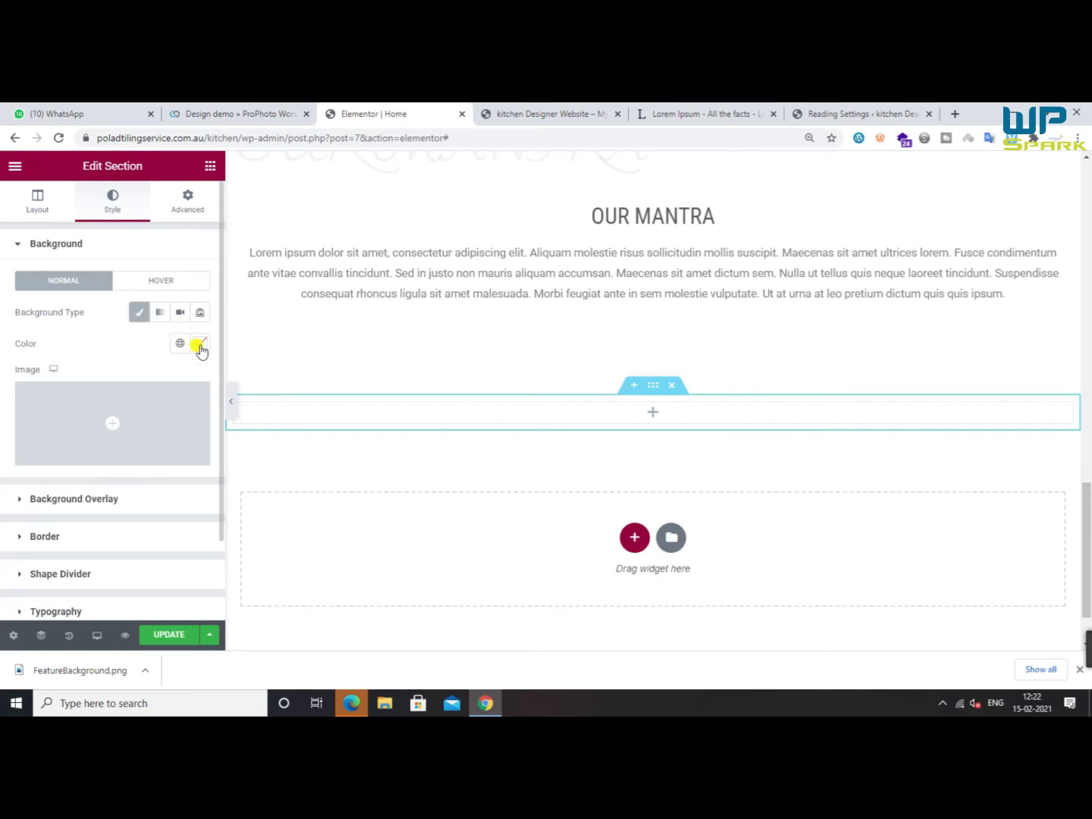
Copy the green of the demo's Featured In band and apply it as the new section's background colour
{"action": "left_click", "coordinate": [198, 345]}
{"action": "left_click", "coordinate": [258, 113]}
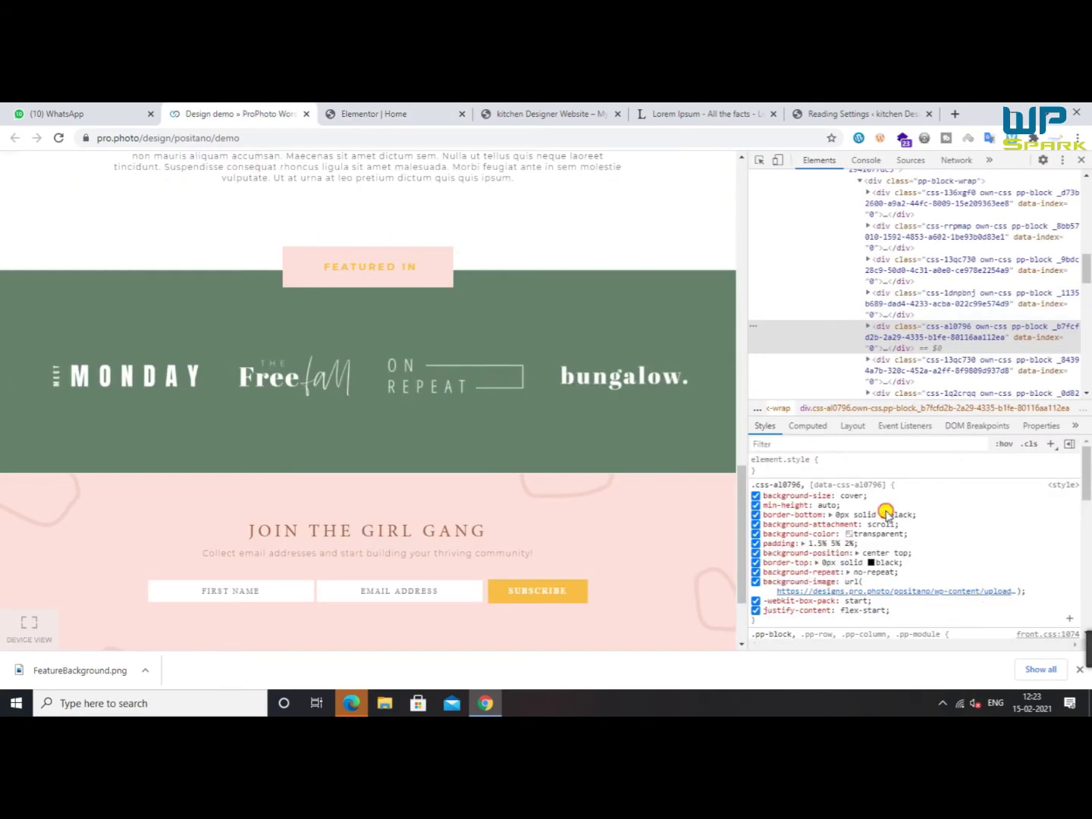
{"action": "left_click", "coordinate": [885, 516]}
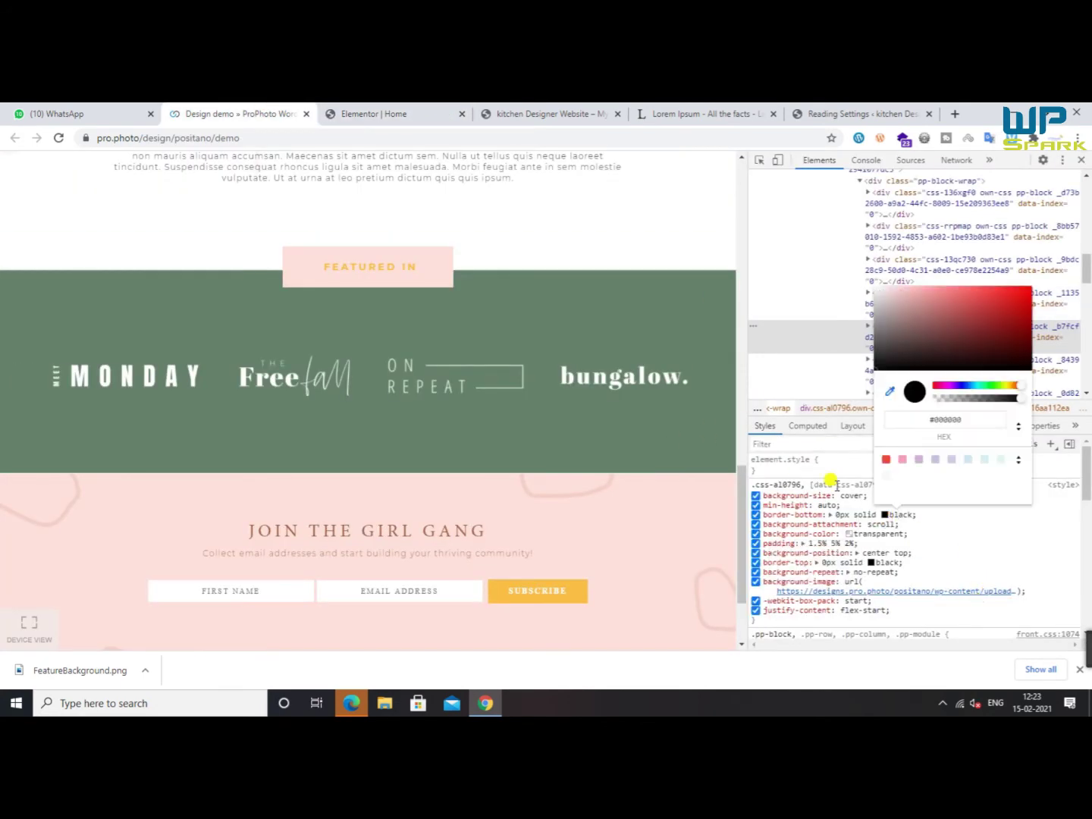
{"action": "left_click", "coordinate": [705, 435]}
{"action": "left_click", "coordinate": [363, 113]}
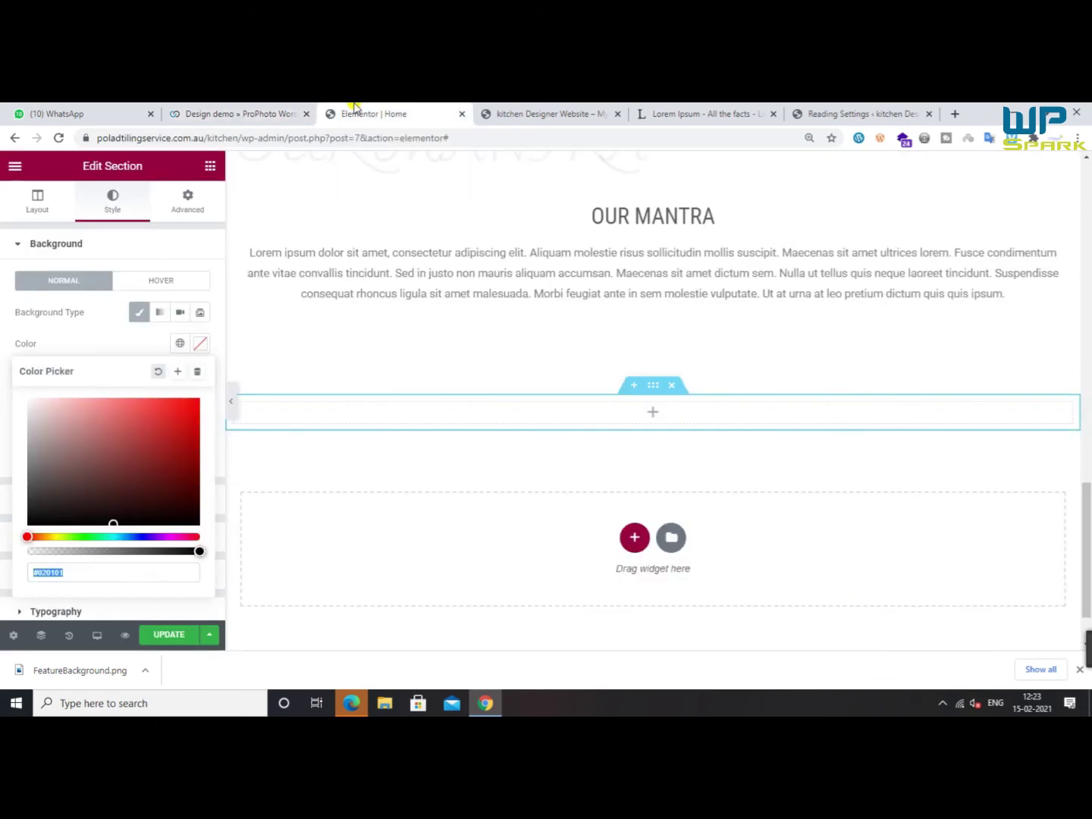
{"action": "right_click", "coordinate": [106, 568]}
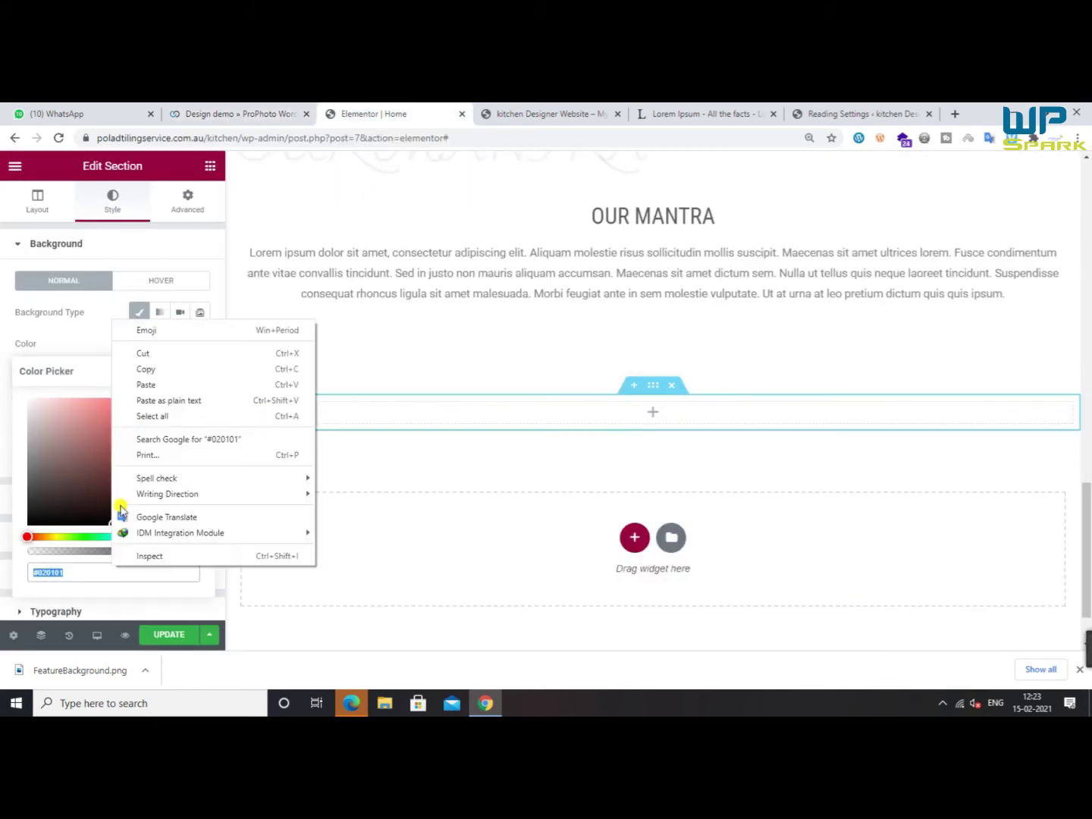
{"action": "left_click", "coordinate": [154, 383]}
{"action": "left_click", "coordinate": [543, 422]}
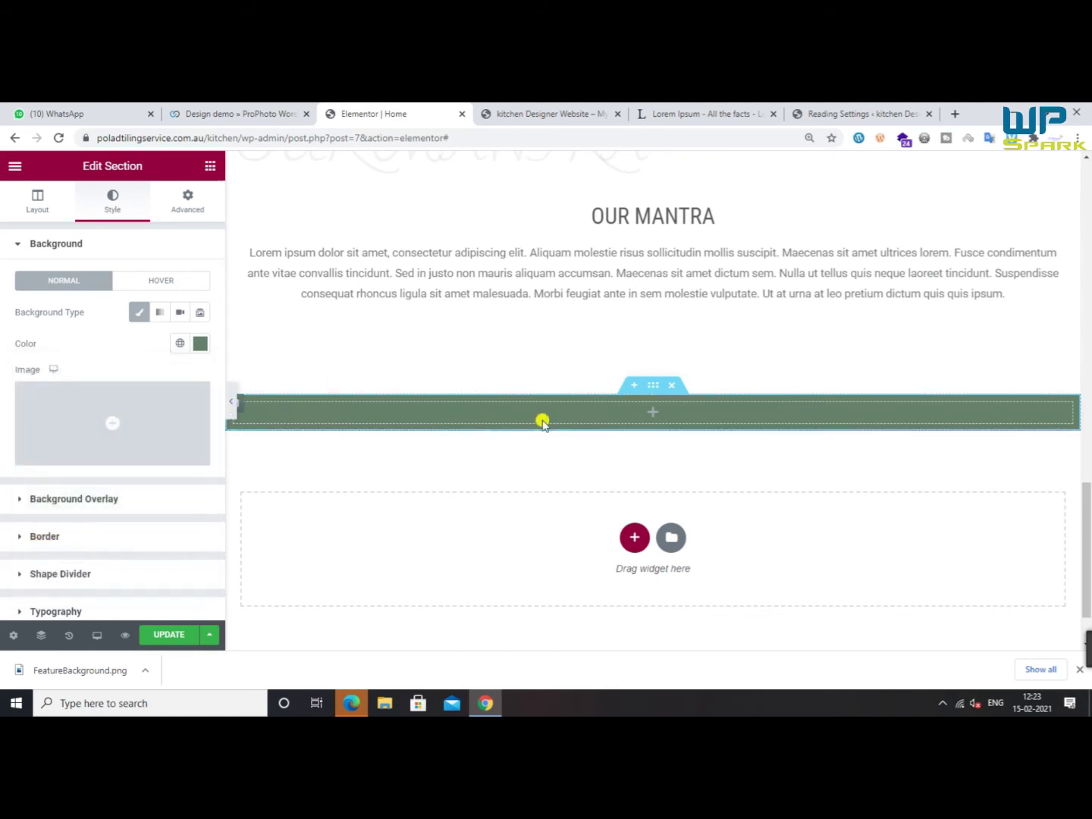
Inspect the Meet Monday logo in the demo site's green Featured In band
{"action": "left_click", "coordinate": [257, 113]}
{"action": "left_click", "coordinate": [373, 114]}
{"action": "left_click", "coordinate": [209, 165]}
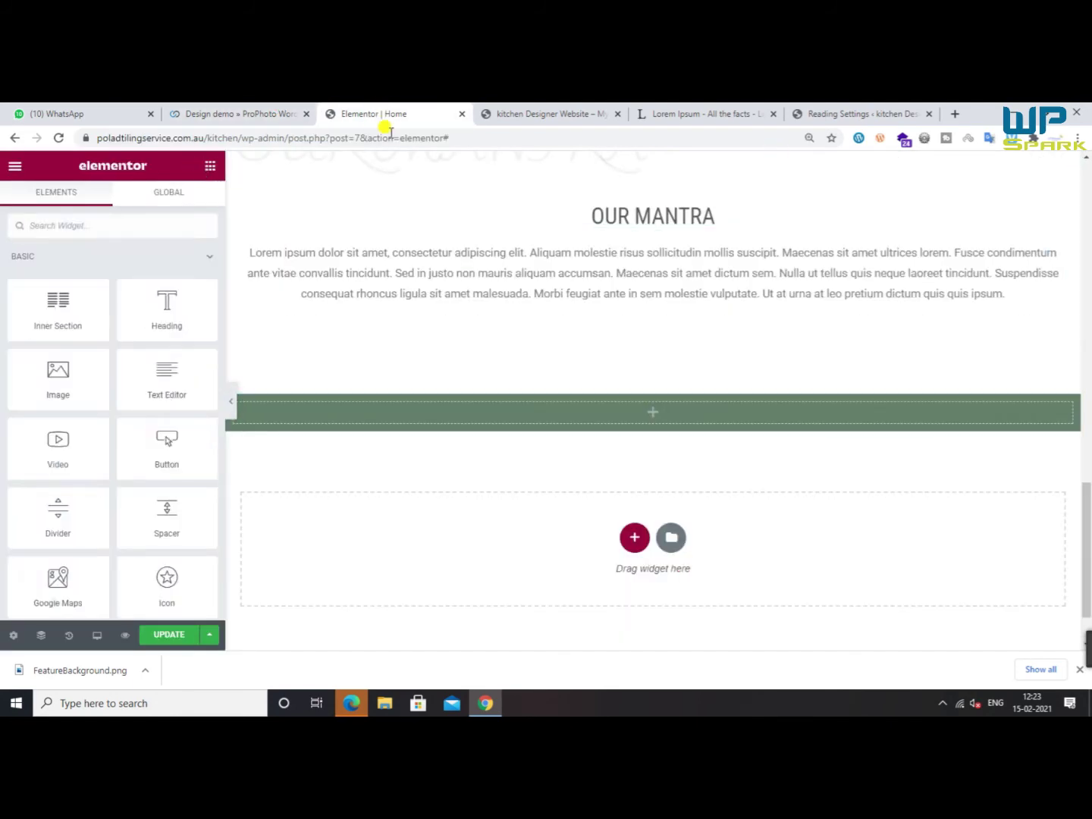
{"action": "left_click", "coordinate": [292, 113]}
{"action": "left_click", "coordinate": [759, 160]}
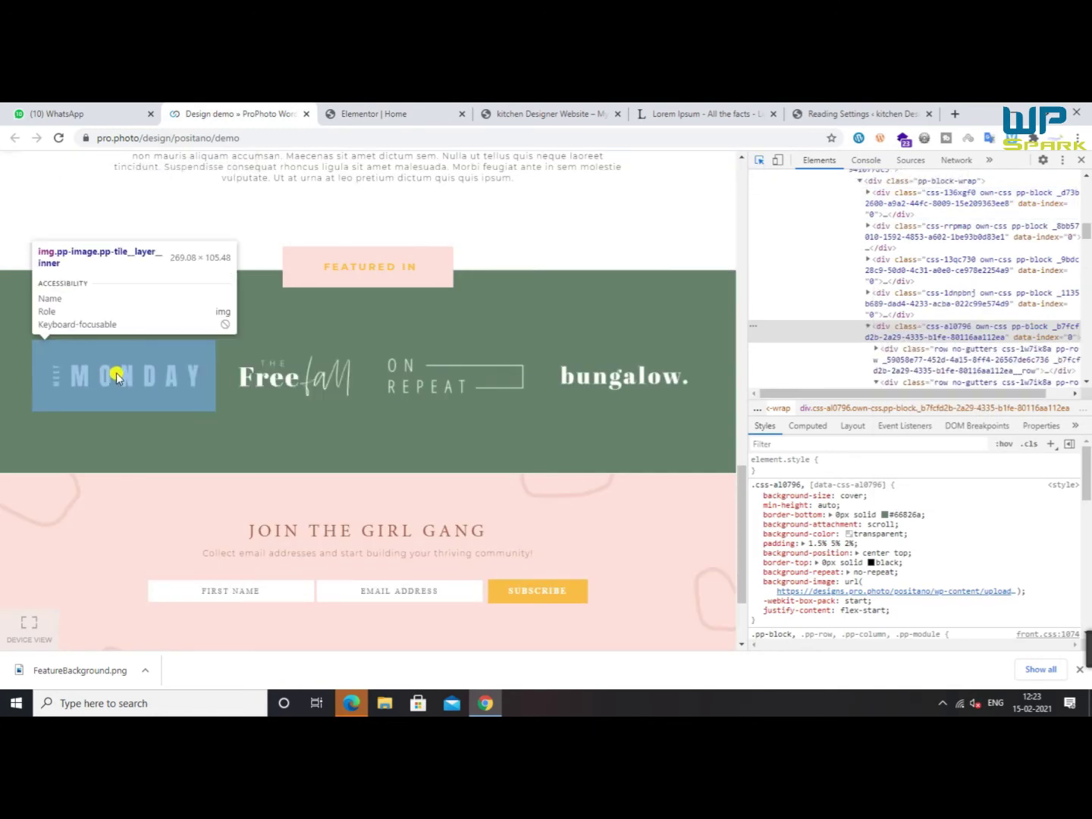
{"action": "left_click", "coordinate": [77, 391]}
Open the Meet Monday logo's source image and save it as Artboard-232.png
{"action": "right_click", "coordinate": [994, 255]}
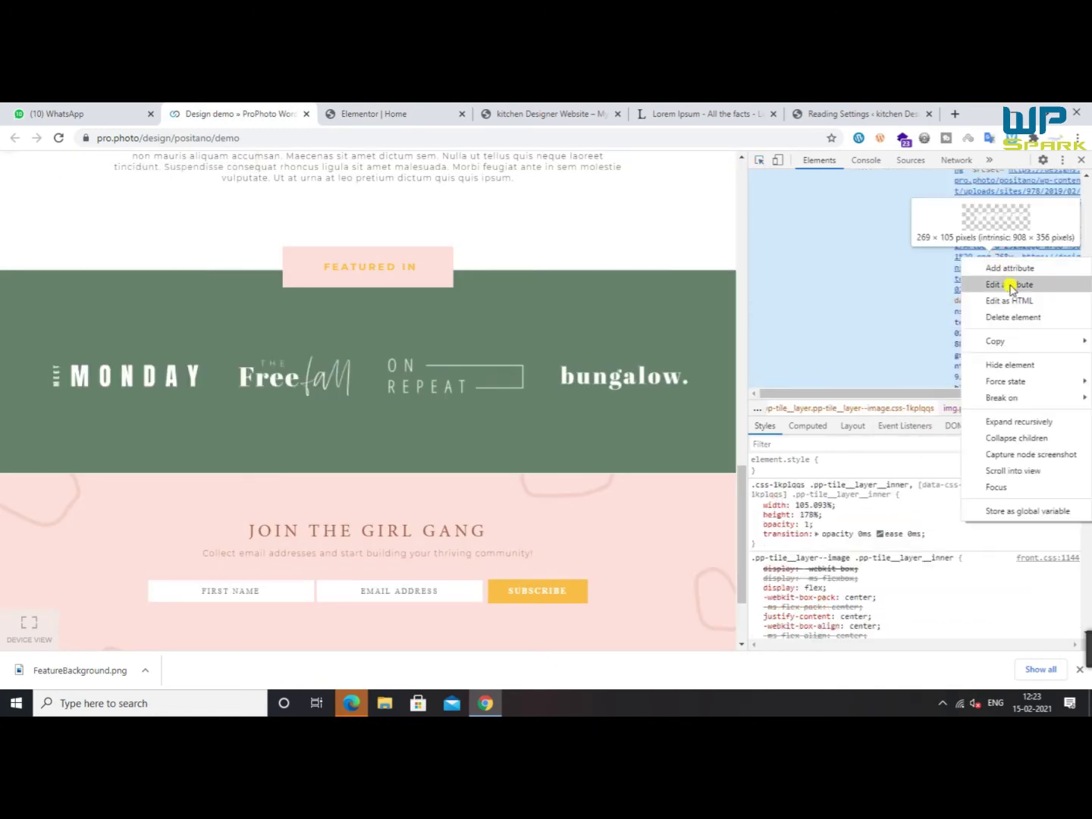
{"action": "left_click", "coordinate": [957, 289]}
{"action": "right_click", "coordinate": [957, 288]}
{"action": "left_click", "coordinate": [979, 309]}
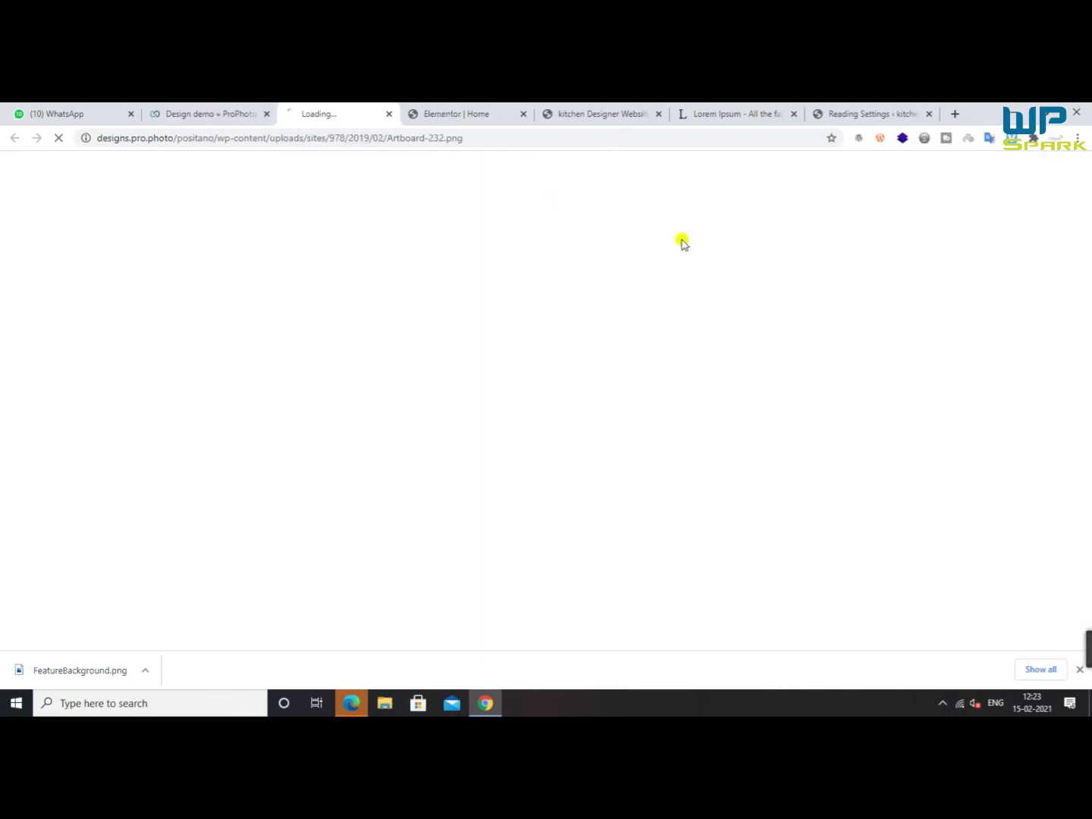
{"action": "right_click", "coordinate": [521, 312]}
{"action": "left_click", "coordinate": [547, 335]}
{"action": "left_click", "coordinate": [844, 578]}
{"action": "left_click", "coordinate": [394, 113]}
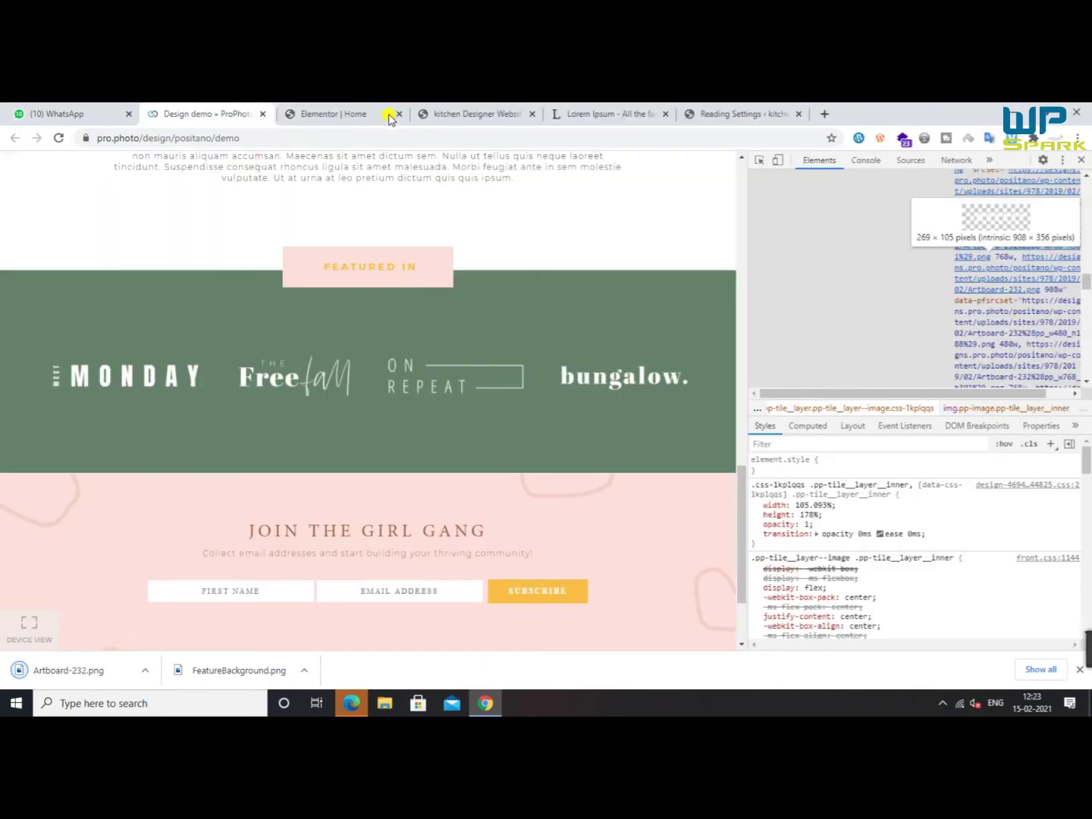
Set the green Elementor section's padding to 80 px above and 80 px below, with unlinked values
{"action": "left_click", "coordinate": [353, 114]}
{"action": "left_click", "coordinate": [281, 113]}
{"action": "left_click", "coordinate": [367, 114]}
{"action": "left_click", "coordinate": [655, 388]}
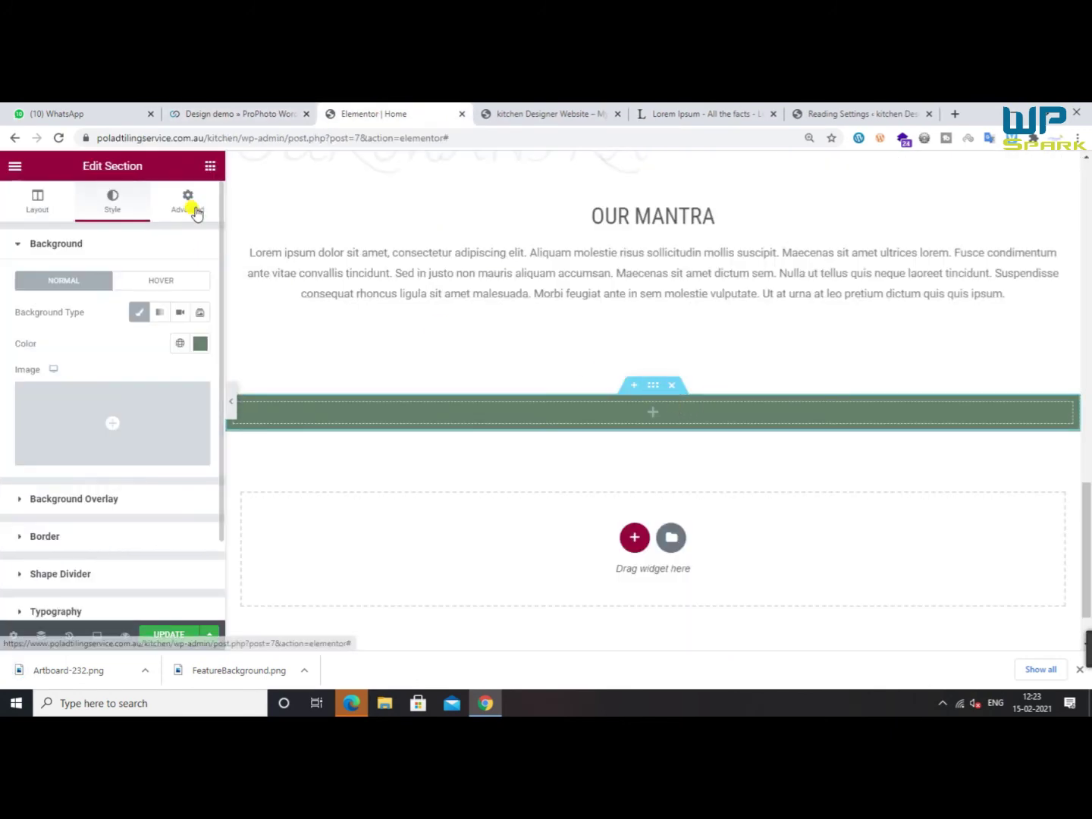
{"action": "left_click", "coordinate": [187, 202]}
{"action": "left_click", "coordinate": [187, 362]}
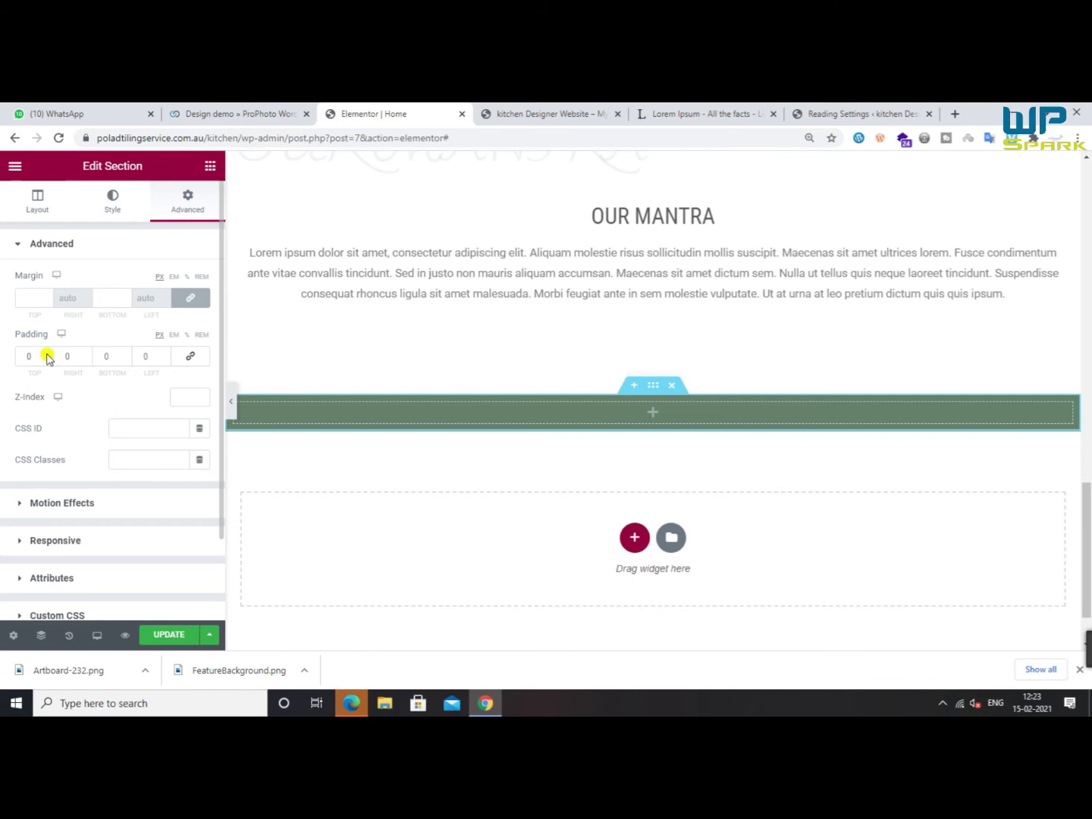
{"action": "type", "text": "8"}
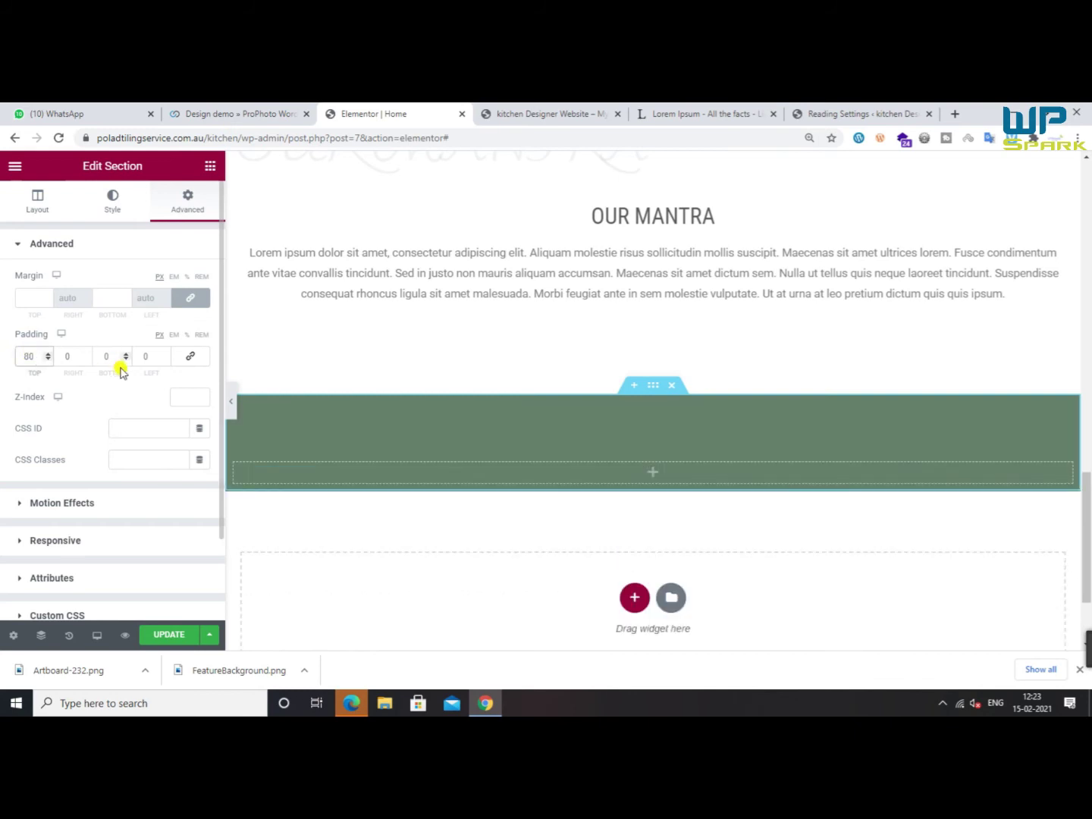
{"action": "type", "text": "8"}
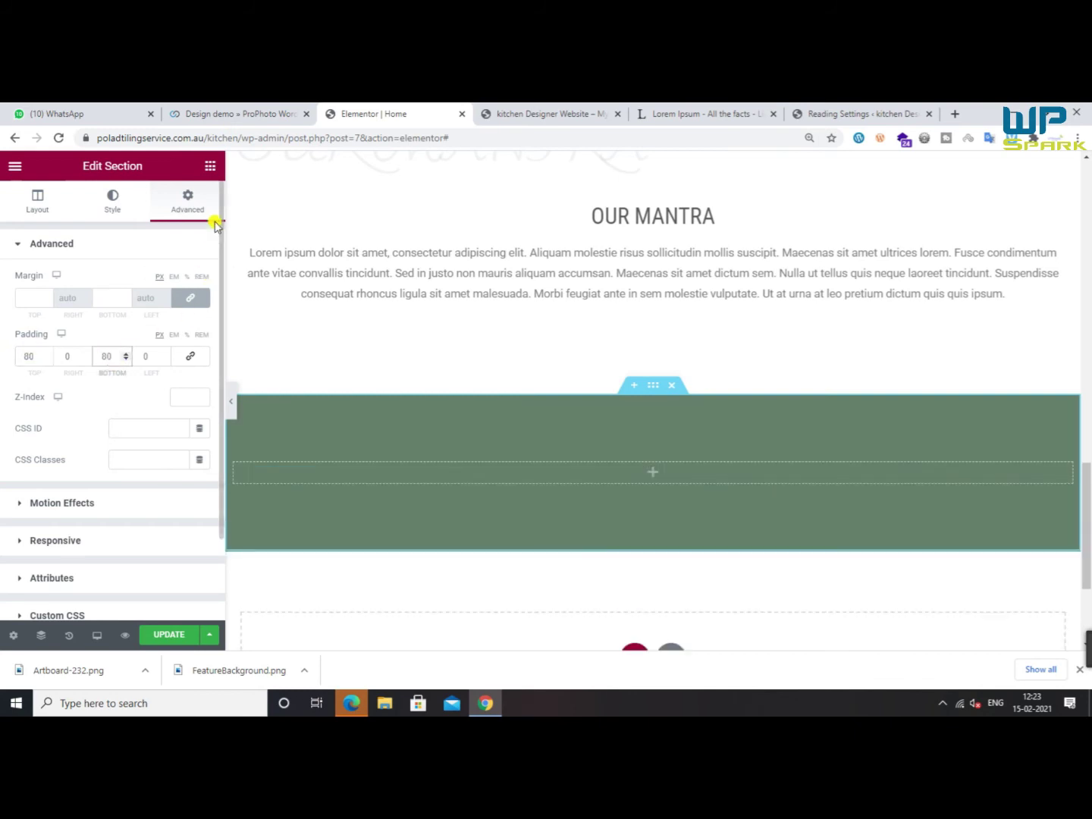
Insert a two-column inner section in the green section and add an Image widget to its first column
{"action": "left_click", "coordinate": [206, 166]}
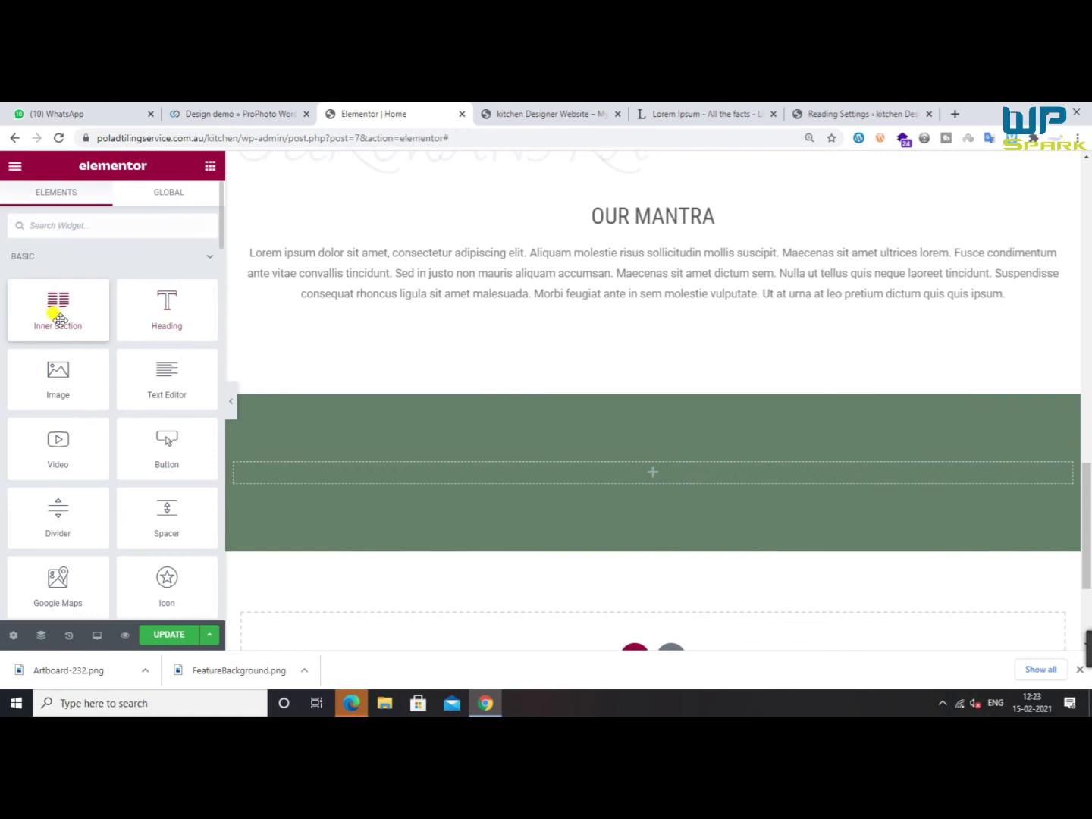
{"action": "left_click_drag", "start_coordinate": [74, 345], "coordinate": [422, 471]}
{"action": "left_click", "coordinate": [210, 166]}
{"action": "left_click_drag", "start_coordinate": [54, 361], "coordinate": [390, 478]}
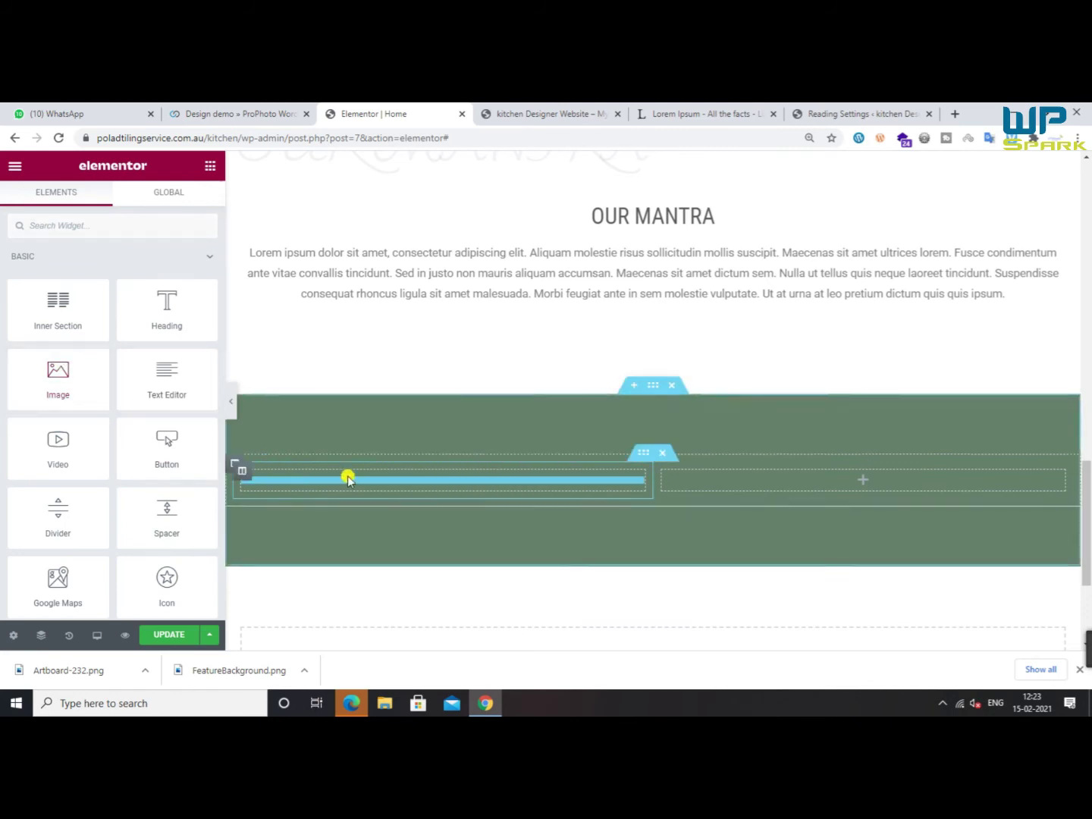
{"action": "left_click_drag", "start_coordinate": [66, 378], "coordinate": [408, 482]}
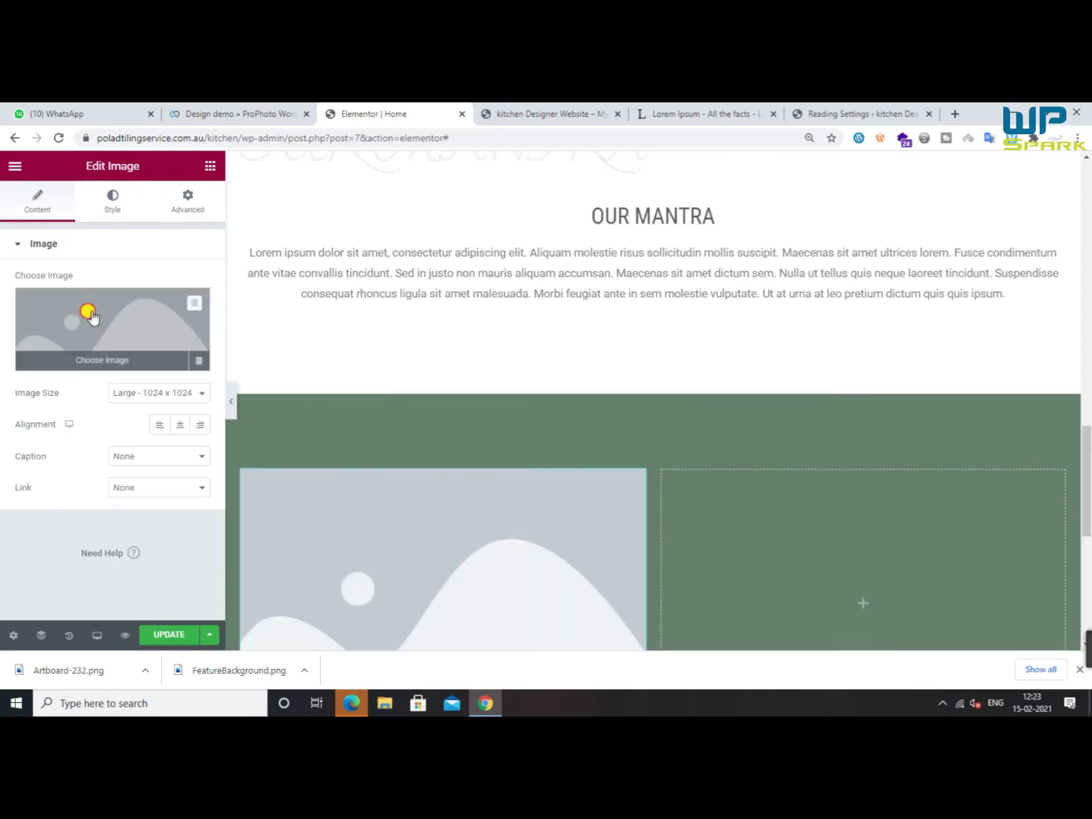
Upload Artboard-232.png and insert it as the picture of the new Image widget
{"action": "left_click", "coordinate": [91, 312]}
{"action": "left_click_drag", "start_coordinate": [66, 681], "coordinate": [349, 510]}
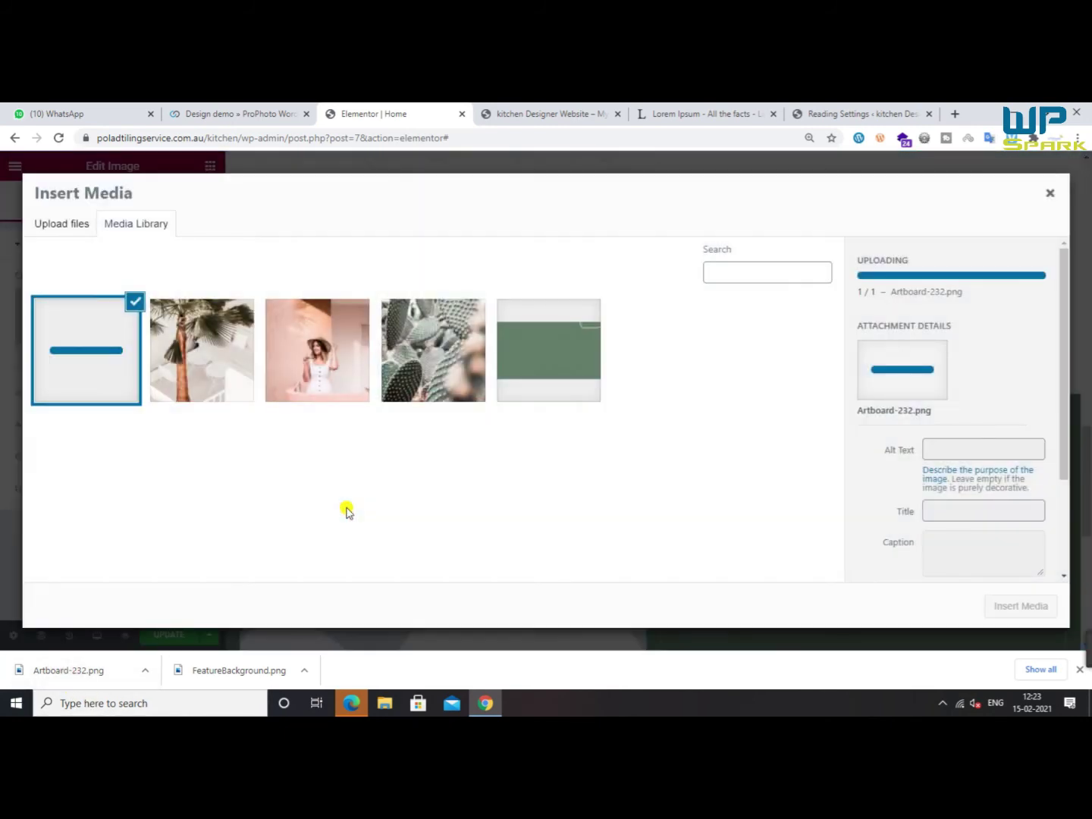
{"action": "left_click", "coordinate": [1021, 605]}
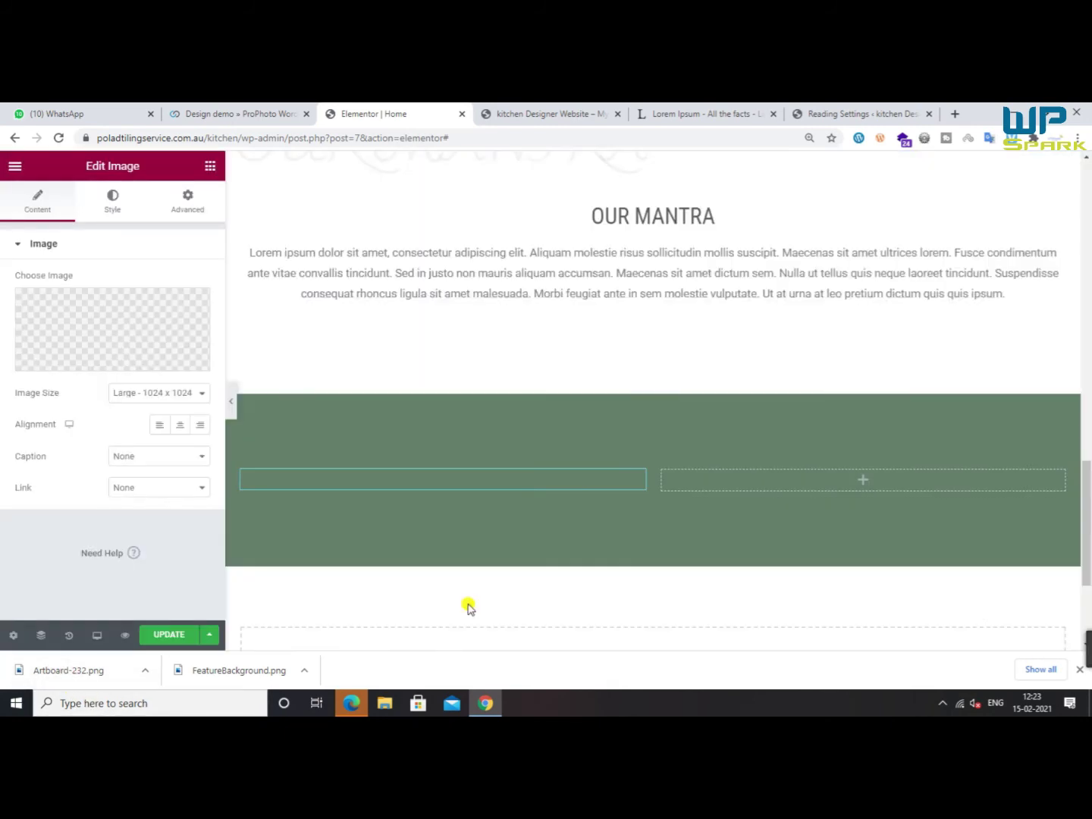
Build a row of four Meet Monday logo columns by duplicating columns and pasting the logo image into the empty one
{"action": "right_click", "coordinate": [242, 476]}
{"action": "left_click", "coordinate": [289, 458]}
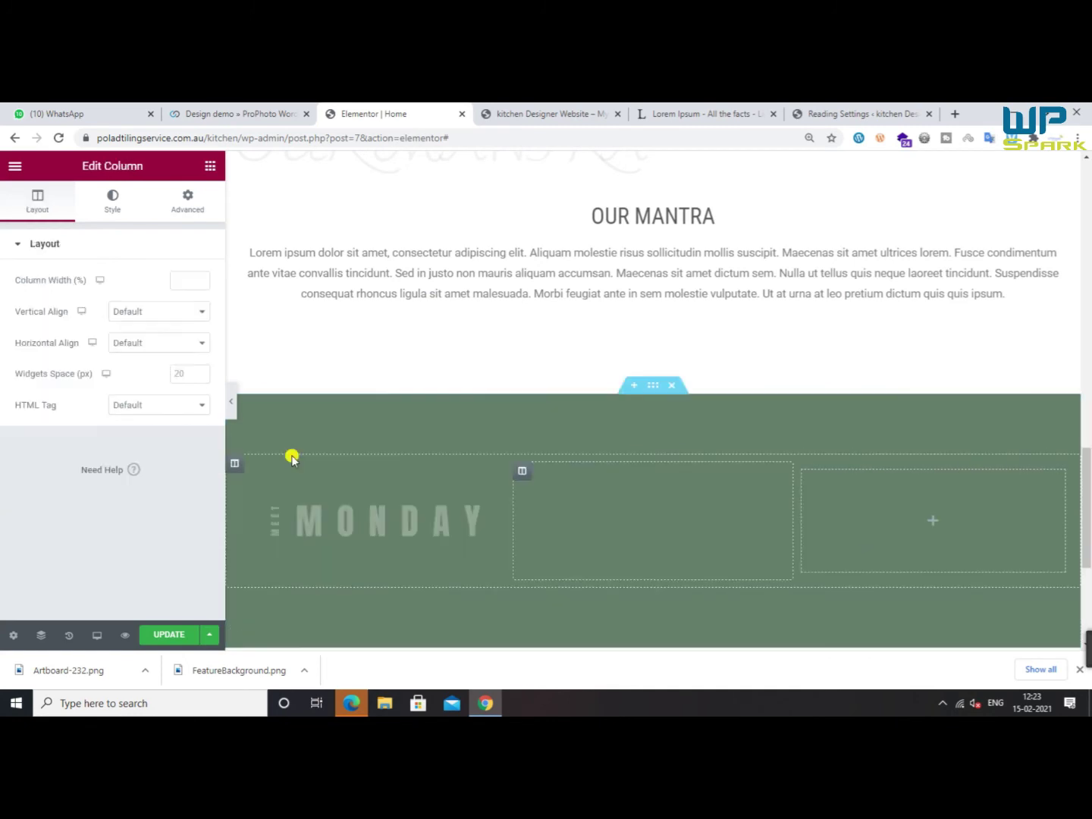
{"action": "right_click", "coordinate": [754, 502]}
{"action": "left_click", "coordinate": [842, 501]}
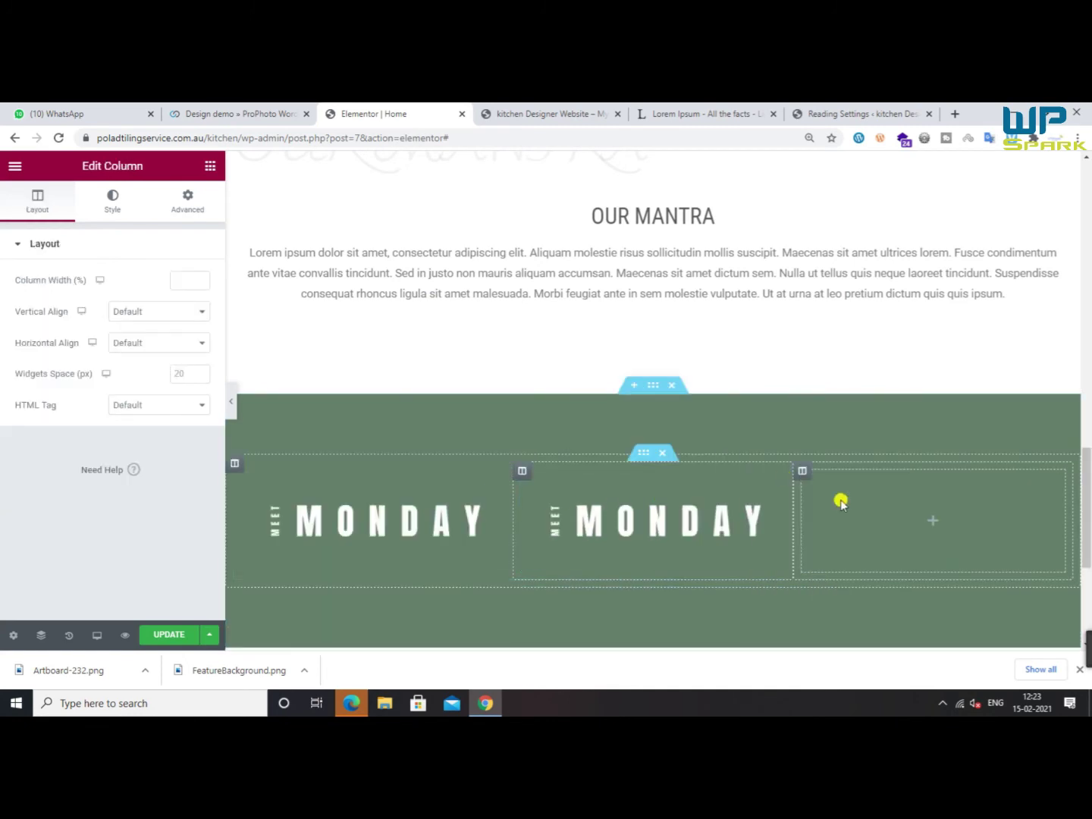
{"action": "right_click", "coordinate": [903, 493]}
{"action": "left_click", "coordinate": [931, 536]}
{"action": "right_click", "coordinate": [810, 471]}
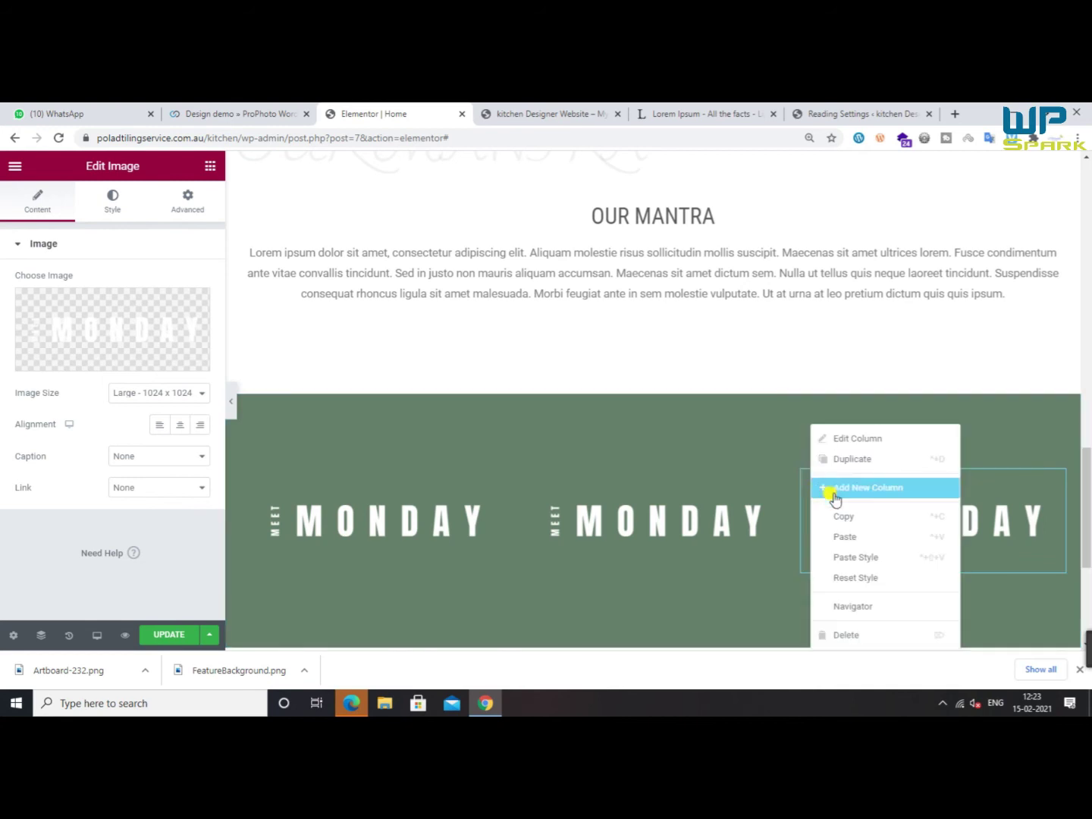
{"action": "left_click", "coordinate": [841, 460]}
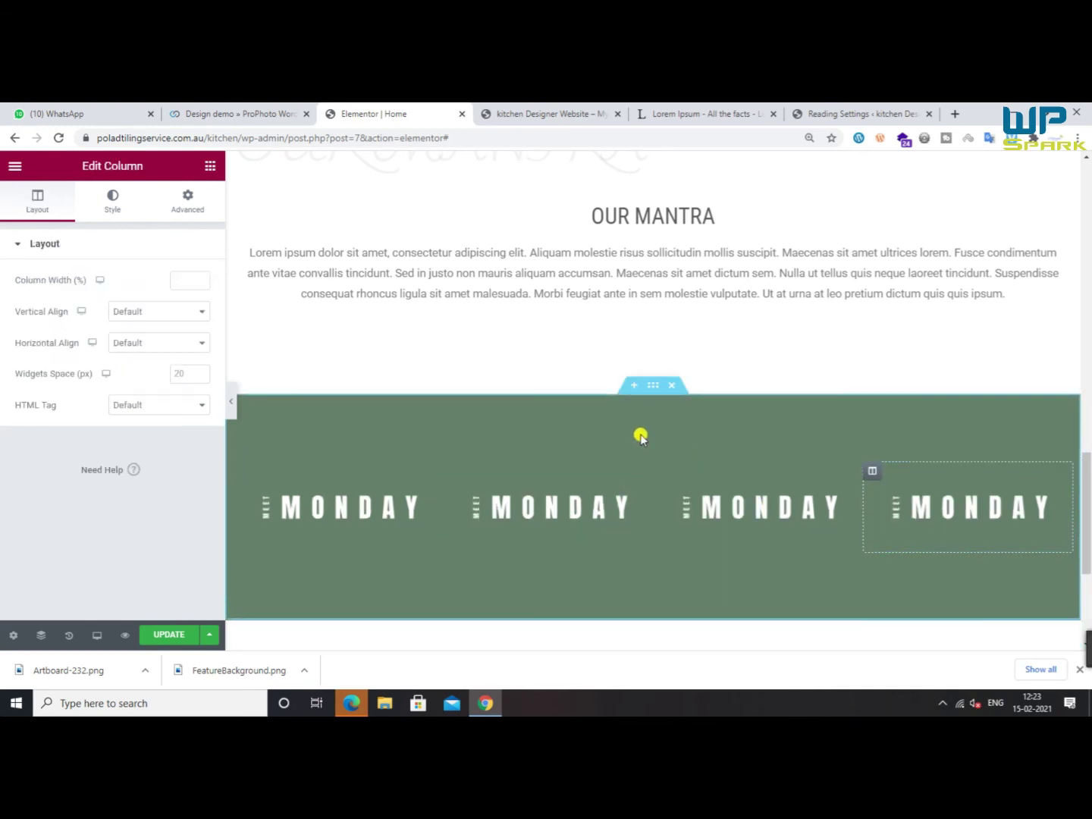
Add a Button widget above the logo row in the green section and align it to the centre
{"action": "left_click", "coordinate": [236, 108]}
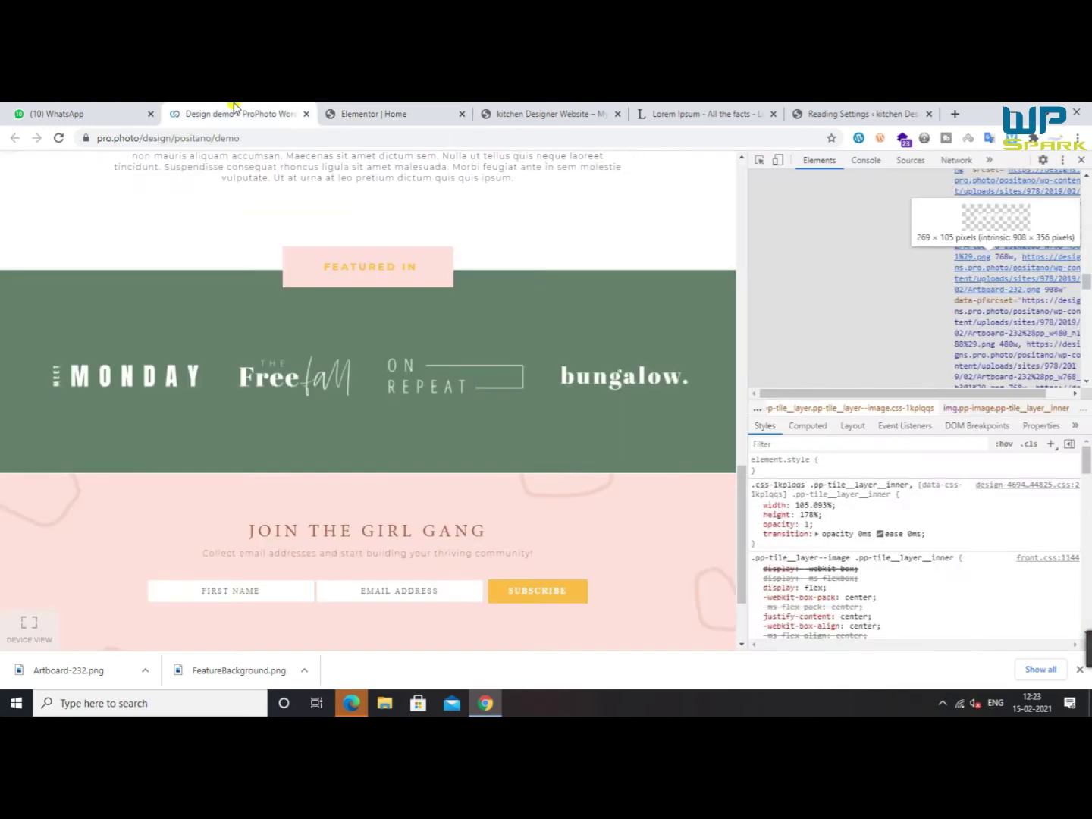
{"action": "left_click", "coordinate": [372, 113]}
{"action": "left_click_drag", "start_coordinate": [166, 444], "coordinate": [645, 464]}
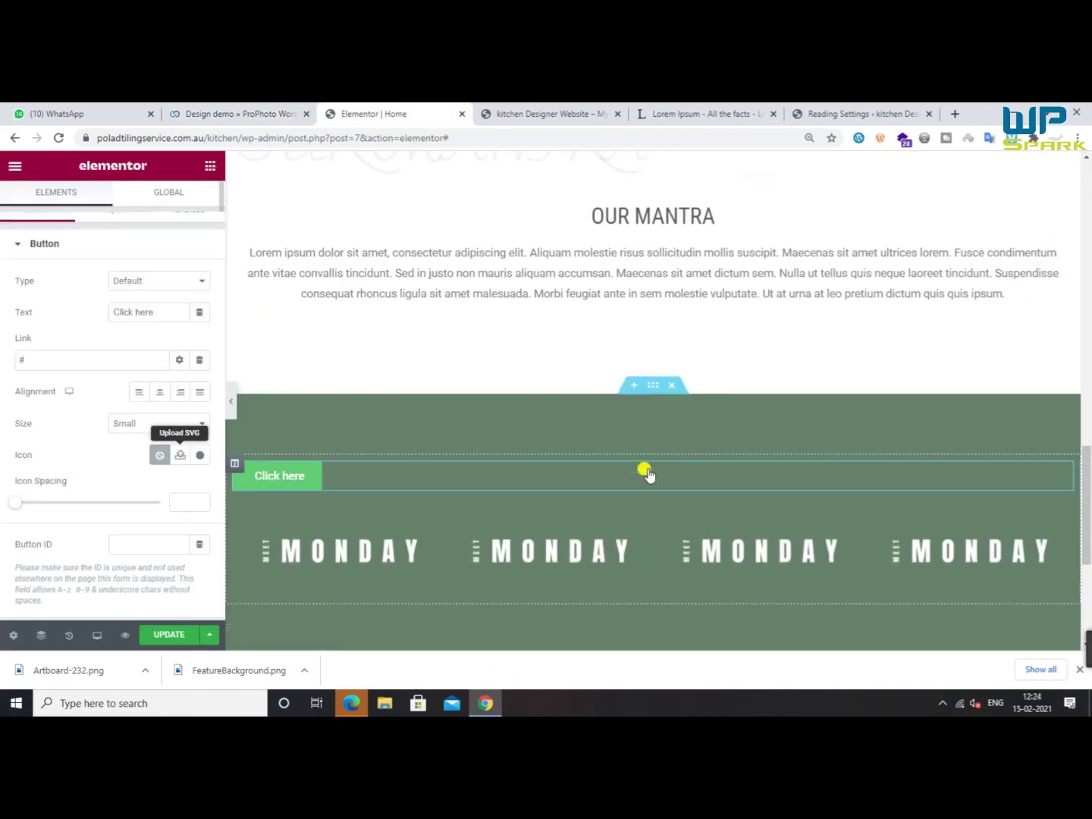
{"action": "left_click", "coordinate": [159, 391]}
Sample the pink background of the demo's Featured In label with the developer tools' eyedropper and copy its hex value
{"action": "left_click", "coordinate": [206, 113]}
{"action": "left_click", "coordinate": [371, 114]}
{"action": "left_click", "coordinate": [276, 113]}
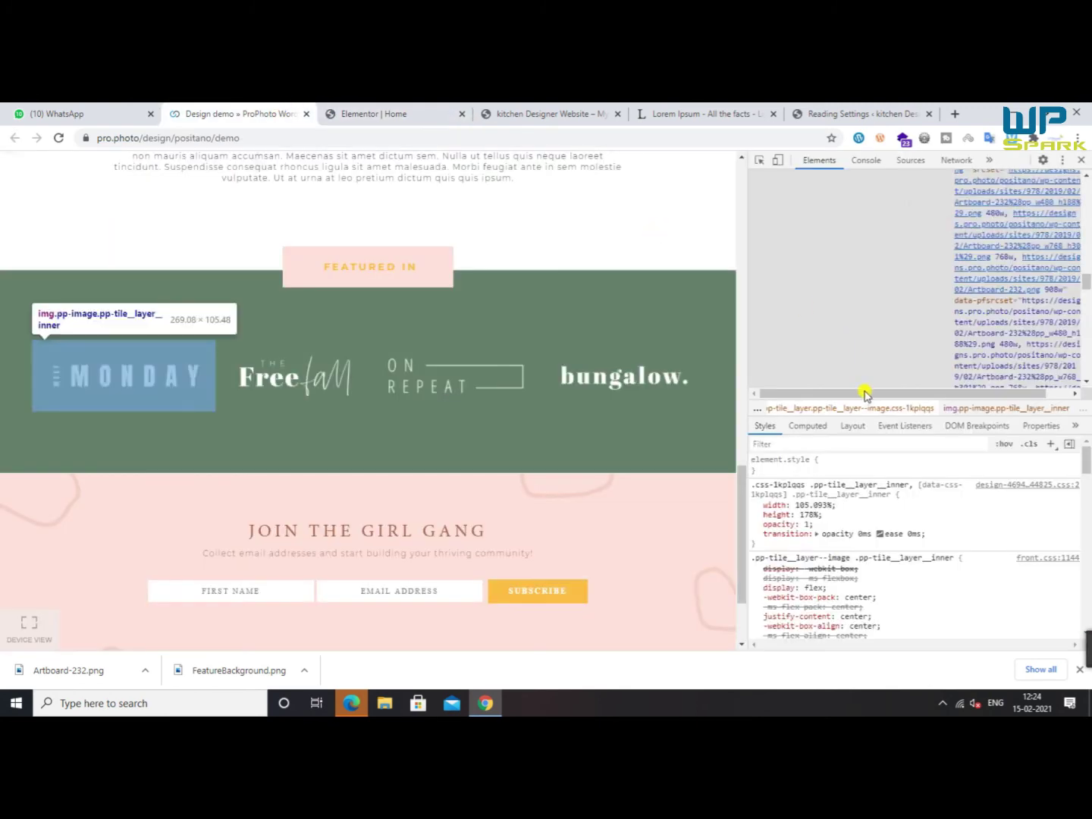
{"action": "left_click", "coordinate": [881, 535]}
{"action": "left_click", "coordinate": [822, 484]}
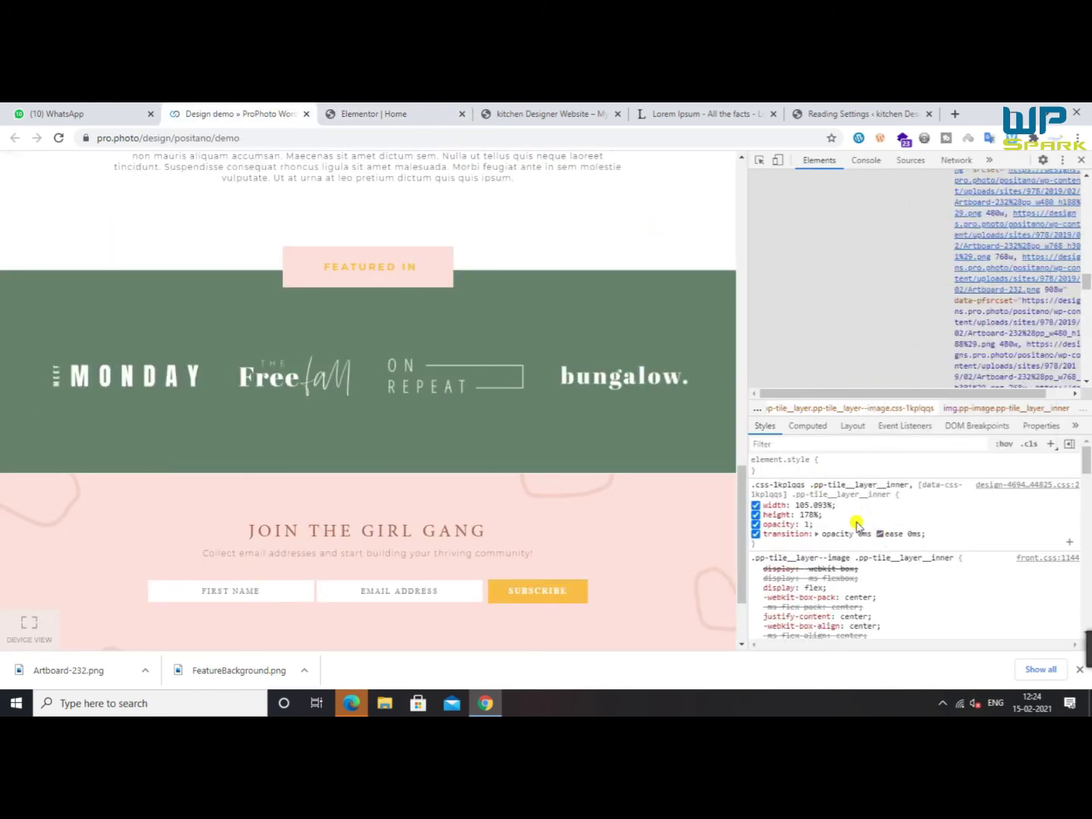
{"action": "scroll", "coordinate": [857, 525], "scroll_direction": "down", "scroll_amount": 10}
{"action": "scroll", "coordinate": [869, 539], "scroll_direction": "down", "scroll_amount": 6}
{"action": "left_click", "coordinate": [877, 542]}
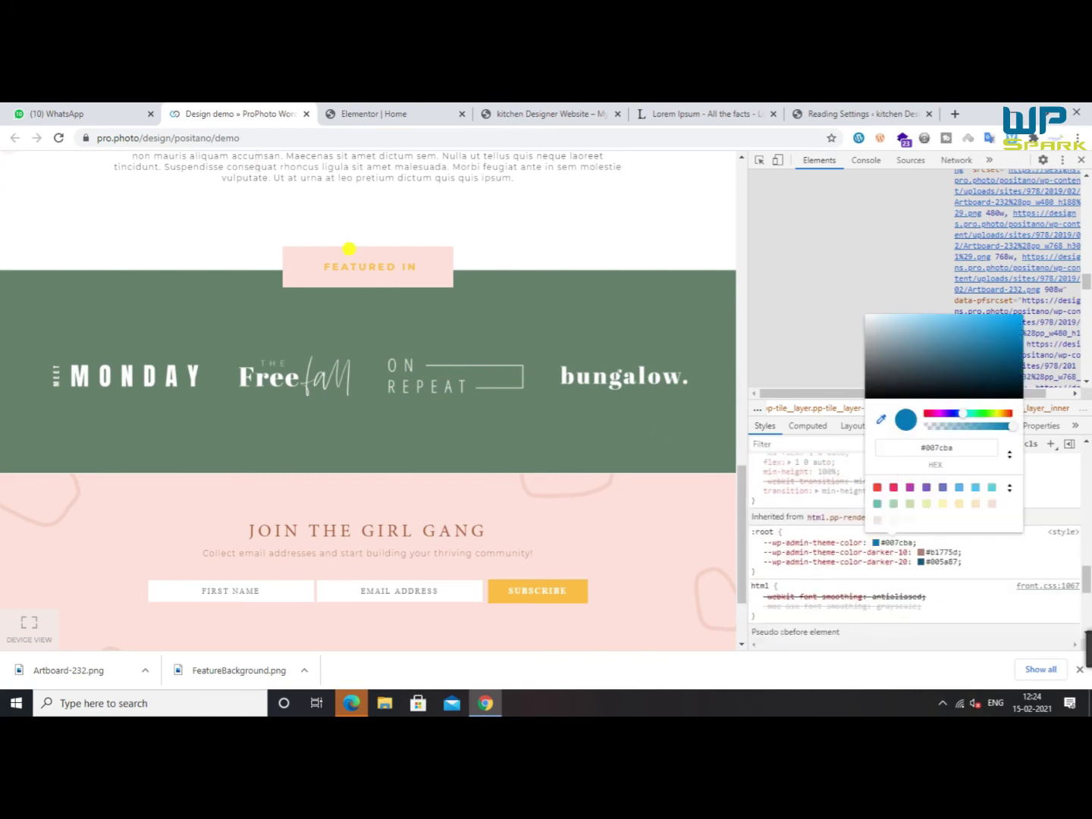
{"action": "left_click", "coordinate": [414, 258]}
Set the button's background colour to #fce0d9 and its border radius to 0 on all corners
{"action": "left_click", "coordinate": [400, 113]}
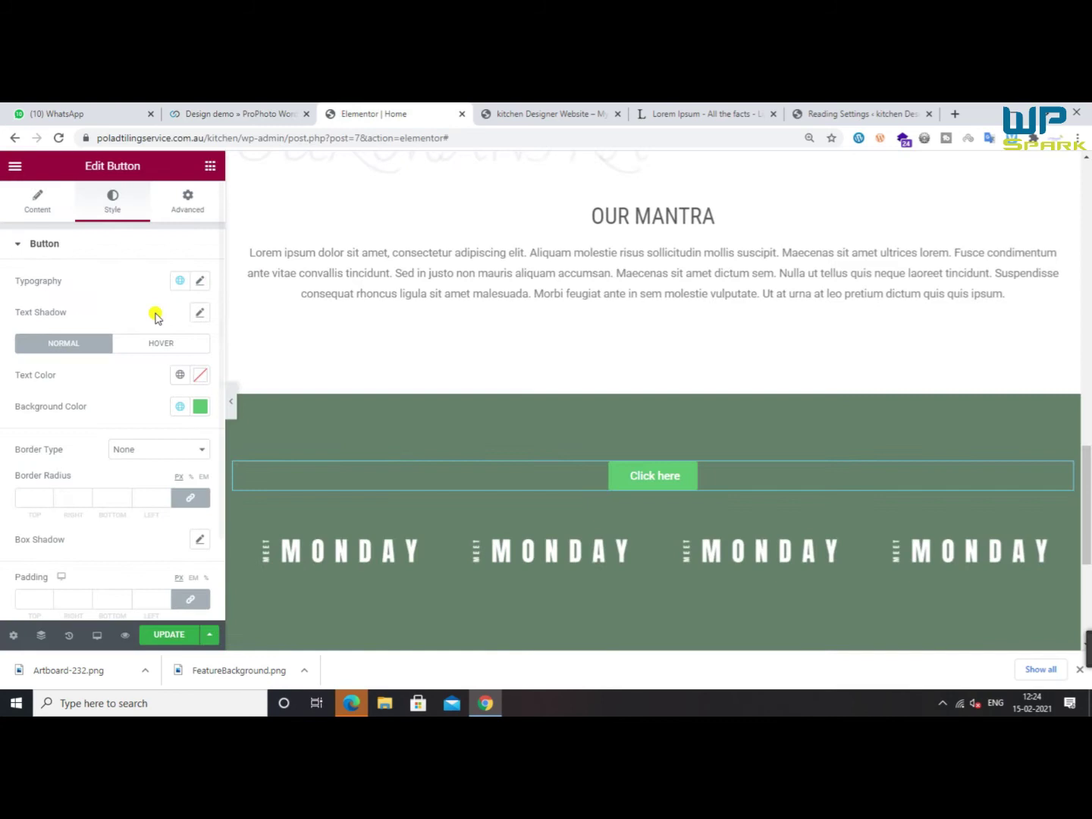
{"action": "left_click", "coordinate": [201, 408]}
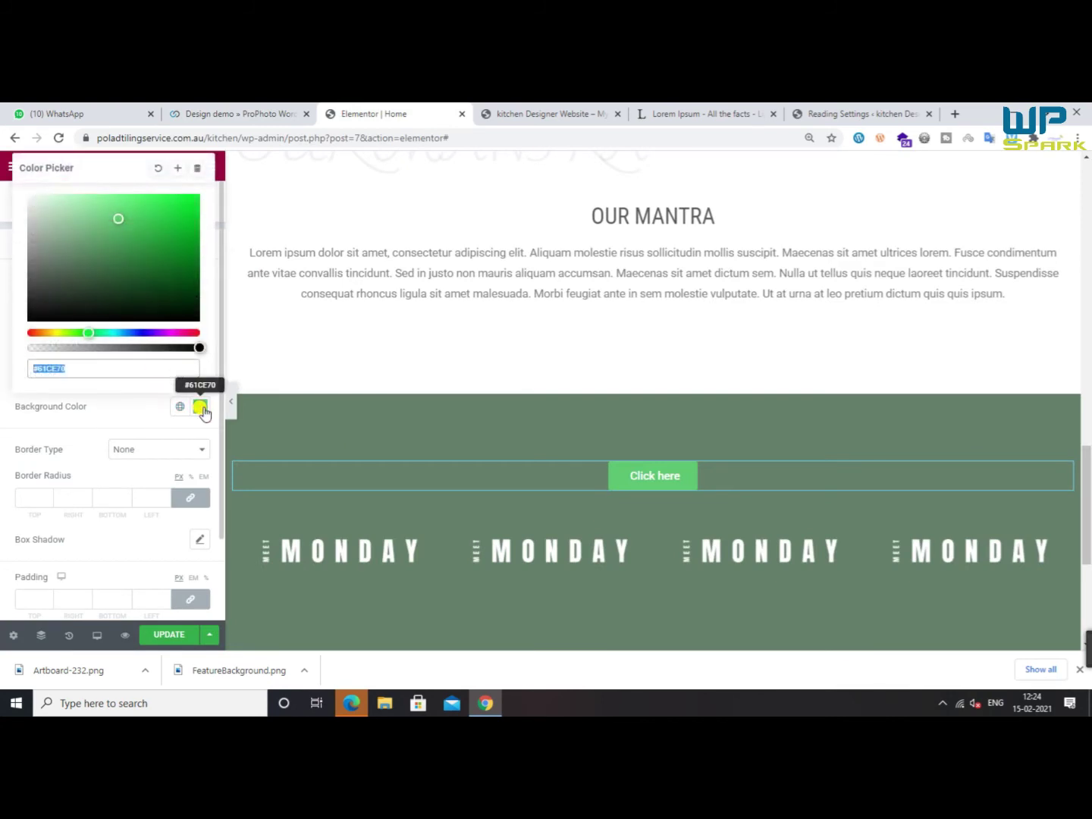
{"action": "type", "text": "#fce0d9"}
{"action": "left_click", "coordinate": [292, 109]}
{"action": "left_click", "coordinate": [364, 113]}
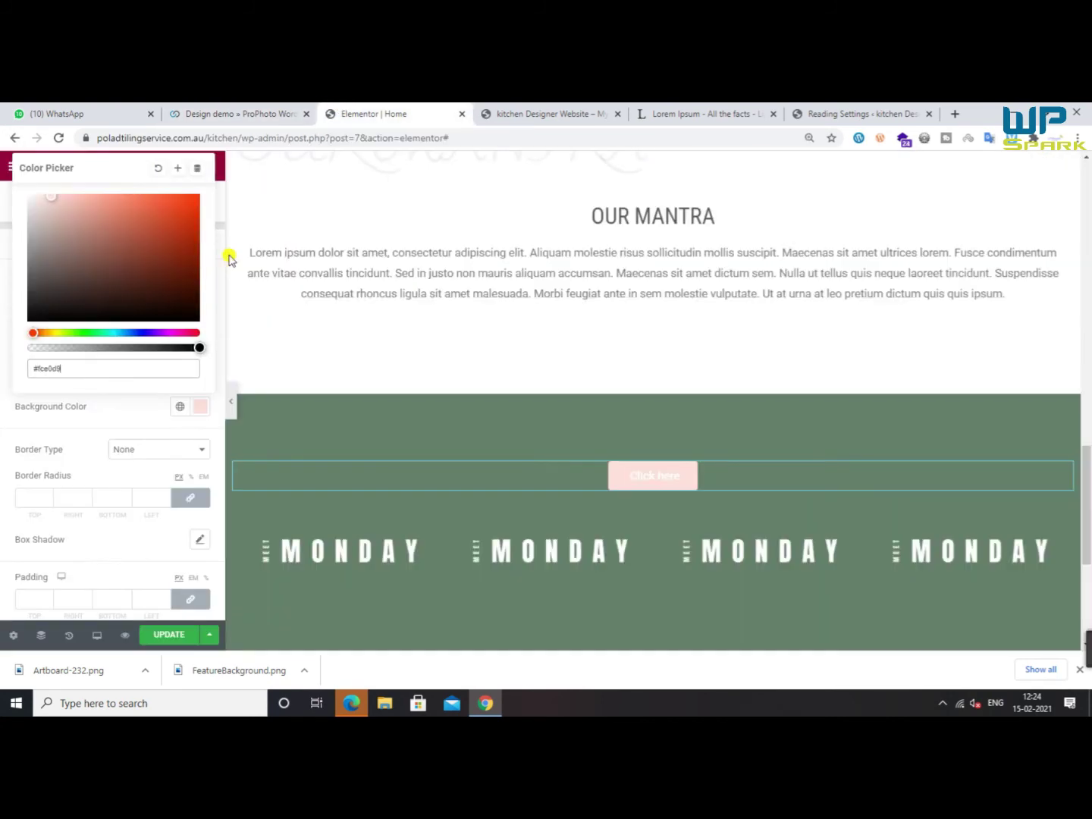
{"action": "left_click", "coordinate": [194, 503]}
Sample the yellow of the demo's Featured In lettering, set the button's text colour to #fabd40 and update the page
{"action": "left_click", "coordinate": [251, 113]}
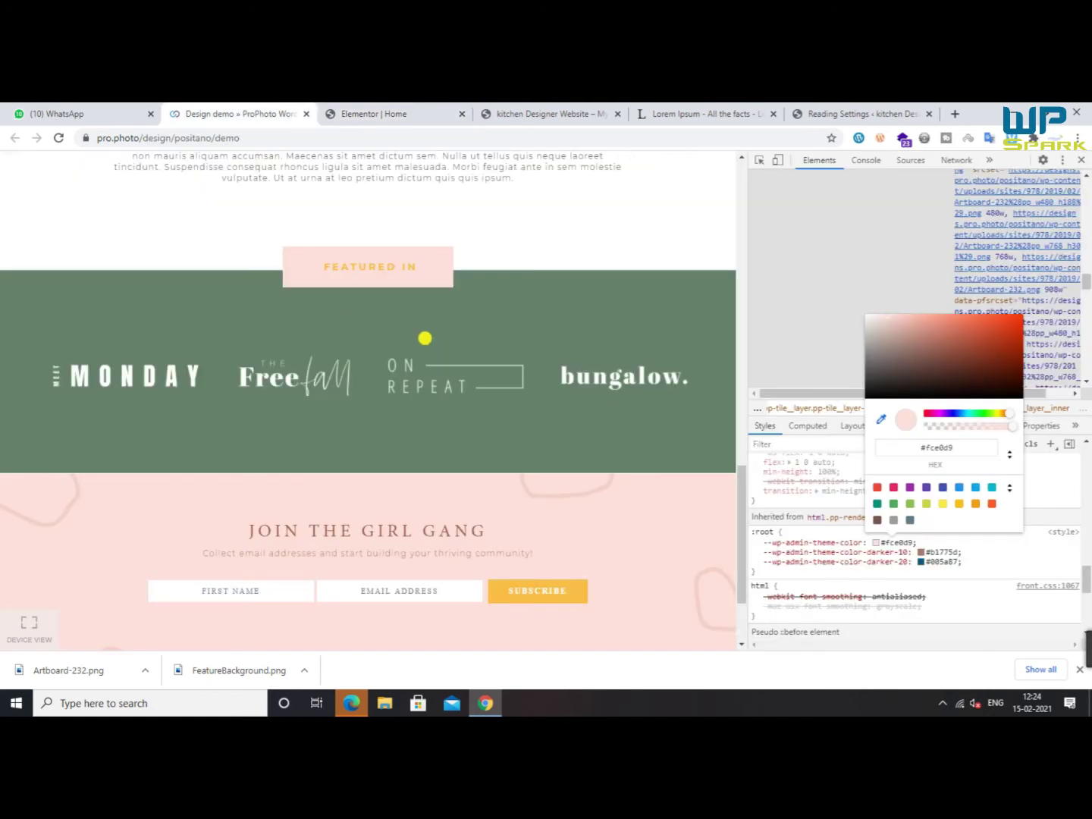
{"action": "left_click", "coordinate": [411, 266]}
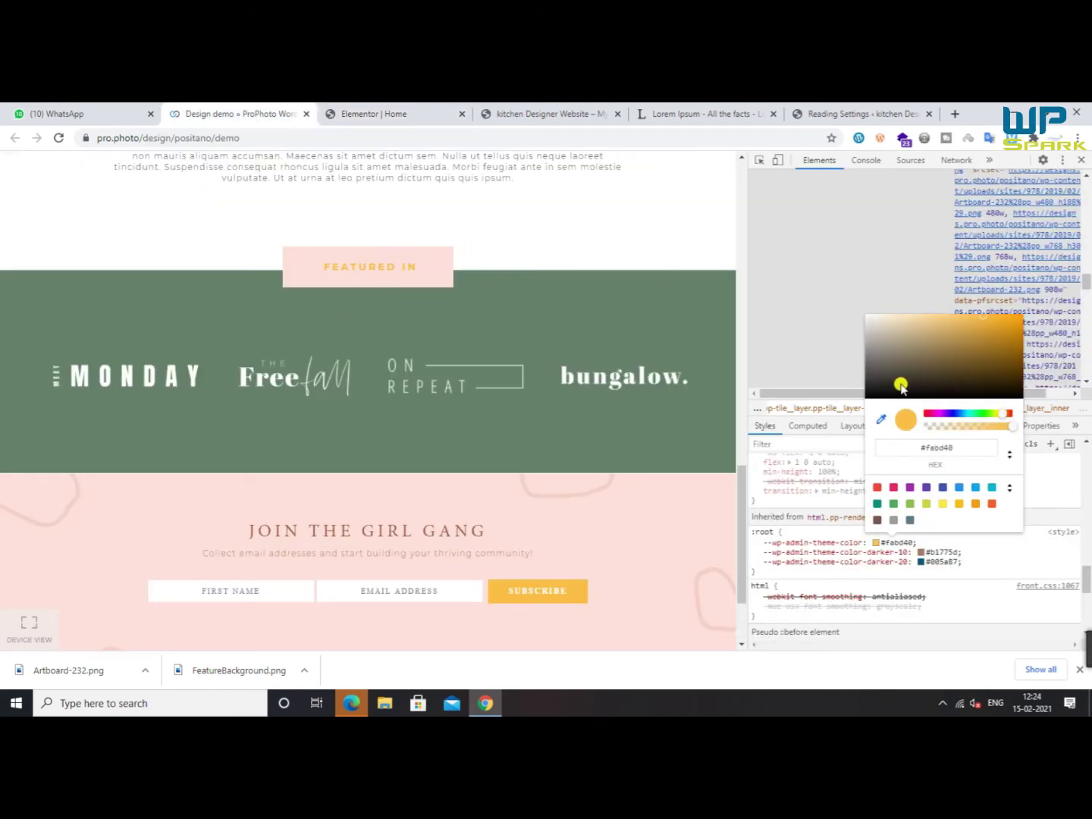
{"action": "left_click", "coordinate": [374, 114]}
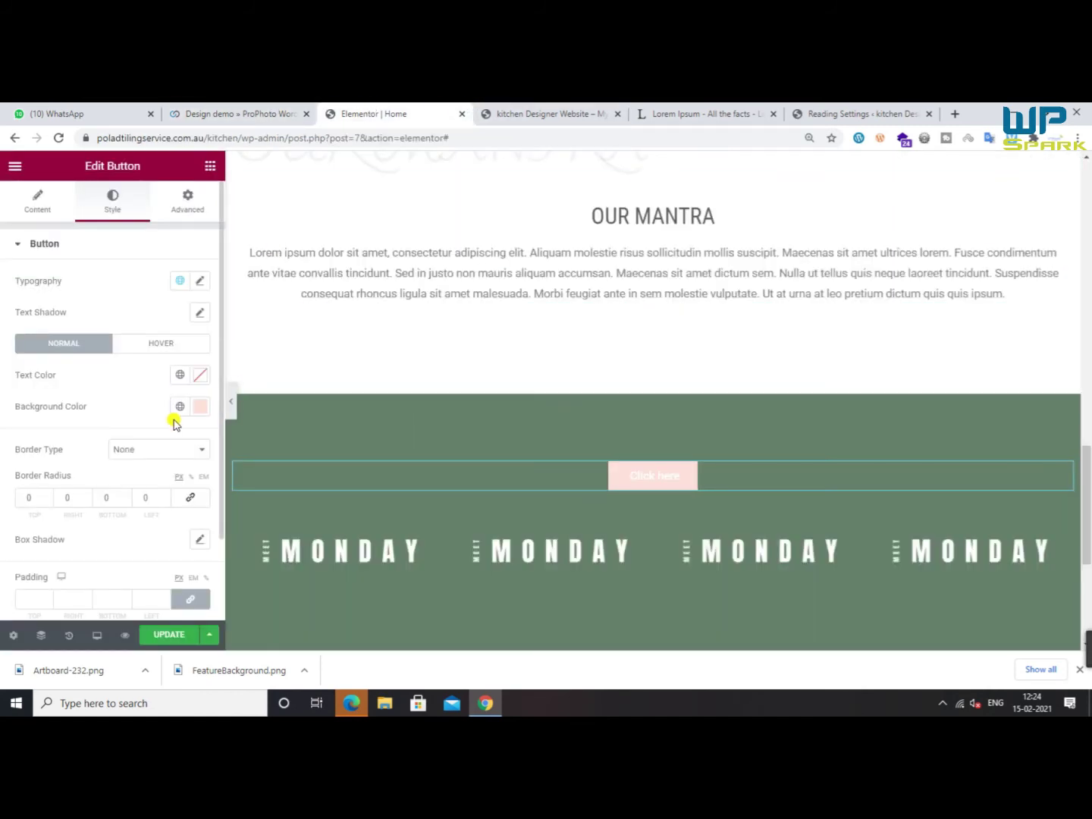
{"action": "left_click", "coordinate": [194, 375]}
{"action": "type", "text": "#fabd40"}
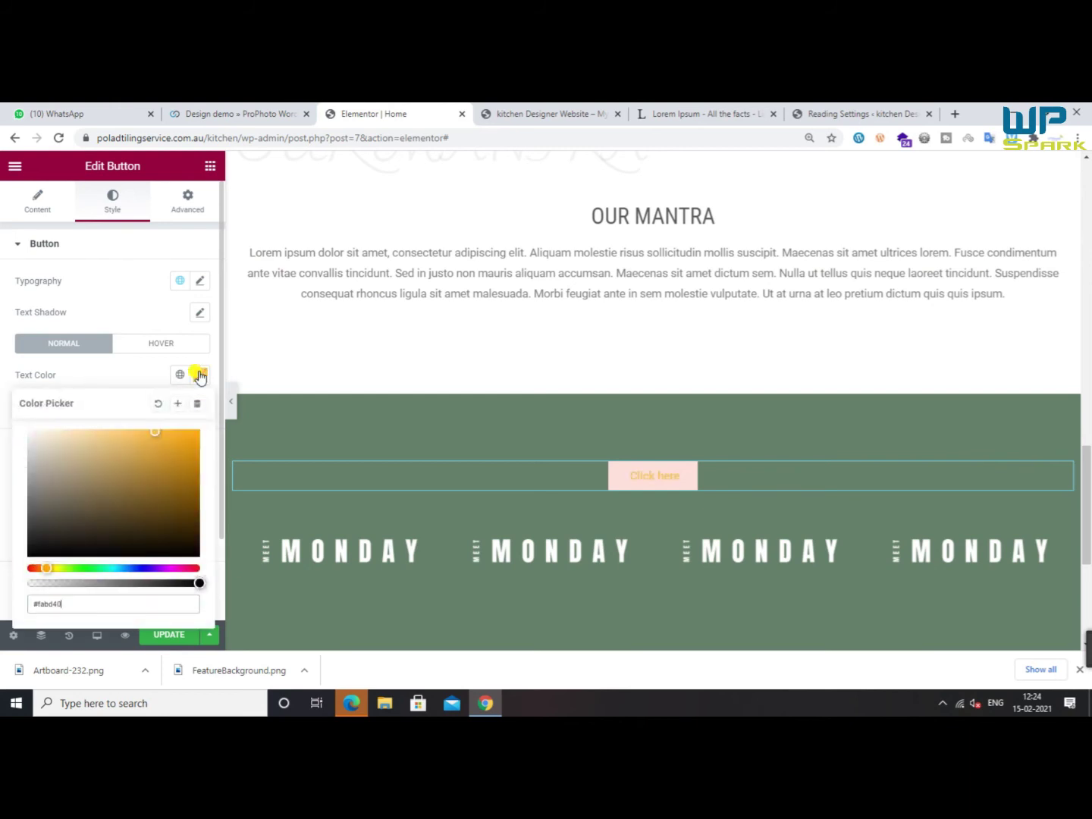
{"action": "left_click", "coordinate": [174, 638]}
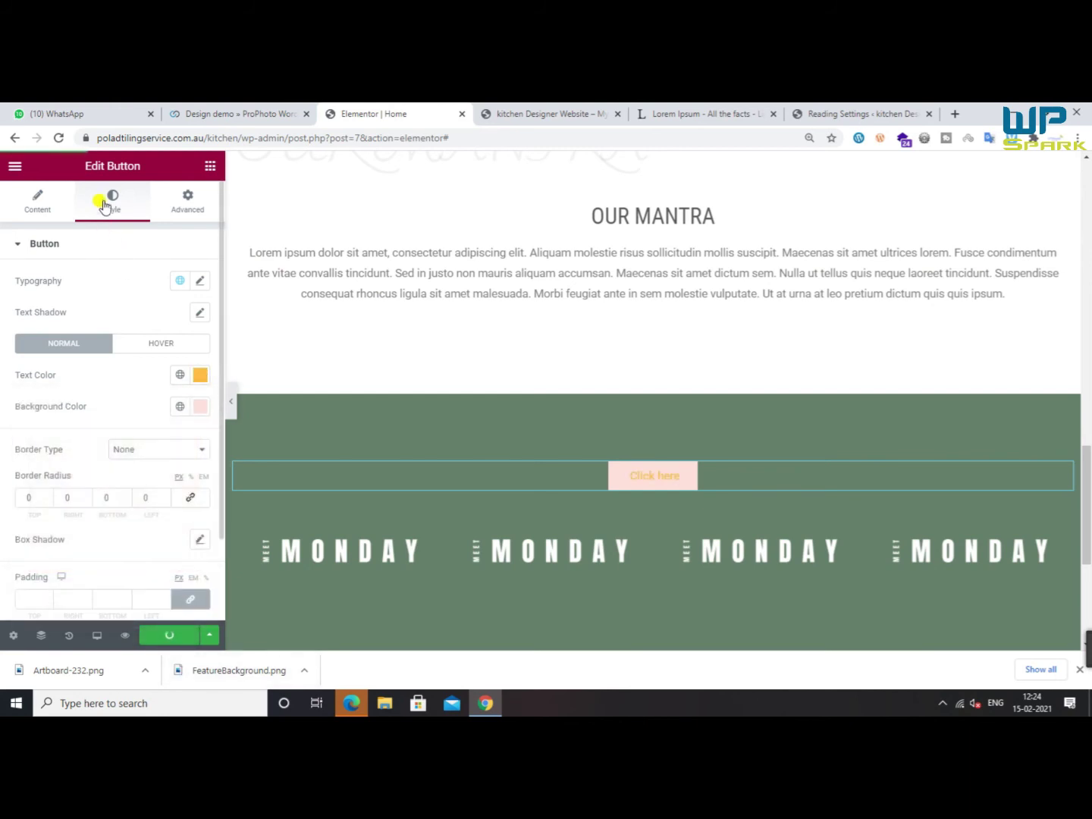
Copy the Featured In wording from the demo page's markup and use it as the button's text
{"action": "left_click", "coordinate": [235, 113]}
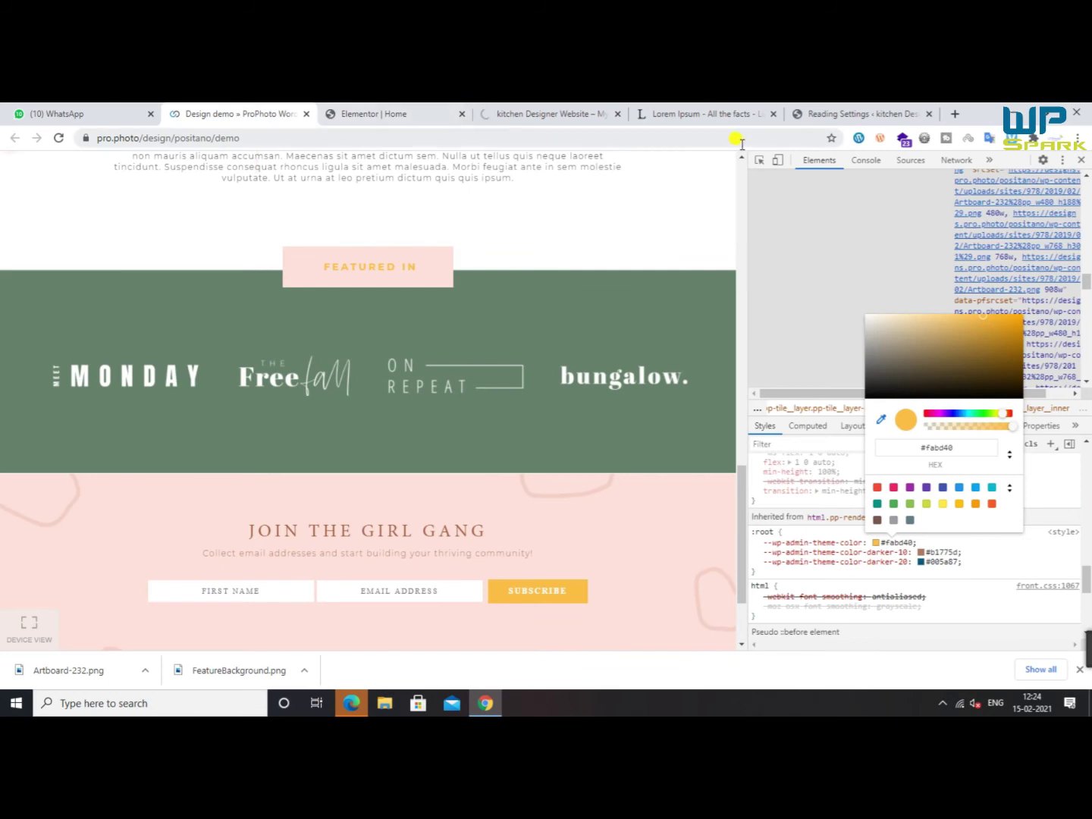
{"action": "left_click", "coordinate": [775, 161]}
{"action": "left_click", "coordinate": [780, 160]}
{"action": "left_click", "coordinate": [760, 160]}
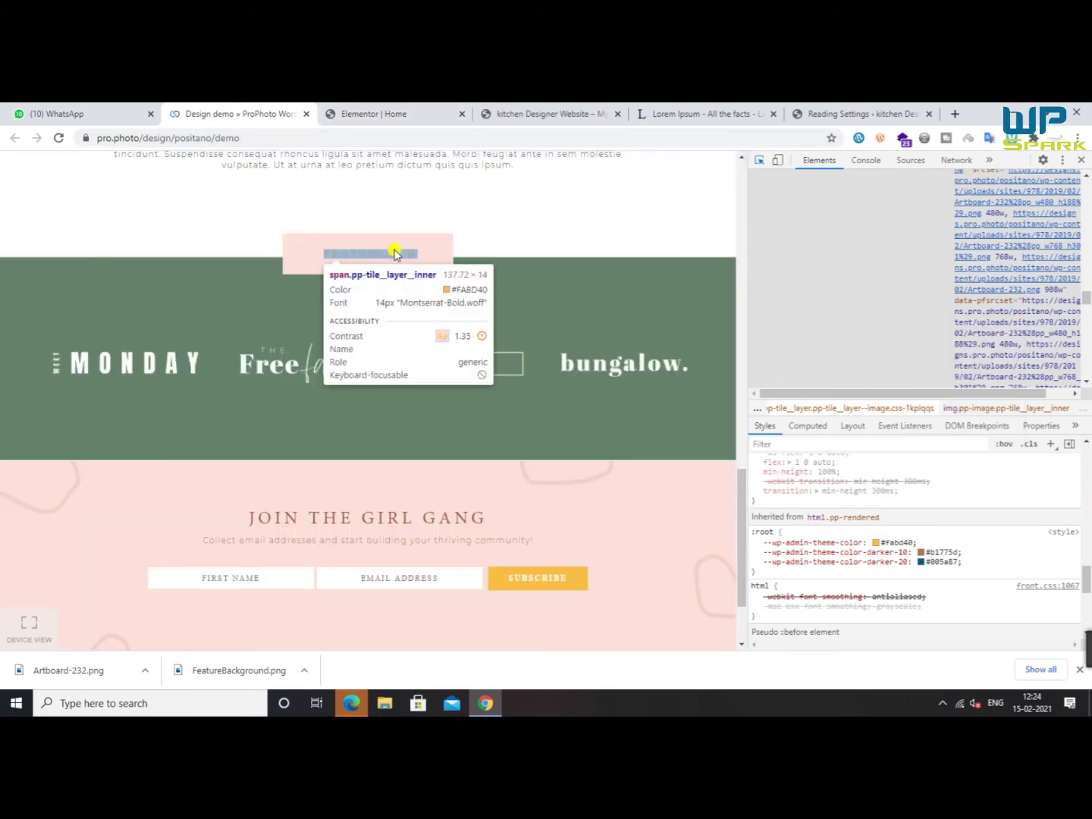
{"action": "left_click", "coordinate": [386, 252]}
{"action": "double_click", "coordinate": [1003, 283]}
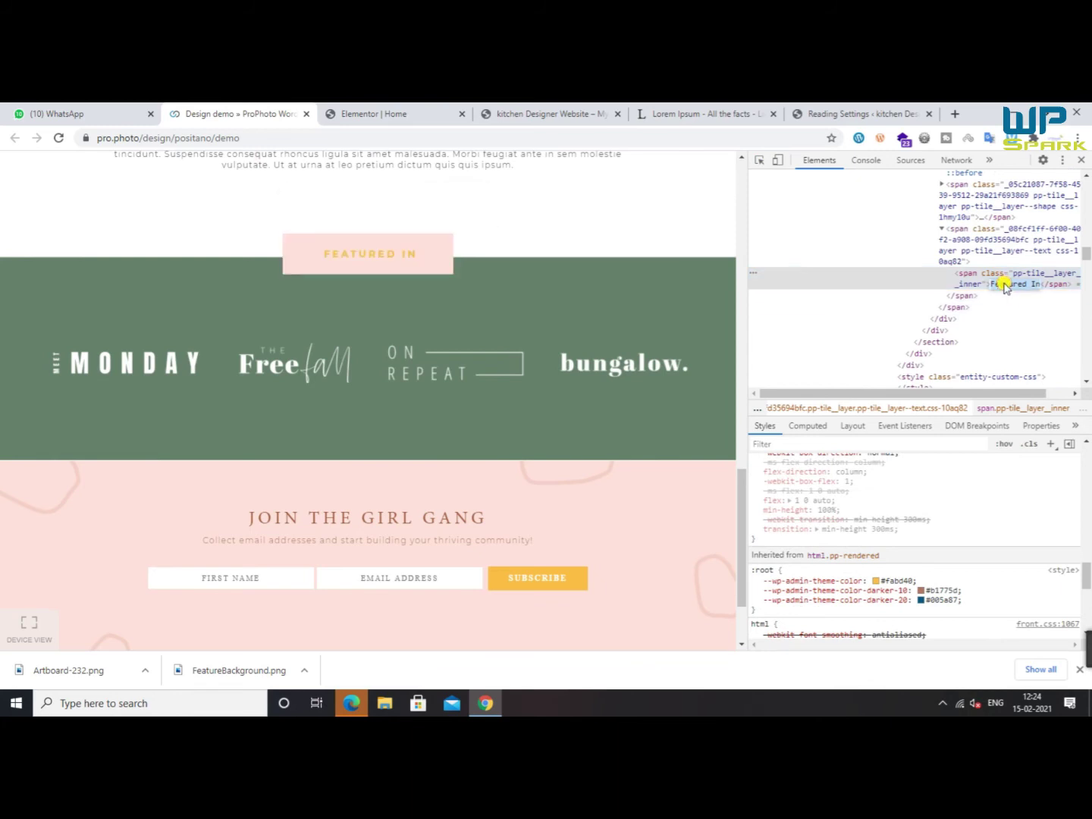
{"action": "left_click", "coordinate": [373, 109]}
{"action": "left_click", "coordinate": [37, 201]}
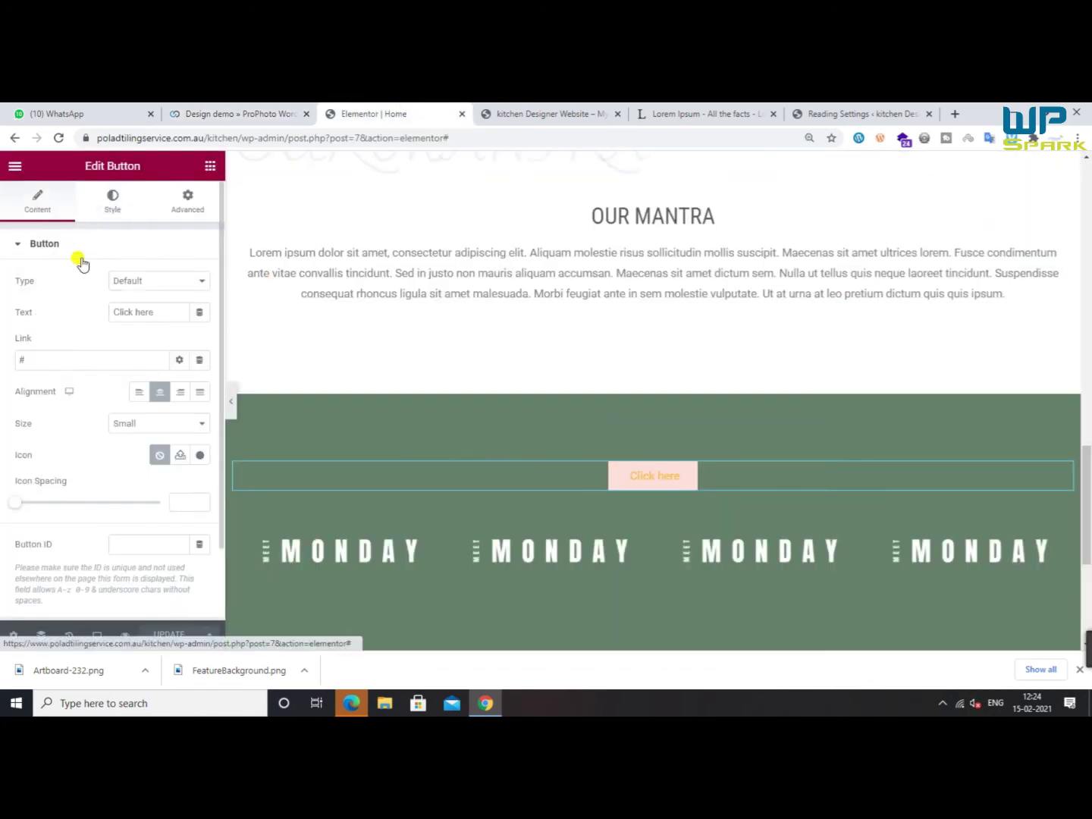
Set the Featured In button's text transform to Uppercase and update the page
{"action": "left_click", "coordinate": [113, 198]}
{"action": "scroll", "coordinate": [171, 329], "scroll_direction": "down", "scroll_amount": 1}
{"action": "left_click", "coordinate": [200, 206]}
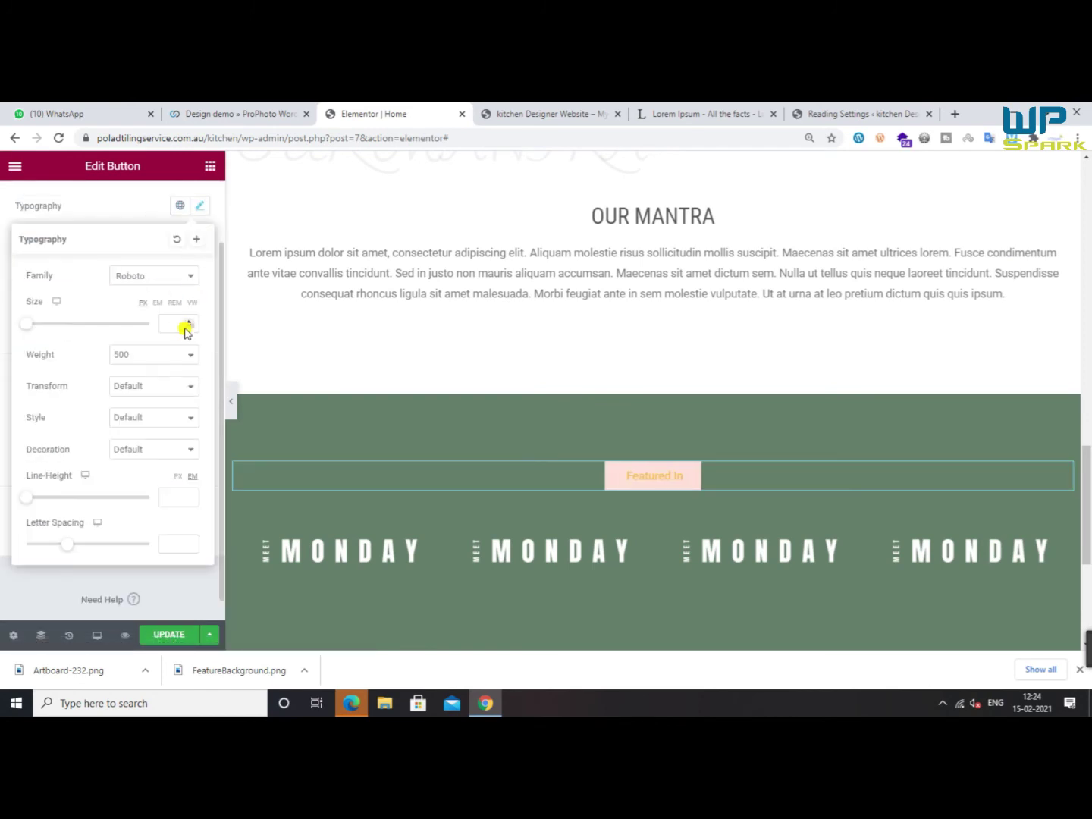
{"action": "left_click", "coordinate": [152, 387]}
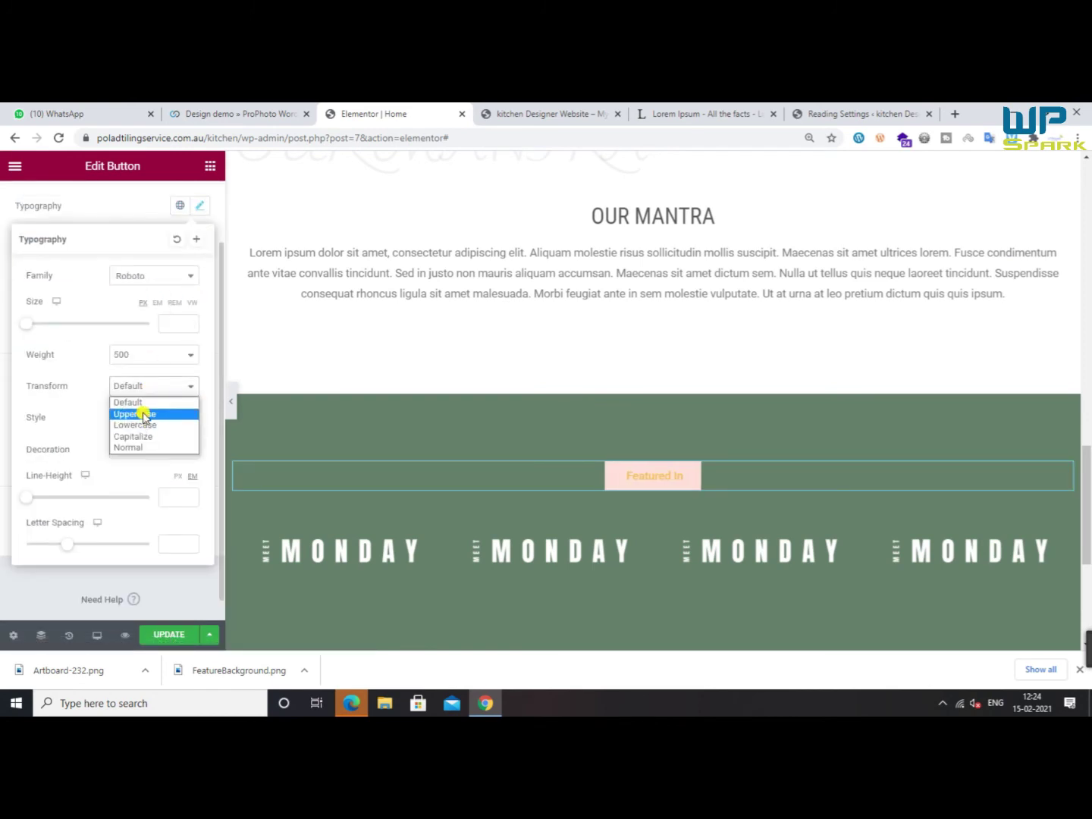
{"action": "left_click", "coordinate": [144, 415]}
{"action": "left_click", "coordinate": [174, 638]}
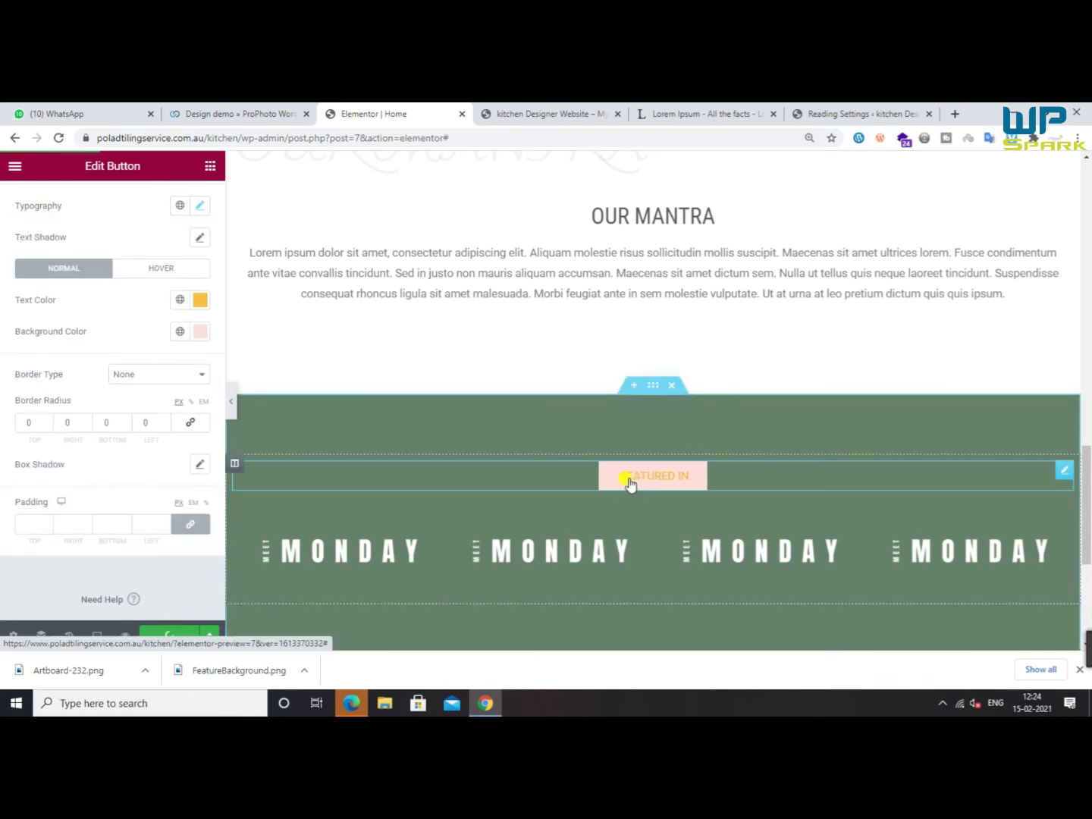
Enlarge the Featured In button's font size to about 25 px and update the page
{"action": "left_click", "coordinate": [198, 206]}
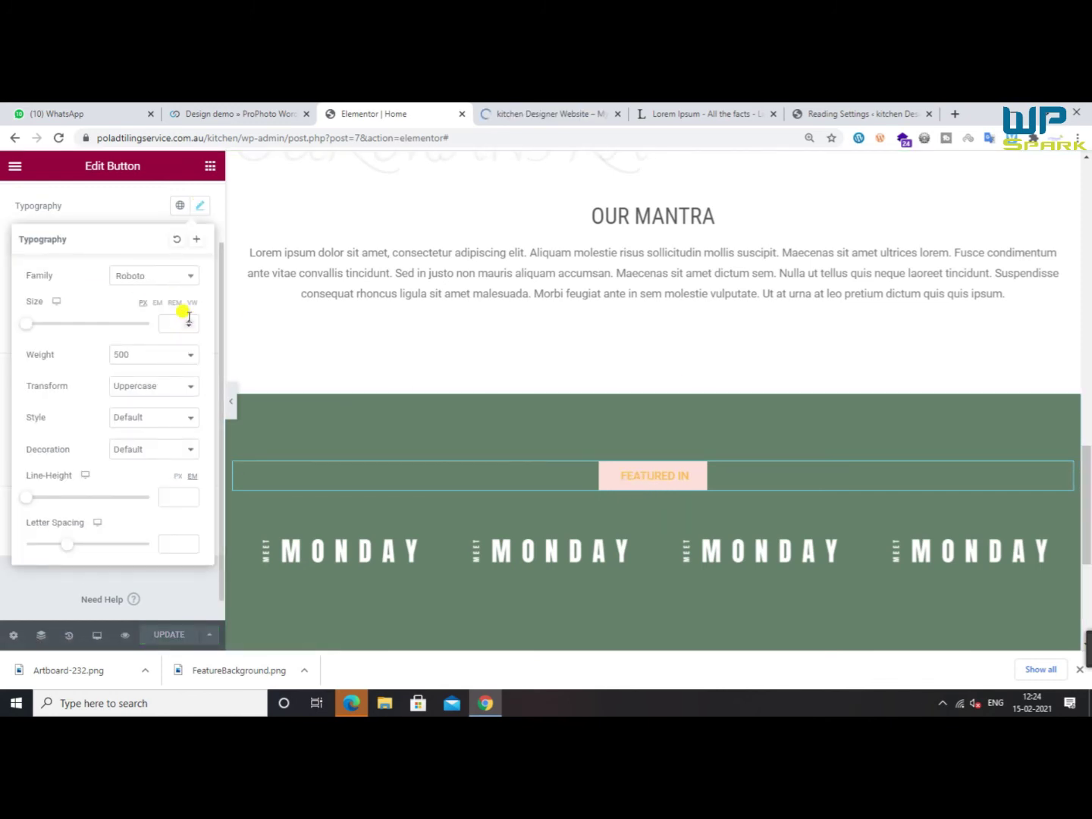
{"action": "left_click", "coordinate": [188, 322]}
{"action": "type", "text": "4"}
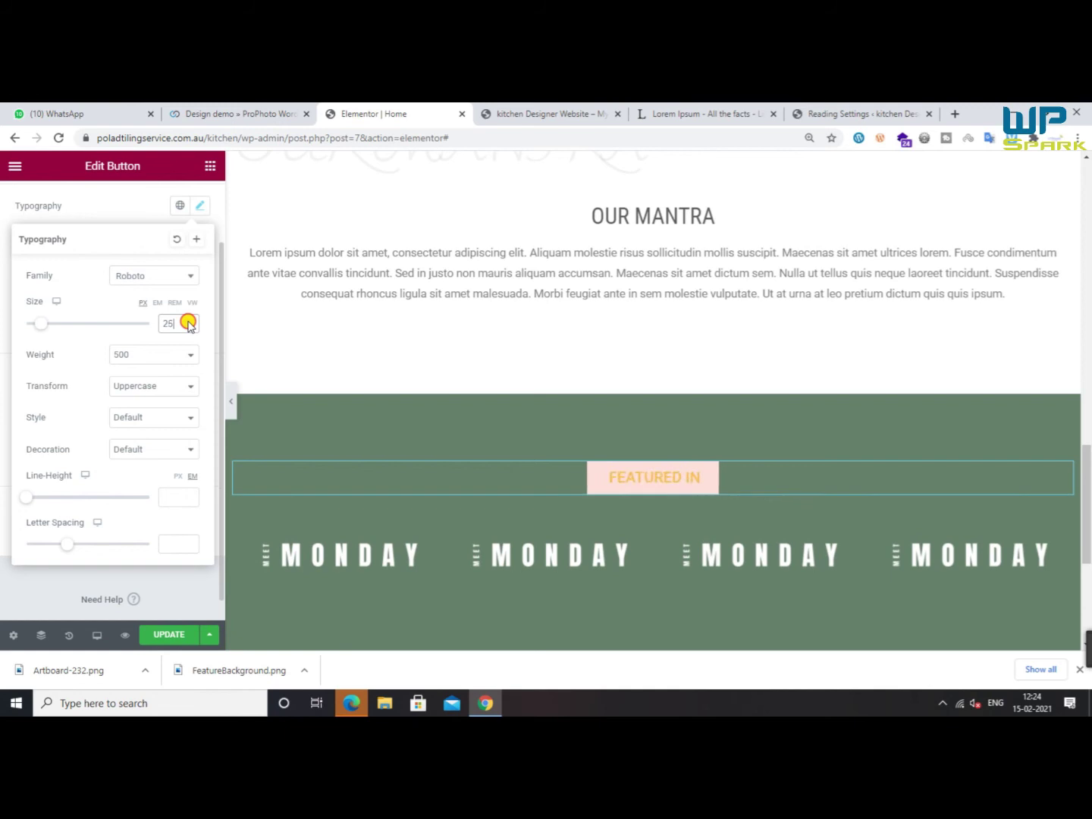
{"action": "left_click", "coordinate": [189, 626]}
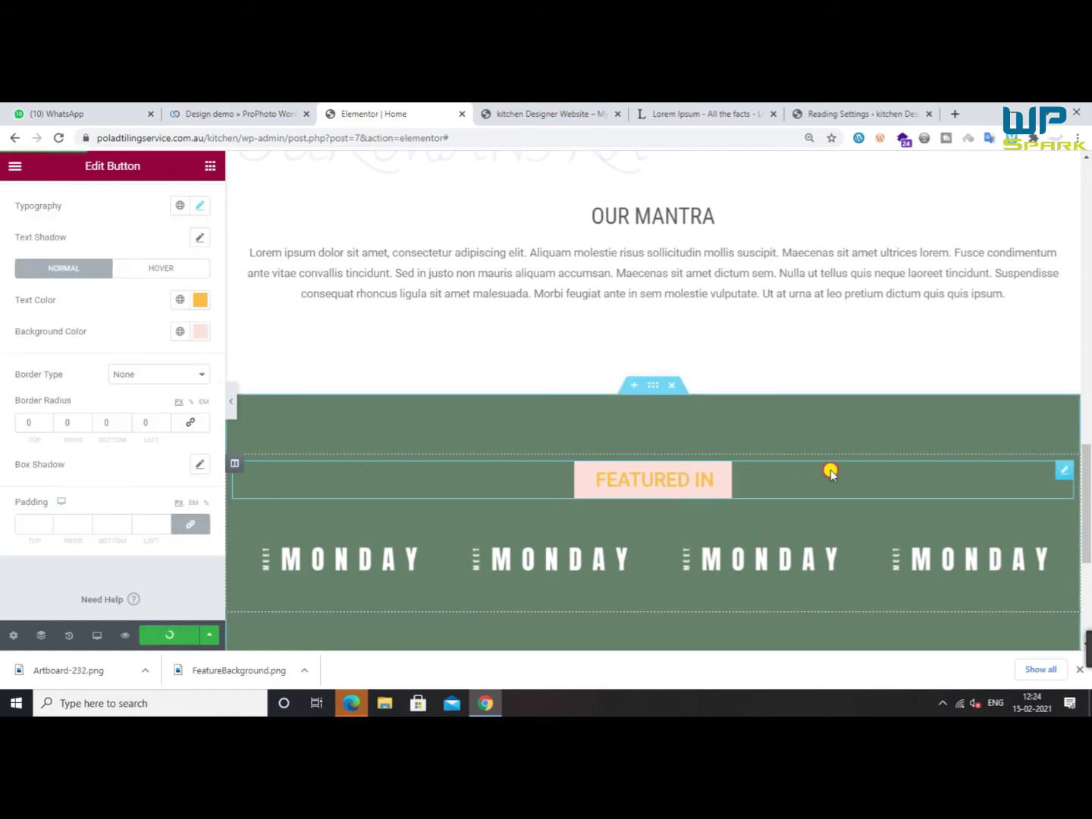
{"action": "scroll", "coordinate": [151, 339], "scroll_direction": "up", "scroll_amount": 2}
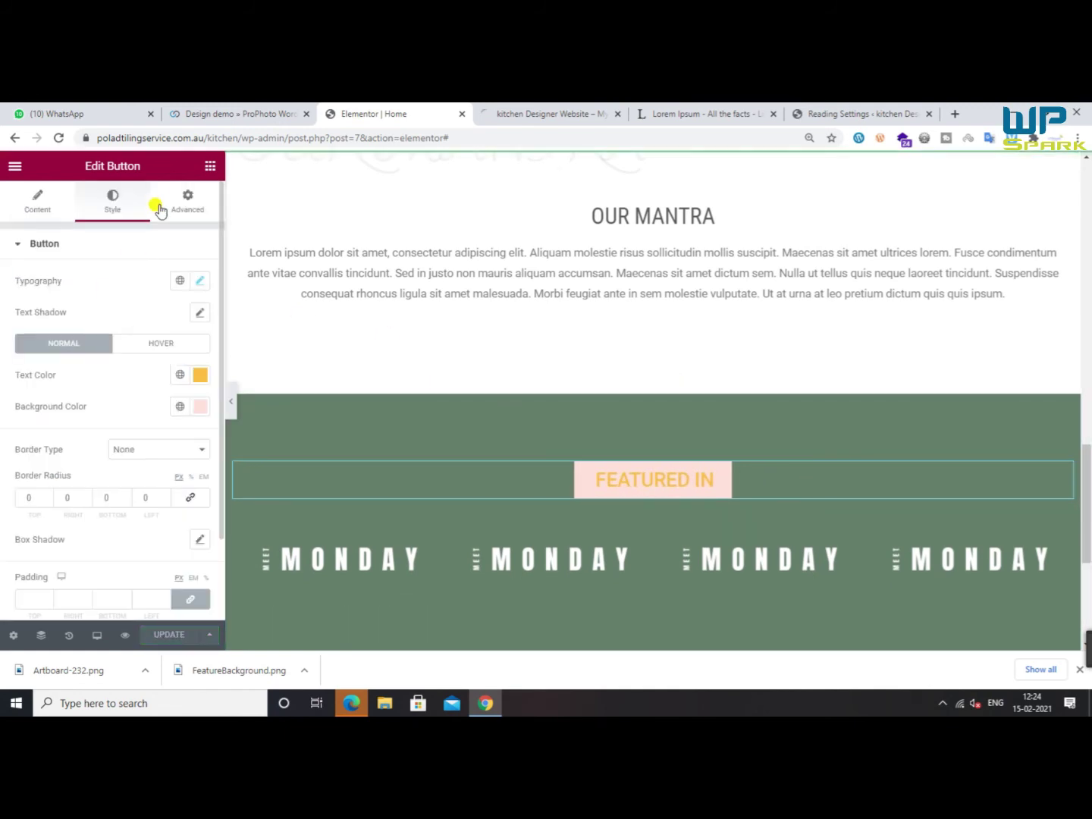
Unlink the Featured In button's margins, set its top margin to -120 px, preview the layout and update the page
{"action": "left_click", "coordinate": [166, 201]}
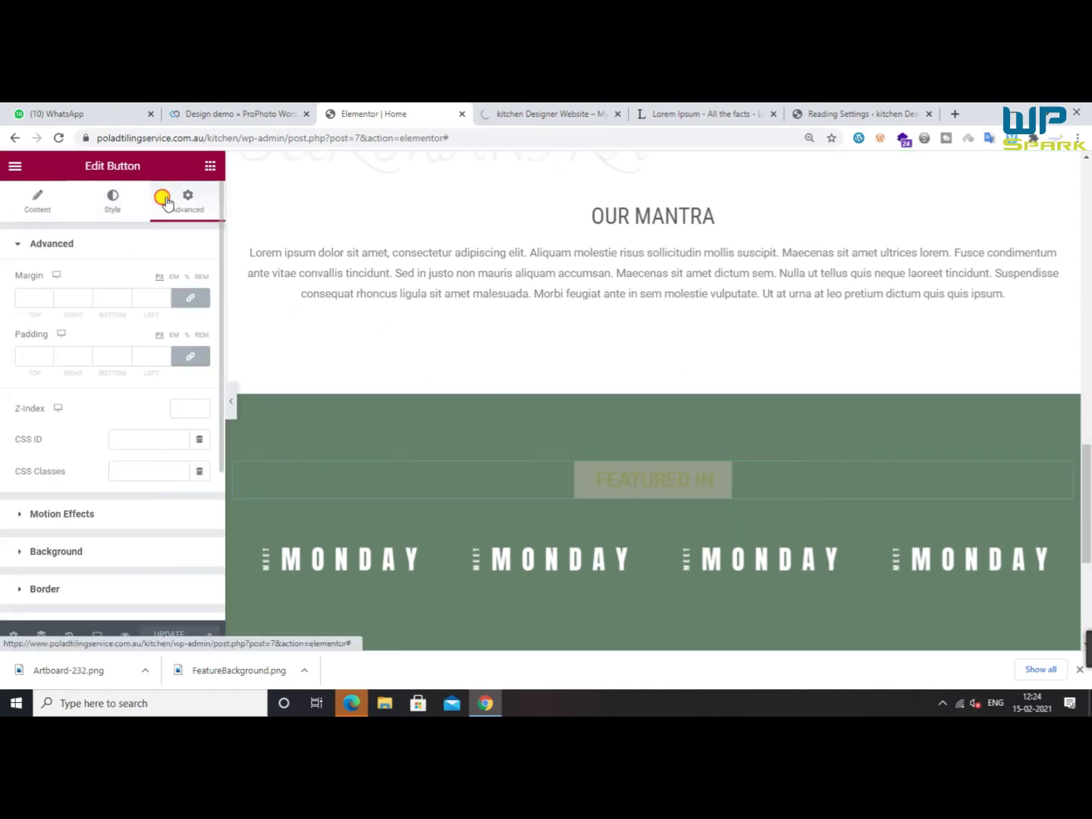
{"action": "left_click", "coordinate": [194, 303]}
{"action": "left_click", "coordinate": [46, 302]}
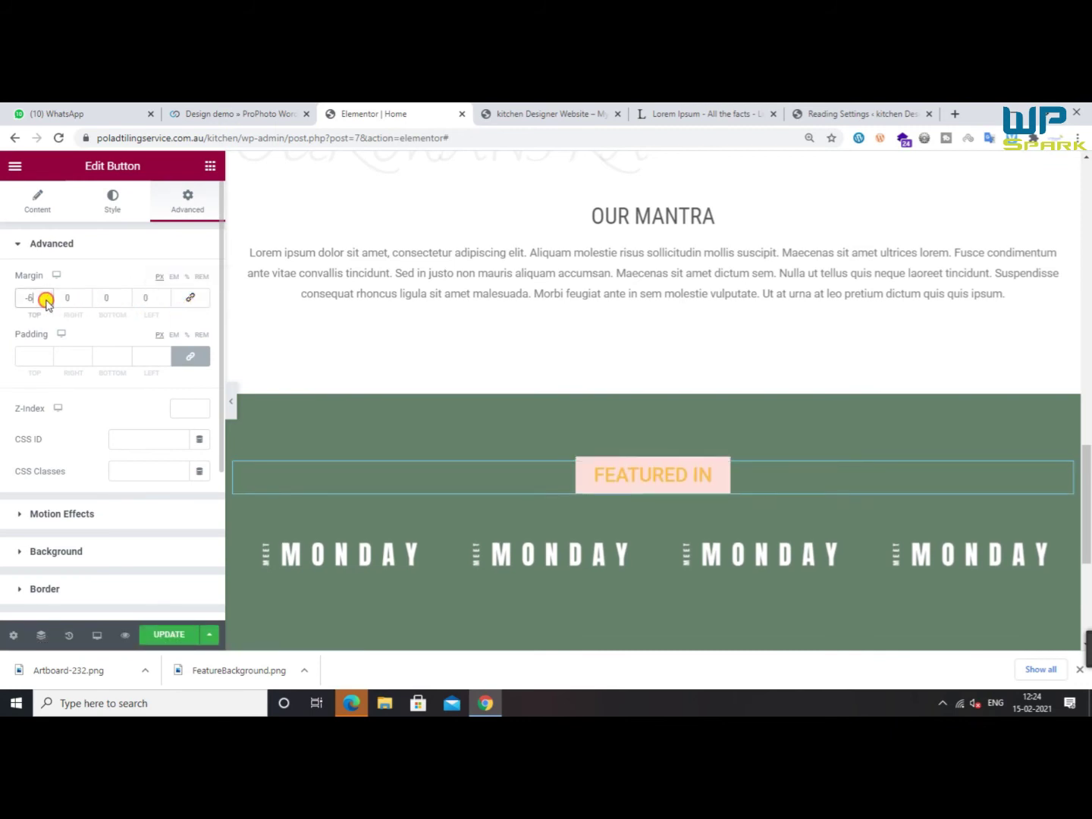
{"action": "left_click_drag", "start_coordinate": [46, 302], "coordinate": [46, 303]}
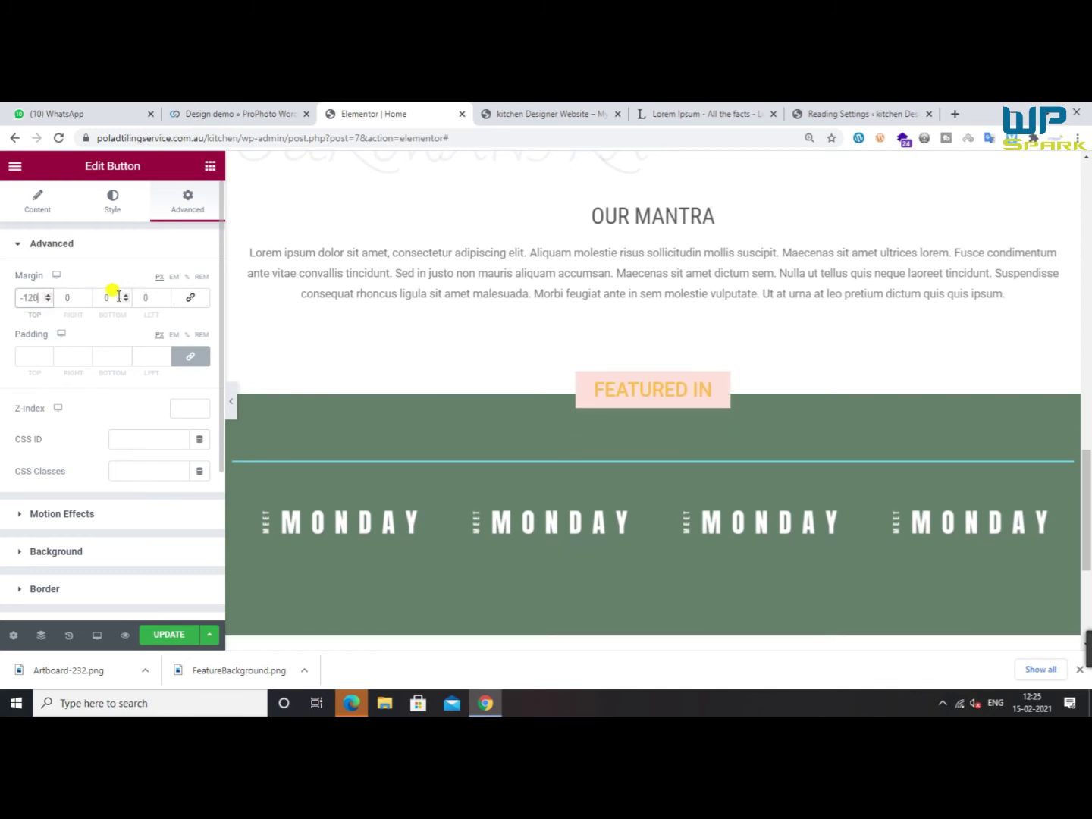
{"action": "left_click", "coordinate": [234, 400]}
{"action": "left_click", "coordinate": [5, 399]}
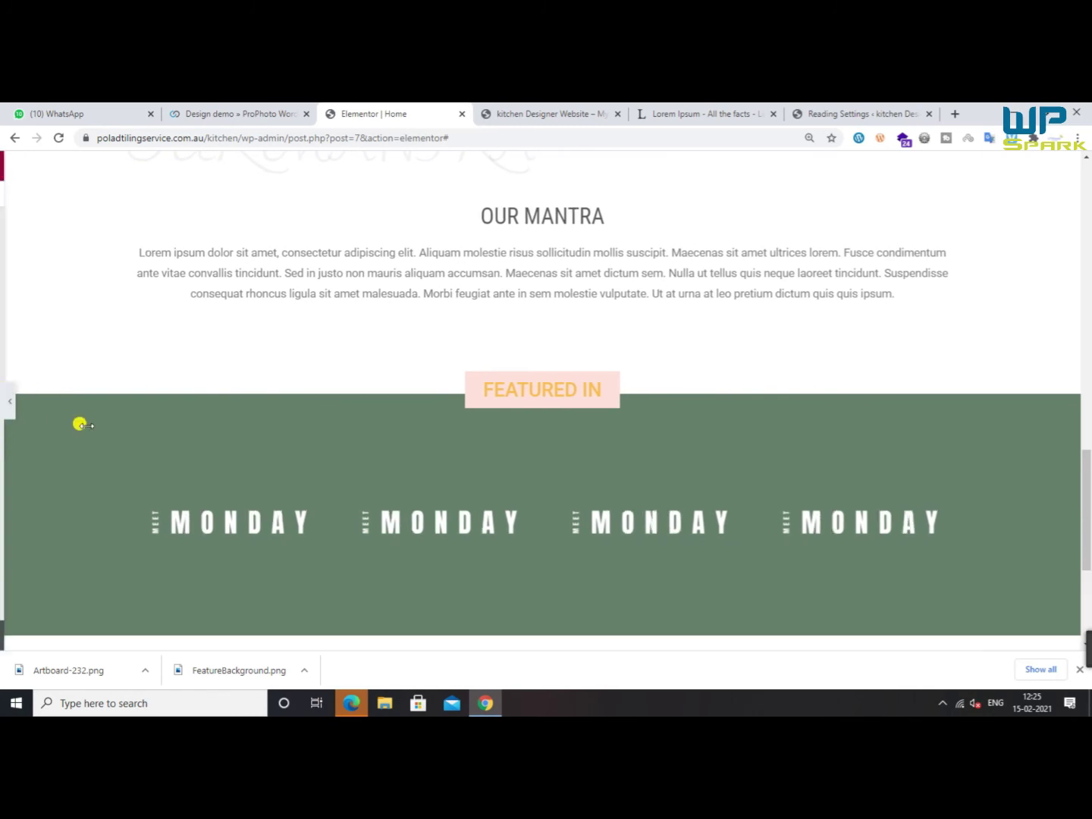
{"action": "left_click", "coordinate": [165, 634]}
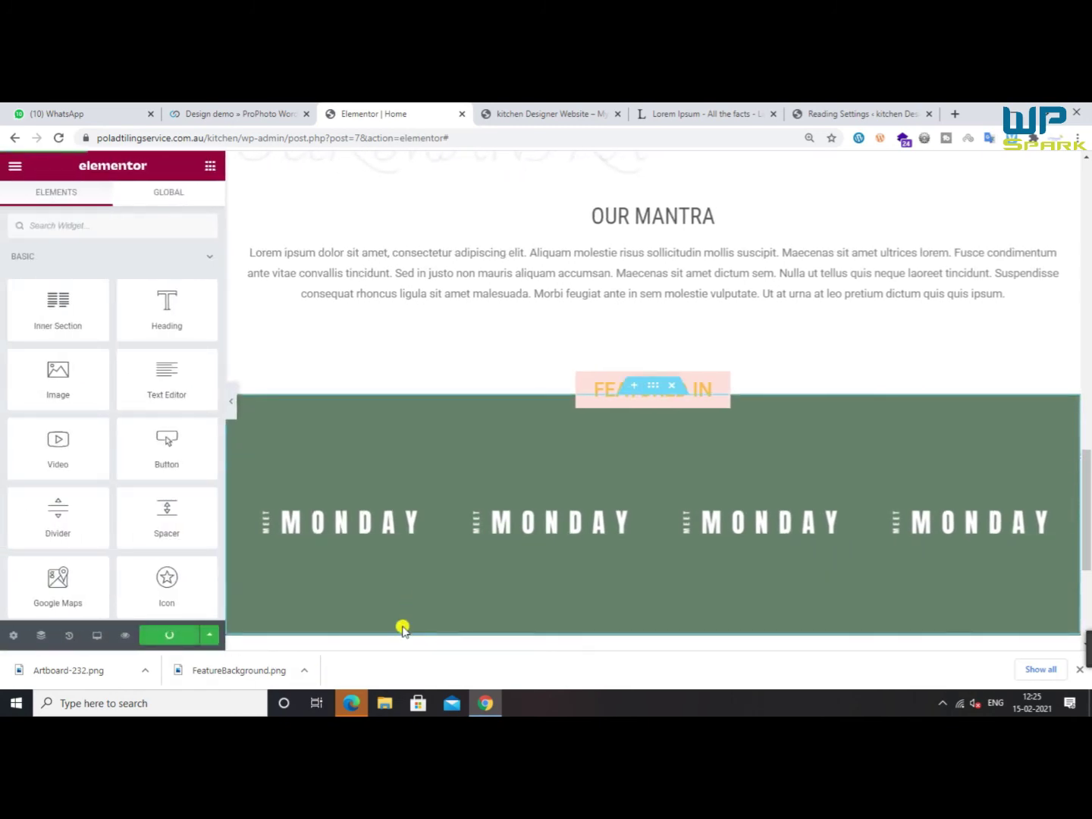
Close the developer tools on the demo page and examine its Join The Girl Gang sign-up section and footer
{"action": "left_click", "coordinate": [350, 704]}
{"action": "left_click", "coordinate": [349, 704]}
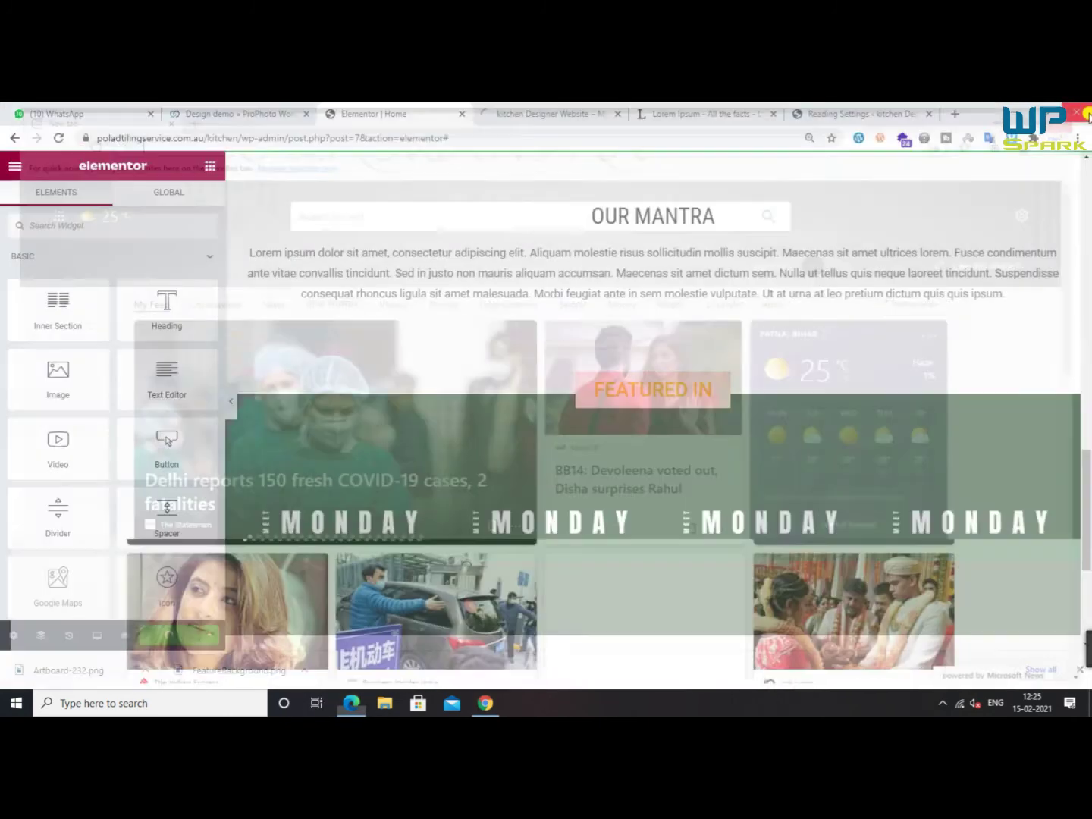
{"action": "scroll", "coordinate": [578, 434], "scroll_direction": "up", "scroll_amount": 2}
{"action": "scroll", "coordinate": [577, 433], "scroll_direction": "down", "scroll_amount": 2}
{"action": "left_click", "coordinate": [251, 114]}
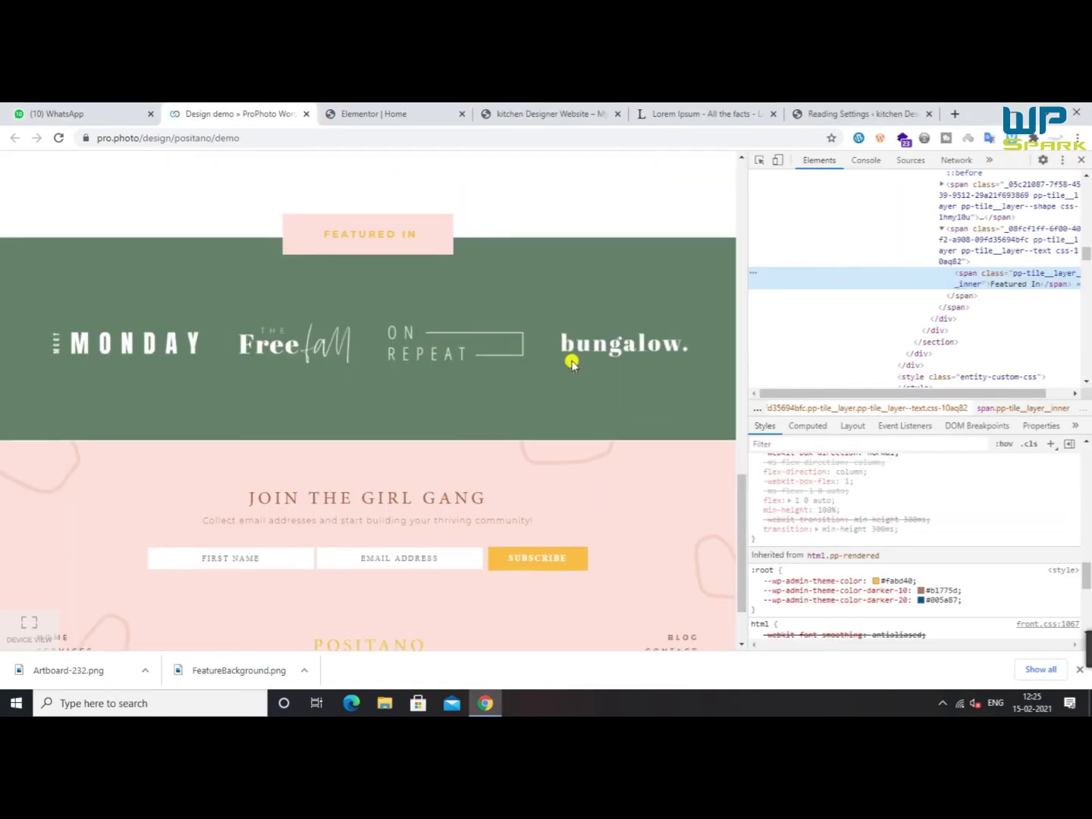
{"action": "scroll", "coordinate": [578, 425], "scroll_direction": "down", "scroll_amount": 2}
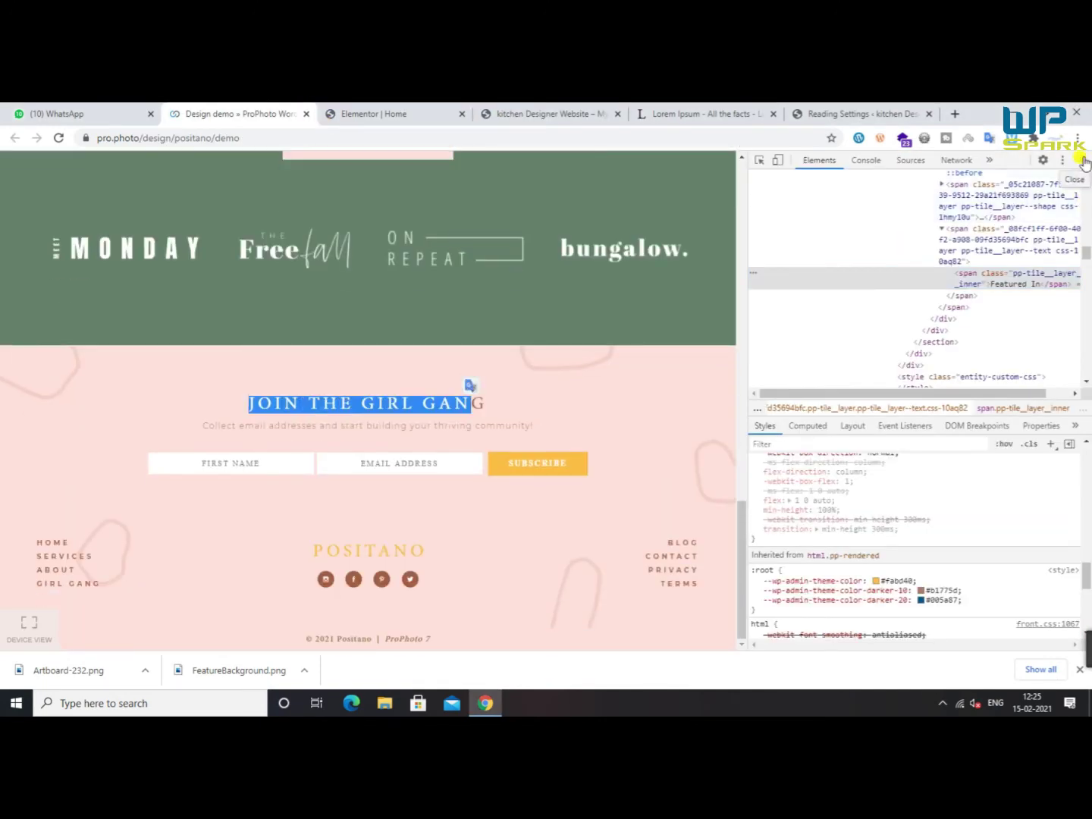
{"action": "left_click", "coordinate": [1082, 160]}
{"action": "scroll", "coordinate": [551, 507], "scroll_direction": "down", "scroll_amount": 2}
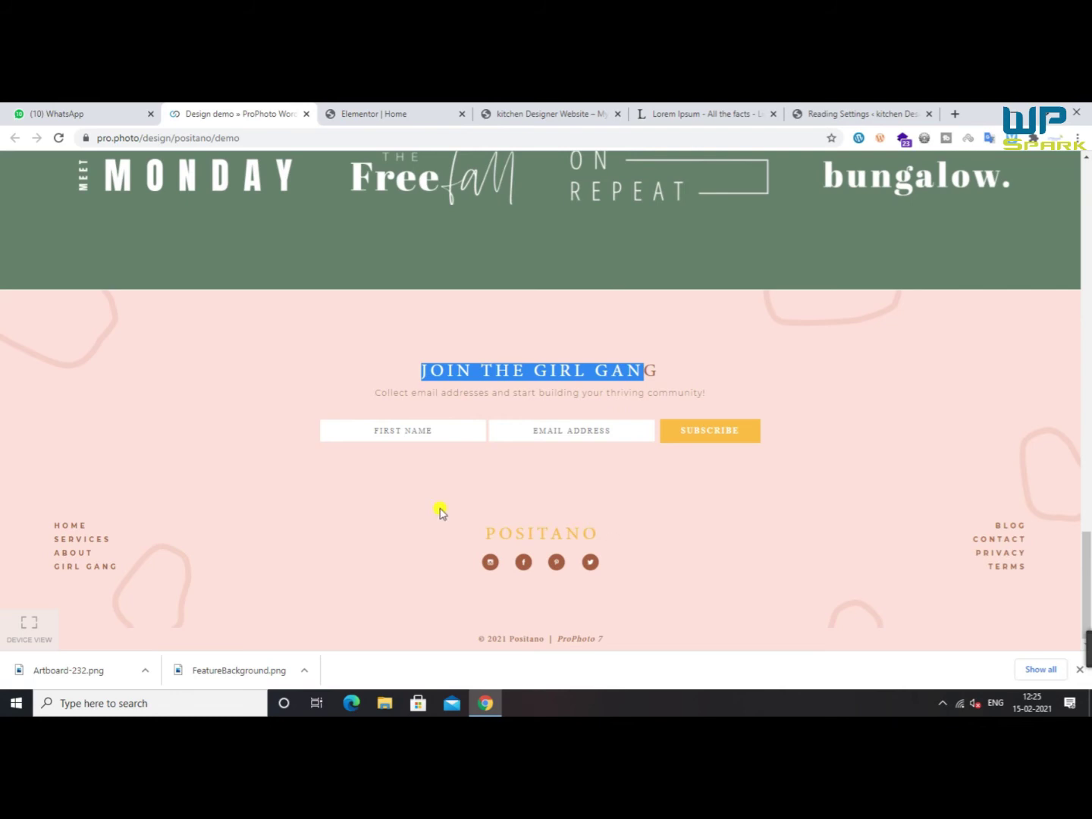
Reload the kitchen Designer Website preview and review the home page from the banner down through the services
{"action": "left_click", "coordinate": [373, 112]}
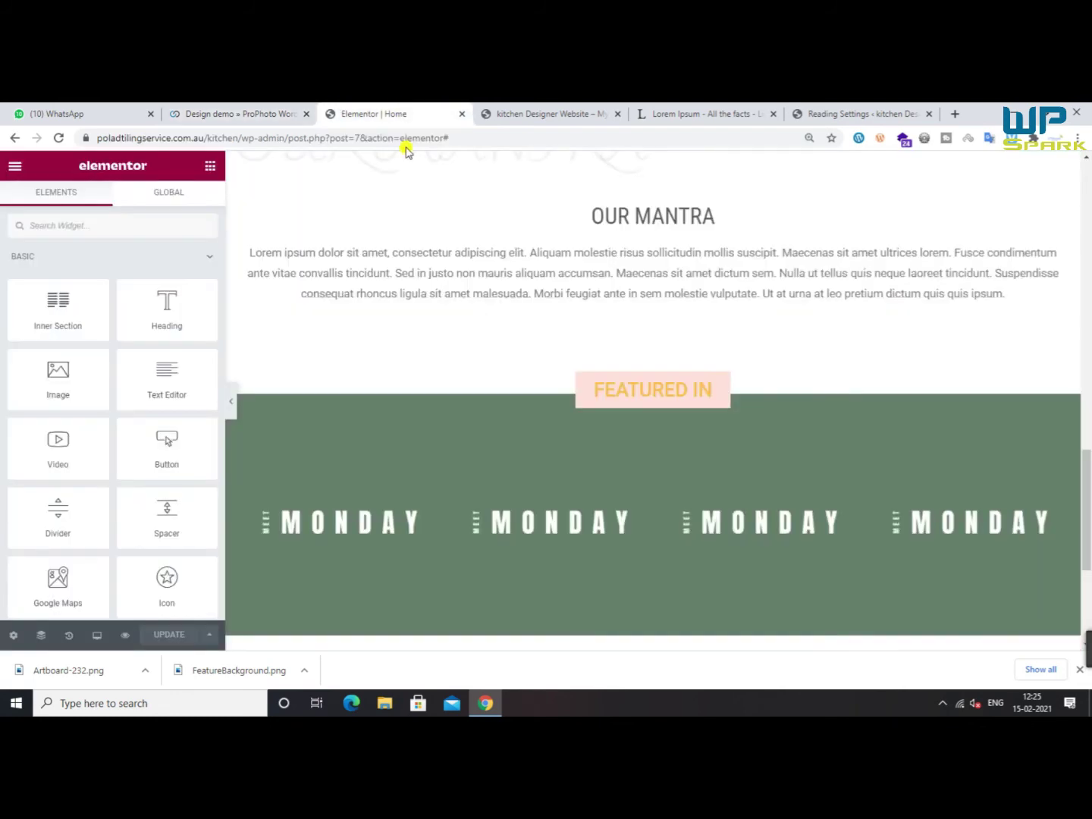
{"action": "scroll", "coordinate": [451, 341], "scroll_direction": "up", "scroll_amount": 10}
{"action": "left_click", "coordinate": [563, 110]}
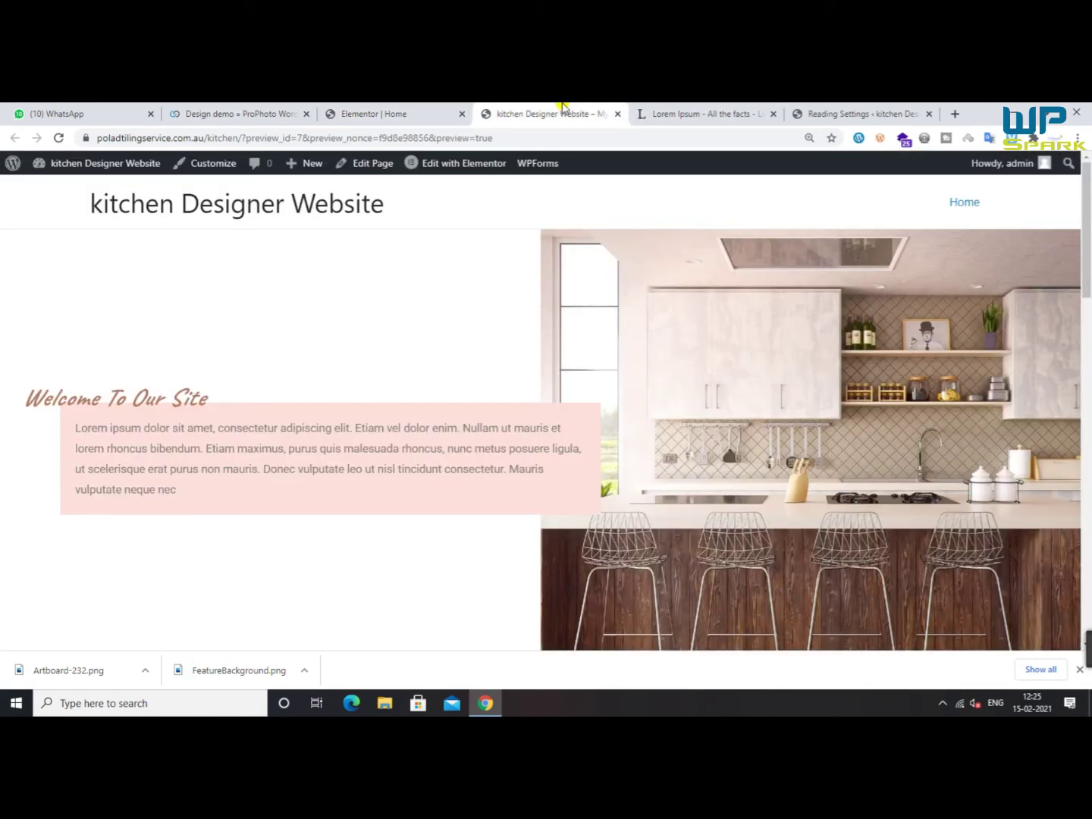
{"action": "left_click", "coordinate": [60, 139]}
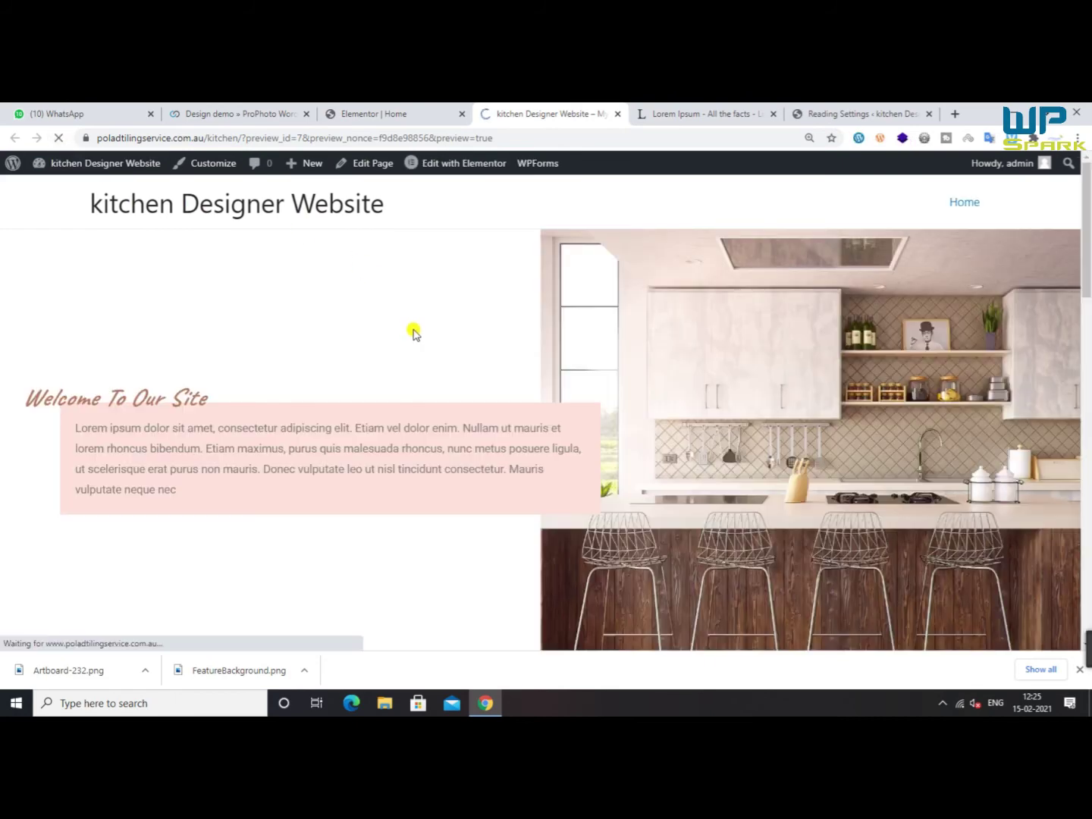
{"action": "scroll", "coordinate": [414, 329], "scroll_direction": "down", "scroll_amount": 4}
{"action": "scroll", "coordinate": [409, 420], "scroll_direction": "down", "scroll_amount": 8}
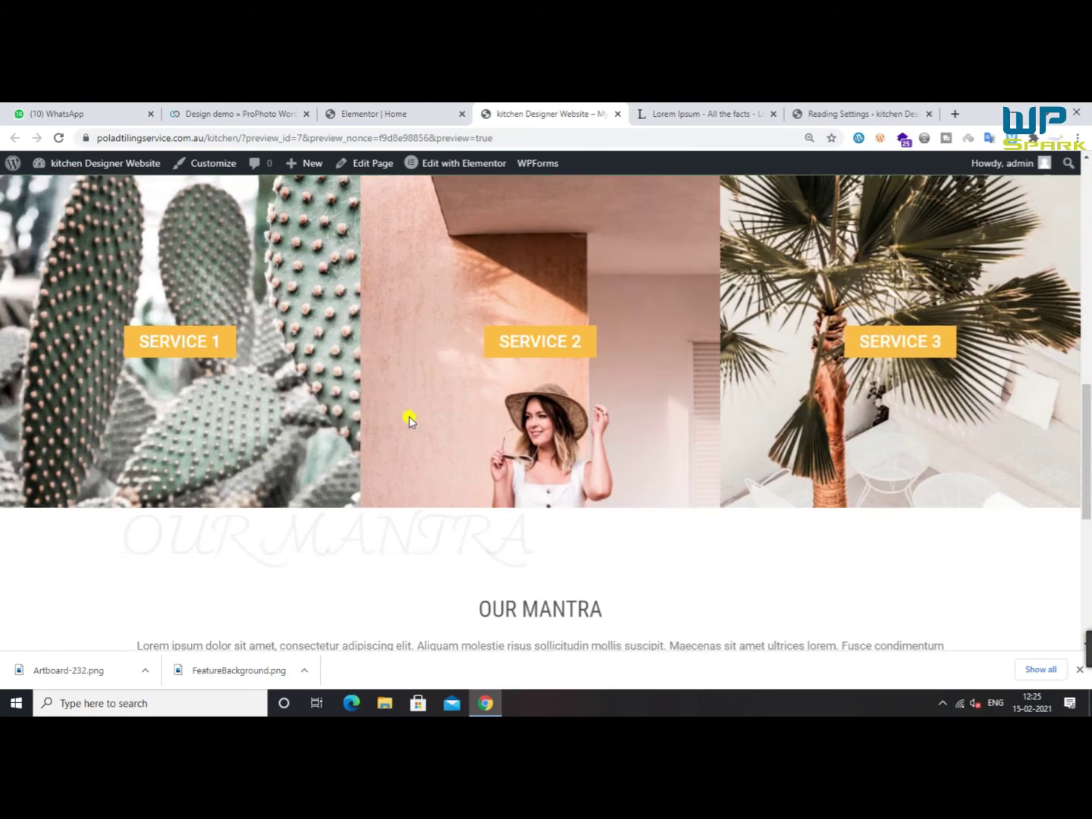
Review the homepage preview from the welcome section down to the Join the Girl Gang form
{"action": "scroll", "coordinate": [391, 523], "scroll_direction": "up", "scroll_amount": 6}
{"action": "scroll", "coordinate": [392, 525], "scroll_direction": "up", "scroll_amount": 5}
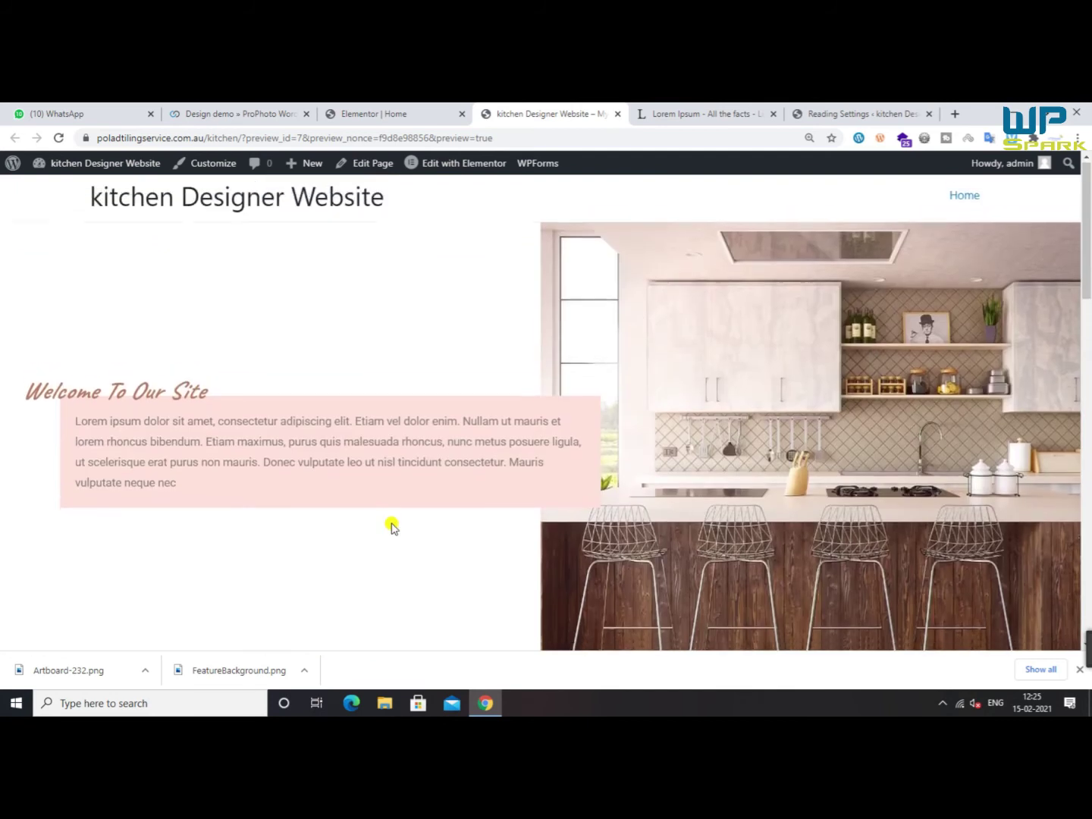
{"action": "left_click", "coordinate": [398, 114]}
{"action": "scroll", "coordinate": [535, 406], "scroll_direction": "up", "scroll_amount": 2}
{"action": "scroll", "coordinate": [535, 406], "scroll_direction": "up", "scroll_amount": 5}
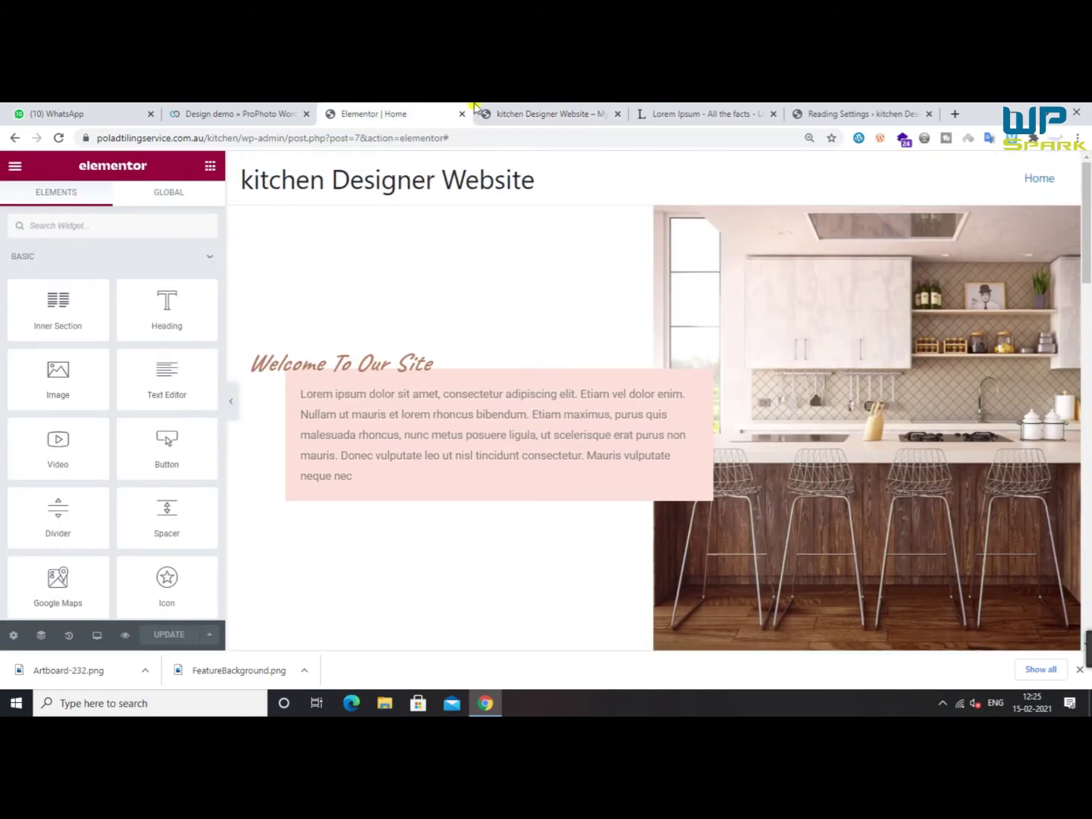
{"action": "key", "text": "ctrl+Tab"}
{"action": "scroll", "coordinate": [512, 273], "scroll_direction": "down", "scroll_amount": 4}
{"action": "scroll", "coordinate": [472, 334], "scroll_direction": "up", "scroll_amount": 3}
{"action": "scroll", "coordinate": [524, 452], "scroll_direction": "up", "scroll_amount": 2}
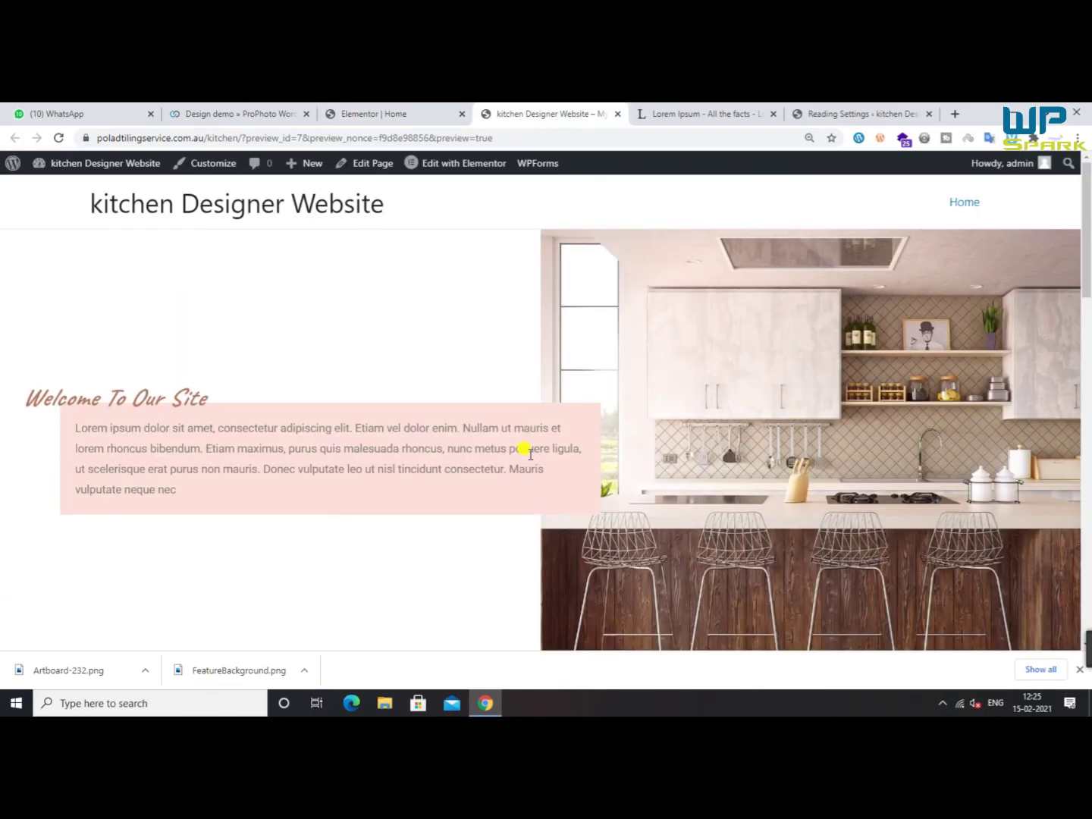
{"action": "scroll", "coordinate": [464, 577], "scroll_direction": "down", "scroll_amount": 10}
{"action": "scroll", "coordinate": [463, 584], "scroll_direction": "up", "scroll_amount": 5}
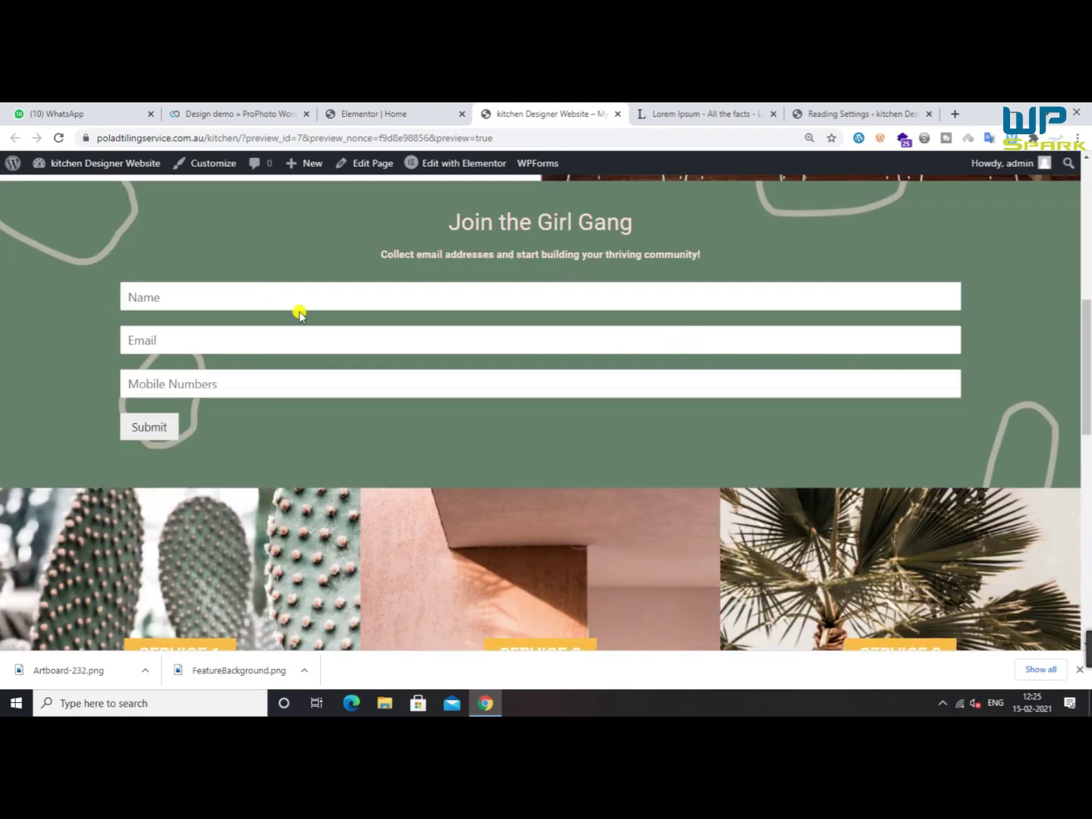
Inspect the Submit button of the Join the Girl Gang form in the browser's developer tools
{"action": "left_click", "coordinate": [265, 304]}
{"action": "left_click", "coordinate": [268, 349]}
{"action": "left_click", "coordinate": [123, 373]}
{"action": "right_click", "coordinate": [143, 432]}
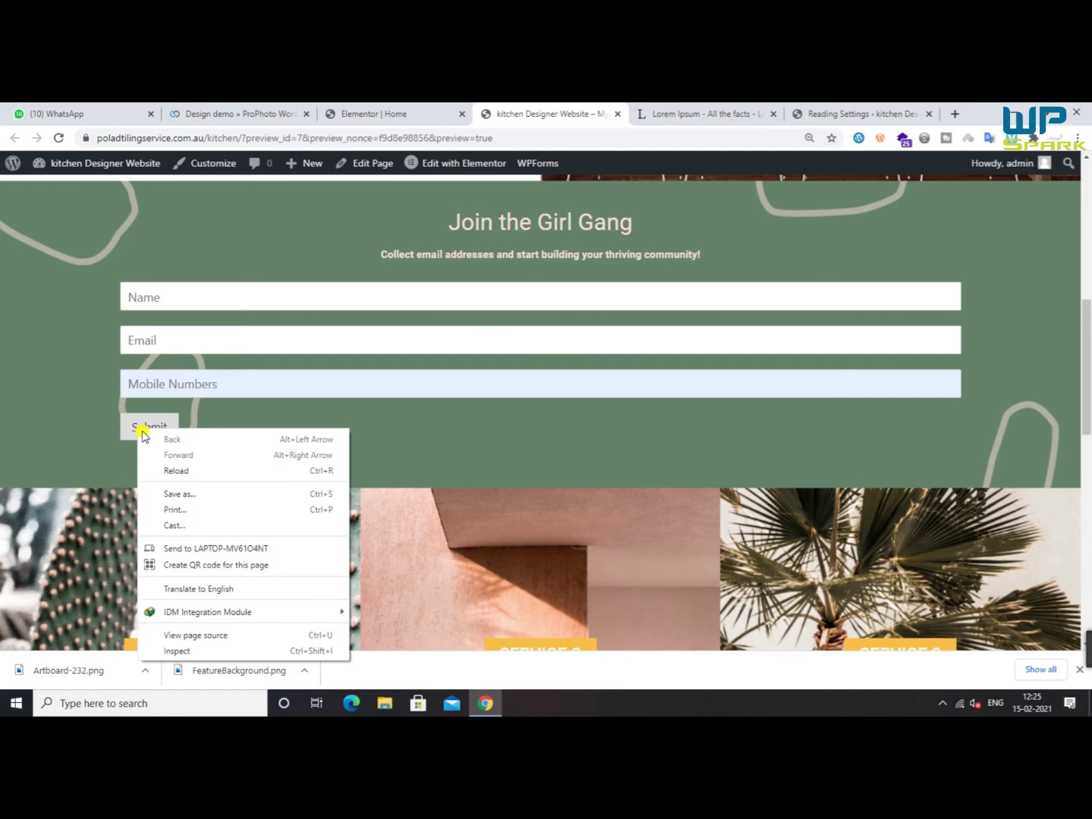
{"action": "left_click", "coordinate": [173, 652]}
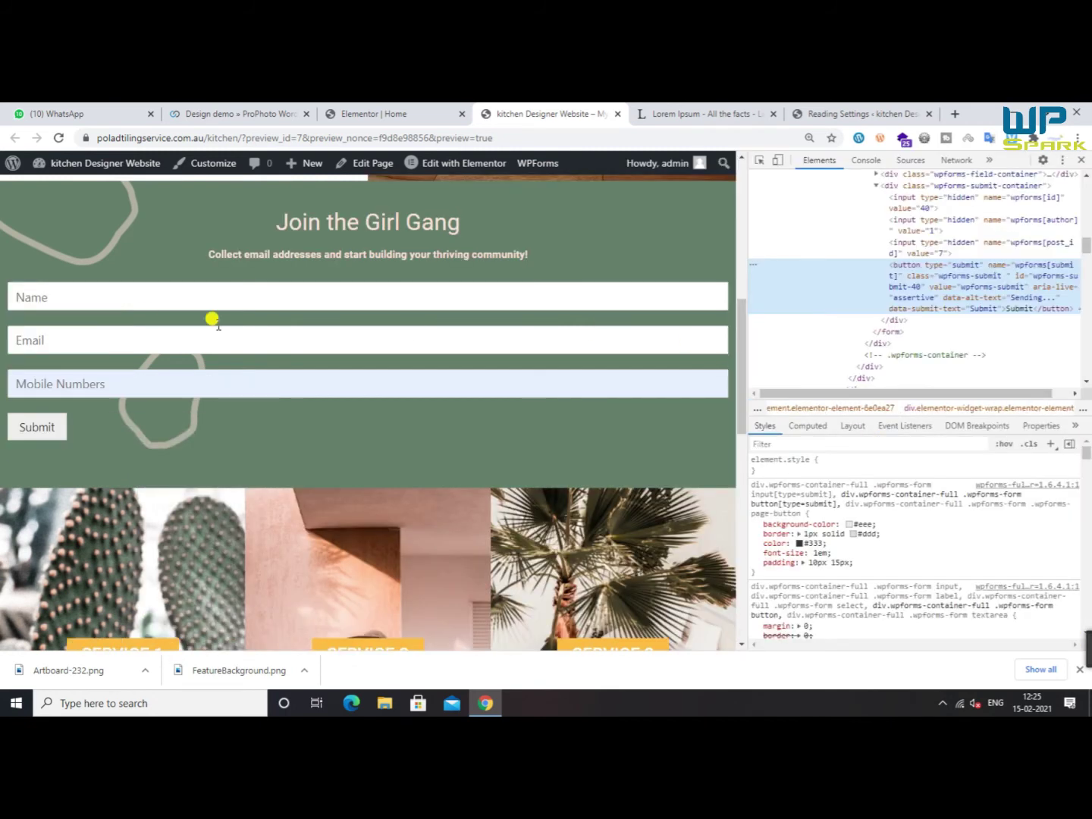
{"action": "left_click", "coordinate": [758, 161]}
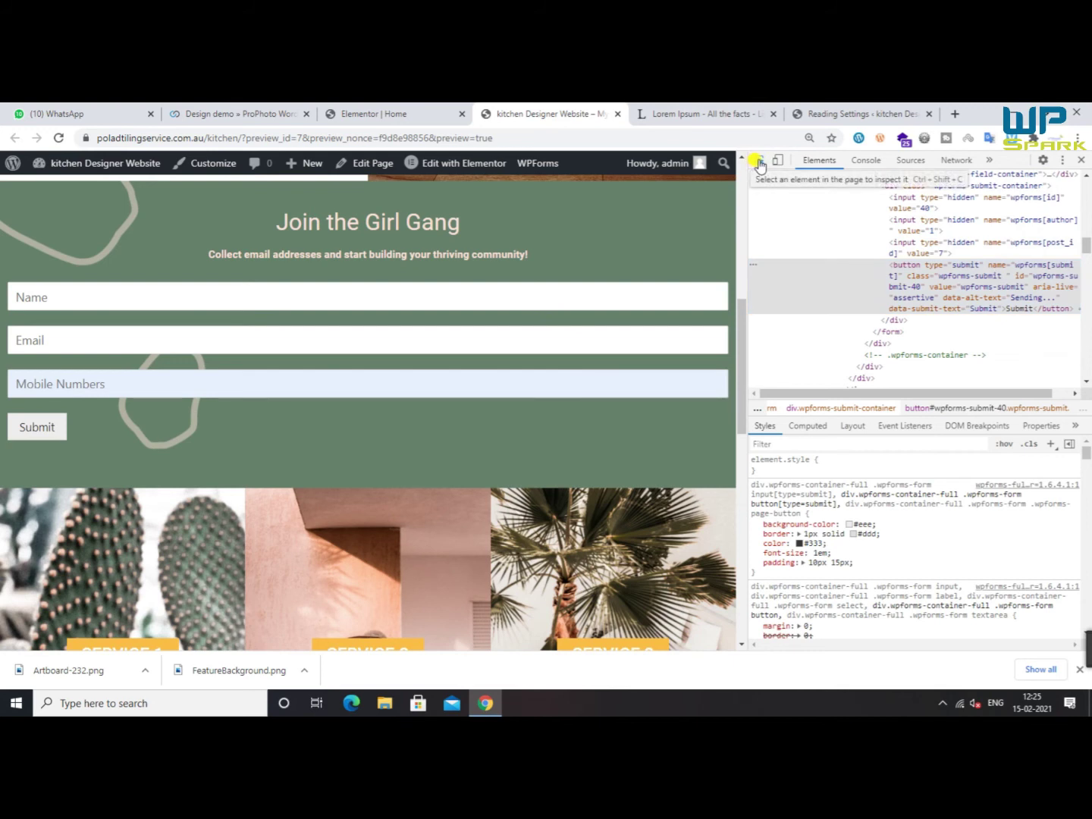
{"action": "left_click", "coordinate": [8, 435]}
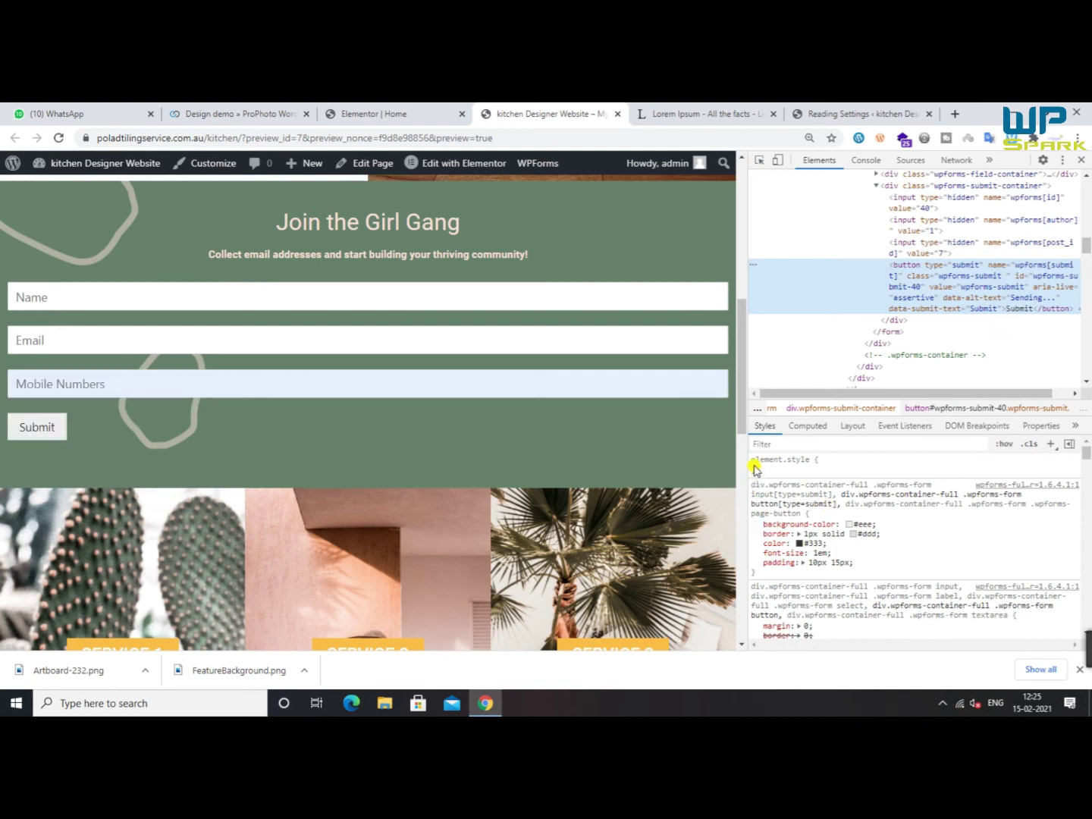
Set the Submit button's background colour to #fabd40 and its text colour to #fff by sampling the Service 3 label
{"action": "left_click", "coordinate": [849, 525]}
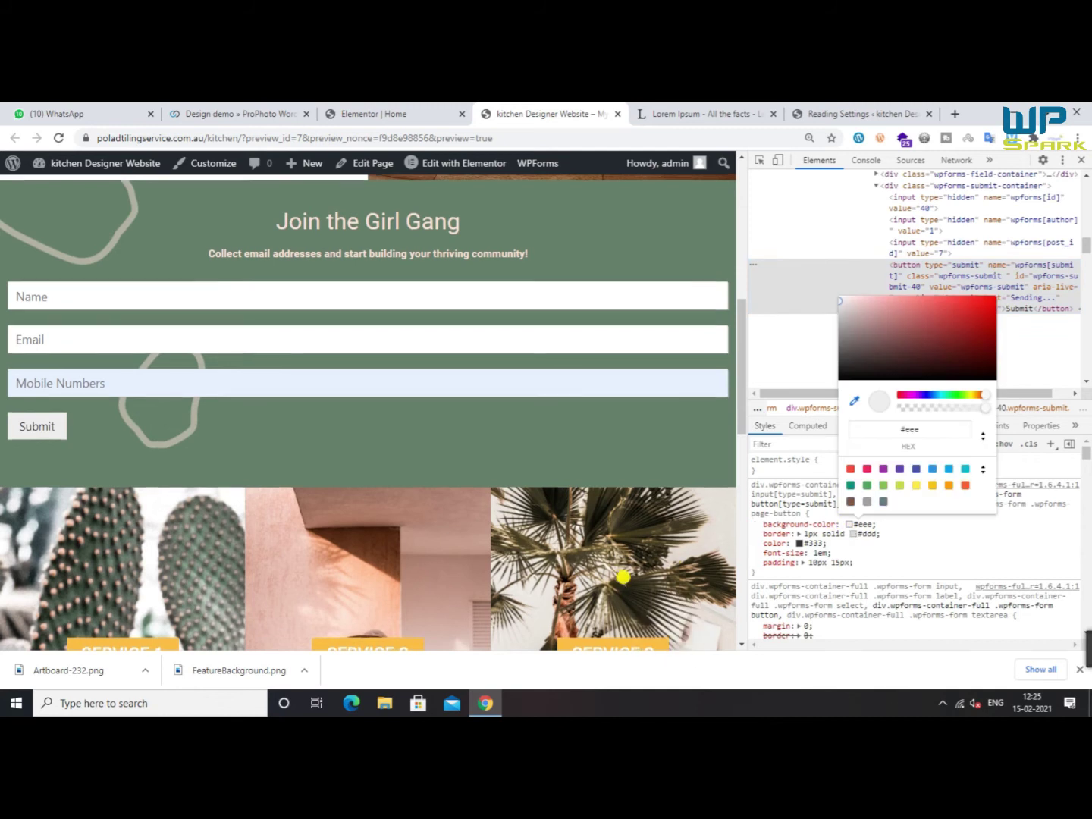
{"action": "scroll", "coordinate": [611, 570], "scroll_direction": "down", "scroll_amount": 1}
{"action": "left_click", "coordinate": [620, 578]}
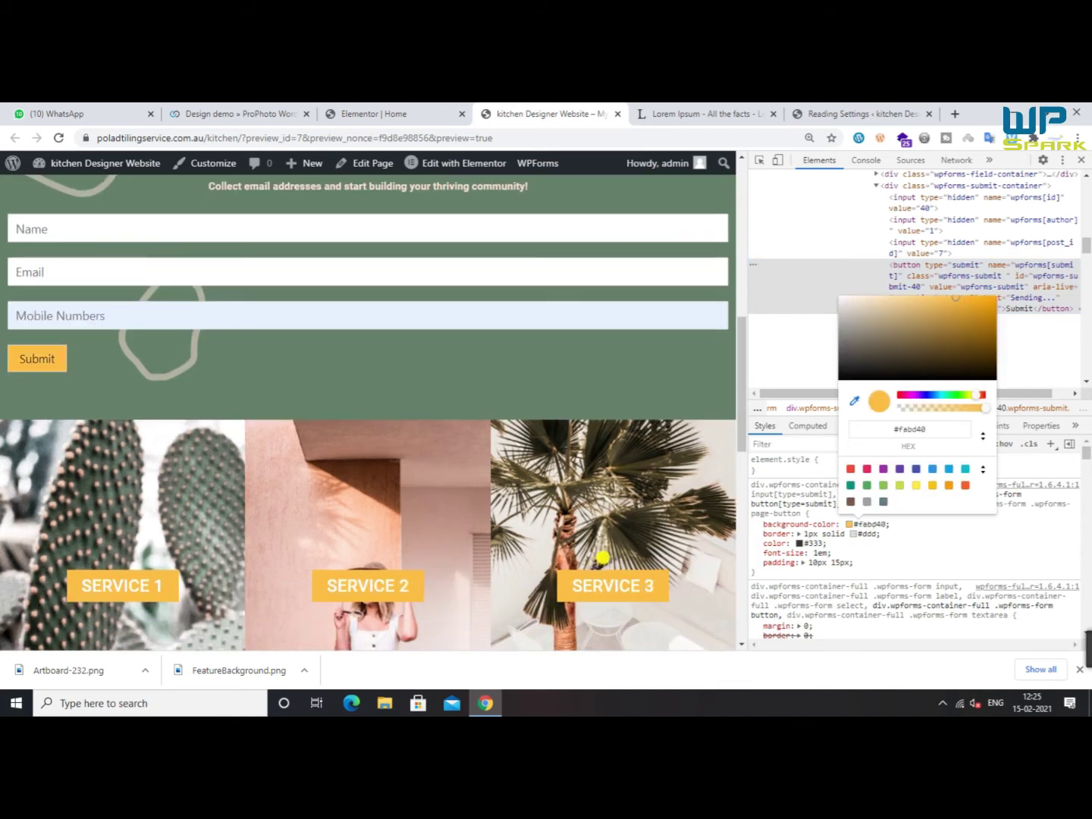
{"action": "left_click", "coordinate": [856, 533]}
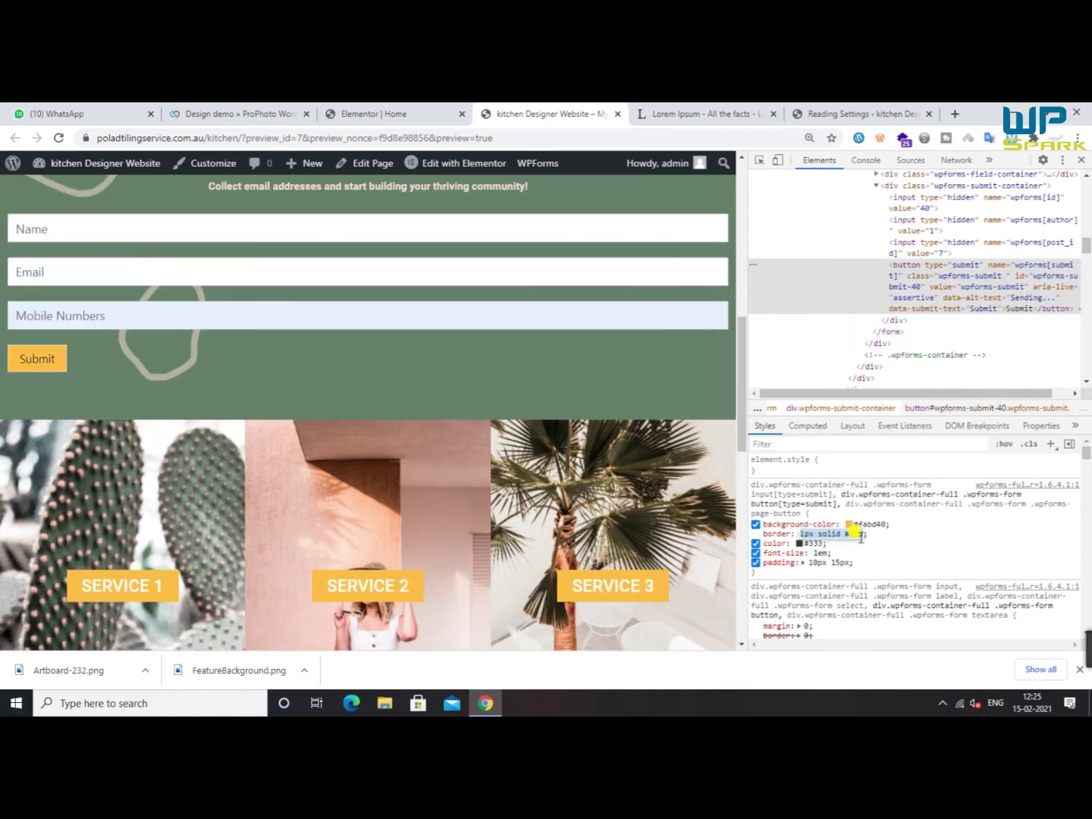
{"action": "left_click", "coordinate": [801, 543]}
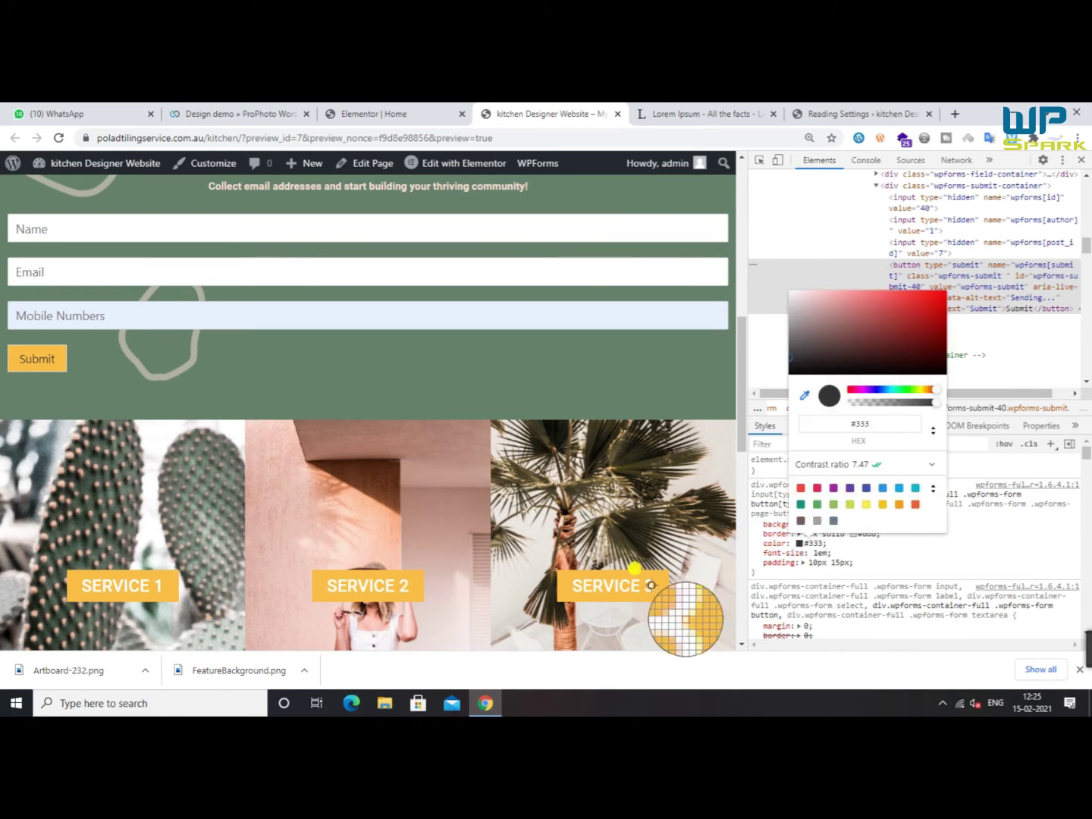
{"action": "left_click", "coordinate": [684, 618]}
{"action": "left_click", "coordinate": [969, 537]}
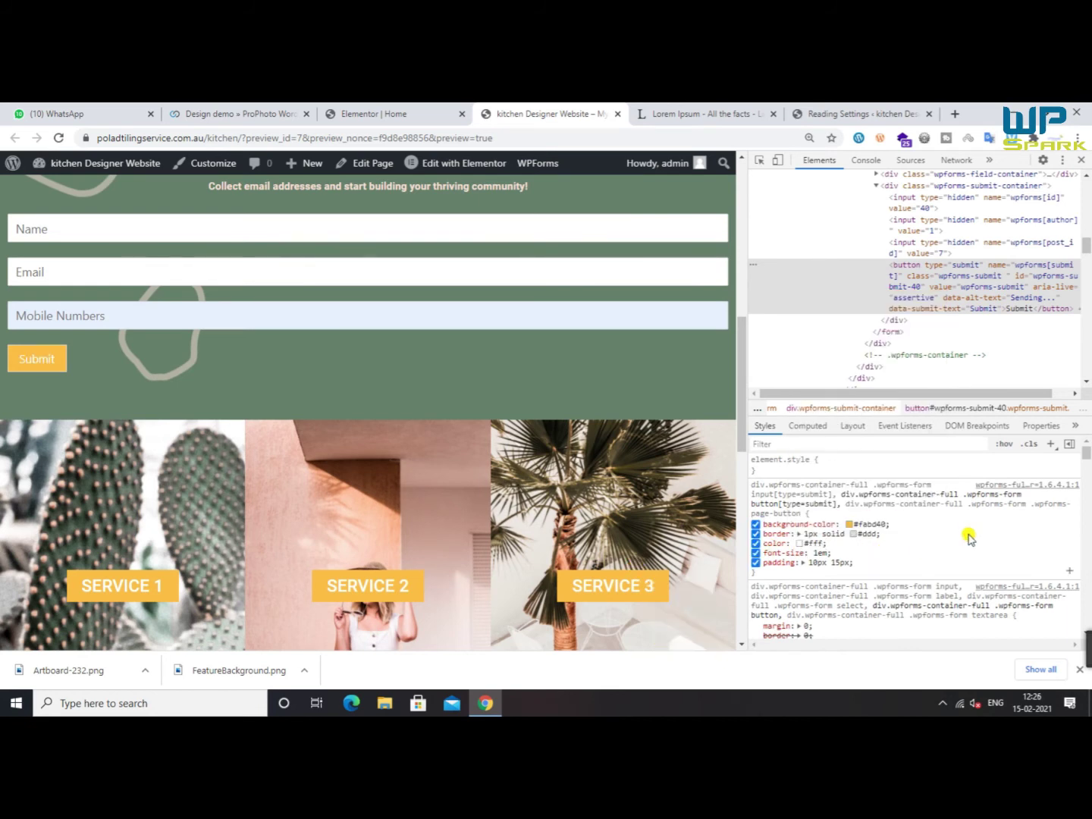
Copy the entire edited CSS rule of the Submit button and close the developer tools
{"action": "left_click_drag", "start_coordinate": [772, 576], "coordinate": [749, 483]}
{"action": "key", "text": "ctrl+c"}
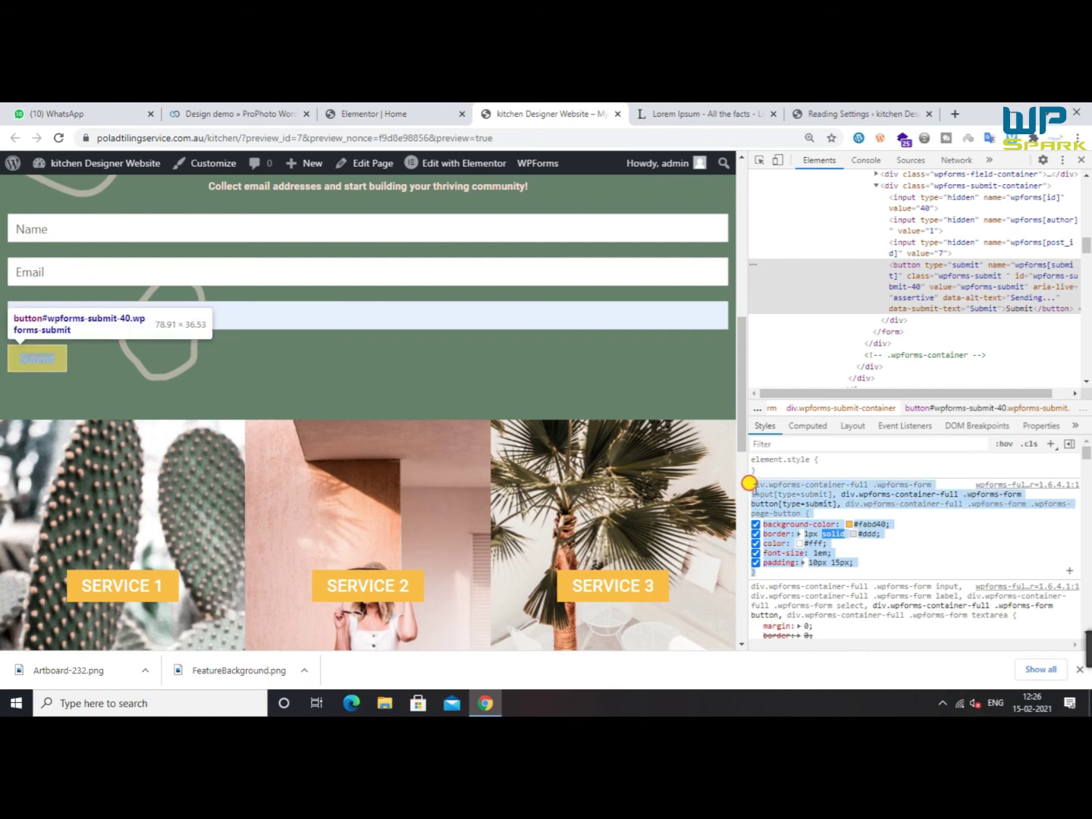
{"action": "right_click", "coordinate": [755, 483]}
{"action": "left_click", "coordinate": [782, 493]}
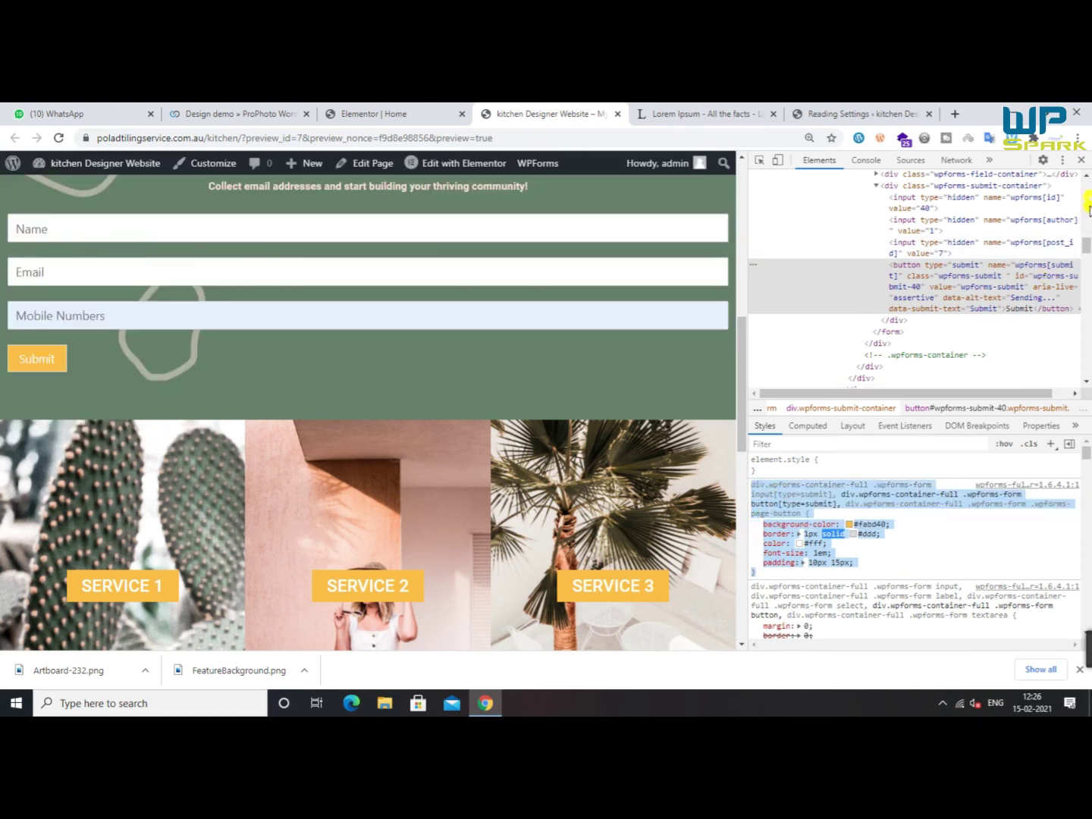
{"action": "left_click", "coordinate": [1082, 162]}
Open the site Customizer in a separate tab and go to its Additional CSS section
{"action": "scroll", "coordinate": [546, 434], "scroll_direction": "up", "scroll_amount": 10}
{"action": "right_click", "coordinate": [208, 166]}
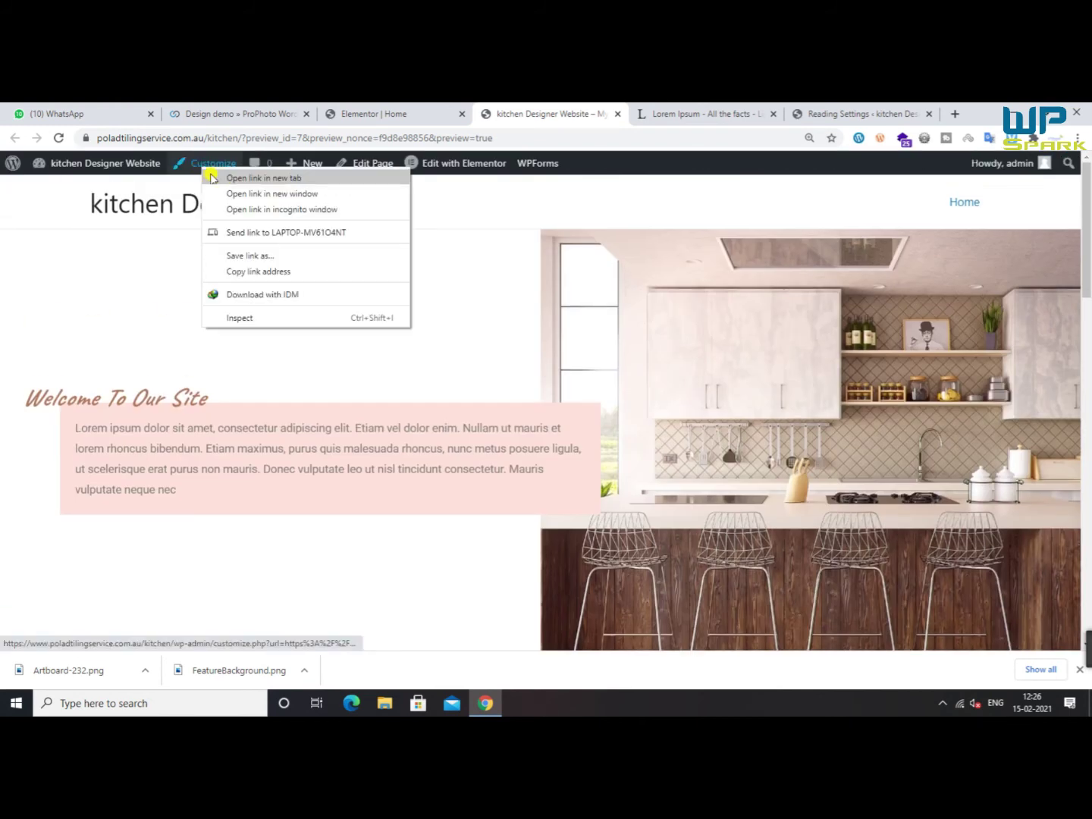
{"action": "left_click", "coordinate": [243, 175]}
{"action": "scroll", "coordinate": [590, 235], "scroll_direction": "down", "scroll_amount": 7}
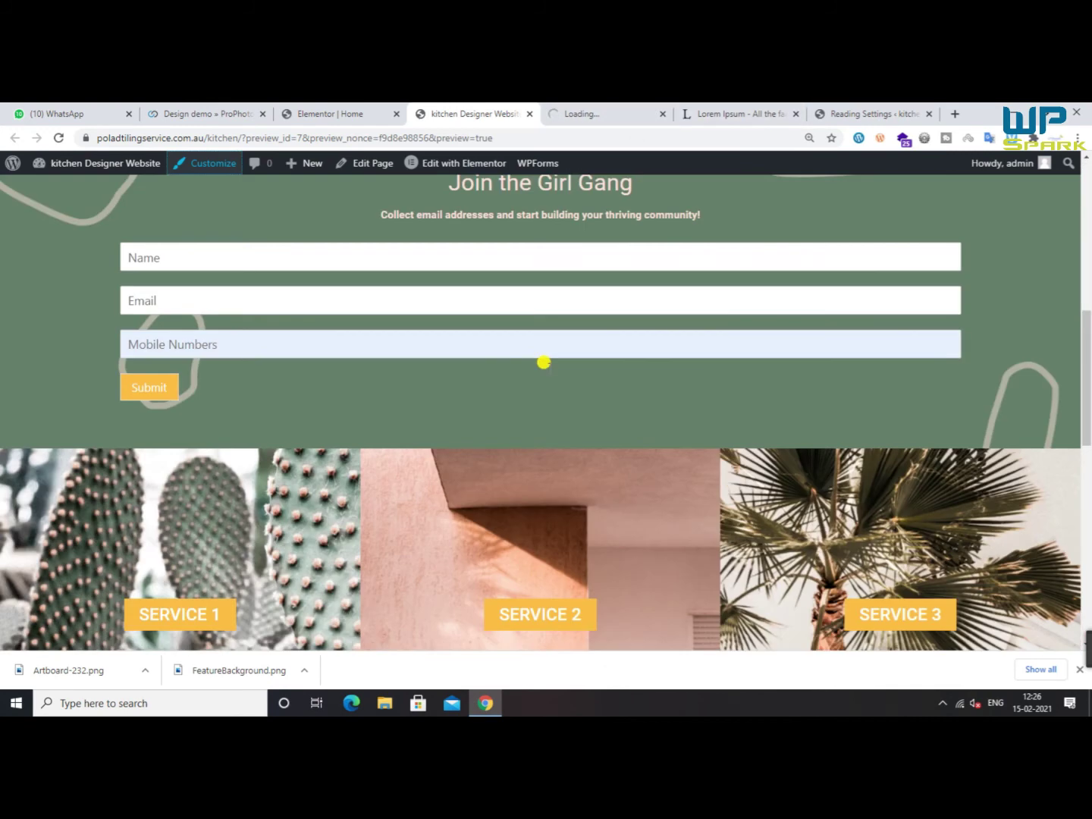
{"action": "left_click", "coordinate": [600, 107]}
{"action": "left_click", "coordinate": [530, 106]}
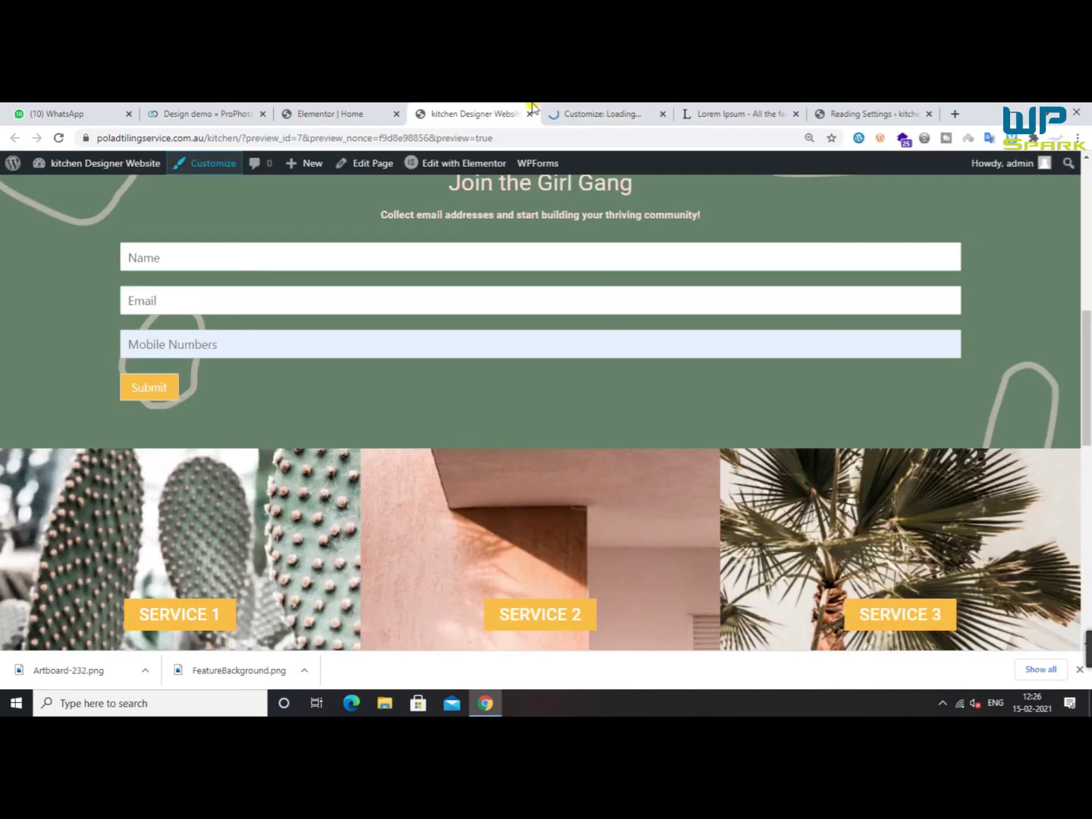
{"action": "left_click", "coordinate": [581, 106]}
{"action": "left_click", "coordinate": [516, 111]}
{"action": "left_click", "coordinate": [584, 113]}
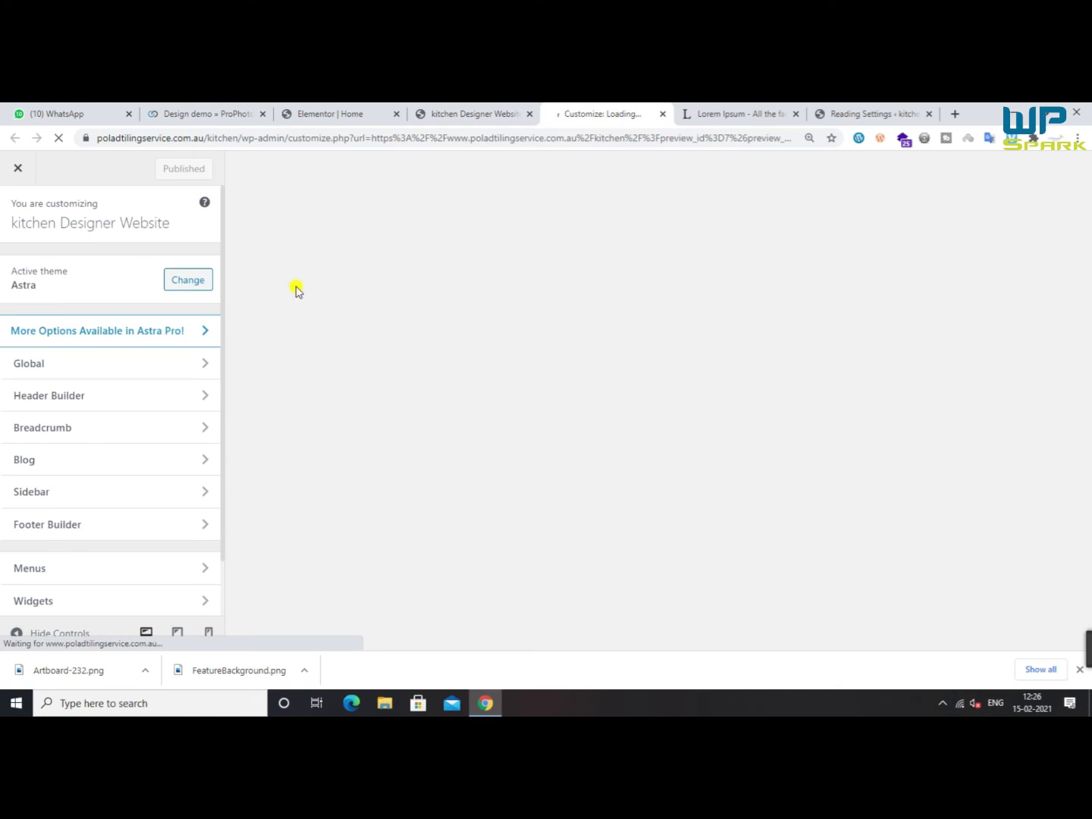
{"action": "left_click", "coordinate": [99, 604]}
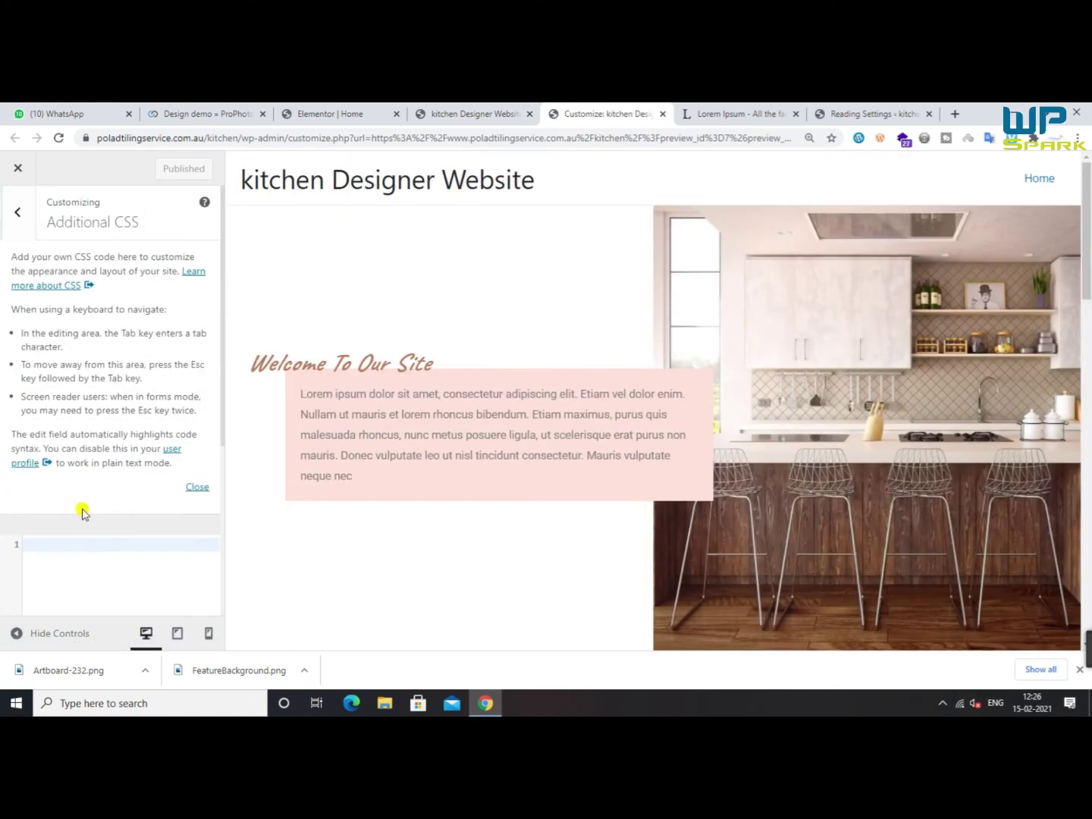
Paste the copied Submit button rule into the Additional CSS editor and publish the change
{"action": "right_click", "coordinate": [72, 536]}
{"action": "left_click", "coordinate": [49, 557]}
{"action": "right_click", "coordinate": [50, 556]}
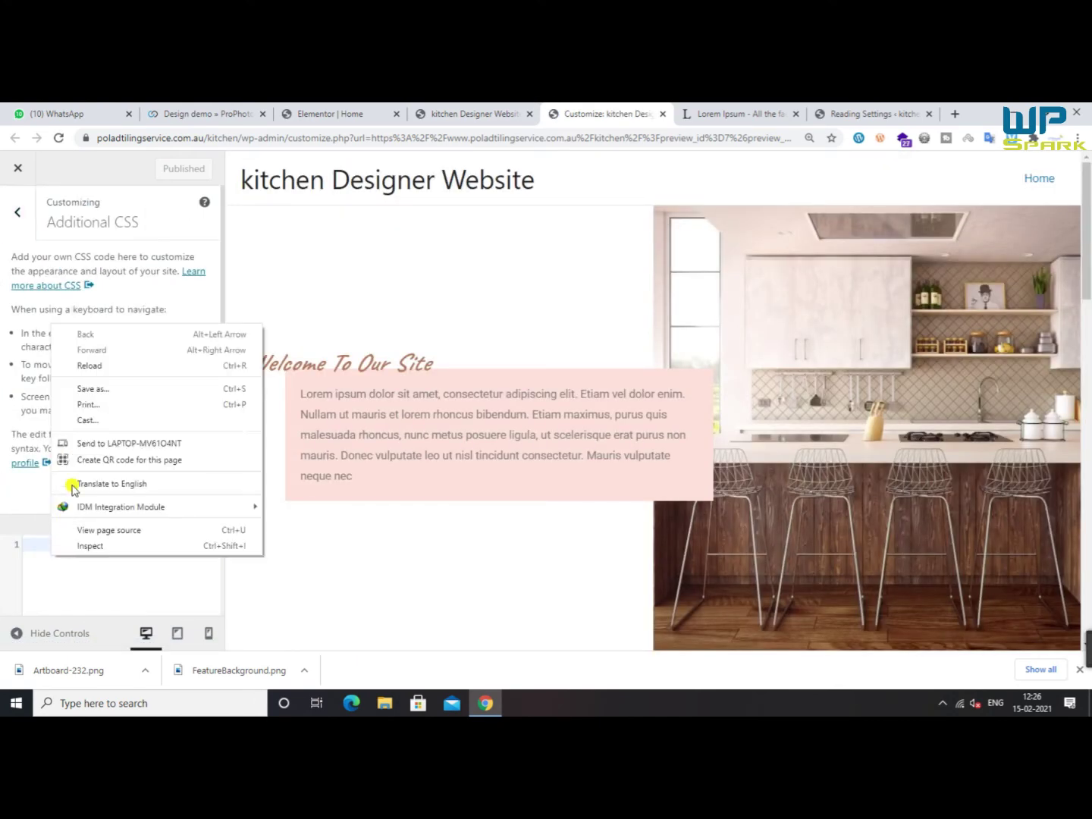
{"action": "left_click", "coordinate": [32, 541]}
{"action": "right_click", "coordinate": [32, 541]}
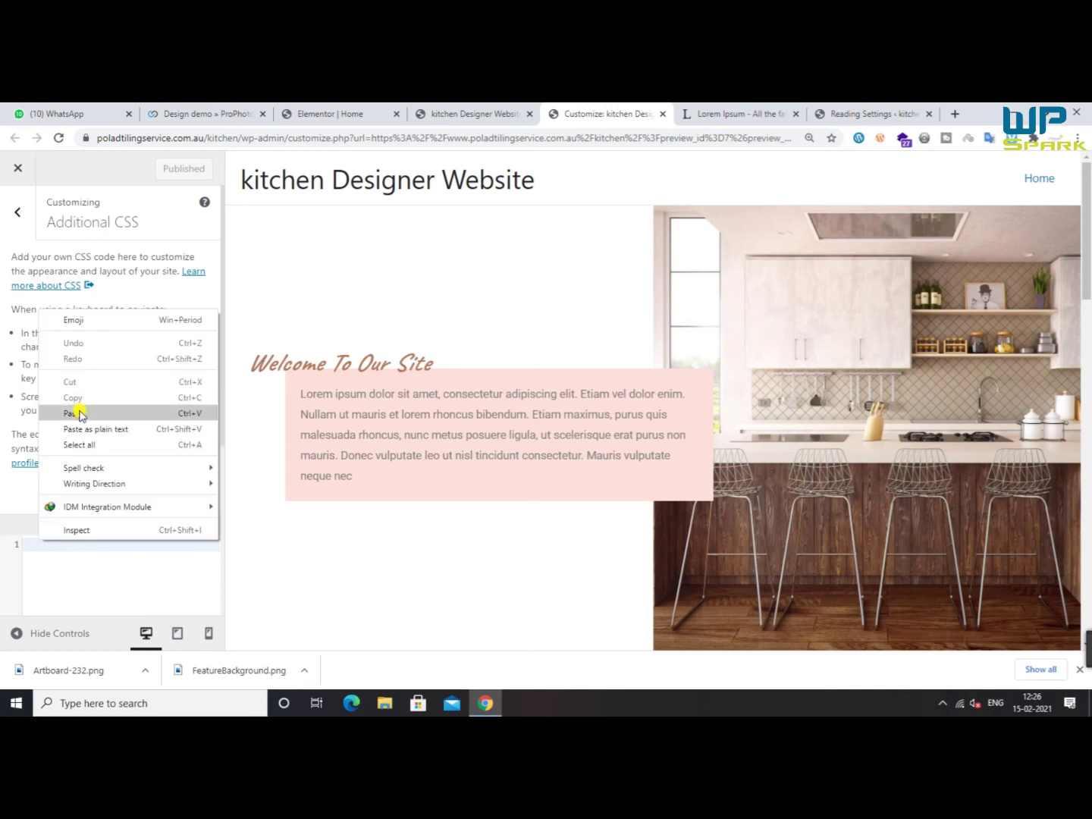
{"action": "left_click", "coordinate": [78, 410]}
{"action": "scroll", "coordinate": [649, 475], "scroll_direction": "down", "scroll_amount": 5}
{"action": "left_click", "coordinate": [167, 168]}
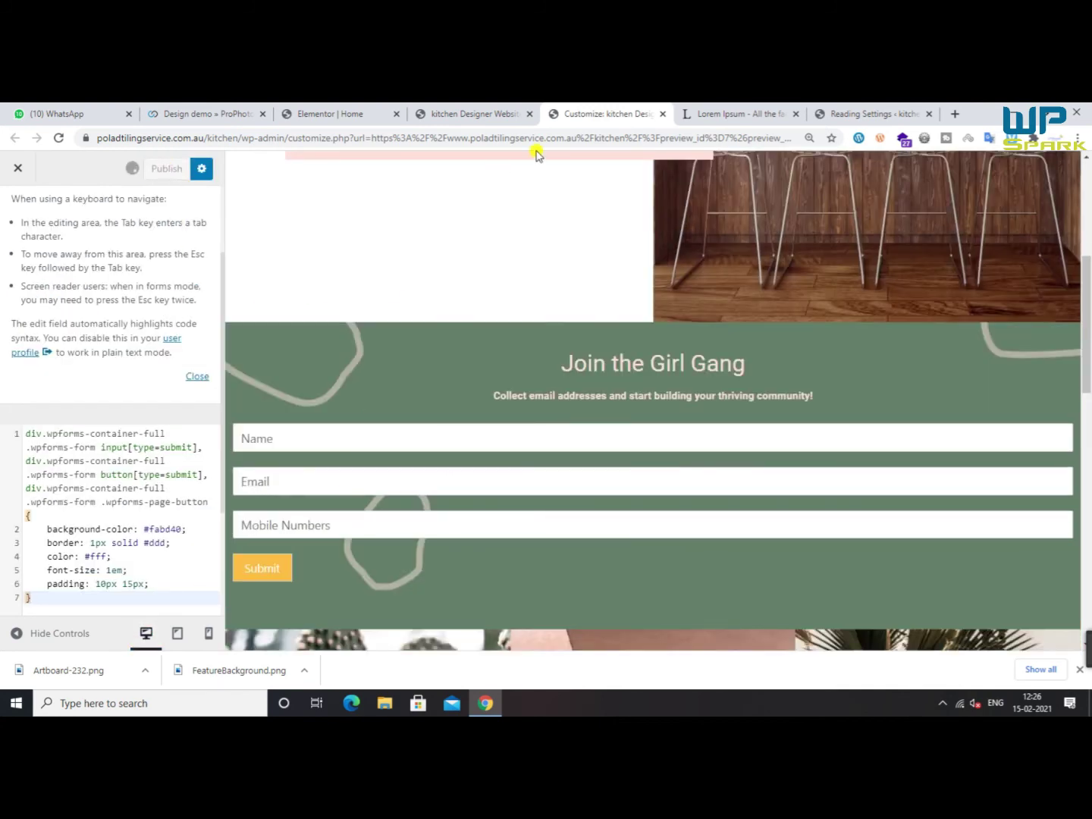
Reload the homepage preview, close the Customizer tab, and check the Submit button and the sections below the form
{"action": "left_click", "coordinate": [470, 114]}
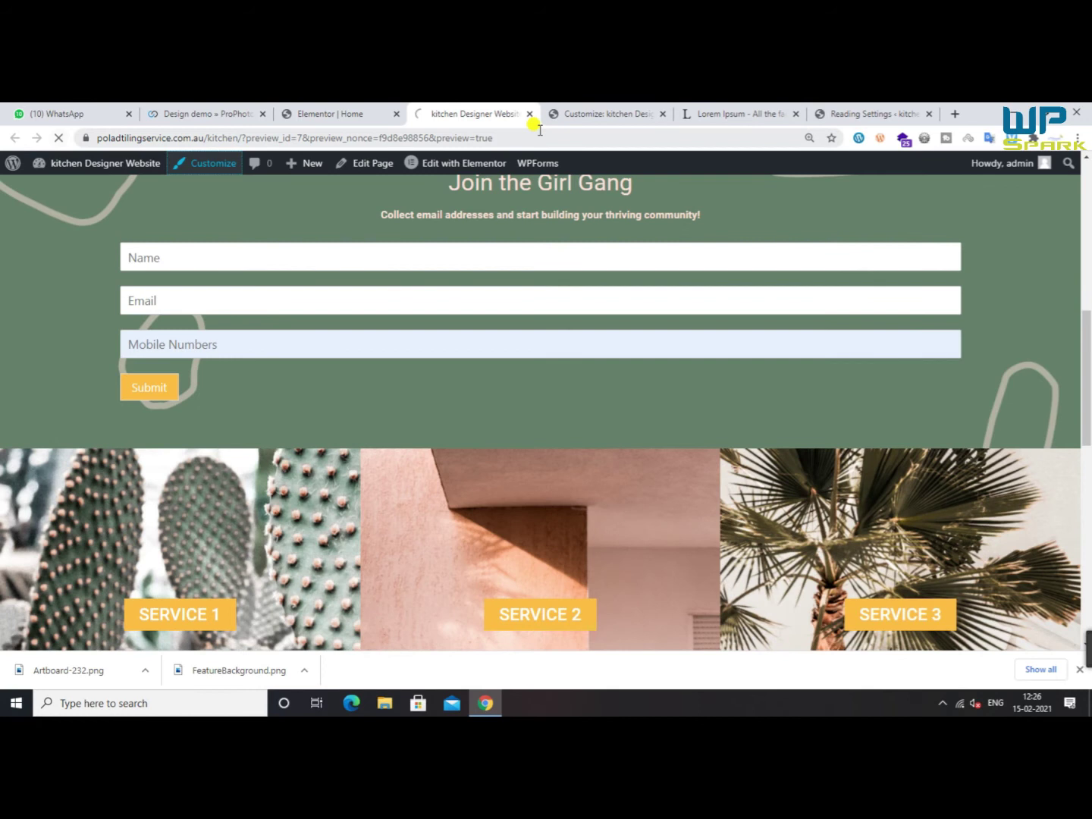
{"action": "scroll", "coordinate": [461, 360], "scroll_direction": "down", "scroll_amount": 1}
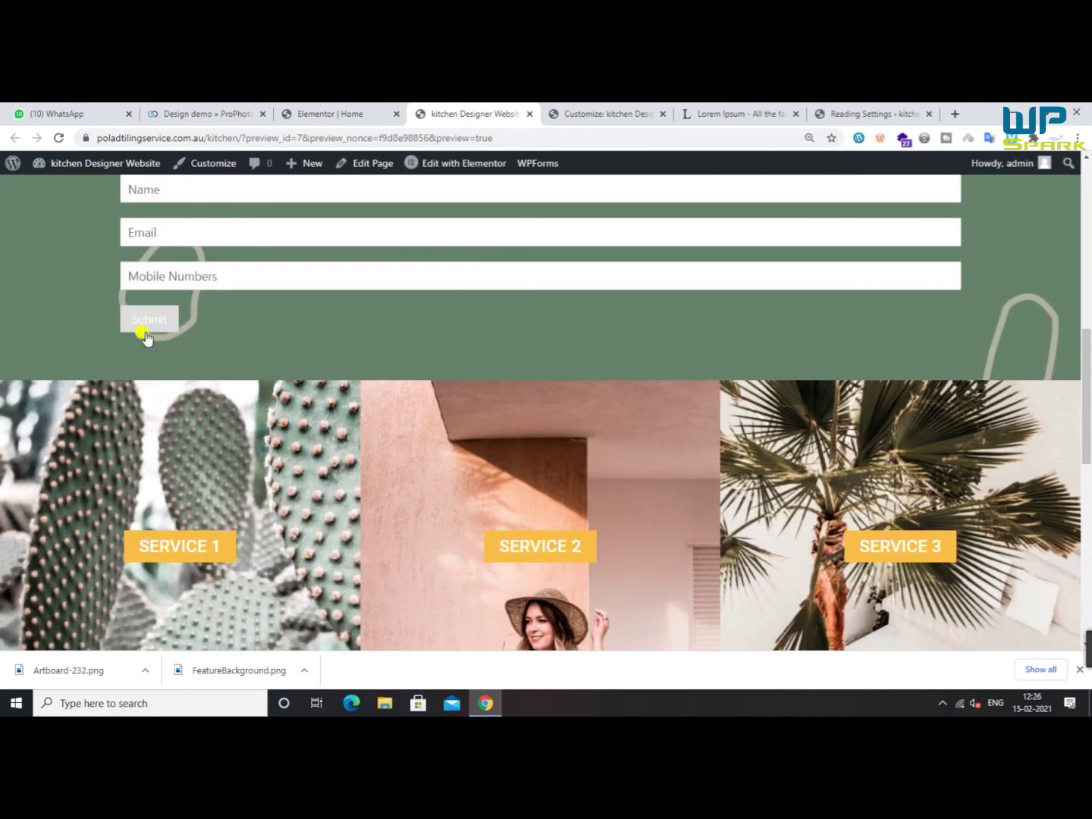
{"action": "left_click", "coordinate": [592, 114]}
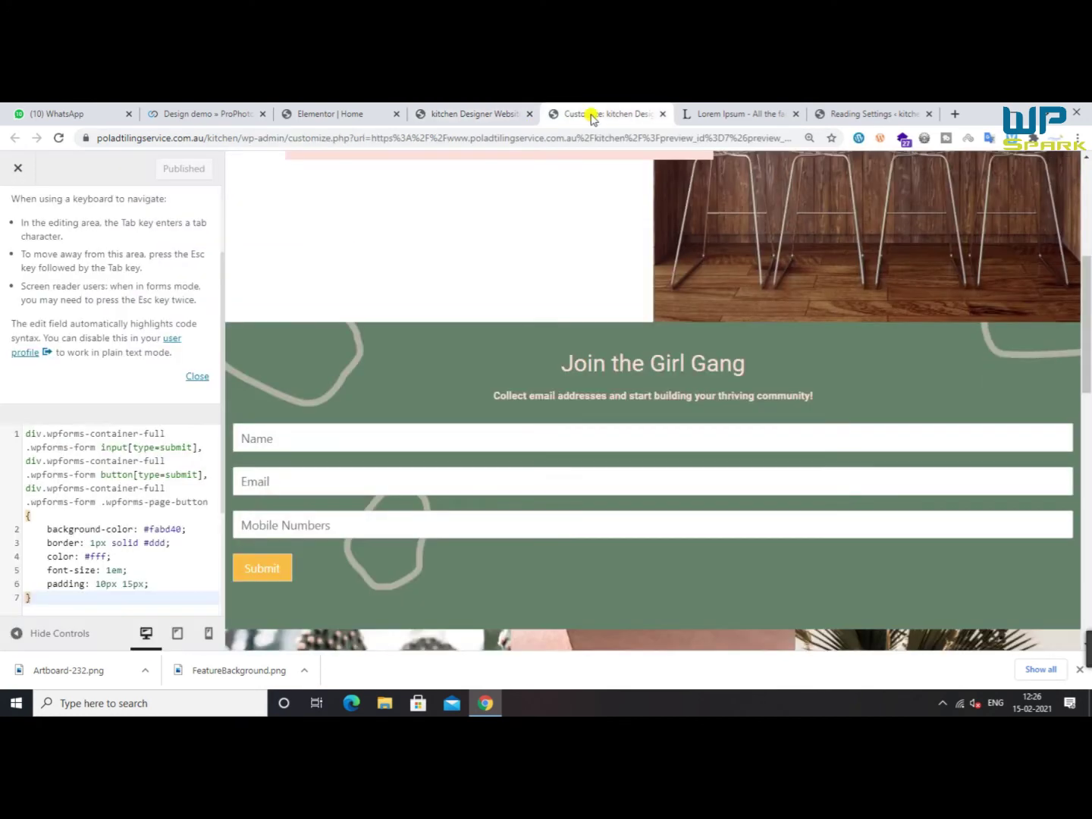
{"action": "left_click", "coordinate": [666, 114]}
{"action": "scroll", "coordinate": [441, 383], "scroll_direction": "up", "scroll_amount": 3}
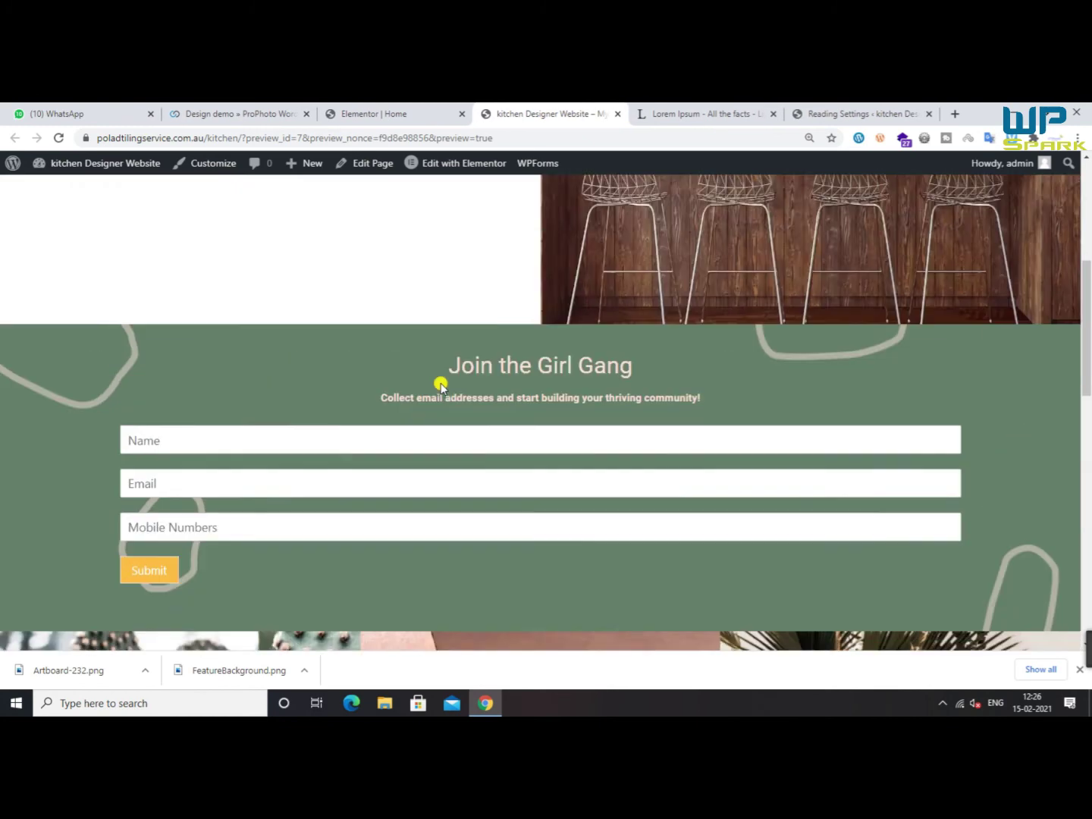
{"action": "scroll", "coordinate": [441, 386], "scroll_direction": "down", "scroll_amount": 12}
{"action": "scroll", "coordinate": [488, 486], "scroll_direction": "up", "scroll_amount": 2}
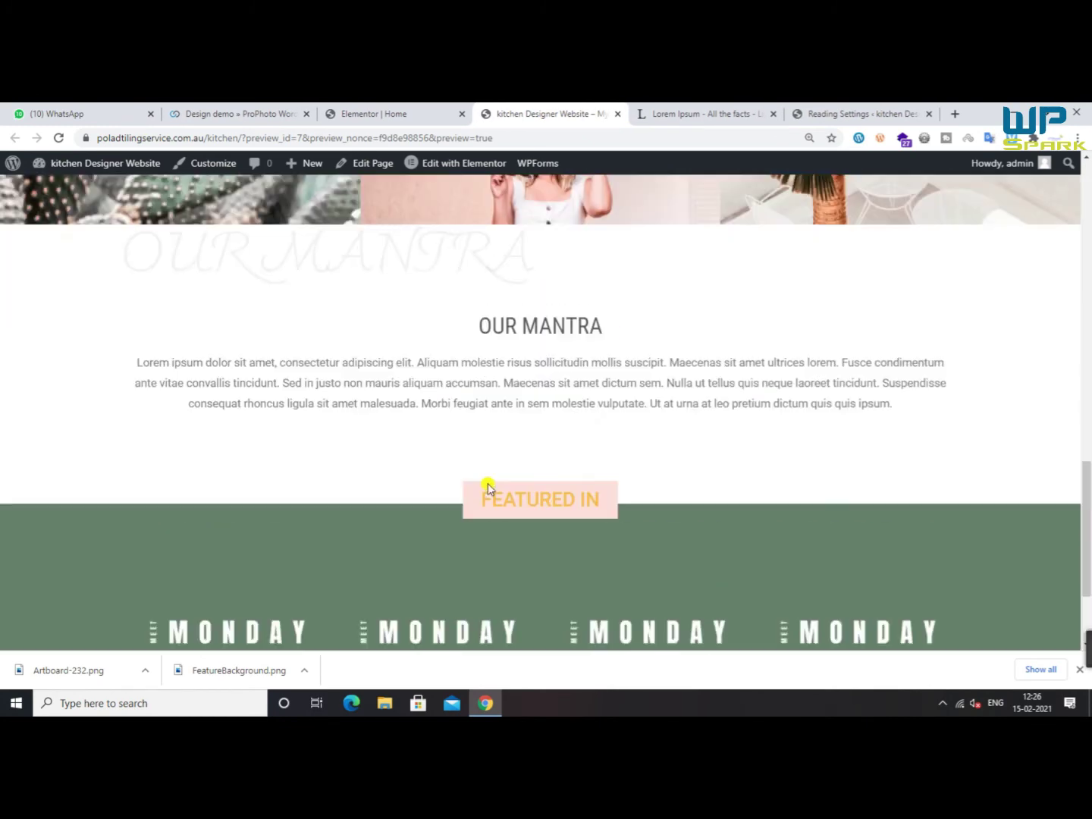
Go to the WordPress dashboard and open the Header Footer & Blocks template list
{"action": "scroll", "coordinate": [469, 481], "scroll_direction": "up", "scroll_amount": 10}
{"action": "left_click", "coordinate": [90, 157]}
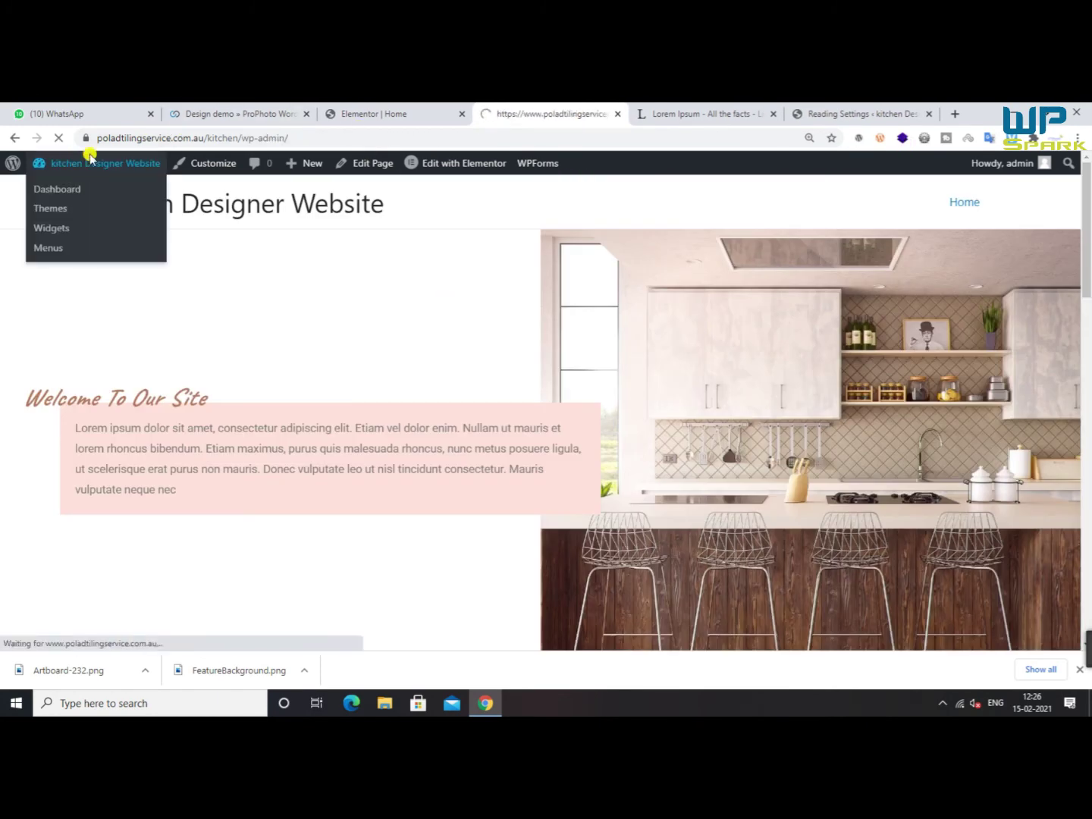
{"action": "scroll", "coordinate": [68, 447], "scroll_direction": "down", "scroll_amount": 2}
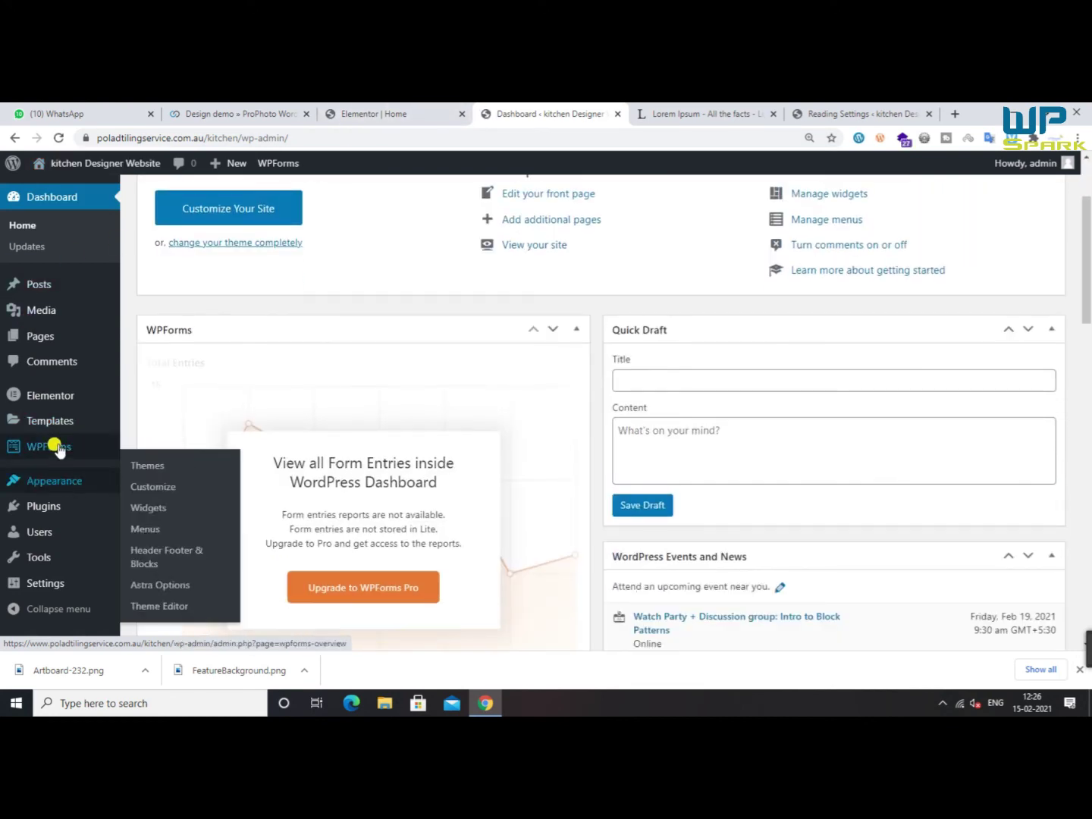
{"action": "mouse_move", "coordinate": [59, 434]}
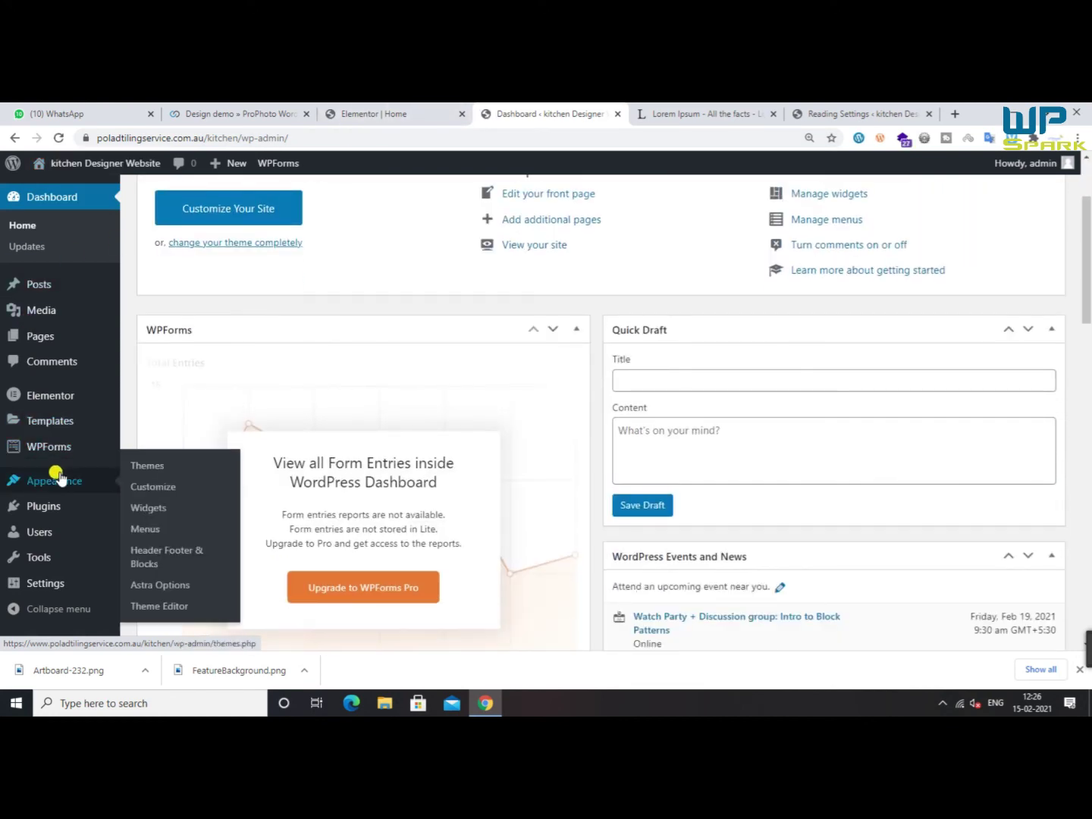
{"action": "mouse_move", "coordinate": [32, 548]}
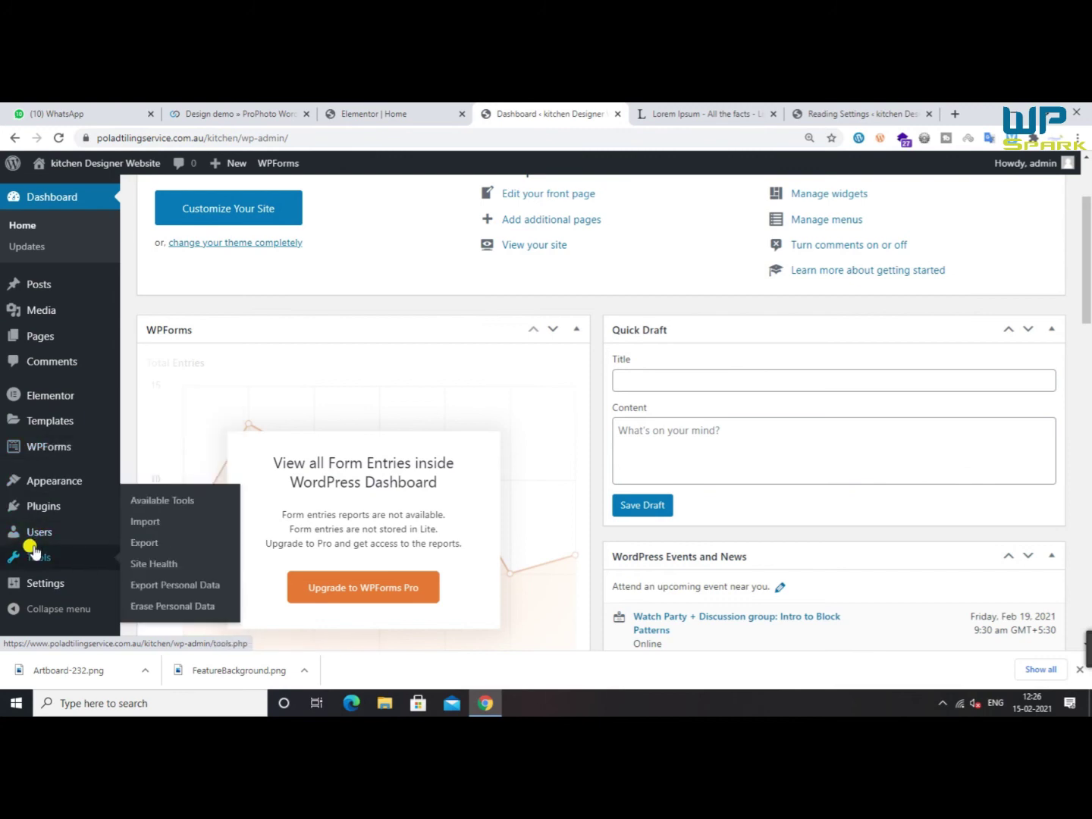
{"action": "mouse_move", "coordinate": [39, 596]}
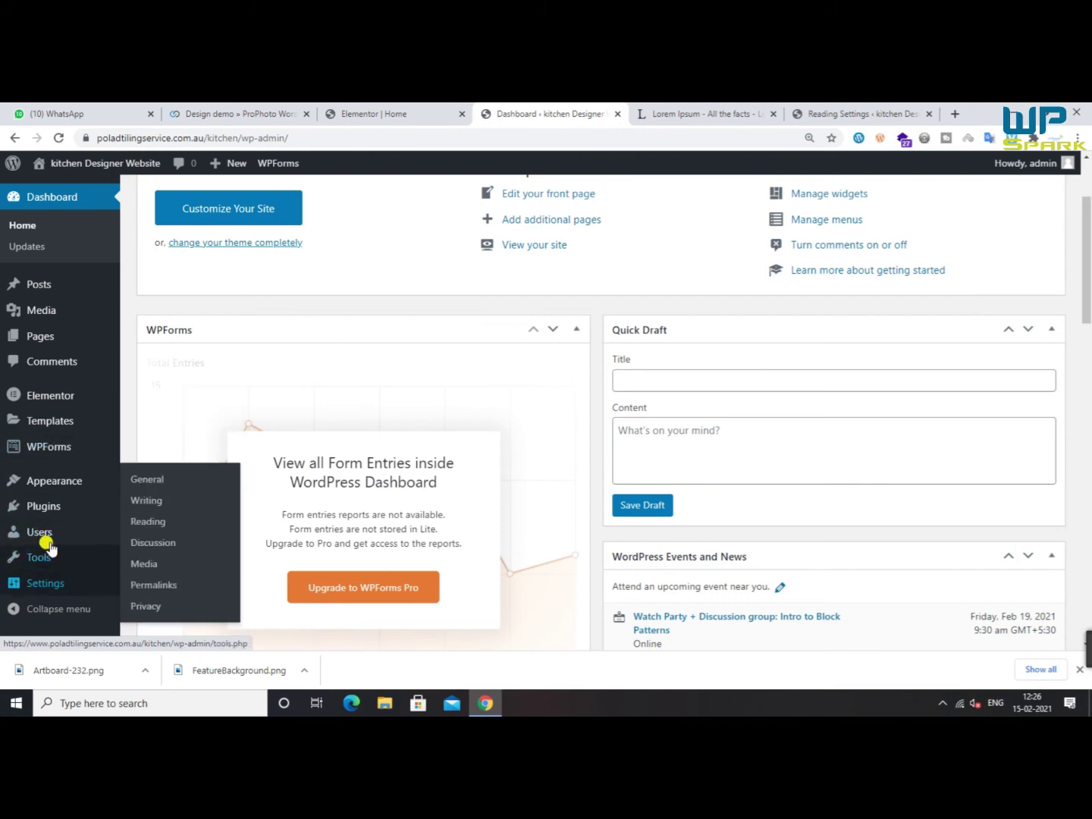
{"action": "mouse_move", "coordinate": [51, 495]}
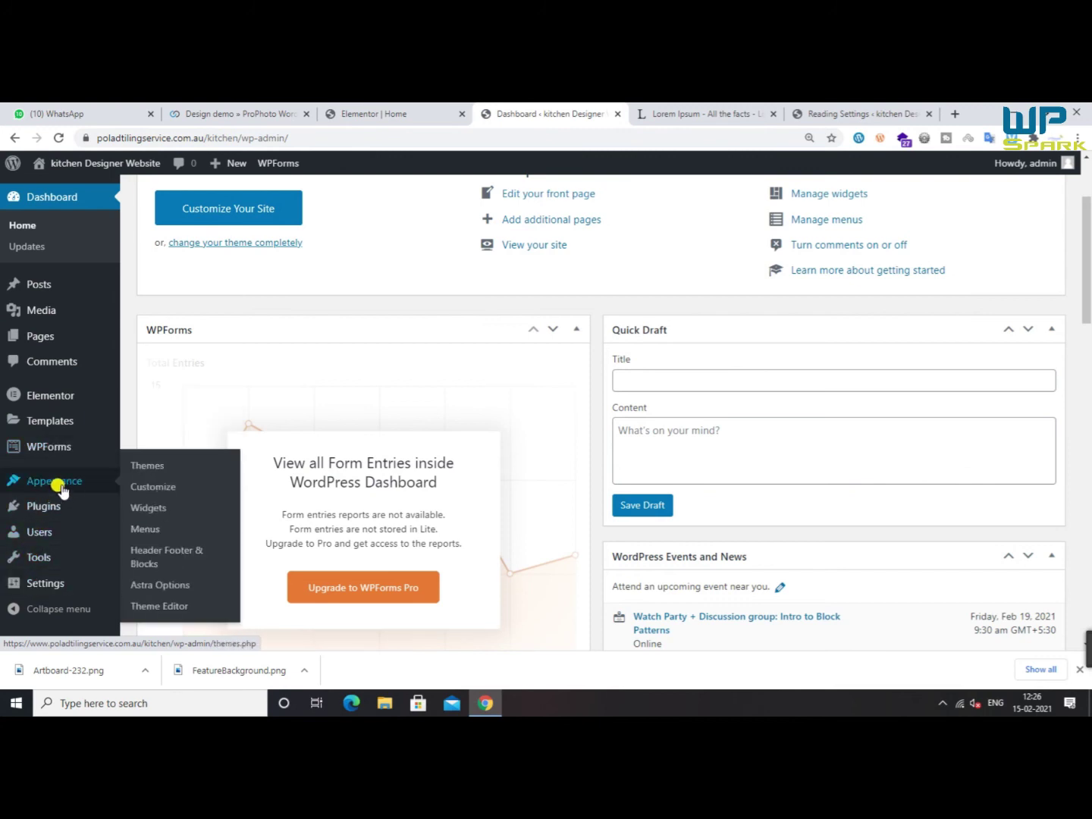
{"action": "left_click", "coordinate": [136, 557]}
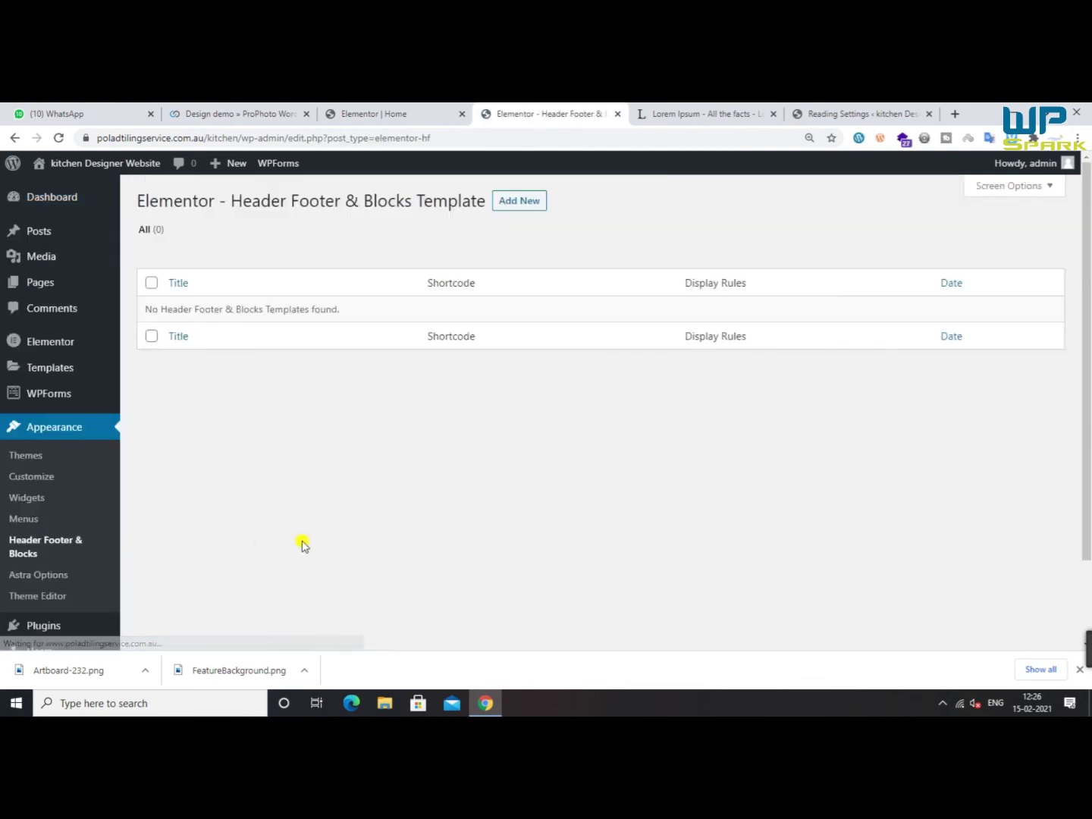
Create a new header/footer template titled Header, with template type Header and the Elementor Full Width page template
{"action": "left_click", "coordinate": [512, 203]}
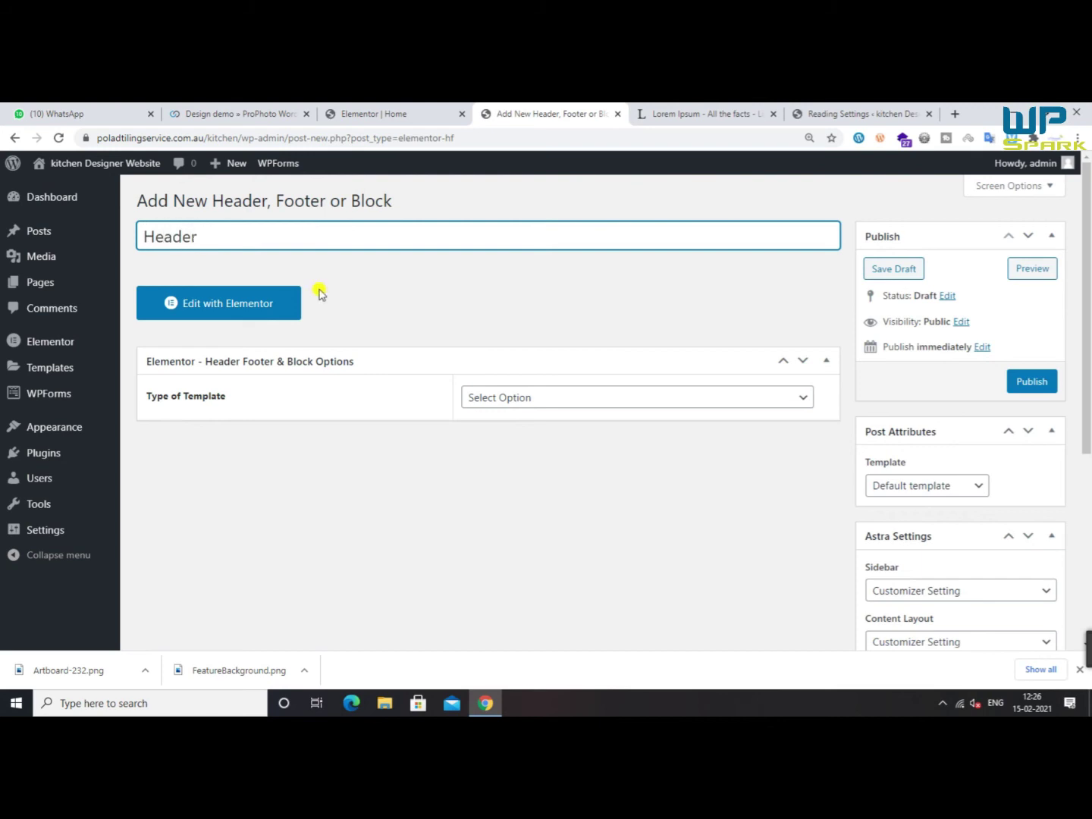
{"action": "left_click", "coordinate": [596, 402]}
{"action": "left_click", "coordinate": [542, 431]}
{"action": "scroll", "coordinate": [1007, 565], "scroll_direction": "down", "scroll_amount": 1}
{"action": "left_click", "coordinate": [910, 418]}
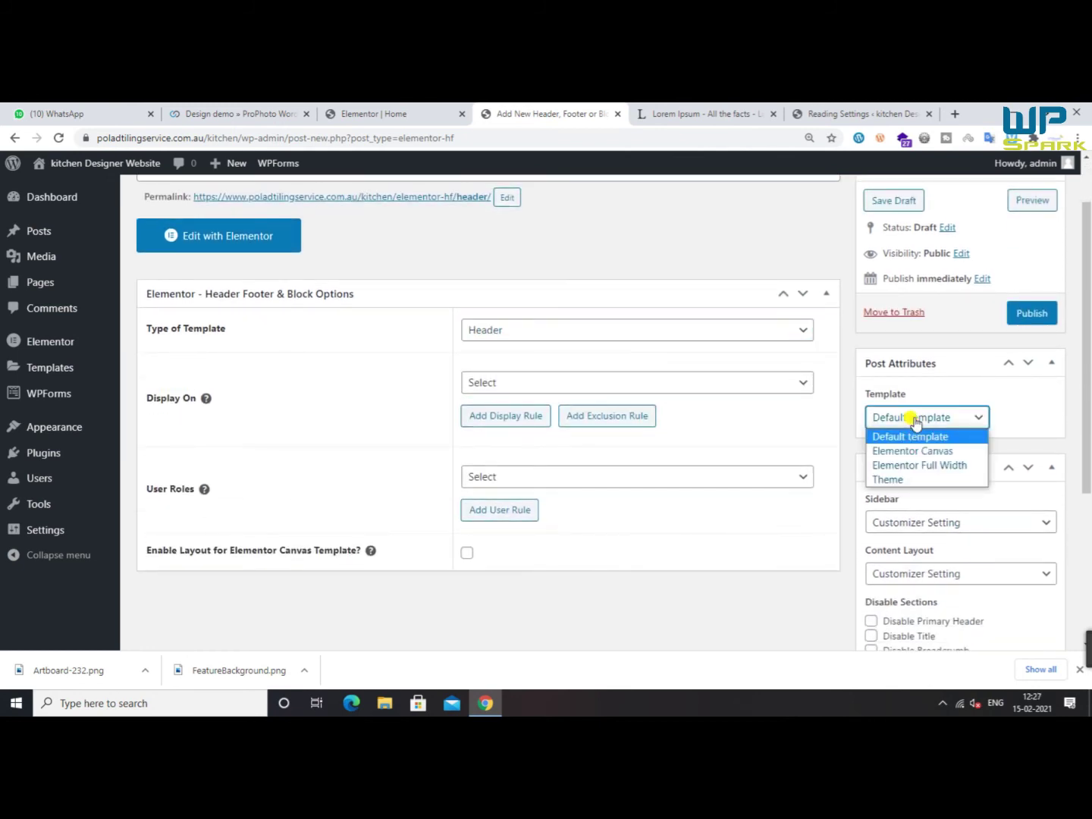
{"action": "left_click", "coordinate": [903, 466]}
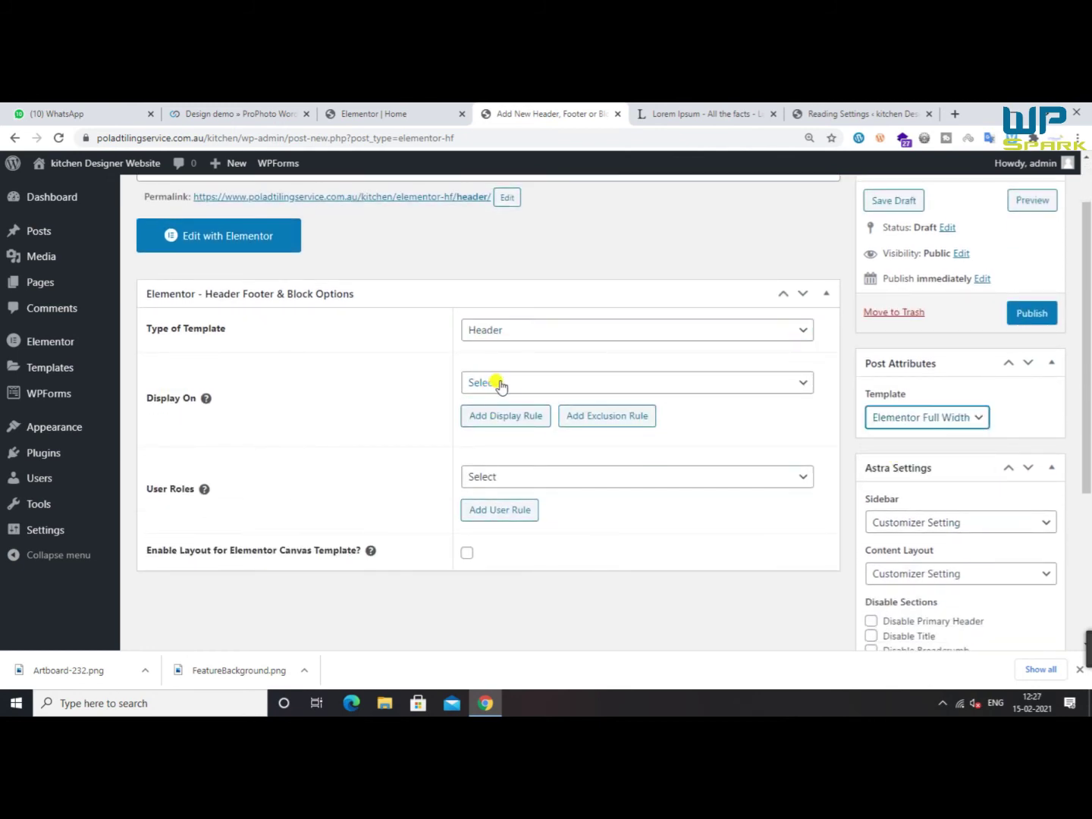
Display the header on the Entire Website for All user roles, enable the layout for Elementor Canvas Template, and publish it
{"action": "left_click", "coordinate": [534, 384]}
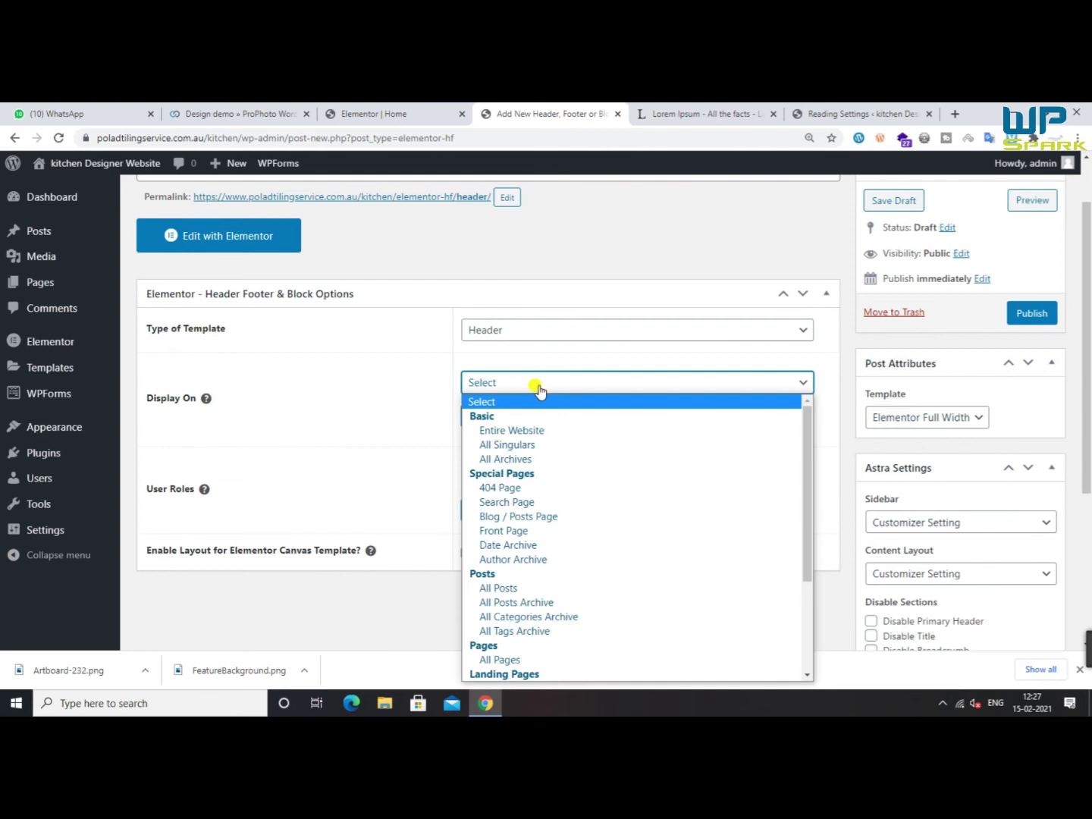
{"action": "left_click", "coordinate": [513, 431]}
{"action": "scroll", "coordinate": [598, 379], "scroll_direction": "down", "scroll_amount": 2}
{"action": "left_click", "coordinate": [617, 342]}
{"action": "left_click", "coordinate": [515, 386]}
{"action": "scroll", "coordinate": [584, 378], "scroll_direction": "up", "scroll_amount": 2}
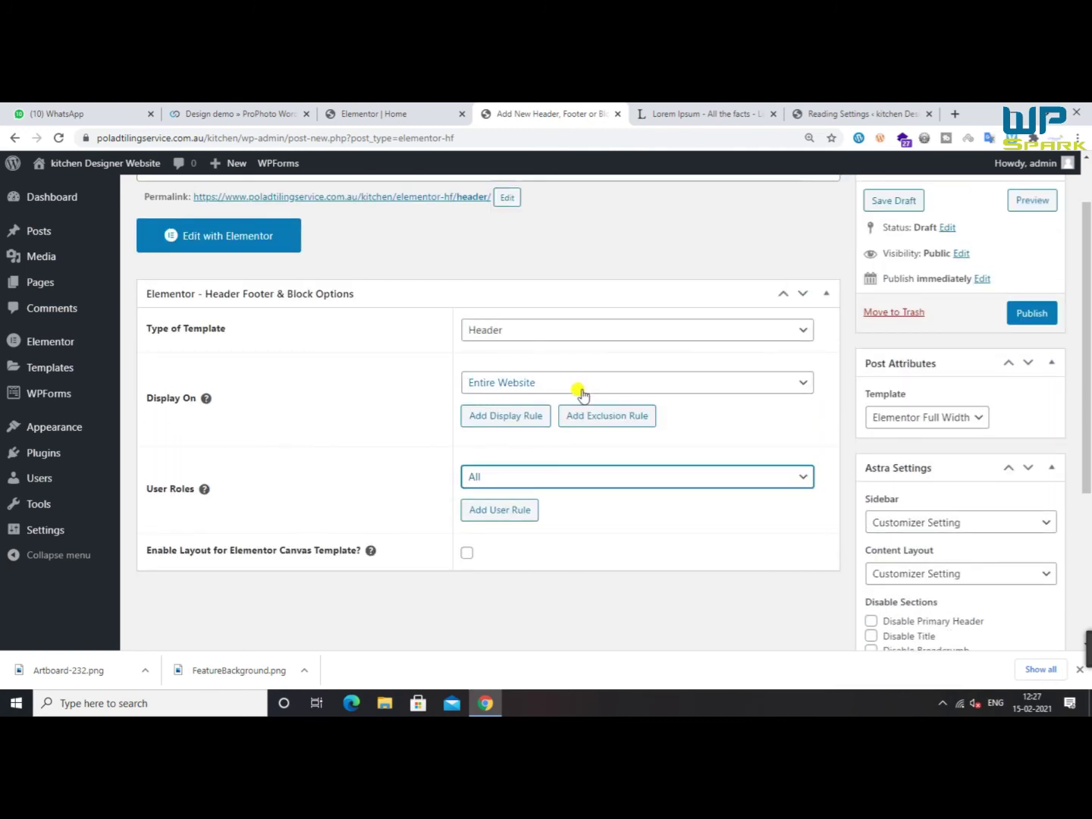
{"action": "left_click", "coordinate": [467, 554]}
{"action": "scroll", "coordinate": [870, 470], "scroll_direction": "up", "scroll_amount": 1}
{"action": "left_click", "coordinate": [1031, 380]}
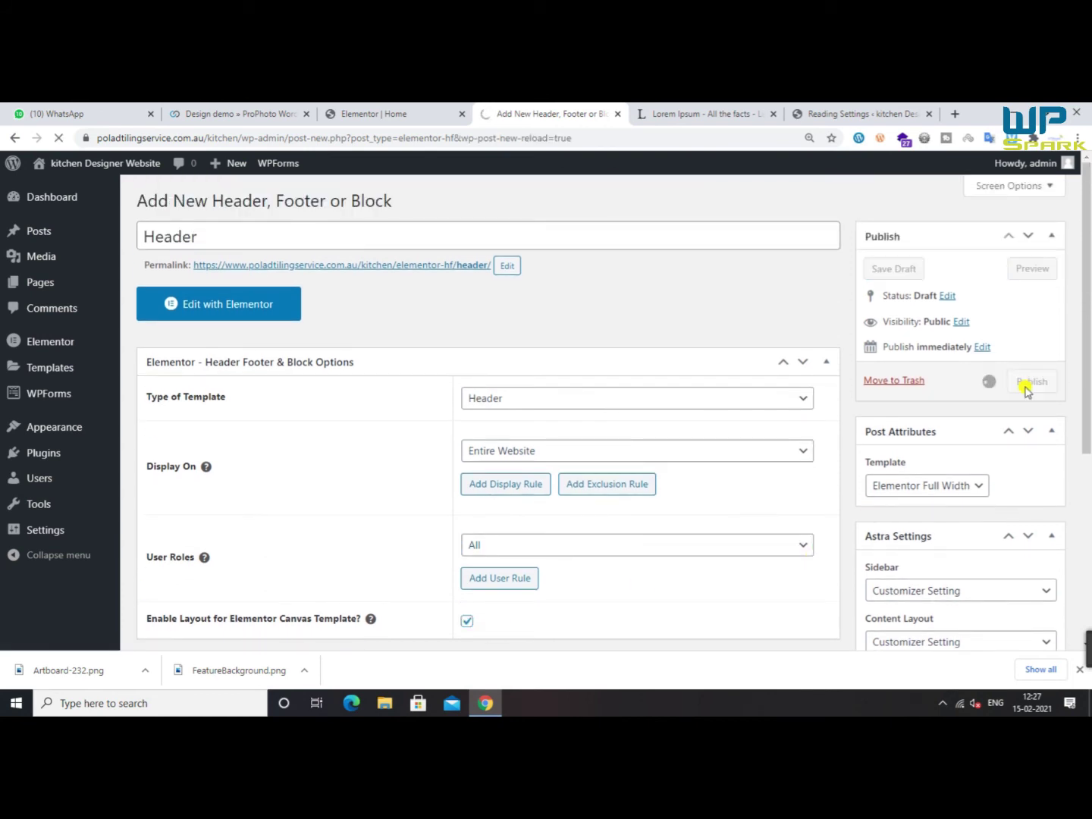
Open the Header template in the Elementor editor and add a section with two equal columns
{"action": "left_click", "coordinate": [281, 348]}
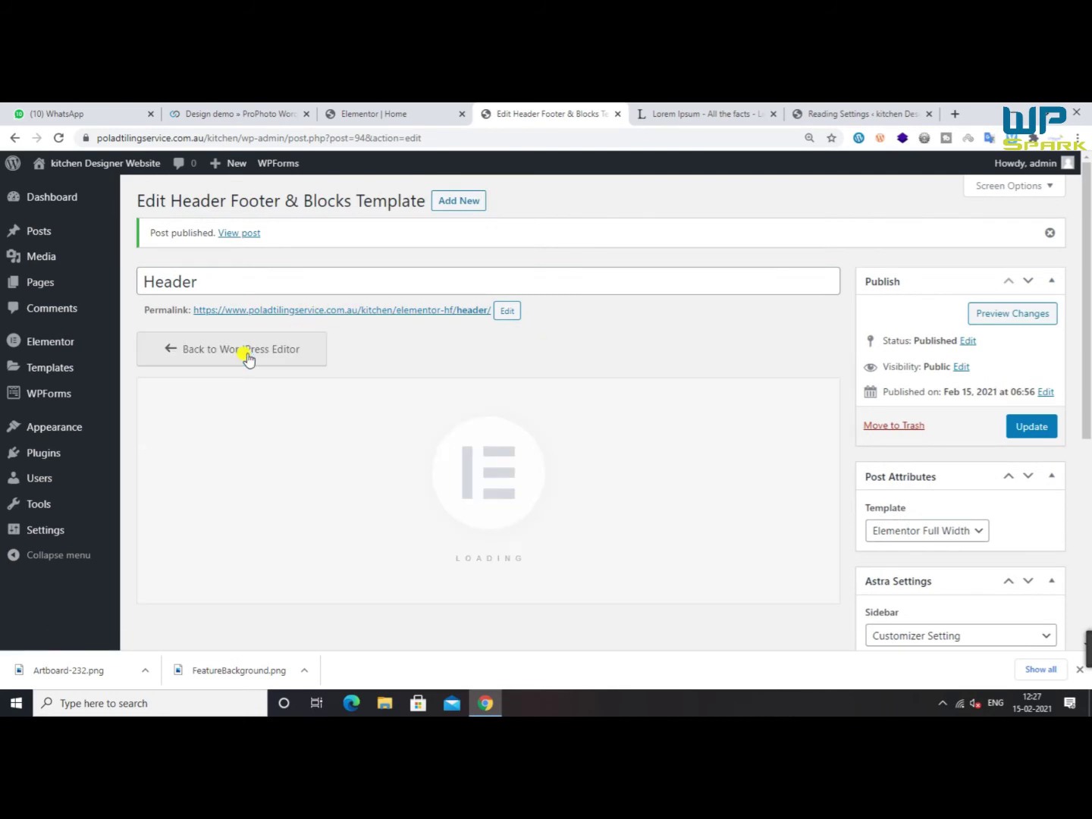
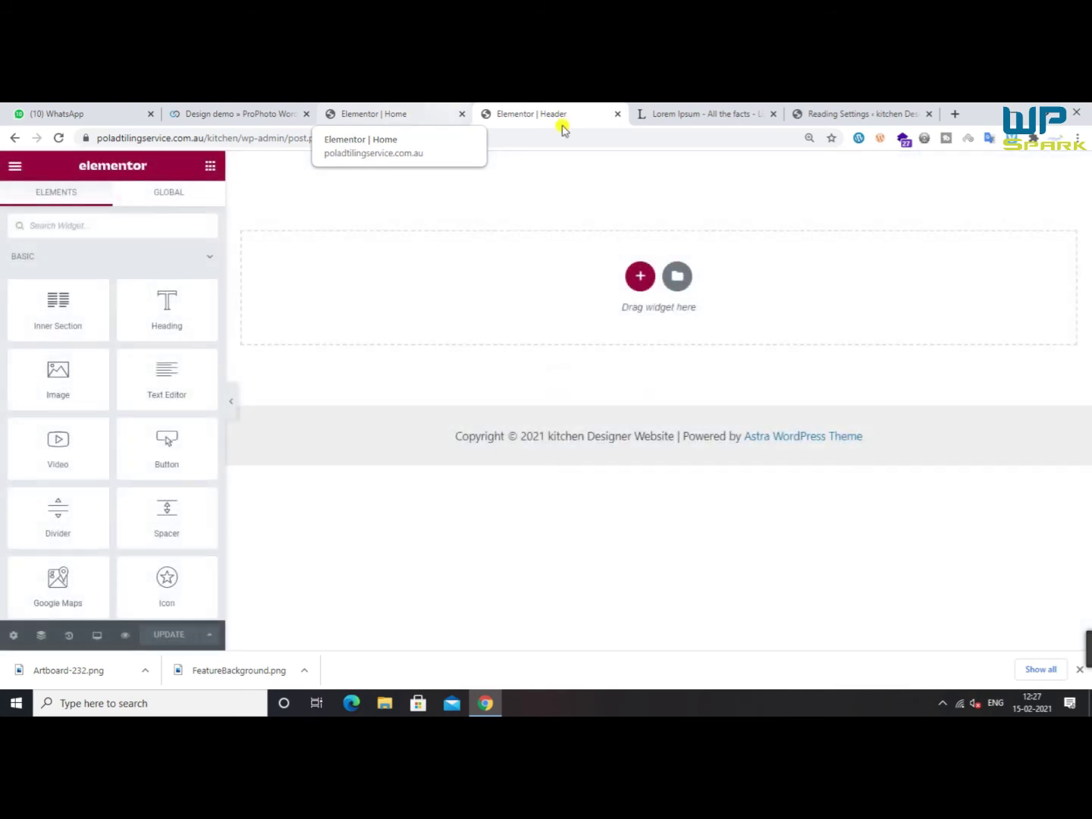
{"action": "left_click", "coordinate": [639, 278]}
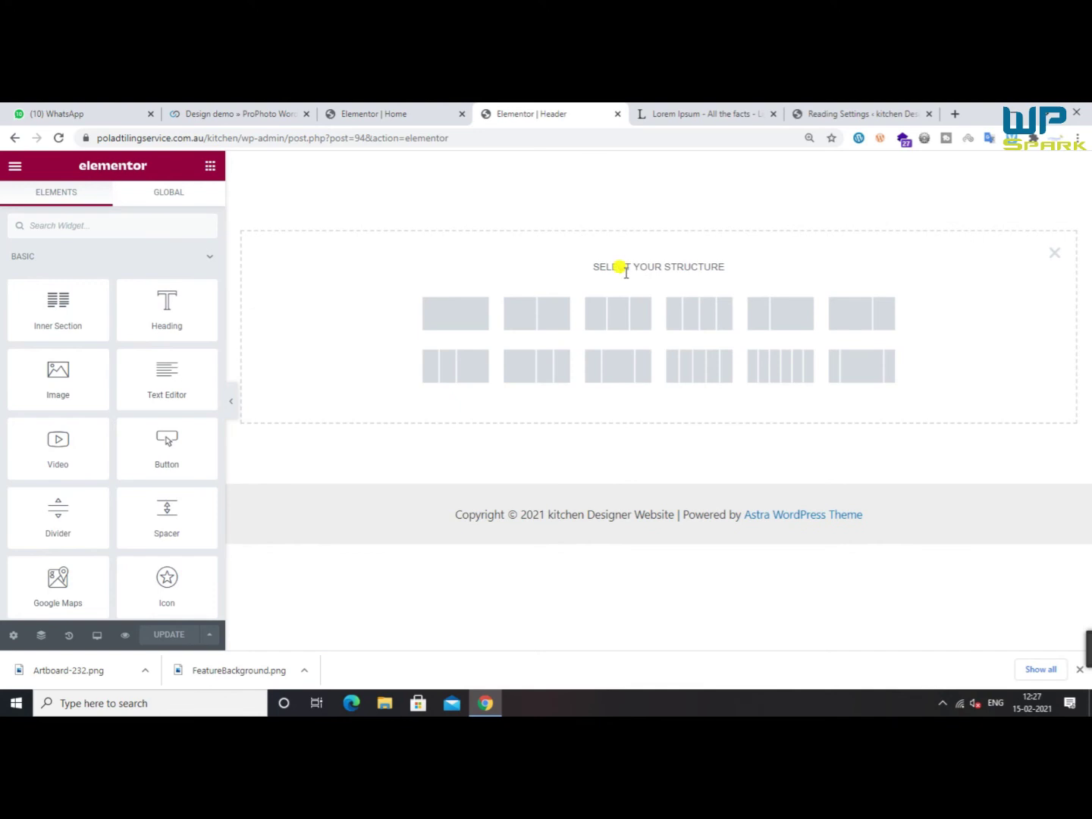
{"action": "left_click", "coordinate": [546, 334]}
Inspect the POSITANO logo on the design demo page and copy its text color, rgba(250,189,64,1)
{"action": "left_click", "coordinate": [375, 113]}
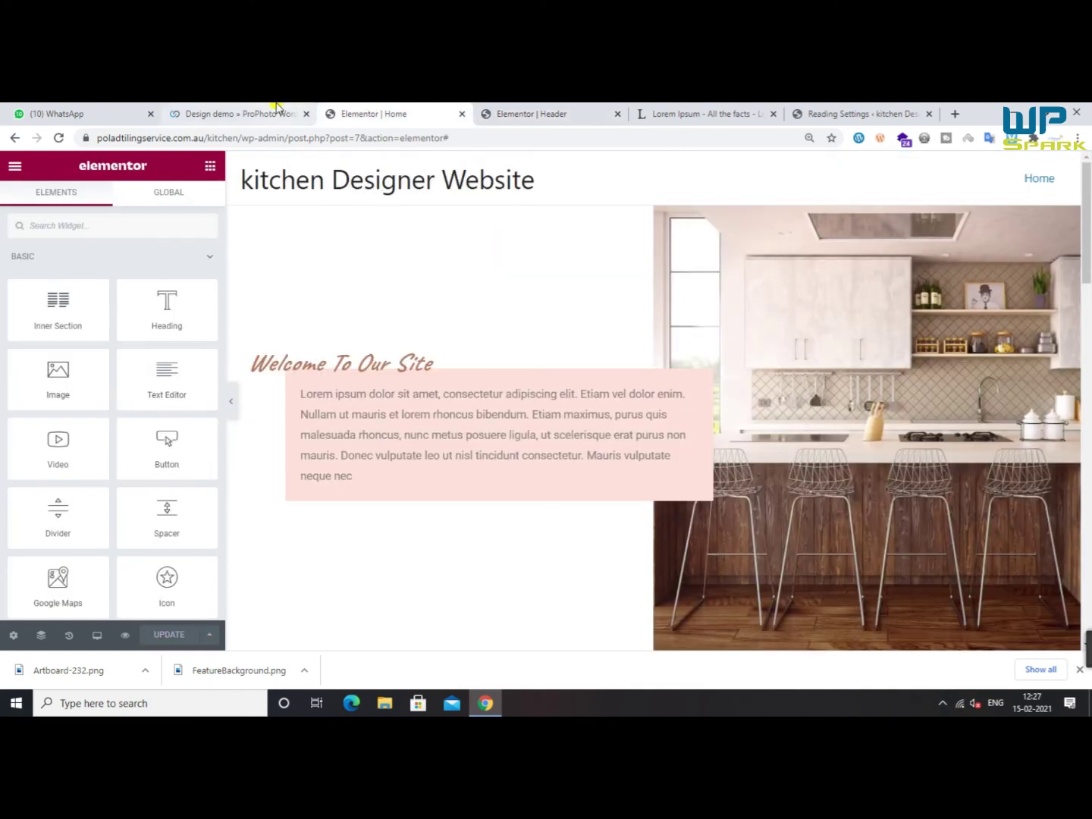
{"action": "left_click", "coordinate": [243, 110]}
{"action": "scroll", "coordinate": [366, 312], "scroll_direction": "up", "scroll_amount": 15}
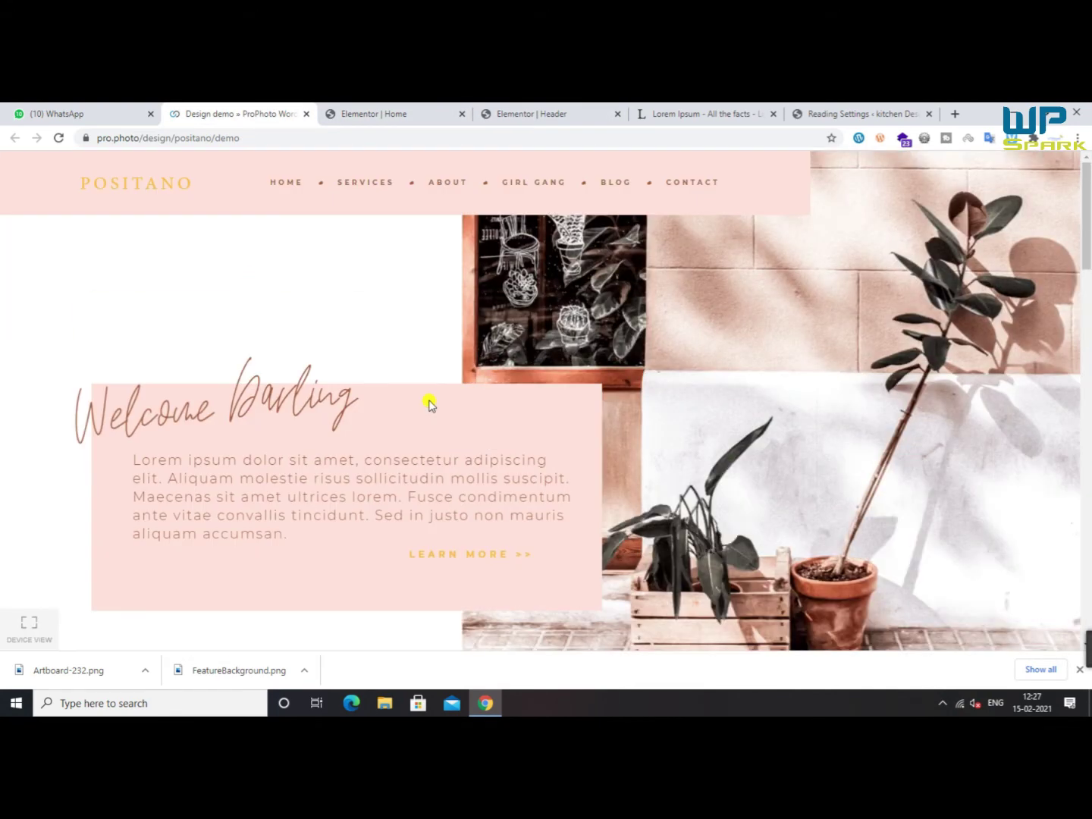
{"action": "right_click", "coordinate": [155, 183]}
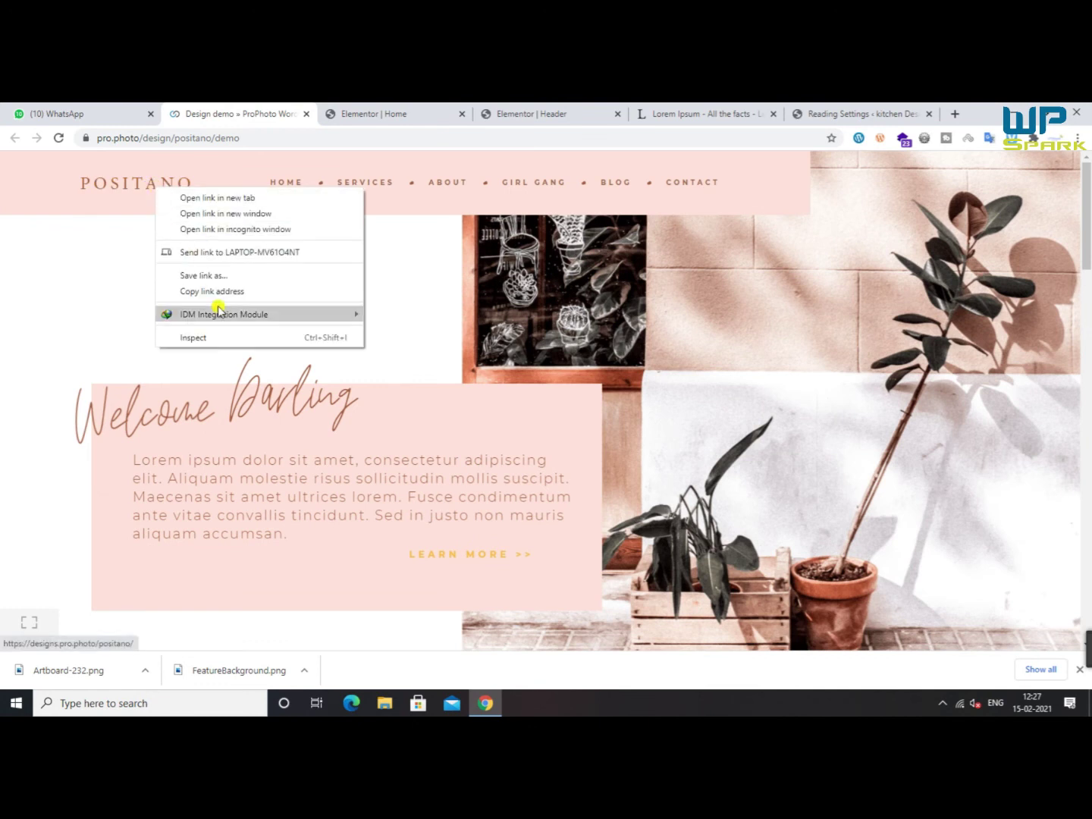
{"action": "left_click", "coordinate": [219, 338]}
{"action": "left_click", "coordinate": [759, 161]}
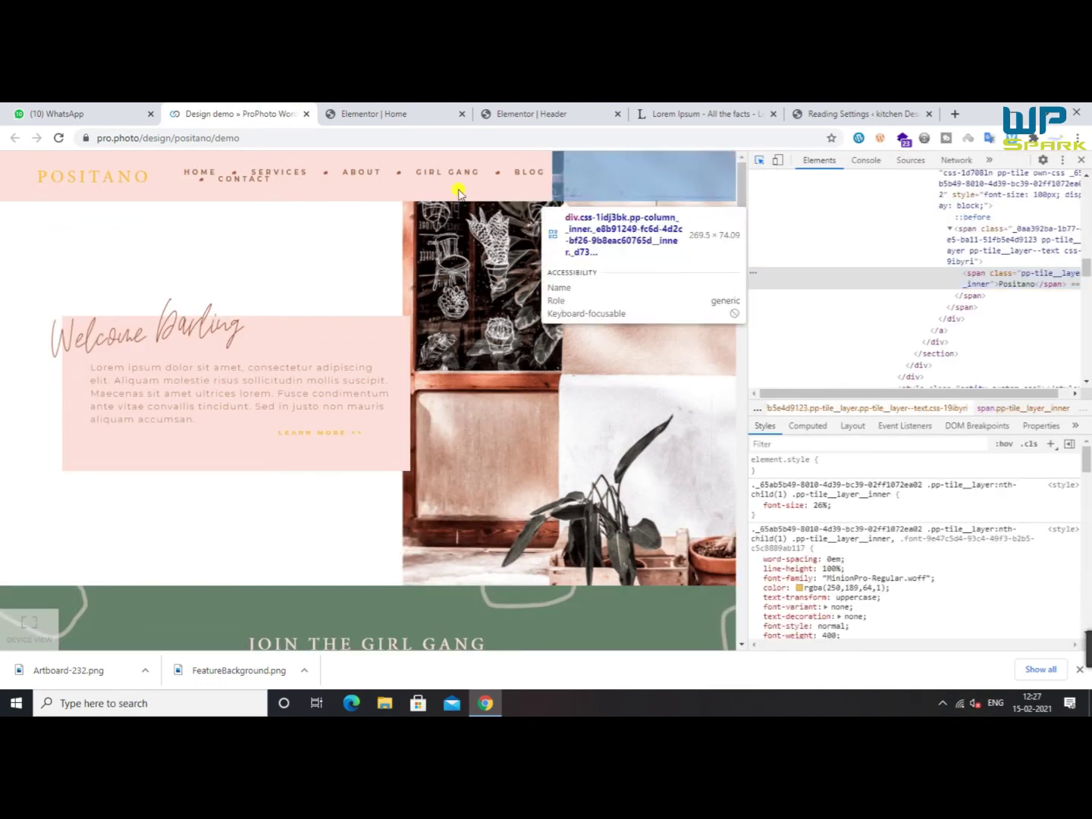
{"action": "left_click", "coordinate": [88, 175]}
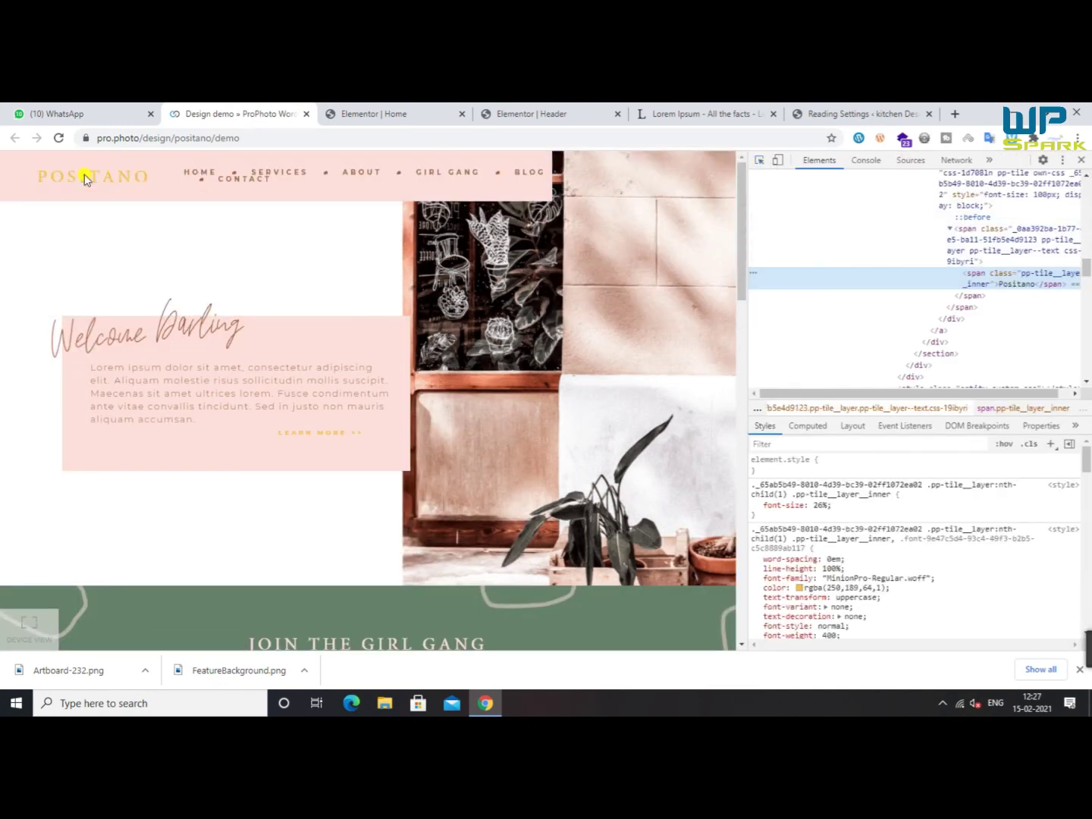
{"action": "double_click", "coordinate": [1006, 285]}
{"action": "left_click", "coordinate": [832, 588]}
{"action": "key", "text": "ctrl+c"}
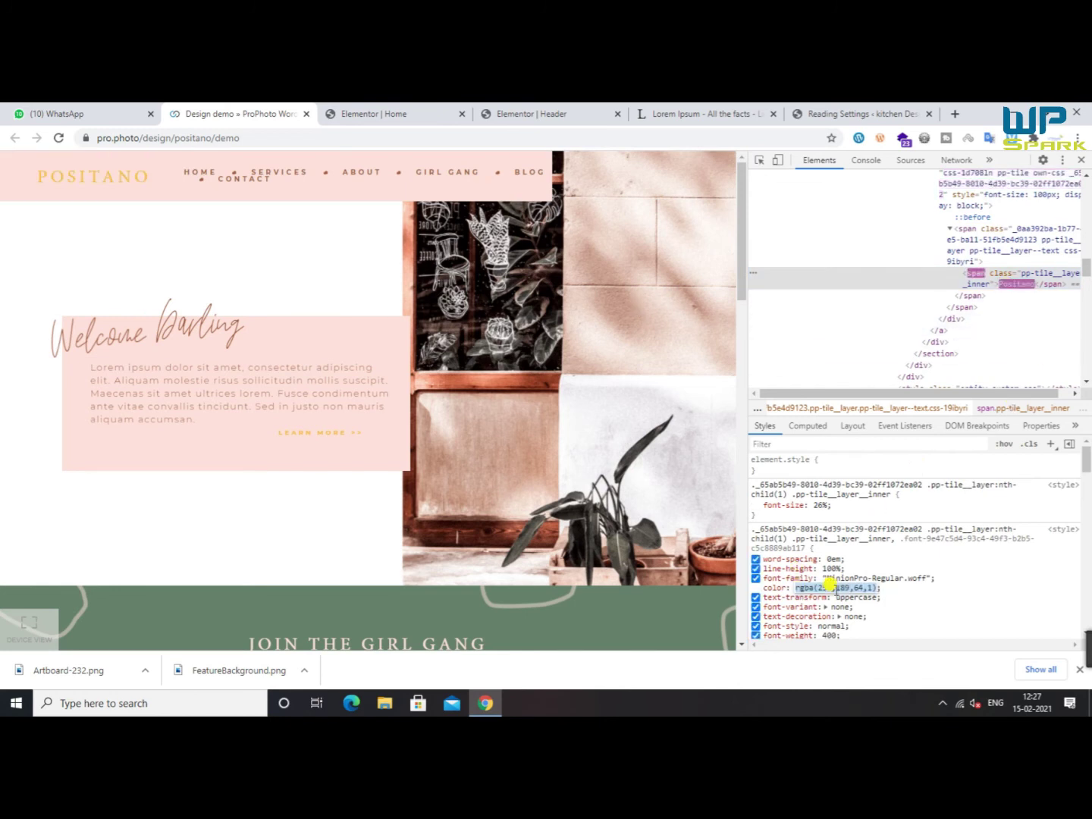
Place the Header editor's browser tab before the Home one and add a Site Title widget to the header section's first column
{"action": "left_click", "coordinate": [380, 114]}
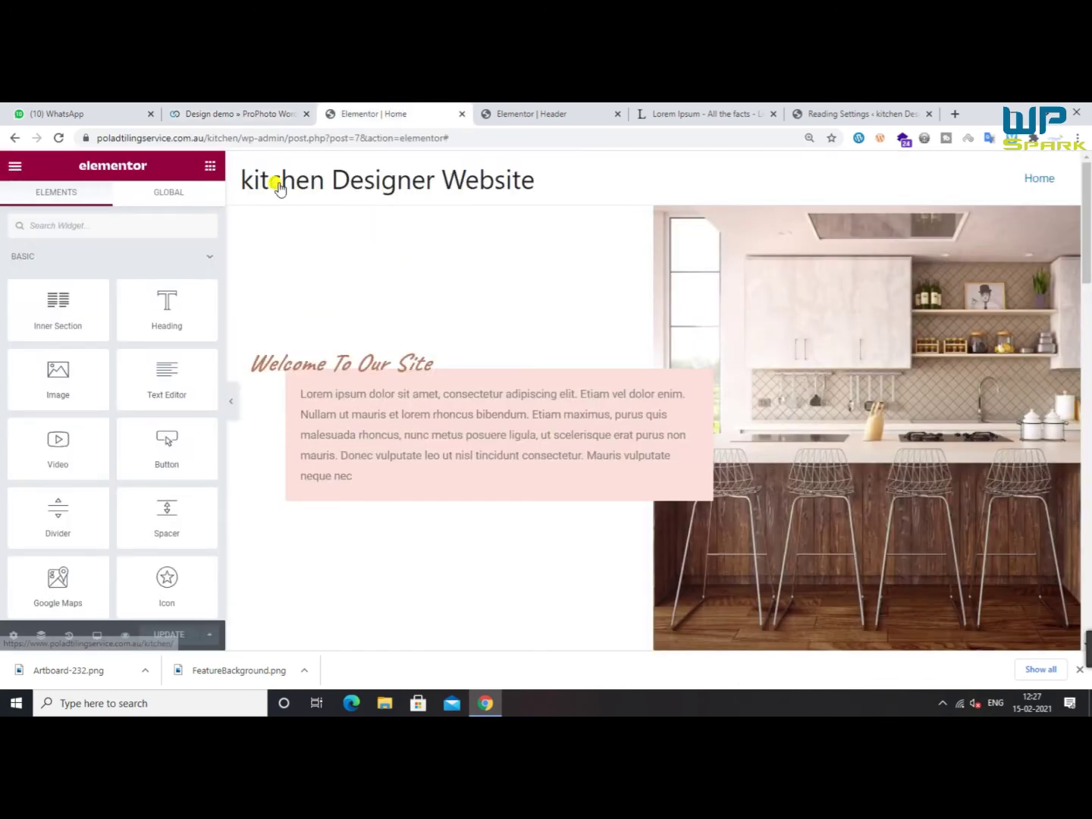
{"action": "left_click_drag", "start_coordinate": [599, 114], "coordinate": [444, 116]}
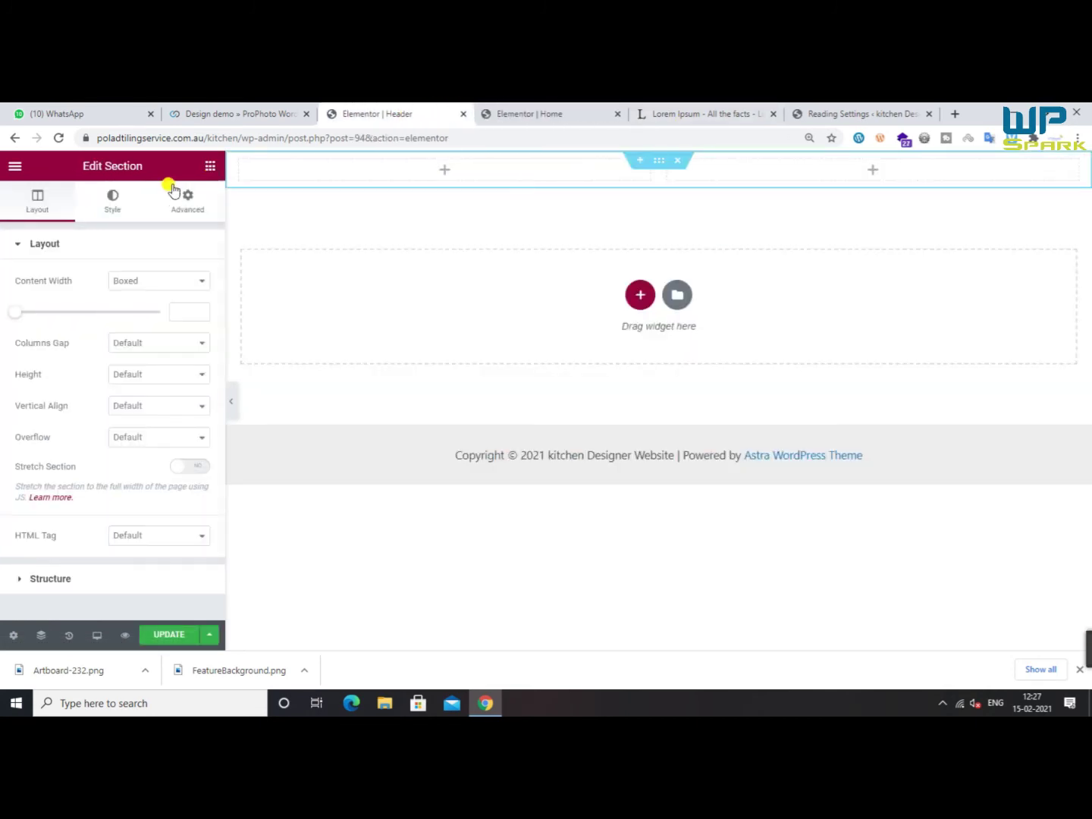
{"action": "left_click", "coordinate": [101, 206]}
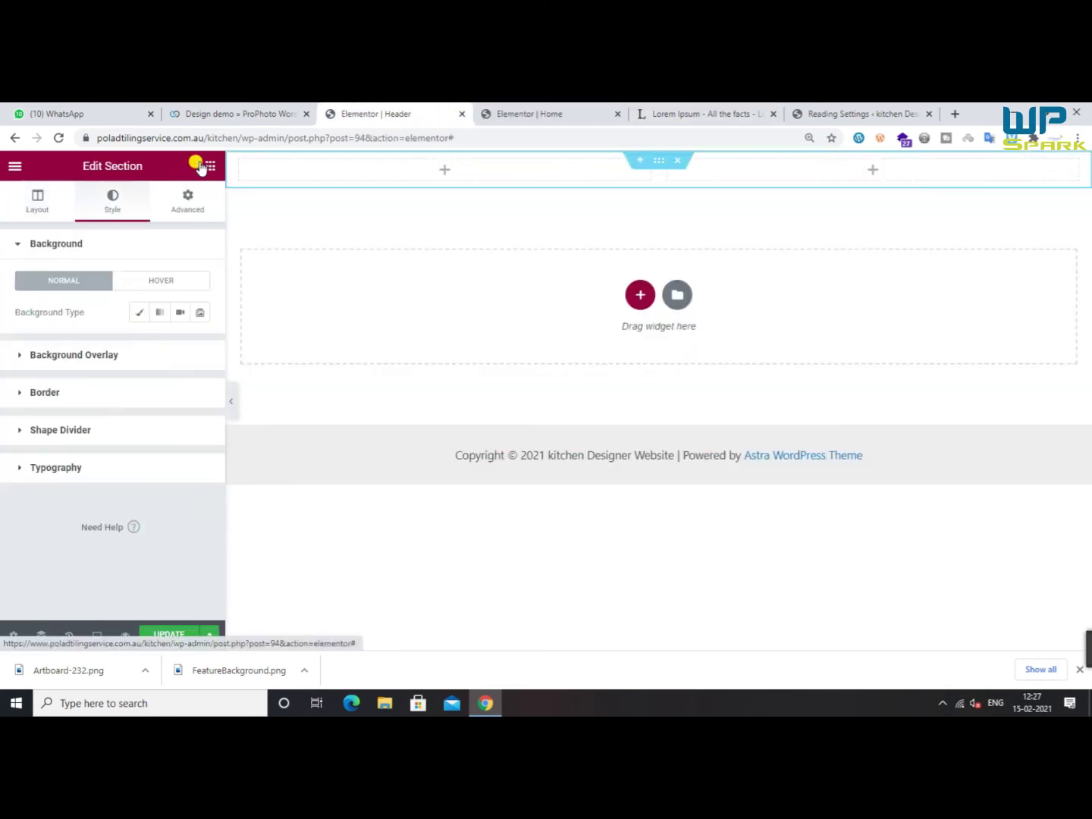
{"action": "left_click", "coordinate": [210, 166]}
{"action": "type", "text": "site"}
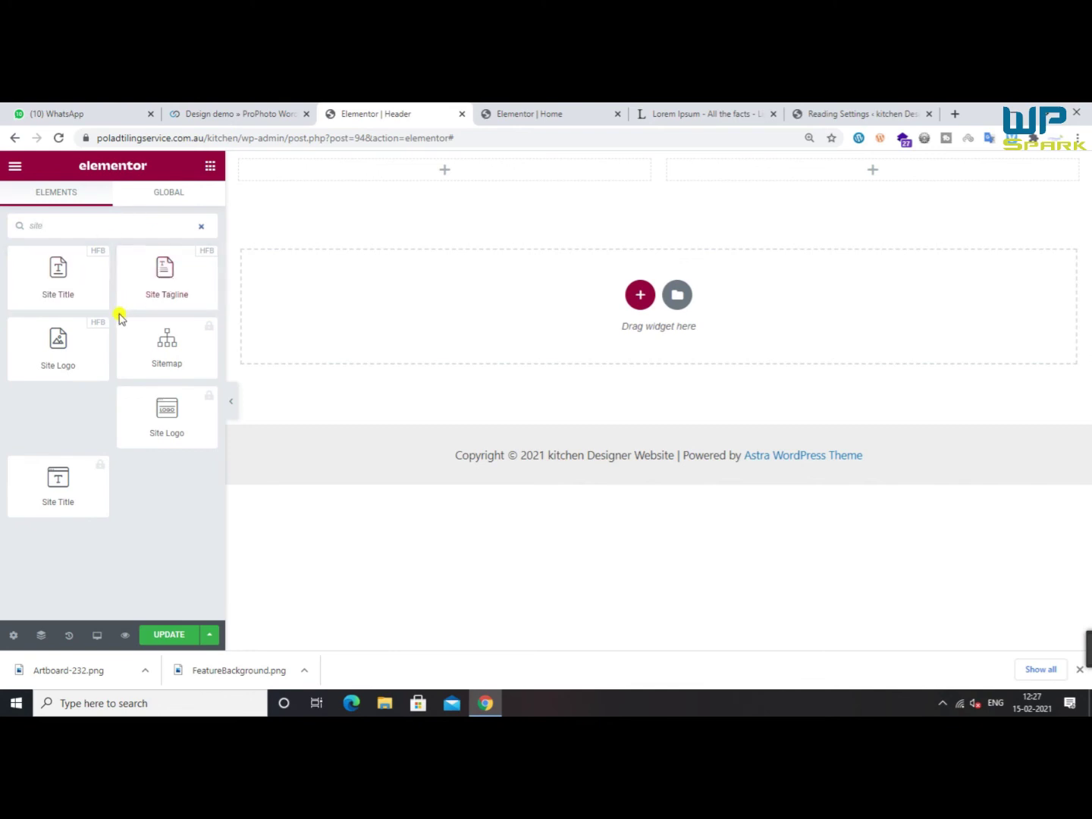
{"action": "left_click_drag", "start_coordinate": [50, 283], "coordinate": [392, 176]}
Set the site title's text color to the copied rgba(250,189,64,1) and compare it with the demo logo
{"action": "left_click", "coordinate": [114, 204]}
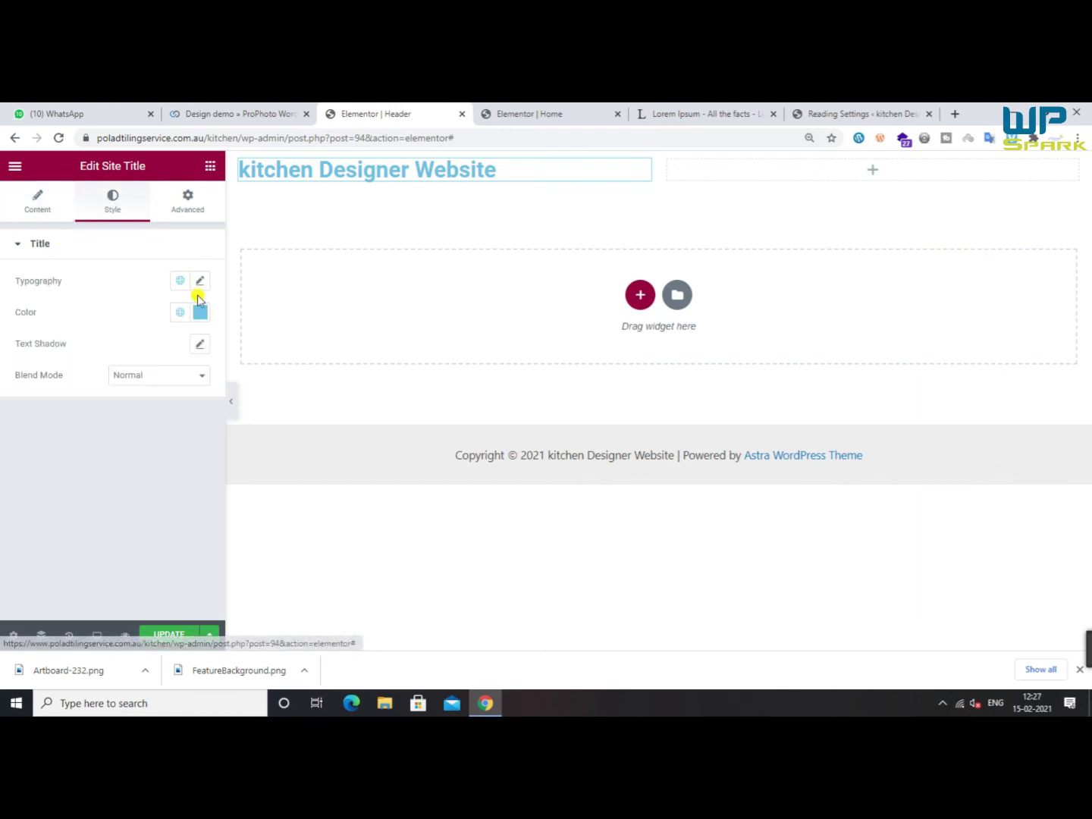
{"action": "left_click", "coordinate": [200, 311]}
{"action": "key", "text": "ctrl+v"}
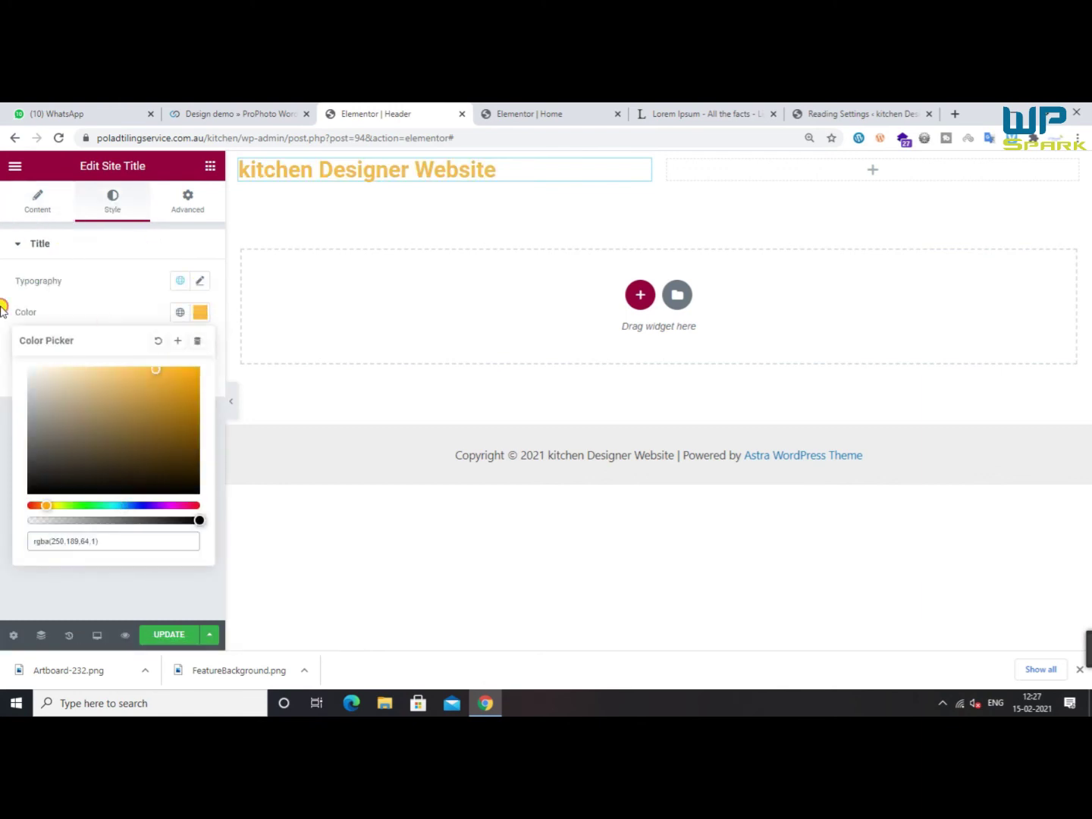
{"action": "left_click", "coordinate": [282, 112]}
{"action": "left_click", "coordinate": [367, 108]}
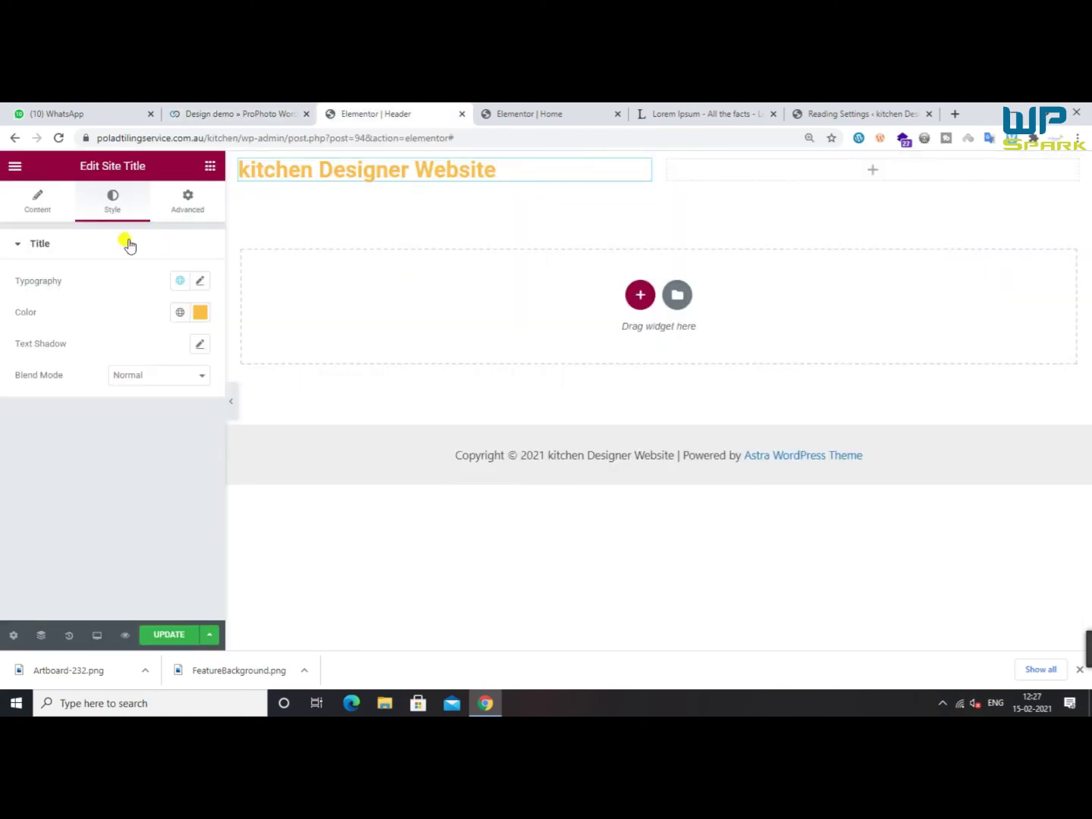
Set the site title's typography to the Roboto Condensed font family with weight 500
{"action": "left_click", "coordinate": [199, 281]}
{"action": "left_click", "coordinate": [161, 354]}
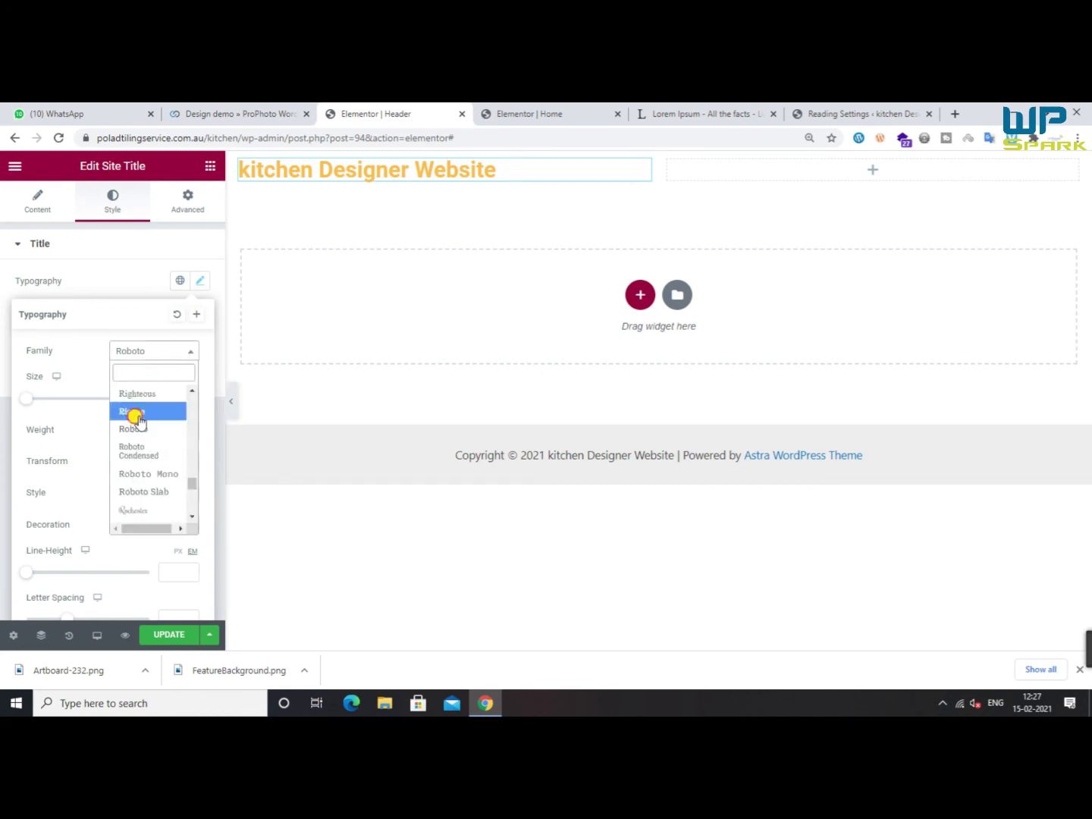
{"action": "left_click", "coordinate": [137, 416]}
{"action": "left_click", "coordinate": [149, 350]}
{"action": "left_click", "coordinate": [137, 410]}
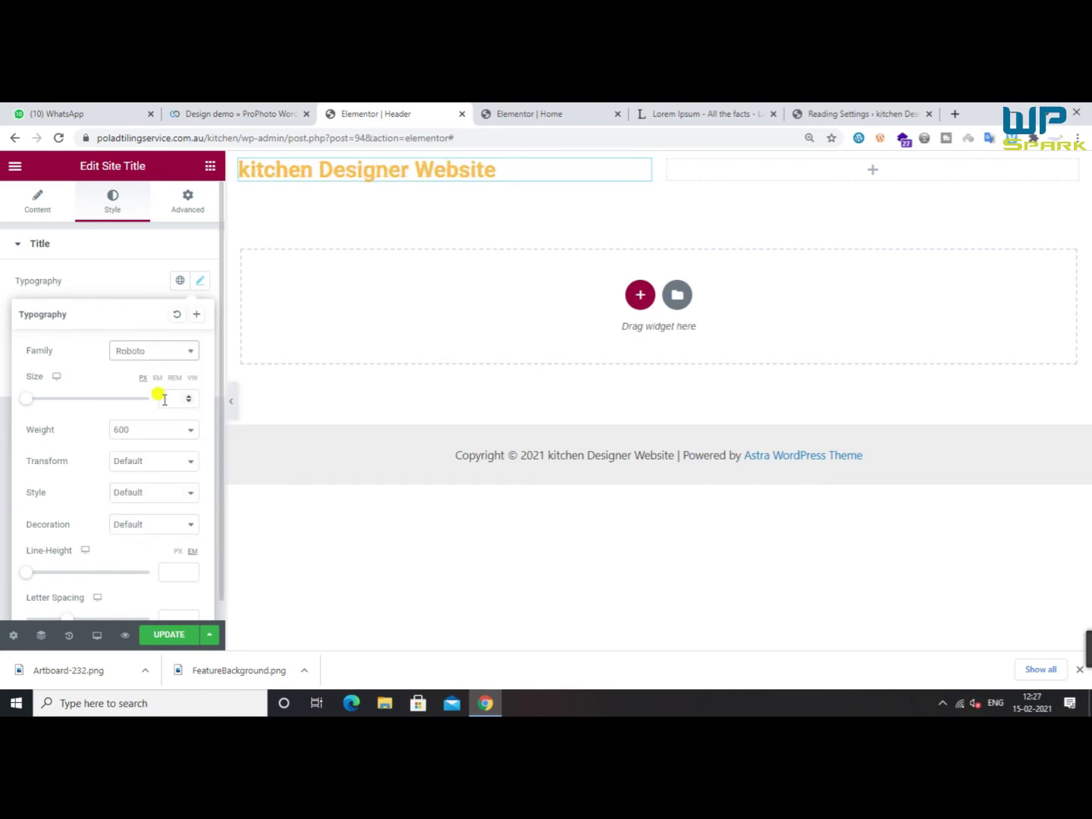
{"action": "left_click", "coordinate": [158, 429]}
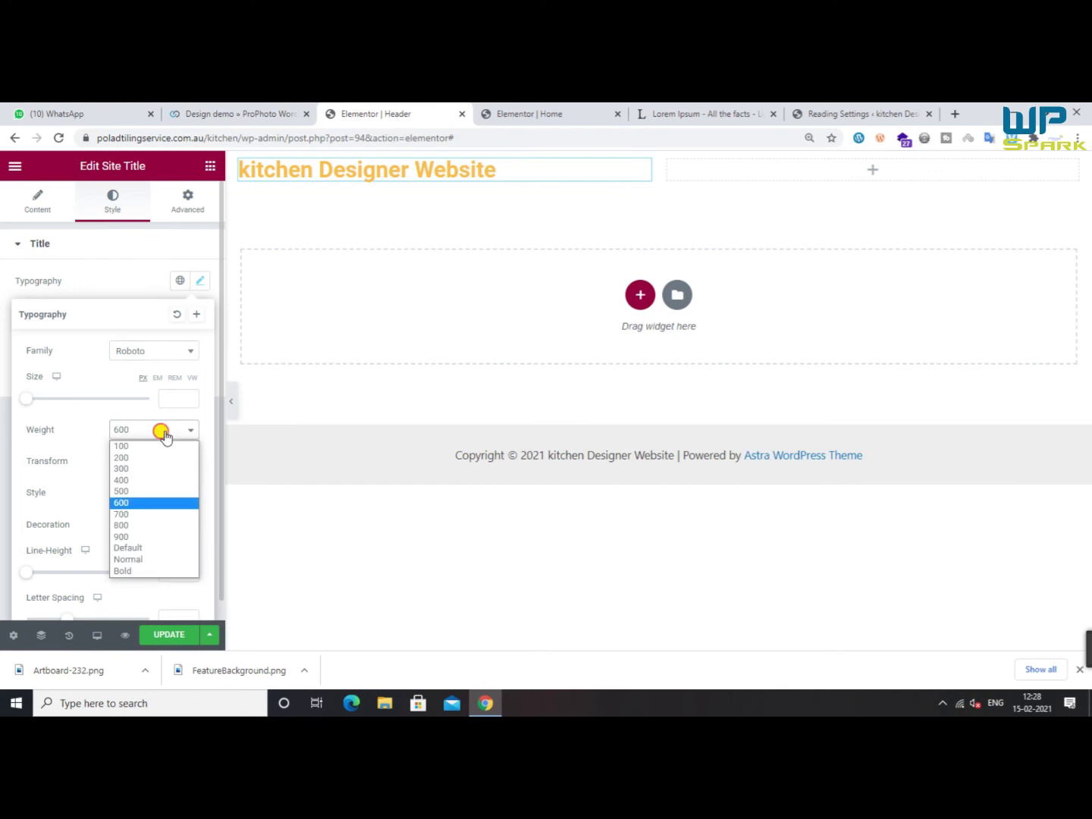
{"action": "left_click", "coordinate": [133, 471]}
{"action": "left_click", "coordinate": [144, 434]}
{"action": "left_click", "coordinate": [133, 485]}
{"action": "left_click", "coordinate": [159, 351]}
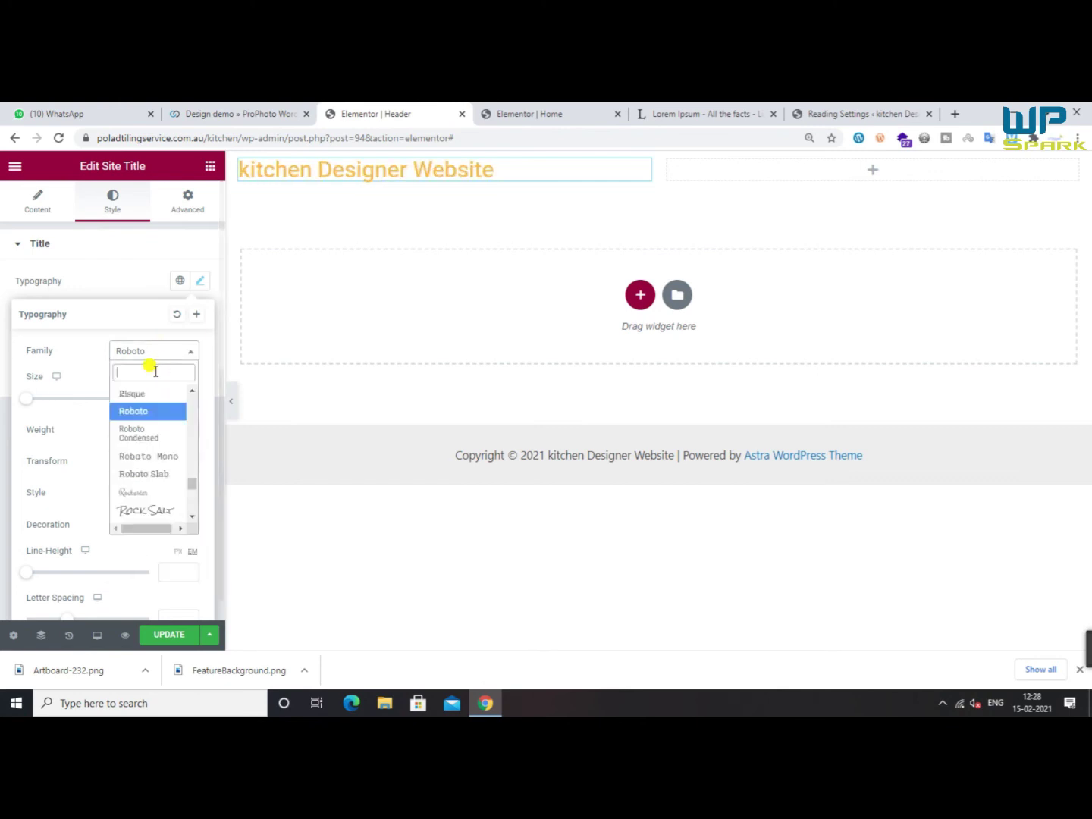
{"action": "left_click", "coordinate": [139, 433]}
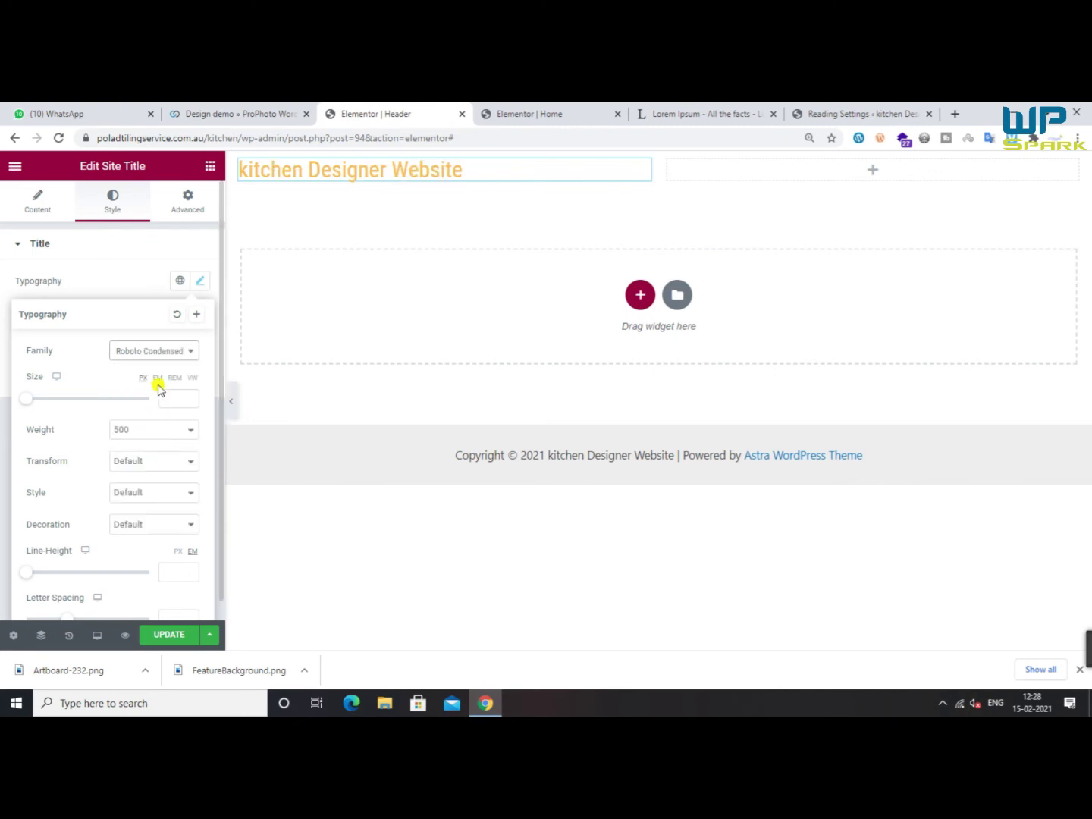
Try a different text transform on the site title and return it to Default
{"action": "left_click", "coordinate": [138, 461]}
{"action": "left_click", "coordinate": [134, 488]}
{"action": "left_click", "coordinate": [139, 463]}
{"action": "left_click", "coordinate": [130, 477]}
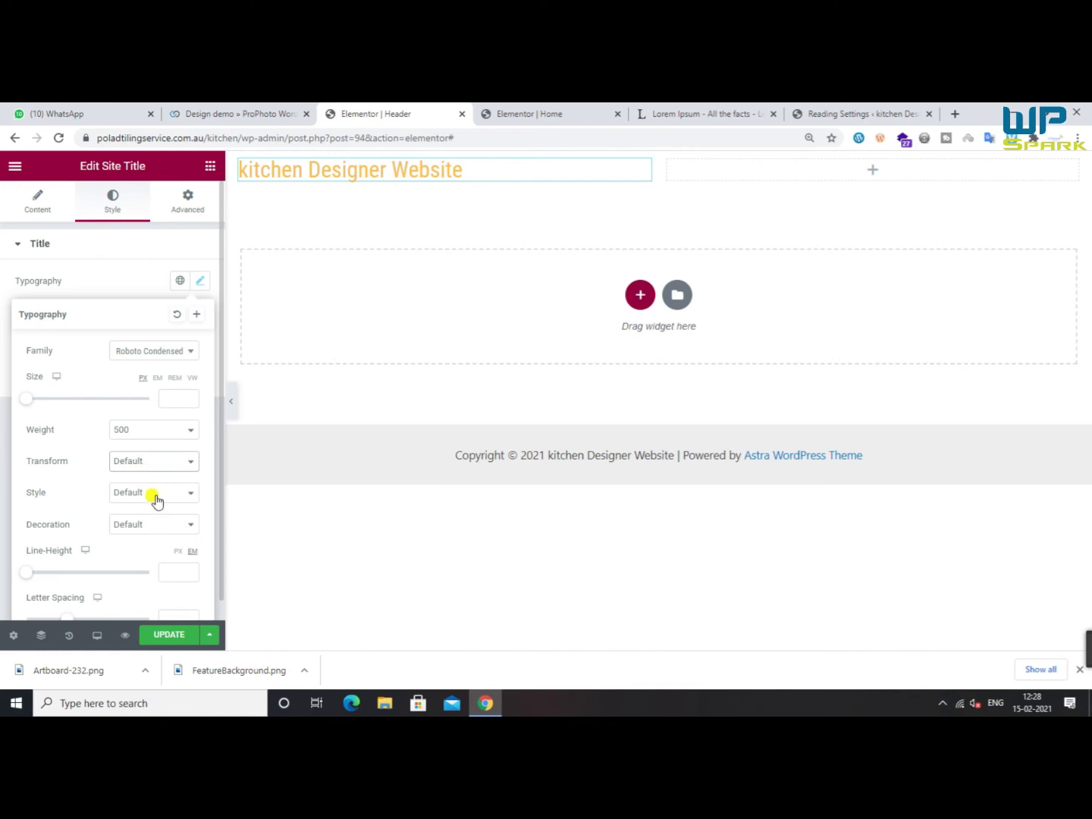
Set the site title's font style to Italic and update the header template
{"action": "left_click", "coordinate": [156, 501]}
{"action": "left_click", "coordinate": [139, 532]}
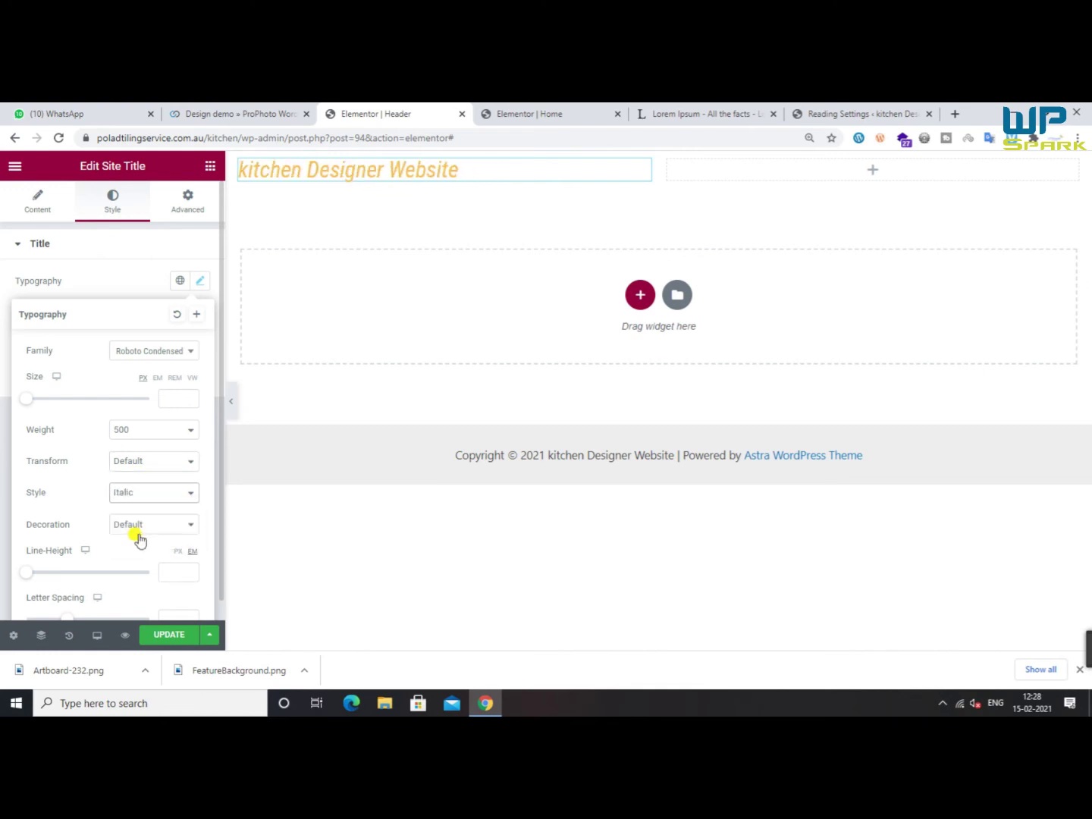
{"action": "left_click", "coordinate": [173, 636]}
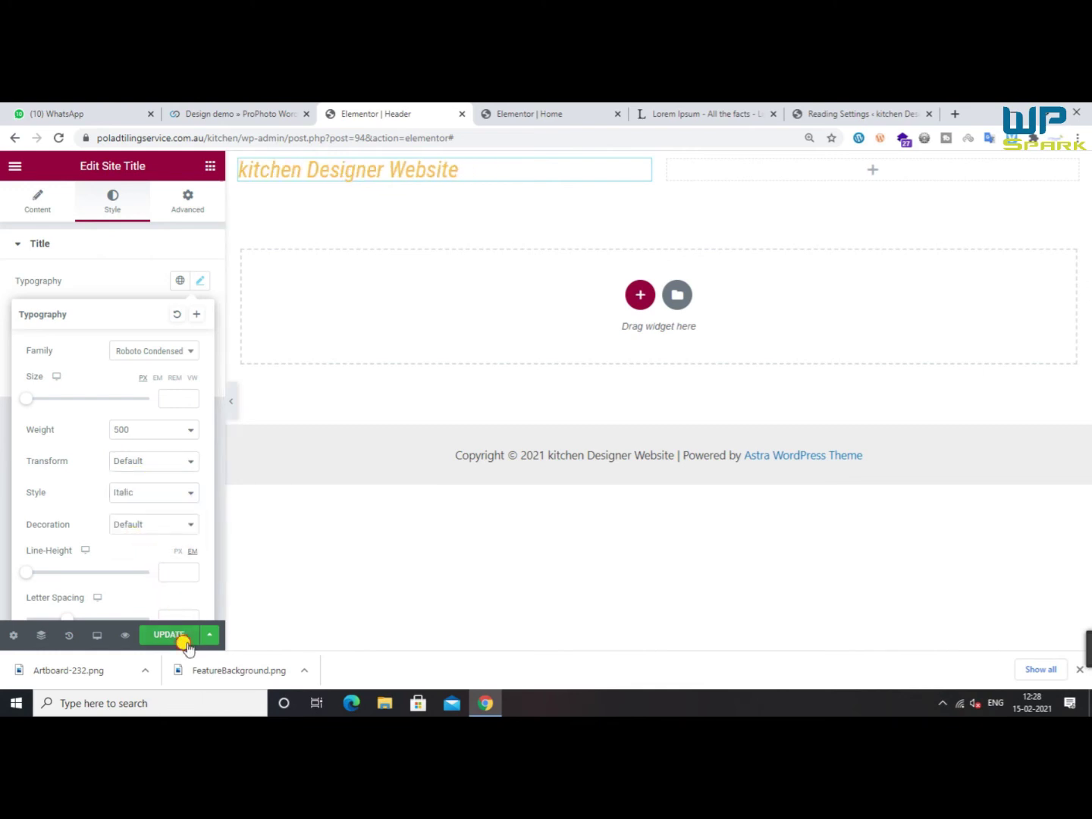
Copy the demo header's pink background color and give the header section a classic background of rgb(252 224 217)
{"action": "left_click", "coordinate": [539, 183]}
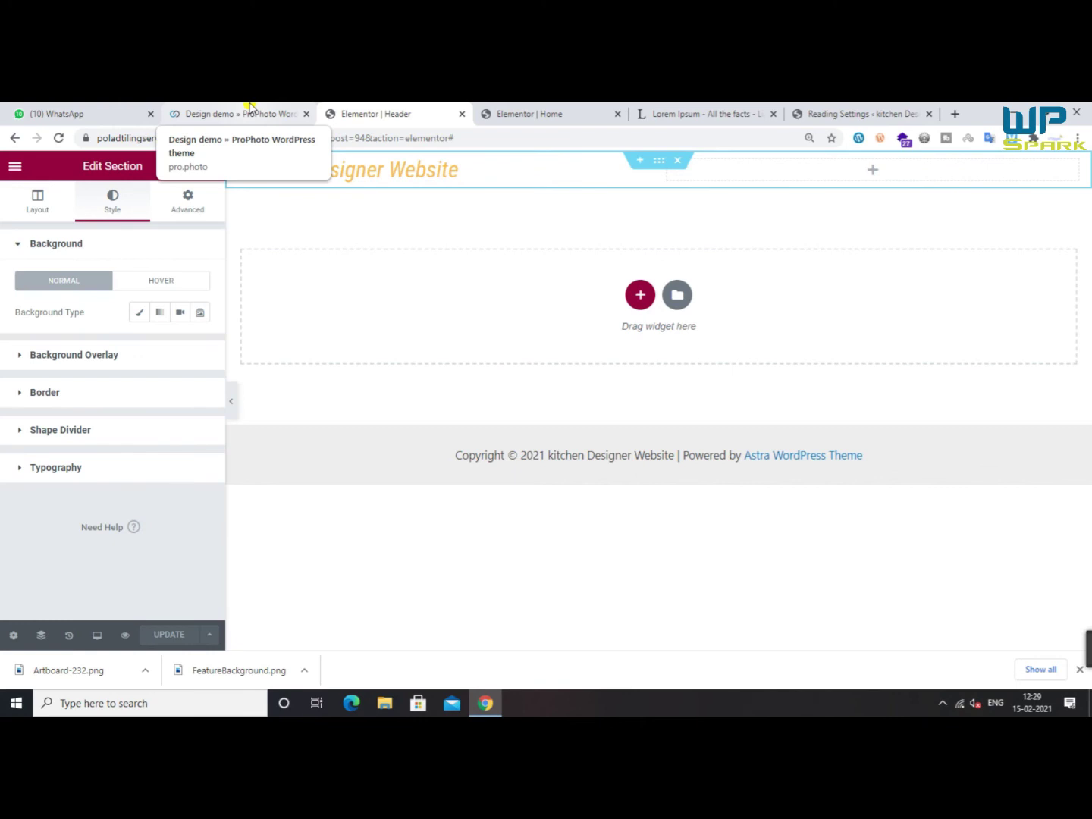
{"action": "left_click", "coordinate": [235, 114]}
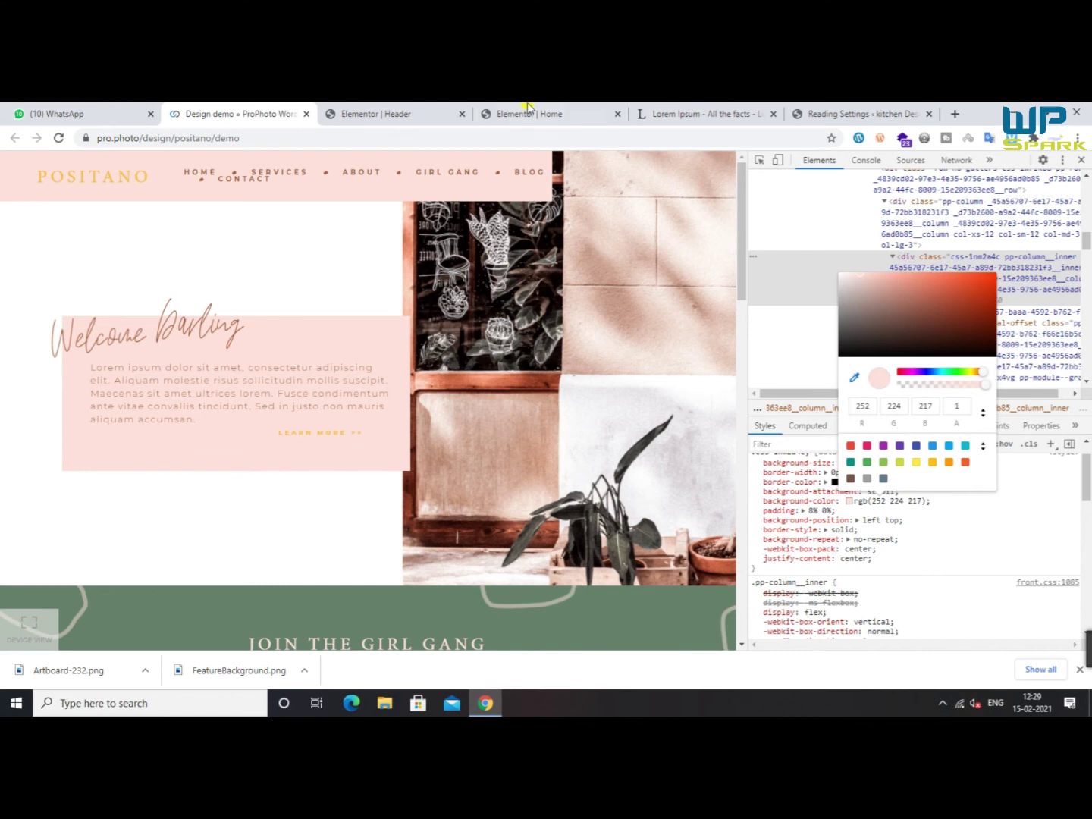
{"action": "left_click", "coordinate": [406, 112]}
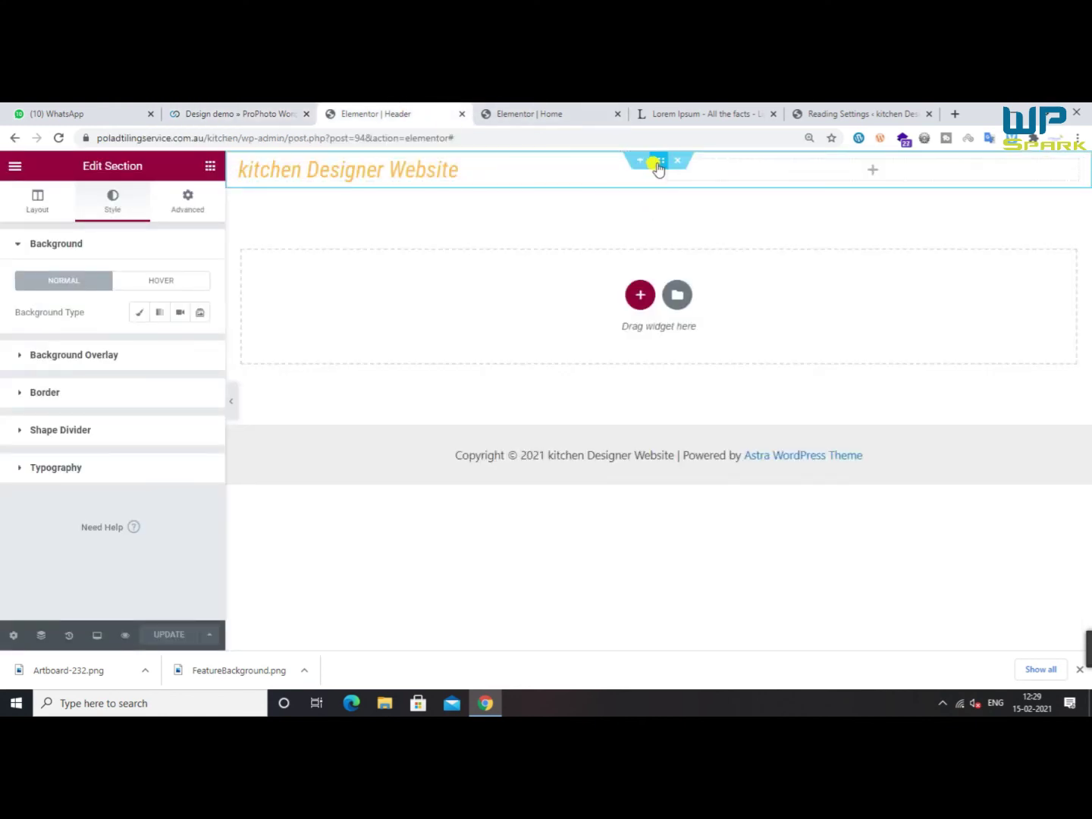
{"action": "left_click", "coordinate": [139, 312]}
{"action": "left_click", "coordinate": [199, 343]}
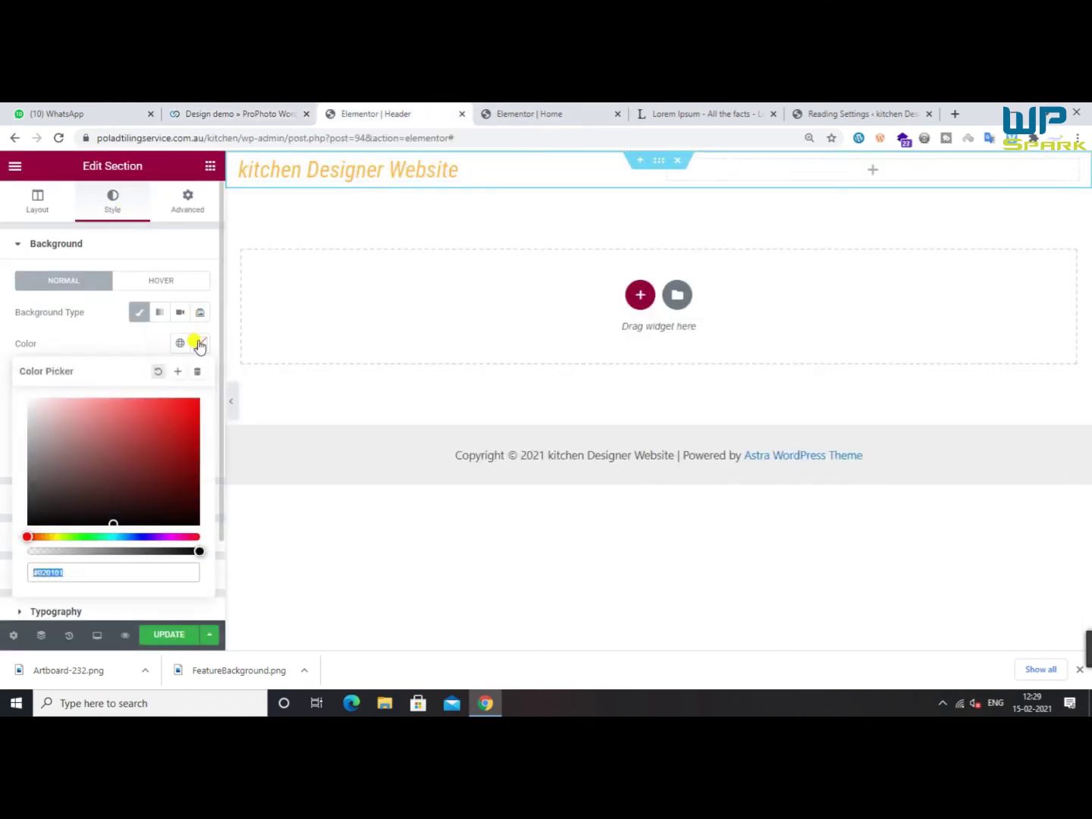
{"action": "type", "text": "rgb(252 224 217)"}
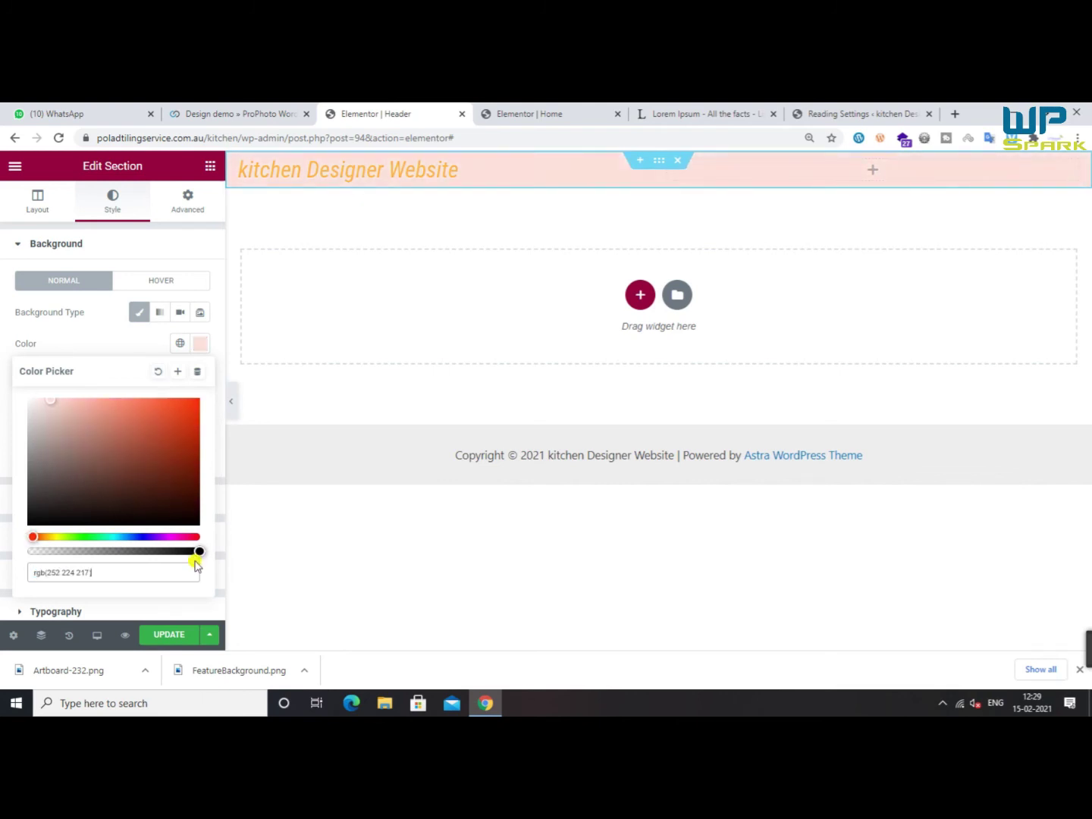
Update the header template and compare it with the Positano demo's header
{"action": "left_click", "coordinate": [176, 637]}
{"action": "left_click", "coordinate": [262, 110]}
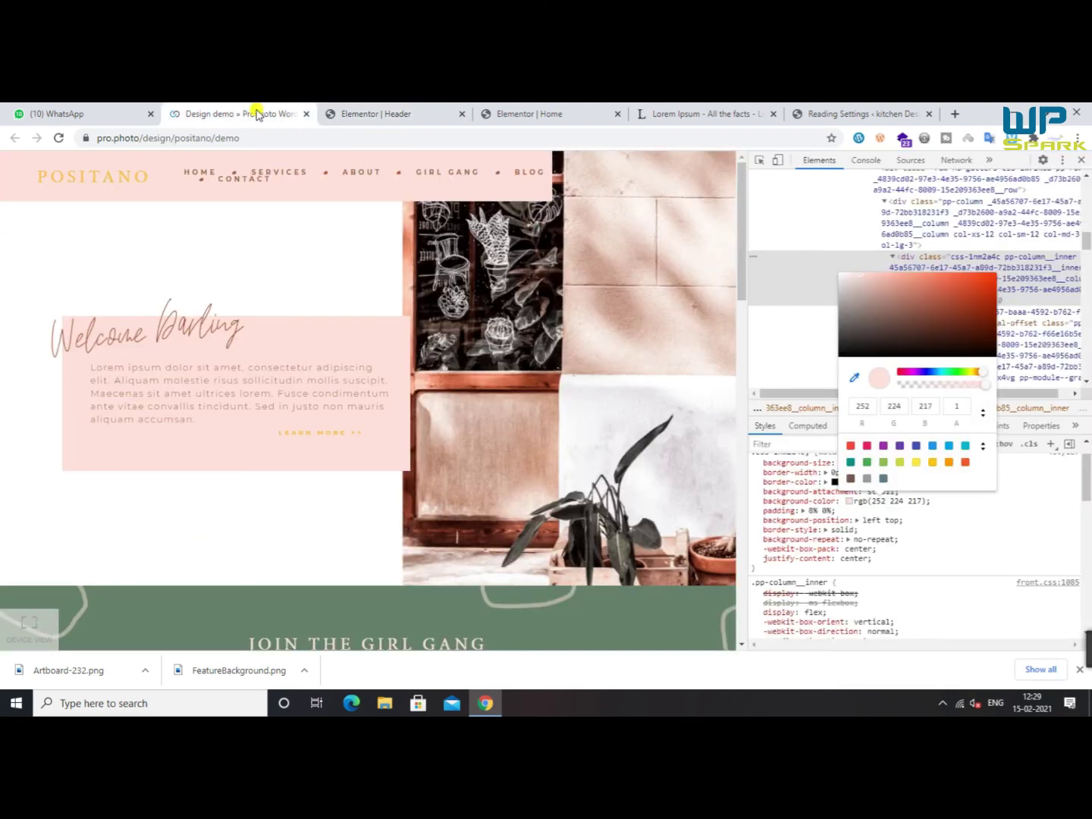
{"action": "left_click", "coordinate": [427, 108]}
{"action": "left_click", "coordinate": [251, 110]}
{"action": "left_click", "coordinate": [361, 108]}
Search the widgets for menu, place the HFB Navigation Menu in the empty header column and widen that column to about 69%
{"action": "left_click", "coordinate": [199, 167]}
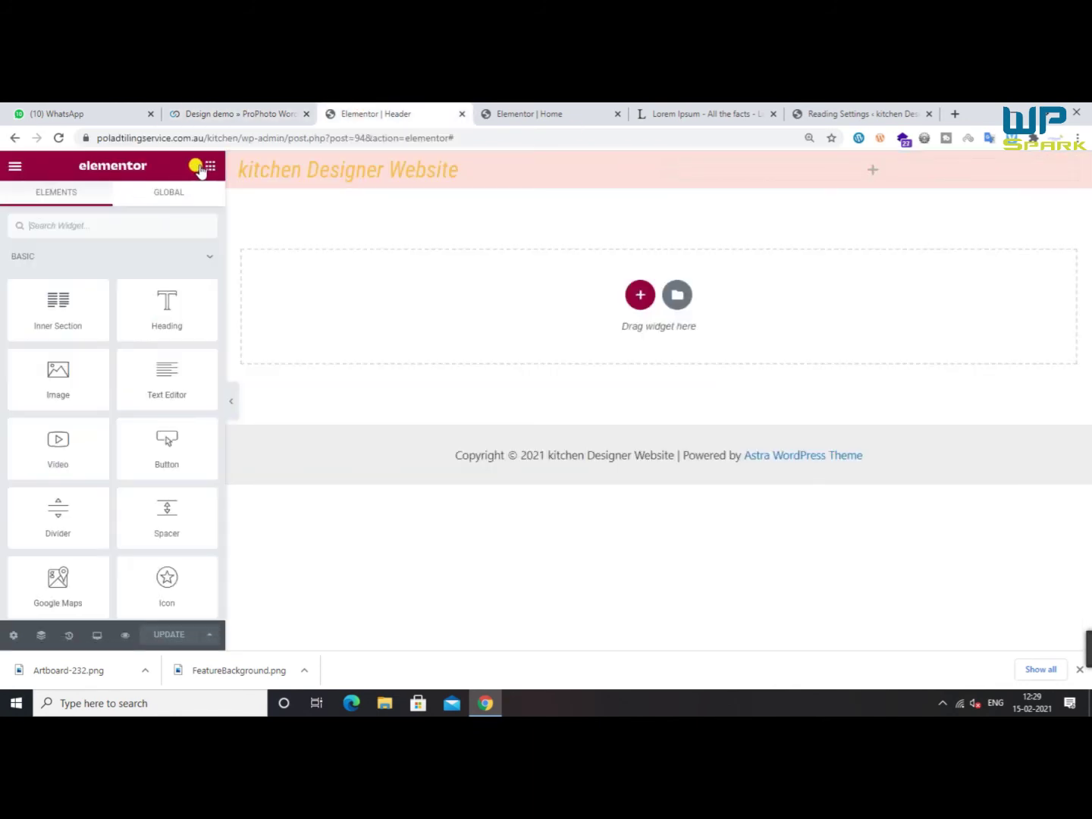
{"action": "type", "text": "enu"}
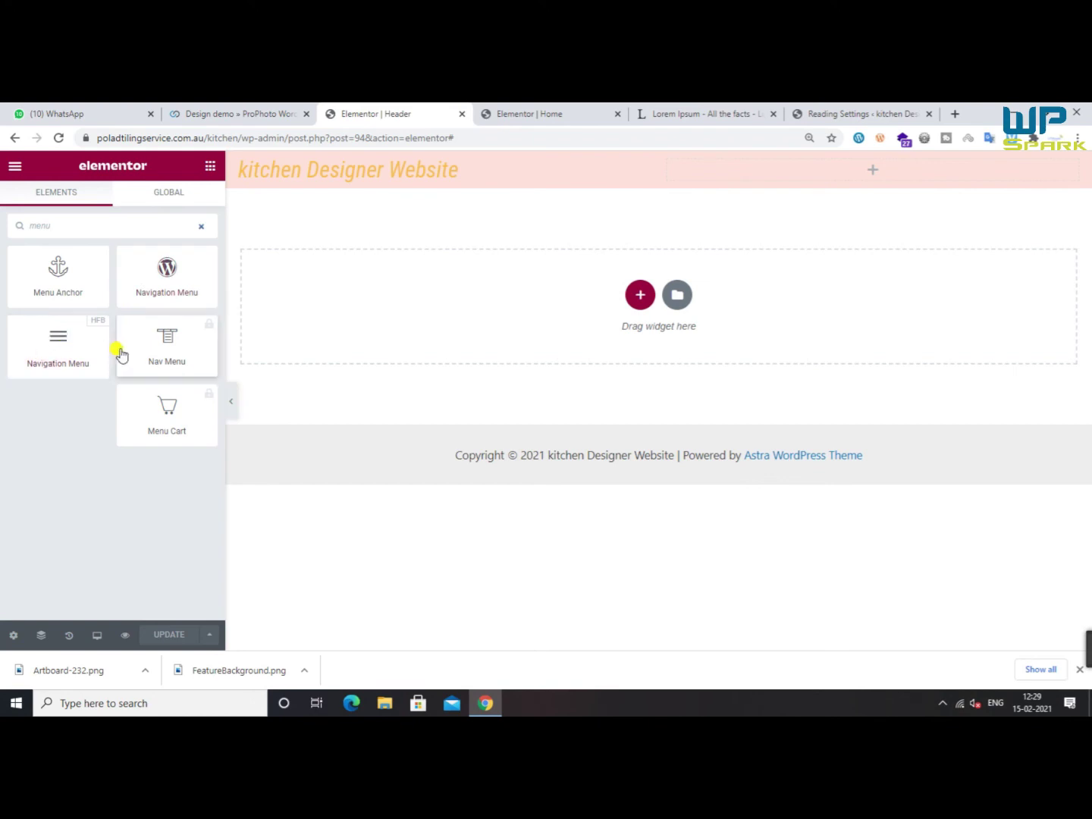
{"action": "left_click_drag", "start_coordinate": [24, 343], "coordinate": [819, 169]}
{"action": "left_click_drag", "start_coordinate": [660, 175], "coordinate": [495, 186]}
Set the vertical alignment of both header columns to Middle and update the template
{"action": "left_click", "coordinate": [500, 161]}
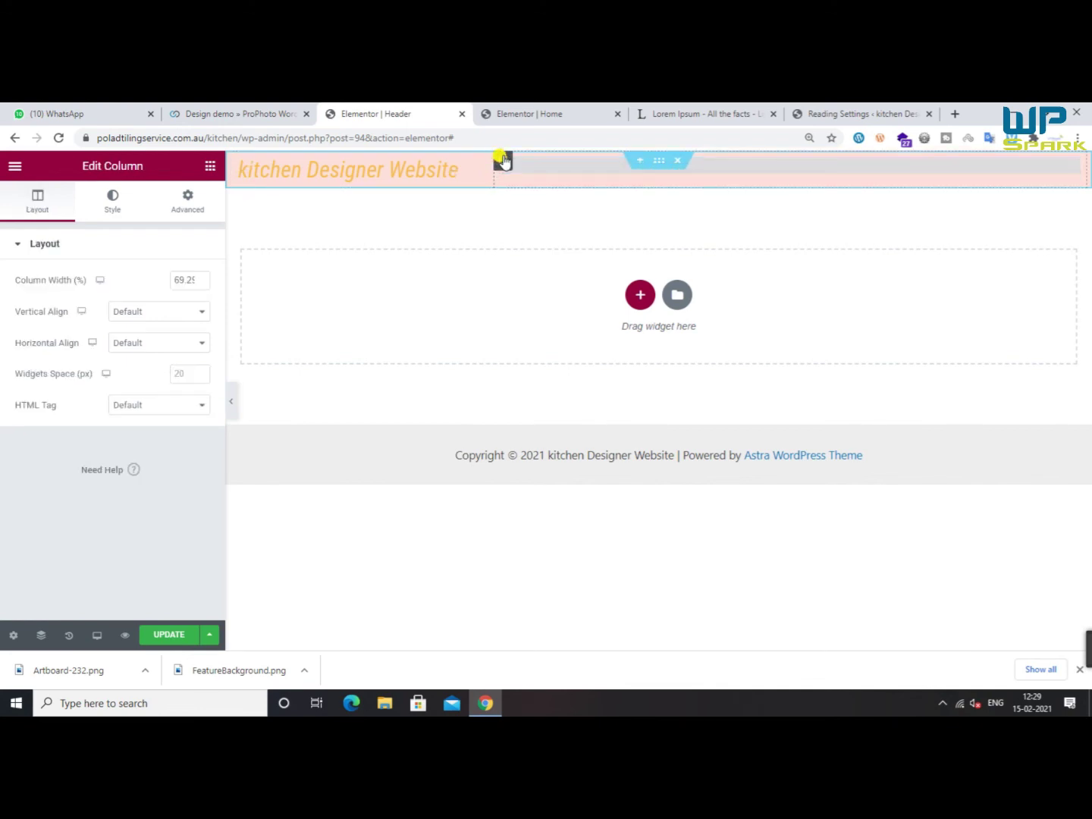
{"action": "left_click", "coordinate": [155, 312]}
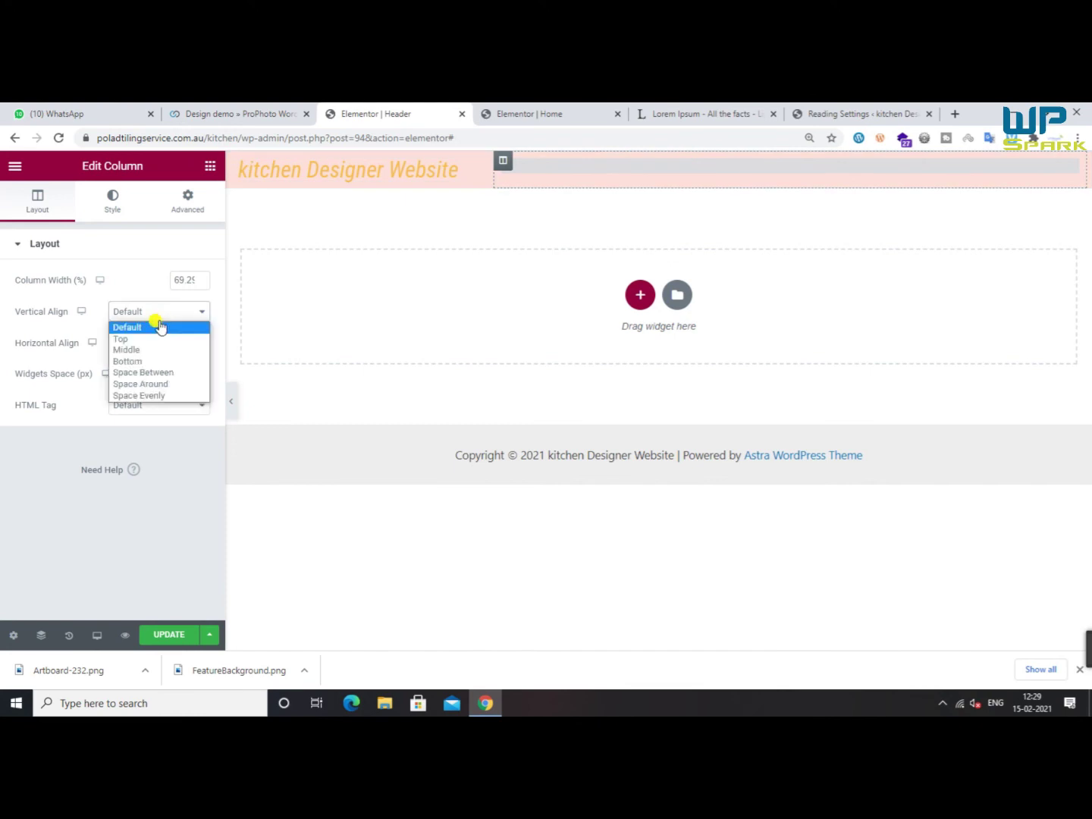
{"action": "left_click", "coordinate": [141, 346]}
{"action": "left_click", "coordinate": [239, 160]}
{"action": "left_click", "coordinate": [152, 312]}
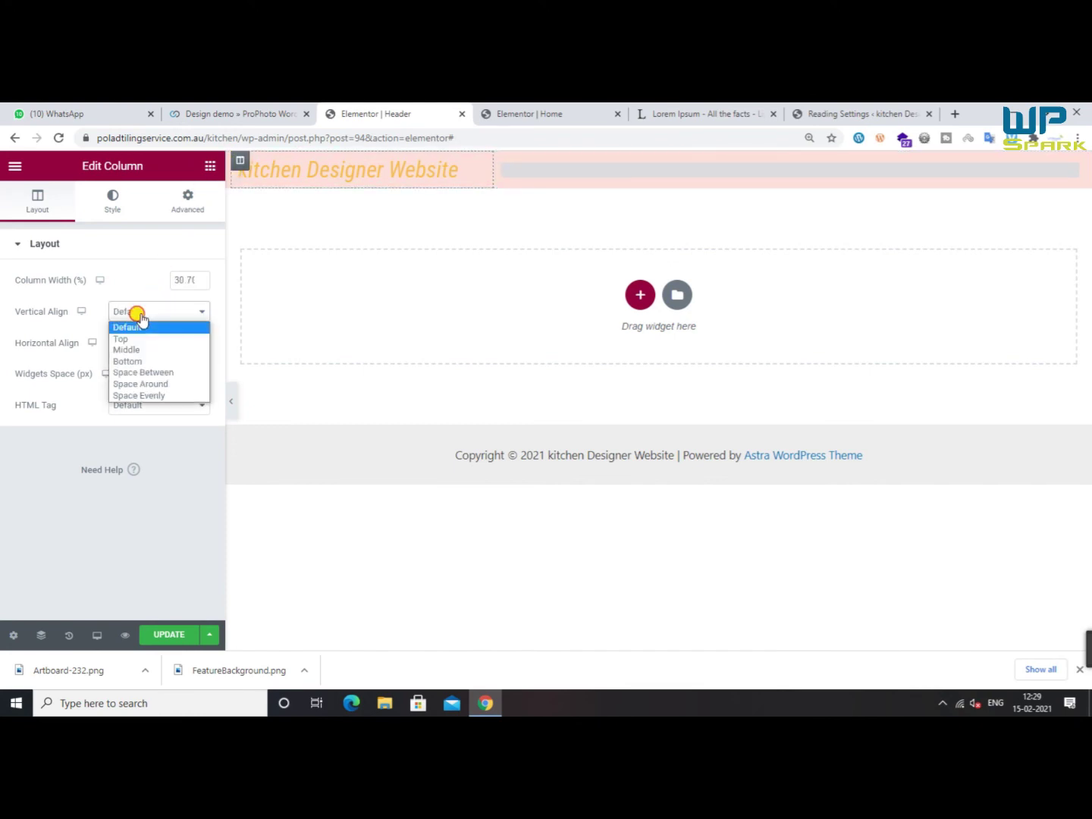
{"action": "left_click", "coordinate": [138, 347]}
{"action": "left_click", "coordinate": [175, 636]}
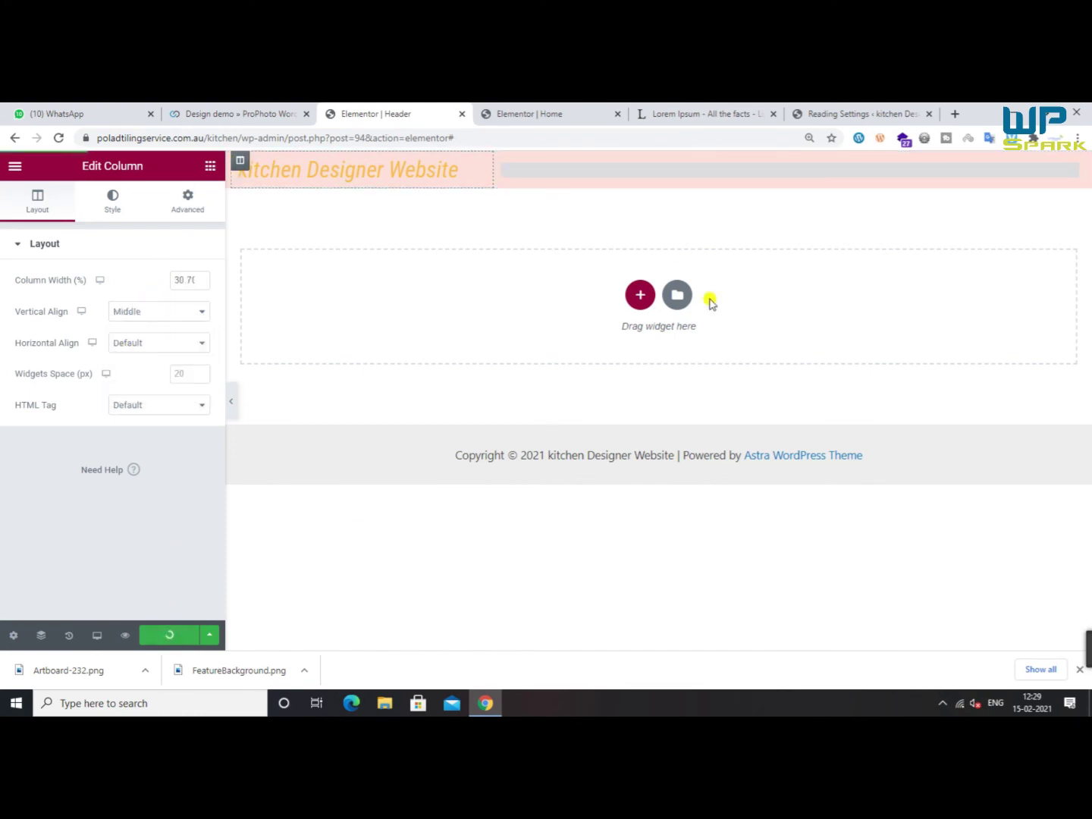
Examine the Last Menu Item options of the Navigation Menu widget in the header
{"action": "left_click", "coordinate": [620, 178]}
{"action": "left_click", "coordinate": [135, 351]}
{"action": "left_click", "coordinate": [130, 350]}
{"action": "left_click", "coordinate": [133, 351]}
{"action": "left_click", "coordinate": [133, 352]}
{"action": "left_click", "coordinate": [133, 352]}
{"action": "left_click", "coordinate": [133, 352]}
{"action": "left_click", "coordinate": [132, 351]}
{"action": "left_click", "coordinate": [203, 106]}
{"action": "left_click", "coordinate": [437, 107]}
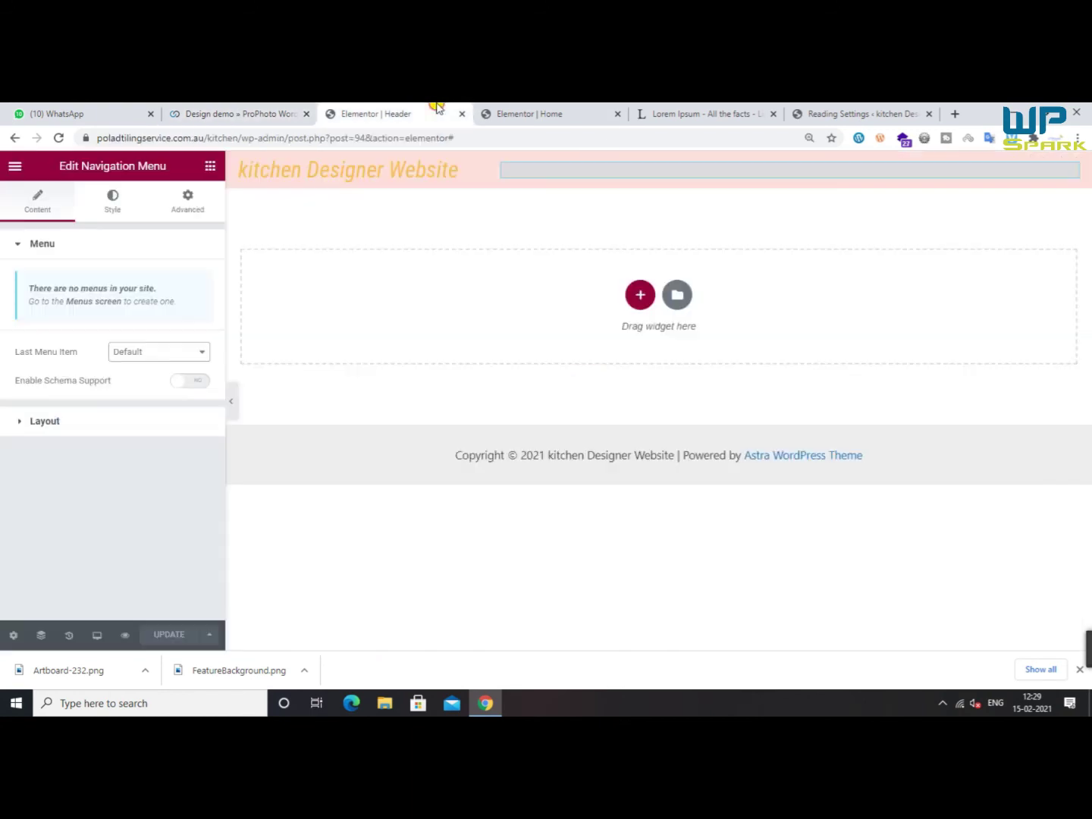
{"action": "left_click", "coordinate": [135, 354]}
{"action": "left_click", "coordinate": [138, 366]}
Open the WordPress Menus screen from the widget's notice and create a menu named Main Menu
{"action": "left_click", "coordinate": [93, 301]}
{"action": "left_click", "coordinate": [342, 112]}
{"action": "left_click_drag", "start_coordinate": [29, 289], "coordinate": [183, 305]}
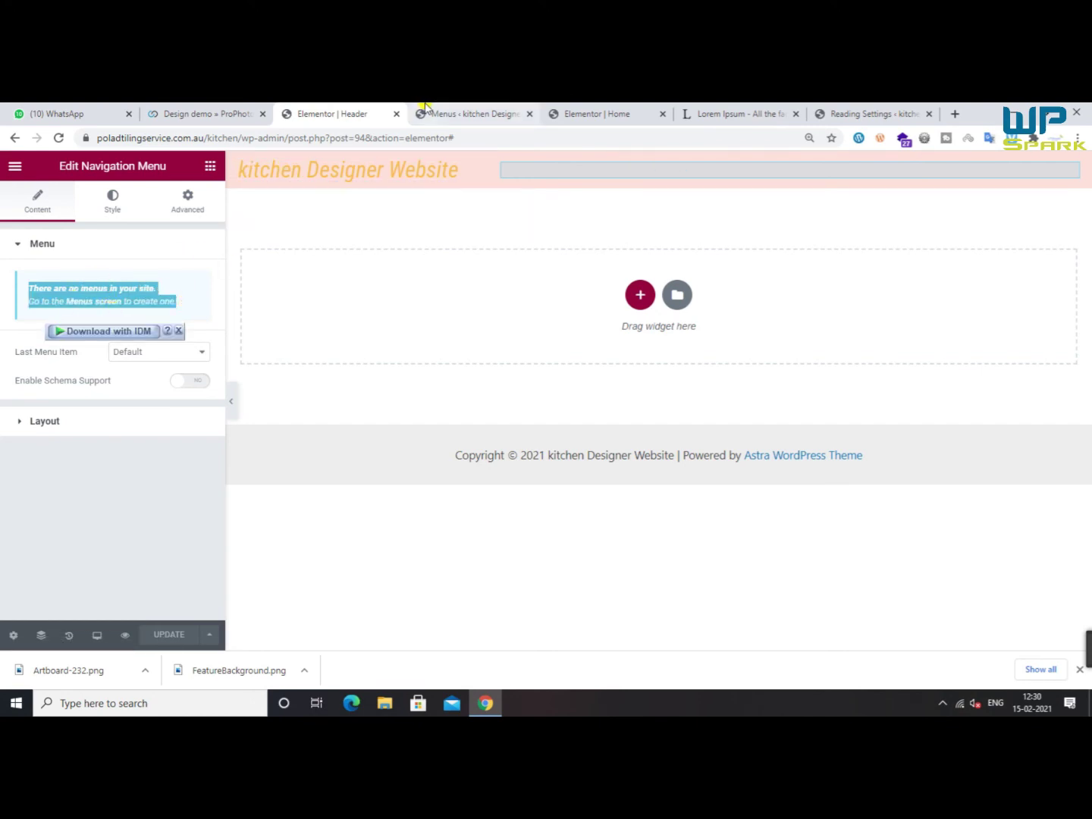
{"action": "left_click", "coordinate": [460, 110]}
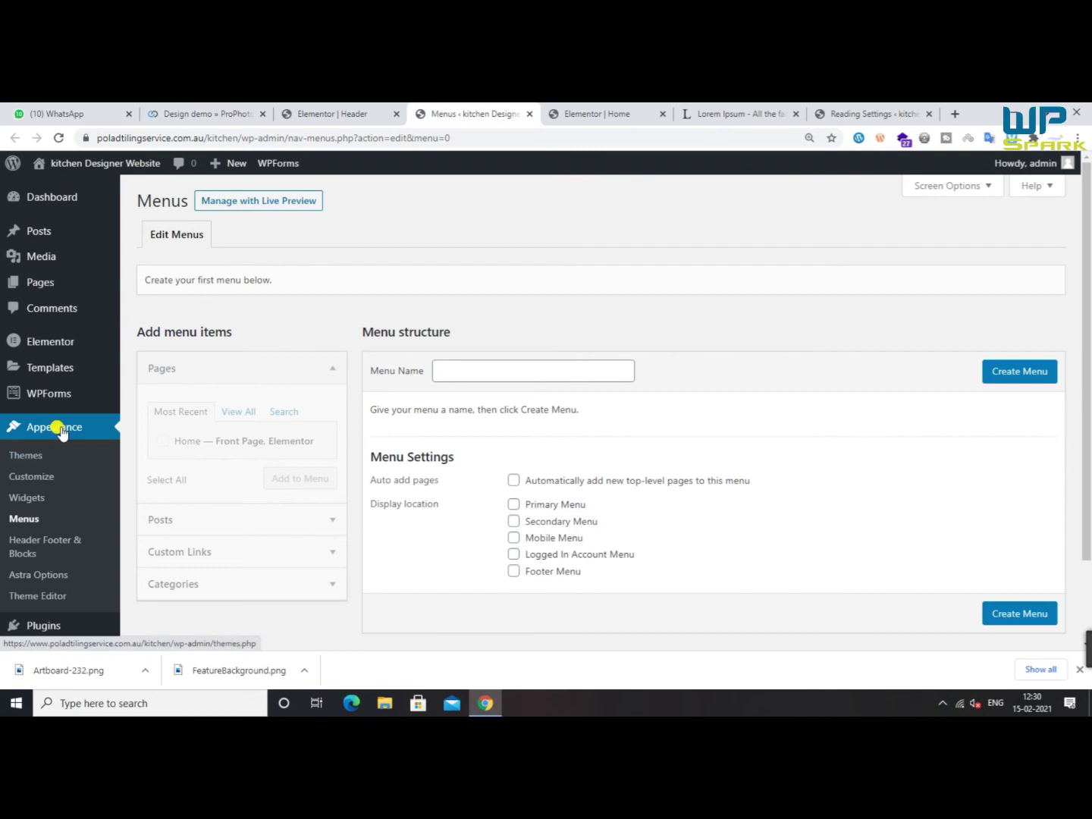
{"action": "scroll", "coordinate": [314, 434], "scroll_direction": "down", "scroll_amount": 1}
{"action": "left_click", "coordinate": [506, 303]}
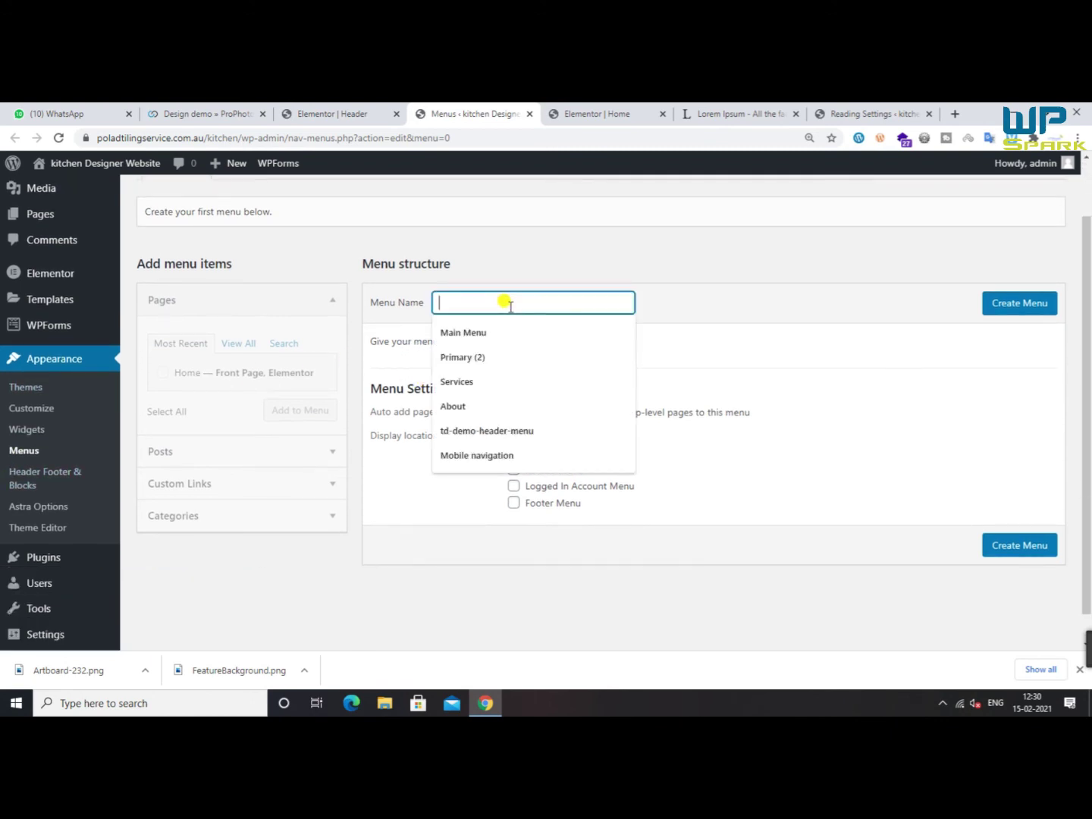
{"action": "type", "text": "Main Menu"}
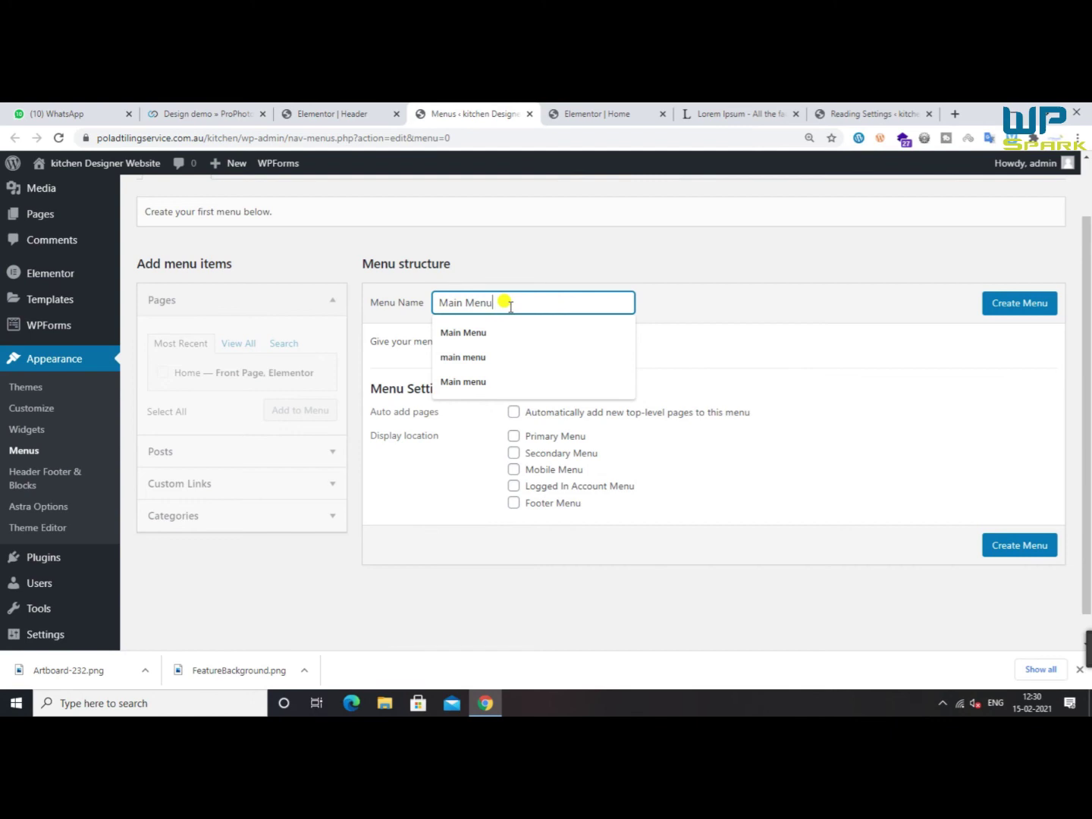
{"action": "key", "text": "Return"}
Assign Main Menu to the Primary Menu display location and add the Home page to it
{"action": "scroll", "coordinate": [520, 418], "scroll_direction": "down", "scroll_amount": 1}
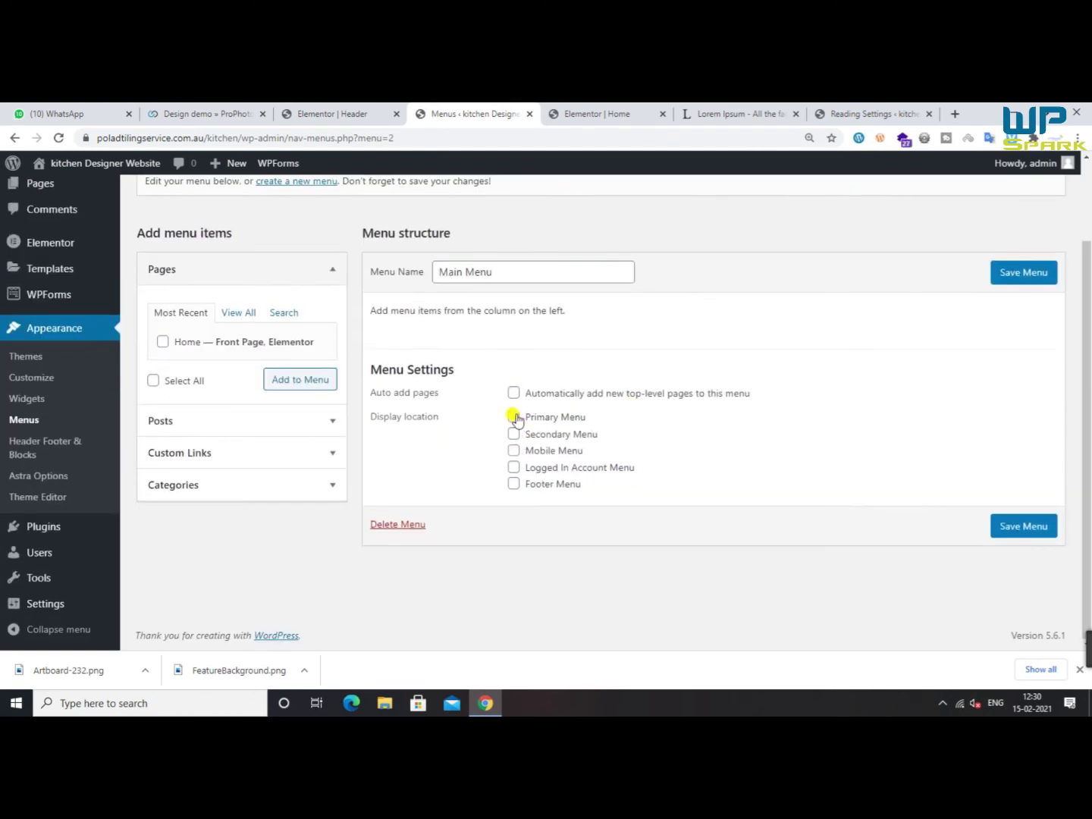
{"action": "left_click", "coordinate": [243, 342]}
{"action": "left_click", "coordinate": [315, 386]}
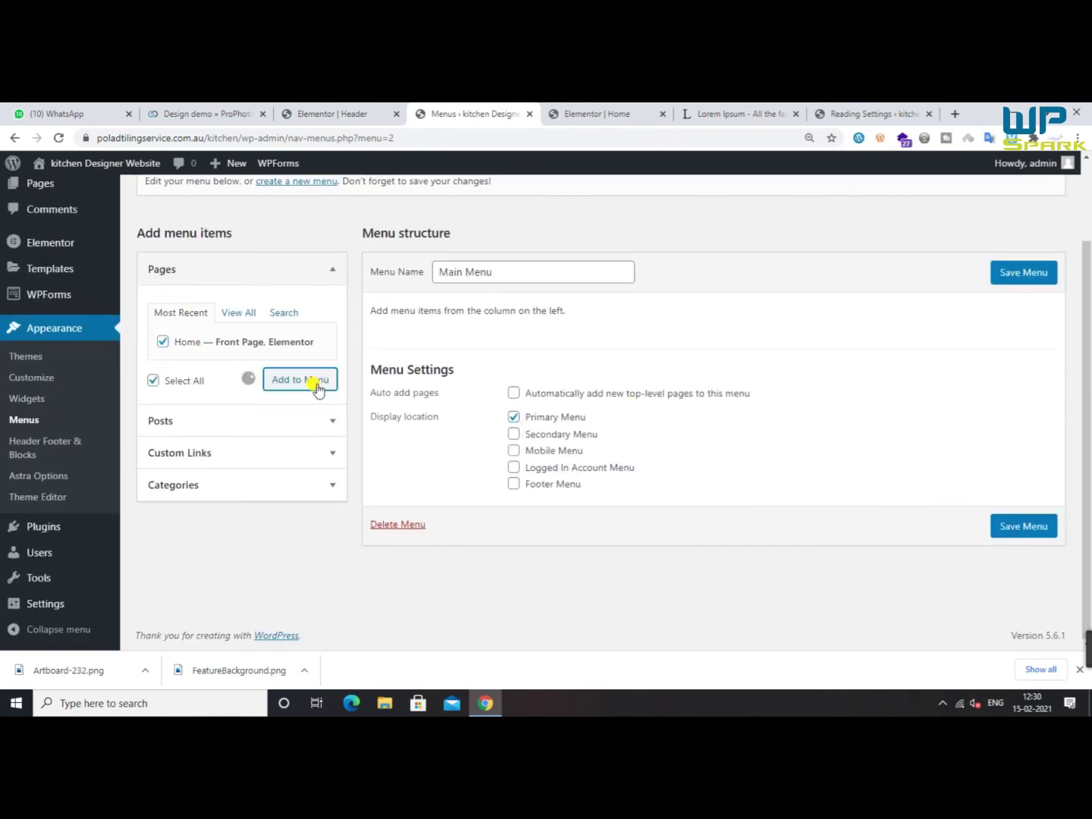
Add custom links named About Us, Our Services, Gallery and Contact Us to Main Menu, each with the URL #
{"action": "left_click", "coordinate": [295, 449]}
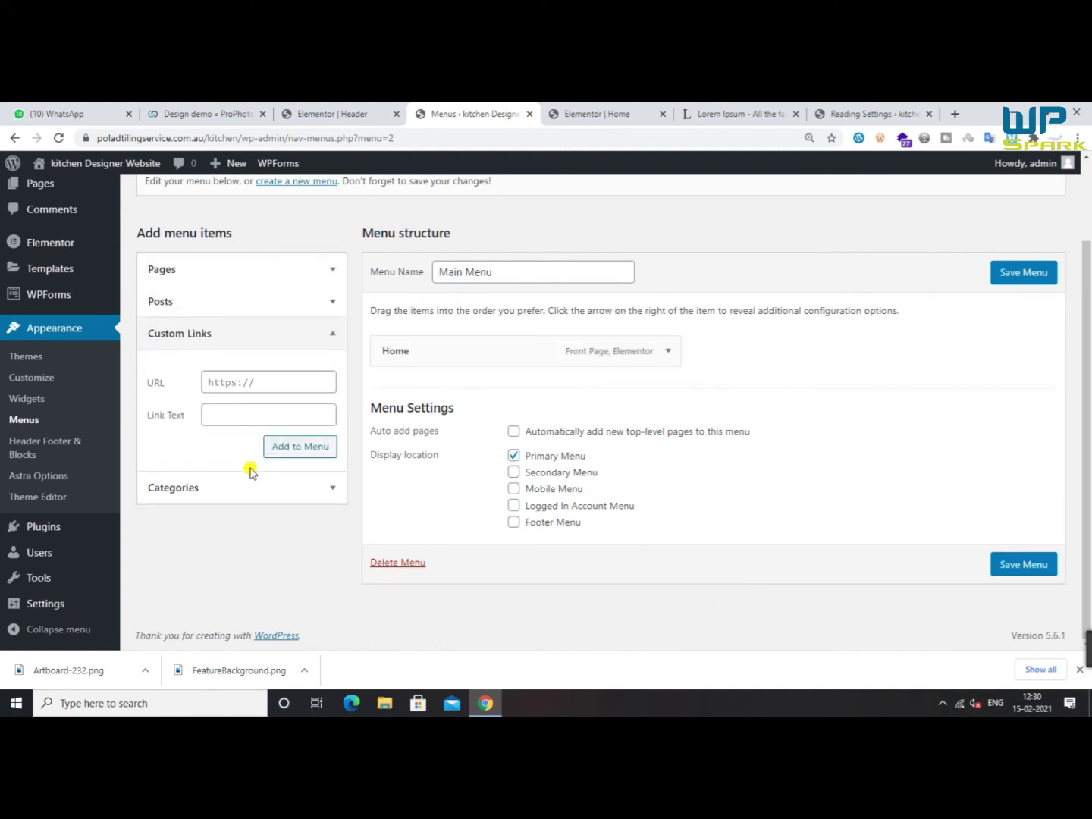
{"action": "left_click", "coordinate": [241, 385]}
{"action": "left_click", "coordinate": [253, 413]}
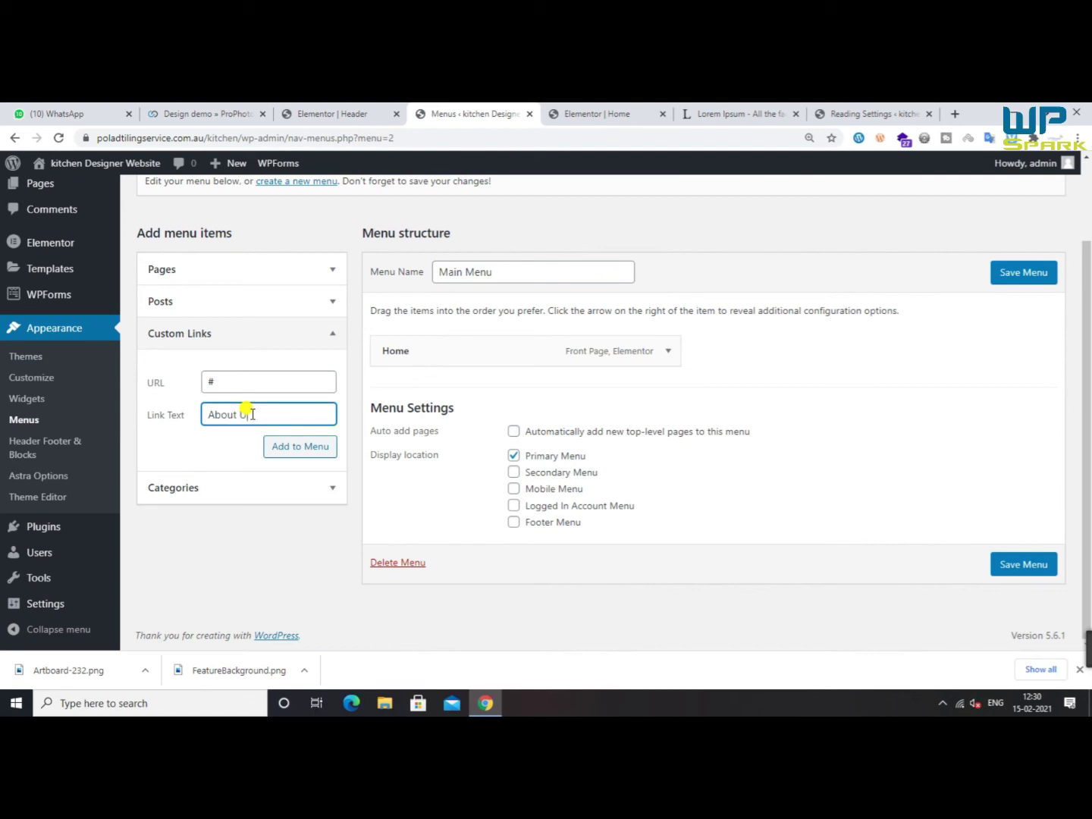
{"action": "left_click", "coordinate": [230, 382]}
{"action": "type", "text": "#"}
{"action": "key", "text": "Tab"}
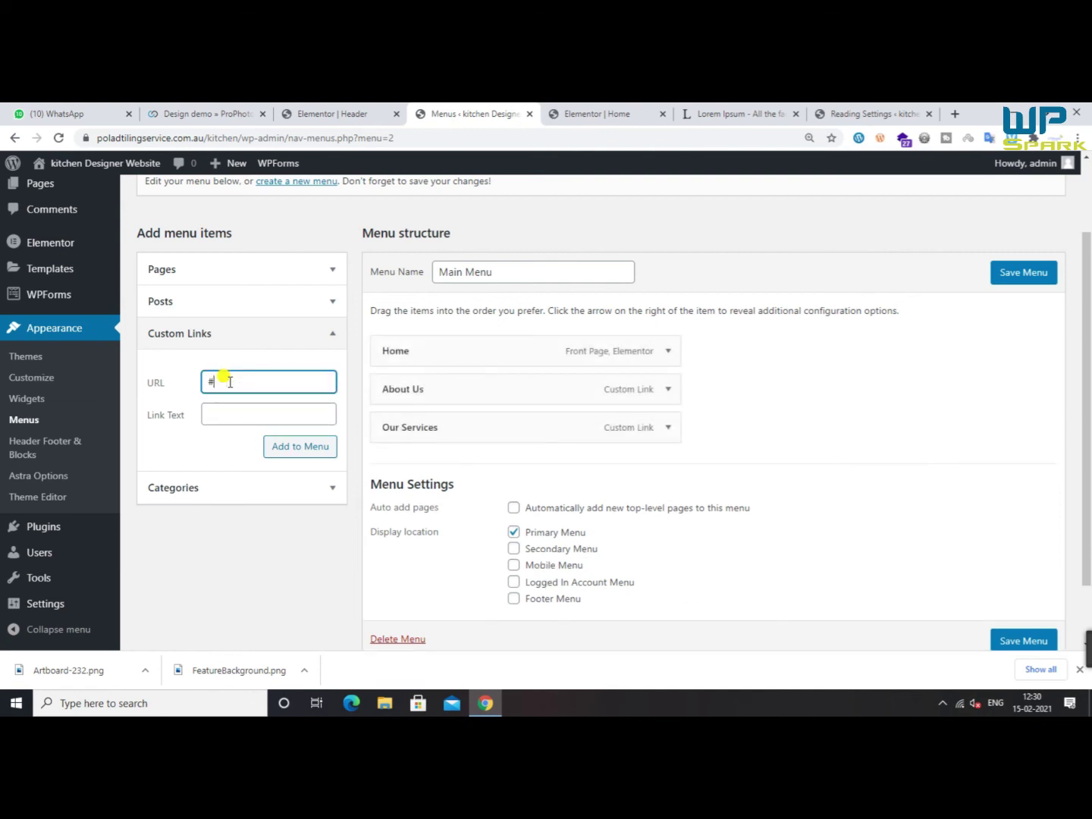
{"action": "key", "text": "BackSpace"}
{"action": "key", "text": "Tab"}
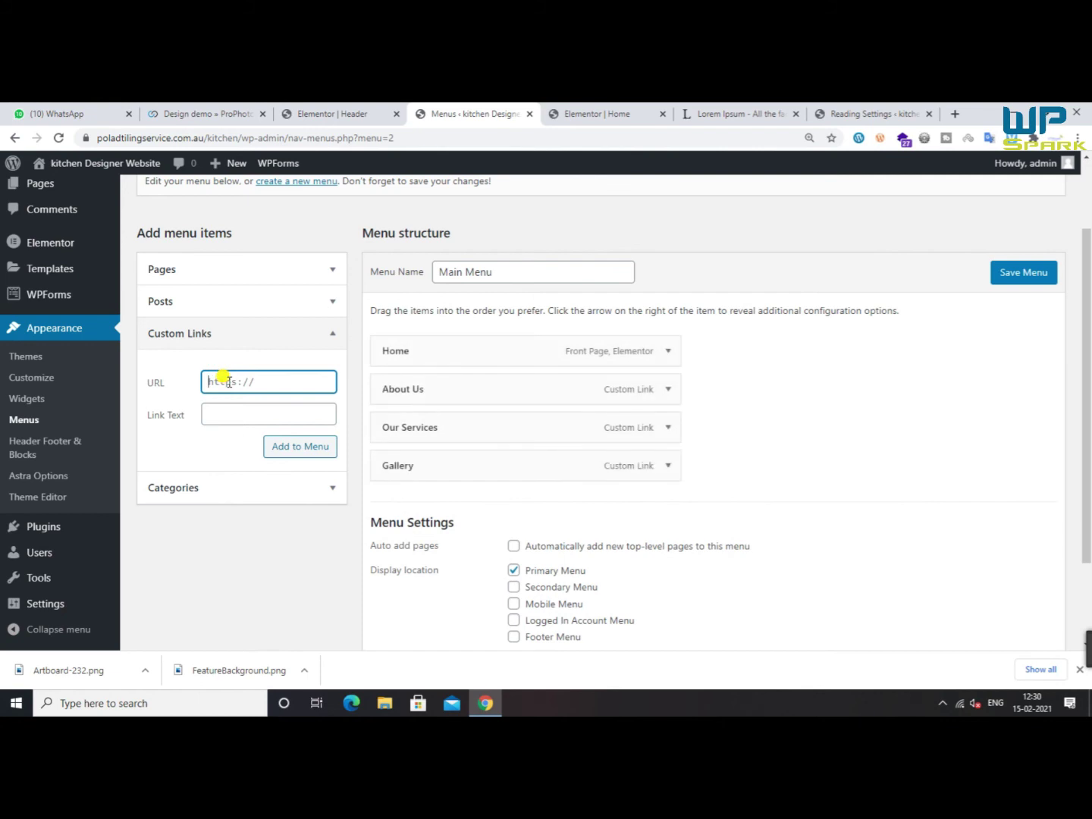
{"action": "key", "text": "Tab"}
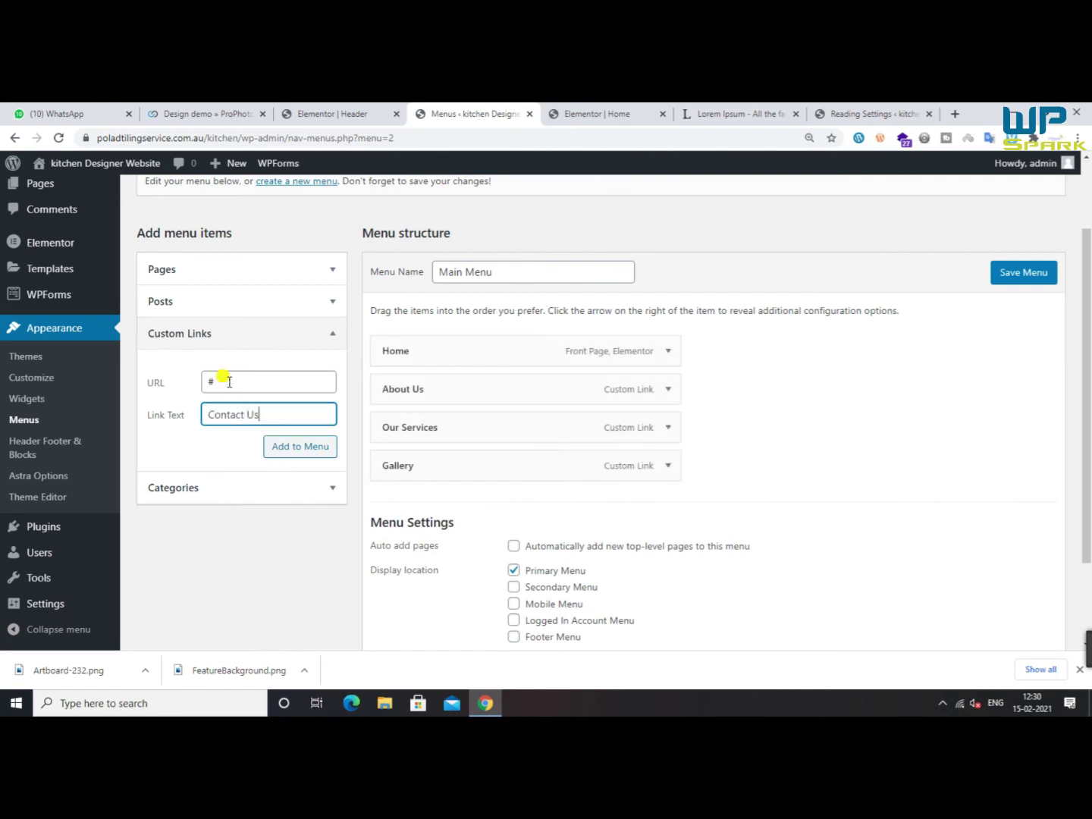
Save Main Menu, reload the Elementor header editor and check the saved menu structure
{"action": "left_click", "coordinate": [1016, 277]}
{"action": "left_click", "coordinate": [348, 113]}
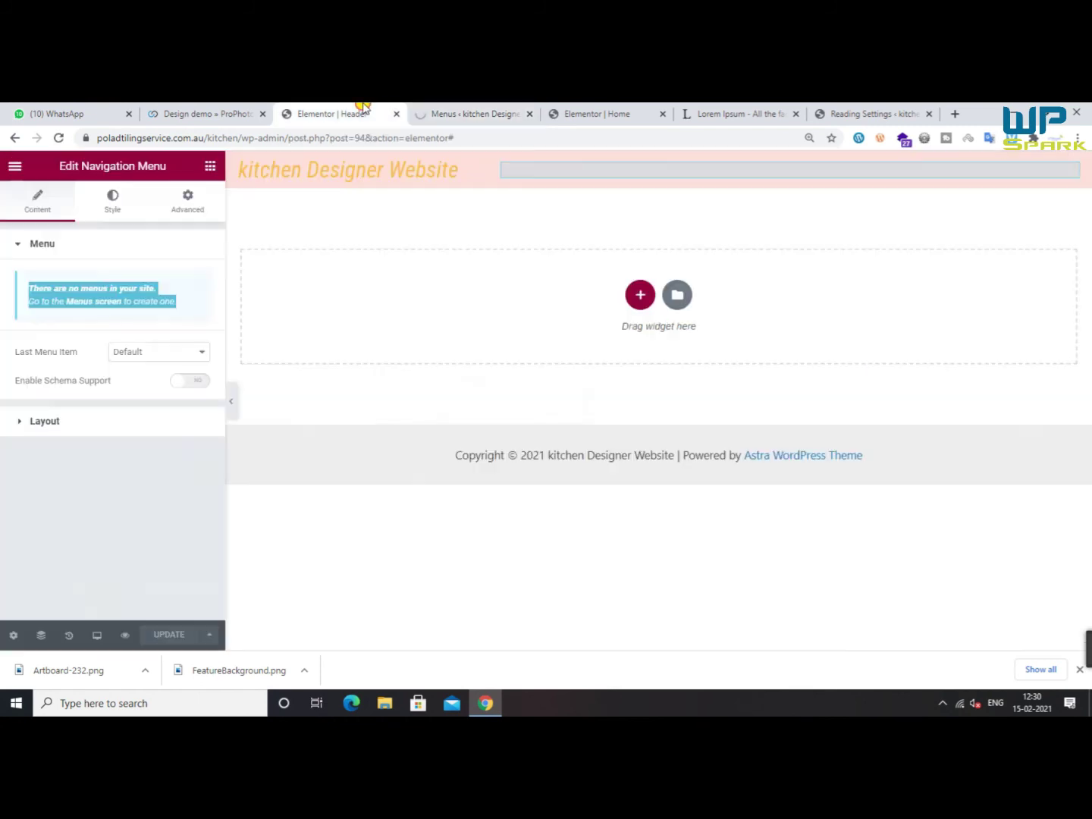
{"action": "left_click", "coordinate": [60, 139]}
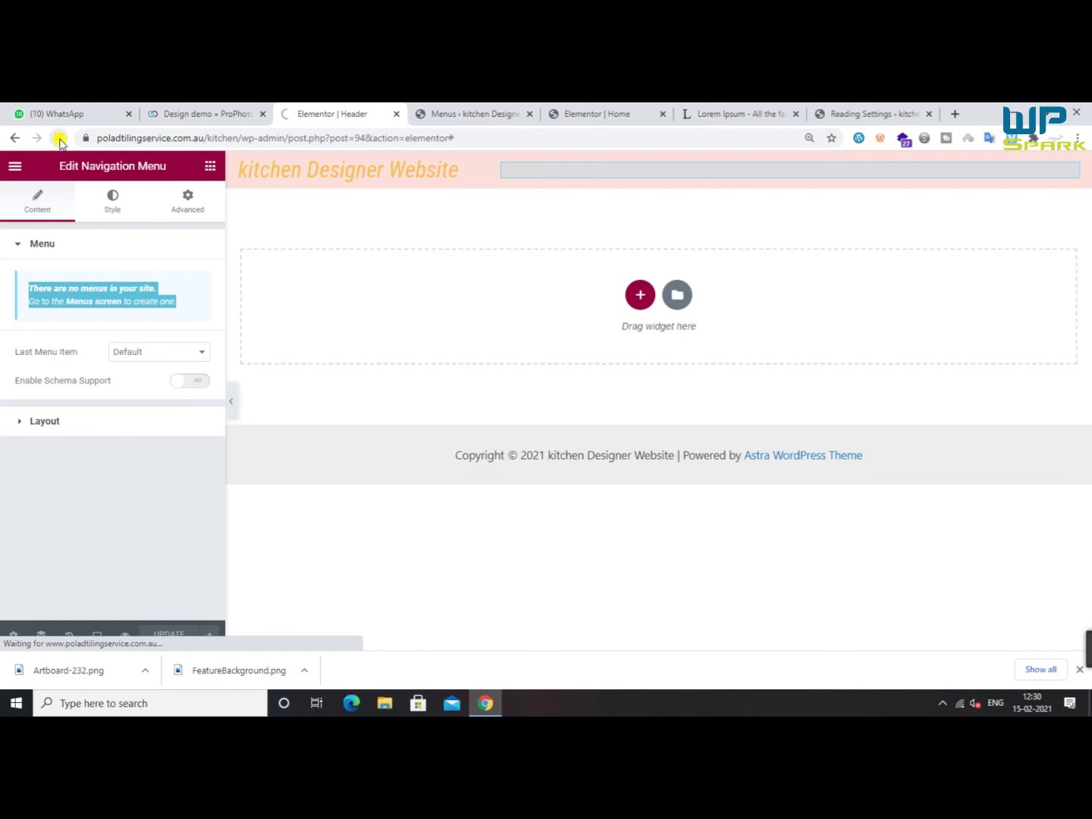
{"action": "left_click", "coordinate": [440, 110]}
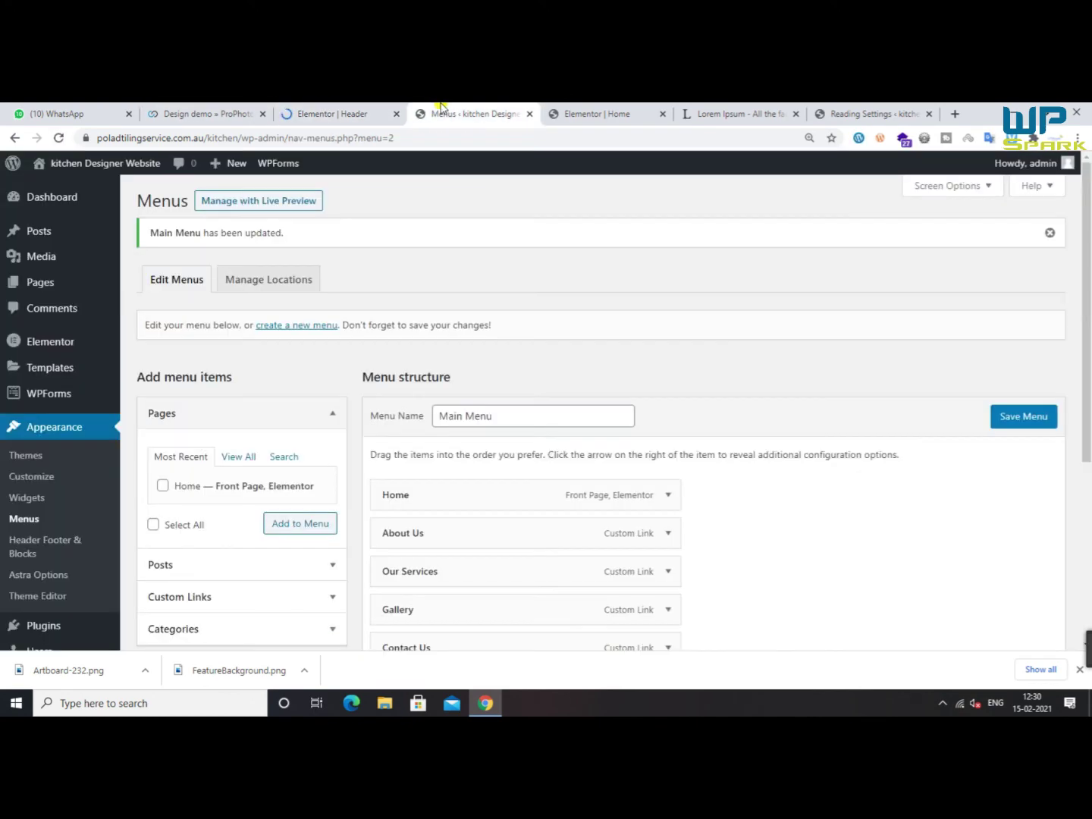
{"action": "scroll", "coordinate": [480, 431], "scroll_direction": "down", "scroll_amount": 4}
{"action": "scroll", "coordinate": [480, 432], "scroll_direction": "up", "scroll_amount": 4}
{"action": "left_click", "coordinate": [345, 112]}
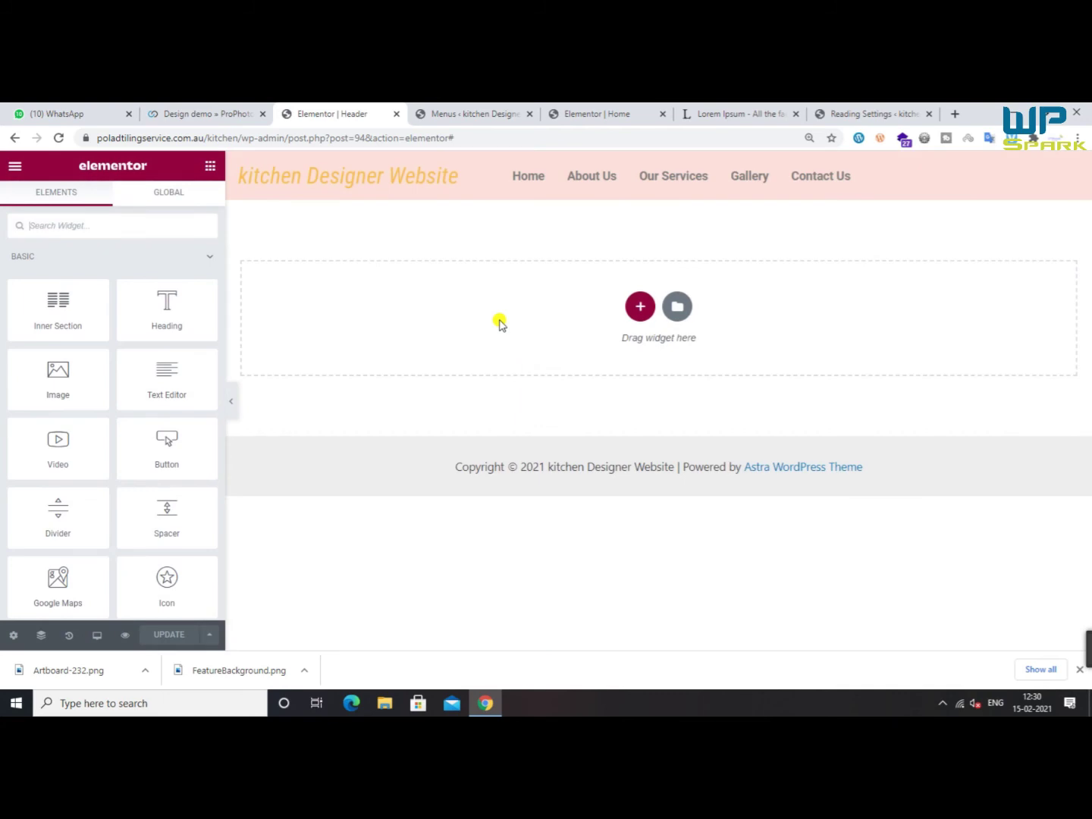
Keep Main Menu selected in the header's navigation widget, set its layout alignment to Right and compare with the demo header
{"action": "left_click", "coordinate": [565, 189]}
{"action": "left_click", "coordinate": [161, 282]}
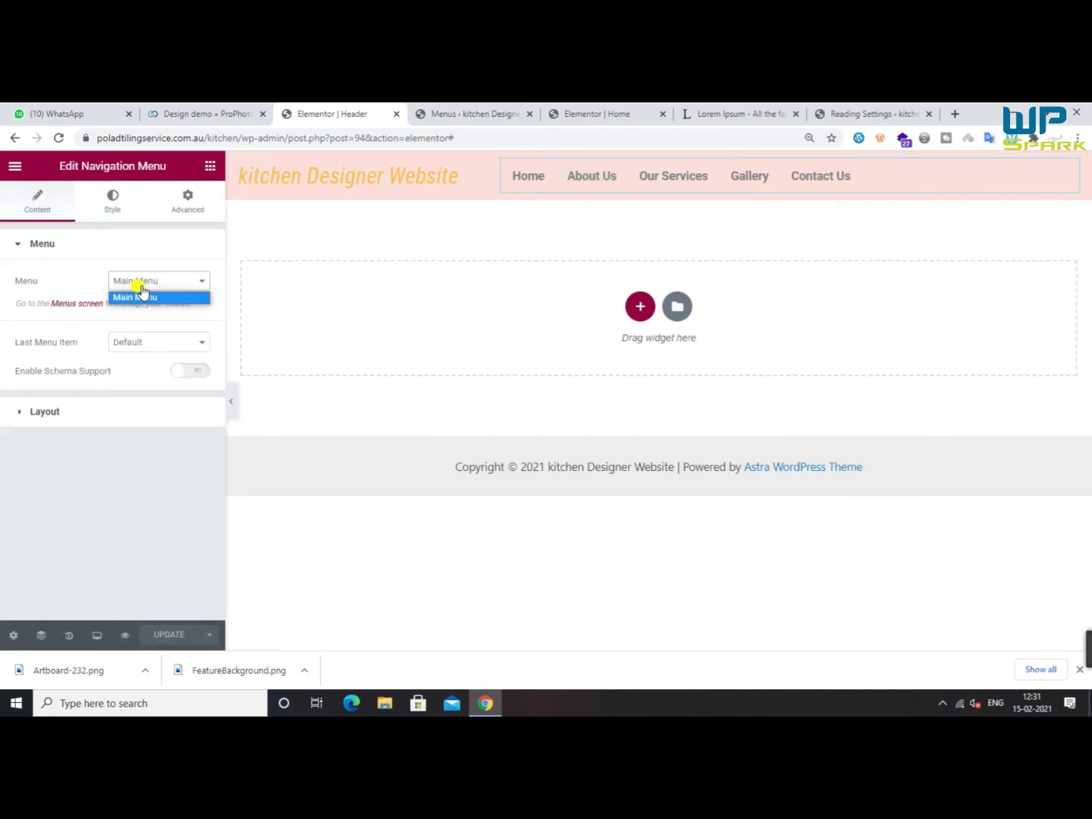
{"action": "left_click", "coordinate": [136, 296]}
{"action": "left_click", "coordinate": [129, 345]}
{"action": "left_click", "coordinate": [134, 357]}
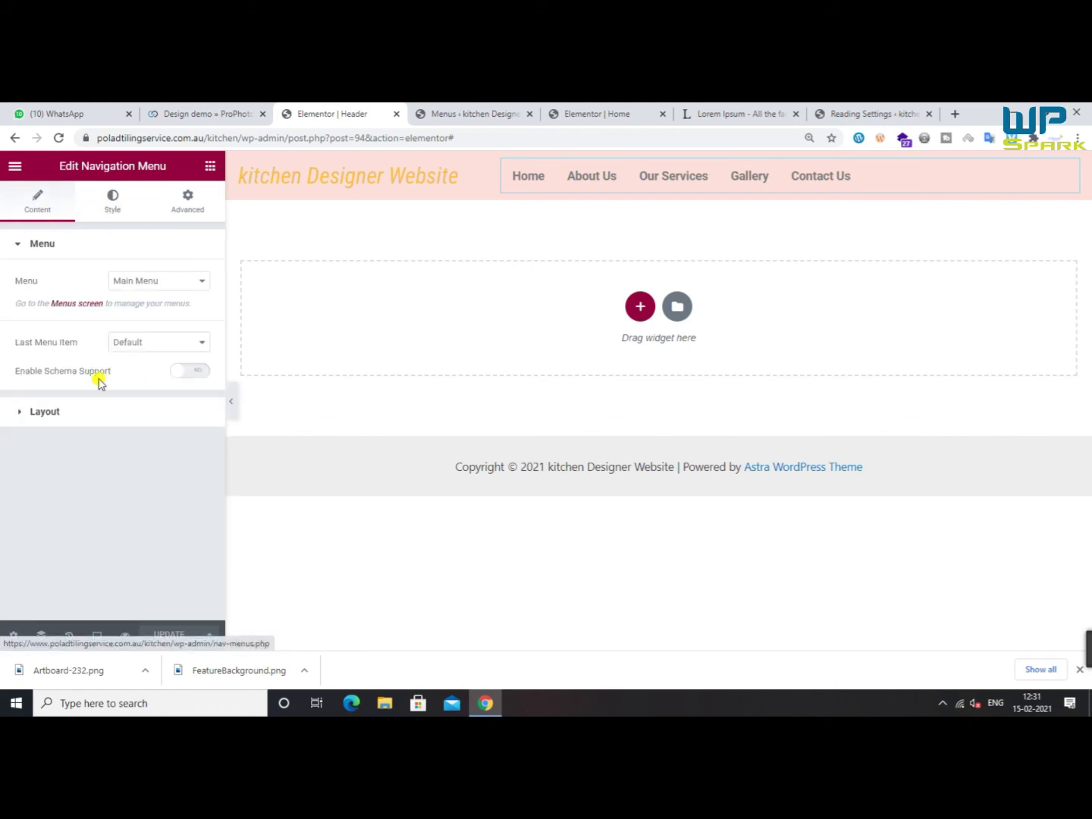
{"action": "left_click", "coordinate": [88, 410]}
{"action": "left_click", "coordinate": [180, 350]}
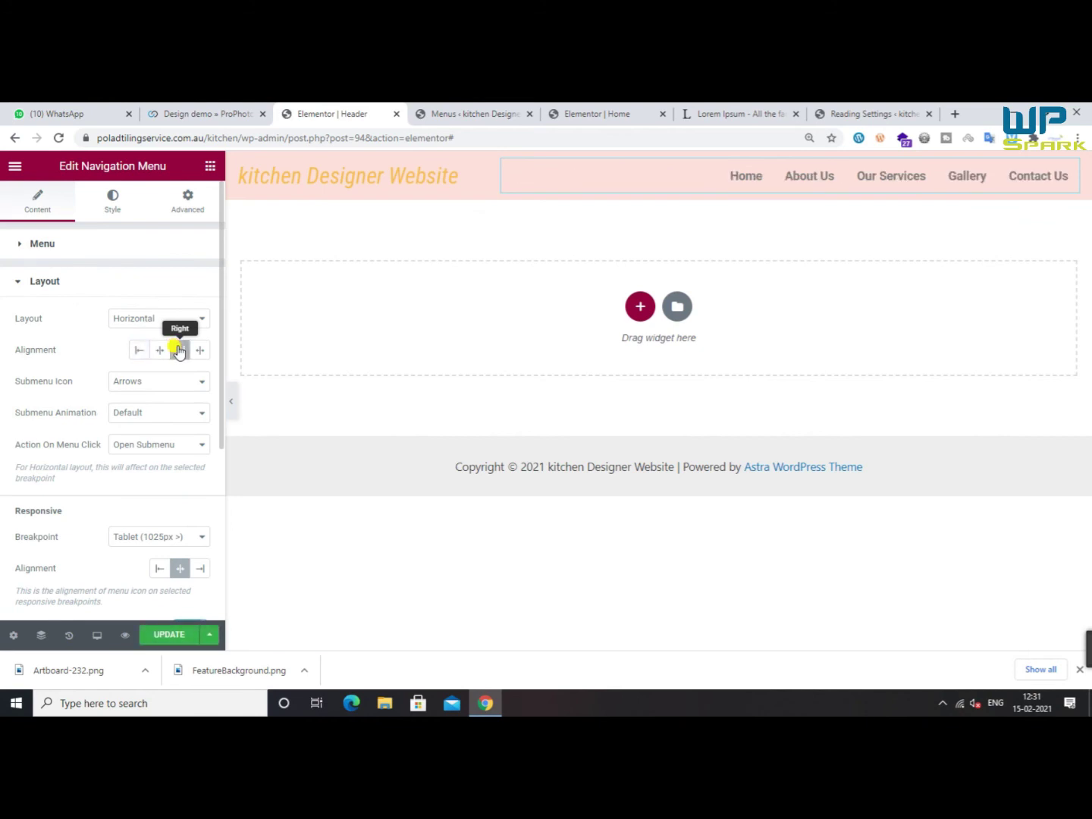
{"action": "left_click", "coordinate": [198, 111]}
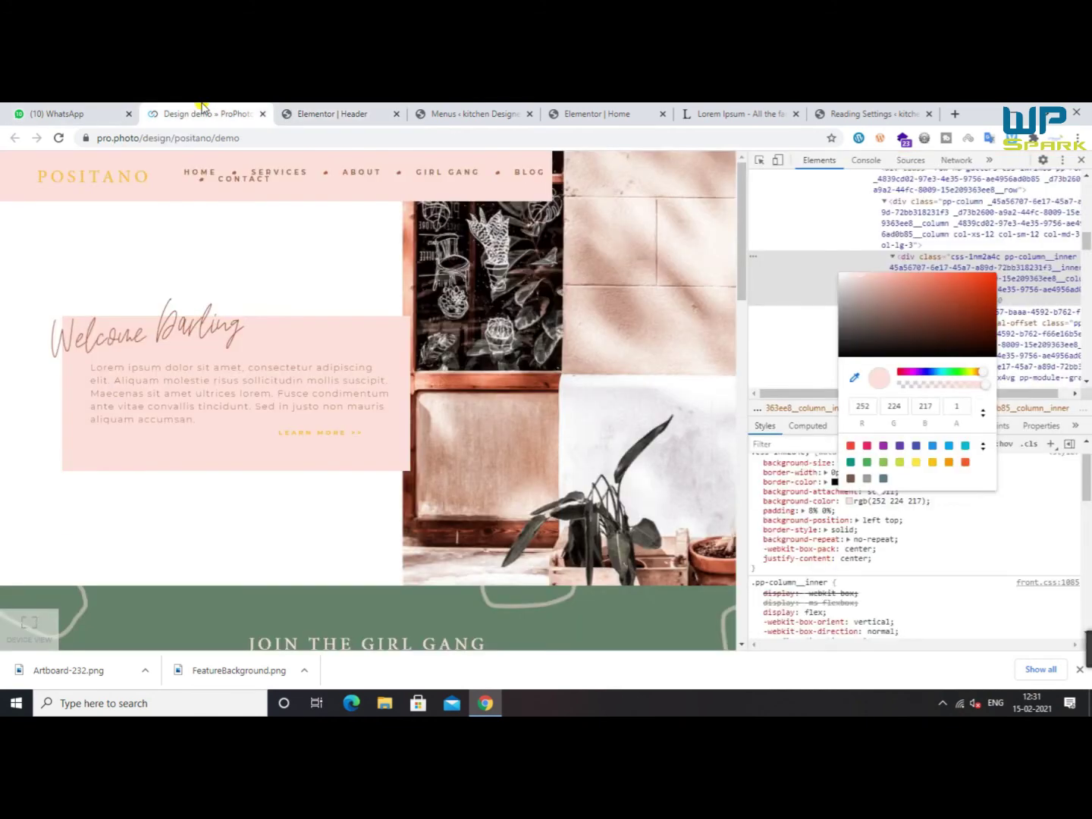
{"action": "left_click", "coordinate": [303, 108]}
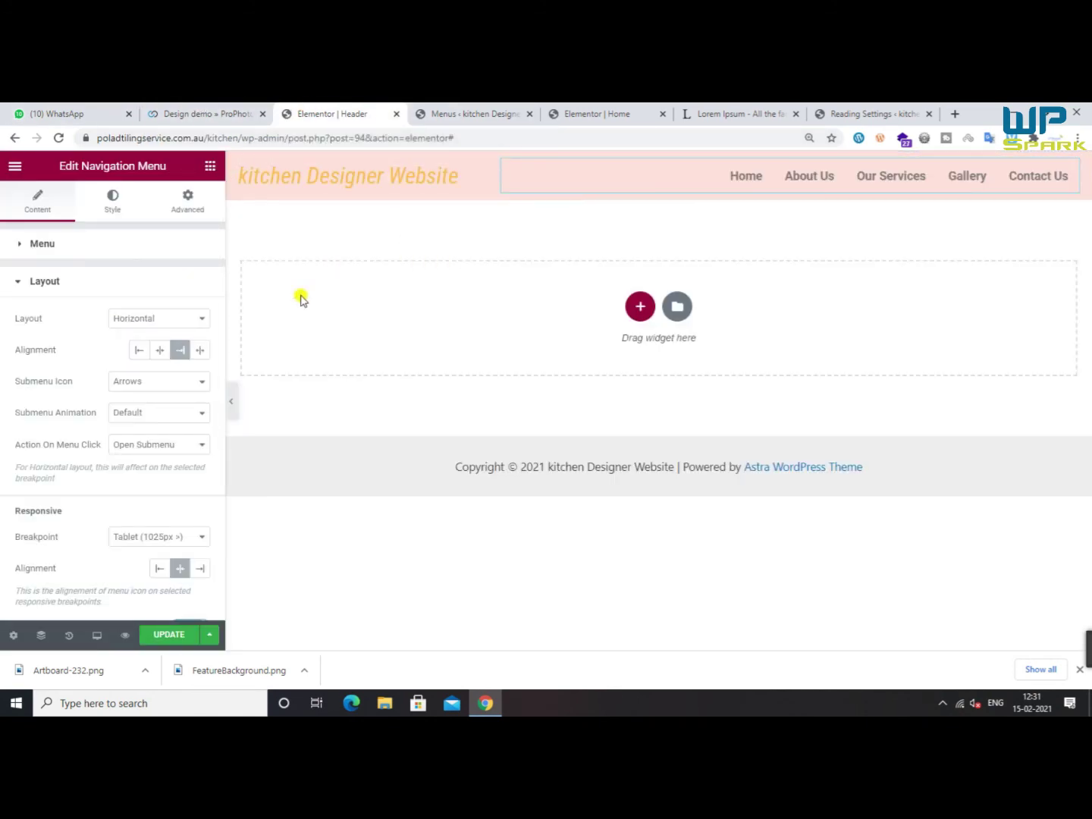
Try duplicating the header's navigation menu column and delete the duplicate column
{"action": "right_click", "coordinate": [504, 164]}
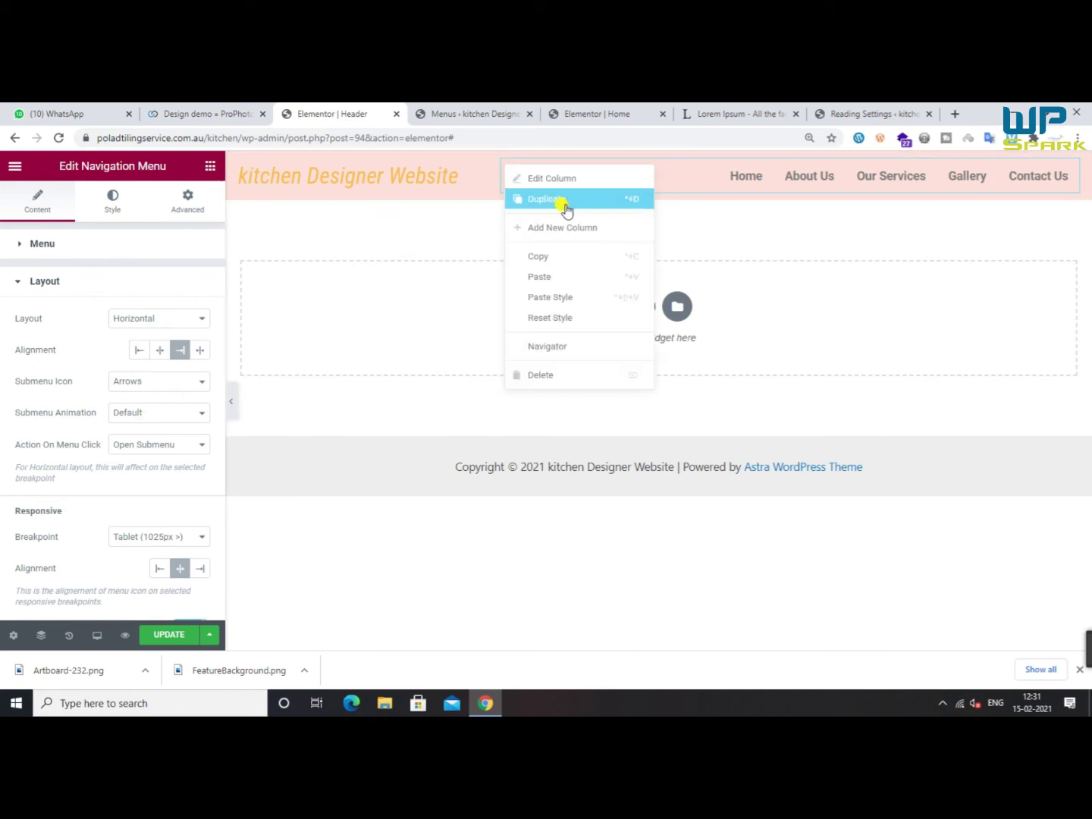
{"action": "left_click", "coordinate": [567, 209]}
{"action": "right_click", "coordinate": [927, 167]}
{"action": "right_click", "coordinate": [873, 197]}
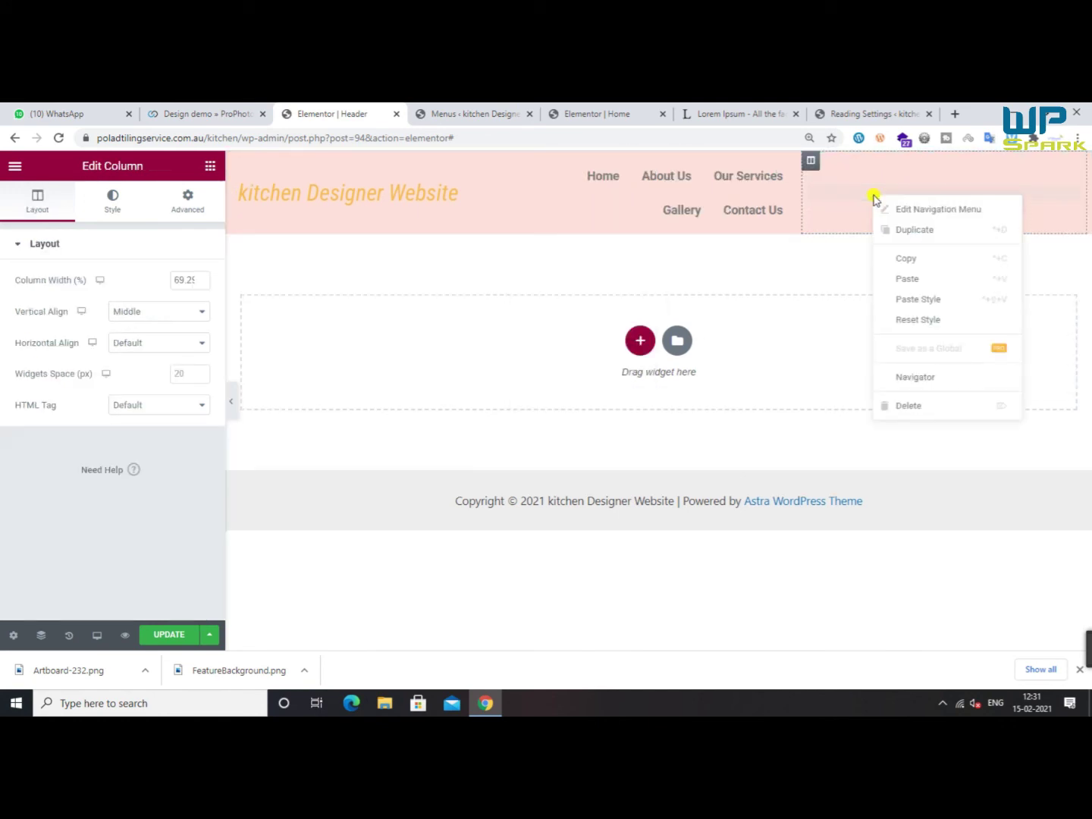
{"action": "right_click", "coordinate": [811, 161]}
{"action": "left_click", "coordinate": [838, 370]}
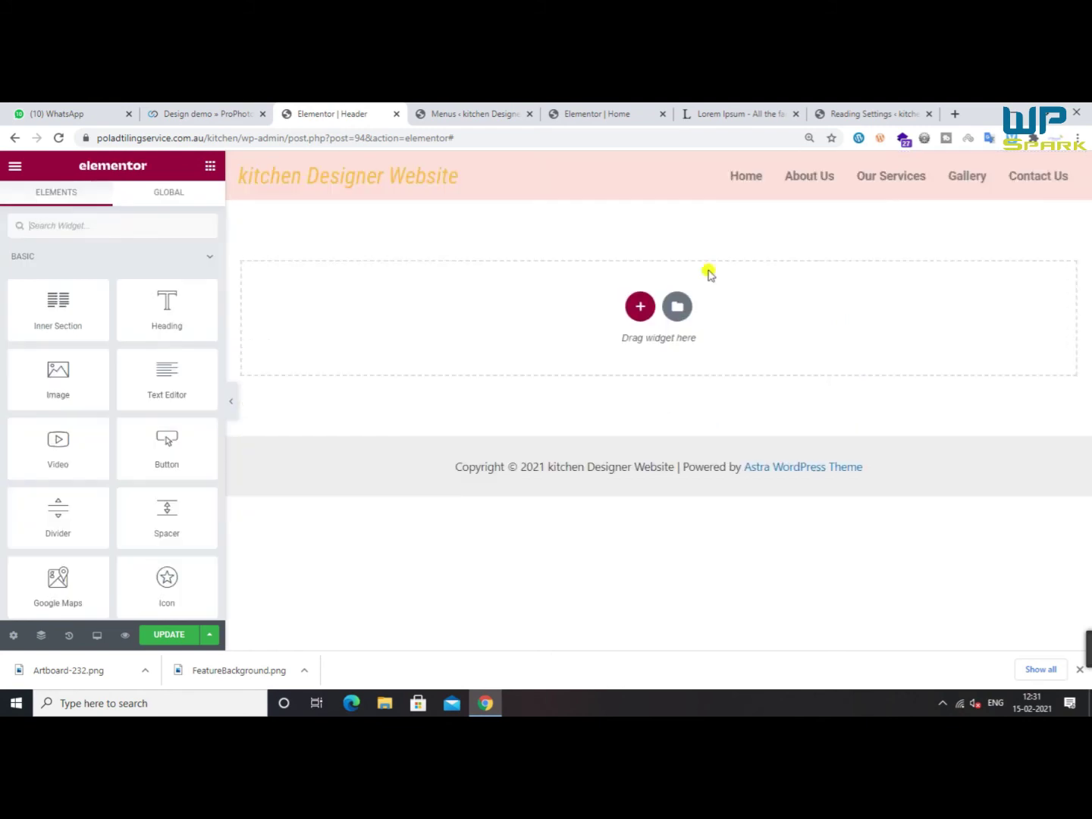
Widen the site title column slightly against the menu column and compare the header with the demo
{"action": "left_click", "coordinate": [669, 193]}
{"action": "left_click_drag", "start_coordinate": [659, 174], "coordinate": [539, 178]}
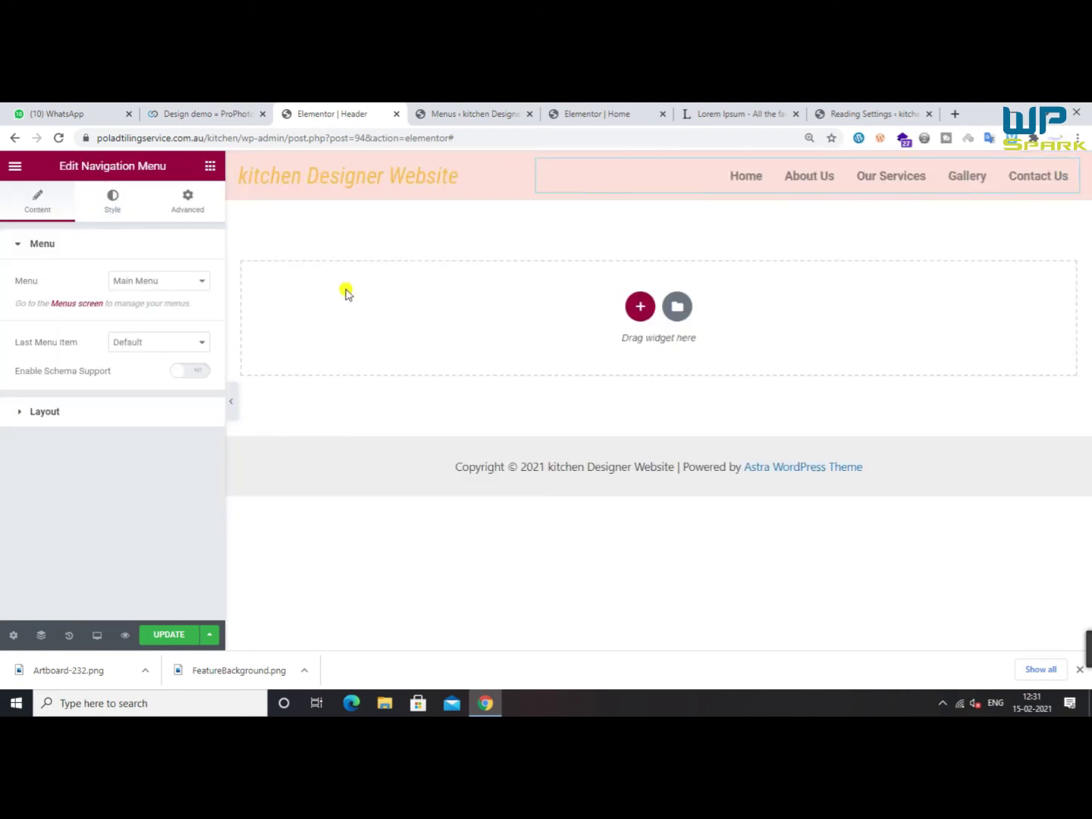
{"action": "left_click", "coordinate": [218, 112]}
{"action": "left_click", "coordinate": [315, 108]}
Sample the brown color rgb(163 93 64) from the demo header's menu and return to the header template
{"action": "left_click", "coordinate": [217, 113]}
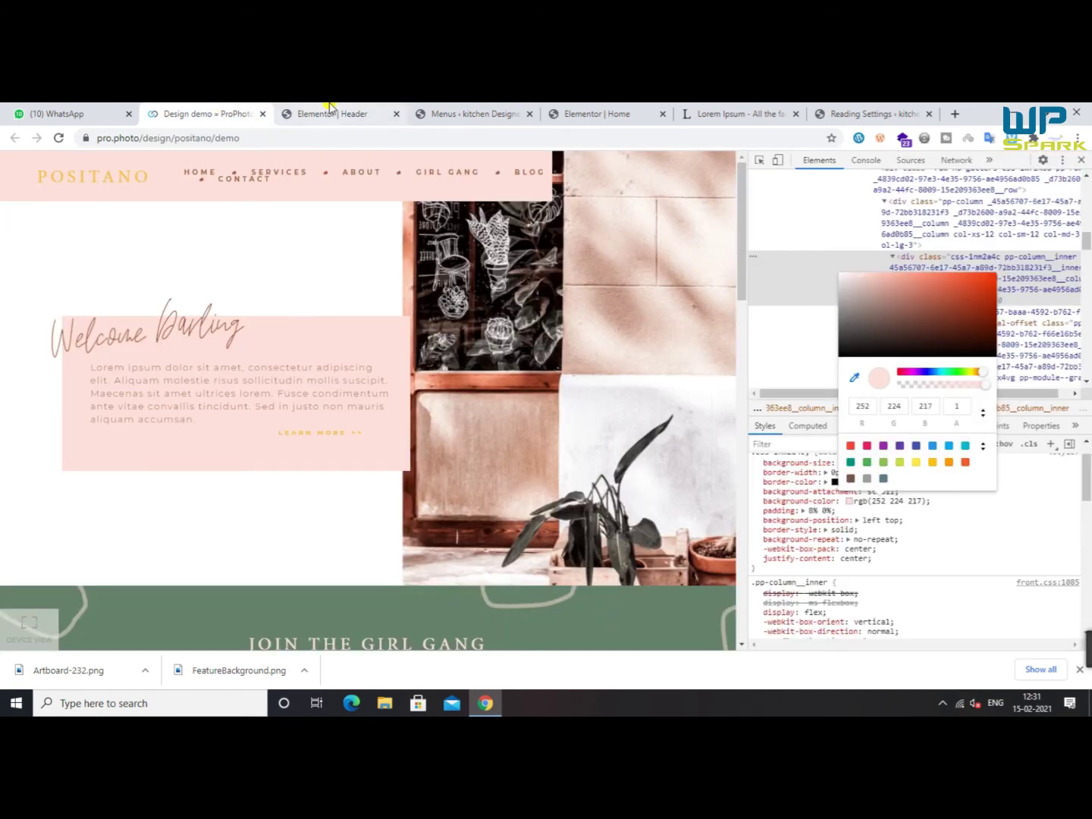
{"action": "left_click", "coordinate": [329, 172]}
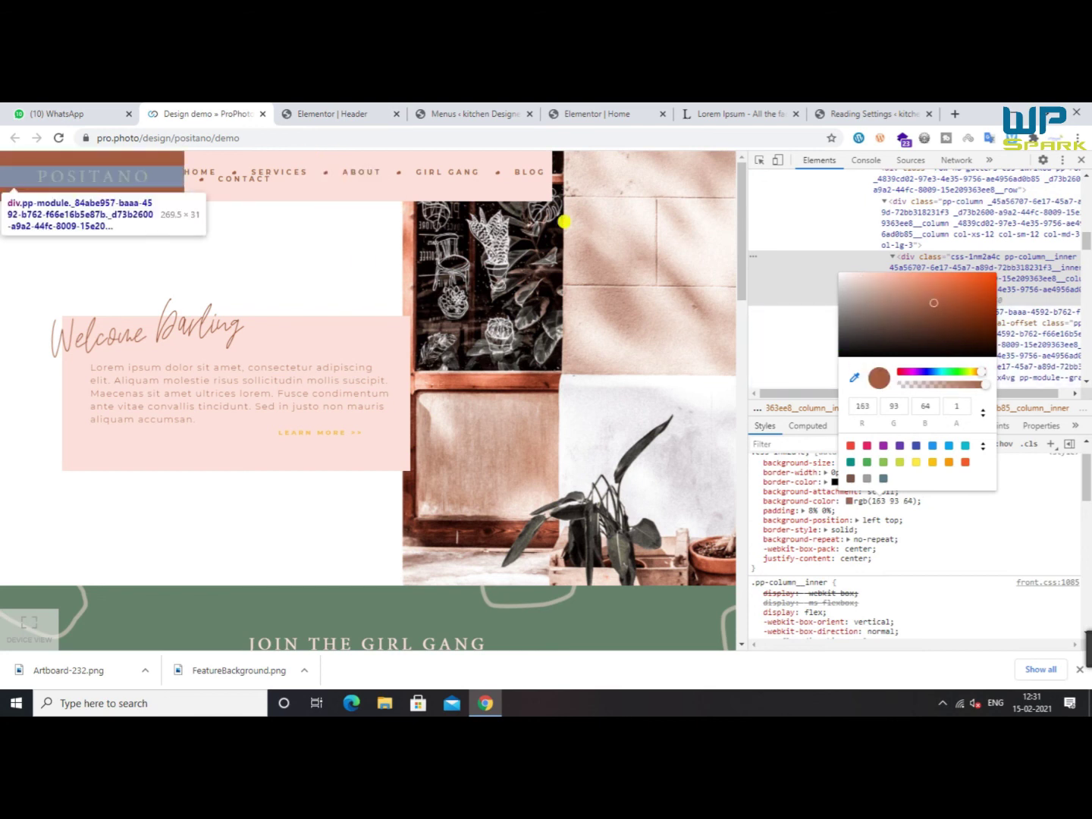
{"action": "left_click", "coordinate": [317, 111]}
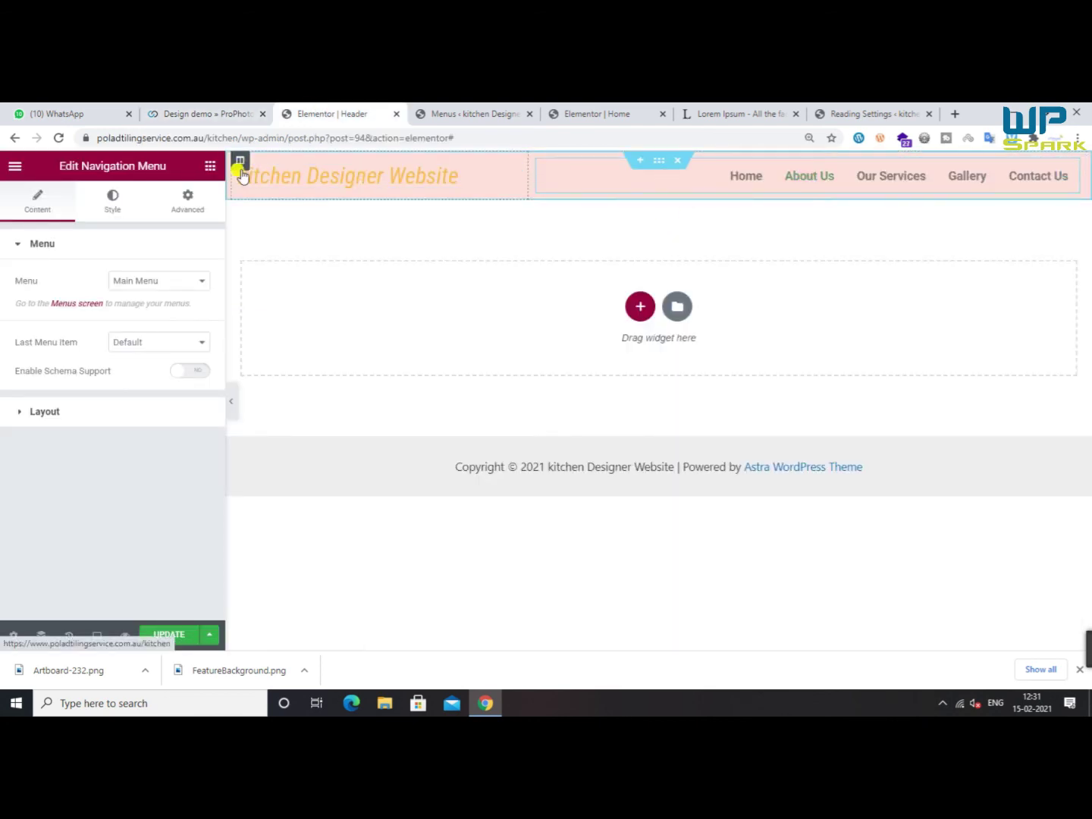
Set the navigation menu's normal text color to rgb(163 93 64) and compare it with the demo header
{"action": "left_click", "coordinate": [112, 198]}
{"action": "scroll", "coordinate": [146, 319], "scroll_direction": "down", "scroll_amount": 1}
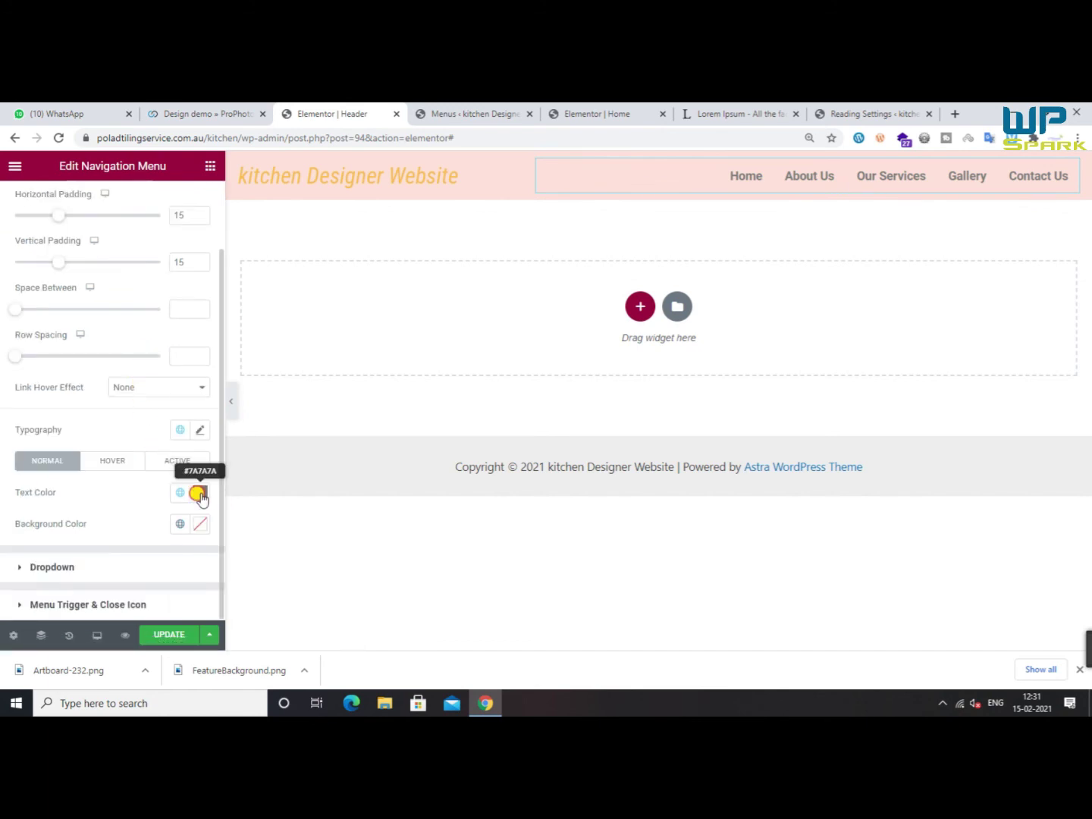
{"action": "left_click", "coordinate": [198, 493]}
{"action": "right_click", "coordinate": [118, 447]}
{"action": "left_click", "coordinate": [160, 264]}
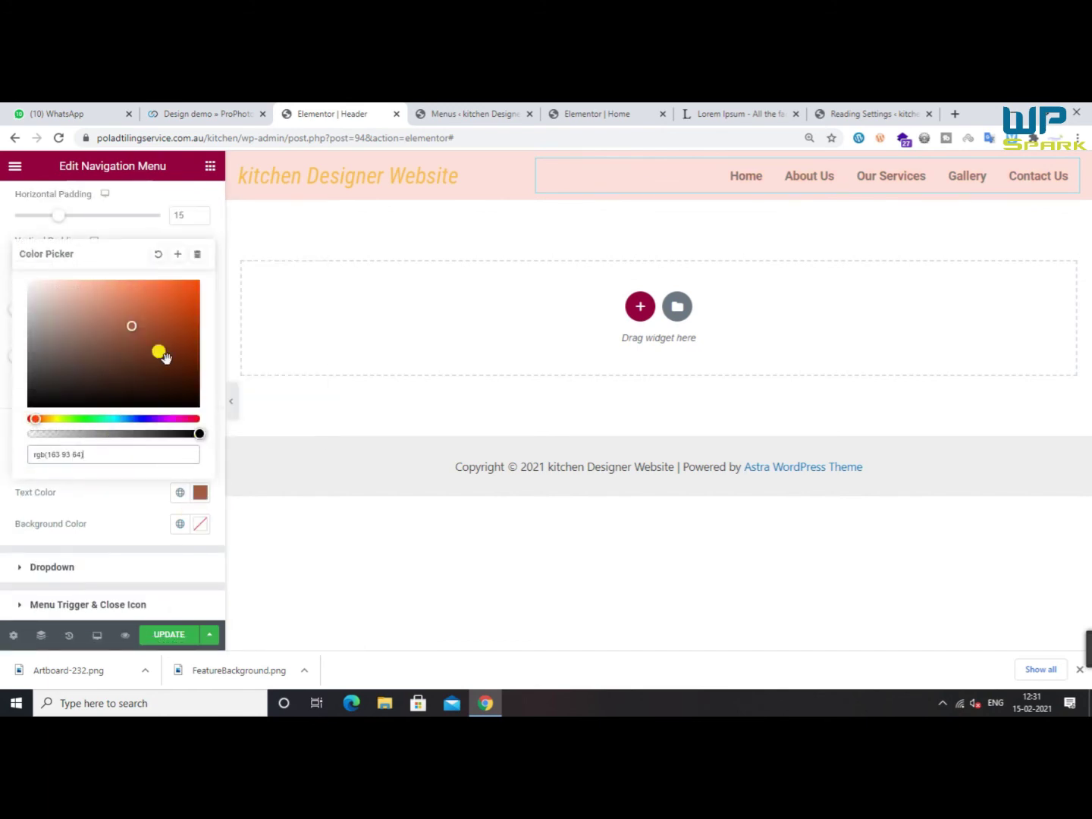
{"action": "left_click", "coordinate": [175, 113]}
{"action": "left_click", "coordinate": [331, 113]}
{"action": "left_click", "coordinate": [3, 422]}
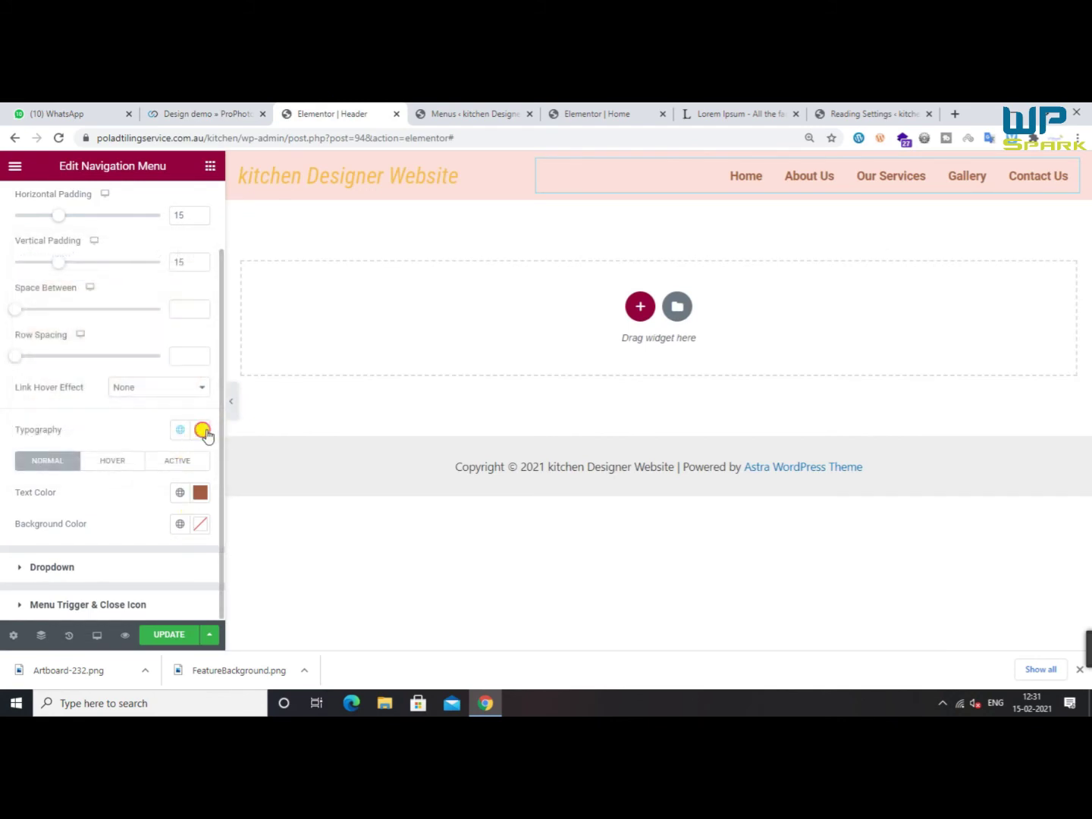
Set the menu typography to Uppercase with weight 500 and update the header template
{"action": "left_click", "coordinate": [201, 429]}
{"action": "left_click", "coordinate": [171, 470]}
{"action": "left_click", "coordinate": [158, 495]}
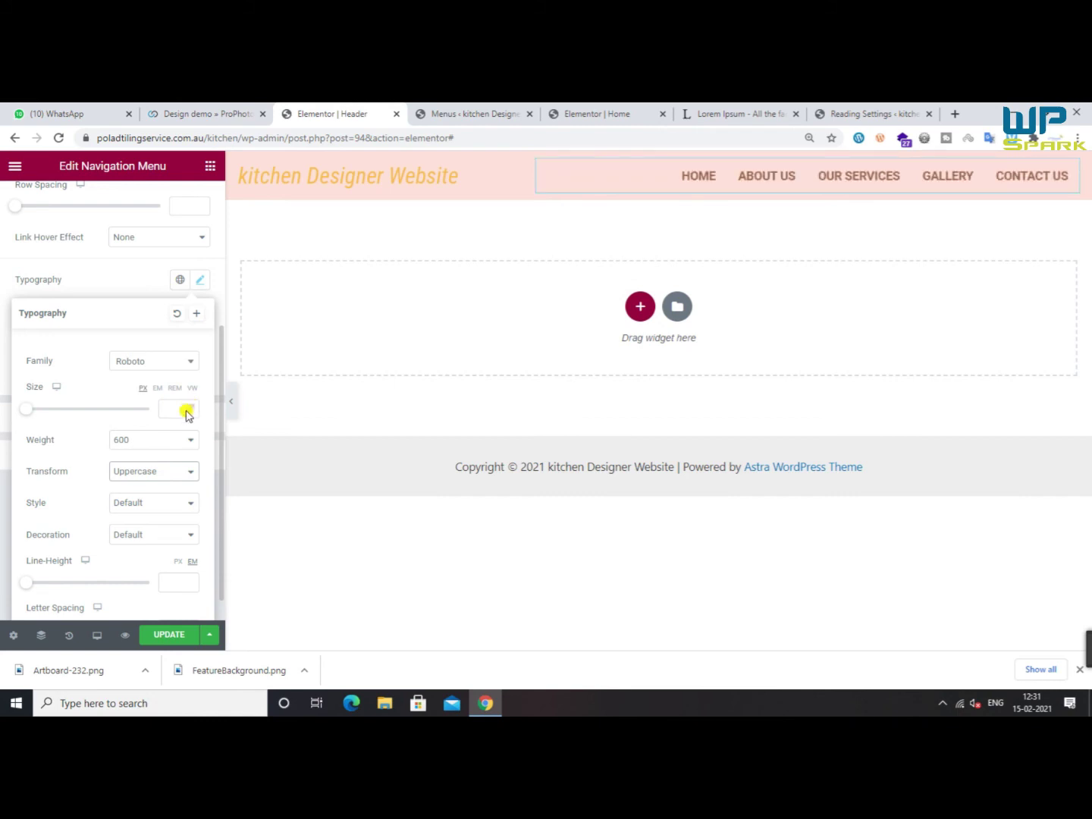
{"action": "left_click", "coordinate": [173, 440]}
{"action": "left_click", "coordinate": [134, 495]}
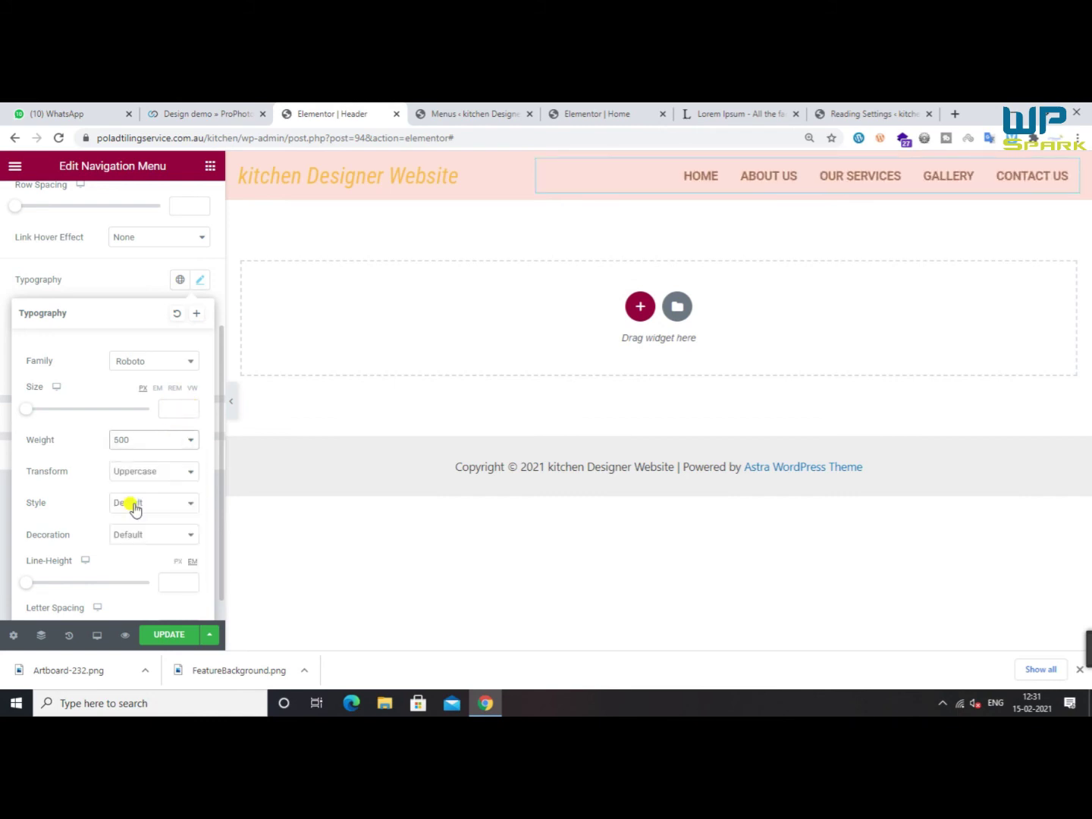
{"action": "left_click", "coordinate": [163, 635]}
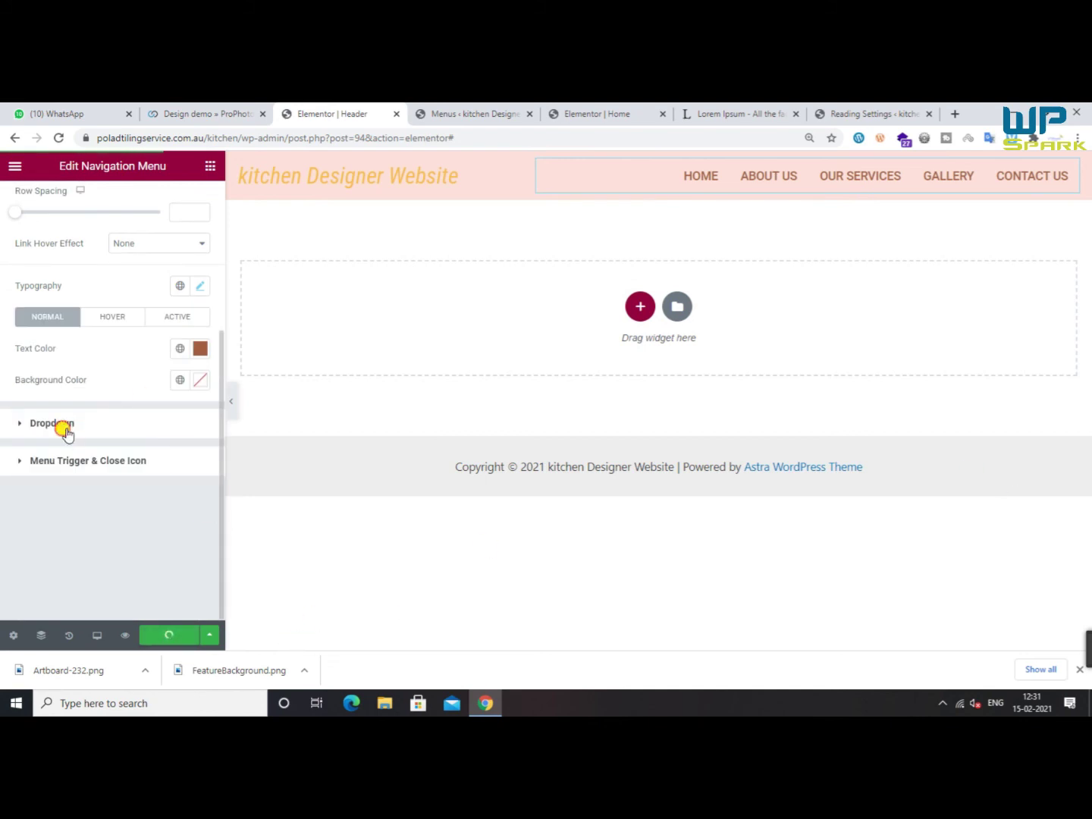
Set the menu dropdown's background color to rgb(163 93 64) and its text color to #FFFFFF
{"action": "left_click", "coordinate": [65, 425]}
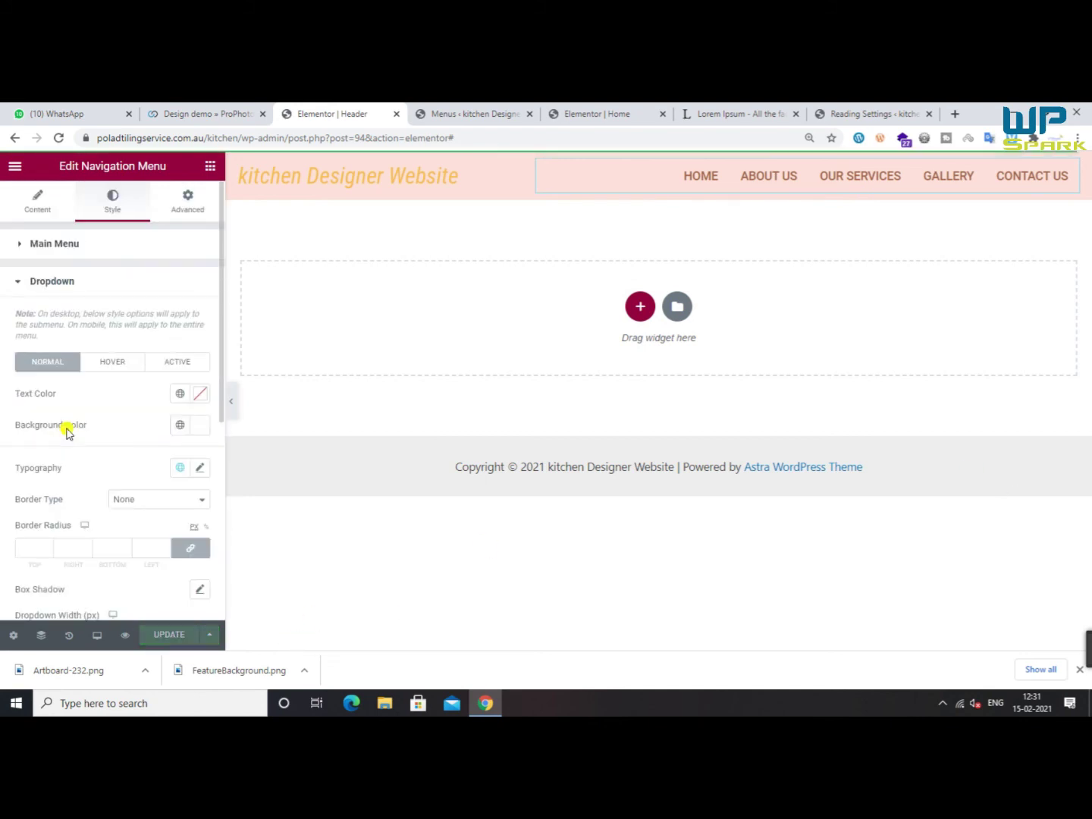
{"action": "left_click", "coordinate": [195, 422]}
{"action": "right_click", "coordinate": [122, 390]}
{"action": "left_click", "coordinate": [148, 458]}
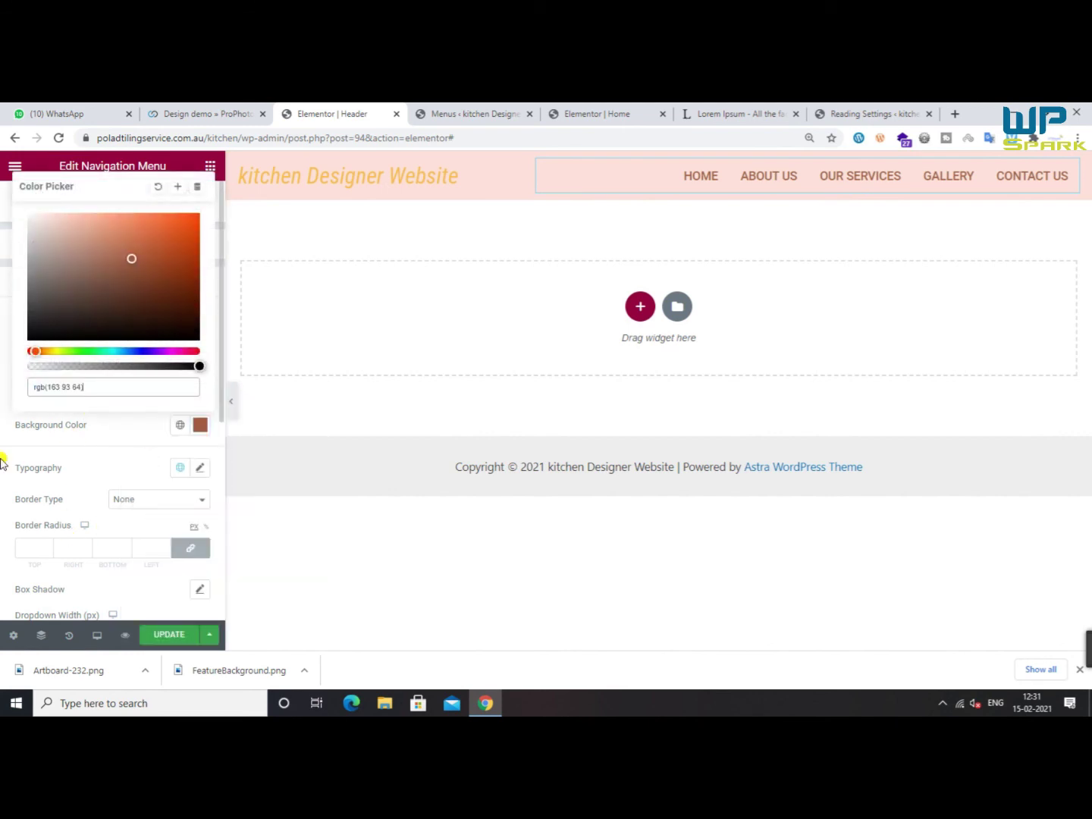
{"action": "left_click", "coordinate": [2, 461]}
{"action": "left_click", "coordinate": [200, 395]}
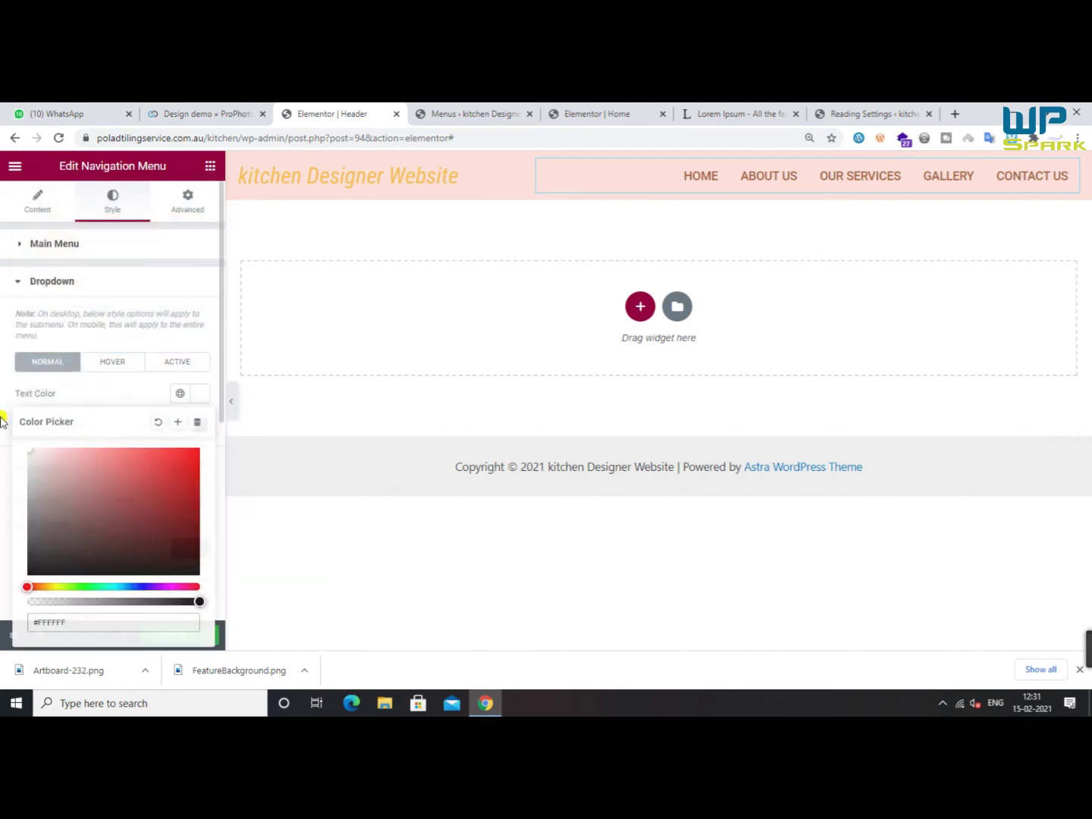
{"action": "left_click", "coordinate": [128, 374]}
{"action": "scroll", "coordinate": [129, 374], "scroll_direction": "down", "scroll_amount": 3}
{"action": "scroll", "coordinate": [106, 480], "scroll_direction": "down", "scroll_amount": 2}
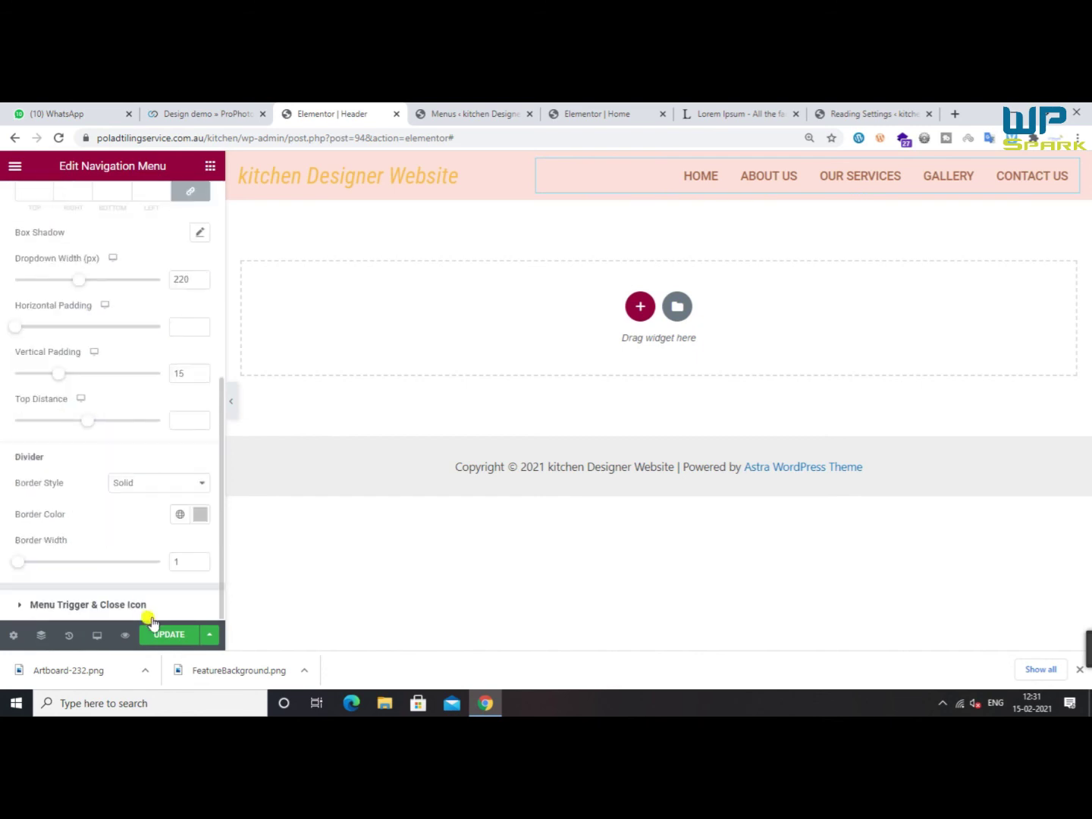
Preview the header in Mobile responsive mode and dismiss the browser's downloads bar
{"action": "left_click", "coordinate": [76, 604]}
{"action": "left_click", "coordinate": [98, 635]}
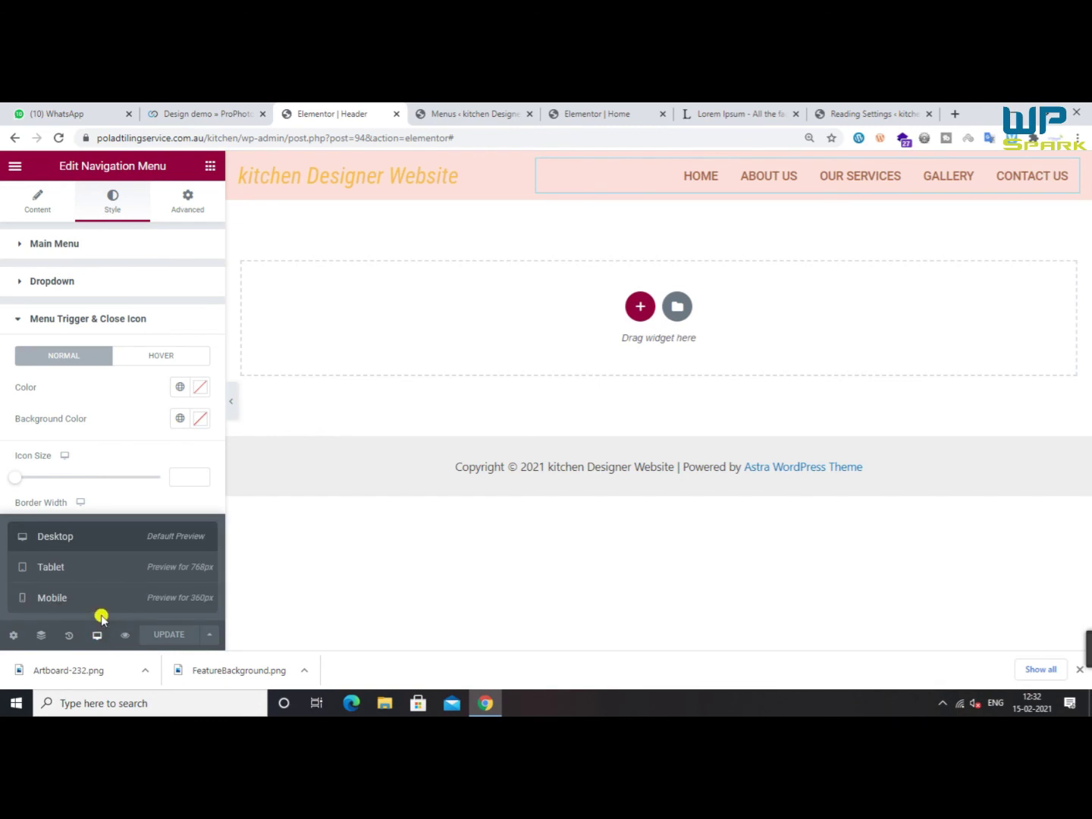
{"action": "left_click", "coordinate": [94, 635]}
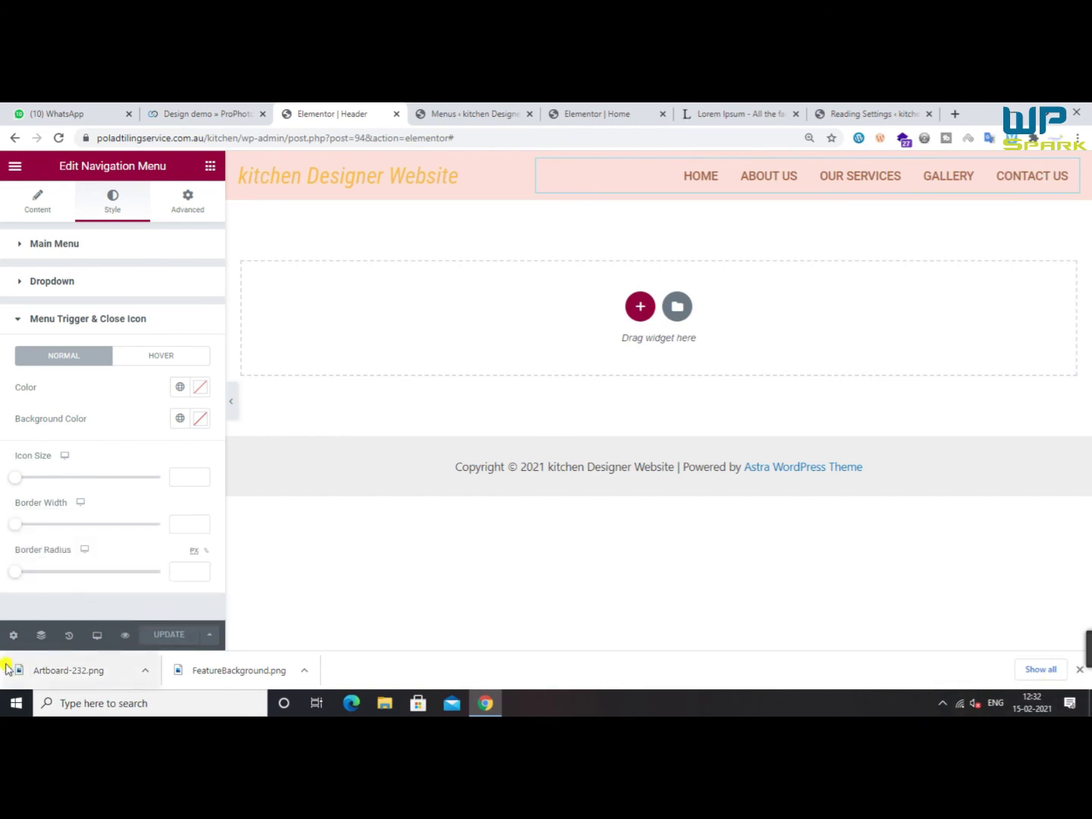
{"action": "left_click", "coordinate": [94, 637]}
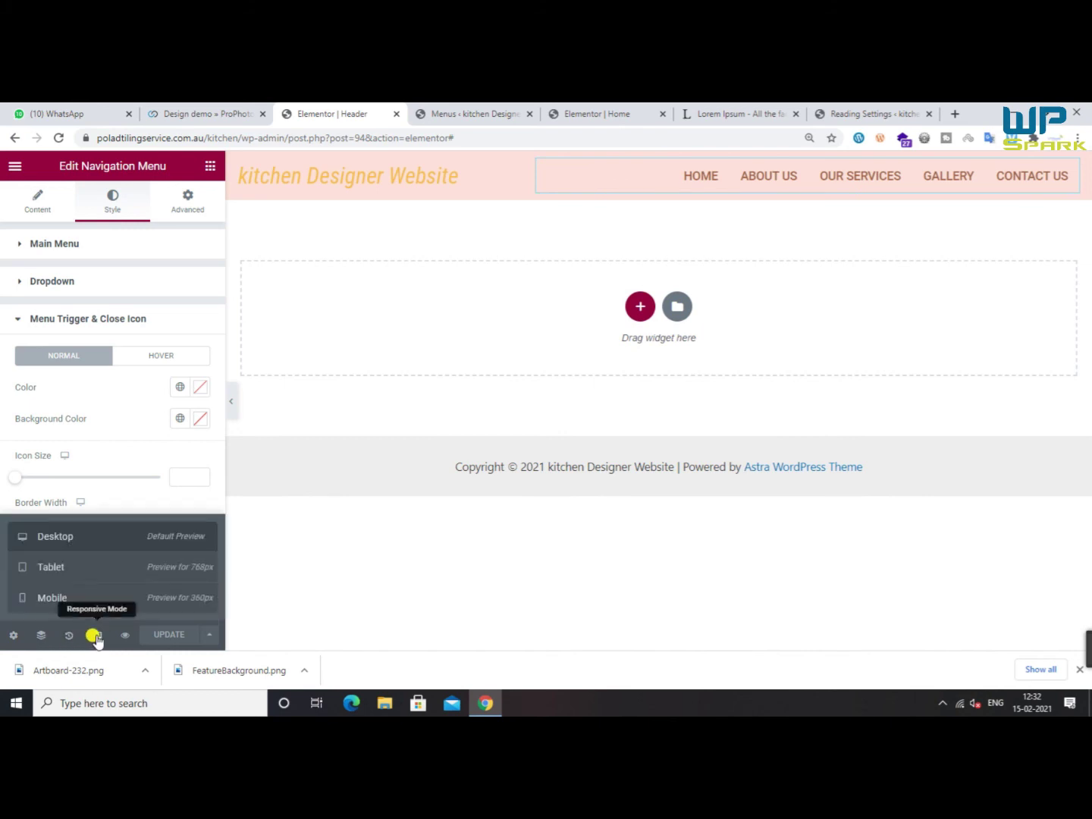
{"action": "left_click", "coordinate": [83, 598]}
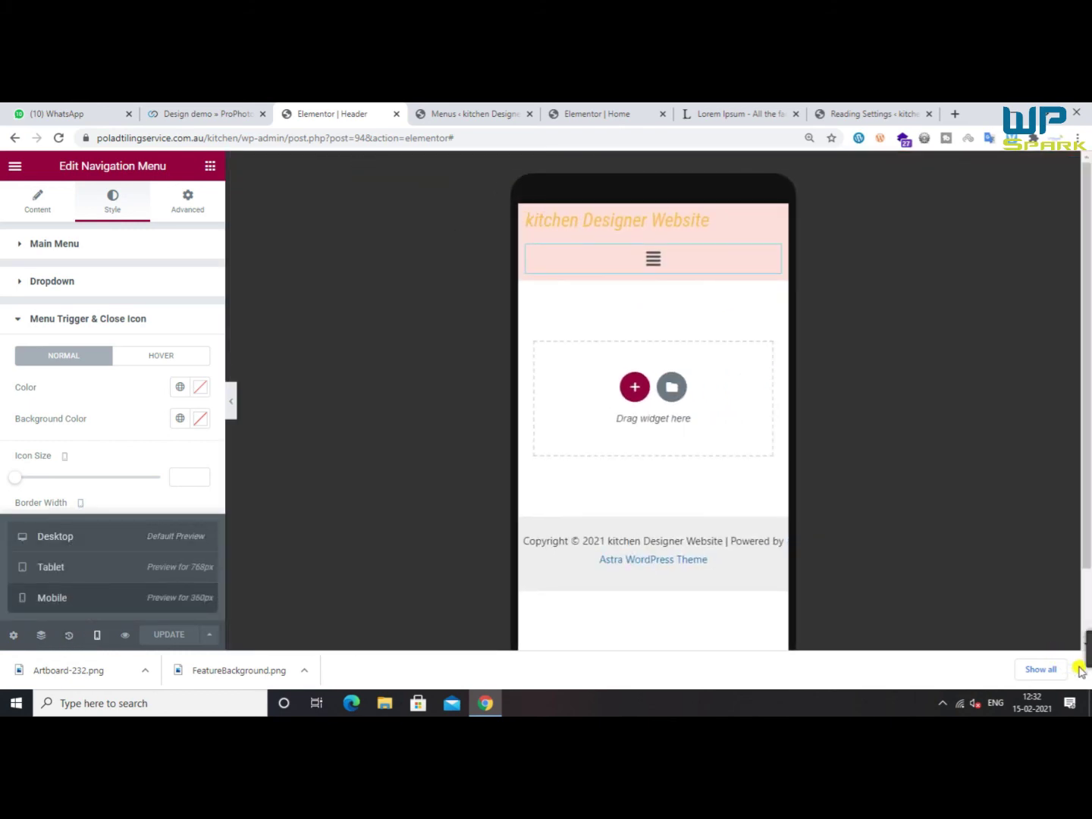
{"action": "left_click", "coordinate": [1081, 674]}
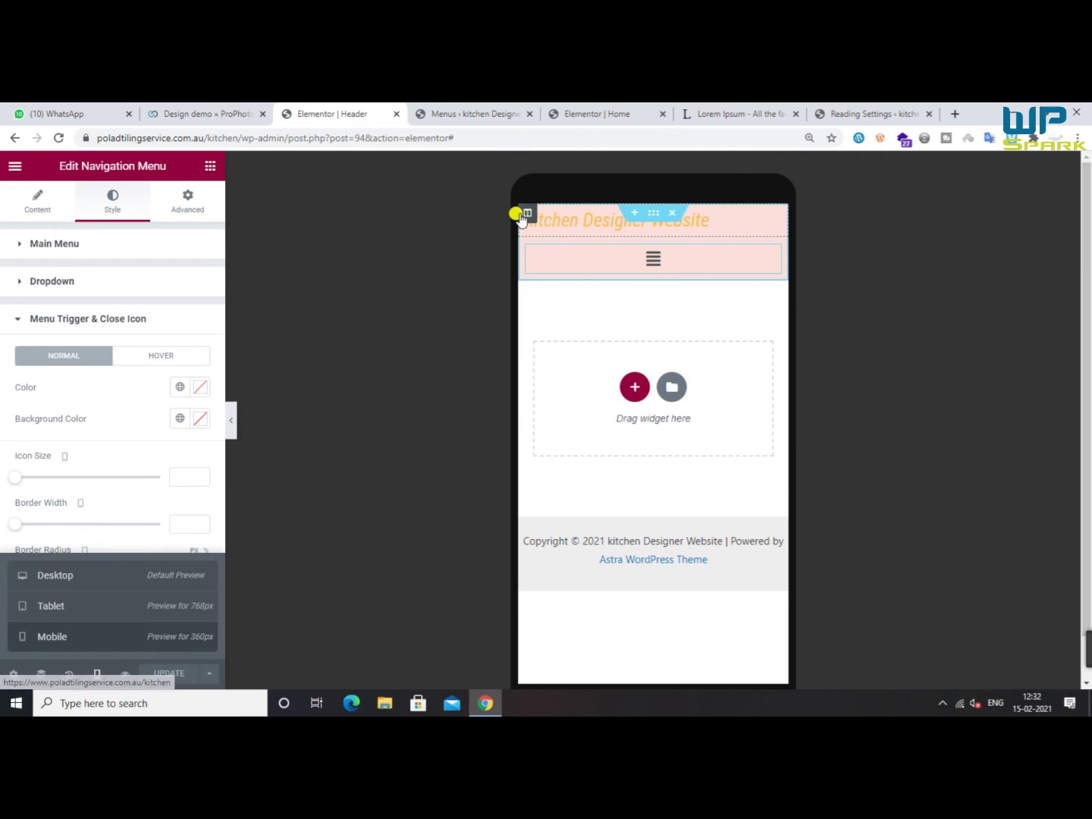
Set the mobile column widths to 80% for the site title and 20% for the navigation menu
{"action": "left_click", "coordinate": [522, 215]}
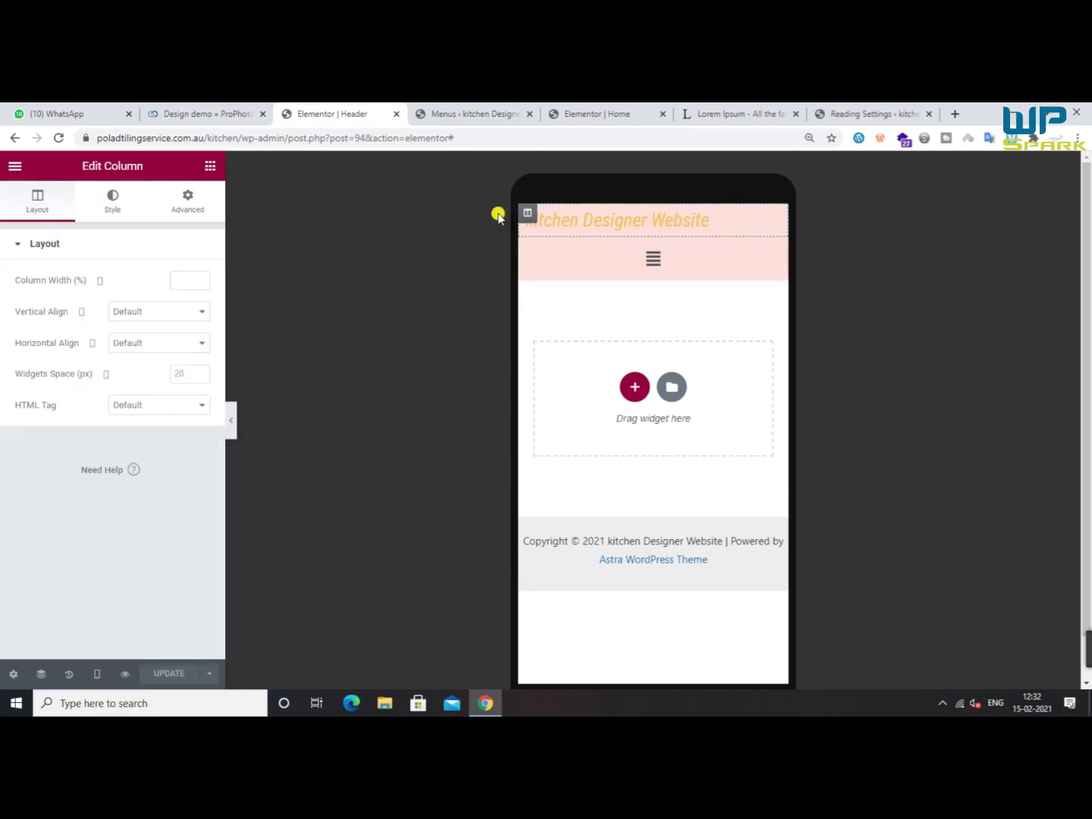
{"action": "left_click", "coordinate": [185, 279]}
{"action": "type", "text": "80"}
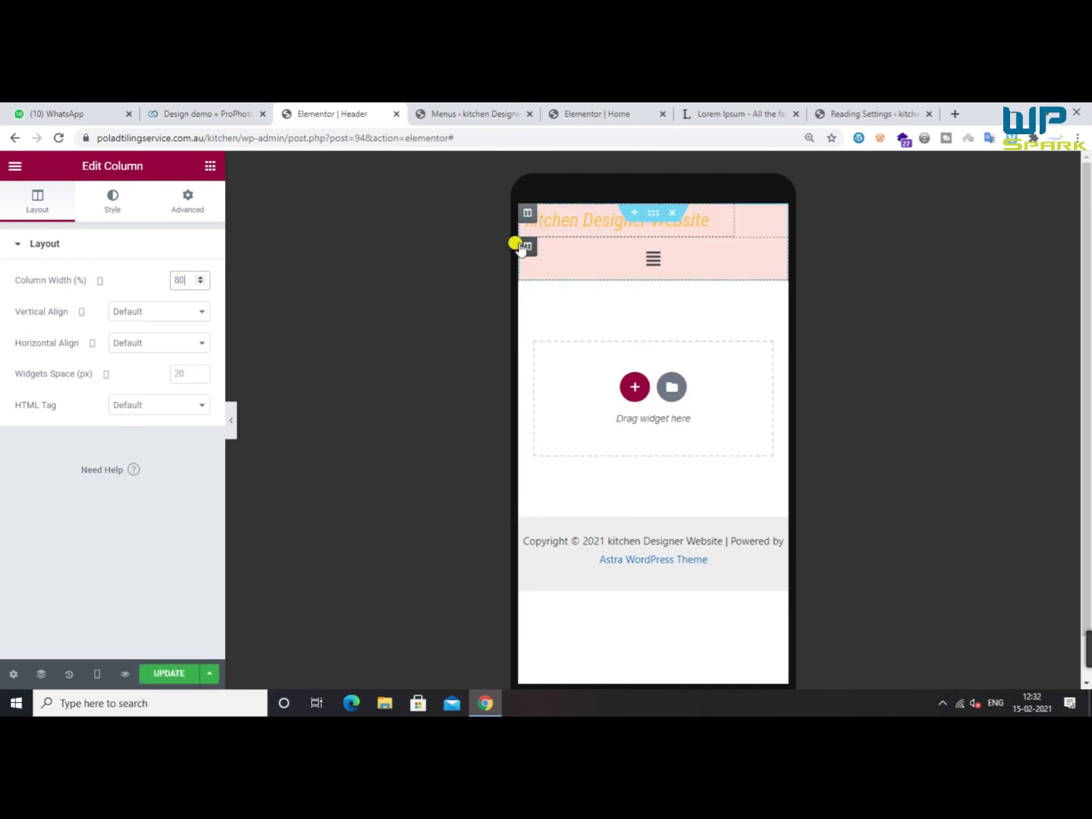
{"action": "left_click", "coordinate": [184, 281]}
{"action": "type", "text": "20"}
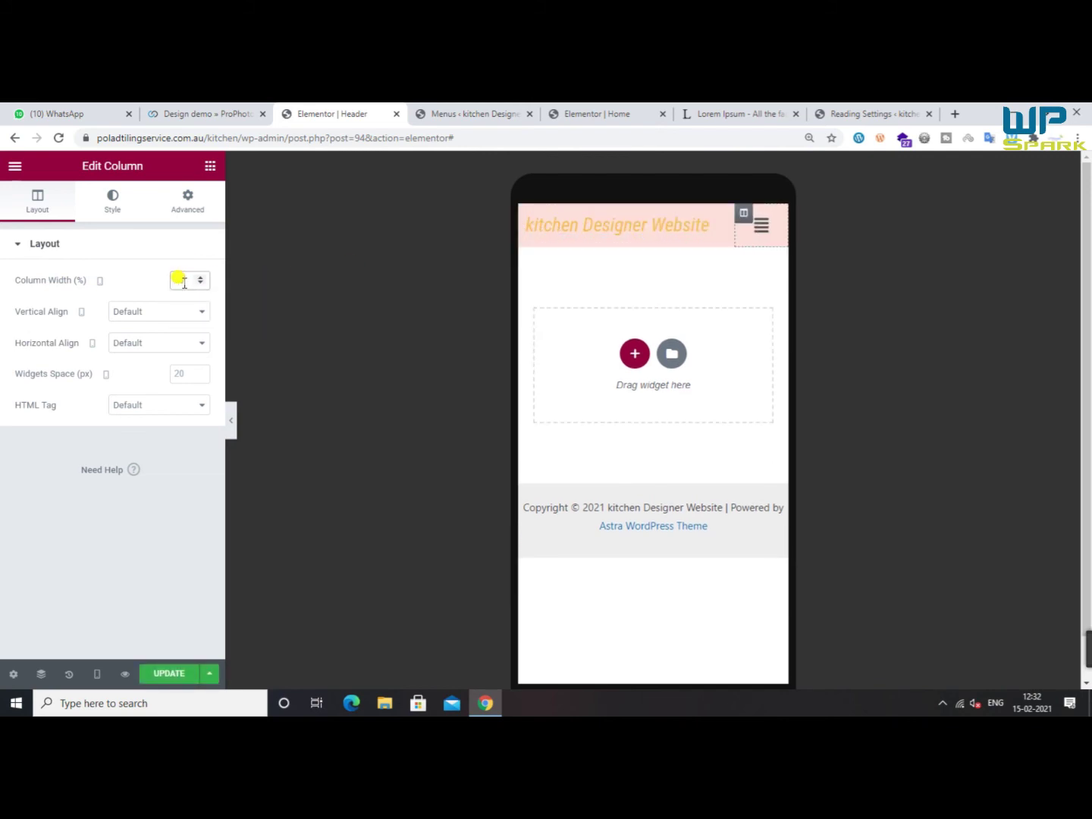
Open and close the hamburger menu repeatedly in the mobile preview to check the dropdown's appearance
{"action": "left_click", "coordinate": [759, 222]}
{"action": "left_click", "coordinate": [761, 230]}
{"action": "left_click", "coordinate": [760, 229]}
{"action": "left_click", "coordinate": [760, 229]}
{"action": "left_click", "coordinate": [759, 230]}
{"action": "left_click", "coordinate": [760, 230]}
{"action": "left_click", "coordinate": [760, 229]}
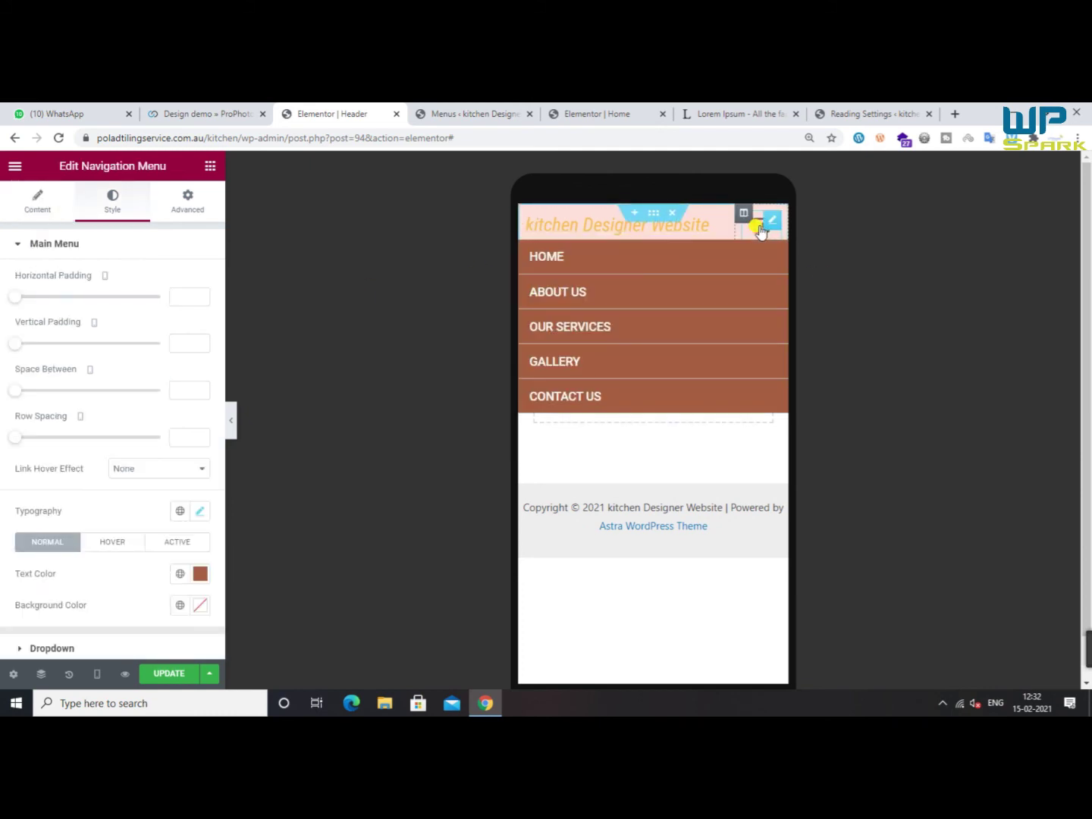
{"action": "left_click", "coordinate": [760, 229]}
Set the menu trigger and close icon color to rgb(163 93 64) for both normal and hover states
{"action": "scroll", "coordinate": [141, 415], "scroll_direction": "down", "scroll_amount": 1}
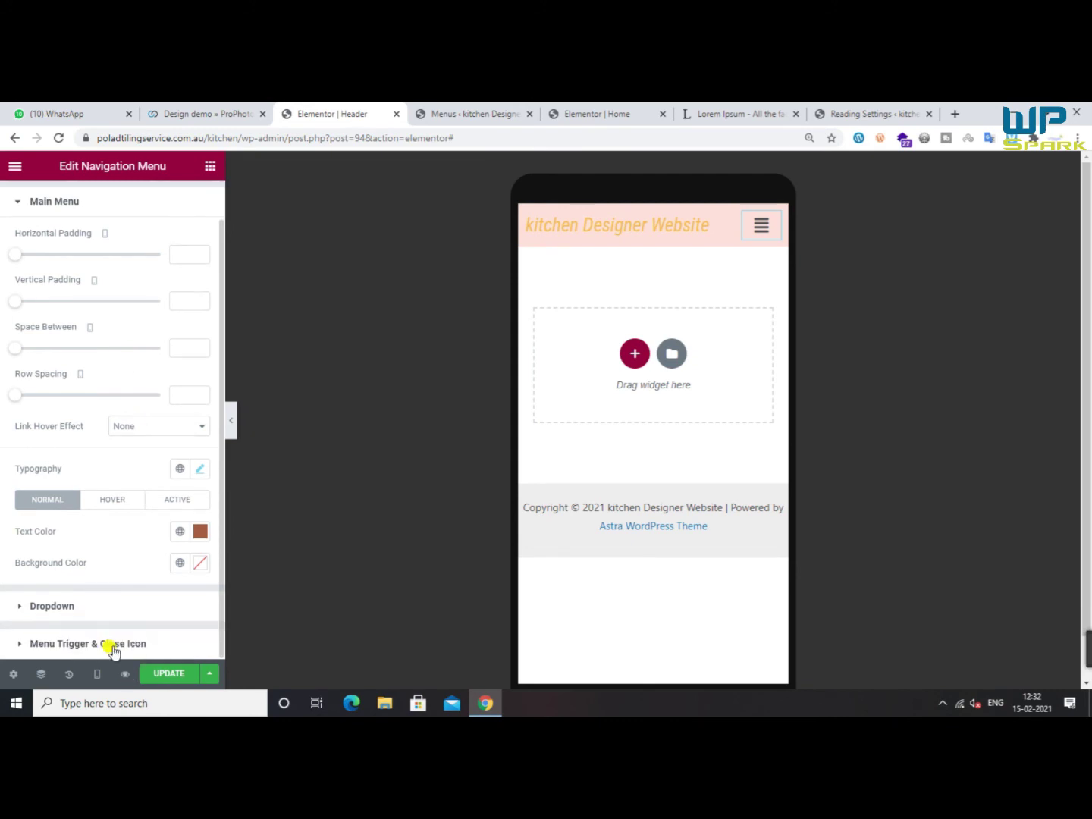
{"action": "left_click", "coordinate": [86, 643]}
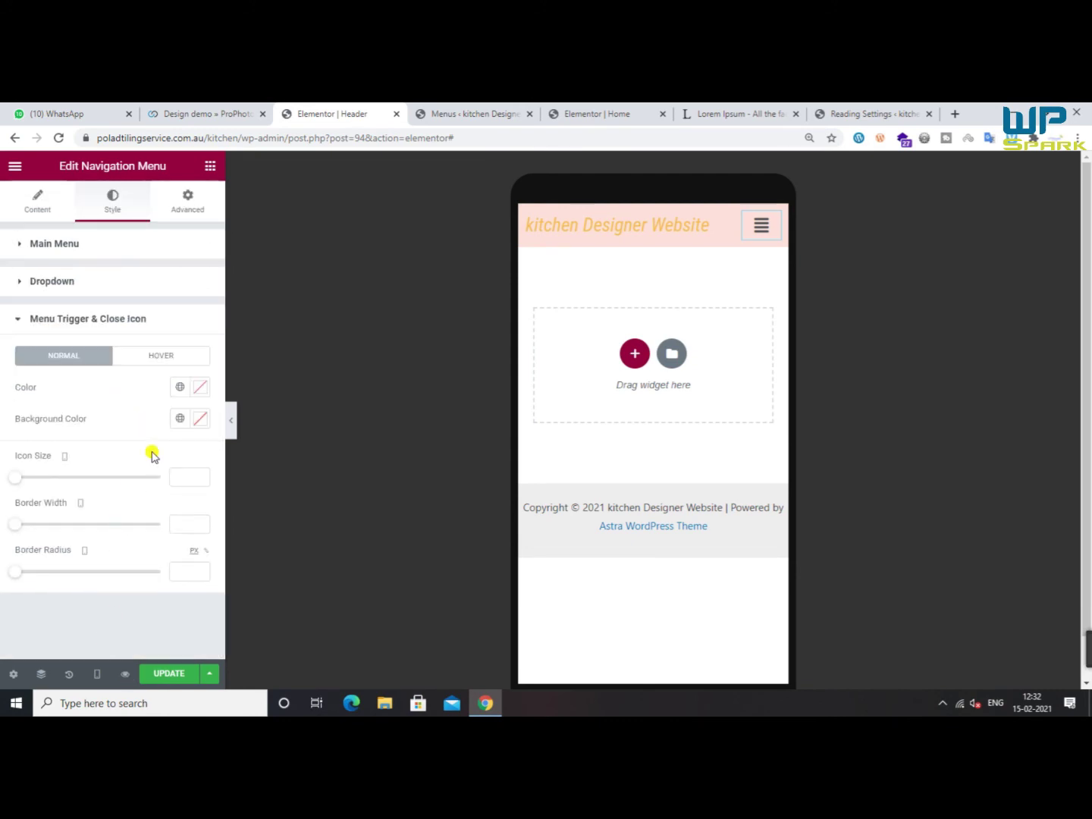
{"action": "left_click", "coordinate": [201, 390]}
{"action": "left_click", "coordinate": [3, 437]}
{"action": "left_click", "coordinate": [171, 328]}
{"action": "left_click", "coordinate": [33, 319]}
{"action": "left_click", "coordinate": [185, 354]}
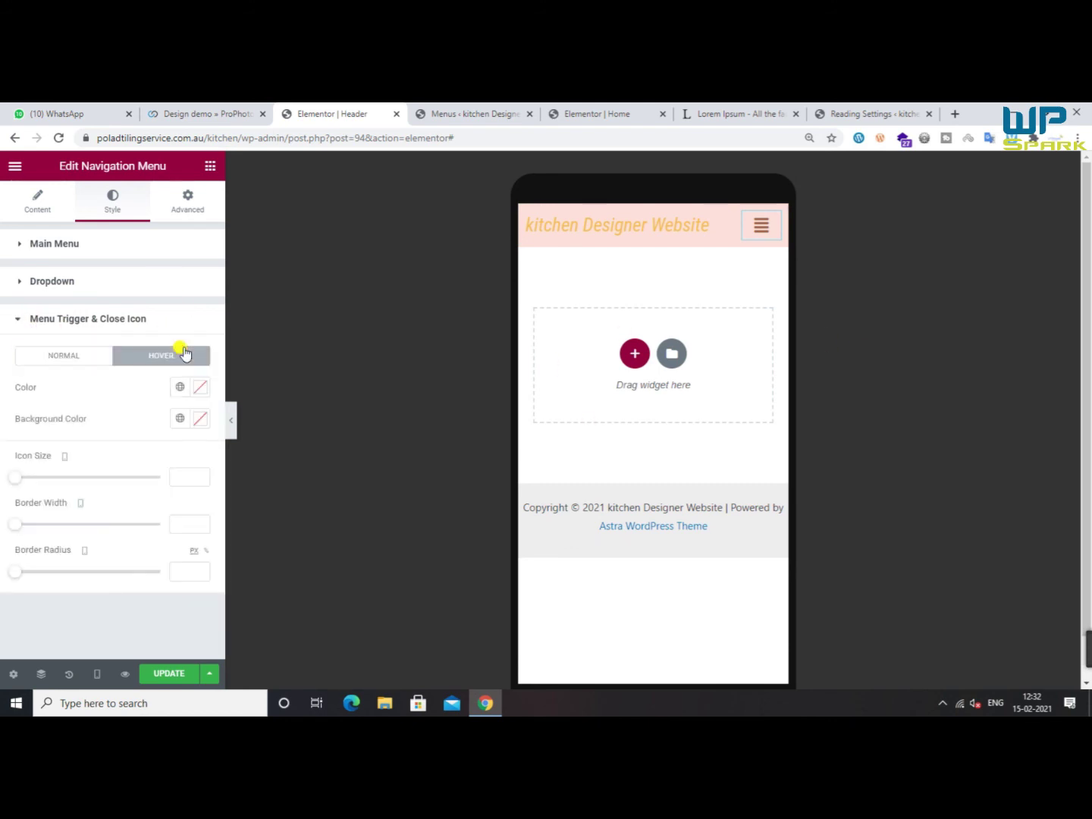
{"action": "left_click", "coordinate": [197, 390]}
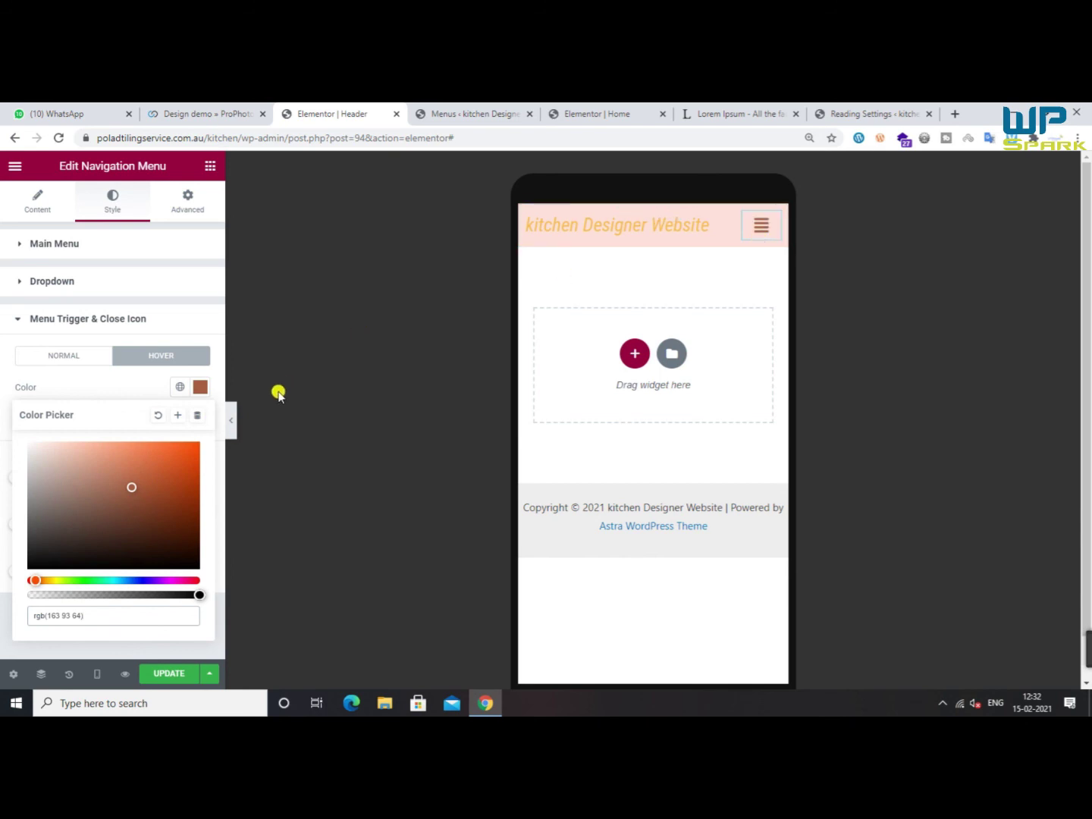
{"action": "key", "text": "ctrl+v"}
{"action": "left_click", "coordinate": [115, 392]}
Toggle the mobile menu to check the recolored trigger and close icons
{"action": "left_click", "coordinate": [757, 231]}
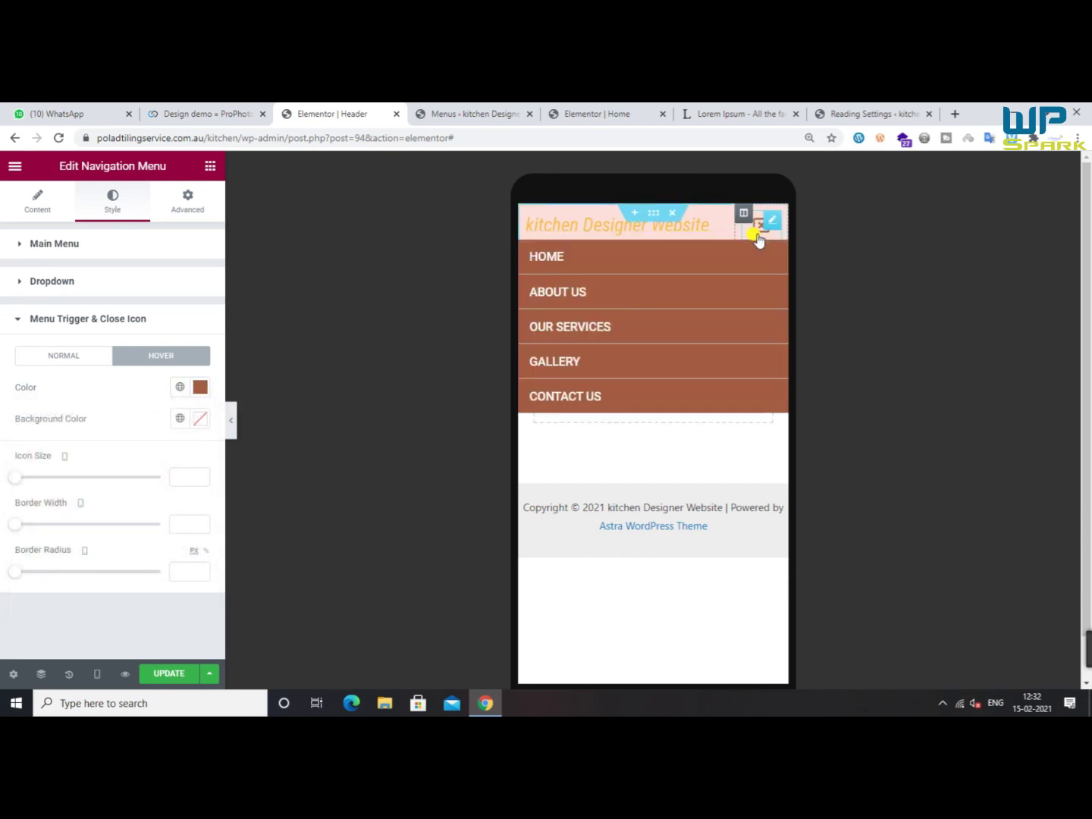
{"action": "left_click", "coordinate": [758, 236]}
{"action": "left_click", "coordinate": [758, 236]}
{"action": "left_click", "coordinate": [758, 236]}
{"action": "left_click", "coordinate": [758, 236]}
{"action": "left_click", "coordinate": [762, 226]}
Review the navigation menu's layout options and set its submenu animation to Slide Up
{"action": "left_click", "coordinate": [60, 211]}
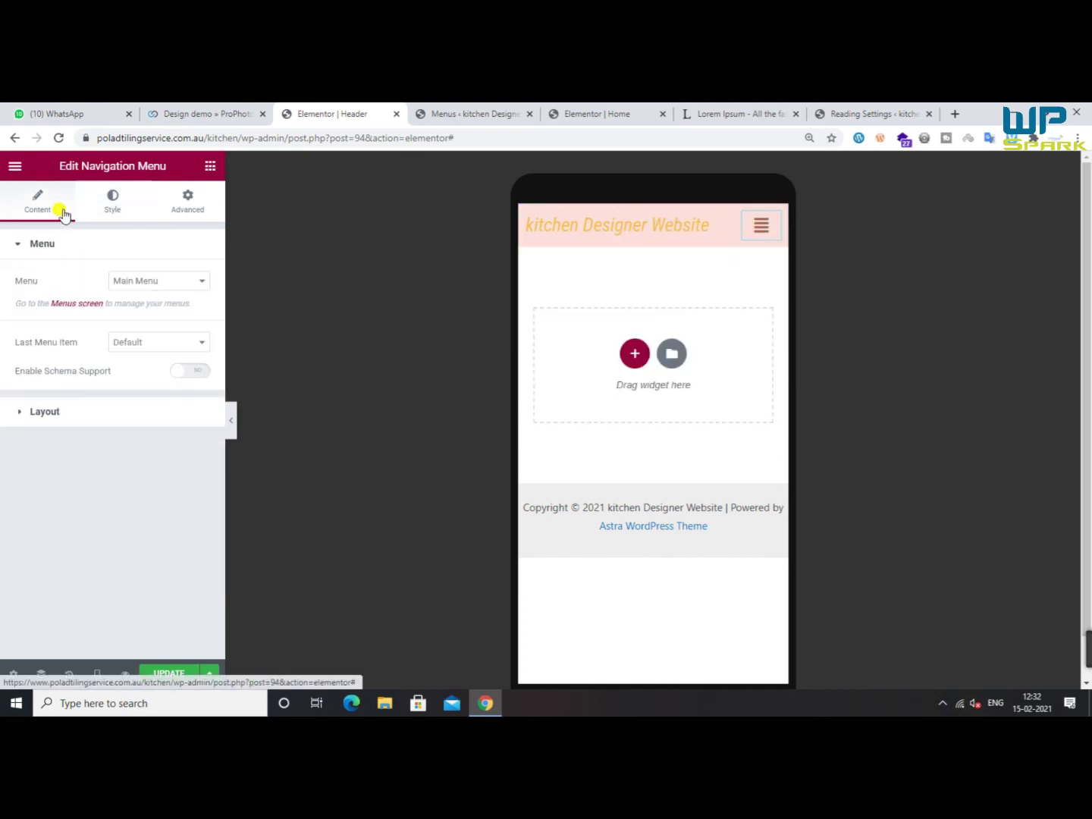
{"action": "left_click", "coordinate": [21, 416]}
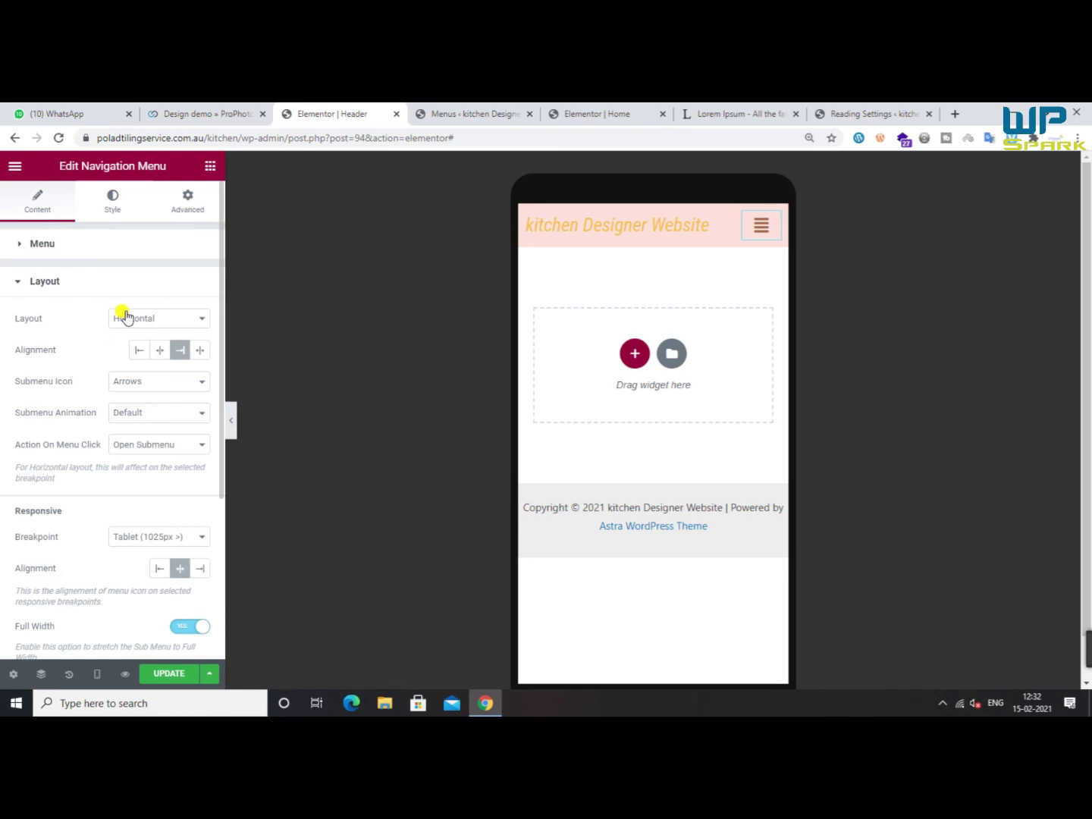
{"action": "scroll", "coordinate": [125, 317], "scroll_direction": "down", "scroll_amount": 3}
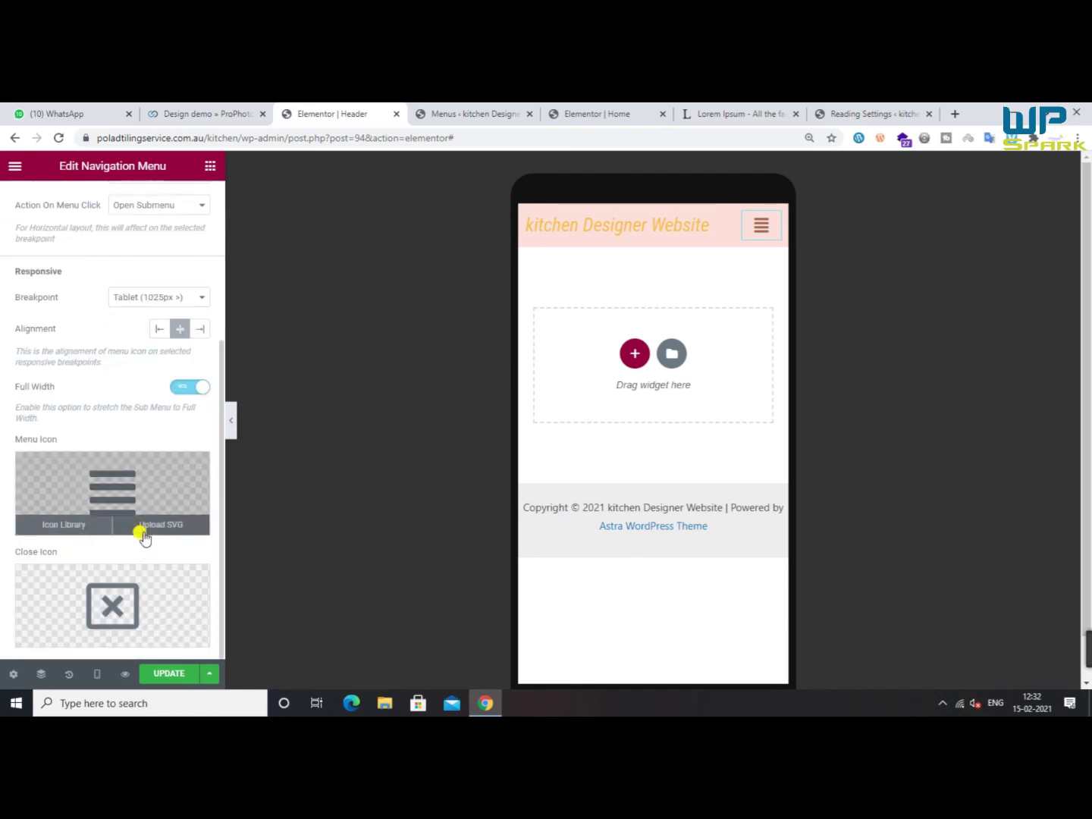
{"action": "scroll", "coordinate": [132, 539], "scroll_direction": "up", "scroll_amount": 3}
{"action": "scroll", "coordinate": [163, 410], "scroll_direction": "down", "scroll_amount": 2}
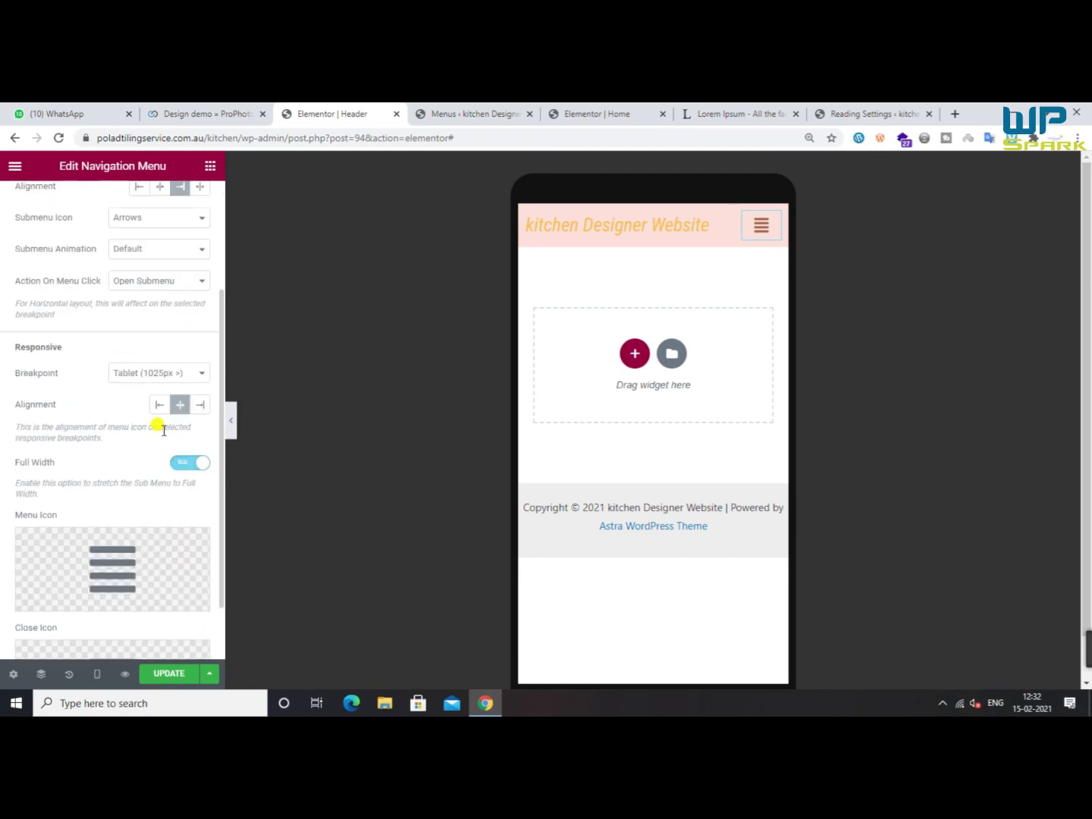
{"action": "scroll", "coordinate": [161, 388], "scroll_direction": "up", "scroll_amount": 2}
{"action": "left_click", "coordinate": [154, 391]}
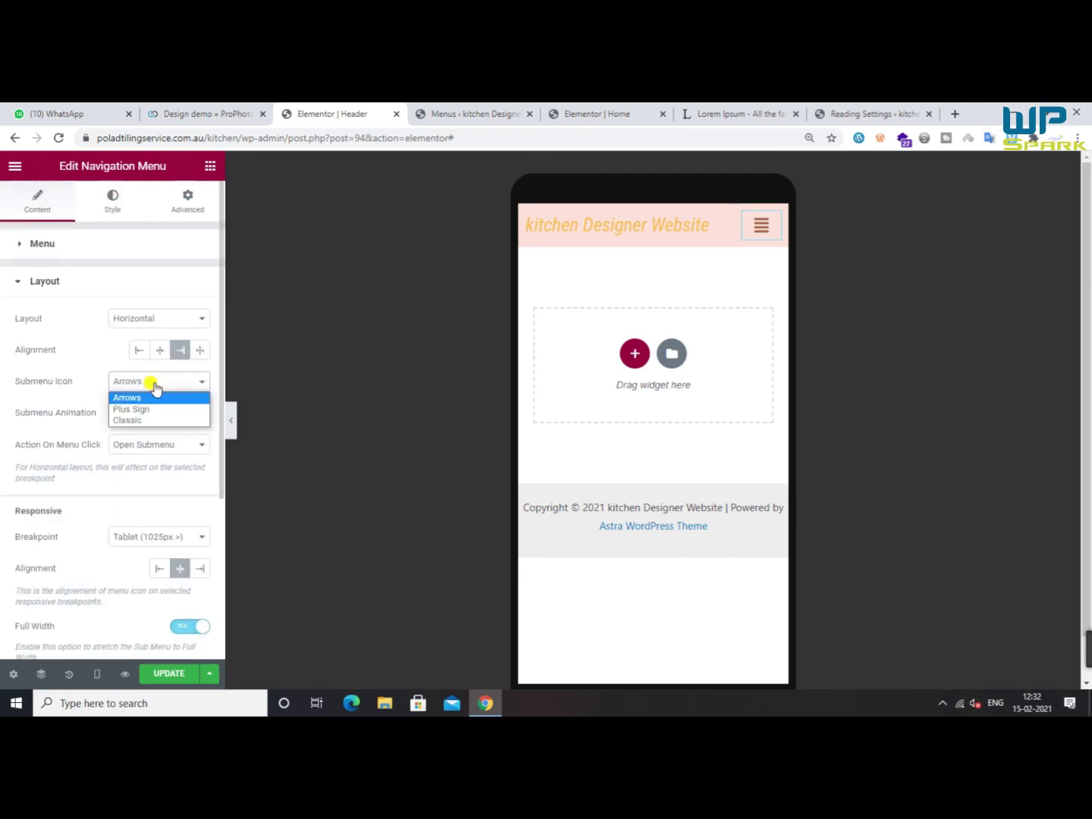
{"action": "left_click", "coordinate": [152, 385]}
{"action": "left_click", "coordinate": [149, 320]}
{"action": "left_click", "coordinate": [144, 334]}
{"action": "left_click", "coordinate": [146, 414]}
{"action": "left_click", "coordinate": [144, 429]}
{"action": "left_click", "coordinate": [133, 422]}
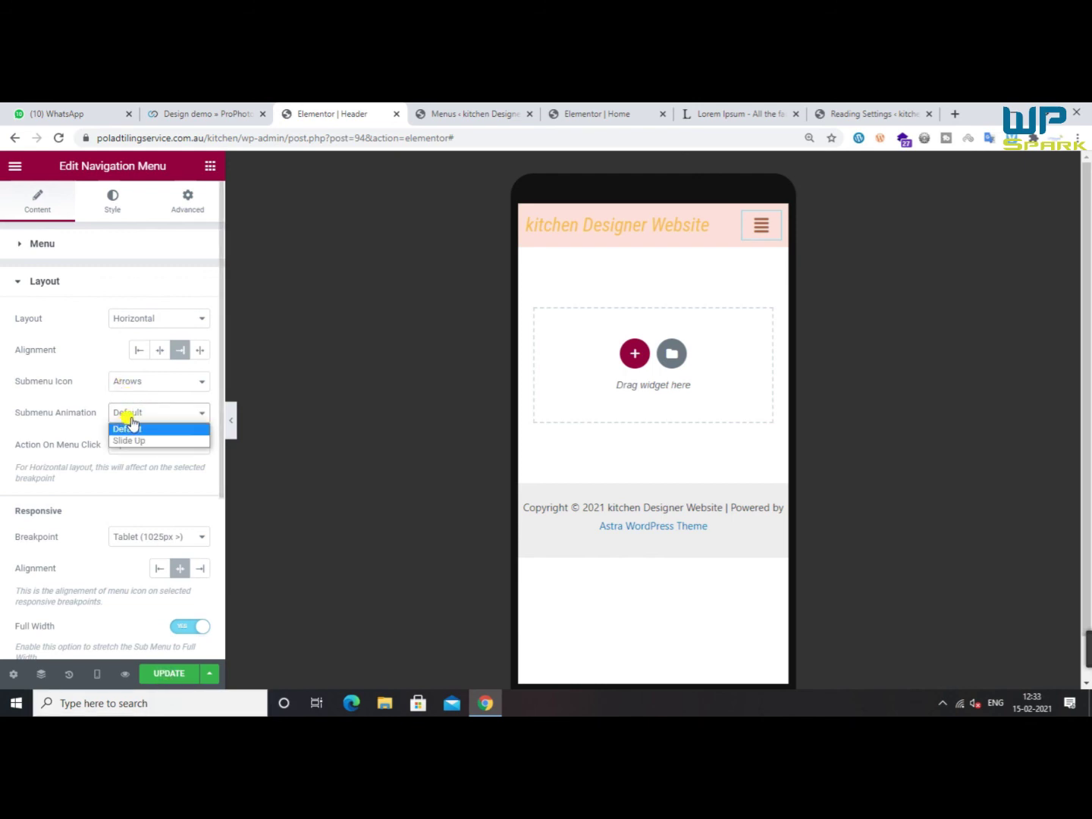
{"action": "left_click", "coordinate": [131, 440]}
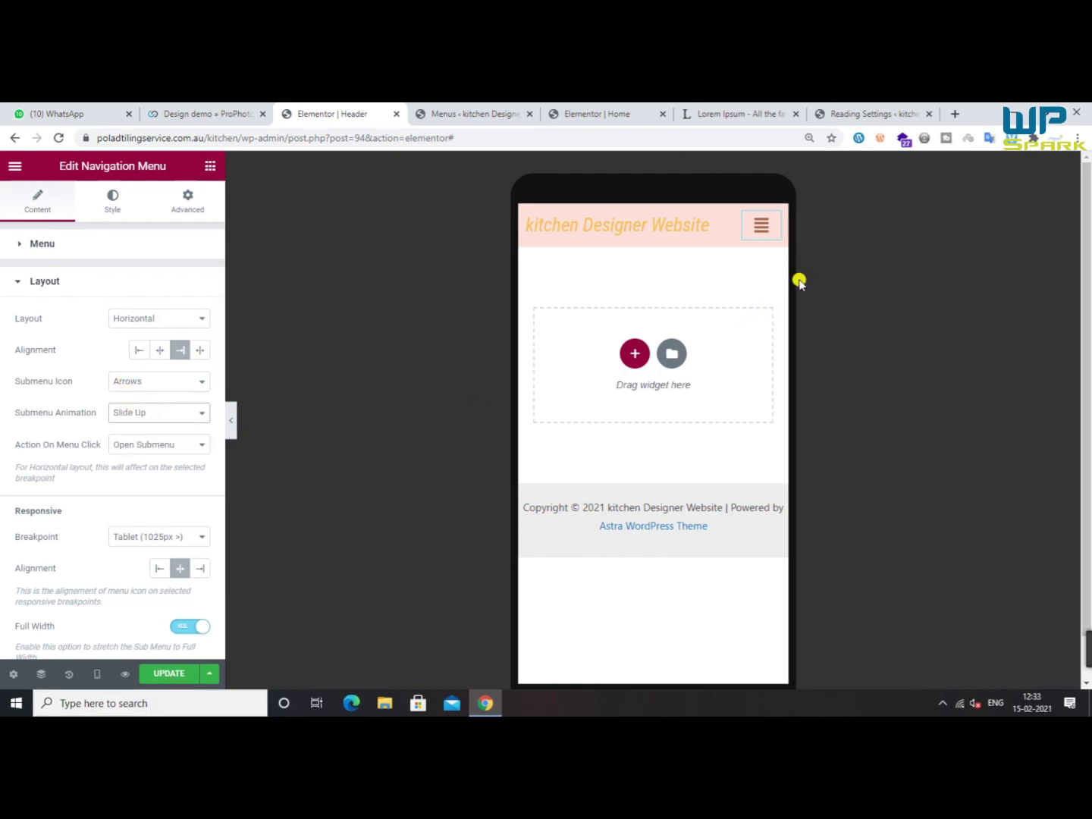
Test opening and closing the mobile menu with the Slide Up animation and update the header template
{"action": "left_click", "coordinate": [756, 235]}
{"action": "left_click", "coordinate": [757, 229]}
{"action": "left_click", "coordinate": [757, 229]}
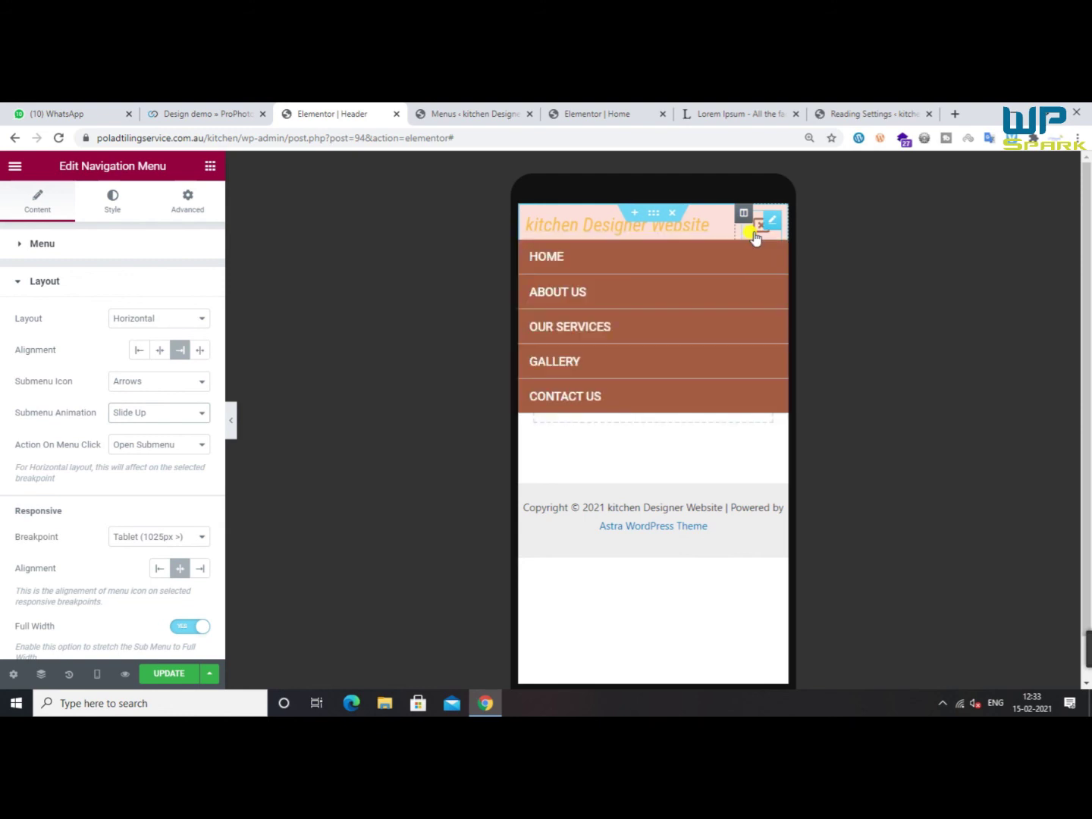
{"action": "left_click", "coordinate": [757, 229]}
{"action": "left_click", "coordinate": [174, 674]}
Load the live kitchen site's home page in place of the editor and review the header and page sections
{"action": "left_click_drag", "start_coordinate": [240, 138], "coordinate": [533, 151]}
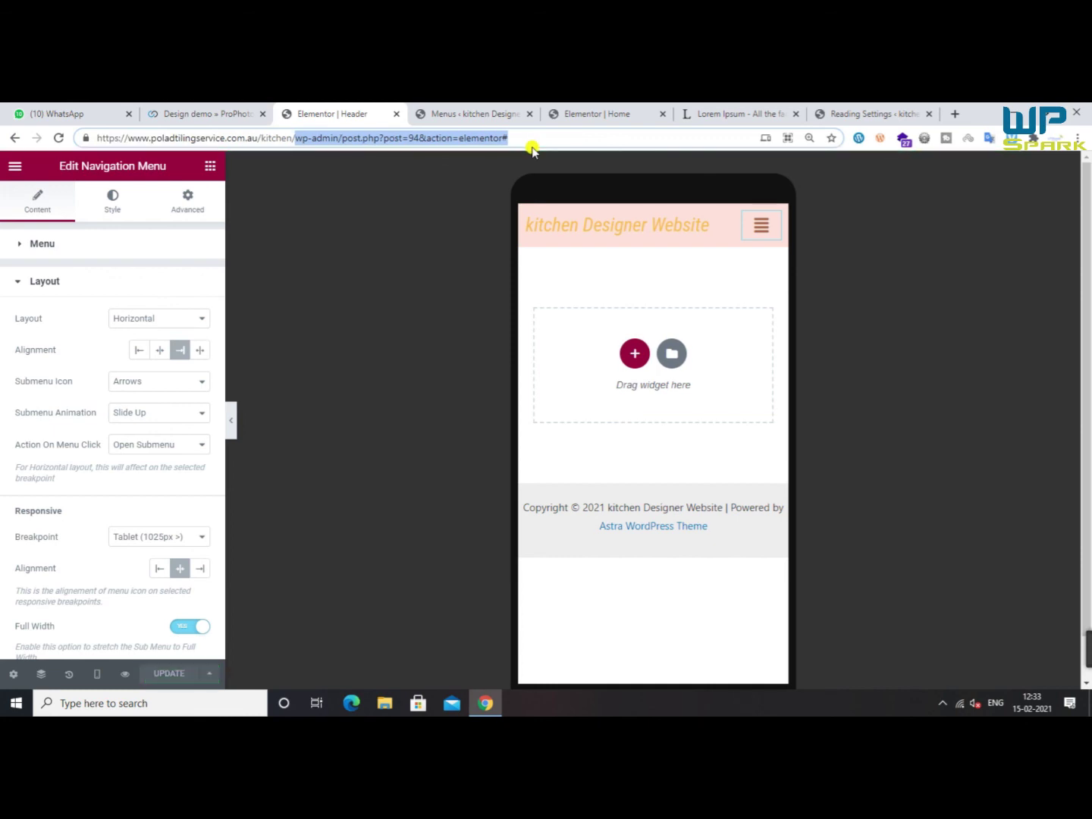
{"action": "key", "text": "BackSpace"}
{"action": "key", "text": "Return"}
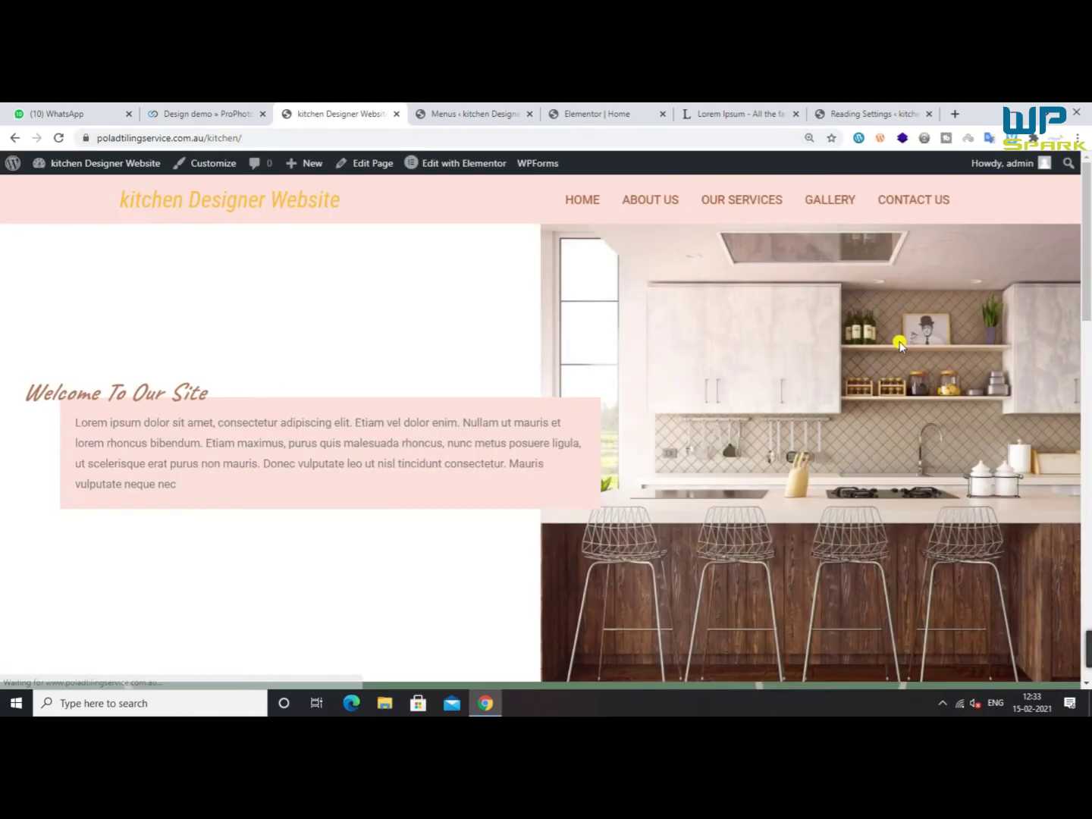
{"action": "scroll", "coordinate": [514, 432], "scroll_direction": "down", "scroll_amount": 5}
{"action": "scroll", "coordinate": [506, 432], "scroll_direction": "down", "scroll_amount": 8}
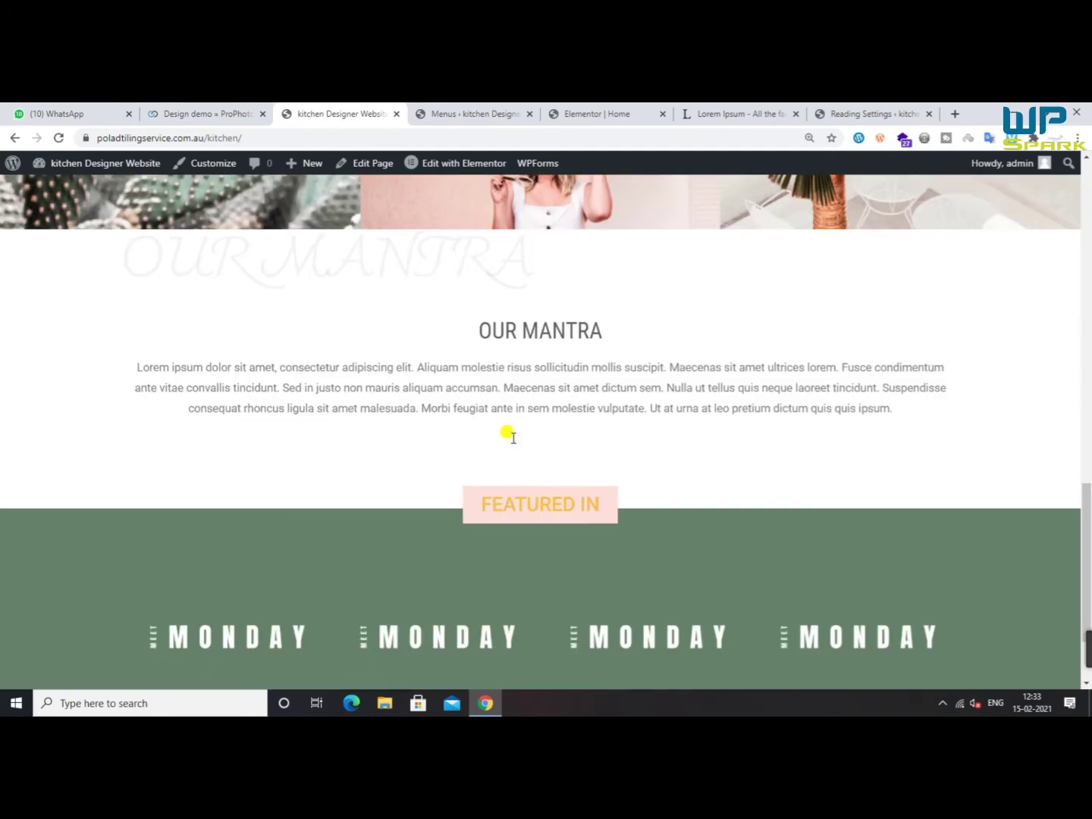
Review the live home page's lower sections and compare the page bottom with the Positano demo's footer and its Join the Girl Gang heading
{"action": "scroll", "coordinate": [507, 434], "scroll_direction": "up", "scroll_amount": 6}
{"action": "scroll", "coordinate": [548, 512], "scroll_direction": "down", "scroll_amount": 8}
{"action": "scroll", "coordinate": [559, 512], "scroll_direction": "up", "scroll_amount": 15}
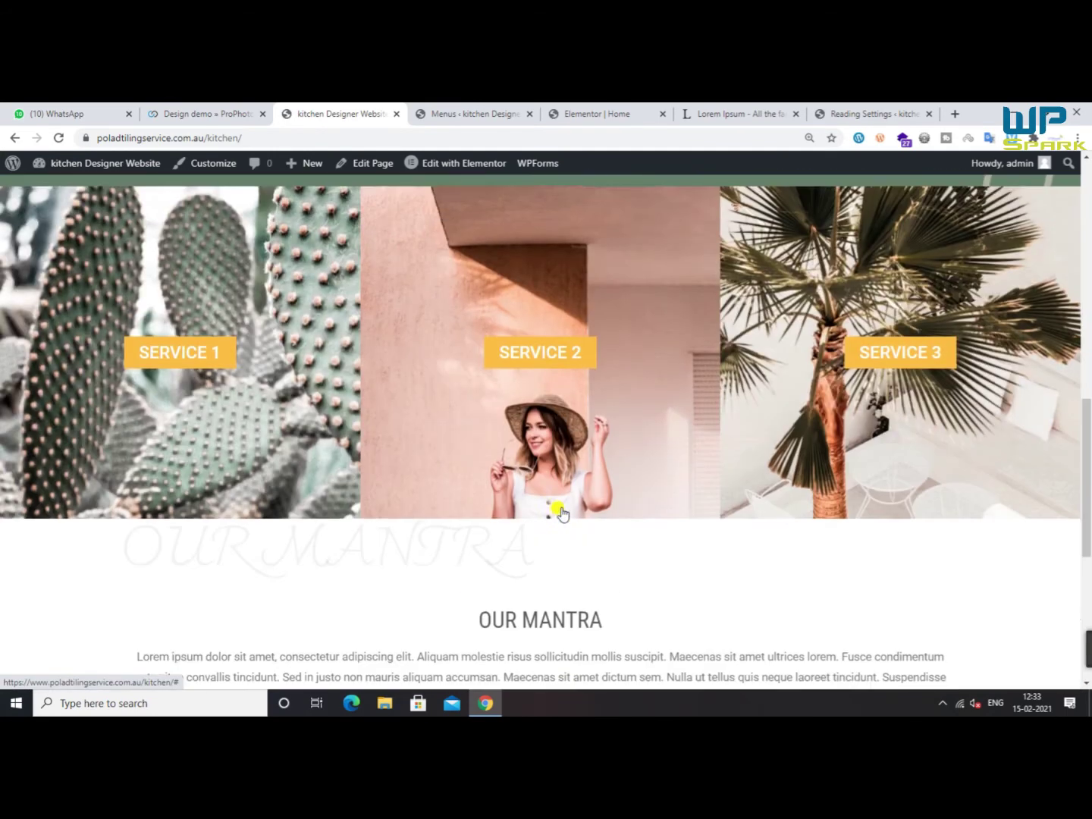
{"action": "scroll", "coordinate": [559, 512], "scroll_direction": "down", "scroll_amount": 15}
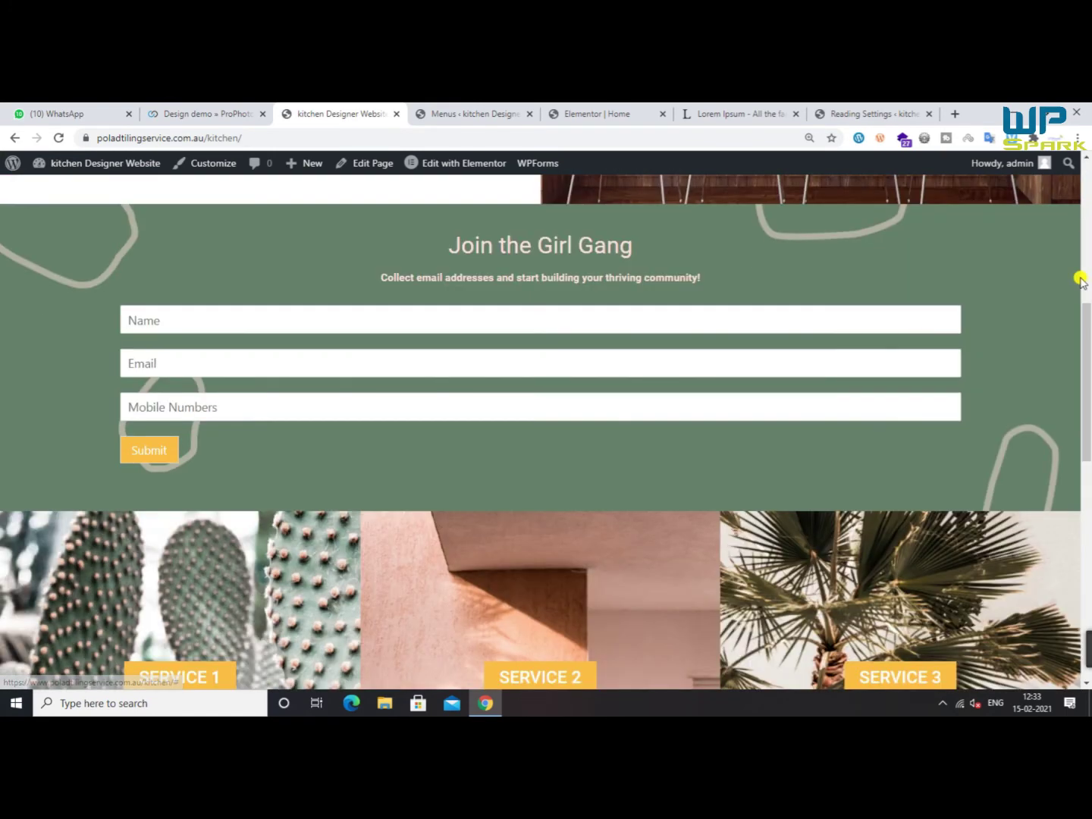
{"action": "left_click", "coordinate": [221, 113]}
{"action": "scroll", "coordinate": [591, 432], "scroll_direction": "down", "scroll_amount": 10}
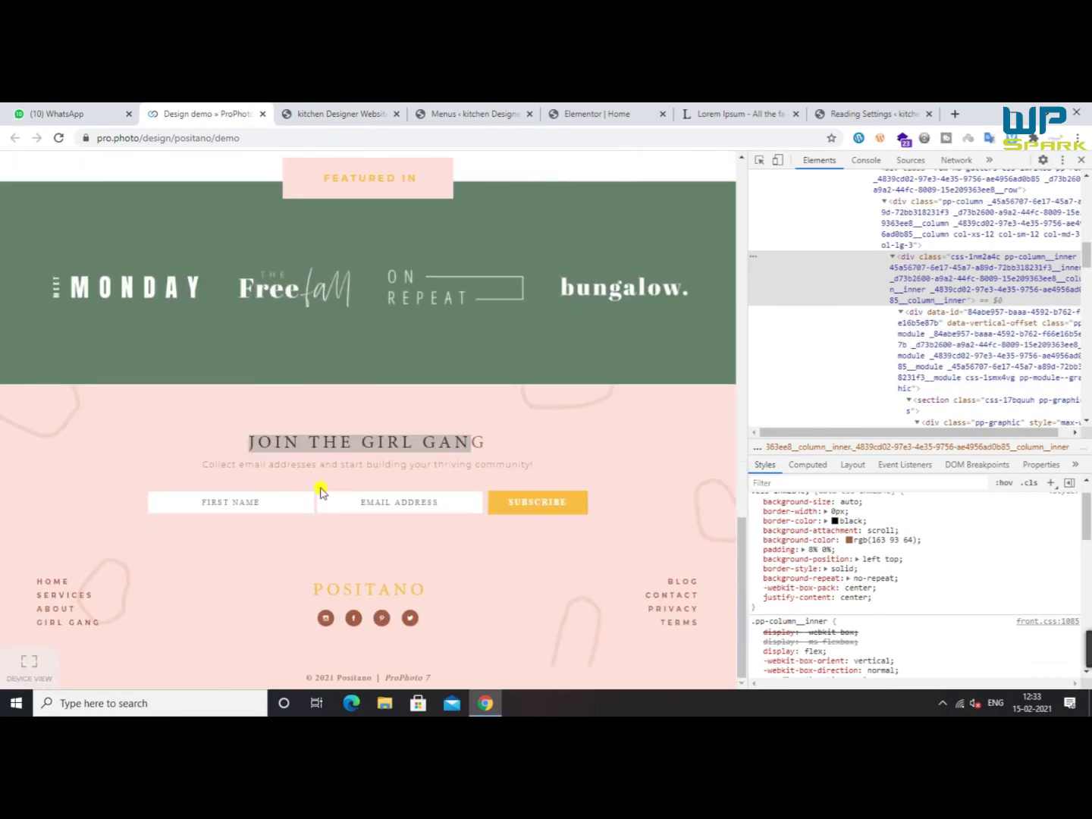
{"action": "left_click_drag", "start_coordinate": [512, 453], "coordinate": [274, 446]}
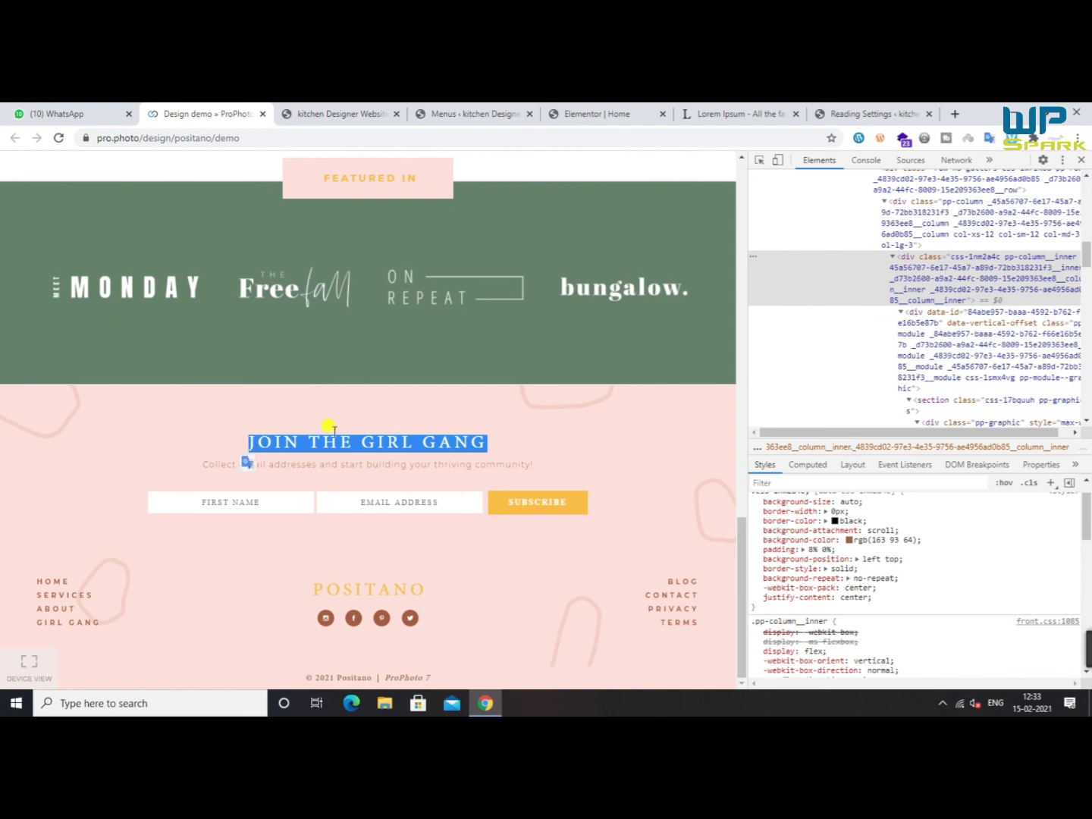
{"action": "left_click", "coordinate": [460, 443]}
{"action": "left_click_drag", "start_coordinate": [522, 445], "coordinate": [239, 443]}
{"action": "left_click", "coordinate": [320, 111]}
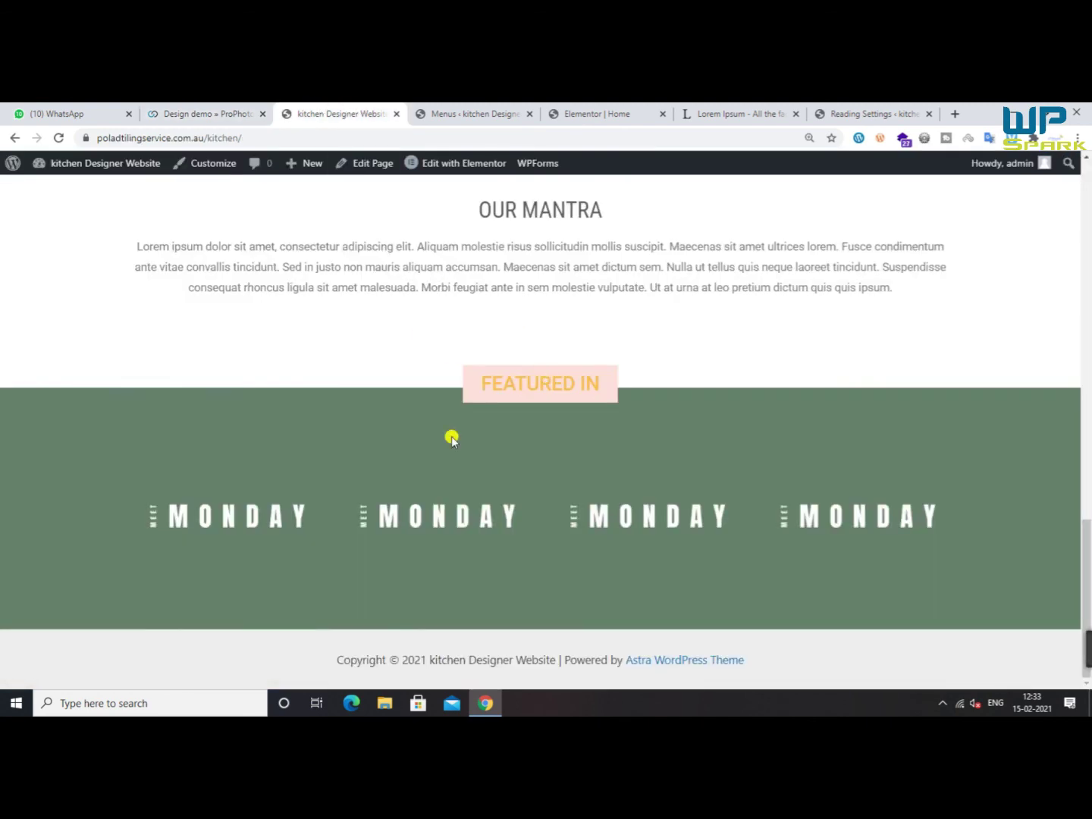
Open the list of header, footer and block templates in the kitchen site's admin dashboard
{"action": "mouse_move", "coordinate": [60, 166]}
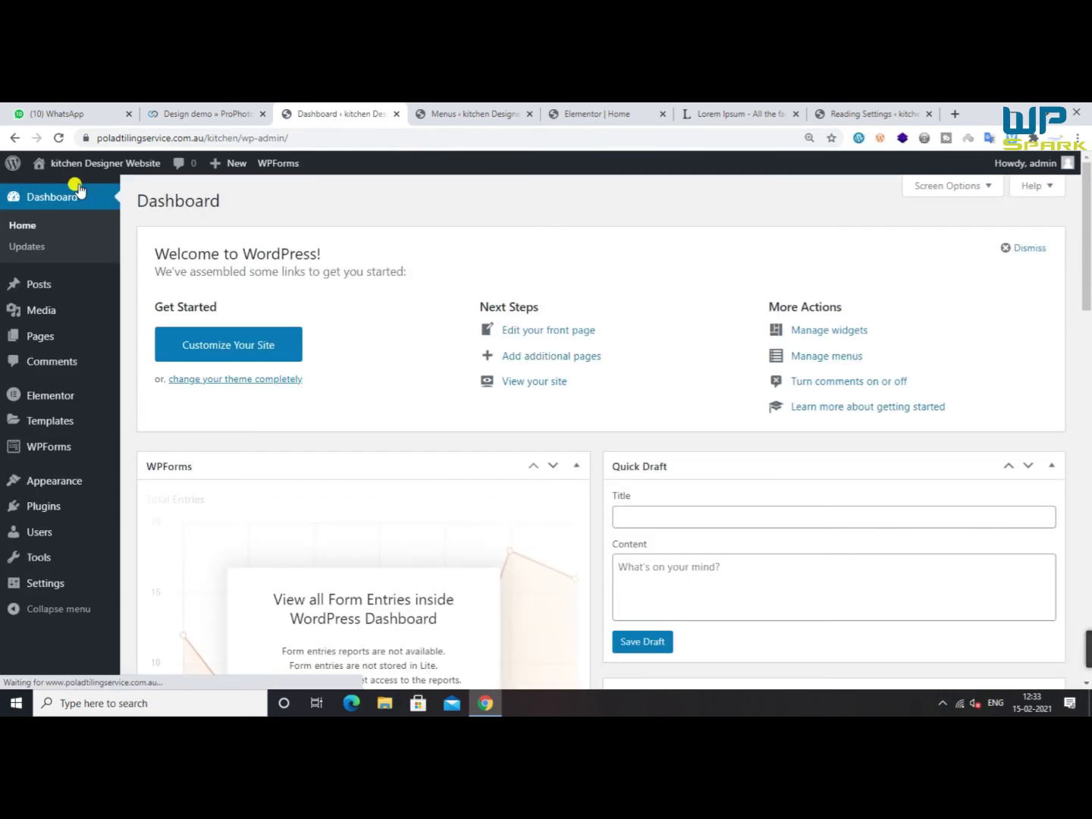
{"action": "scroll", "coordinate": [23, 456], "scroll_direction": "down", "scroll_amount": 2}
{"action": "mouse_move", "coordinate": [32, 485]}
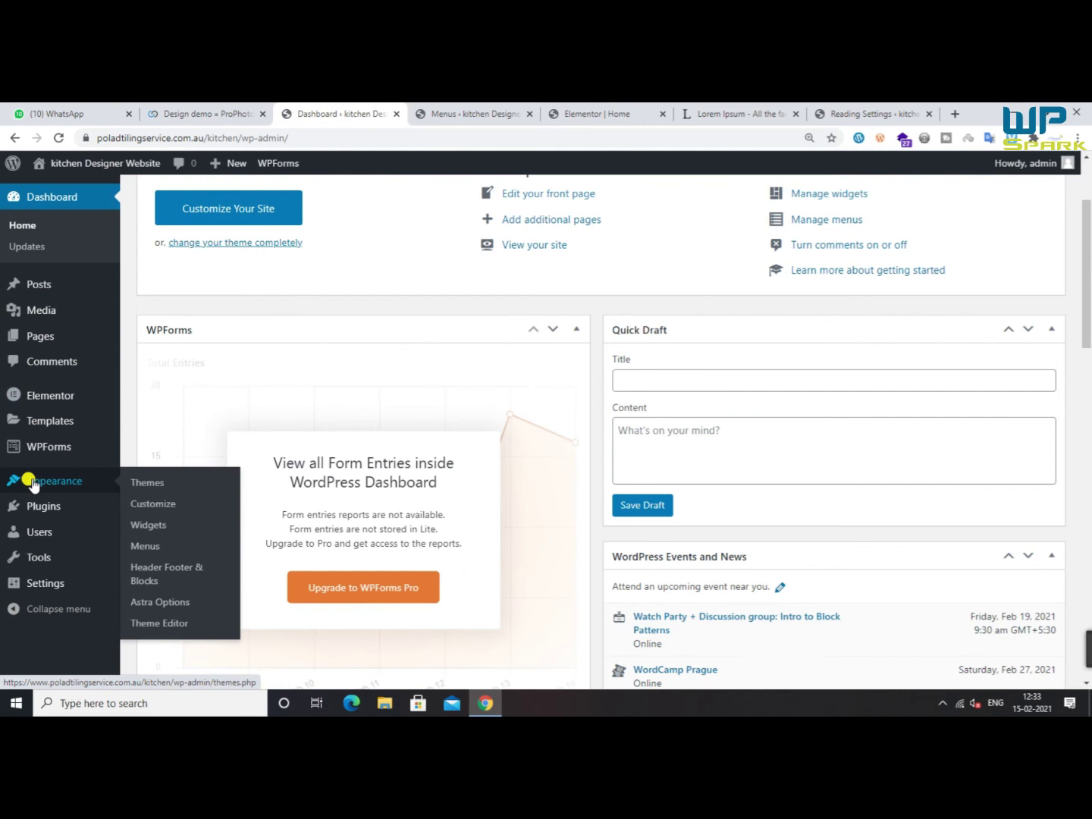
{"action": "mouse_move", "coordinate": [40, 510]}
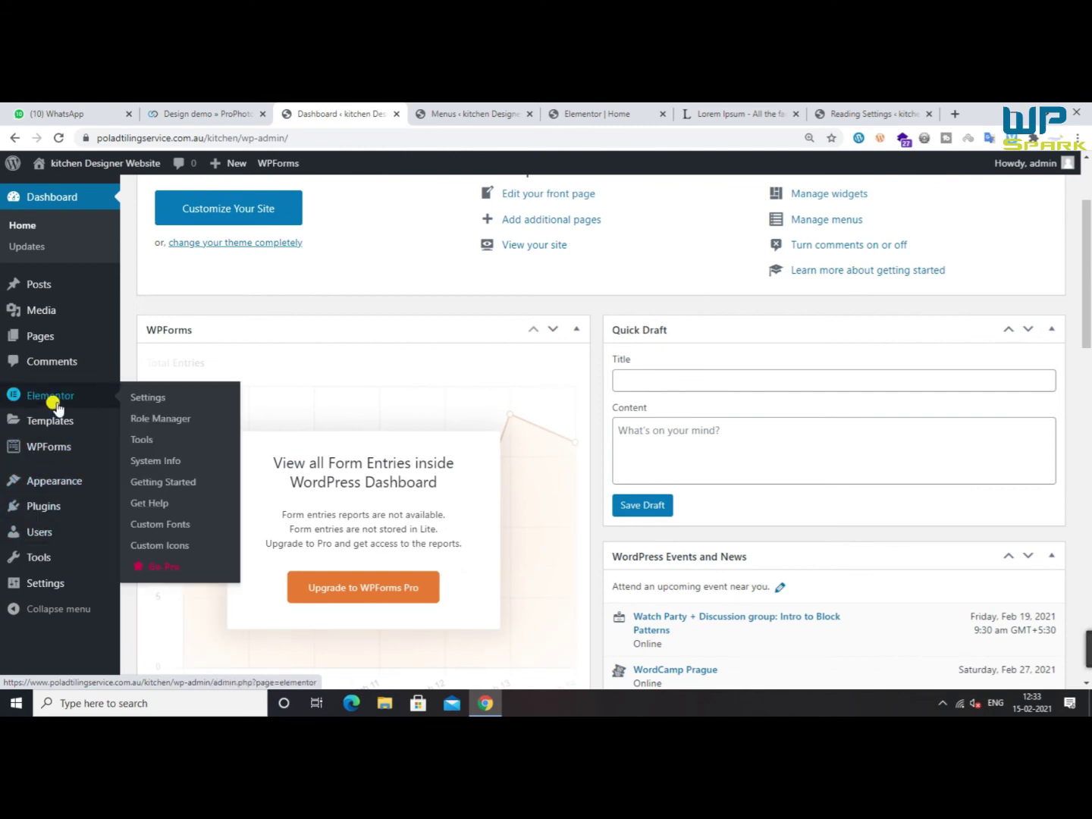
{"action": "left_click", "coordinate": [153, 572]}
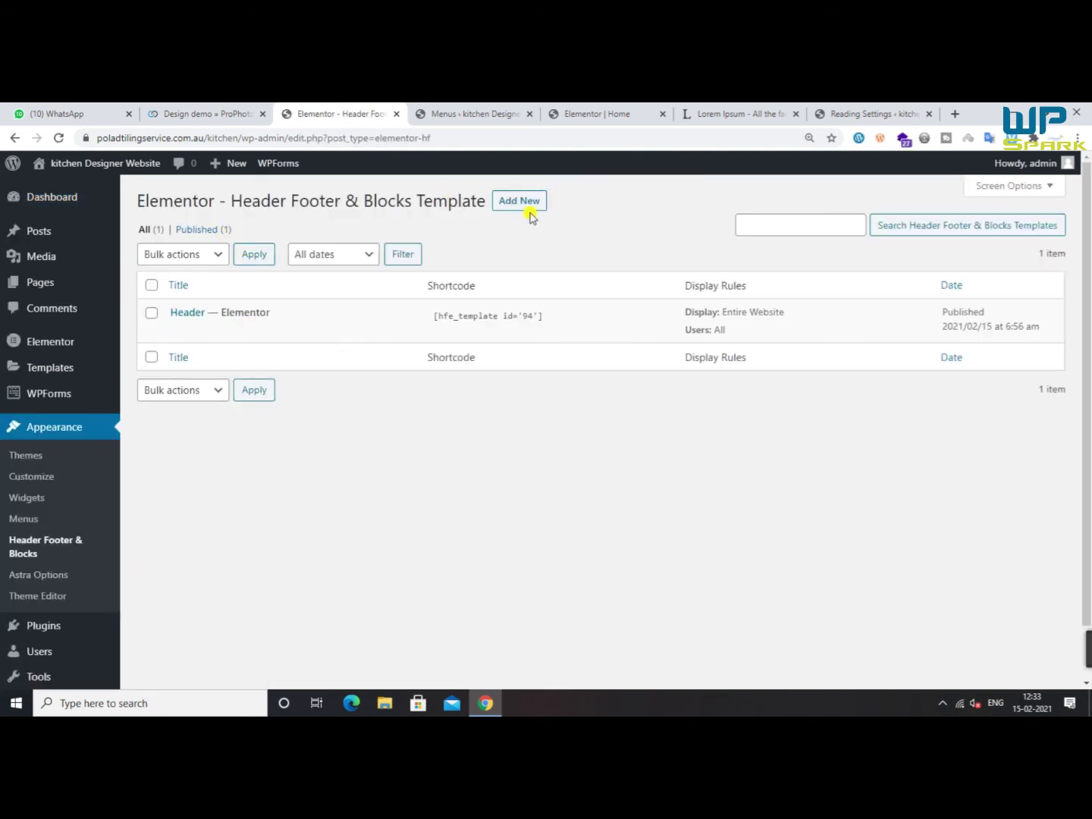
Add a new template of type Footer with the title Footer
{"action": "left_click", "coordinate": [528, 203]}
{"action": "left_click", "coordinate": [568, 398]}
{"action": "left_click", "coordinate": [492, 459]}
{"action": "left_click", "coordinate": [285, 241]}
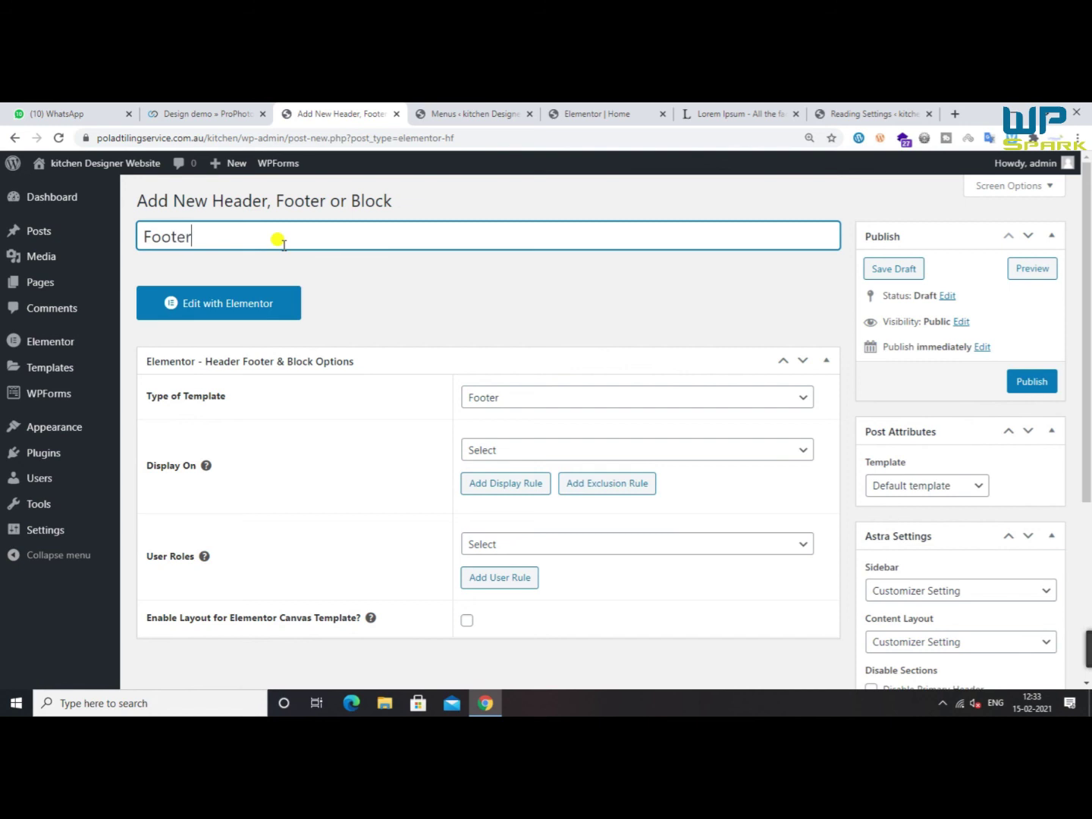
Set the footer template to display on the Entire Website for the user role All
{"action": "left_click", "coordinate": [531, 451]}
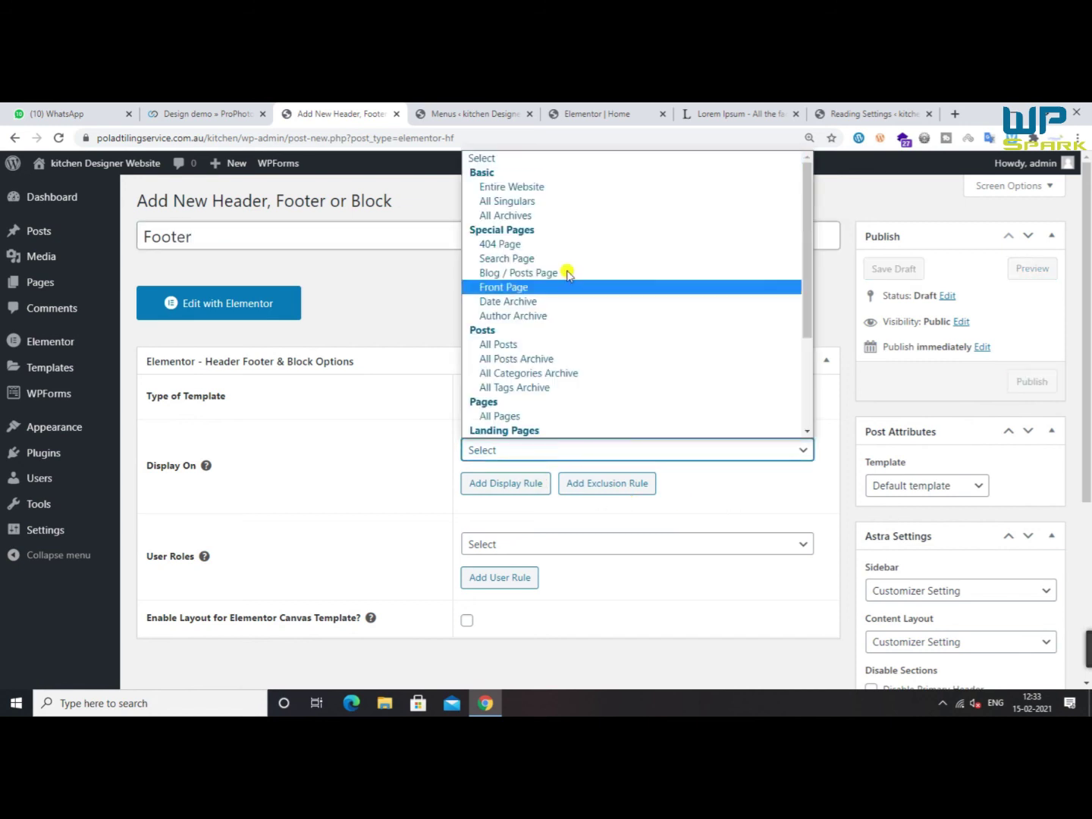
{"action": "left_click", "coordinate": [531, 180]}
{"action": "left_click", "coordinate": [549, 543]}
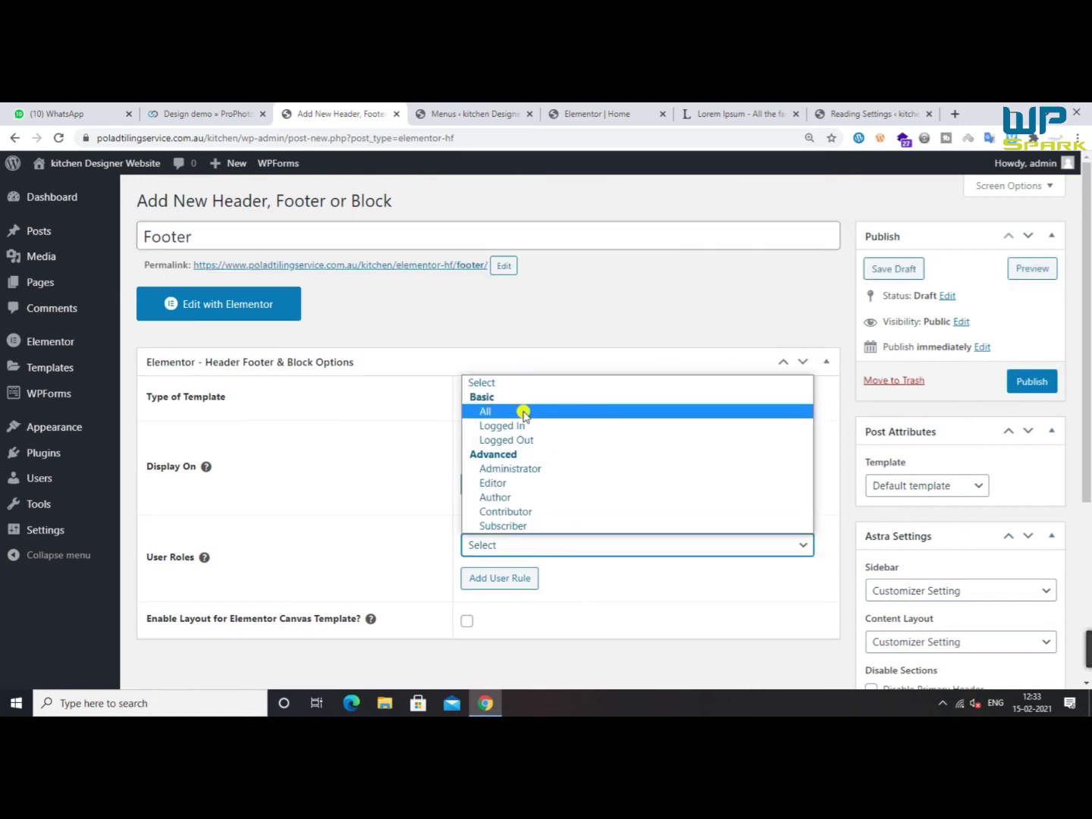
{"action": "left_click", "coordinate": [523, 413]}
Enable the layout for the Elementor Canvas template, choose the Elementor Full Width template, and publish the footer for editing in Elementor
{"action": "left_click", "coordinate": [467, 620]}
{"action": "scroll", "coordinate": [1016, 531], "scroll_direction": "down", "scroll_amount": 2}
{"action": "left_click", "coordinate": [911, 351]}
{"action": "left_click", "coordinate": [914, 397]}
{"action": "left_click", "coordinate": [1034, 244]}
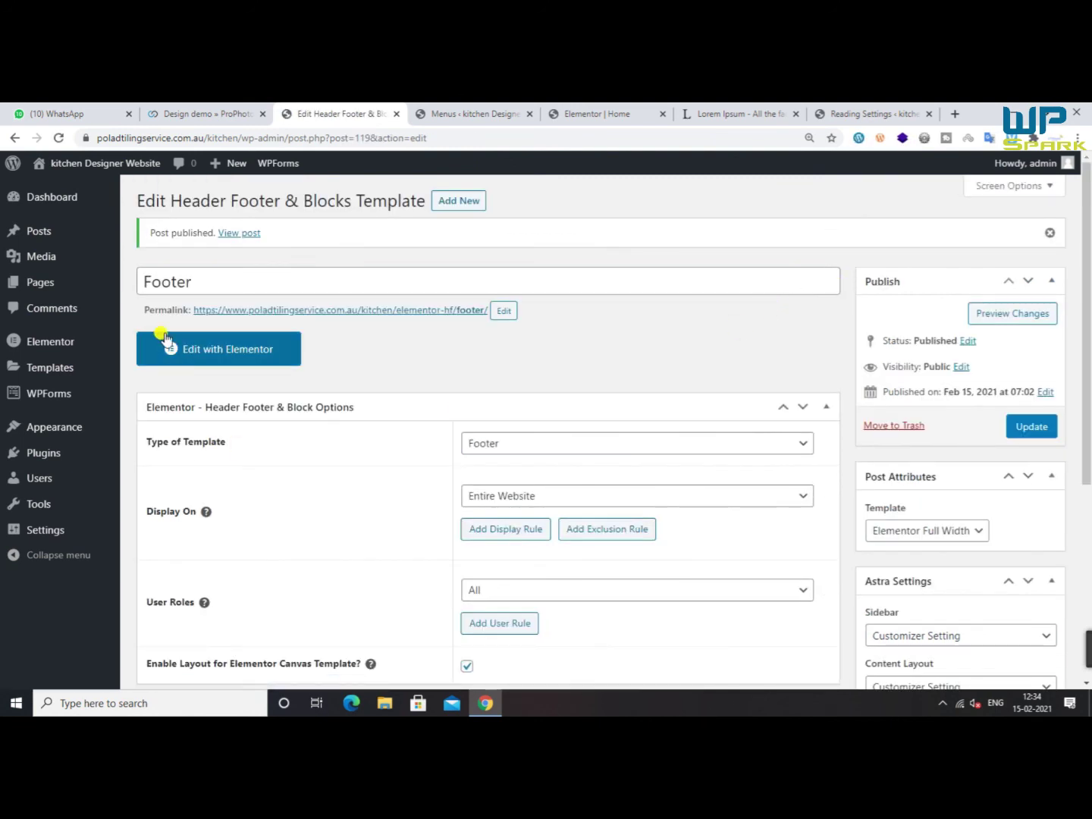
{"action": "left_click", "coordinate": [234, 363]}
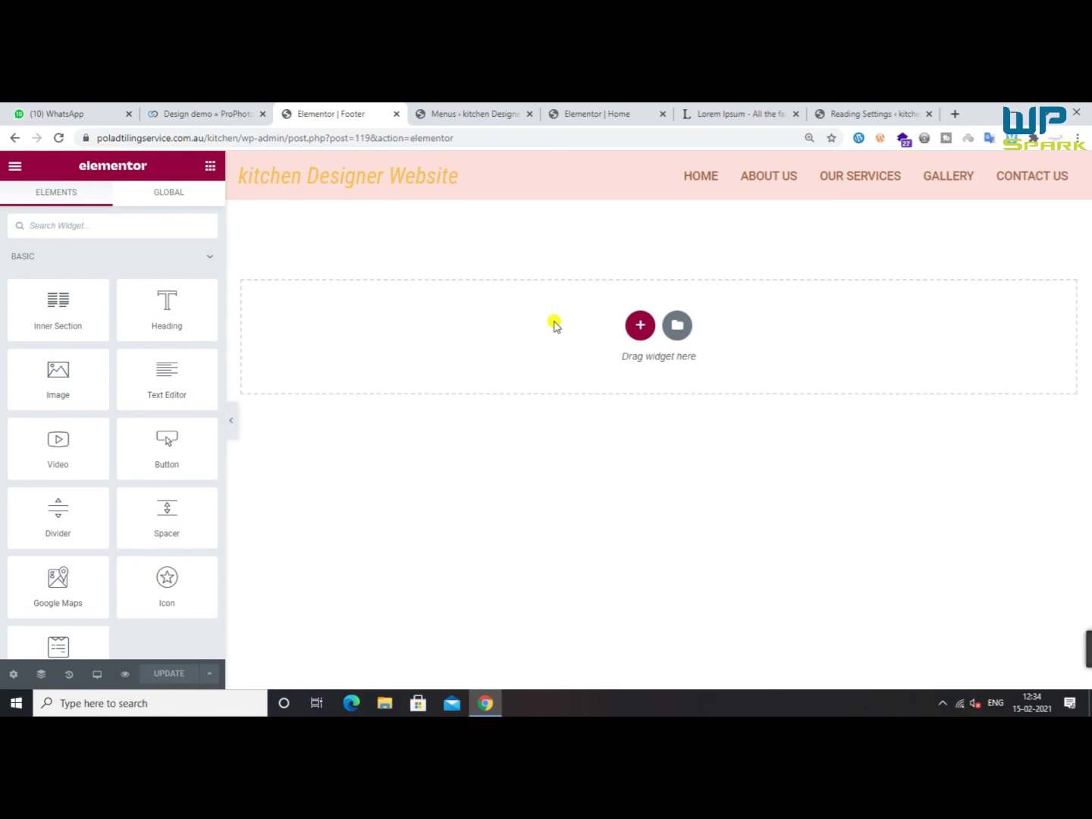
Inspect the Positano demo's pink footer block to find the CSS rule holding its background image
{"action": "left_click", "coordinate": [154, 112]}
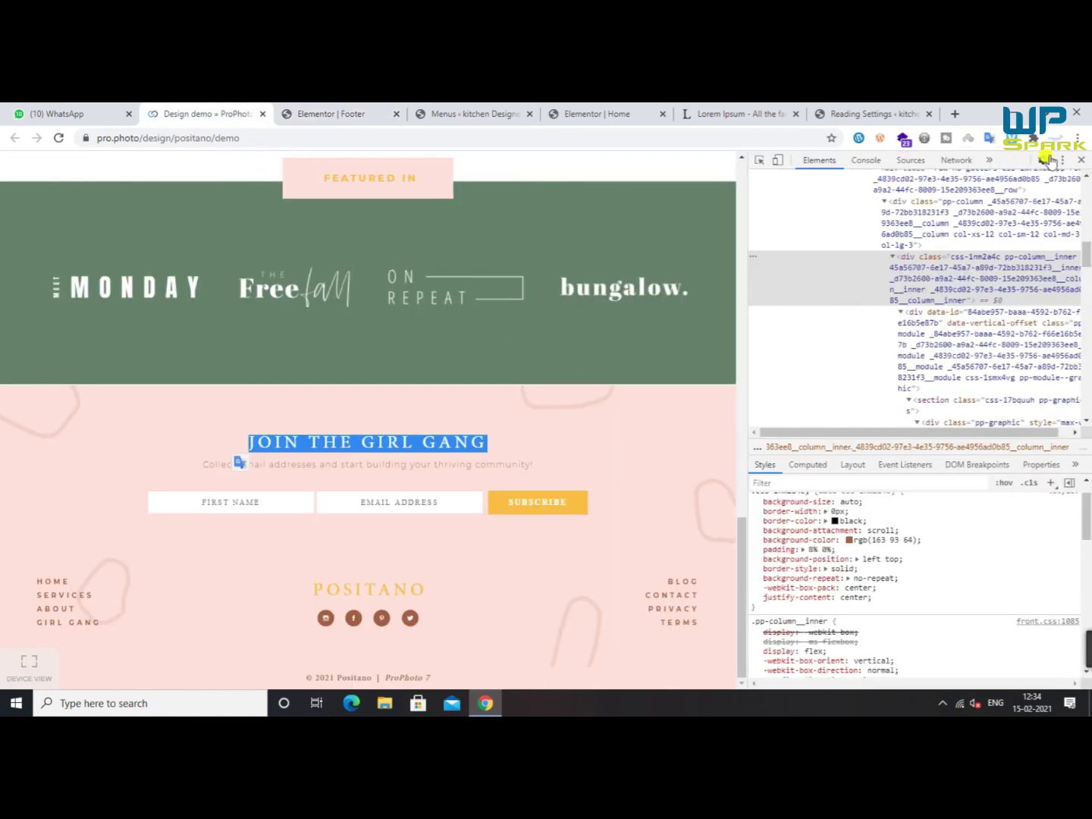
{"action": "left_click", "coordinate": [1082, 160]}
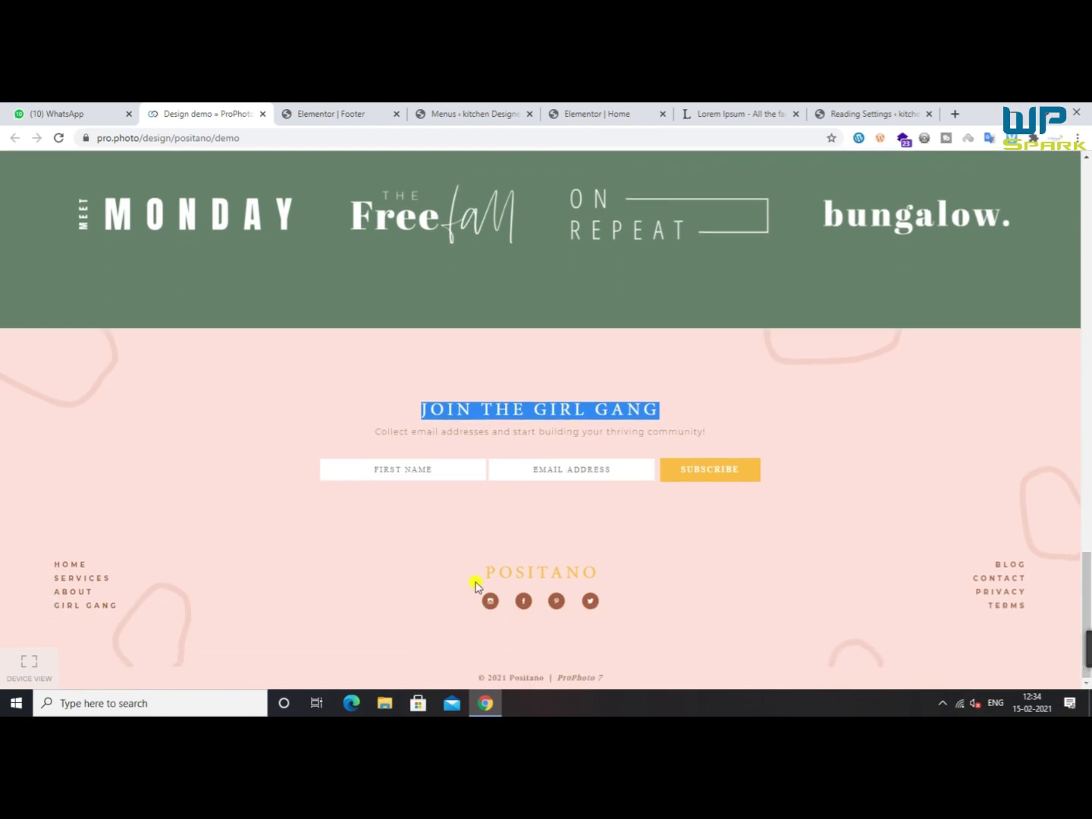
{"action": "left_click", "coordinate": [471, 578]}
{"action": "right_click", "coordinate": [269, 403]}
{"action": "left_click", "coordinate": [298, 639]}
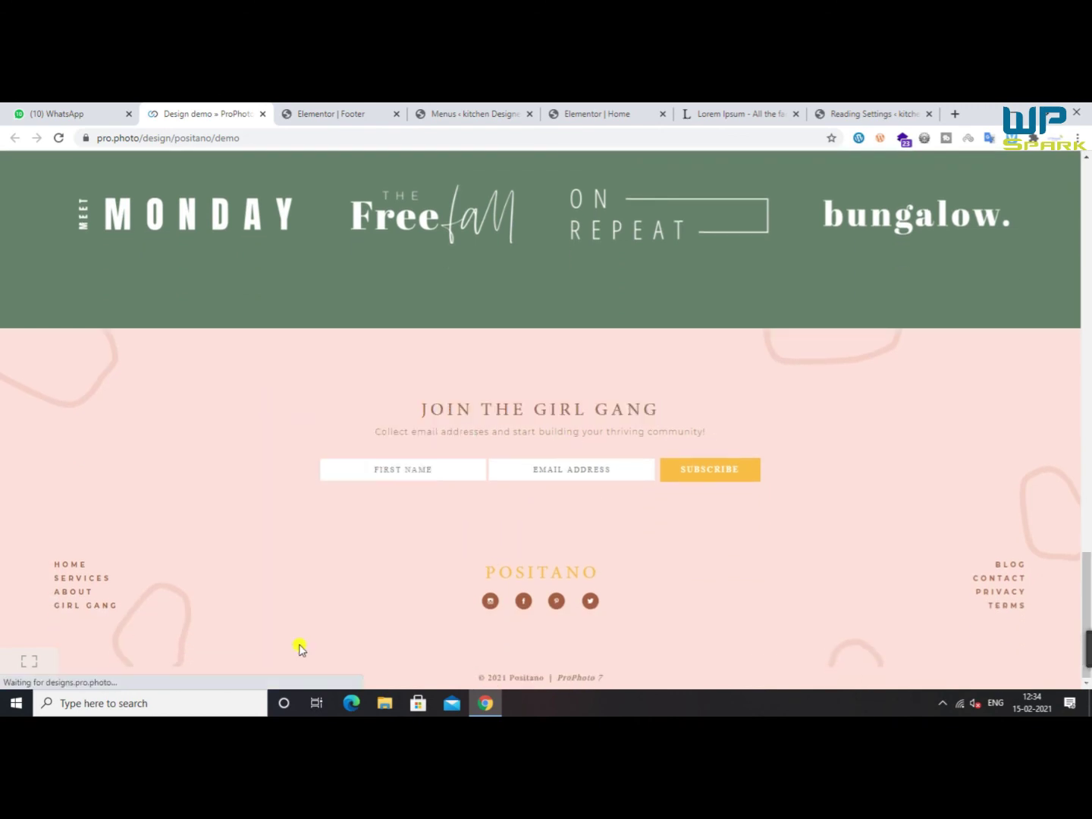
{"action": "right_click", "coordinate": [311, 412]}
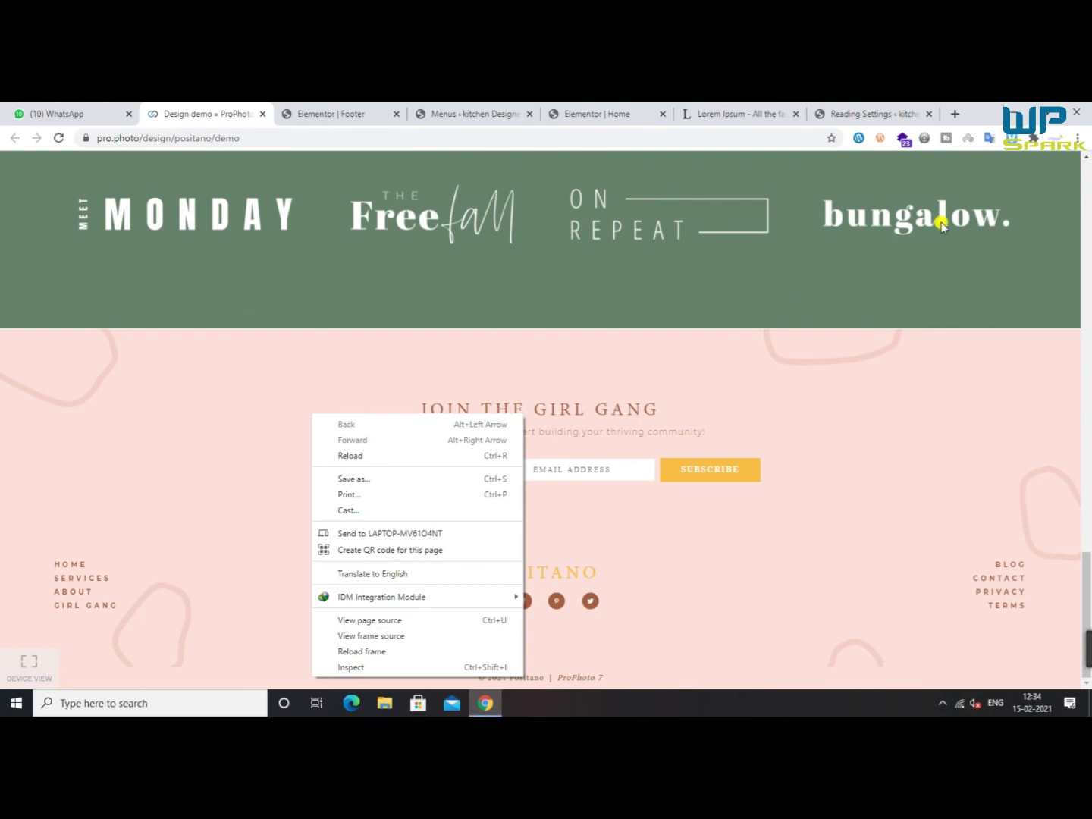
{"action": "left_click", "coordinate": [371, 666]}
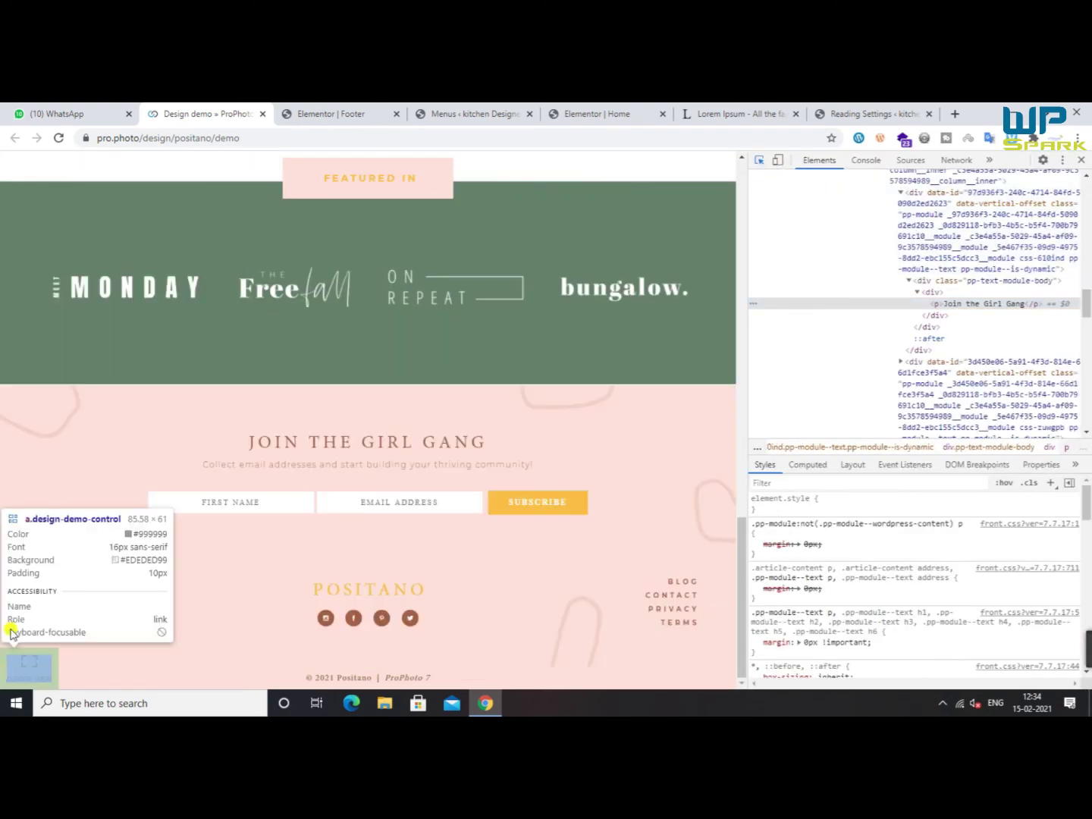
{"action": "left_click", "coordinate": [4, 461]}
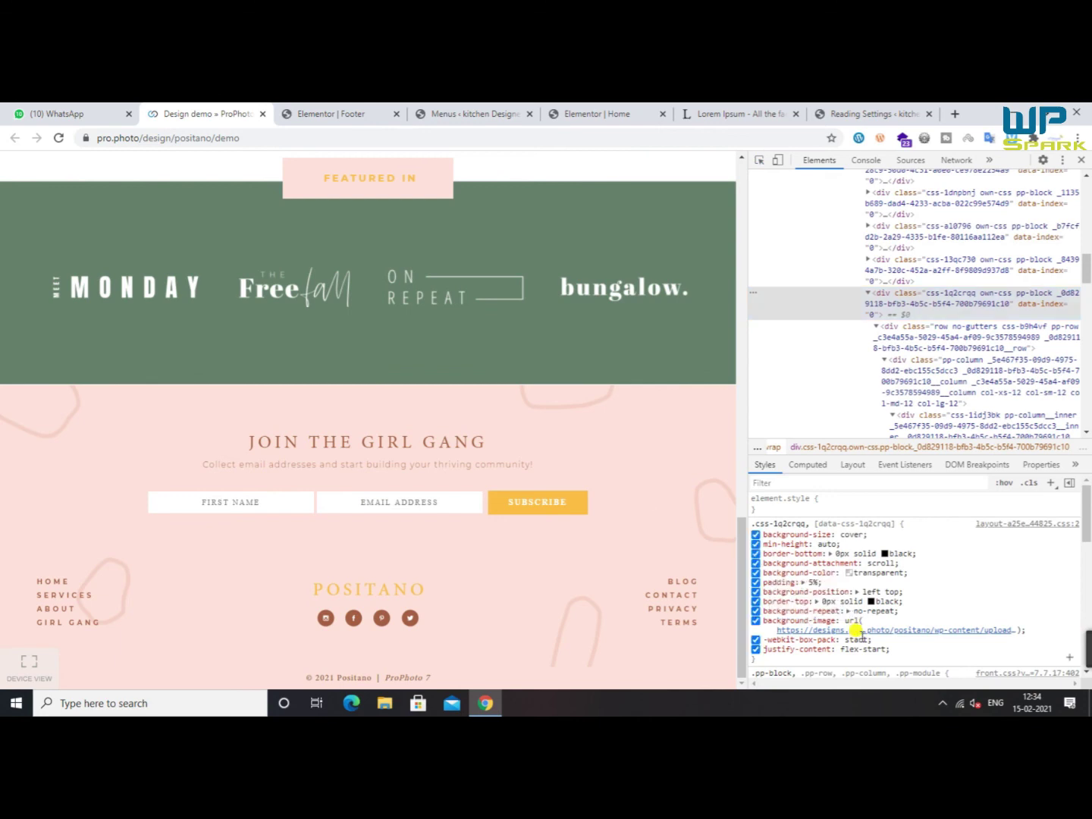
Open the footer block's background image in a new tab and save it to the Desktop as FooterBackground
{"action": "right_click", "coordinate": [856, 631]}
{"action": "left_click", "coordinate": [888, 593]}
{"action": "right_click", "coordinate": [422, 263]}
{"action": "left_click", "coordinate": [455, 286]}
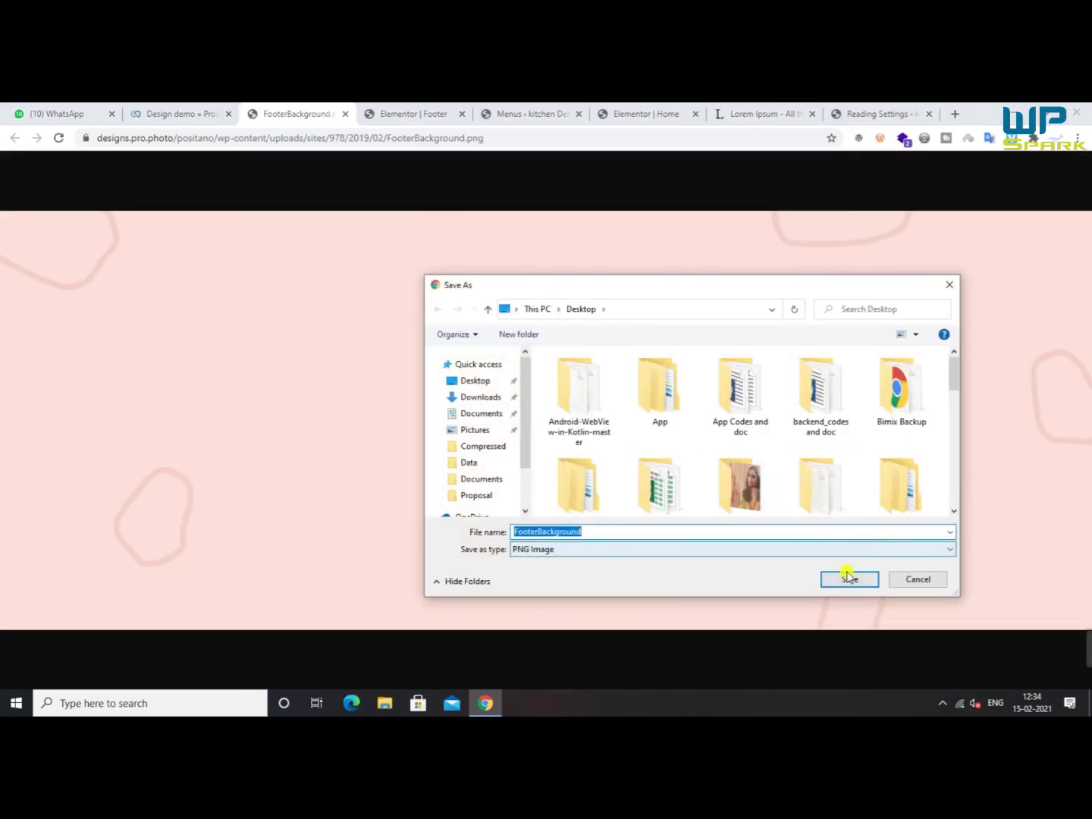
{"action": "left_click", "coordinate": [849, 578]}
Add a single-column section to the footer template in Elementor
{"action": "left_click", "coordinate": [414, 114]}
{"action": "left_click", "coordinate": [630, 322]}
{"action": "left_click", "coordinate": [476, 366]}
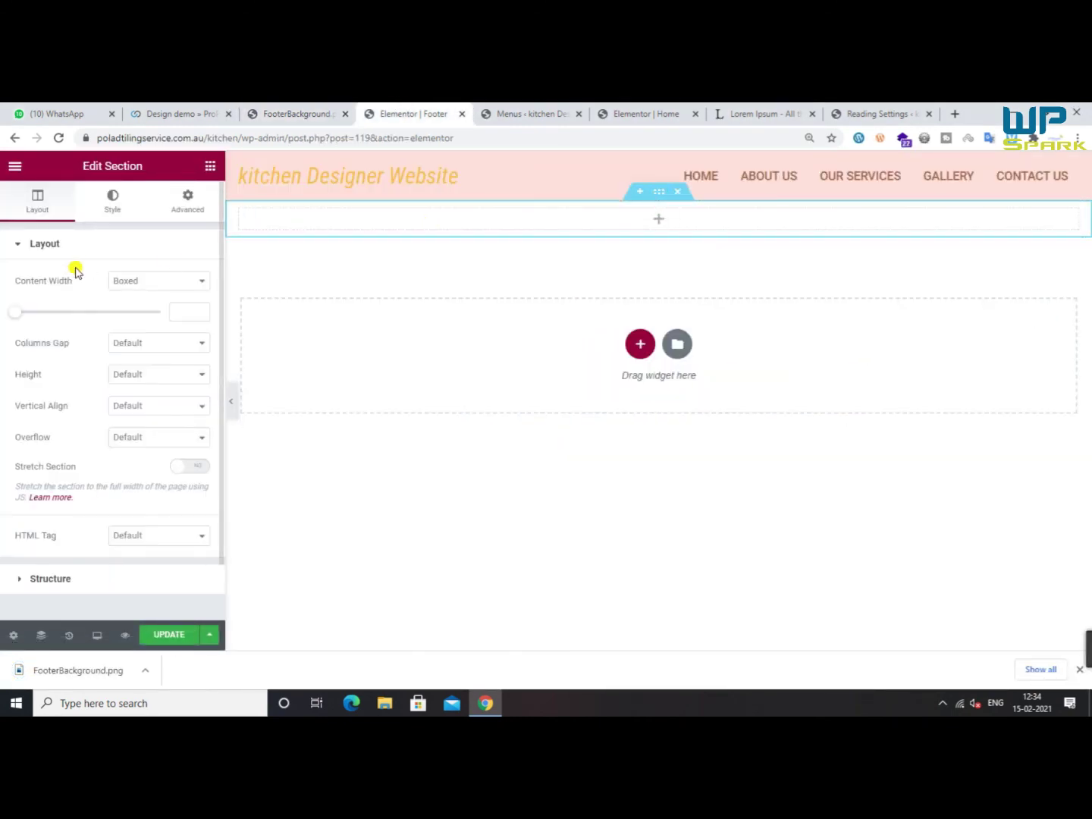
Give the footer section a Classic background using the uploaded FooterBackground.png image
{"action": "left_click", "coordinate": [105, 211]}
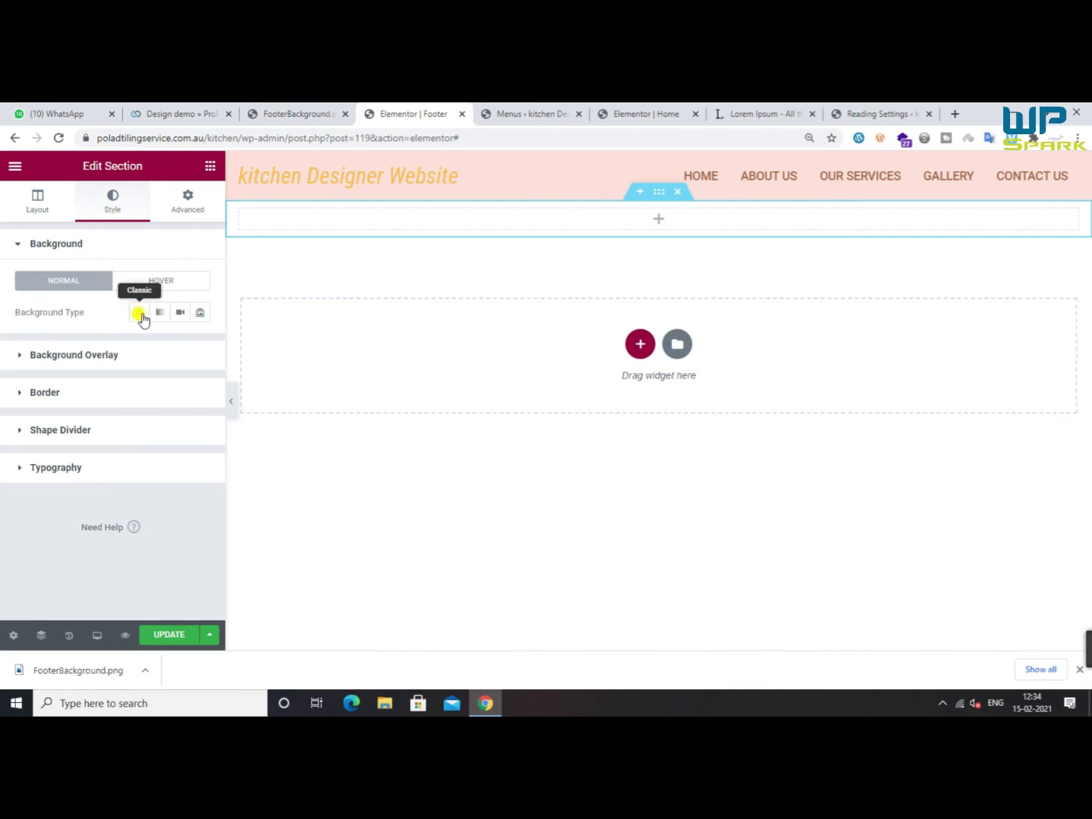
{"action": "left_click", "coordinate": [139, 313]}
{"action": "left_click", "coordinate": [117, 409]}
{"action": "left_click_drag", "start_coordinate": [68, 671], "coordinate": [386, 394]}
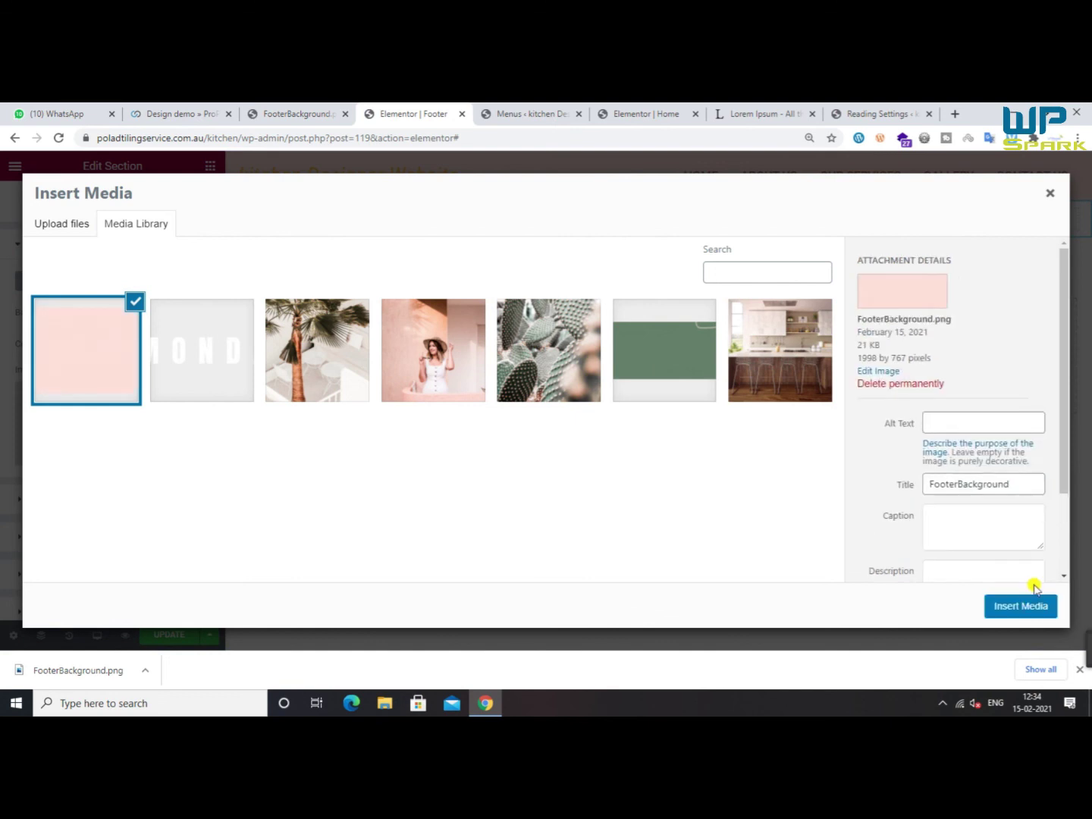
{"action": "left_click", "coordinate": [1026, 614]}
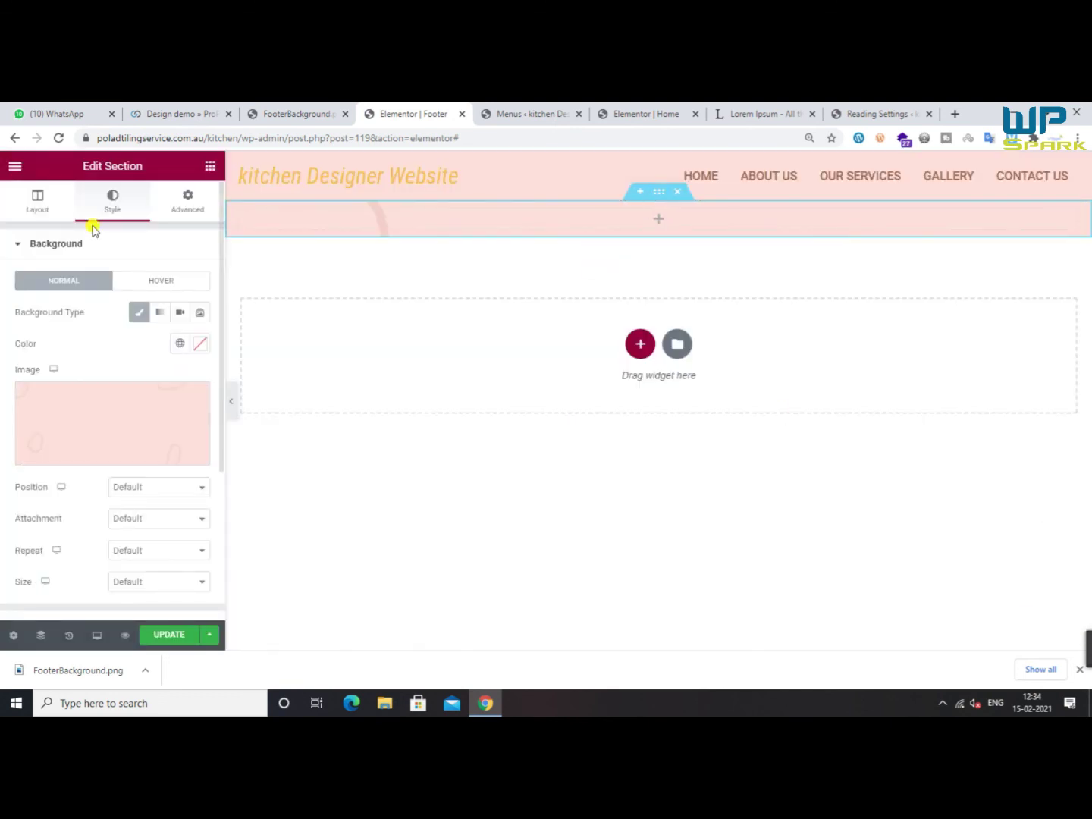
Set the footer section's height to Min Height at 400 px and update the template
{"action": "left_click", "coordinate": [38, 201]}
{"action": "left_click", "coordinate": [148, 374]}
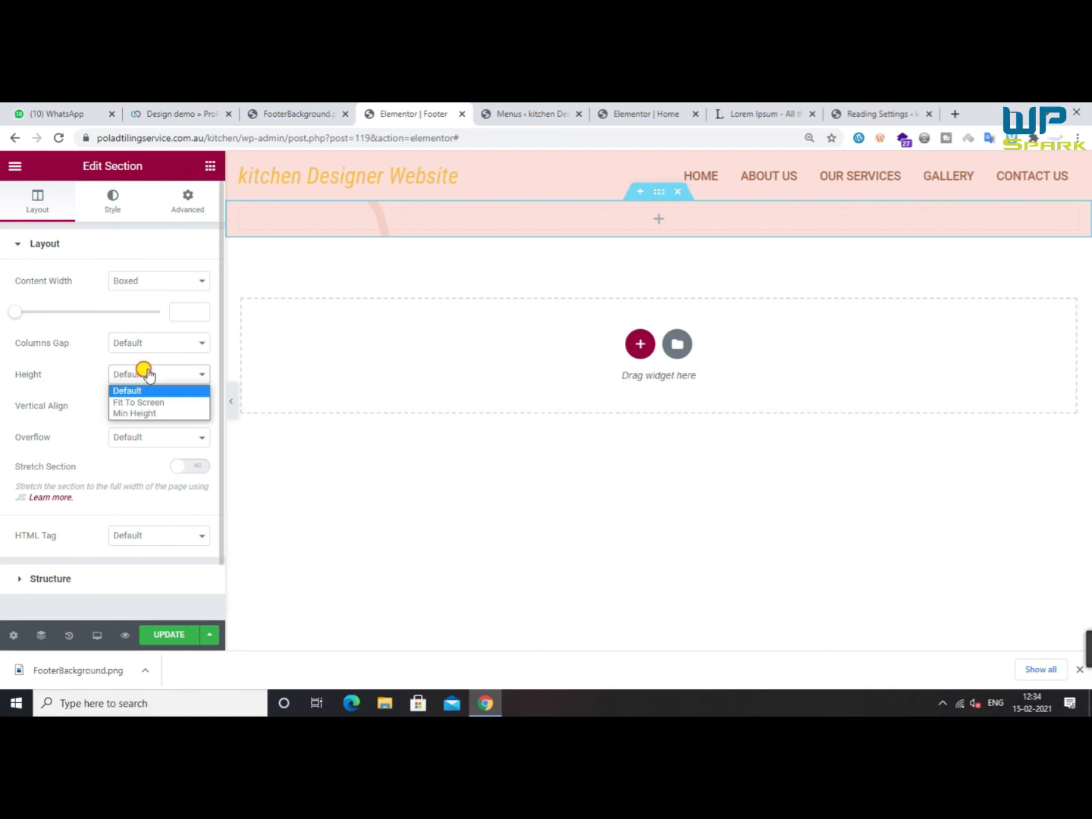
{"action": "left_click", "coordinate": [152, 413]}
{"action": "left_click", "coordinate": [169, 634]}
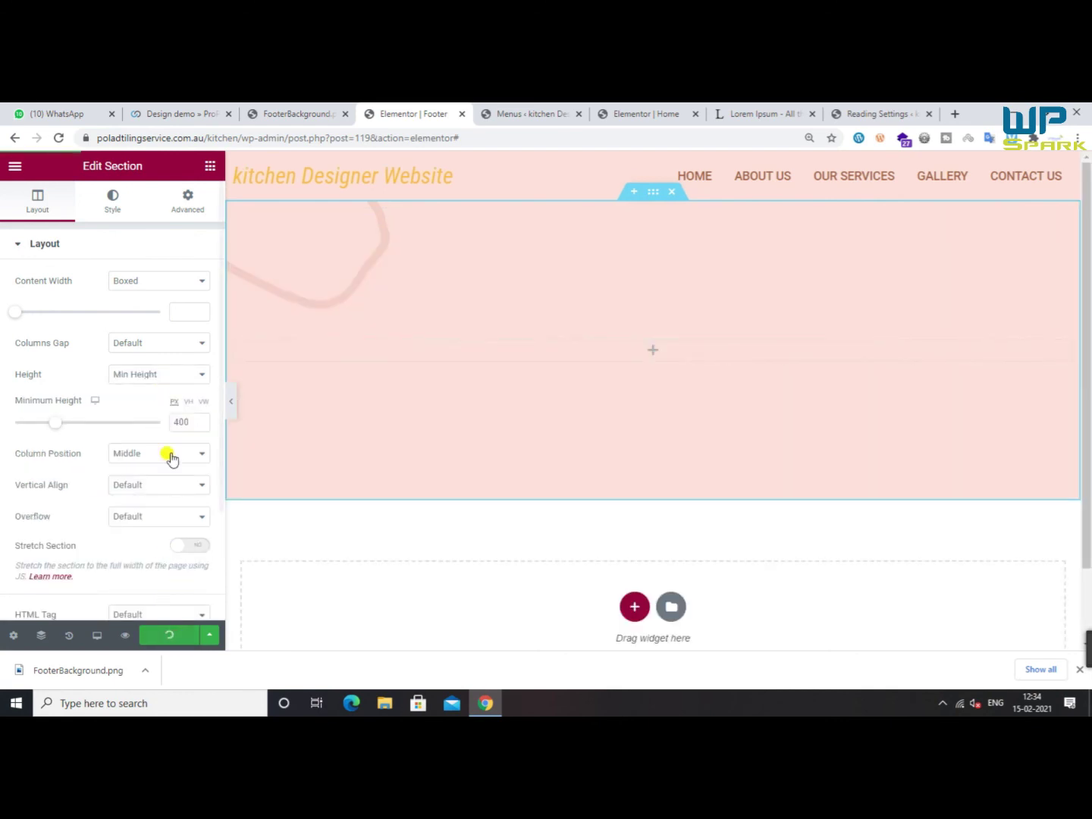
Set the footer background image's size to Cover and update the template
{"action": "left_click", "coordinate": [113, 198]}
{"action": "scroll", "coordinate": [110, 425], "scroll_direction": "down", "scroll_amount": 3}
{"action": "left_click", "coordinate": [141, 363]}
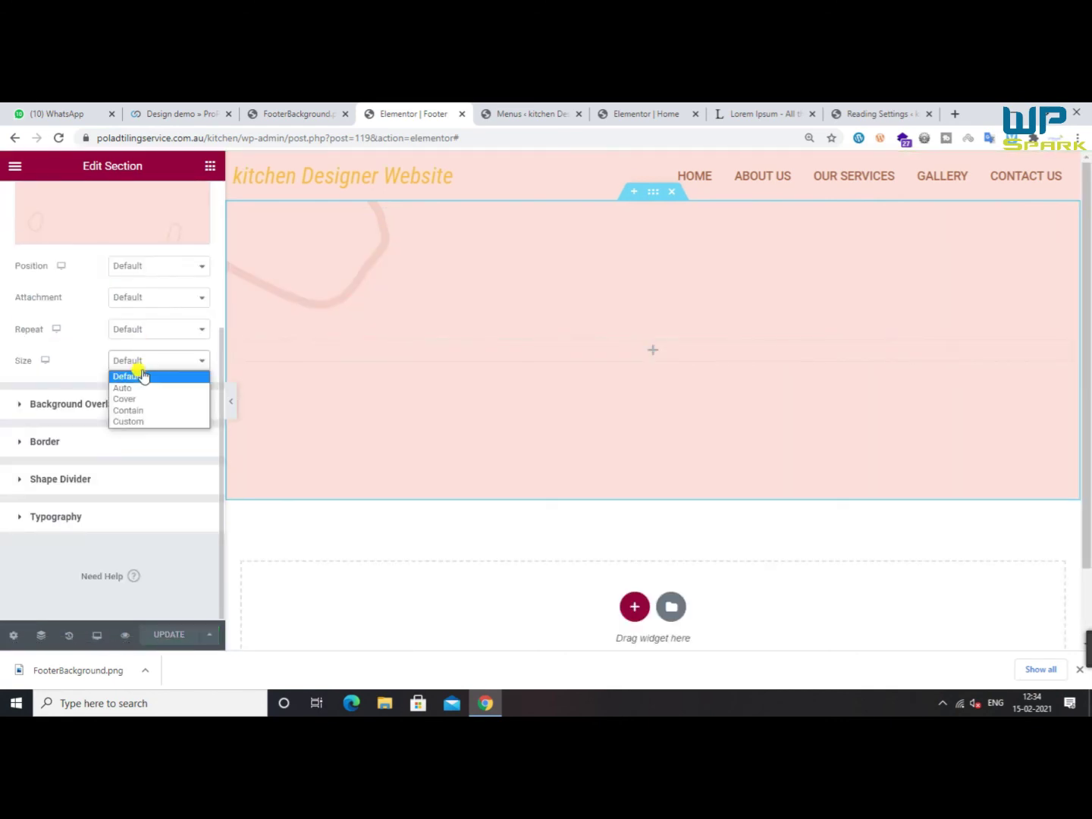
{"action": "left_click", "coordinate": [136, 399]}
{"action": "left_click", "coordinate": [159, 635]}
Check the original background image, close it and the demo's developer tools, and review the demo footer's full-width layout
{"action": "left_click", "coordinate": [347, 106]}
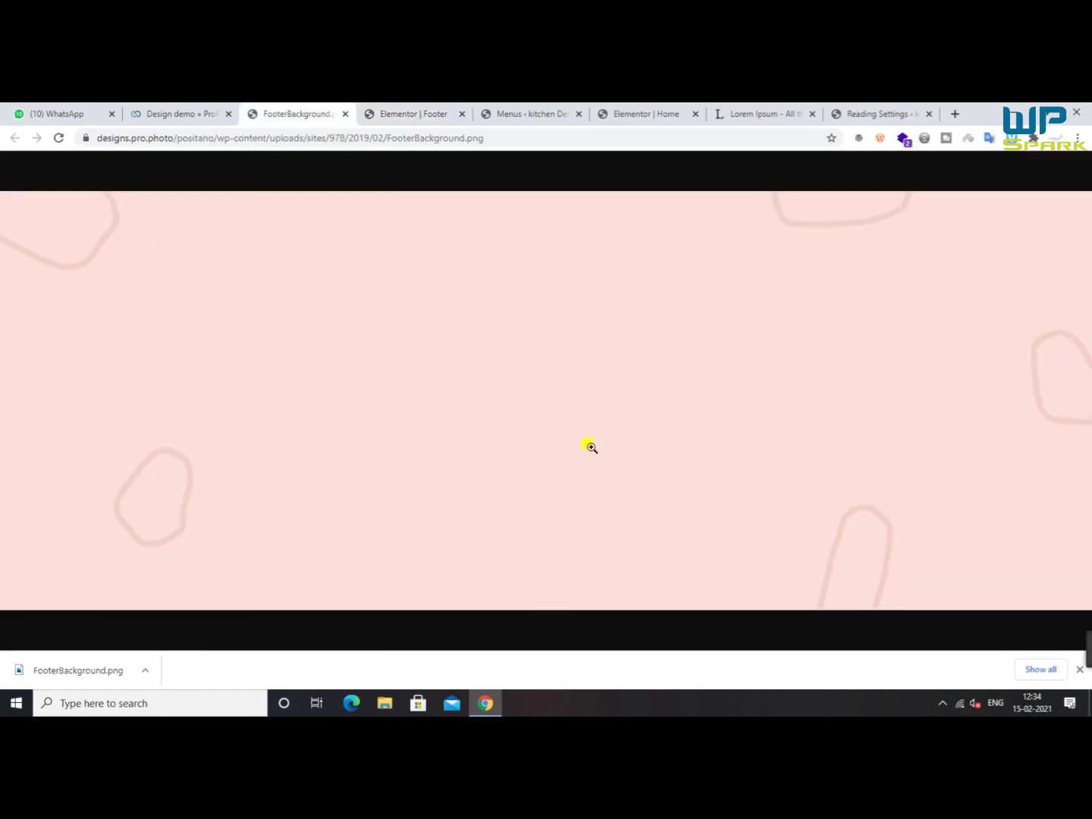
{"action": "left_click", "coordinate": [347, 115]}
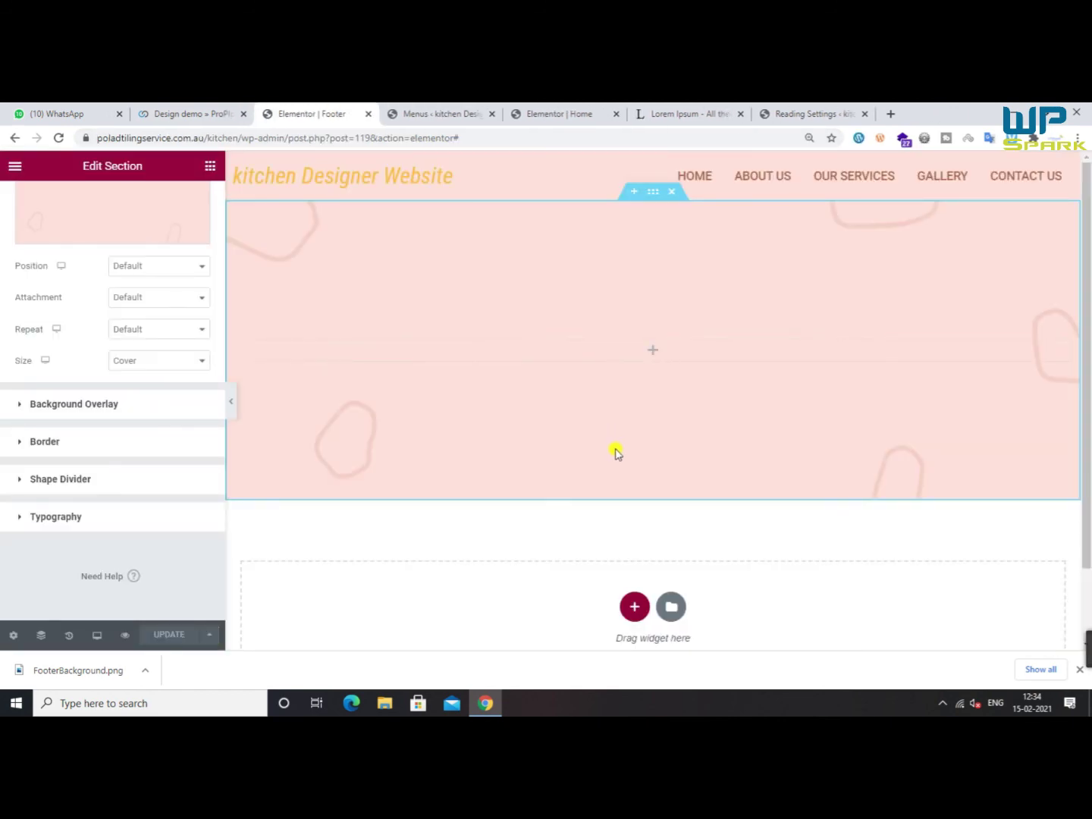
{"action": "left_click", "coordinate": [201, 114]}
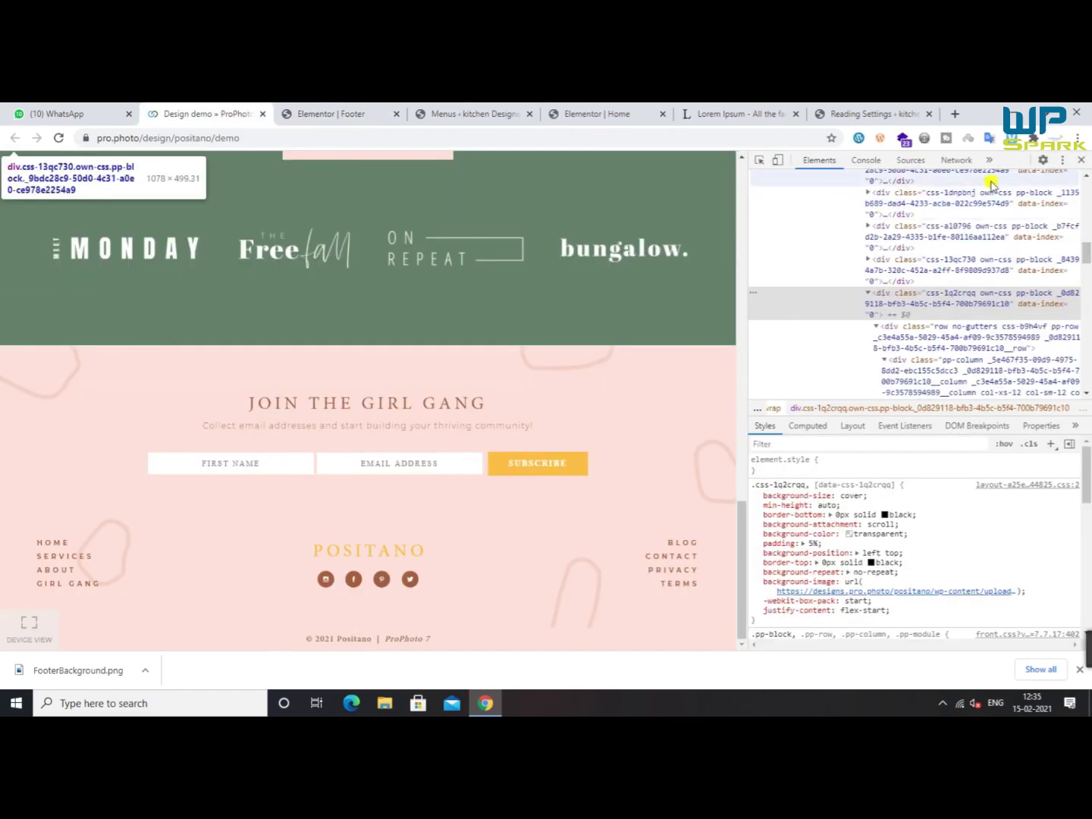
{"action": "left_click", "coordinate": [1082, 160]}
{"action": "scroll", "coordinate": [668, 418], "scroll_direction": "down", "scroll_amount": 1}
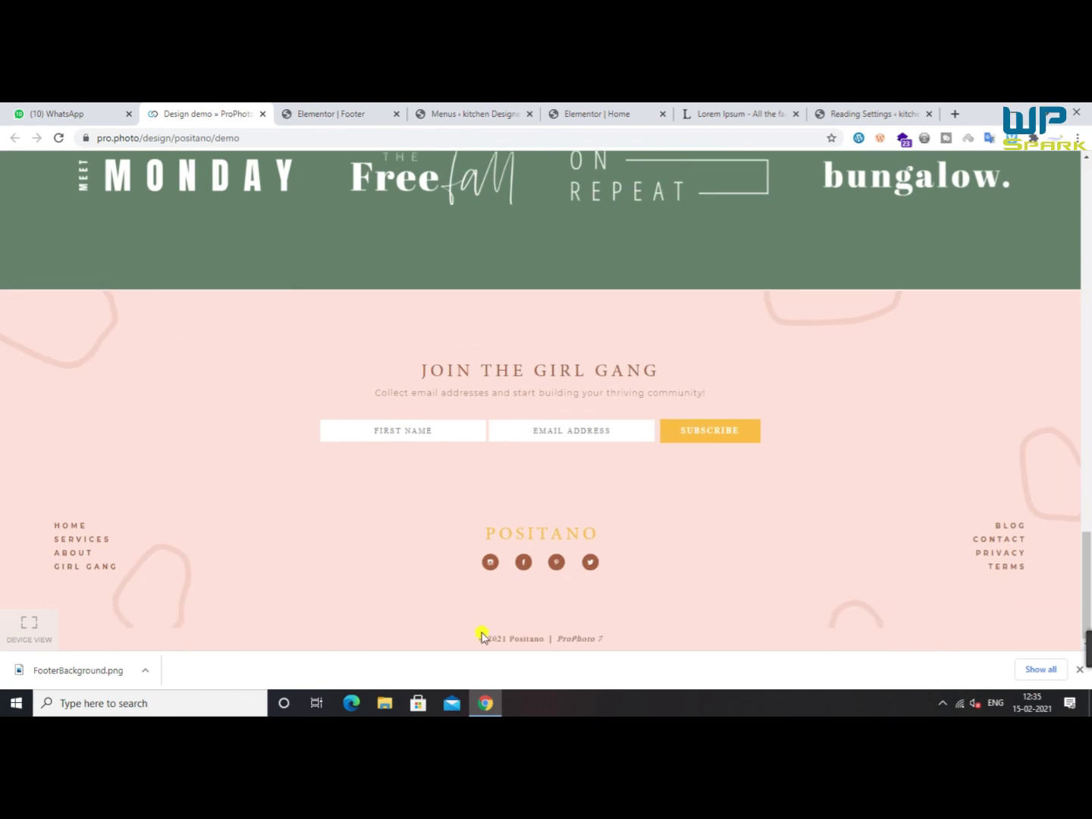
Compare the footer section's layout settings with the demo footer's heading, form and link columns
{"action": "left_click", "coordinate": [342, 114]}
{"action": "left_click", "coordinate": [209, 166]}
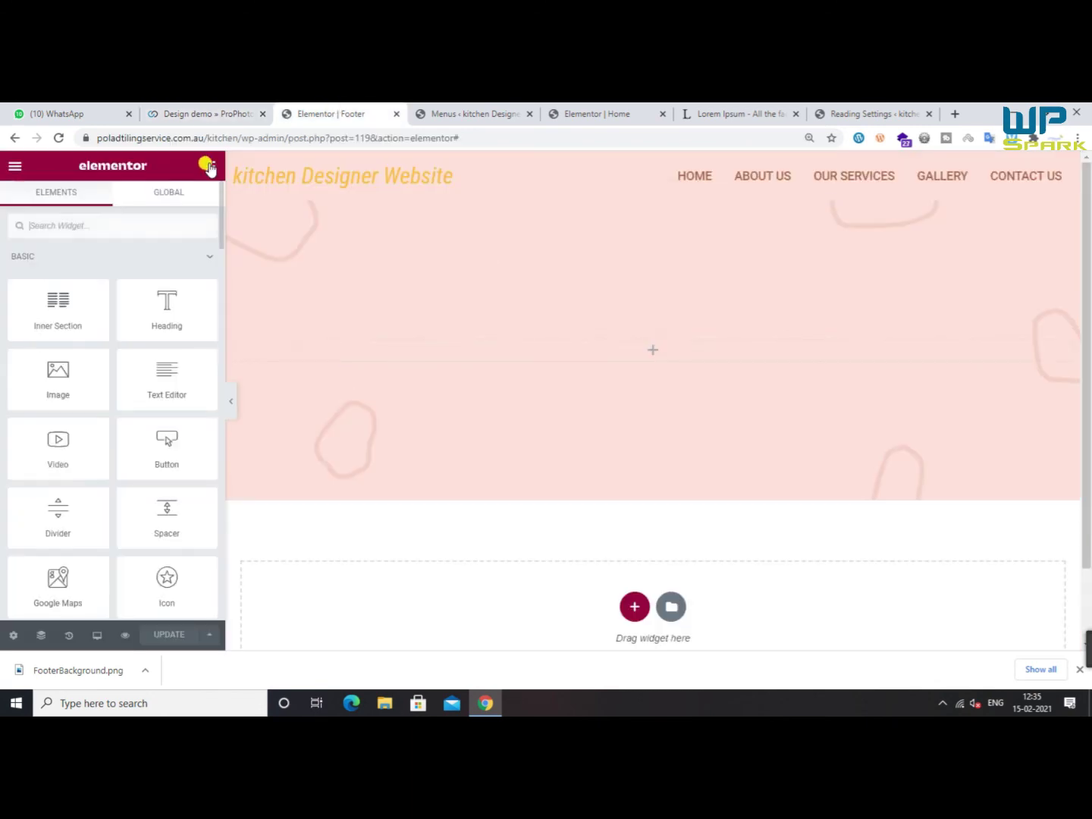
{"action": "left_click", "coordinate": [244, 251]}
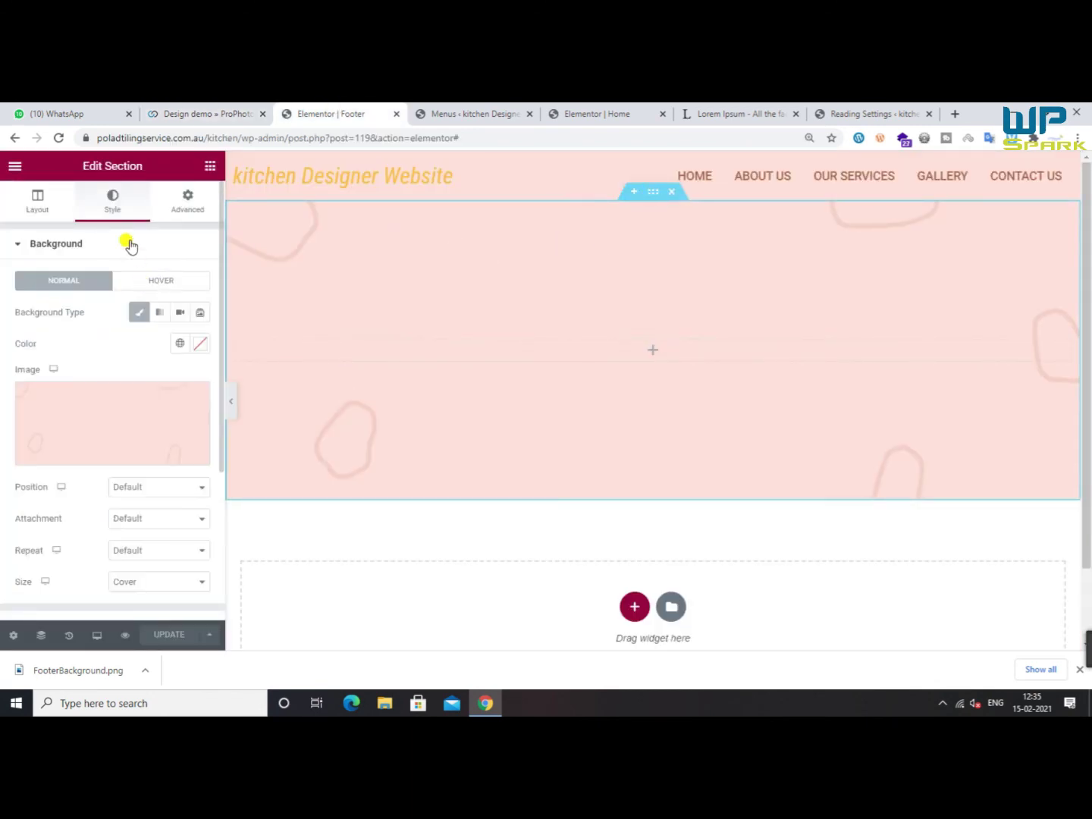
{"action": "left_click", "coordinate": [19, 199]}
{"action": "left_click", "coordinate": [257, 107]}
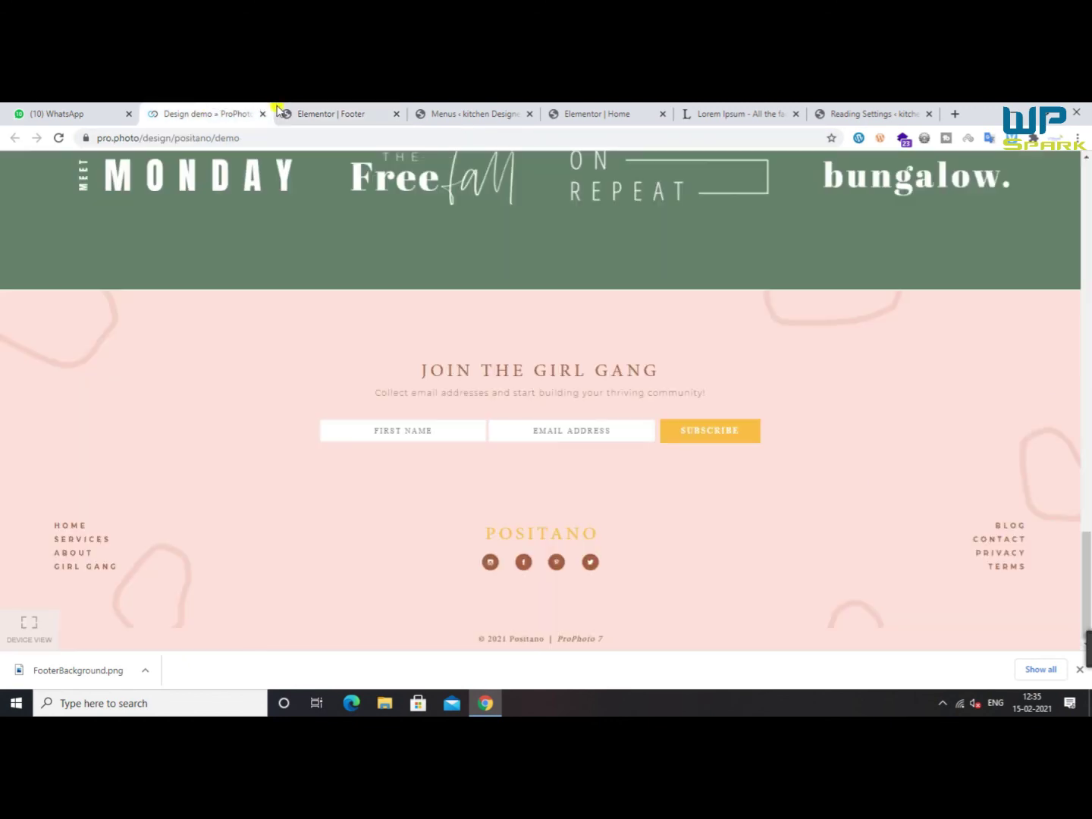
{"action": "left_click", "coordinate": [332, 113]}
{"action": "left_click", "coordinate": [226, 110]}
{"action": "left_click_drag", "start_coordinate": [417, 372], "coordinate": [682, 353]}
{"action": "left_click", "coordinate": [375, 114]}
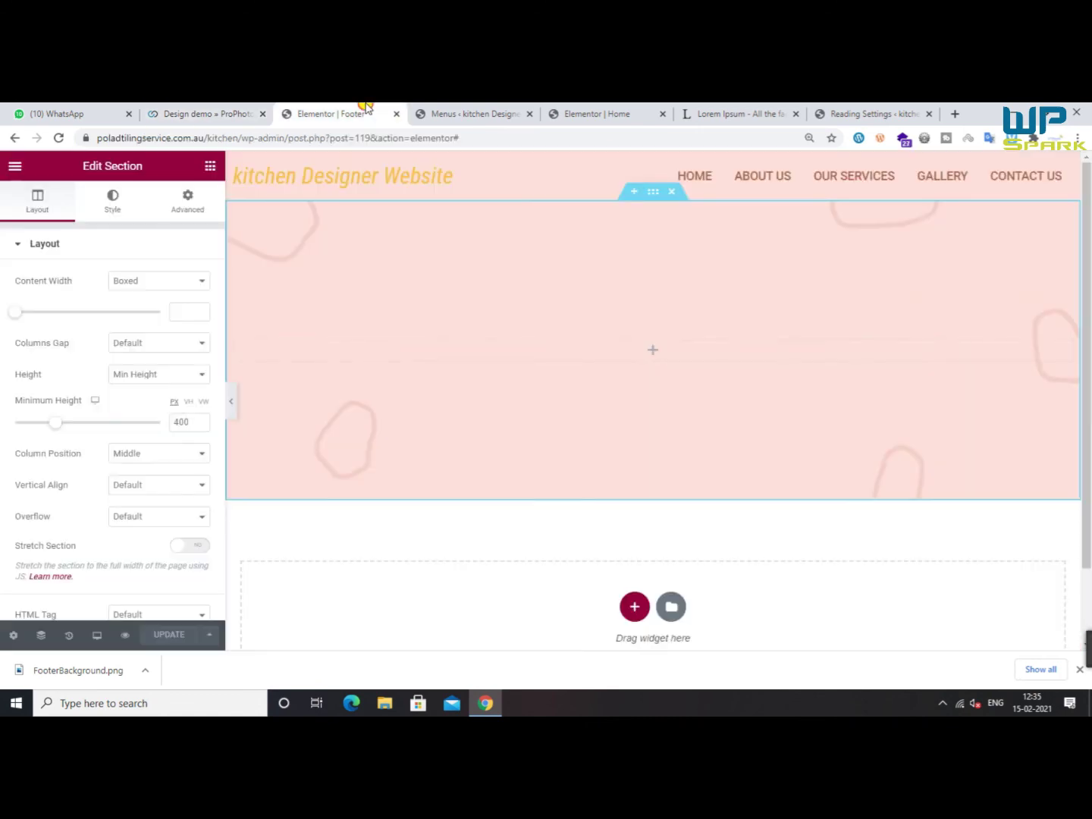
Copy the contact form widget from the Home page's Join the Girl Gang section and paste it into the footer section
{"action": "left_click", "coordinate": [475, 116]}
{"action": "left_click", "coordinate": [596, 114]}
{"action": "scroll", "coordinate": [627, 425], "scroll_direction": "down", "scroll_amount": 5}
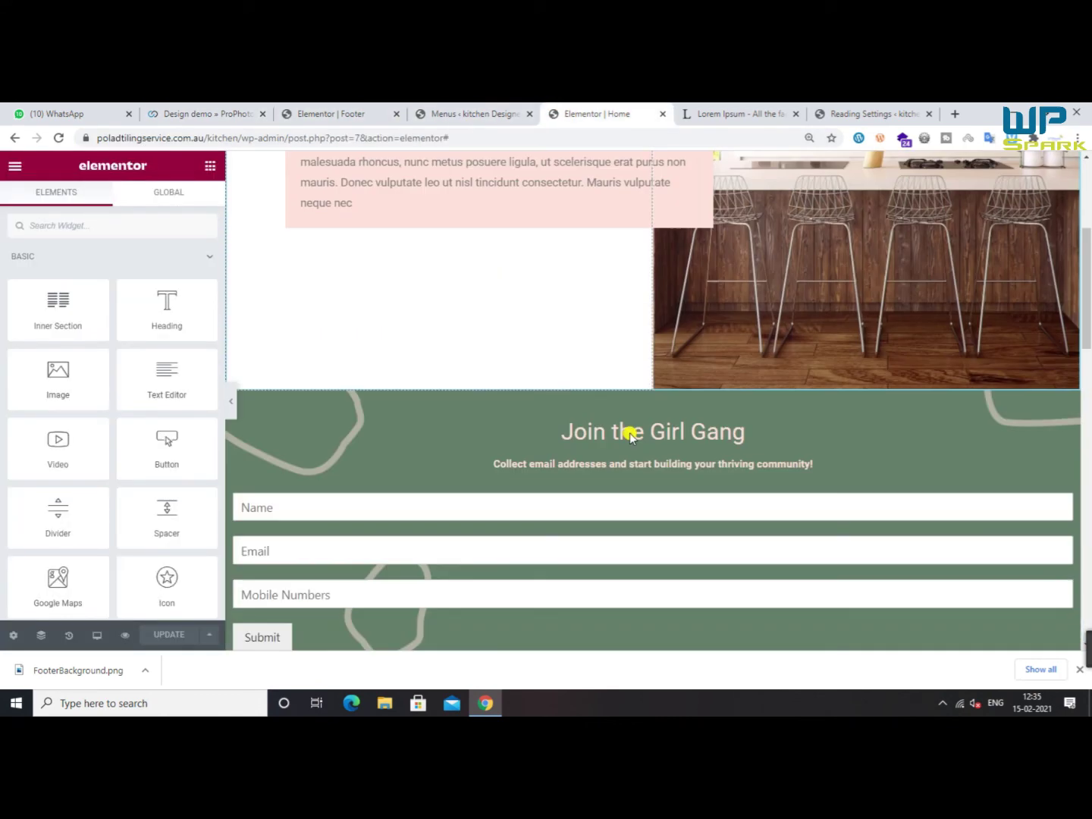
{"action": "right_click", "coordinate": [577, 426]}
{"action": "left_click", "coordinate": [602, 488]}
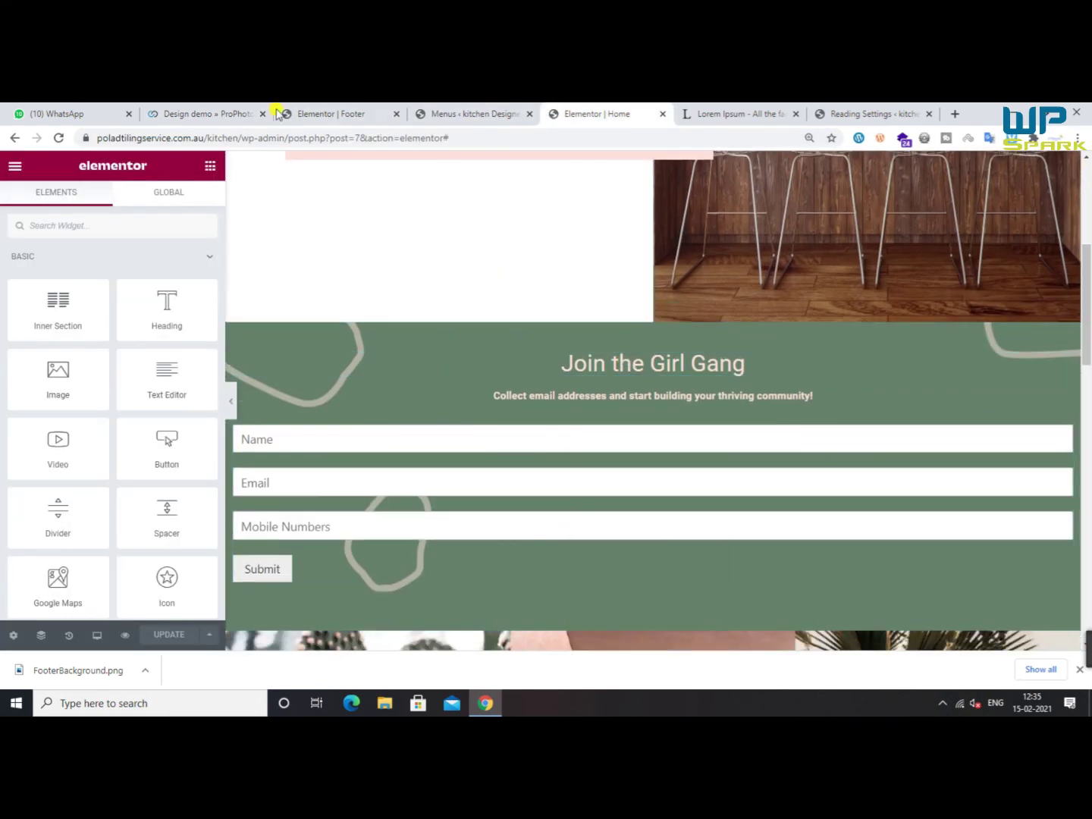
{"action": "left_click", "coordinate": [331, 114]}
{"action": "right_click", "coordinate": [510, 349]}
{"action": "left_click", "coordinate": [556, 461]}
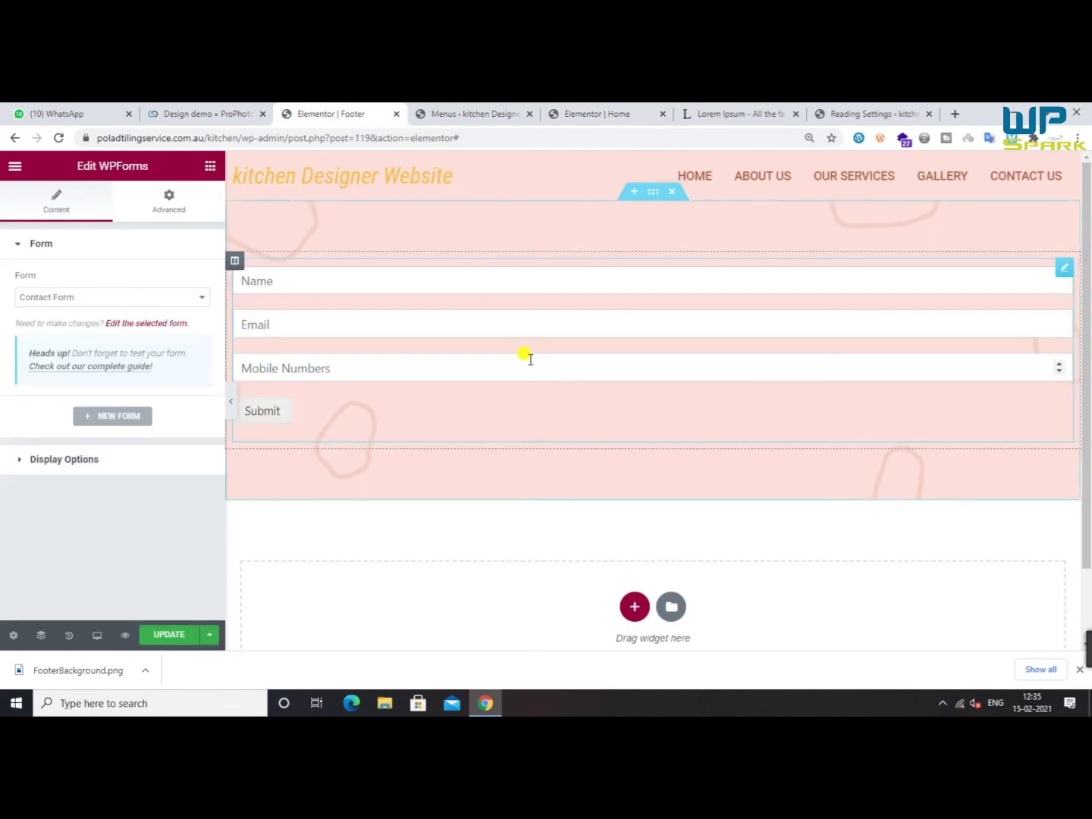
Duplicate the footer's form column twice to make a three-column layout
{"action": "right_click", "coordinate": [240, 263]}
{"action": "right_click", "coordinate": [238, 263]}
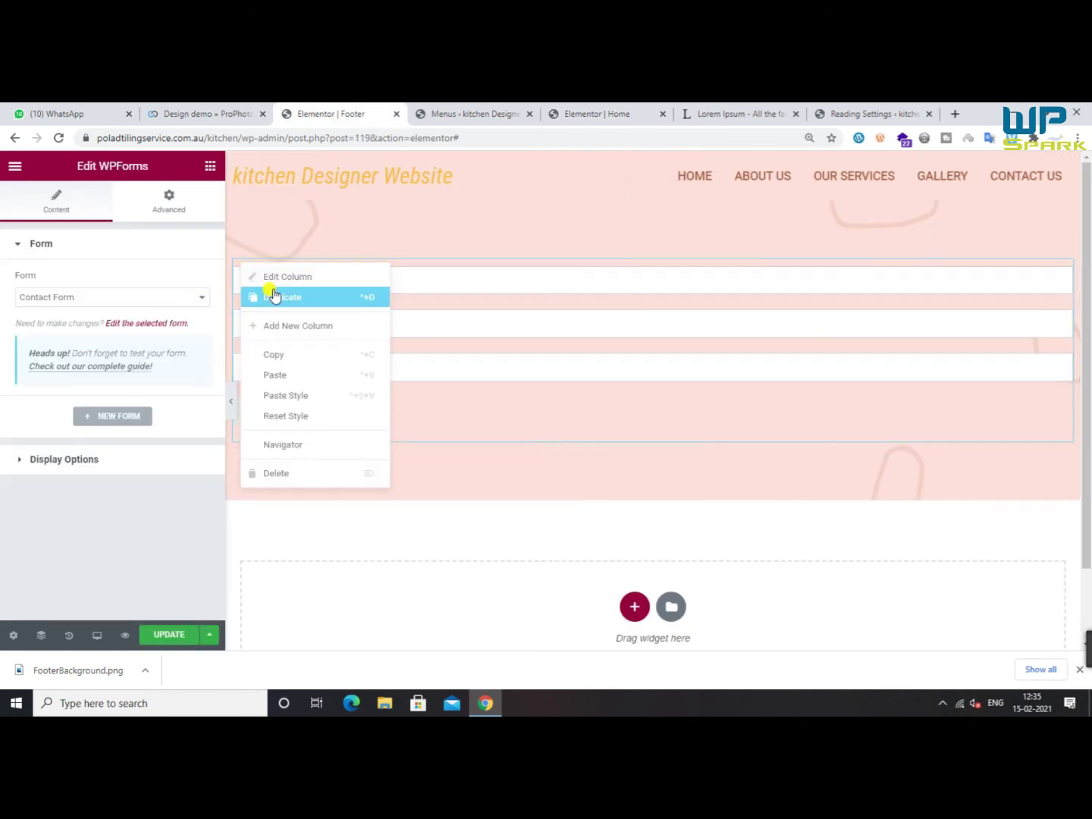
{"action": "left_click", "coordinate": [275, 297]}
{"action": "right_click", "coordinate": [239, 263]}
{"action": "left_click", "coordinate": [275, 297]}
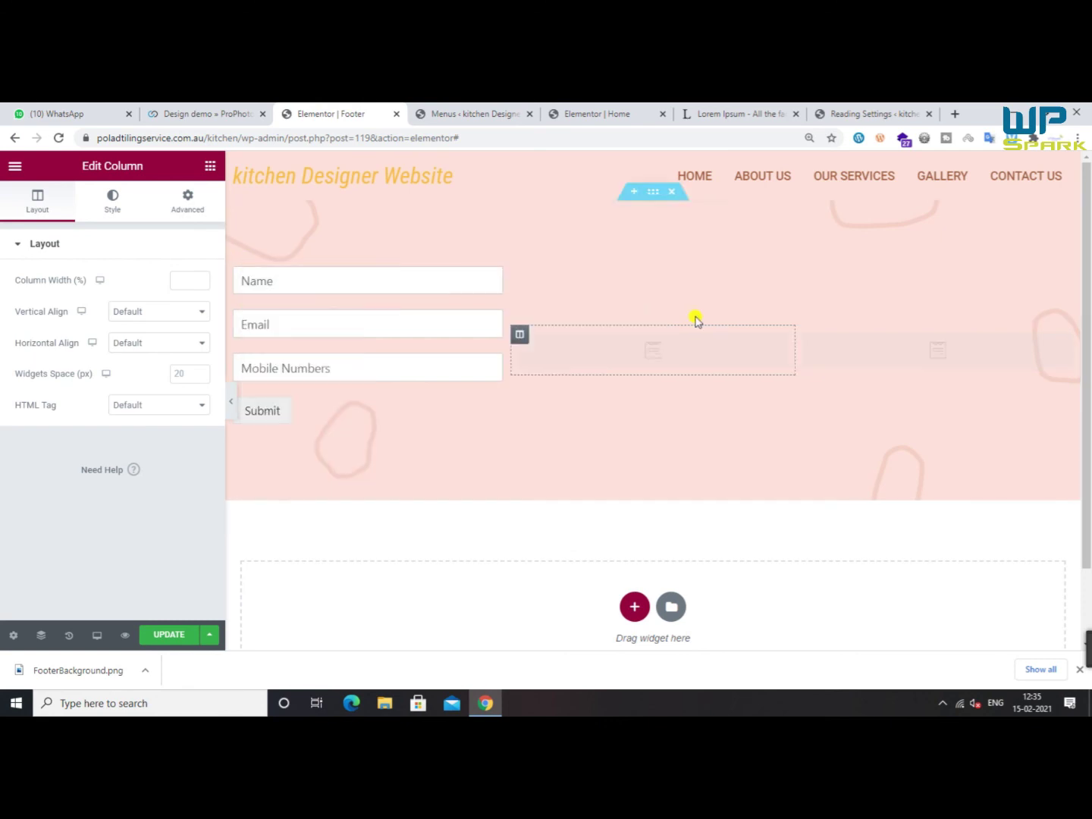
Delete the contact forms from the footer's middle and first columns, keeping the one in the last column
{"action": "right_click", "coordinate": [693, 351]}
{"action": "left_click", "coordinate": [743, 556]}
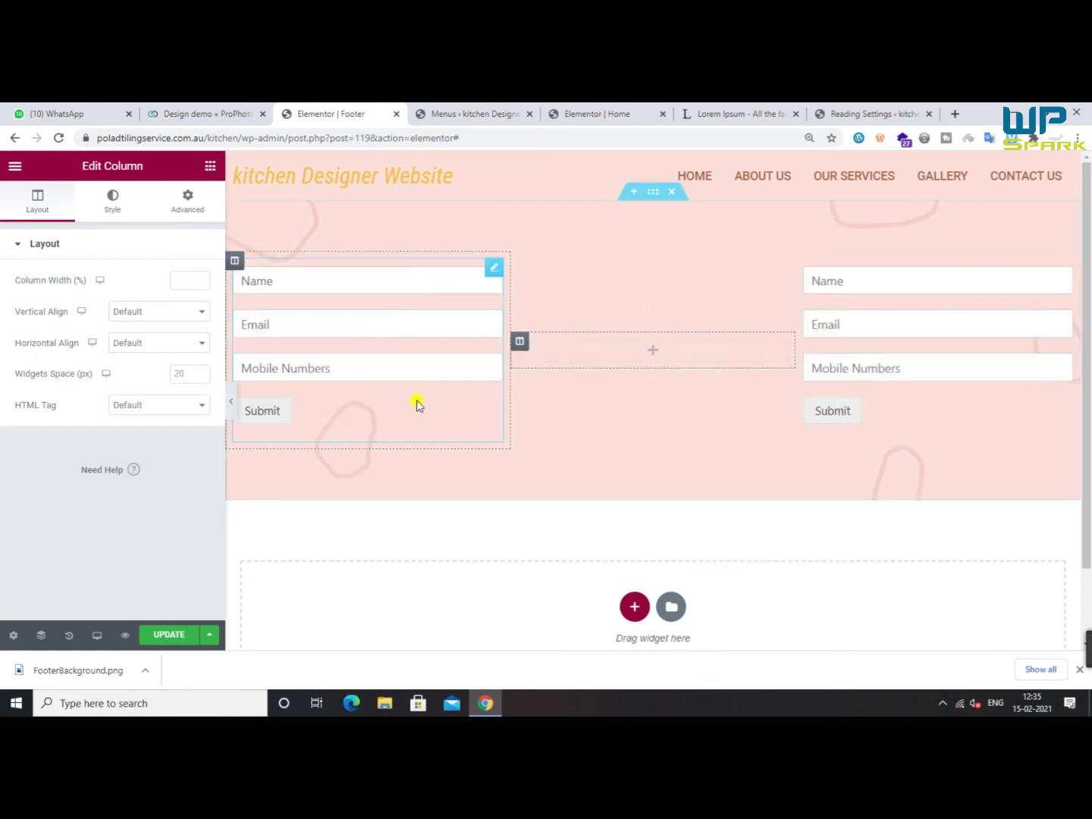
{"action": "right_click", "coordinate": [356, 336]}
{"action": "left_click", "coordinate": [402, 540]}
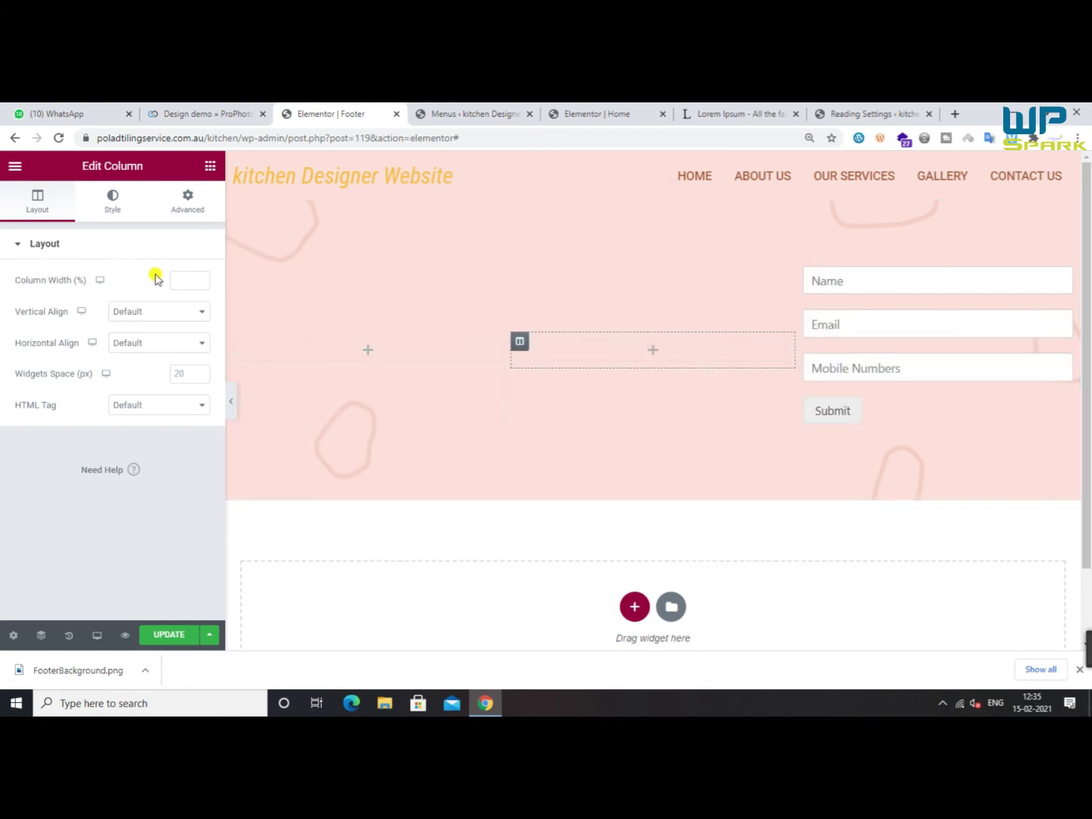
Add a Heading widget to the footer's first column with the title "Useful Links"
{"action": "left_click", "coordinate": [190, 193]}
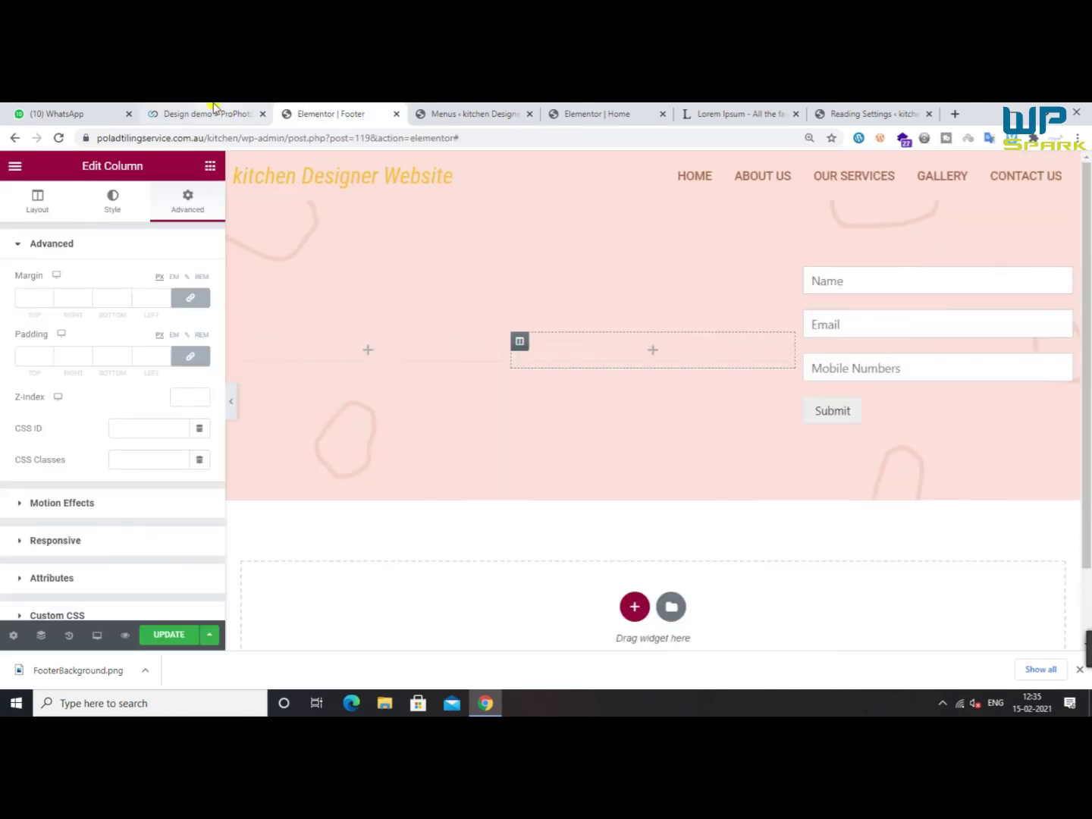
{"action": "left_click", "coordinate": [209, 168]}
{"action": "left_click_drag", "start_coordinate": [137, 305], "coordinate": [403, 350]}
{"action": "left_click_drag", "start_coordinate": [150, 298], "coordinate": [3, 315]}
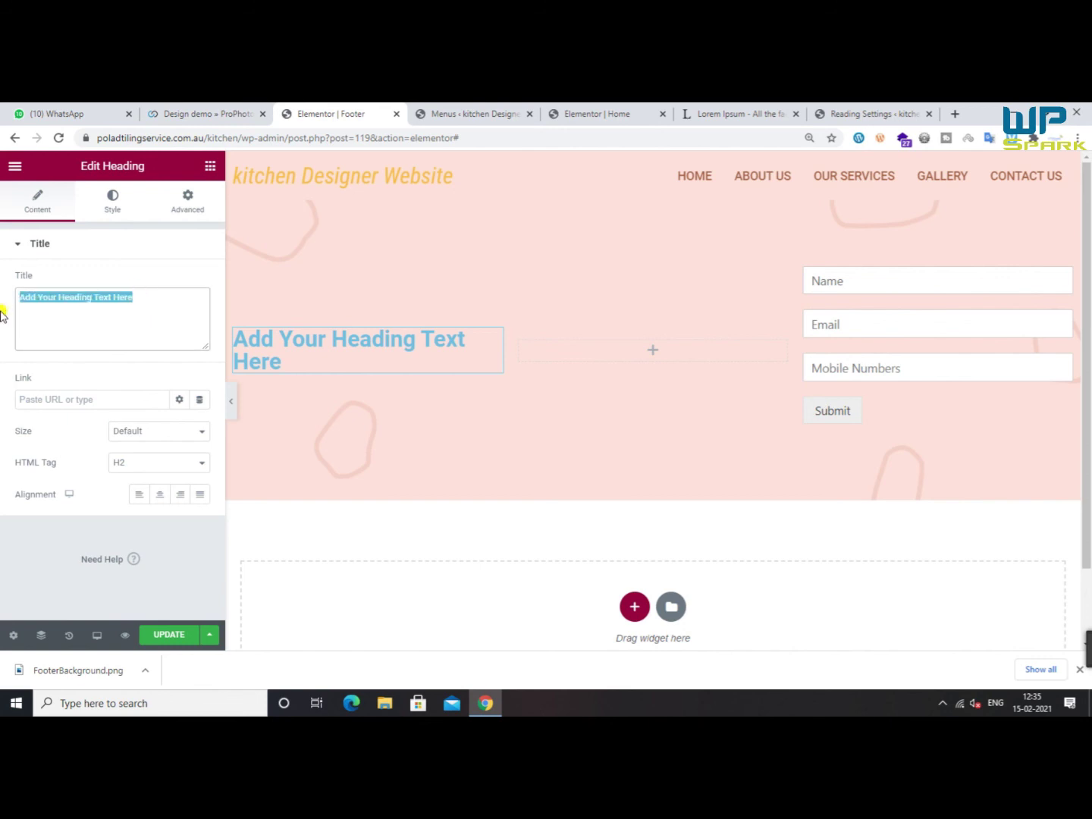
{"action": "type", "text": "Useful Links"}
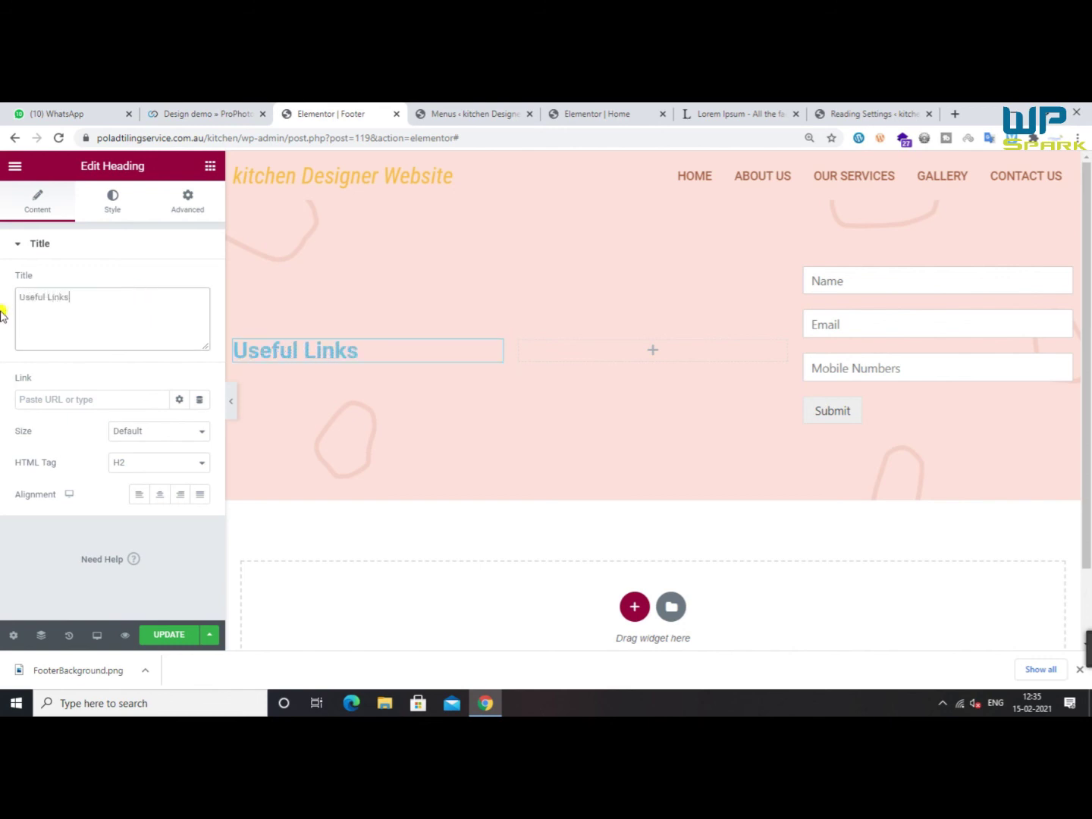
Set the Useful Links heading's typography to weight 400 and font family Roboto Condensed
{"action": "left_click", "coordinate": [203, 114]}
{"action": "left_click", "coordinate": [343, 114]}
{"action": "left_click", "coordinate": [112, 198]}
{"action": "left_click", "coordinate": [199, 312]}
{"action": "left_click", "coordinate": [153, 461]}
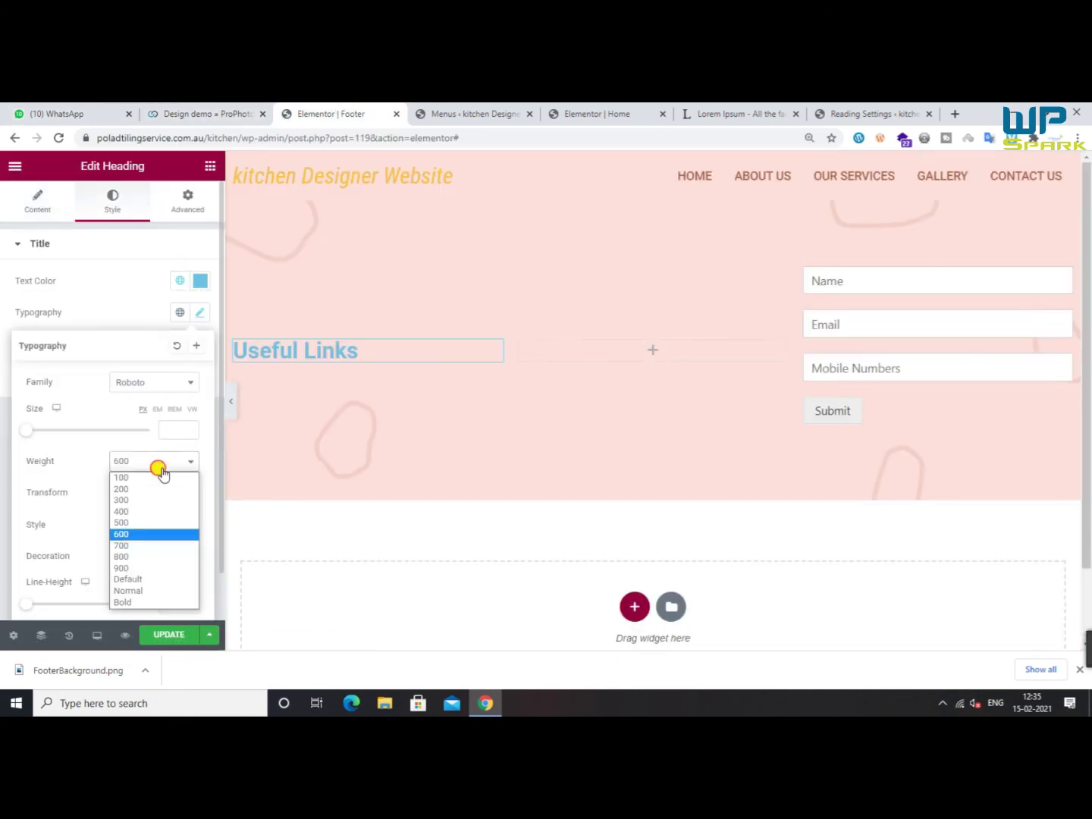
{"action": "left_click", "coordinate": [142, 512]}
{"action": "left_click", "coordinate": [172, 388]}
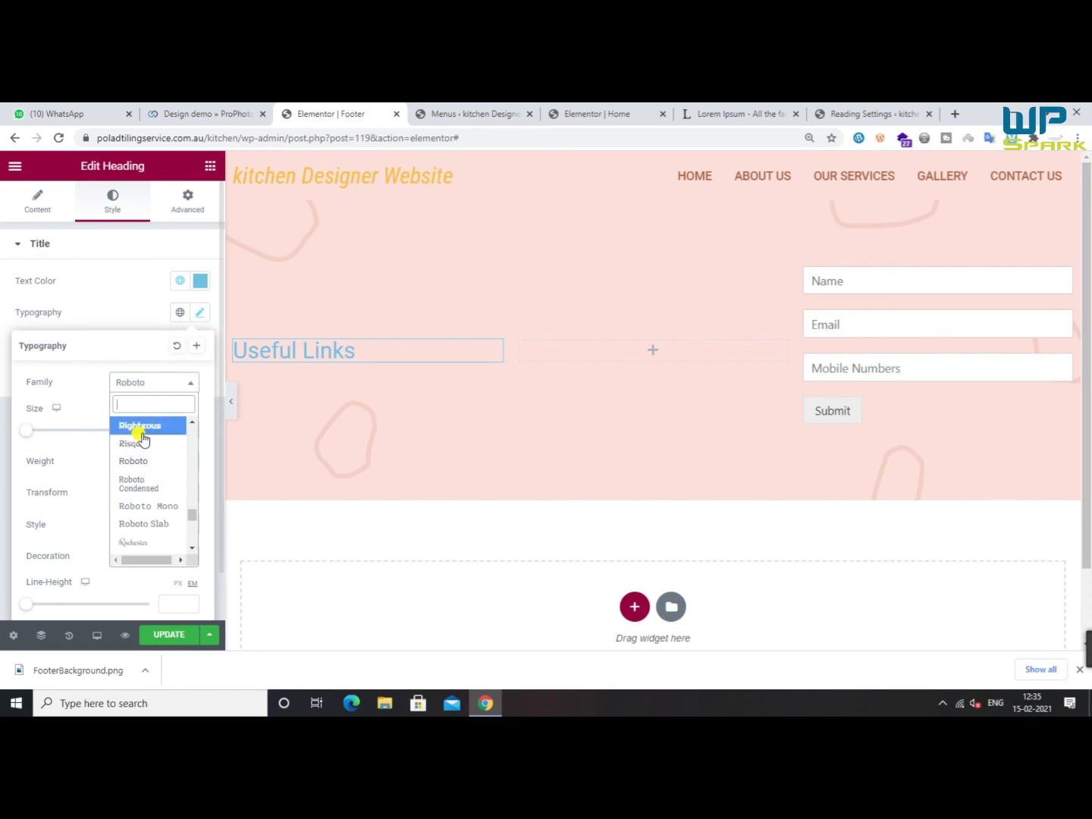
{"action": "left_click", "coordinate": [149, 482]}
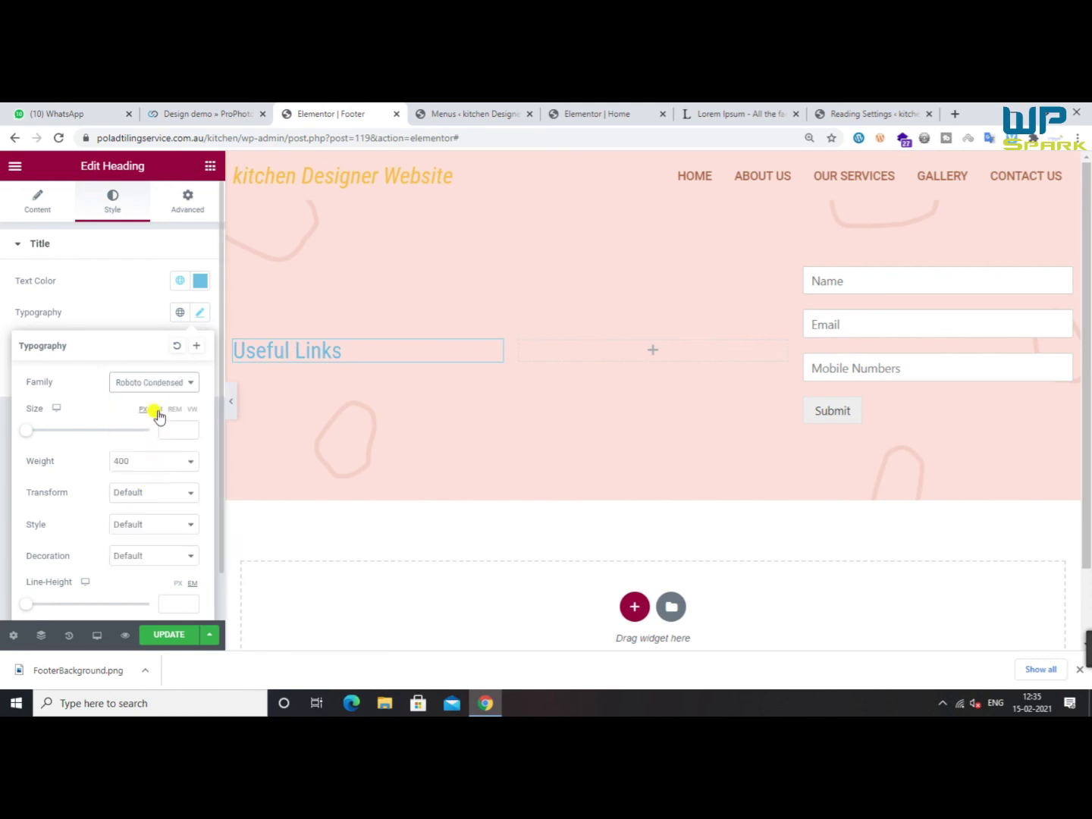
Set the Useful Links heading's size to 23 px and its transform to Uppercase, and update the template
{"action": "left_click", "coordinate": [188, 431]}
{"action": "type", "text": "10"}
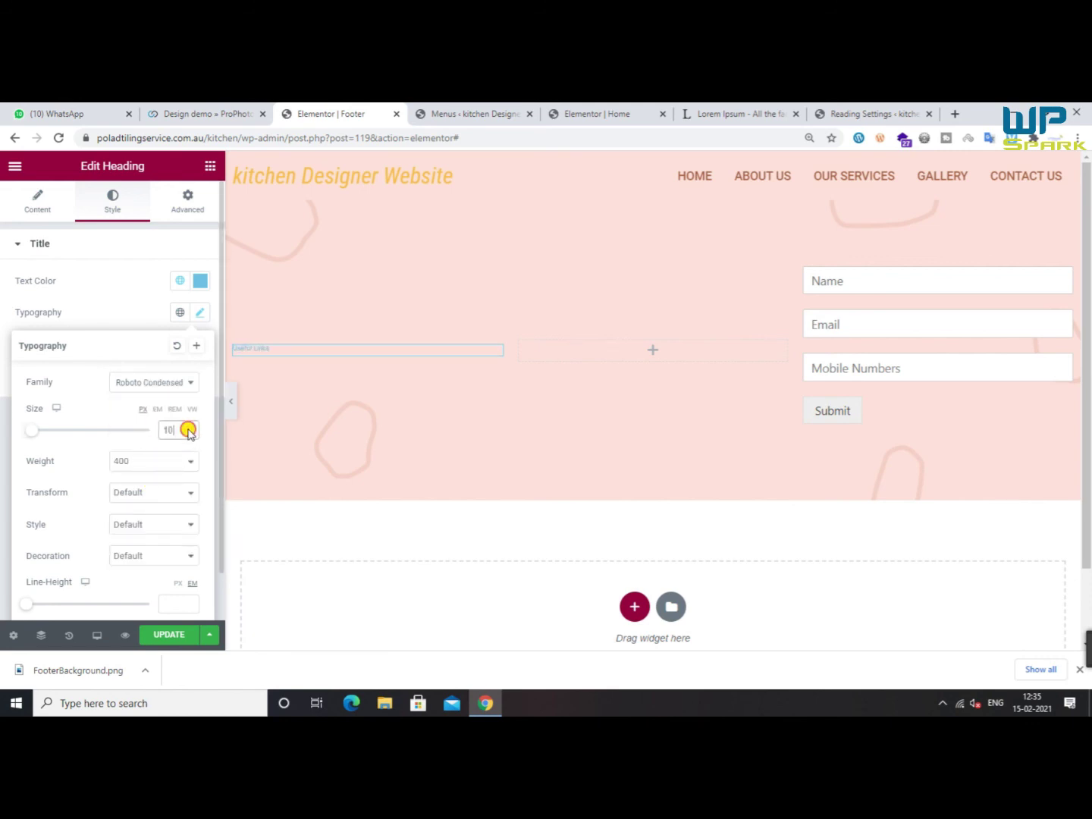
{"action": "left_click", "coordinate": [151, 493]}
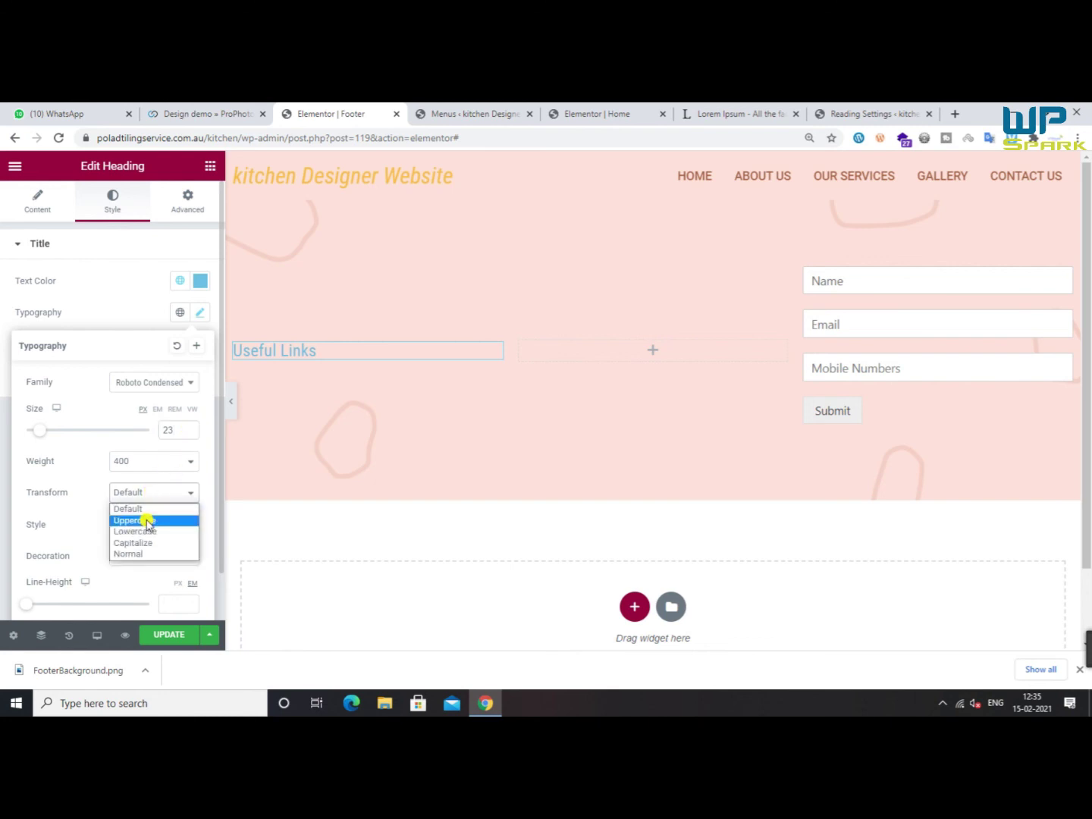
{"action": "left_click", "coordinate": [147, 521]}
{"action": "left_click", "coordinate": [170, 632]}
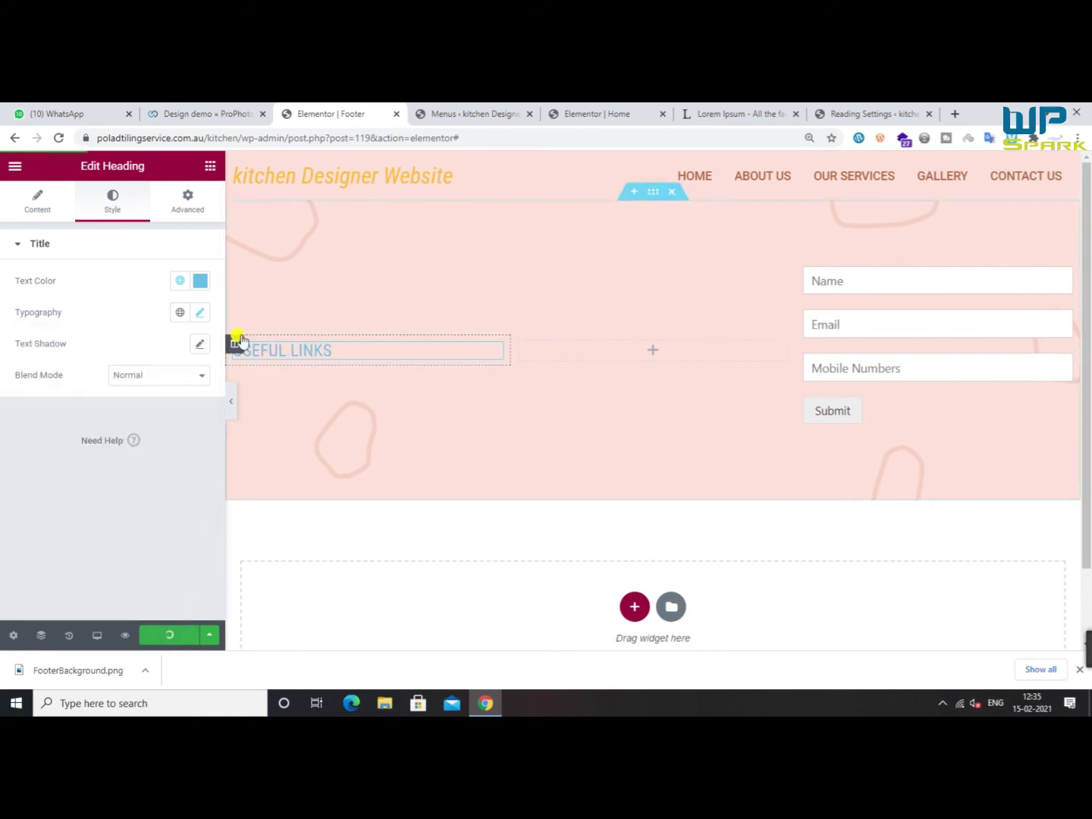
Inspect the header menu link's color and apply that #A35D40 as the Useful Links heading's text color
{"action": "left_click", "coordinate": [200, 280]}
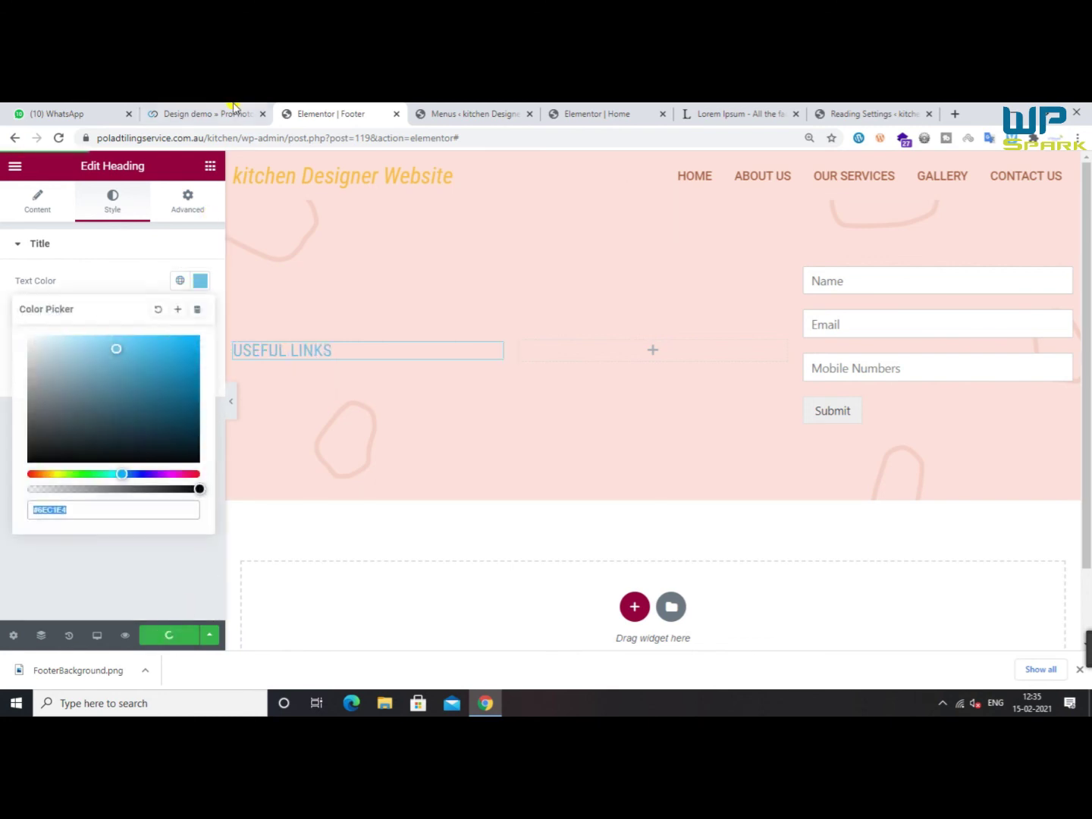
{"action": "right_click", "coordinate": [695, 175]}
{"action": "left_click", "coordinate": [766, 323]}
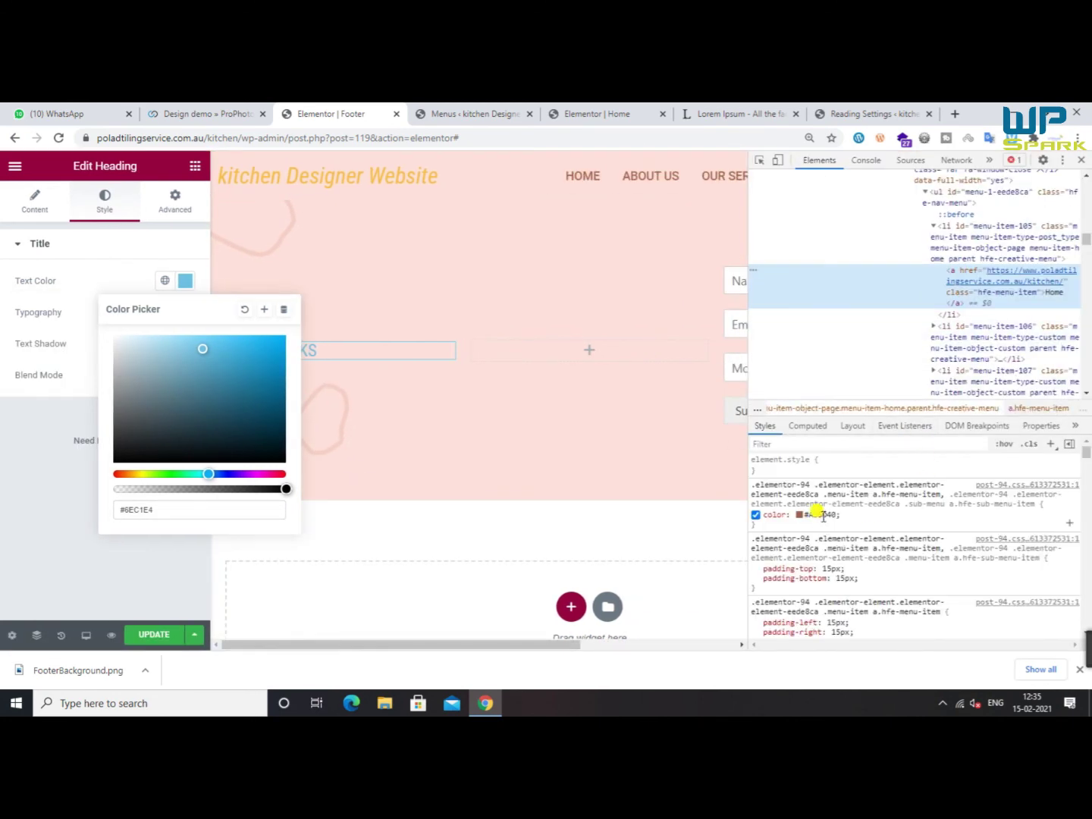
{"action": "left_click", "coordinate": [1080, 160]}
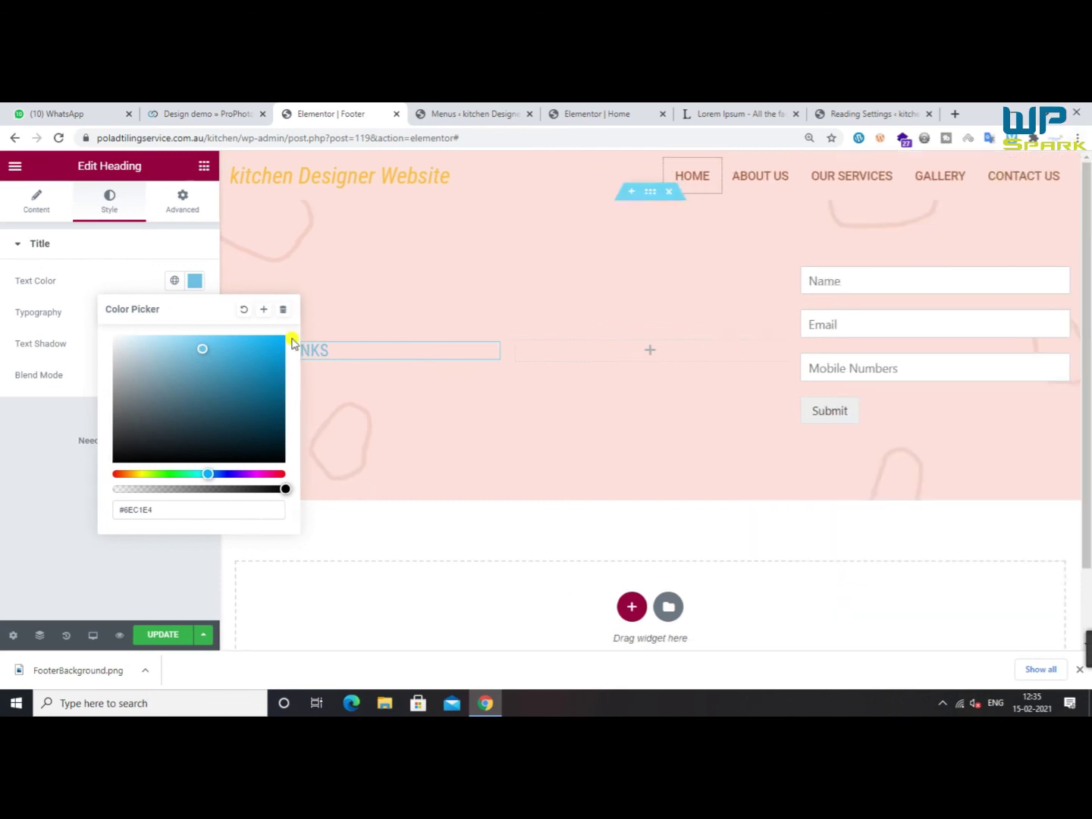
{"action": "left_click_drag", "start_coordinate": [193, 508], "coordinate": [85, 503]}
{"action": "key", "text": "ctrl+v"}
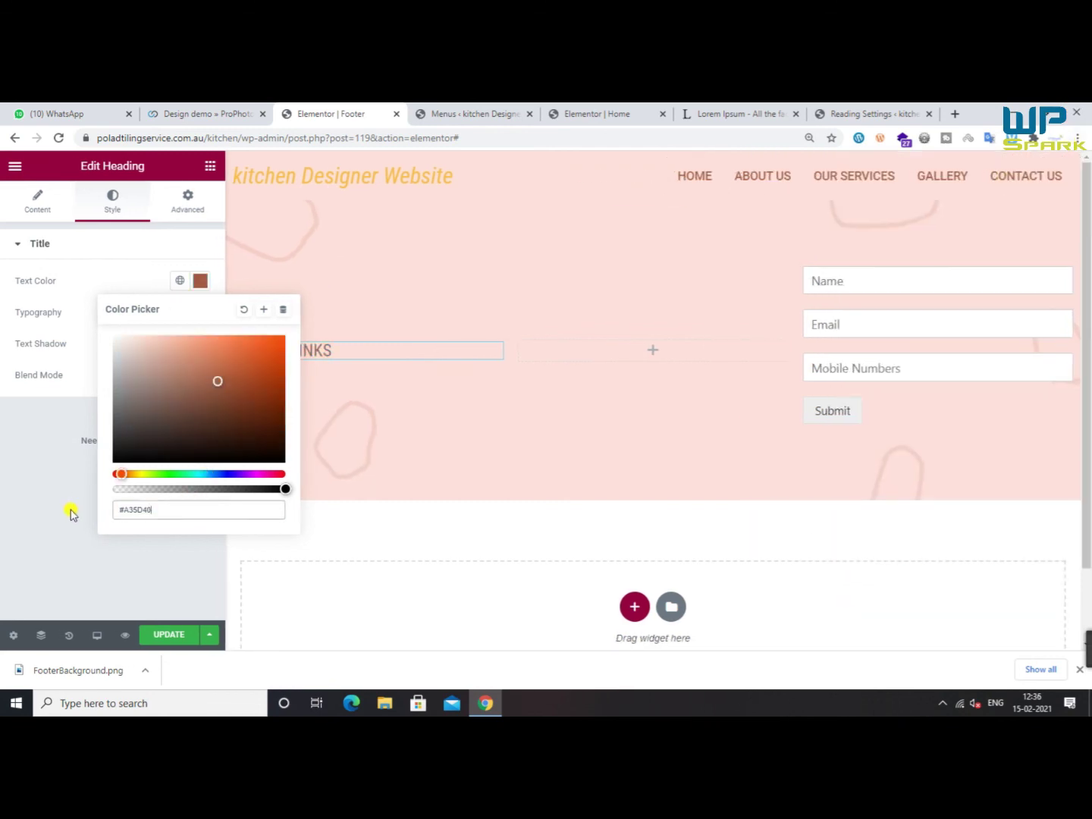
{"action": "left_click", "coordinate": [74, 508]}
Copy the Useful Links heading into the middle column and the form column, placing the latter copy above the form
{"action": "right_click", "coordinate": [359, 357]}
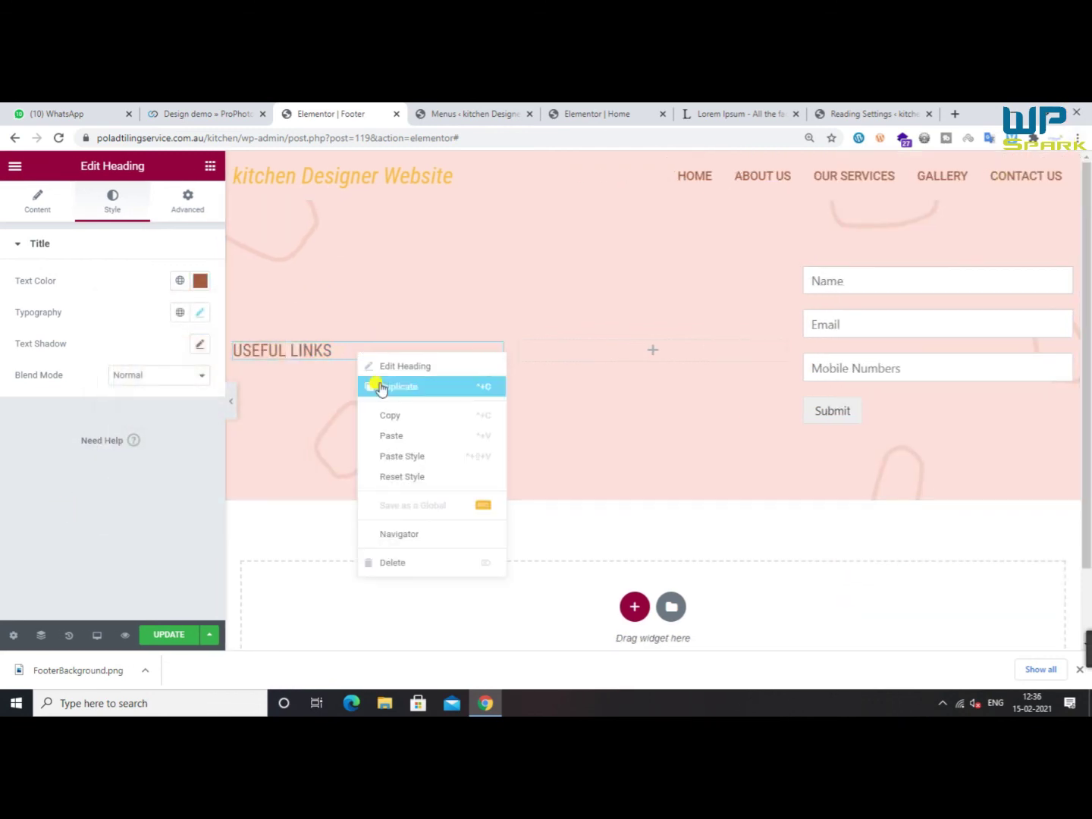
{"action": "left_click", "coordinate": [394, 417]}
{"action": "right_click", "coordinate": [641, 349]}
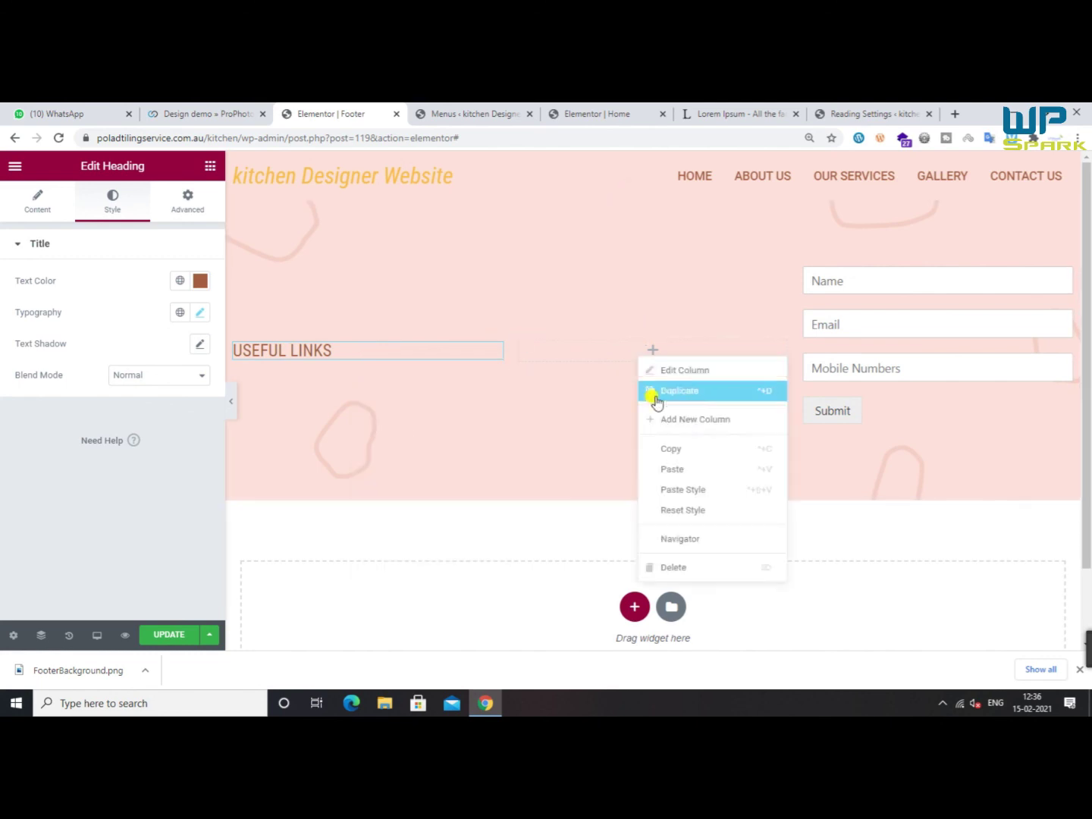
{"action": "left_click", "coordinate": [646, 466]}
{"action": "right_click", "coordinate": [878, 270]}
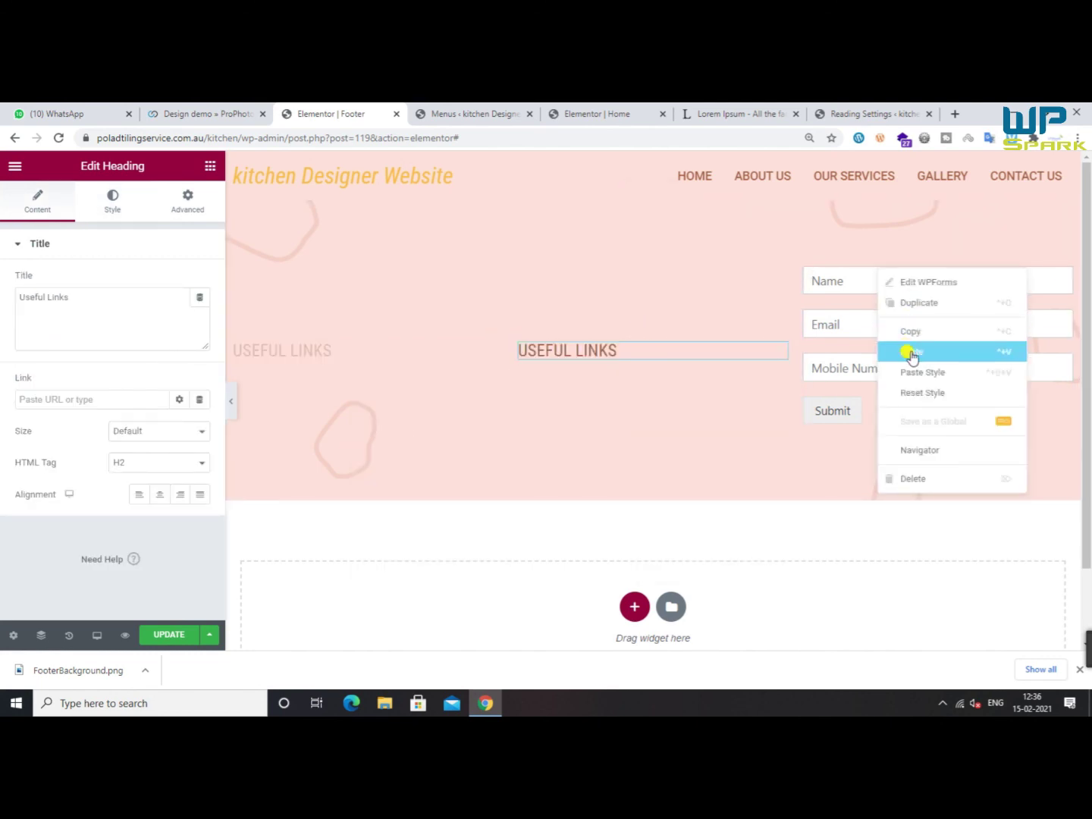
{"action": "left_click", "coordinate": [912, 351]}
{"action": "left_click_drag", "start_coordinate": [1062, 450], "coordinate": [841, 276]}
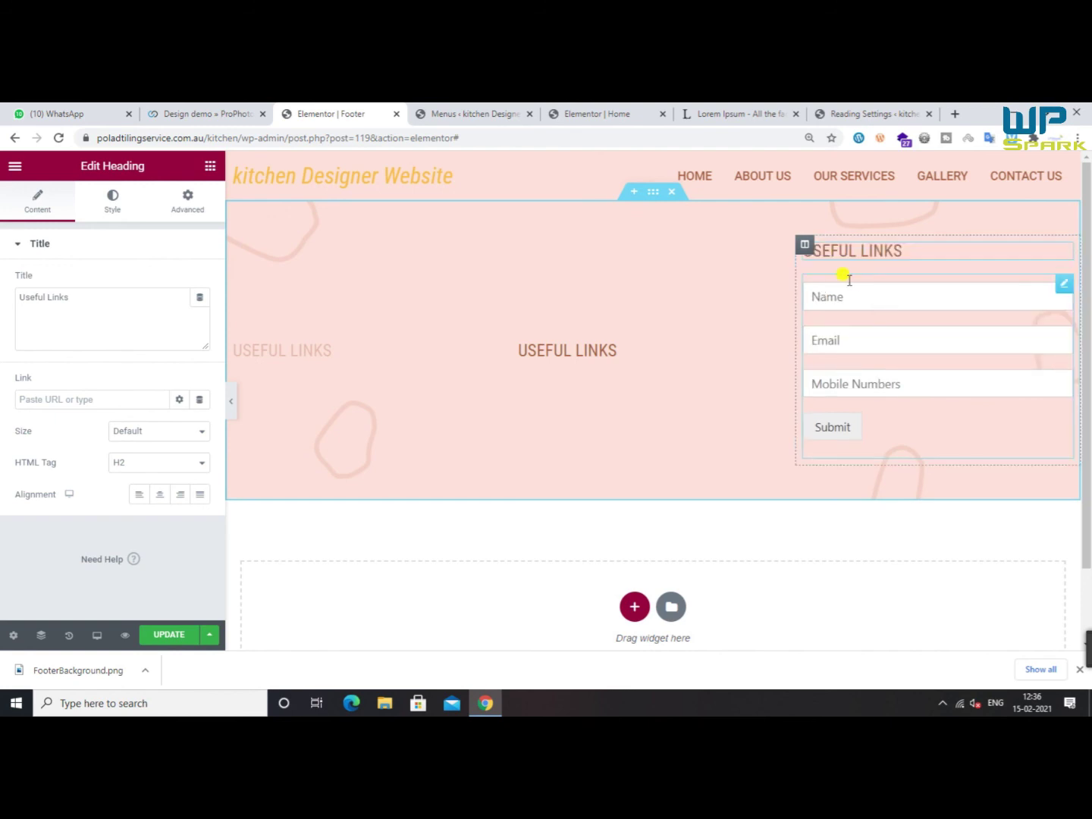
Retitle the heading above the form "Get in touch" and the middle column's heading "Our Services"
{"action": "left_click_drag", "start_coordinate": [70, 297], "coordinate": [0, 300]}
{"action": "type", "text": "C"}
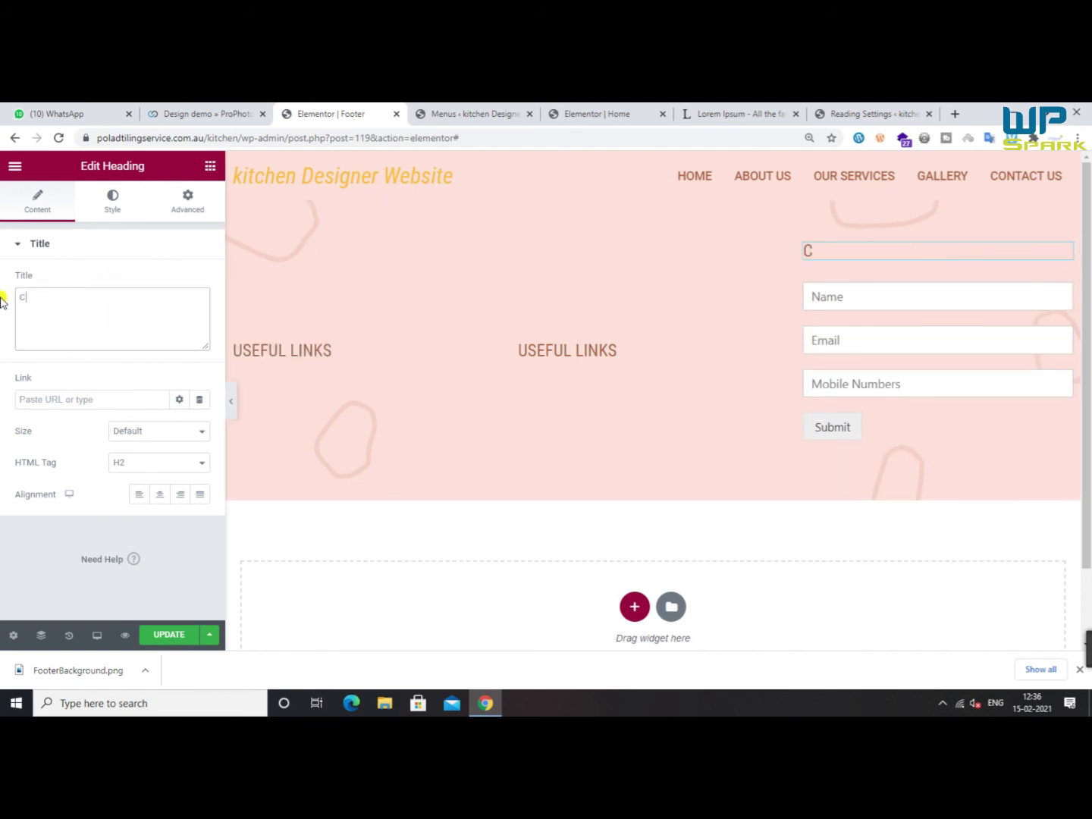
{"action": "type", "text": "Get in touch"}
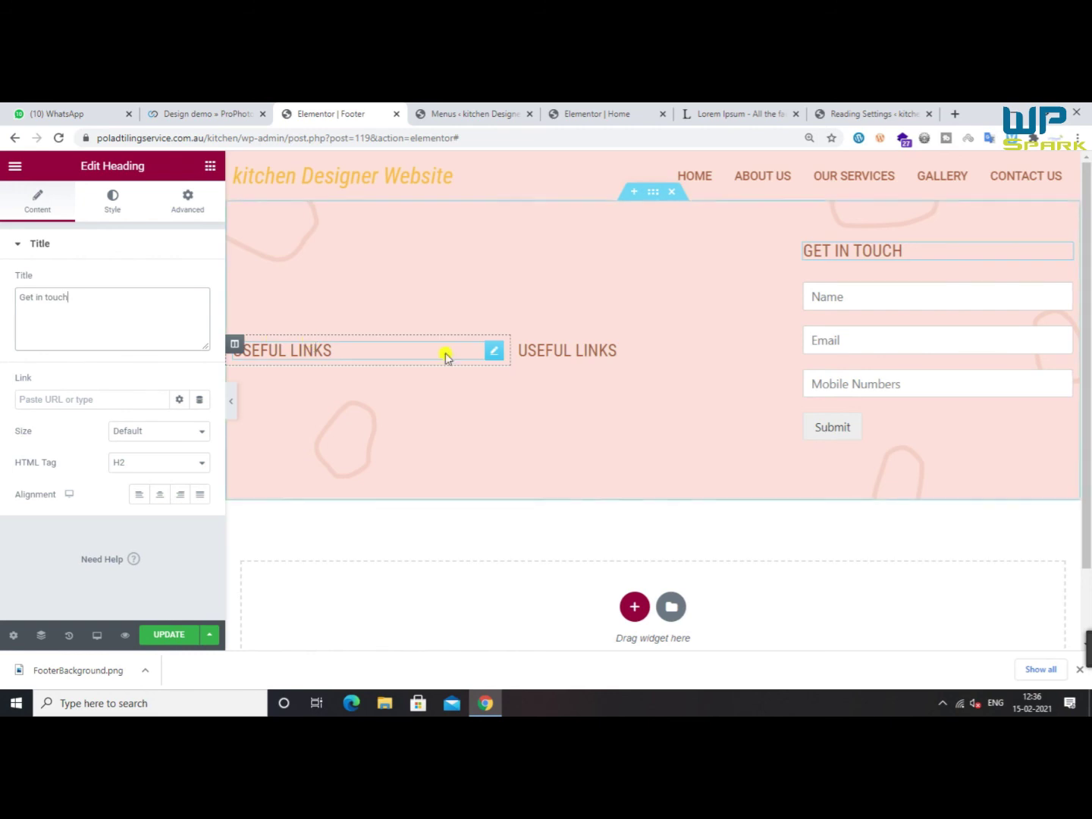
{"action": "left_click", "coordinate": [568, 351]}
{"action": "triple_click", "coordinate": [94, 295]}
{"action": "left_click", "coordinate": [641, 350]}
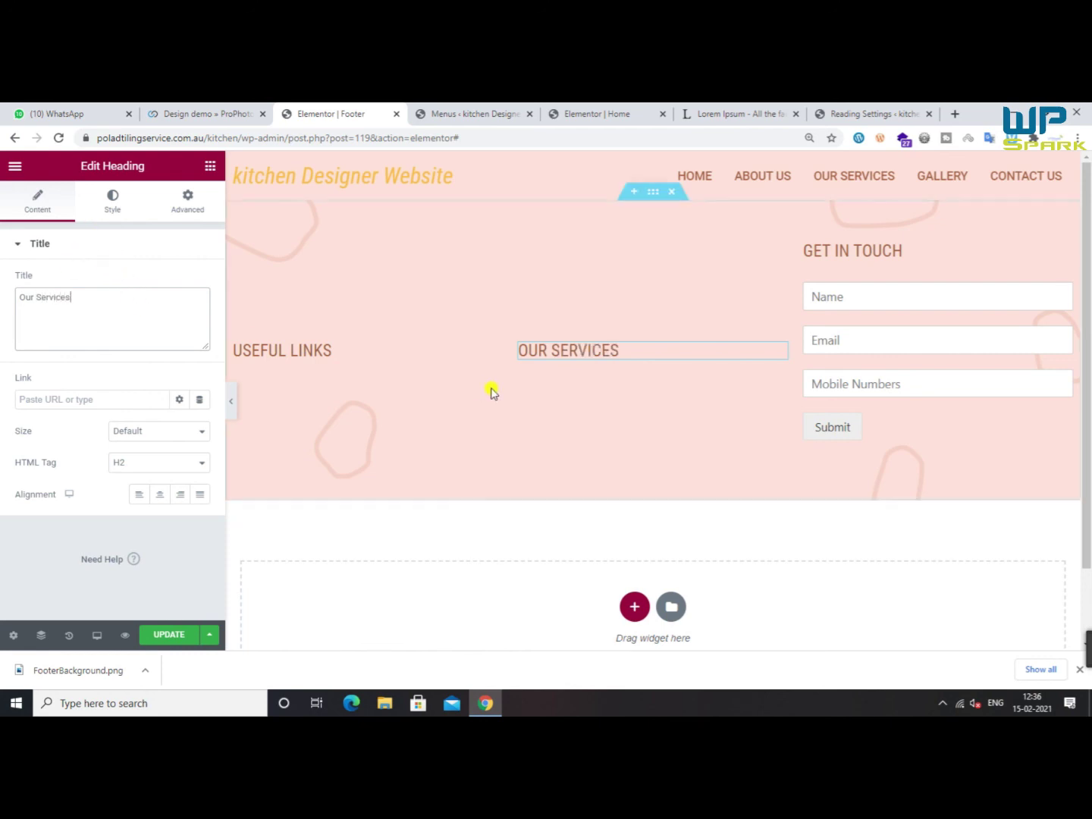
{"action": "left_click", "coordinate": [210, 165]}
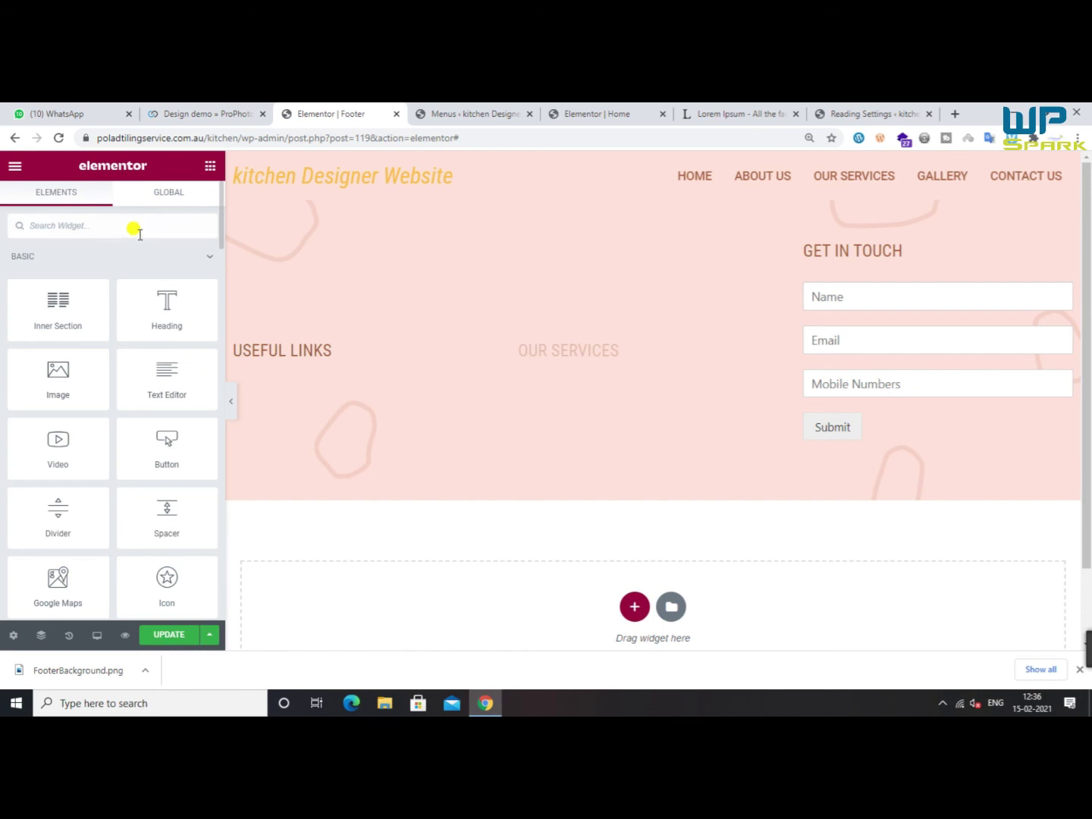
{"action": "type", "text": "menu"}
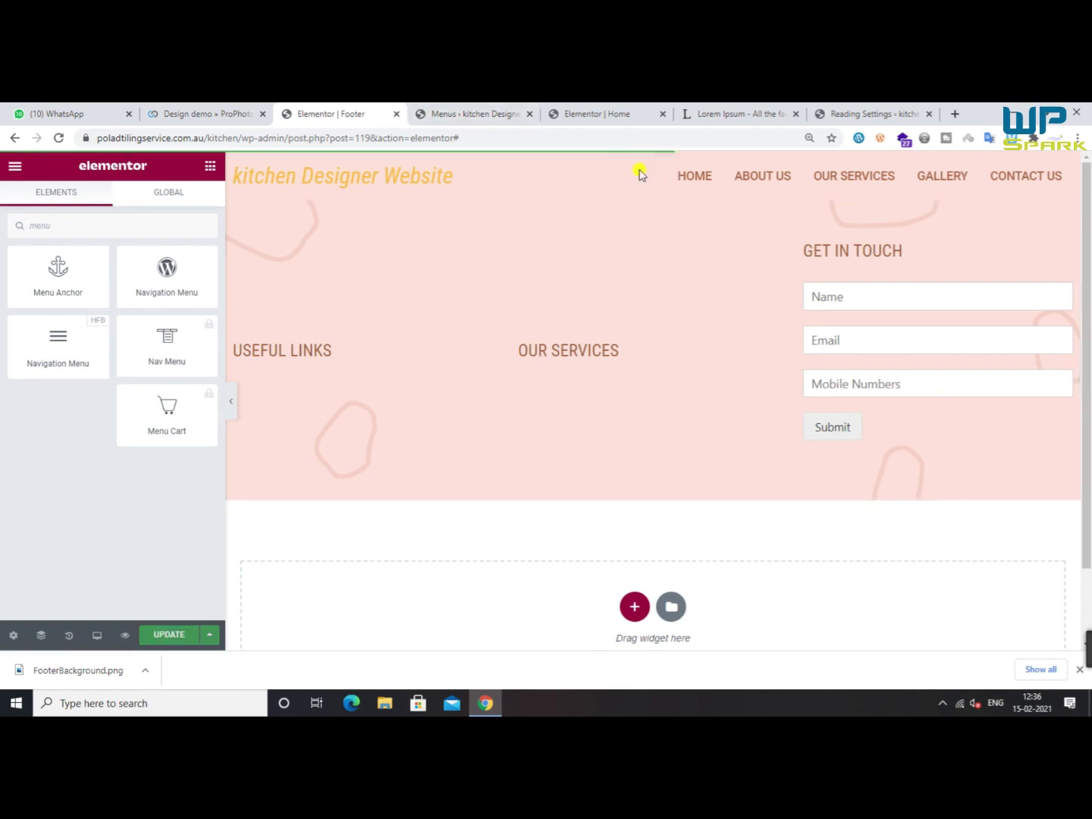
{"action": "right_click", "coordinate": [719, 187]}
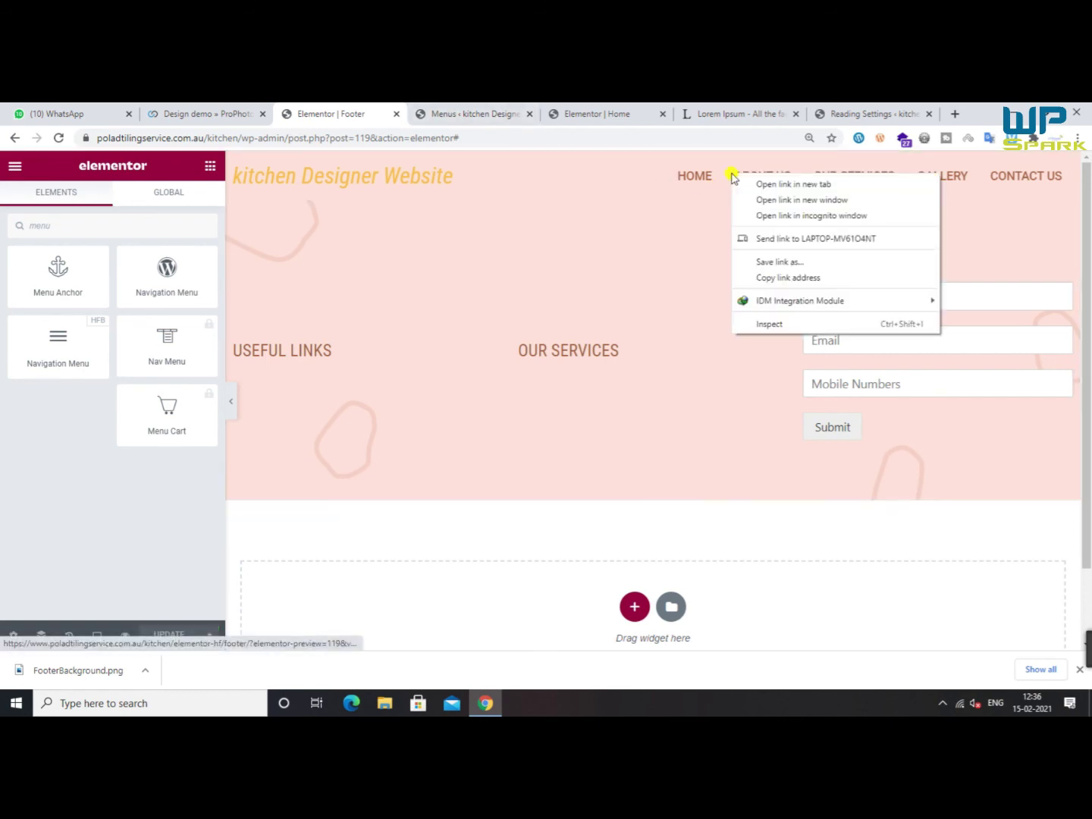
Load the site's front page in place of the Home editor and open the Header template for editing in Elementor
{"action": "left_click", "coordinate": [466, 114]}
{"action": "left_click", "coordinate": [597, 113]}
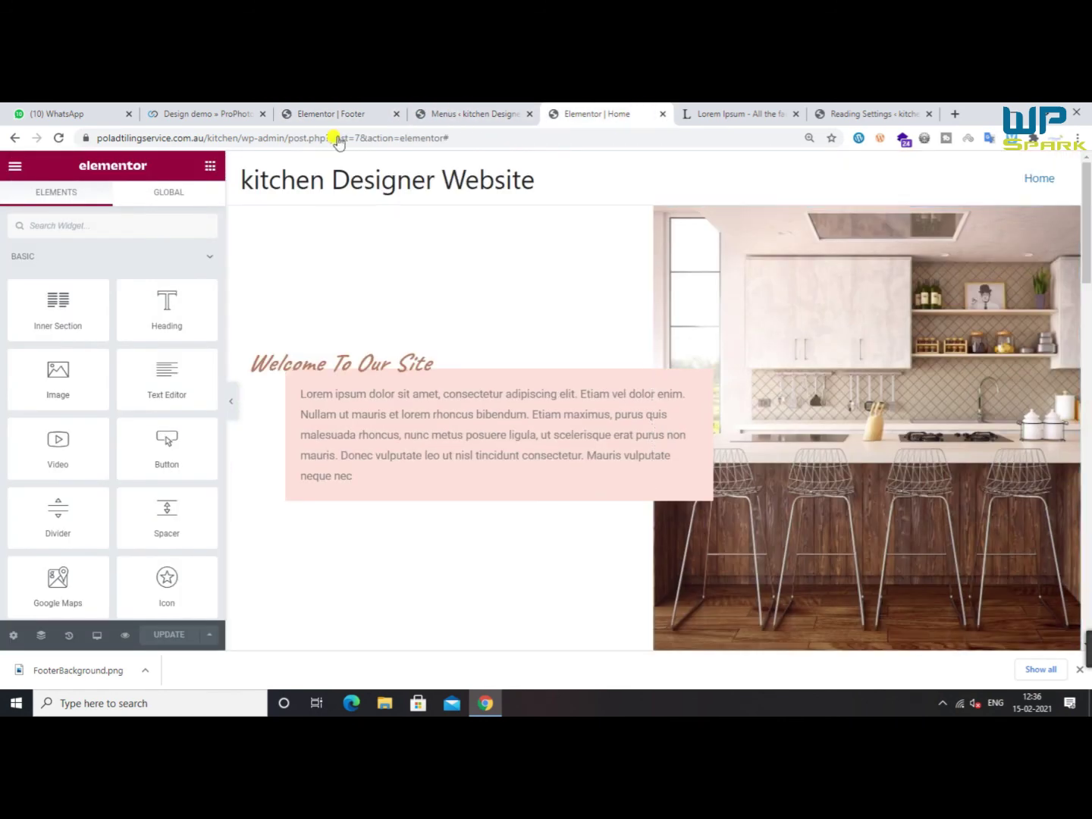
{"action": "left_click", "coordinate": [311, 114]}
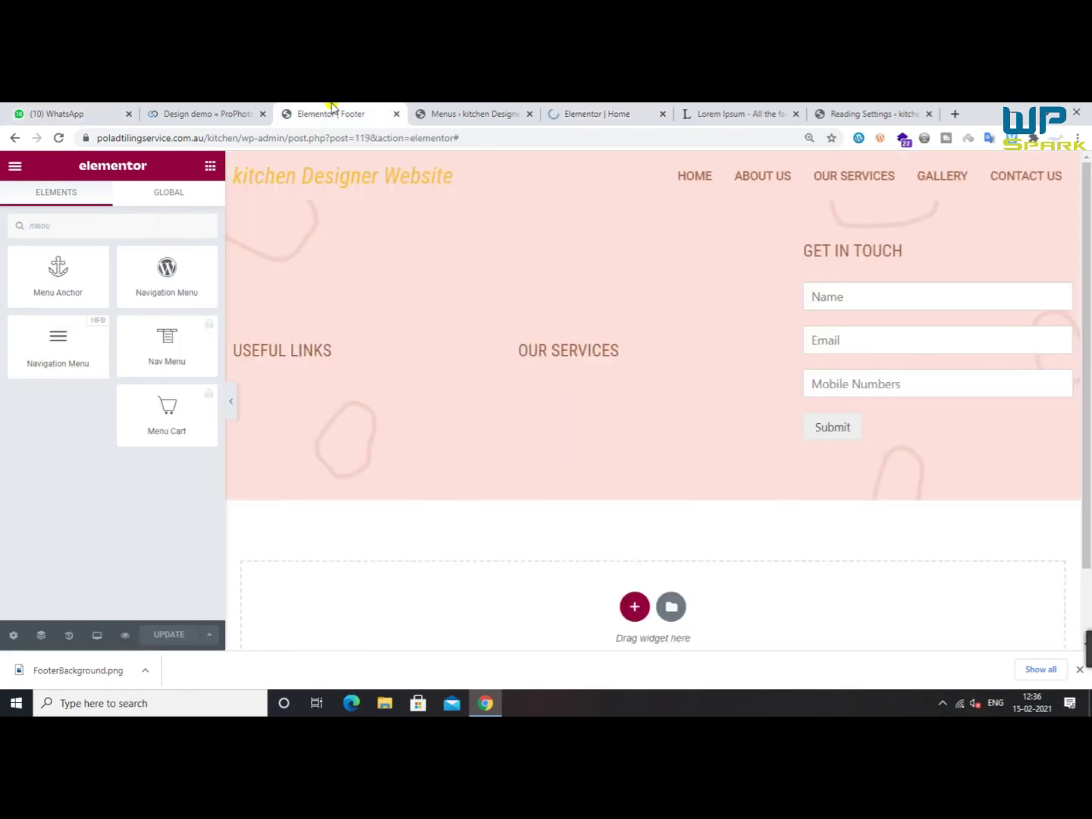
{"action": "left_click", "coordinate": [607, 110]}
{"action": "left_click_drag", "start_coordinate": [241, 137], "coordinate": [476, 126]}
{"action": "key", "text": "BackSpace"}
{"action": "key", "text": "Return"}
{"action": "left_click", "coordinate": [308, 108]}
{"action": "left_click", "coordinate": [444, 117]}
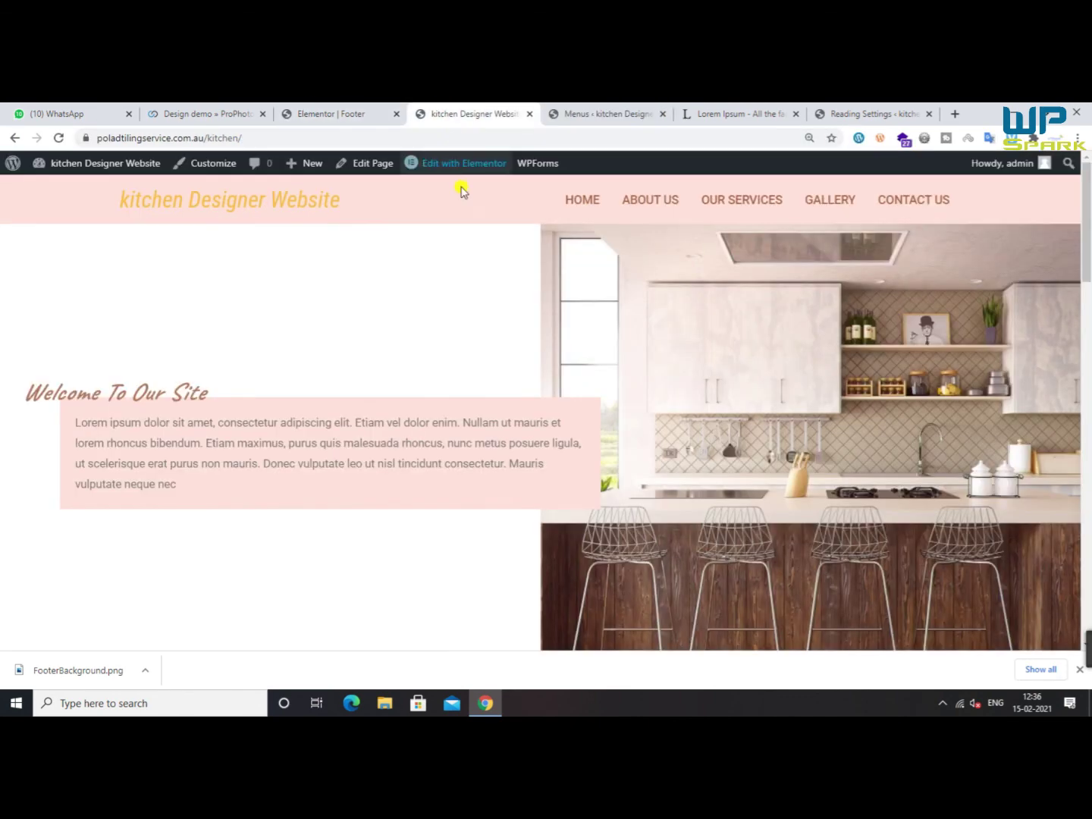
{"action": "left_click", "coordinate": [443, 191]}
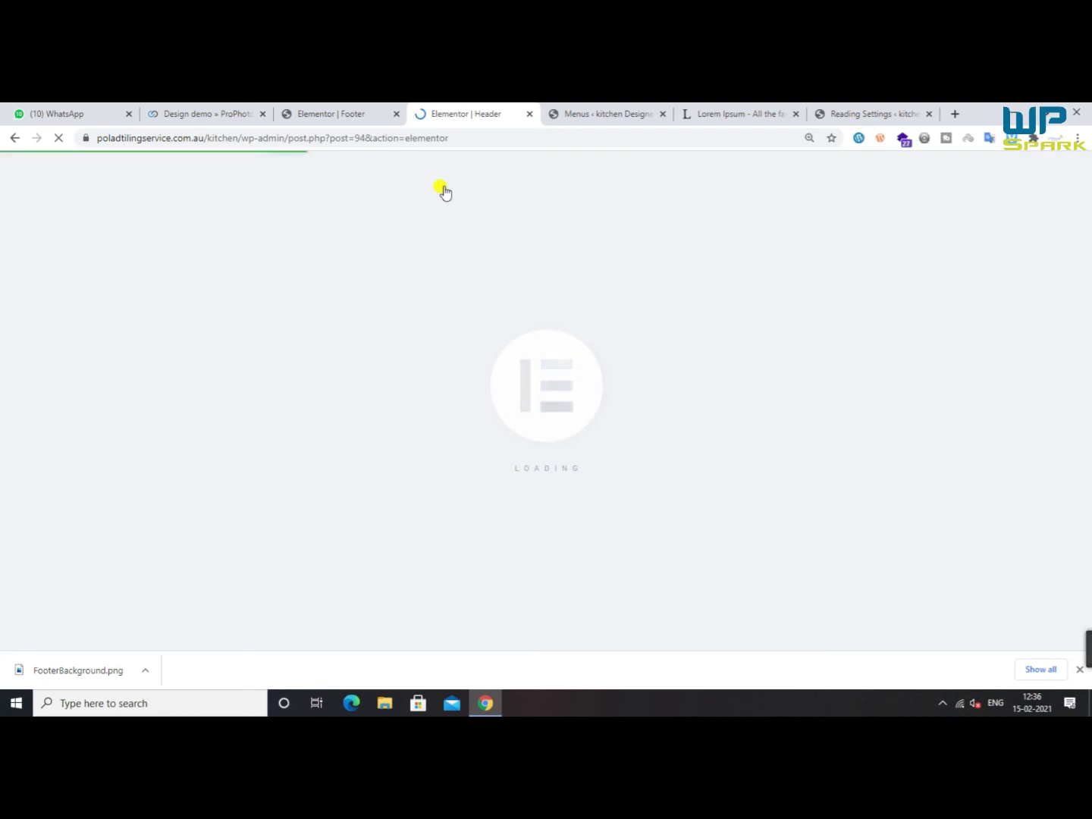
{"action": "left_click", "coordinate": [377, 112]}
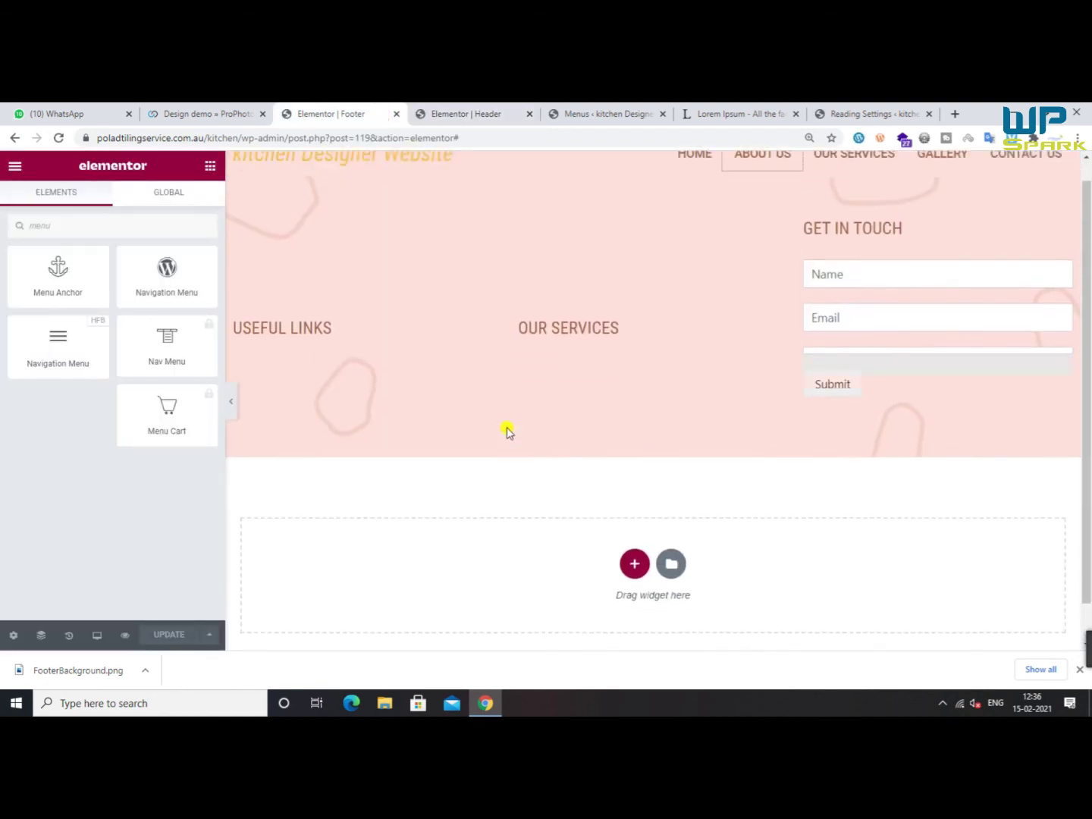
Copy the navigation menu from the Header template and paste it below the Useful Links heading in the Footer template
{"action": "left_click", "coordinate": [486, 114]}
{"action": "right_click", "coordinate": [704, 184]}
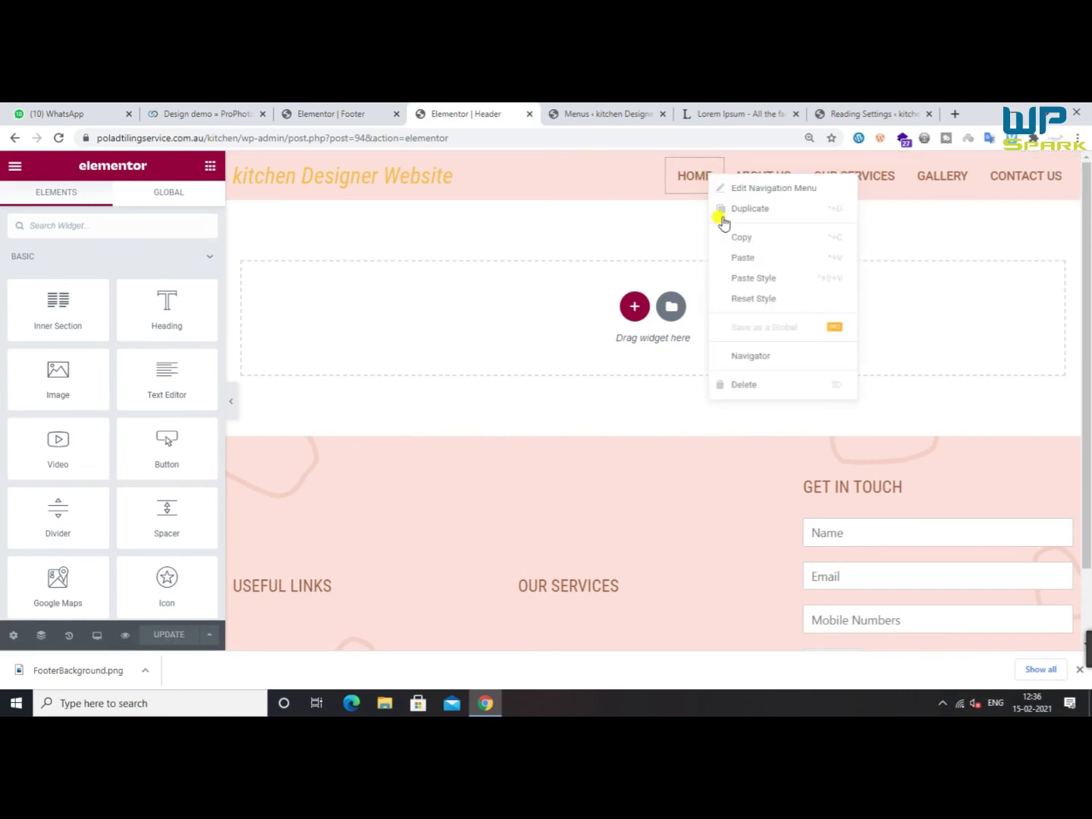
{"action": "left_click", "coordinate": [743, 243]}
{"action": "left_click", "coordinate": [364, 113]}
{"action": "right_click", "coordinate": [300, 346]}
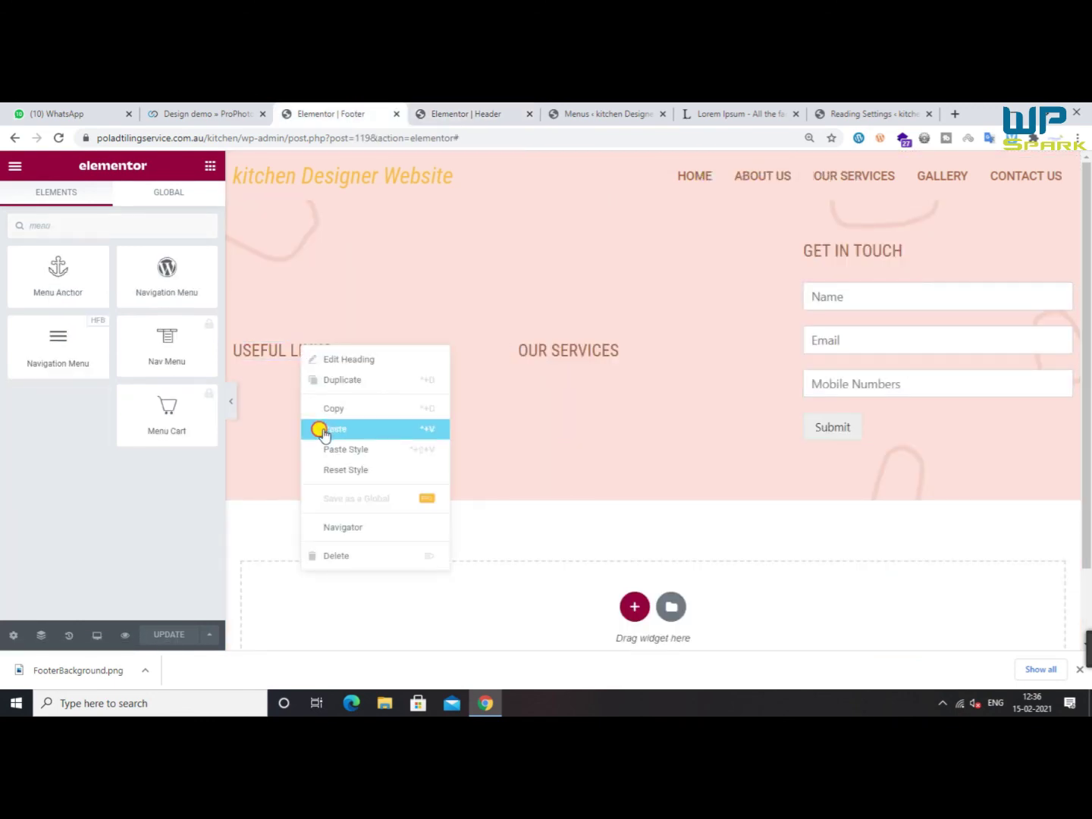
{"action": "left_click", "coordinate": [324, 432]}
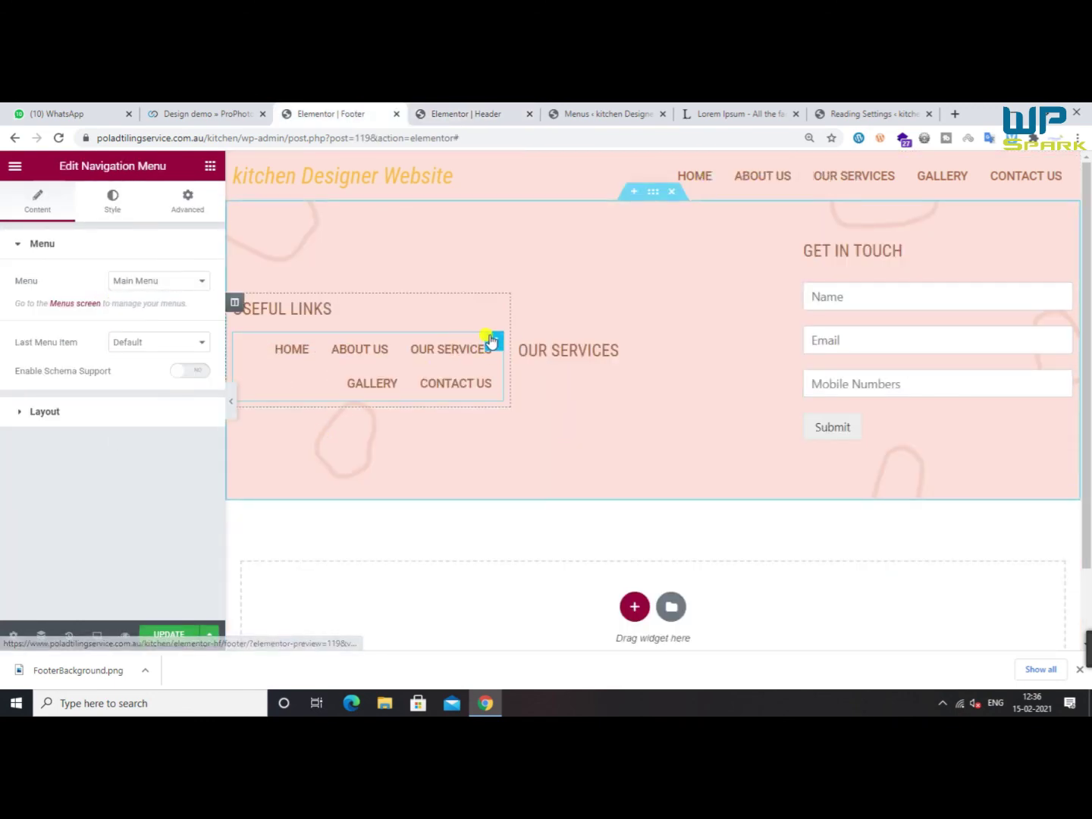
Set the pasted Useful Links menu's layout to Vertical and its alignment to Left
{"action": "left_click", "coordinate": [129, 342]}
{"action": "left_click", "coordinate": [138, 311]}
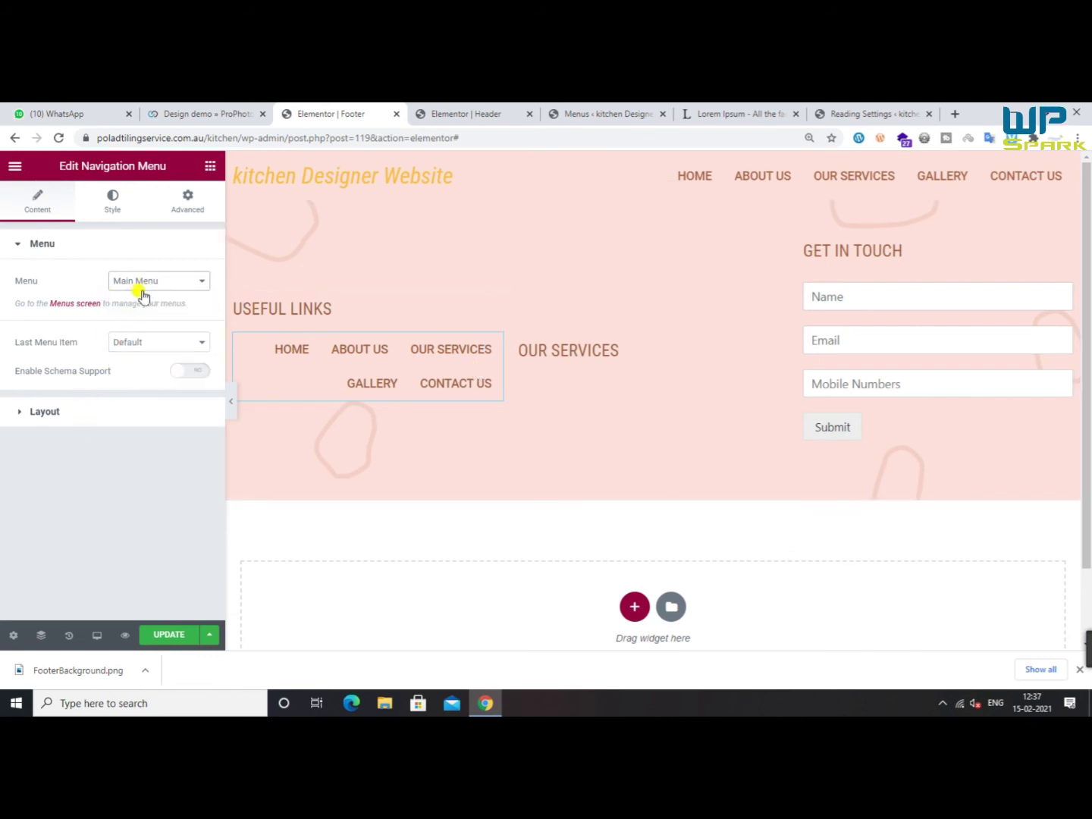
{"action": "left_click", "coordinate": [97, 414]}
{"action": "left_click", "coordinate": [141, 319]}
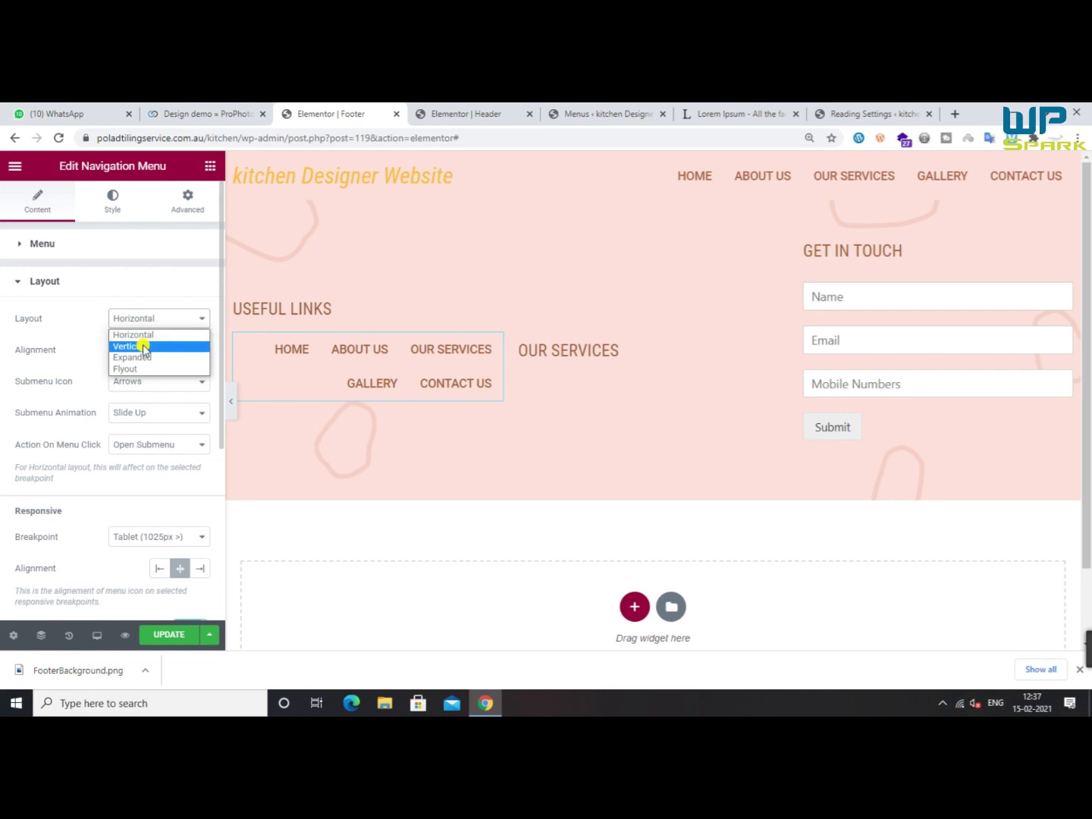
{"action": "left_click", "coordinate": [141, 346]}
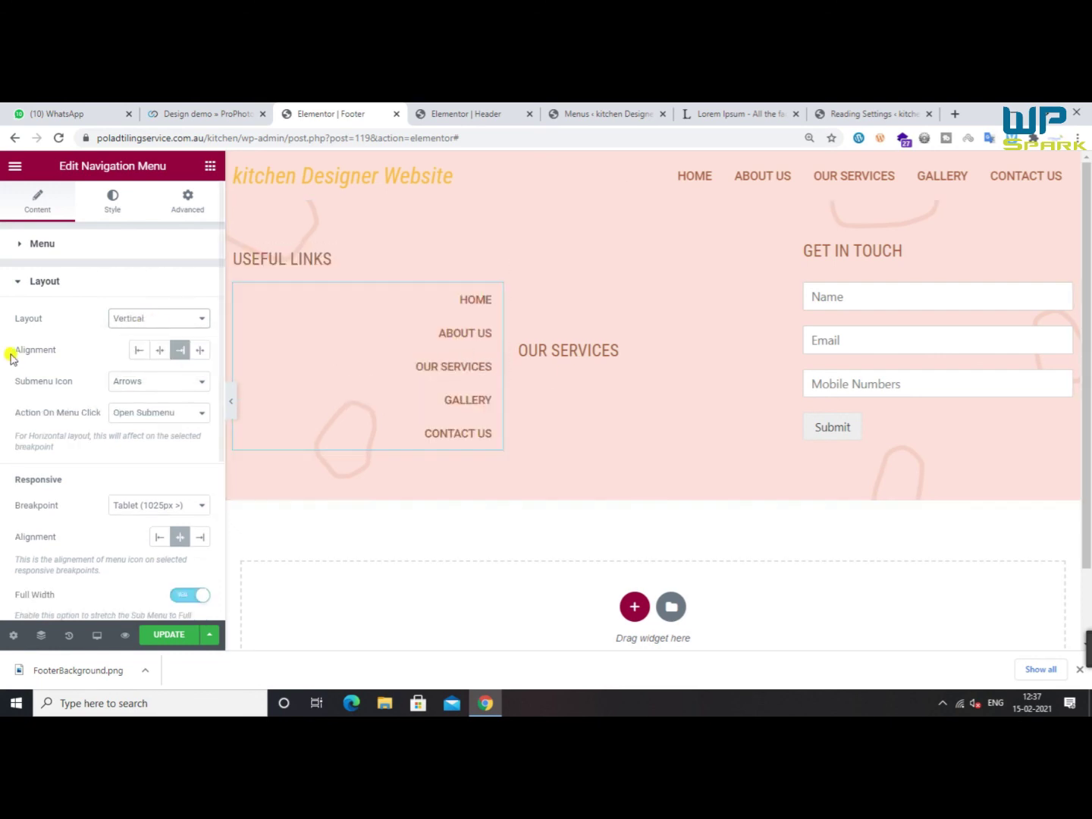
{"action": "left_click", "coordinate": [144, 349]}
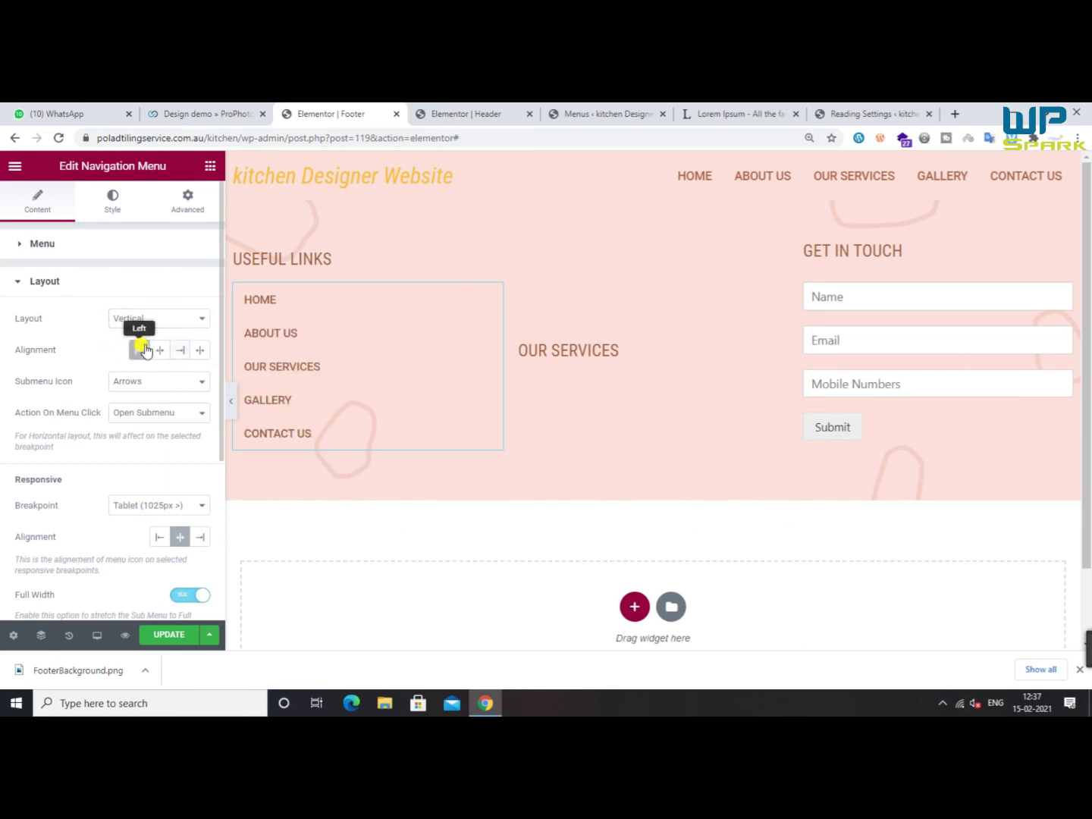
Set the Useful Links menu's responsive breakpoint to None
{"action": "scroll", "coordinate": [177, 446], "scroll_direction": "down", "scroll_amount": 3}
{"action": "left_click", "coordinate": [159, 281]}
{"action": "left_click", "coordinate": [158, 285]}
{"action": "left_click", "coordinate": [187, 280]}
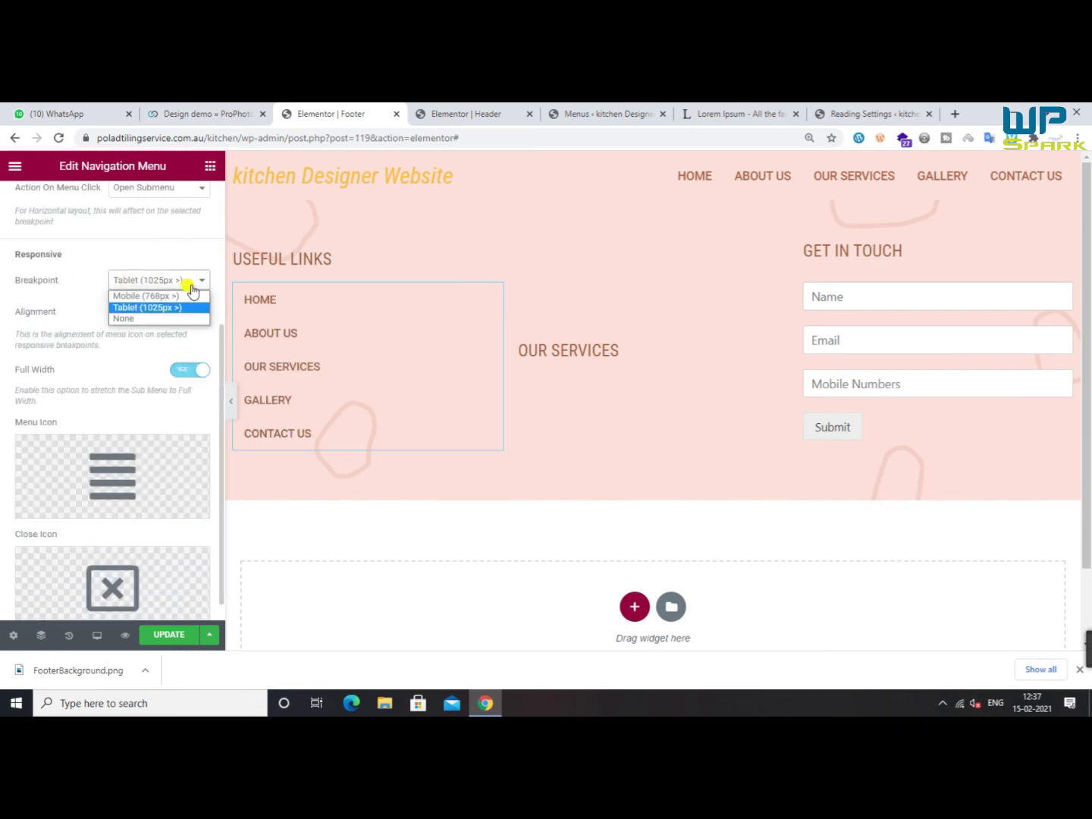
{"action": "left_click", "coordinate": [135, 319]}
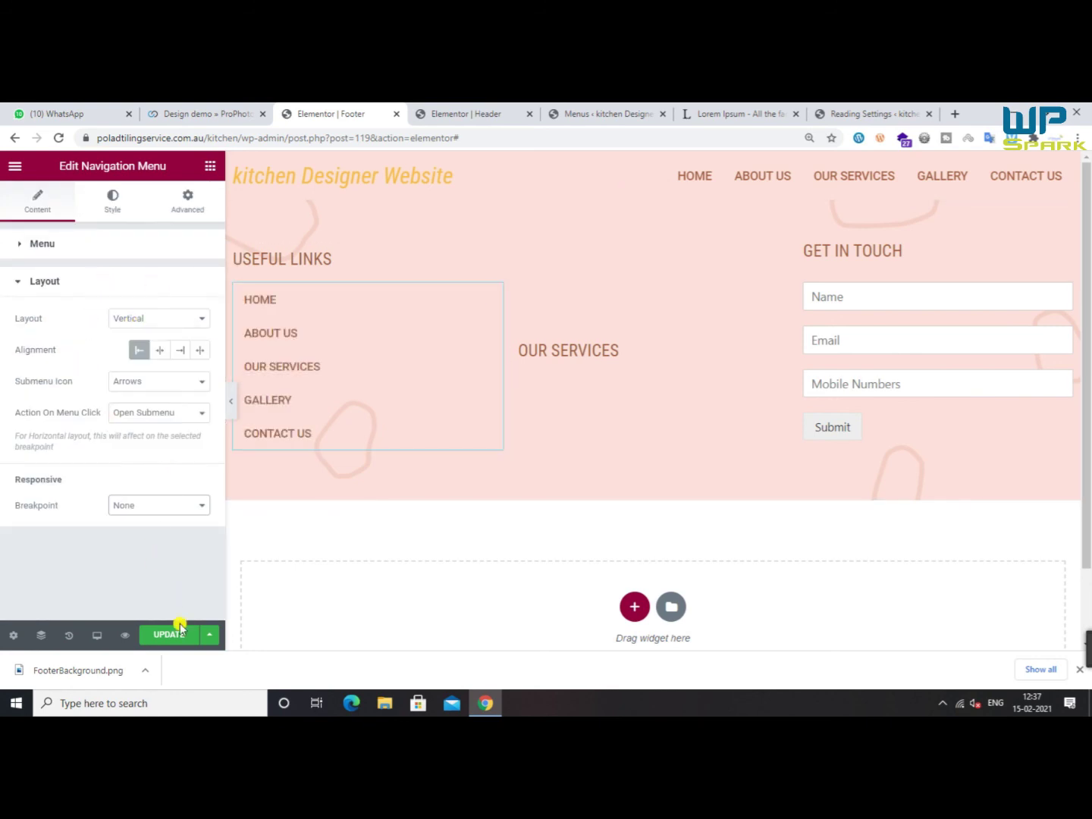
Switch to the mobile preview and set the Useful Links column's width to 50%
{"action": "left_click", "coordinate": [97, 635]}
{"action": "left_click", "coordinate": [79, 607]}
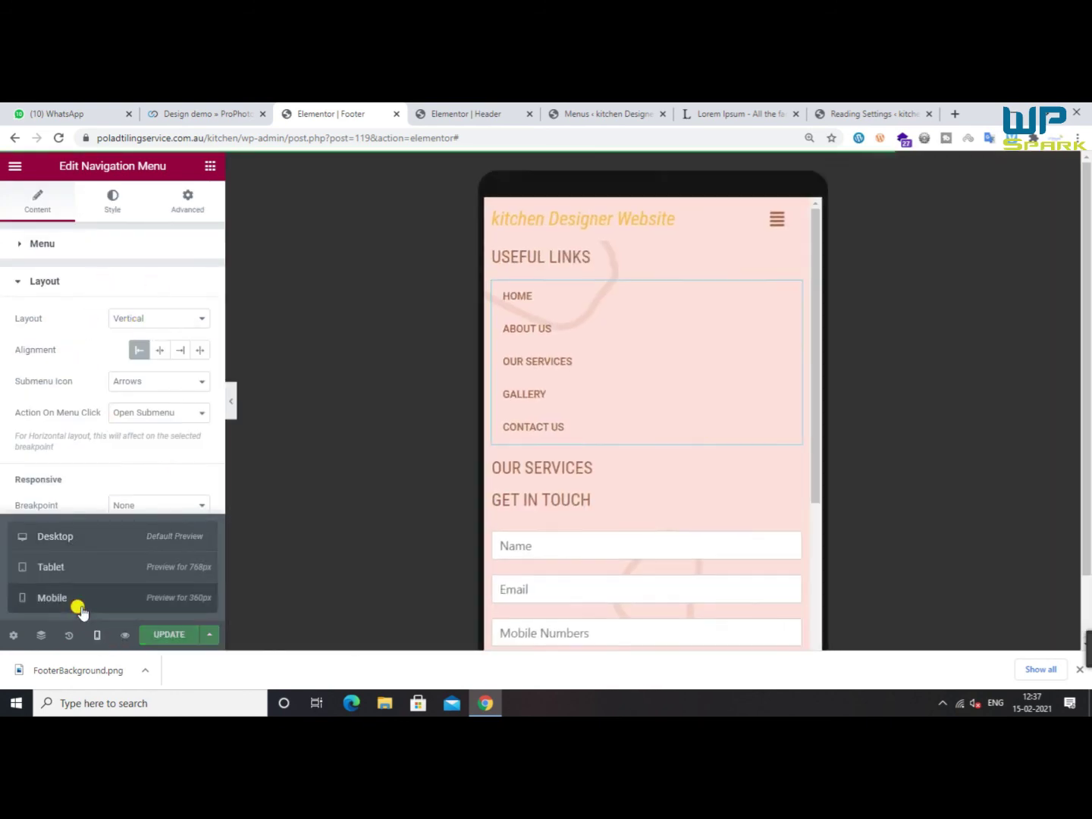
{"action": "left_click", "coordinate": [527, 259]}
{"action": "left_click", "coordinate": [183, 281]}
{"action": "type", "text": "50"}
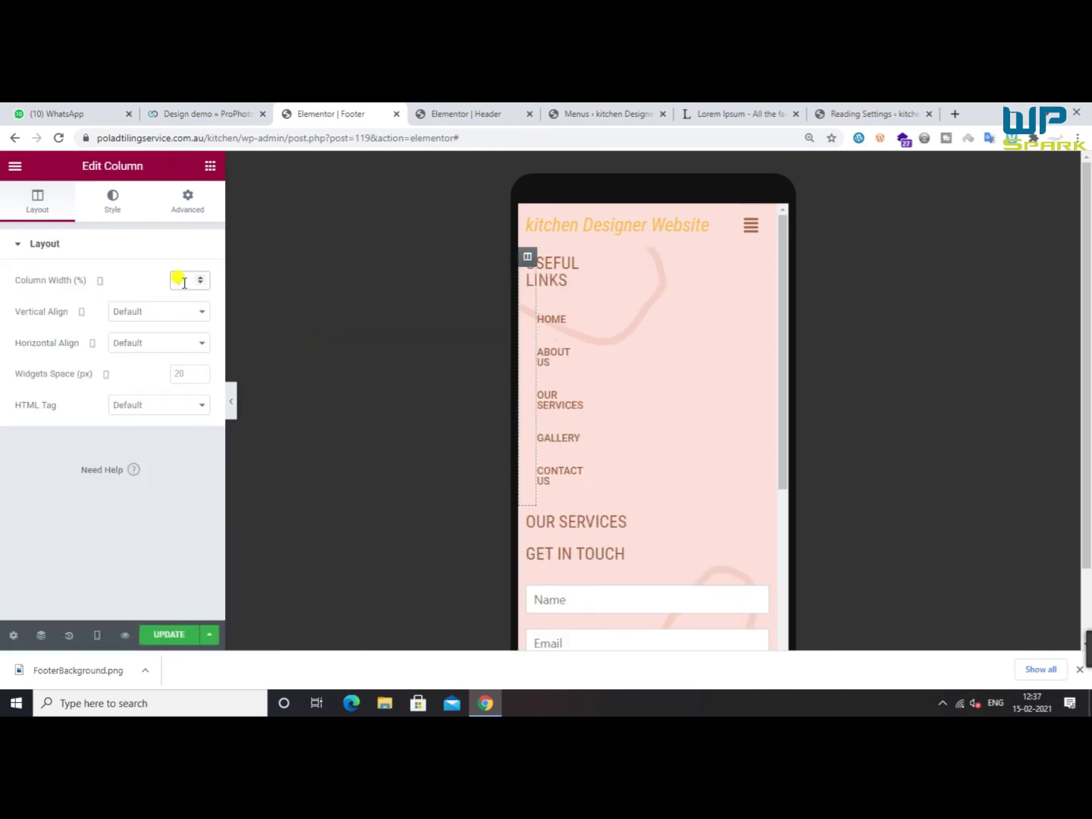
Set the Our Services column's mobile width to 50% and return to the desktop preview
{"action": "left_click", "coordinate": [529, 469]}
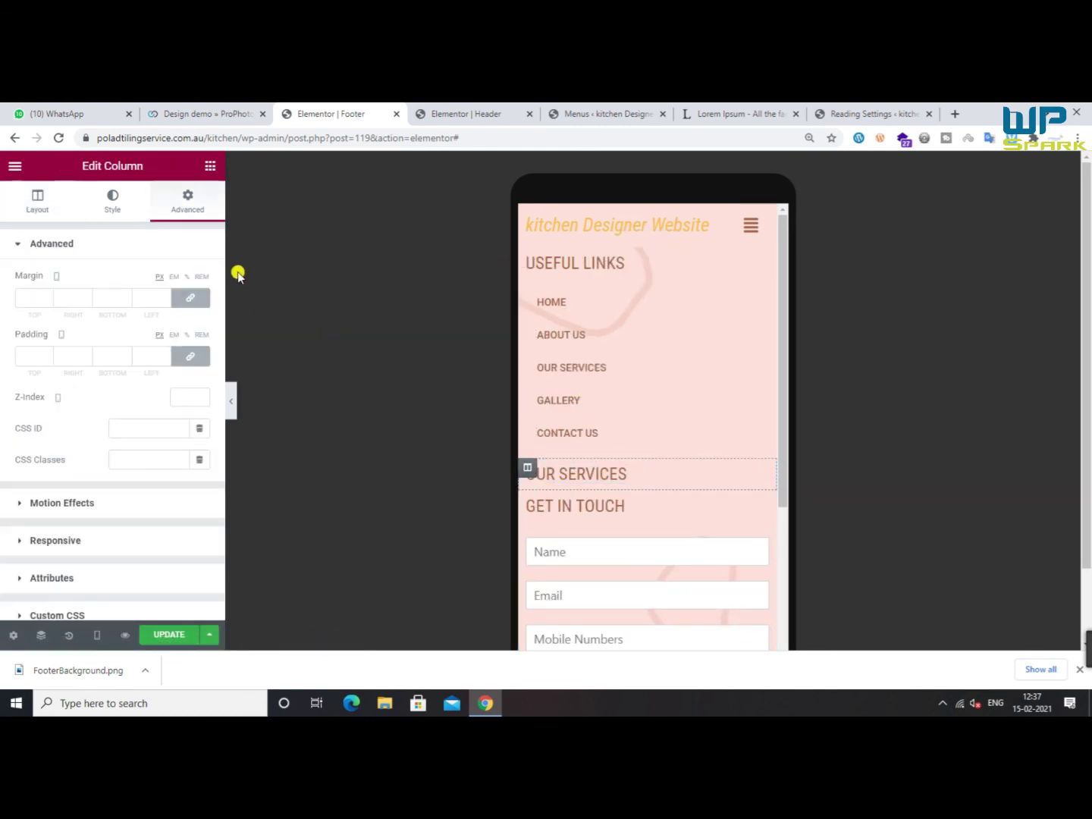
{"action": "left_click", "coordinate": [26, 199]}
{"action": "left_click", "coordinate": [182, 279]}
{"action": "type", "text": "4"}
{"action": "type", "text": "0"}
{"action": "key", "text": "BackSpace"}
{"action": "key", "text": "BackSpace"}
{"action": "type", "text": "50"}
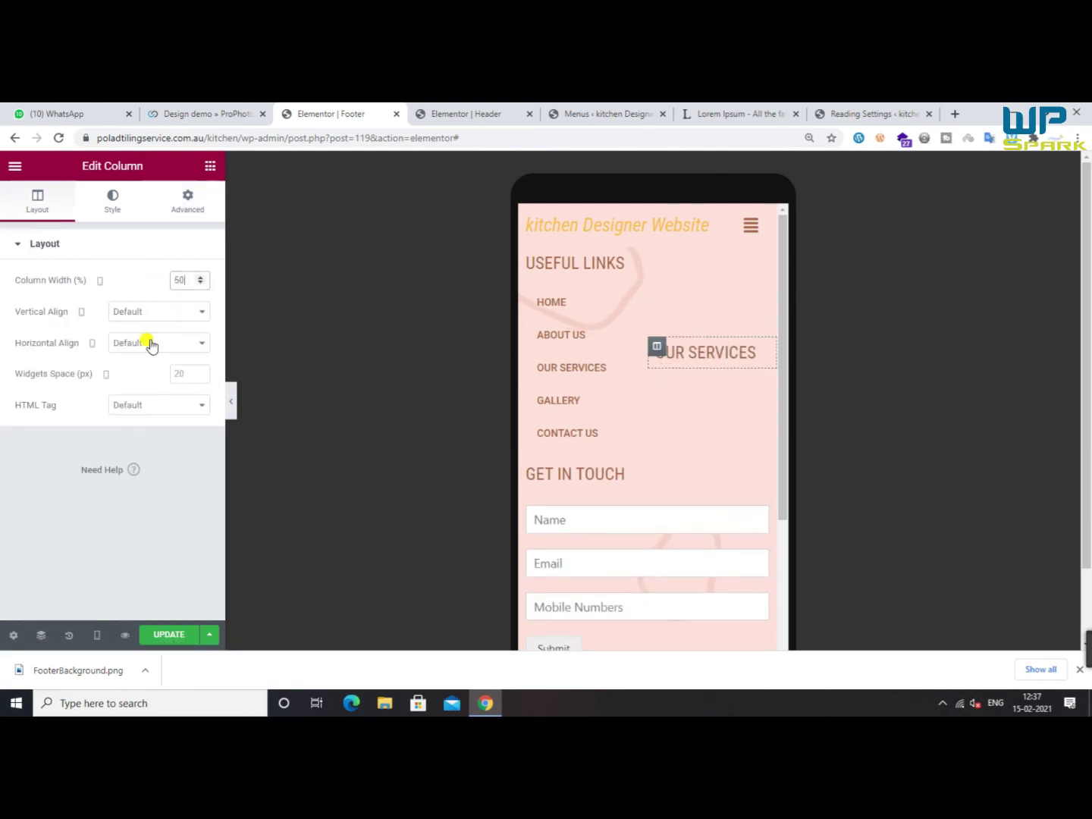
{"action": "left_click", "coordinate": [96, 635]}
{"action": "left_click", "coordinate": [84, 537]}
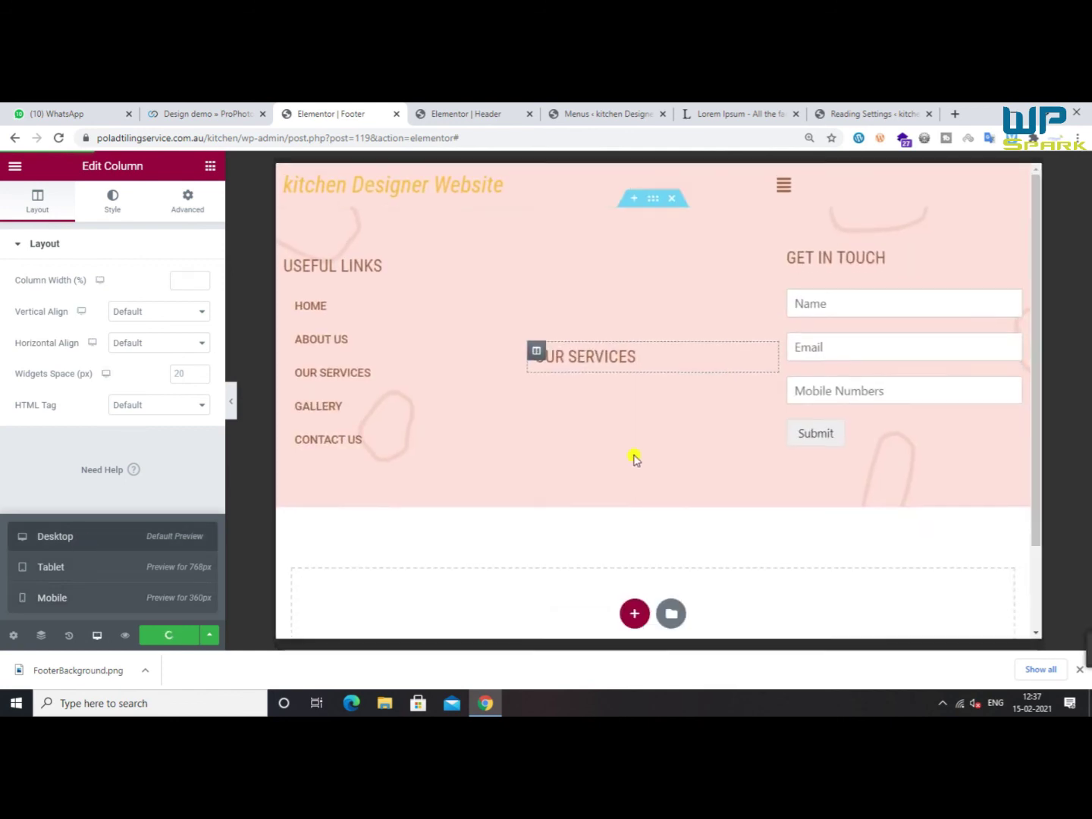
Copy the Useful Links navigation menu and paste it below the Our Services heading
{"action": "right_click", "coordinate": [324, 367]}
{"action": "left_click", "coordinate": [361, 419]}
{"action": "right_click", "coordinate": [559, 342]}
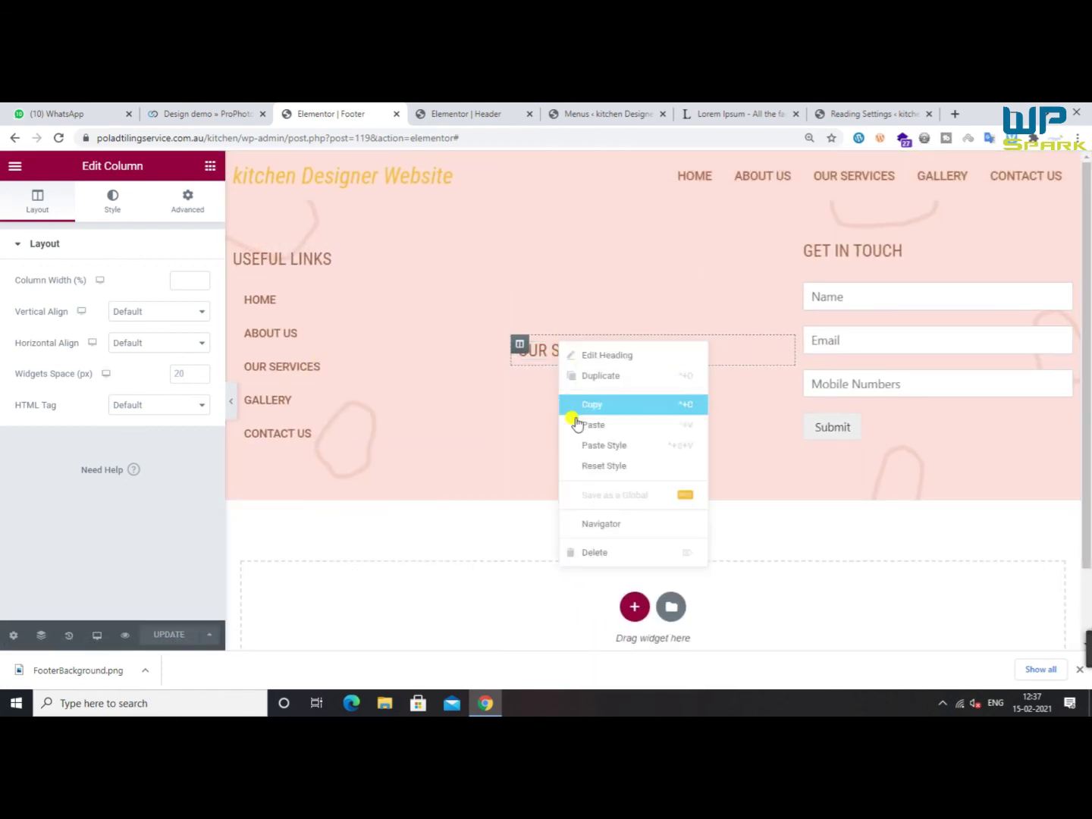
{"action": "left_click", "coordinate": [578, 427]}
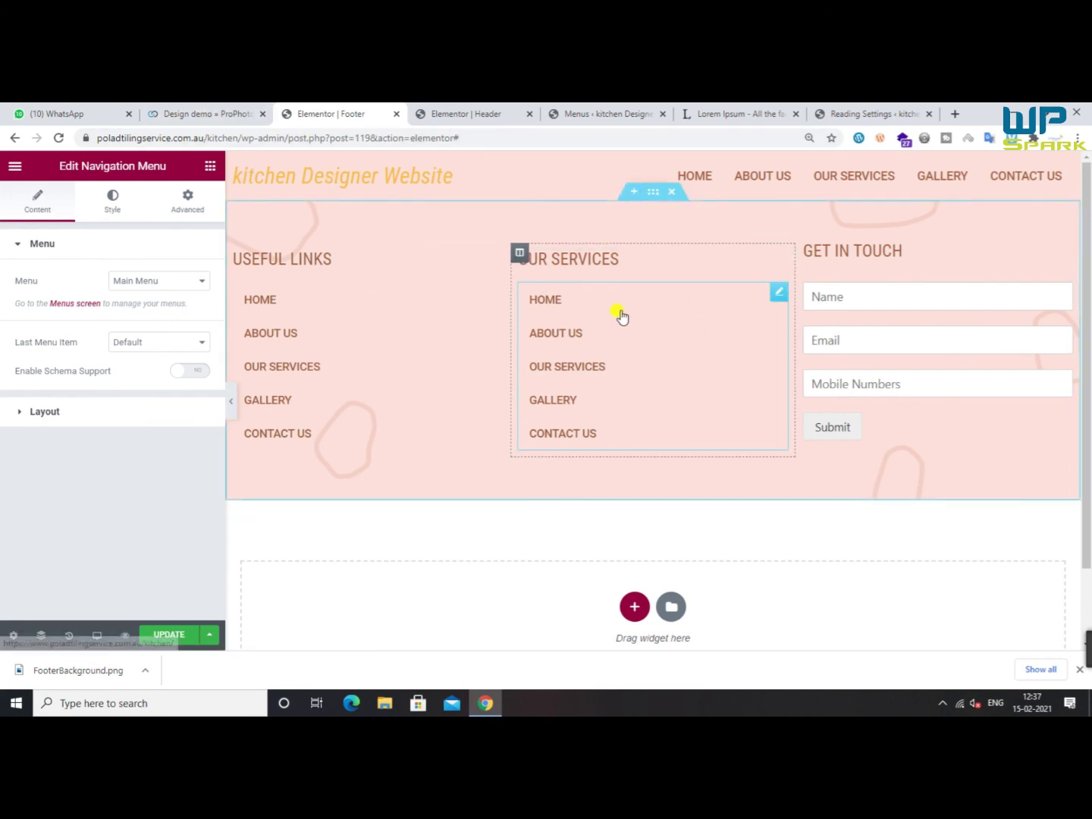
{"action": "scroll", "coordinate": [667, 540], "scroll_direction": "down", "scroll_amount": 1}
{"action": "scroll", "coordinate": [624, 505], "scroll_direction": "up", "scroll_amount": 1}
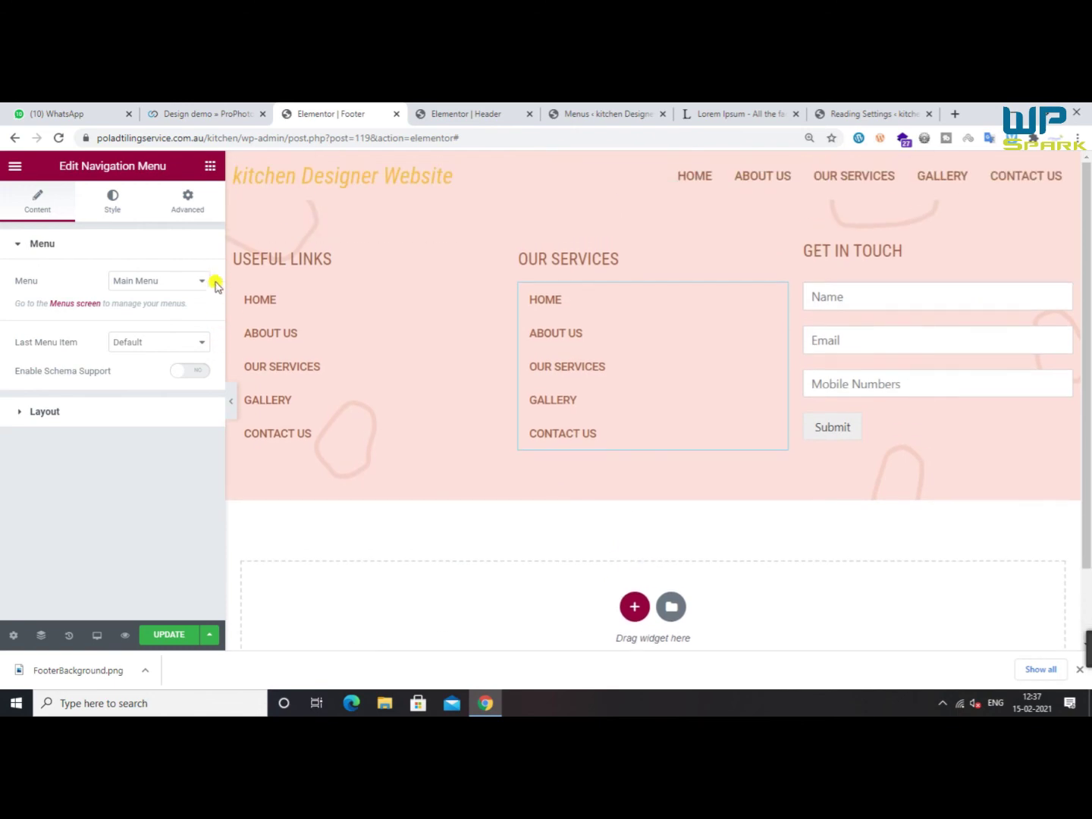
Duplicate the whole Useful Links column in the footer section
{"action": "left_click", "coordinate": [209, 167]}
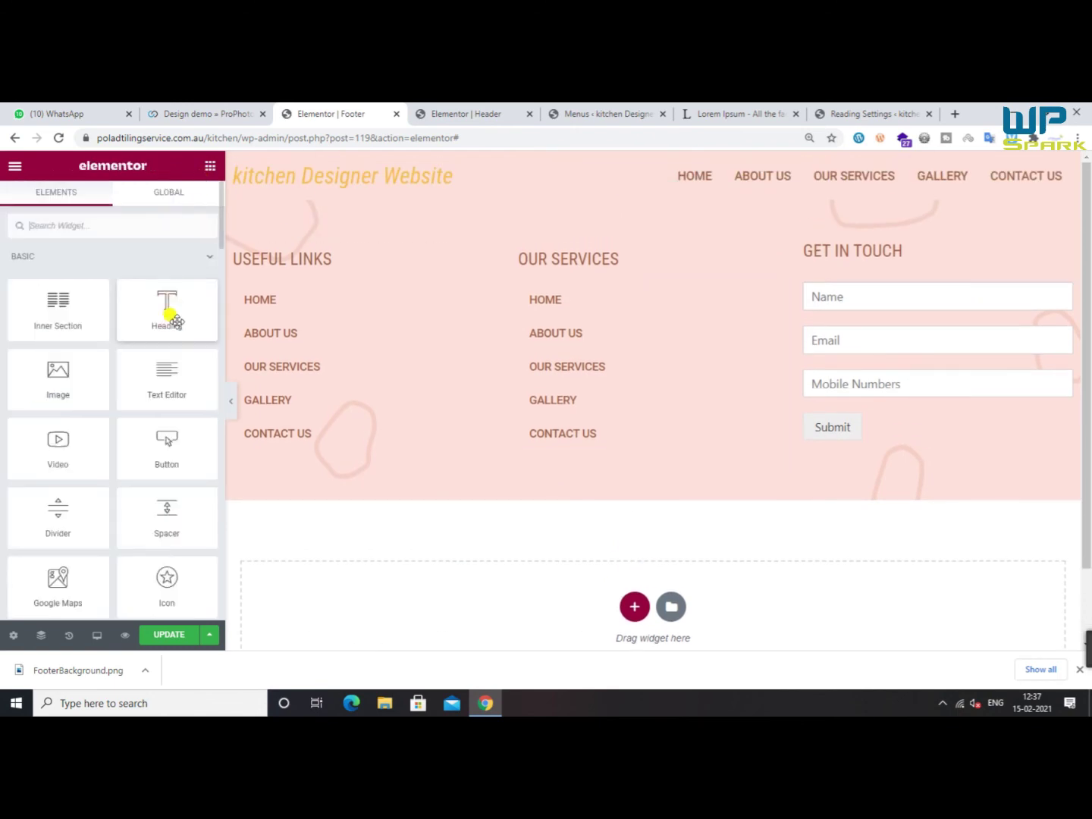
{"action": "right_click", "coordinate": [233, 251]}
{"action": "left_click", "coordinate": [259, 279]}
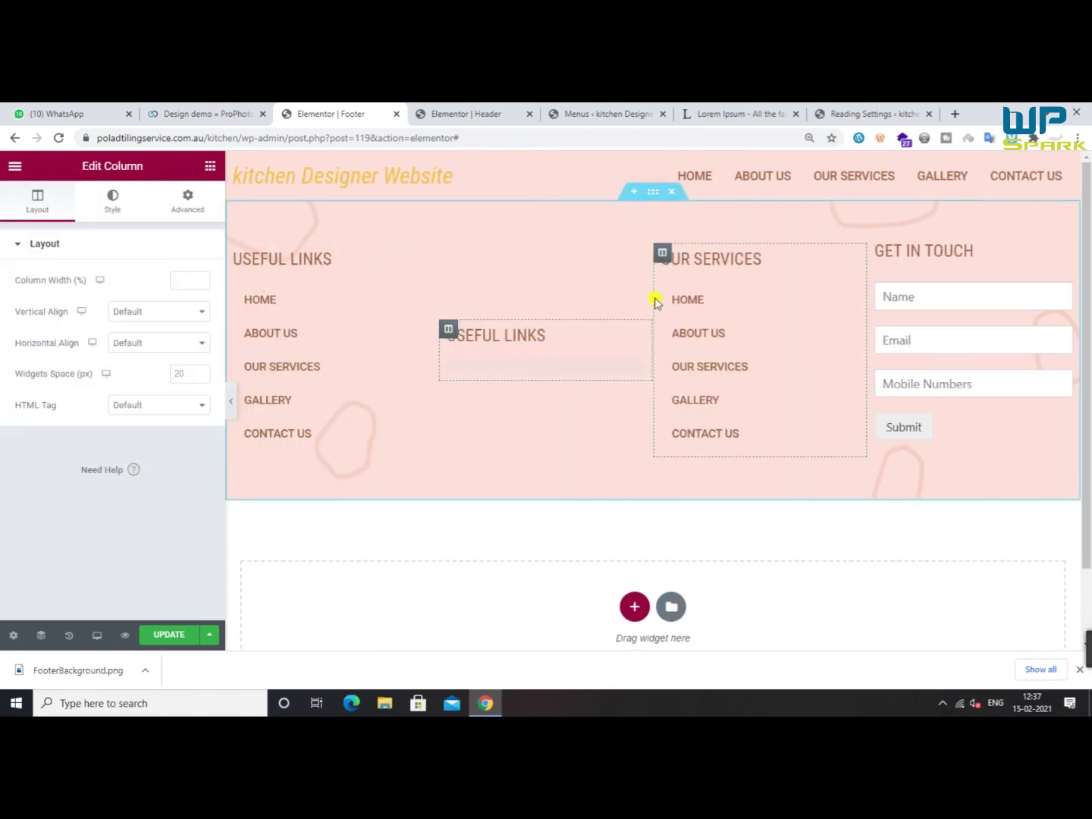
Retitle the first column's heading "Demo Site"
{"action": "right_click", "coordinate": [282, 253]}
{"action": "left_click", "coordinate": [282, 253]}
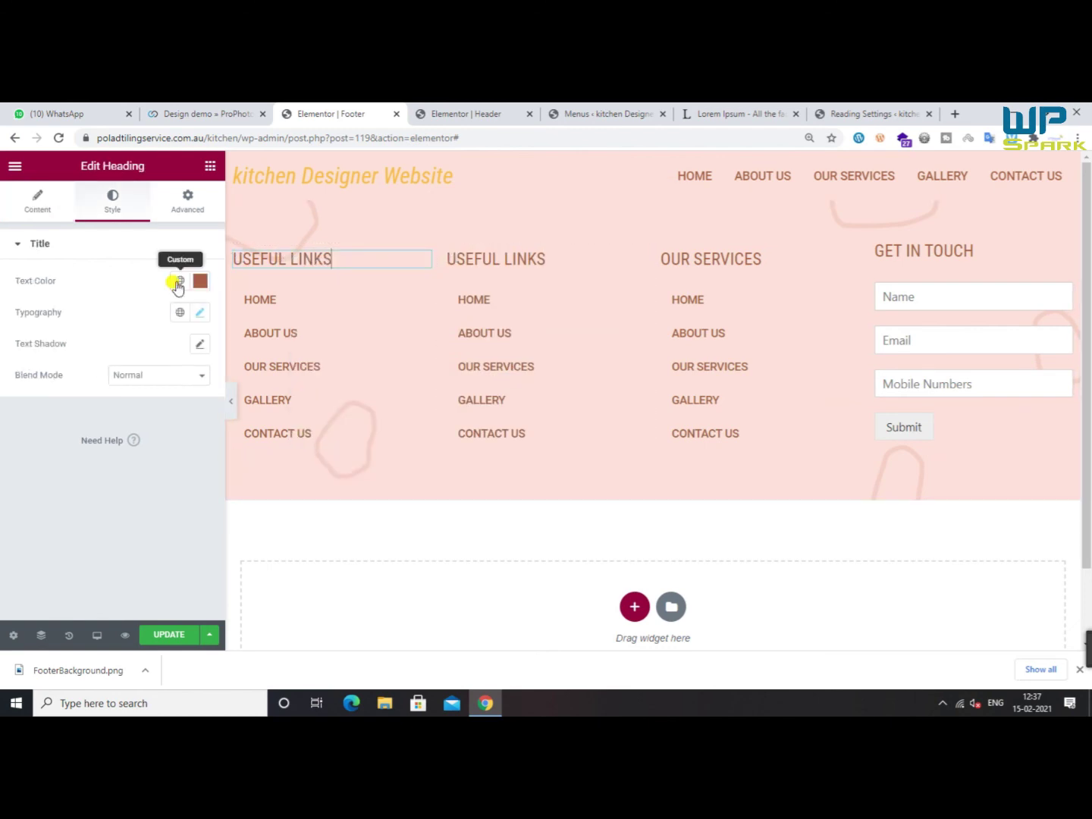
{"action": "left_click", "coordinate": [73, 218]}
{"action": "left_click_drag", "start_coordinate": [76, 298], "coordinate": [3, 324]}
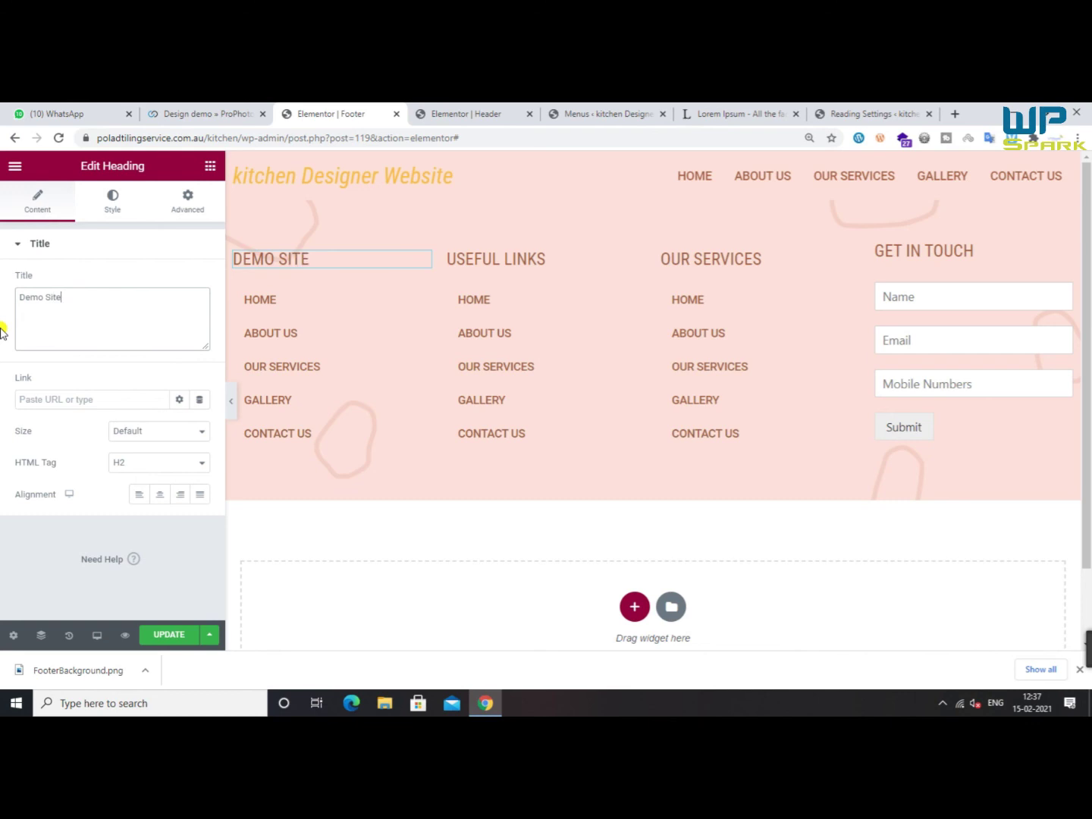
Replace the first column's navigation menu with a copy of the Header template's site title
{"action": "right_click", "coordinate": [368, 355]}
{"action": "left_click", "coordinate": [410, 563]}
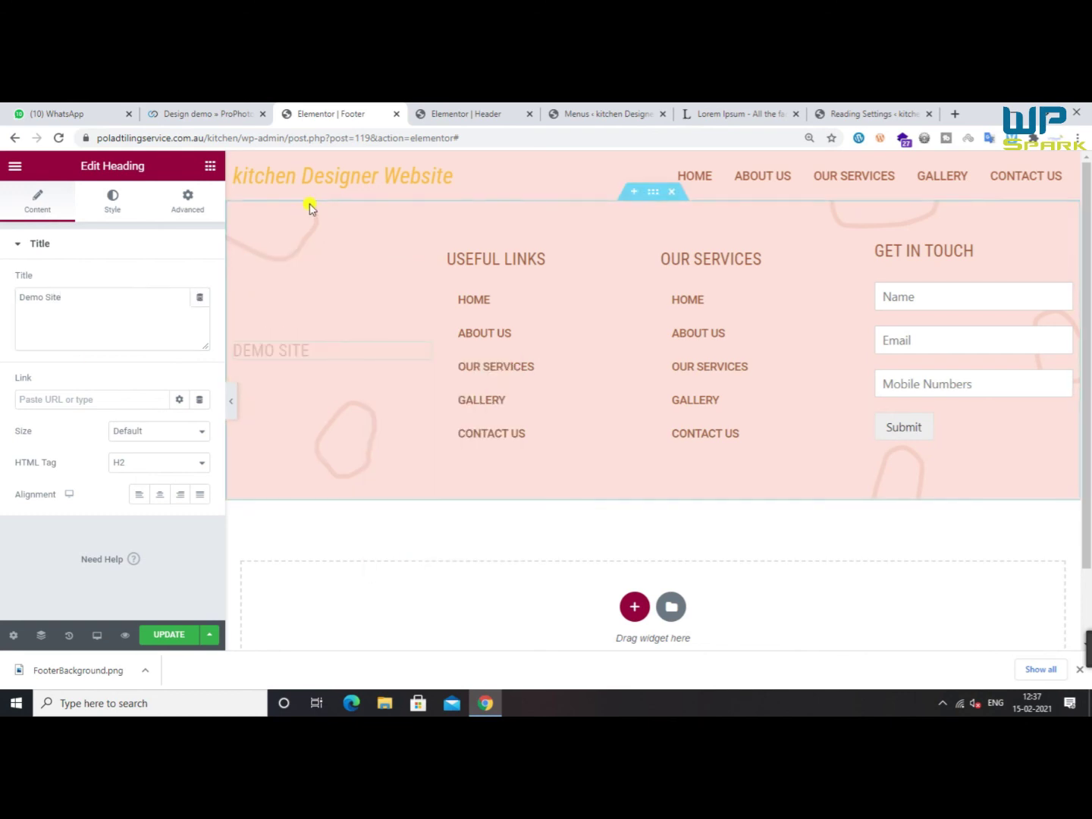
{"action": "left_click", "coordinate": [466, 114]}
{"action": "right_click", "coordinate": [353, 179]}
{"action": "left_click", "coordinate": [374, 240]}
{"action": "left_click", "coordinate": [323, 114]}
{"action": "right_click", "coordinate": [305, 348]}
{"action": "left_click", "coordinate": [319, 423]}
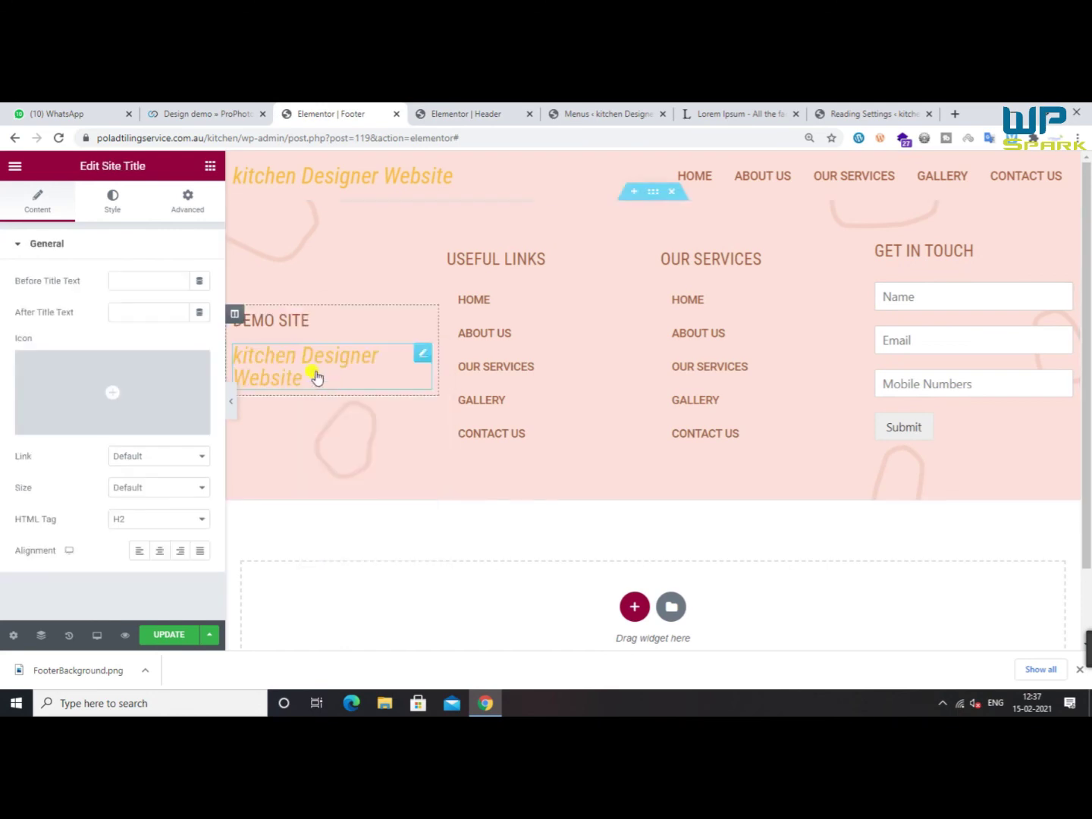
Delete the Demo Site heading and widen the first column so the site title fits on one line
{"action": "right_click", "coordinate": [300, 322]}
{"action": "left_click", "coordinate": [339, 537]}
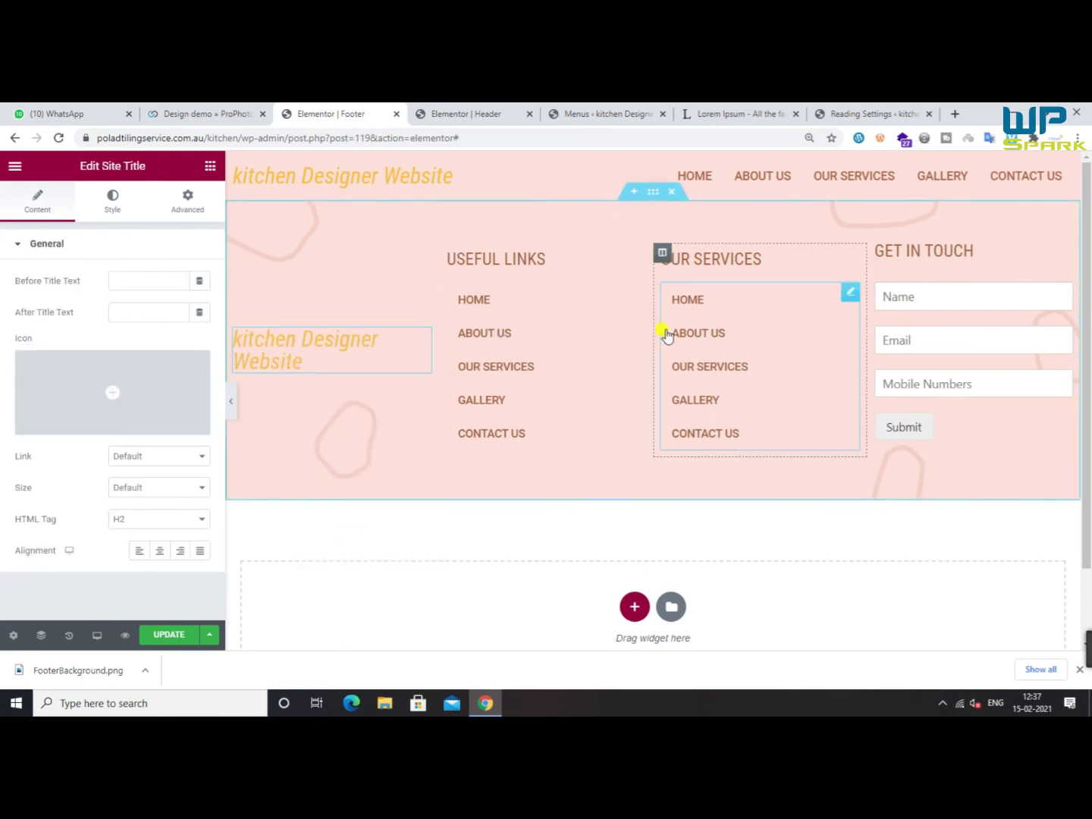
{"action": "left_click_drag", "start_coordinate": [656, 334], "coordinate": [688, 336]}
{"action": "left_click_drag", "start_coordinate": [442, 339], "coordinate": [496, 339]}
Add a Text Editor widget below the site title in the footer's first column
{"action": "left_click", "coordinate": [198, 165]}
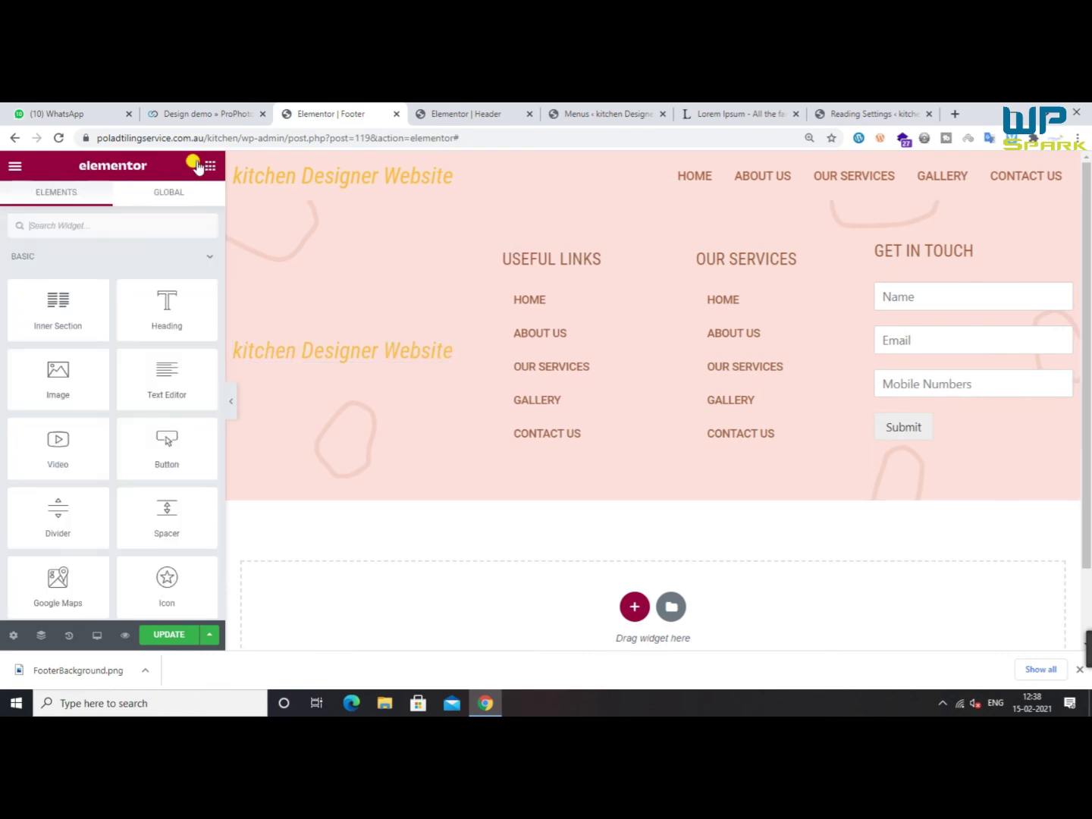
{"action": "mouse_move", "coordinate": [41, 321]}
{"action": "left_mouse_down"}
{"action": "mouse_move", "coordinate": [285, 368]}
{"action": "mouse_move", "coordinate": [9, 298]}
{"action": "mouse_move", "coordinate": [30, 303]}
{"action": "left_mouse_up"}
{"action": "left_click_drag", "start_coordinate": [141, 356], "coordinate": [304, 355]}
Double the description by pasting a copy of the lorem ipsum paragraph after itself, and update the footer
{"action": "left_click", "coordinate": [109, 455]}
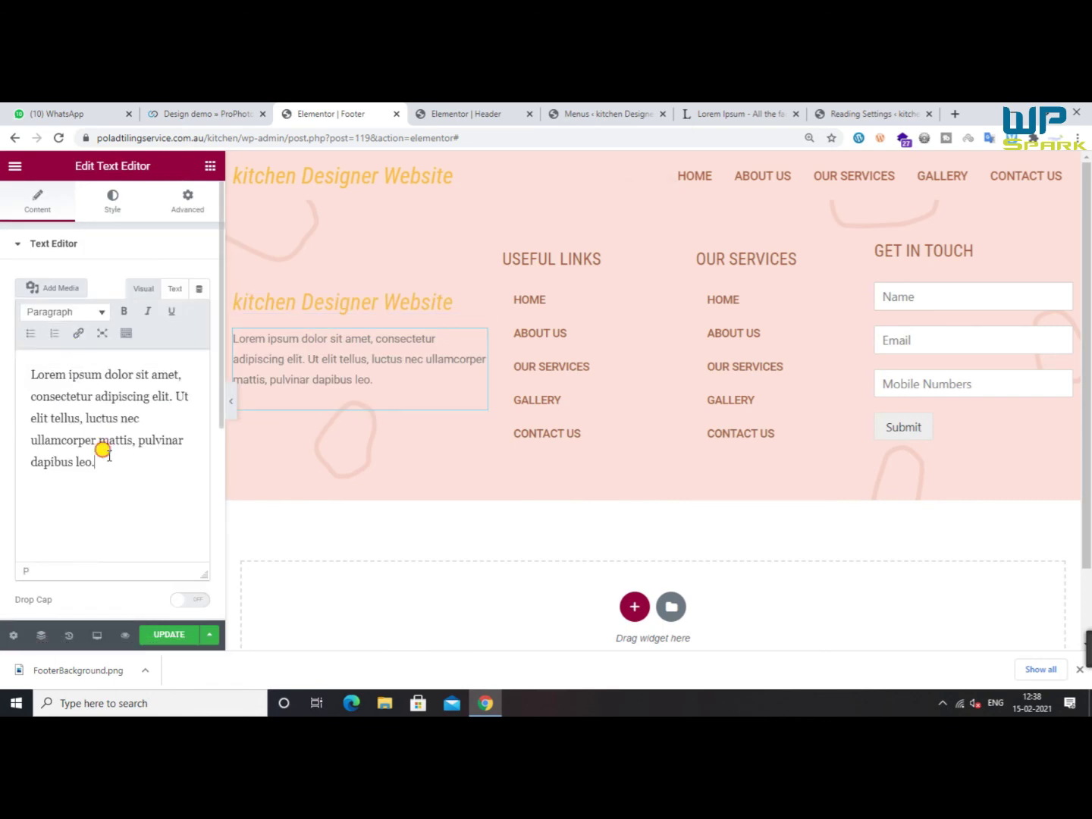
{"action": "left_click_drag", "start_coordinate": [108, 460], "coordinate": [4, 345]}
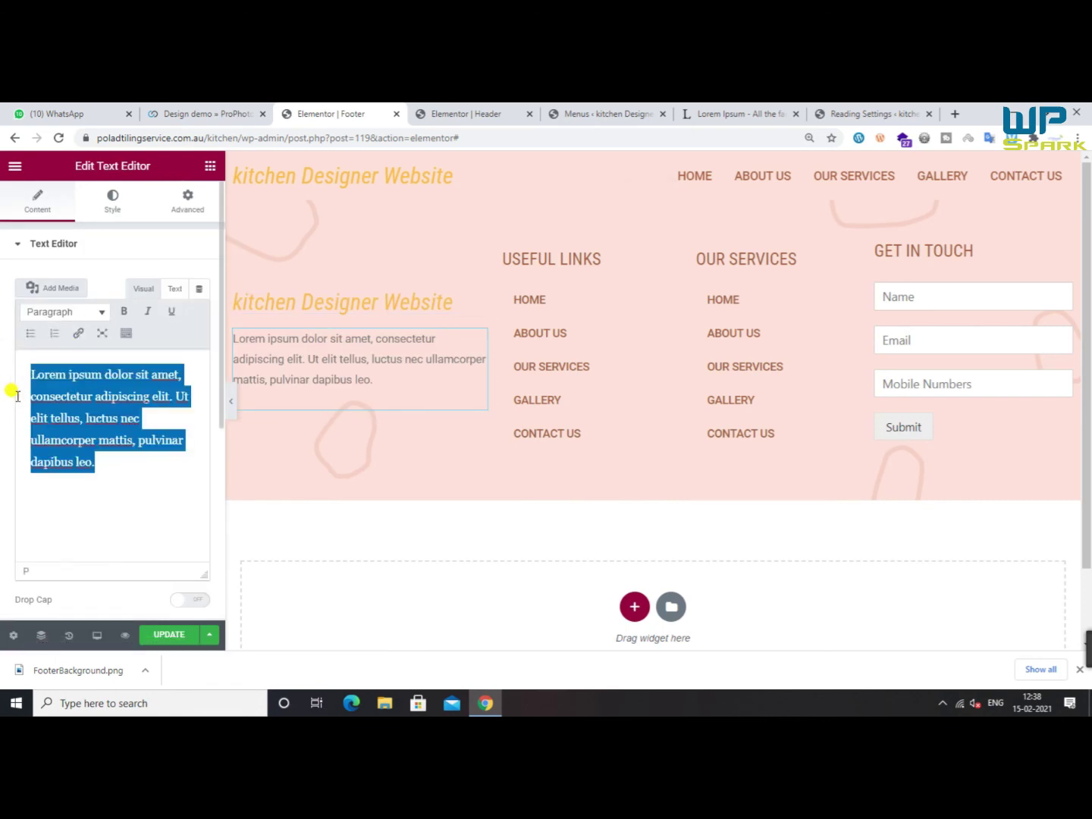
{"action": "key", "text": "ctrl+c"}
{"action": "left_click", "coordinate": [108, 462]}
{"action": "key", "text": "ctrl+v"}
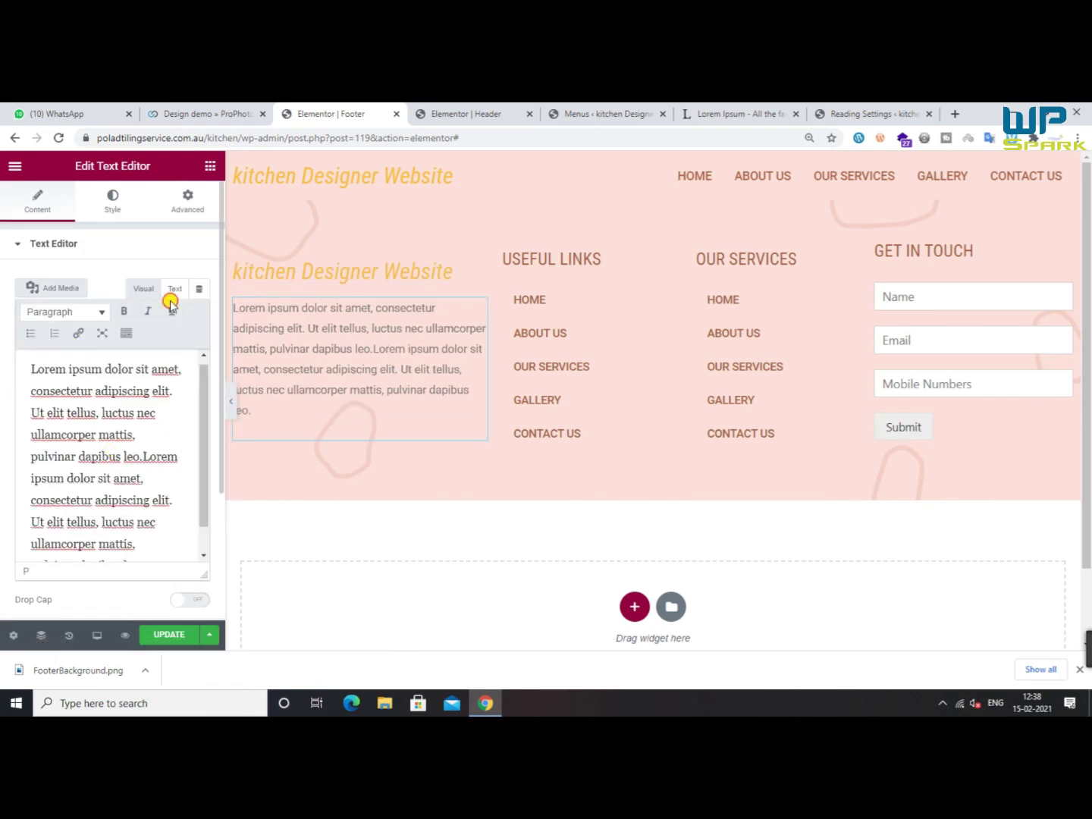
{"action": "key", "text": "ctrl+a"}
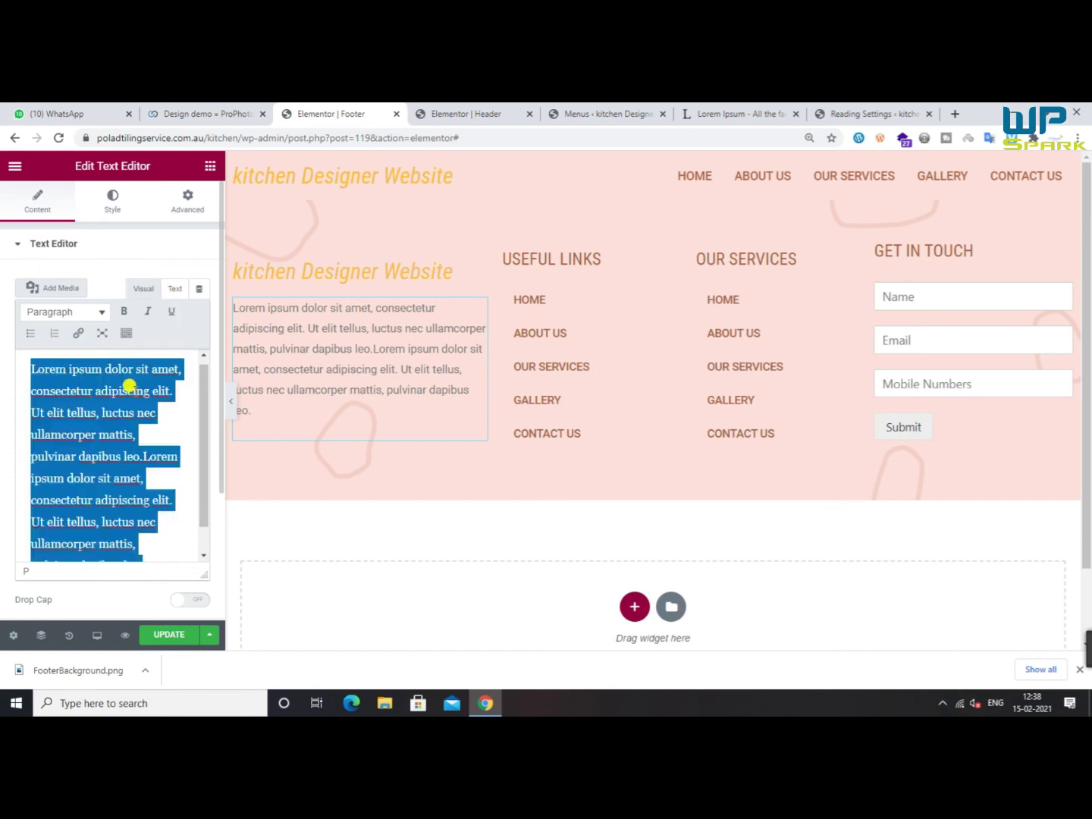
{"action": "left_click", "coordinate": [174, 289]}
{"action": "left_click", "coordinate": [112, 443]}
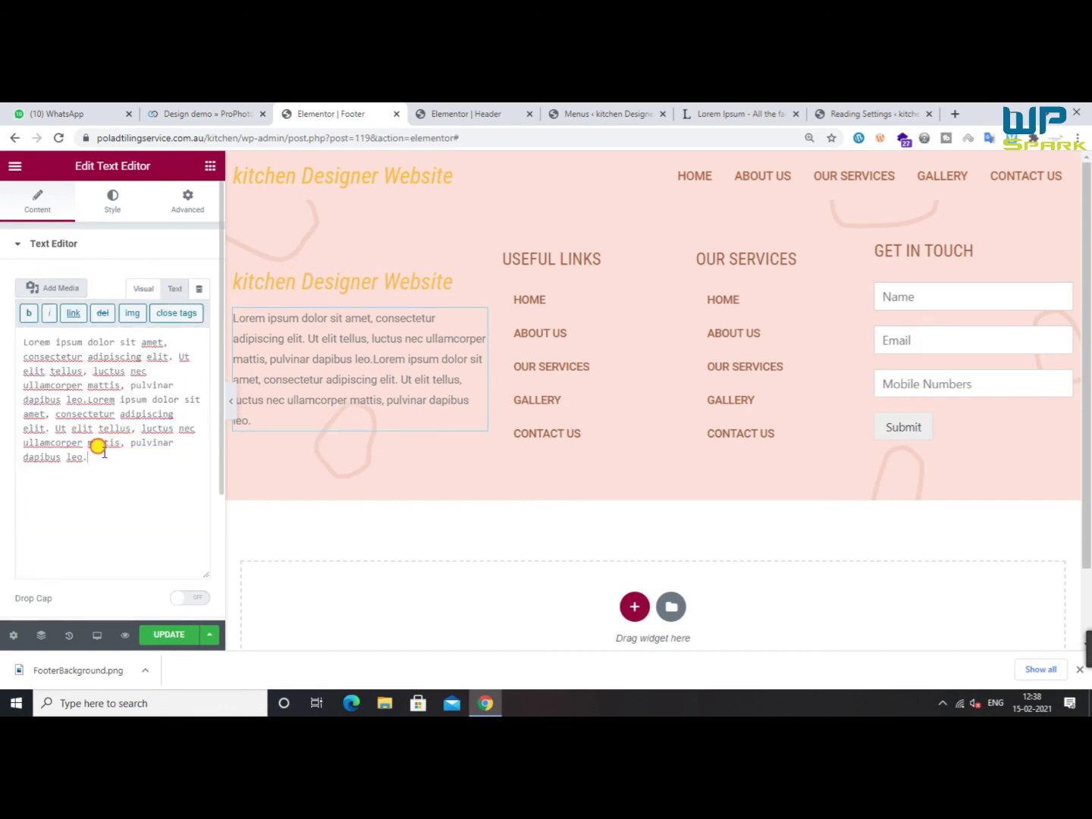
{"action": "left_click", "coordinate": [169, 634]}
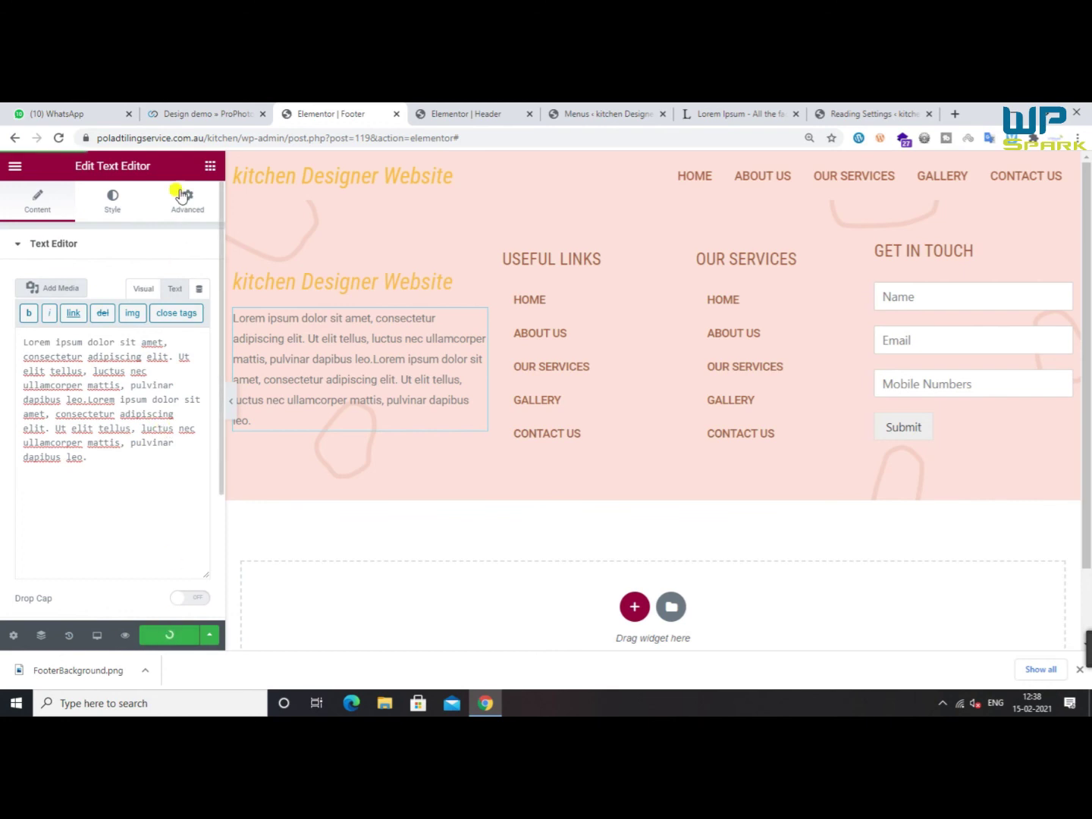
Add a Social Icons widget below the description in the first column and left-align it
{"action": "left_click", "coordinate": [205, 169]}
{"action": "type", "text": "soci"}
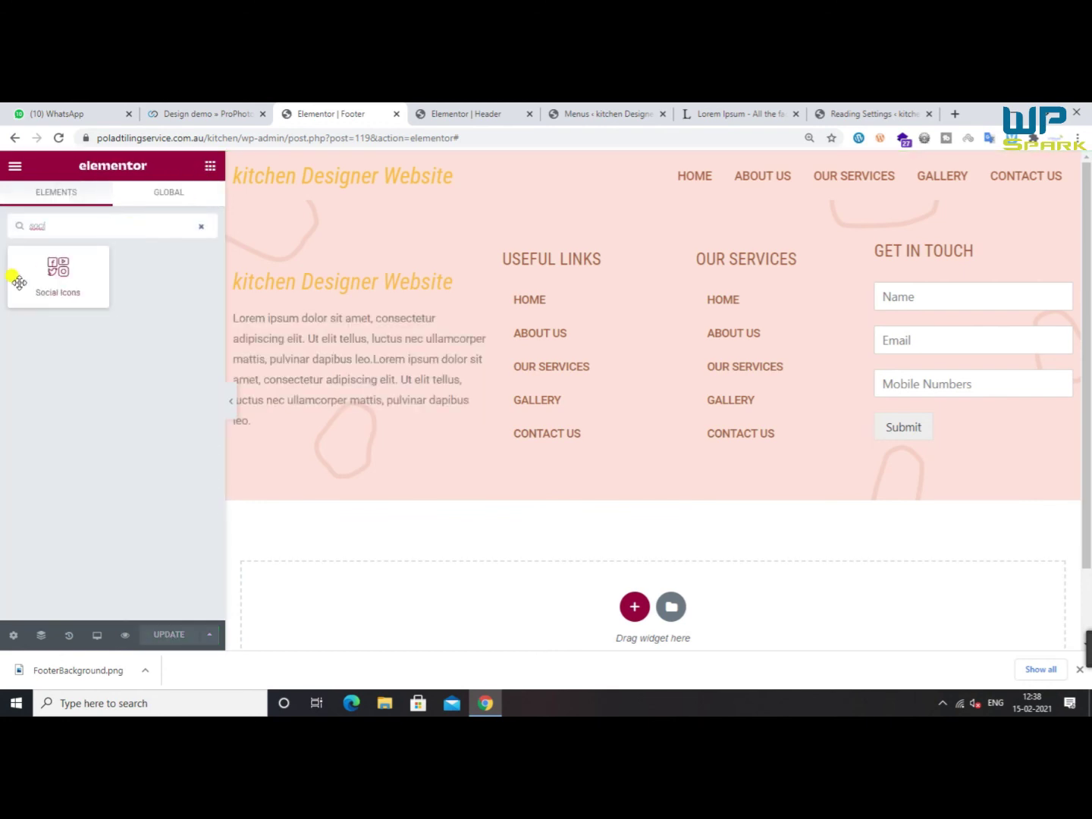
{"action": "left_click_drag", "start_coordinate": [19, 282], "coordinate": [253, 439]}
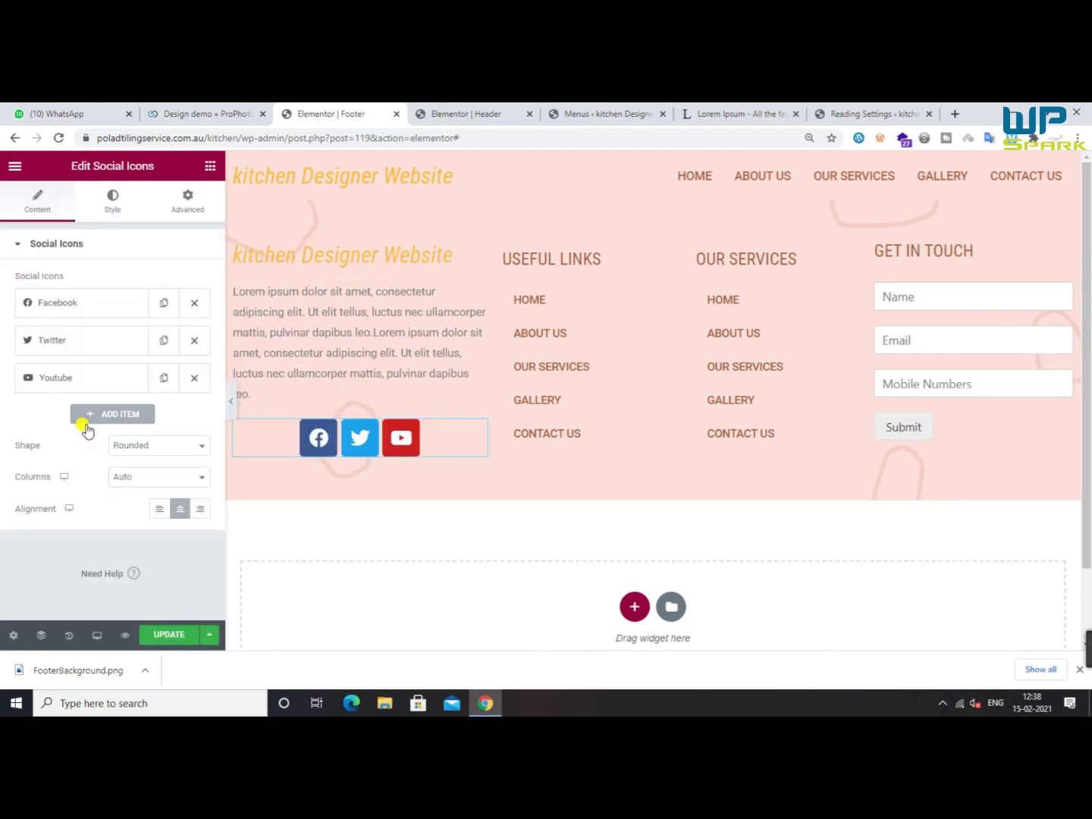
{"action": "left_click", "coordinate": [165, 508]}
Switch the social icons to custom coloring with a fully transparent white primary color
{"action": "left_click", "coordinate": [107, 217]}
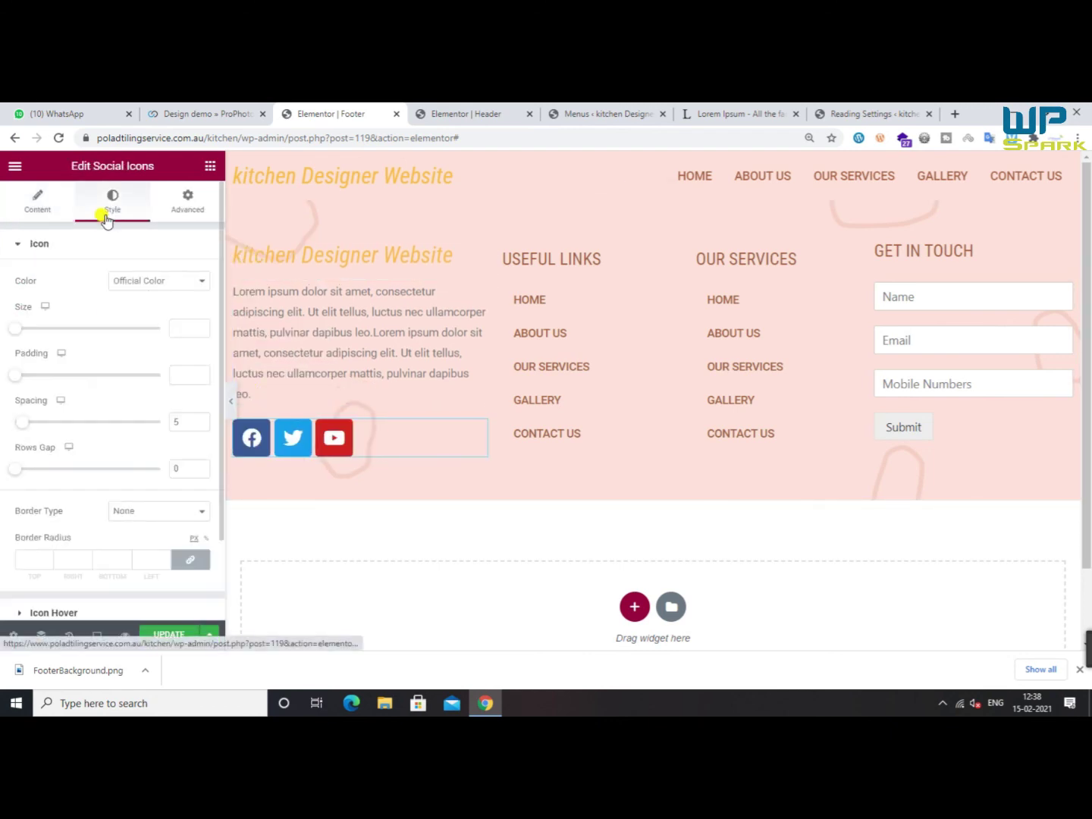
{"action": "left_click", "coordinate": [155, 291]}
{"action": "left_click", "coordinate": [141, 308]}
{"action": "left_click", "coordinate": [196, 314]}
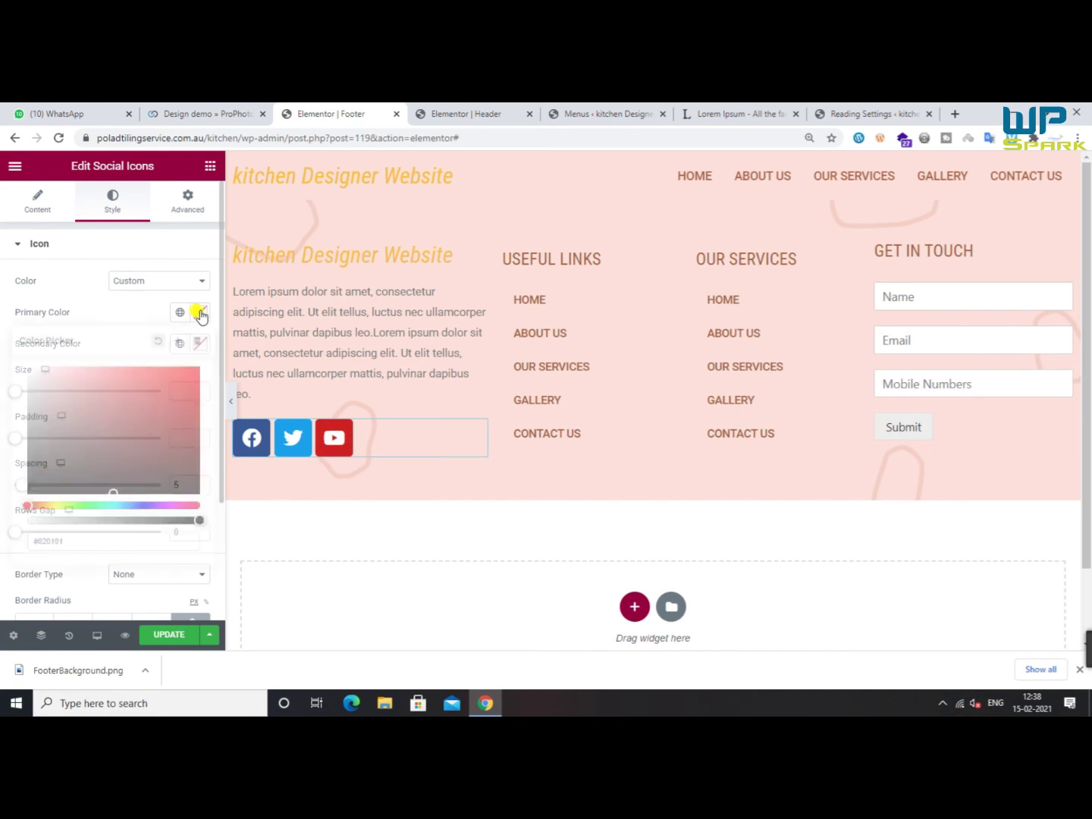
{"action": "left_click_drag", "start_coordinate": [54, 385], "coordinate": [4, 354]}
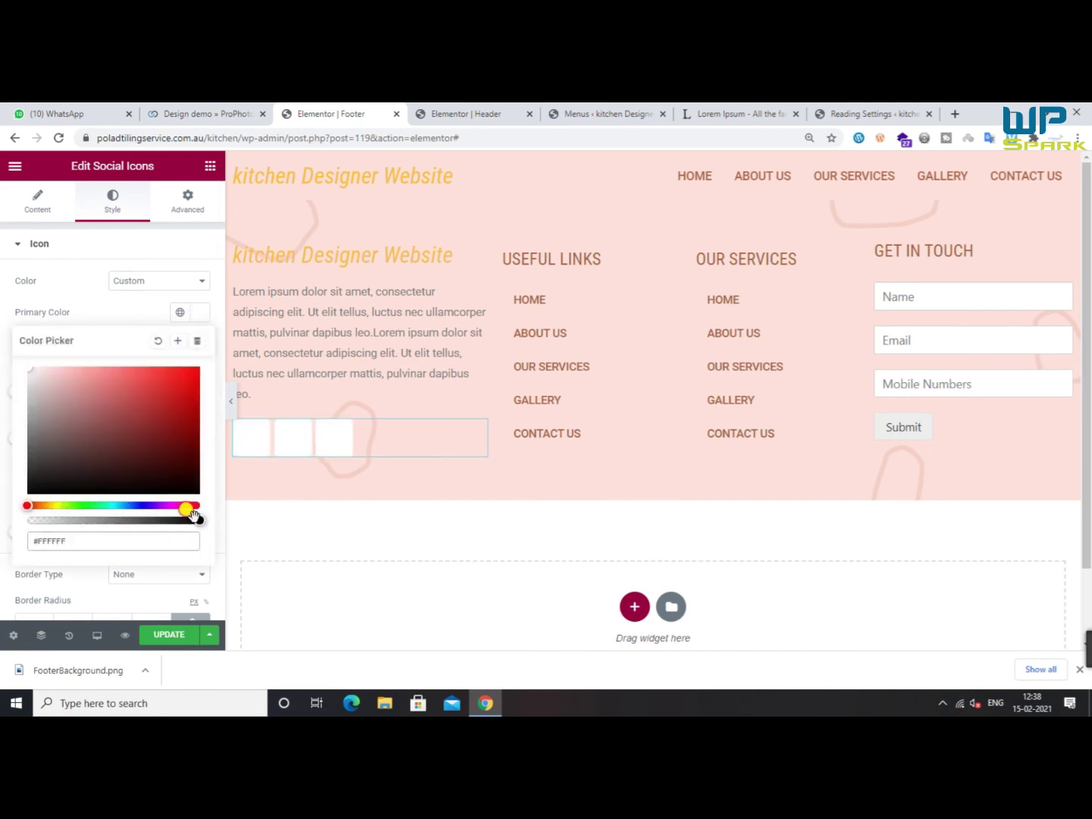
{"action": "left_click_drag", "start_coordinate": [197, 520], "coordinate": [2, 529]}
{"action": "left_click", "coordinate": [157, 318]}
Match the social icons' secondary color to the navigation menu's text color #A35D40 and update the footer
{"action": "left_click", "coordinate": [201, 346]}
{"action": "mouse_move", "coordinate": [91, 427]}
{"action": "left_mouse_down"}
{"action": "mouse_move", "coordinate": [61, 422]}
{"action": "mouse_move", "coordinate": [23, 531]}
{"action": "left_mouse_up"}
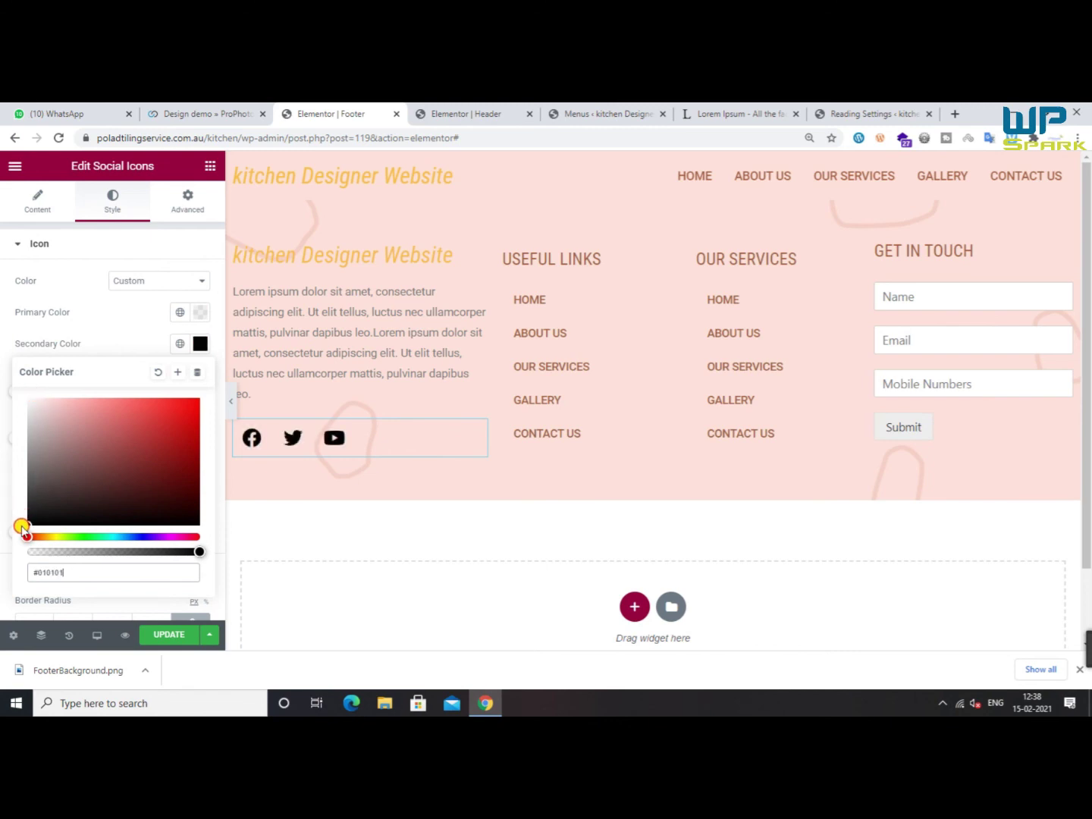
{"action": "left_click", "coordinate": [539, 337]}
{"action": "left_click", "coordinate": [136, 212]}
{"action": "left_click", "coordinate": [200, 495]}
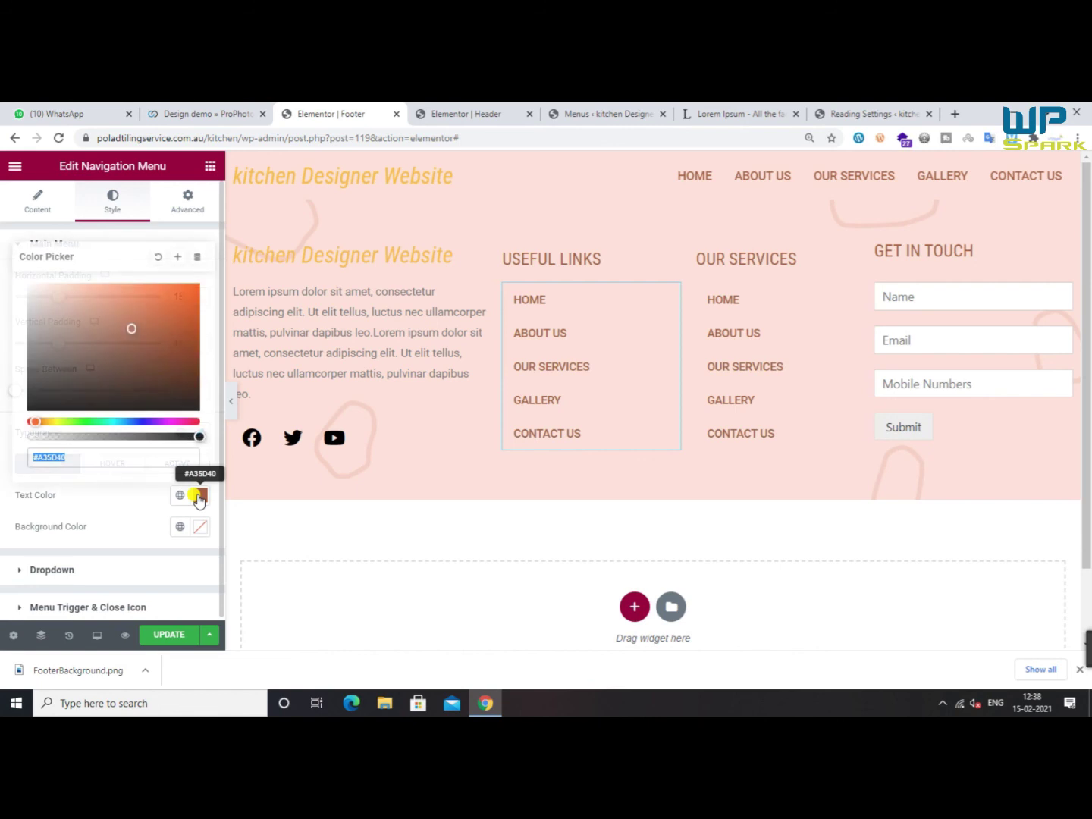
{"action": "left_click", "coordinate": [317, 438]}
{"action": "left_click", "coordinate": [112, 202]}
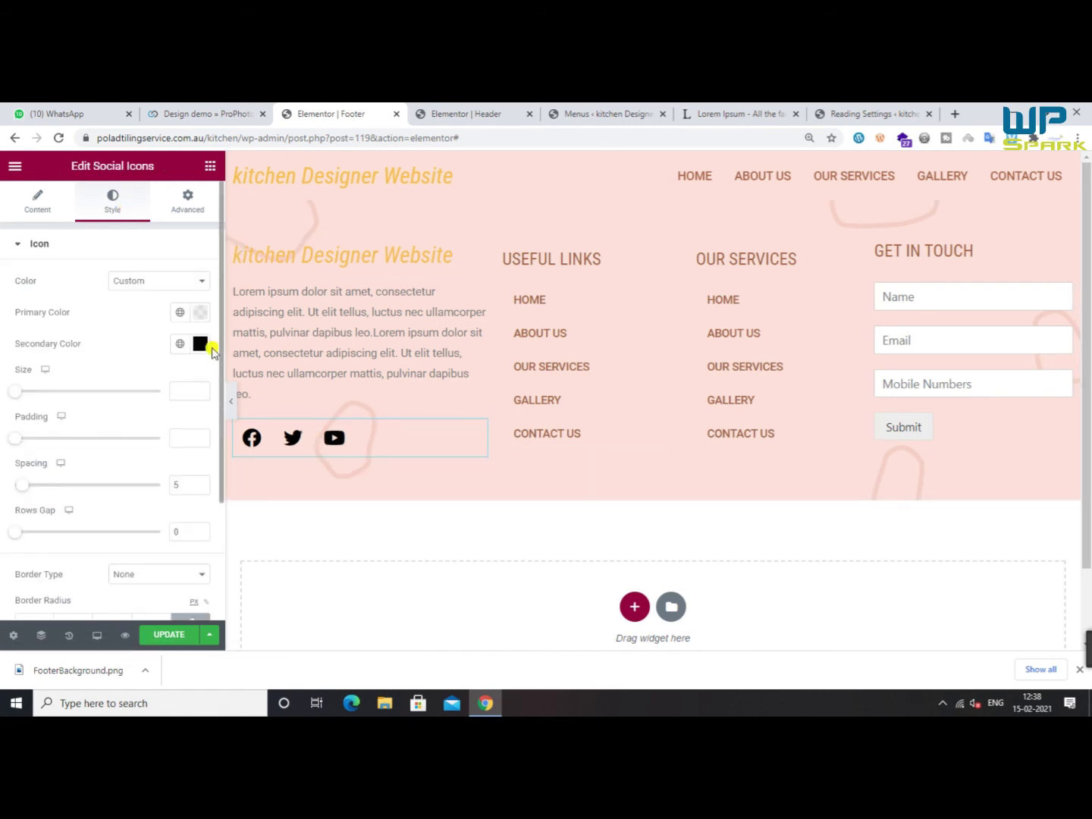
{"action": "left_click", "coordinate": [200, 343]}
{"action": "left_click", "coordinate": [1, 391]}
{"action": "left_click", "coordinate": [171, 634]}
Examine the icon, link and color options of the Facebook item in the Social Icons widget
{"action": "left_click", "coordinate": [27, 217]}
{"action": "left_click", "coordinate": [66, 302]}
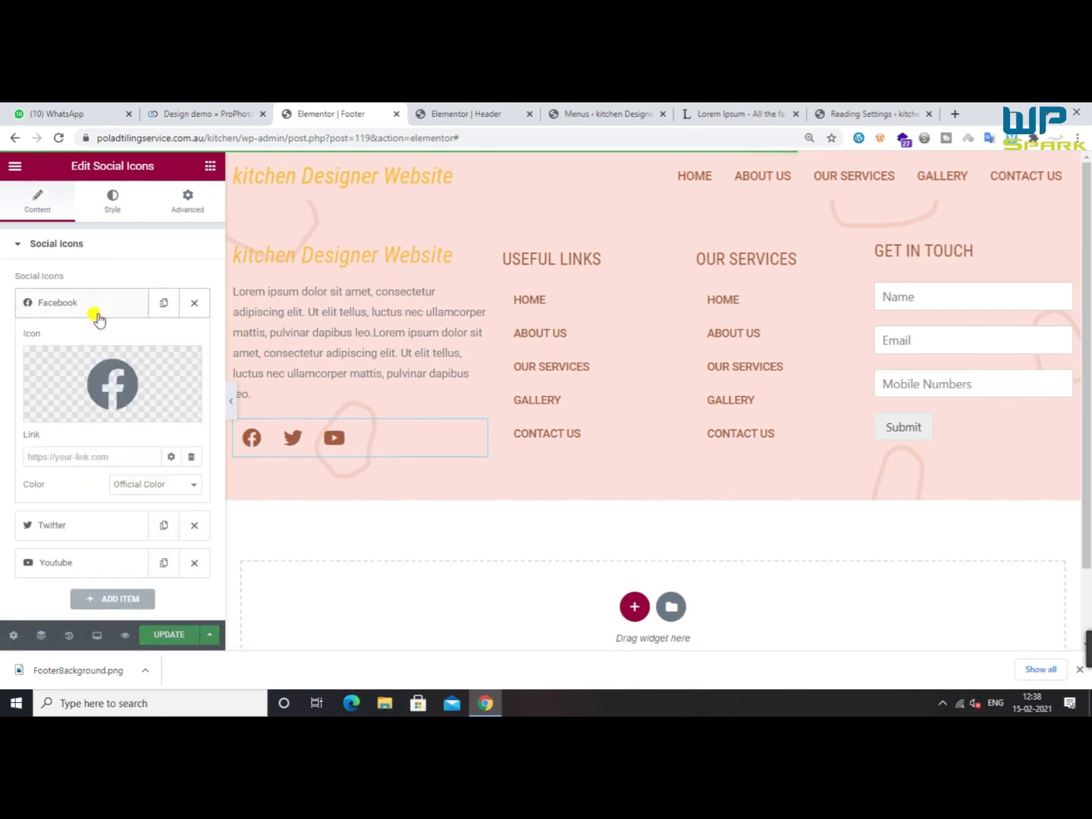
{"action": "left_click", "coordinate": [85, 303]}
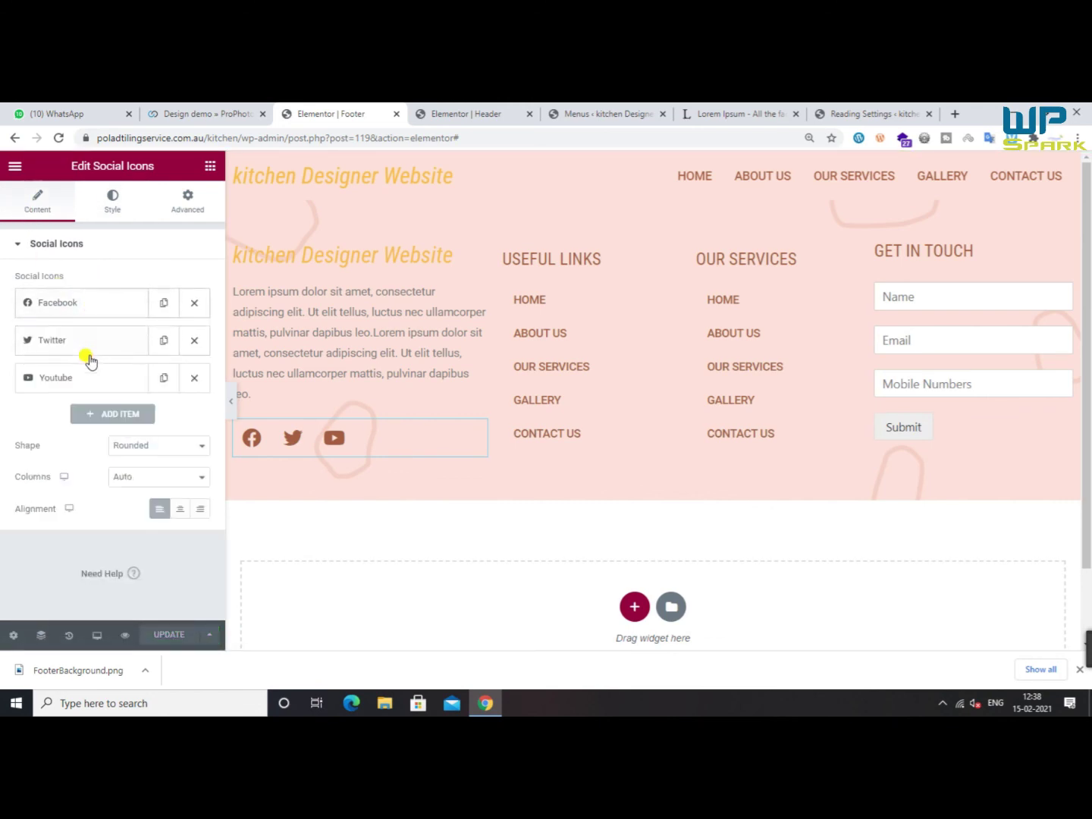
{"action": "left_click", "coordinate": [80, 304]}
{"action": "left_click", "coordinate": [77, 306]}
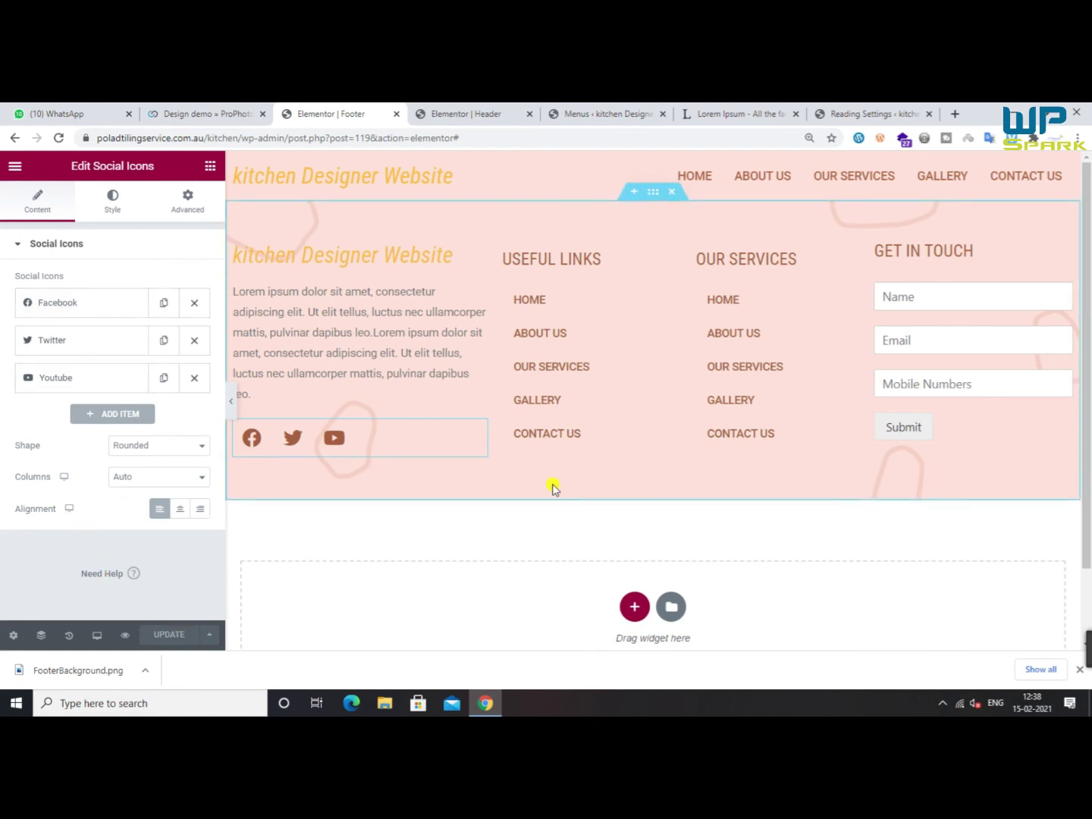
Add a new single-column section below the four-column footer section
{"action": "left_click", "coordinate": [631, 609]}
{"action": "left_click", "coordinate": [461, 641]}
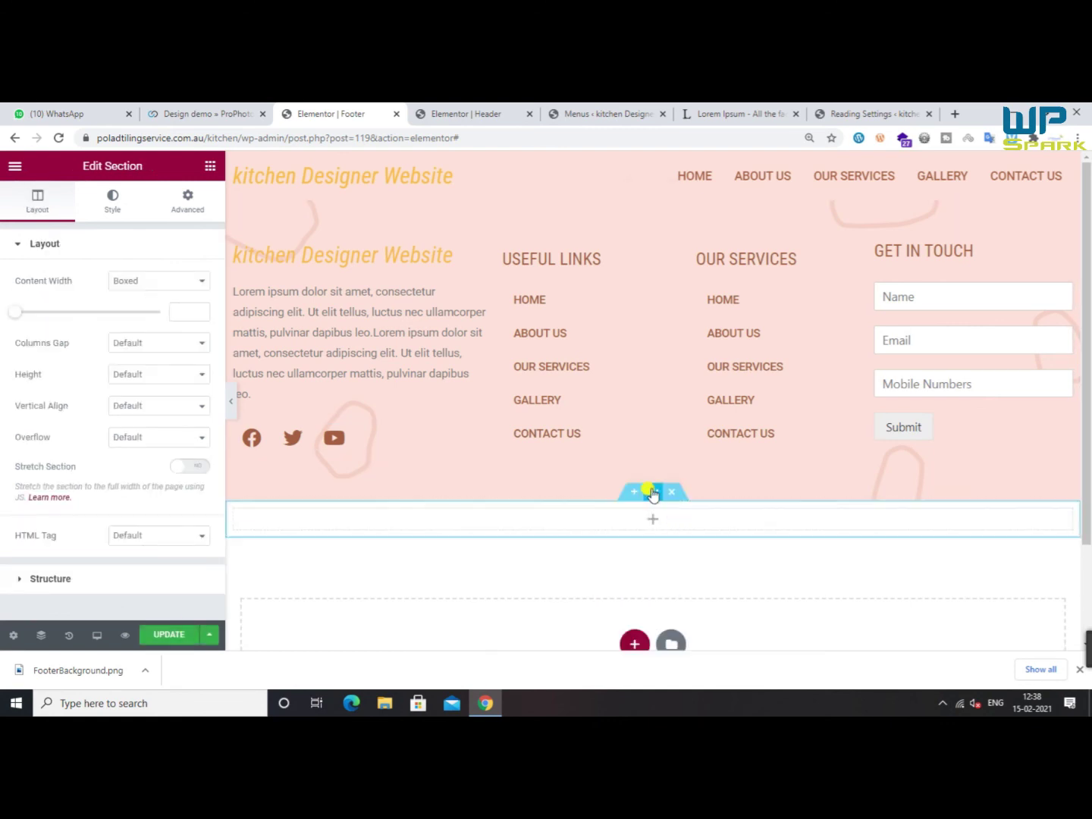
Sample the green #66826a of the Featured In band on the Positano demo page using the browser inspector's color picker
{"action": "left_click", "coordinate": [203, 113]}
{"action": "scroll", "coordinate": [422, 425], "scroll_direction": "up", "scroll_amount": 5}
{"action": "right_click", "coordinate": [1, 367]}
{"action": "left_click", "coordinate": [401, 477]}
{"action": "right_click", "coordinate": [401, 477]}
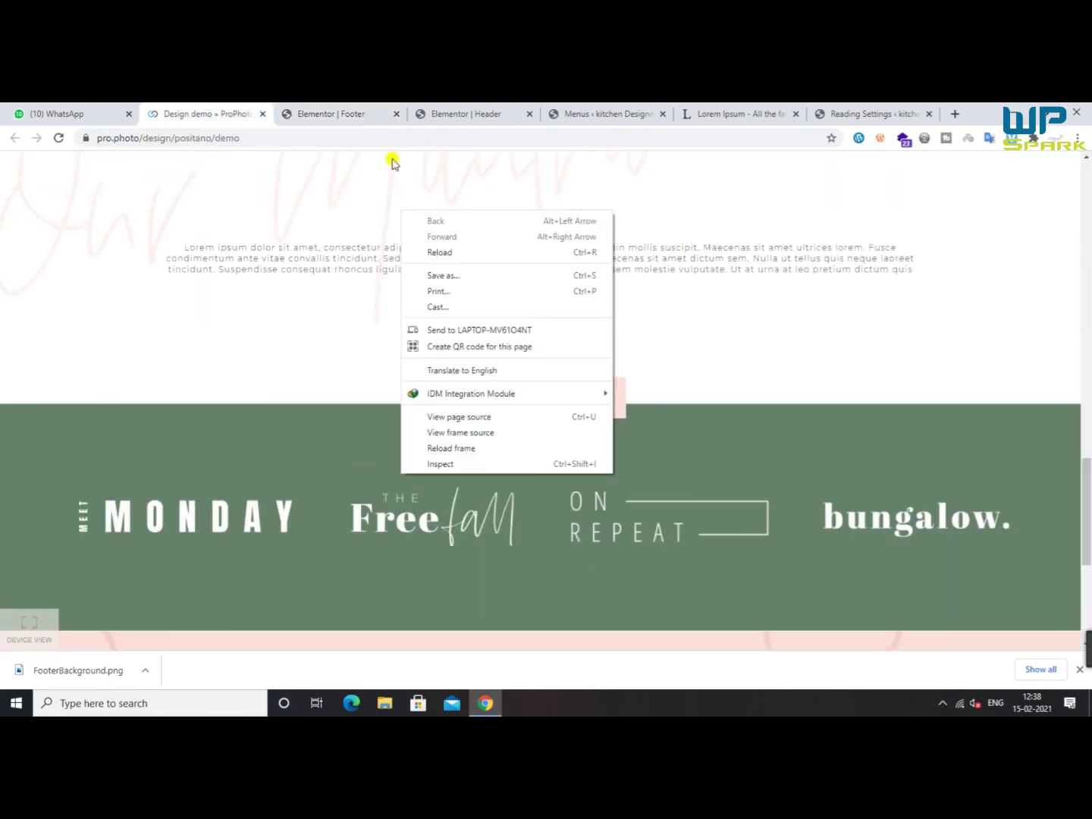
{"action": "left_click", "coordinate": [470, 465]}
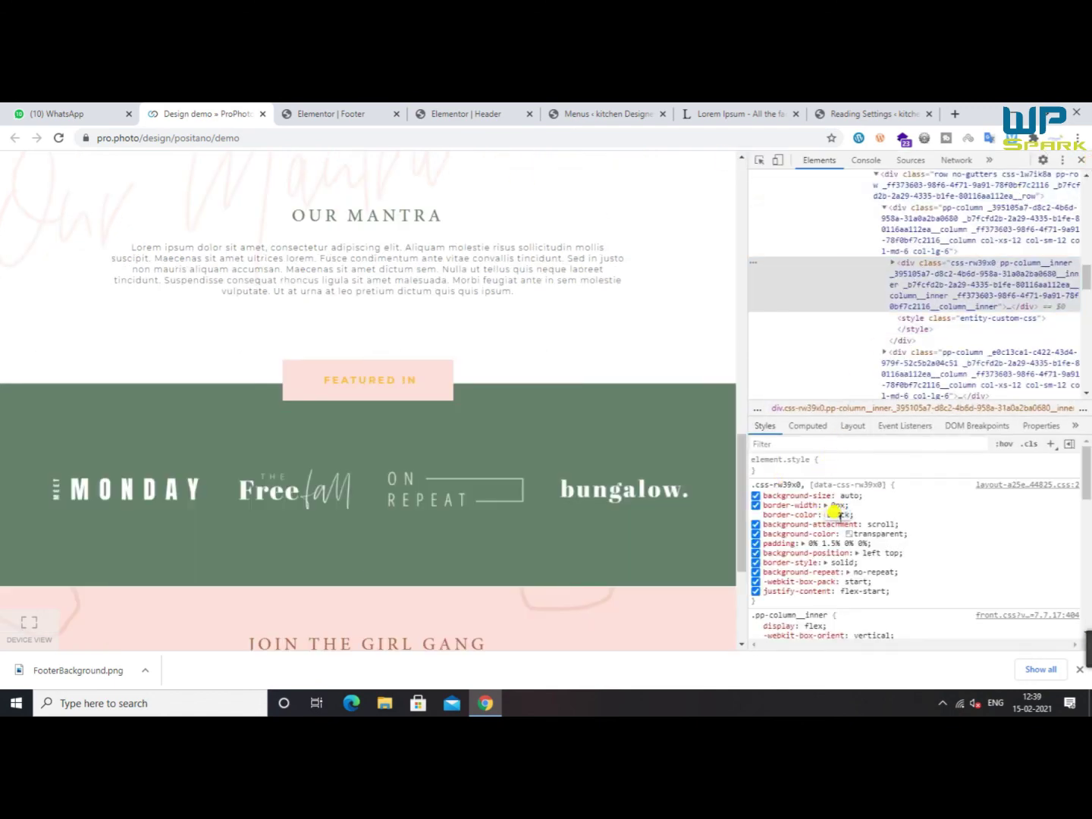
{"action": "left_click", "coordinate": [833, 515]}
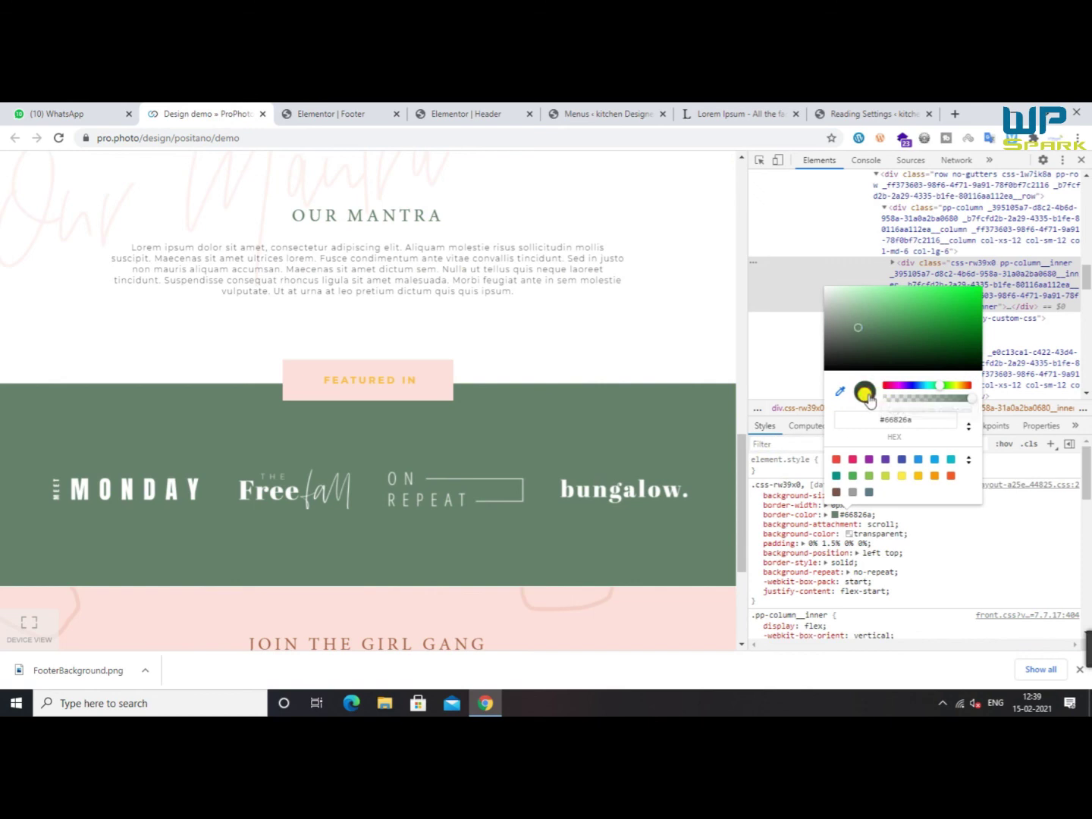
{"action": "left_click", "coordinate": [869, 398]}
Give the new bottom footer section a classic background color of #66826a and update the template
{"action": "left_click", "coordinate": [385, 110]}
{"action": "scroll", "coordinate": [581, 454], "scroll_direction": "down", "scroll_amount": 2}
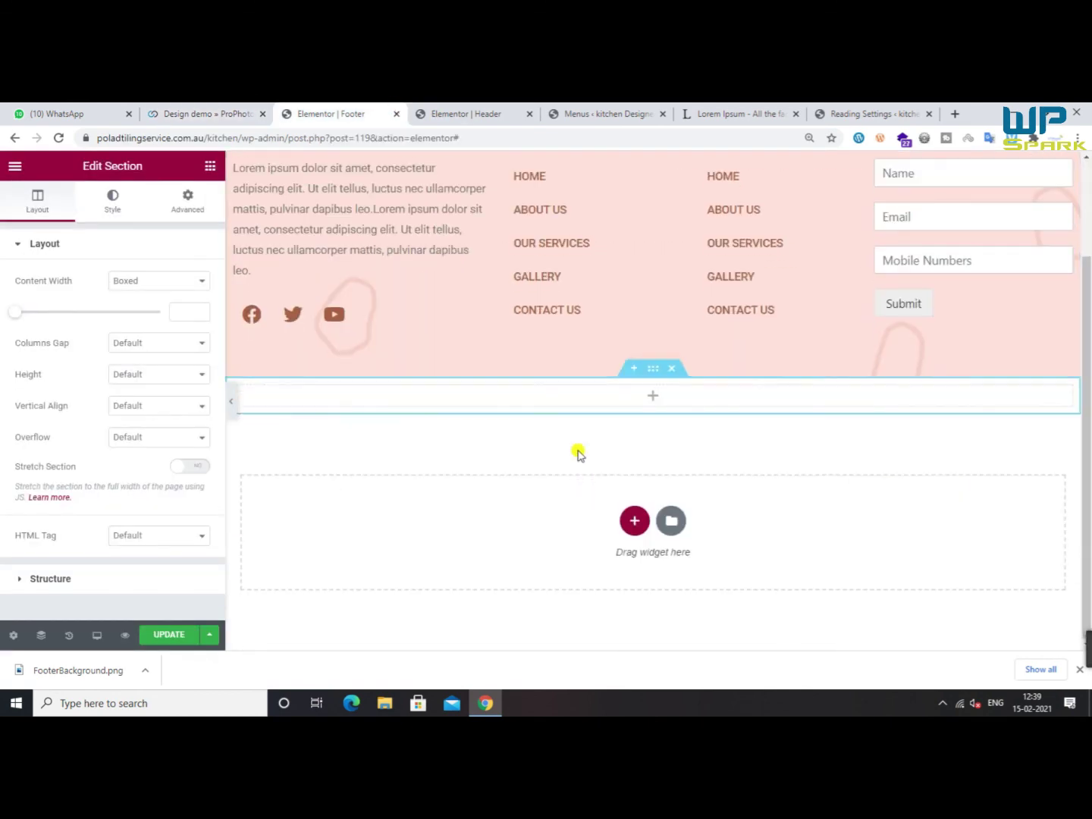
{"action": "left_click", "coordinate": [112, 201]}
{"action": "left_click", "coordinate": [139, 312]}
{"action": "left_click", "coordinate": [199, 345]}
{"action": "type", "text": "#66826a"}
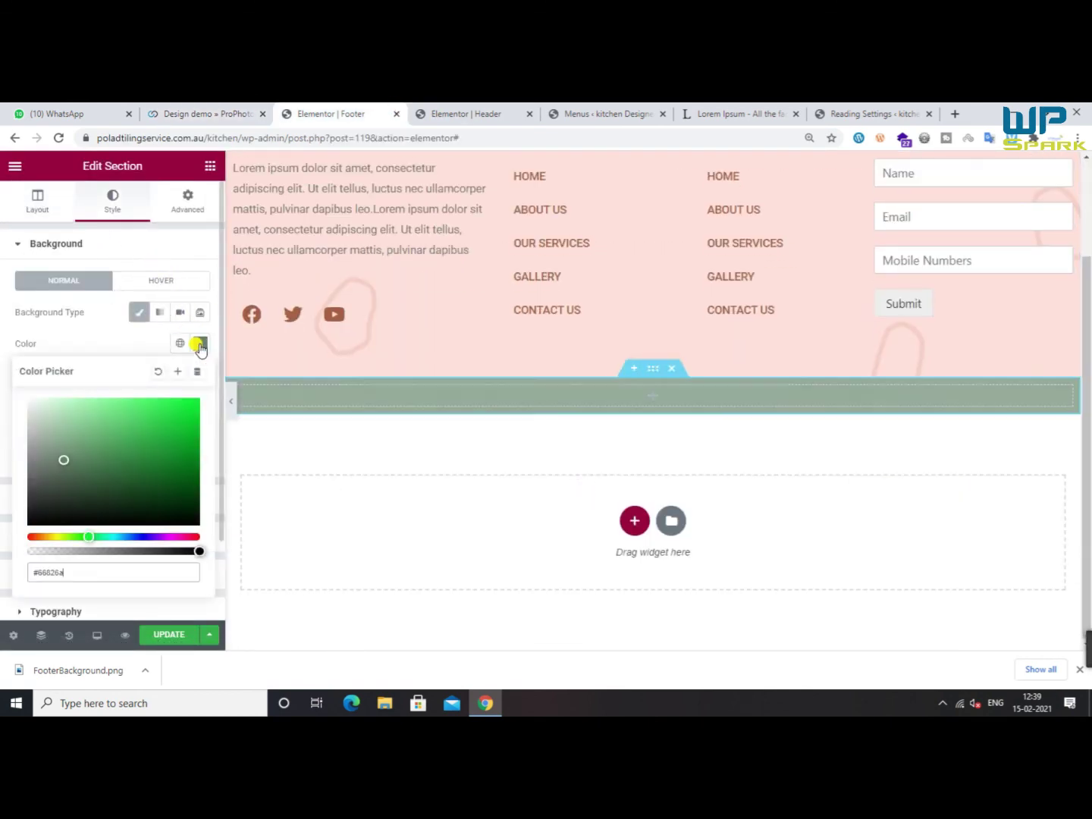
{"action": "left_click", "coordinate": [177, 635]}
Add a Copyright widget to the green bottom section
{"action": "left_click", "coordinate": [211, 165]}
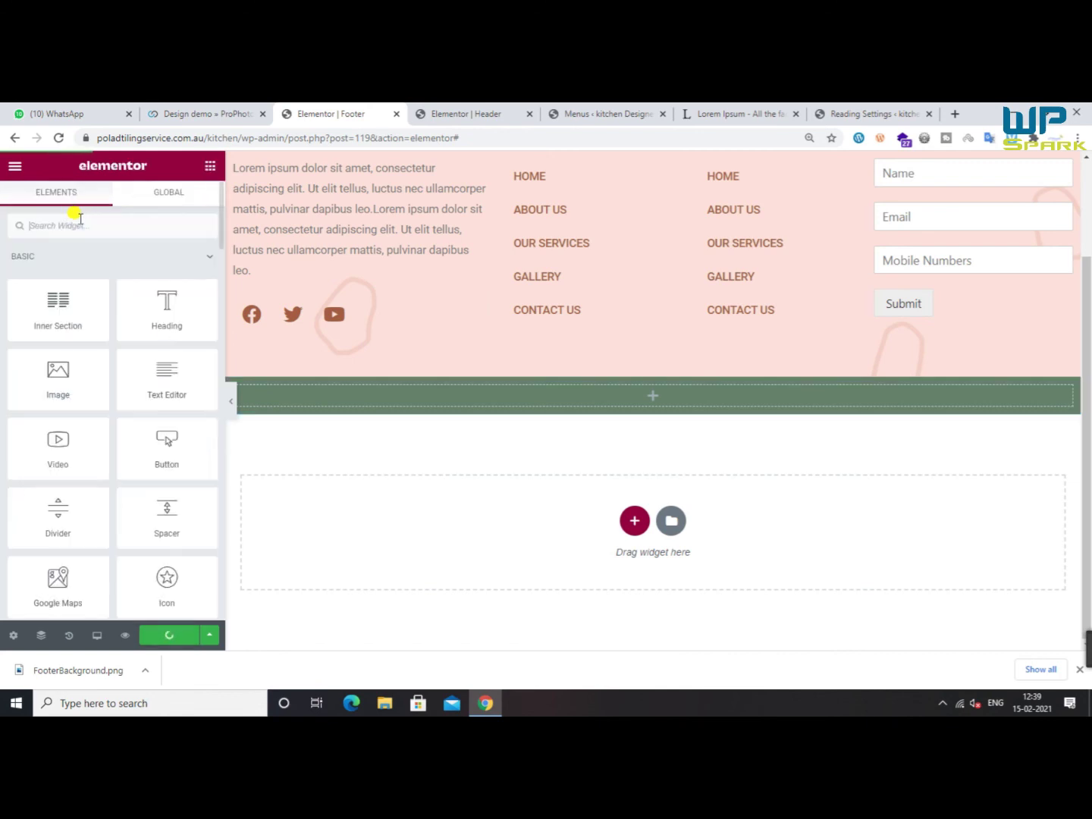
{"action": "type", "text": "copy"}
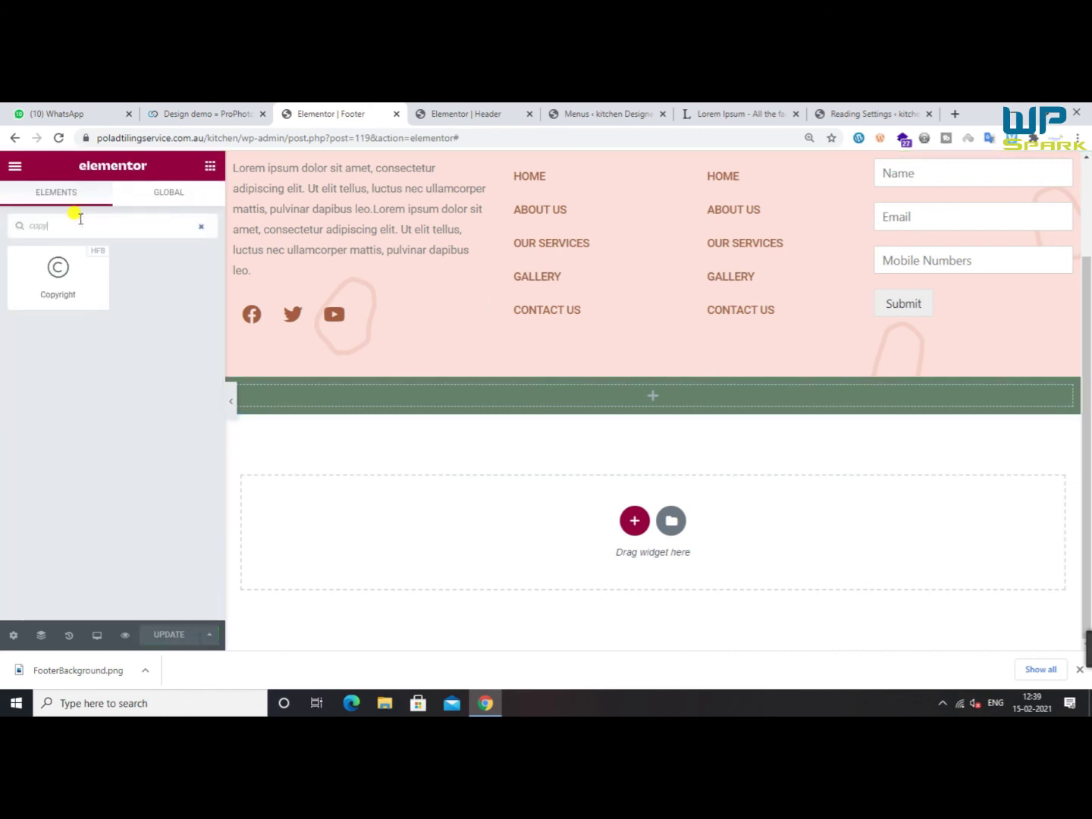
{"action": "left_click_drag", "start_coordinate": [58, 273], "coordinate": [414, 390]}
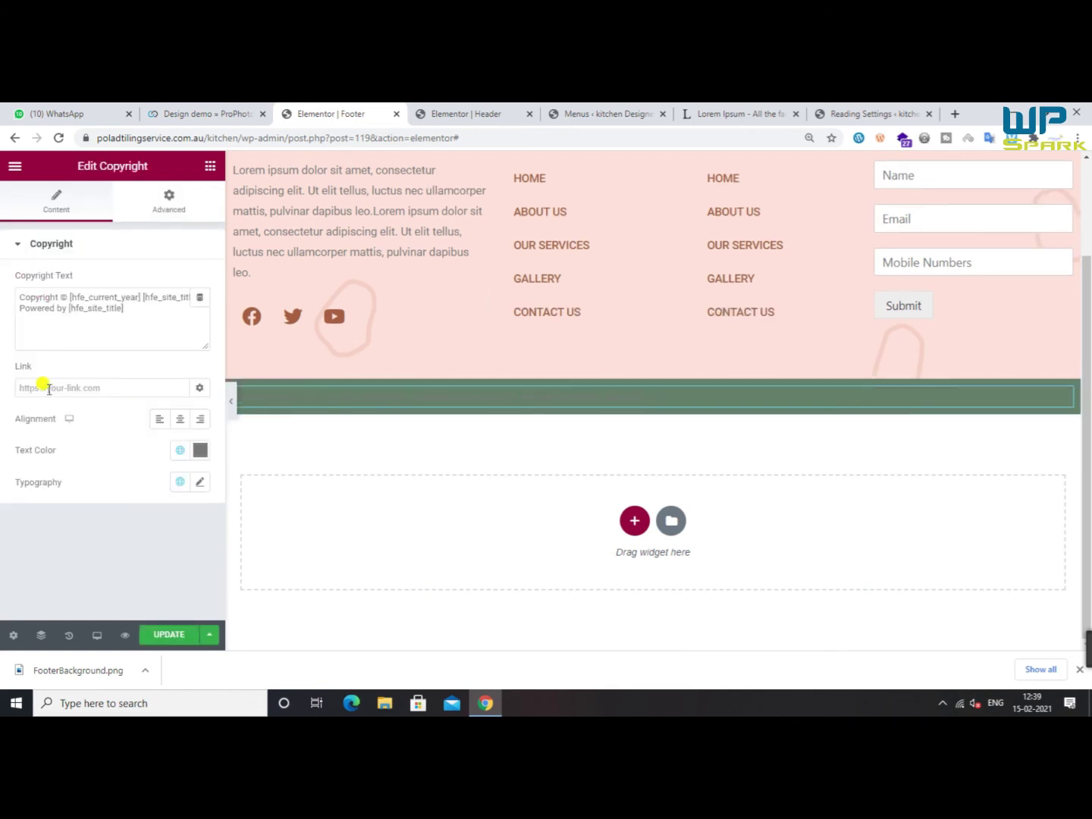
Left-align the copyright text, color it white and update the footer
{"action": "left_click", "coordinate": [159, 422]}
{"action": "left_click", "coordinate": [201, 450]}
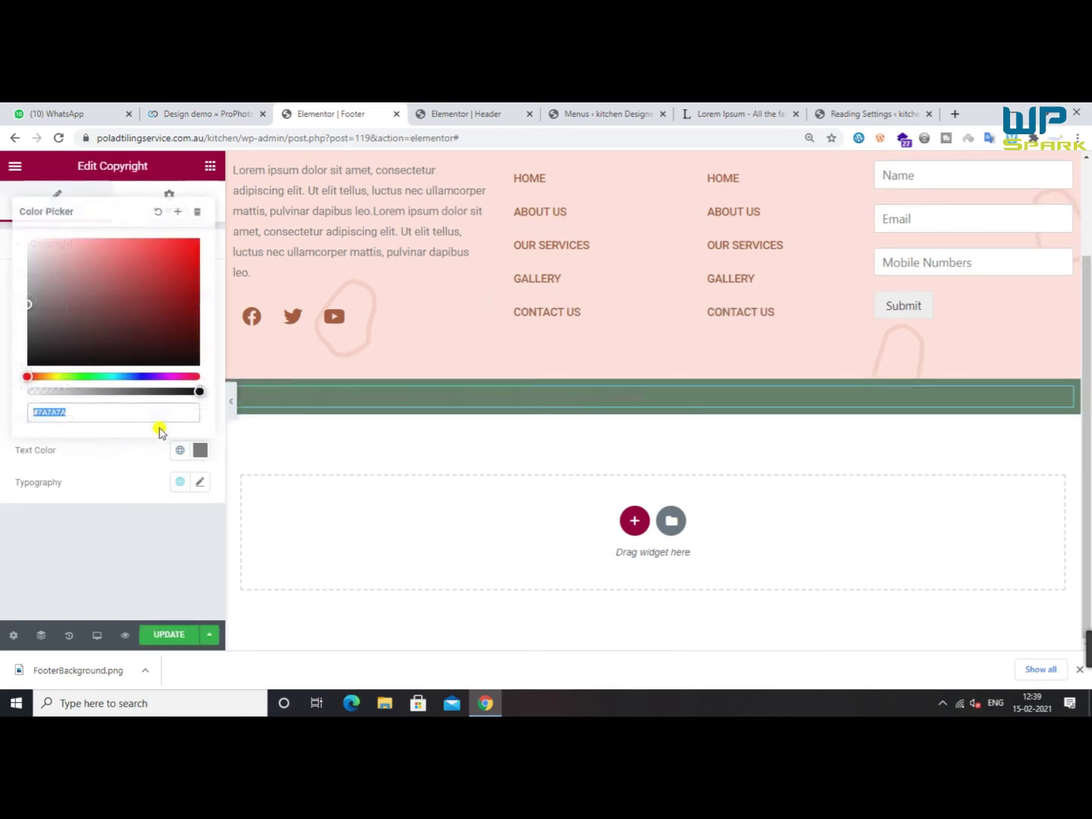
{"action": "left_click_drag", "start_coordinate": [58, 275], "coordinate": [3, 206]}
{"action": "left_click", "coordinate": [183, 637]}
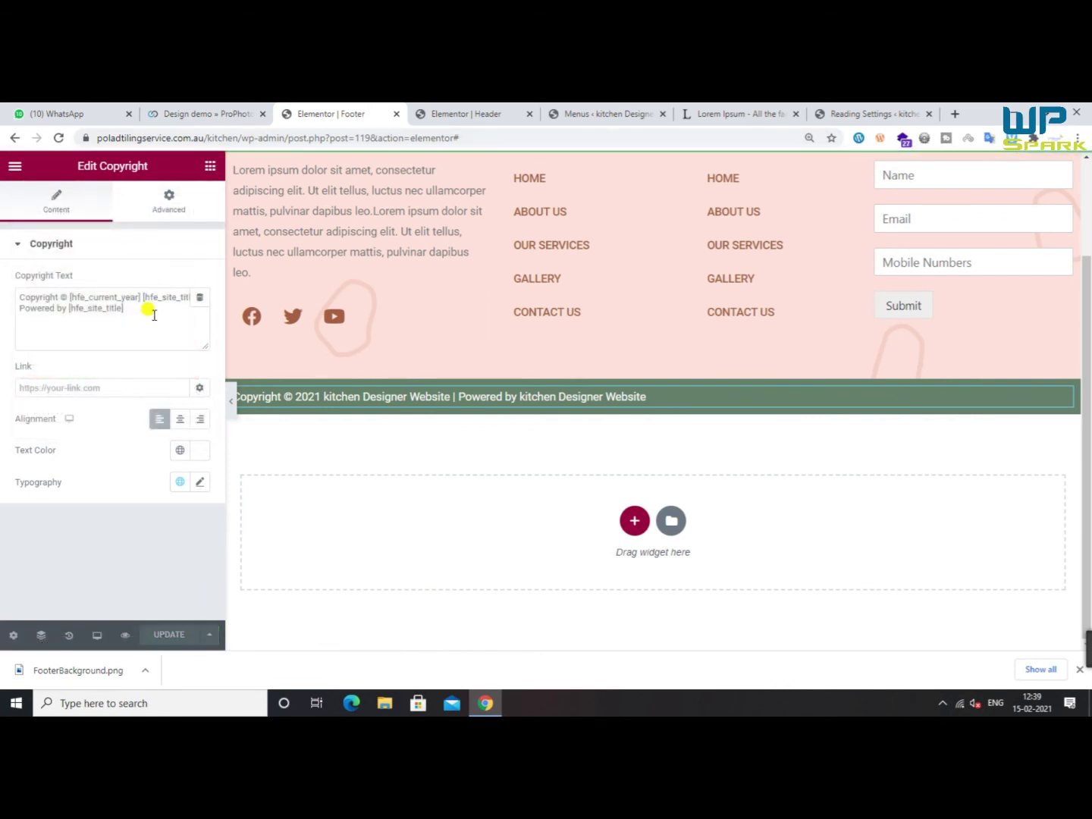
Leave the footer editor by loading the kitchen site's front page in the same tab
{"action": "left_click", "coordinate": [236, 137]}
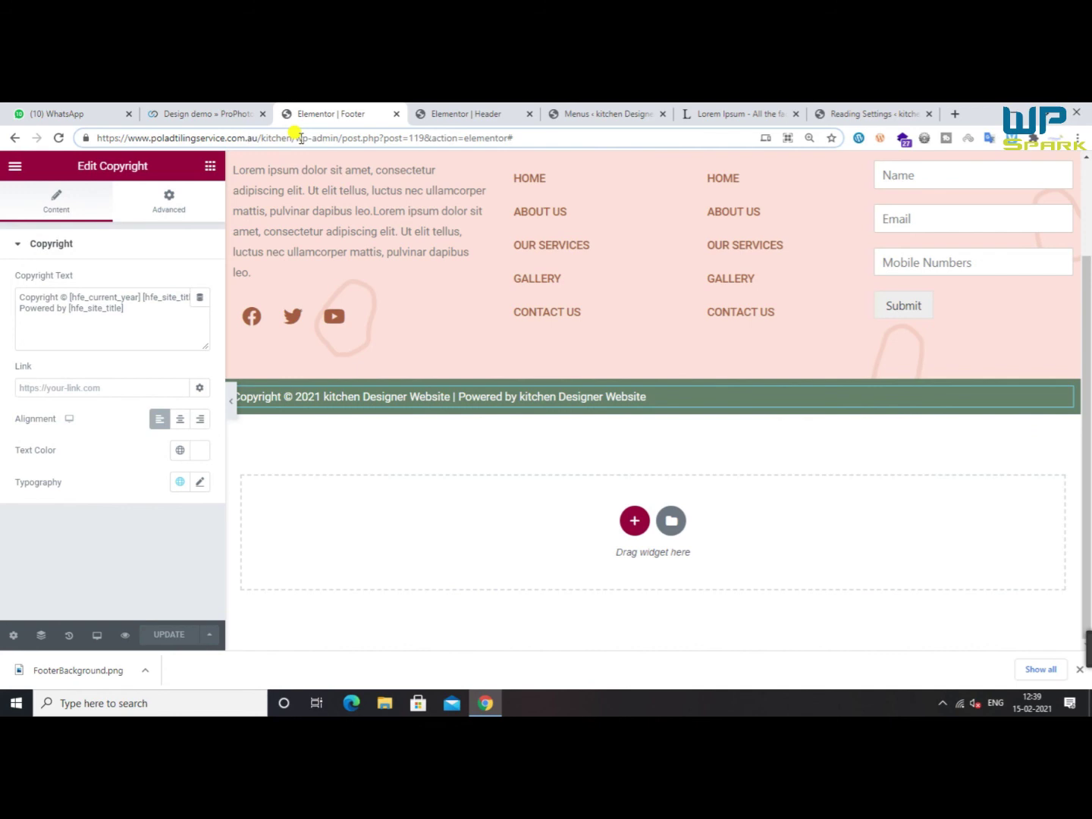
{"action": "left_click_drag", "start_coordinate": [297, 137], "coordinate": [515, 138]}
{"action": "key", "text": "BackSpace"}
{"action": "key", "text": "Return"}
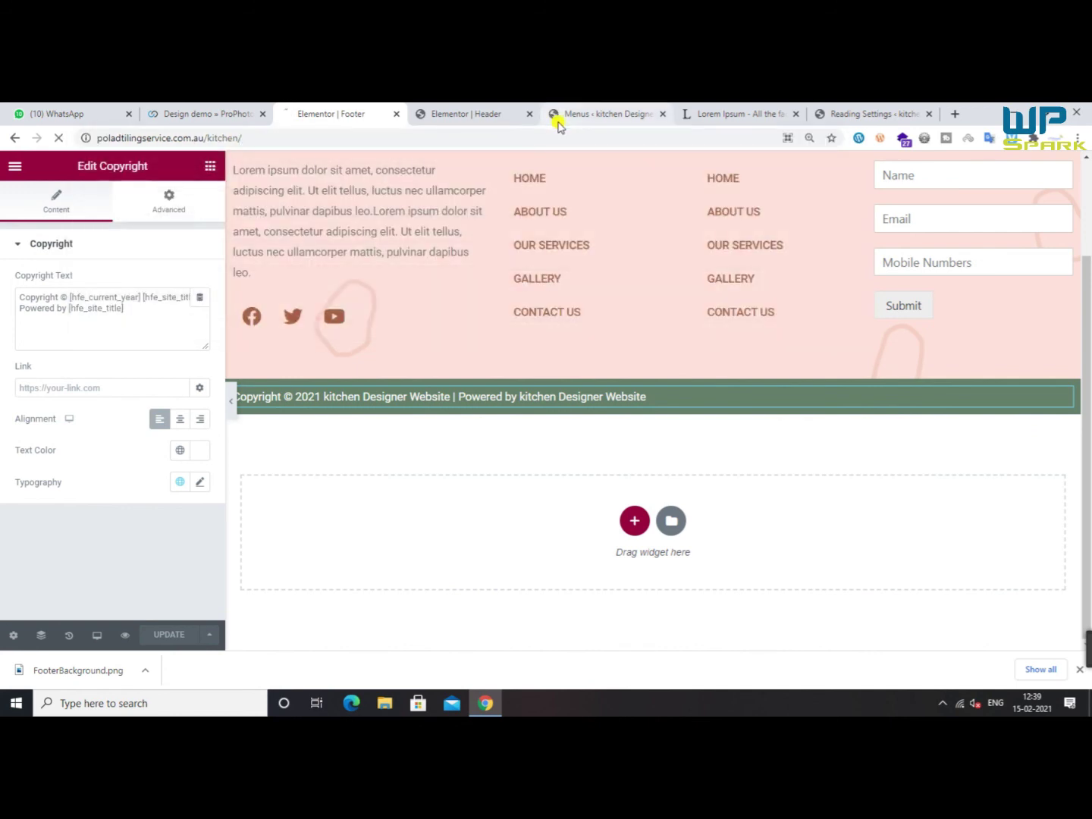
Close the Elementor Header, Menus, Lorem Ipsum and Reading Settings tabs
{"action": "left_click", "coordinate": [502, 112]}
{"action": "left_click", "coordinate": [529, 114]}
{"action": "left_click", "coordinate": [529, 114]}
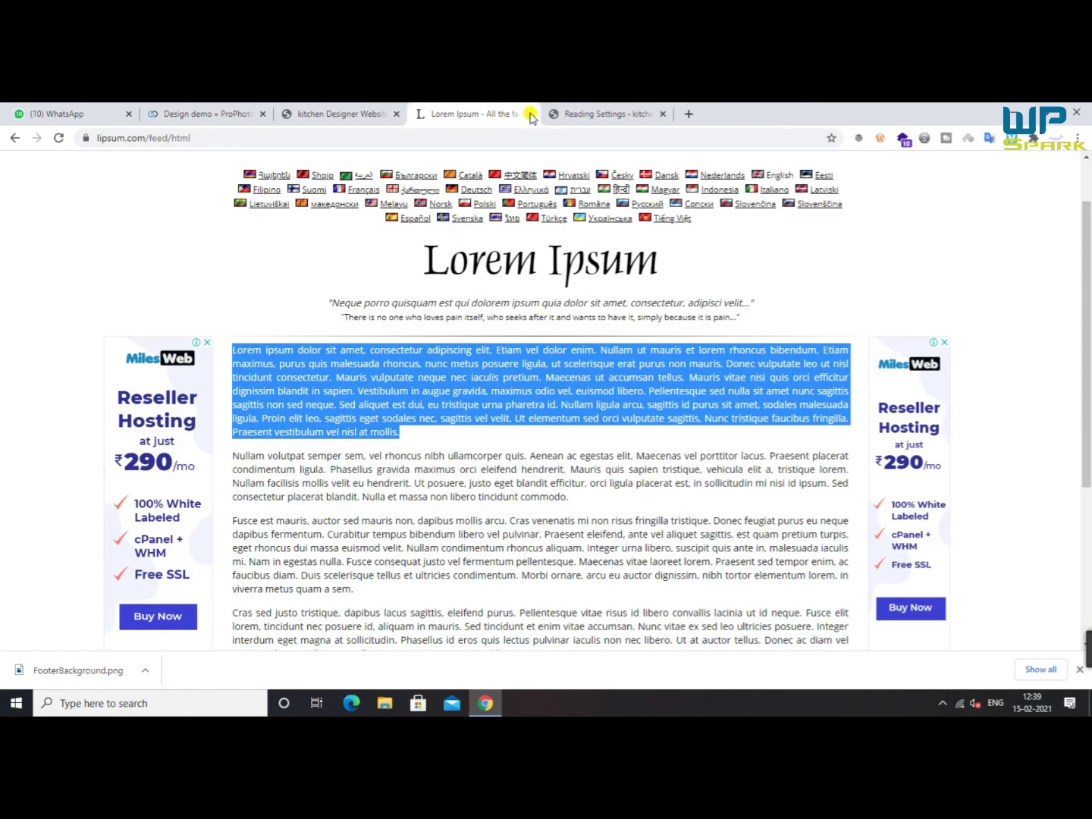
{"action": "left_click", "coordinate": [530, 113]}
{"action": "left_click", "coordinate": [529, 114]}
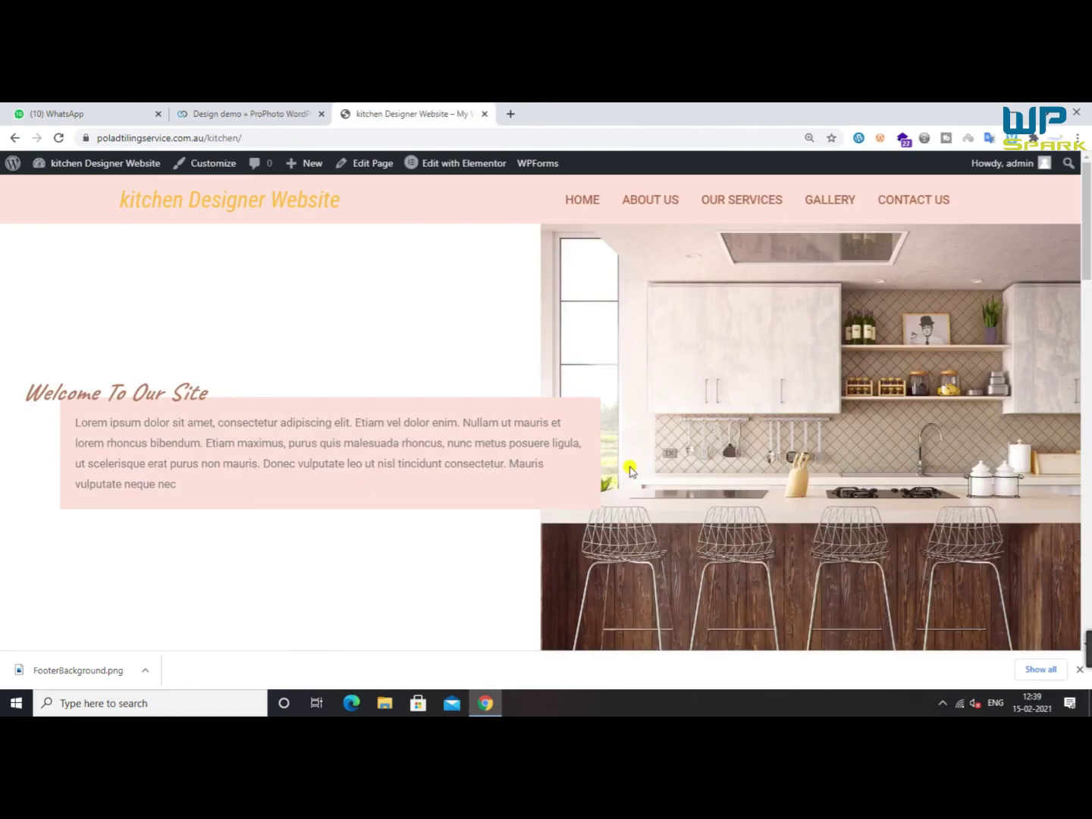
Open the home page for Elementor editing in a new tab and close the inspector on the Positano demo page
{"action": "scroll", "coordinate": [442, 450], "scroll_direction": "down", "scroll_amount": 3}
{"action": "scroll", "coordinate": [442, 450], "scroll_direction": "down", "scroll_amount": 2}
{"action": "scroll", "coordinate": [444, 452], "scroll_direction": "up", "scroll_amount": 5}
{"action": "right_click", "coordinate": [460, 170]}
{"action": "scroll", "coordinate": [551, 494], "scroll_direction": "up", "scroll_amount": 10}
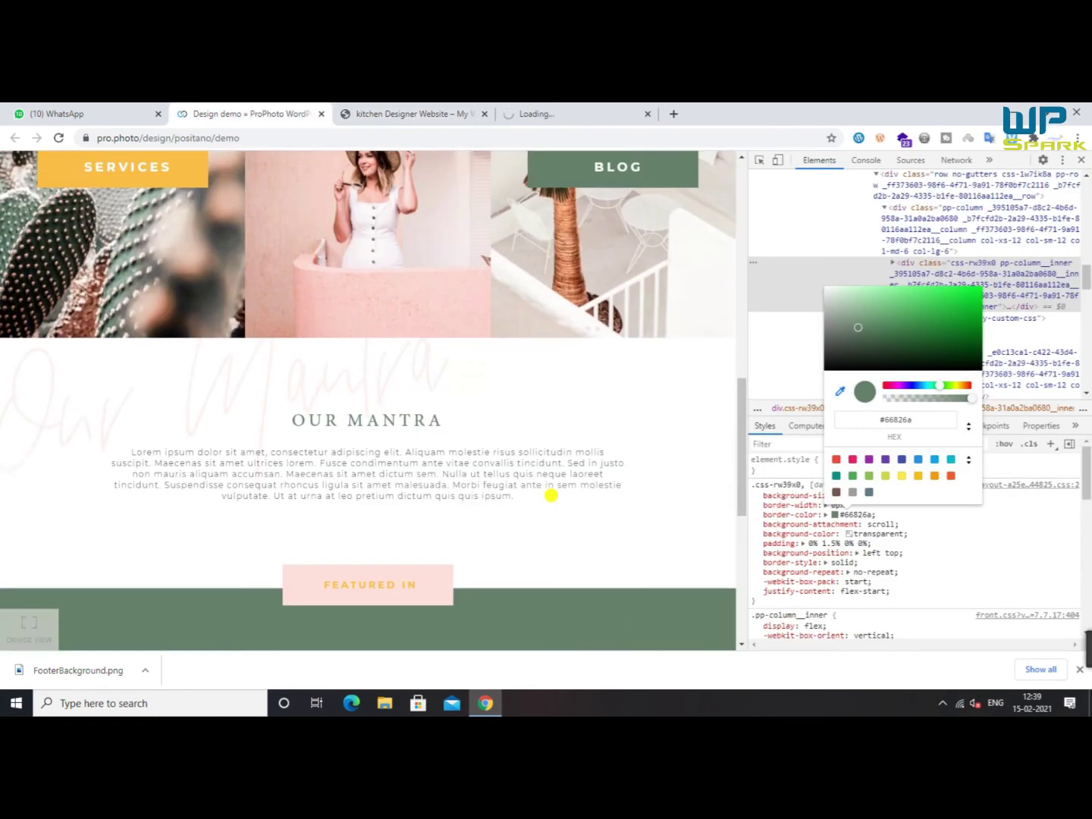
{"action": "left_click", "coordinate": [1082, 160]}
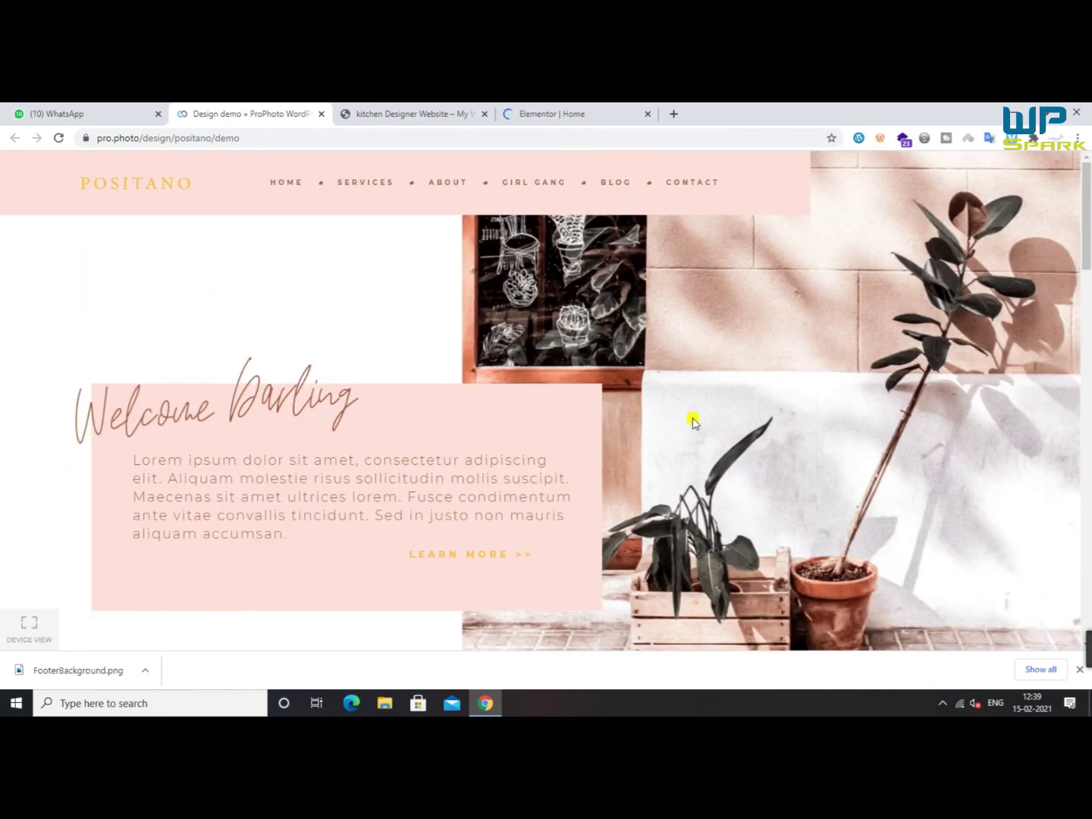
Examine how the Positano demo's hero image behaves on scrolling and compare it with the kitchen site's front page
{"action": "scroll", "coordinate": [690, 420], "scroll_direction": "down", "scroll_amount": 5}
{"action": "scroll", "coordinate": [691, 420], "scroll_direction": "up", "scroll_amount": 4}
{"action": "scroll", "coordinate": [693, 419], "scroll_direction": "down", "scroll_amount": 6}
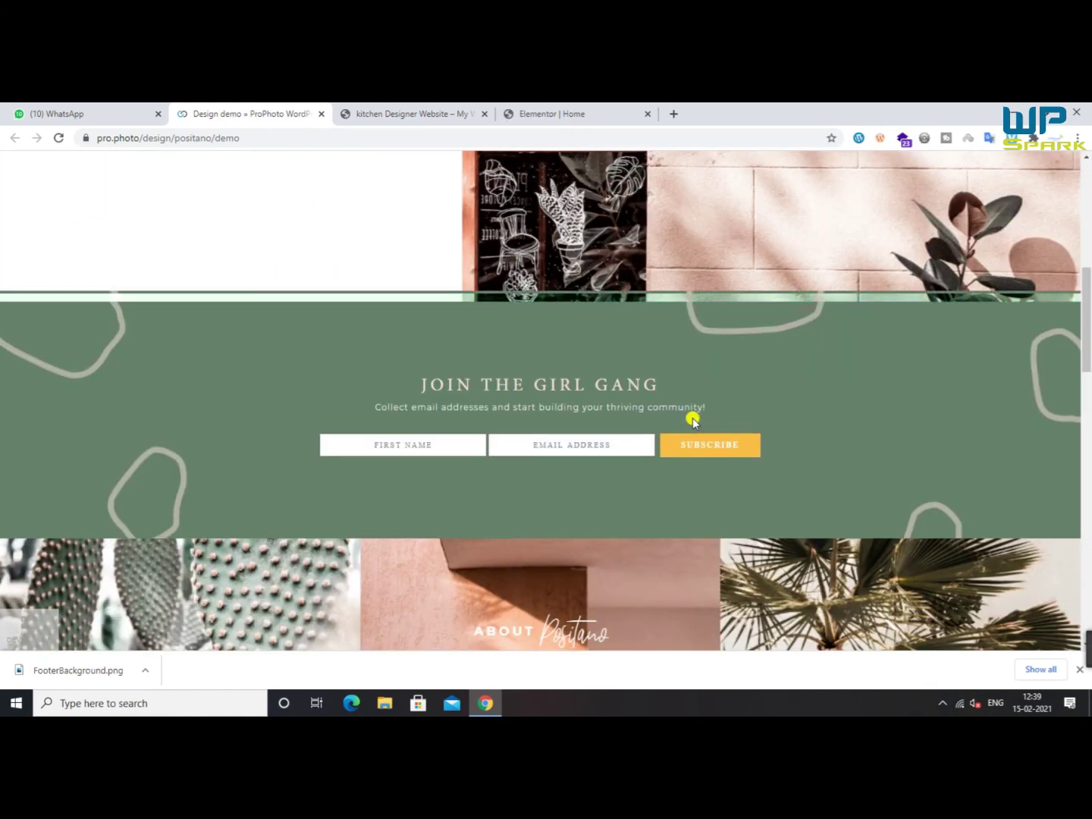
{"action": "scroll", "coordinate": [693, 420], "scroll_direction": "up", "scroll_amount": 8}
{"action": "left_click", "coordinate": [416, 107]}
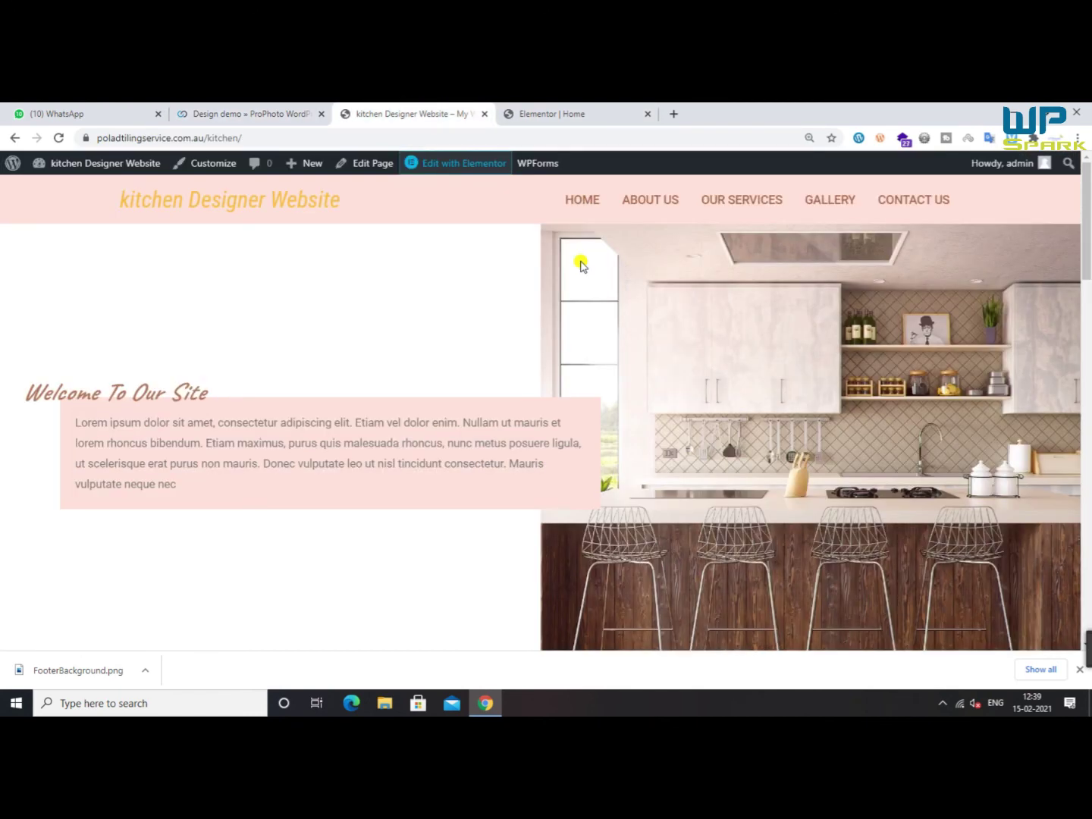
Set the background attachment of the hero's kitchen image column to Fixed and update the home page
{"action": "left_click", "coordinate": [525, 108]}
{"action": "left_click", "coordinate": [655, 205]}
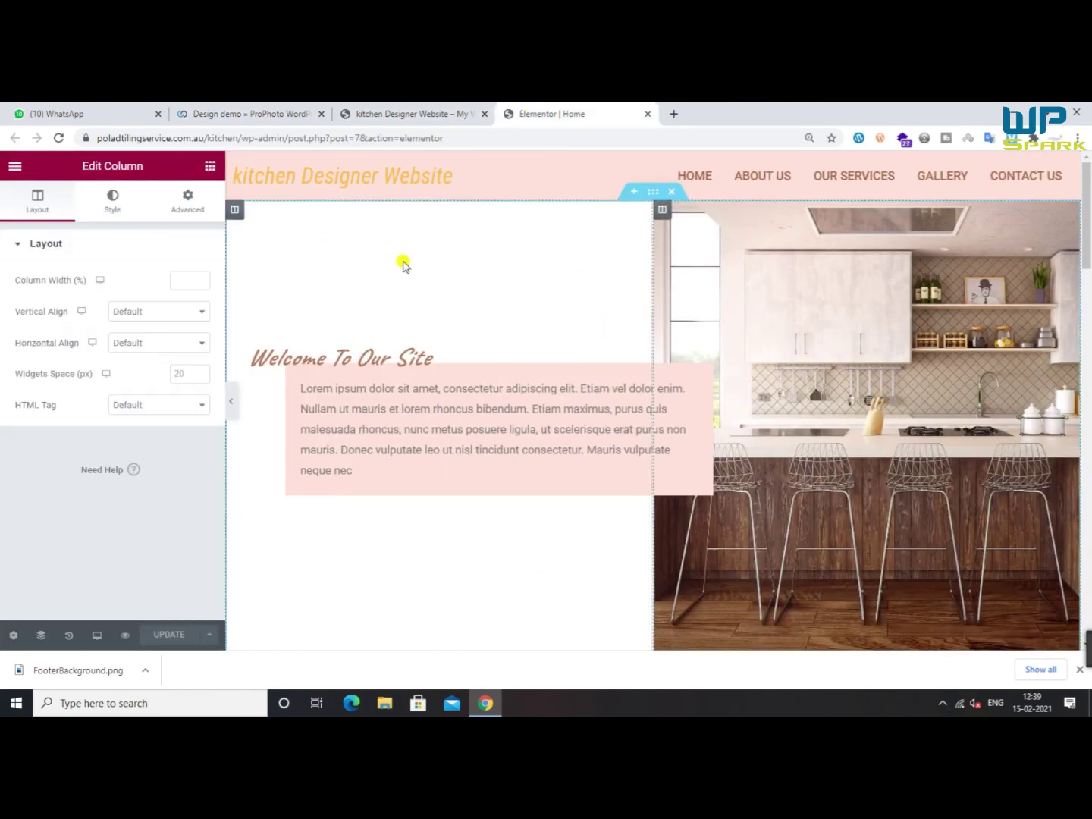
{"action": "left_click", "coordinate": [127, 216]}
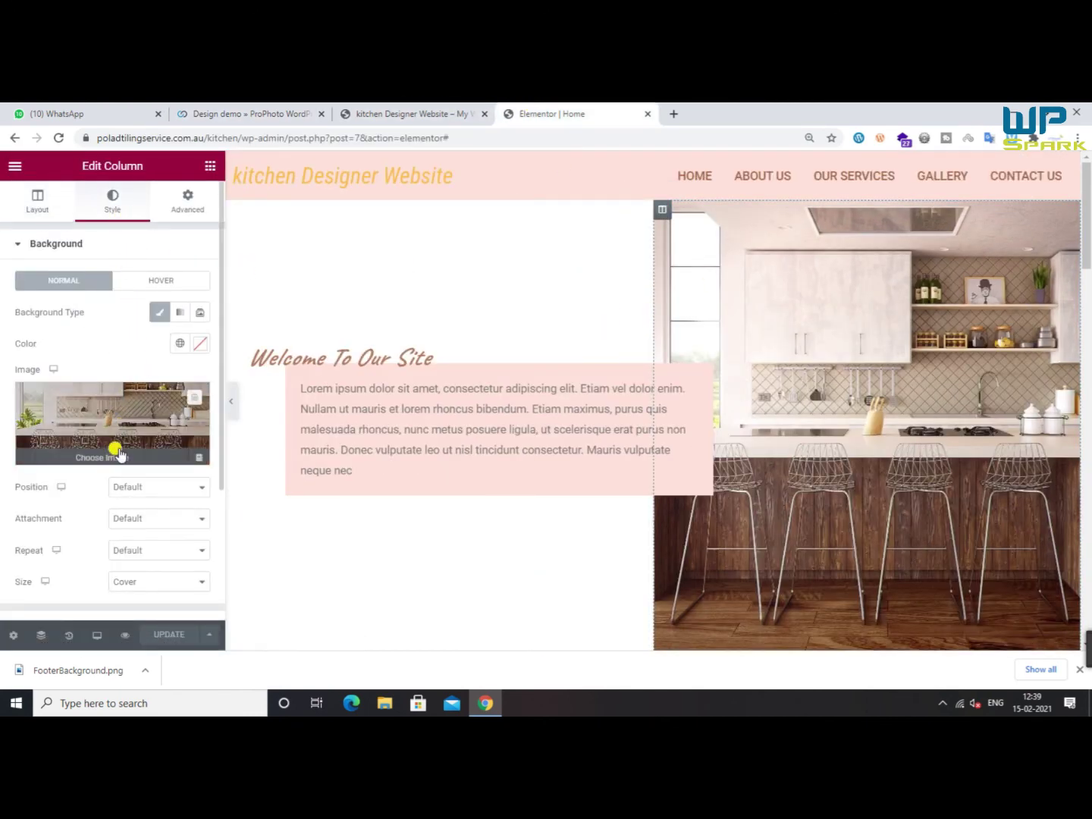
{"action": "scroll", "coordinate": [121, 446], "scroll_direction": "down", "scroll_amount": 2}
{"action": "left_click", "coordinate": [148, 369]}
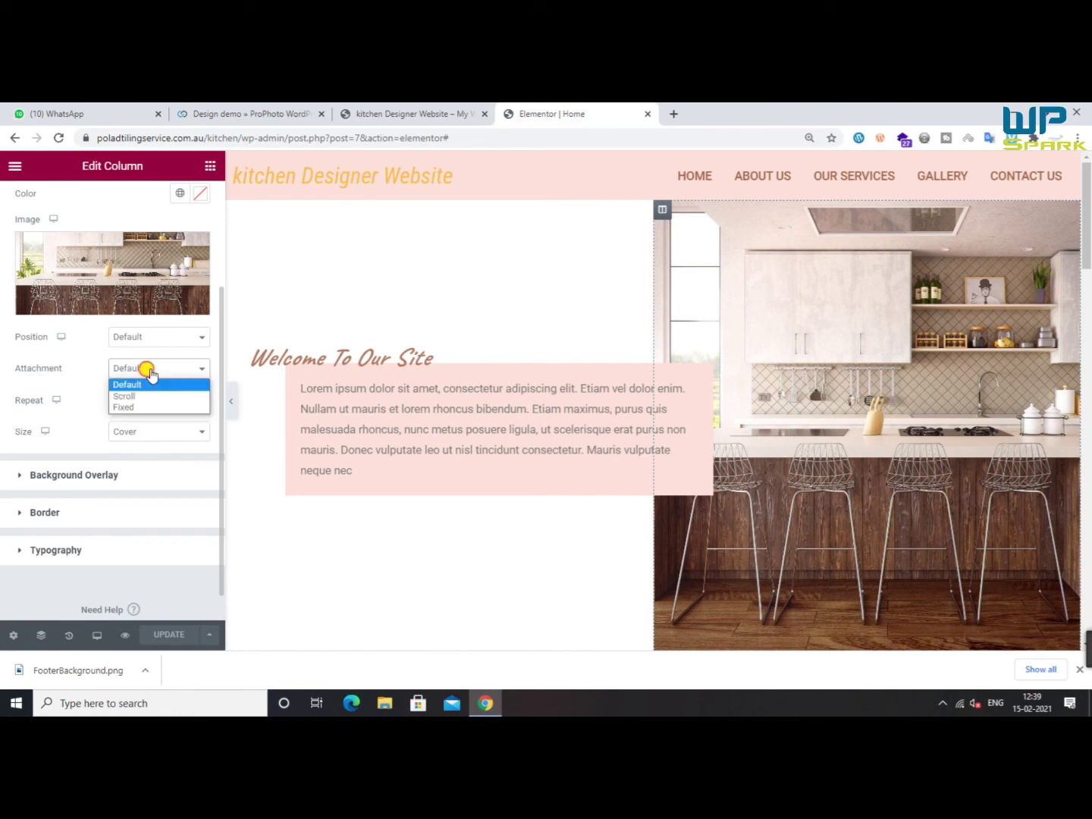
{"action": "left_click", "coordinate": [127, 407]}
{"action": "scroll", "coordinate": [699, 510], "scroll_direction": "down", "scroll_amount": 2}
{"action": "scroll", "coordinate": [700, 509], "scroll_direction": "up", "scroll_amount": 2}
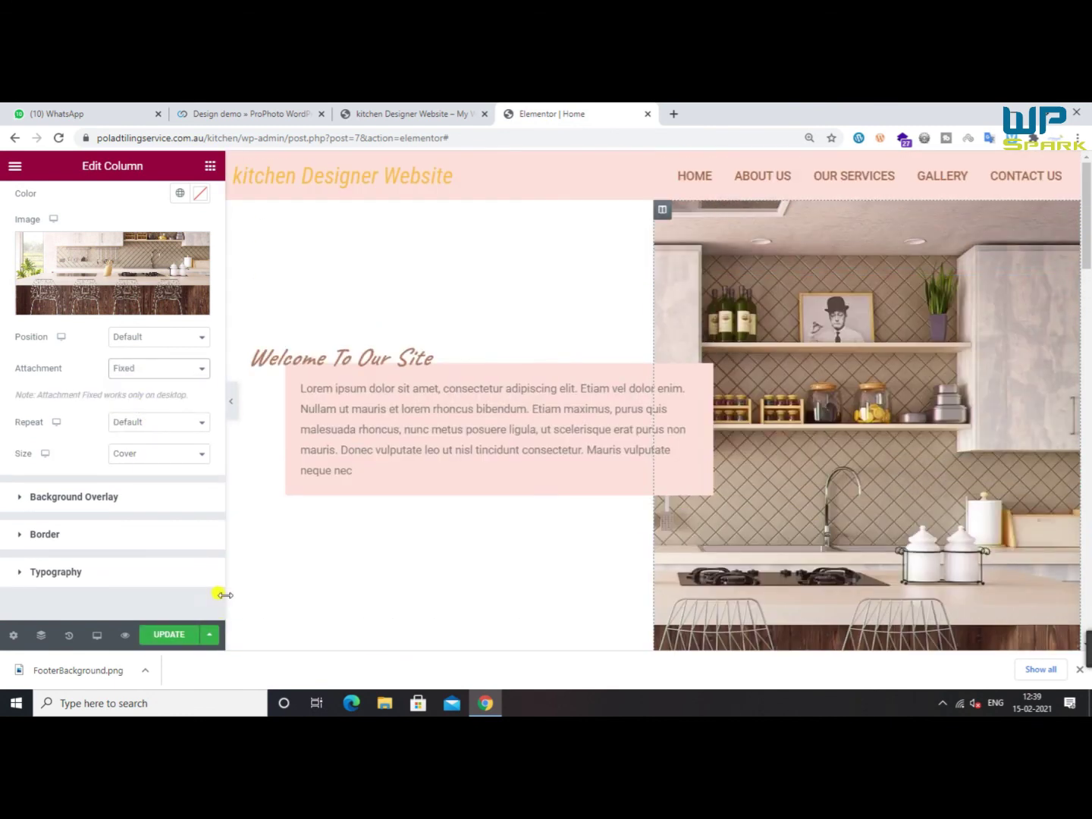
{"action": "left_click", "coordinate": [175, 633]}
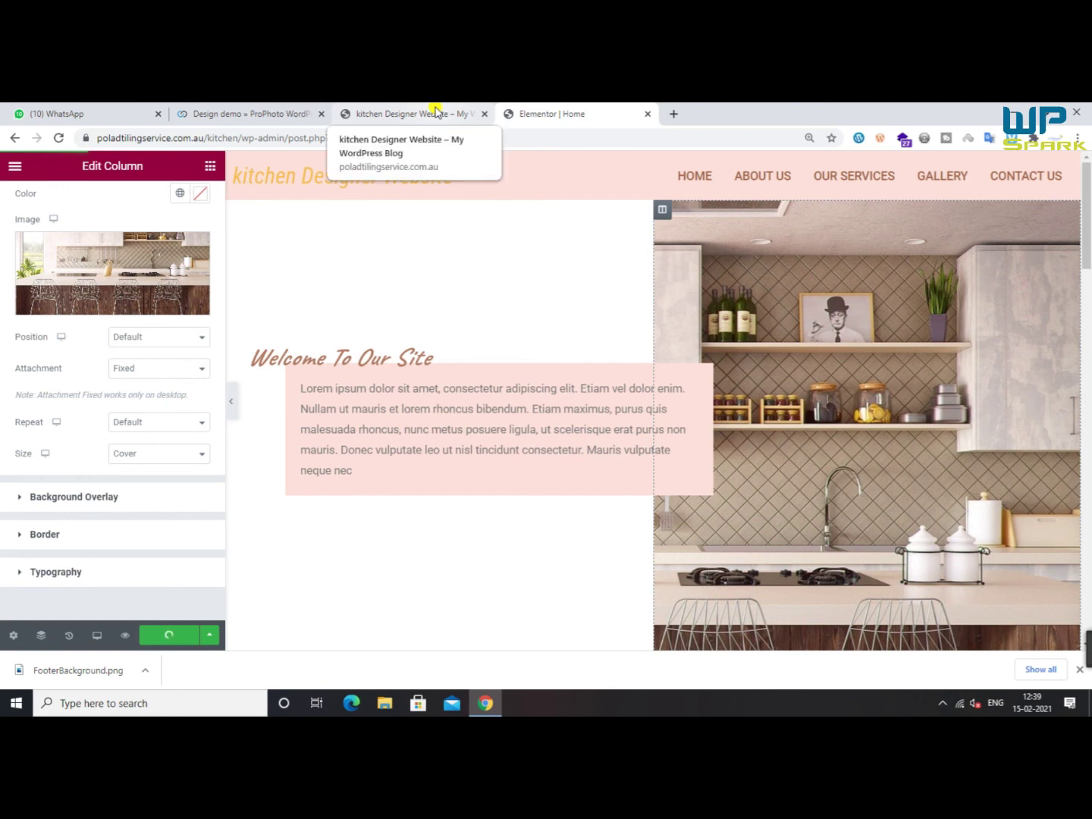
Reload the kitchen site's front page and examine the hero image's scroll effect and the sections down to the footer
{"action": "left_click", "coordinate": [425, 112]}
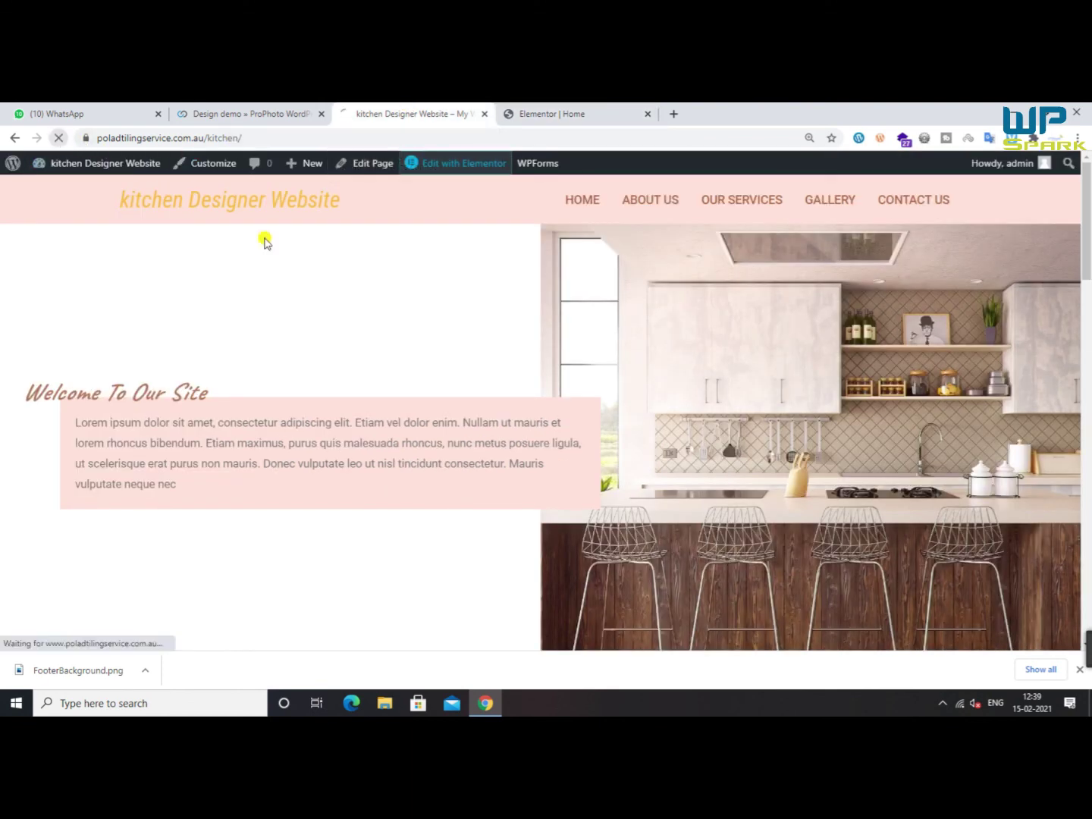
{"action": "scroll", "coordinate": [343, 349], "scroll_direction": "down", "scroll_amount": 10}
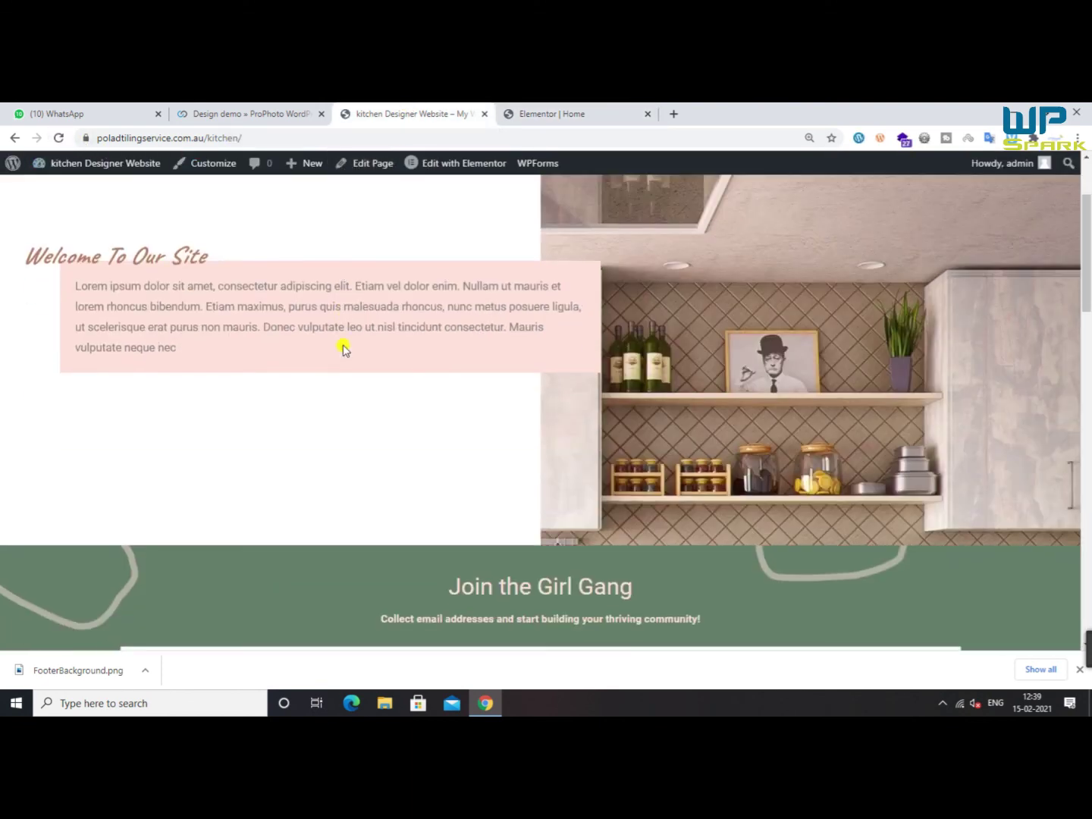
{"action": "scroll", "coordinate": [349, 432], "scroll_direction": "down", "scroll_amount": 8}
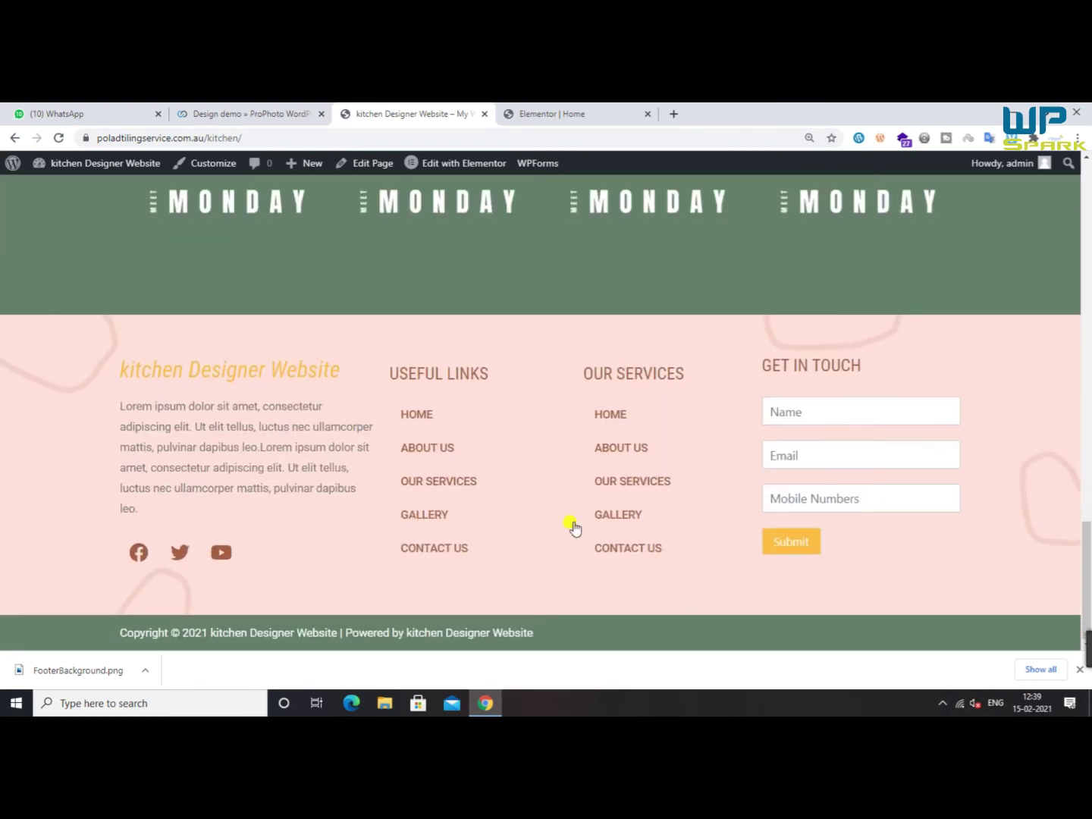
{"action": "scroll", "coordinate": [749, 546], "scroll_direction": "up", "scroll_amount": 10}
{"action": "scroll", "coordinate": [757, 545], "scroll_direction": "up", "scroll_amount": 4}
{"action": "scroll", "coordinate": [754, 534], "scroll_direction": "down", "scroll_amount": 15}
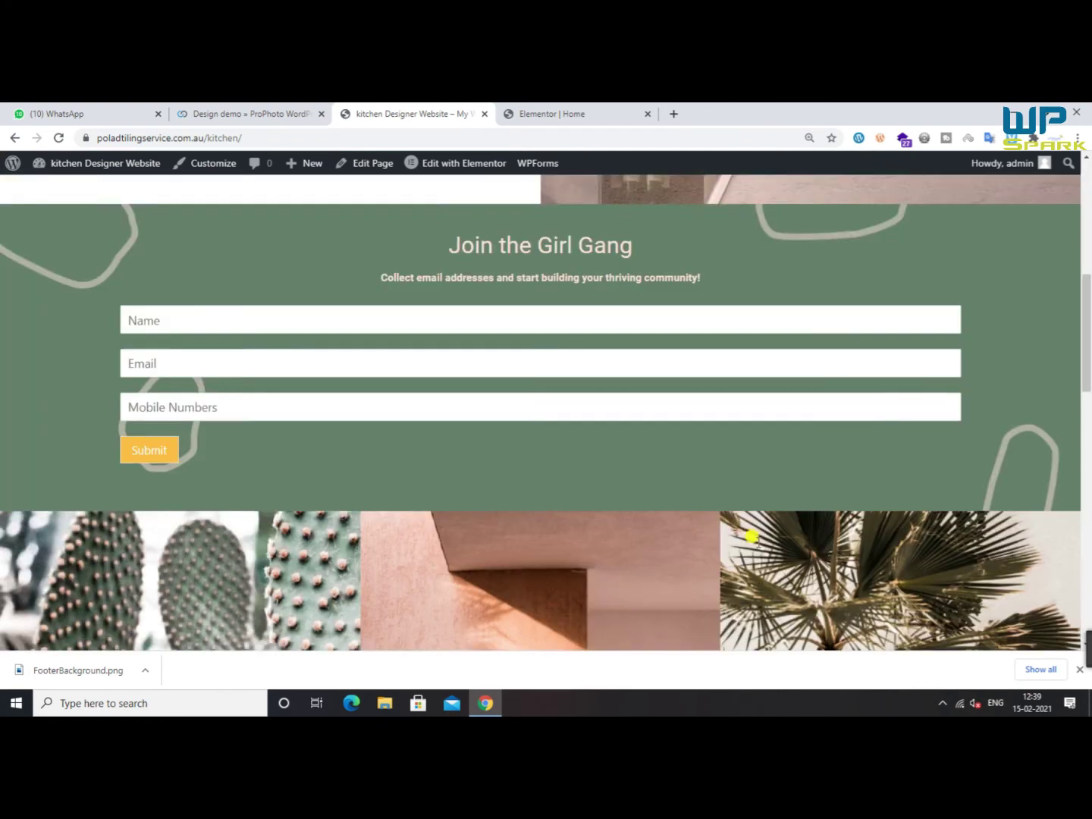
{"action": "scroll", "coordinate": [751, 534], "scroll_direction": "up", "scroll_amount": 5}
{"action": "scroll", "coordinate": [628, 529], "scroll_direction": "up", "scroll_amount": 10}
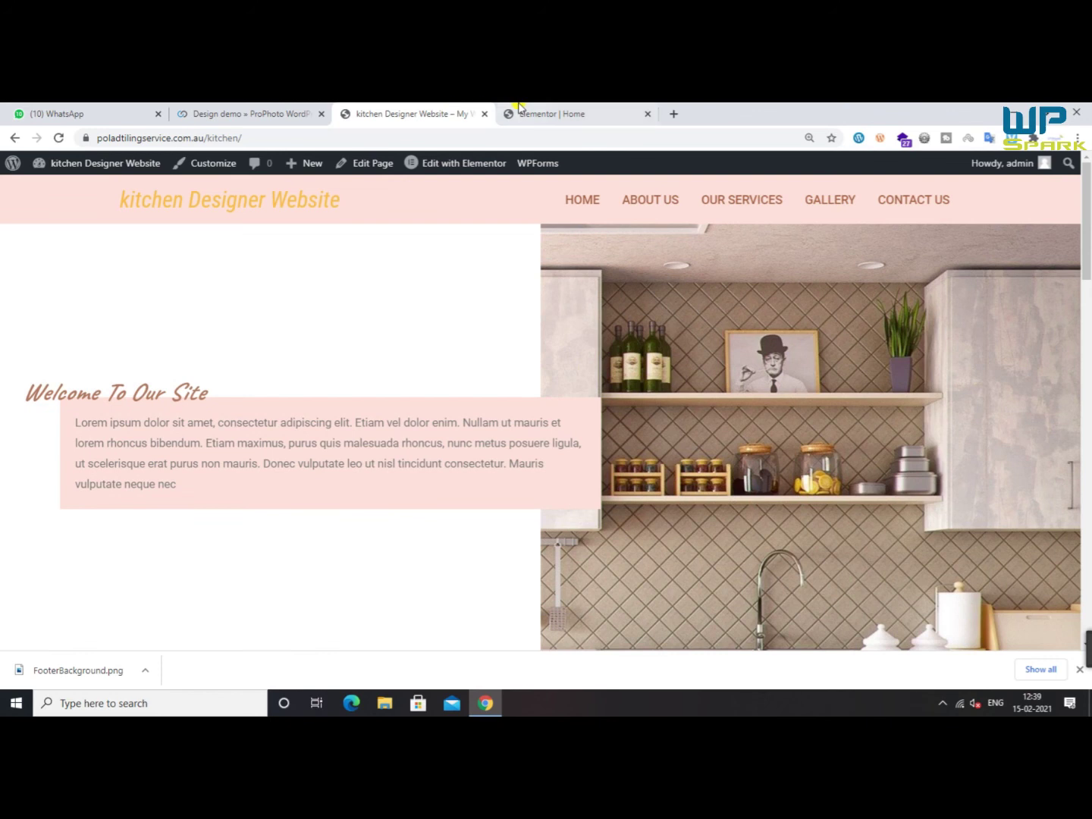
In the home page's mobile preview, set the welcome text column's margin to 10 px on all sides and select the Welcome To Our Site heading
{"action": "left_click", "coordinate": [523, 114]}
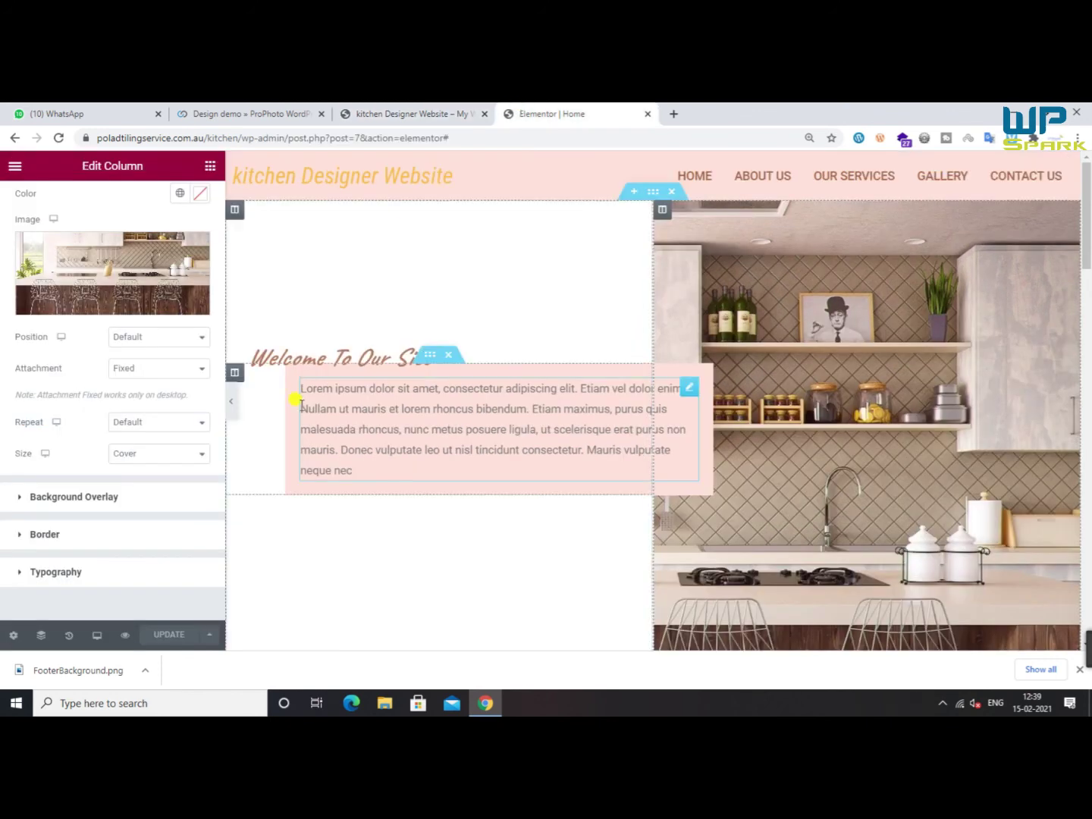
{"action": "left_click", "coordinate": [97, 637]}
{"action": "left_click", "coordinate": [79, 600]}
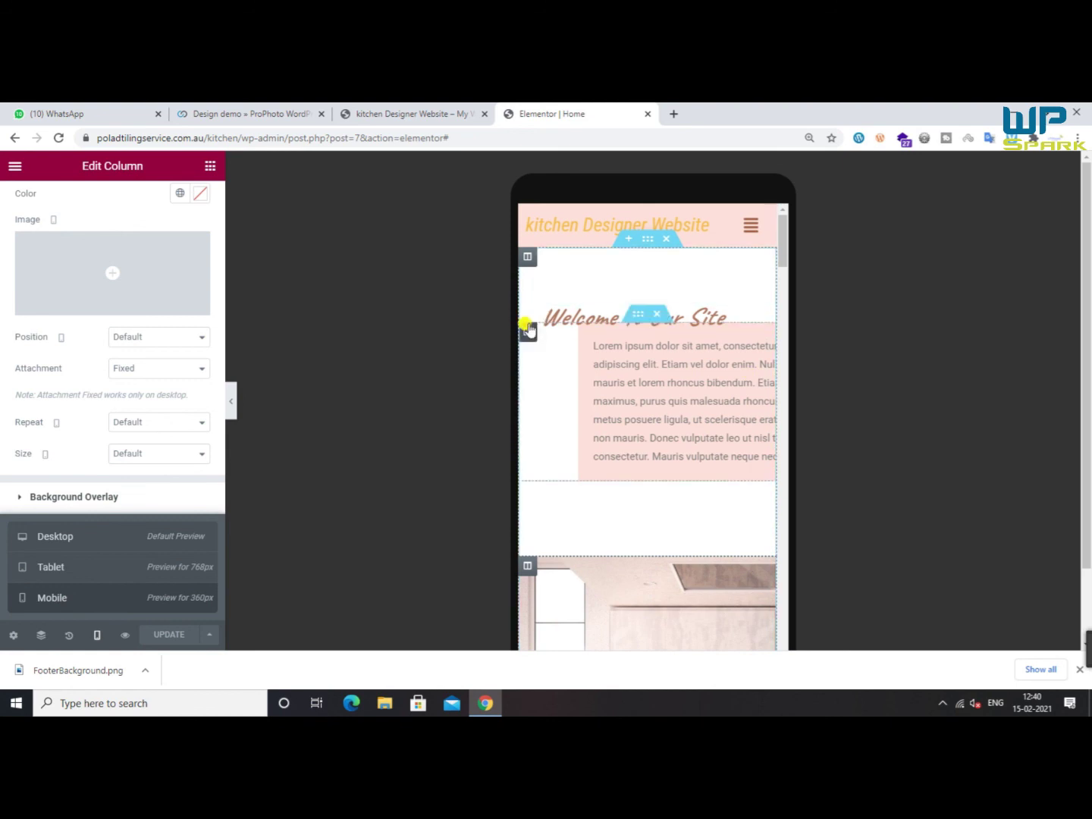
{"action": "left_click", "coordinate": [529, 329]}
{"action": "left_click", "coordinate": [176, 191]}
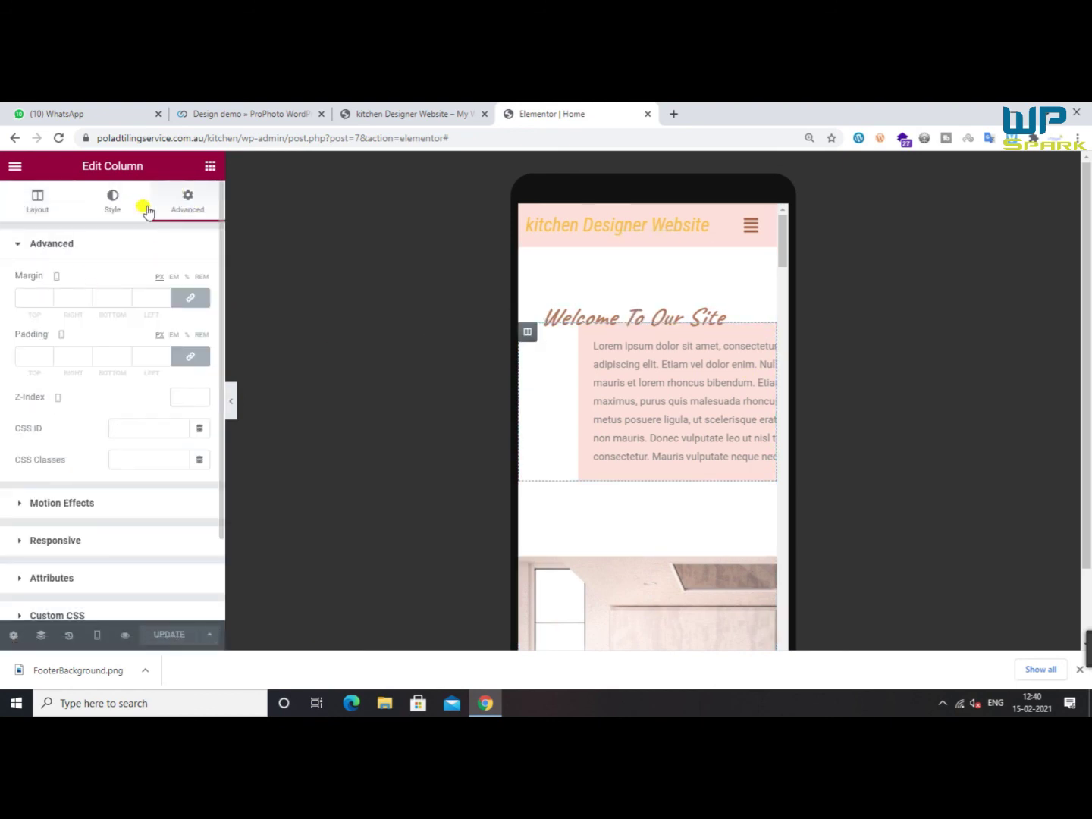
{"action": "left_click", "coordinate": [177, 298]}
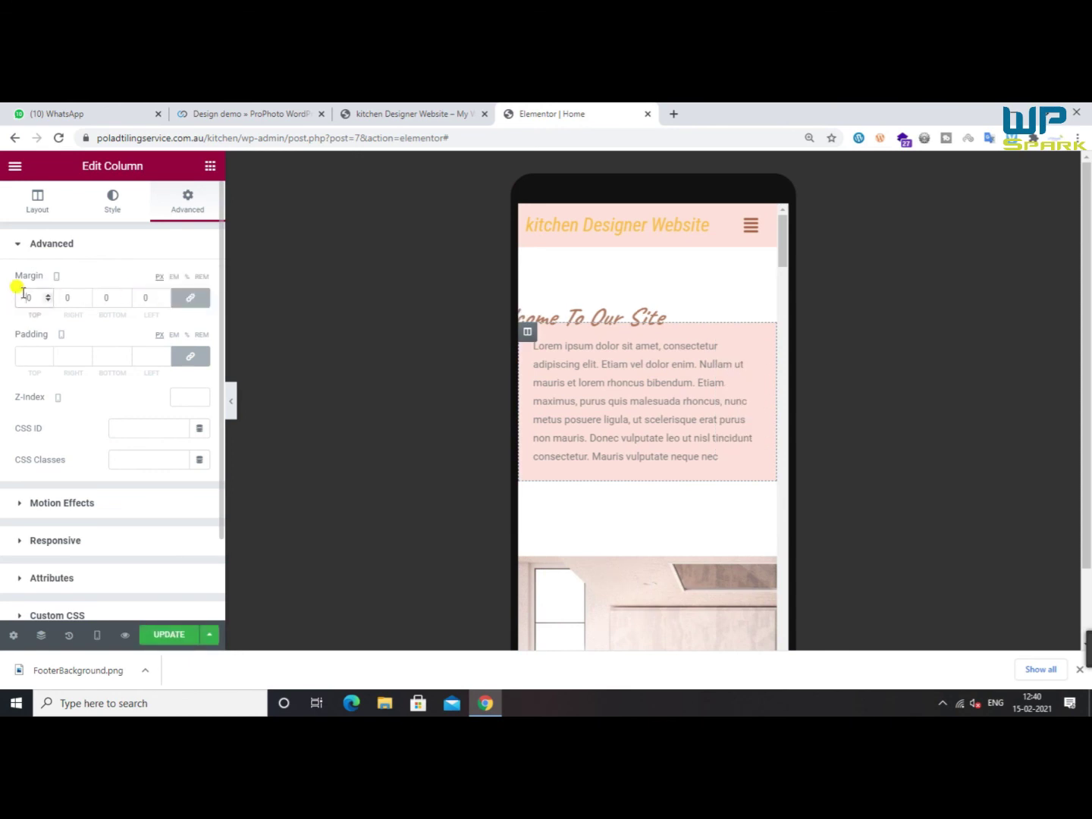
{"action": "type", "text": "10"}
{"action": "key", "text": "BackSpace"}
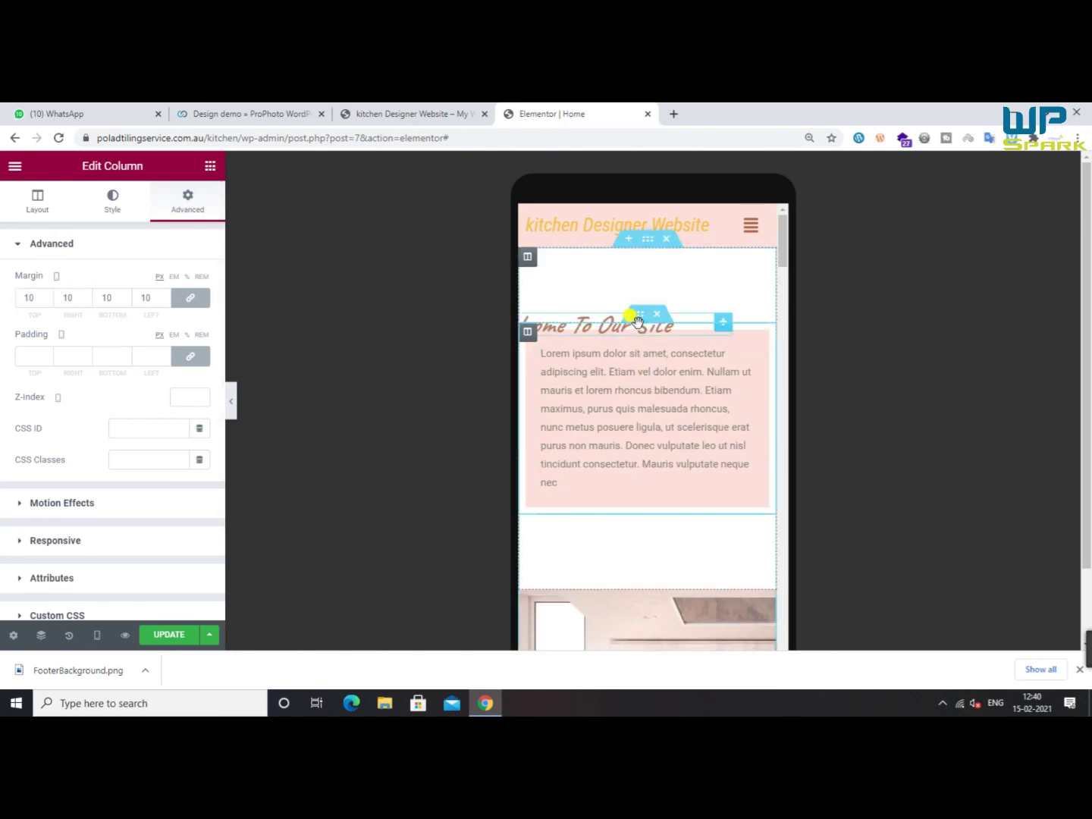
{"action": "left_click", "coordinate": [654, 325]}
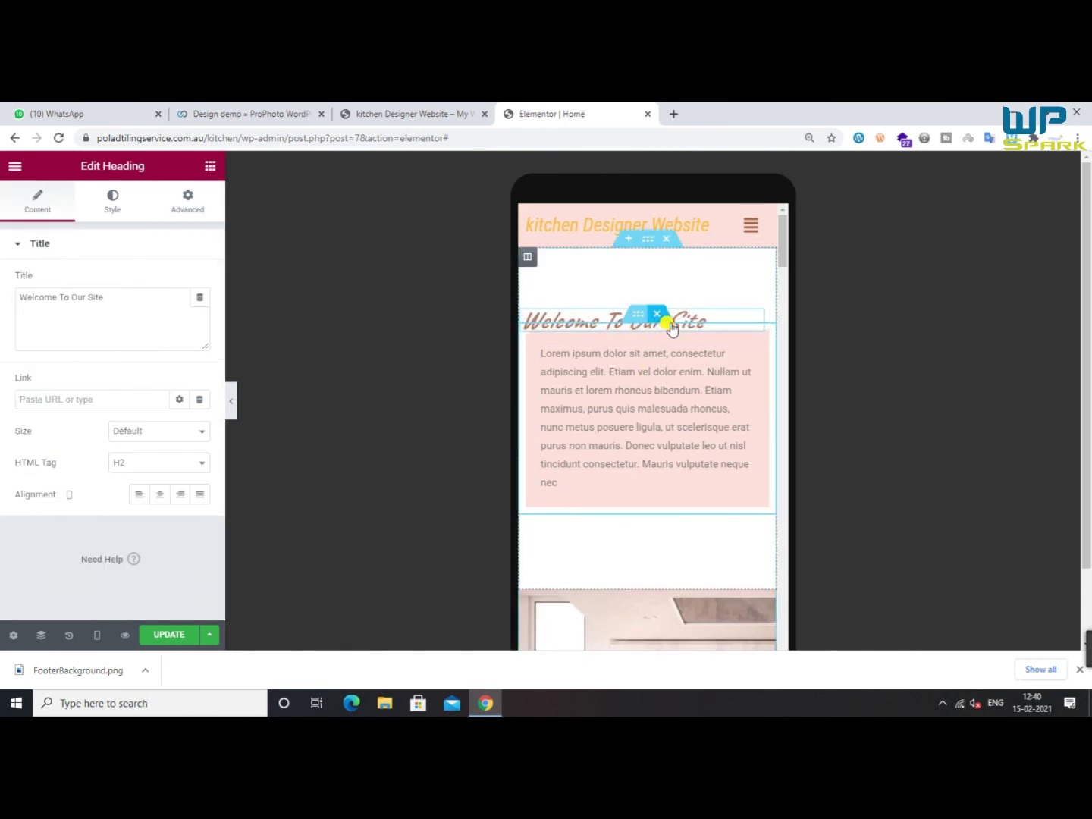
Set the mobile space of the spacer in the hero's kitchen image column to about 141 px
{"action": "scroll", "coordinate": [670, 326], "scroll_direction": "down", "scroll_amount": 5}
{"action": "scroll", "coordinate": [675, 415], "scroll_direction": "up", "scroll_amount": 1}
{"action": "left_click", "coordinate": [675, 414]}
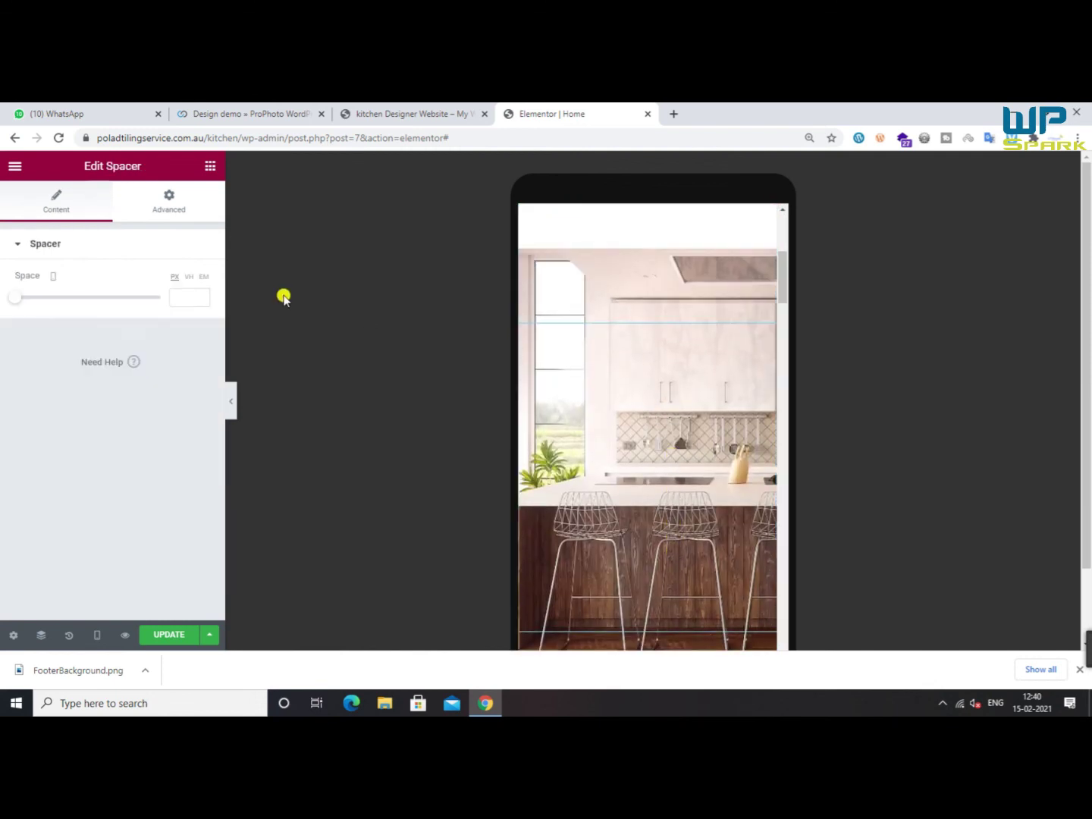
{"action": "left_click_drag", "start_coordinate": [11, 298], "coordinate": [47, 298]}
Set the mobile width of all four Meet Monday logo columns in the Featured In section to 50% and update the home page
{"action": "scroll", "coordinate": [657, 433], "scroll_direction": "down", "scroll_amount": 10}
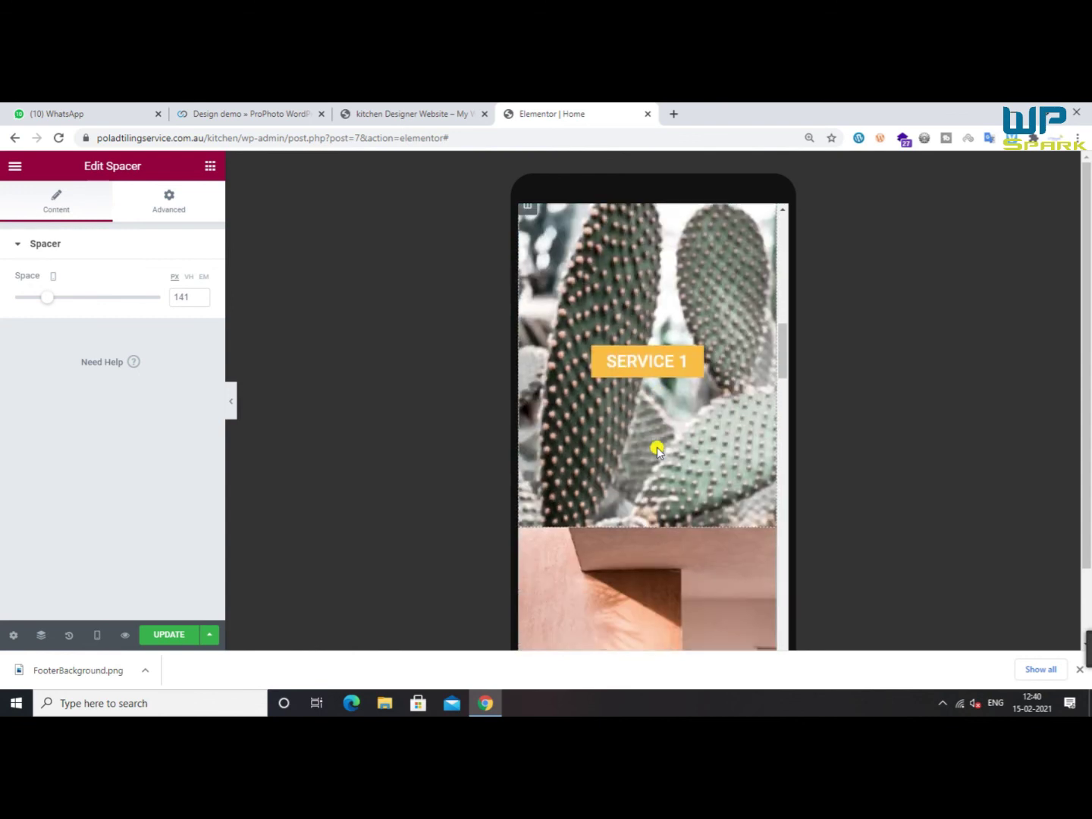
{"action": "scroll", "coordinate": [657, 461], "scroll_direction": "down", "scroll_amount": 8}
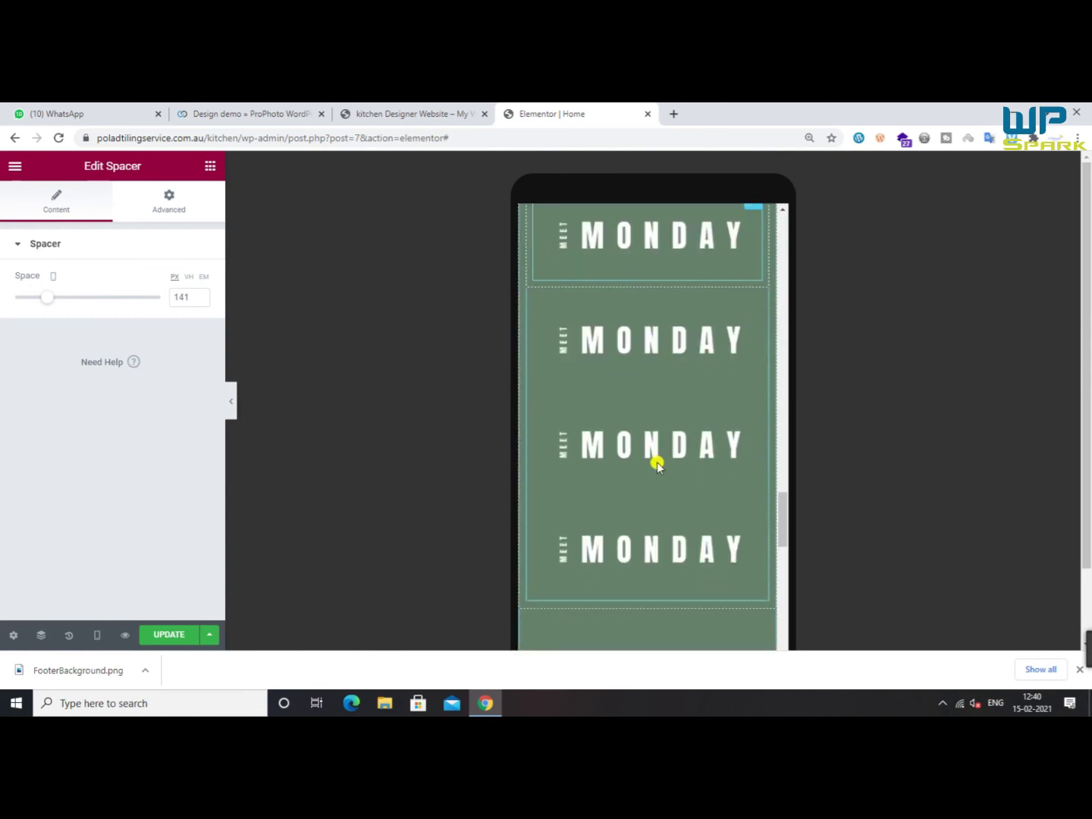
{"action": "left_click", "coordinate": [535, 332]}
{"action": "left_click", "coordinate": [190, 280]}
{"action": "type", "text": "2"}
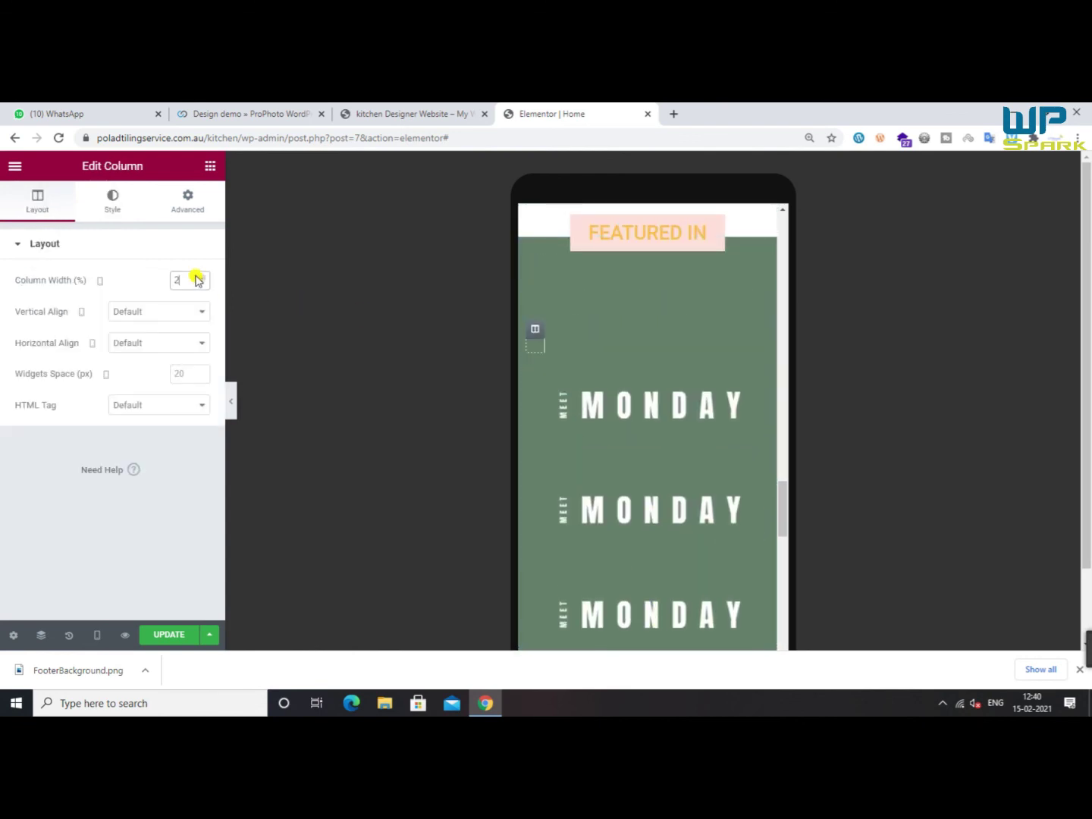
{"action": "type", "text": "50"}
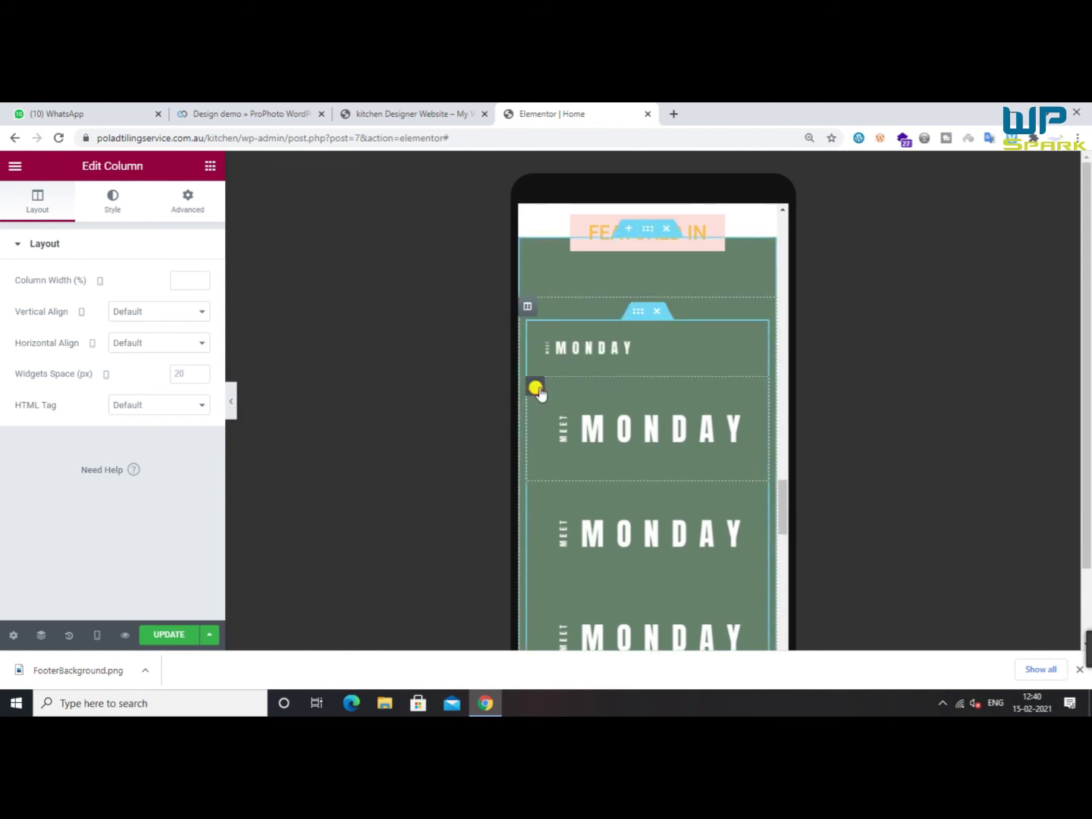
{"action": "type", "text": "50"}
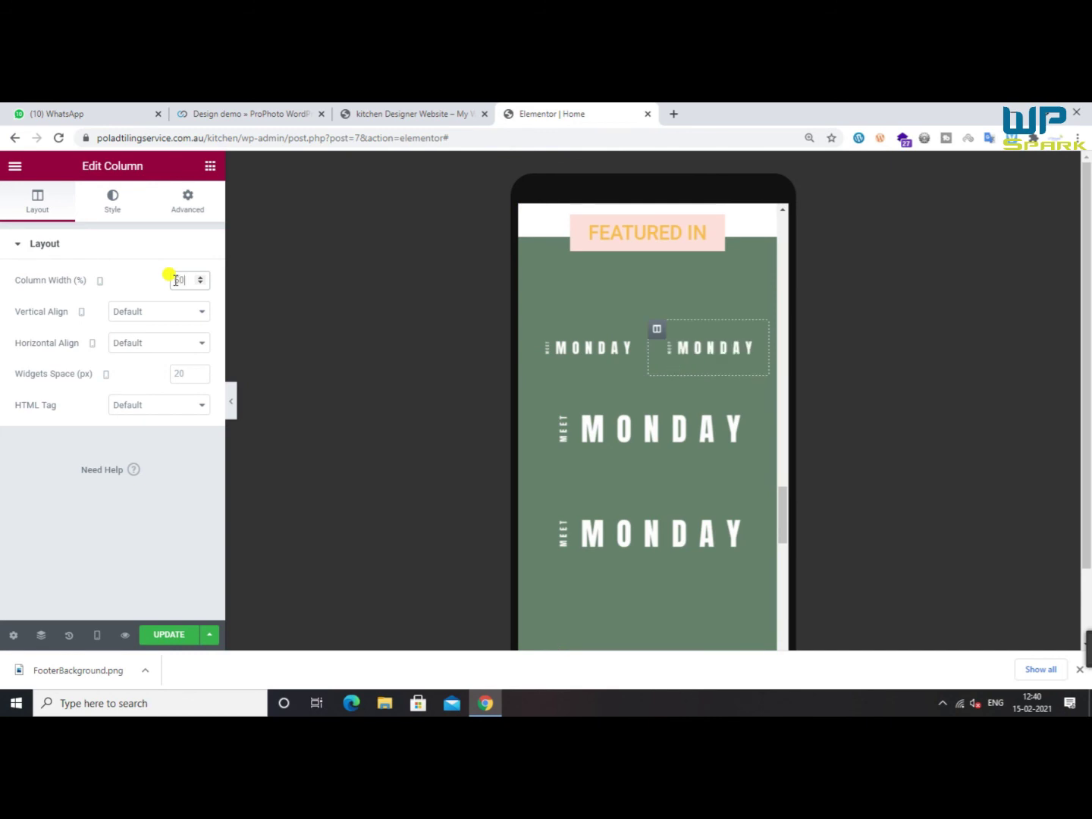
{"action": "left_click", "coordinate": [542, 410]}
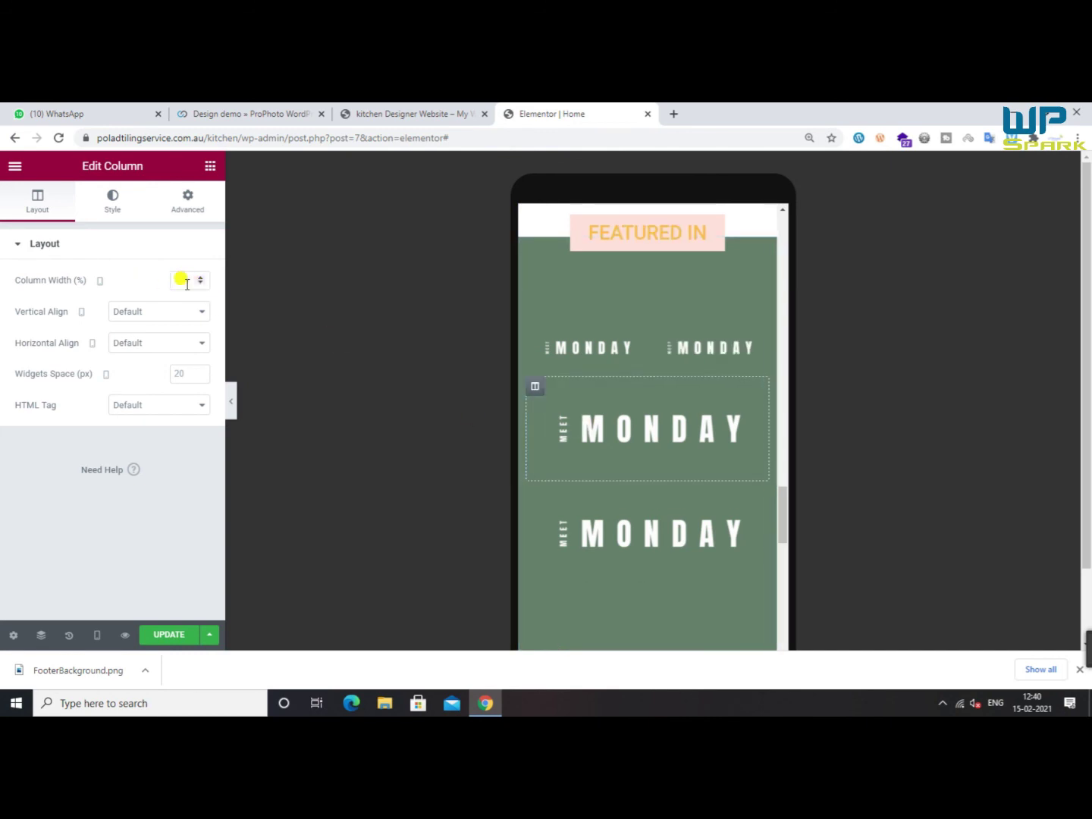
{"action": "type", "text": "50"}
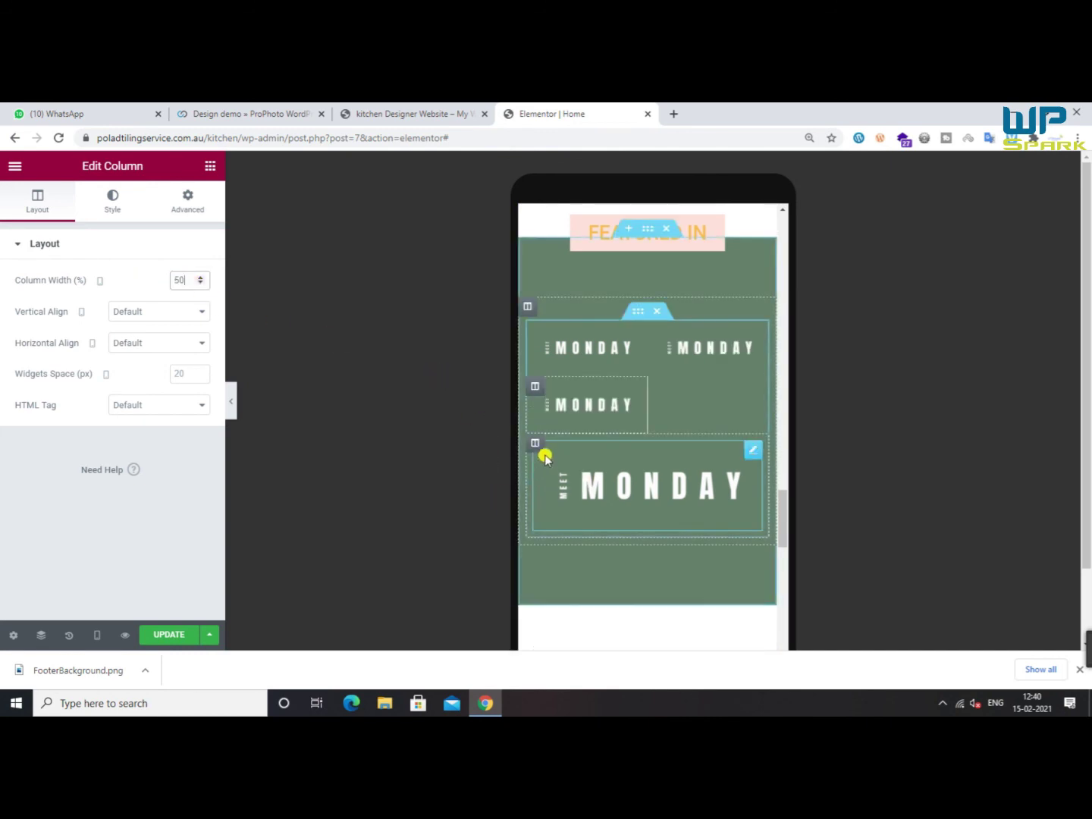
{"action": "type", "text": "50"}
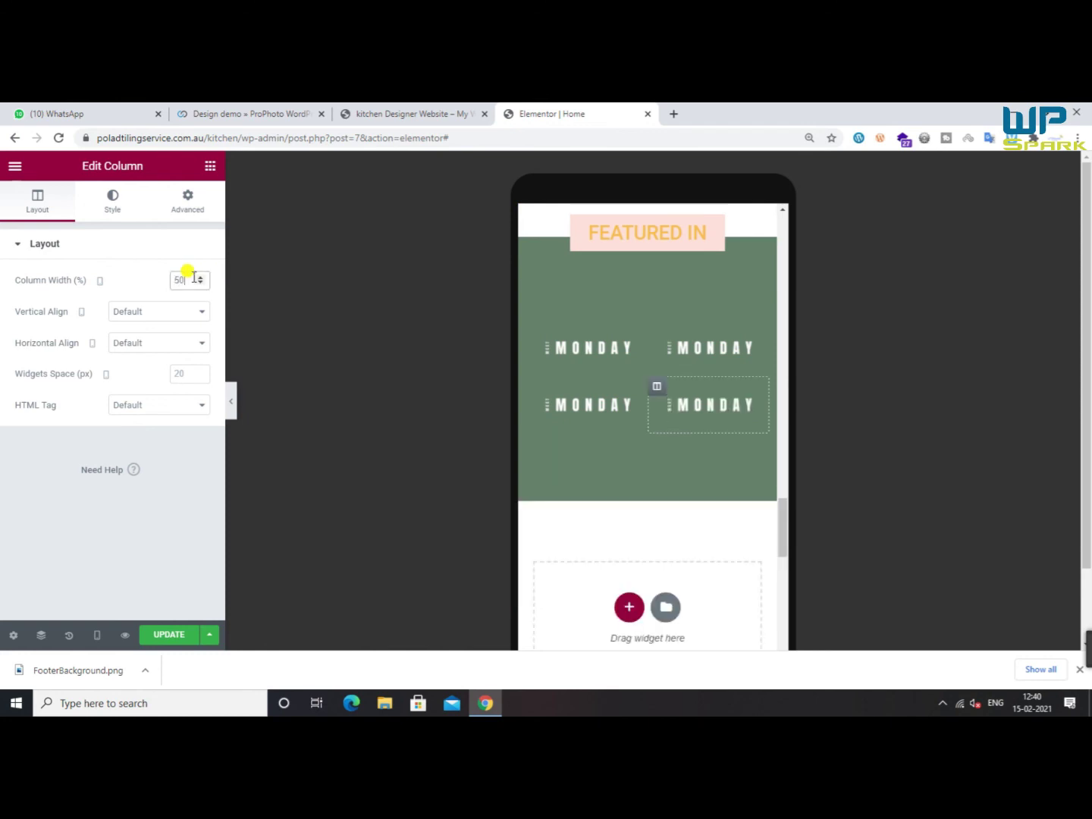
{"action": "scroll", "coordinate": [569, 418], "scroll_direction": "down", "scroll_amount": 8}
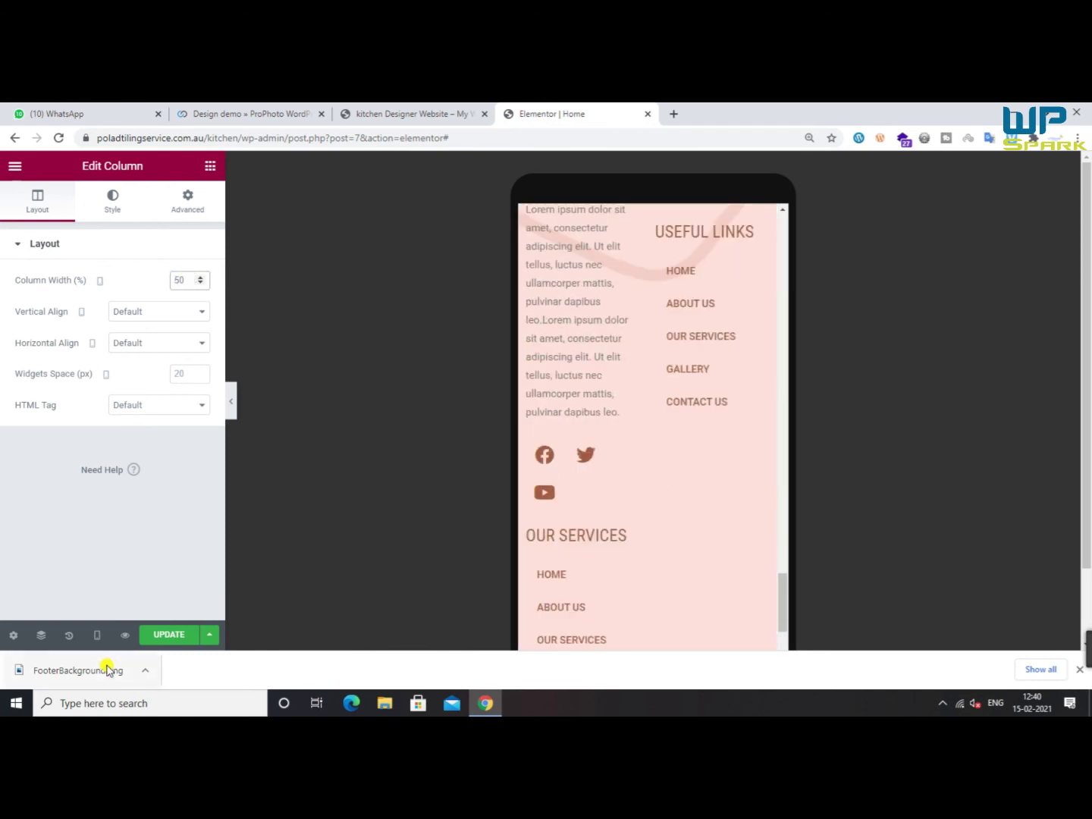
{"action": "left_click", "coordinate": [169, 634]}
Open the Footer template in Elementor from the kitchen site's front page and check the footer's layout in the home page's mobile preview
{"action": "scroll", "coordinate": [751, 456], "scroll_direction": "up", "scroll_amount": 5}
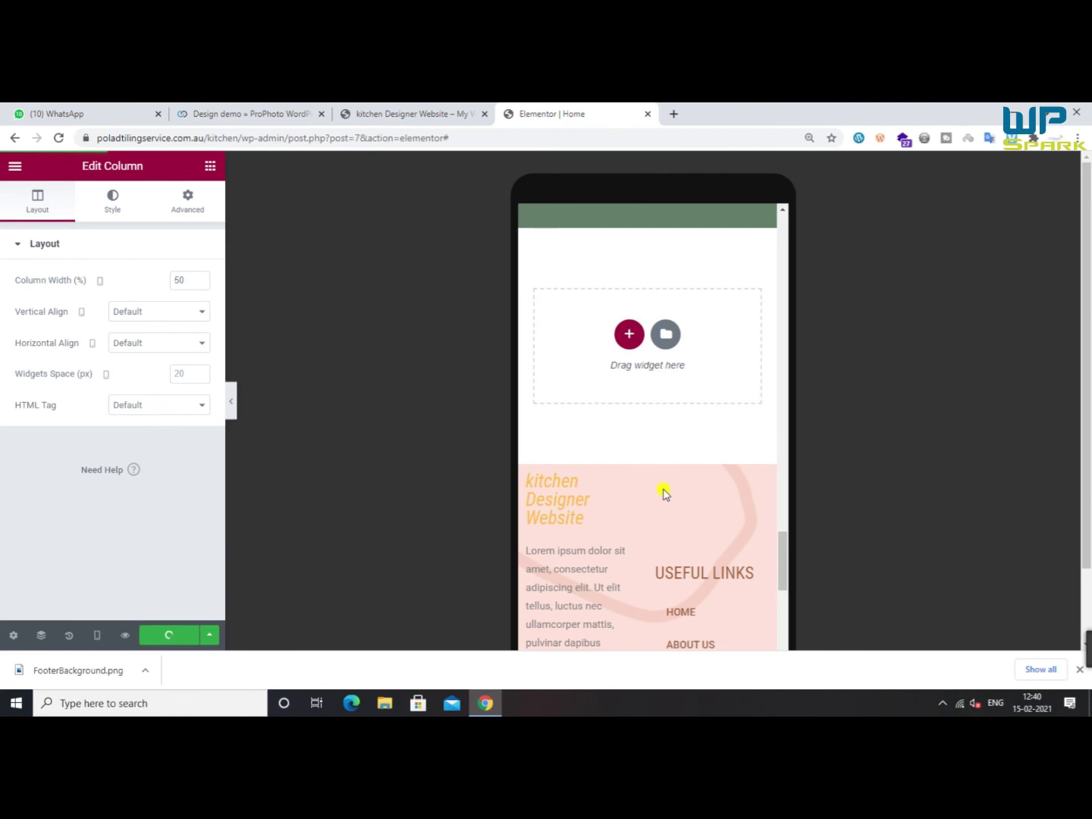
{"action": "scroll", "coordinate": [663, 494], "scroll_direction": "down", "scroll_amount": 10}
{"action": "left_click", "coordinate": [250, 114]}
{"action": "left_click", "coordinate": [365, 114]}
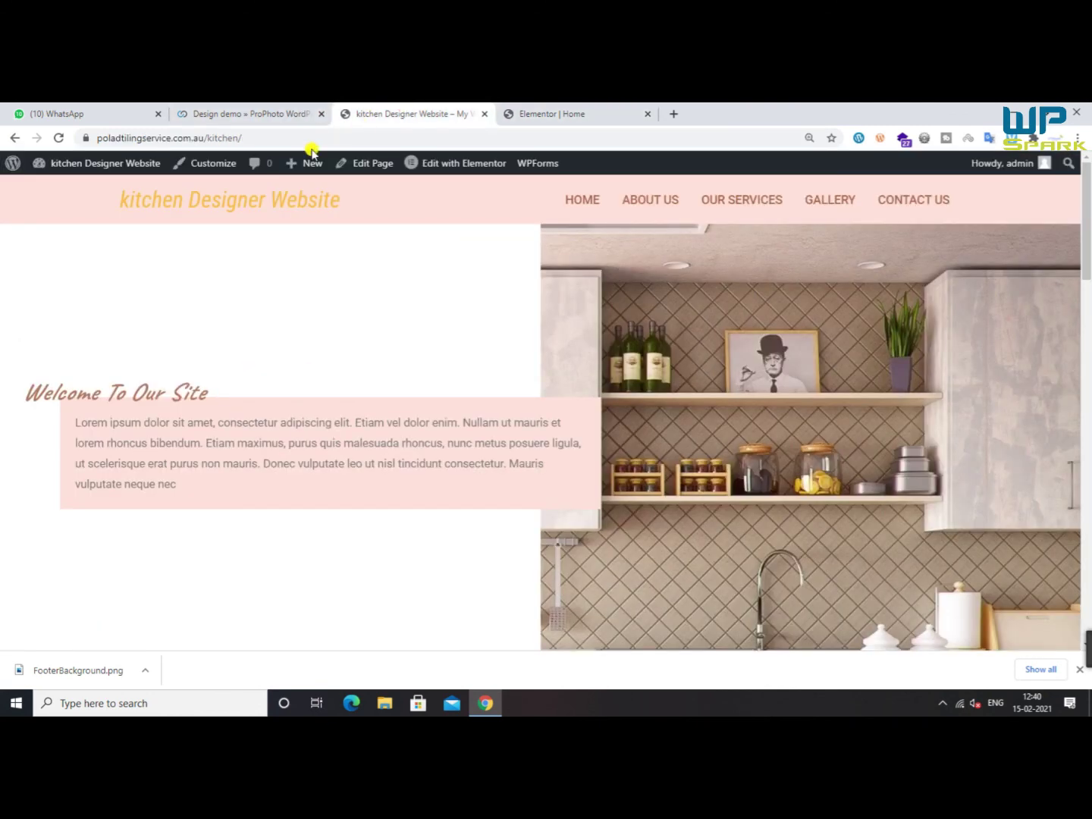
{"action": "mouse_move", "coordinate": [463, 173]}
{"action": "left_click", "coordinate": [551, 115]}
{"action": "scroll", "coordinate": [626, 517], "scroll_direction": "down", "scroll_amount": 3}
{"action": "scroll", "coordinate": [626, 516], "scroll_direction": "up", "scroll_amount": 5}
{"action": "scroll", "coordinate": [630, 520], "scroll_direction": "down", "scroll_amount": 5}
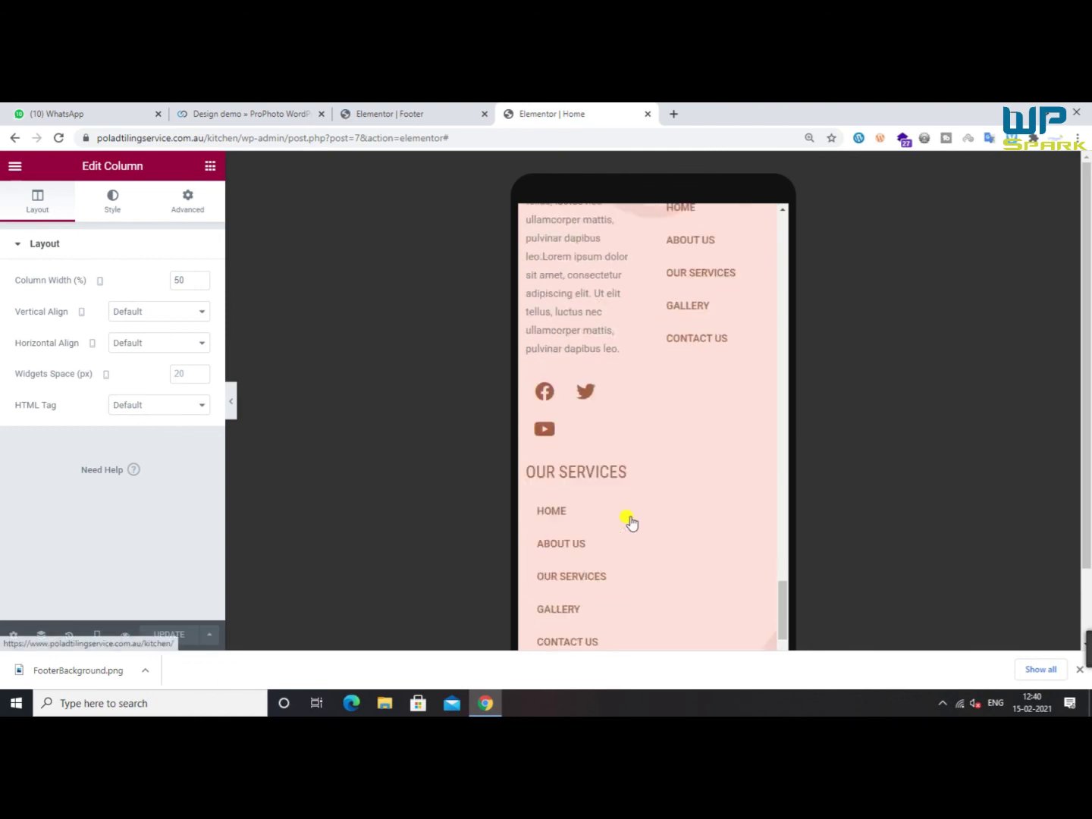
In the Footer template's mobile preview, clear the column width of the site title and description column
{"action": "left_click", "coordinate": [419, 122]}
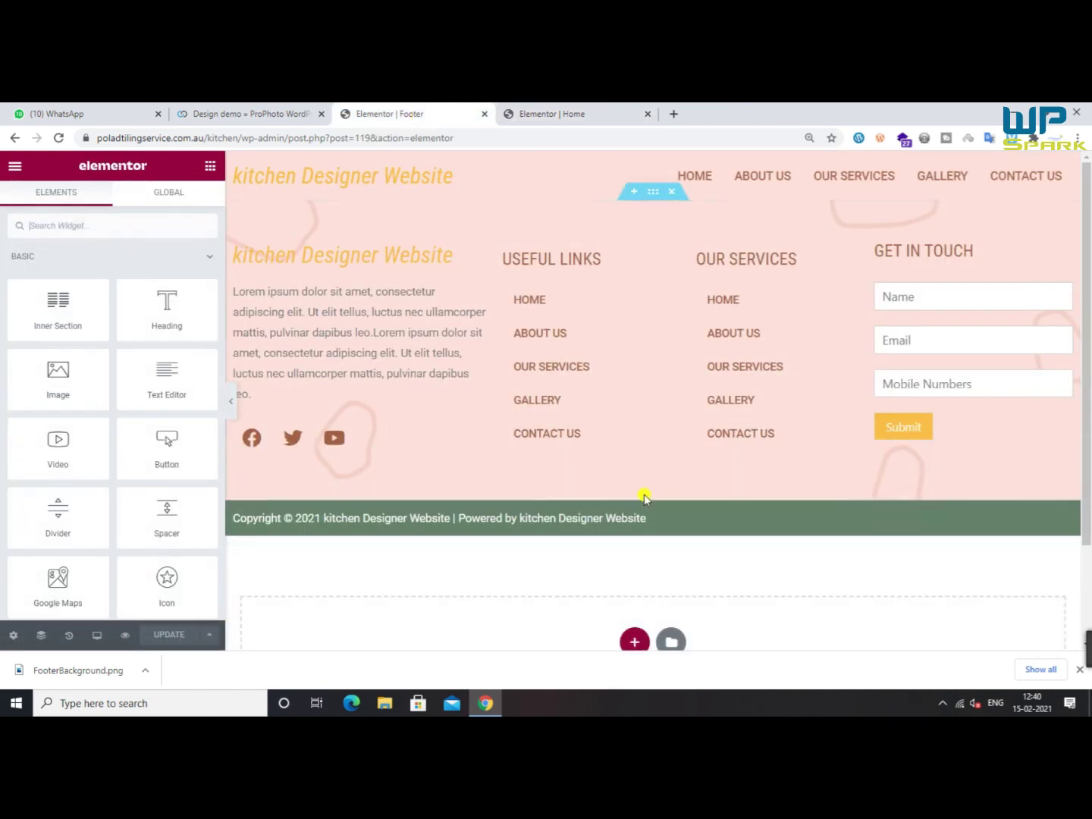
{"action": "left_click", "coordinate": [96, 633]}
{"action": "left_click", "coordinate": [92, 597]}
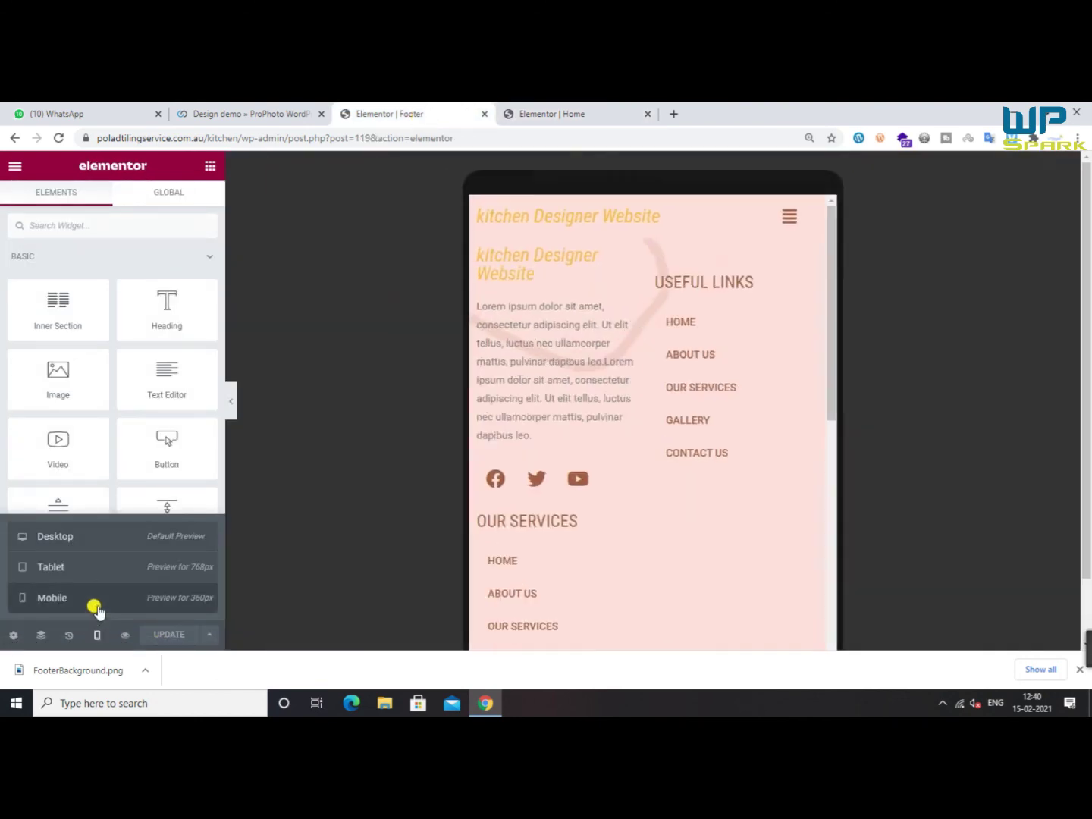
{"action": "left_click", "coordinate": [529, 262]}
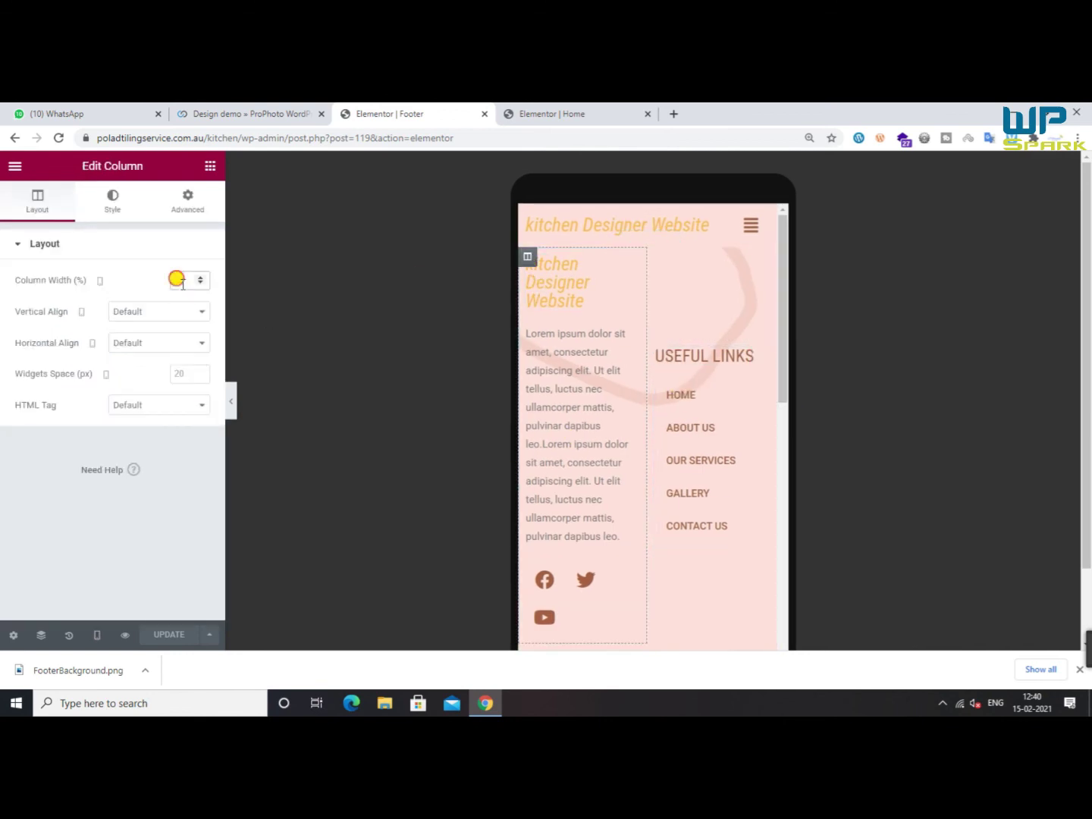
{"action": "key", "text": "BackSpace"}
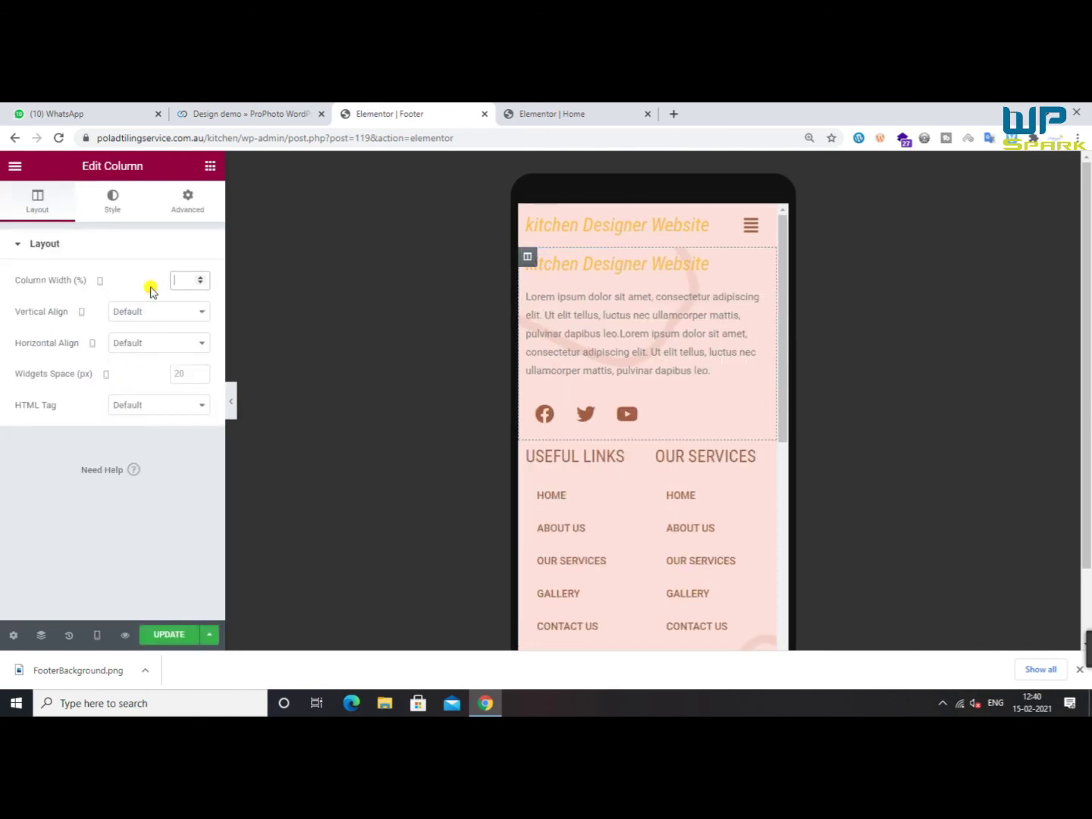
Review the footer columns and contact form in the mobile preview and update the Footer template
{"action": "scroll", "coordinate": [644, 364], "scroll_direction": "down", "scroll_amount": 3}
{"action": "scroll", "coordinate": [607, 379], "scroll_direction": "up", "scroll_amount": 2}
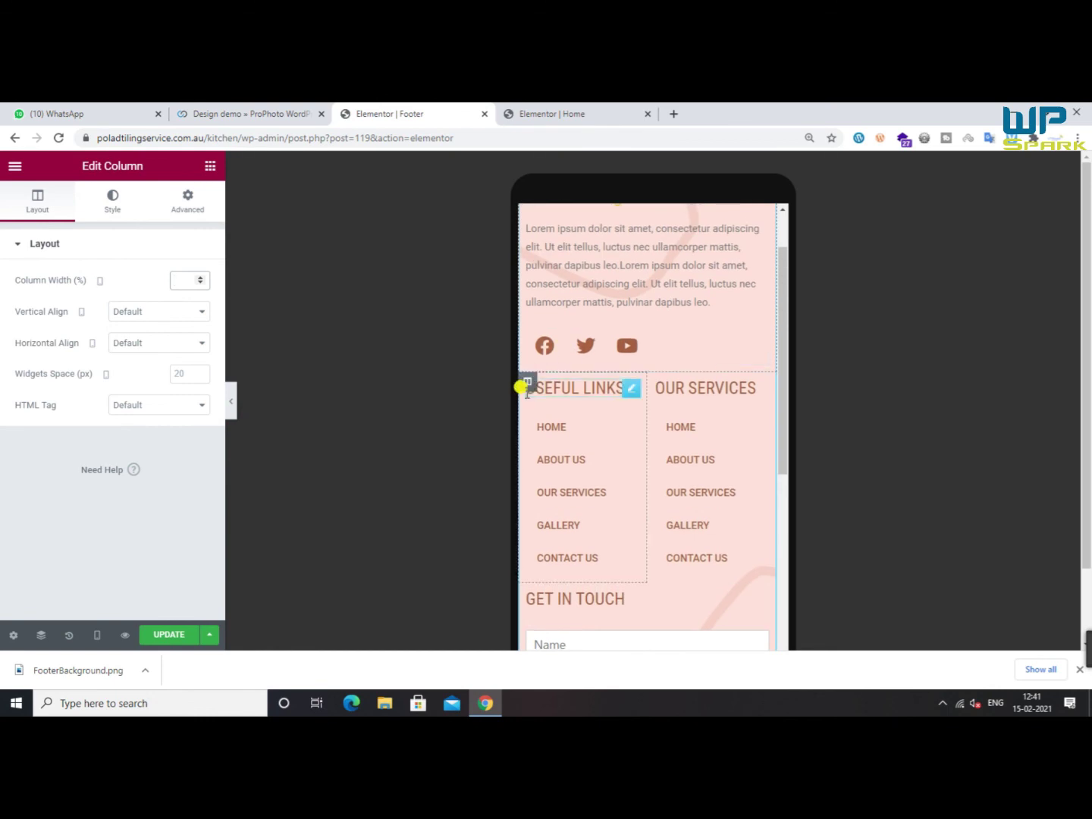
{"action": "scroll", "coordinate": [591, 418], "scroll_direction": "down", "scroll_amount": 3}
{"action": "scroll", "coordinate": [558, 383], "scroll_direction": "up", "scroll_amount": 3}
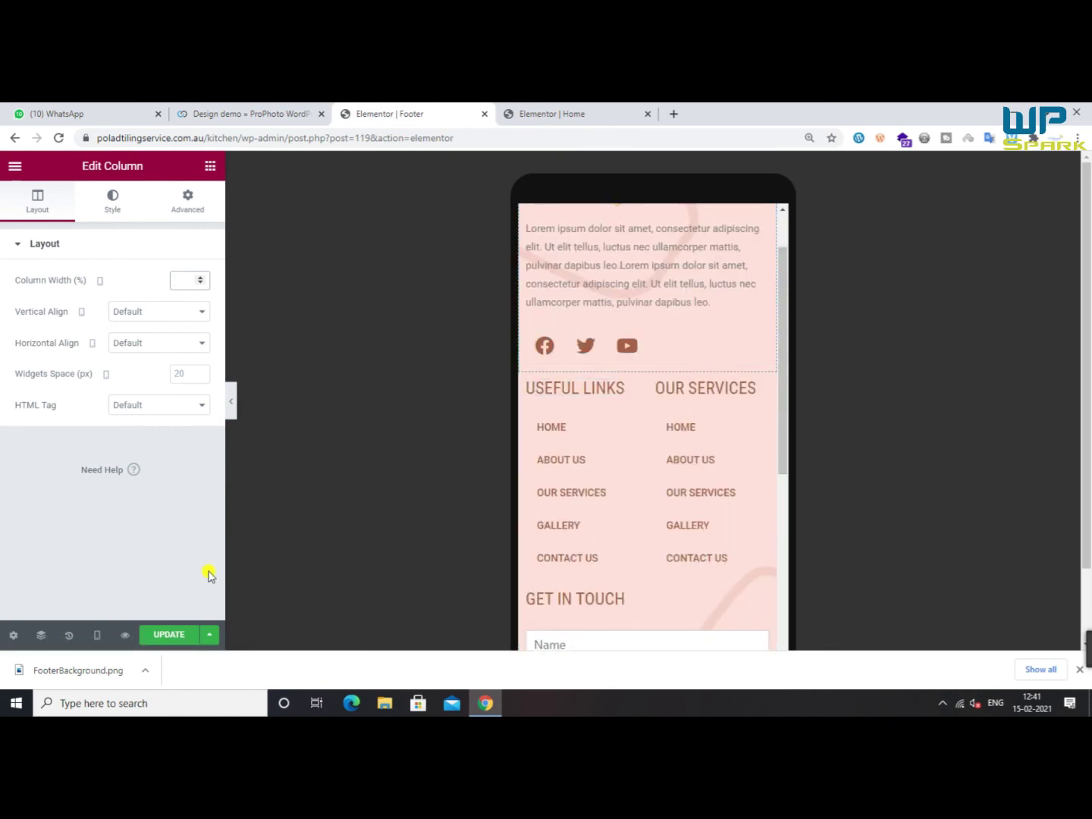
{"action": "left_click", "coordinate": [169, 637]}
{"action": "scroll", "coordinate": [622, 527], "scroll_direction": "down", "scroll_amount": 3}
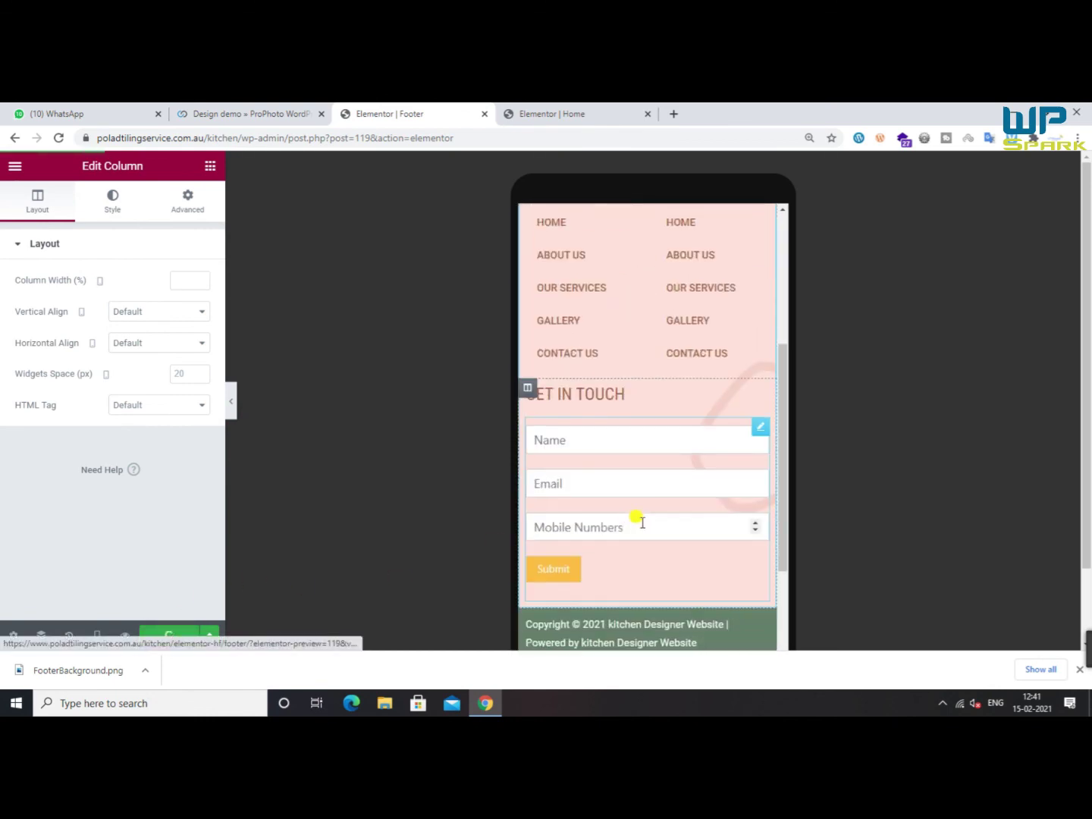
{"action": "scroll", "coordinate": [649, 594], "scroll_direction": "down", "scroll_amount": 3}
Replace the Home page editor with the live kitchen site's front page at poladtilingservice.com.au/kitchen/
{"action": "left_click", "coordinate": [502, 111]}
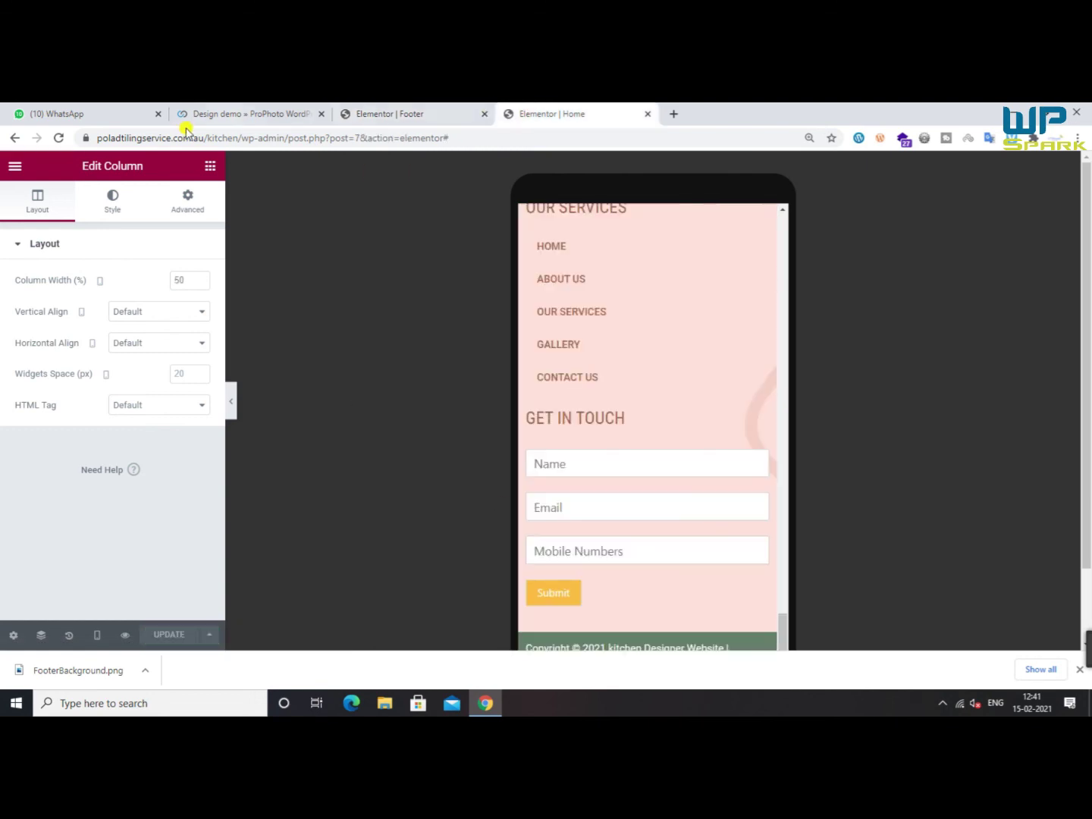
{"action": "left_click_drag", "start_coordinate": [242, 138], "coordinate": [804, 149]}
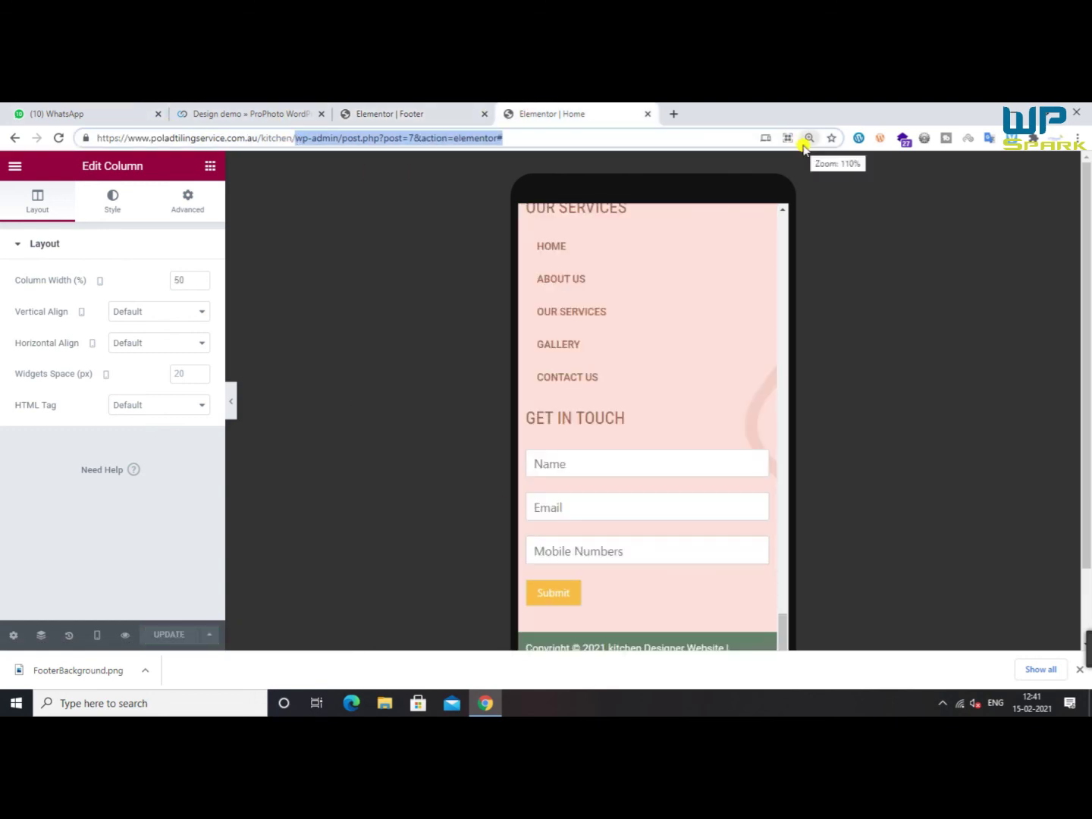
{"action": "key", "text": "BackSpace"}
{"action": "key", "text": "Return"}
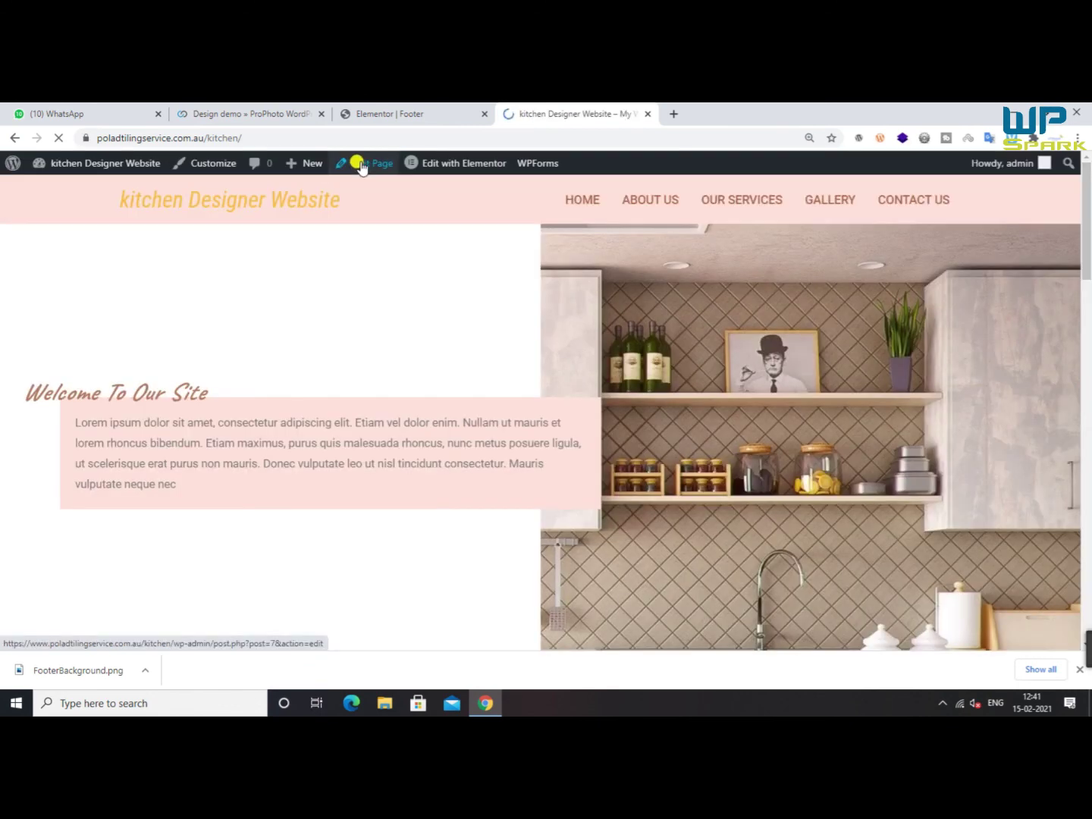
Examine the live desktop home page from the fixed-background hero through the form, services, Our Mantra and Featured In sections
{"action": "mouse_move", "coordinate": [1087, 196]}
{"action": "left_mouse_down"}
{"action": "mouse_move", "coordinate": [1087, 614]}
{"action": "mouse_move", "coordinate": [1089, 221]}
{"action": "left_mouse_up"}
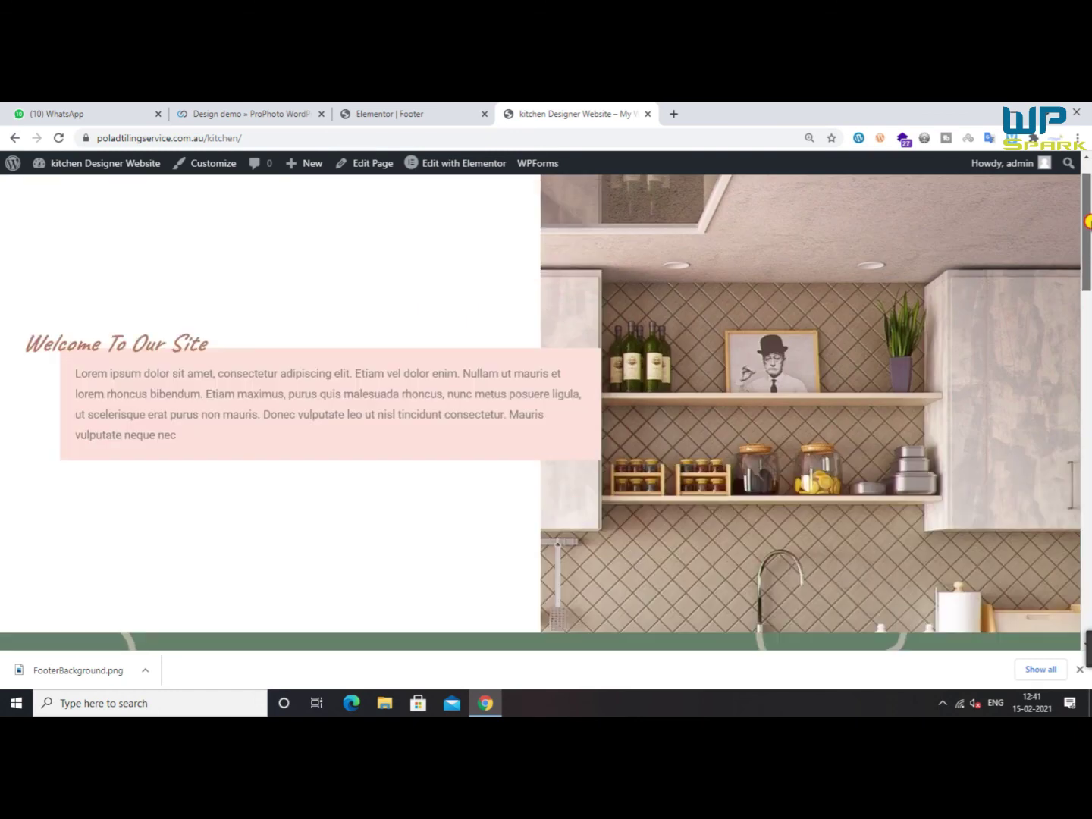
{"action": "left_click", "coordinate": [1080, 670]}
{"action": "scroll", "coordinate": [804, 425], "scroll_direction": "down", "scroll_amount": 10}
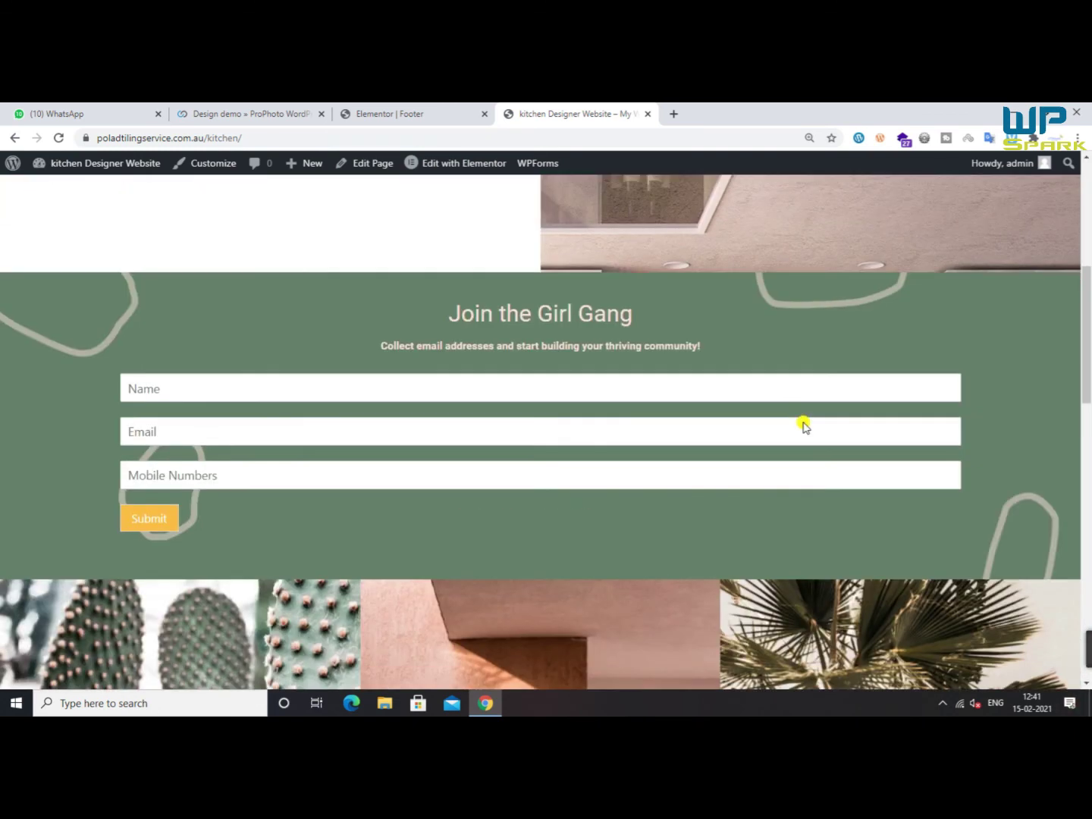
{"action": "scroll", "coordinate": [803, 425], "scroll_direction": "down", "scroll_amount": 3}
{"action": "scroll", "coordinate": [515, 423], "scroll_direction": "up", "scroll_amount": 15}
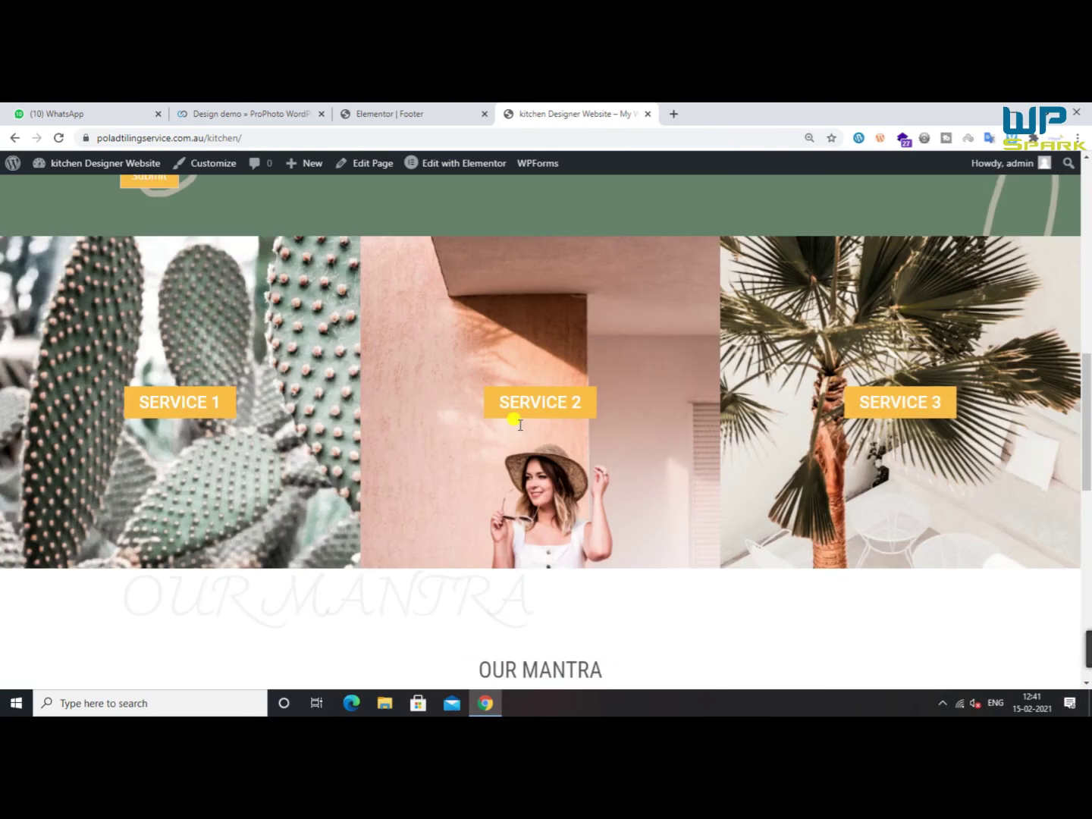
{"action": "scroll", "coordinate": [513, 419], "scroll_direction": "down", "scroll_amount": 3}
{"action": "scroll", "coordinate": [490, 464], "scroll_direction": "down", "scroll_amount": 8}
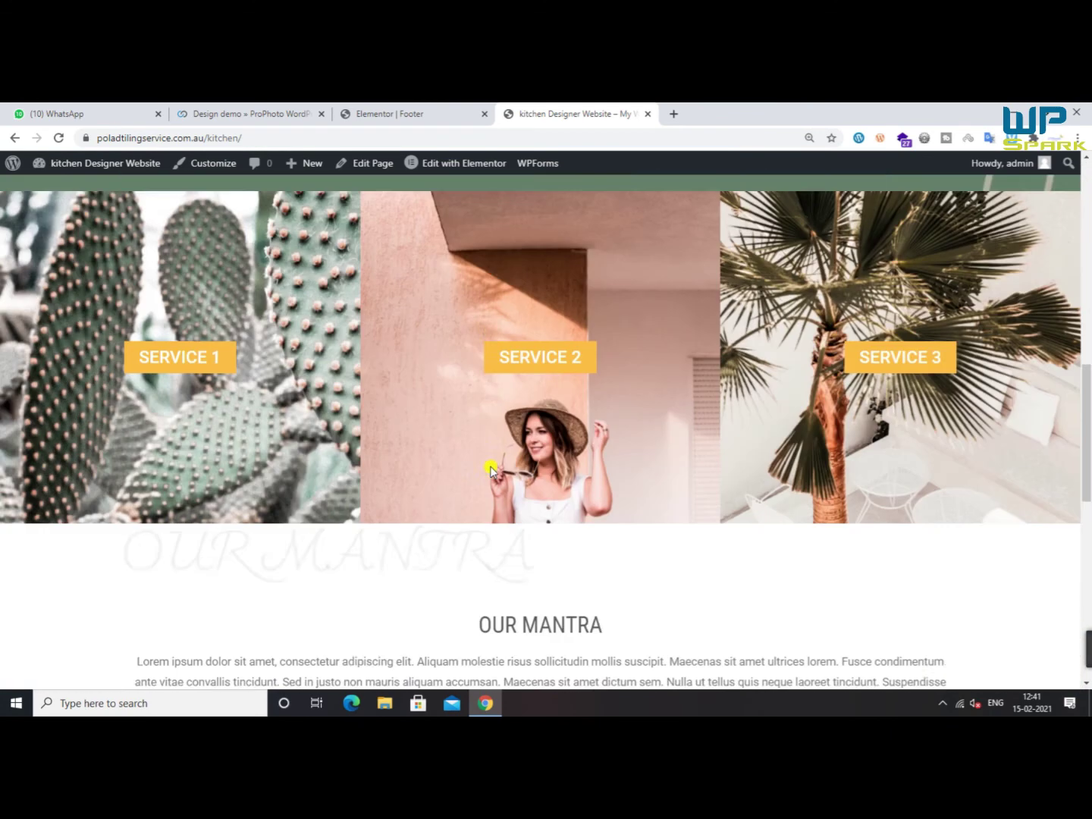
{"action": "scroll", "coordinate": [490, 464], "scroll_direction": "up", "scroll_amount": 5}
{"action": "left_click_drag", "start_coordinate": [111, 352], "coordinate": [610, 385]}
{"action": "left_click", "coordinate": [753, 461]}
{"action": "scroll", "coordinate": [353, 434], "scroll_direction": "down", "scroll_amount": 3}
{"action": "scroll", "coordinate": [354, 434], "scroll_direction": "up", "scroll_amount": 3}
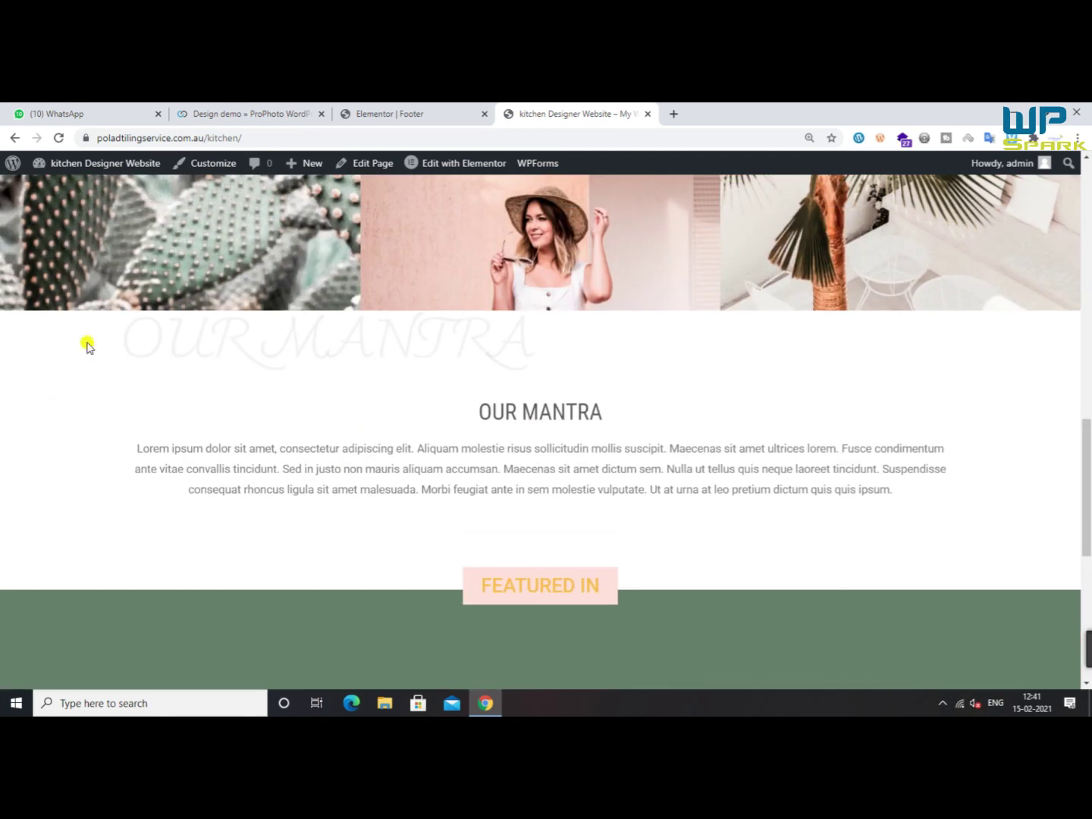
{"action": "scroll", "coordinate": [231, 426], "scroll_direction": "down", "scroll_amount": 6}
{"action": "scroll", "coordinate": [410, 476], "scroll_direction": "up", "scroll_amount": 10}
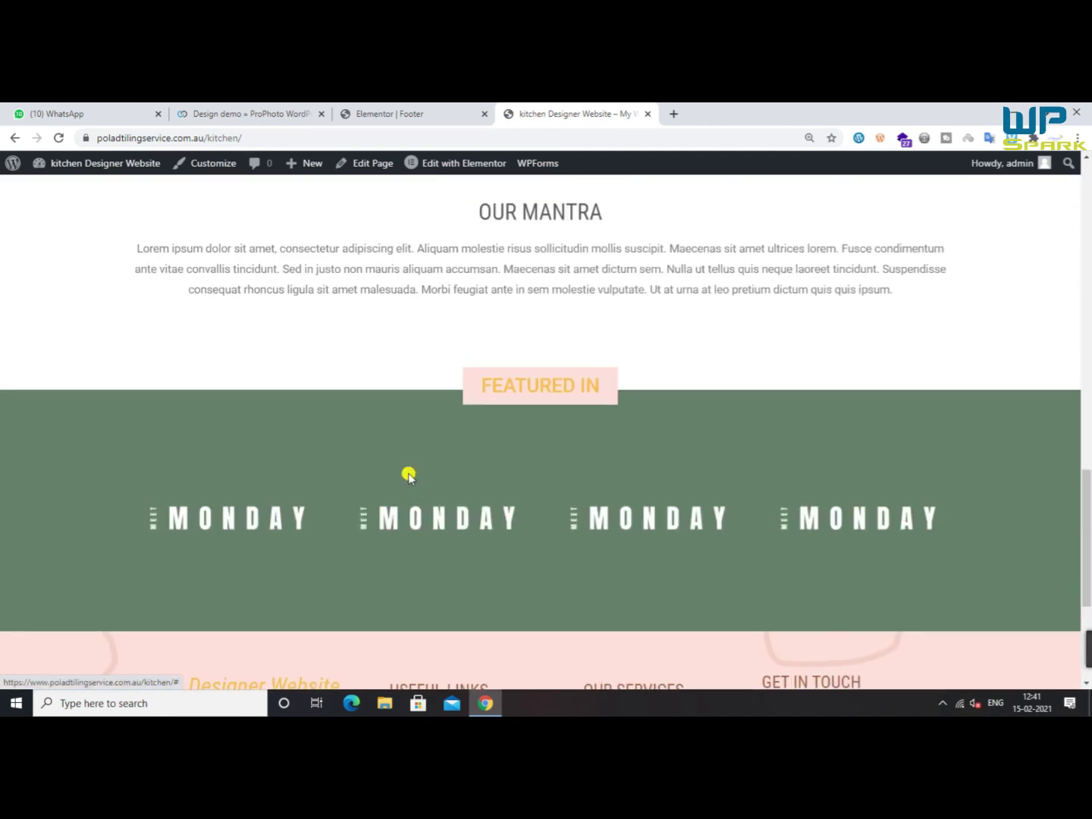
{"action": "scroll", "coordinate": [410, 475], "scroll_direction": "up", "scroll_amount": 10}
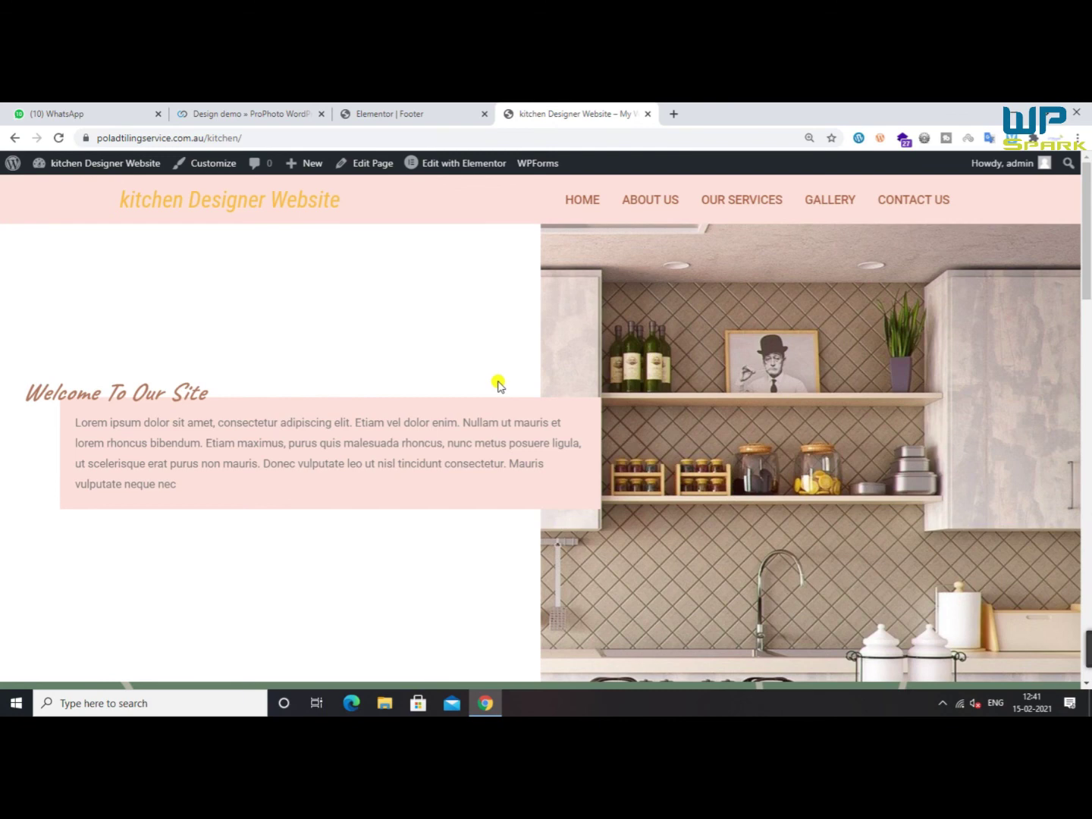
{"action": "scroll", "coordinate": [499, 384], "scroll_direction": "down", "scroll_amount": 8}
{"action": "scroll", "coordinate": [500, 384], "scroll_direction": "up", "scroll_amount": 5}
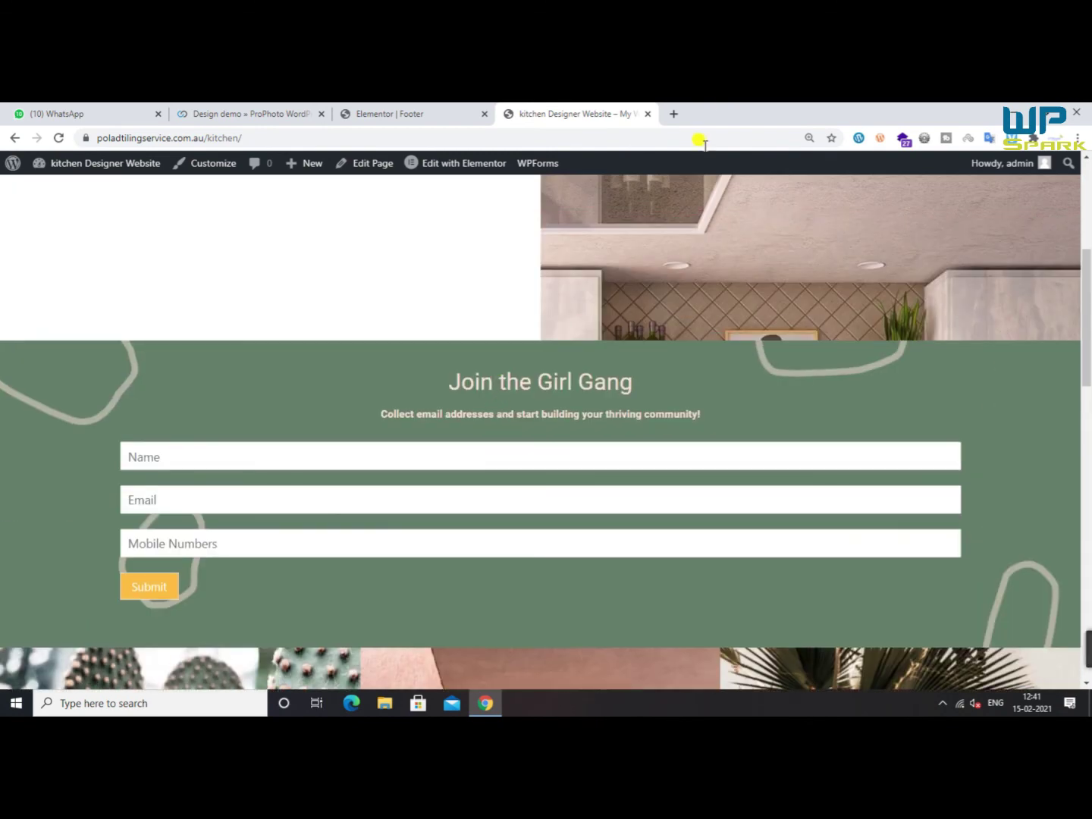
Open the WebKaHost home page, webkahost.com, in a new browser tab
{"action": "left_click", "coordinate": [674, 114]}
{"action": "left_click", "coordinate": [673, 133]}
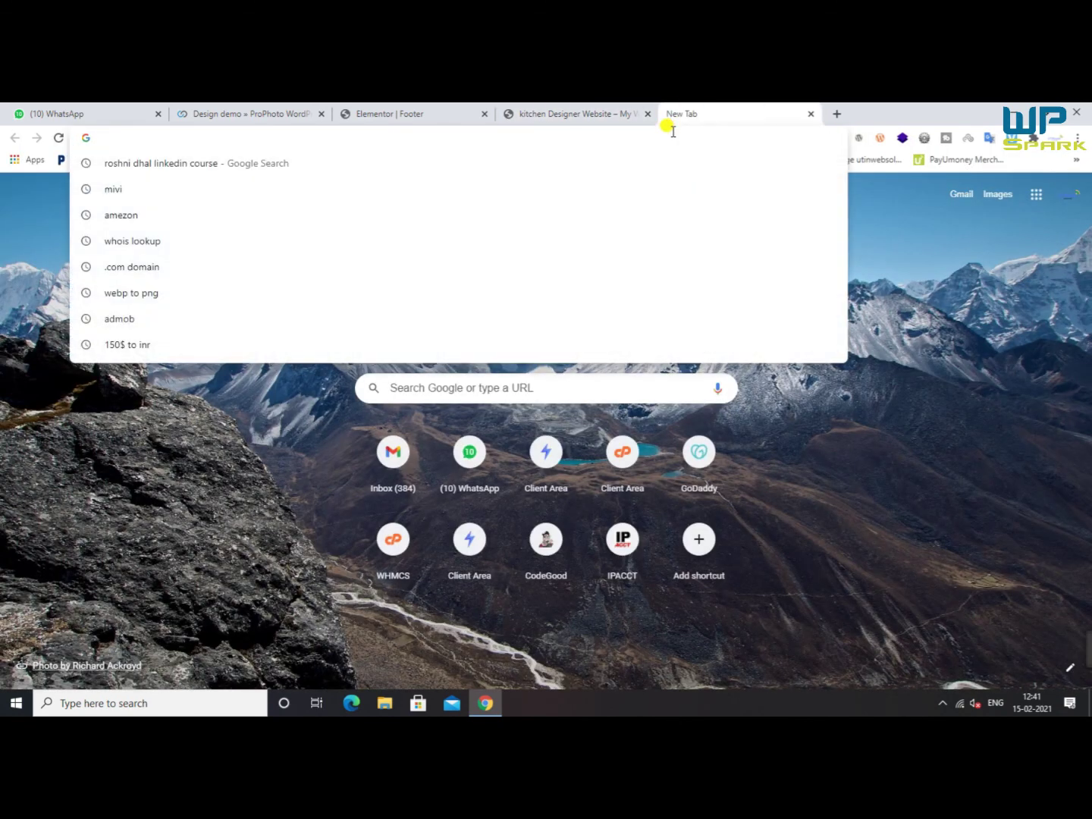
{"action": "type", "text": "eb"}
{"action": "key", "text": "BackSpace"}
{"action": "key", "text": "BackSpace"}
{"action": "type", "text": "we "}
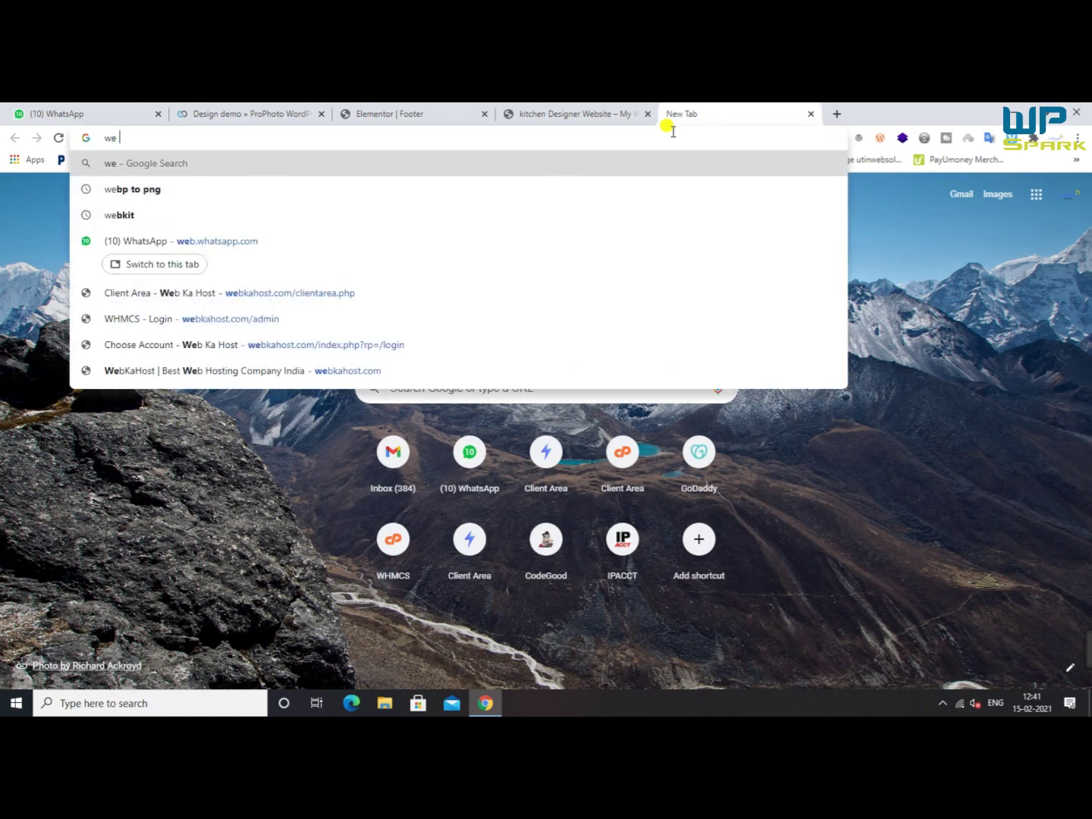
{"action": "type", "text": "bkahost.com/clientarea.php"}
{"action": "key", "text": "Return"}
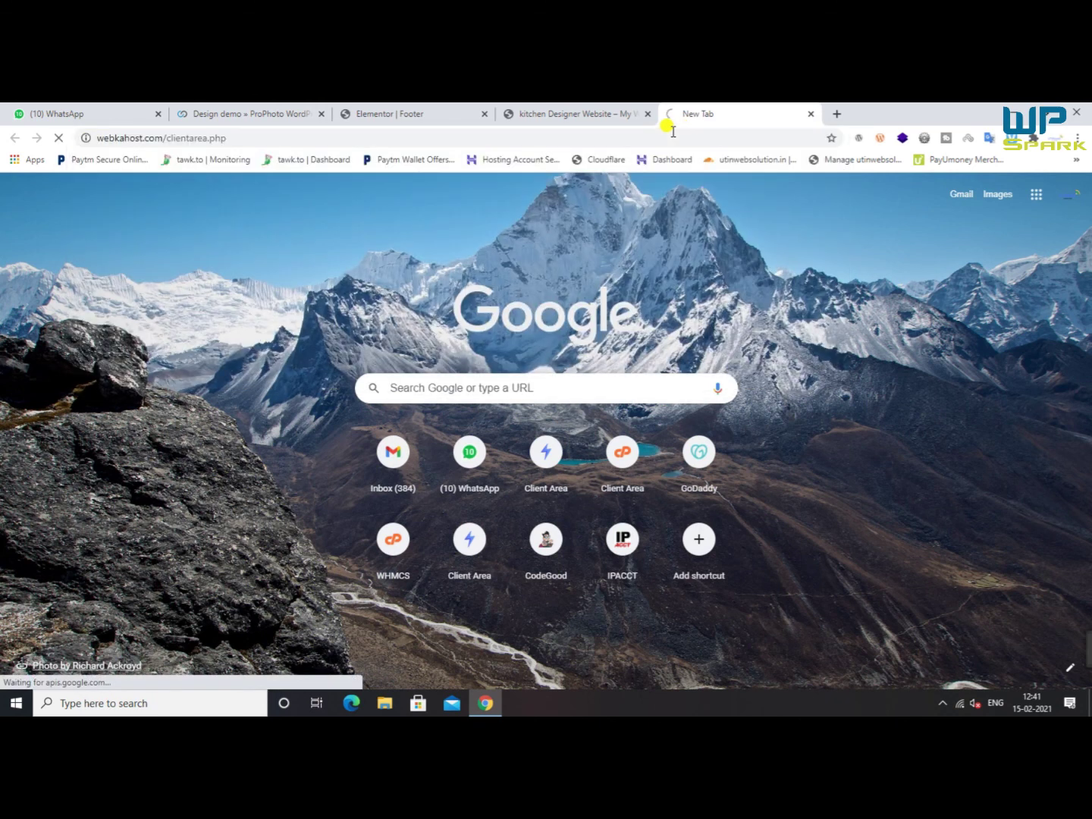
{"action": "left_click_drag", "start_coordinate": [169, 137], "coordinate": [194, 138]}
{"action": "key", "text": "BackSpace"}
{"action": "key", "text": "Return"}
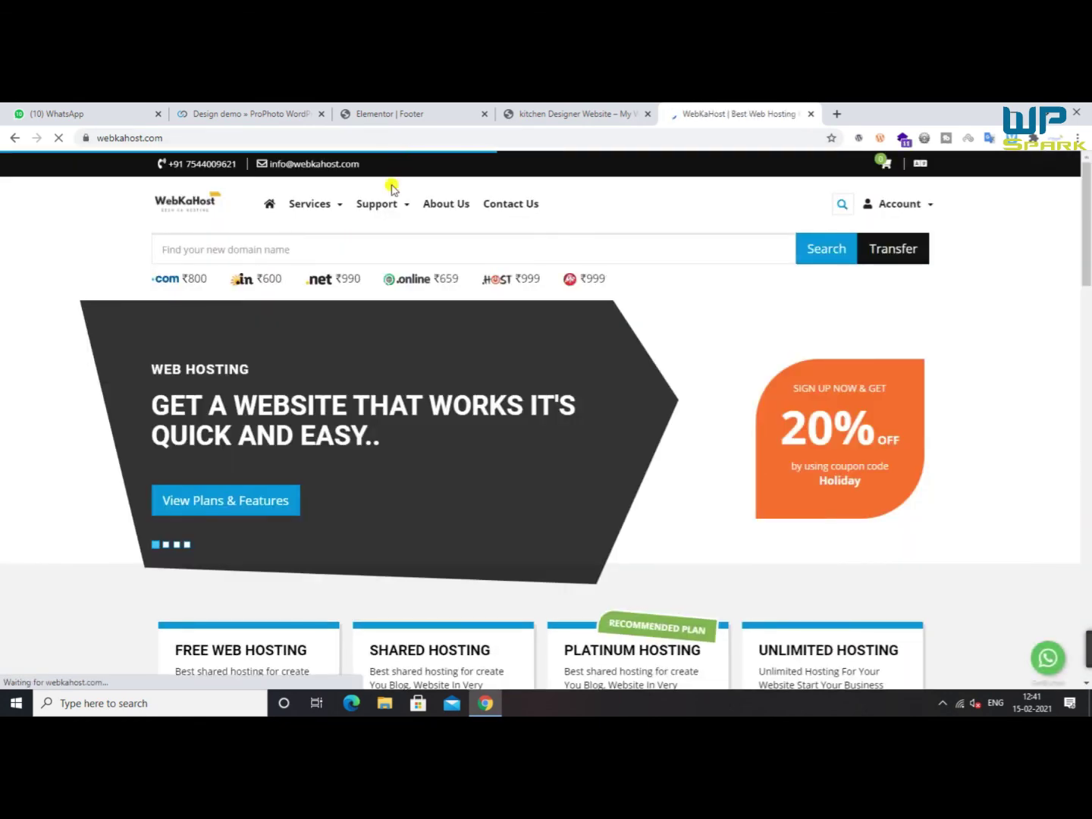
Look over the WebKaHost home page's hosting offers and return to the kitchen site's front page
{"action": "scroll", "coordinate": [312, 305], "scroll_direction": "down", "scroll_amount": 5}
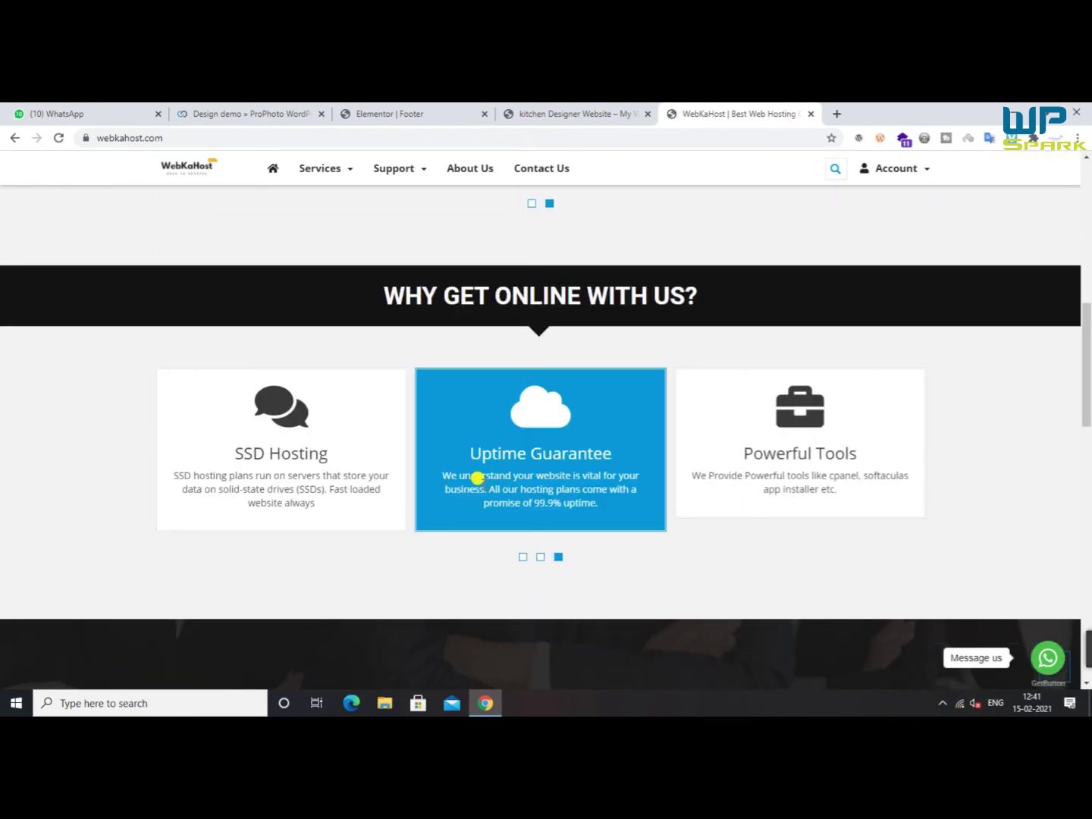
{"action": "scroll", "coordinate": [483, 489], "scroll_direction": "up", "scroll_amount": 2}
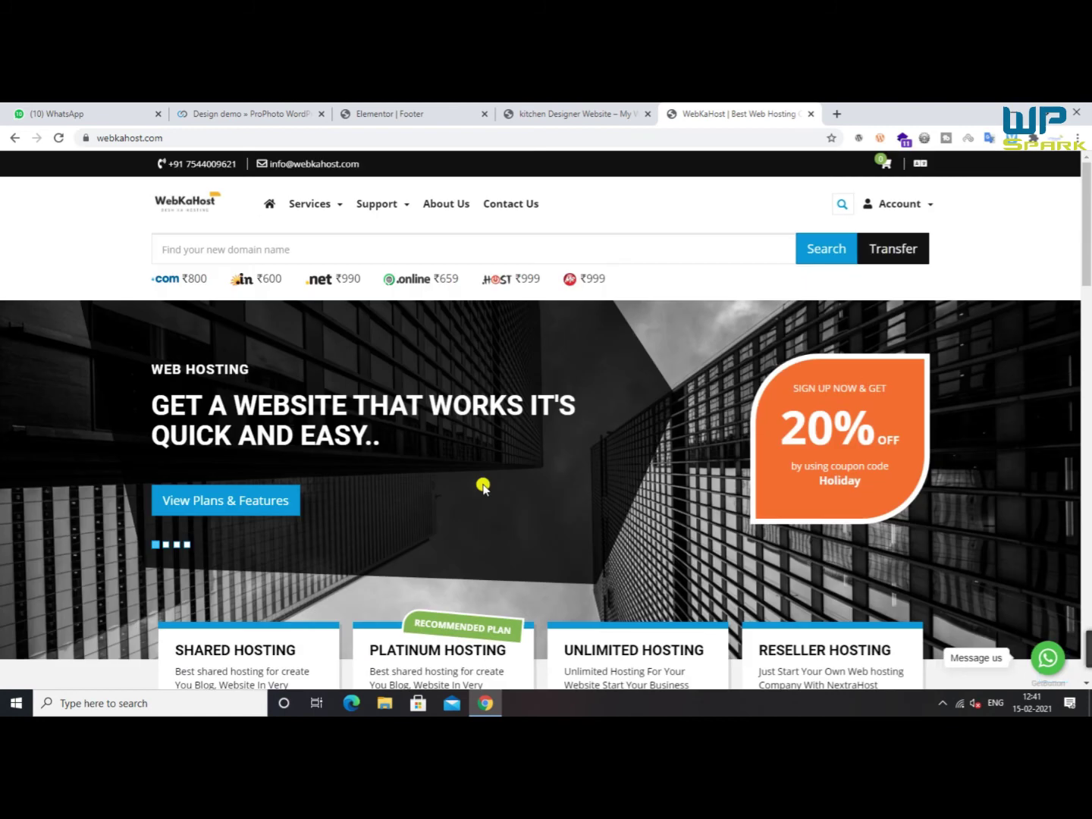
{"action": "left_click", "coordinate": [525, 110]}
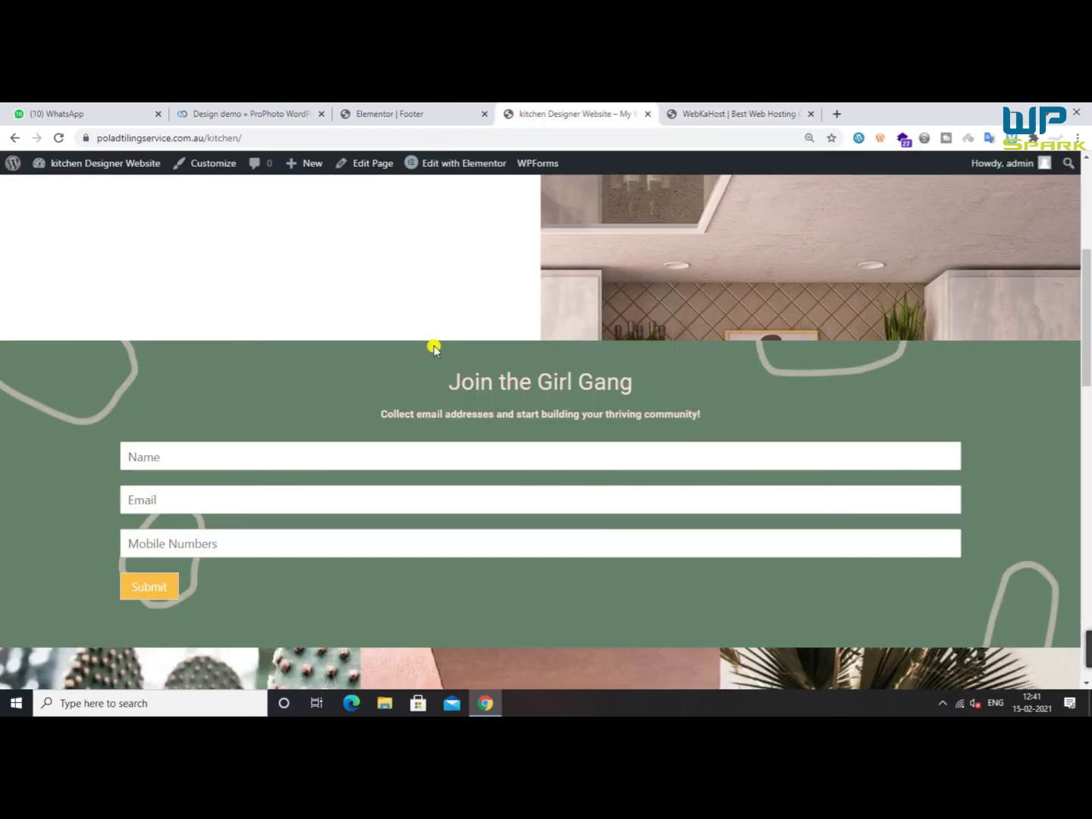